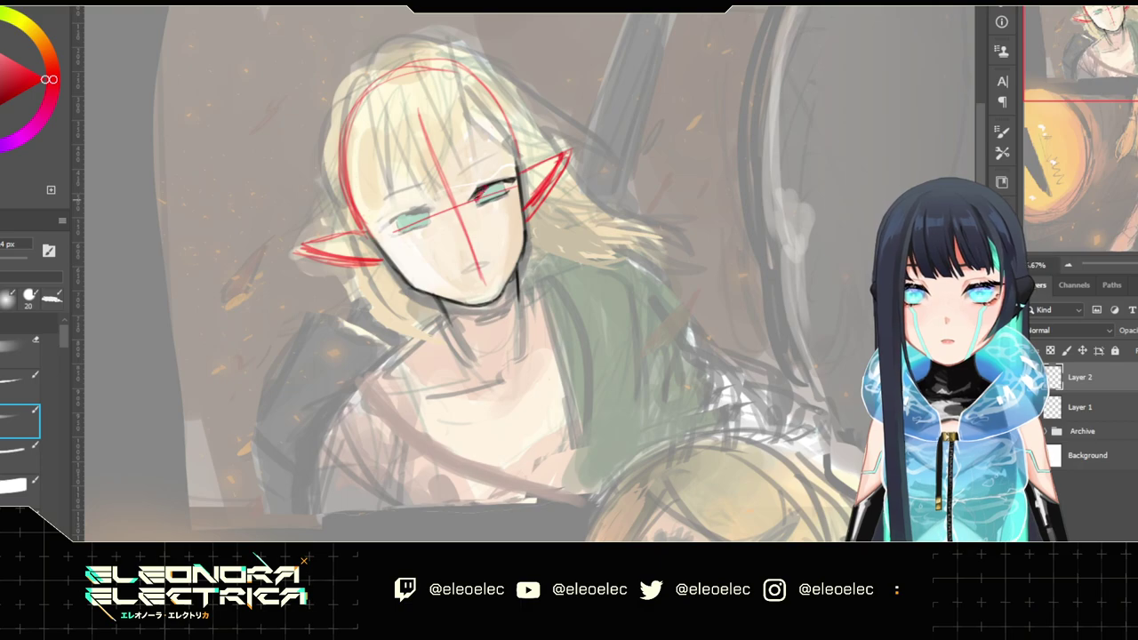
Undo the last stroke and reinforce the red guide line across the elf's eyes
key(ctrl+z)
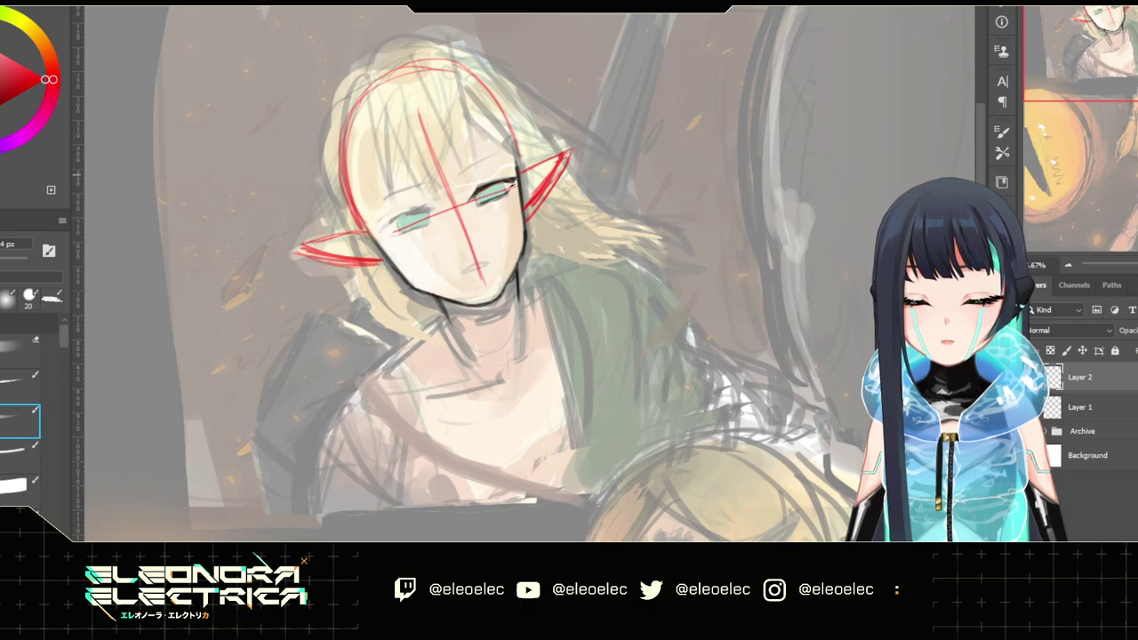
drag(381, 237, 481, 194)
drag(407, 223, 473, 197)
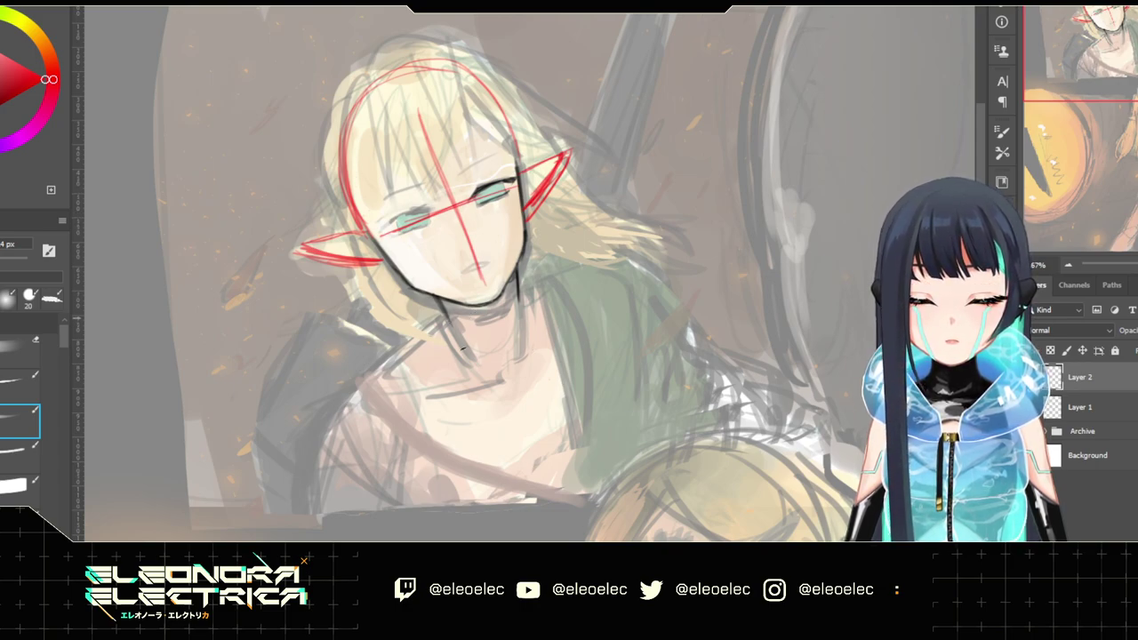
Sketch the elf's neck and the shoulder slope beside the pale sleeve in red, redrawing the neck line
mouse_move(423, 331)
mouse_down()
mouse_move(435, 365)
mouse_move(445, 329)
mouse_move(480, 357)
mouse_up()
drag(450, 308, 506, 368)
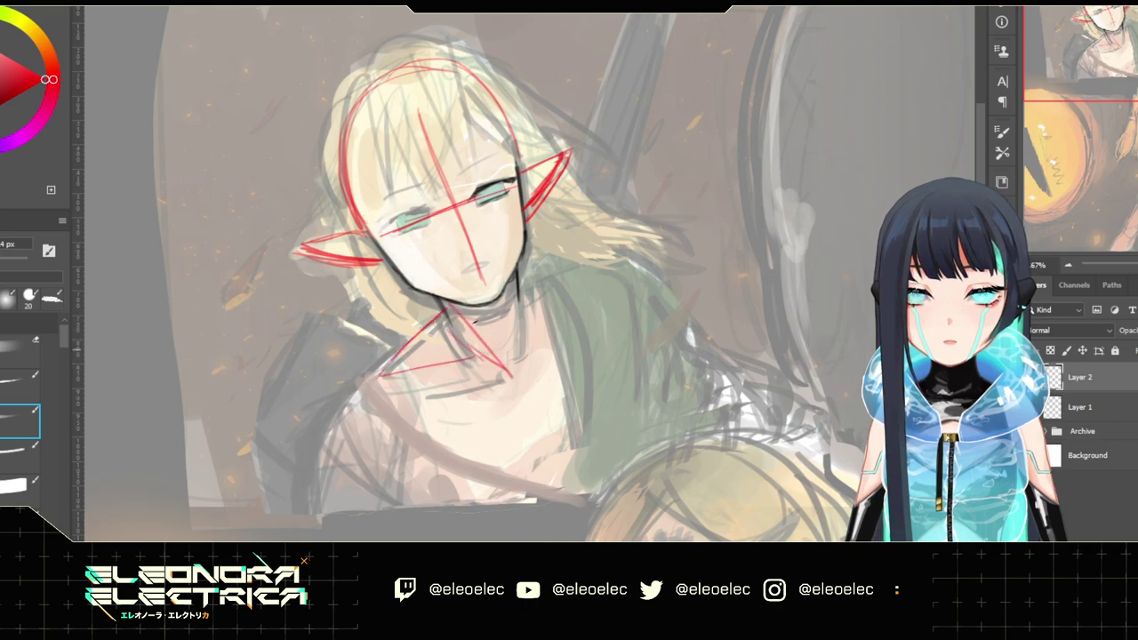
key(ctrl+z)
key(ctrl+z)
mouse_move(446, 310)
mouse_down()
mouse_move(476, 349)
mouse_move(511, 366)
mouse_up()
Sketch the green-draped shoulder line with its curved collarbone, and add a second collarbone line on the pale-sleeved side
mouse_move(518, 274)
mouse_down()
mouse_move(512, 366)
mouse_move(581, 316)
mouse_move(533, 284)
mouse_move(627, 262)
mouse_up()
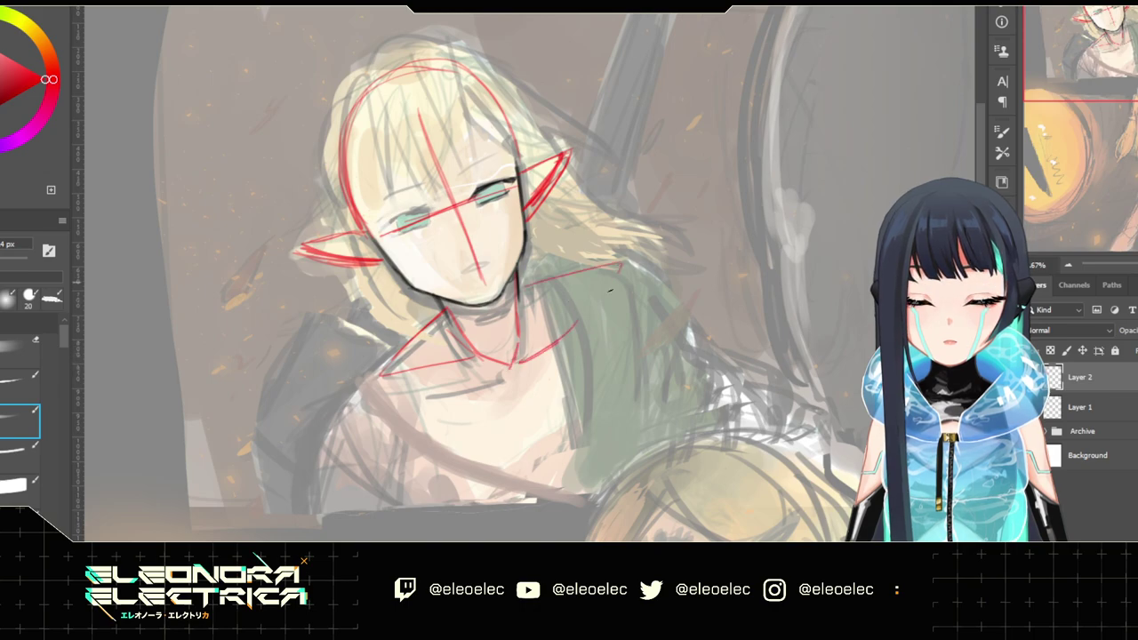
key(ctrl+z)
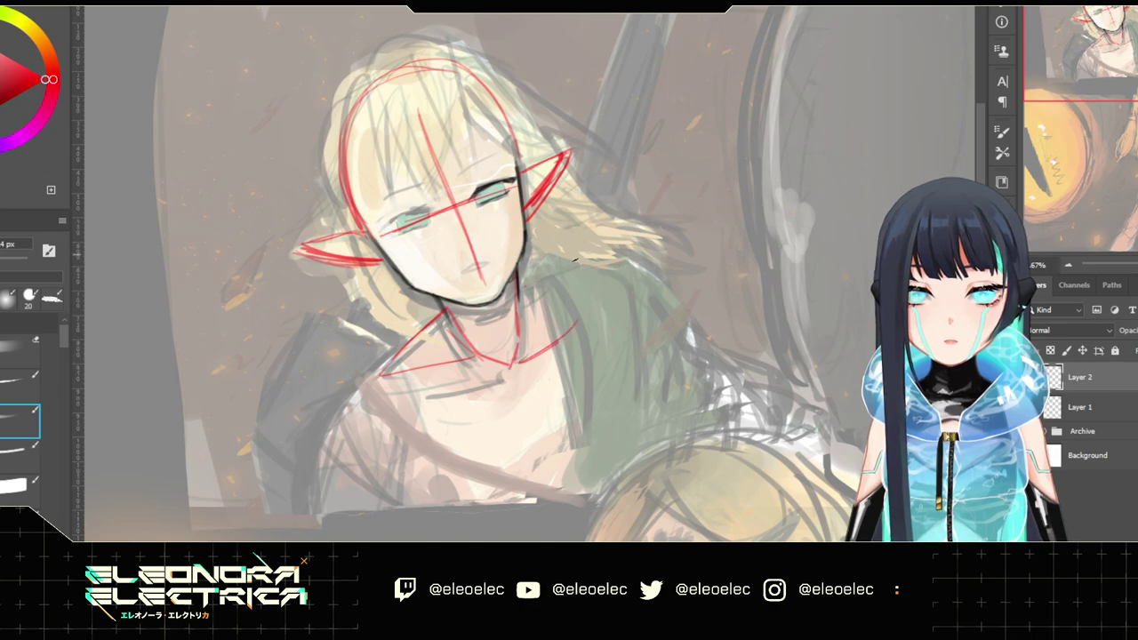
mouse_move(527, 286)
mouse_down()
mouse_move(607, 276)
mouse_move(582, 329)
mouse_up()
drag(602, 285, 567, 332)
drag(390, 383, 456, 382)
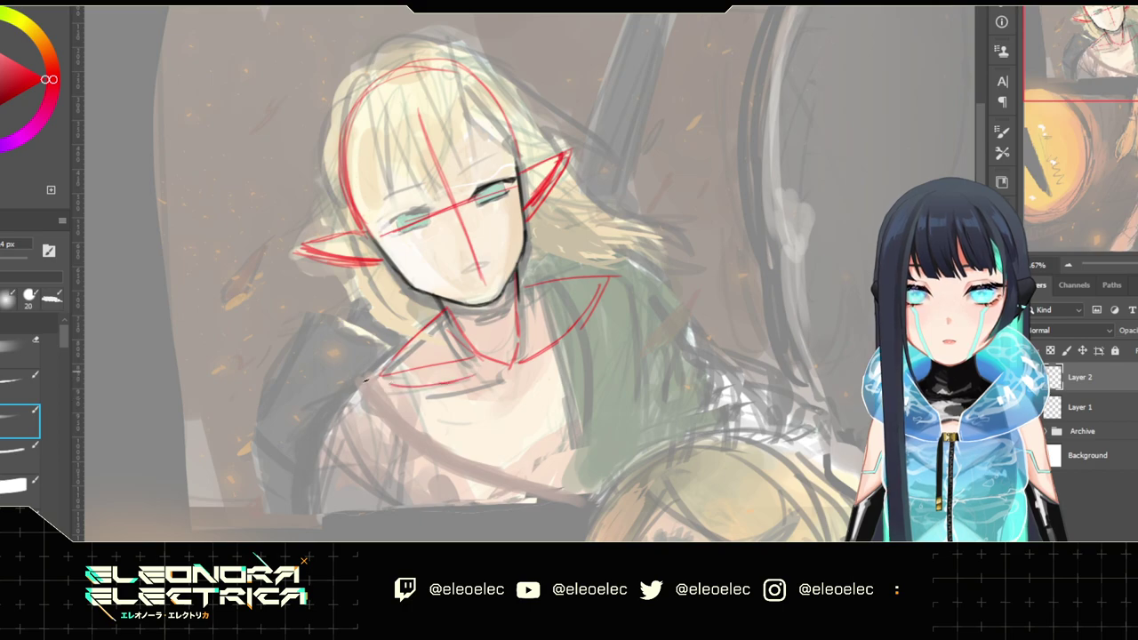
Outline the pale-sleeved upper arm in red from the shoulder down to the table edge
mouse_move(343, 404)
mouse_down()
mouse_move(381, 376)
mouse_move(327, 491)
mouse_up()
mouse_move(351, 400)
mouse_down()
mouse_move(405, 454)
mouse_move(418, 477)
mouse_move(414, 511)
mouse_up()
drag(336, 437, 319, 516)
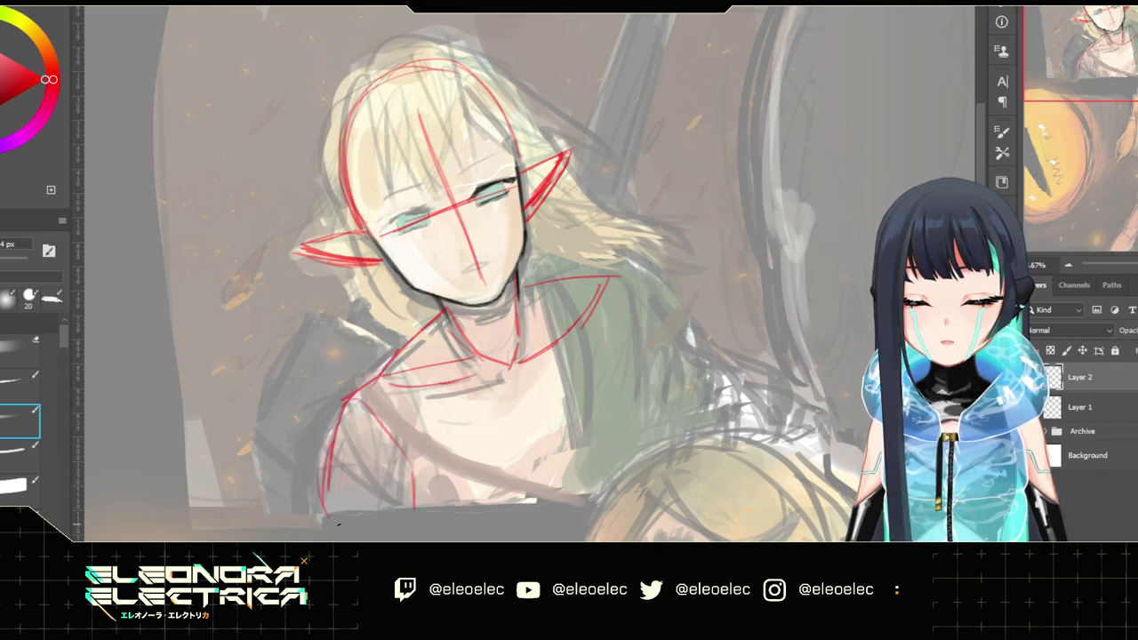
mouse_move(416, 473)
mouse_down()
mouse_move(381, 514)
mouse_move(384, 528)
mouse_move(417, 539)
mouse_up()
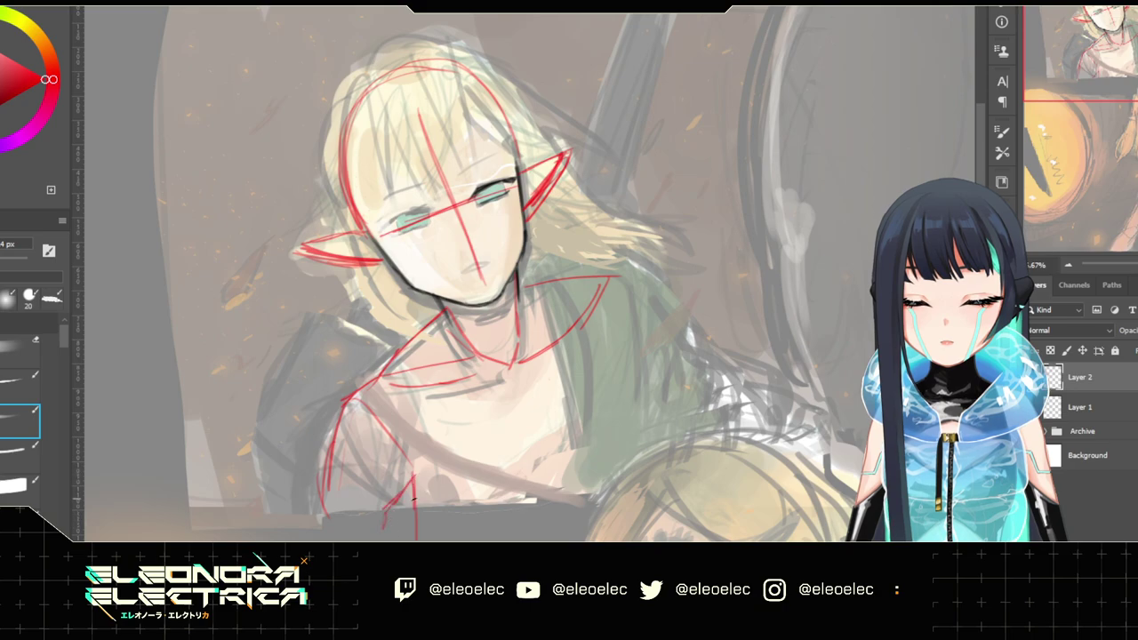
drag(324, 511, 329, 527)
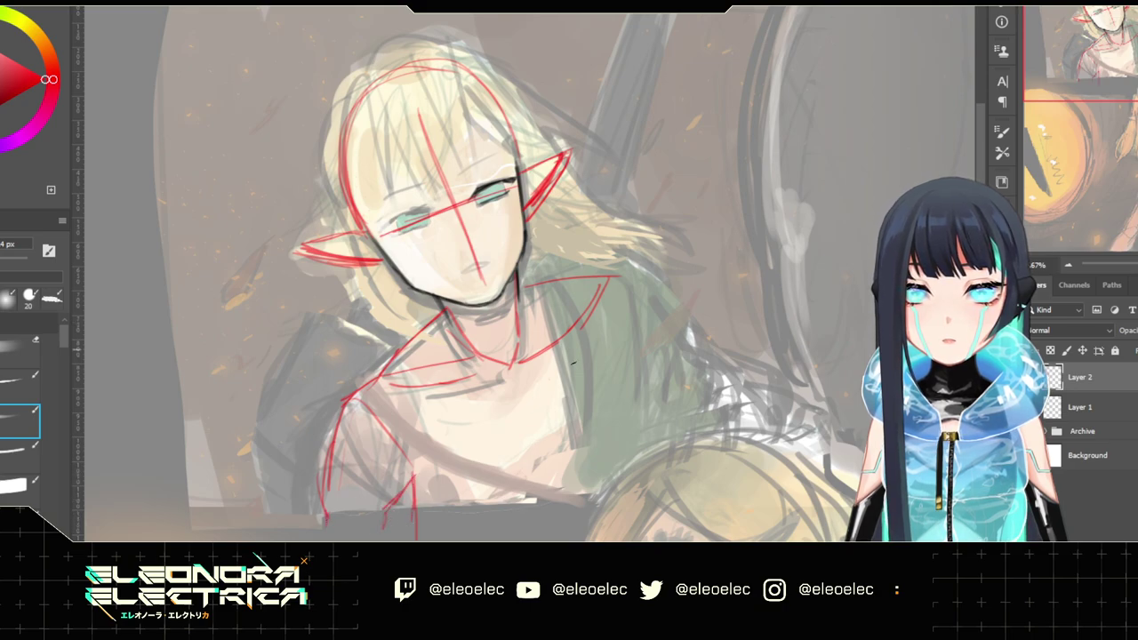
Rework the top line of the green-draped shoulder and sketch the side of the torso below it
drag(512, 293, 598, 290)
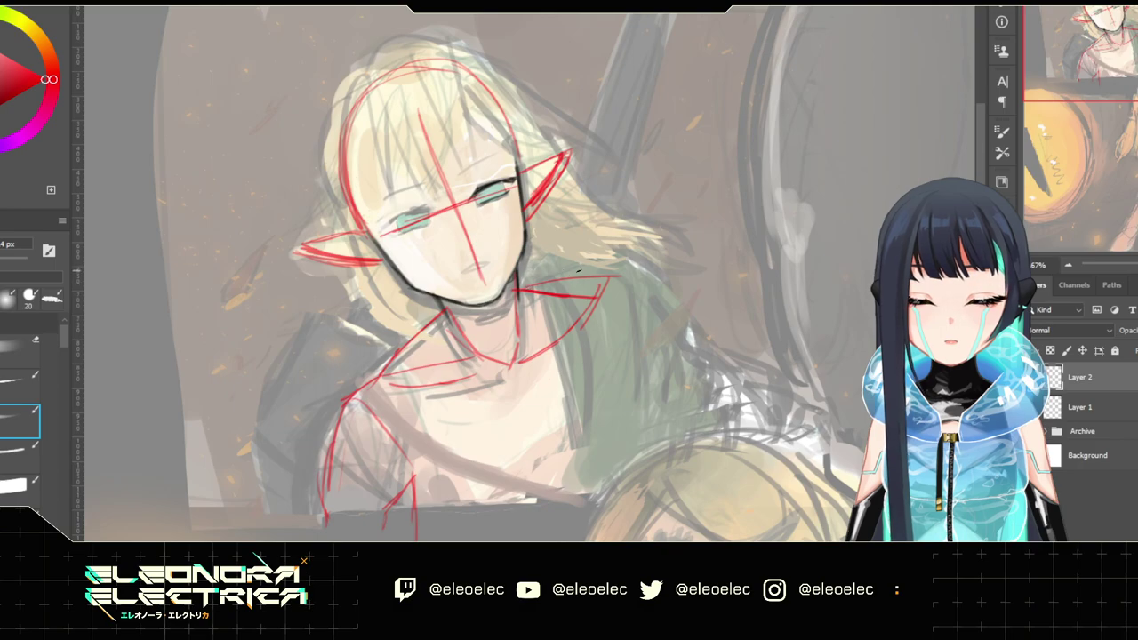
key(ctrl+z)
mouse_move(527, 289)
mouse_down()
mouse_move(589, 295)
mouse_move(582, 269)
mouse_move(617, 262)
mouse_move(604, 265)
mouse_up()
key(e)
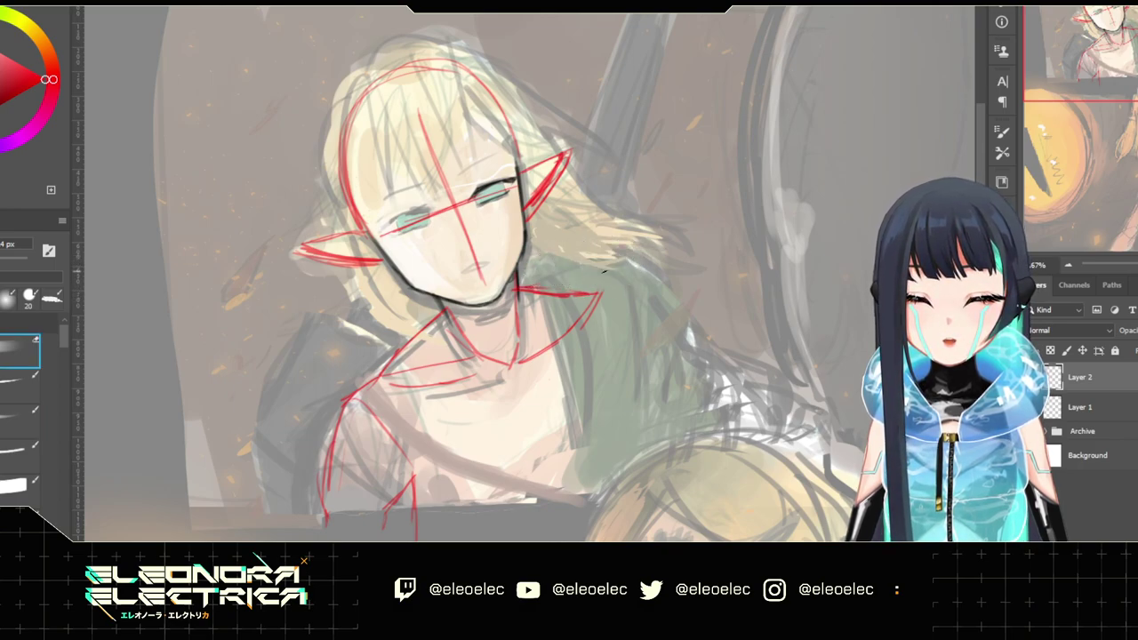
key(b)
drag(559, 297, 594, 481)
drag(610, 297, 604, 408)
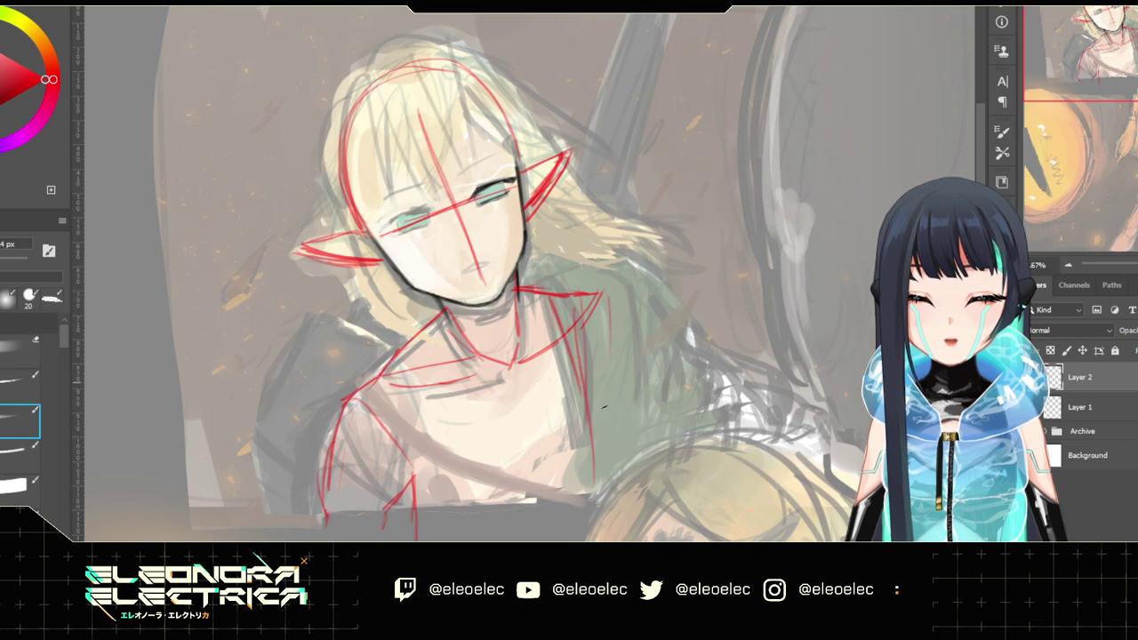
Sketch the chest centre lines and the lower chest contour beside the pale-sleeved arm
drag(414, 457, 433, 481)
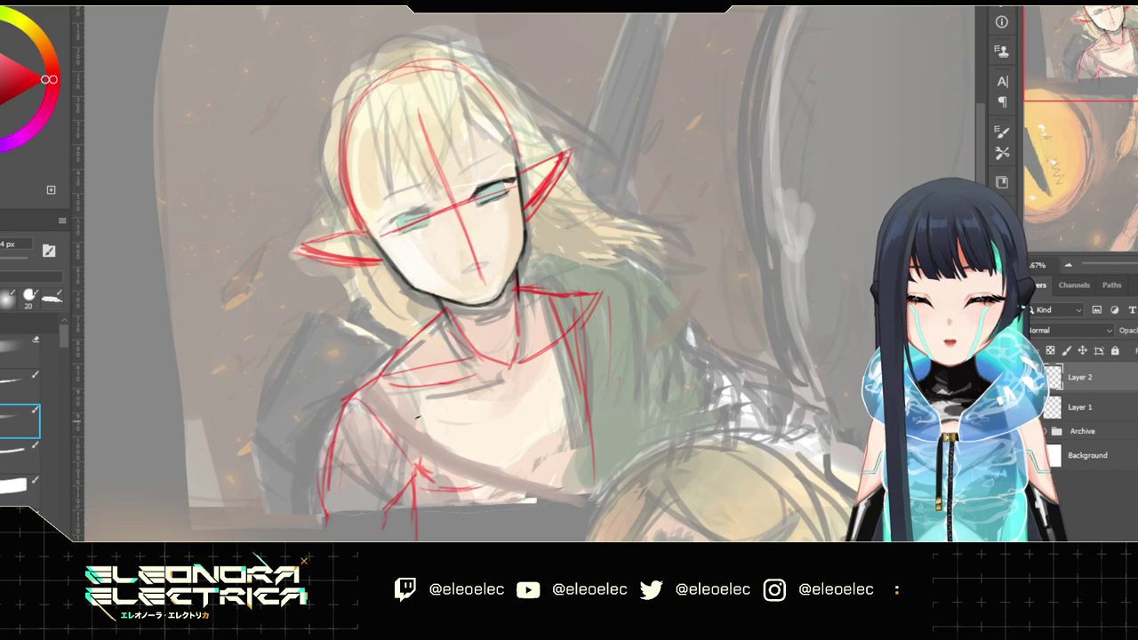
drag(508, 399, 535, 441)
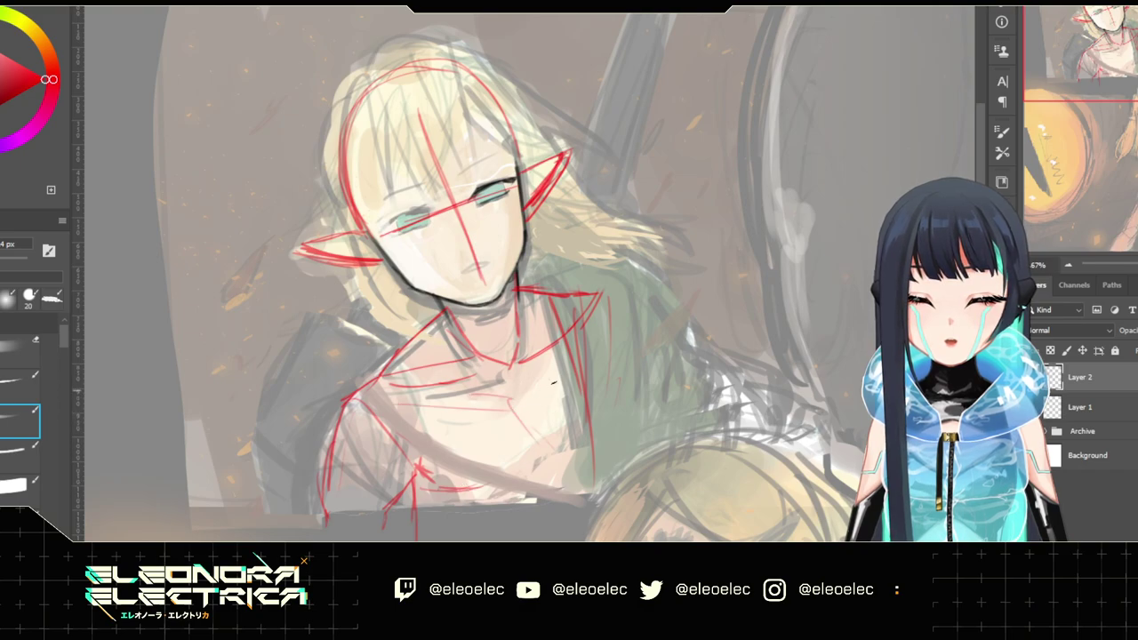
mouse_move(560, 381)
mouse_down()
mouse_move(534, 409)
mouse_move(542, 471)
mouse_up()
drag(525, 398, 526, 426)
mouse_move(445, 491)
mouse_down()
mouse_move(520, 480)
mouse_move(509, 482)
mouse_up()
drag(626, 358, 623, 377)
mouse_move(427, 489)
mouse_down()
mouse_move(461, 502)
mouse_move(425, 491)
mouse_move(442, 505)
mouse_move(419, 502)
mouse_up()
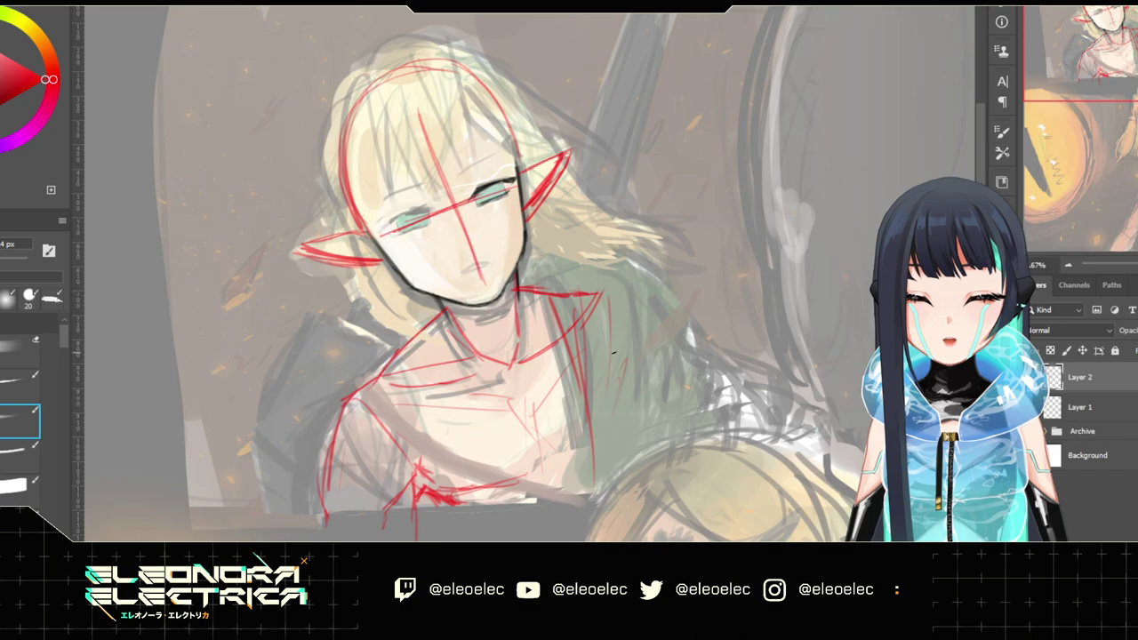
Erase the green-draped shoulder's collarbone and torso lines, and redraw the shoulder contour continuing down the arm
key(e)
mouse_move(553, 317)
mouse_down()
mouse_move(559, 281)
mouse_move(597, 298)
mouse_move(585, 391)
mouse_move(608, 310)
mouse_move(585, 433)
mouse_up()
key(b)
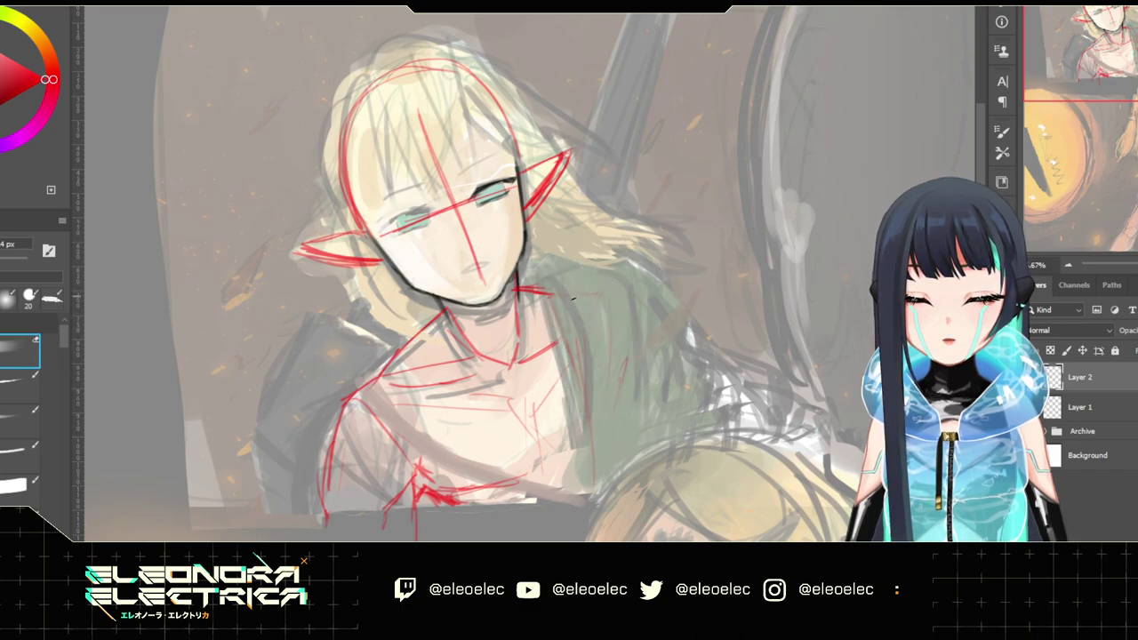
key(b)
mouse_move(550, 299)
mouse_down()
mouse_move(622, 293)
mouse_move(672, 311)
mouse_move(707, 372)
mouse_up()
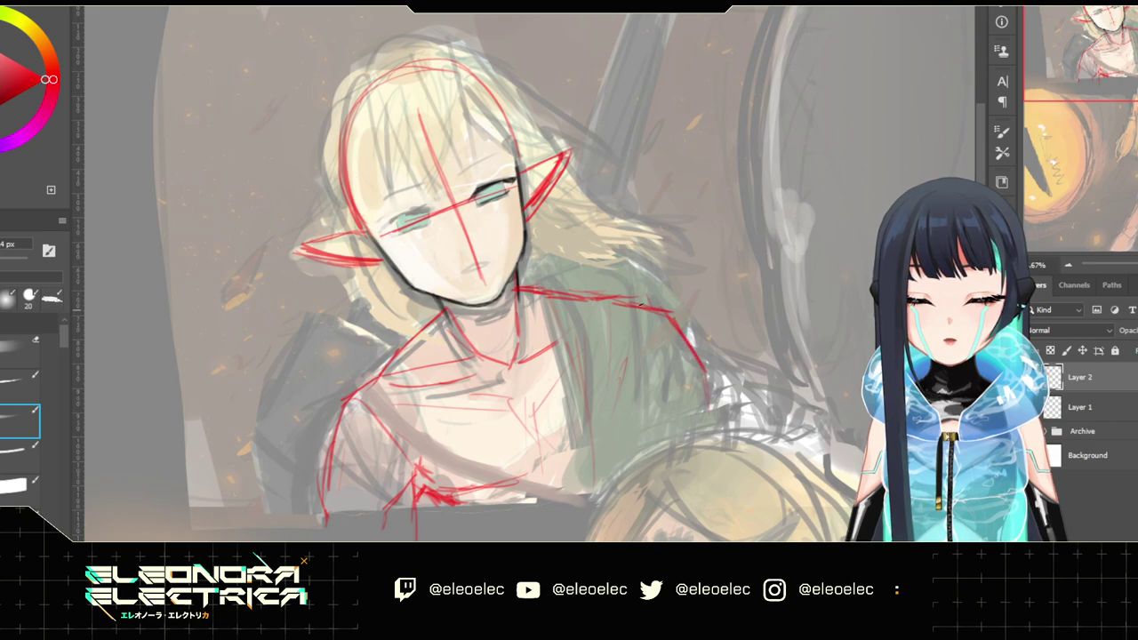
Try inner arm strokes below the green-draped shoulder, then erase them together with the outer arm line
mouse_move(646, 306)
mouse_down()
mouse_move(667, 347)
mouse_move(631, 377)
mouse_move(640, 368)
mouse_up()
drag(648, 327, 622, 404)
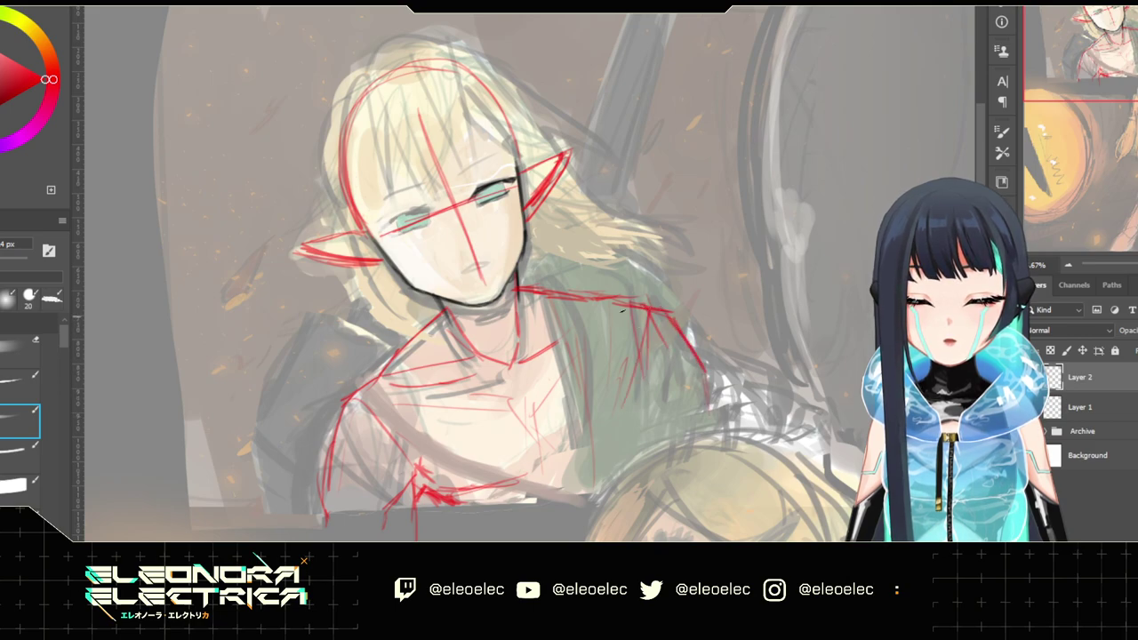
mouse_move(622, 309)
mouse_down()
mouse_move(642, 330)
mouse_move(627, 416)
mouse_up()
drag(635, 348, 623, 430)
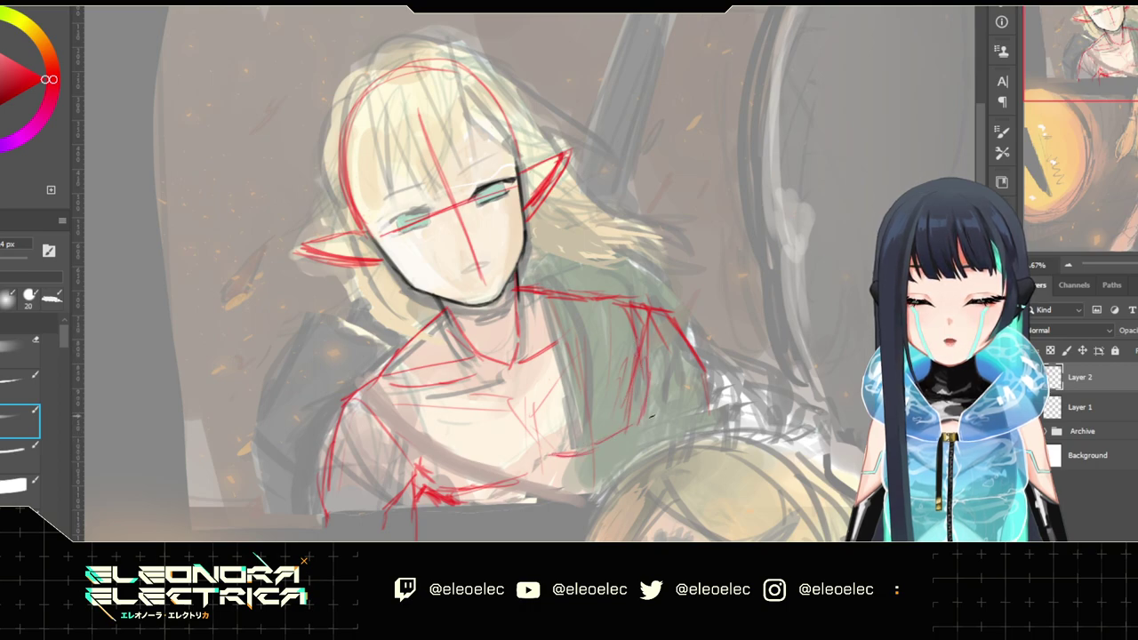
key(e)
mouse_move(667, 338)
mouse_down()
mouse_move(657, 375)
mouse_move(691, 329)
mouse_move(707, 394)
mouse_move(614, 273)
mouse_move(588, 305)
mouse_up()
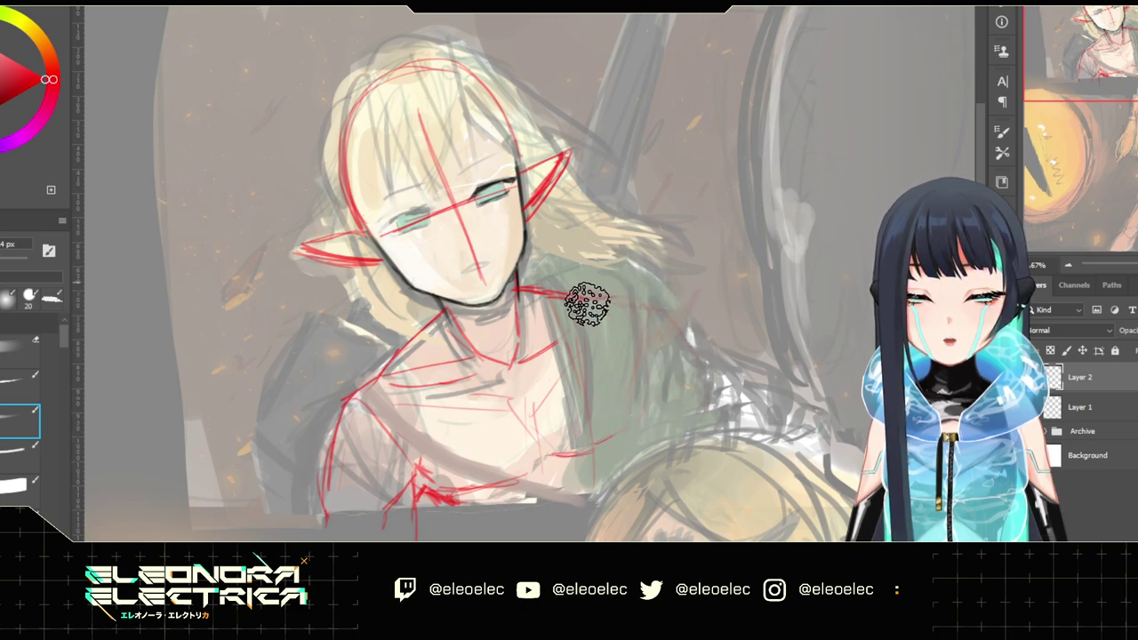
key(b)
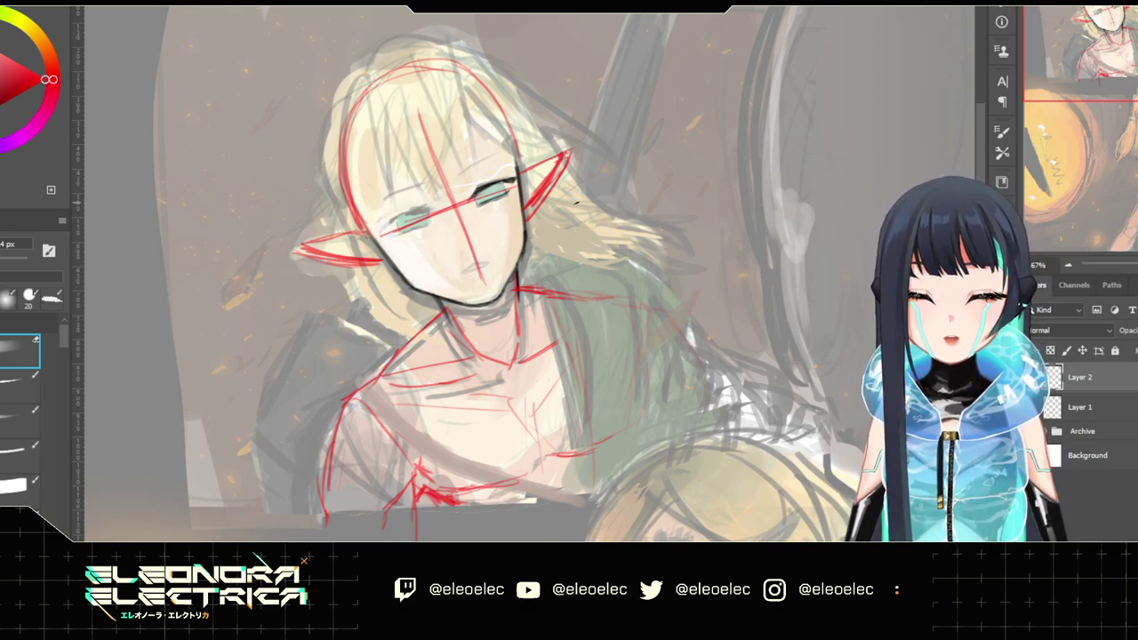
Draw the garment's inner edge over the chest and sketch a higher shoulder line with the outer arm contour
drag(576, 293, 587, 411)
drag(570, 343, 581, 407)
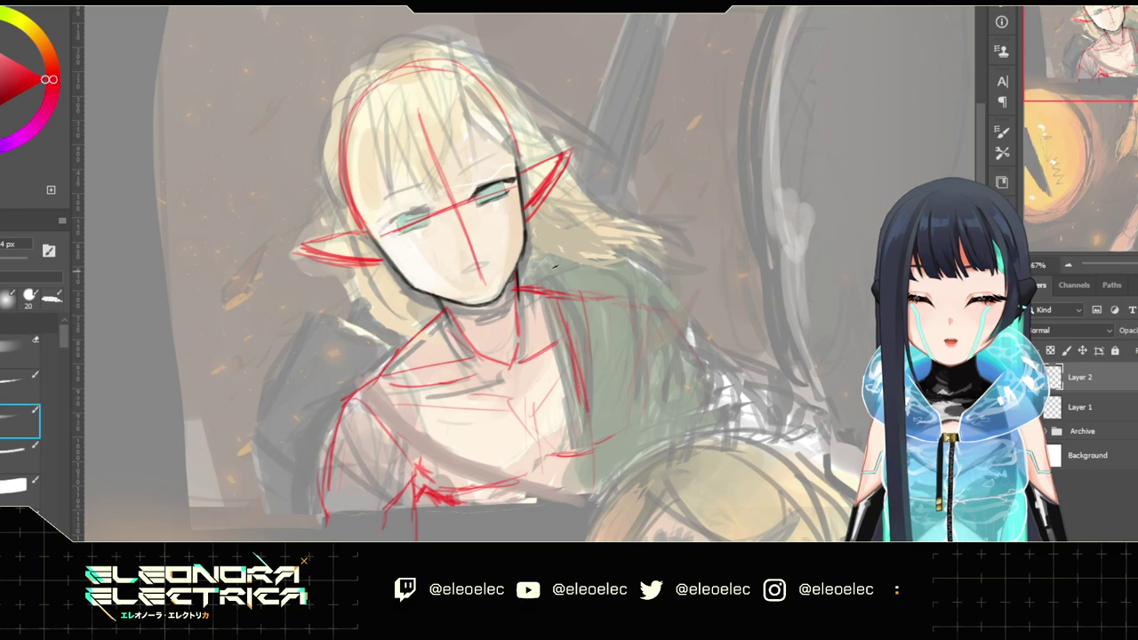
drag(538, 282, 666, 310)
key(ctrl+z)
mouse_move(541, 275)
mouse_down()
mouse_move(686, 306)
mouse_move(716, 365)
mouse_up()
mouse_move(673, 299)
mouse_down()
mouse_move(713, 377)
mouse_move(665, 346)
mouse_move(669, 422)
mouse_up()
mouse_move(672, 310)
mouse_down()
mouse_move(667, 392)
mouse_move(715, 397)
mouse_up()
mouse_move(700, 355)
mouse_down()
mouse_move(706, 416)
mouse_move(726, 404)
mouse_move(736, 435)
mouse_up()
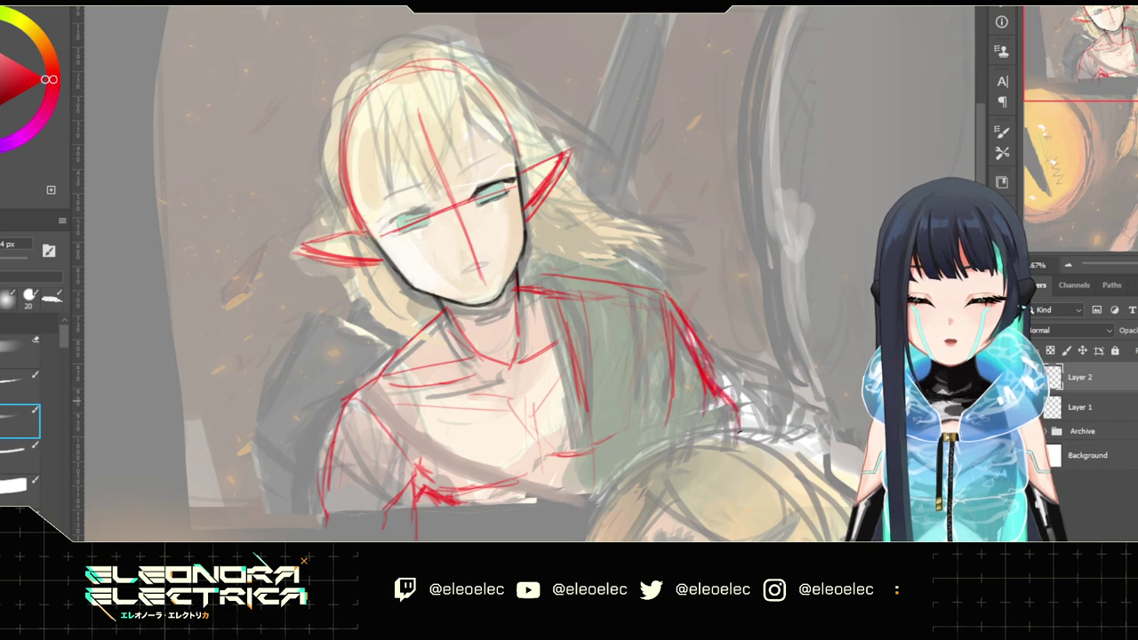
Erase the raised shoulder and outer arm lines, and redraw them lower along the green garment
key(e)
mouse_move(560, 274)
mouse_down()
mouse_move(652, 284)
mouse_move(702, 330)
mouse_move(691, 330)
mouse_move(716, 400)
mouse_up()
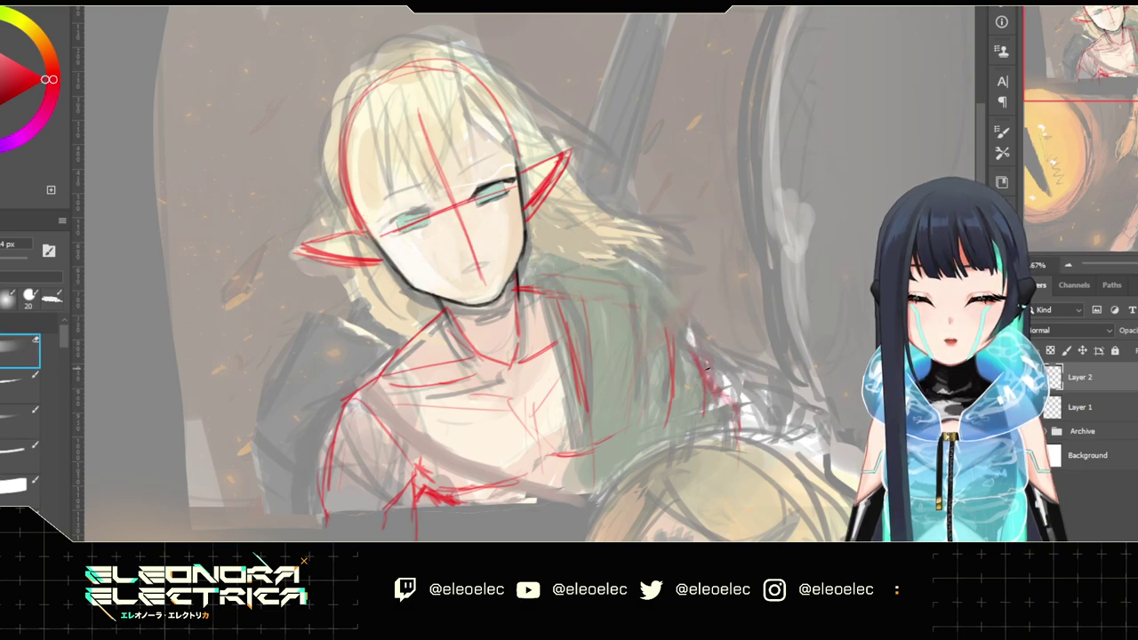
key(b)
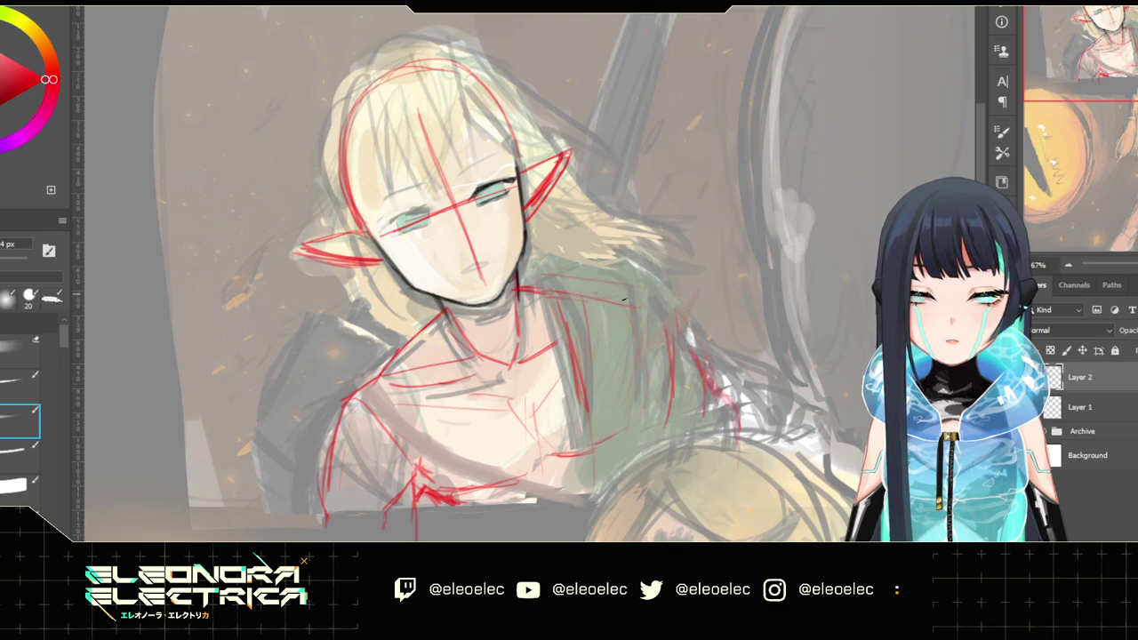
mouse_move(625, 299)
mouse_down()
mouse_move(484, 379)
mouse_move(659, 311)
mouse_move(675, 315)
mouse_move(711, 368)
mouse_up()
drag(678, 317, 745, 416)
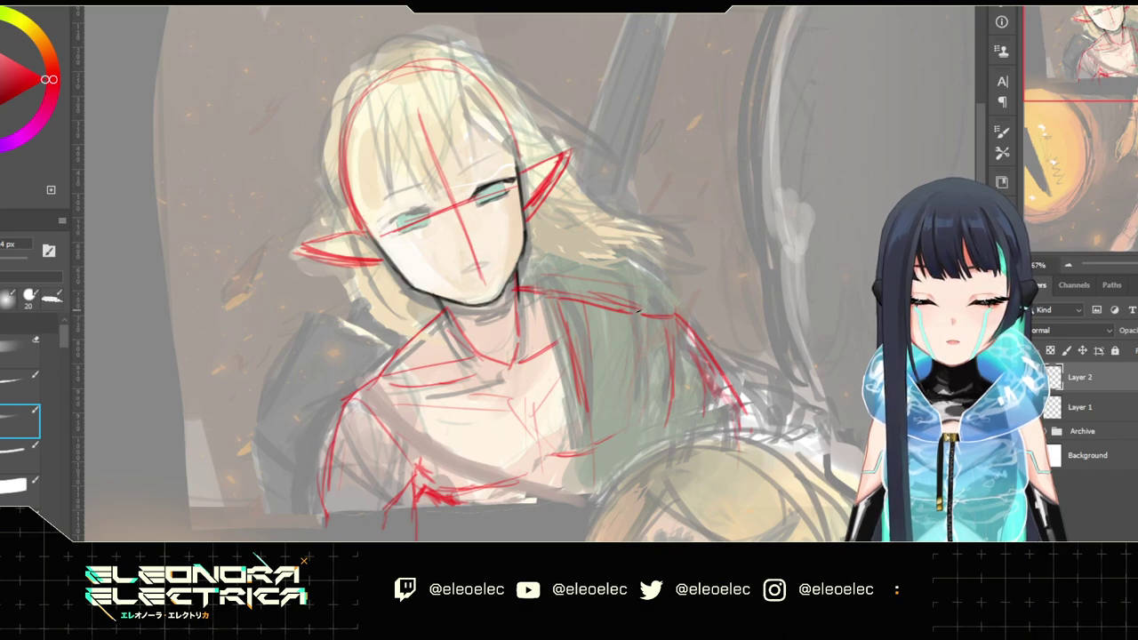
Strengthen the green-draped shoulder and upper arm contours, and rough in the forearm and hand reaching outward
mouse_move(639, 311)
mouse_down()
mouse_move(677, 316)
mouse_move(697, 358)
mouse_move(654, 319)
mouse_move(718, 365)
mouse_up()
mouse_move(588, 308)
mouse_down()
mouse_move(703, 358)
mouse_move(692, 444)
mouse_up()
mouse_move(710, 361)
mouse_down()
mouse_move(752, 420)
mouse_move(720, 383)
mouse_move(760, 434)
mouse_move(788, 436)
mouse_move(772, 418)
mouse_move(816, 441)
mouse_up()
mouse_move(754, 414)
mouse_down()
mouse_move(825, 408)
mouse_move(791, 391)
mouse_move(756, 407)
mouse_move(802, 387)
mouse_move(789, 406)
mouse_move(813, 393)
mouse_move(779, 413)
mouse_move(834, 406)
mouse_up()
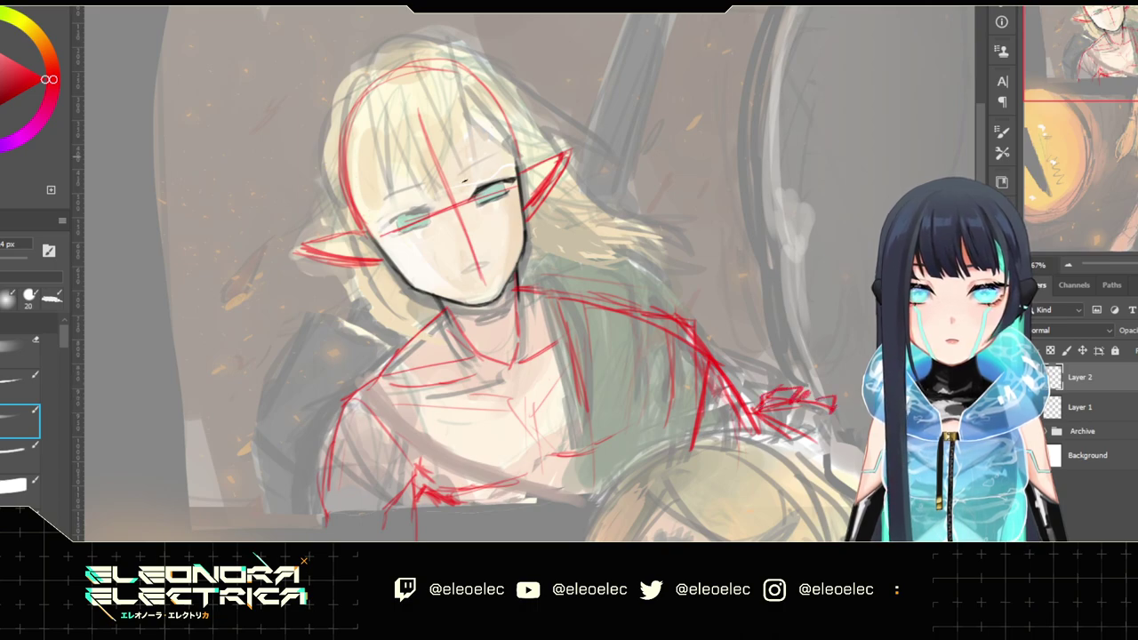
Trace the elf's jawline, chin and upper neck in red on Layer 2
click(1107, 407)
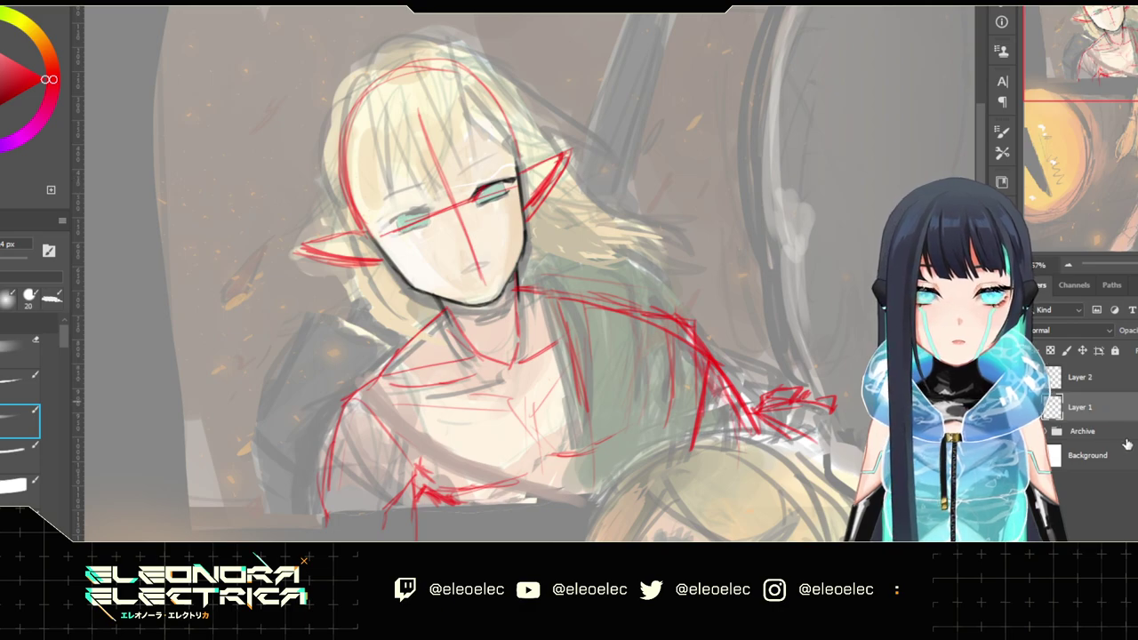
click(1130, 384)
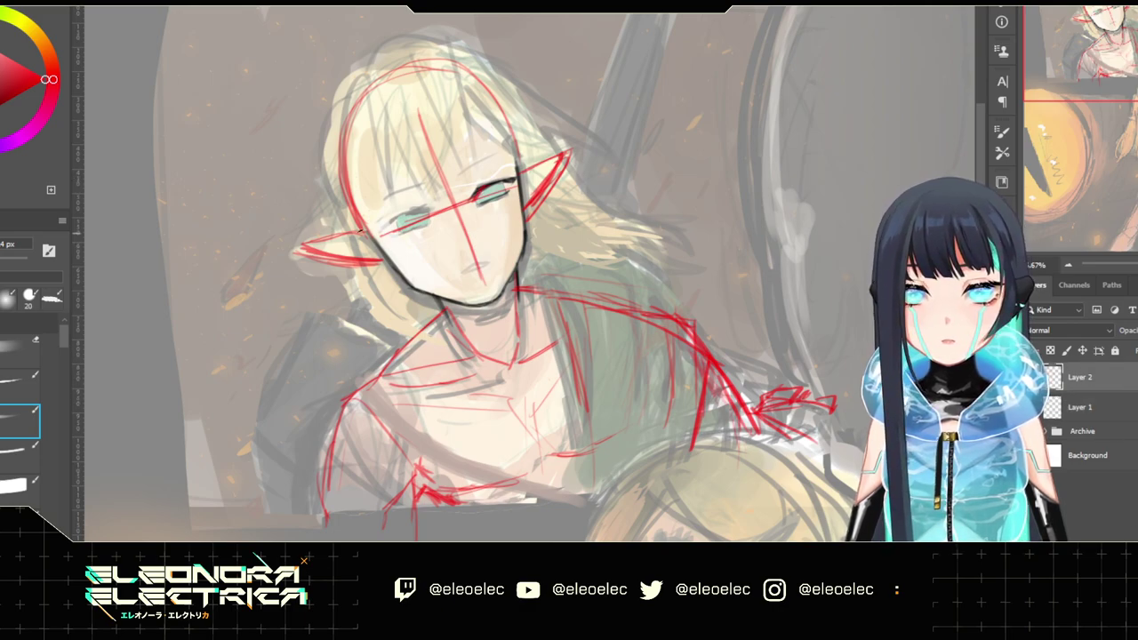
drag(409, 281, 463, 301)
mouse_move(521, 178)
mouse_down()
mouse_move(526, 250)
mouse_move(505, 294)
mouse_move(472, 305)
mouse_up()
mouse_move(370, 233)
mouse_down()
mouse_move(461, 307)
mouse_move(459, 327)
mouse_up()
drag(517, 279, 516, 305)
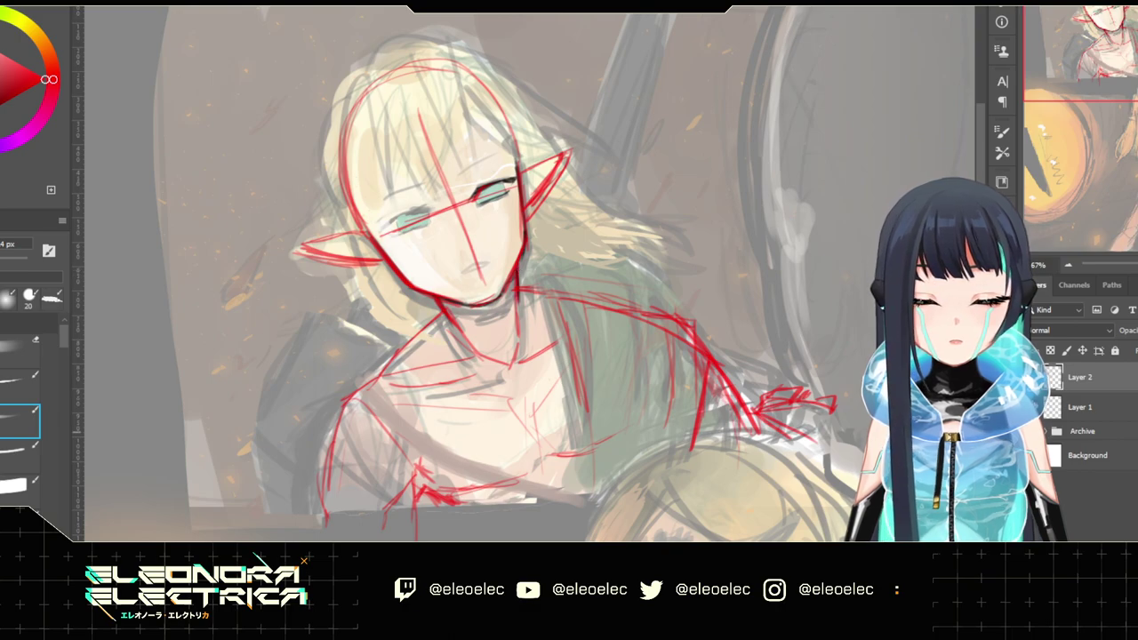
Draw red upper lash lines over both of the elf's eyes
key(Delete)
drag(475, 194, 514, 174)
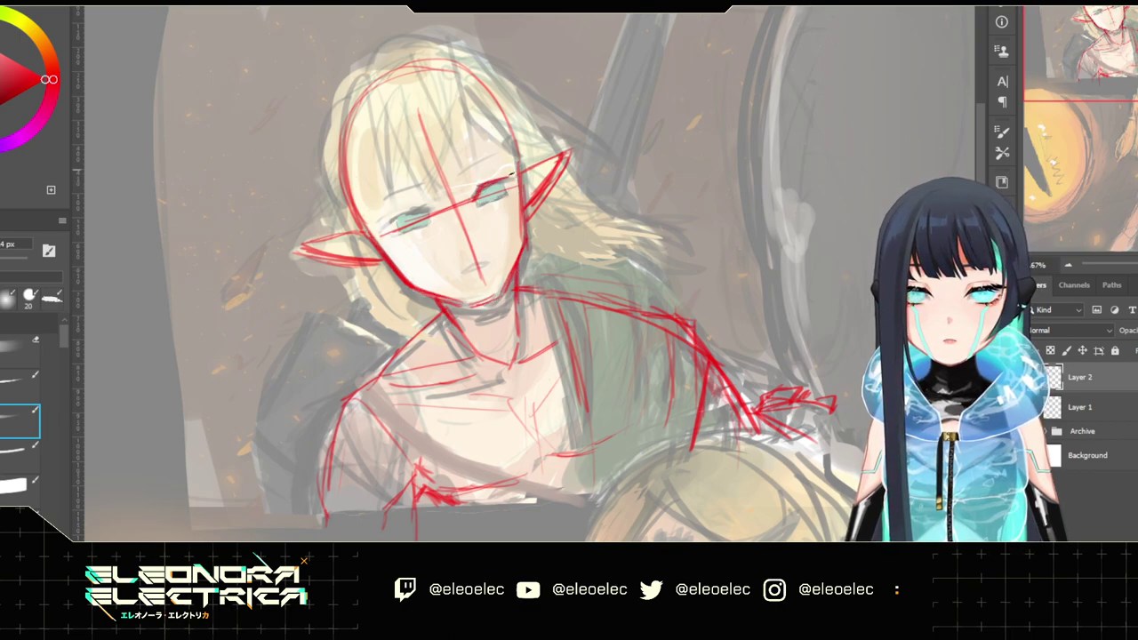
mouse_move(384, 226)
mouse_down()
mouse_move(431, 212)
mouse_move(383, 226)
mouse_up()
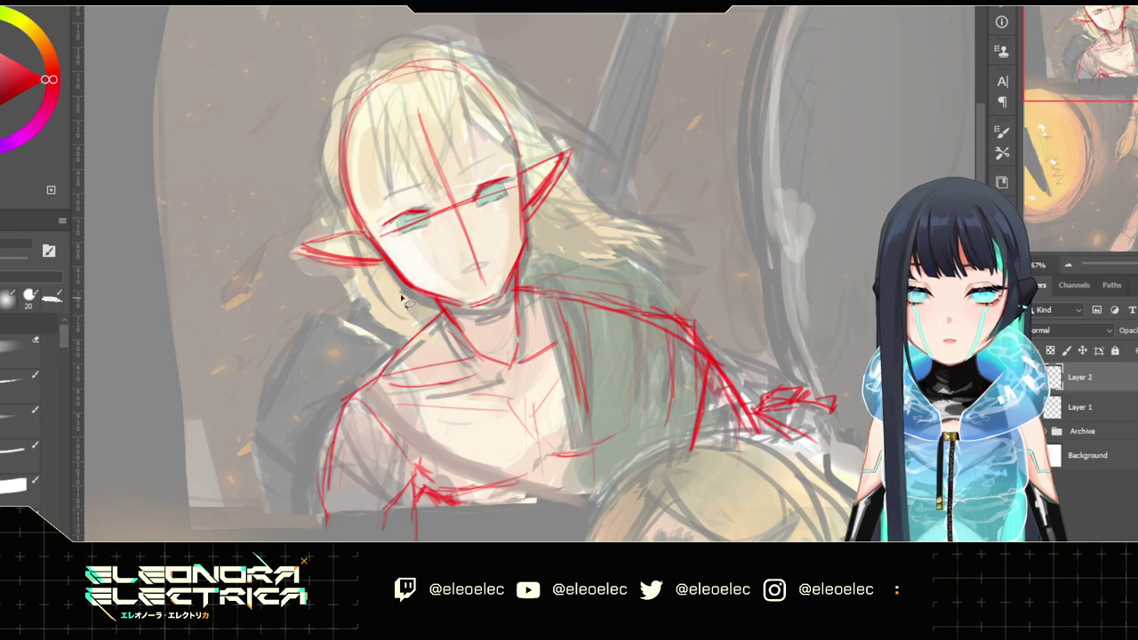
Lasso the lash lines of both eyes and remove them from the red sketch
drag(363, 287, 413, 300)
key(ctrl+z)
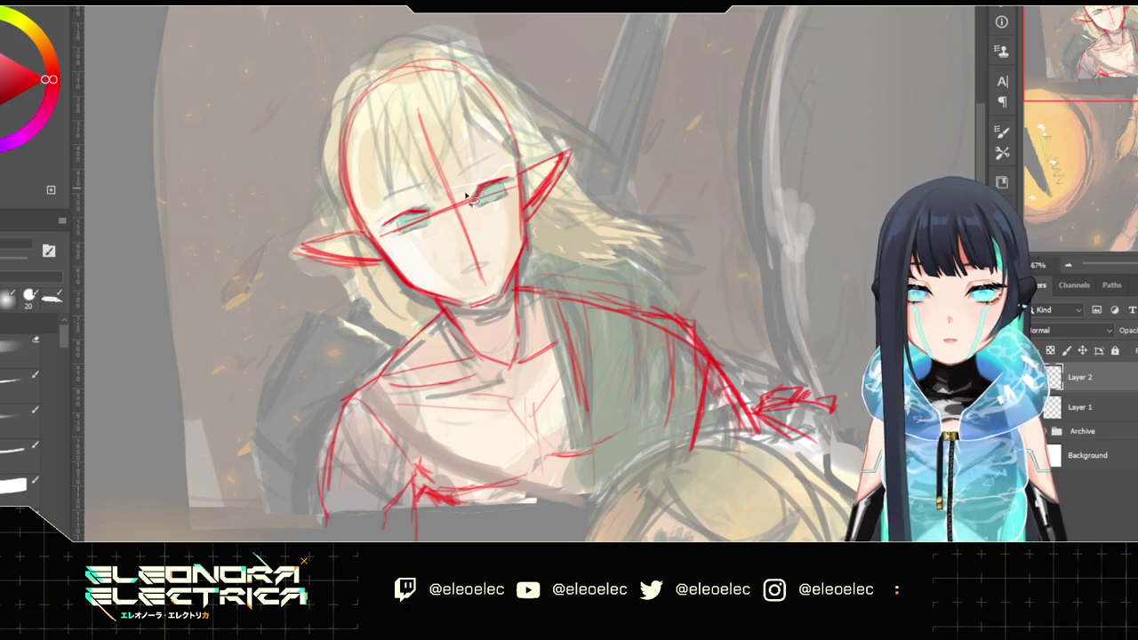
drag(466, 189, 512, 178)
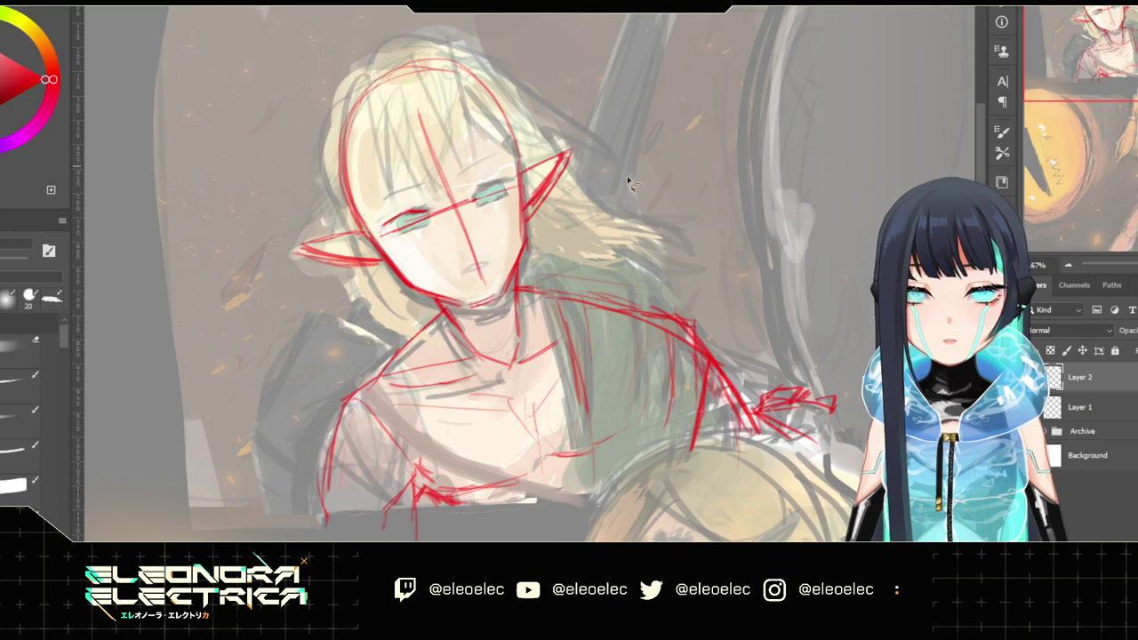
drag(383, 217, 428, 206)
key(ctrl+z)
key(ctrl+z)
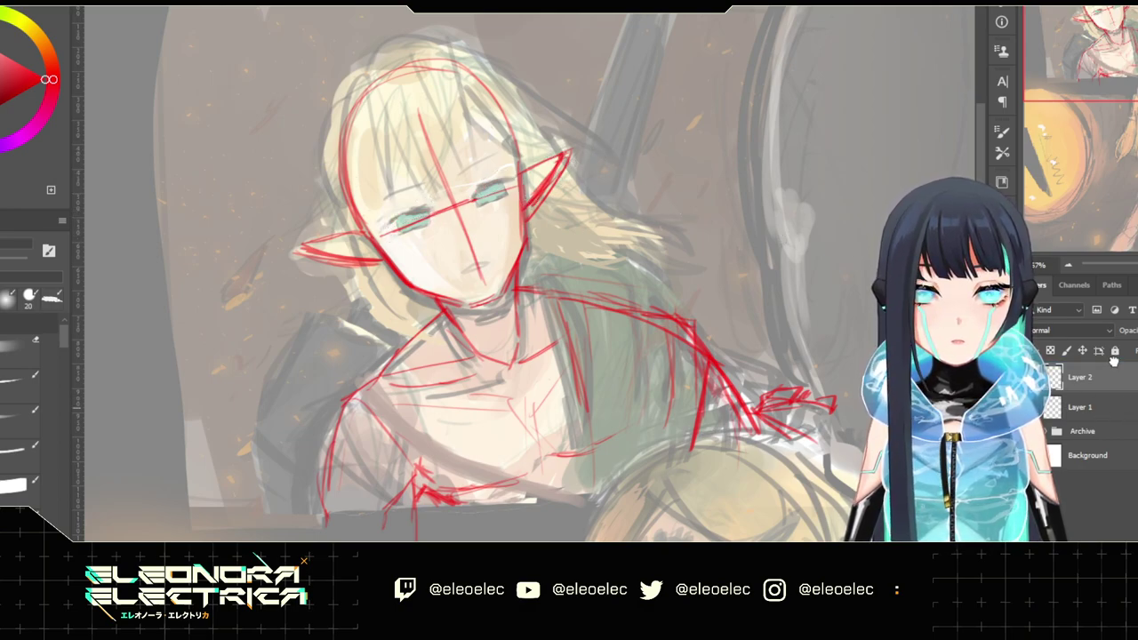
Place Layer 1 above the red sketch layer and draw black lash lines and a brow for the elf's left eye on it
drag(1115, 370, 1115, 368)
click(9, 386)
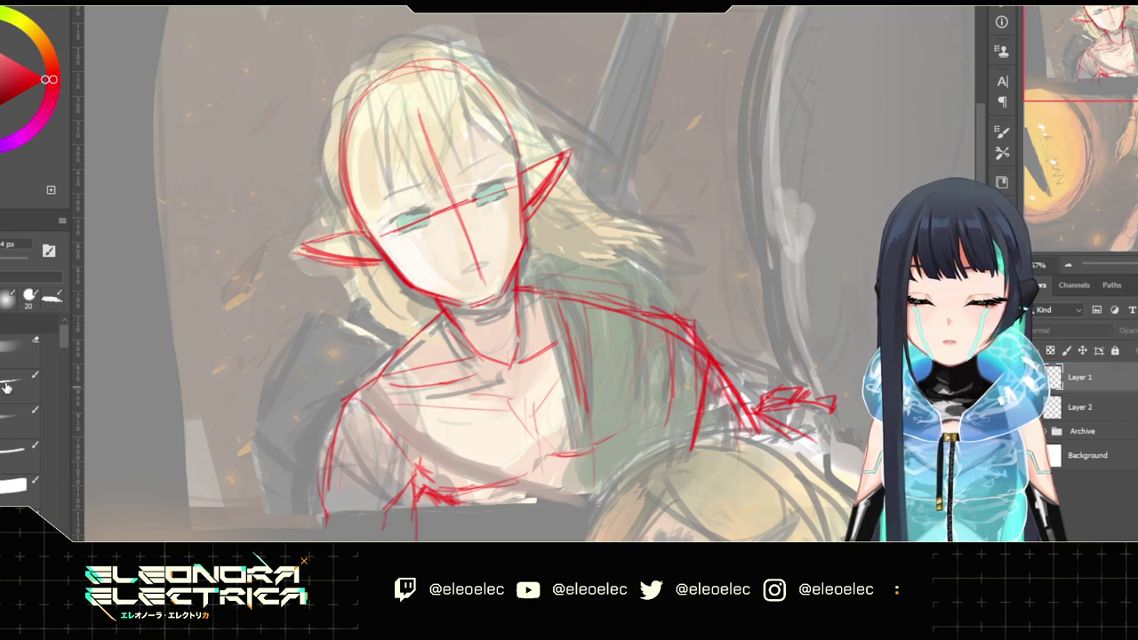
click(1034, 377)
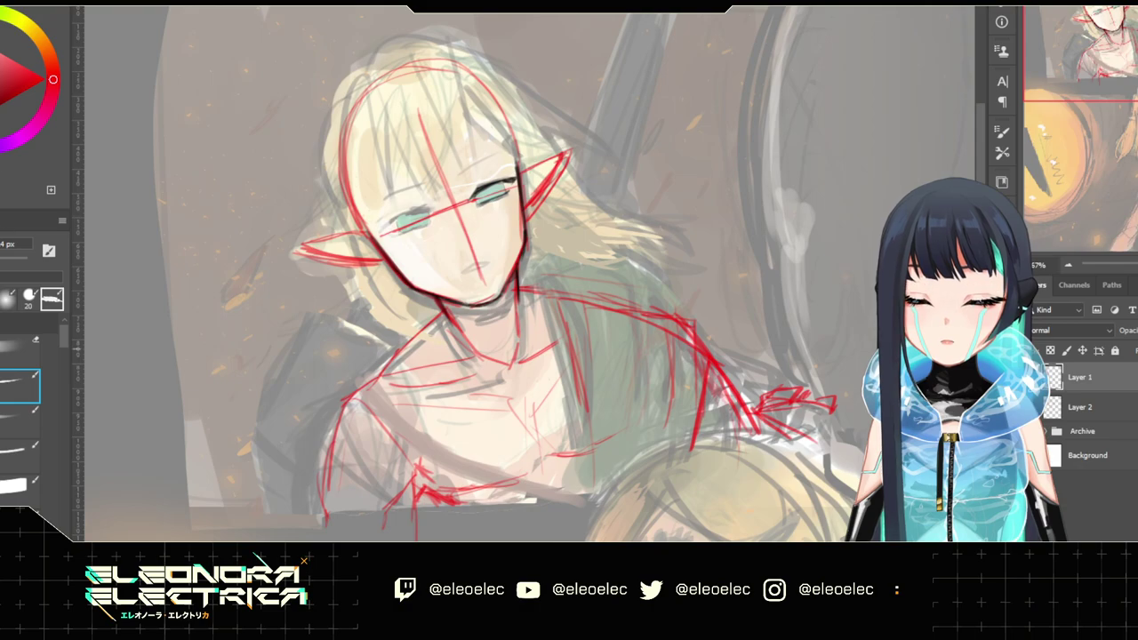
click(2, 431)
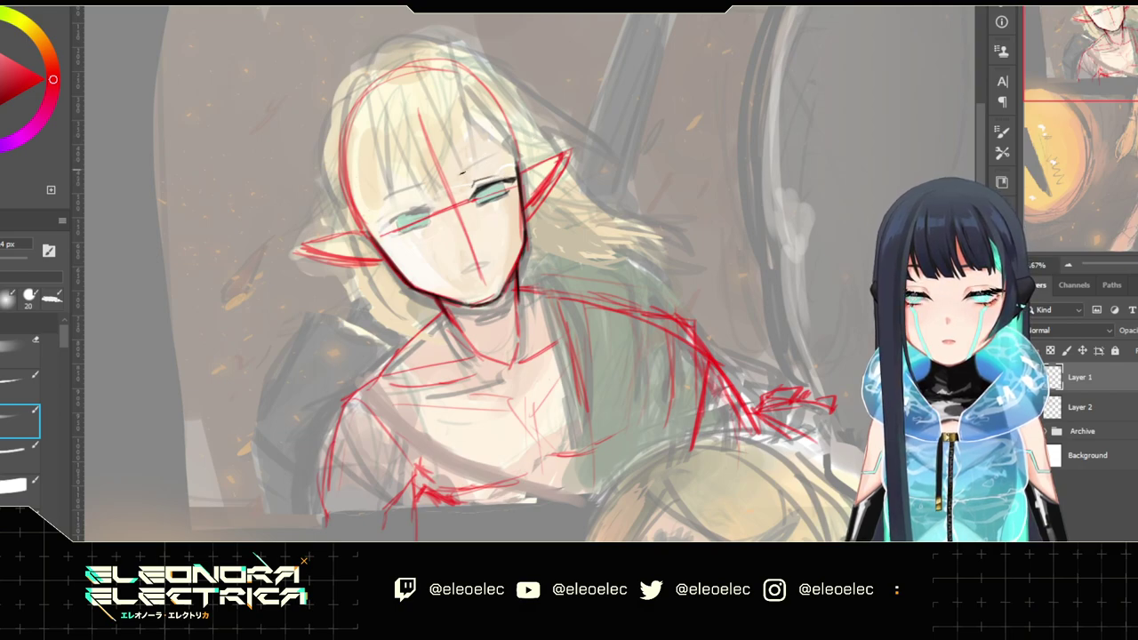
mouse_move(466, 167)
mouse_down()
mouse_move(503, 157)
mouse_move(494, 160)
mouse_up()
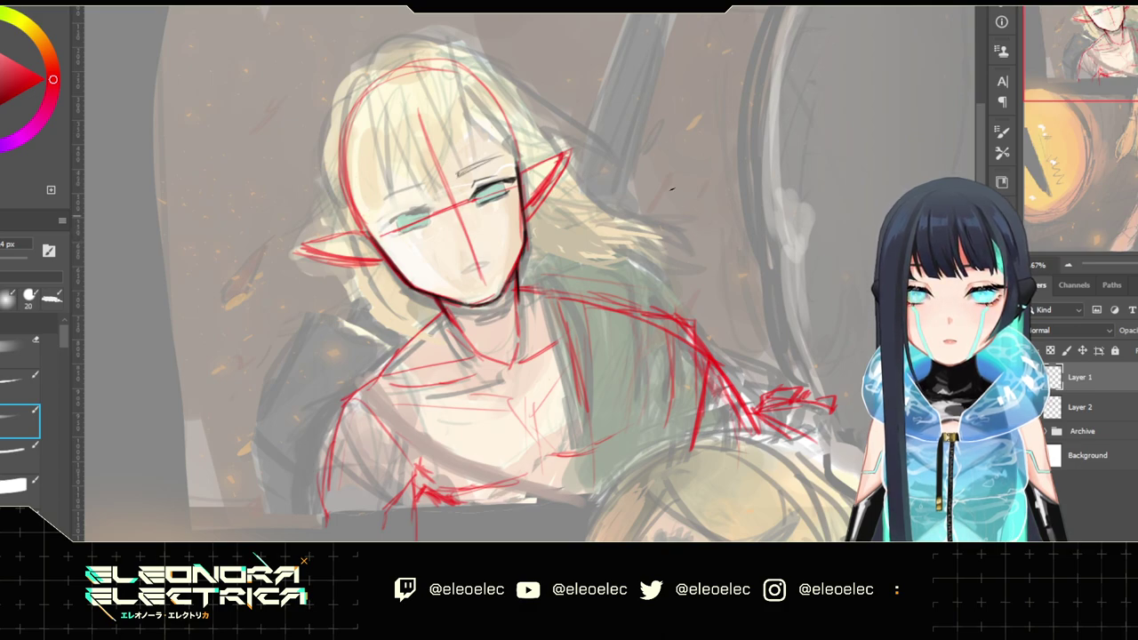
Lasso the inked left eye and its brow and copy them to a new layer
key(l)
mouse_move(593, 113)
mouse_down()
mouse_move(418, 190)
mouse_move(527, 200)
mouse_move(558, 134)
mouse_up()
mouse_move(474, 157)
mouse_down()
mouse_move(504, 214)
mouse_move(517, 207)
mouse_move(520, 181)
mouse_move(494, 129)
mouse_up()
key(ctrl+j)
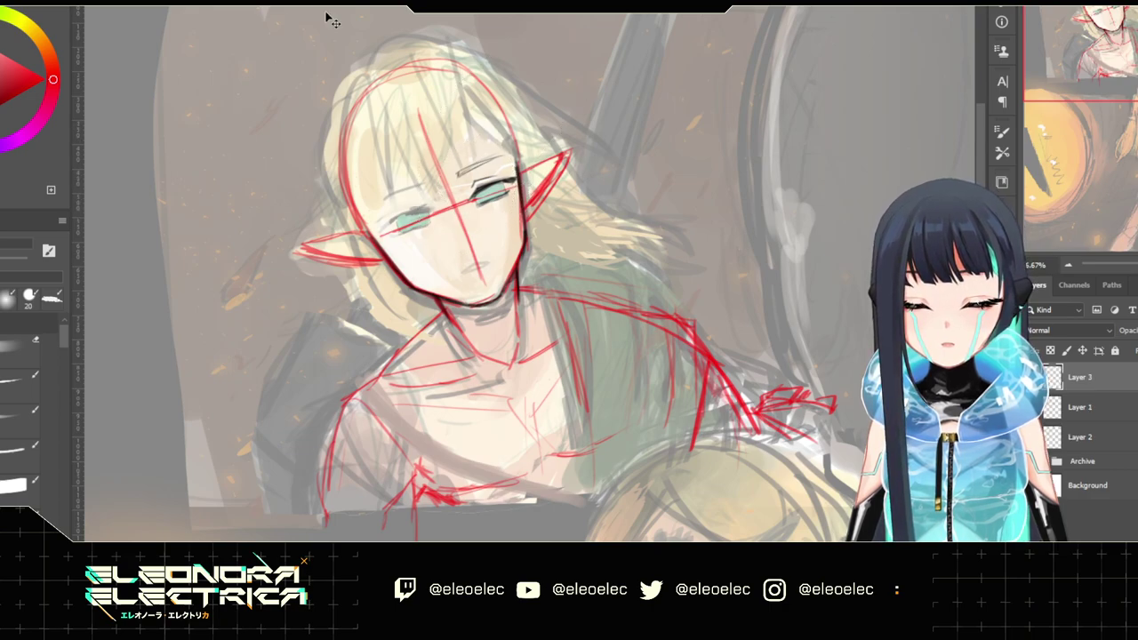
Mirror the copied eye and brow, then move and rotate them to fit over the elf's right eye
key(ctrl+t)
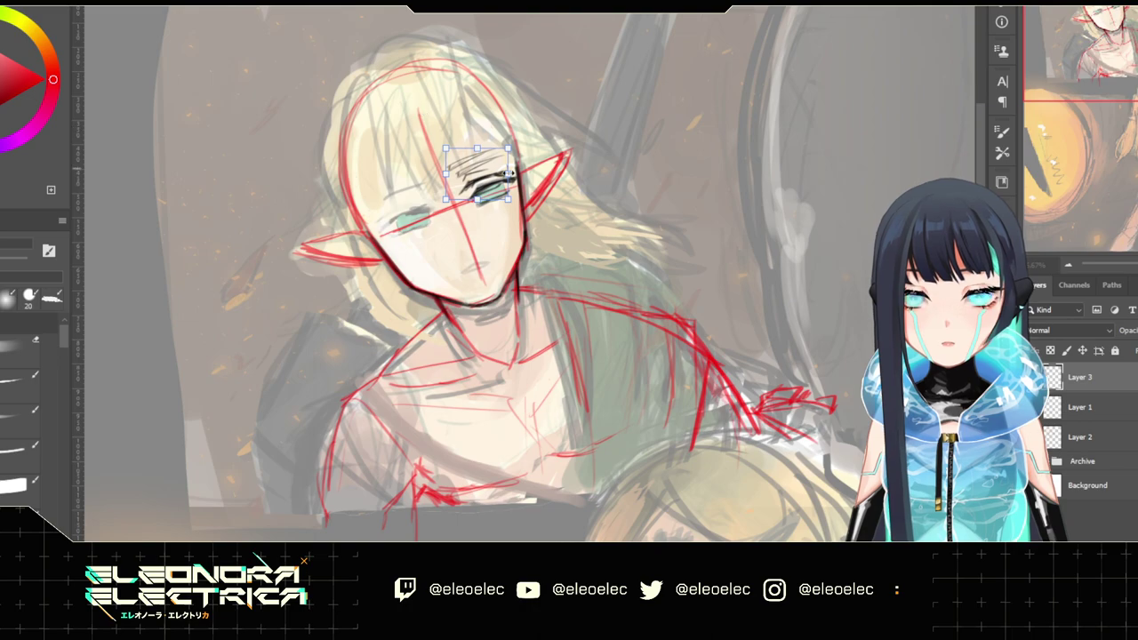
click(568, 460)
drag(527, 201, 517, 155)
drag(467, 182, 389, 219)
mouse_move(466, 221)
mouse_down()
mouse_move(466, 230)
mouse_move(420, 221)
mouse_move(465, 208)
mouse_up()
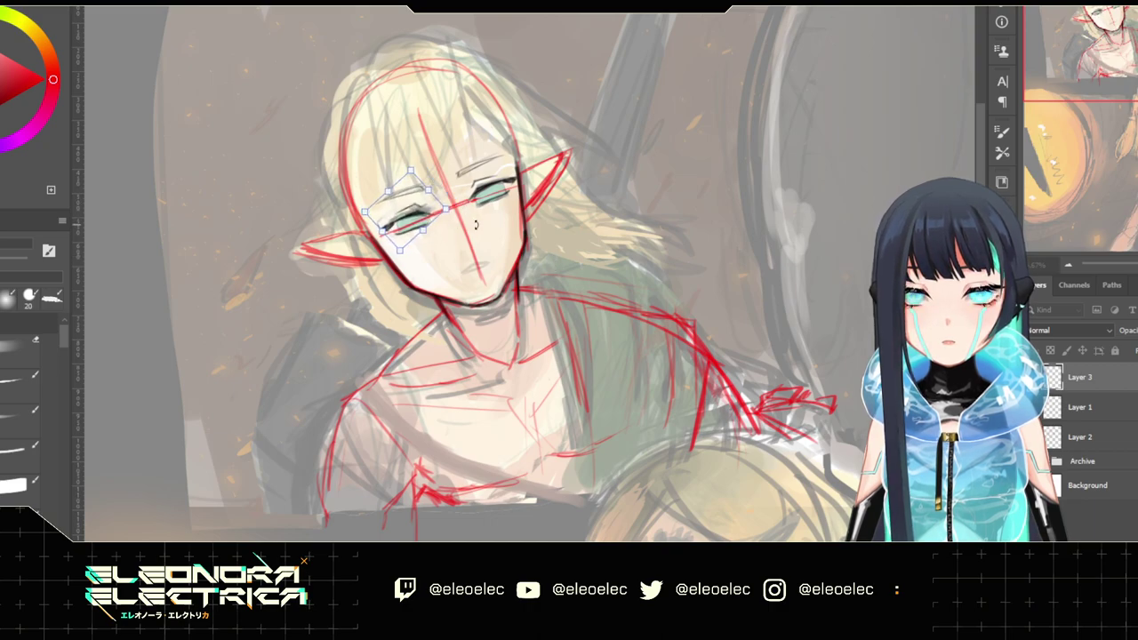
key(Up)
key(Up)
key(Left)
key(Left)
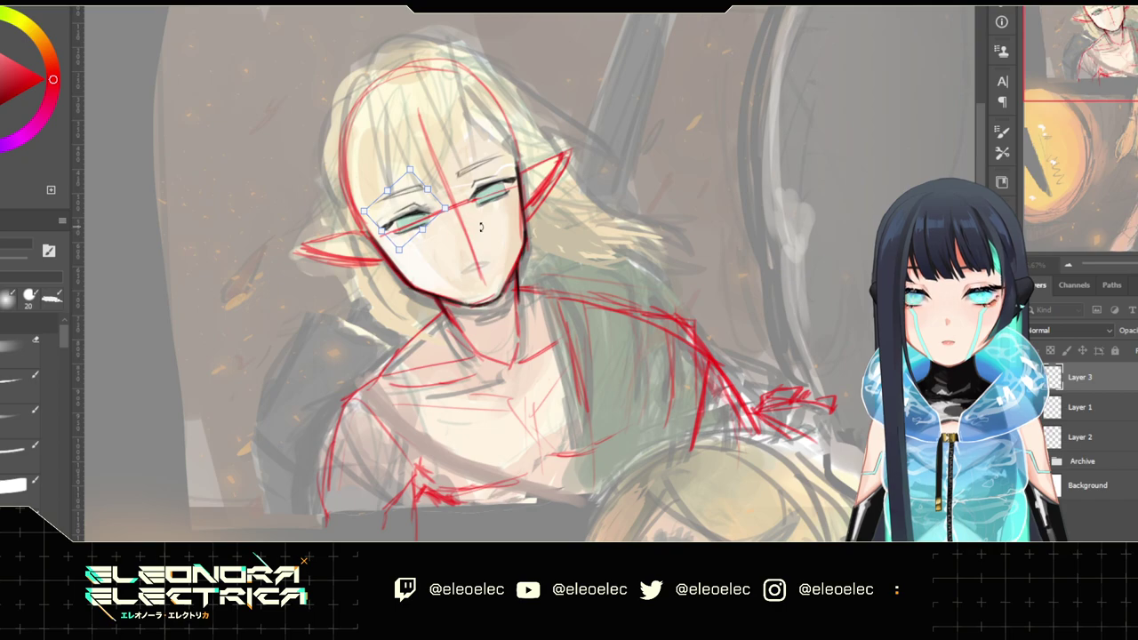
key(Return)
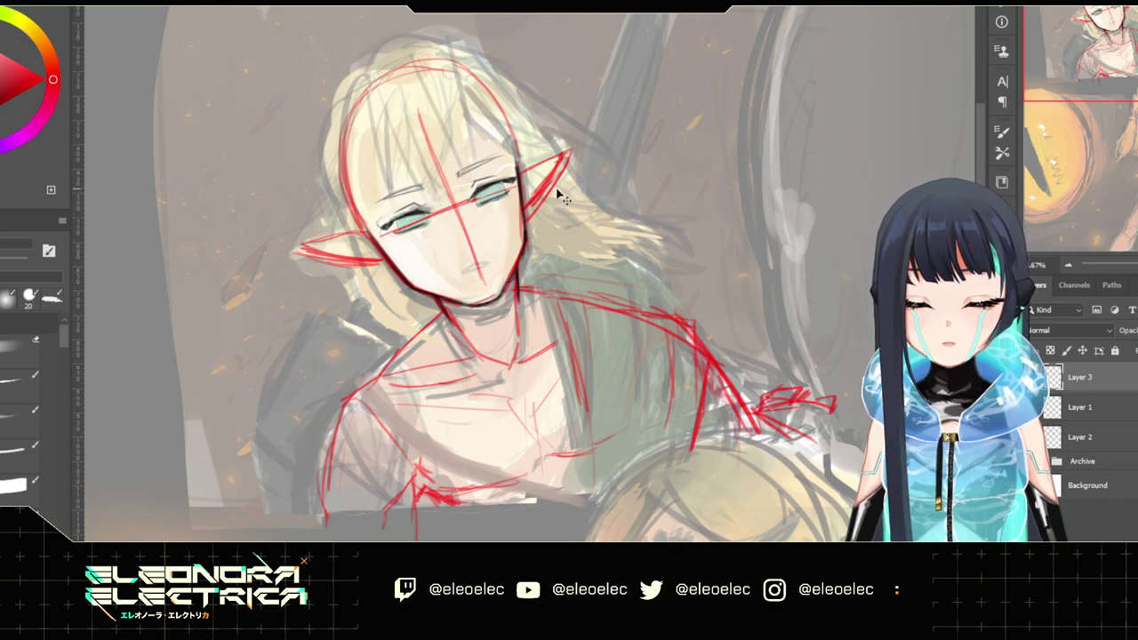
key(ctrl+t)
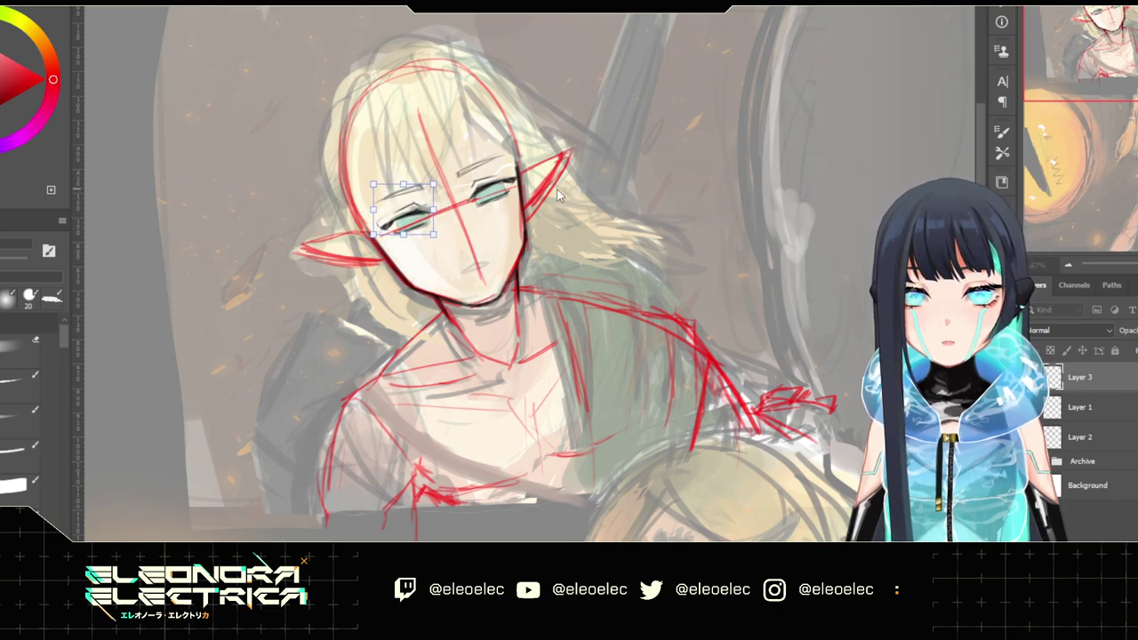
key(Return)
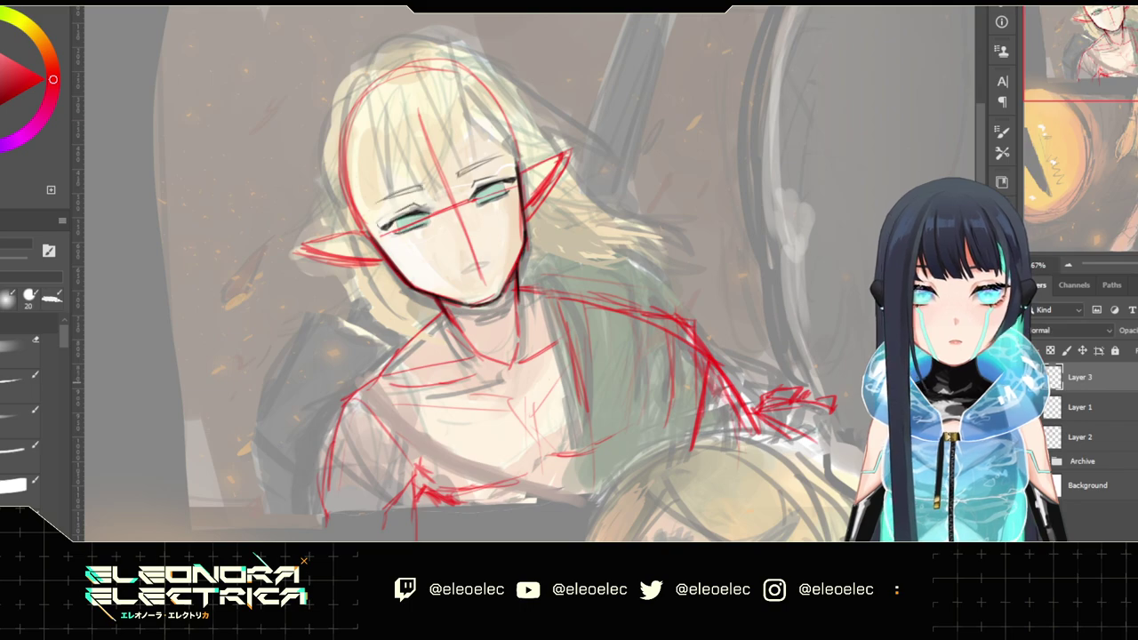
Hide the red sketch on Layer 2 and put the lassoed left eye and brow from Layer 1 on their own layer
click(1035, 437)
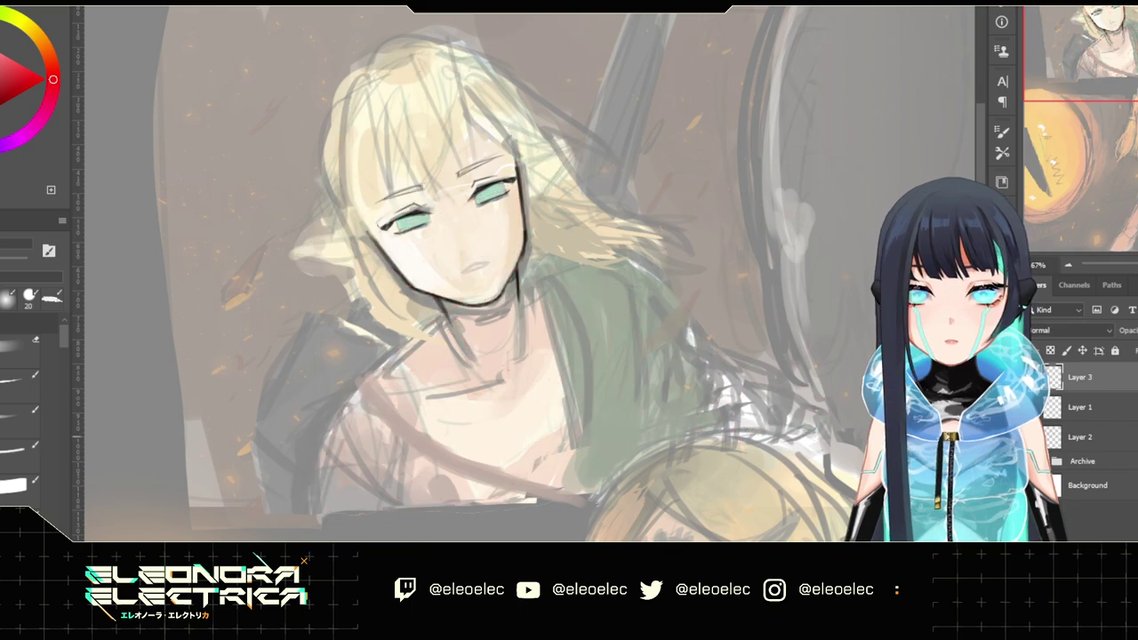
click(1110, 408)
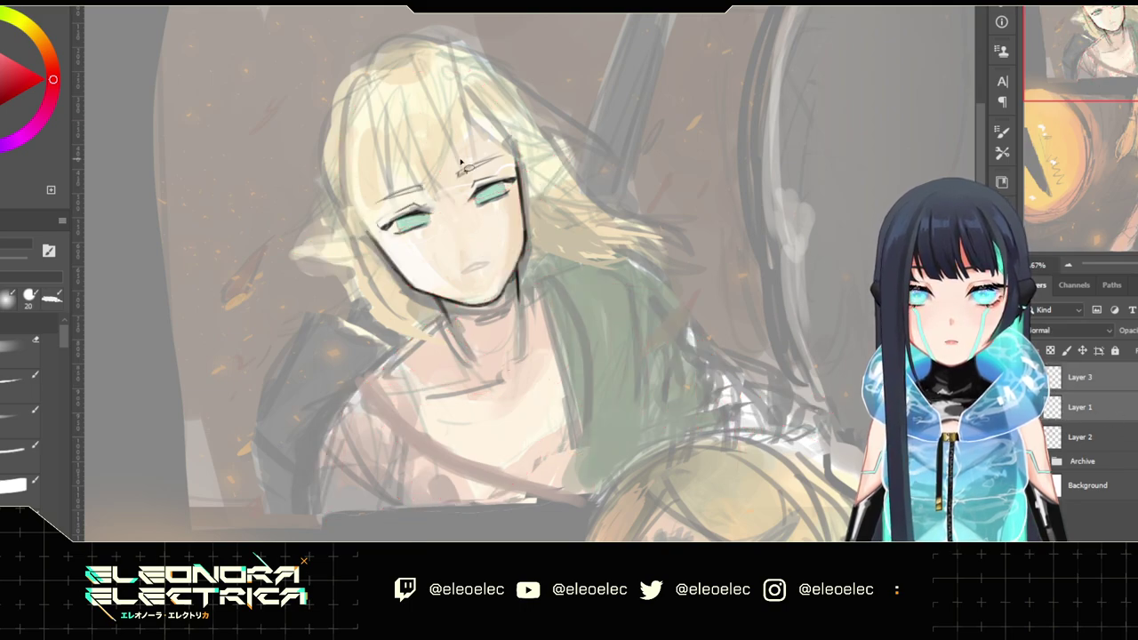
mouse_move(449, 169)
mouse_down()
mouse_move(509, 141)
mouse_move(520, 193)
mouse_move(510, 217)
mouse_move(489, 225)
mouse_move(446, 180)
mouse_move(520, 182)
mouse_up()
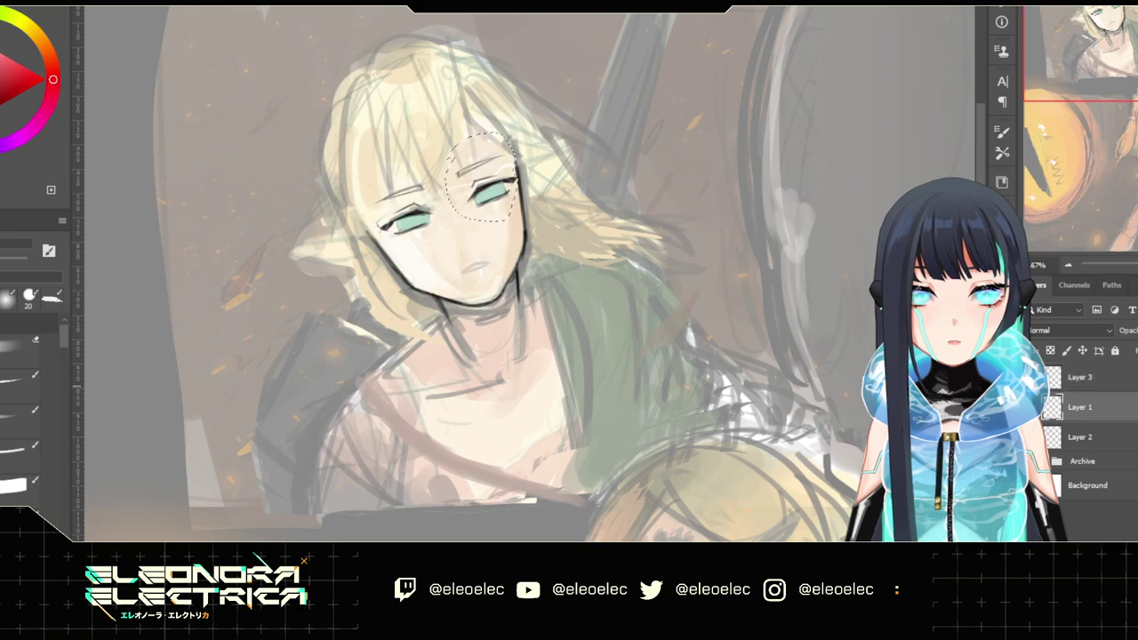
key(ctrl+j)
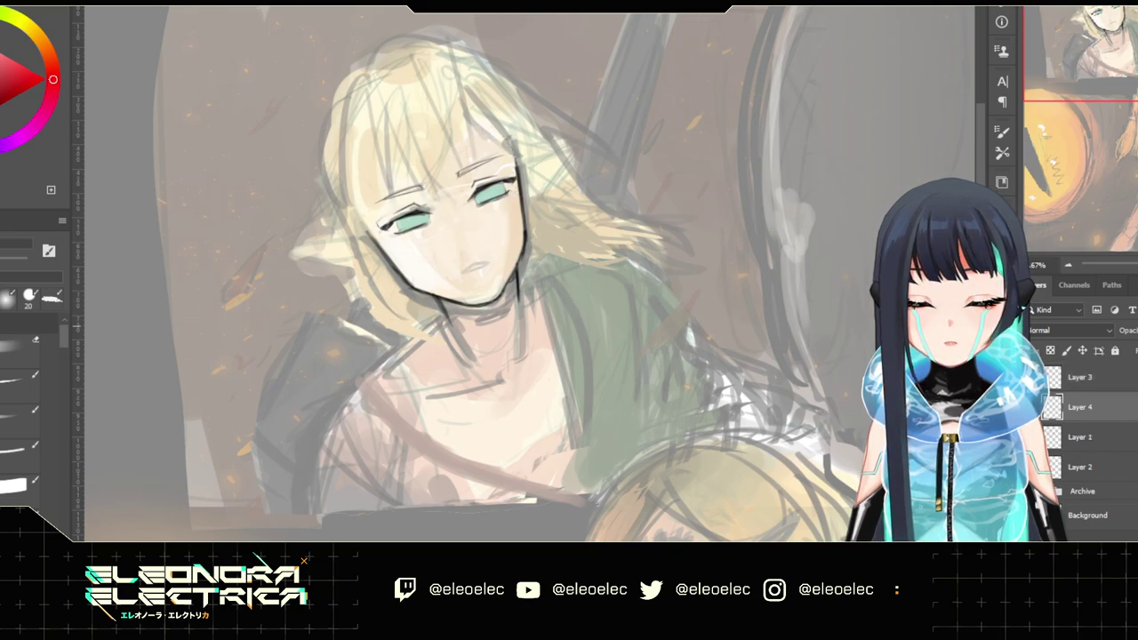
Transform the two eye layers together to adjust their fit on the face, and merge them into one layer
click(1061, 382)
key(ctrl+t)
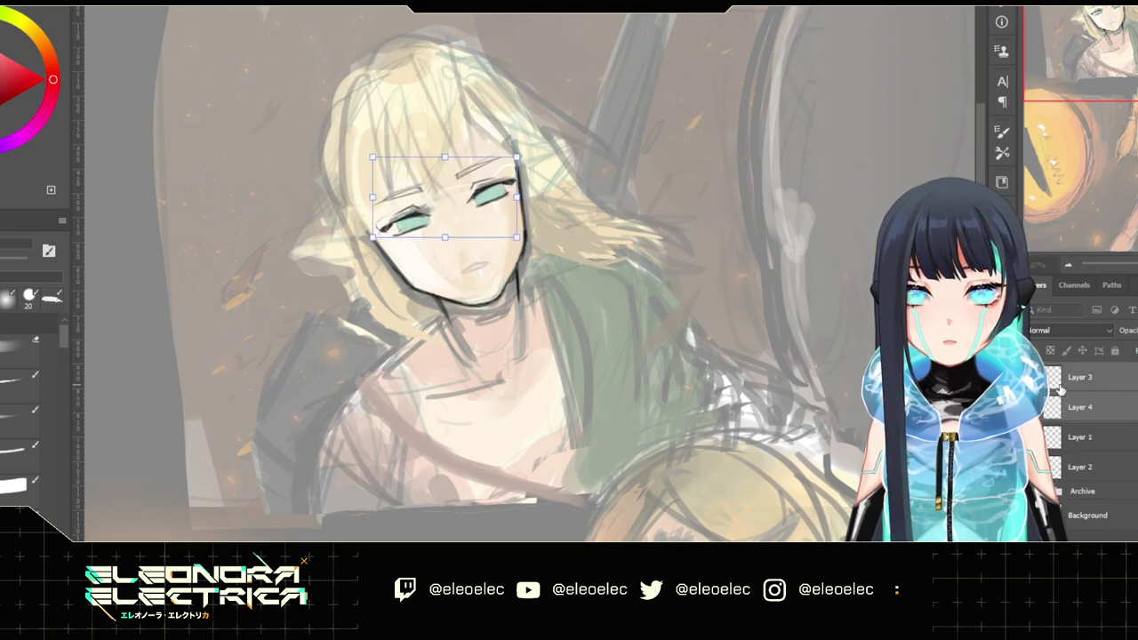
key(Return)
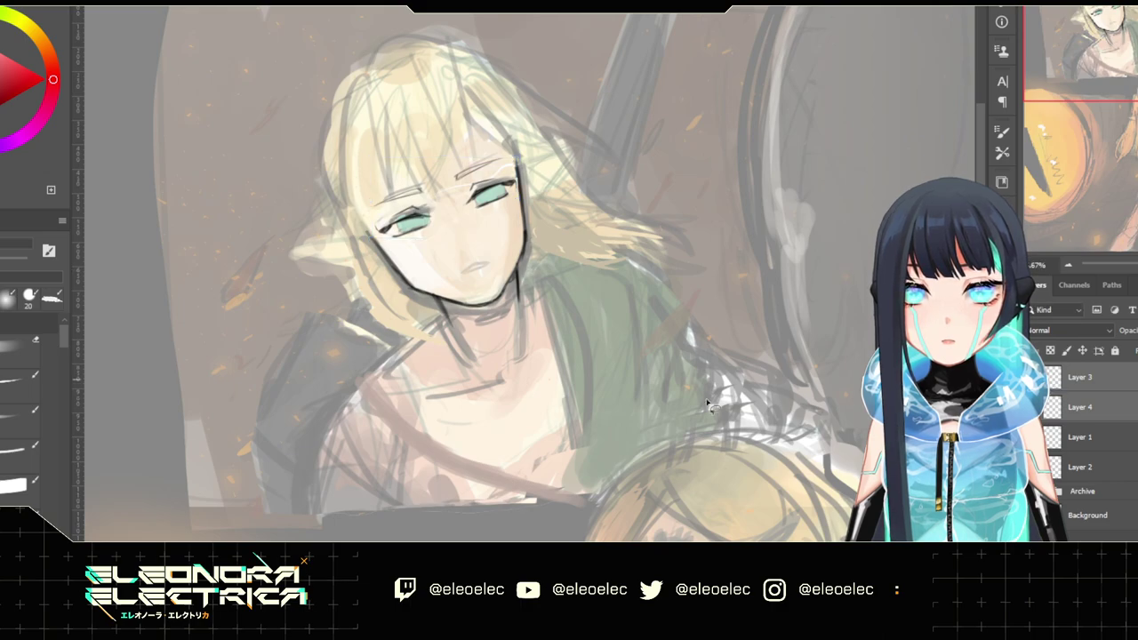
click(1068, 408)
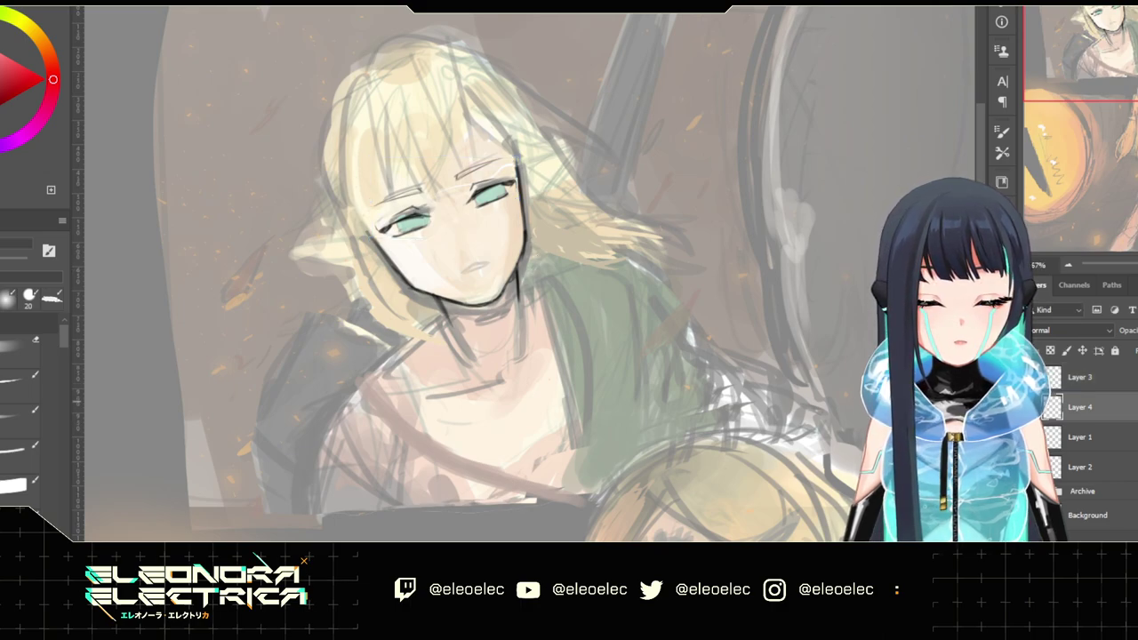
click(1081, 381)
key(Delete)
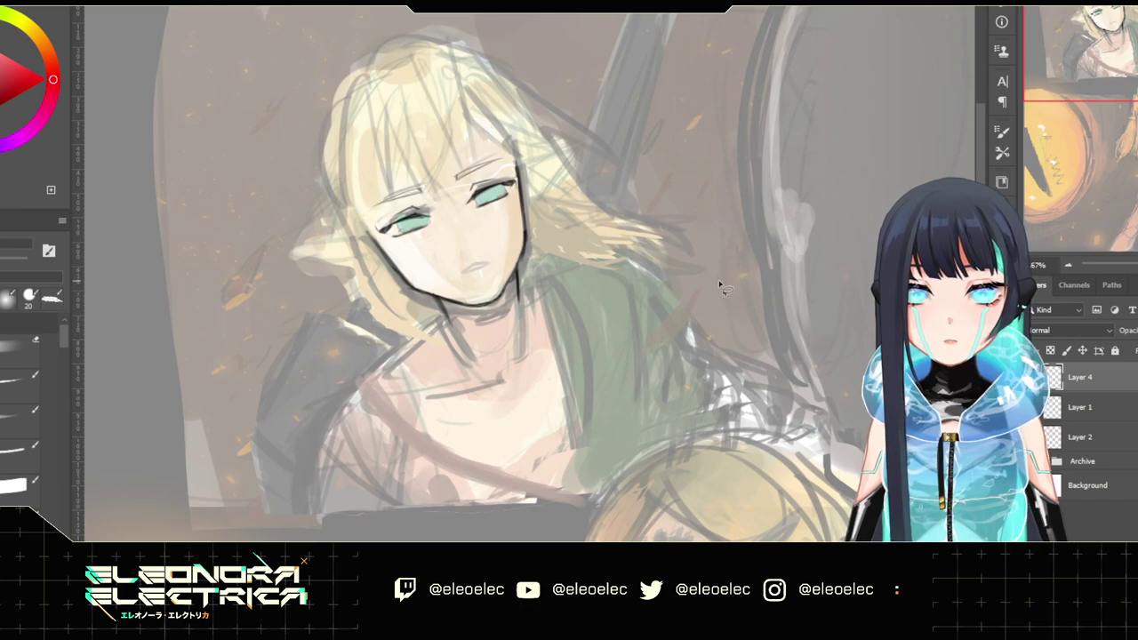
Lasso the elf's right eye and brow, adjust their placement with Free Transform, and deselect
mouse_move(436, 184)
mouse_down()
mouse_move(331, 263)
mouse_move(449, 206)
mouse_up()
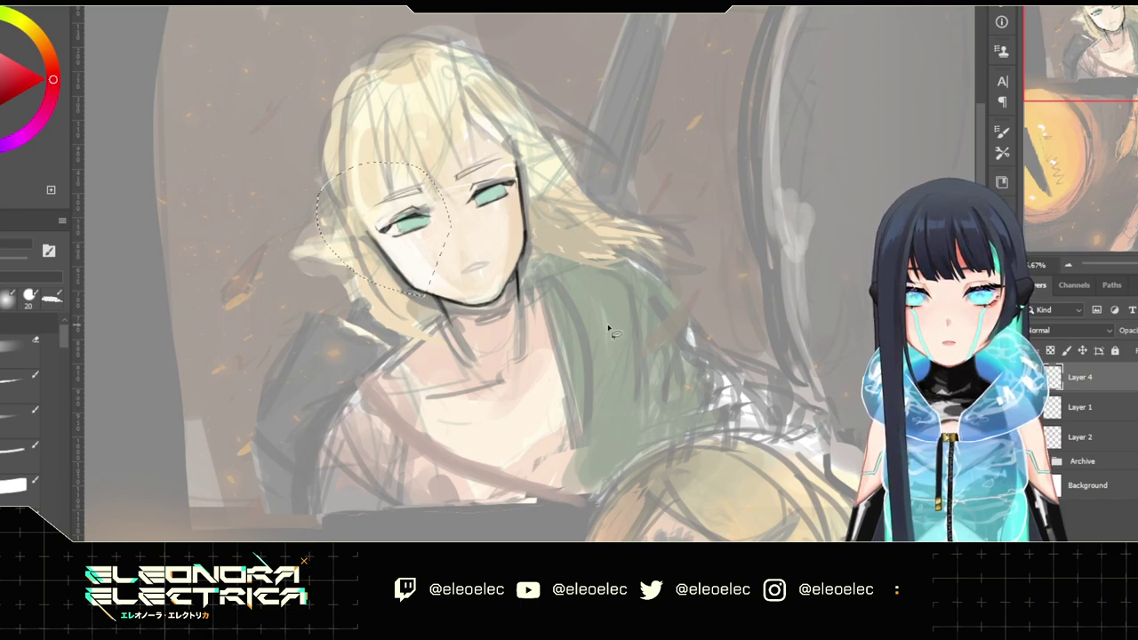
key(ctrl+t)
drag(481, 156, 474, 148)
key(Return)
key(ctrl+d)
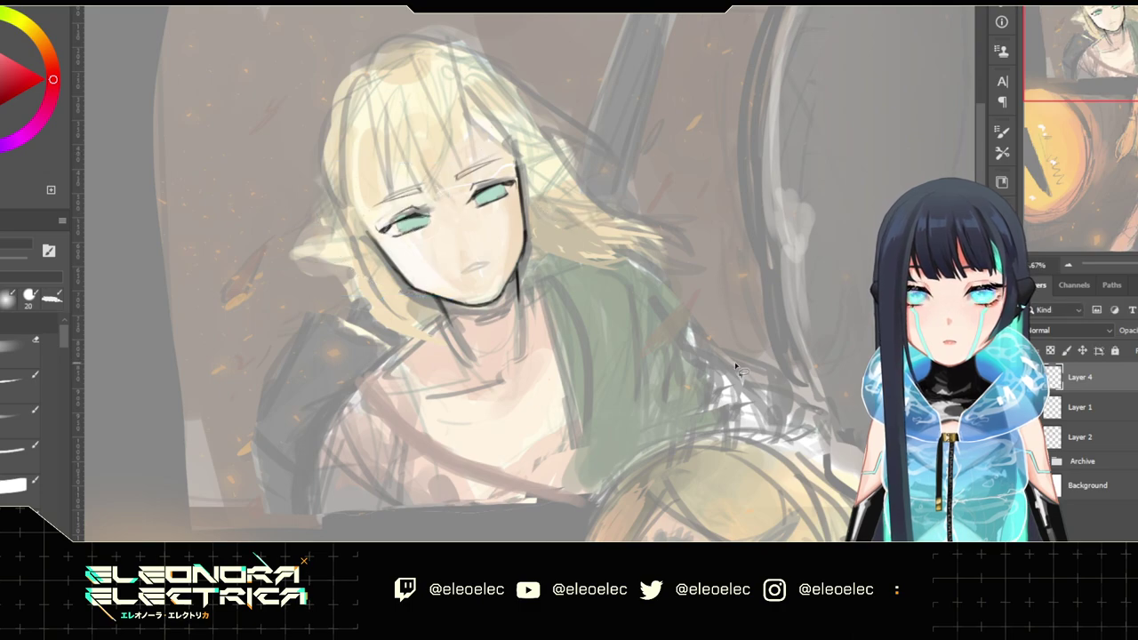
Try filling both of the elf's irises with solid black on a new layer above Layer 1
click(1080, 408)
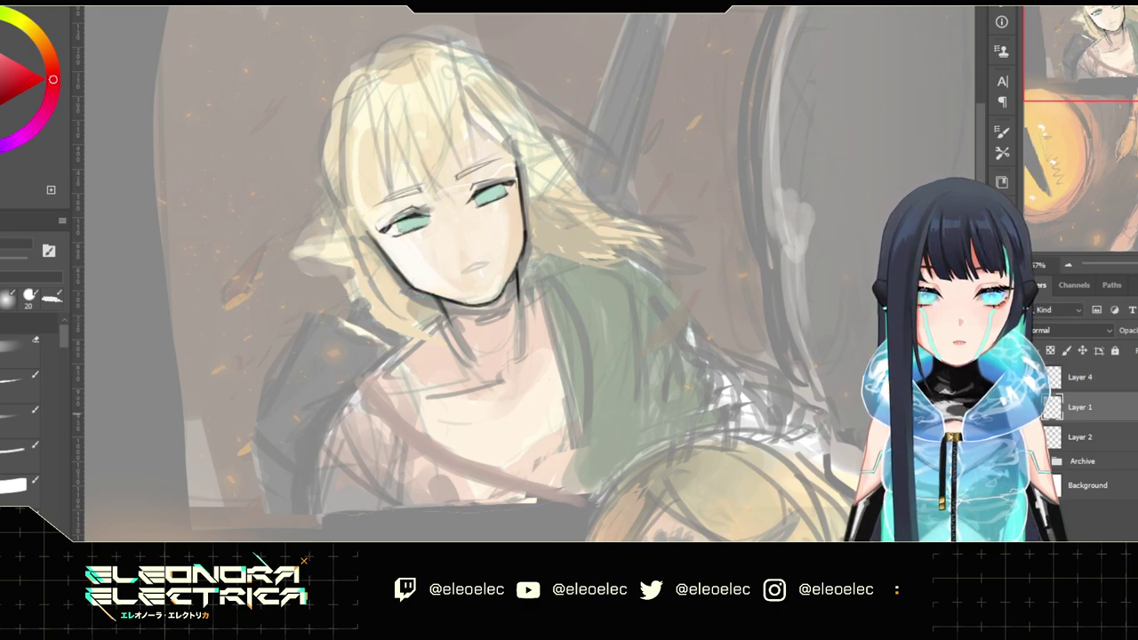
key(ctrl+shift+alt+n)
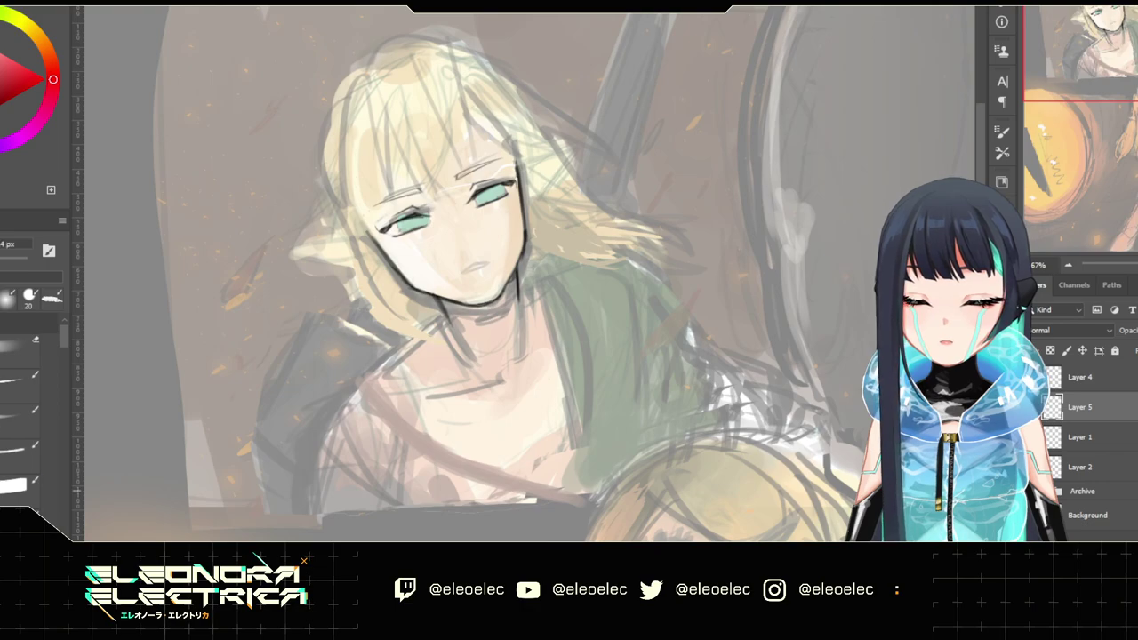
click(18, 489)
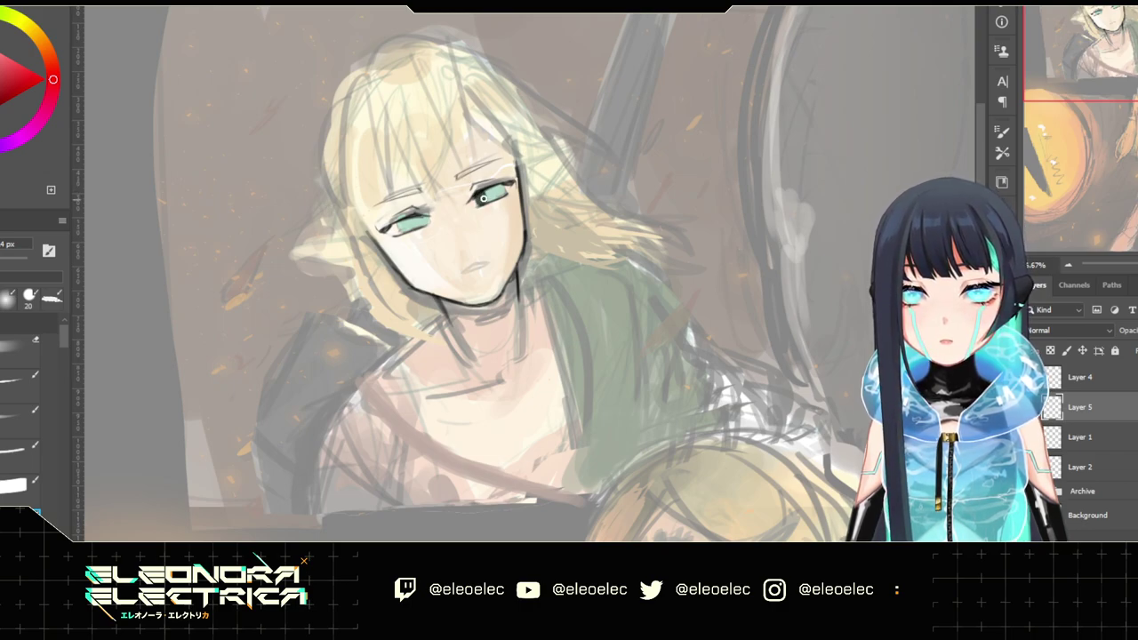
drag(484, 199, 514, 167)
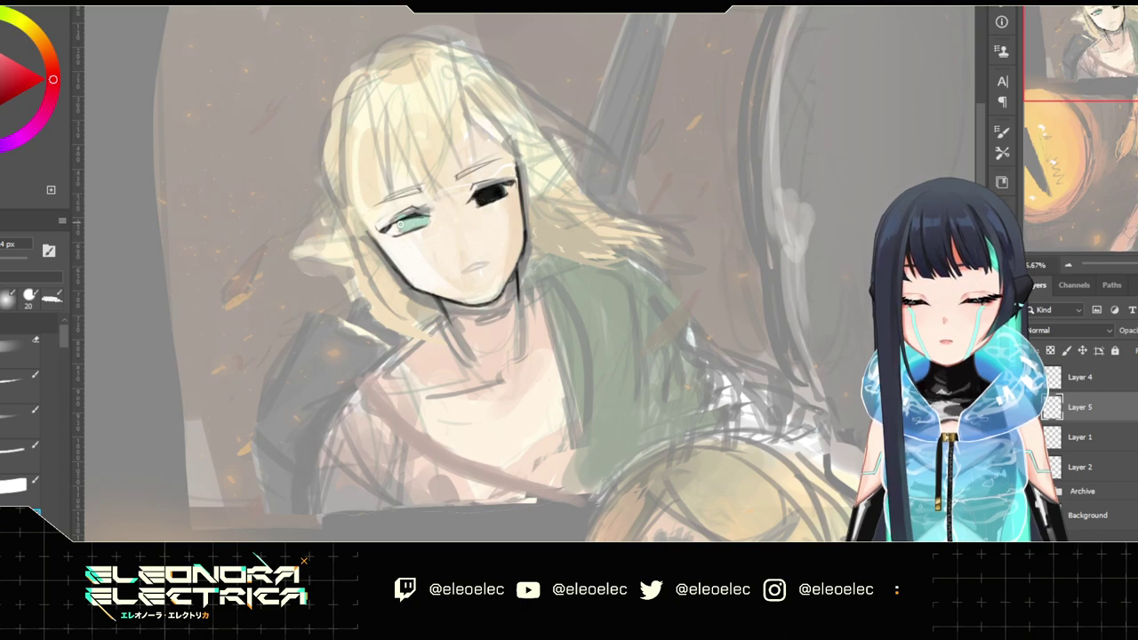
mouse_move(403, 225)
mouse_down()
mouse_move(420, 220)
mouse_move(412, 227)
mouse_up()
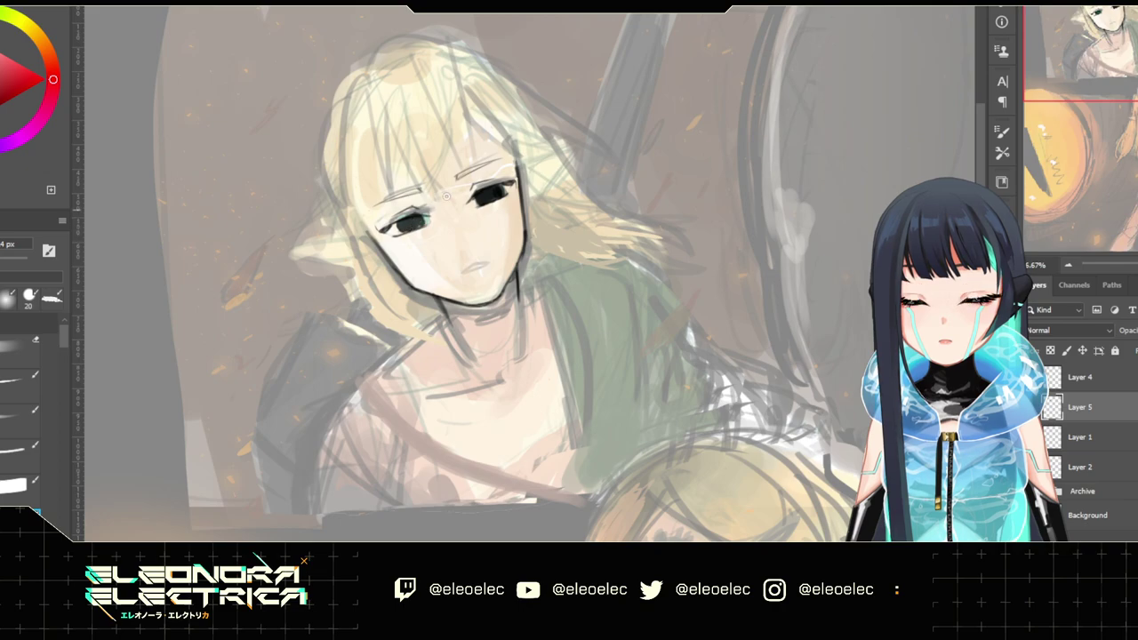
key(Delete)
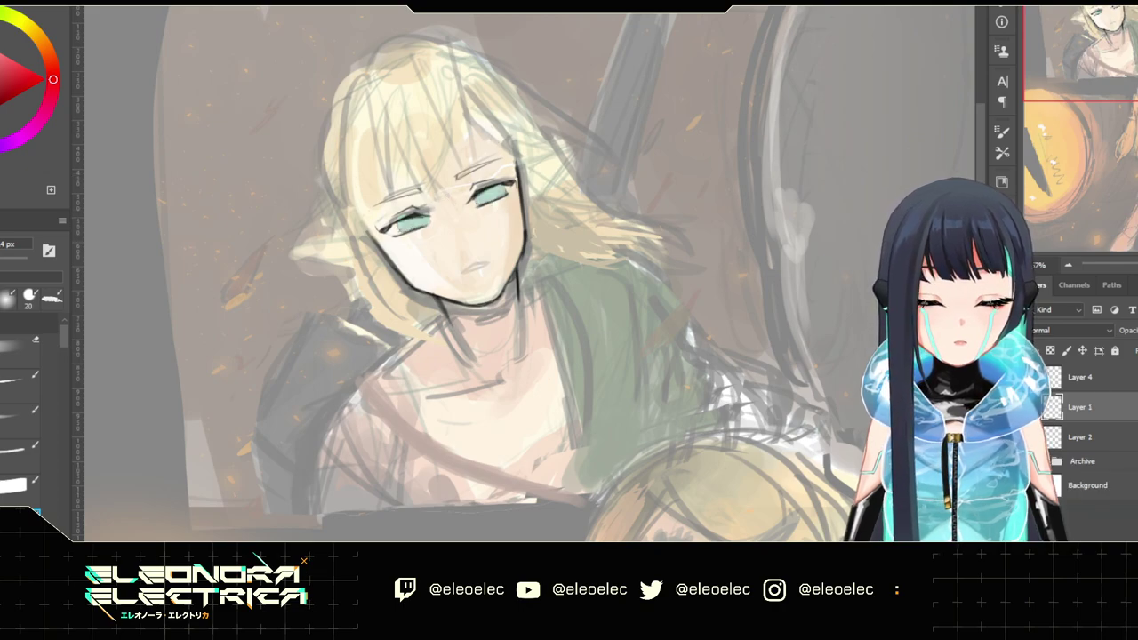
Add a new layer above Layer 1 and toggle the Archive group's visibility to check the line work
key(ctrl+shift+alt+n)
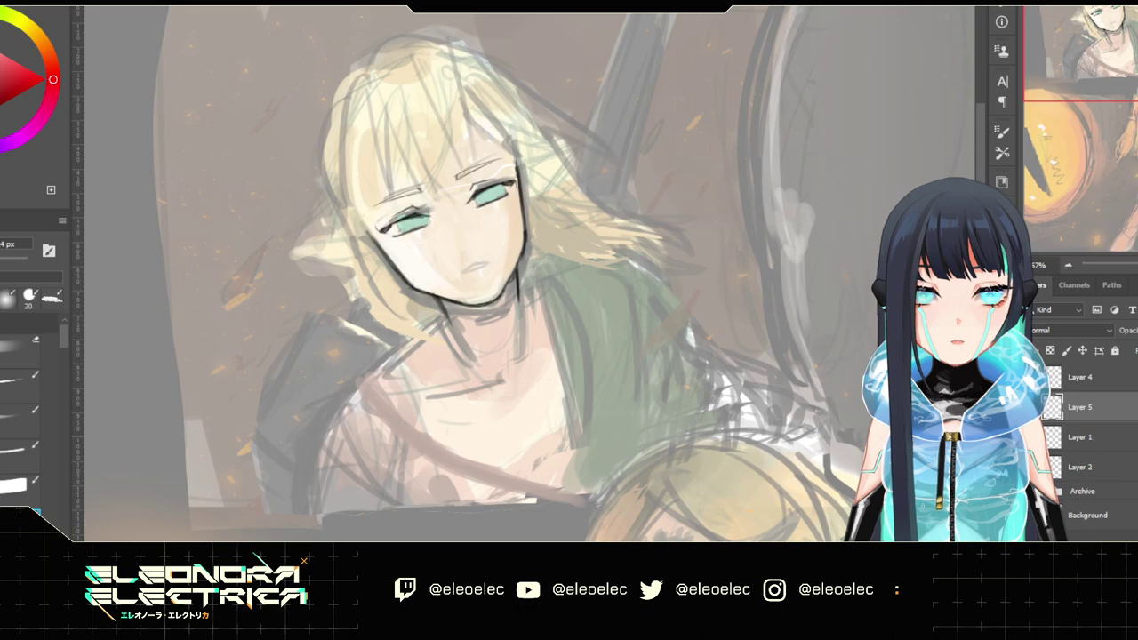
click(1033, 491)
click(1032, 491)
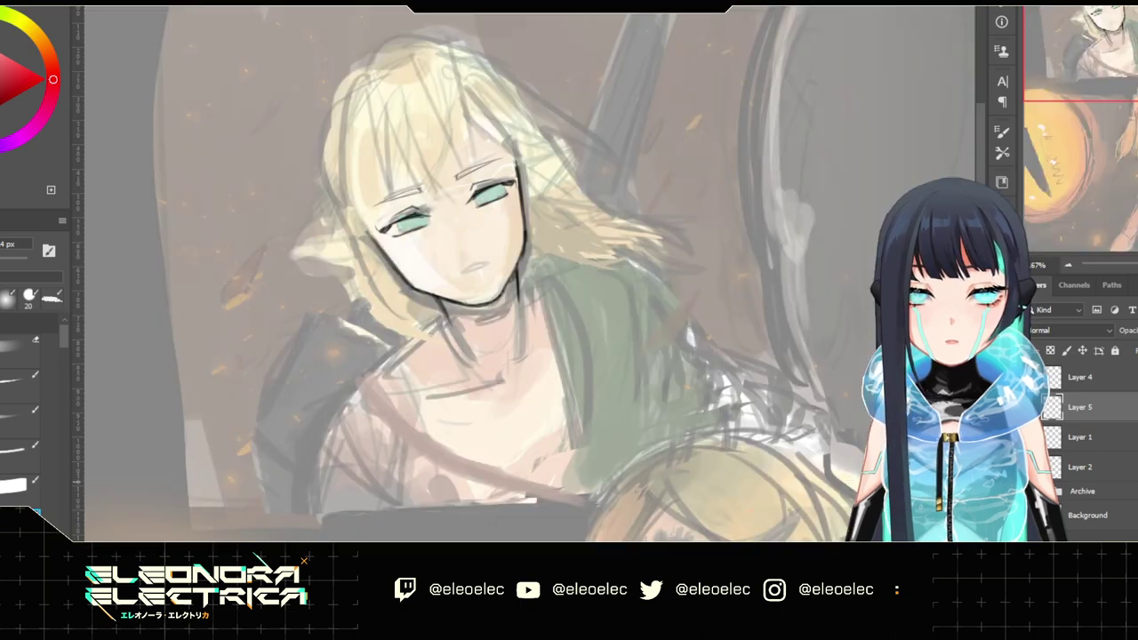
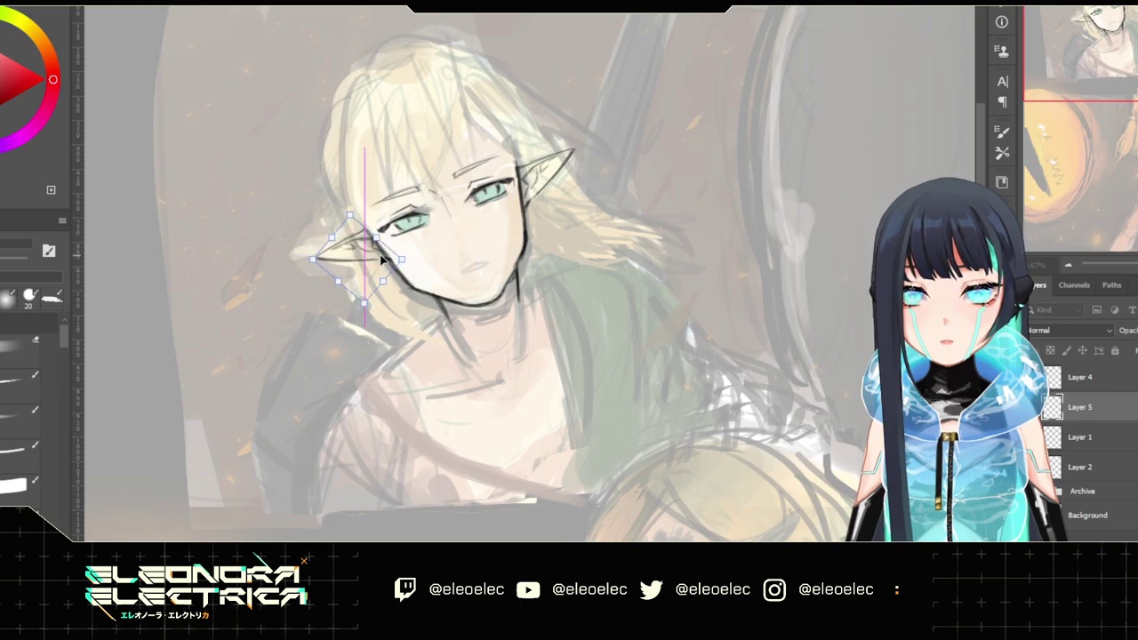
Nudge the elf's right ear outward and slightly up, apply the transform, and merge the ear layer into Layer 1
key(Left)
key(Left)
key(Left)
key(Left)
key(Left)
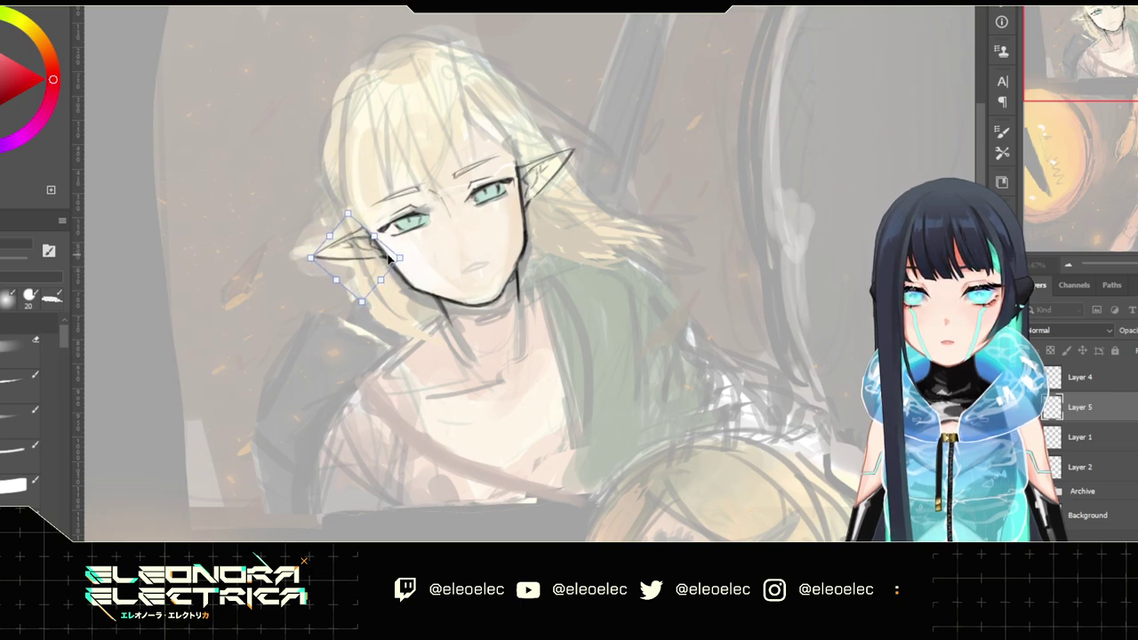
key(Up)
key(Up)
key(Up)
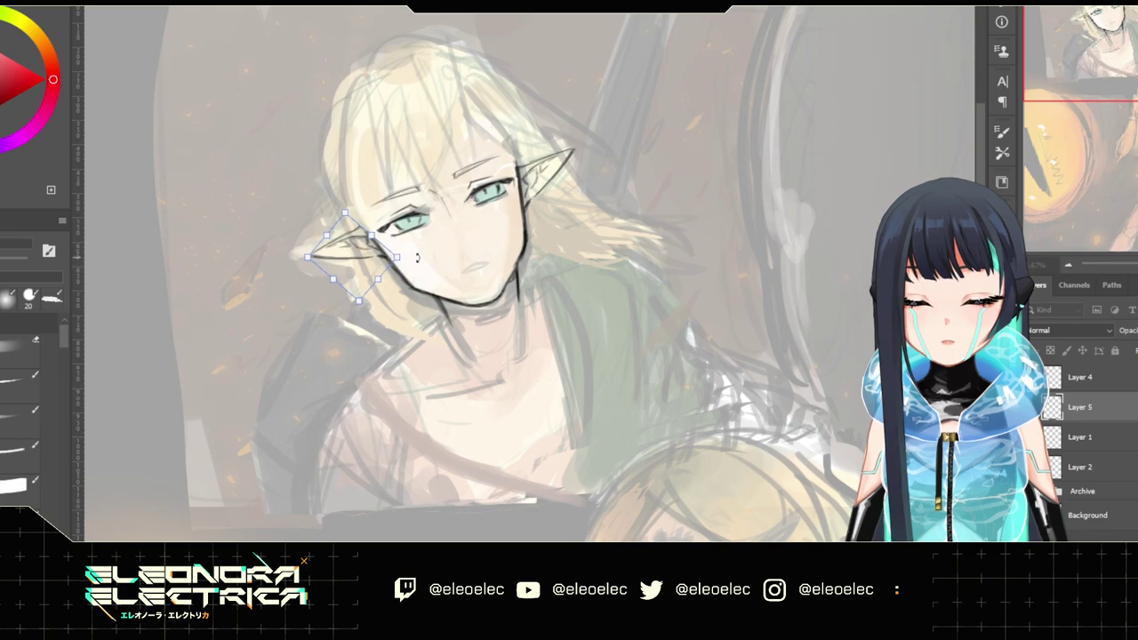
key(Return)
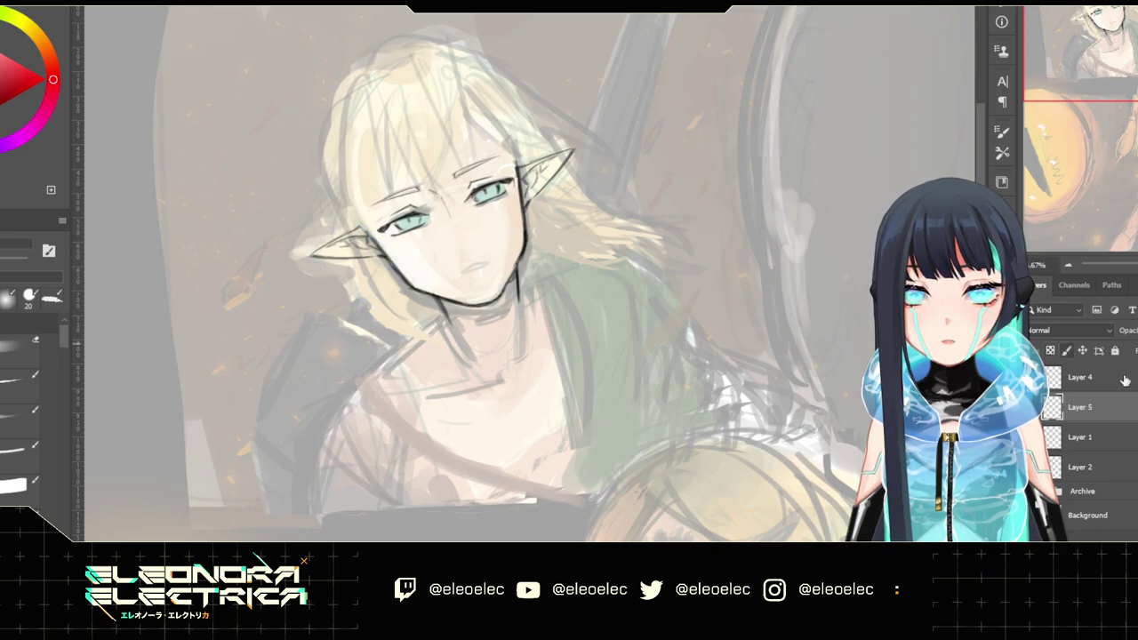
key(ctrl+e)
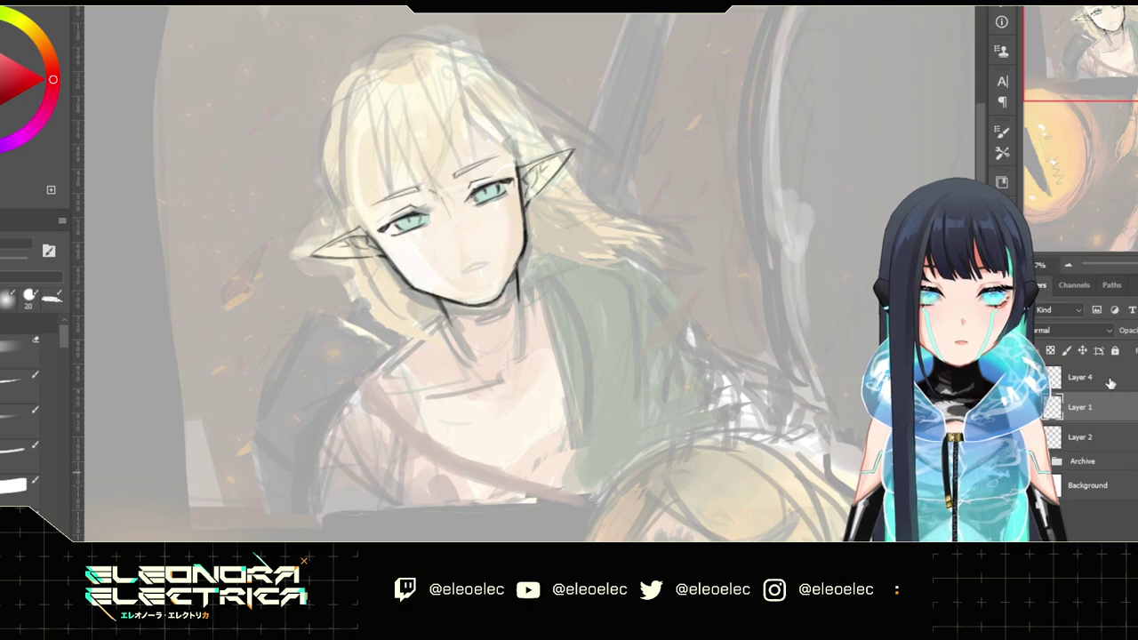
Try inking a curved hair strand from the parting across the forehead toward the raised ear on Layer 1
key(b)
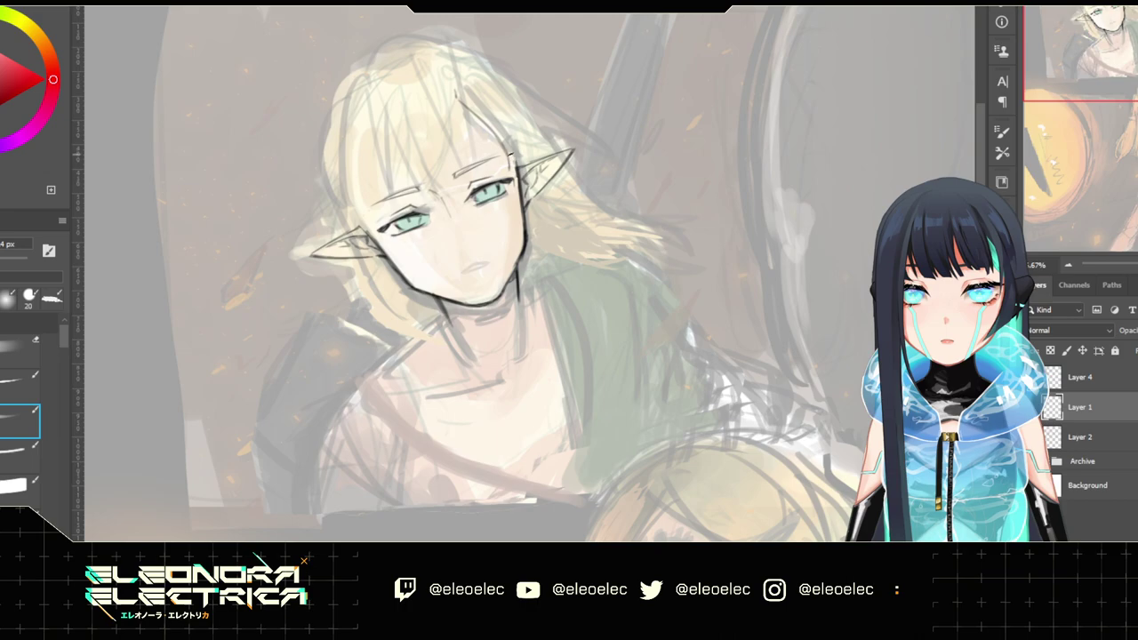
key(ctrl+z)
key(ctrl+z)
drag(459, 104, 501, 142)
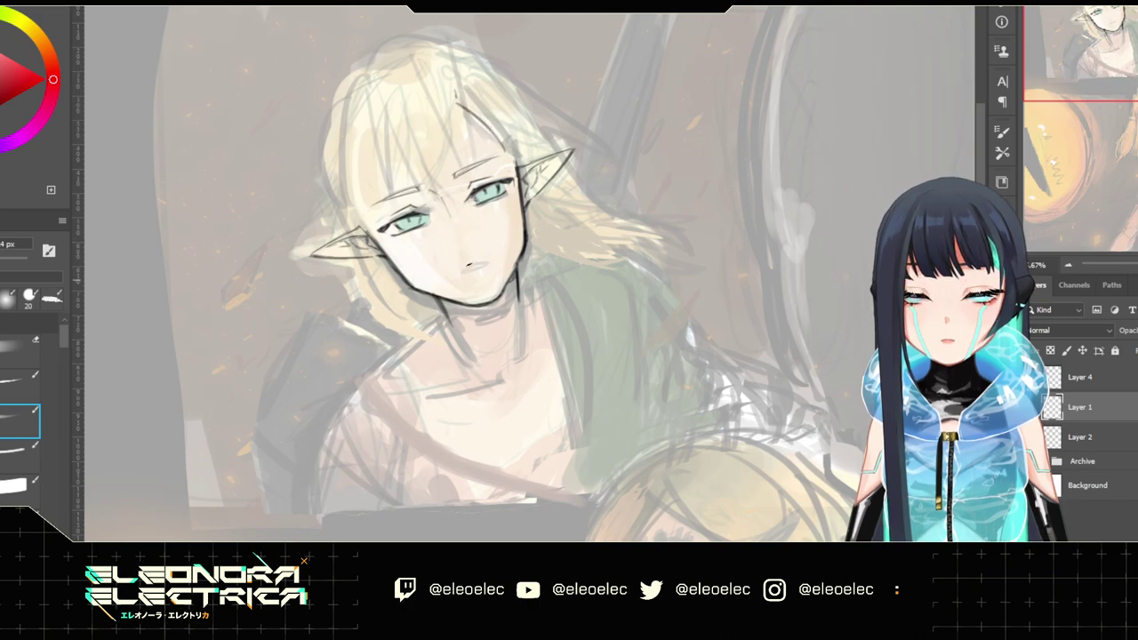
Ink small marks for the nose on Layer 1 and remove the extra Layer 4
drag(464, 272, 483, 264)
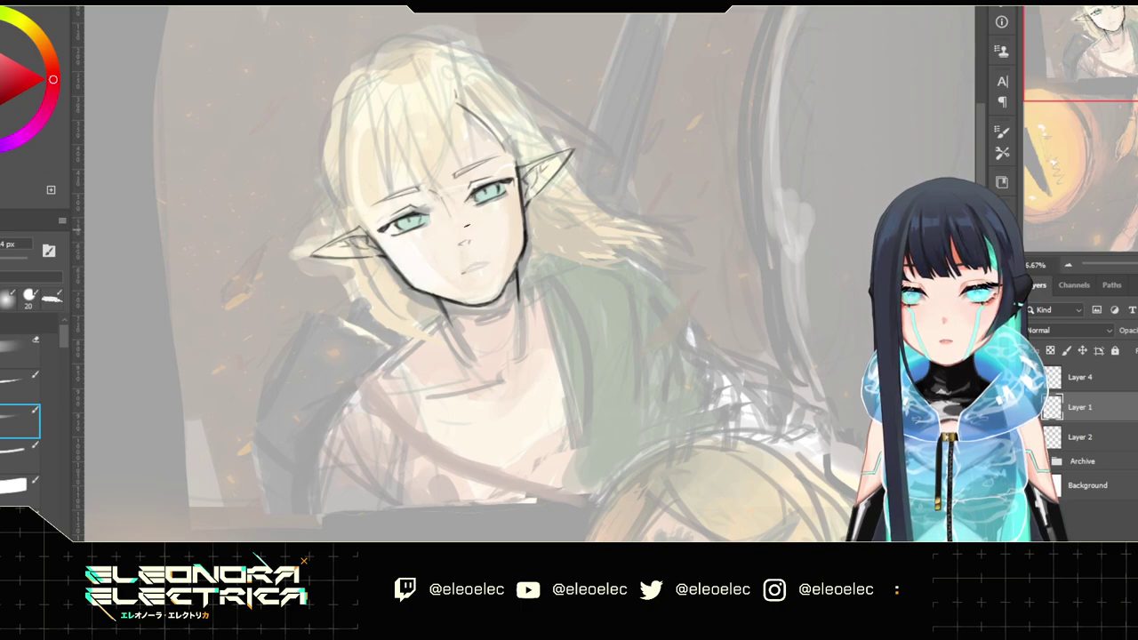
key(l)
mouse_move(460, 240)
mouse_down()
mouse_move(465, 251)
mouse_move(473, 233)
mouse_up()
key(ctrl+z)
key(ctrl+z)
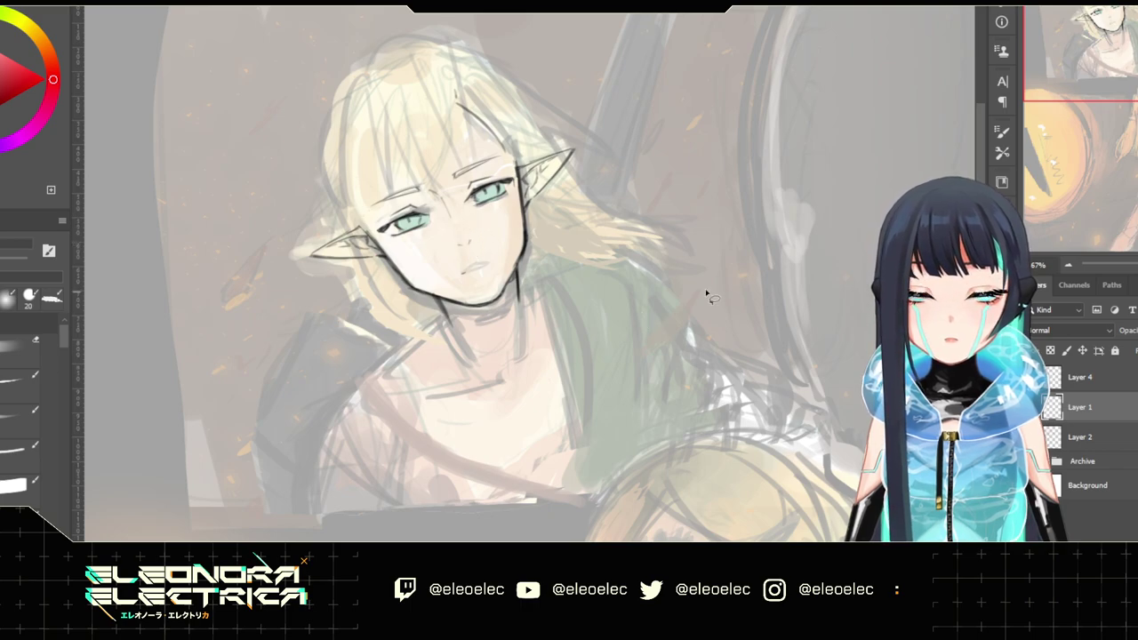
key(ctrl+z)
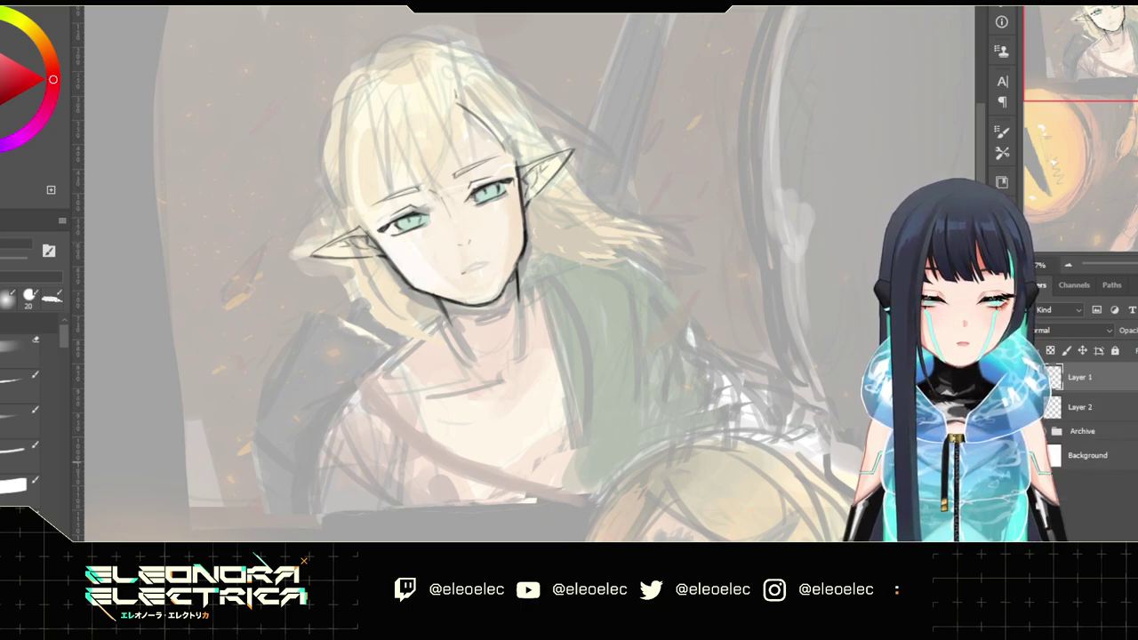
Try redrawing the forehead hair strand, lasso the inked strand, delete it, and deselect
key(b)
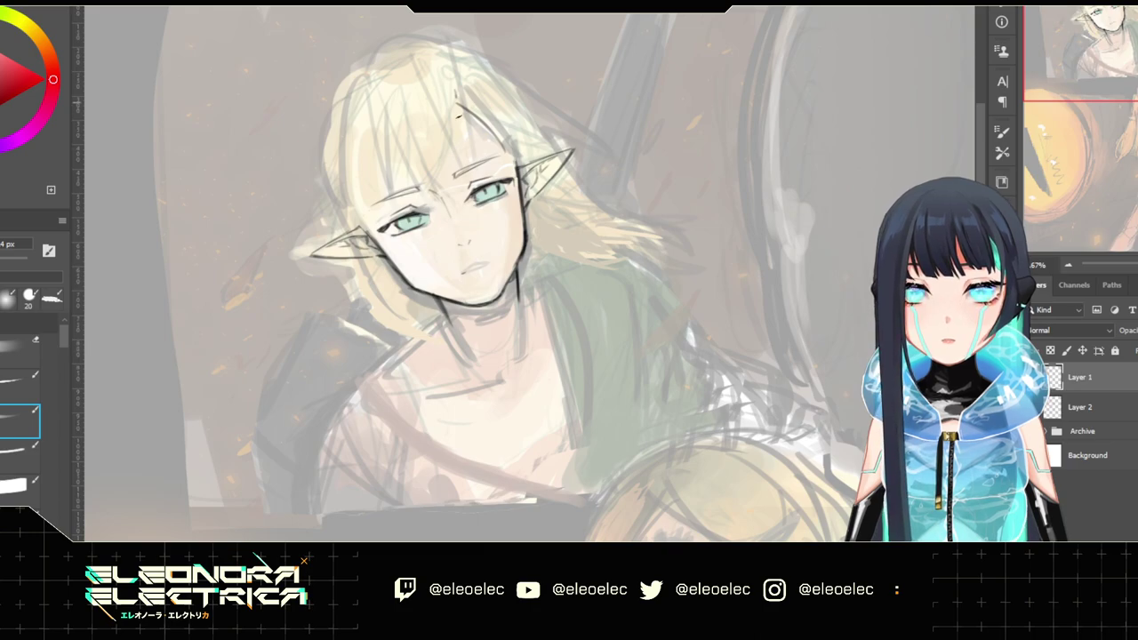
drag(473, 116, 504, 153)
key(ctrl+z)
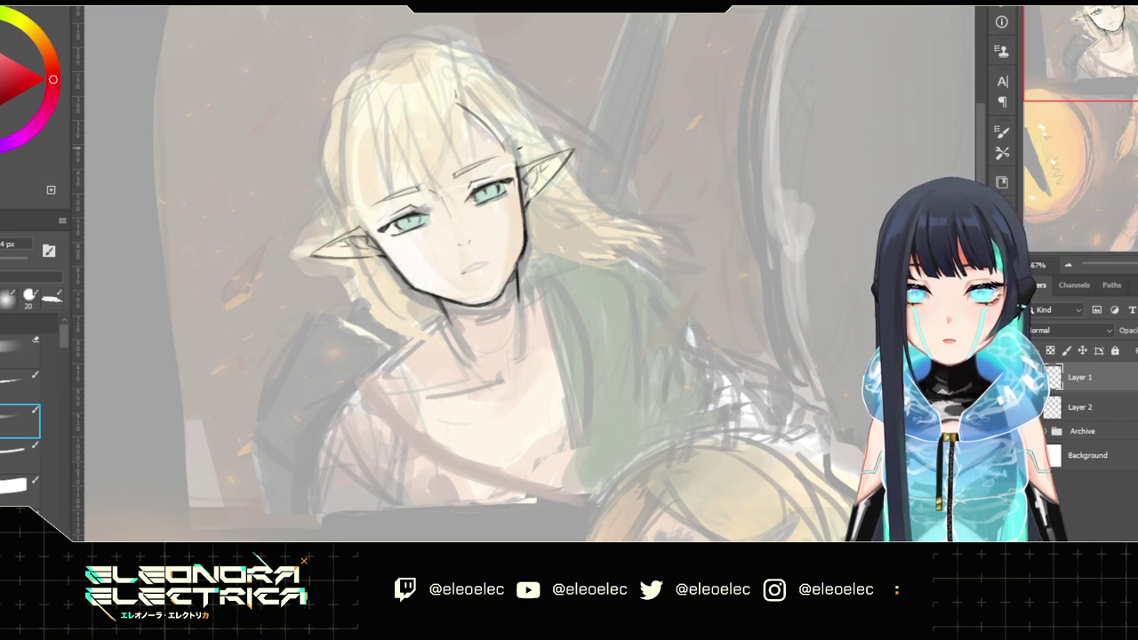
key(l)
mouse_move(468, 130)
mouse_down()
mouse_move(439, 92)
mouse_move(504, 102)
mouse_move(505, 155)
mouse_up()
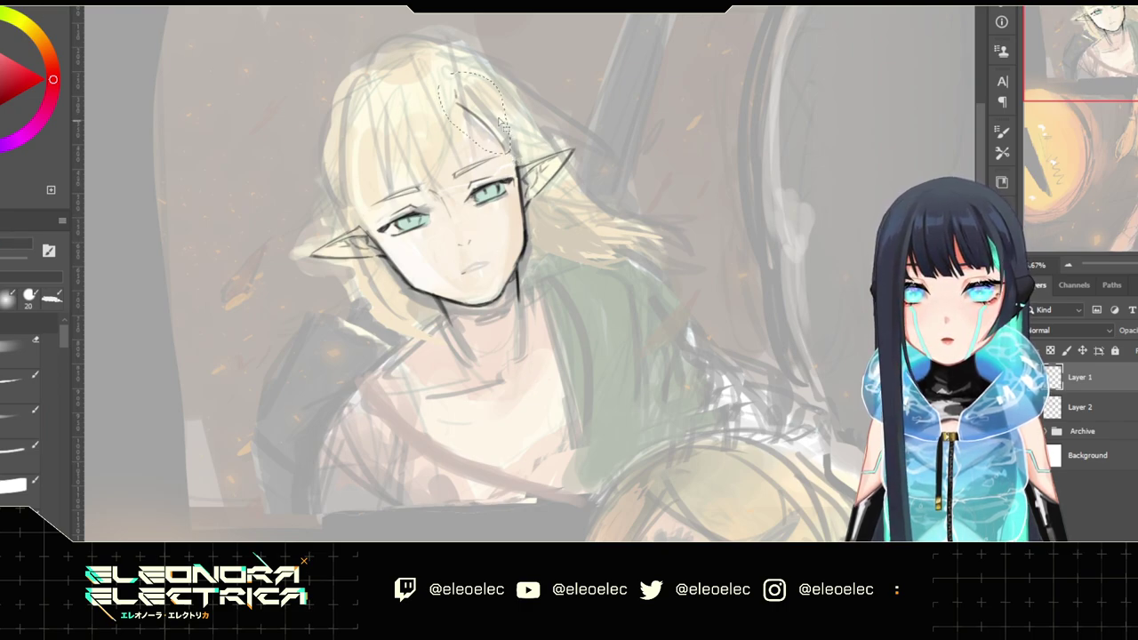
key(Delete)
key(ctrl+d)
Ink the slightly parted mouth on Layer 1, toggling the Archive group's visibility to check the line work
key(b)
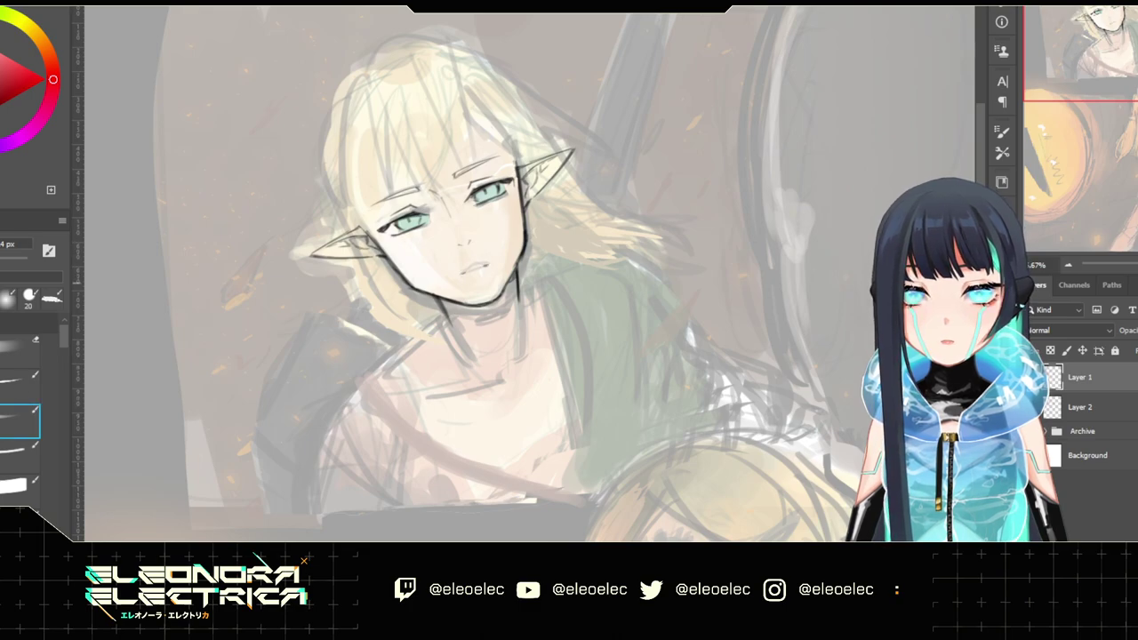
click(1030, 432)
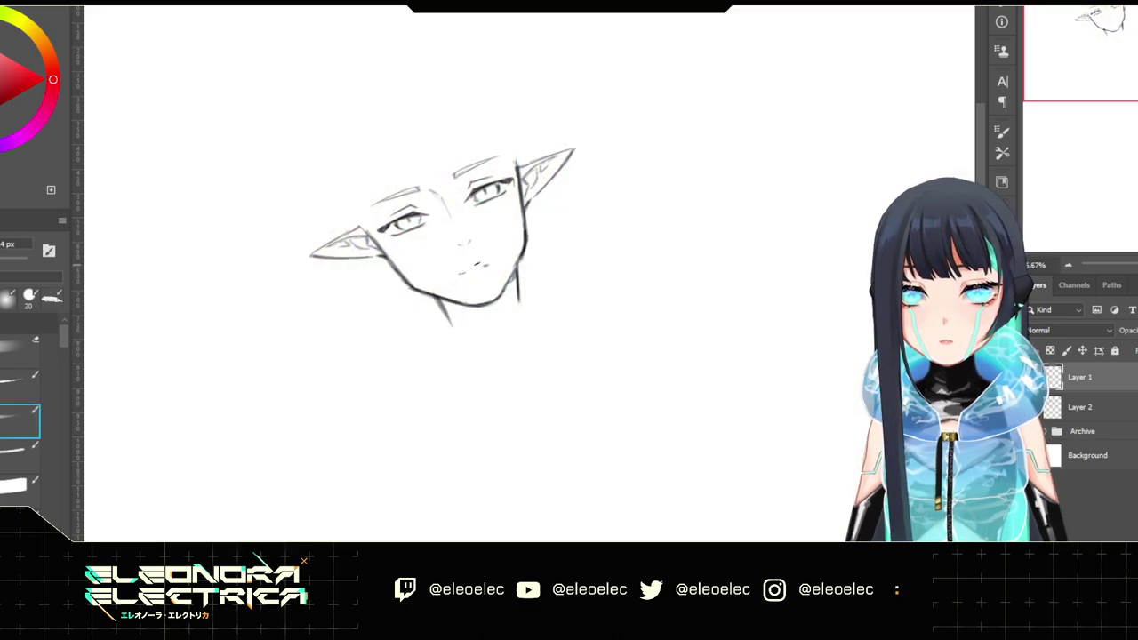
drag(459, 274, 489, 264)
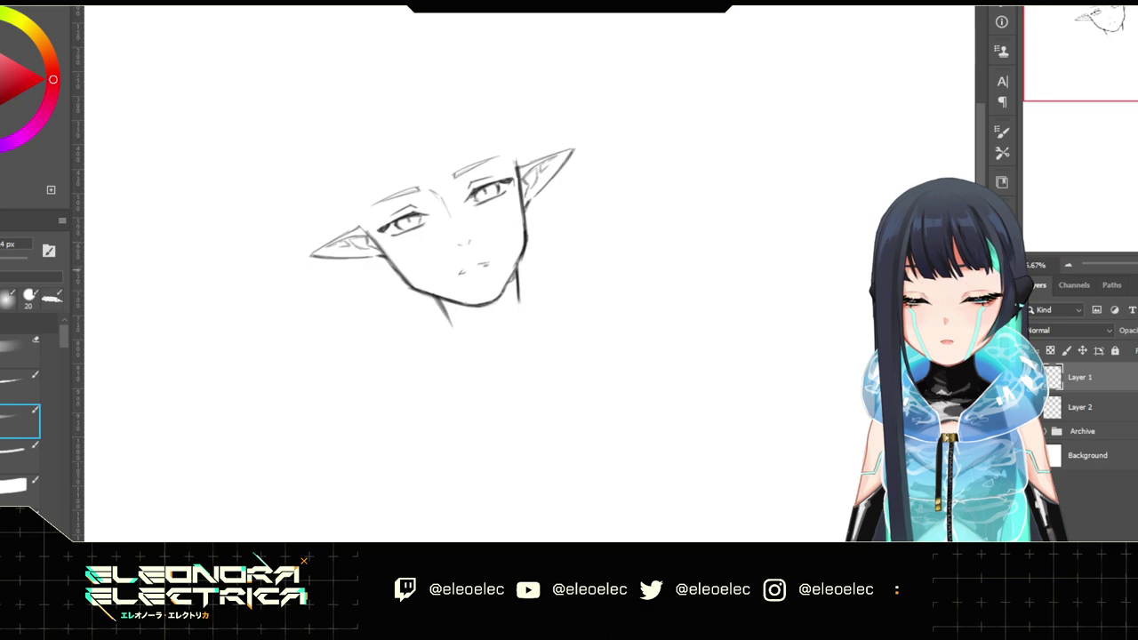
click(1030, 408)
click(1030, 431)
click(1030, 408)
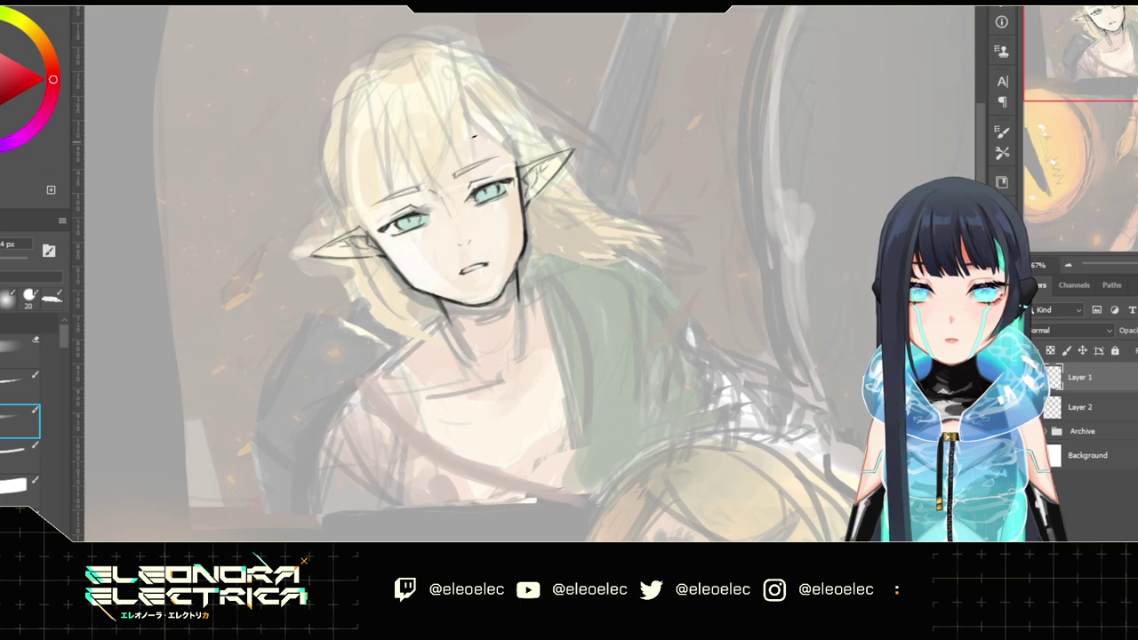
Ink a small round earring on the lobe of the elf's raised ear
key(l)
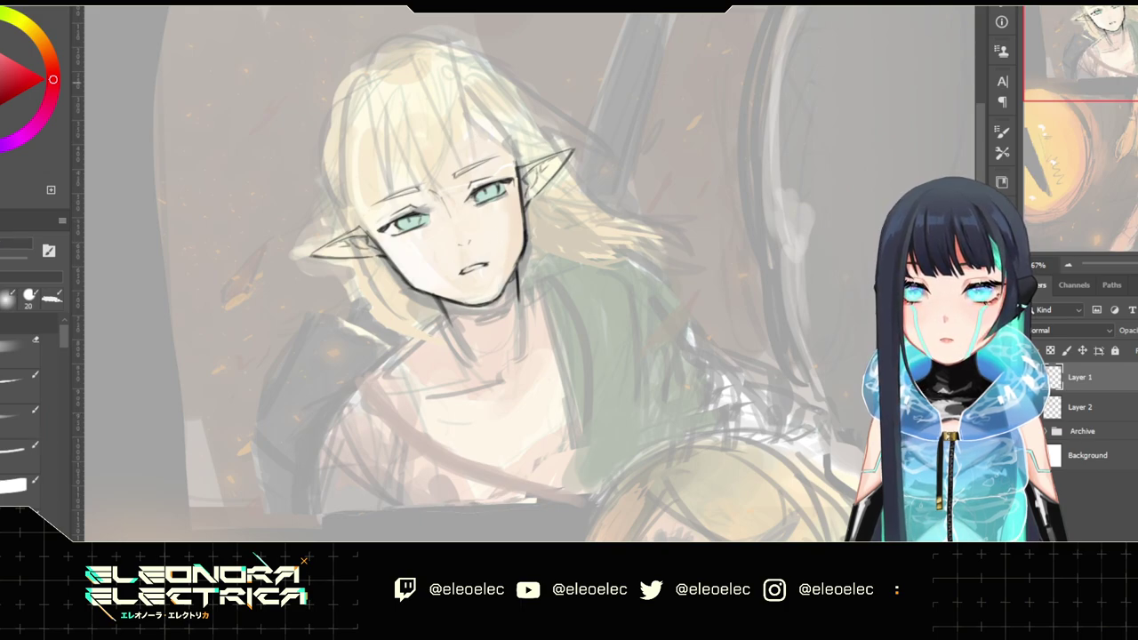
drag(510, 182, 516, 201)
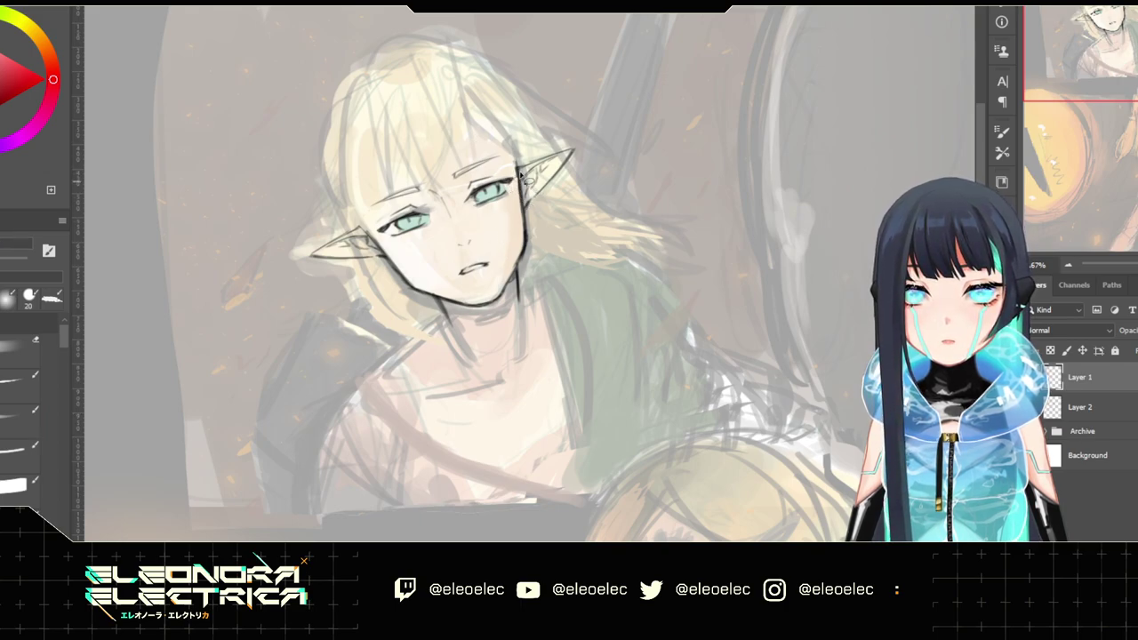
click(20, 418)
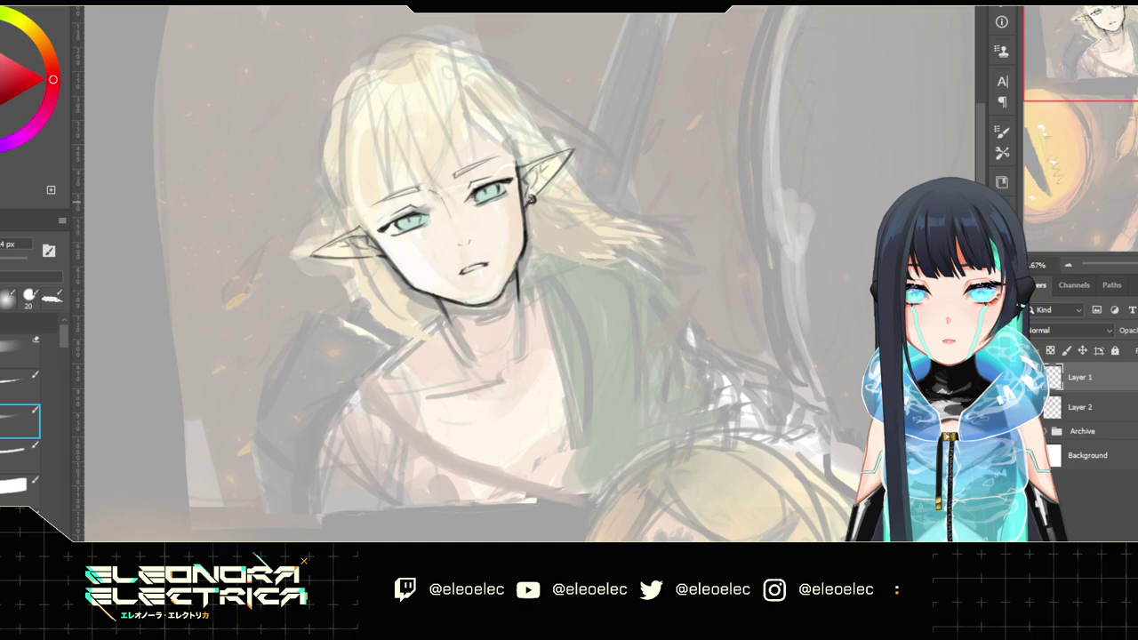
key(l)
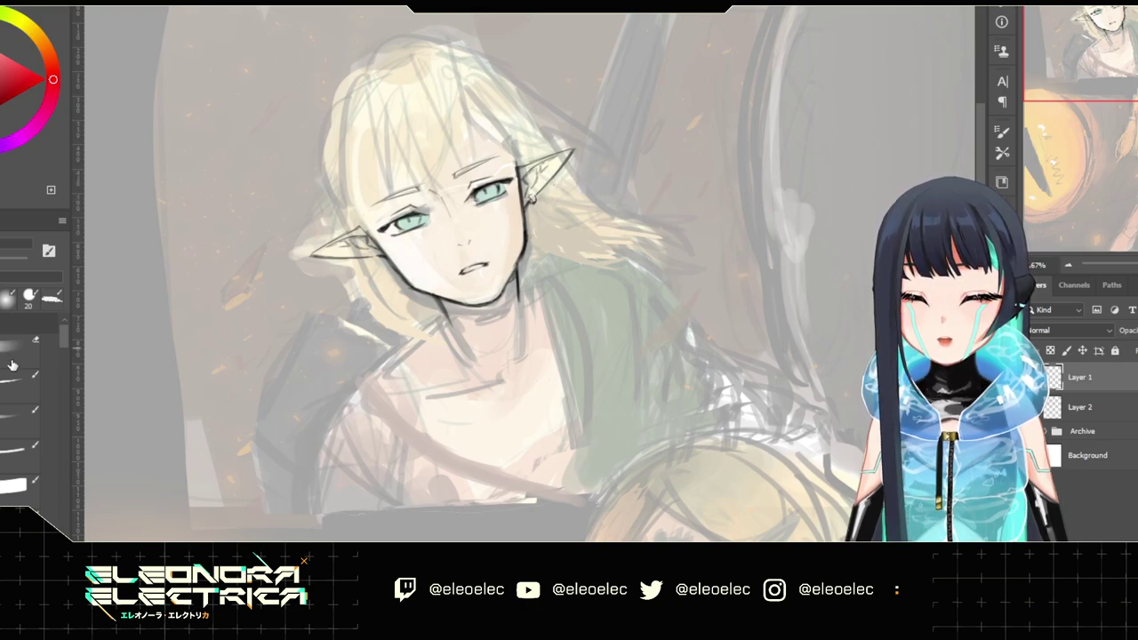
click(18, 418)
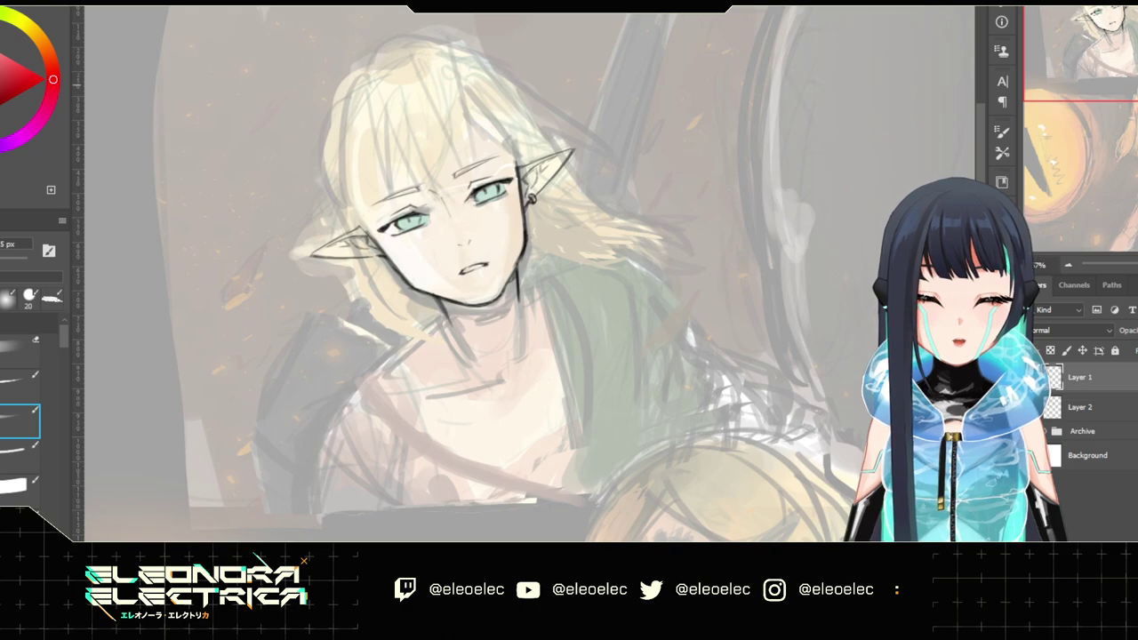
Add a new layer above Layer 1 for the hair line work
key(ctrl+shift+alt+n)
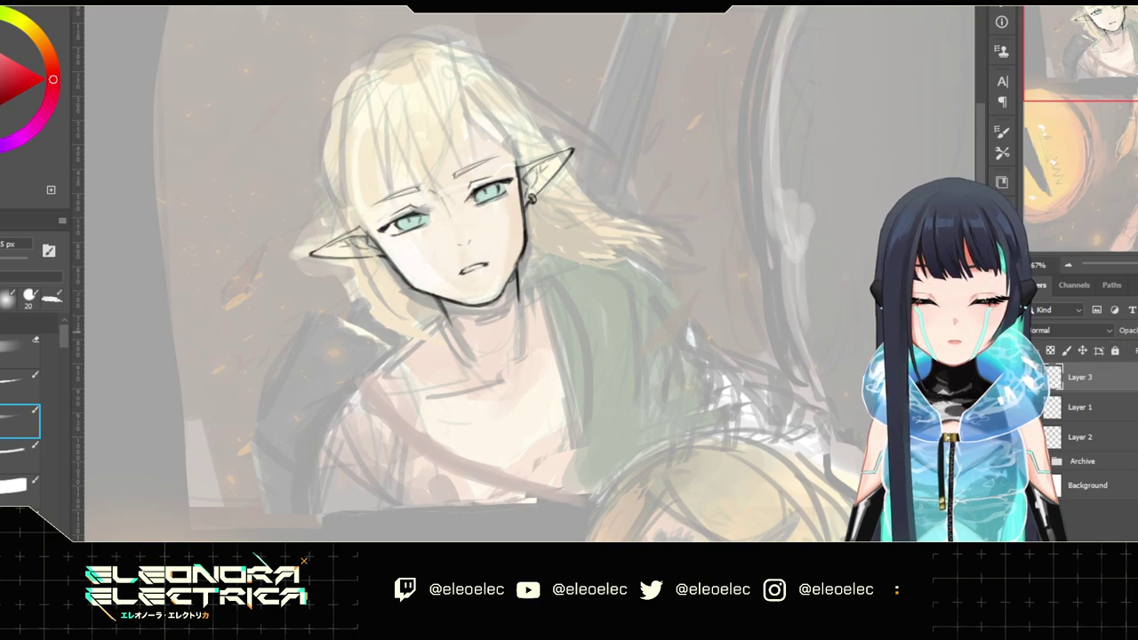
drag(1127, 379, 1135, 544)
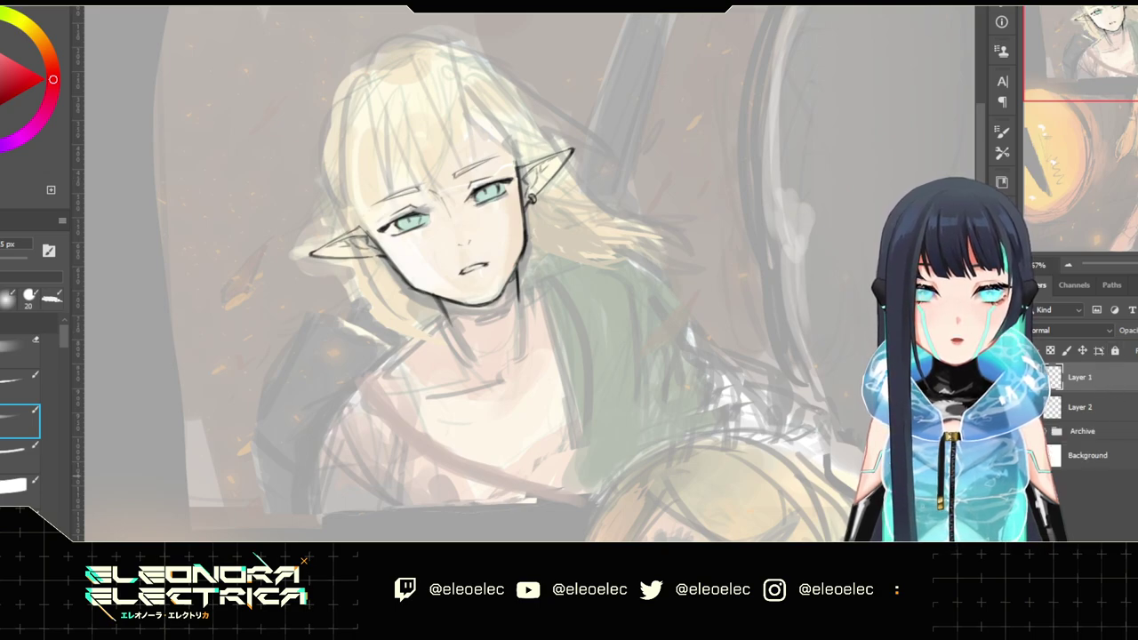
key(ctrl+z)
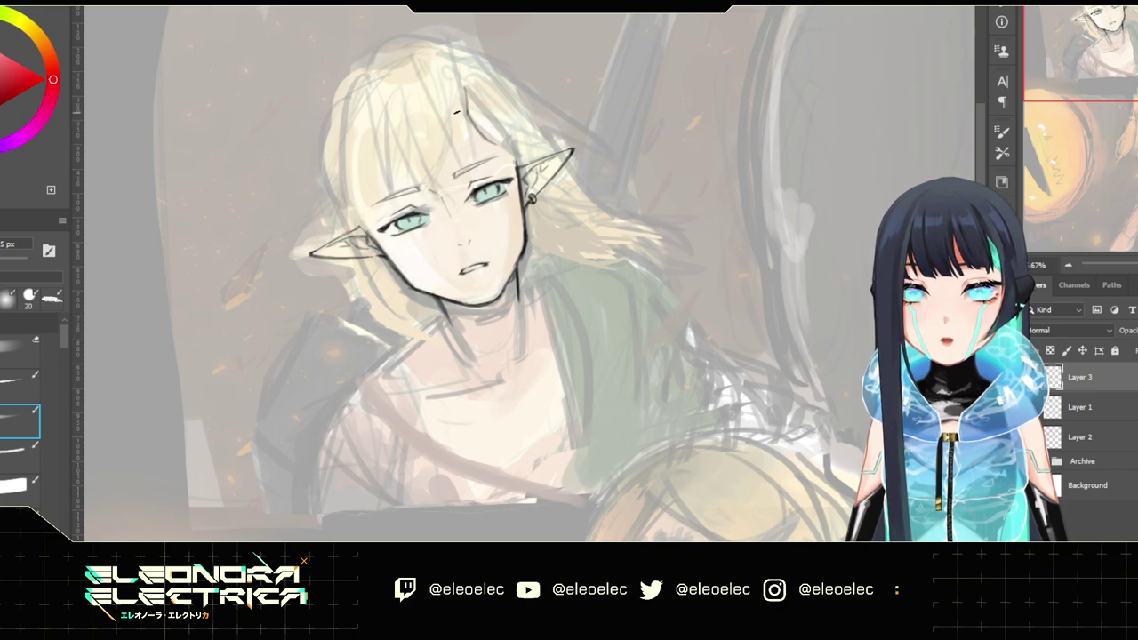
Try inking the hair strand from the parting to the raised ear with a 5 px brush, undoing and redrawing the curve
key(ctrl+z)
drag(467, 115, 503, 151)
key(ctrl+z)
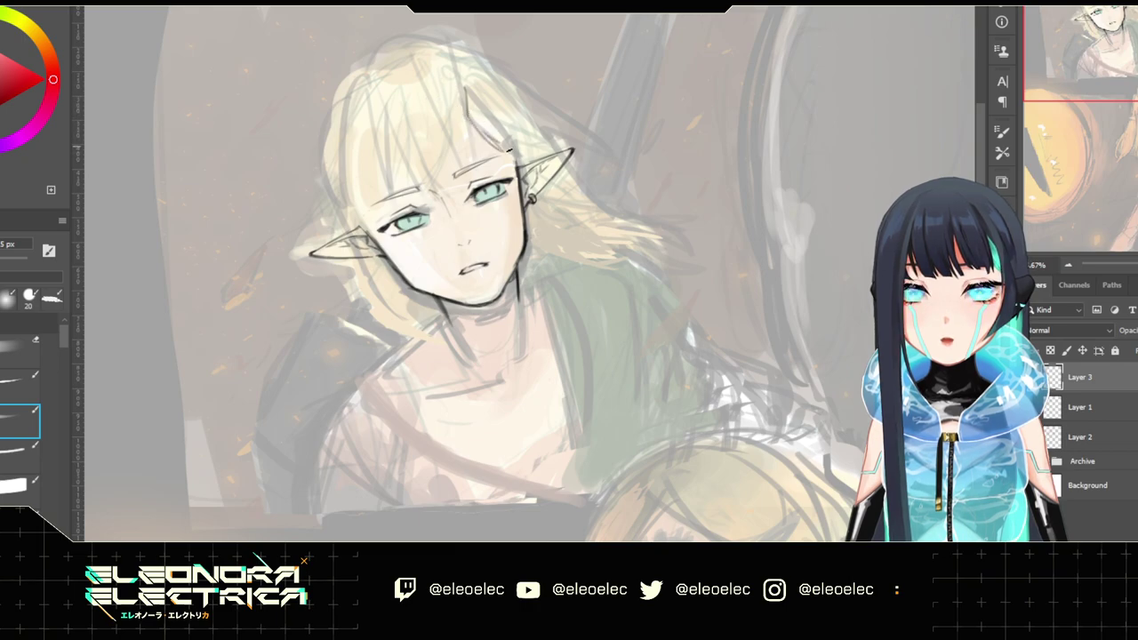
drag(475, 89, 519, 144)
key(ctrl+z)
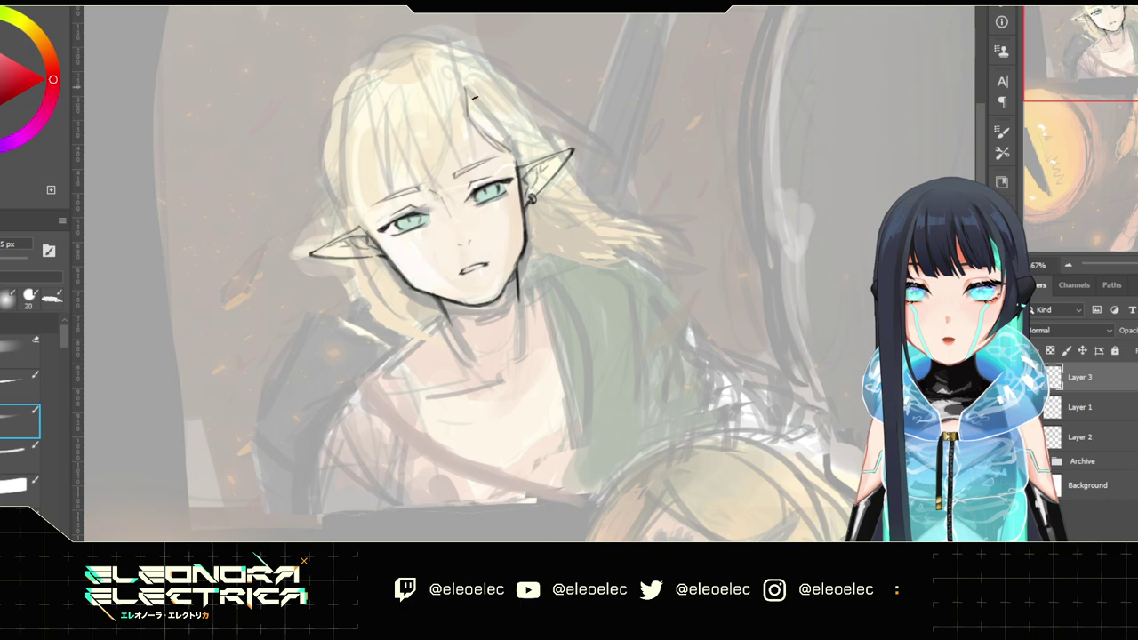
drag(466, 89, 515, 131)
key(ctrl+z)
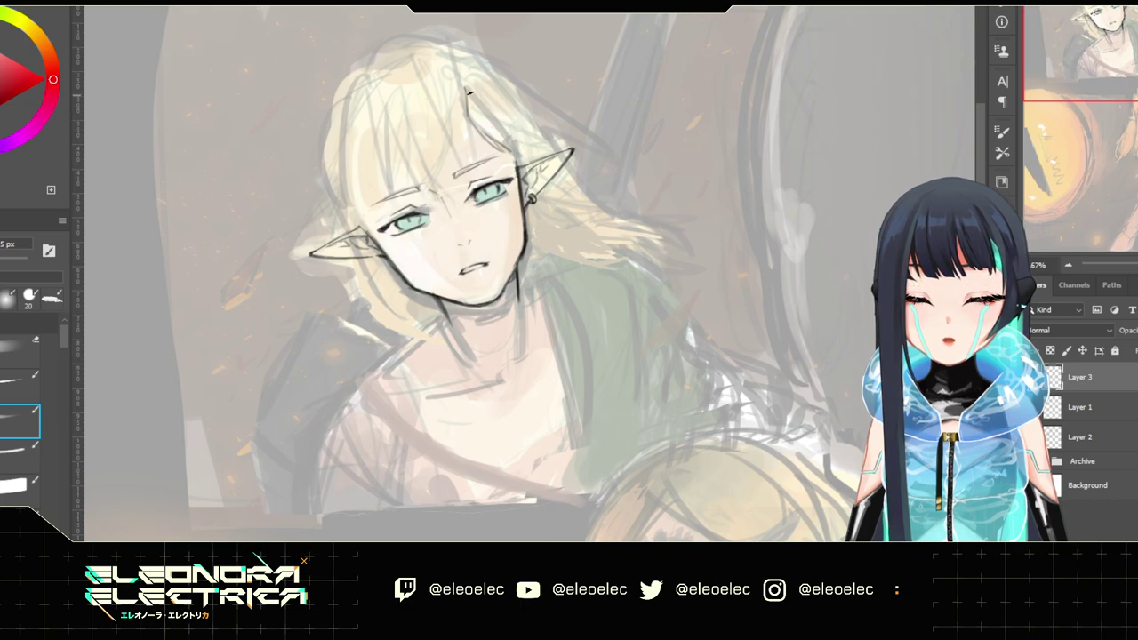
drag(468, 90, 521, 147)
key(ctrl+z)
drag(471, 92, 525, 144)
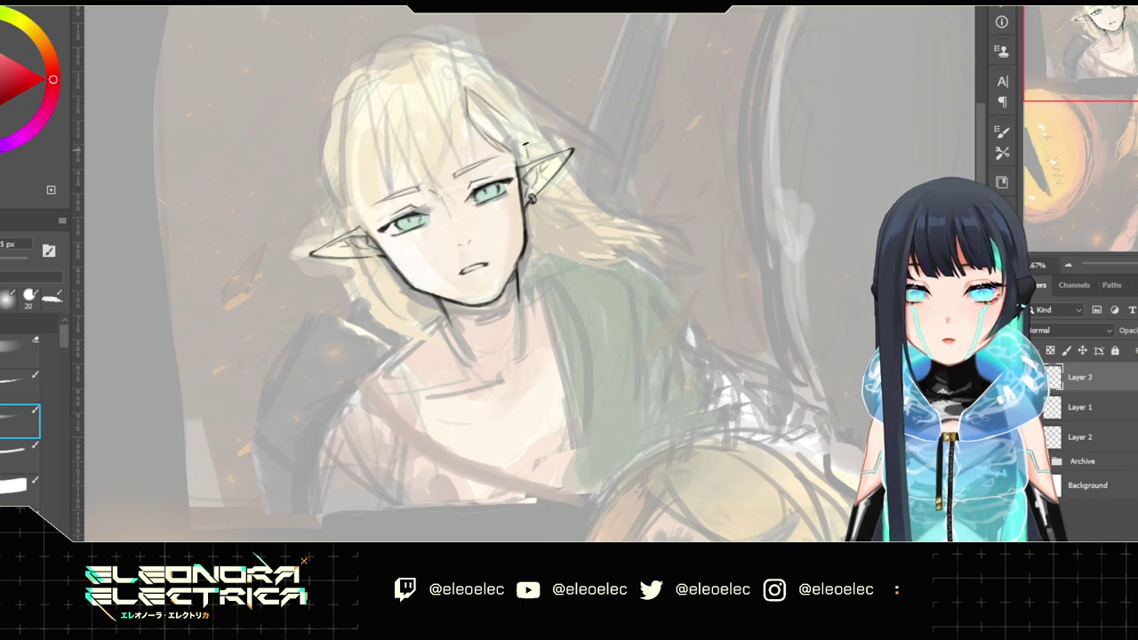
key(ctrl+z)
mouse_move(469, 88)
mouse_down()
mouse_move(477, 114)
mouse_move(517, 142)
mouse_up()
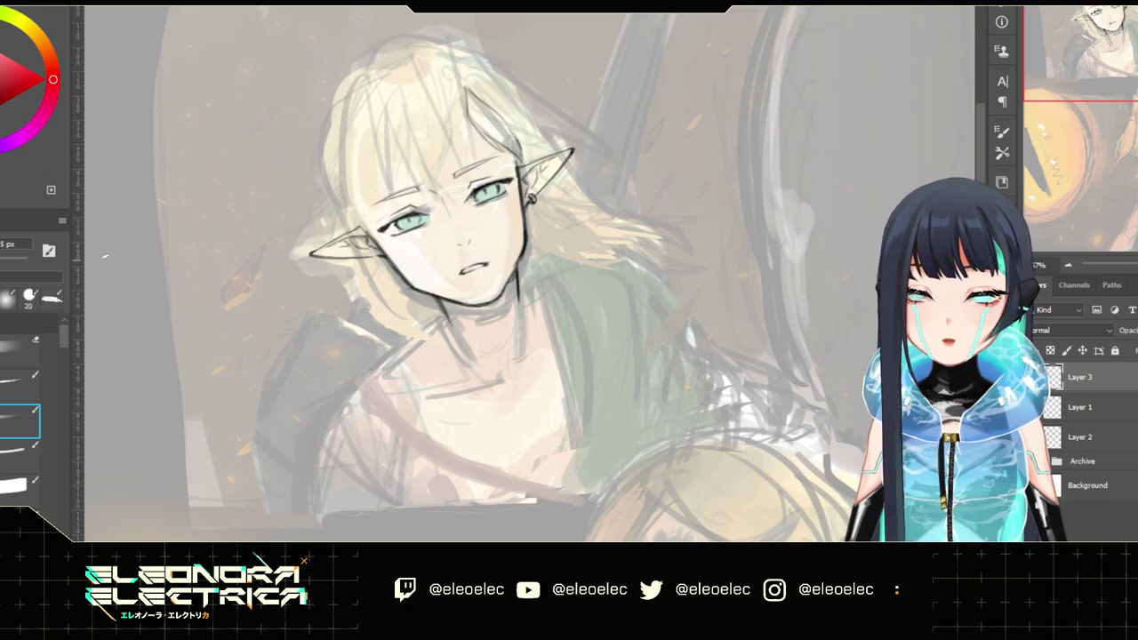
Reduce the brush size to 3 px, erase the inked forehead strand, and return to the inking brush
click(21, 243)
key(Down)
key(Down)
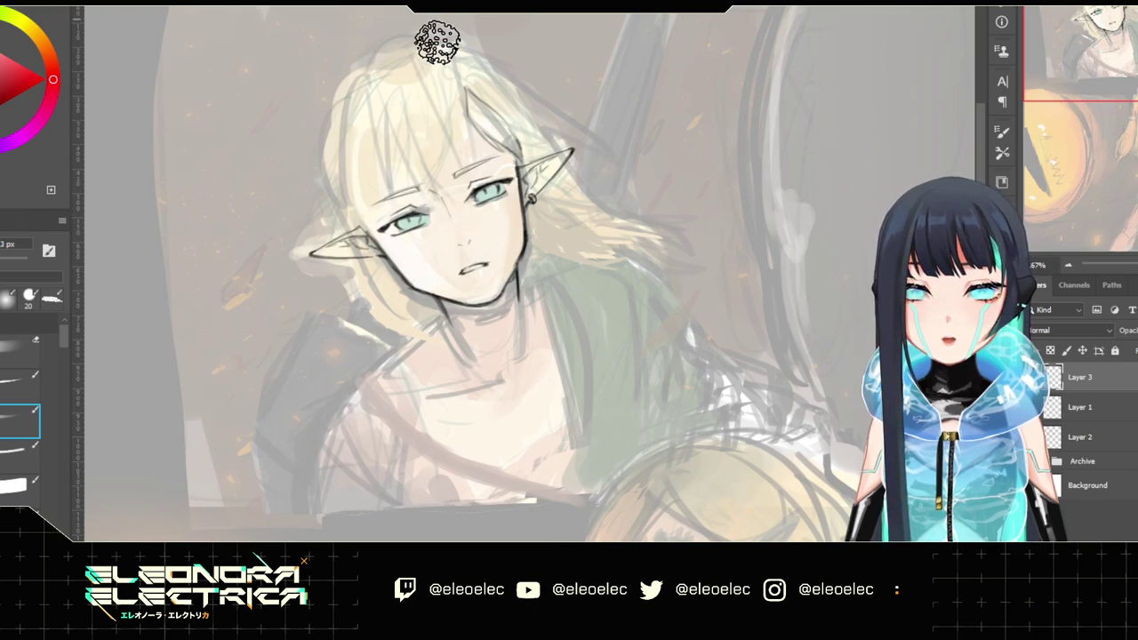
key(e)
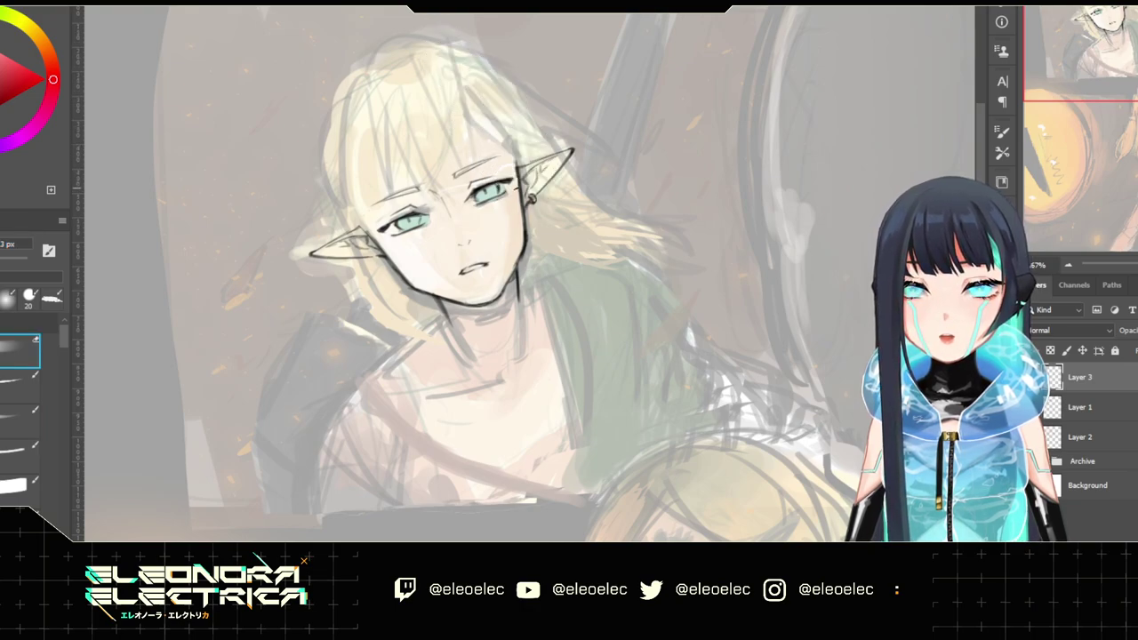
key(period)
key(period)
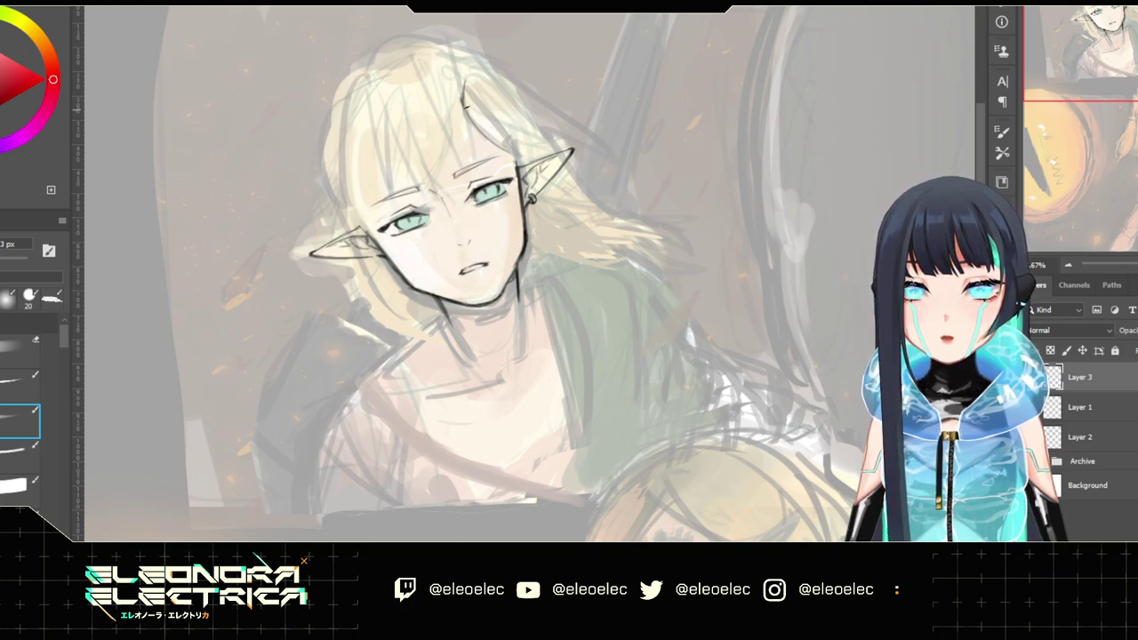
Ink the long hair strand curving from the parting across the forehead to the raised ear with the 3 px brush
key(ctrl+z)
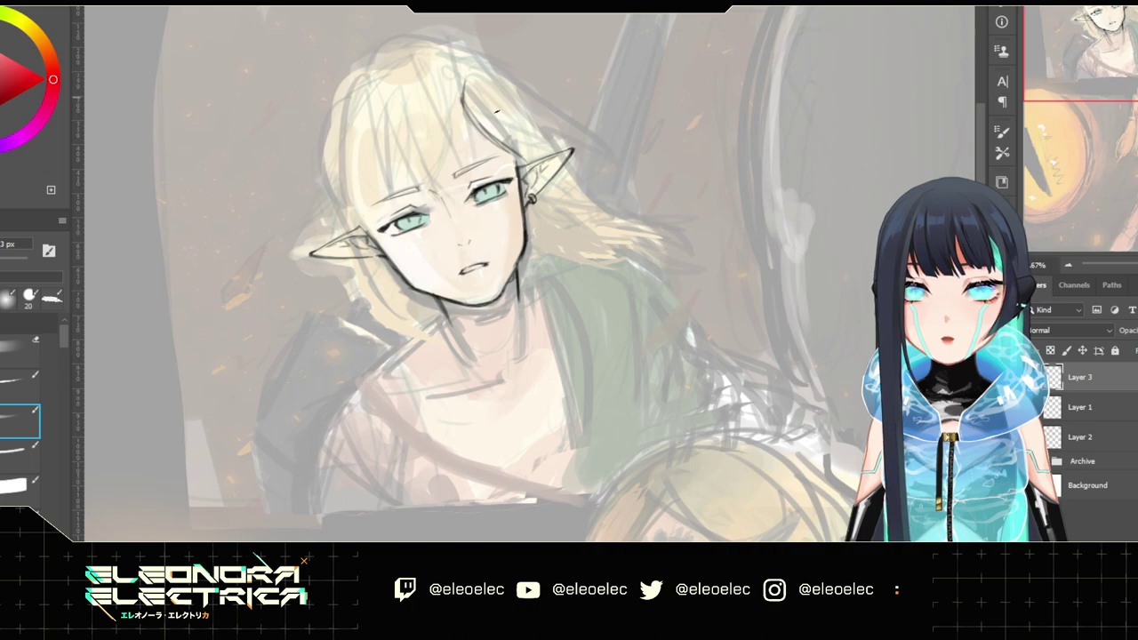
drag(462, 89, 538, 151)
key(ctrl+z)
key(ctrl+shift+z)
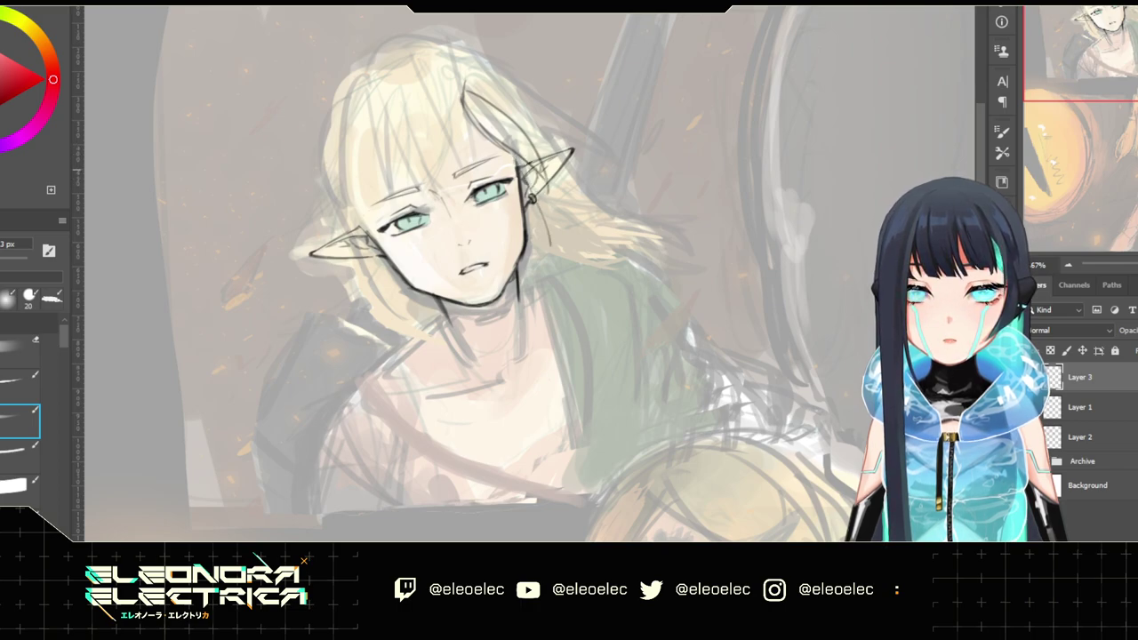
Ink the hair lock sweeping from below the earring out over the shoulder on Layer 3
drag(524, 178, 597, 252)
key(ctrl+z)
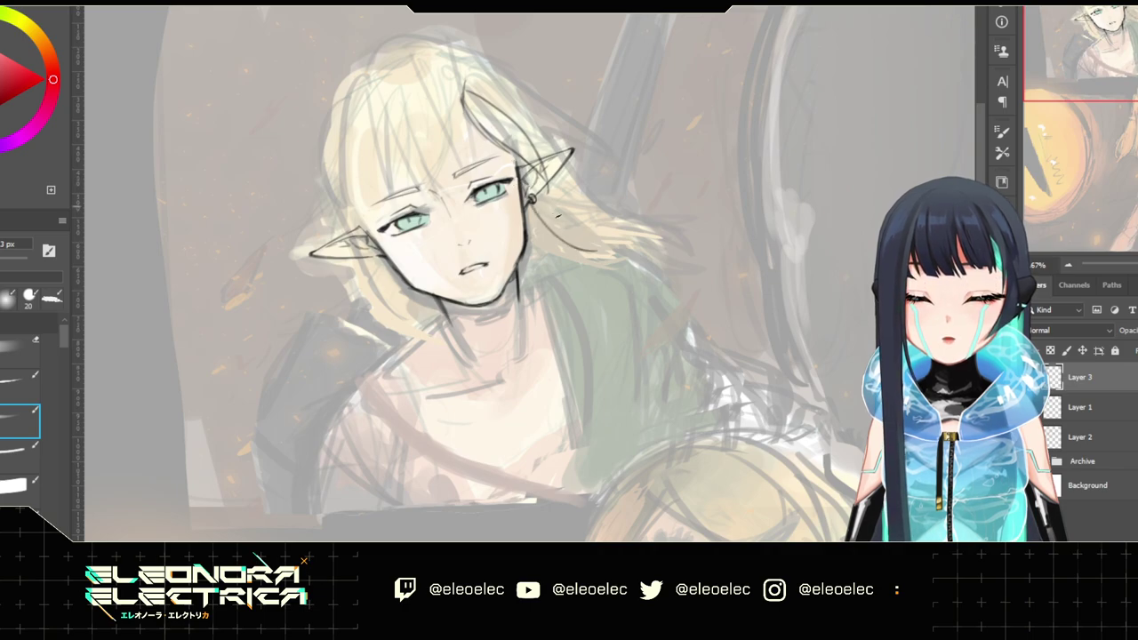
mouse_move(536, 205)
mouse_down()
mouse_move(631, 240)
mouse_move(611, 254)
mouse_move(652, 251)
mouse_up()
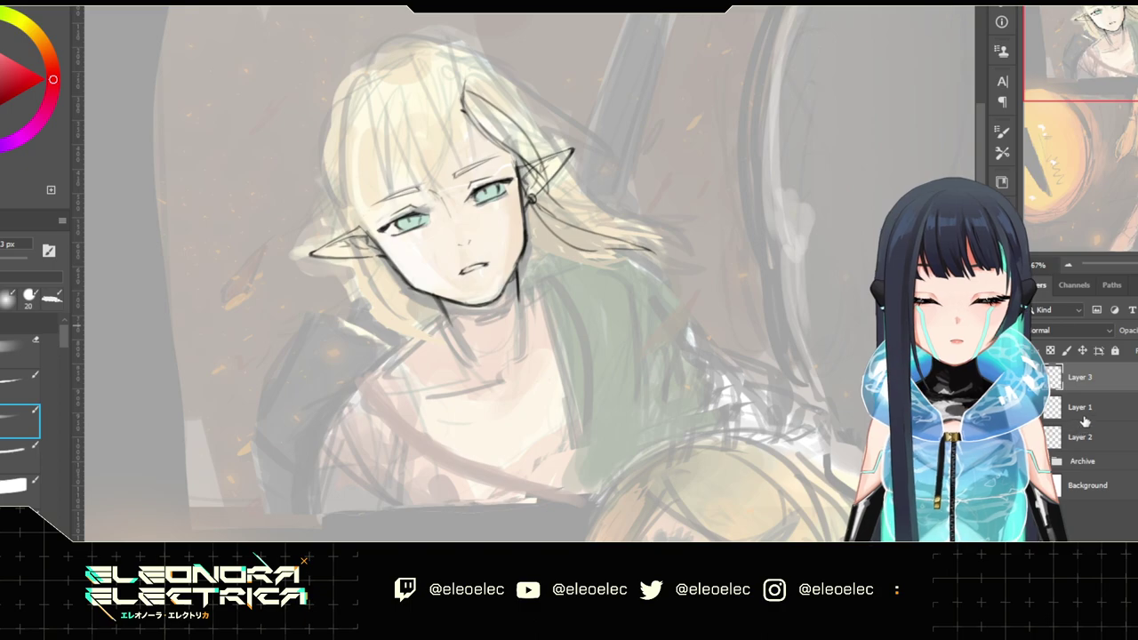
Switch to Layer 1 and back to Layer 3, and work on inner strands in the hair lock below the earring
click(1085, 420)
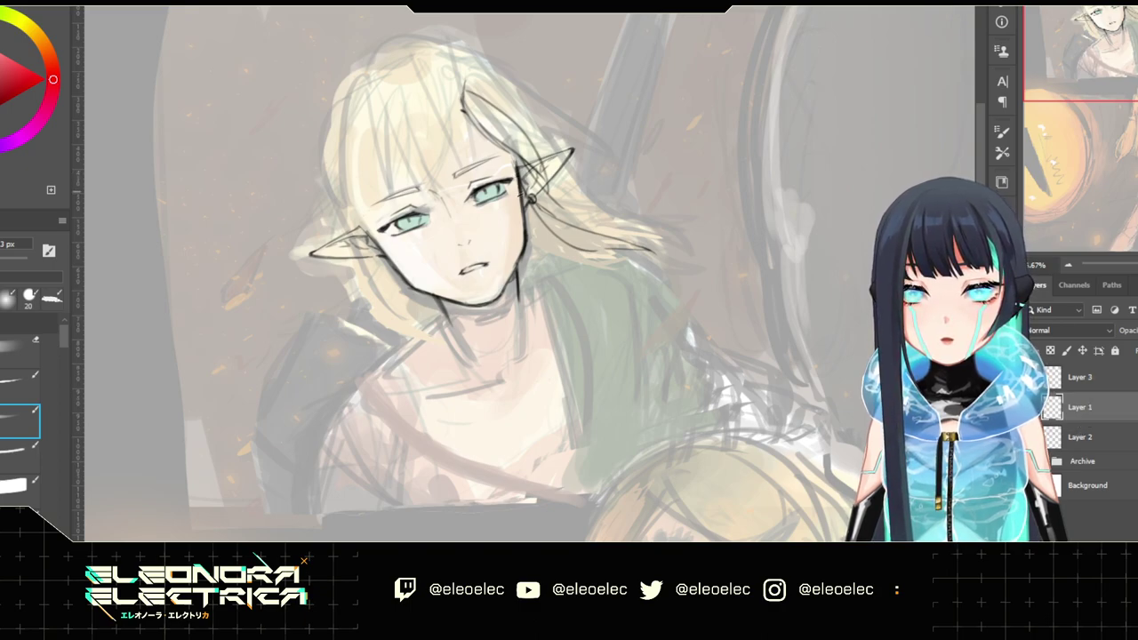
click(1120, 383)
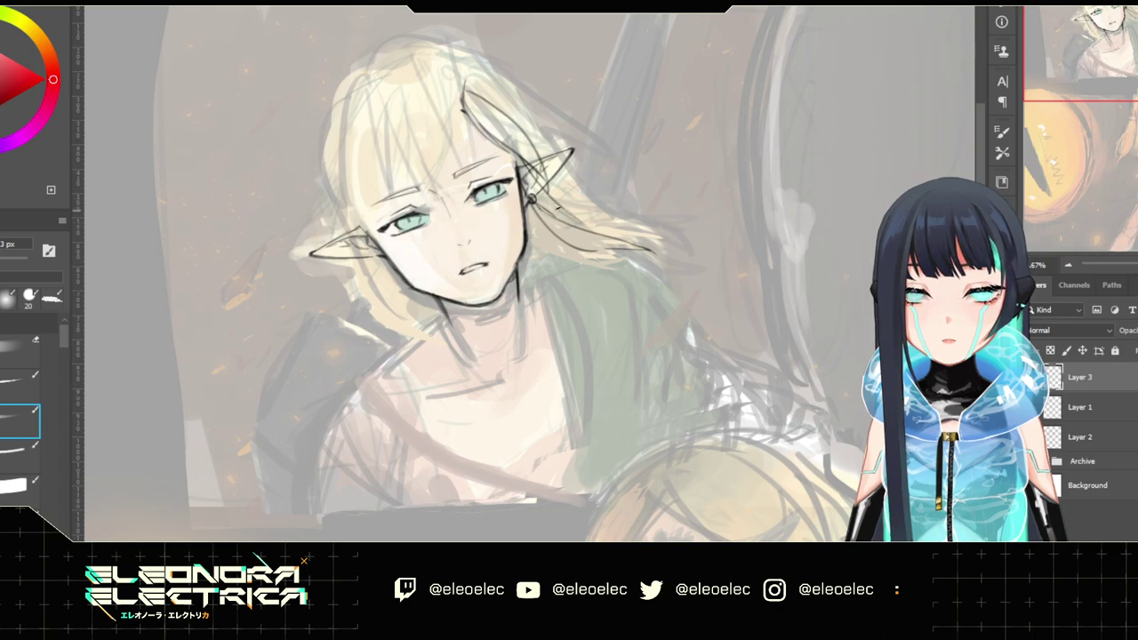
drag(555, 207, 589, 229)
key(ctrl+z)
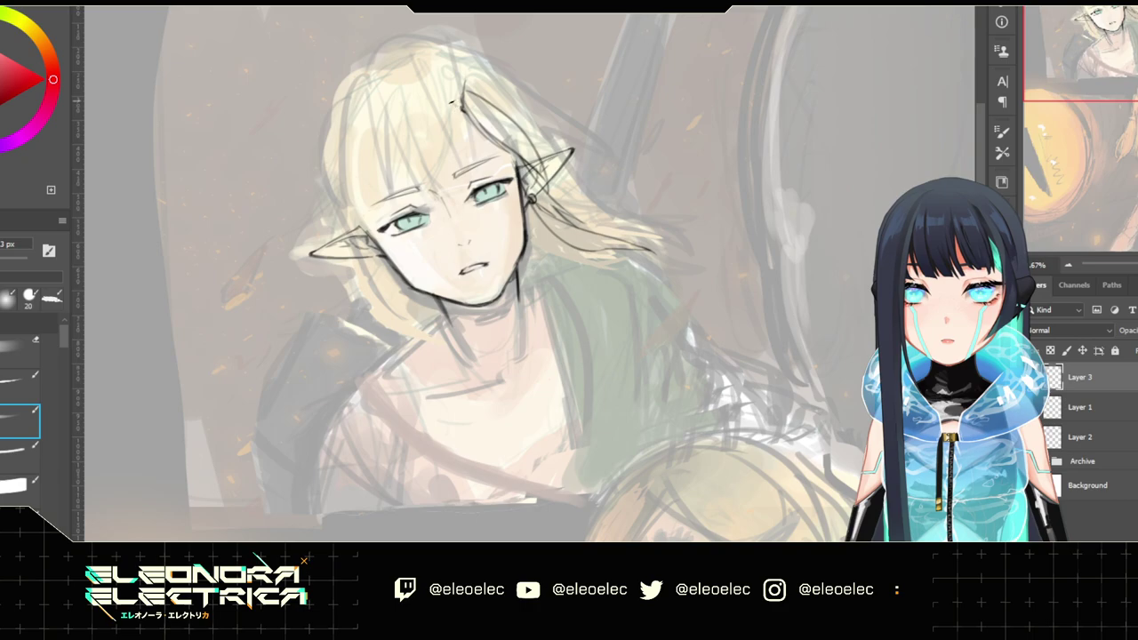
Ink the small notched tuft at the hair parting above the forehead, undoing its excess strokes
drag(446, 100, 461, 141)
drag(448, 100, 457, 107)
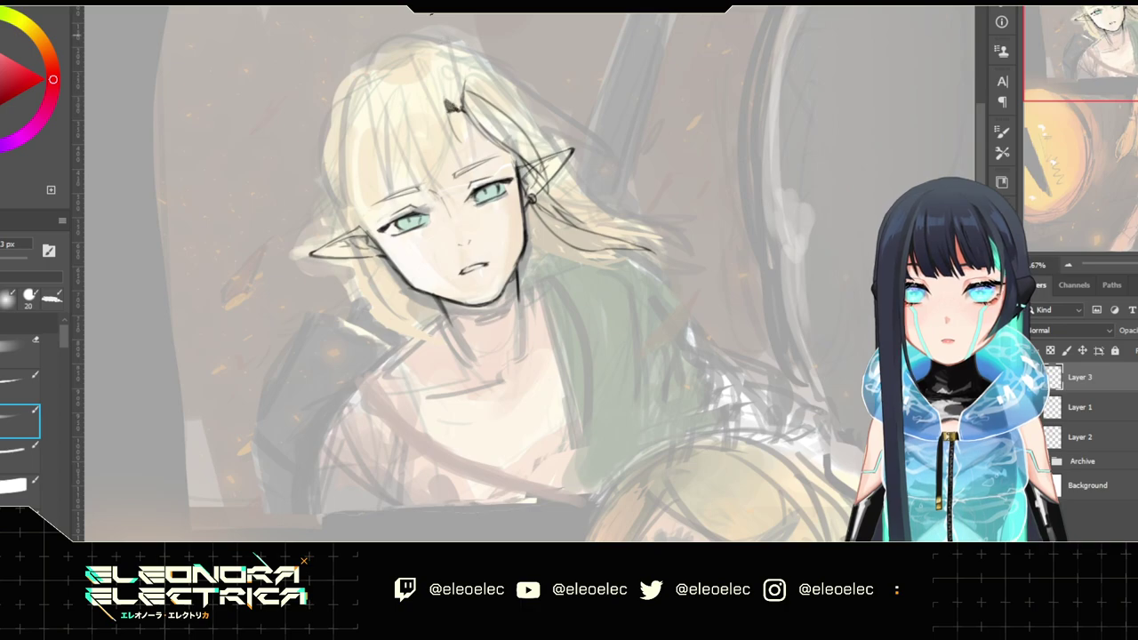
key(ctrl+z)
key(ctrl+z)
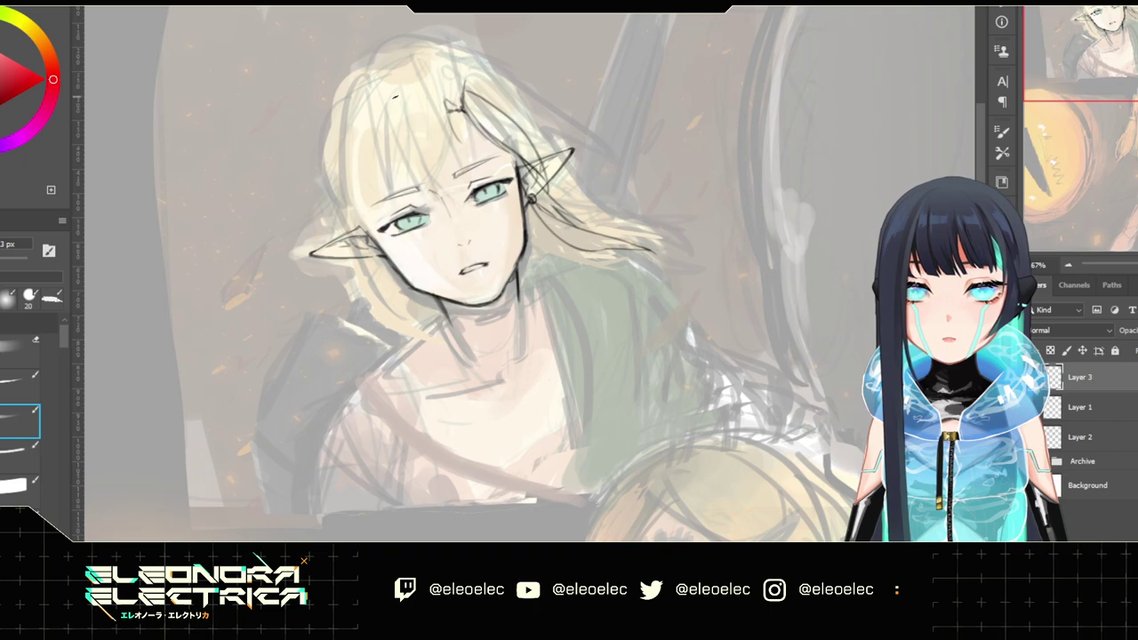
Try several fringe strands falling from the parting over the forehead toward the brows, undoing each one
drag(396, 97, 426, 178)
key(ctrl+z)
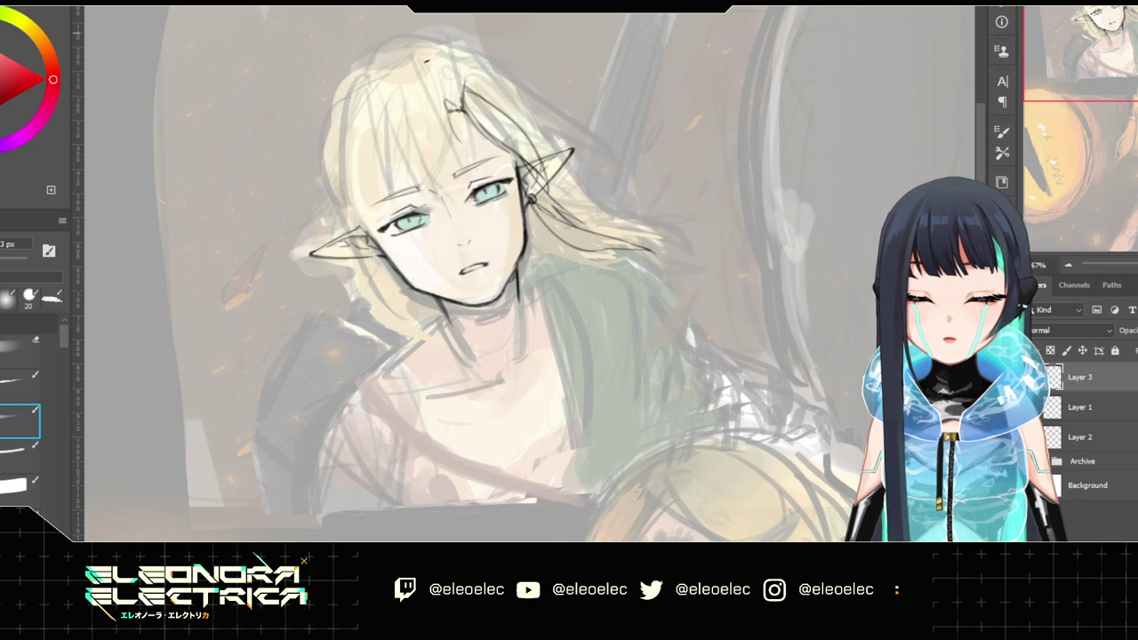
drag(445, 102, 459, 144)
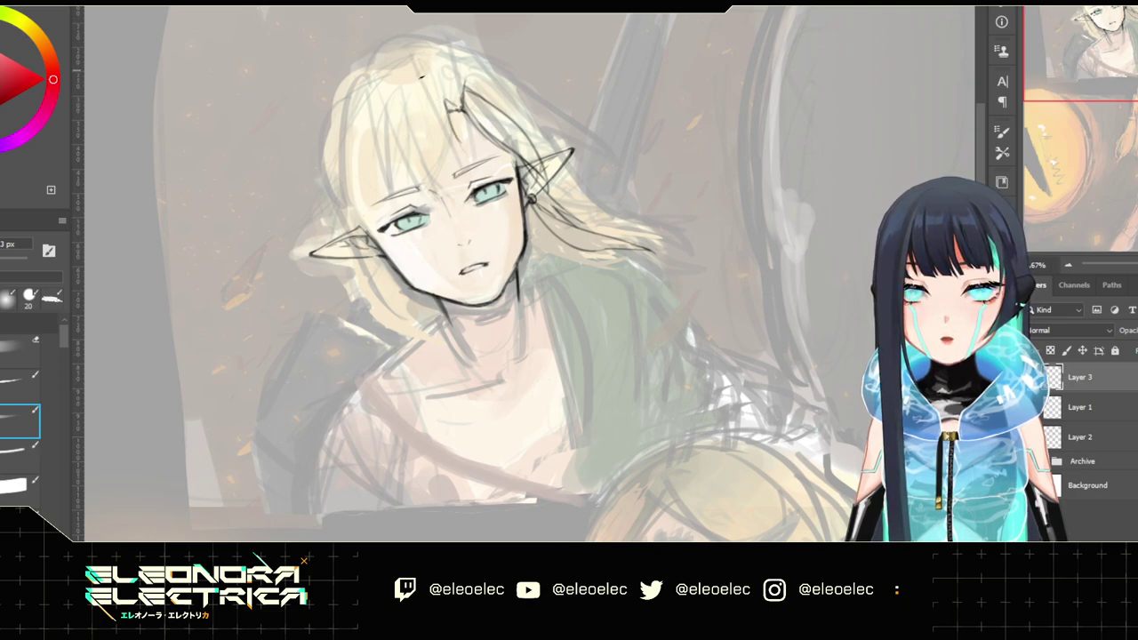
key(ctrl+z)
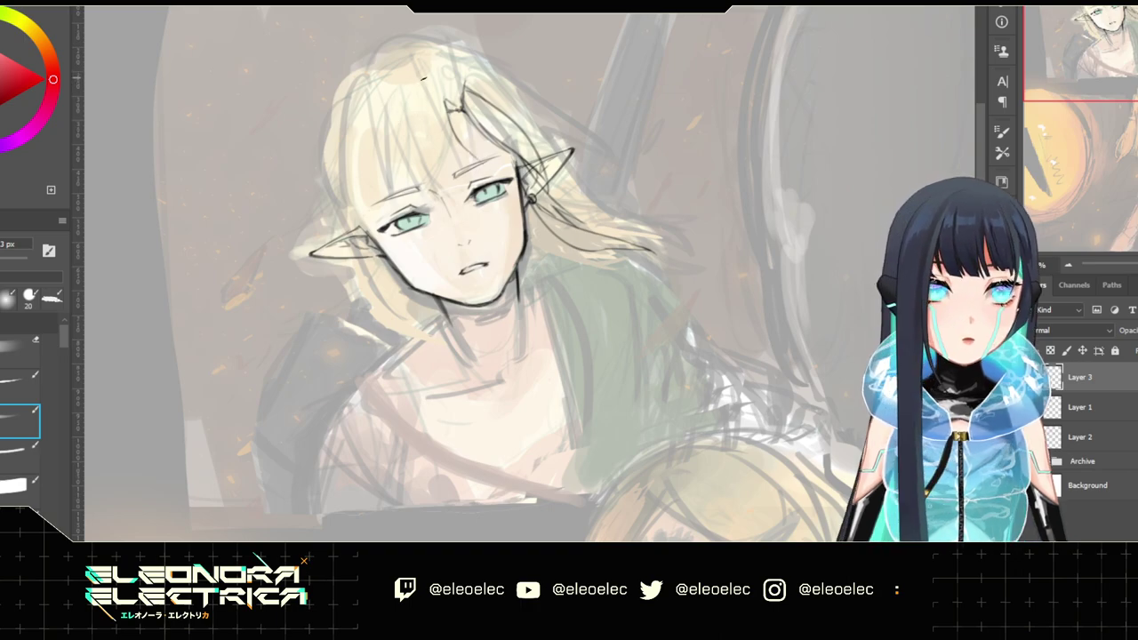
mouse_move(394, 96)
mouse_down()
mouse_move(444, 183)
mouse_move(405, 148)
mouse_move(439, 194)
mouse_up()
key(ctrl+z)
mouse_move(409, 139)
mouse_down()
mouse_move(436, 194)
mouse_move(464, 204)
mouse_up()
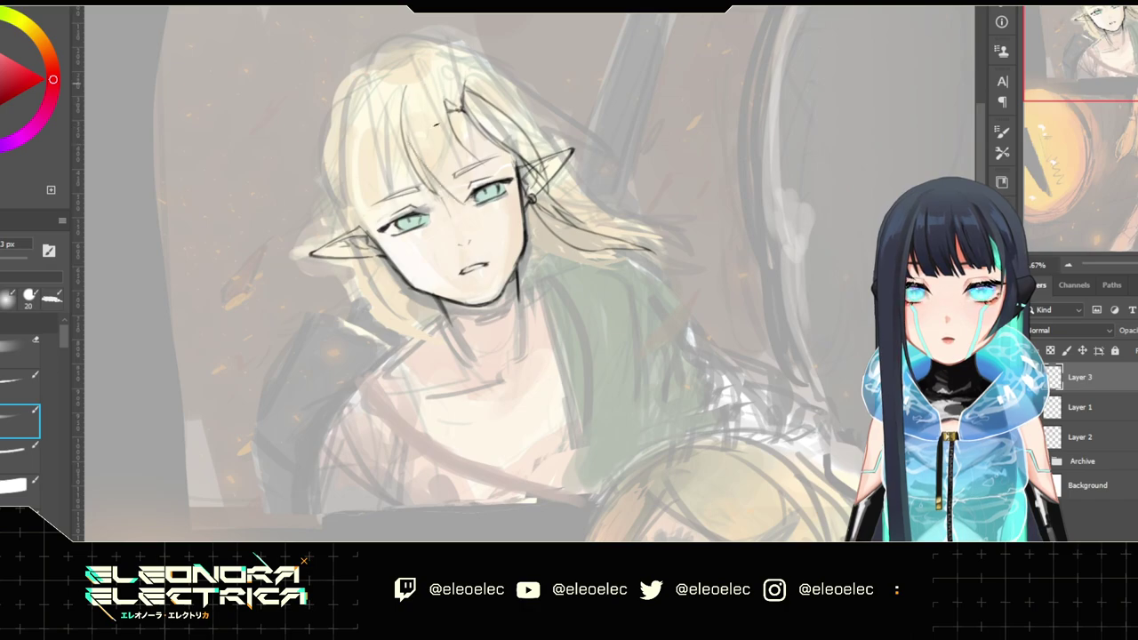
drag(425, 87, 475, 207)
key(ctrl+z)
key(ctrl+z)
key(ctrl+z)
key(ctrl+z)
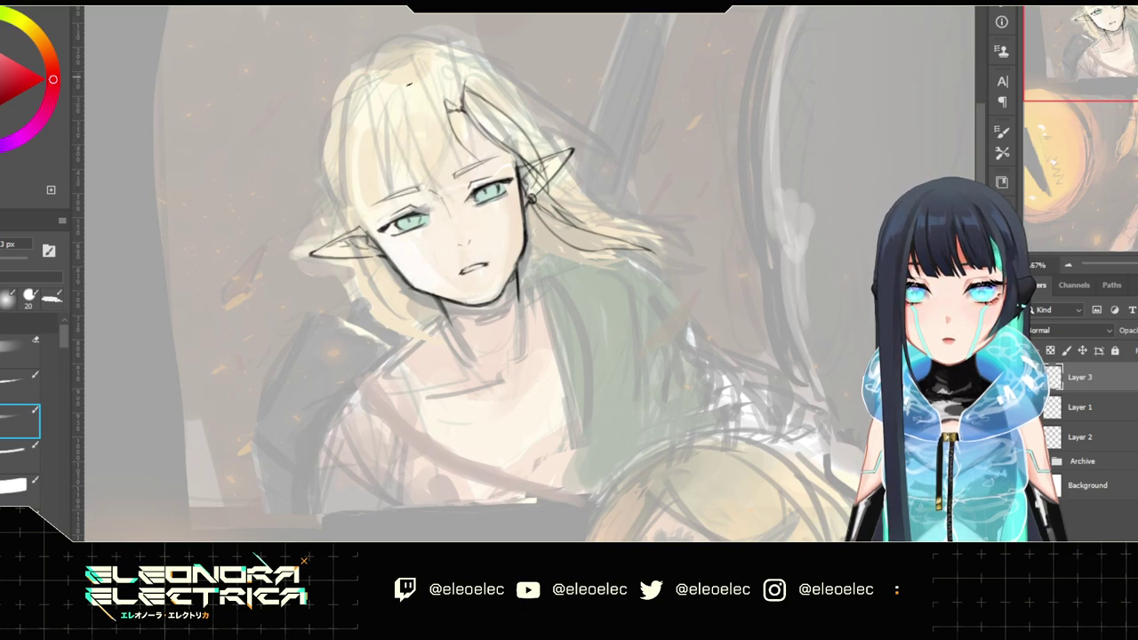
Ink the fringe strands running from the parting down over the forehead to between the eyes
drag(410, 86, 432, 185)
drag(412, 140, 468, 194)
drag(427, 85, 473, 190)
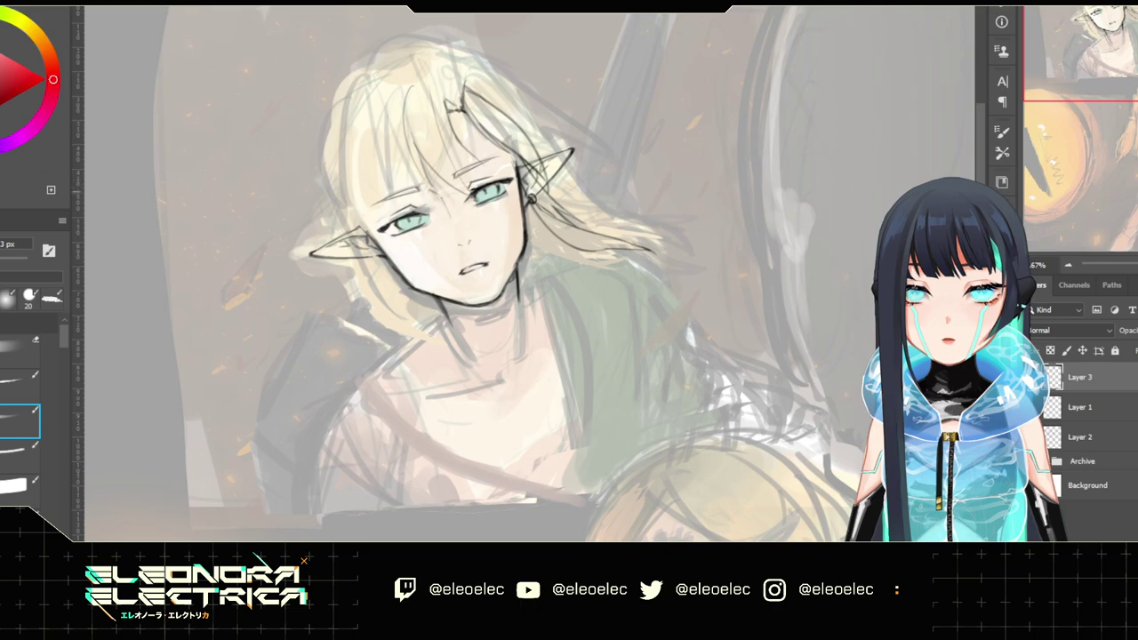
key(ctrl+z)
drag(434, 82, 463, 181)
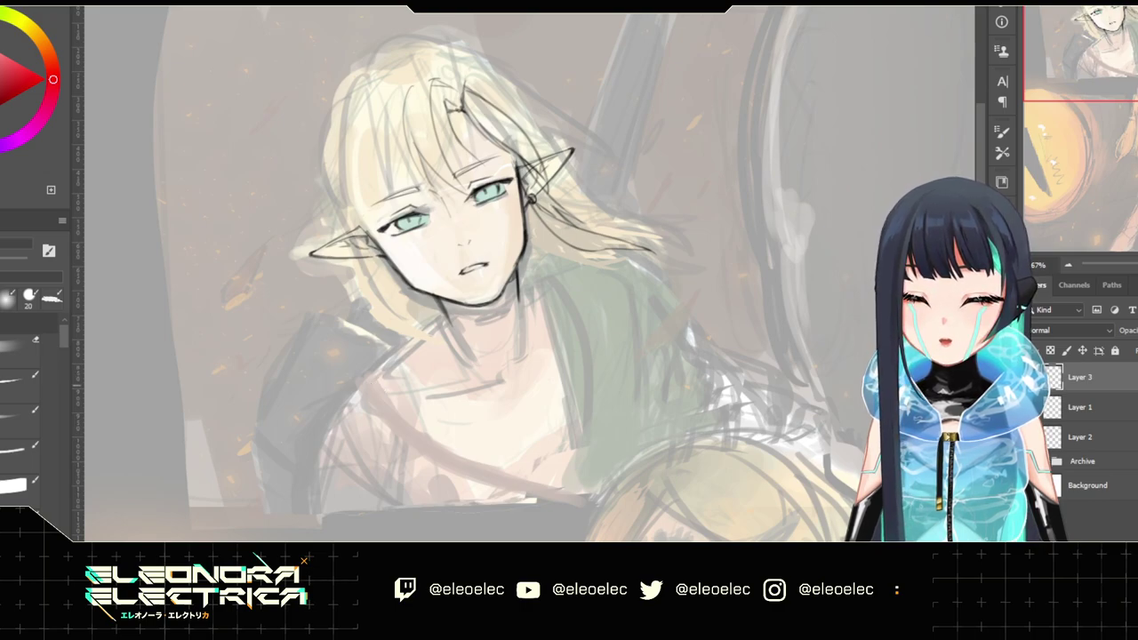
Reselect the inking brush and refine the short strands around the hair parting and upper fringe on Layer 3
click(19, 421)
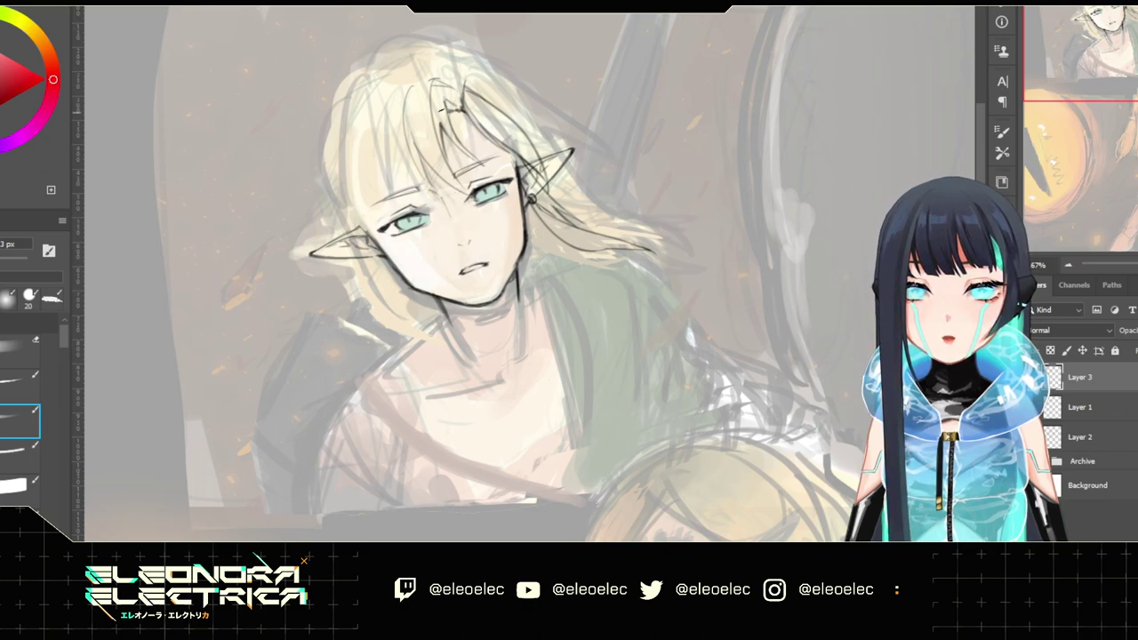
drag(440, 104, 446, 126)
key(ctrl+z)
key(ctrl+z)
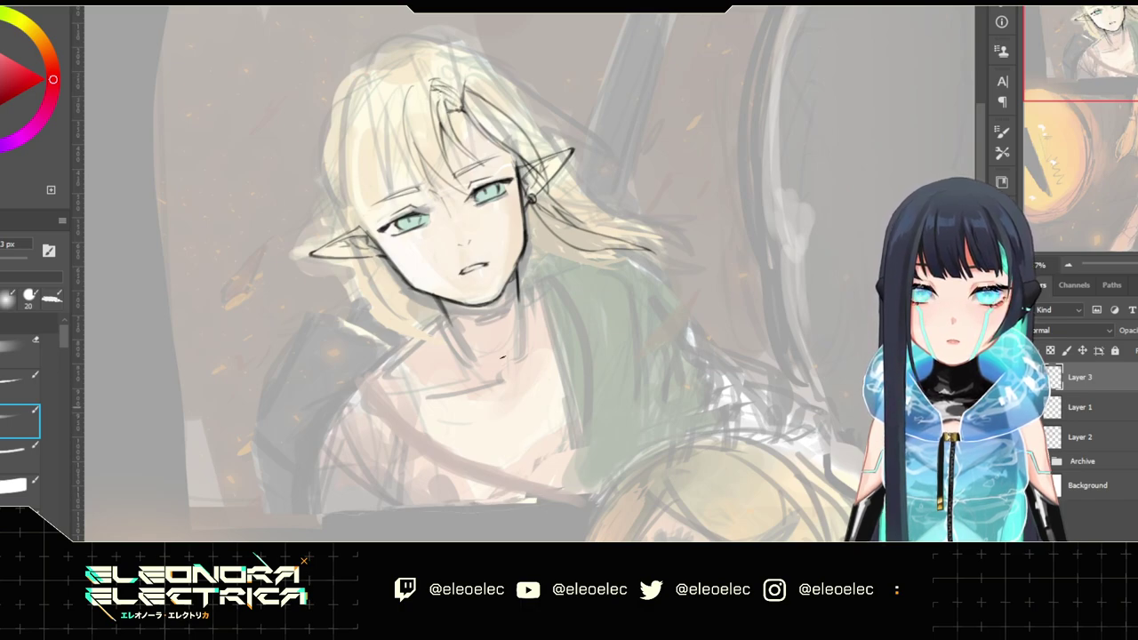
drag(464, 106, 435, 91)
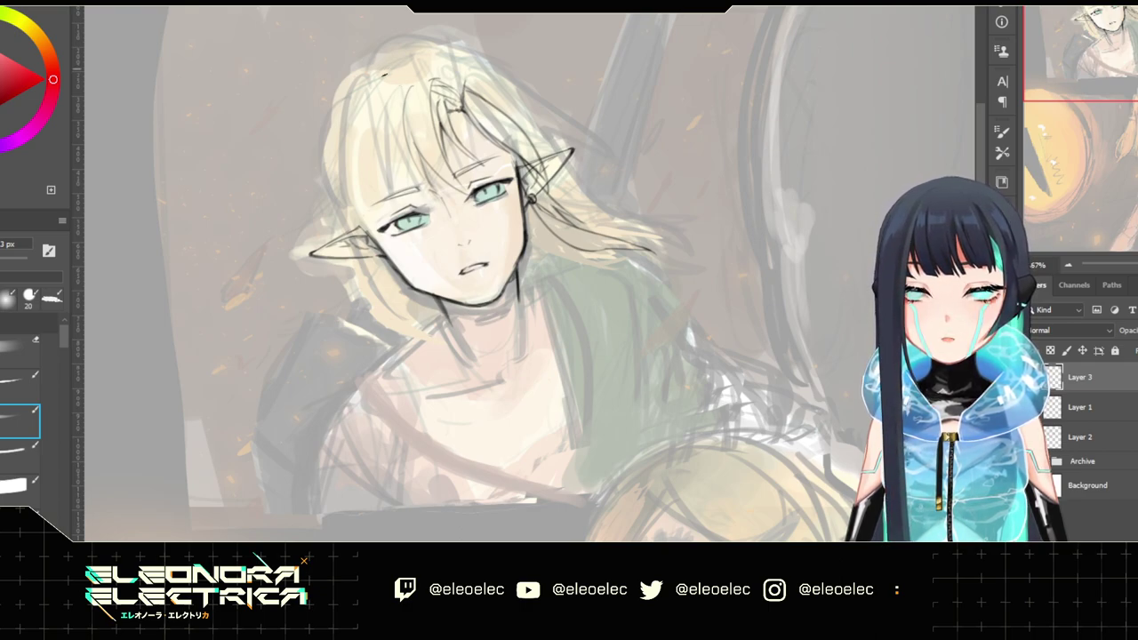
drag(411, 88, 406, 98)
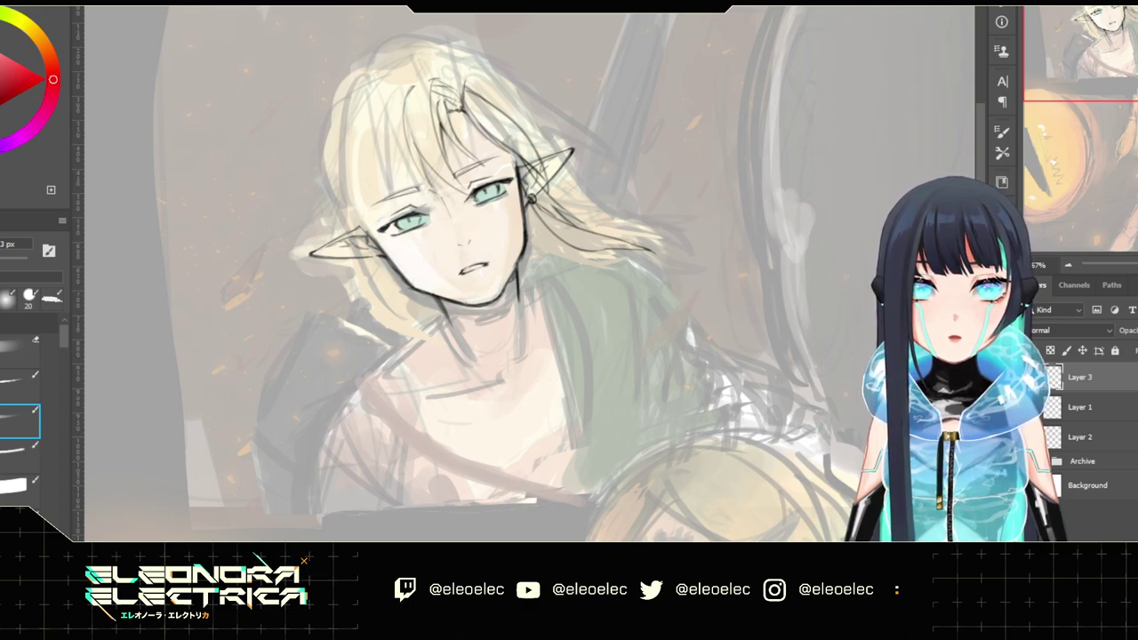
scroll(772, 211, down, 1)
scroll(772, 211, up, 1)
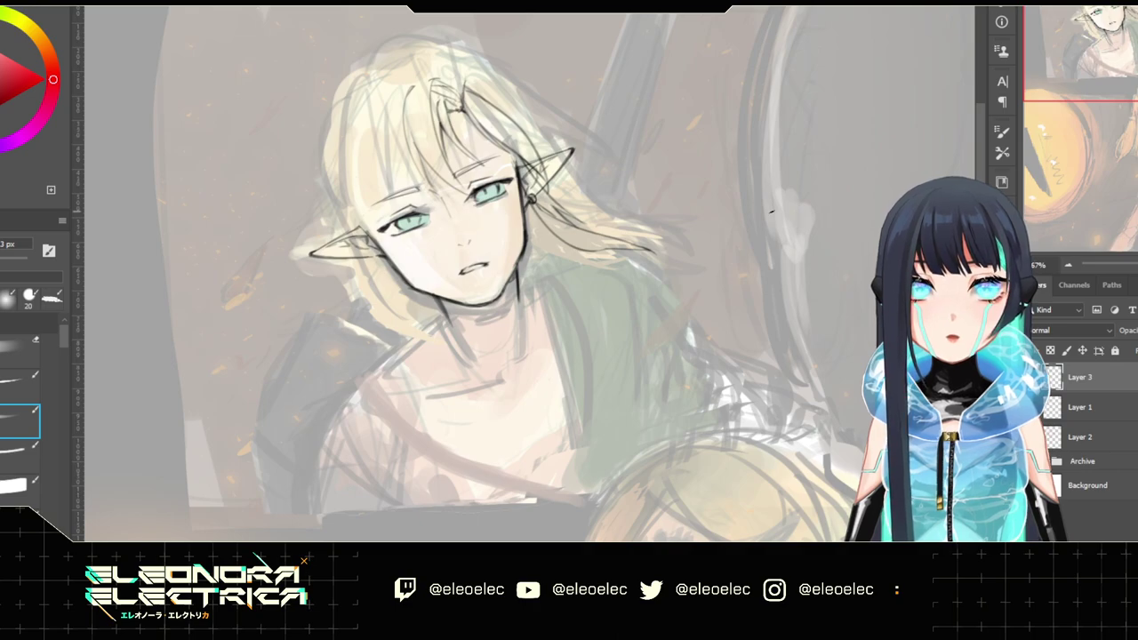
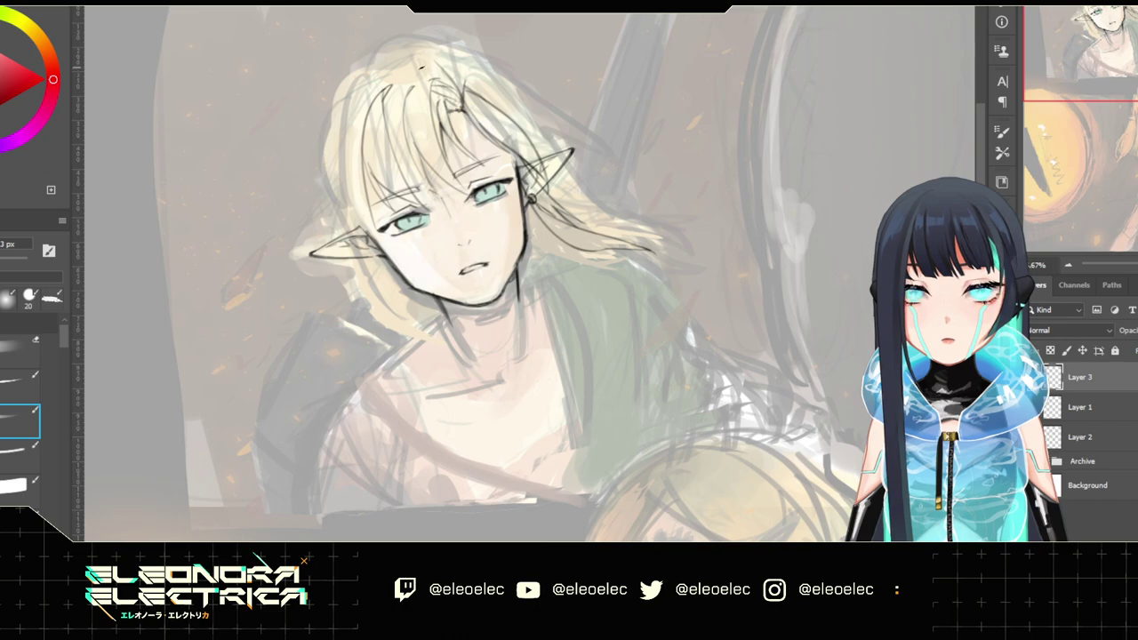
Ink short strands rising from the parting over the crown of the head
mouse_move(421, 68)
mouse_down()
mouse_move(452, 82)
mouse_move(459, 63)
mouse_move(510, 102)
mouse_move(531, 139)
mouse_up()
key(ctrl+z)
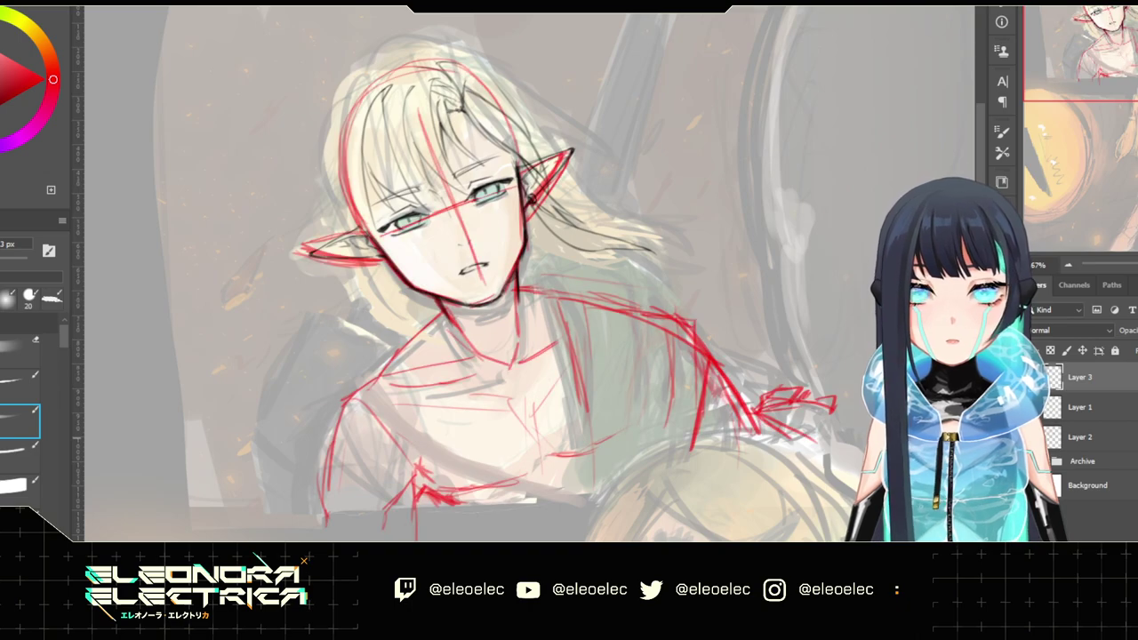
key(ctrl+z)
drag(474, 66, 462, 91)
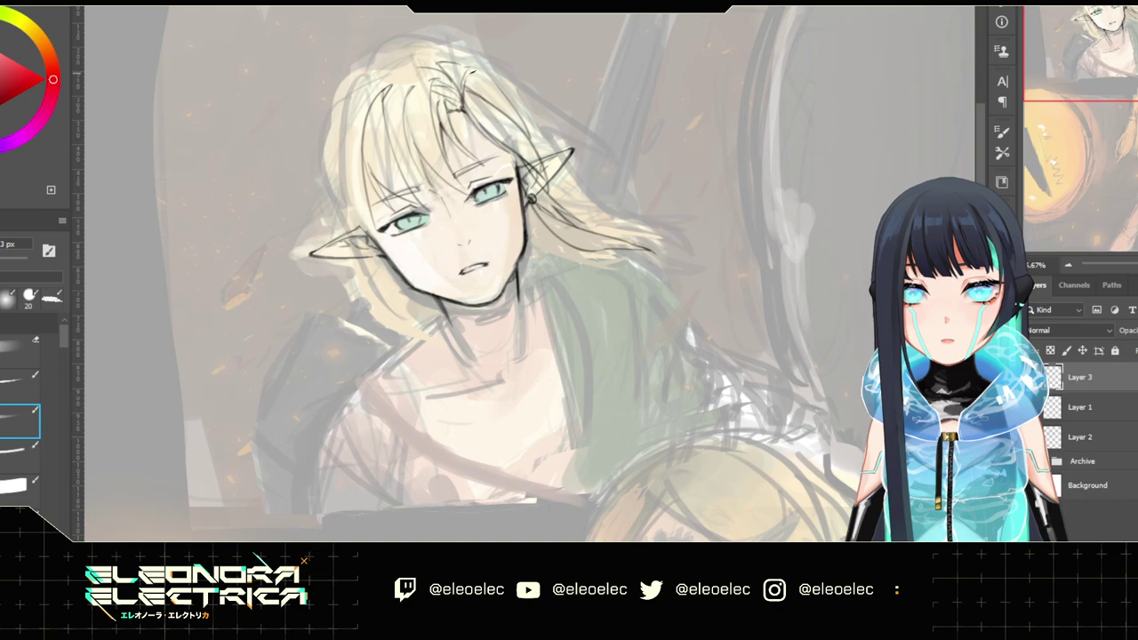
drag(462, 82, 457, 58)
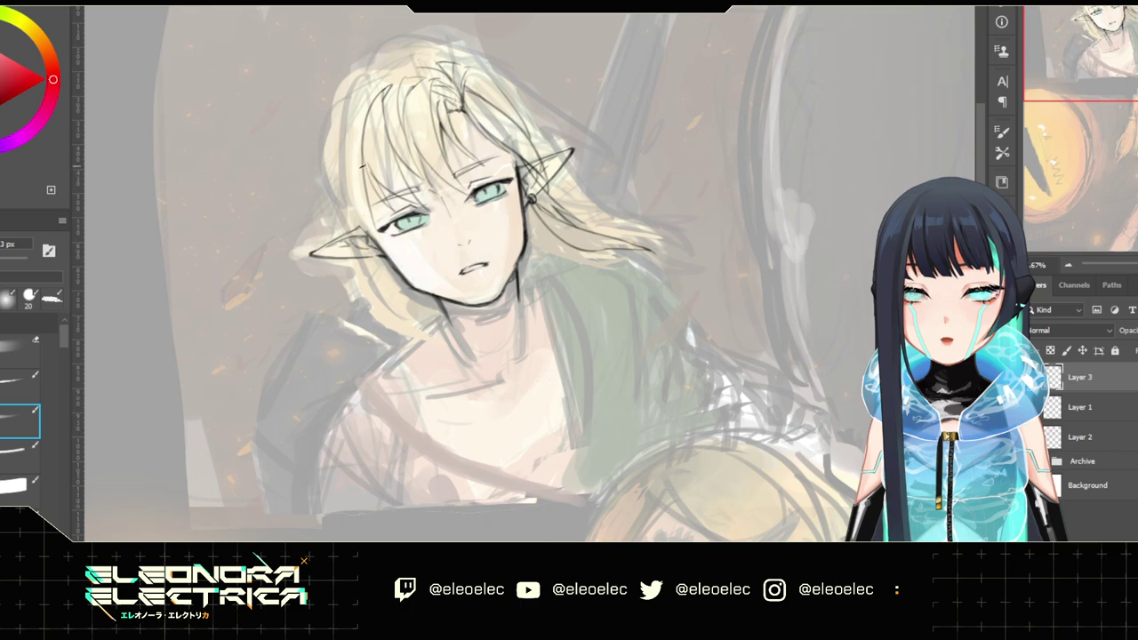
Ink the strand at the temple of the lowered ear's side and a curved line down the cheek beneath the eye
drag(363, 161, 373, 185)
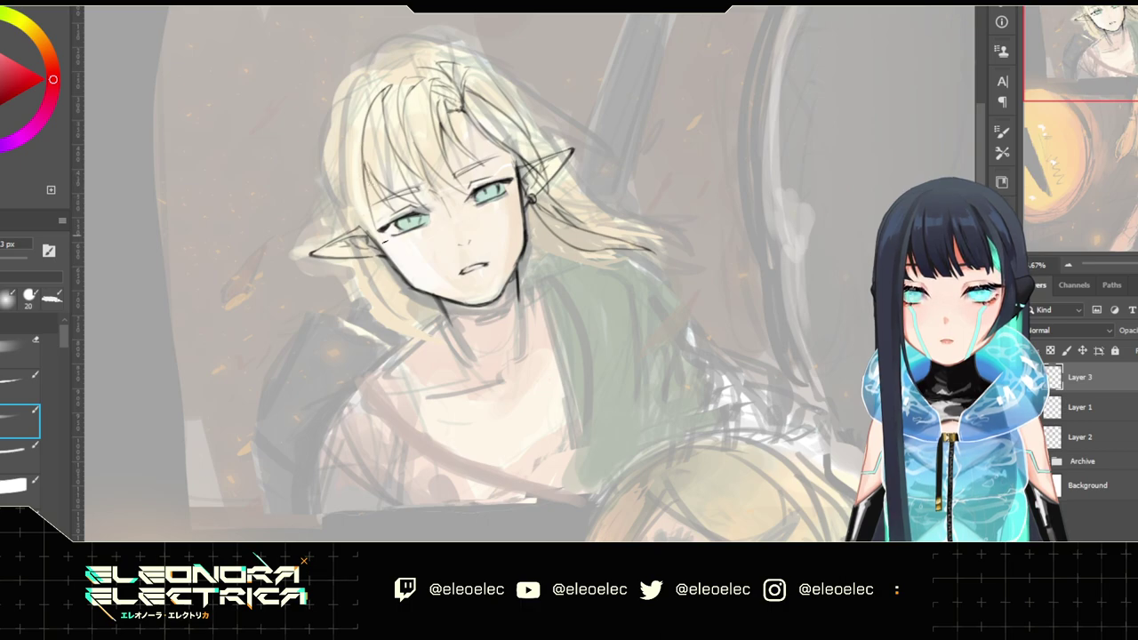
drag(385, 241, 425, 272)
key(ctrl+z)
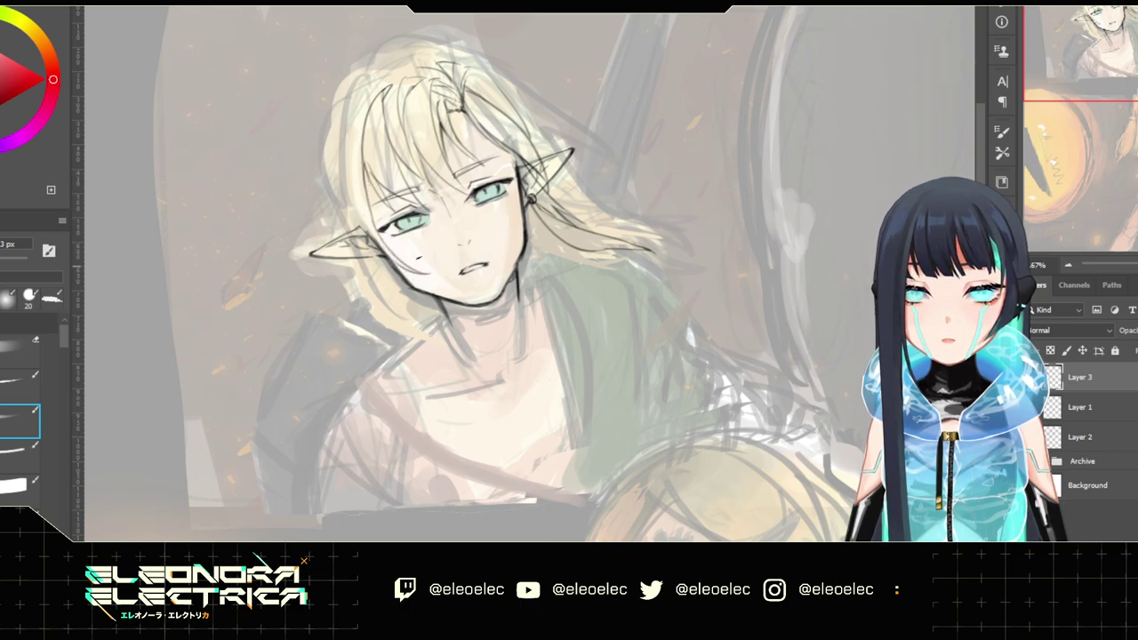
Try a long hair strand from the crown down the side of the head to the lowered ear
drag(363, 86, 341, 212)
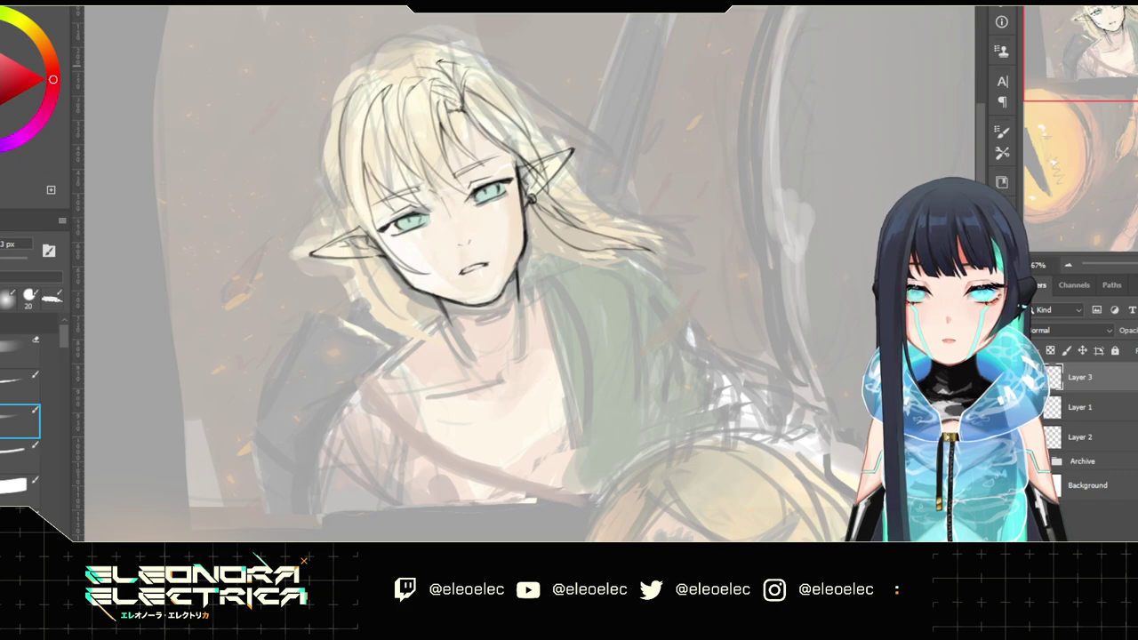
key(ctrl+z)
mouse_move(370, 76)
mouse_down()
mouse_move(338, 156)
mouse_move(390, 145)
mouse_move(396, 64)
mouse_move(403, 77)
mouse_move(333, 183)
mouse_up()
key(ctrl+z)
key(ctrl+z)
drag(383, 77, 331, 226)
key(ctrl+z)
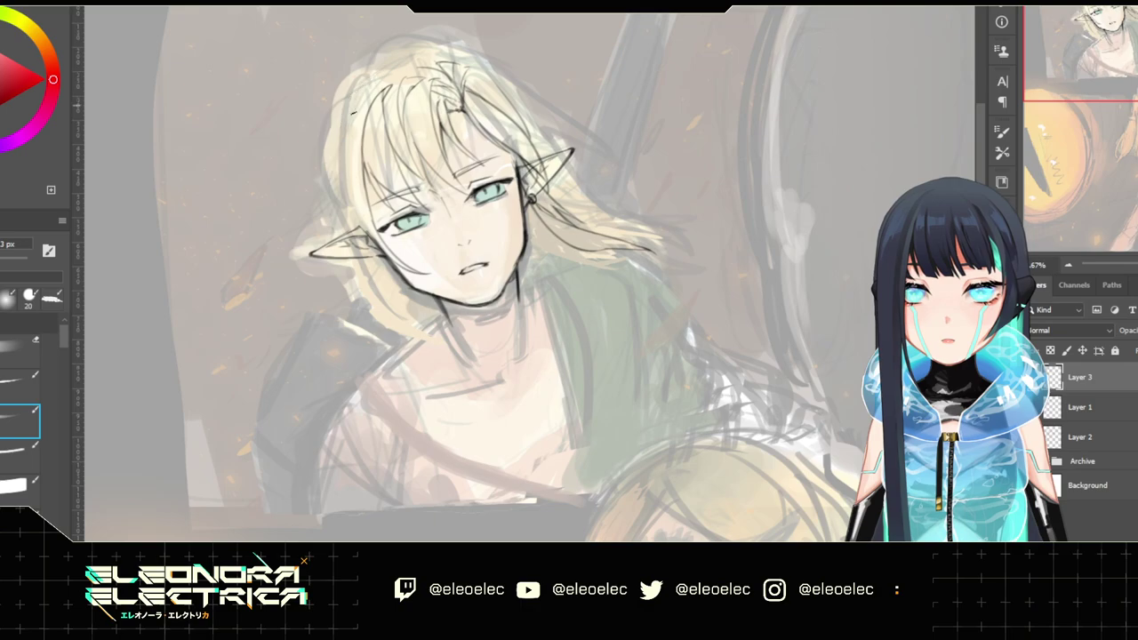
Try a short curve along the side of the crown and a long outer hair line past the lowered ear
drag(342, 117, 404, 74)
key(ctrl+z)
drag(341, 117, 402, 73)
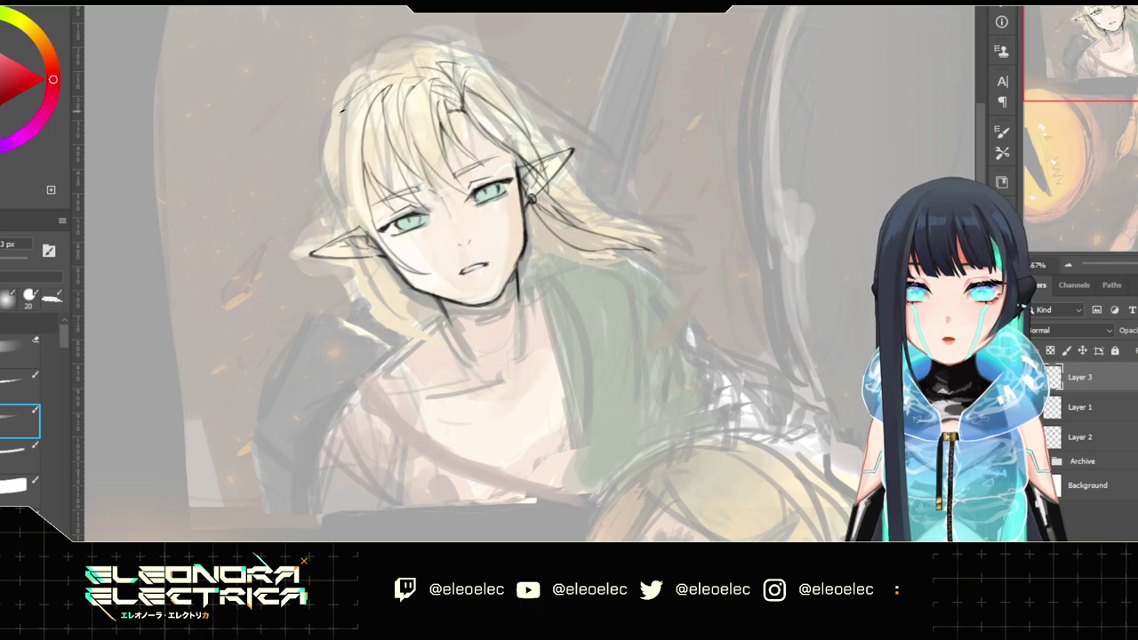
drag(343, 109, 329, 264)
key(ctrl+z)
key(ctrl+z)
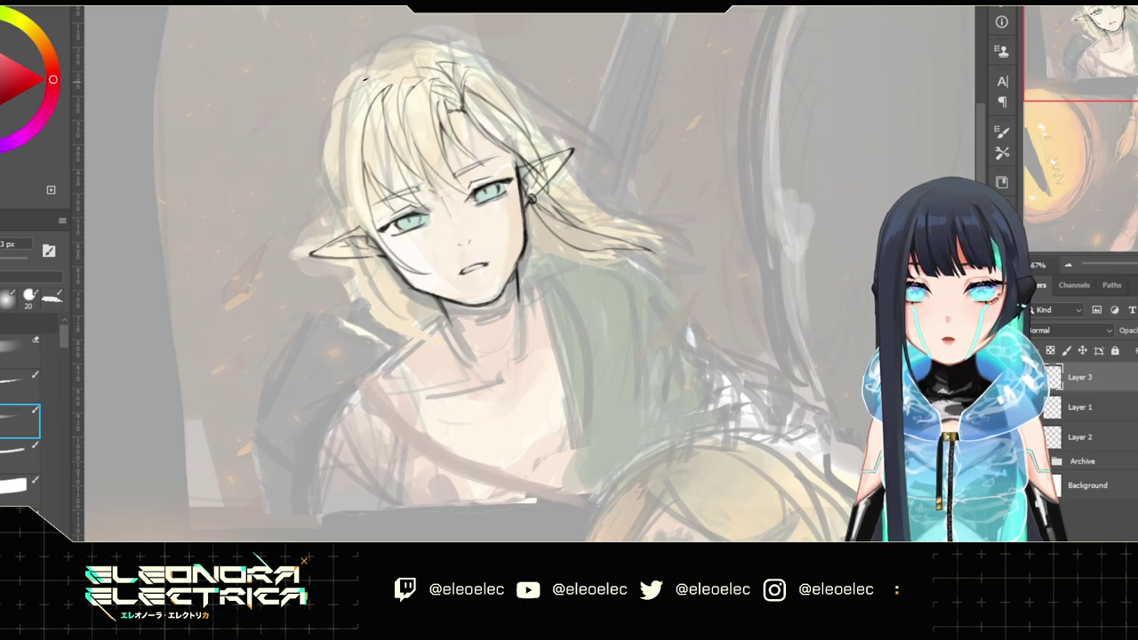
drag(365, 78, 343, 271)
key(ctrl+z)
Ink the long side lock falling in front of the lowered ear to below the jaw, undoing surplus strands
mouse_move(348, 109)
mouse_down()
mouse_move(339, 194)
mouse_move(370, 310)
mouse_up()
mouse_move(343, 239)
mouse_down()
mouse_move(369, 310)
mouse_move(402, 312)
mouse_up()
mouse_move(341, 169)
mouse_down()
mouse_move(401, 303)
mouse_move(437, 334)
mouse_up()
key(ctrl+z)
key(ctrl+z)
mouse_move(346, 198)
mouse_down()
mouse_move(439, 330)
mouse_move(407, 313)
mouse_up()
key(ctrl+z)
key(ctrl+z)
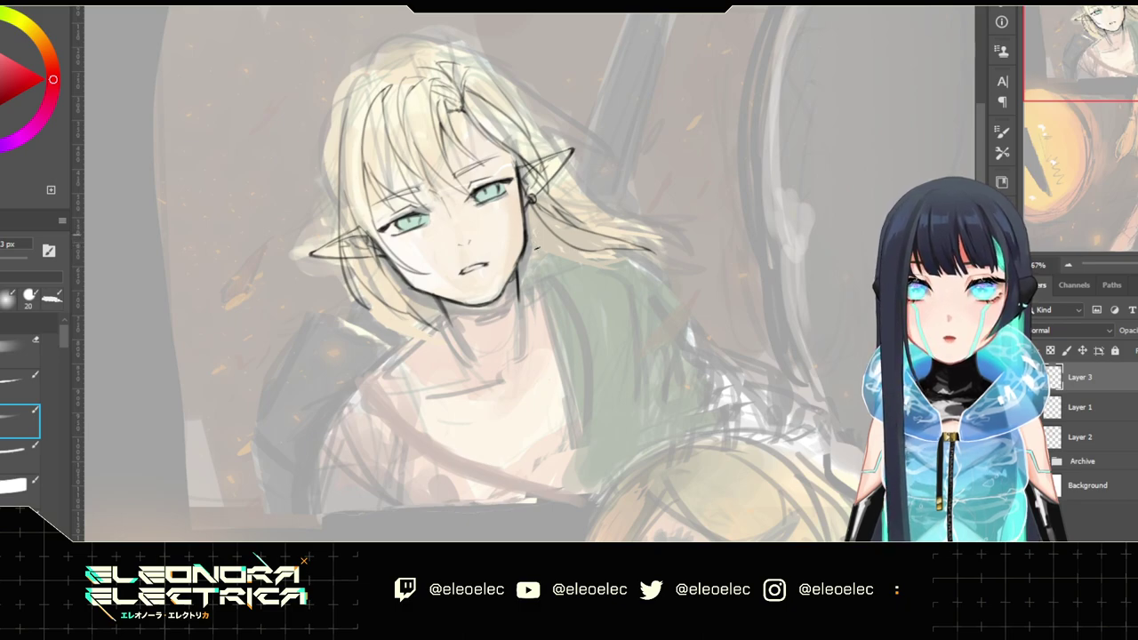
Ink both sides of the neck down to the collarbones and the start of the shoulder line beside it
drag(517, 280, 519, 370)
drag(458, 327, 477, 356)
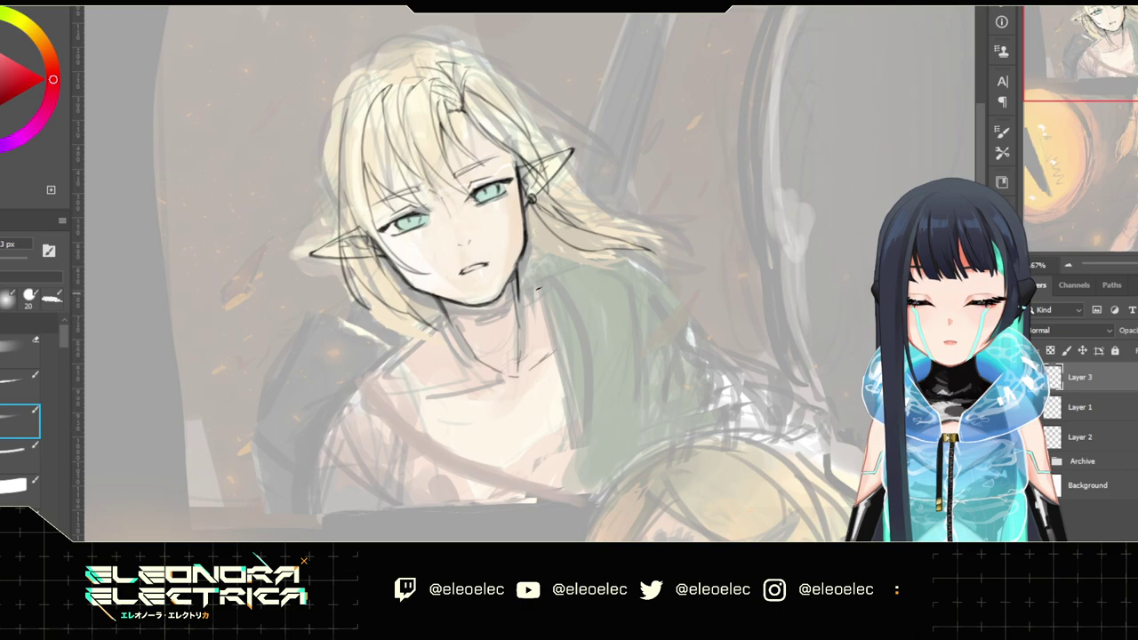
drag(518, 281, 563, 291)
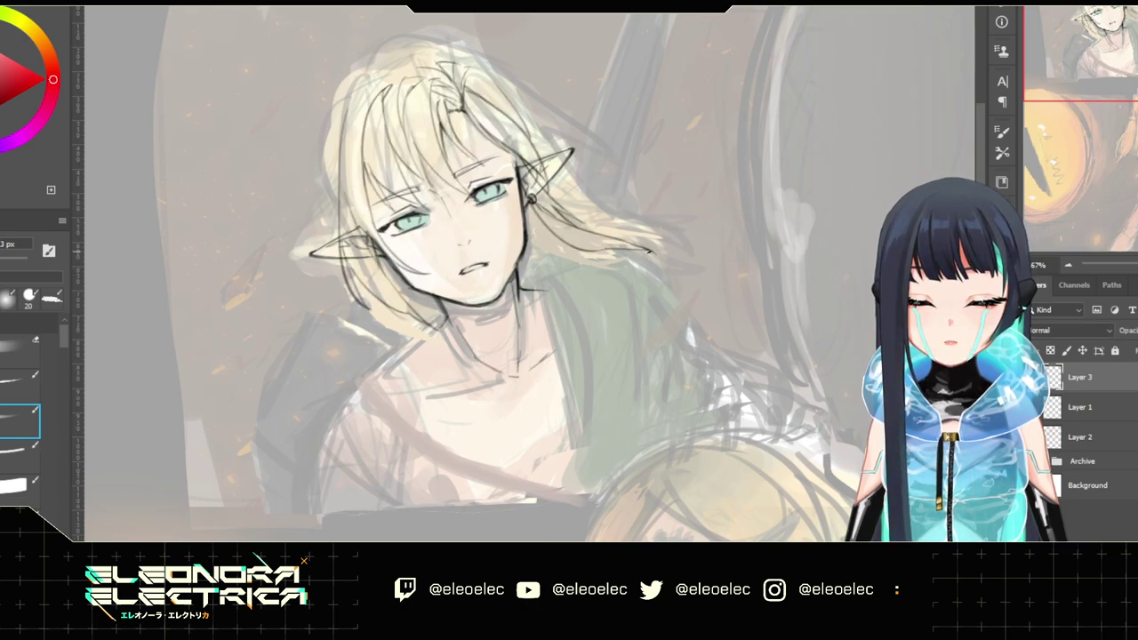
Switch to Layer 1, reselect the inking brush, and ink the collarbone line below the neck at 3 px
click(1077, 402)
key(l)
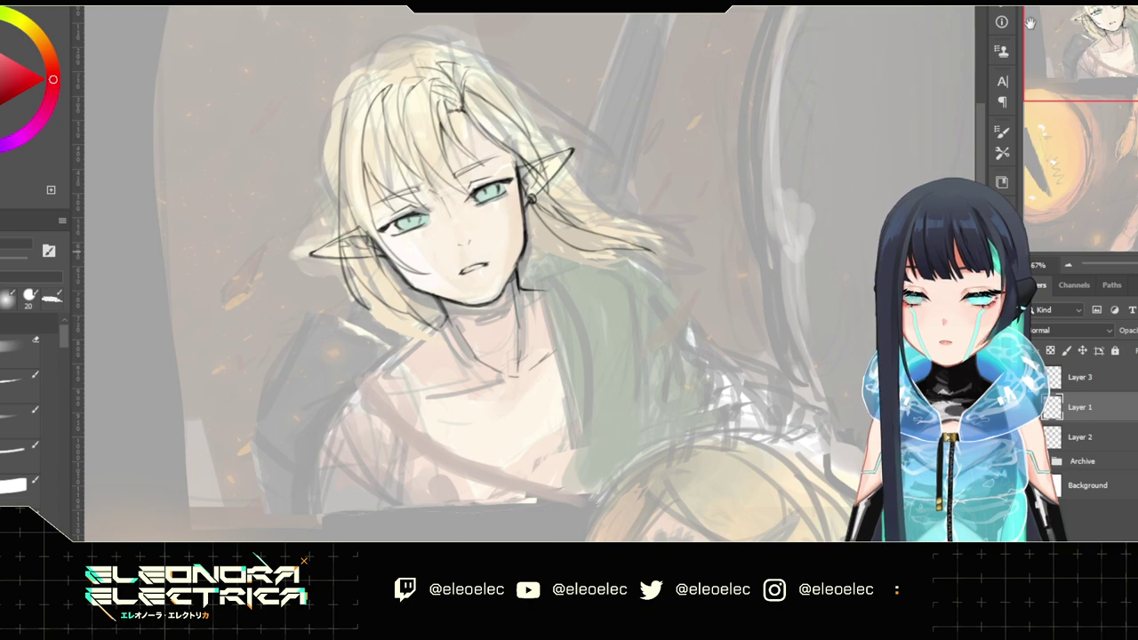
click(66, 416)
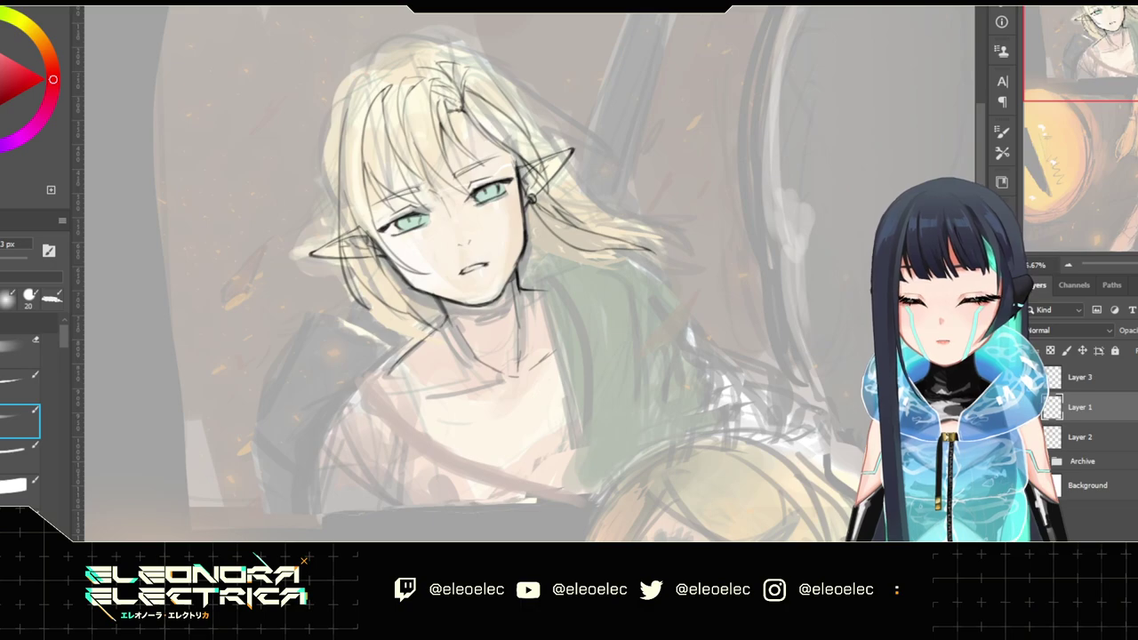
mouse_move(384, 372)
mouse_down()
mouse_move(400, 383)
mouse_move(397, 398)
mouse_up()
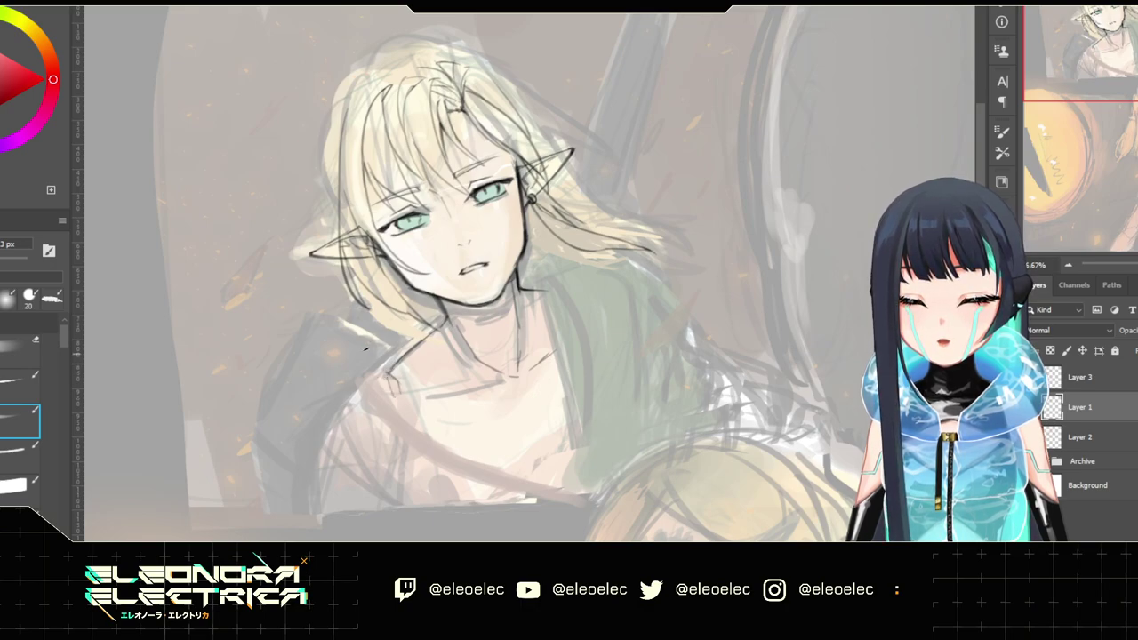
key(ctrl+z)
key(ctrl+z)
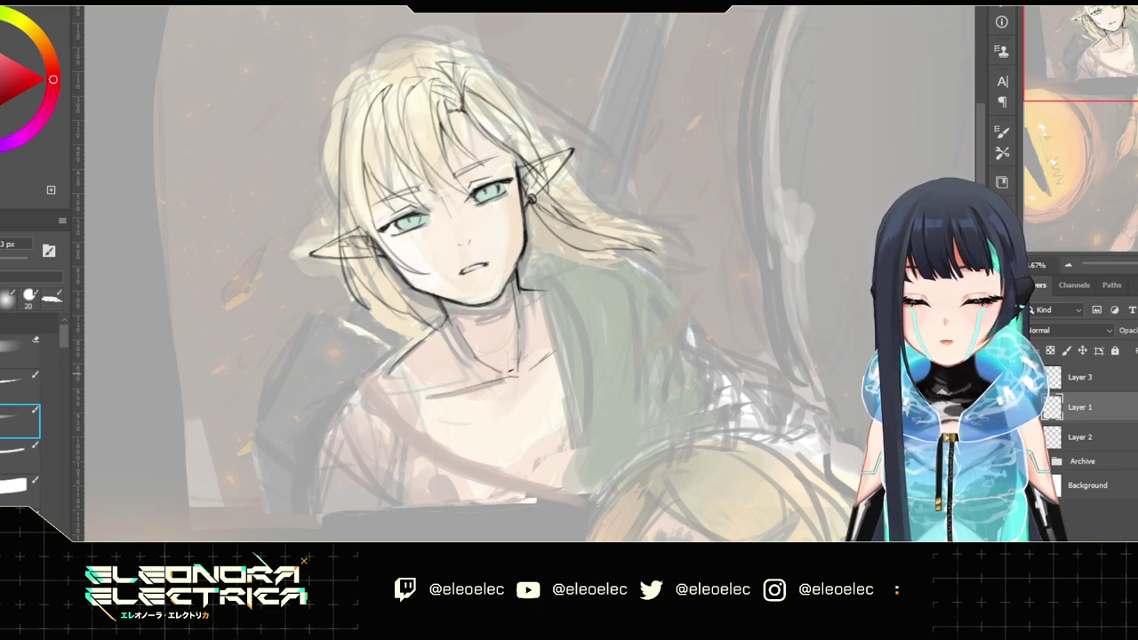
drag(429, 396, 499, 382)
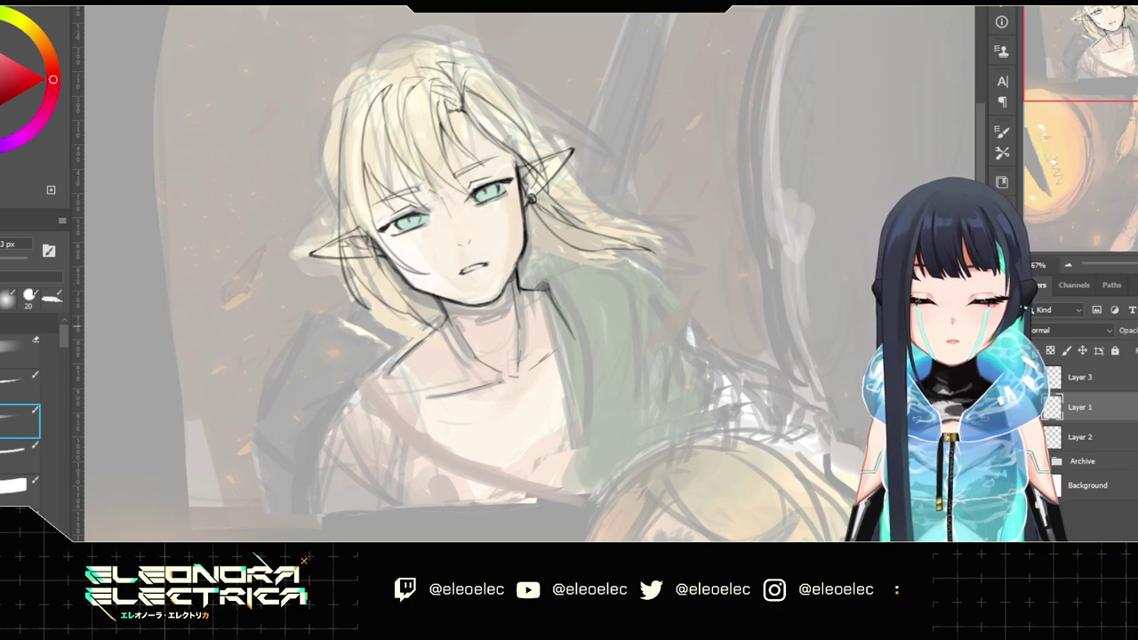
Return to Layer 3 and ink the outer hair contour from the crown down the side toward the lowered ear
click(1085, 377)
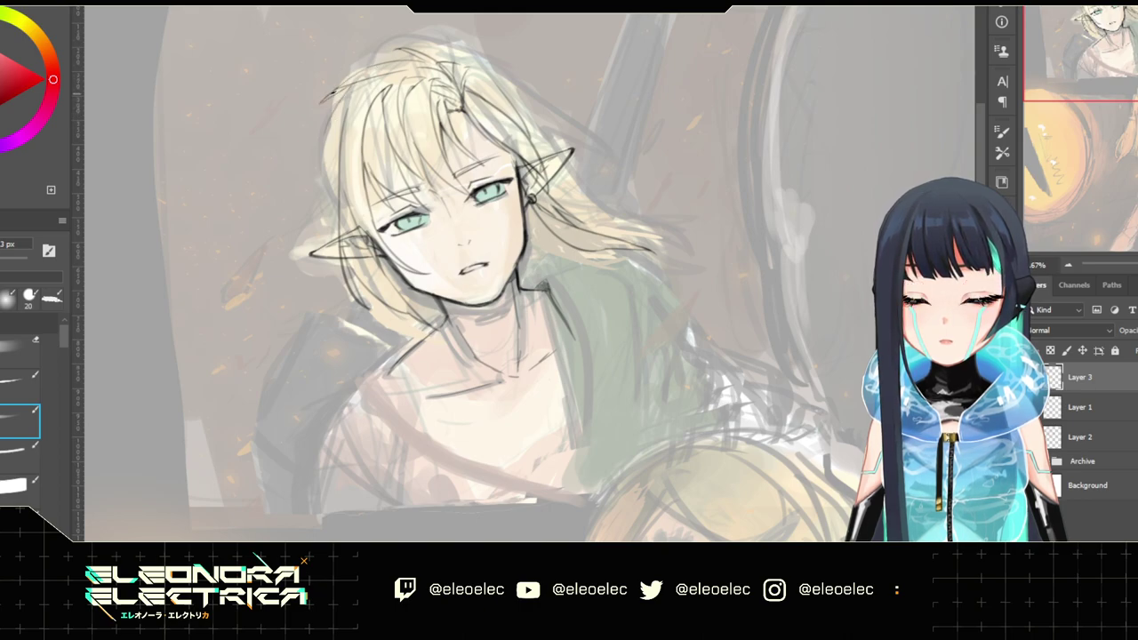
drag(329, 124, 310, 180)
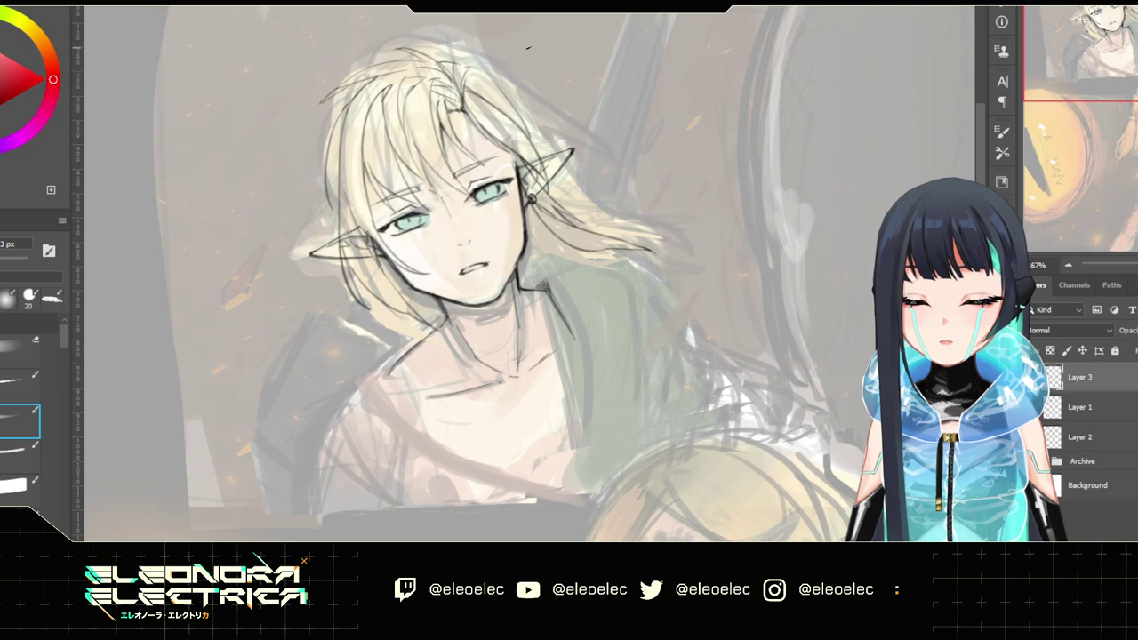
key(l)
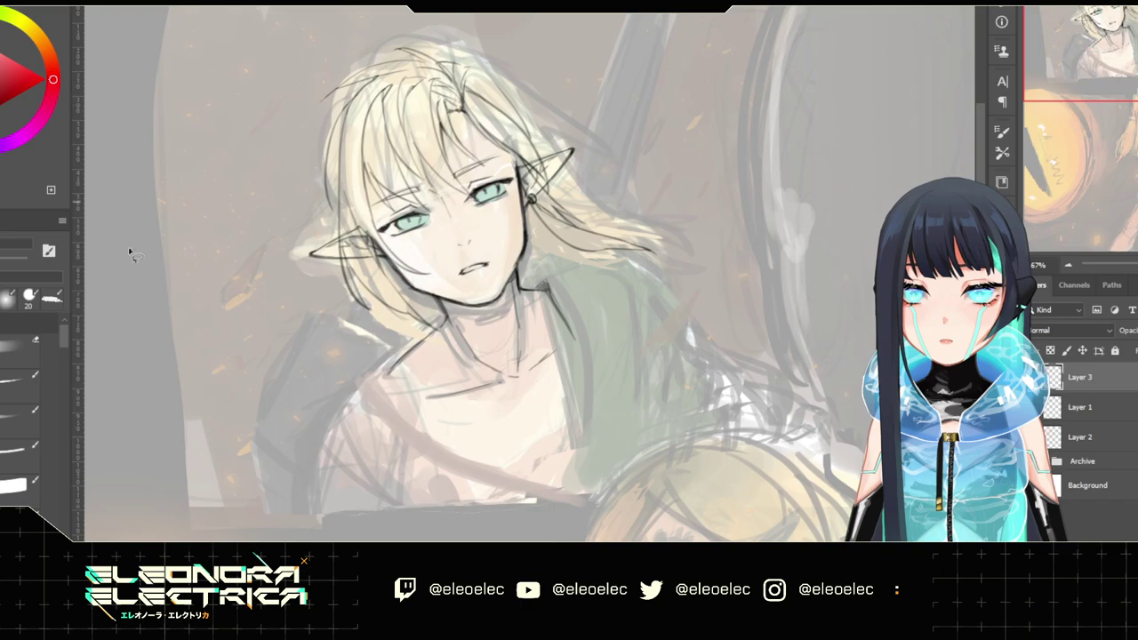
Ink a loose flyaway strand beside the crown and touch up the outer hair contour above the lowered ear, trying two brushes
click(19, 386)
drag(327, 95, 309, 113)
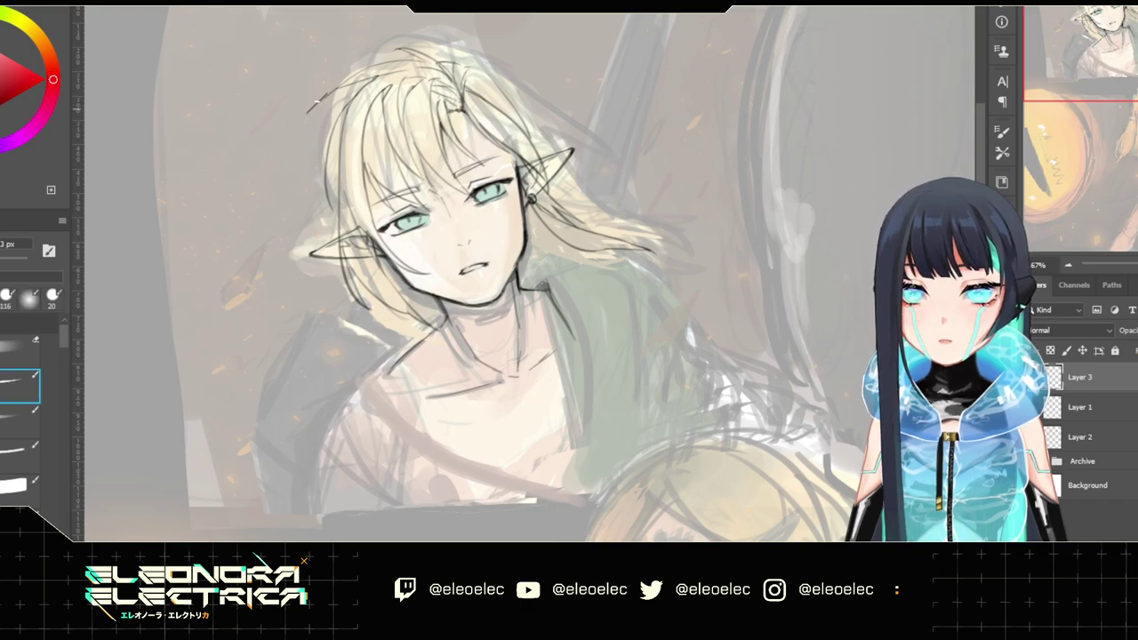
key(ctrl+z)
click(20, 421)
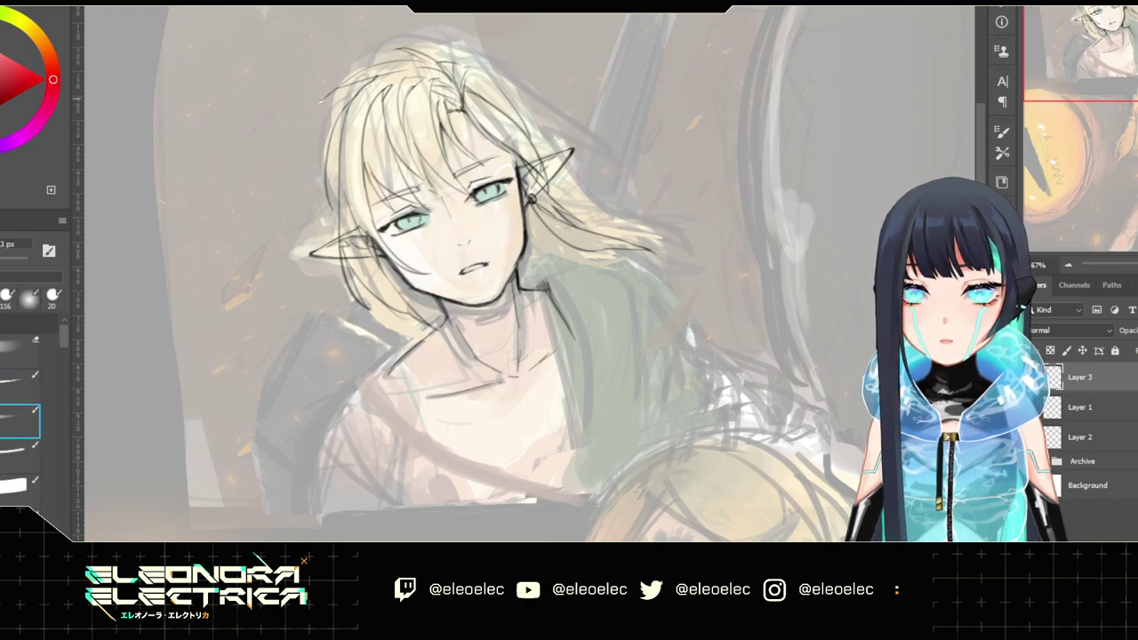
drag(316, 107, 347, 86)
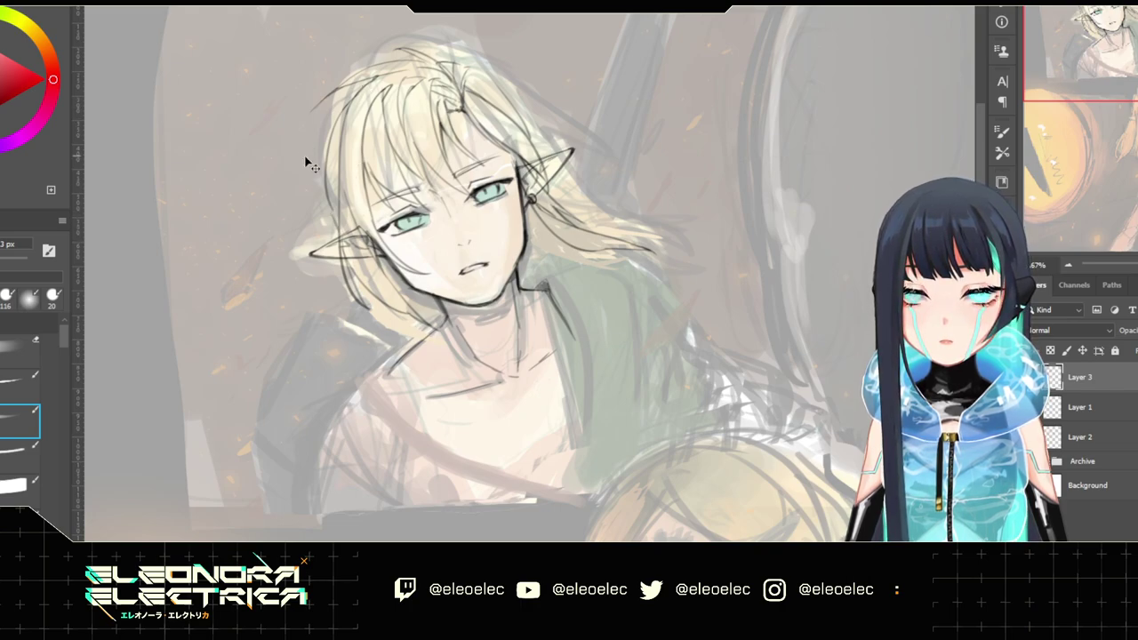
drag(334, 210, 342, 228)
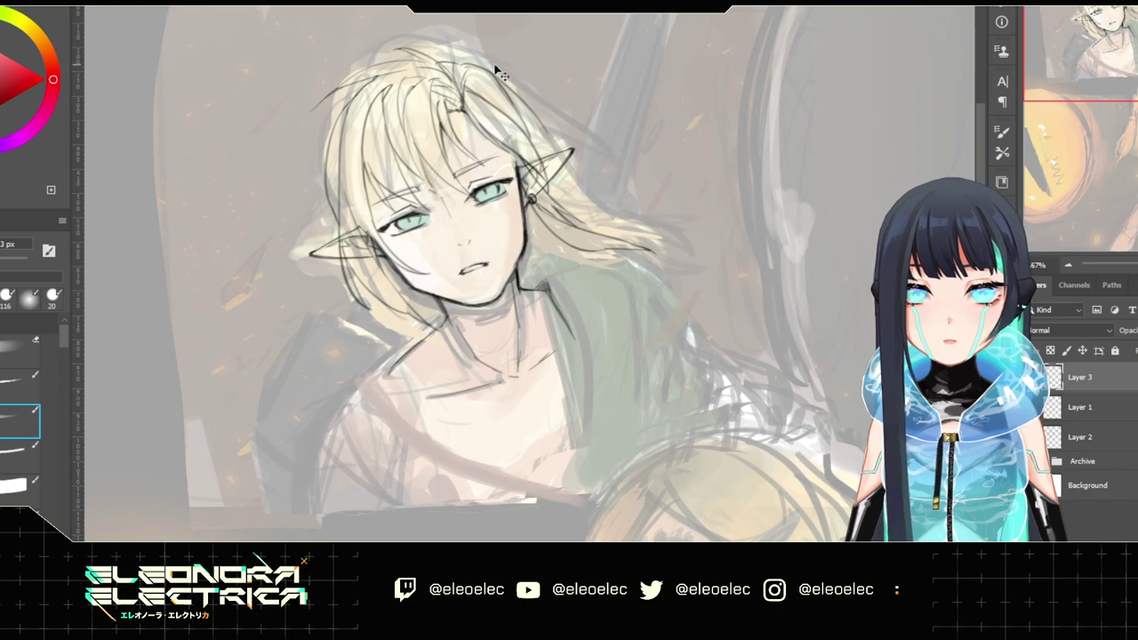
Ink the outer hair contour from the parting down toward the raised ear with a loose strand sweeping outward, undoing rejected strokes
key(l)
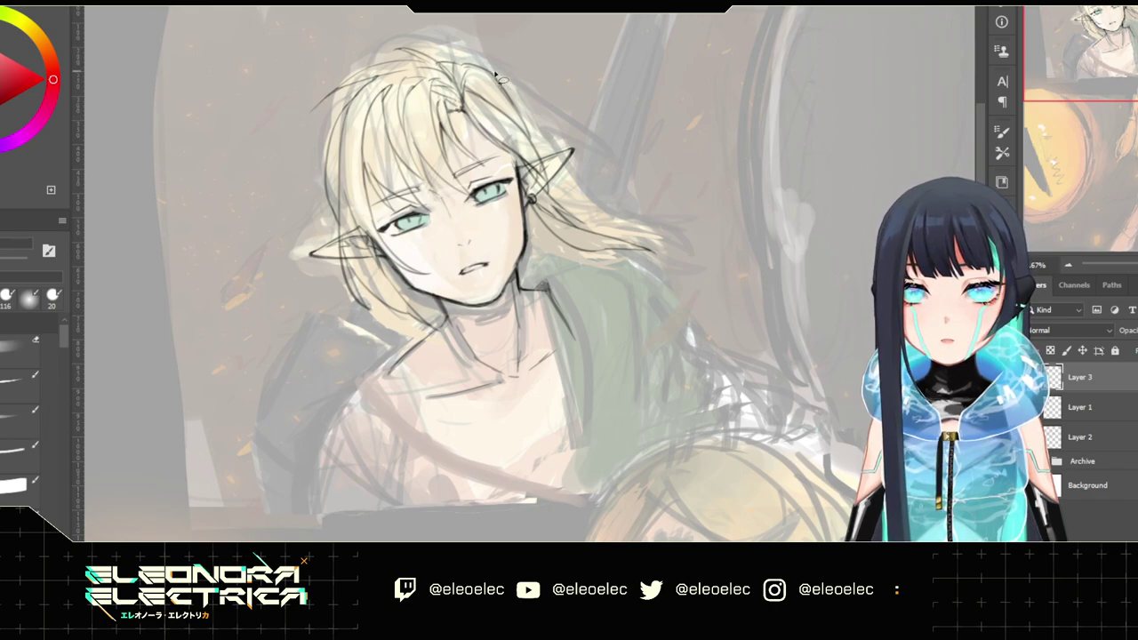
drag(485, 72, 541, 137)
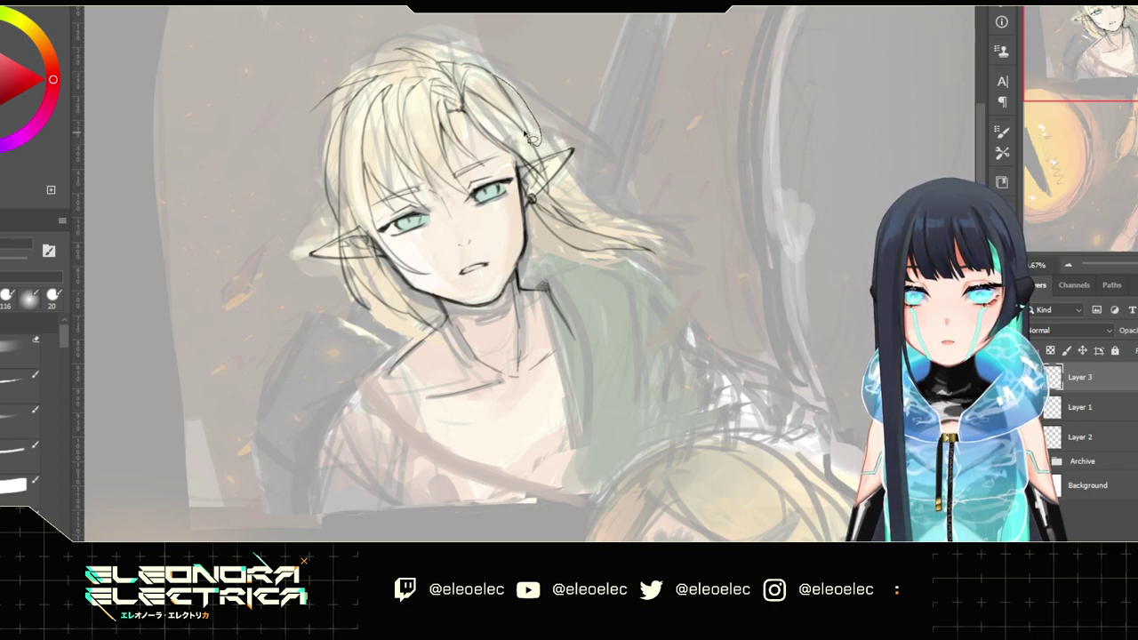
key(b)
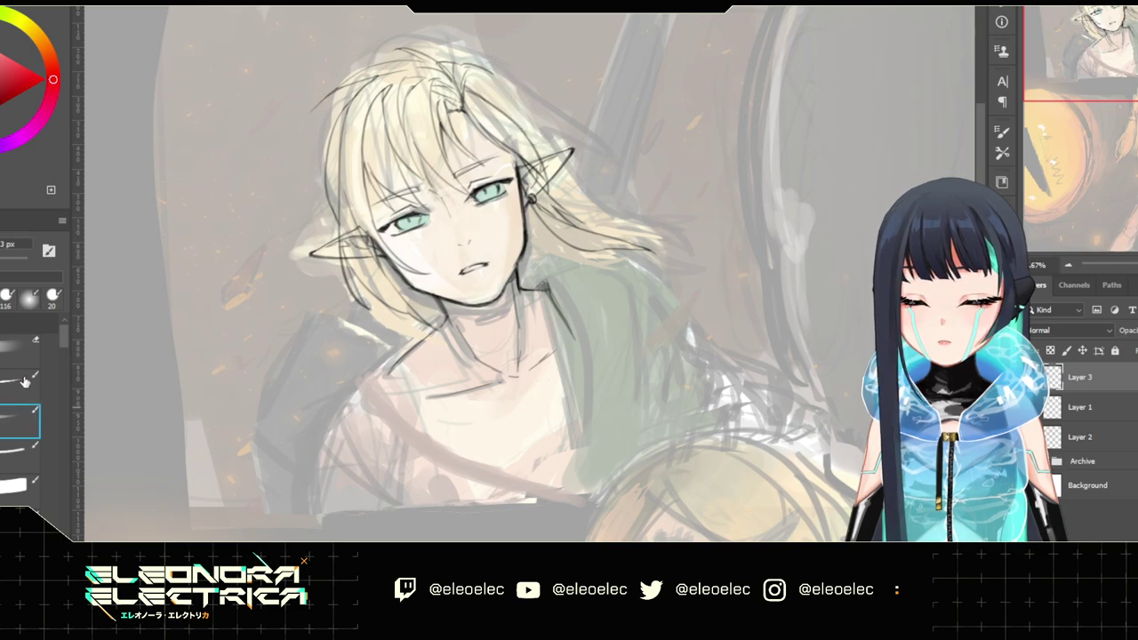
key(ctrl+z)
mouse_move(463, 78)
mouse_down()
mouse_move(520, 90)
mouse_move(603, 143)
mouse_up()
key(ctrl+z)
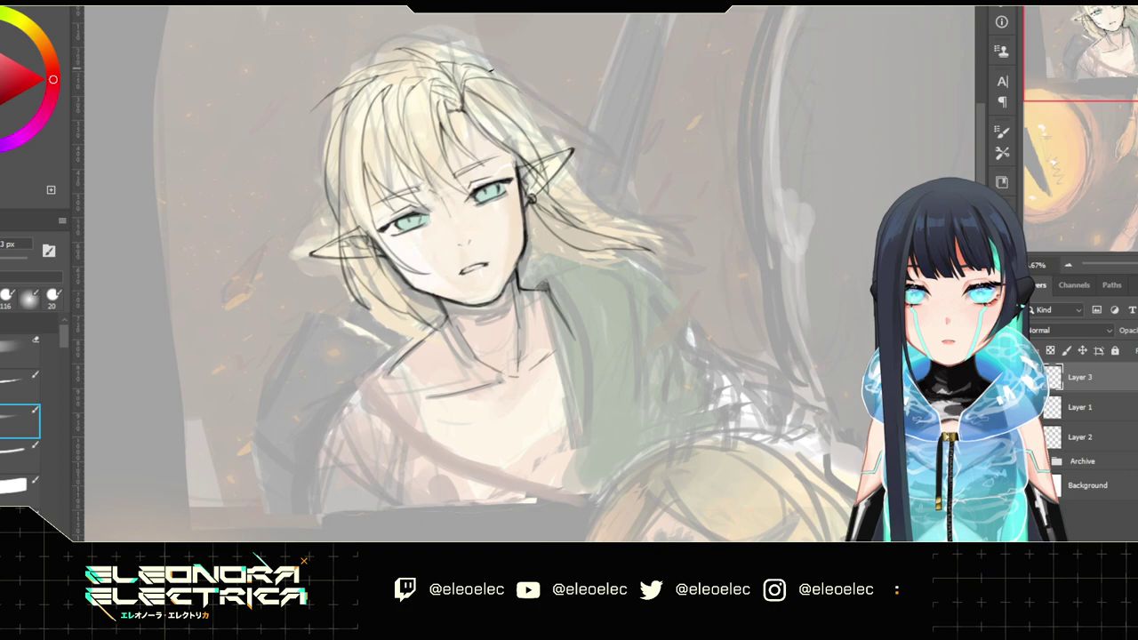
mouse_move(466, 80)
mouse_down()
mouse_move(528, 92)
mouse_move(585, 135)
mouse_up()
drag(531, 109, 569, 144)
key(ctrl+z)
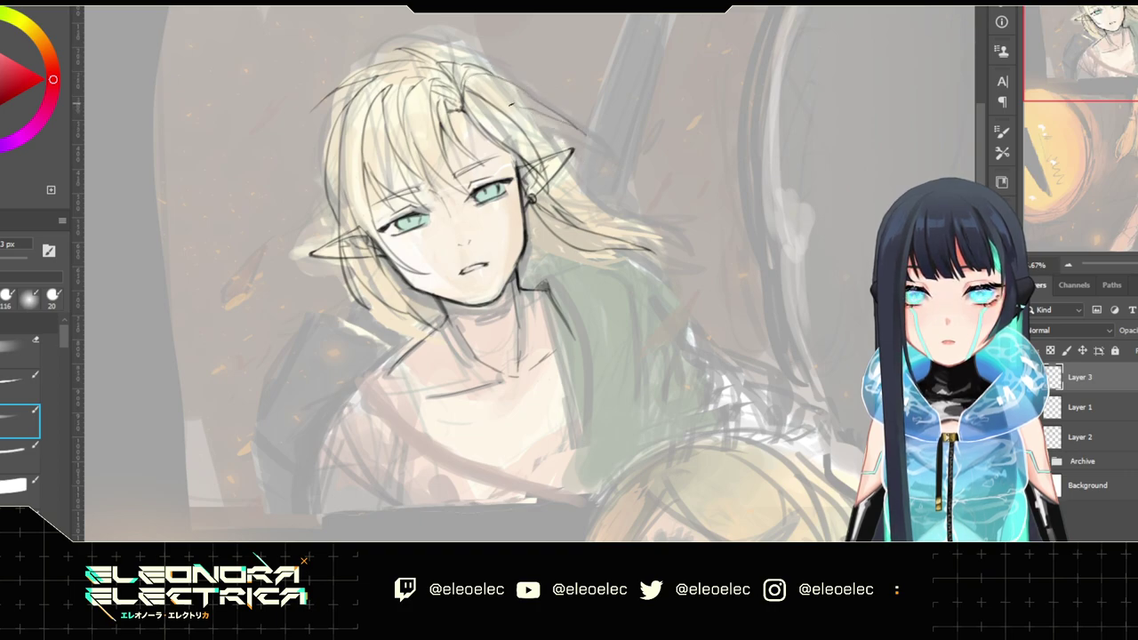
Ink thin strands from the top of the head out past the tip of the raised ear, undoing surplus strokes
click(1070, 267)
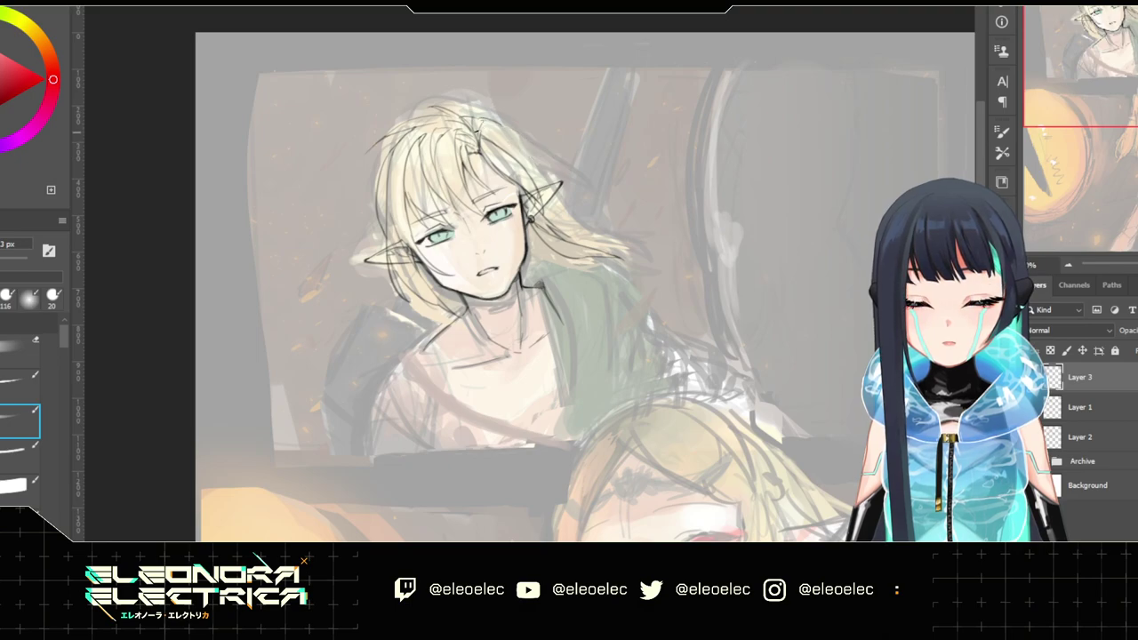
drag(479, 129, 511, 136)
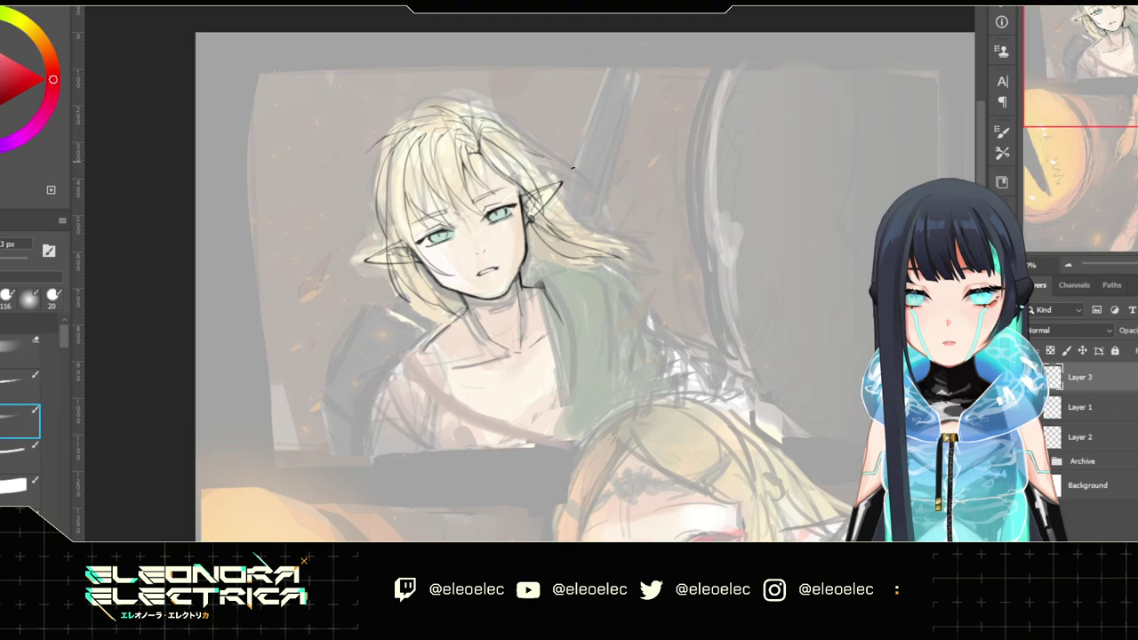
drag(523, 150, 566, 184)
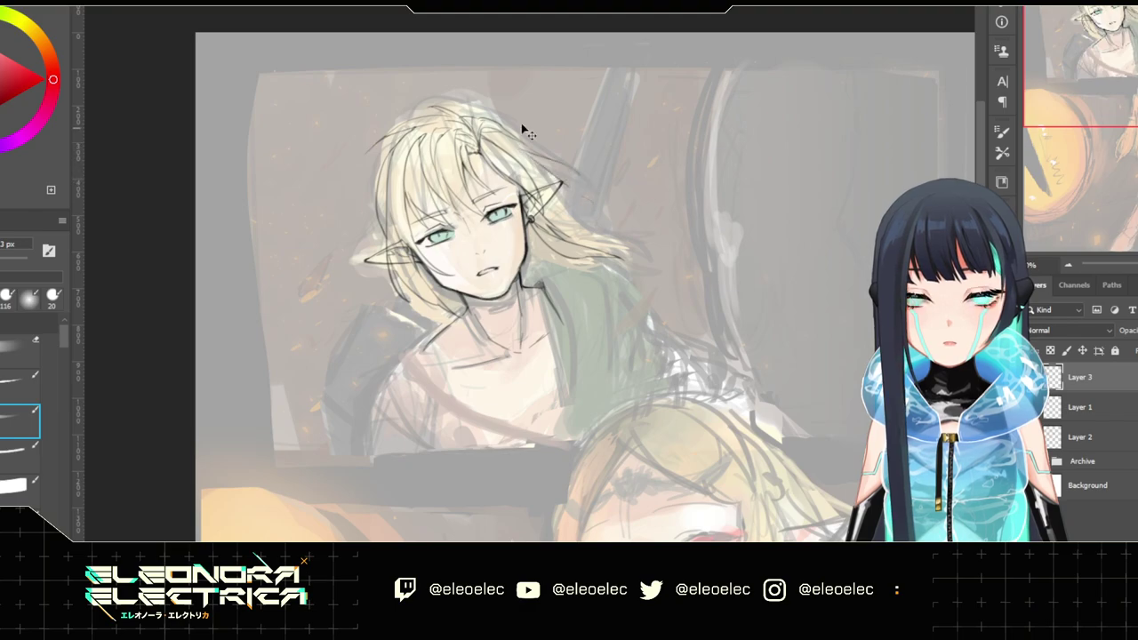
key(ctrl+z)
mouse_move(525, 150)
mouse_down()
mouse_move(598, 195)
mouse_move(616, 231)
mouse_up()
key(ctrl+z)
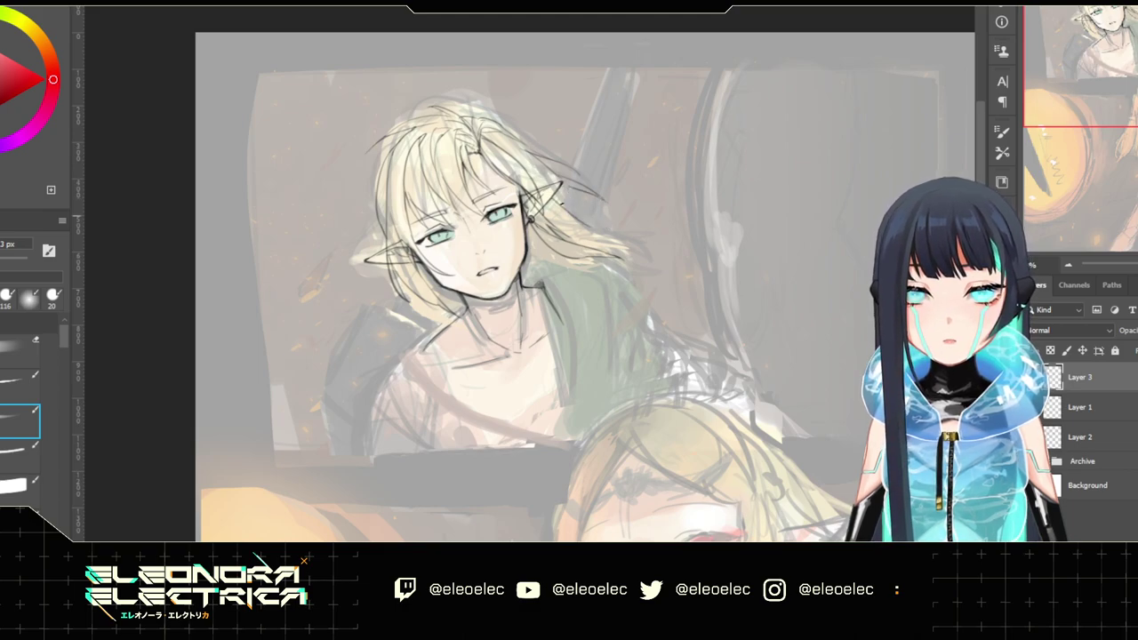
key(ctrl+z)
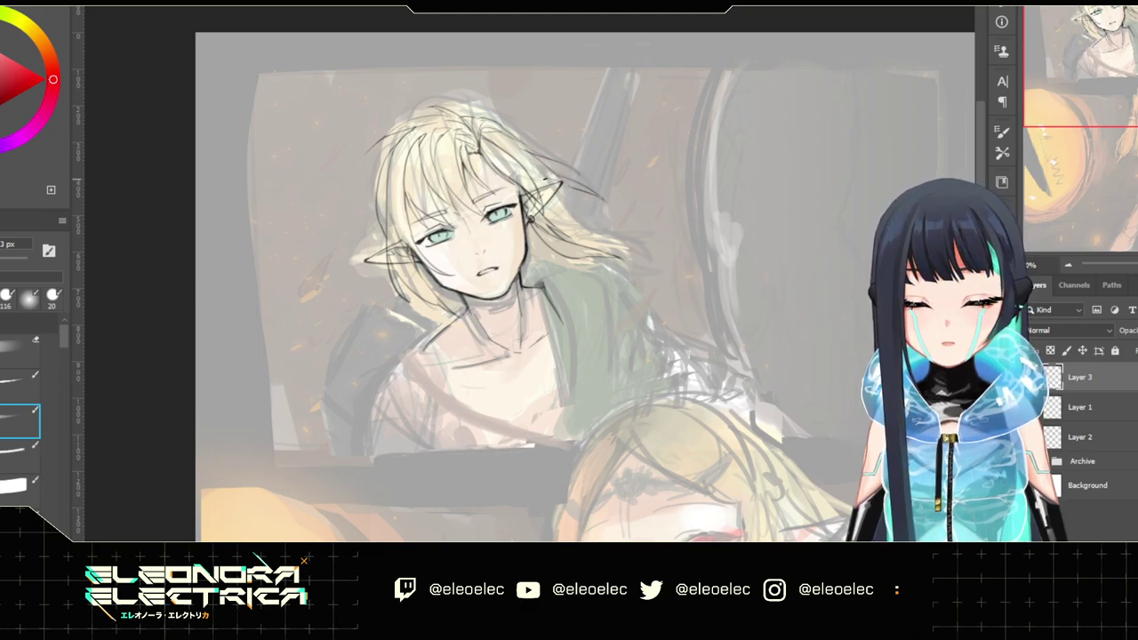
key(ctrl+z)
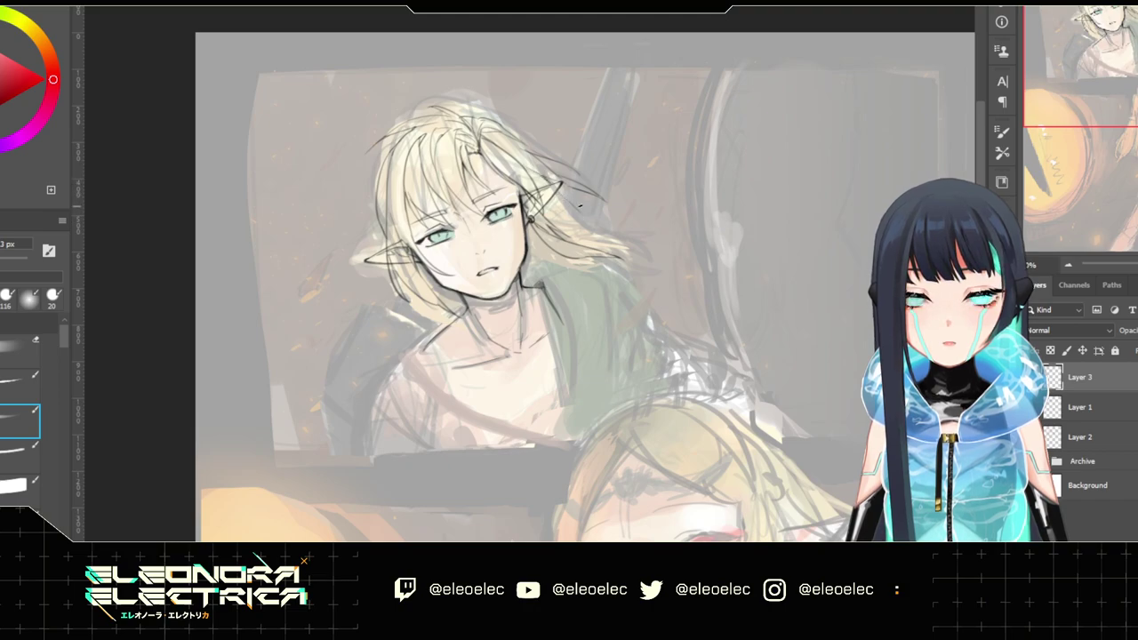
Ink the long wind-blown strands behind the raised ear and extend the lowered ear's side lock down across the collarbones
key(ctrl+z)
drag(555, 190, 591, 229)
key(ctrl+z)
key(ctrl+z)
mouse_move(556, 193)
mouse_down()
mouse_move(652, 264)
mouse_move(653, 249)
mouse_move(672, 250)
mouse_up()
key(ctrl+z)
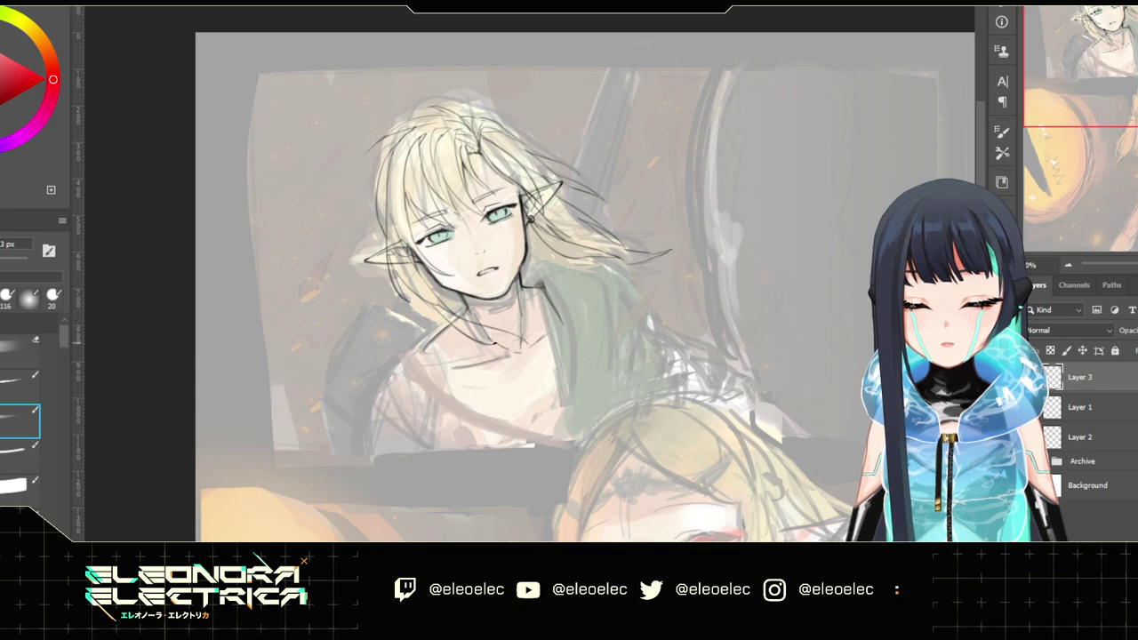
drag(485, 340, 538, 354)
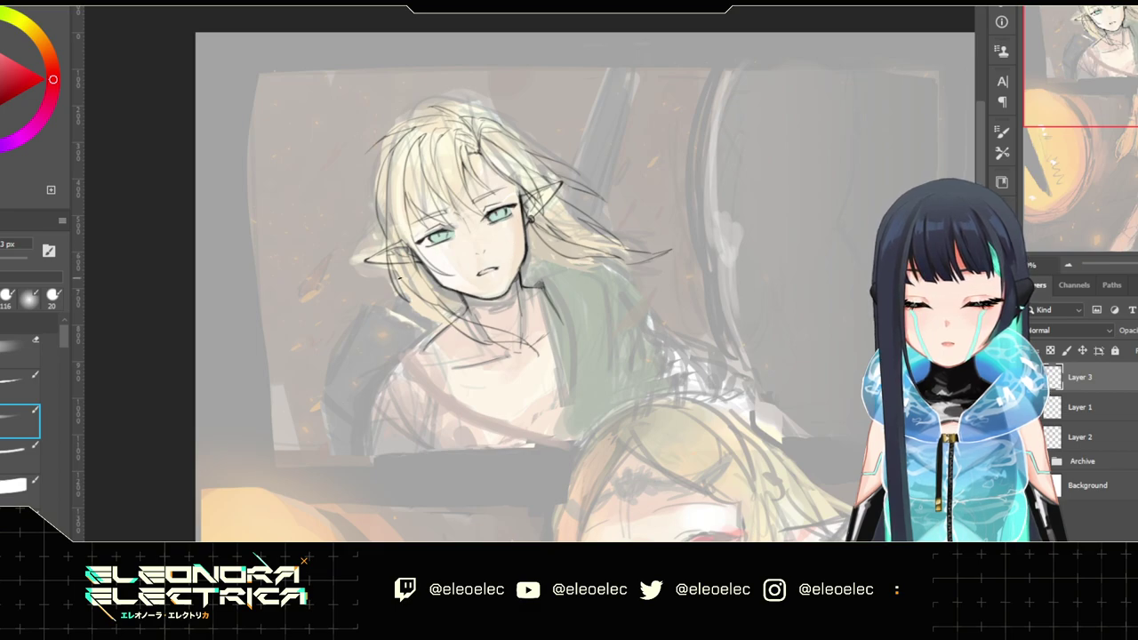
drag(480, 340, 539, 355)
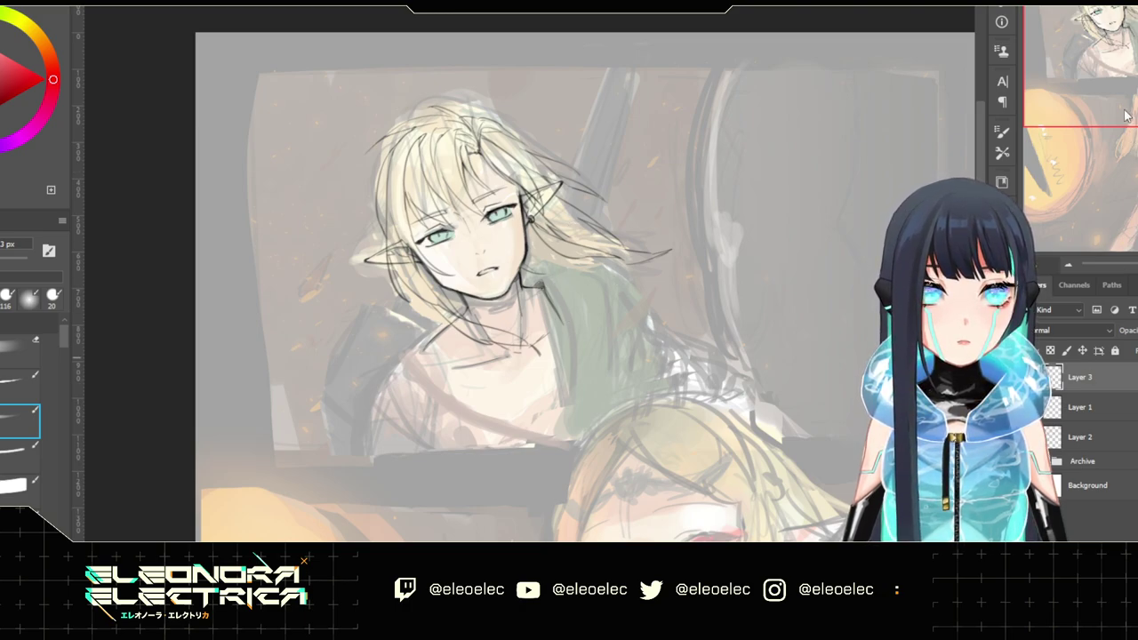
Darken the linework by duplicating Layer 3 and merging the copy back into it, and strengthen the longest blown strand's tip
key(ctrl+j)
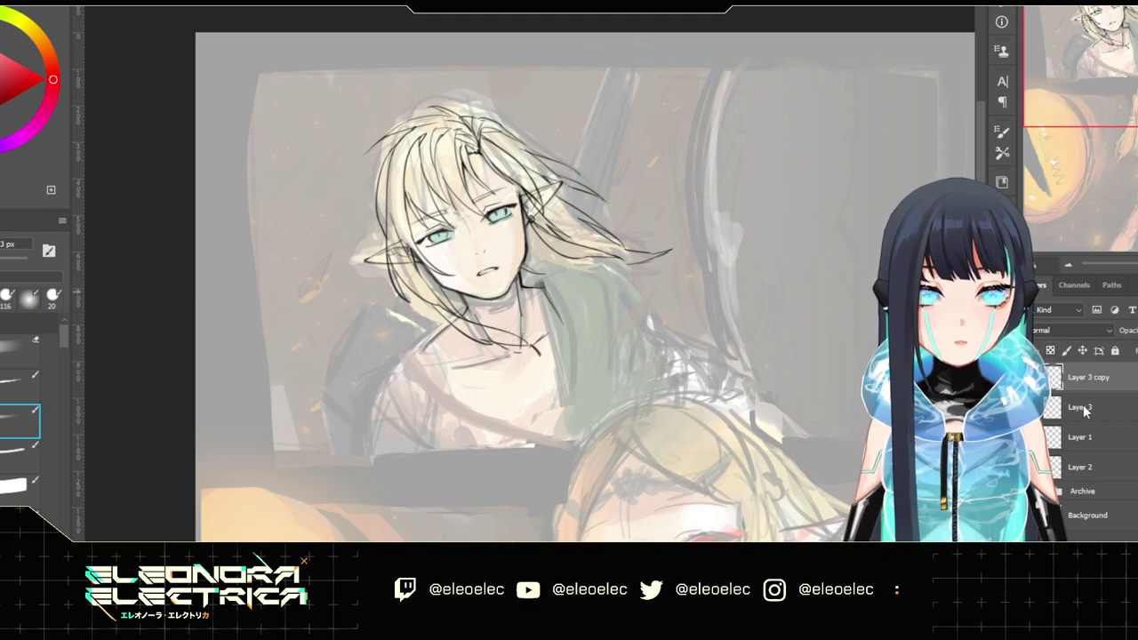
key(ctrl+z)
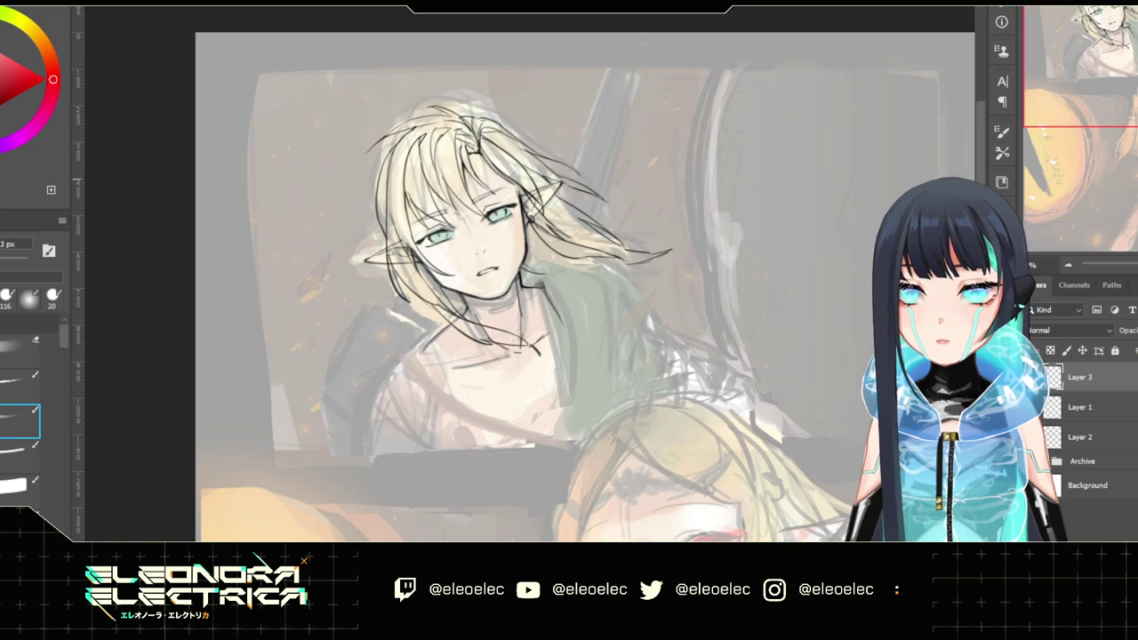
key(l)
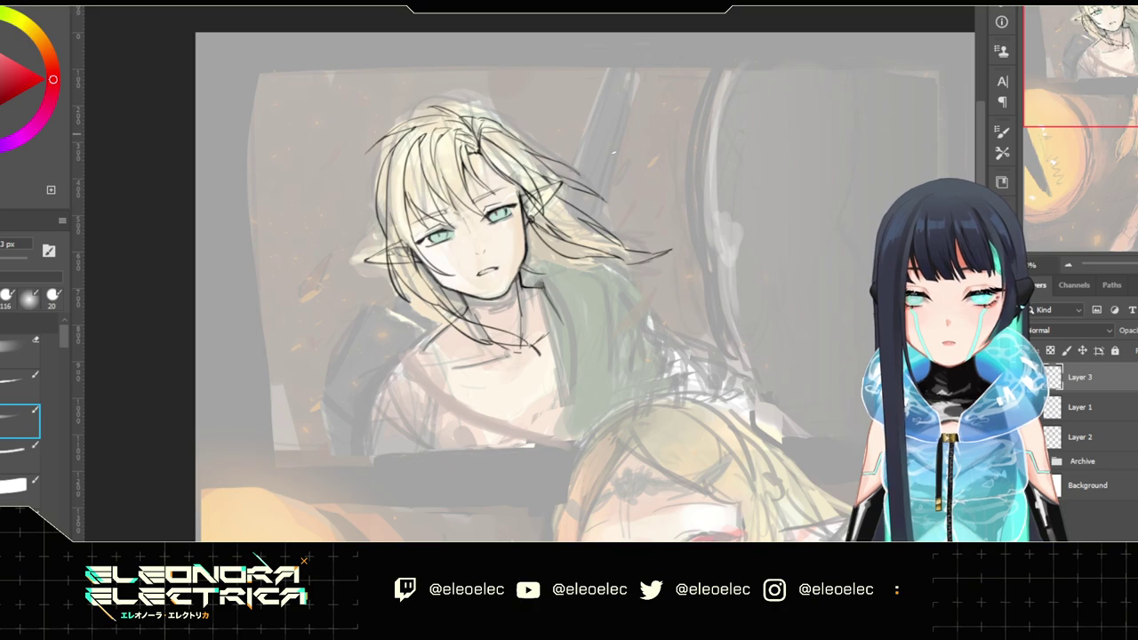
mouse_move(669, 250)
mouse_down()
mouse_move(639, 264)
mouse_move(672, 249)
mouse_up()
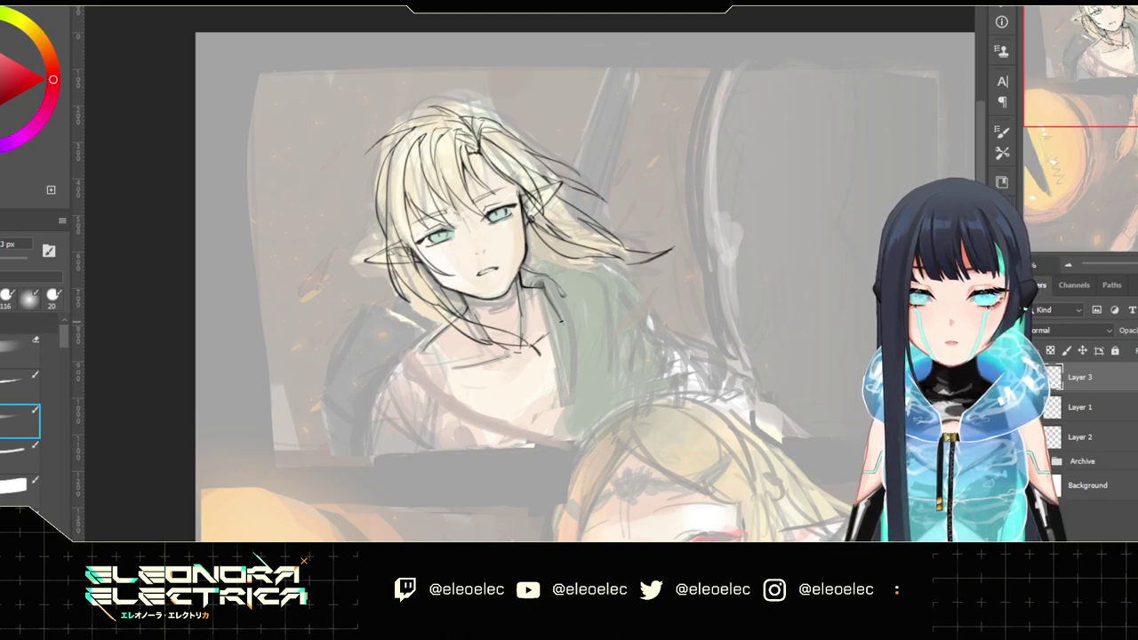
Ink the tunic's open neckline edge from the collar below the raised ear down the chest, redoing the stroke until it fits
drag(559, 317, 566, 408)
key(ctrl+z)
drag(563, 321, 570, 384)
key(ctrl+z)
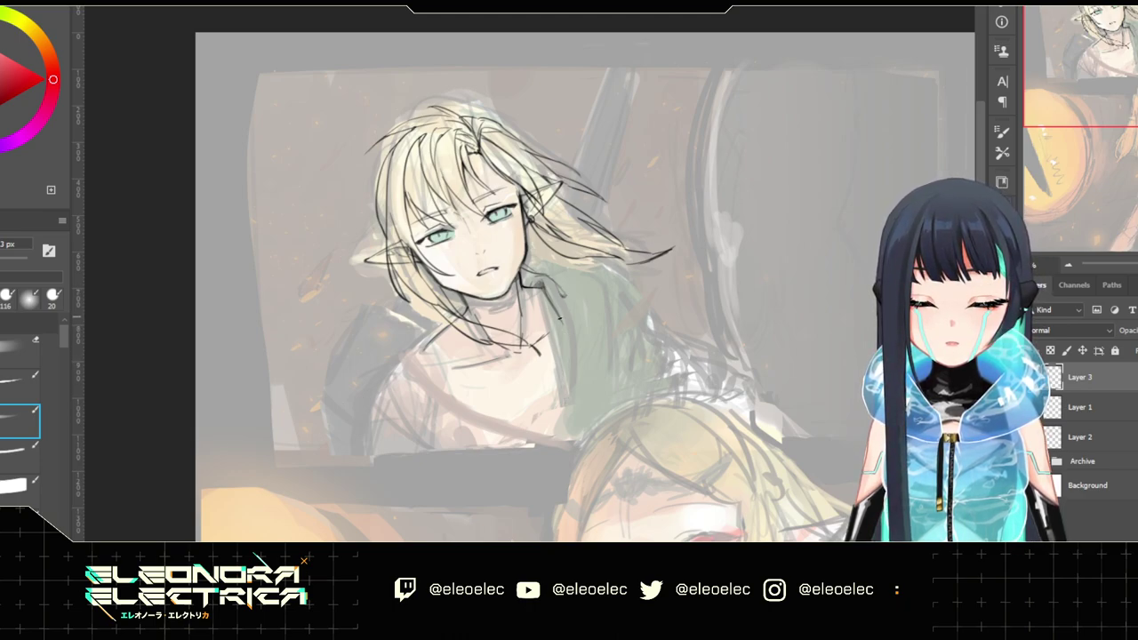
mouse_move(559, 319)
mouse_down()
mouse_move(572, 428)
mouse_move(574, 347)
mouse_move(570, 407)
mouse_up()
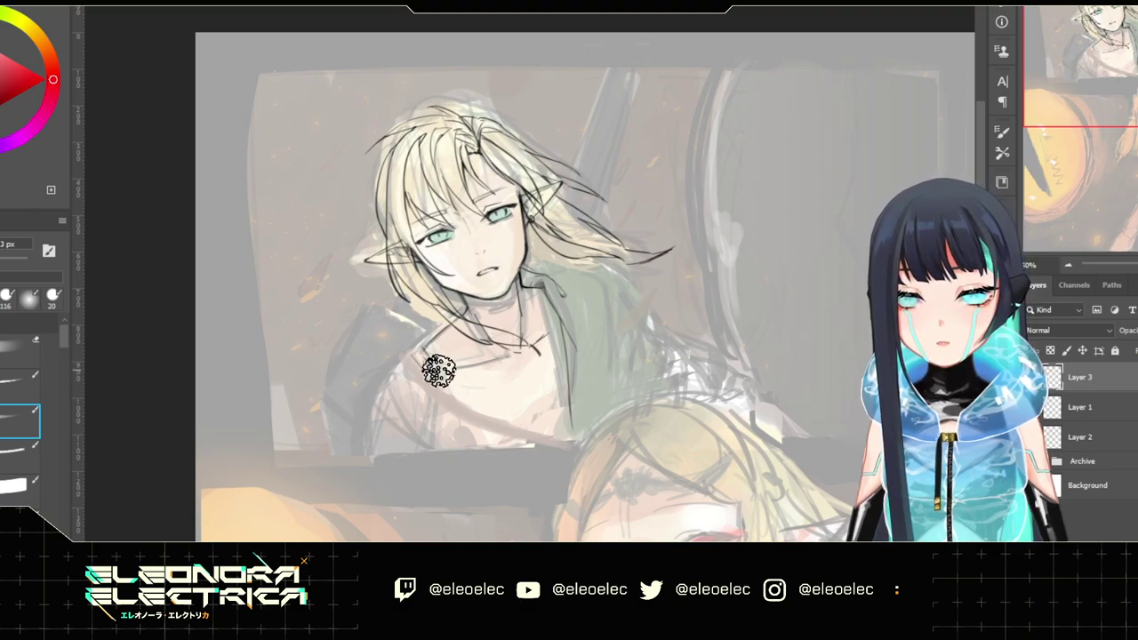
Ink the opposite neckline edge diagonally from the shoulder toward the chest and start the shoulder line beside it
key(e)
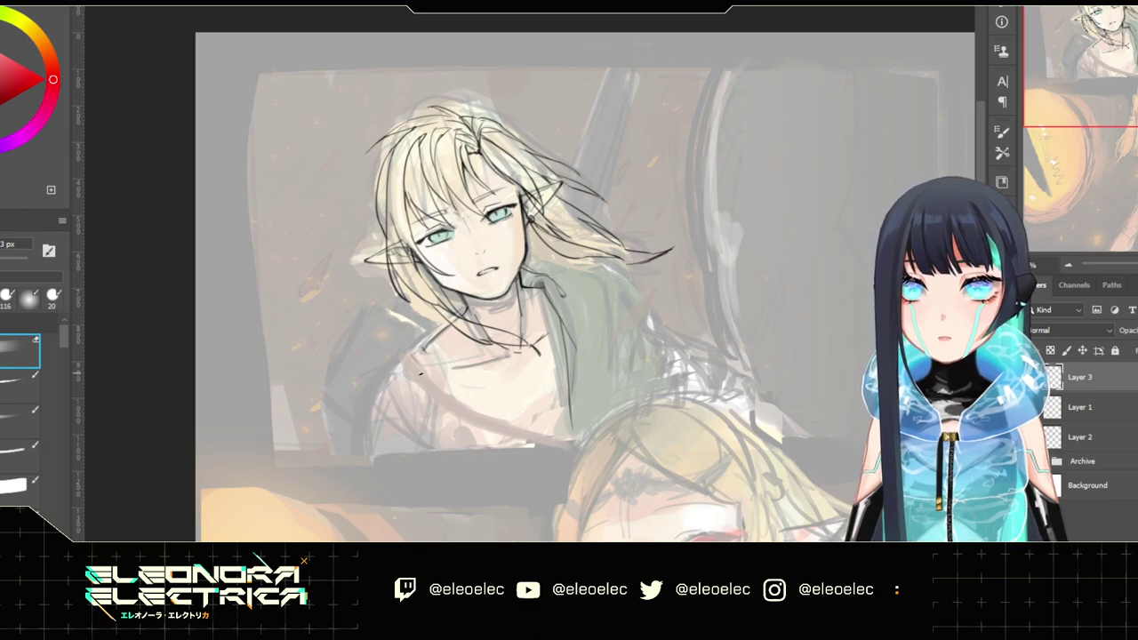
key(period)
key(period)
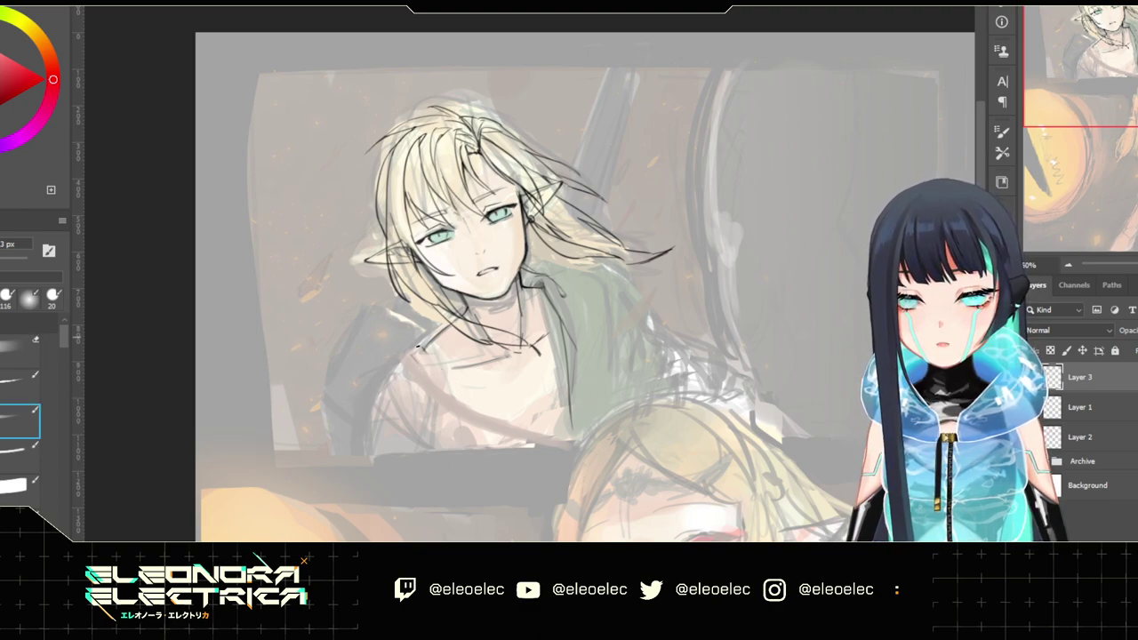
drag(421, 366, 479, 412)
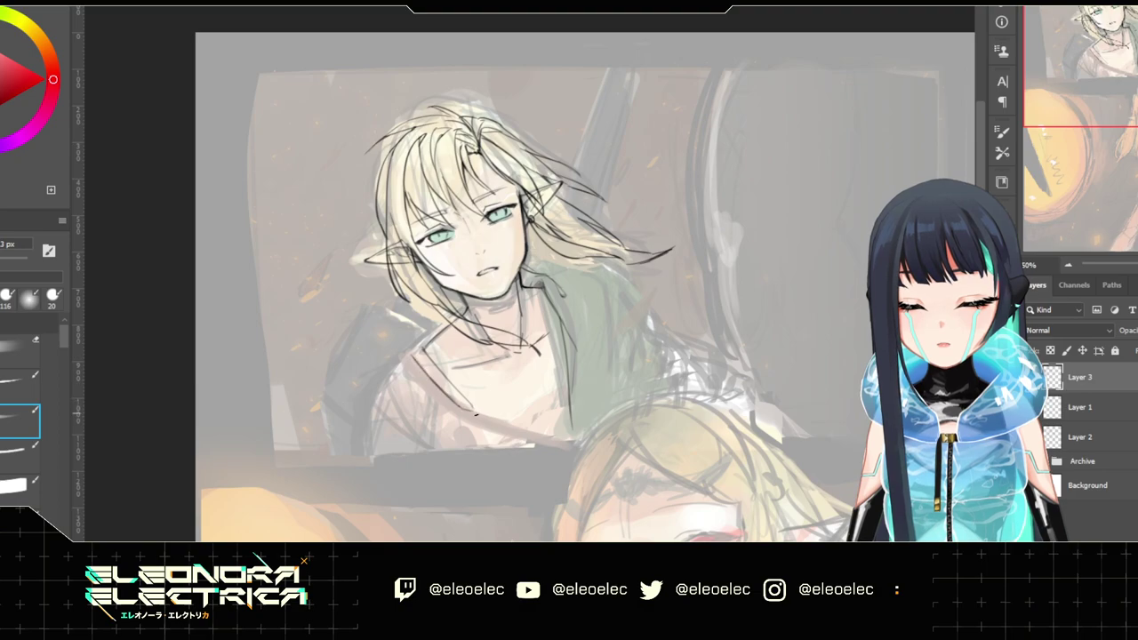
drag(410, 356, 422, 349)
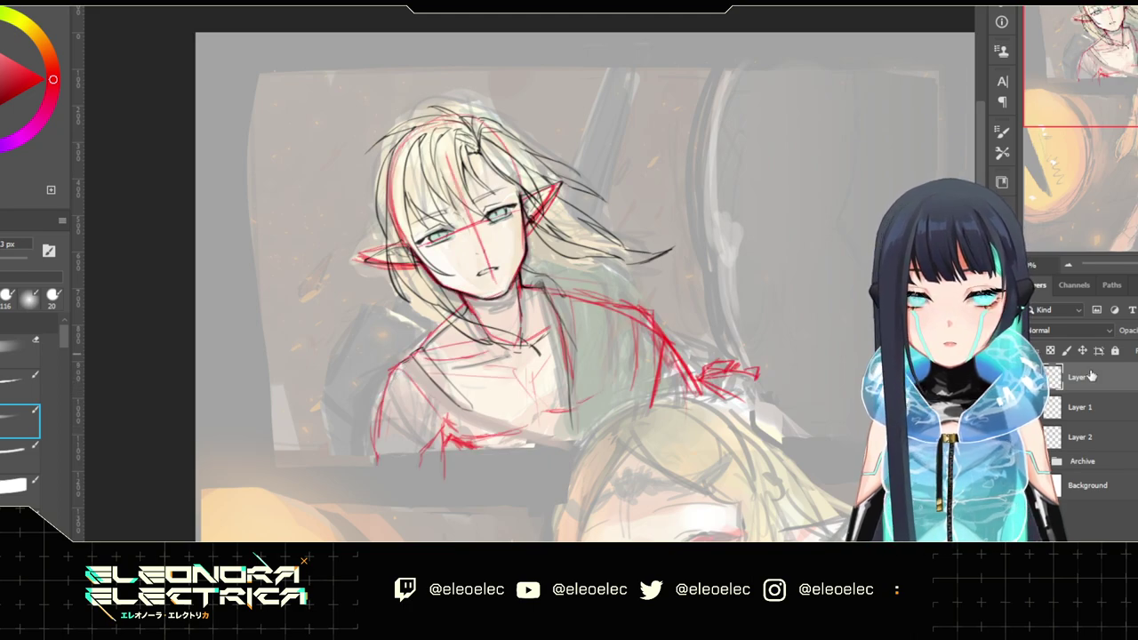
Show the red construction sketch on Layer 2, lower its opacity to 50%, and return to Layer 3
click(1126, 442)
key(5)
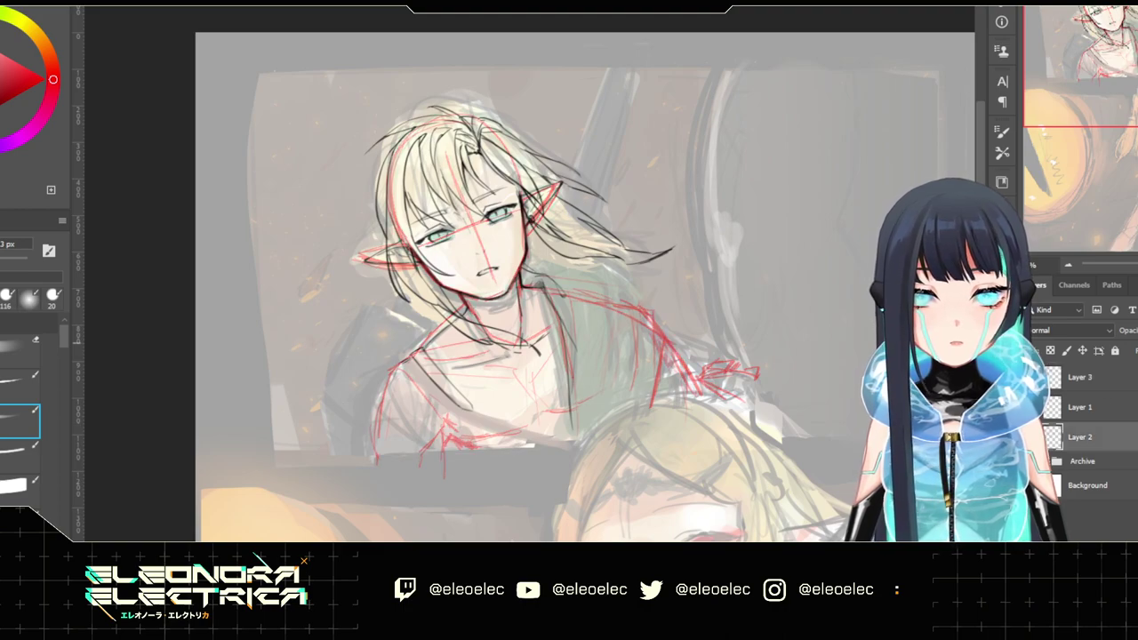
click(1118, 388)
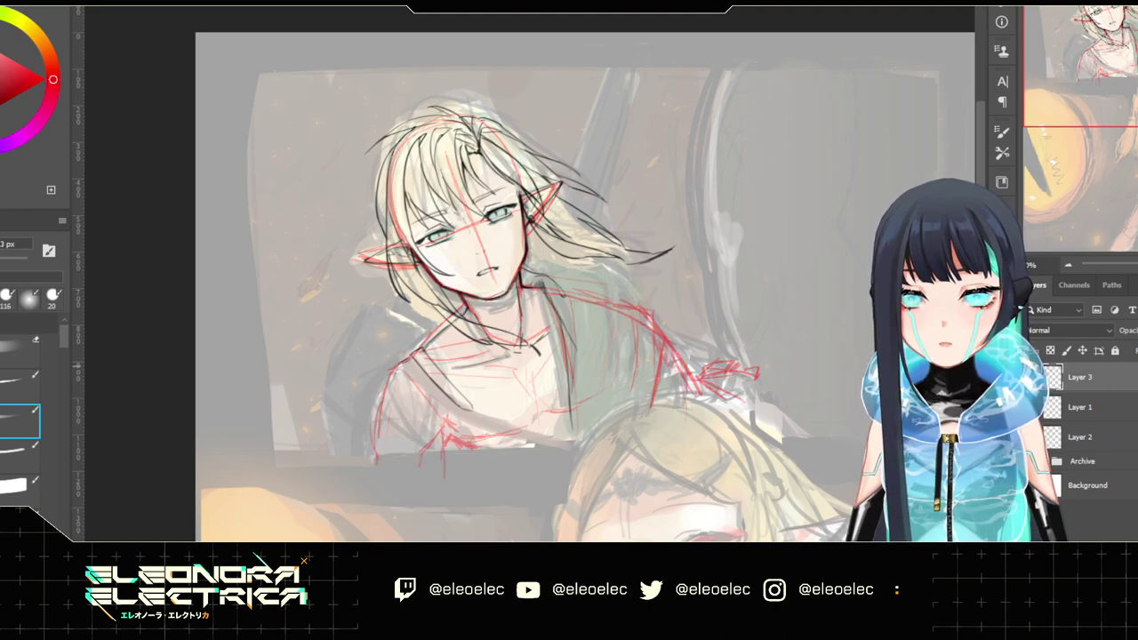
Ink the outer shoulder and upper arm contour on the lowered-ear side along the red sketch, redoing the stroke once
drag(396, 367, 376, 458)
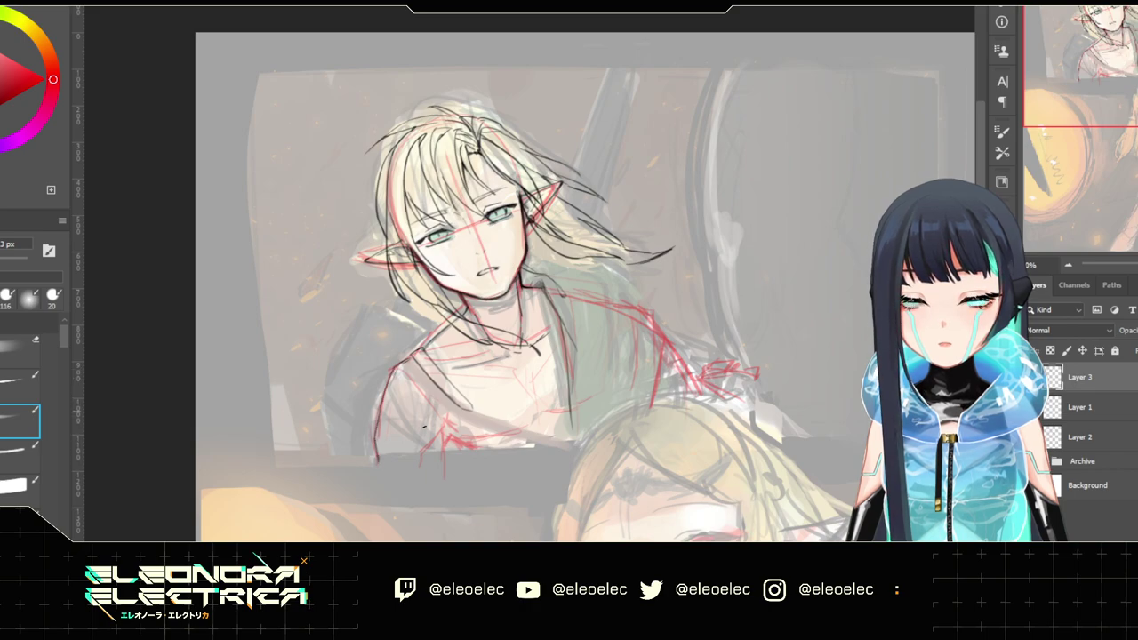
key(ctrl+z)
key(ctrl+z)
drag(383, 405, 376, 457)
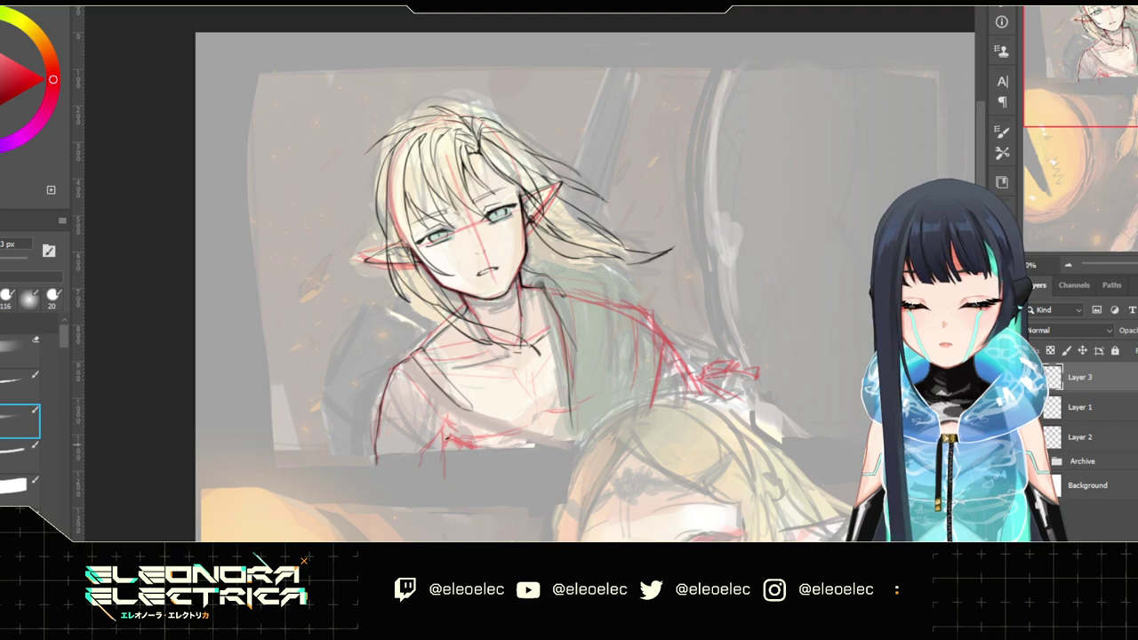
Ink the short crease lines at the armpit over the red sketch, and lasso the area and clear the selection
drag(441, 444, 442, 457)
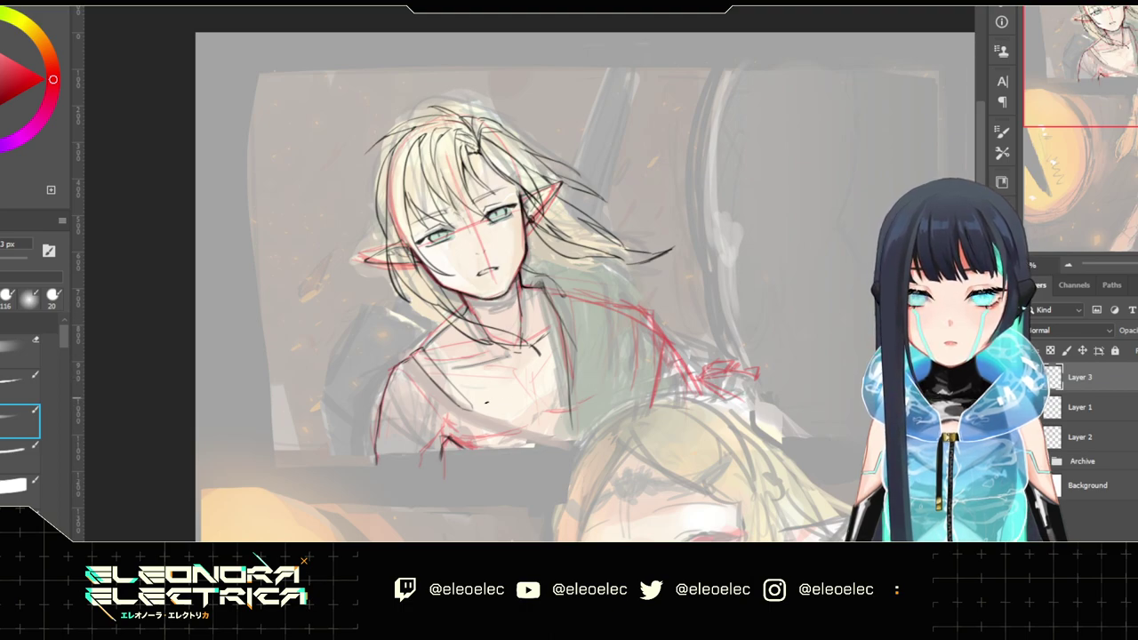
mouse_move(444, 437)
mouse_down()
mouse_move(464, 452)
mouse_move(464, 432)
mouse_up()
key(l)
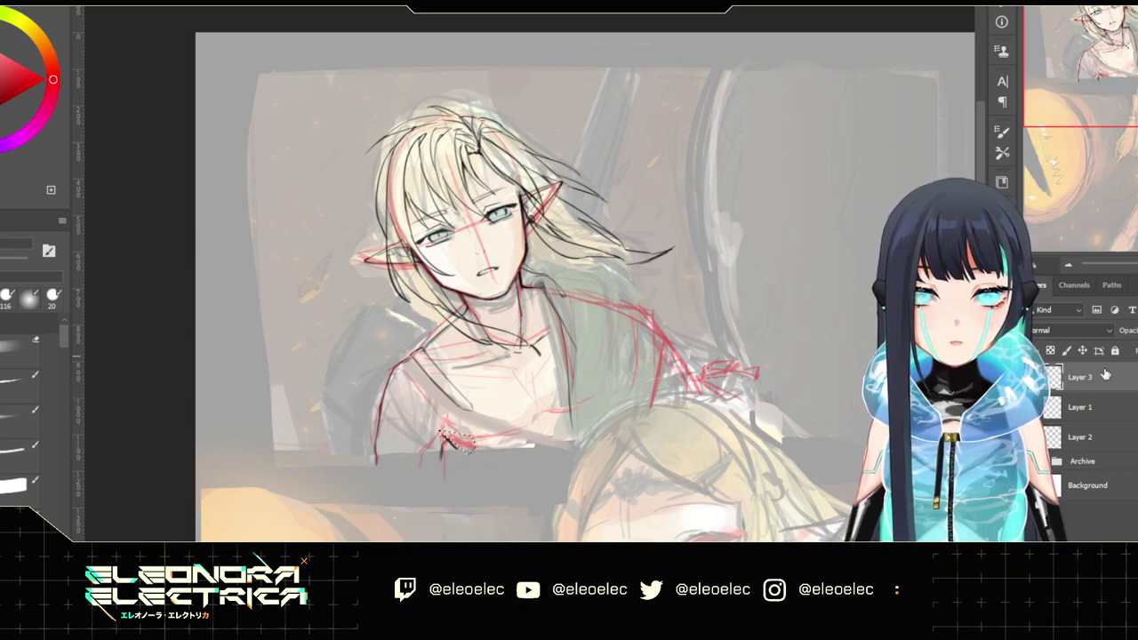
click(569, 409)
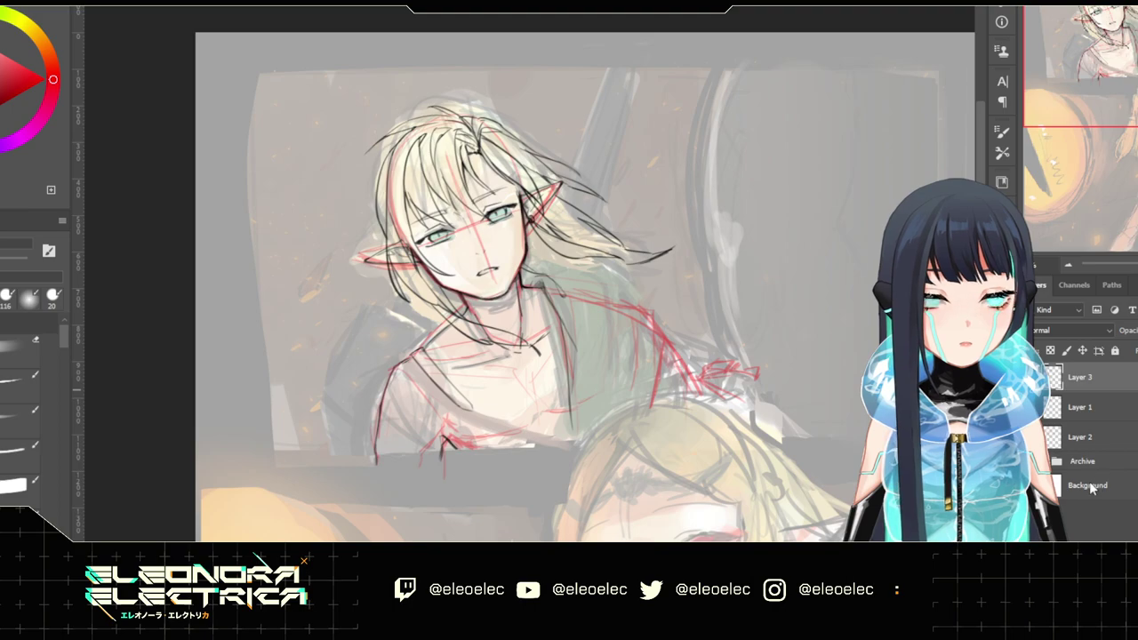
Merge Layer 3 into Layer 1, and ink the neckline's lower tip and the raised-ear side's shoulder line with the 3 px brush
key(ctrl+e)
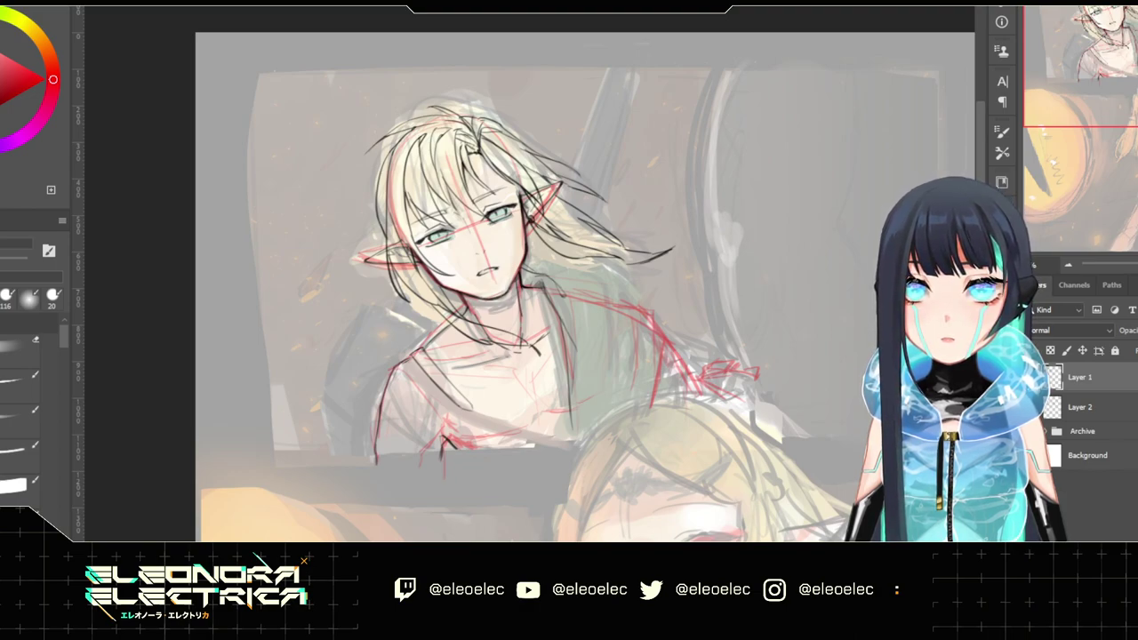
click(32, 421)
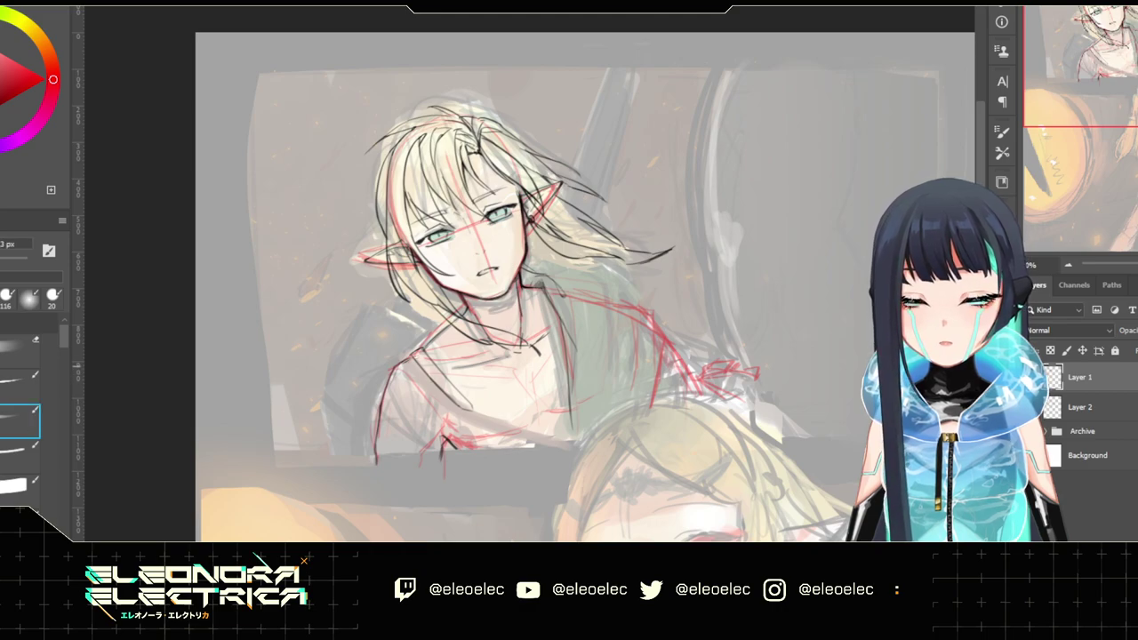
drag(471, 410, 488, 419)
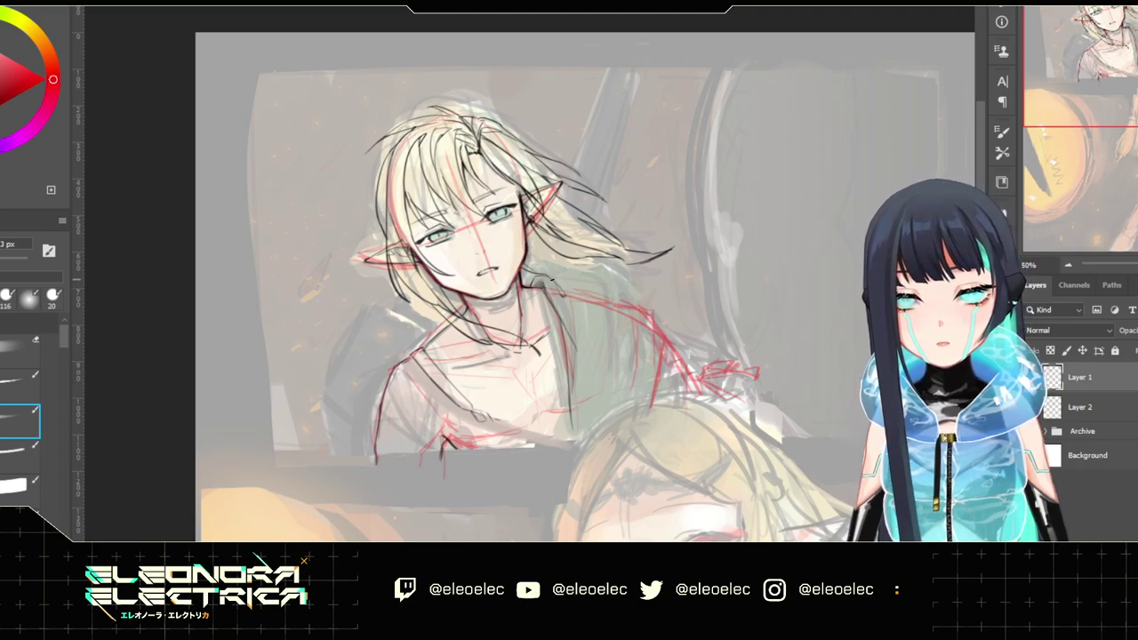
drag(554, 281, 626, 306)
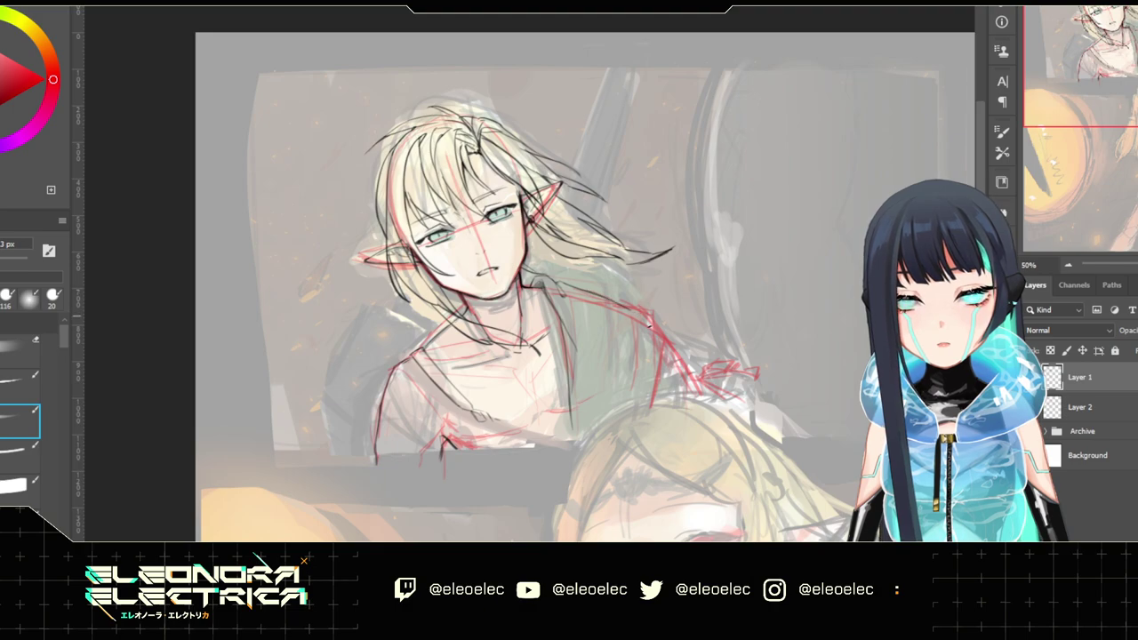
Ink the vertical tunic edge down the chest and the gathered sleeve folds at the end of the raised-ear side's arm
drag(570, 385, 571, 439)
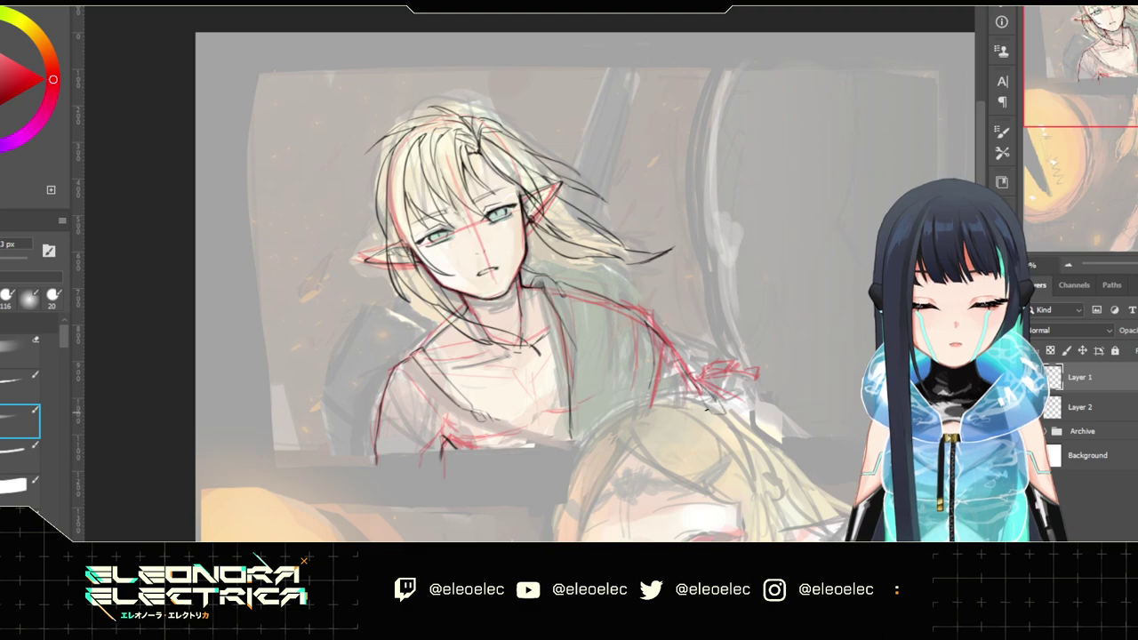
mouse_move(690, 380)
mouse_down()
mouse_move(740, 353)
mouse_move(739, 371)
mouse_move(756, 365)
mouse_move(755, 375)
mouse_up()
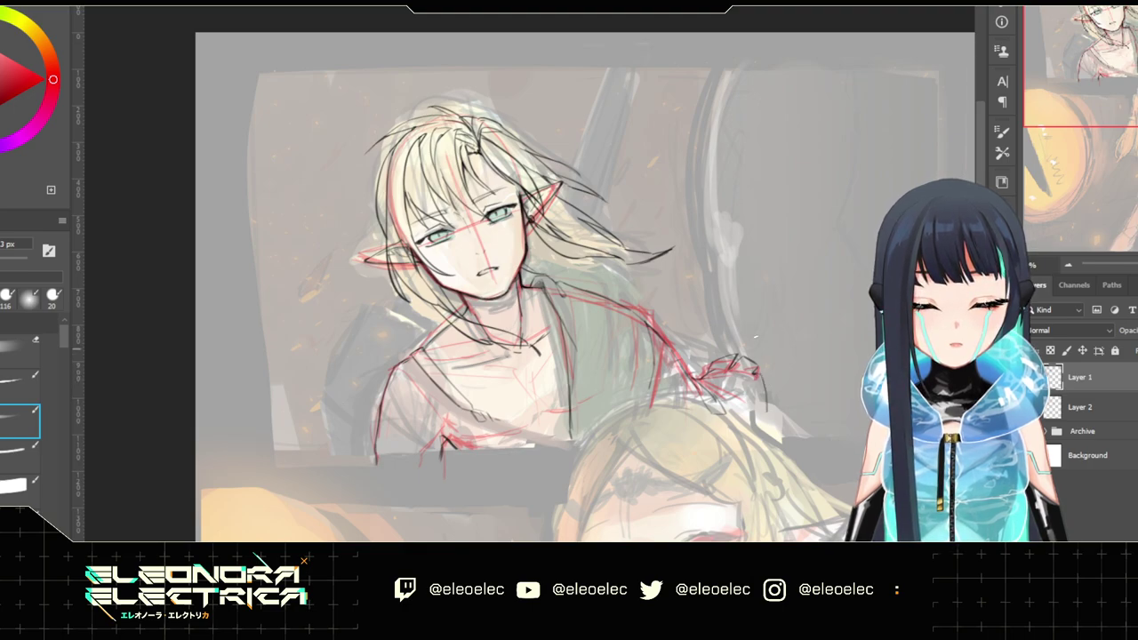
mouse_move(701, 378)
mouse_down()
mouse_move(712, 361)
mouse_move(770, 391)
mouse_up()
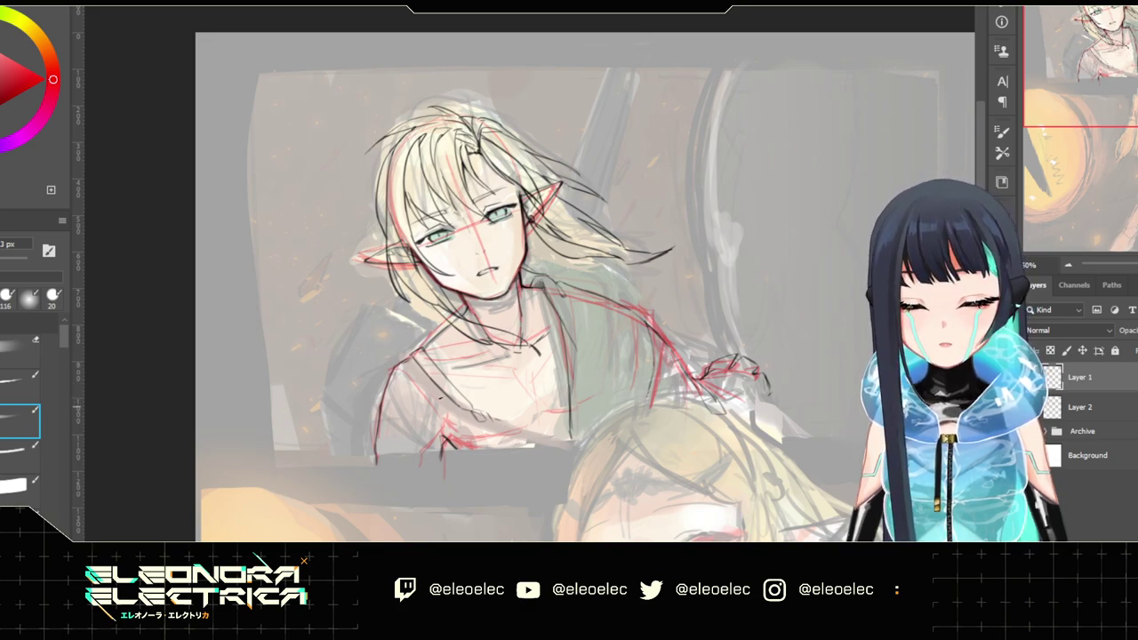
Ink the stepped inner edge along the diagonal neckline and continue the short line across the bottom of the chest
mouse_move(447, 378)
mouse_down()
mouse_move(500, 420)
mouse_move(479, 423)
mouse_up()
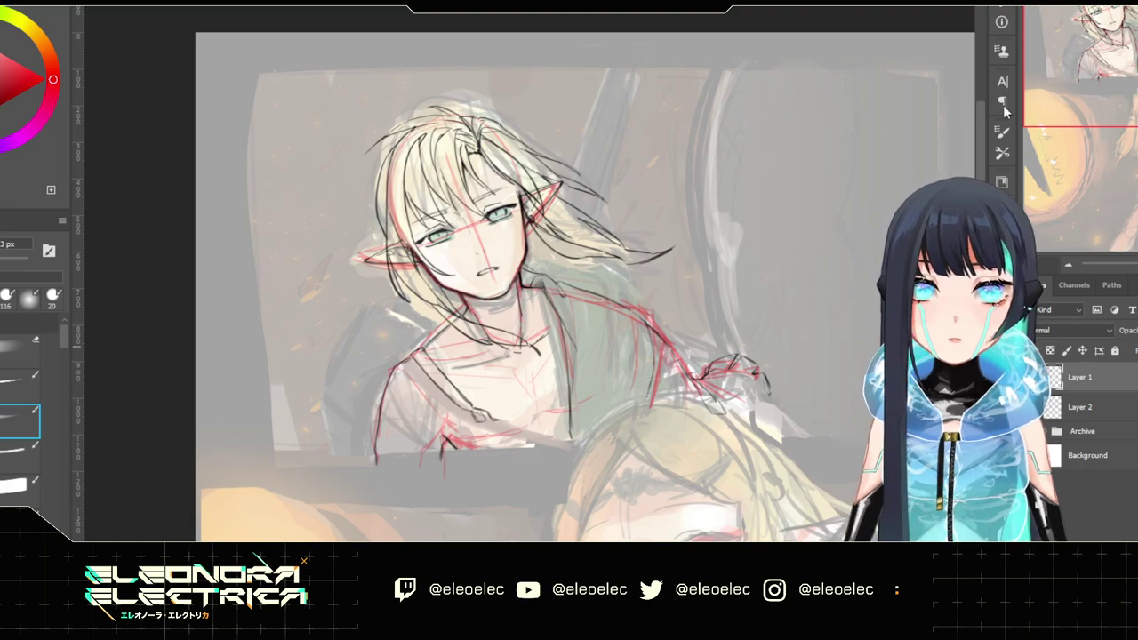
drag(1130, 32, 1137, 57)
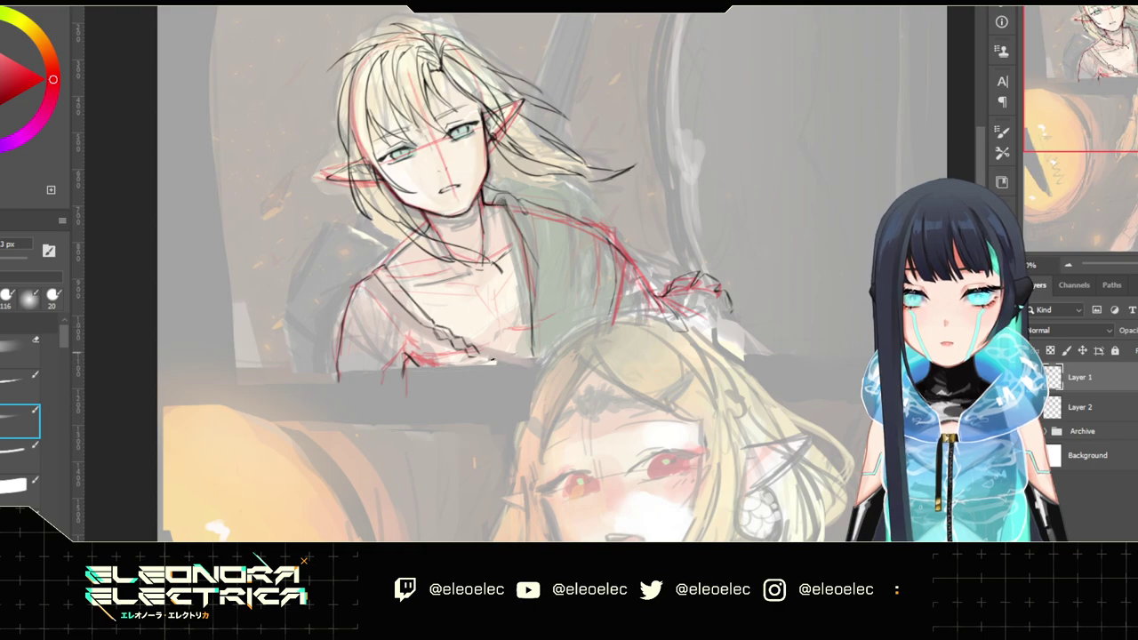
drag(481, 355, 533, 358)
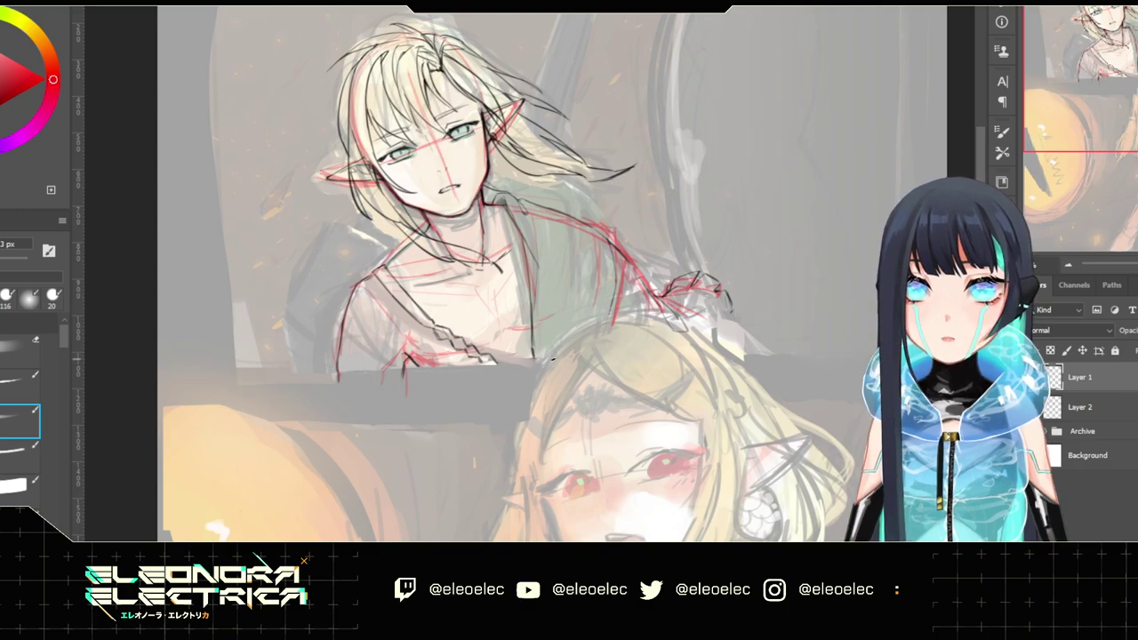
Undo the stroke at the tunic's armhole and lasso off the raised-ear side's shoulder line to remove it
drag(615, 271, 600, 318)
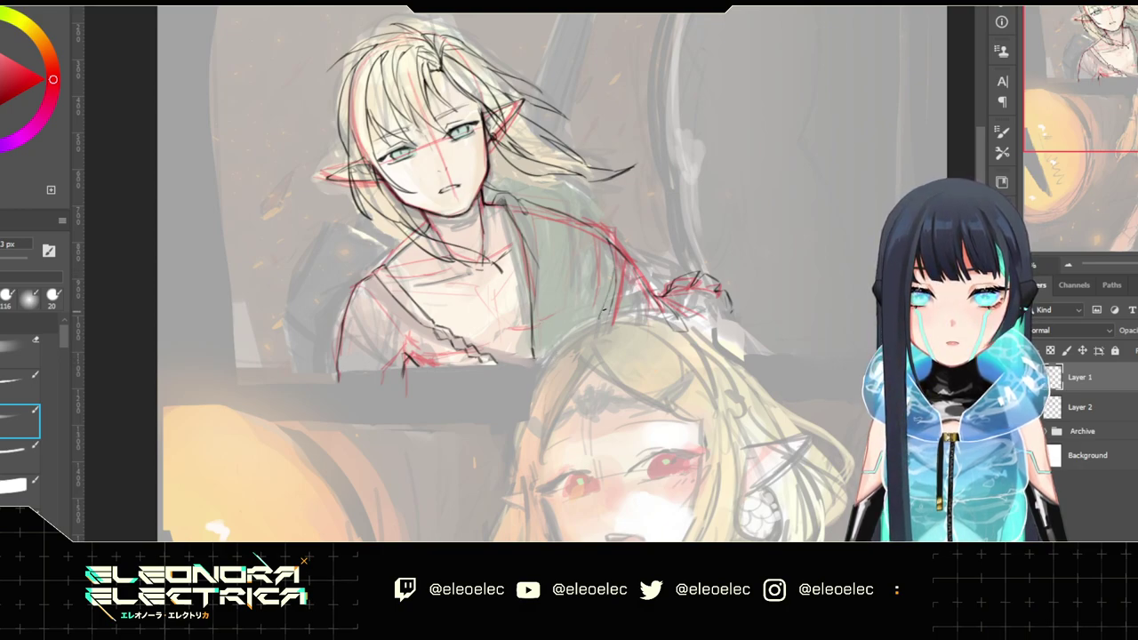
key(ctrl+z)
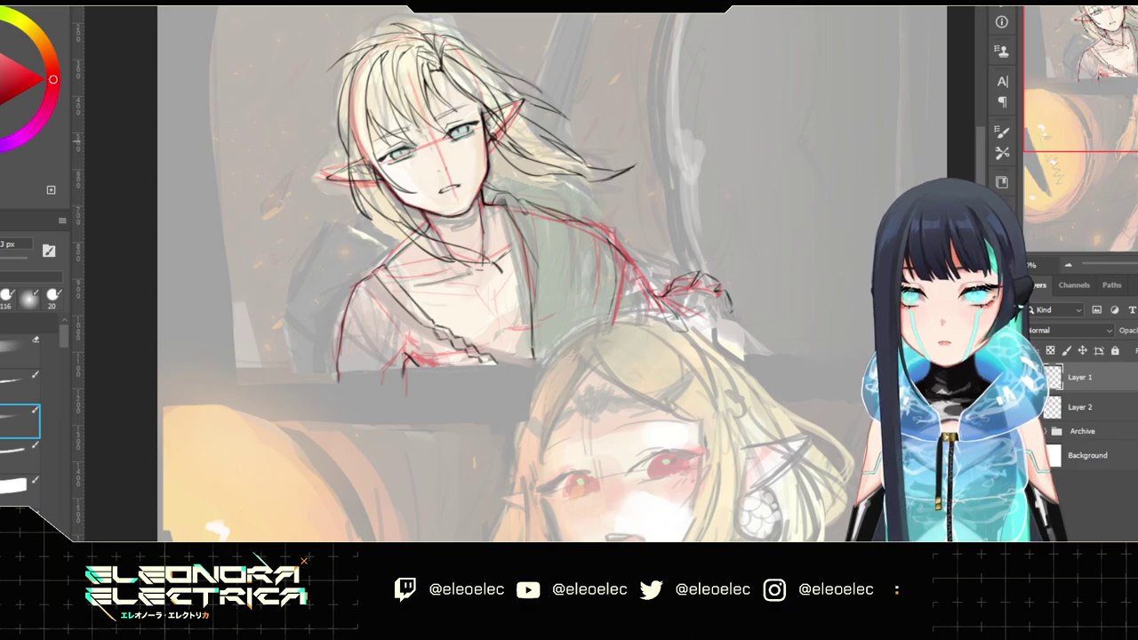
key(l)
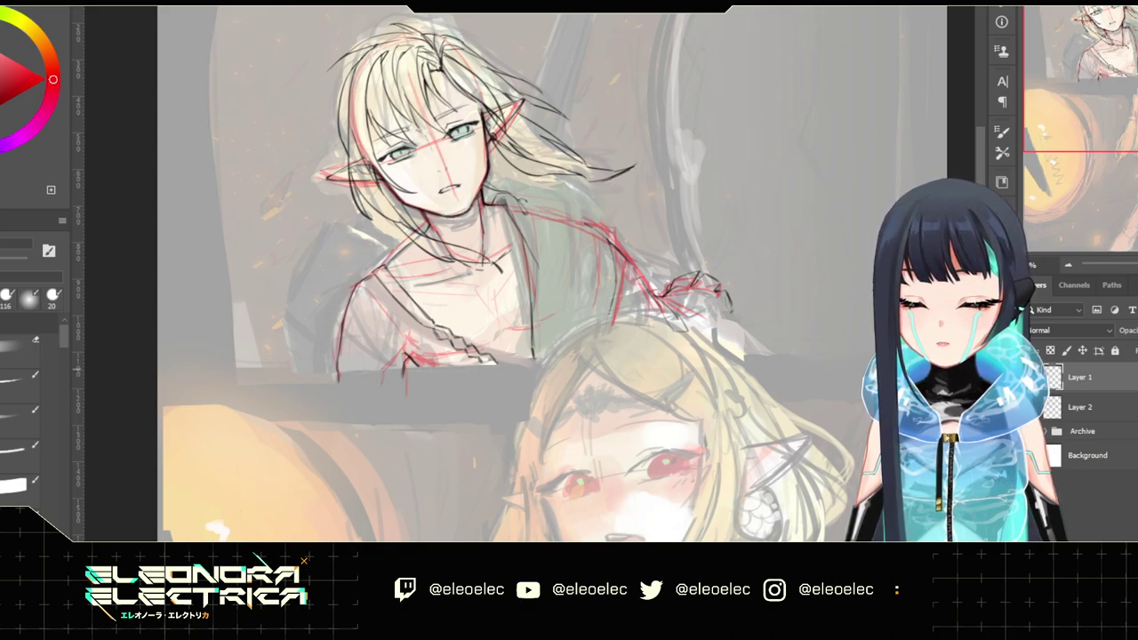
click(19, 386)
click(20, 422)
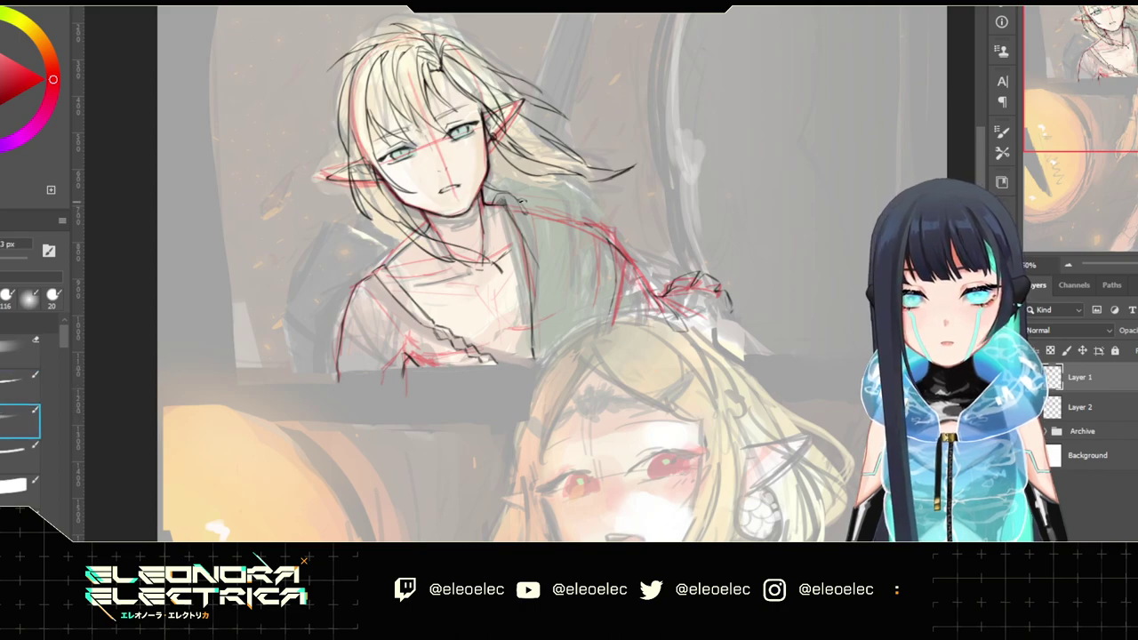
Re-ink the green tunic's shoulder line along the red sketch down to the upper arm, undoing the rejected armhole strokes
mouse_move(527, 203)
mouse_down()
mouse_move(590, 229)
mouse_move(604, 325)
mouse_up()
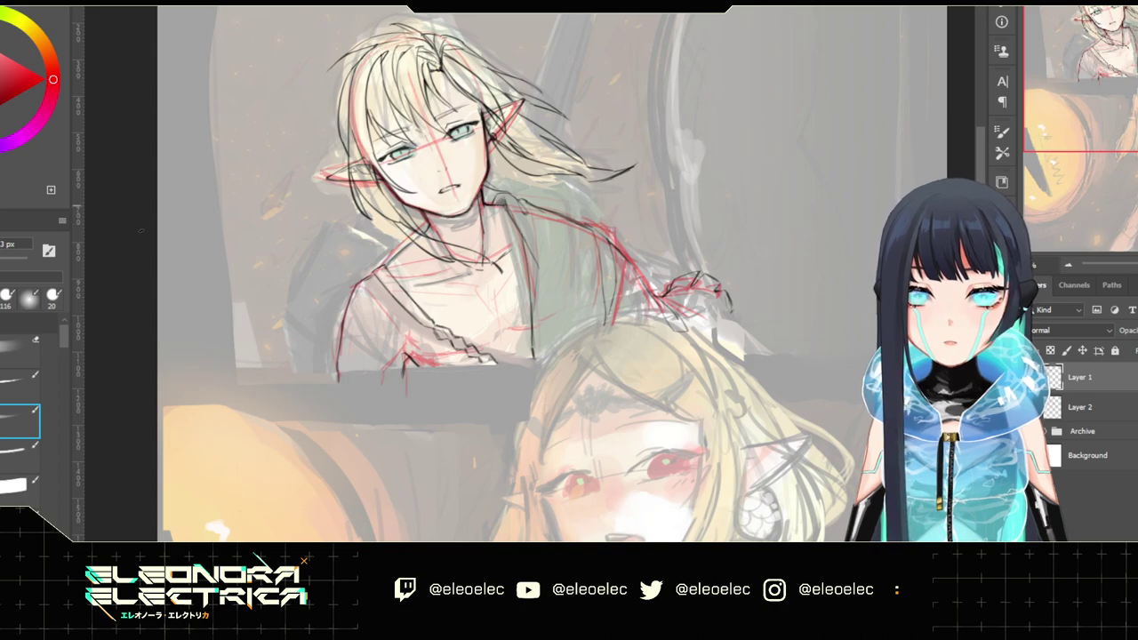
key(ctrl+z)
key(ctrl+z)
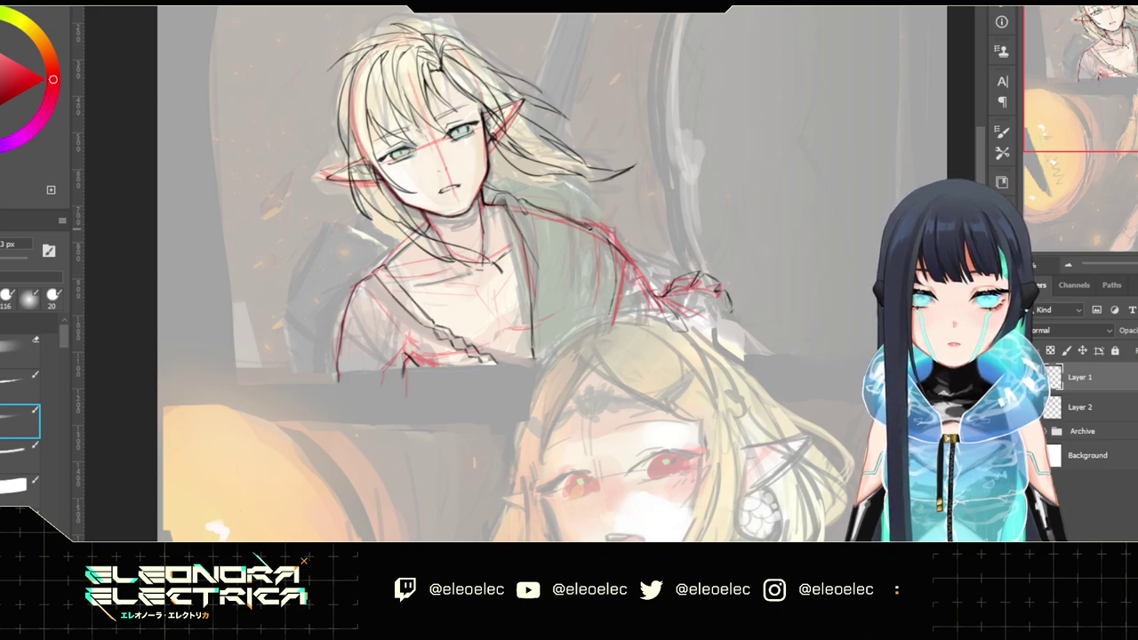
drag(590, 229, 602, 234)
drag(613, 302, 612, 322)
key(ctrl+z)
key(ctrl+z)
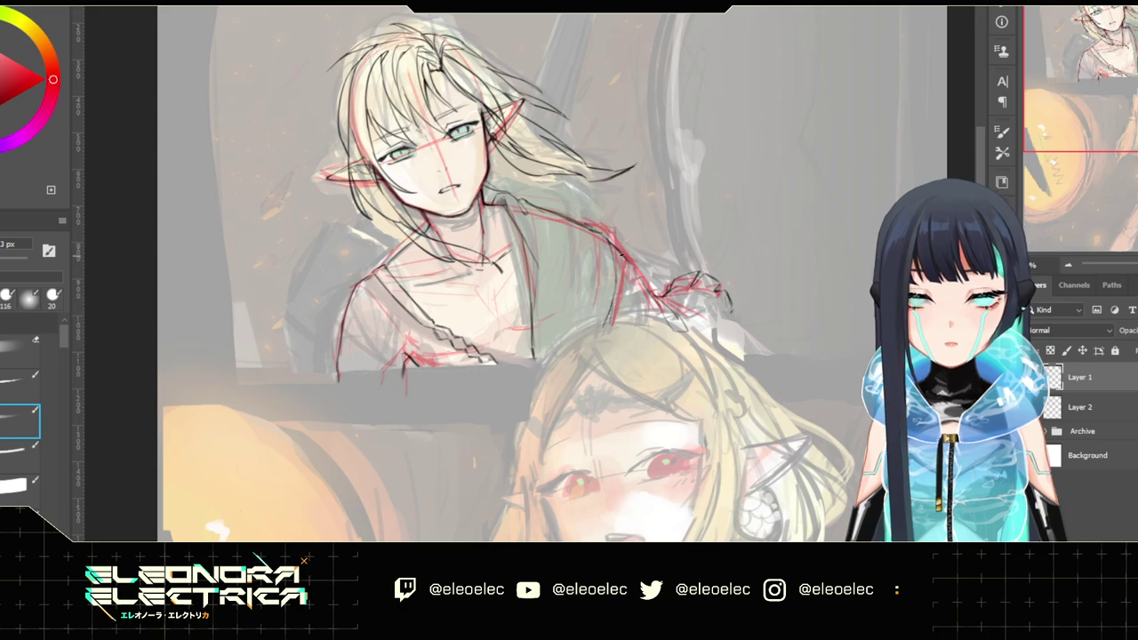
drag(628, 260, 638, 273)
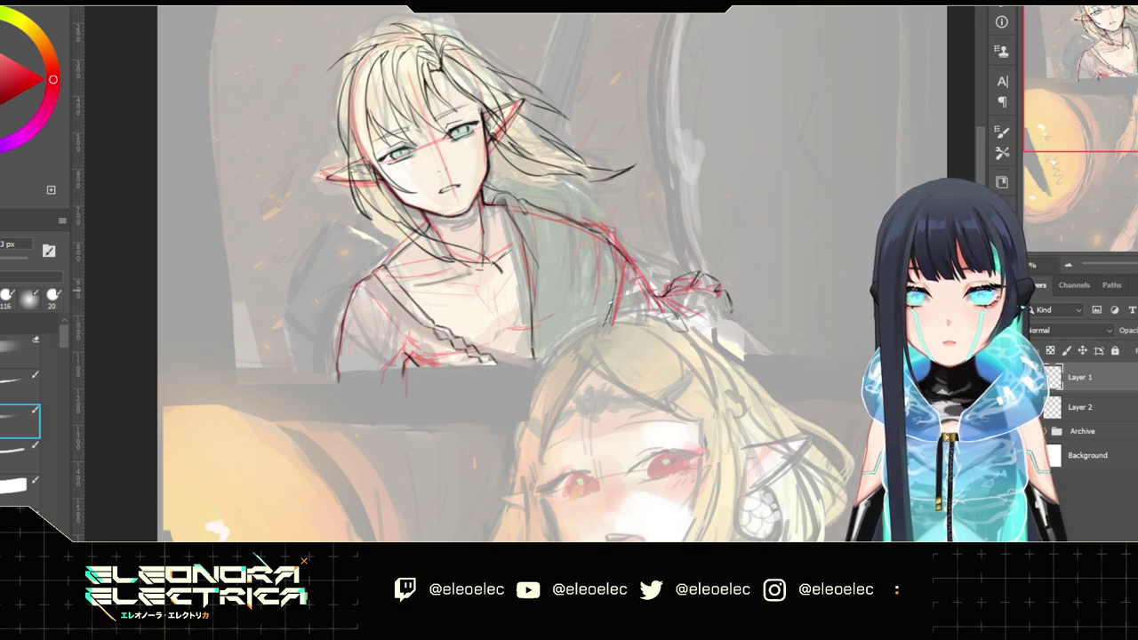
Ink extra flowing hair strands beneath the raised ear, sweeping over the shoulder, and redo the first strand
drag(586, 183, 605, 181)
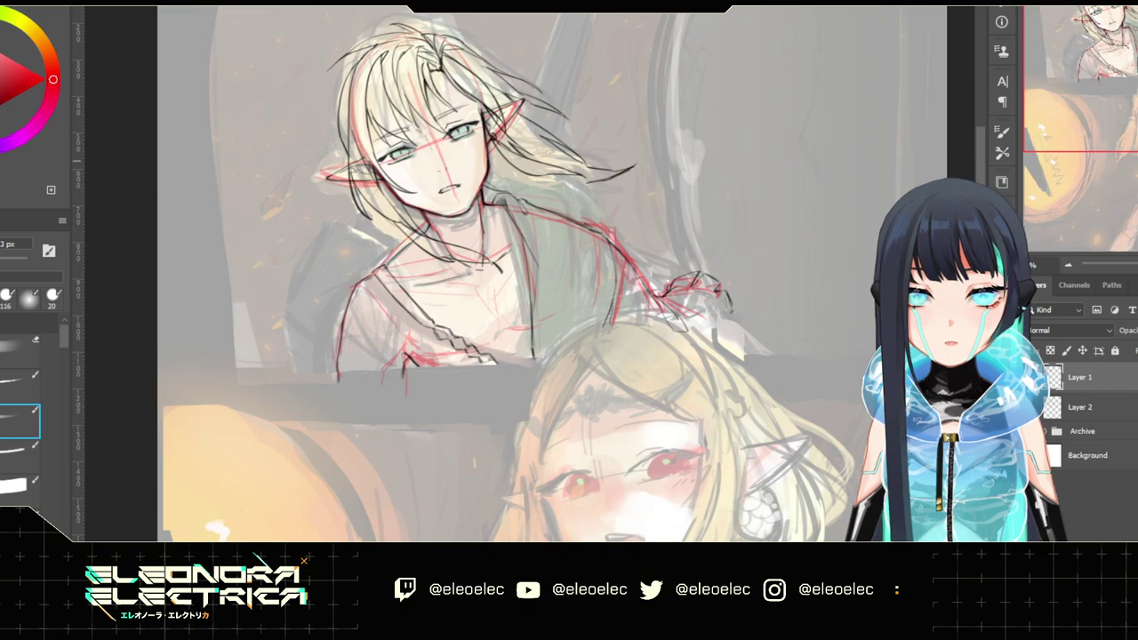
drag(504, 172, 575, 204)
key(ctrl+z)
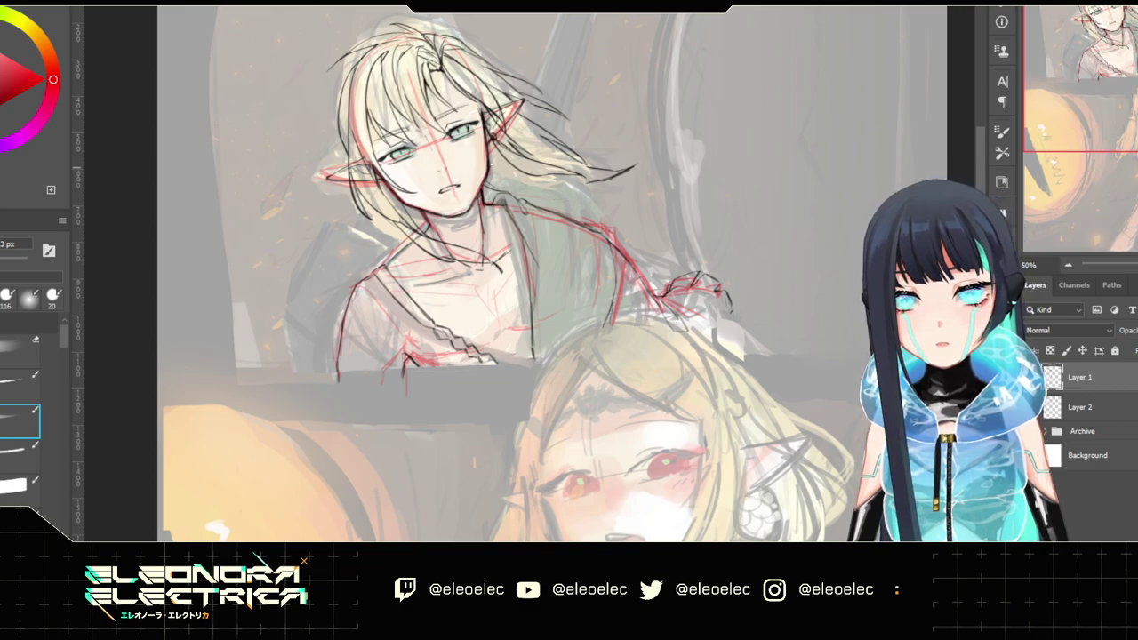
drag(491, 166, 596, 208)
mouse_move(523, 191)
mouse_down()
mouse_move(586, 194)
mouse_move(597, 183)
mouse_up()
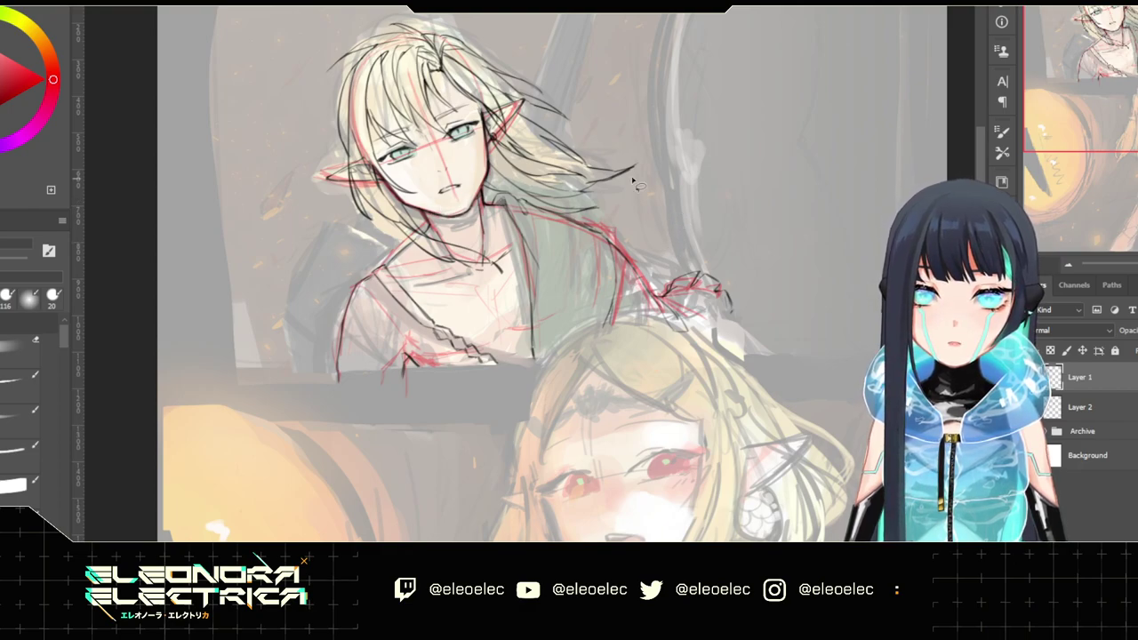
key(b)
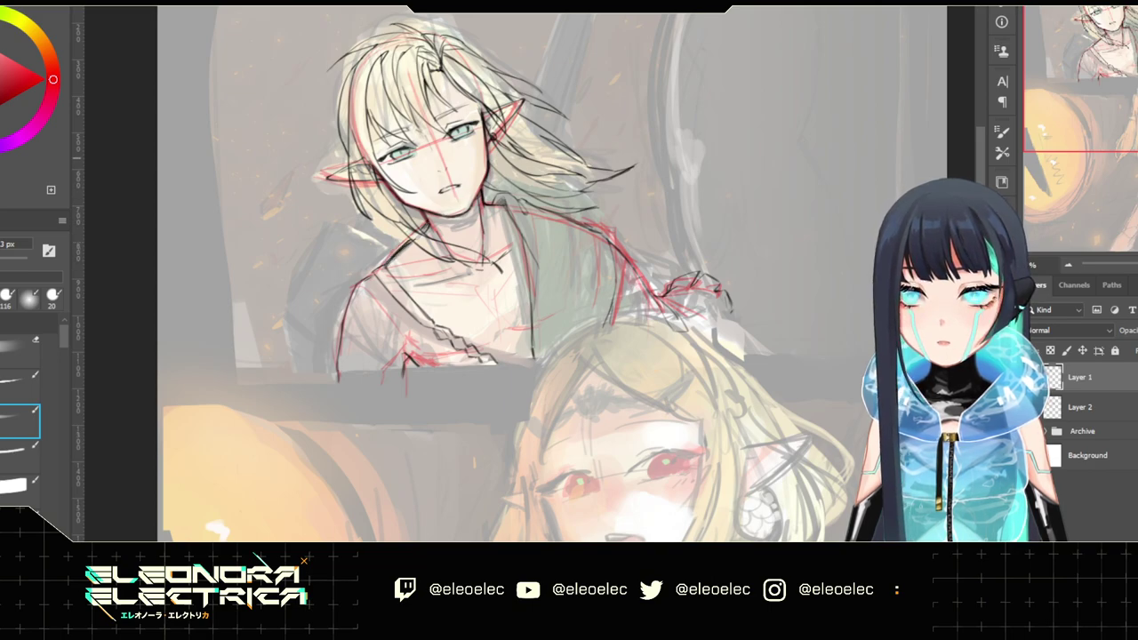
Ink a short vertical fold line on the green tunic beside its front opening, redoing the stroke once
key(l)
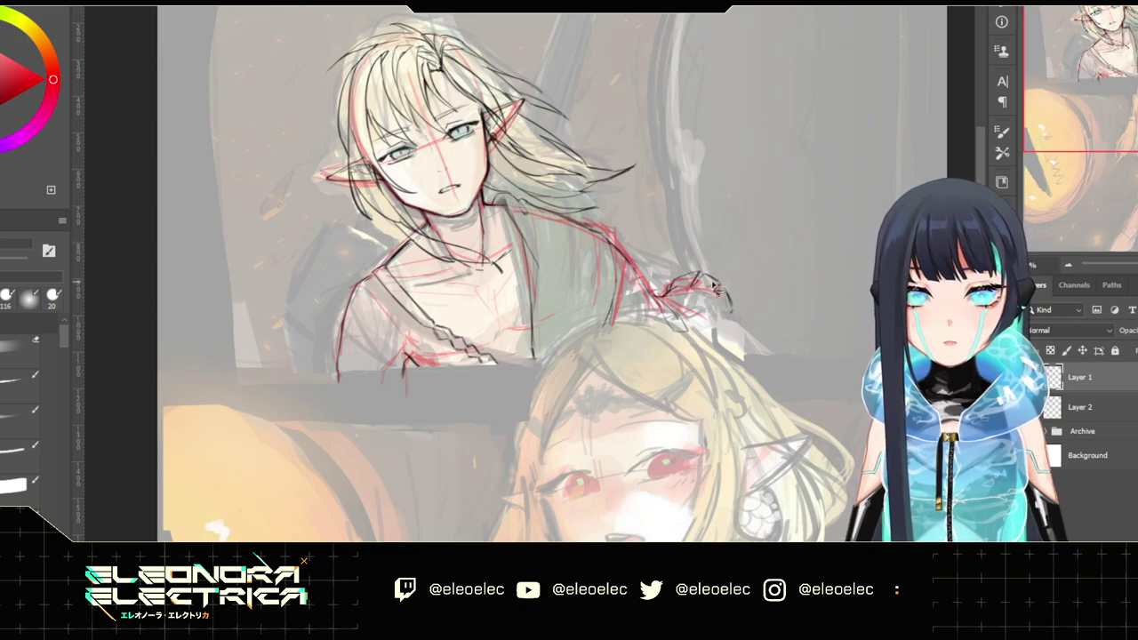
click(19, 415)
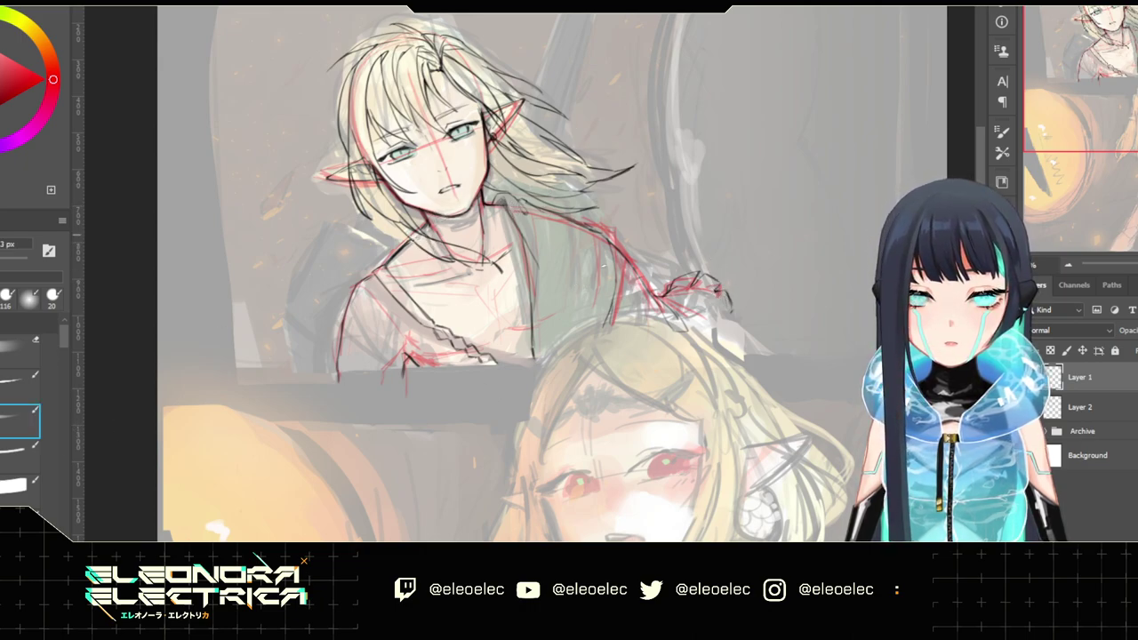
drag(549, 290, 544, 345)
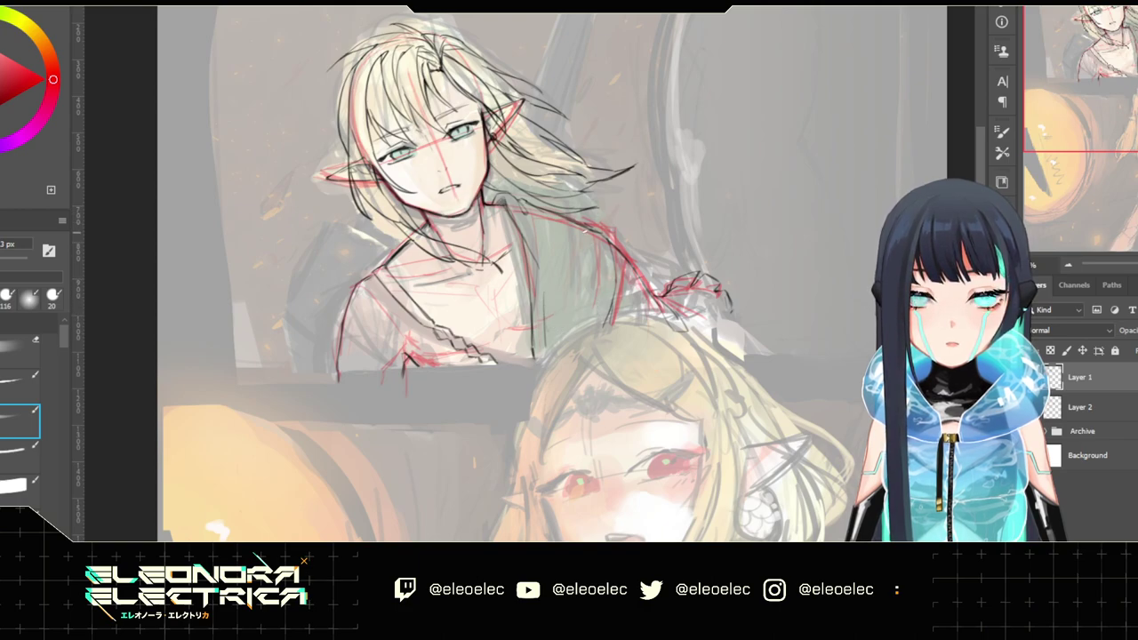
key(ctrl+z)
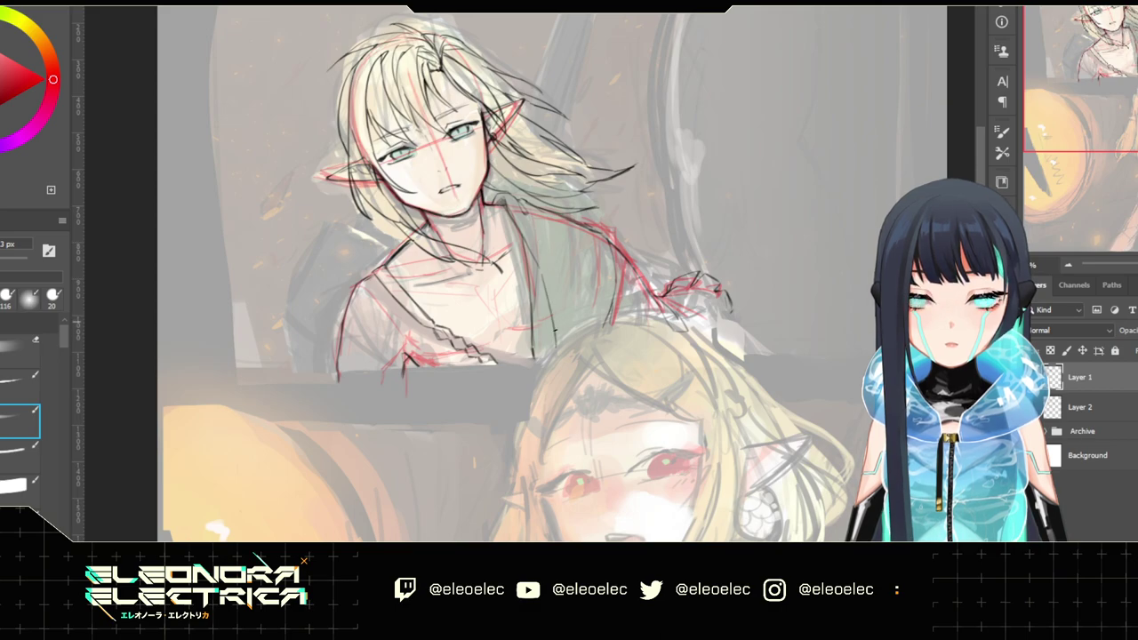
drag(550, 320, 556, 347)
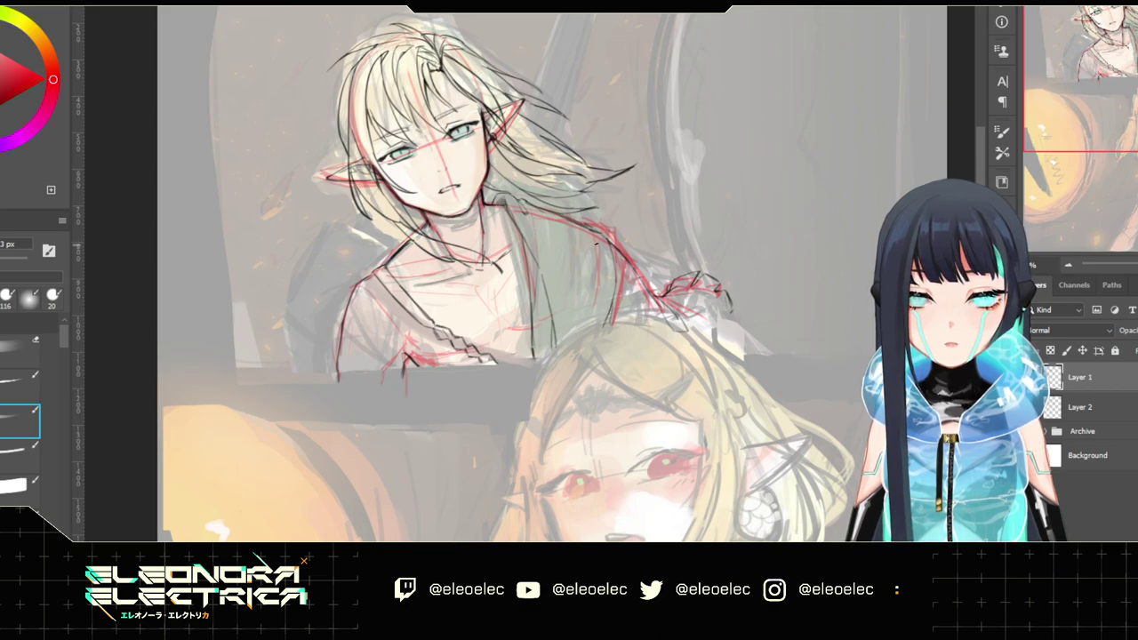
Ink a long fold from the shoulder down the green tunic and the armhole seam beside it, undoing and redrawing strokes
drag(596, 273, 580, 343)
key(ctrl+z)
drag(598, 243, 582, 330)
key(ctrl+z)
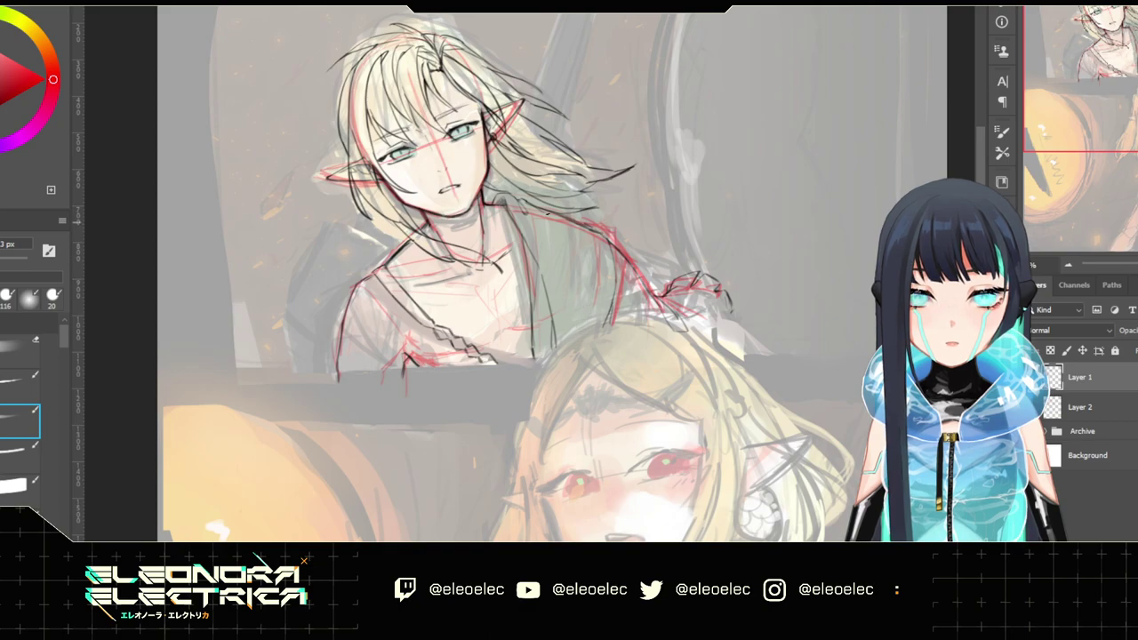
mouse_move(533, 209)
mouse_down()
mouse_move(582, 237)
mouse_move(556, 291)
mouse_up()
key(ctrl+z)
key(ctrl+z)
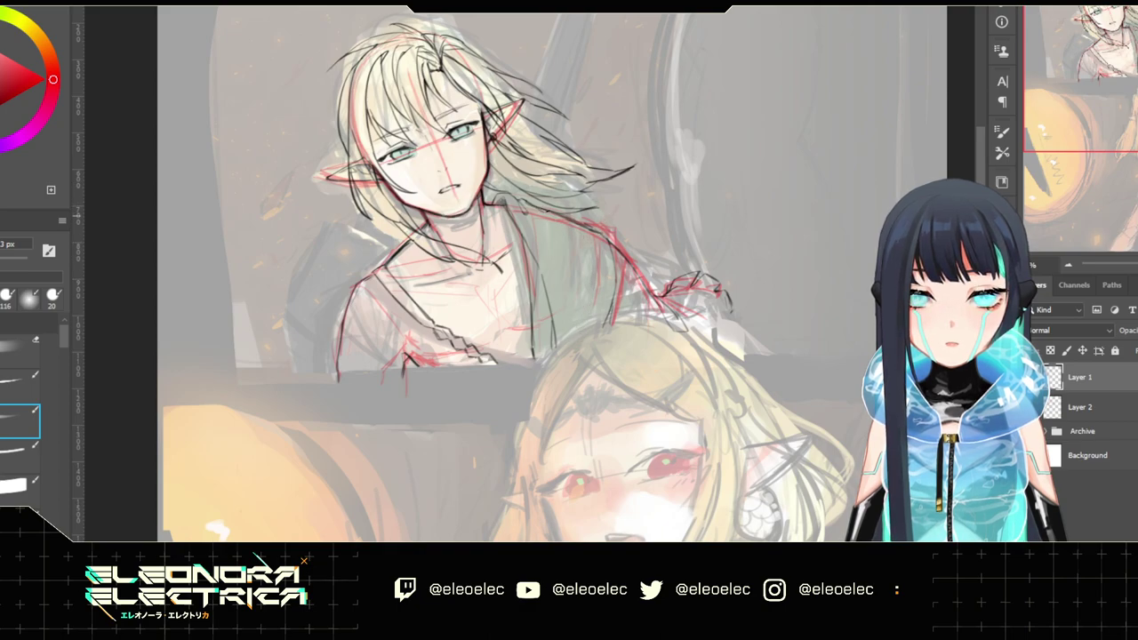
drag(539, 210, 576, 337)
key(ctrl+z)
drag(548, 215, 569, 350)
drag(597, 236, 584, 342)
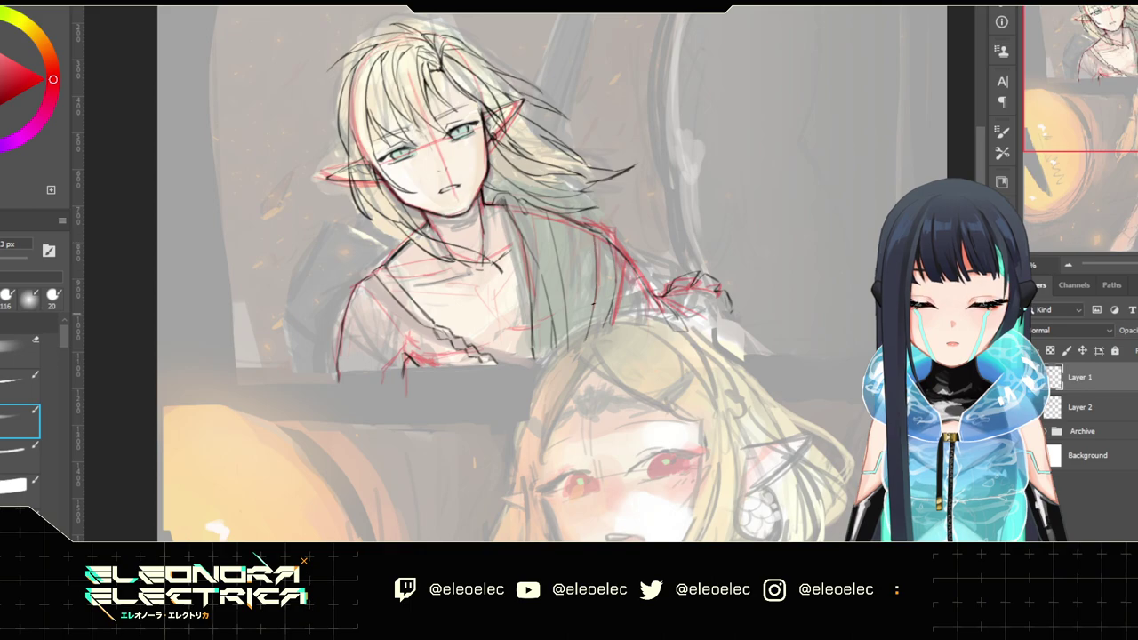
Undo the extra stroke along the tunic's shoulder and lasso the upper end of the long fold to clean it up
drag(546, 217, 595, 230)
key(ctrl+z)
key(ctrl+z)
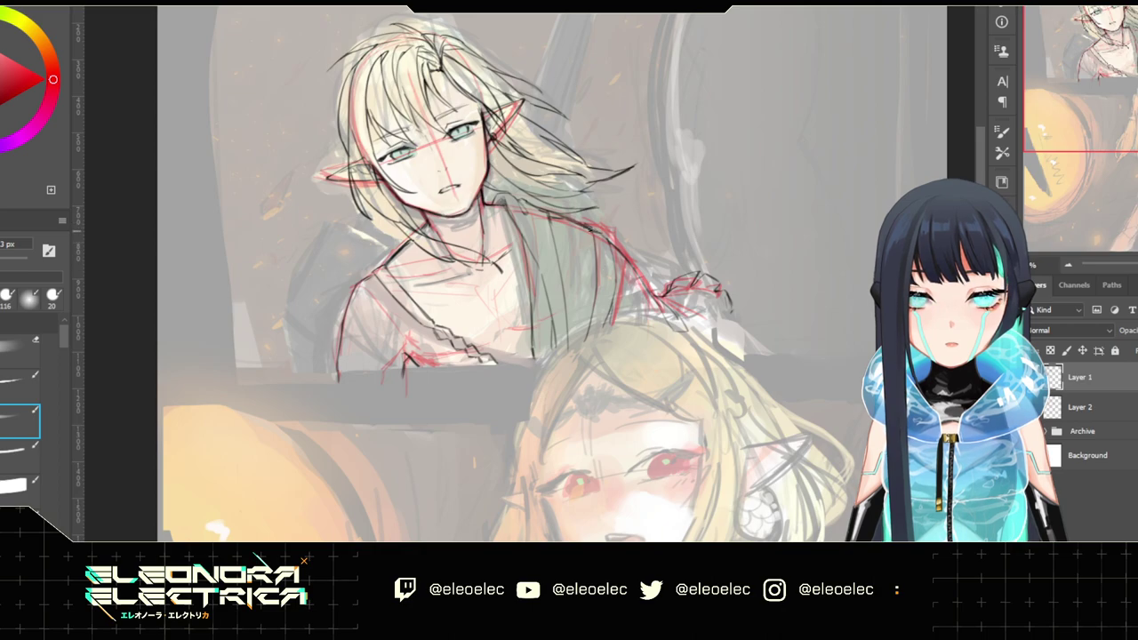
key(l)
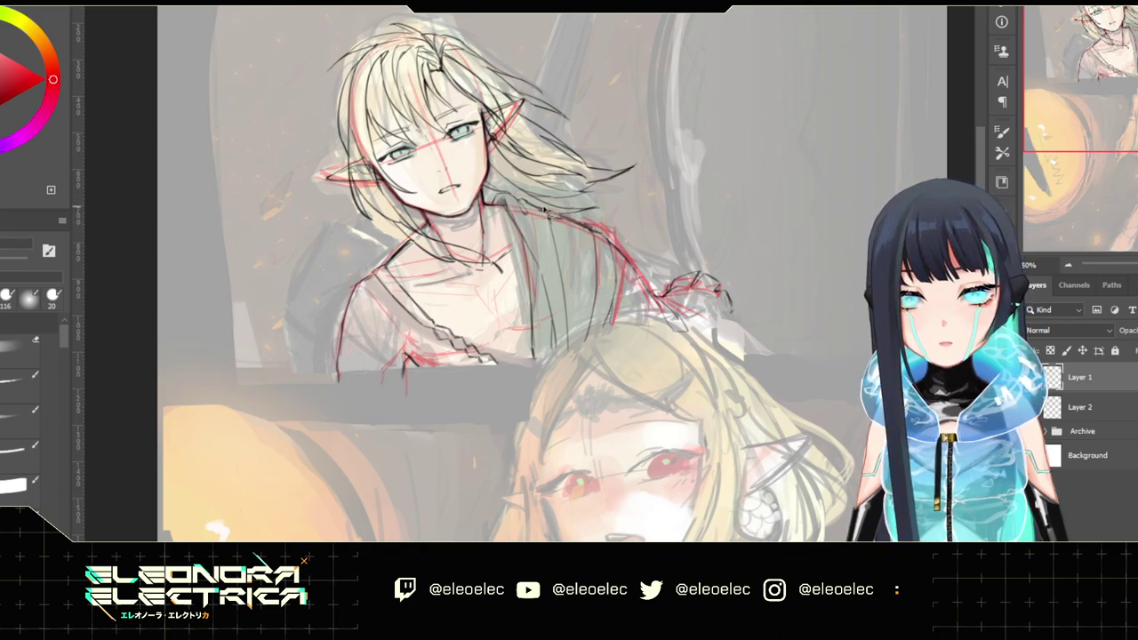
mouse_move(546, 210)
mouse_down()
mouse_move(564, 220)
mouse_move(560, 204)
mouse_move(537, 211)
mouse_move(545, 224)
mouse_up()
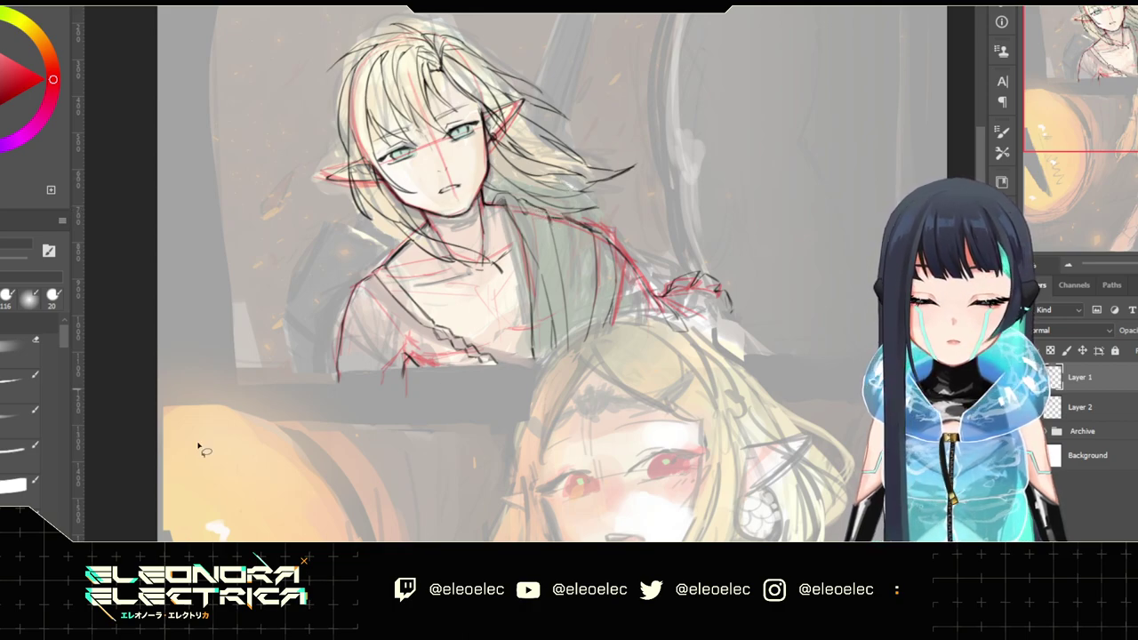
key(b)
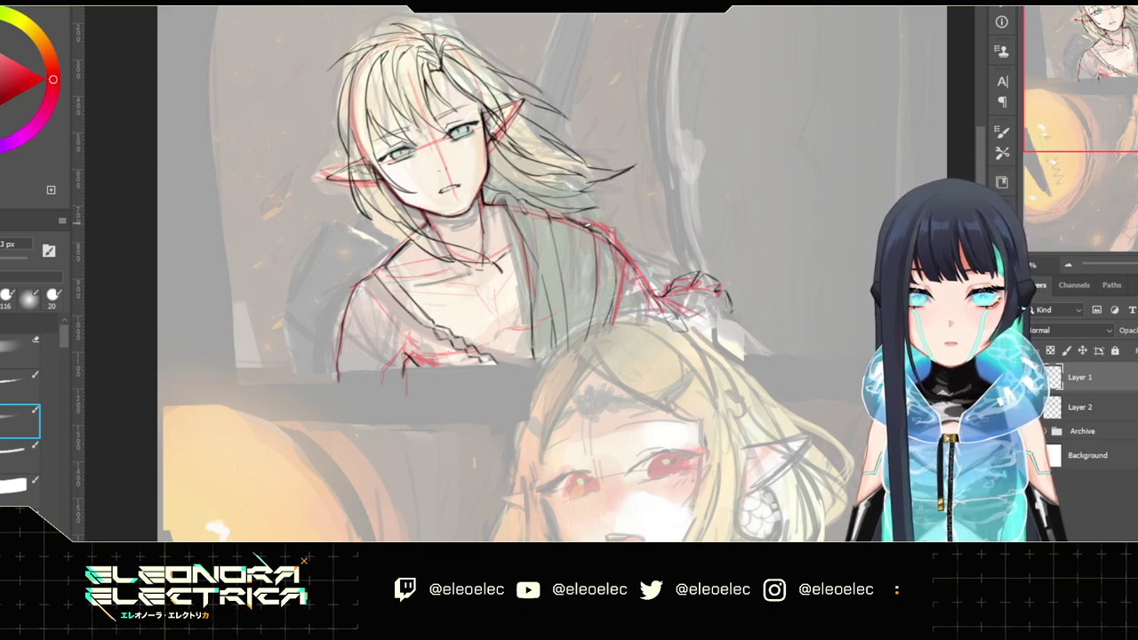
key(l)
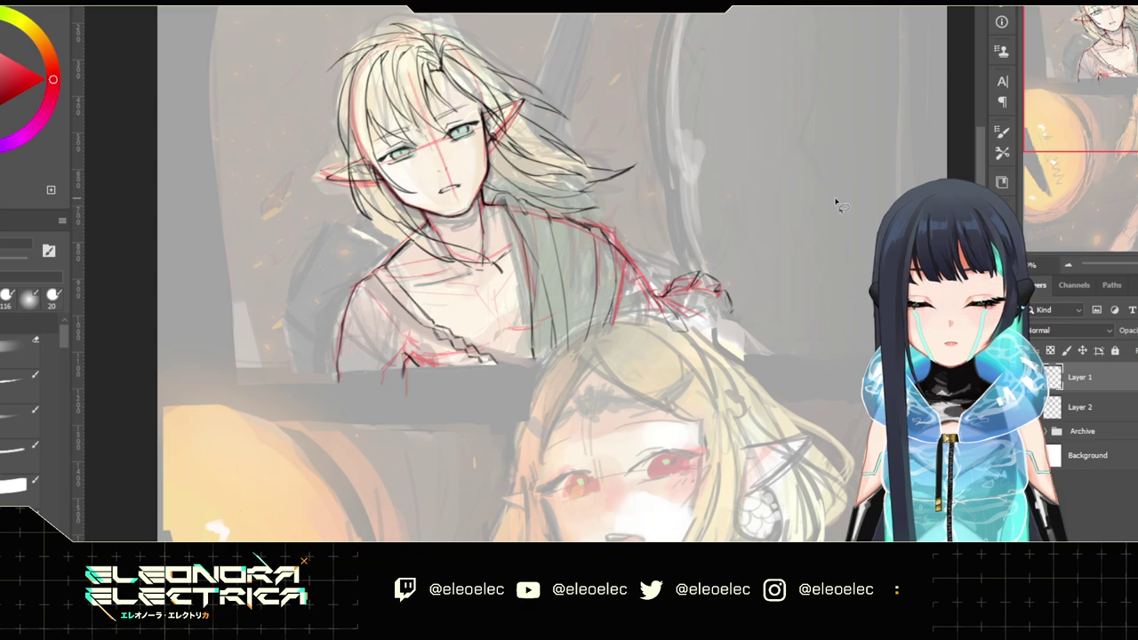
Ink the curved armhole line along the outer edge of the green tunic, undoing and redrawing the stroke once
key(b)
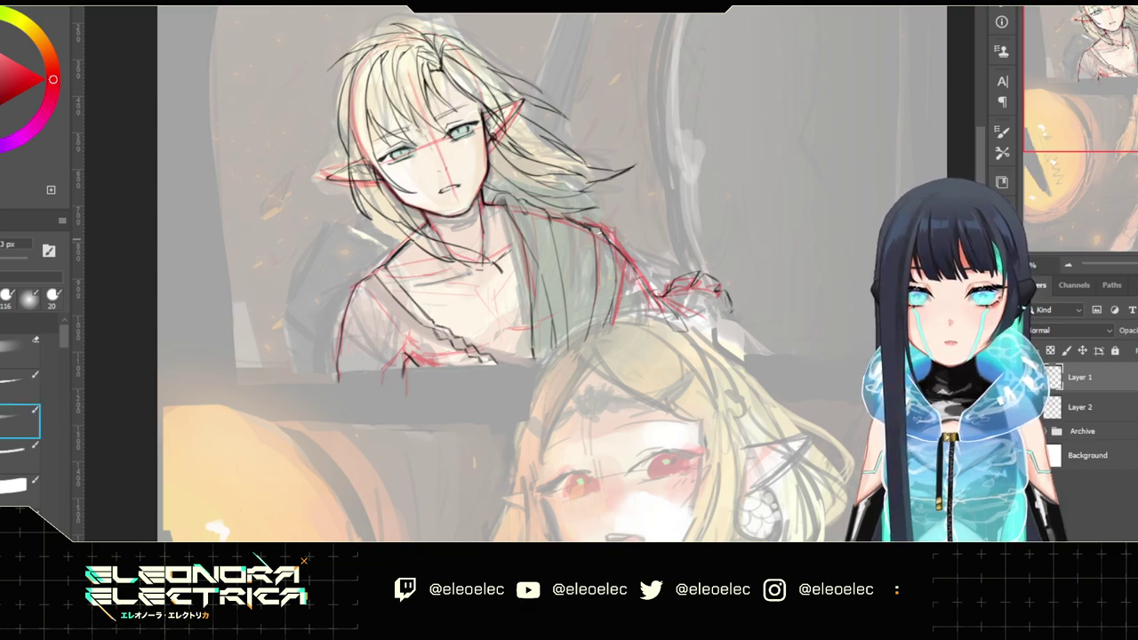
drag(619, 253, 613, 299)
key(ctrl+z)
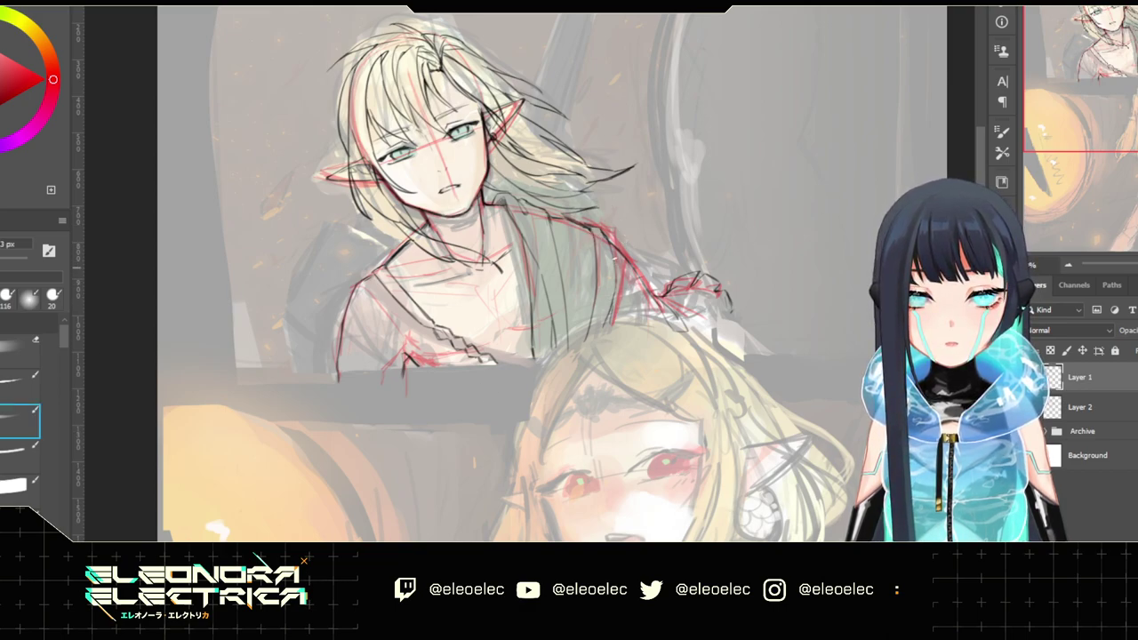
drag(619, 249, 609, 307)
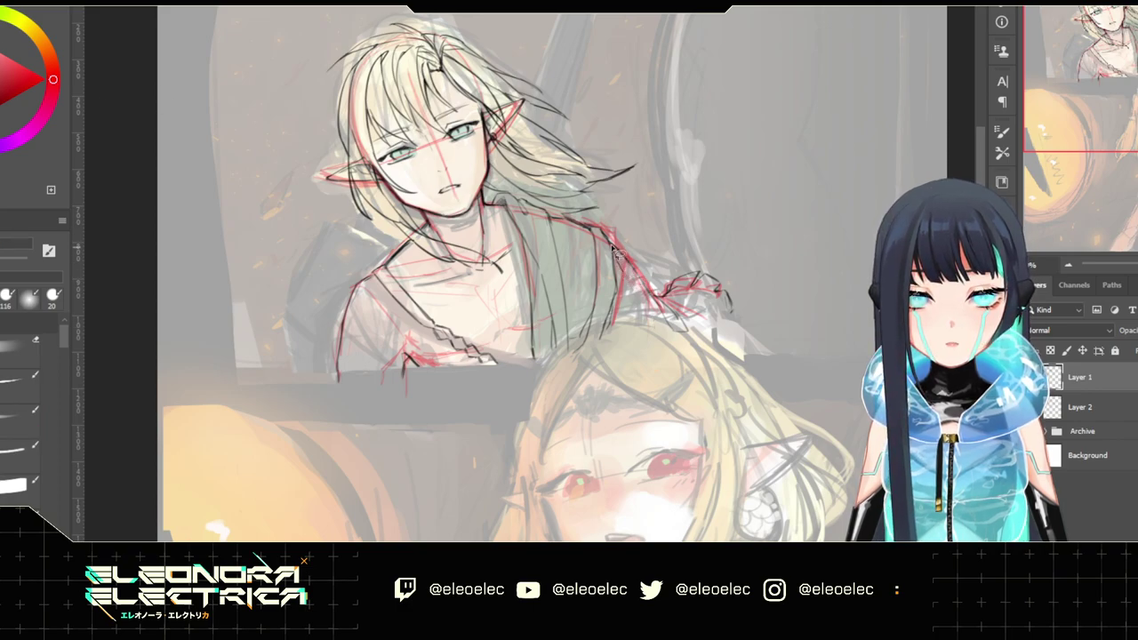
Lasso the sleeve lines beyond the tunic's outer shoulder and rotate them slightly closer to the body with Free Transform
mouse_move(614, 251)
mouse_down()
mouse_move(623, 240)
mouse_move(747, 298)
mouse_move(658, 307)
mouse_up()
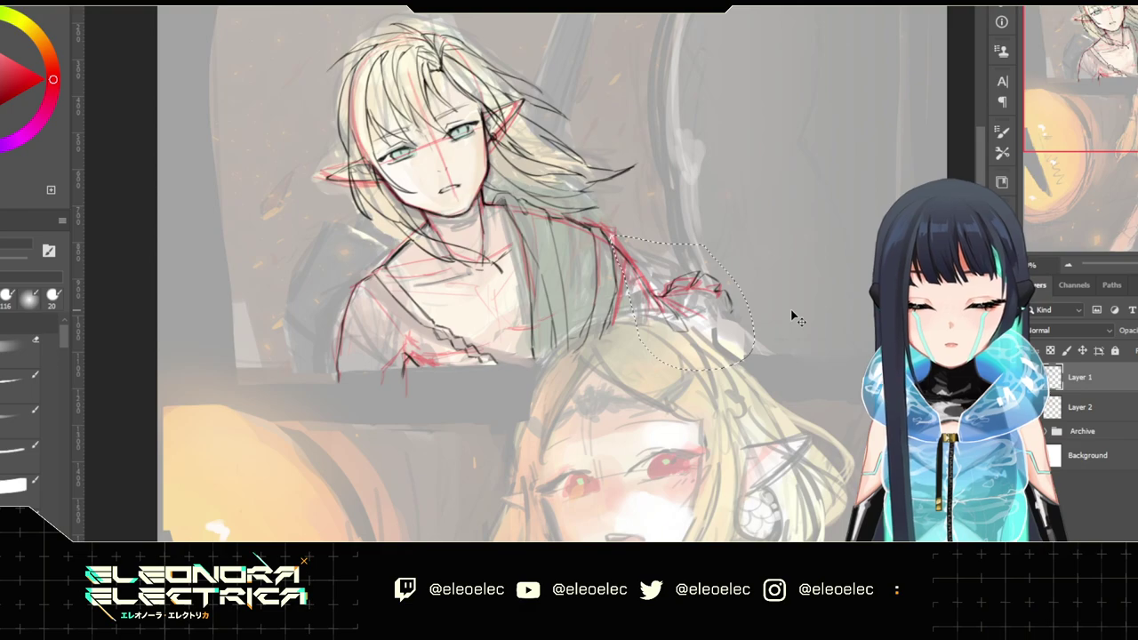
key(ctrl+t)
mouse_move(766, 297)
mouse_down()
mouse_move(766, 313)
mouse_move(712, 301)
mouse_up()
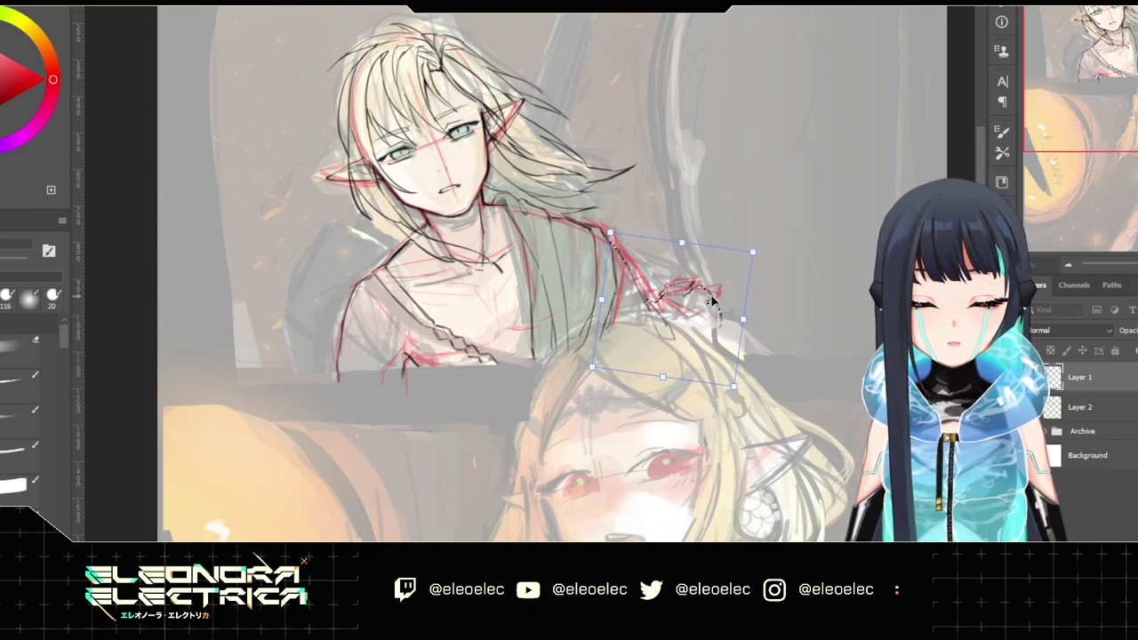
key(Return)
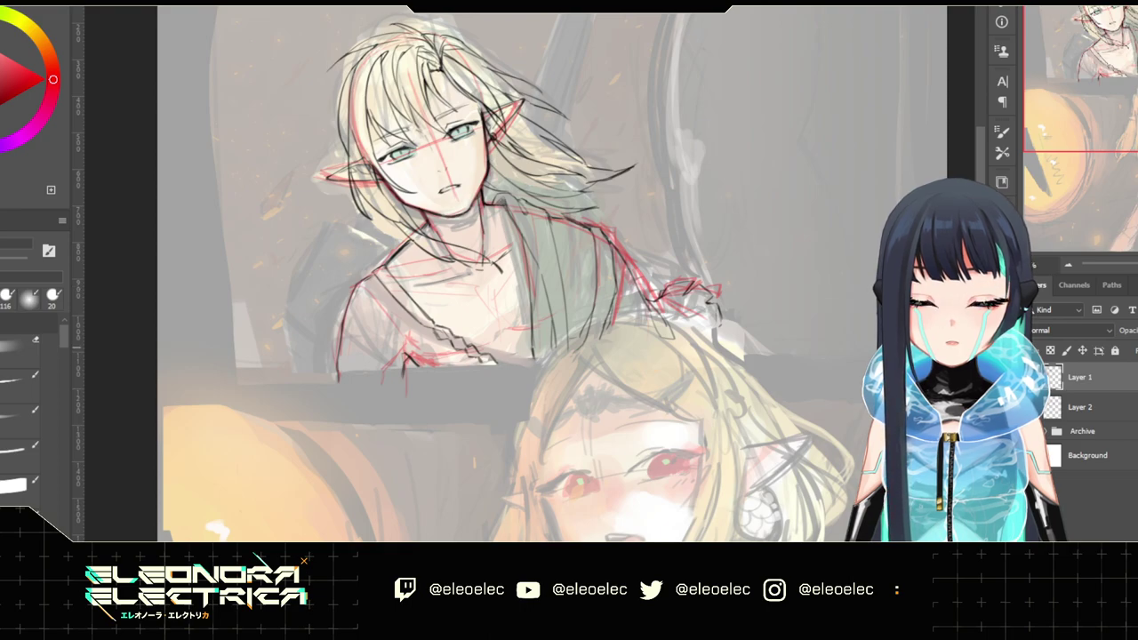
Strengthen the line art by duplicating Layer 1, erase the doubled lines over the flowing hair, and merge the copy down
key(b)
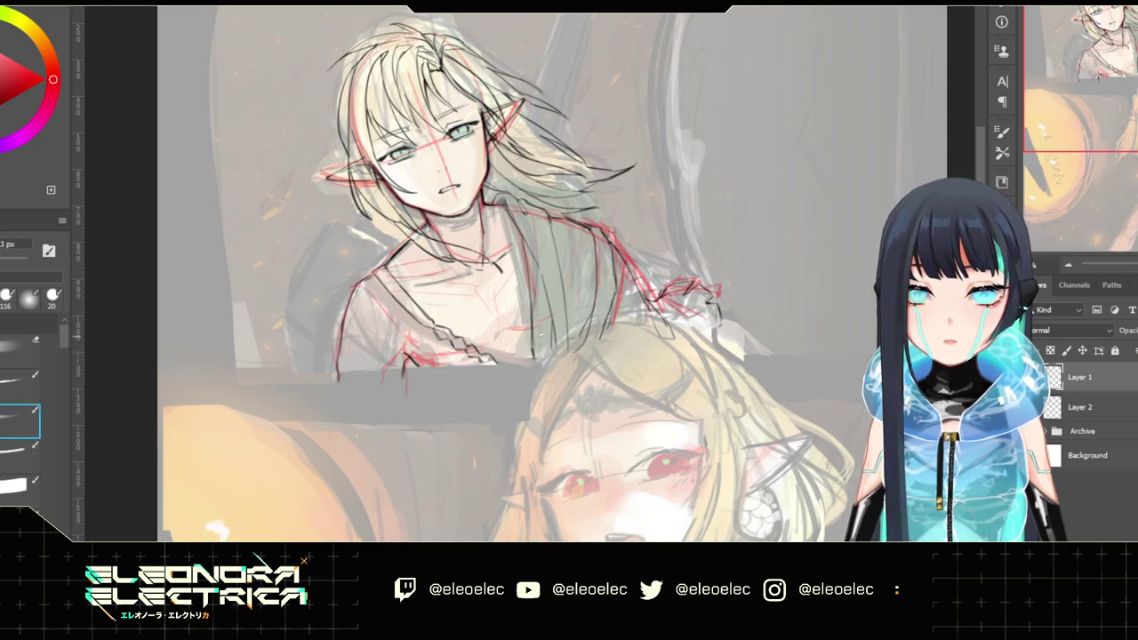
mouse_move(533, 360)
mouse_down()
mouse_move(533, 307)
mouse_move(528, 358)
mouse_up()
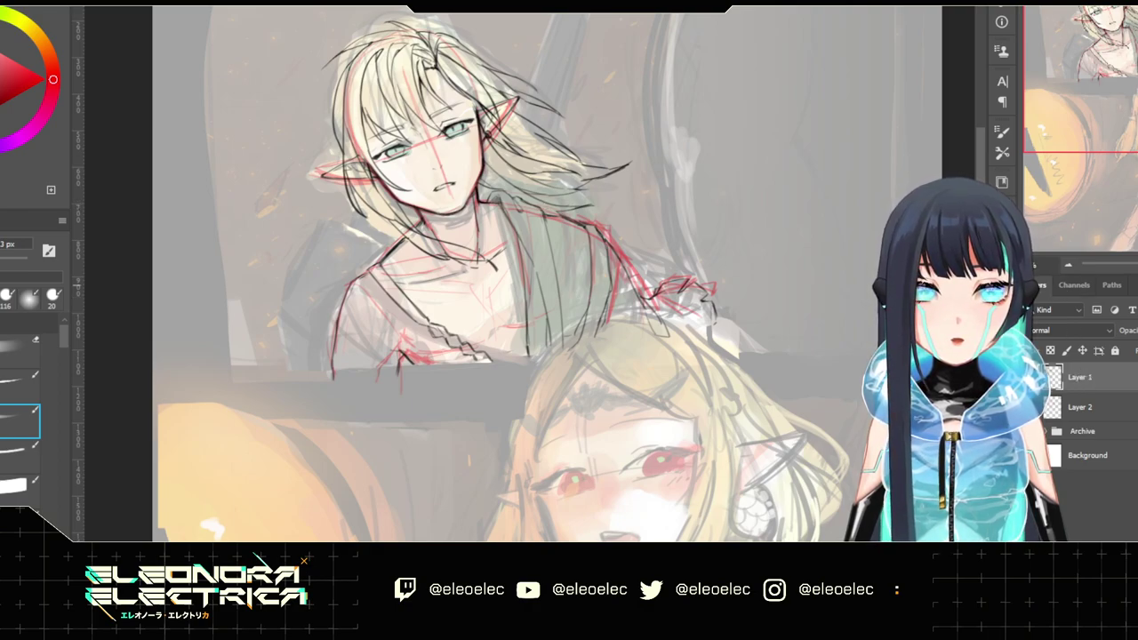
key(ctrl+j)
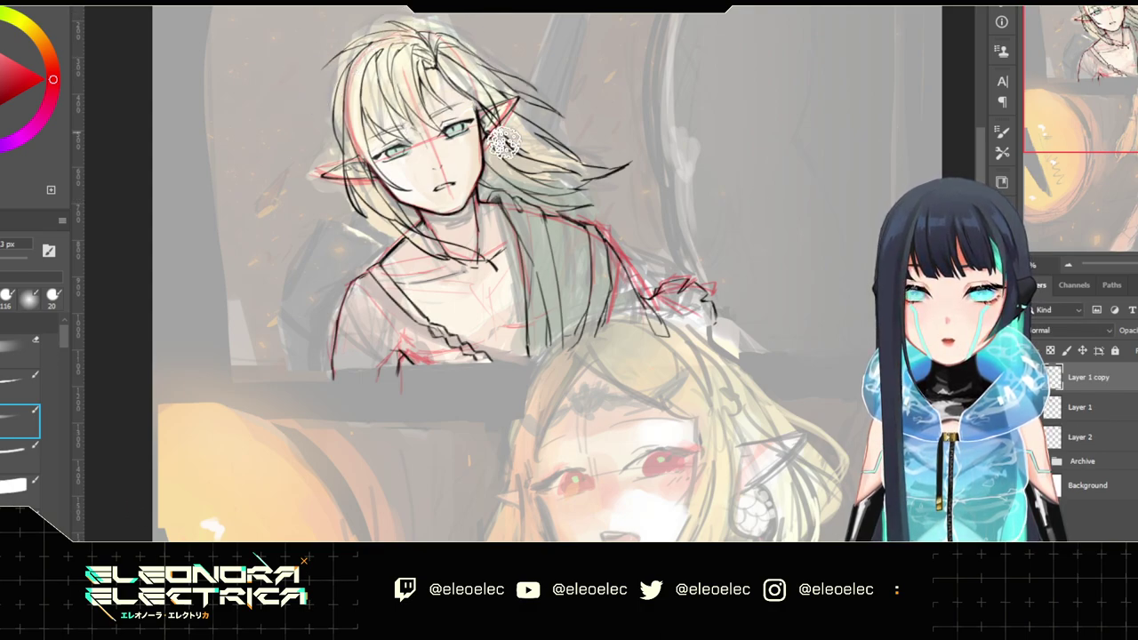
mouse_move(503, 142)
mouse_down()
mouse_move(604, 165)
mouse_move(573, 141)
mouse_move(546, 177)
mouse_move(586, 187)
mouse_up()
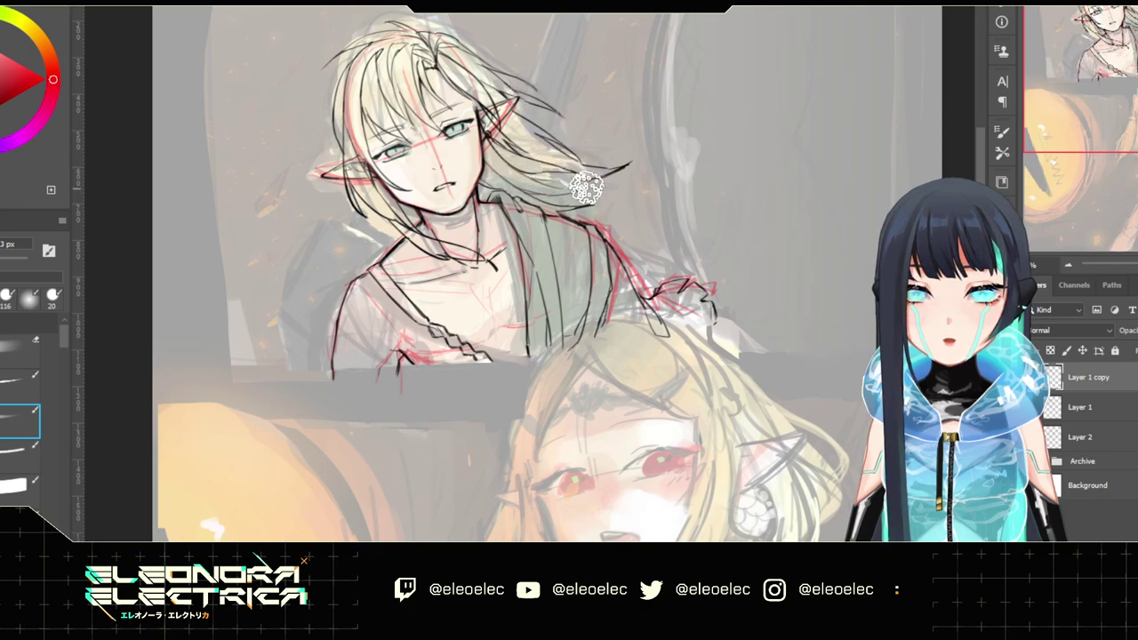
key(e)
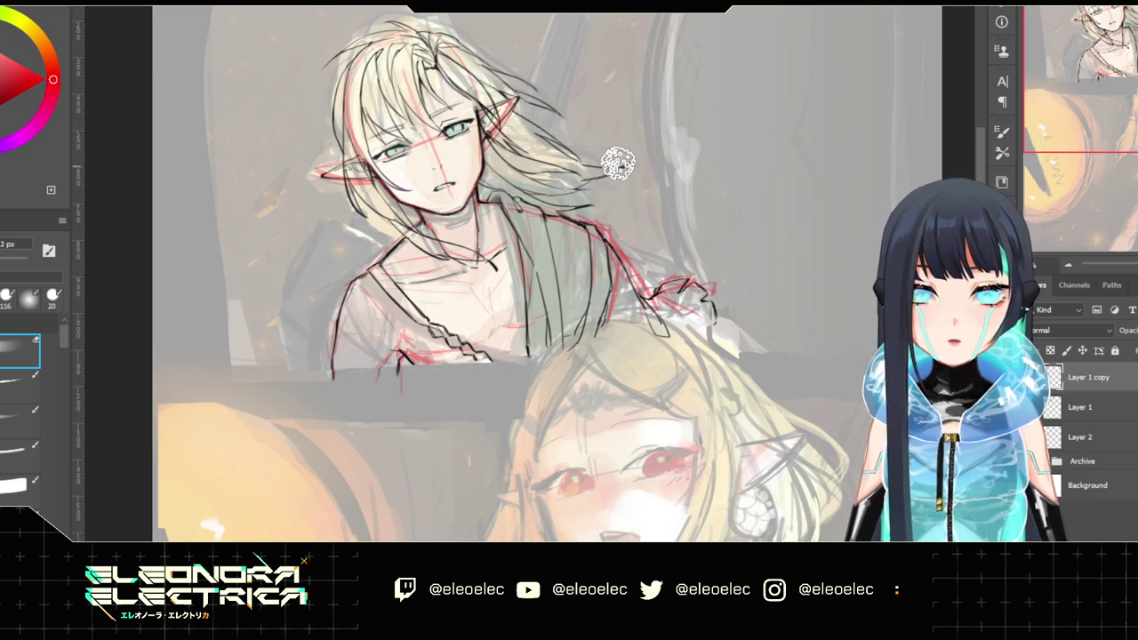
scroll(683, 175, up, 1)
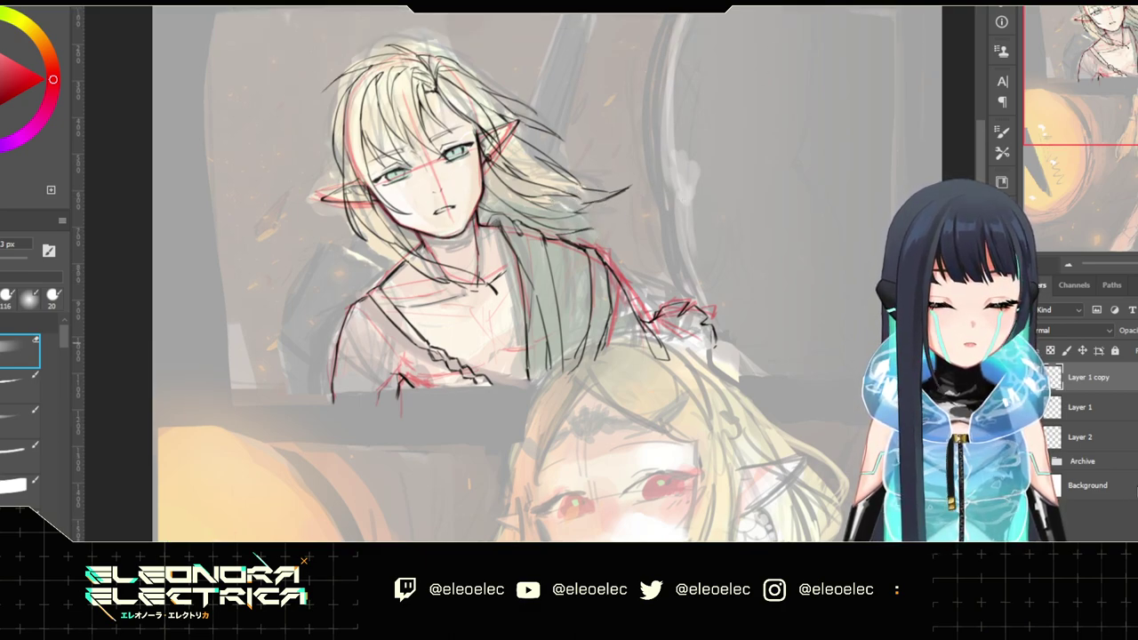
key(ctrl+e)
key(b)
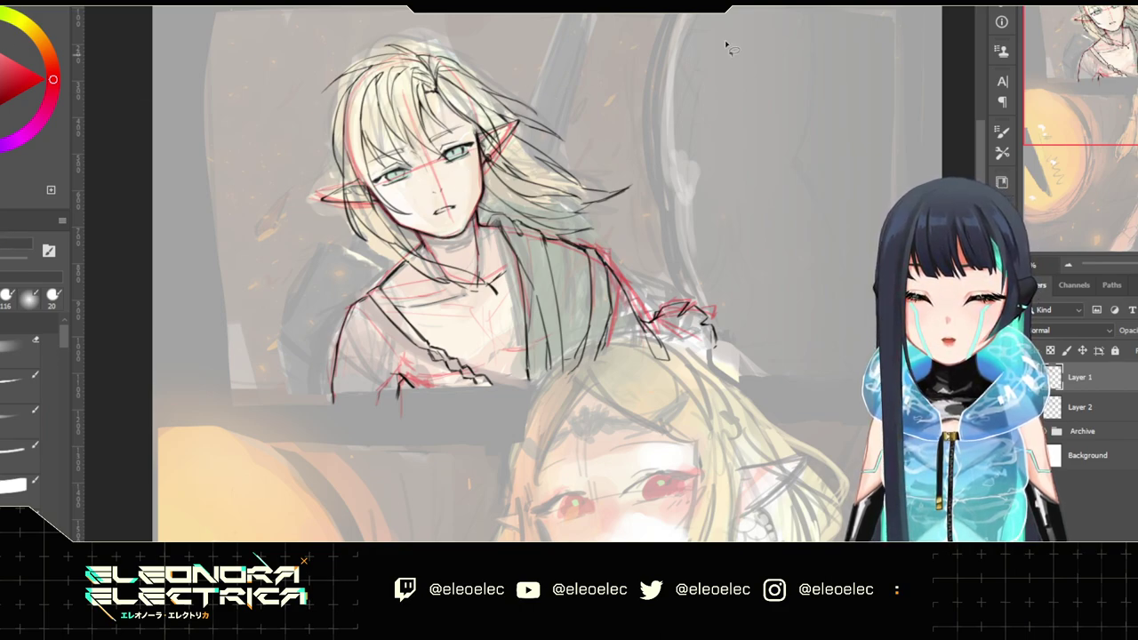
Hide the red sketch on Layer 2, leaving the black line art over the faded painting
key(ctrl+plus)
drag(1103, 54, 1110, 22)
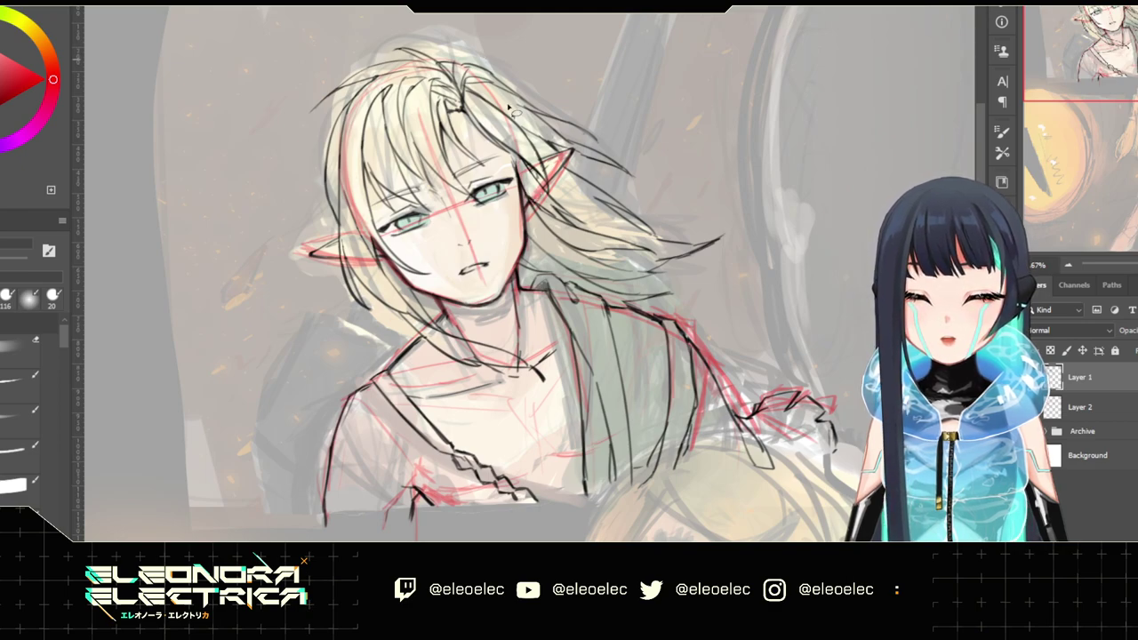
click(19, 427)
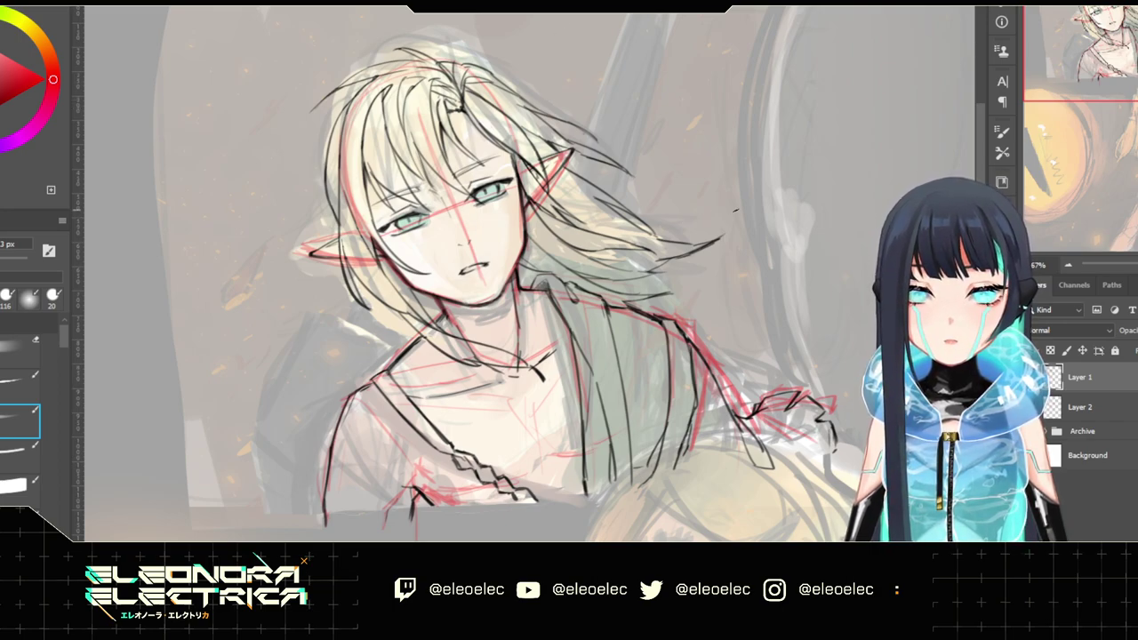
click(1067, 266)
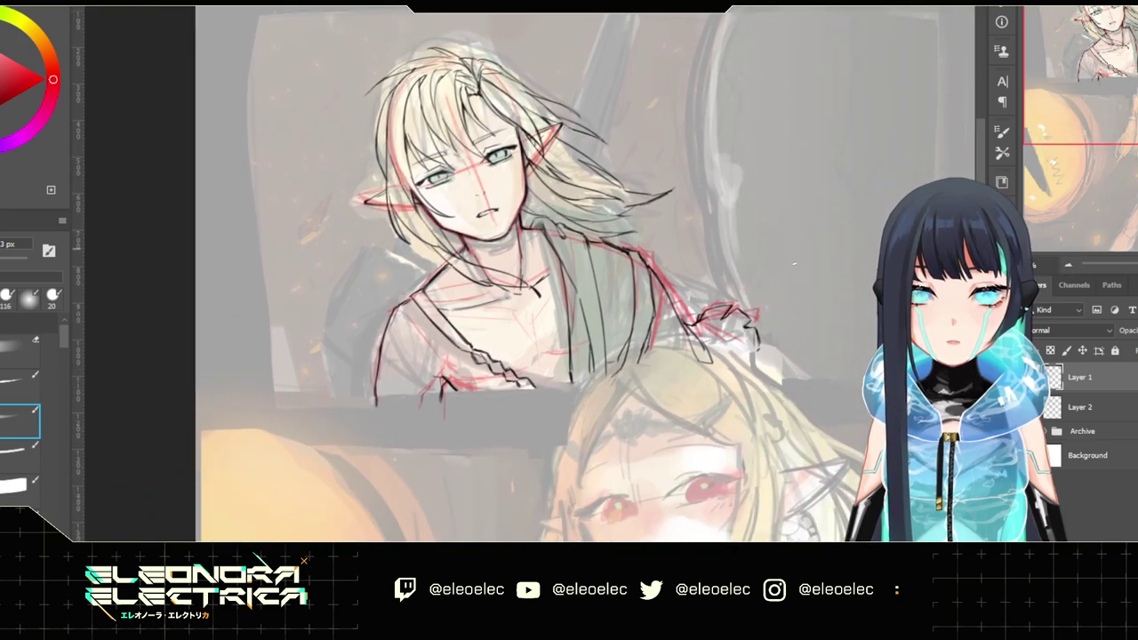
click(1032, 407)
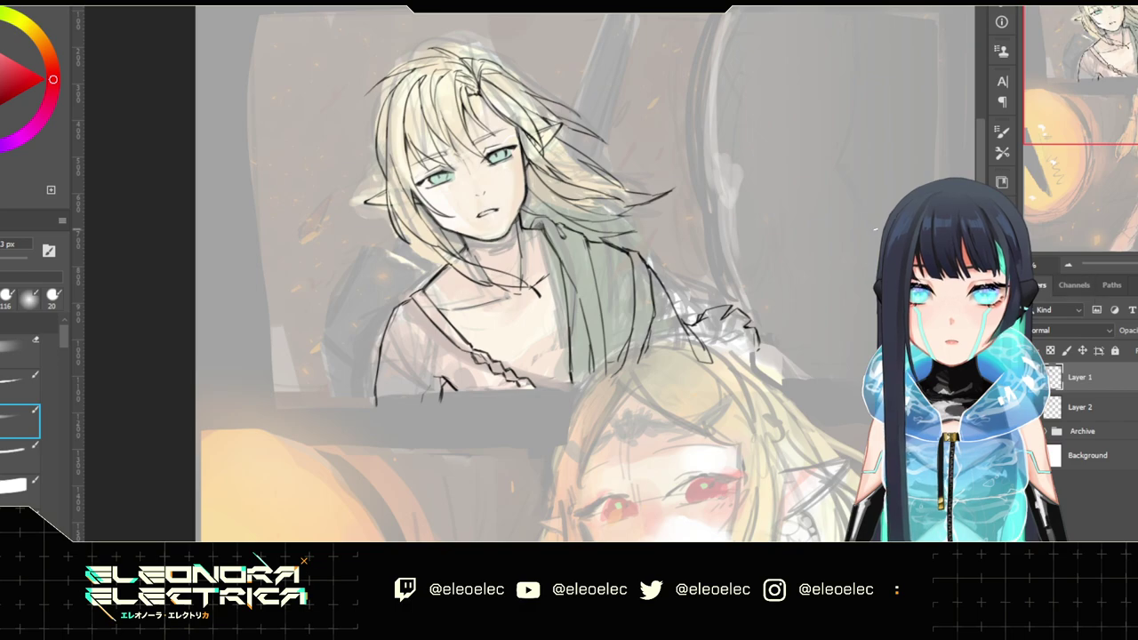
drag(569, 136, 521, 110)
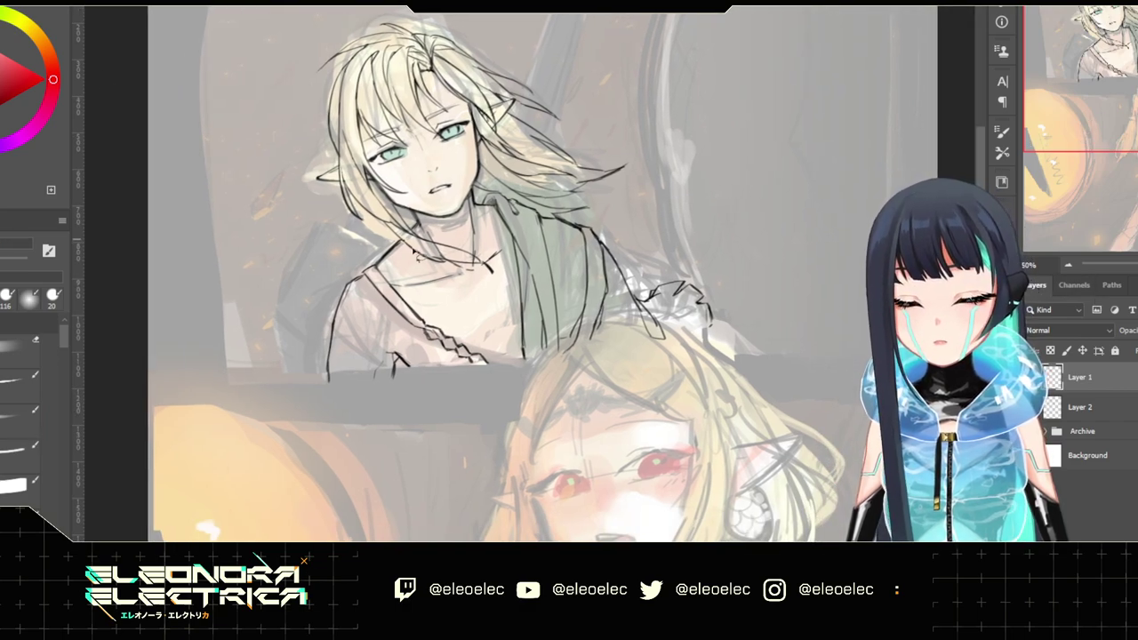
mouse_move(454, 254)
mouse_down()
mouse_move(475, 264)
mouse_move(431, 254)
mouse_up()
key(ctrl+d)
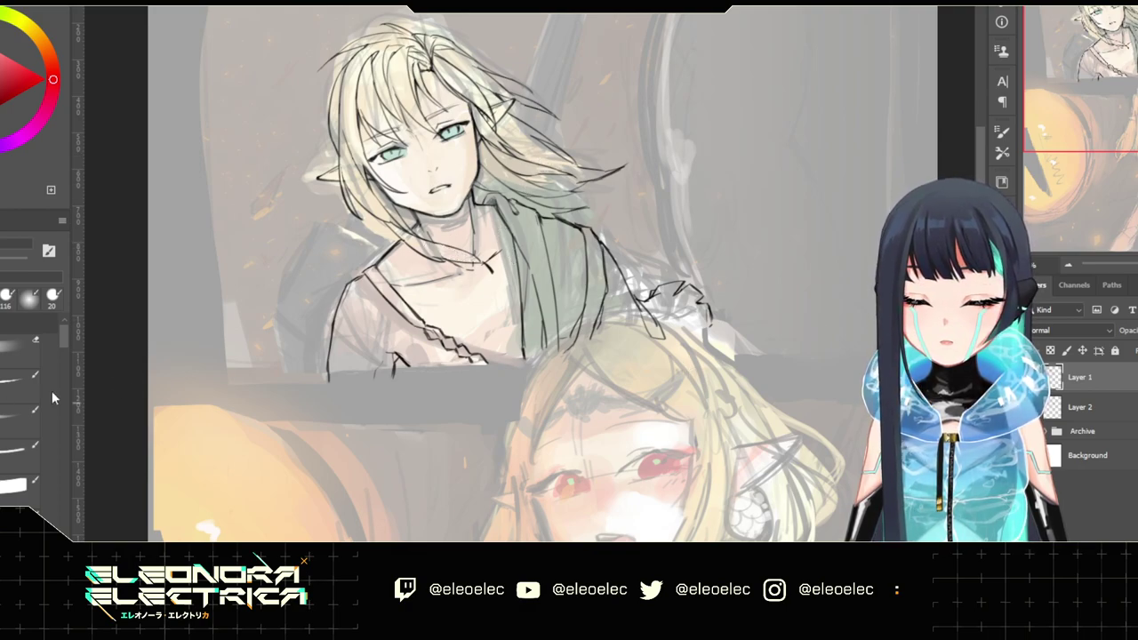
key(ctrl+shift+alt+n)
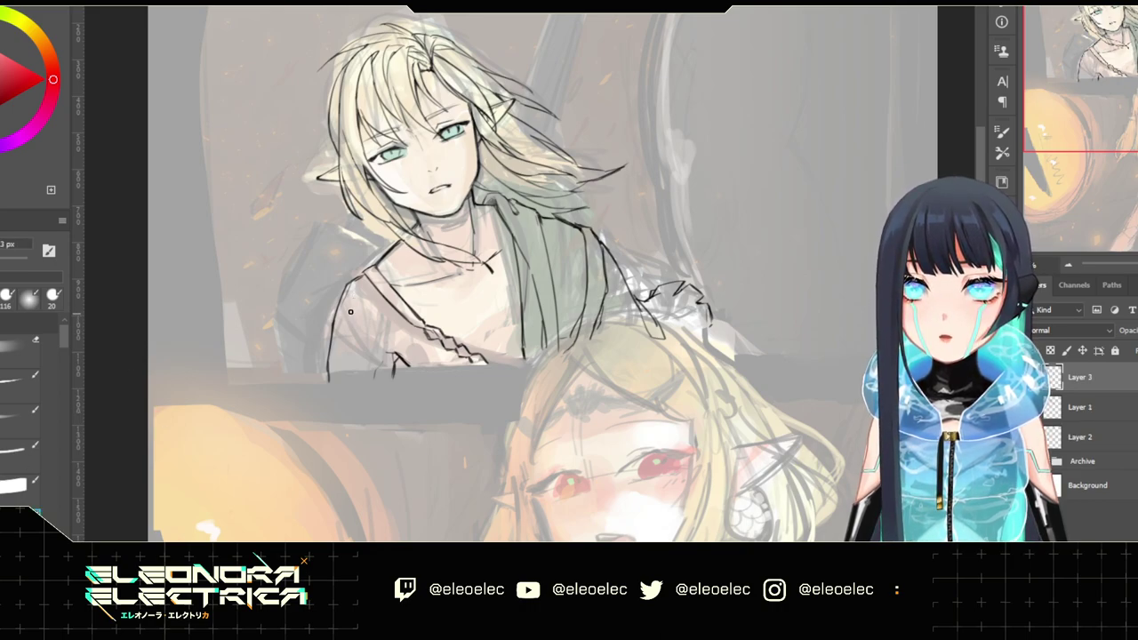
mouse_move(340, 304)
mouse_down()
mouse_move(378, 331)
mouse_move(364, 328)
mouse_up()
key(ctrl+z)
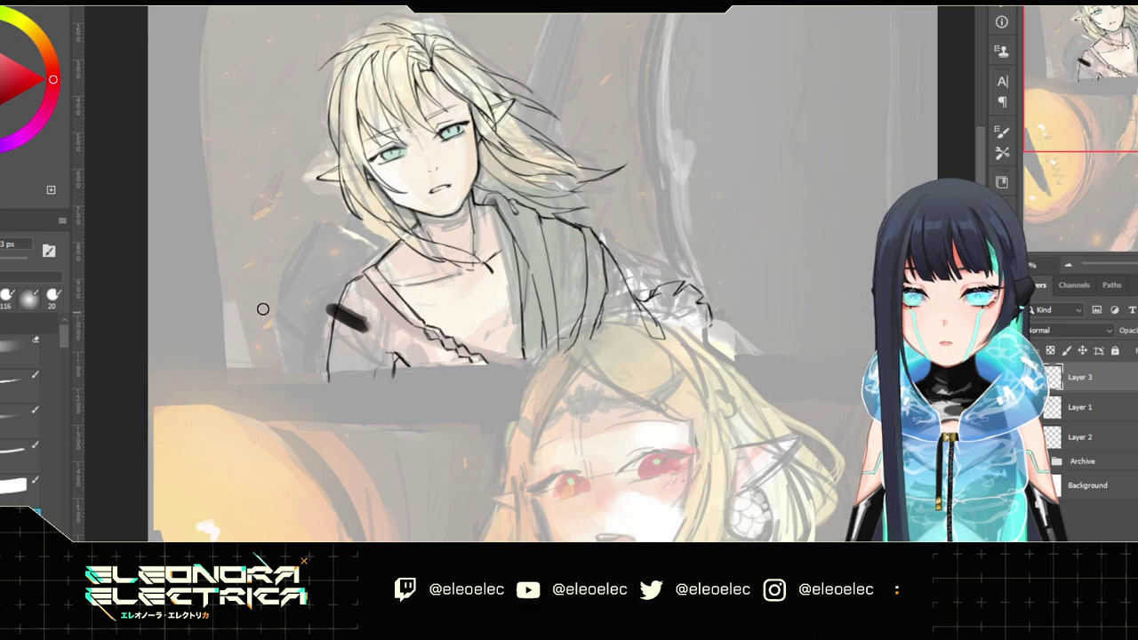
key(ctrl+z)
key(ctrl+z)
key(ctrl+z)
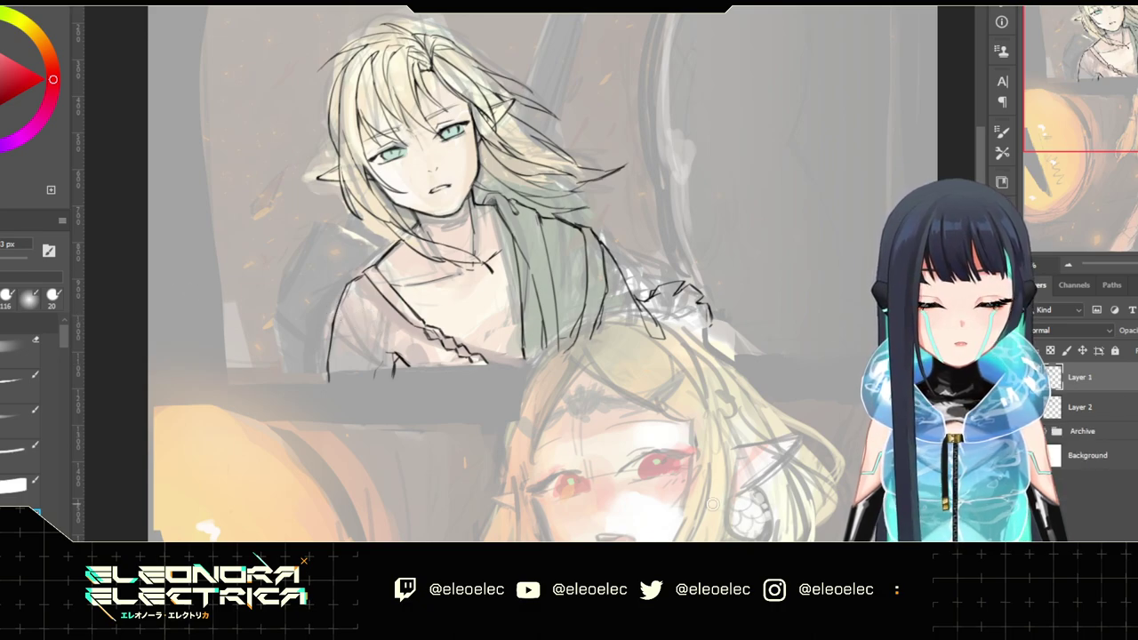
click(52, 298)
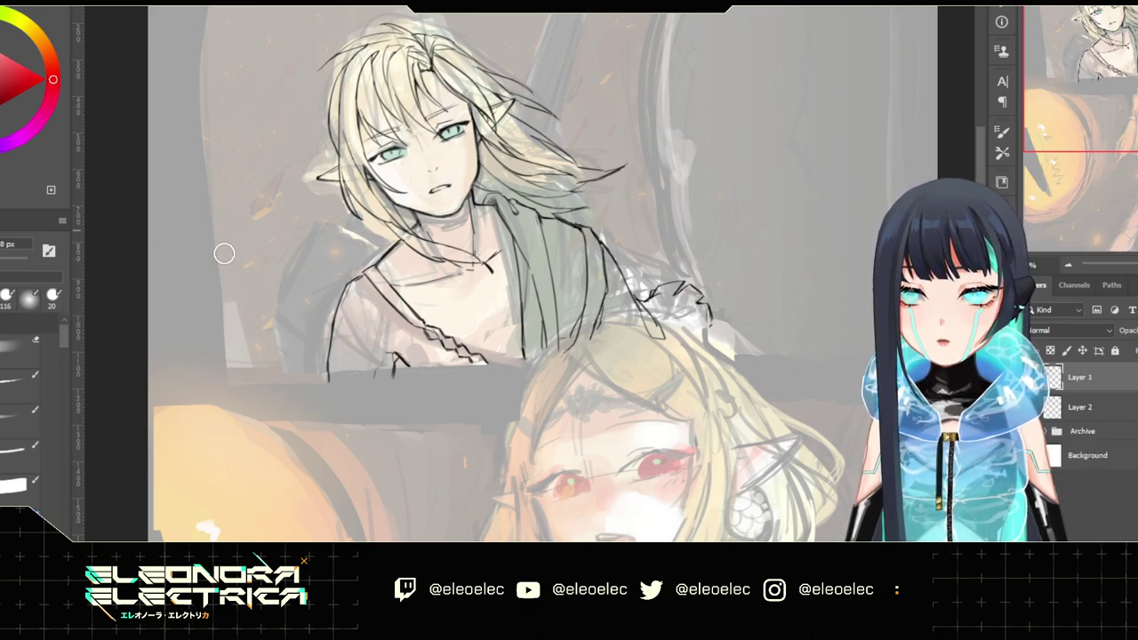
drag(324, 303, 369, 329)
key(ctrl+z)
key(bracketleft)
key(bracketleft)
key(bracketleft)
key(bracketleft)
key(ctrl+z)
Move Layer 1 below Layer 2 in the stack and add a new empty layer beneath the line art, above the Archive group
drag(1134, 380, 1130, 412)
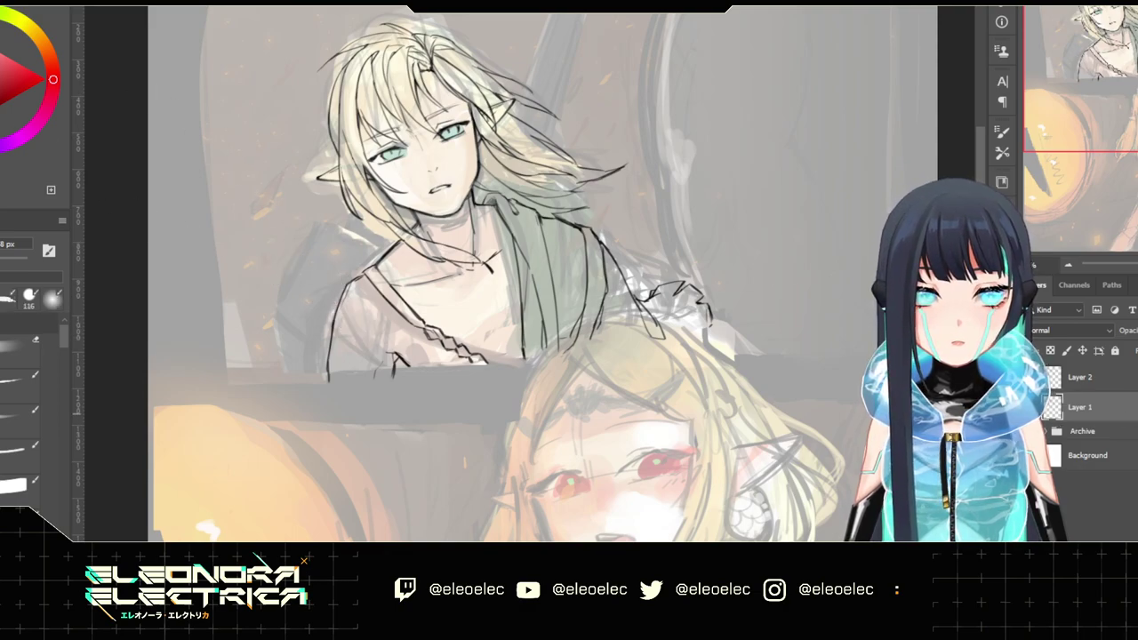
key(ctrl+t)
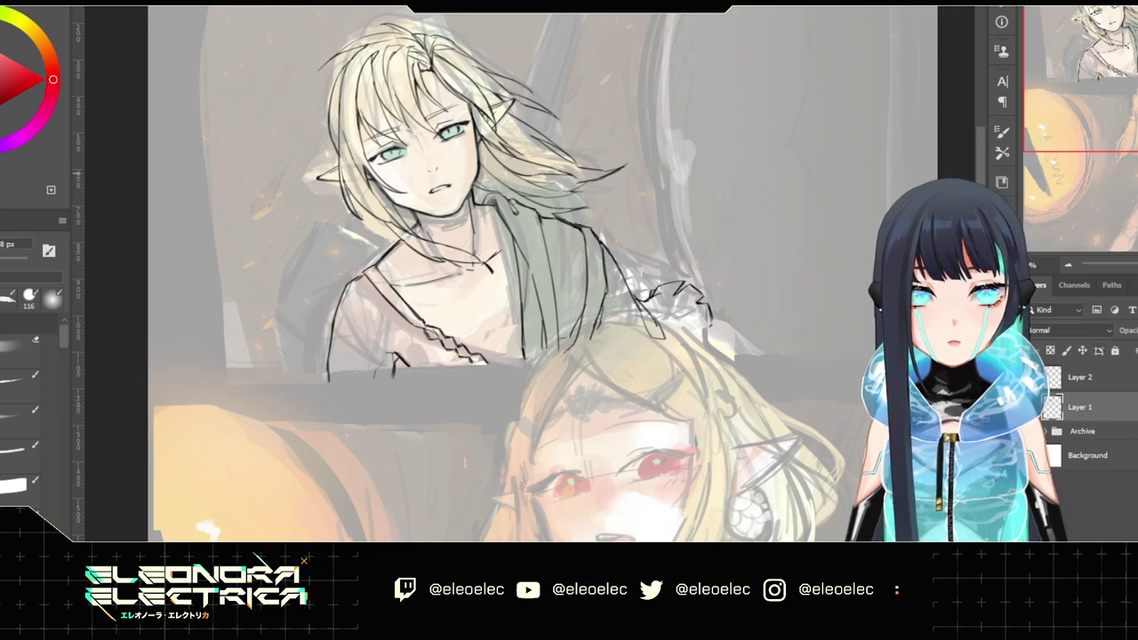
key(ctrl+z)
key(ctrl+shift+z)
key(ctrl+shift+alt+n)
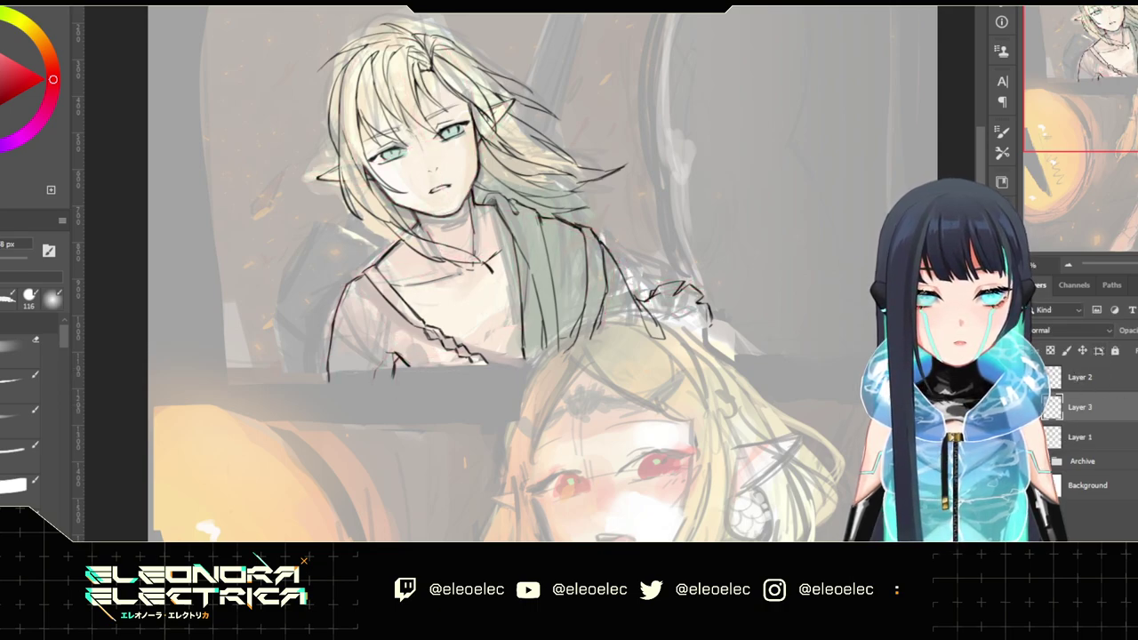
drag(1122, 407, 1135, 455)
key(ctrl+bracketleft)
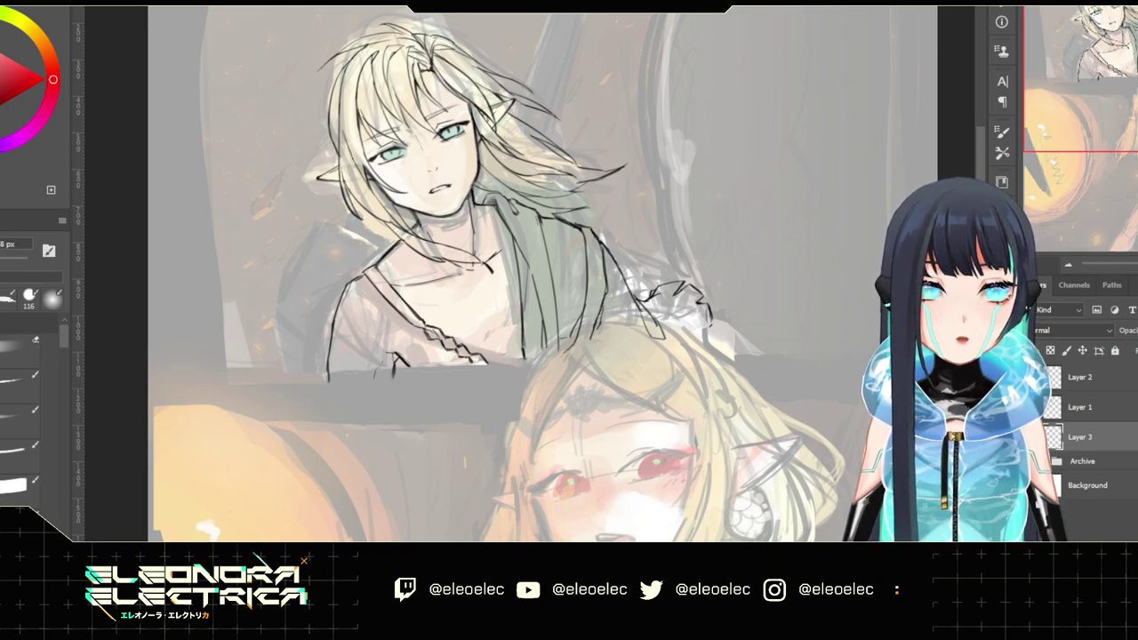
Switch to the finished illustration of the blonde elf in the green dress and examine its face, hair and dress rendering
key(ctrl+Tab)
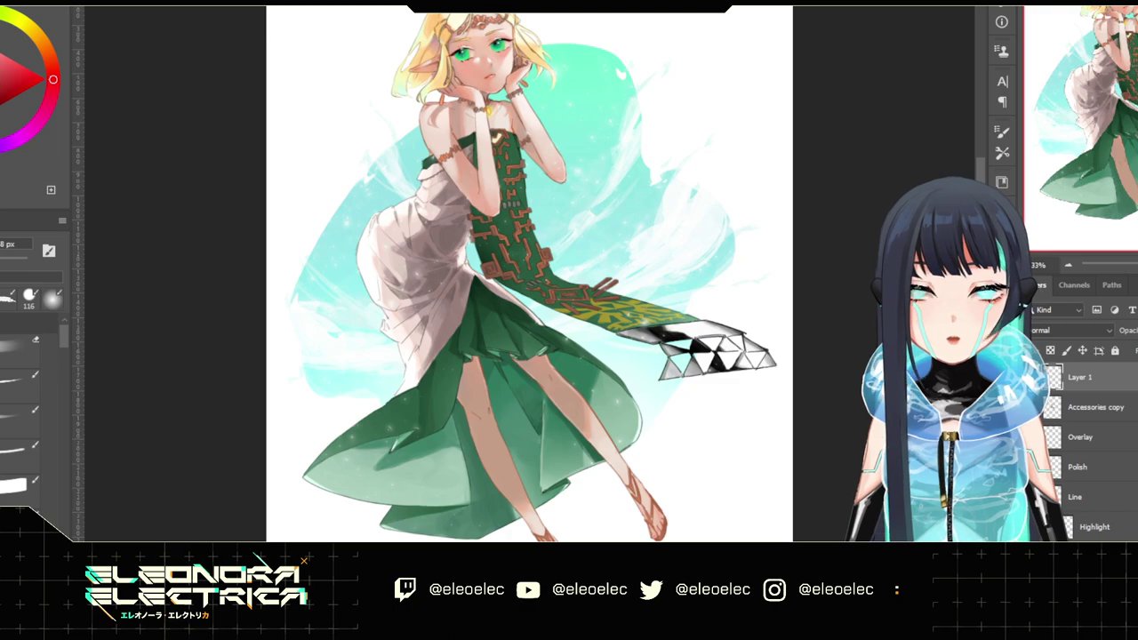
key(ctrl+plus)
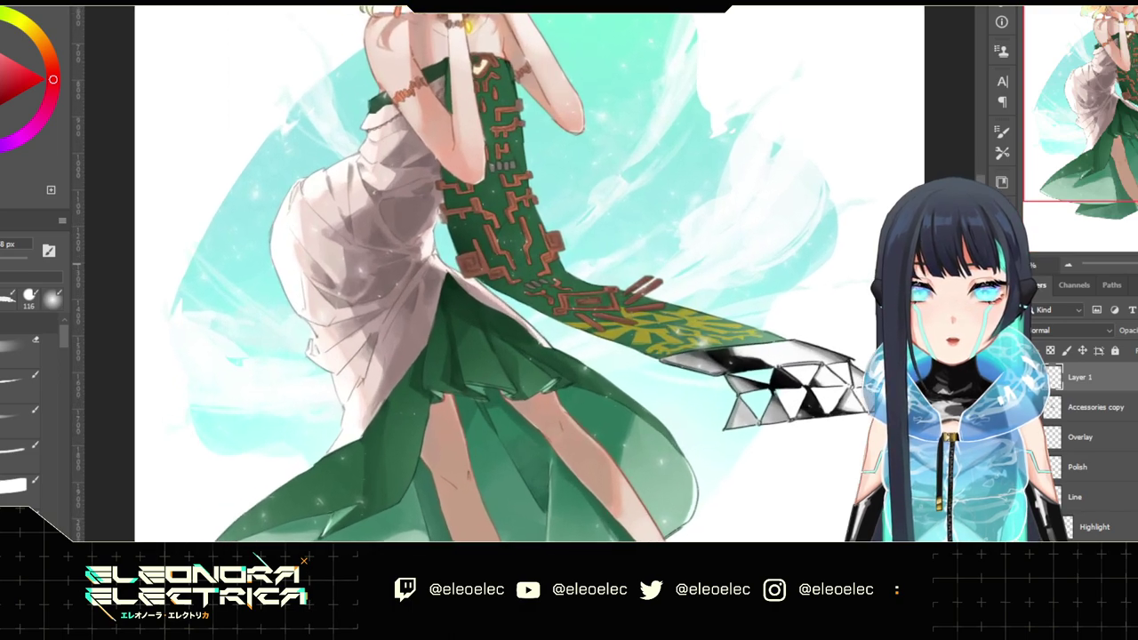
drag(468, 159, 476, 310)
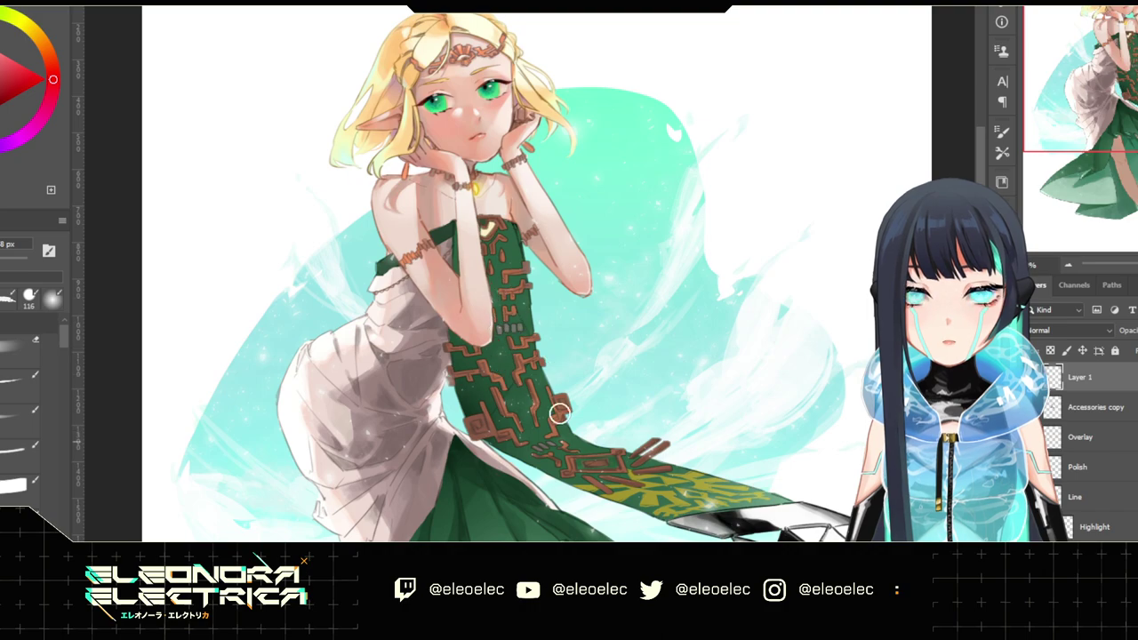
drag(560, 475, 537, 190)
drag(536, 90, 575, 376)
scroll(573, 312, up, 3)
drag(605, 481, 670, 514)
drag(551, 178, 597, 479)
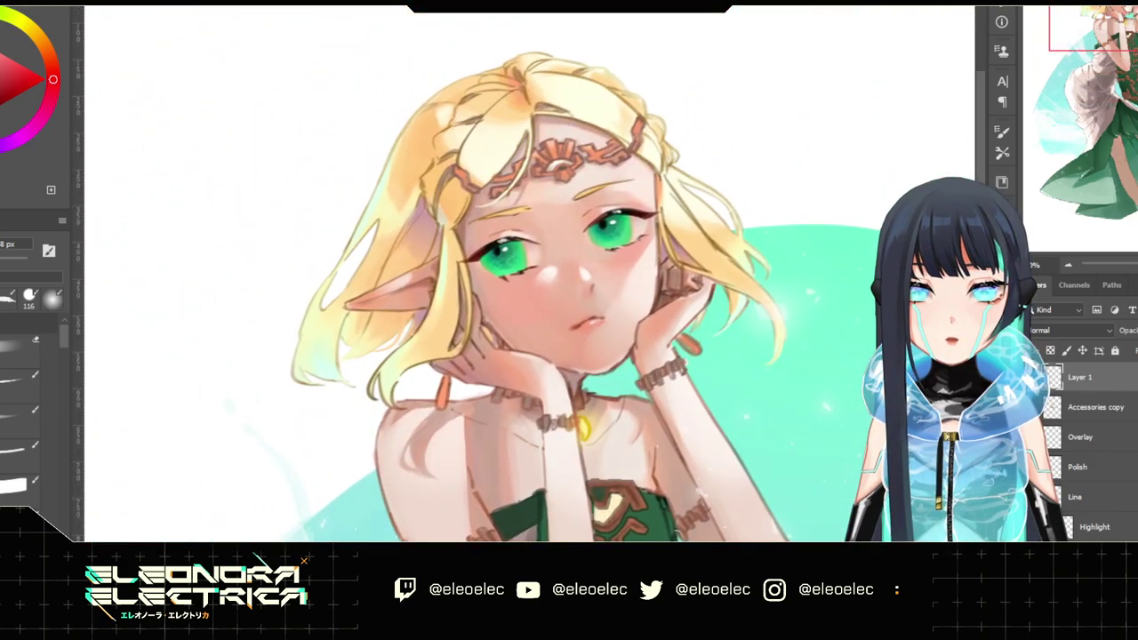
drag(1130, 9, 1130, 25)
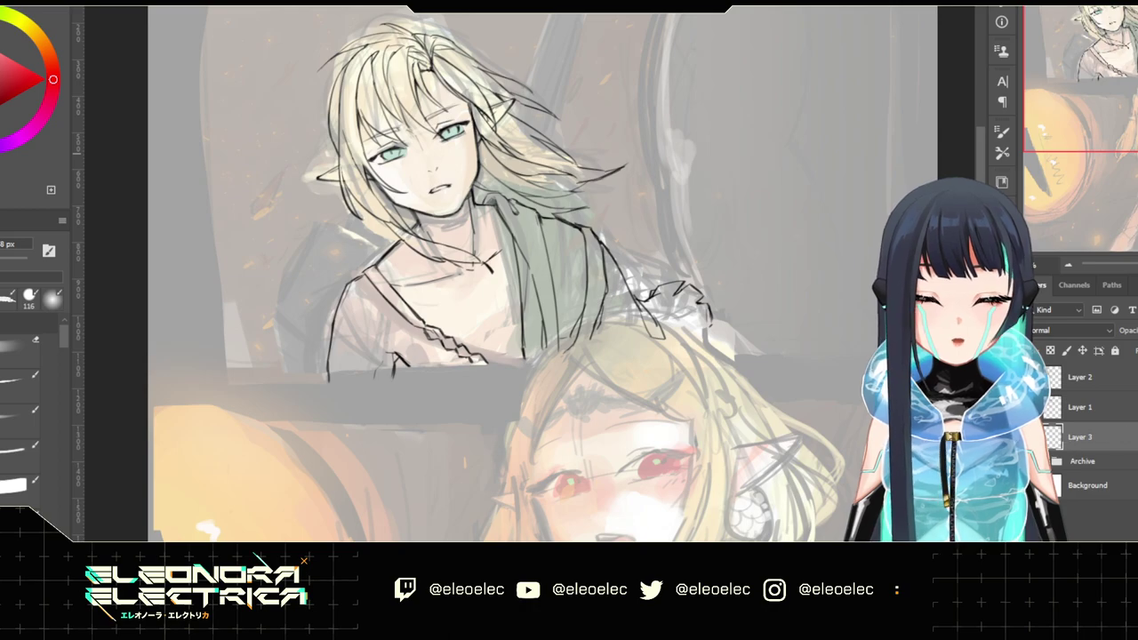
Hide the three layers above the Archive group and restore the old painting in that group to its full-strength colours
drag(1026, 377, 1025, 436)
click(1078, 467)
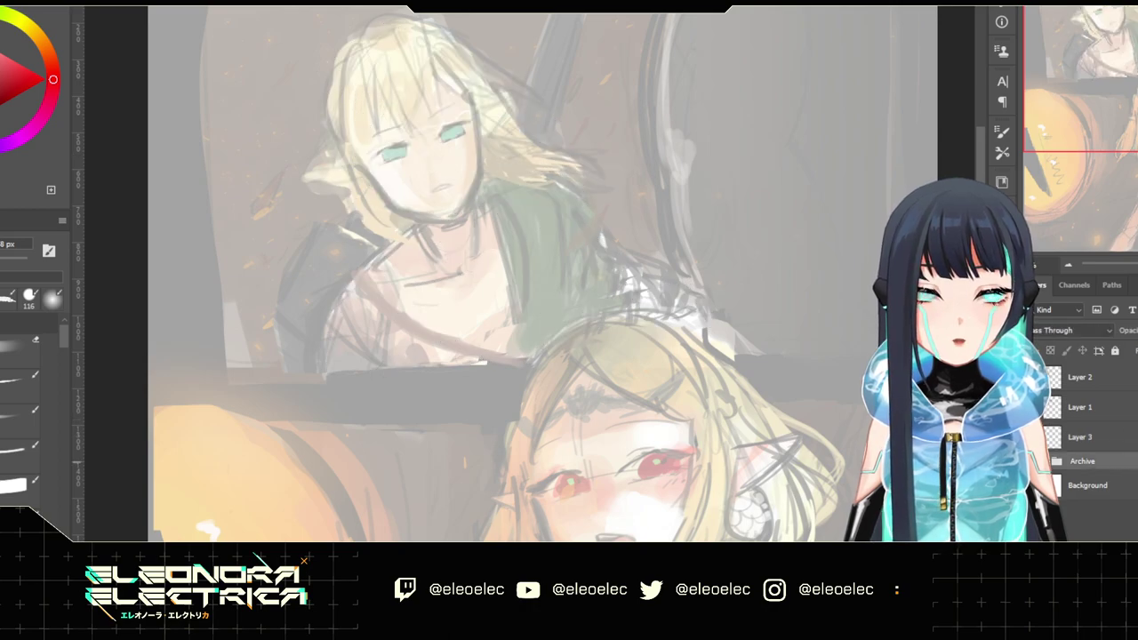
mouse_move(1137, 264)
mouse_down()
mouse_move(1070, 264)
mouse_move(1133, 265)
mouse_up()
key(ctrl+z)
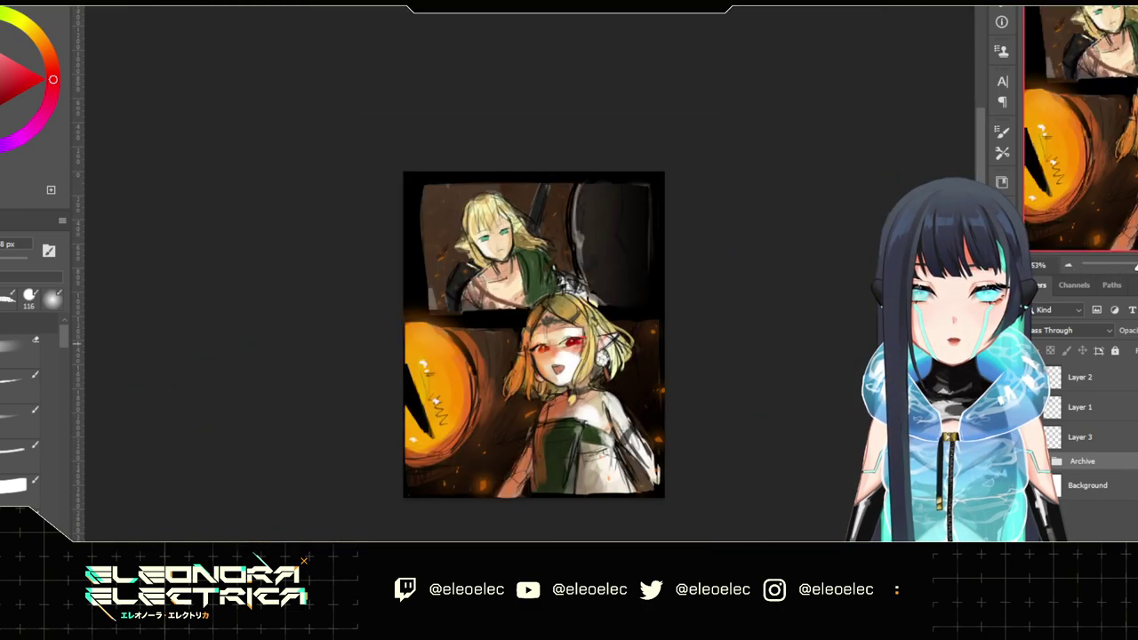
drag(1135, 265, 1137, 265)
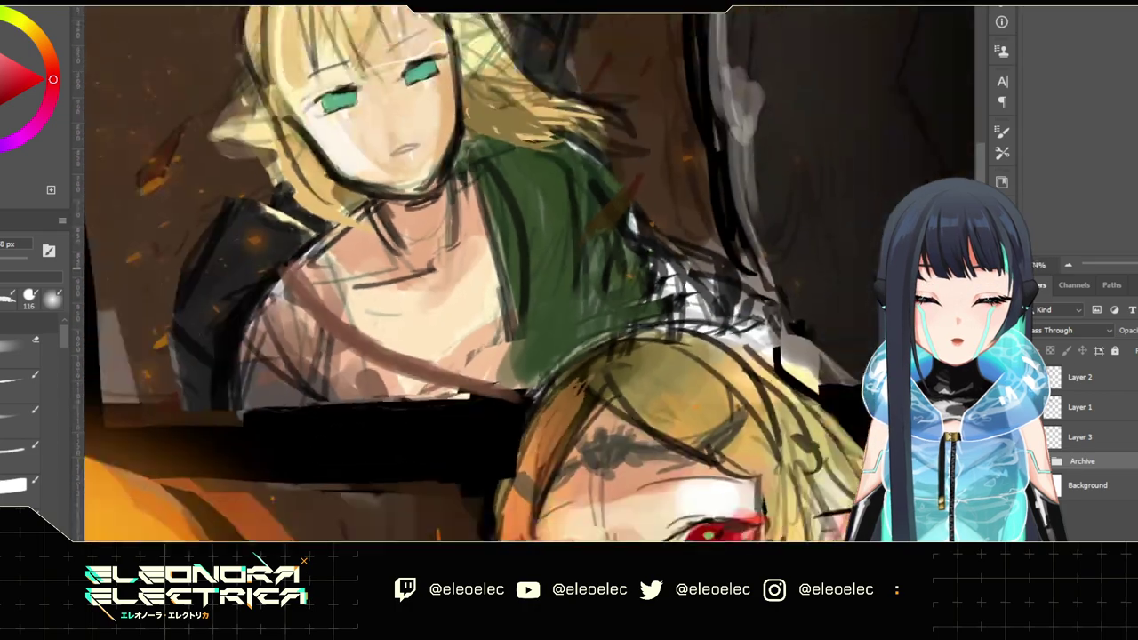
Fade the Archive group's painting back to low opacity and show the black line art over it
key(ctrl+0)
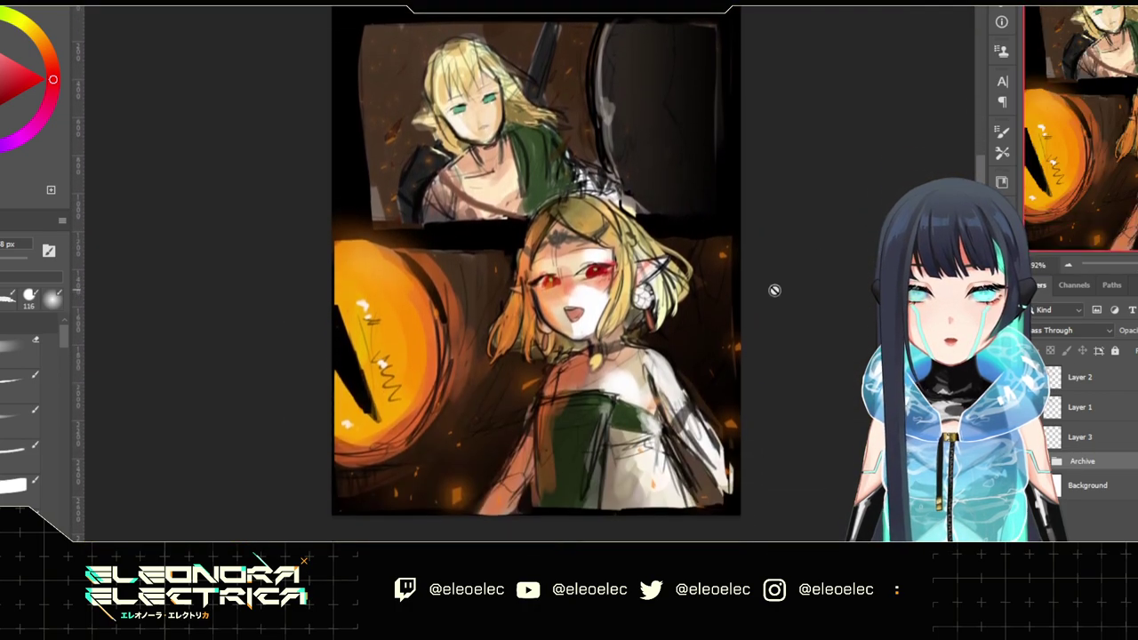
scroll(774, 290, down, 1)
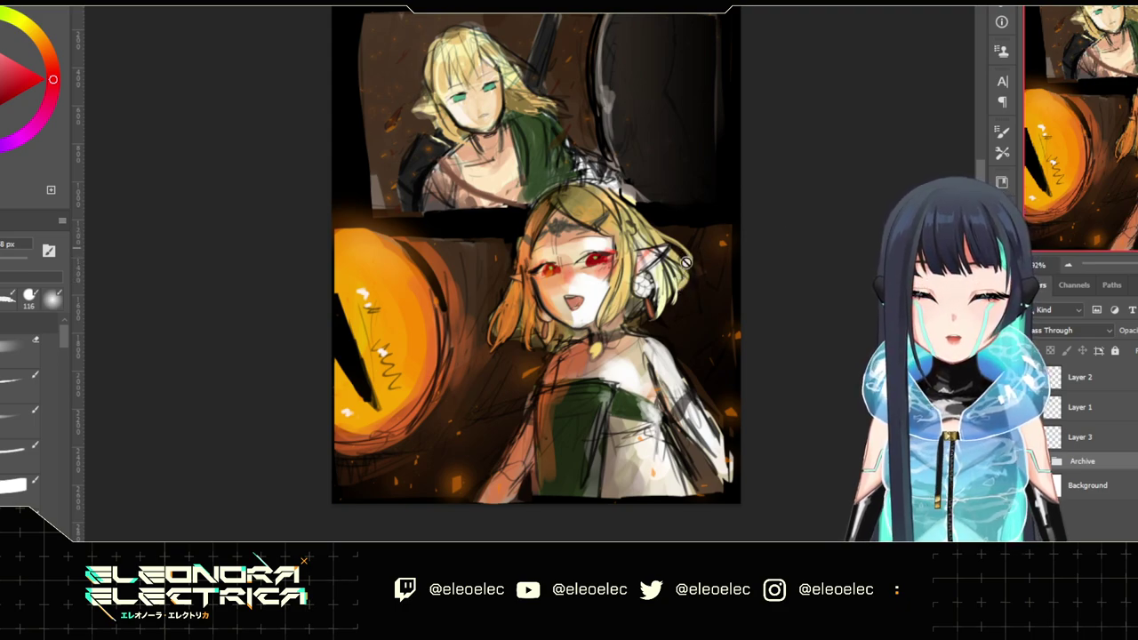
scroll(673, 279, up, 1)
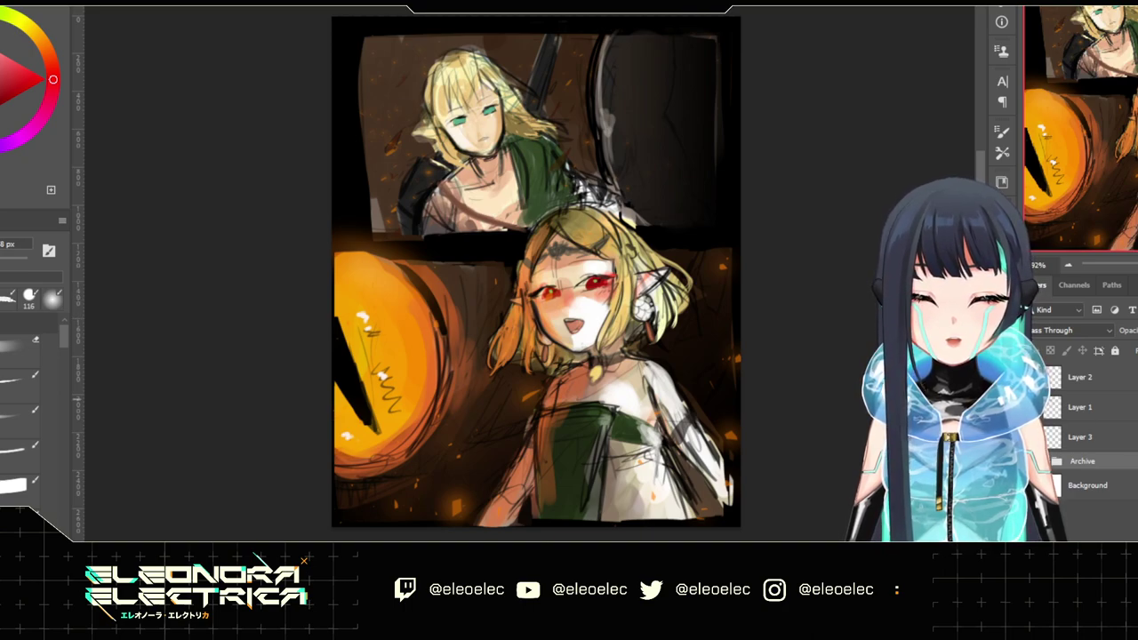
drag(1137, 347, 1134, 347)
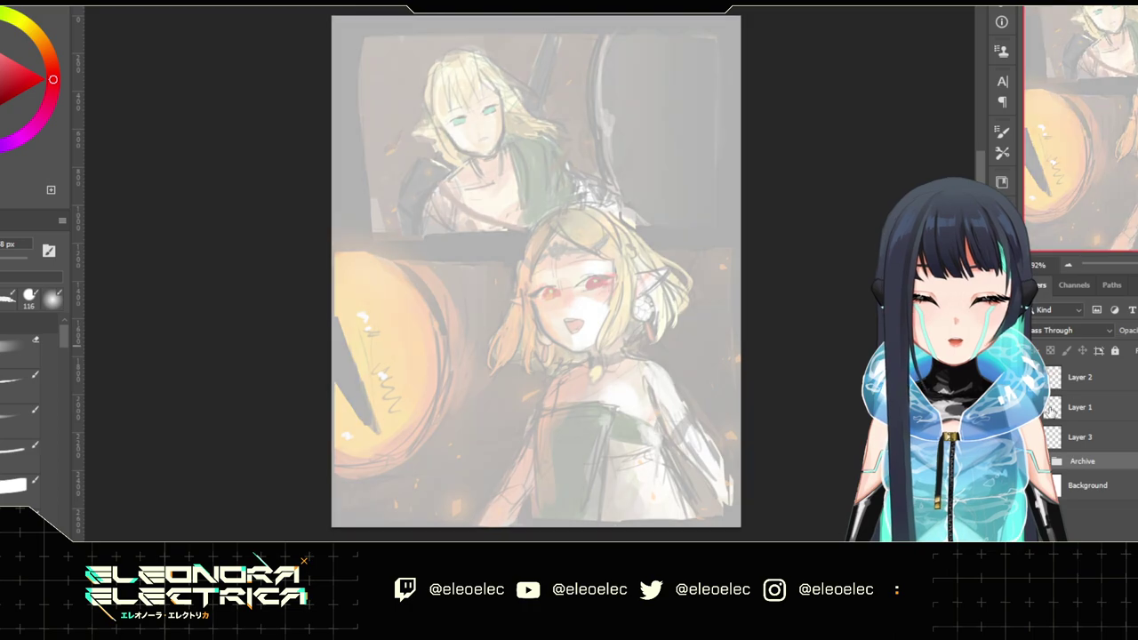
click(1034, 406)
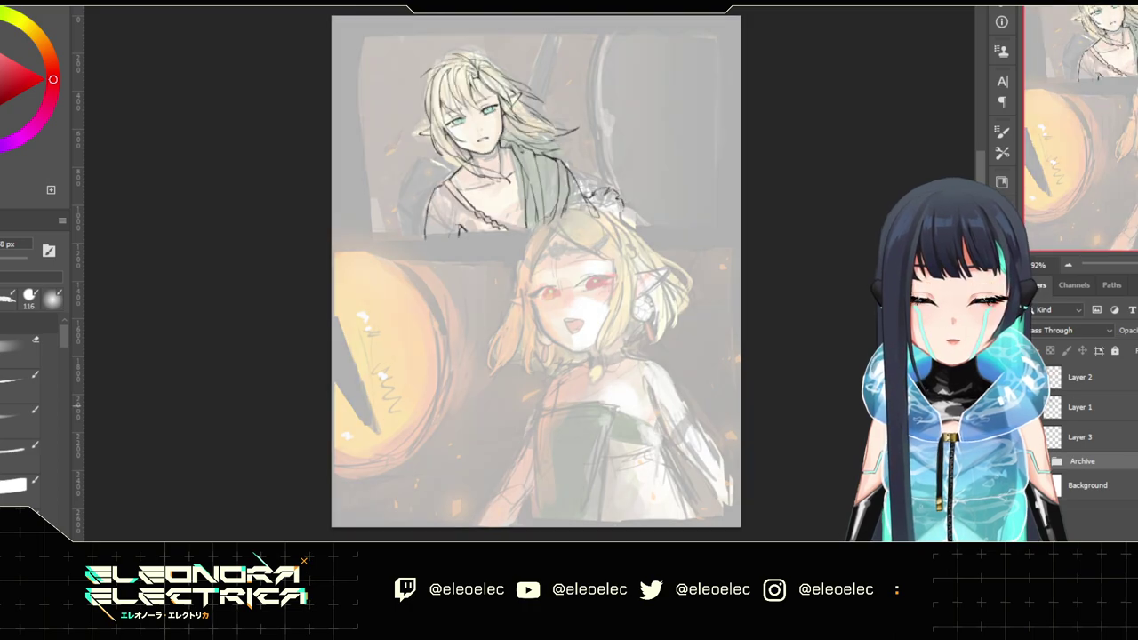
drag(530, 323, 614, 323)
drag(533, 267, 525, 481)
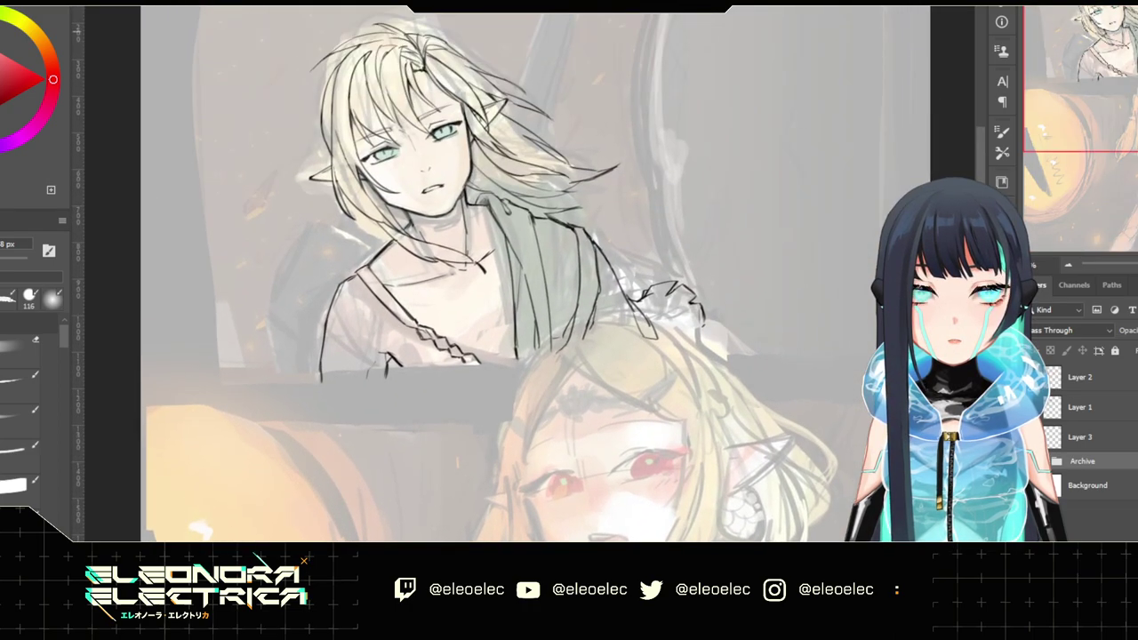
Paint dark tattoo-like bands across the elf's shoulder, chest and lower torso on Layer 3, and lower that layer's opacity to 34%
click(1095, 380)
click(1097, 408)
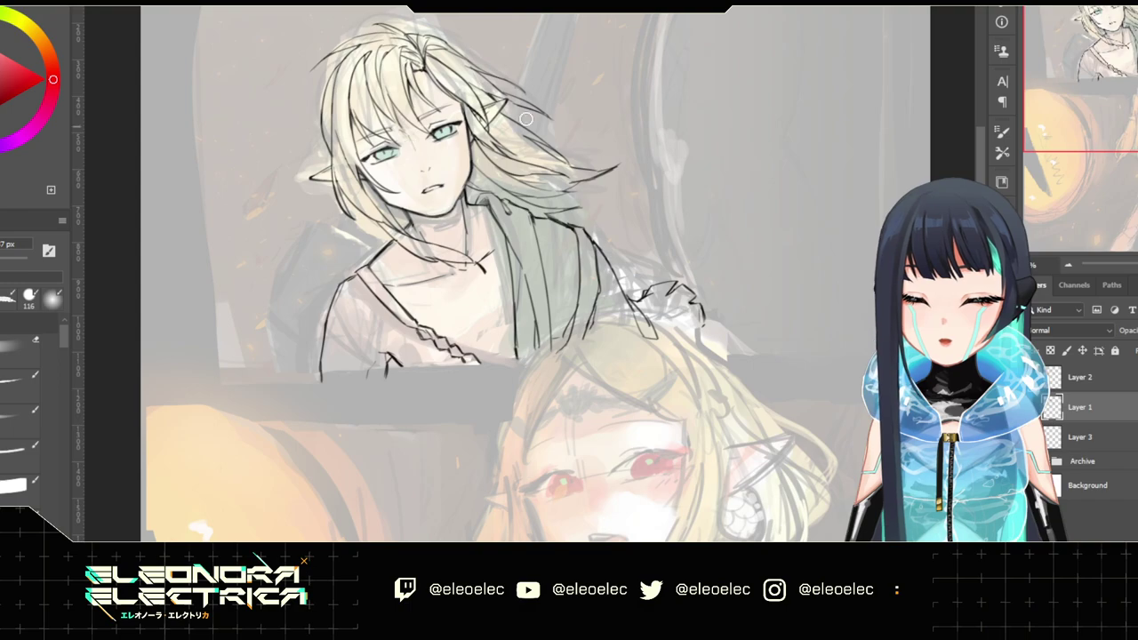
click(1123, 96)
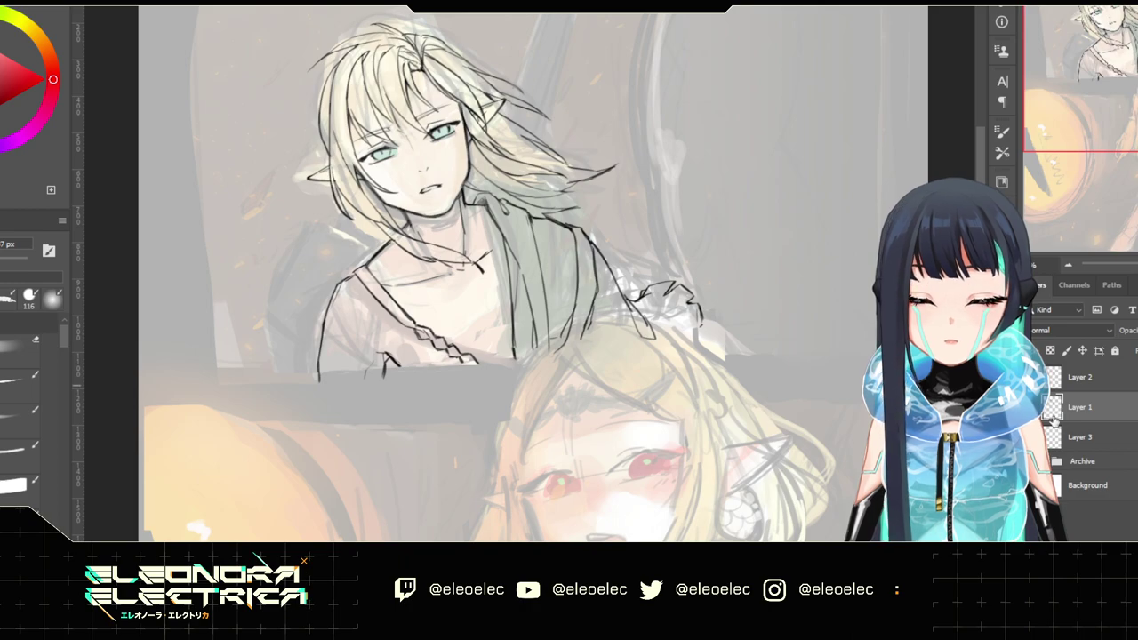
click(1033, 381)
click(1032, 381)
click(1074, 445)
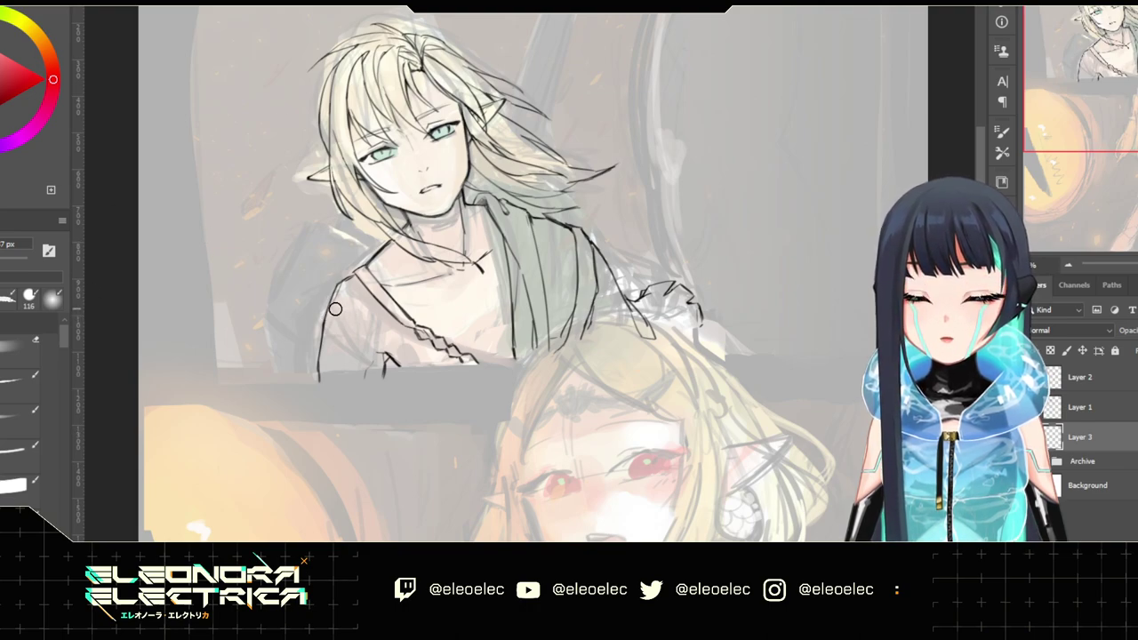
mouse_move(324, 315)
mouse_down()
mouse_move(353, 336)
mouse_move(322, 316)
mouse_move(349, 331)
mouse_move(382, 322)
mouse_move(343, 327)
mouse_move(358, 335)
mouse_move(380, 331)
mouse_move(342, 324)
mouse_move(394, 333)
mouse_move(360, 335)
mouse_move(396, 335)
mouse_up()
mouse_move(379, 264)
mouse_down()
mouse_move(398, 320)
mouse_move(399, 290)
mouse_up()
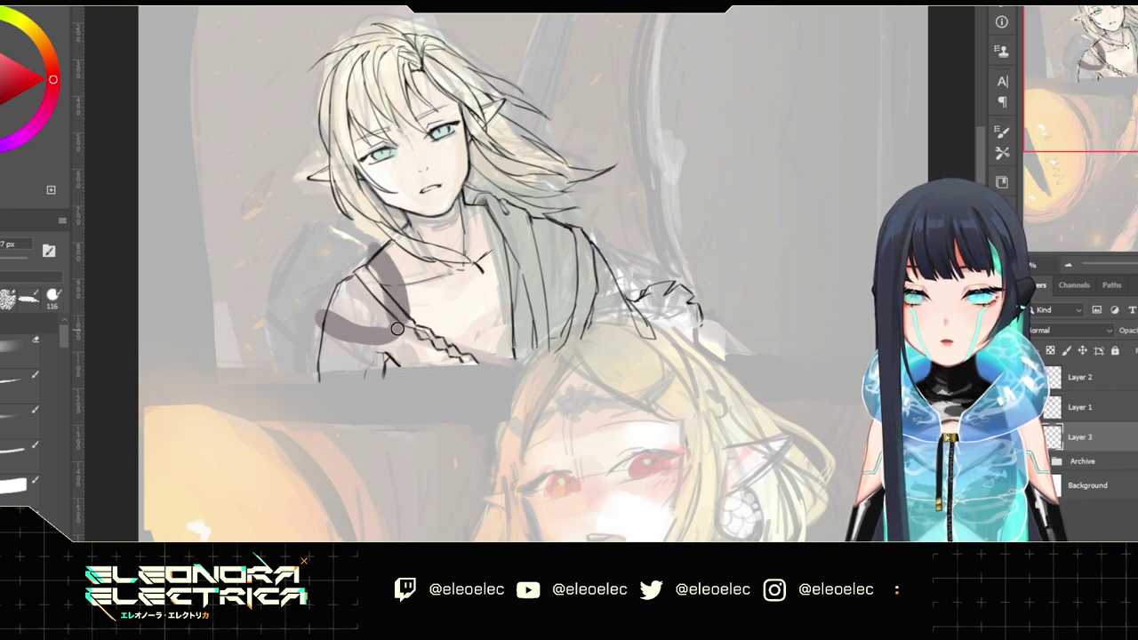
mouse_move(397, 329)
mouse_down()
mouse_move(396, 300)
mouse_move(401, 316)
mouse_move(392, 307)
mouse_move(445, 301)
mouse_move(413, 305)
mouse_up()
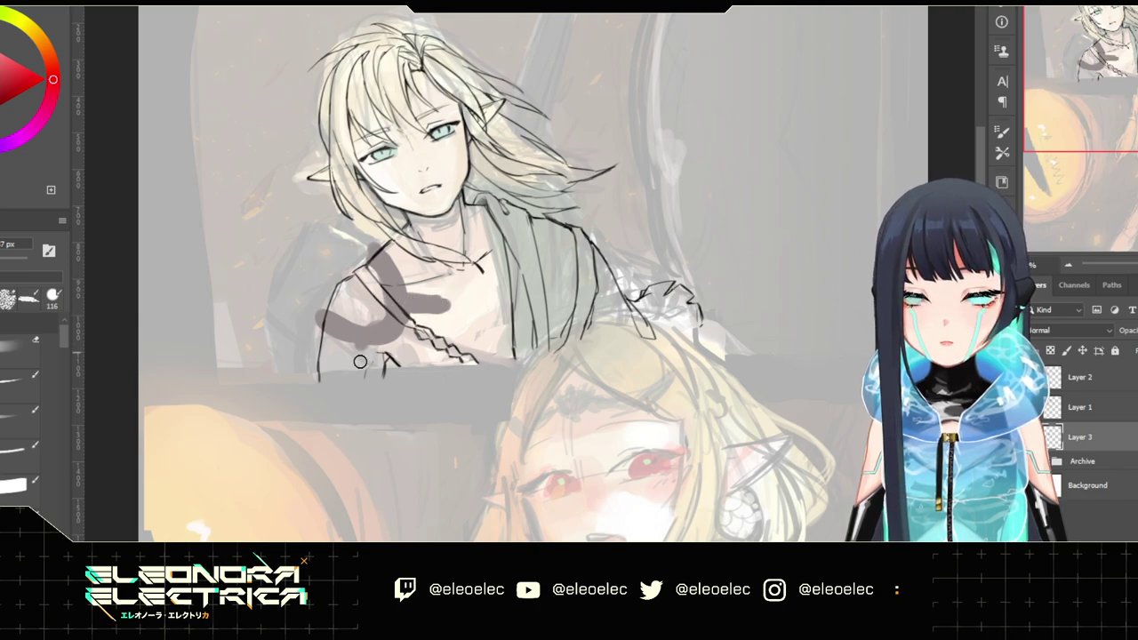
mouse_move(360, 362)
mouse_down()
mouse_move(353, 334)
mouse_move(330, 336)
mouse_move(327, 356)
mouse_move(340, 323)
mouse_up()
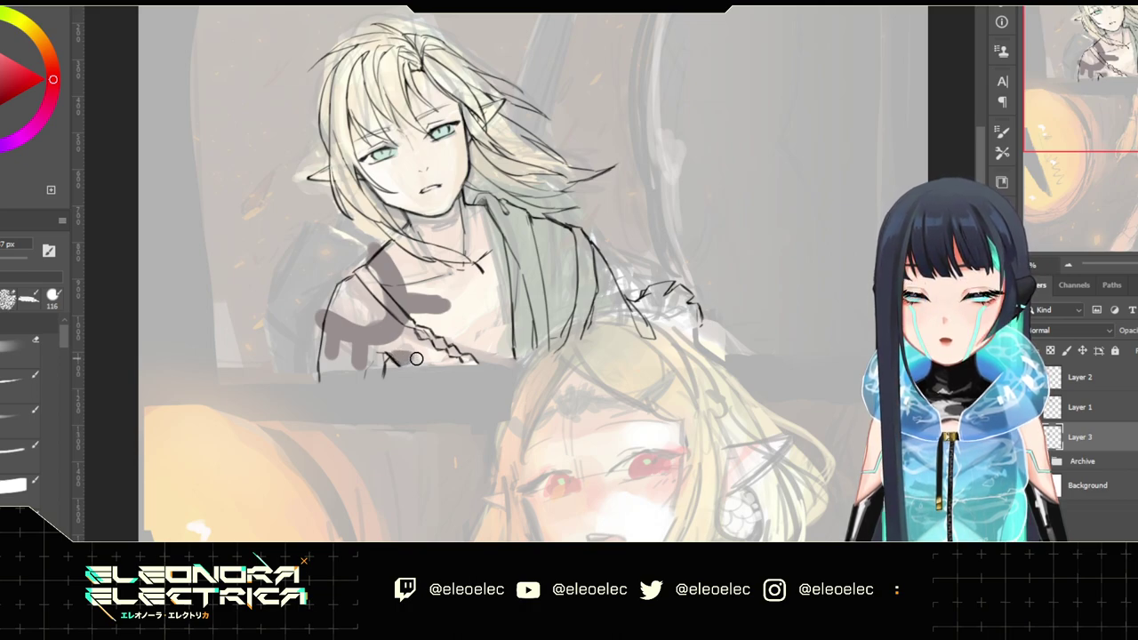
drag(416, 358, 439, 365)
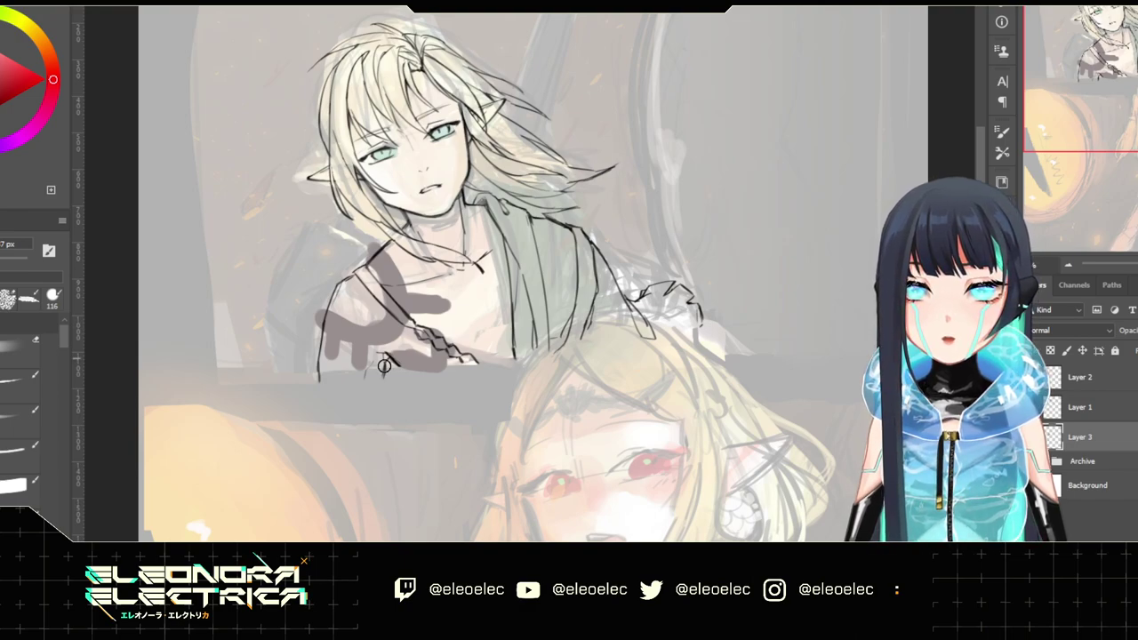
click(320, 381)
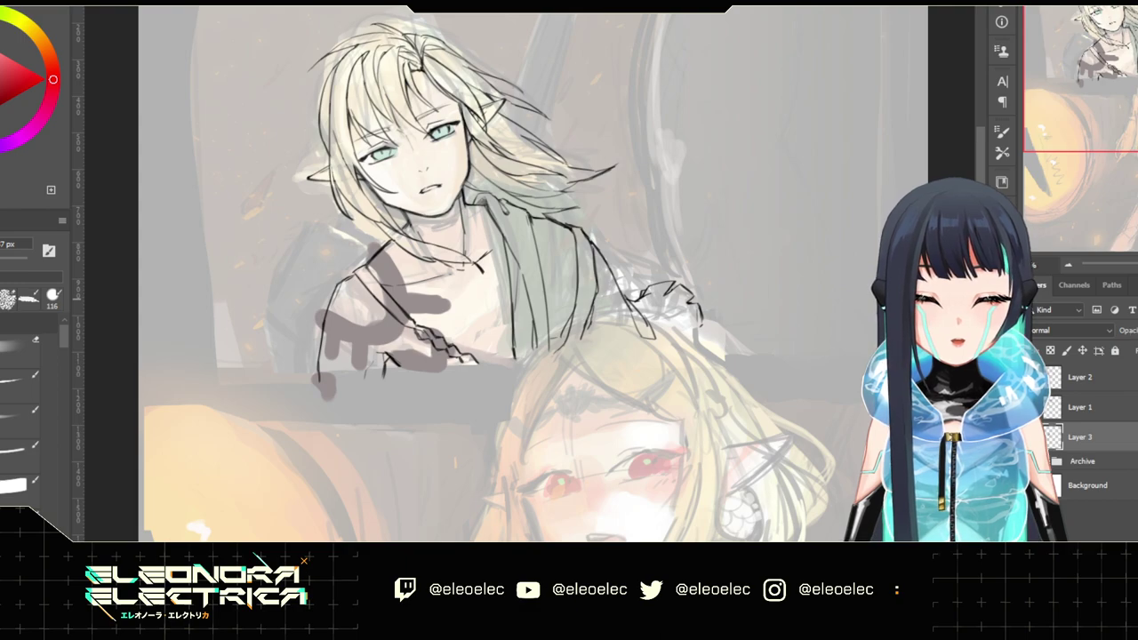
key(3)
key(4)
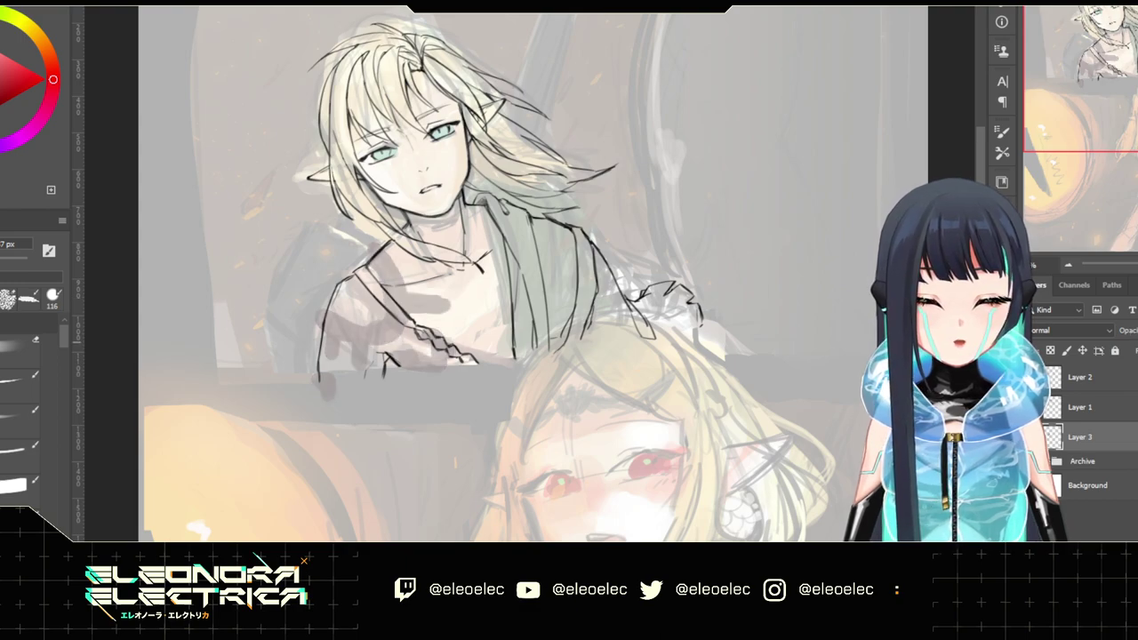
key(ctrl+shift+alt+n)
click(19, 421)
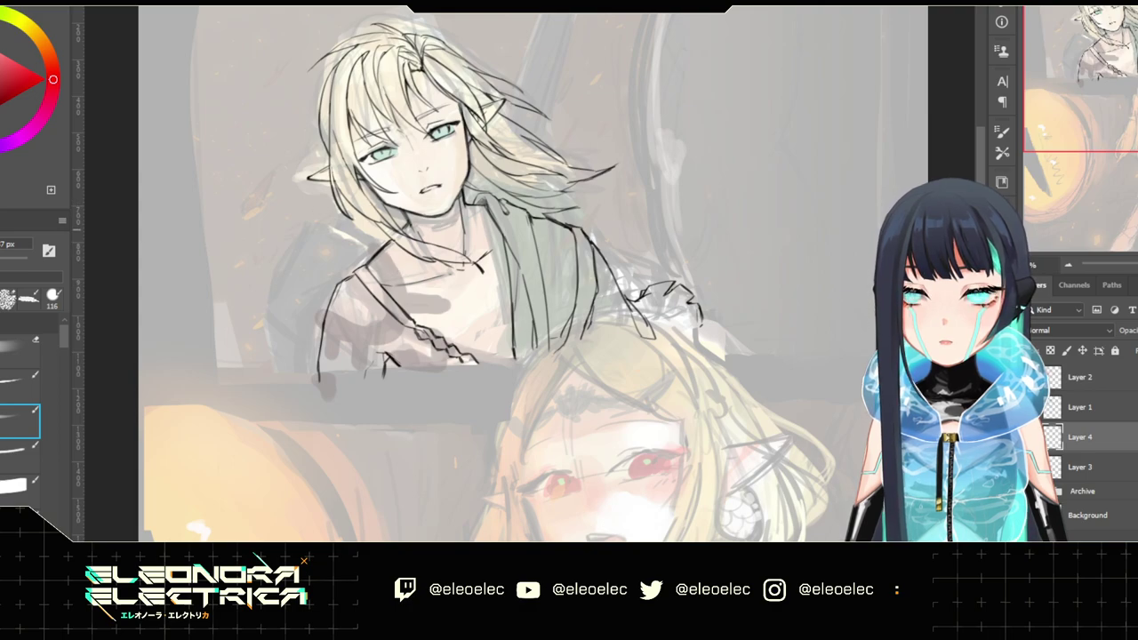
key(])
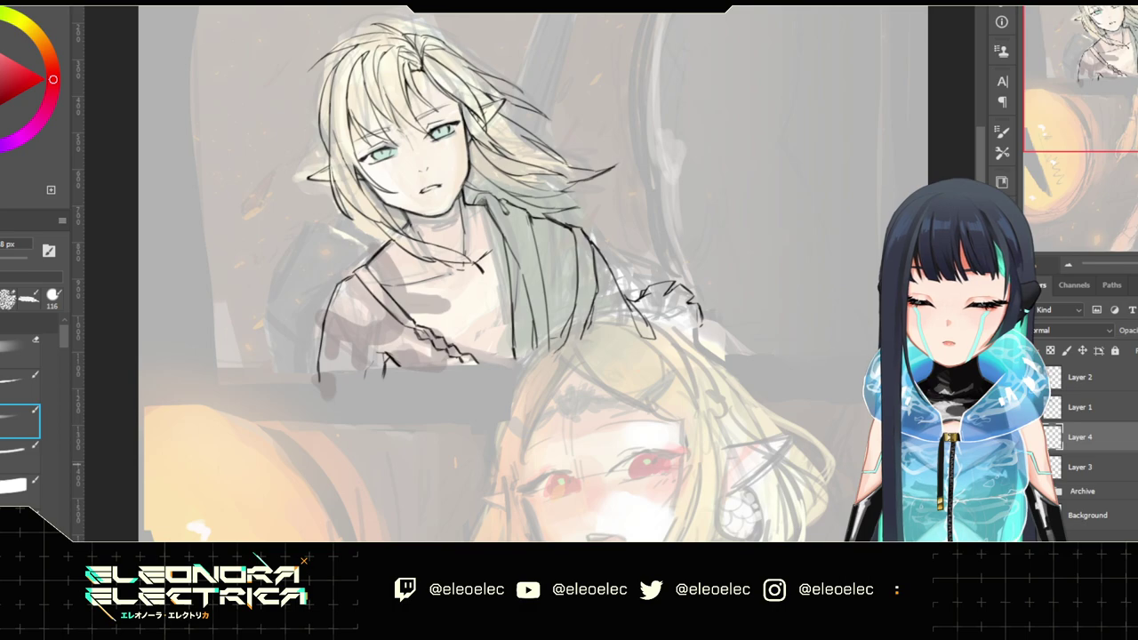
click(13, 511)
drag(327, 324, 390, 320)
key(ctrl+z)
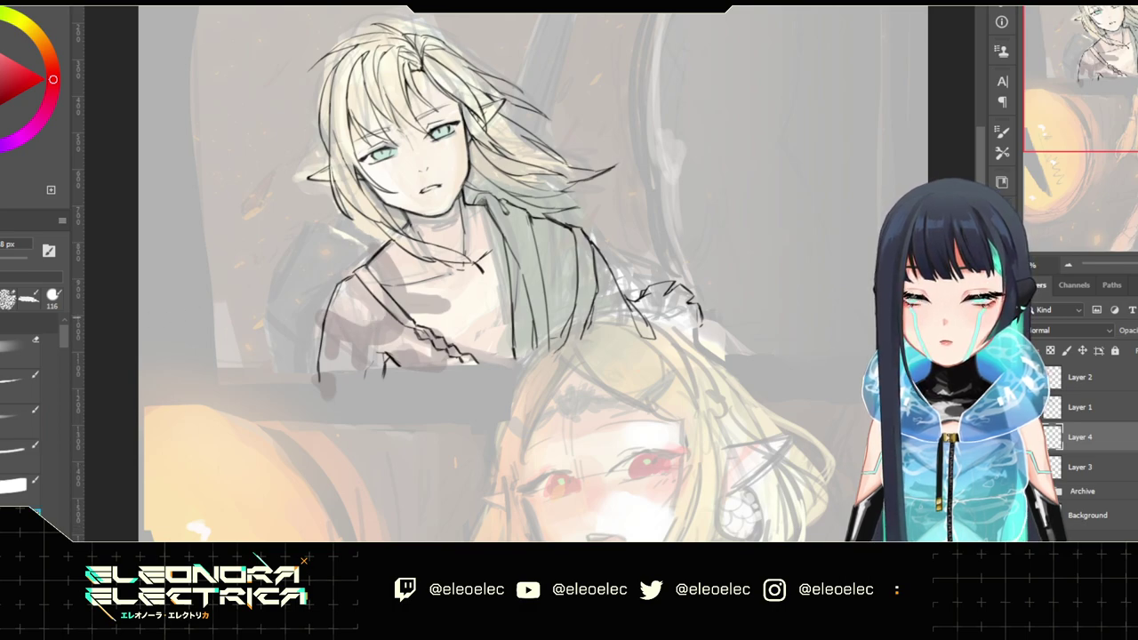
mouse_move(322, 316)
mouse_down()
mouse_move(360, 329)
mouse_move(393, 321)
mouse_move(391, 286)
mouse_move(372, 256)
mouse_move(393, 310)
mouse_move(373, 333)
mouse_move(325, 320)
mouse_move(357, 340)
mouse_move(400, 313)
mouse_move(376, 251)
mouse_up()
key(ctrl+z)
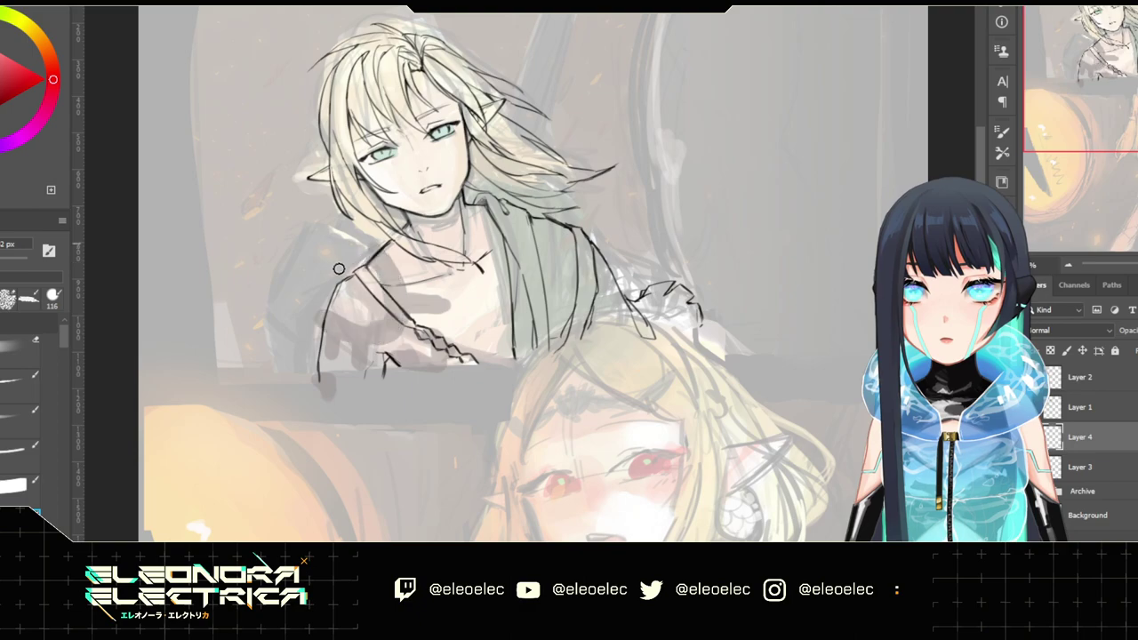
mouse_move(326, 321)
mouse_down()
mouse_move(363, 335)
mouse_move(318, 324)
mouse_move(384, 334)
mouse_up()
key(Delete)
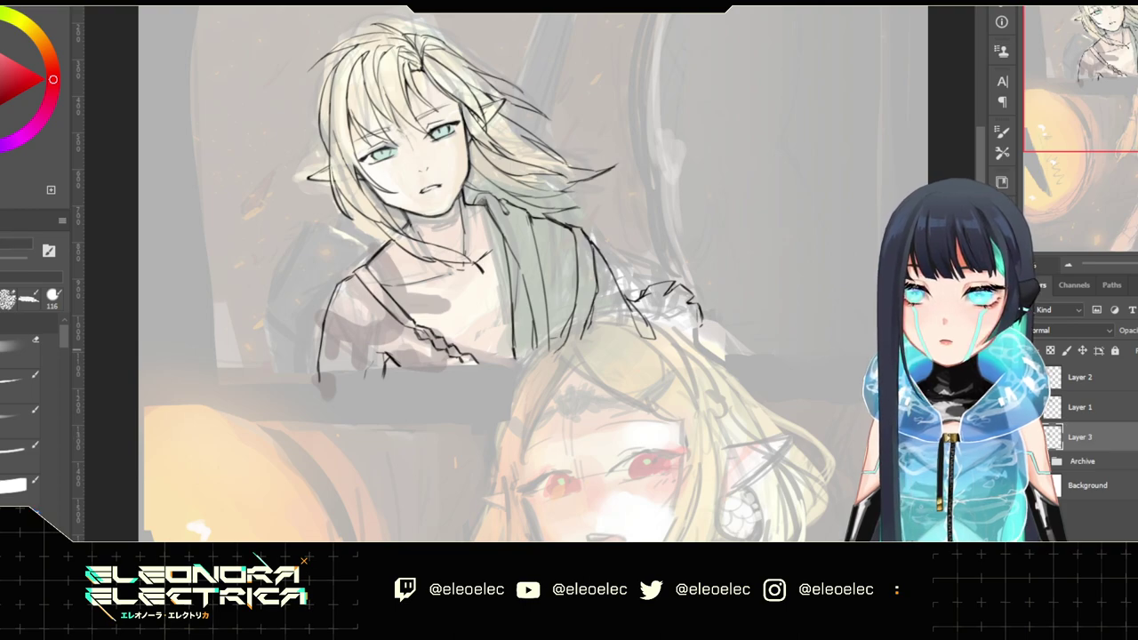
Trim the shoulder and chest markings on Layer 3 into crisp, angular shapes using freehand lasso selections
mouse_move(322, 307)
mouse_down()
mouse_move(325, 322)
mouse_move(374, 336)
mouse_move(317, 305)
mouse_up()
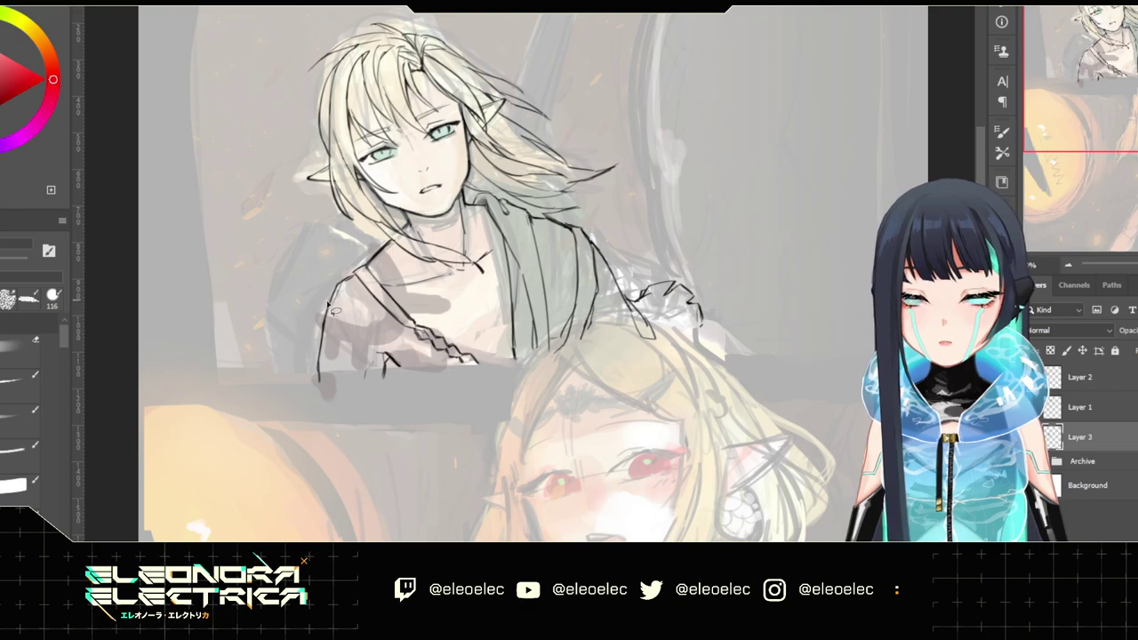
drag(322, 345, 347, 255)
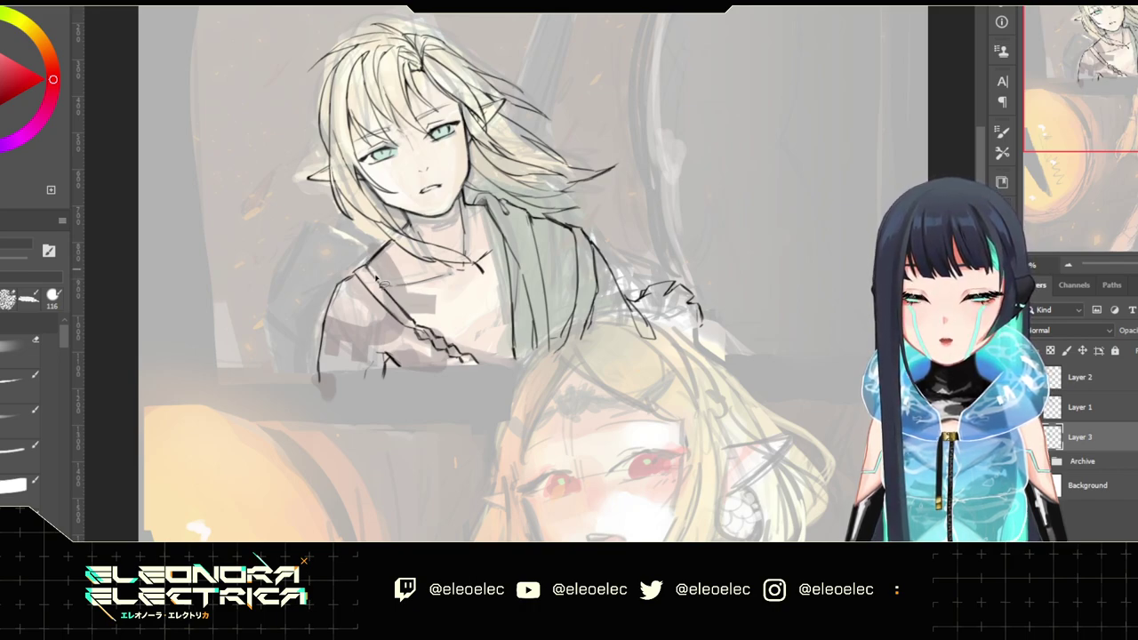
mouse_move(388, 317)
mouse_down()
mouse_move(375, 331)
mouse_move(360, 321)
mouse_move(382, 227)
mouse_move(380, 252)
mouse_up()
key(ctrl+d)
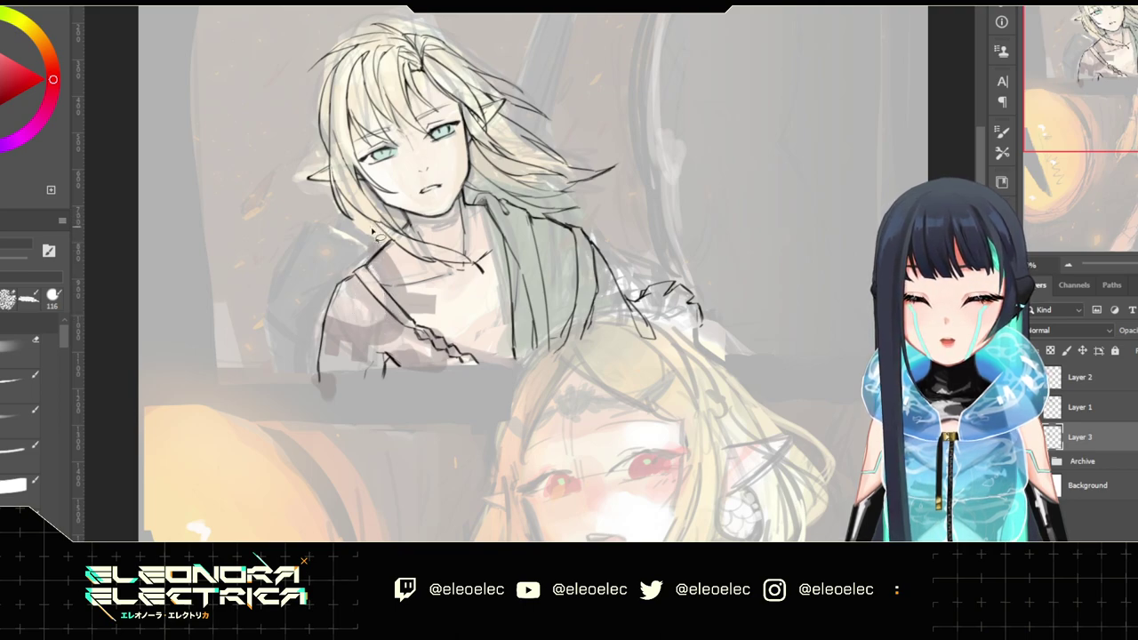
mouse_move(385, 301)
mouse_down()
mouse_move(388, 315)
mouse_move(373, 320)
mouse_move(374, 264)
mouse_move(387, 265)
mouse_up()
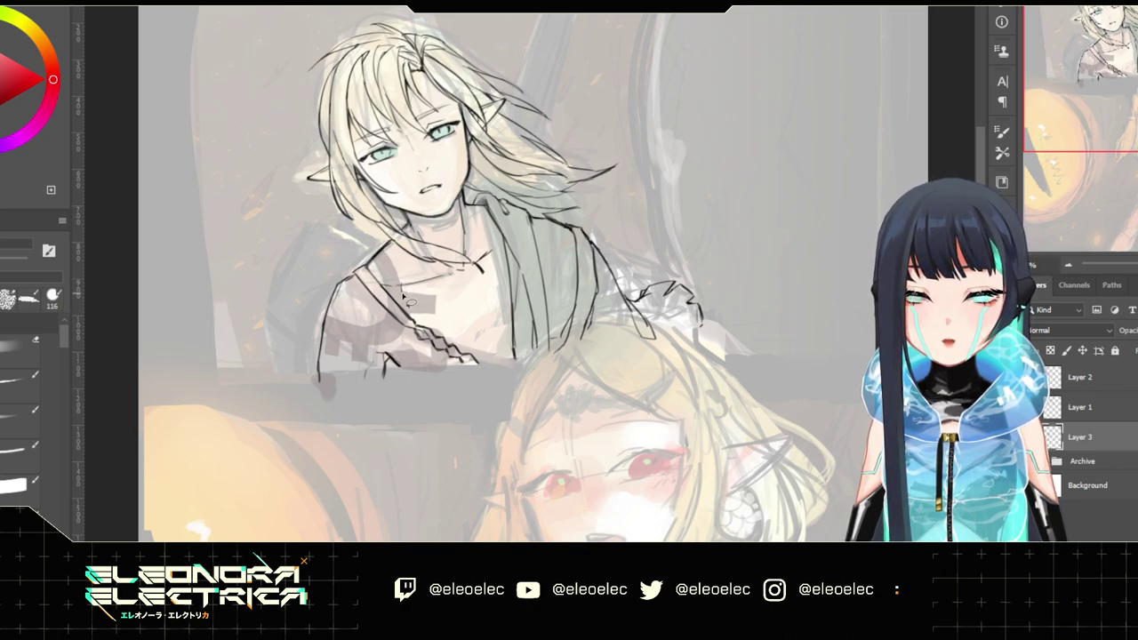
mouse_move(439, 296)
mouse_down()
mouse_move(404, 288)
mouse_move(406, 299)
mouse_move(442, 299)
mouse_move(443, 271)
mouse_up()
key(ctrl+d)
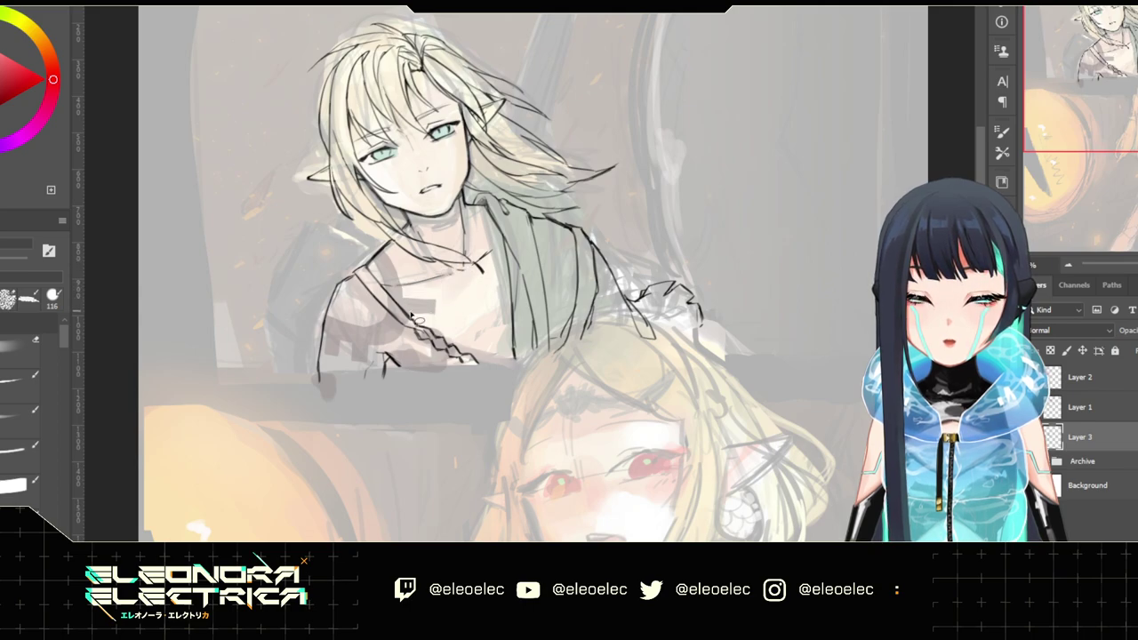
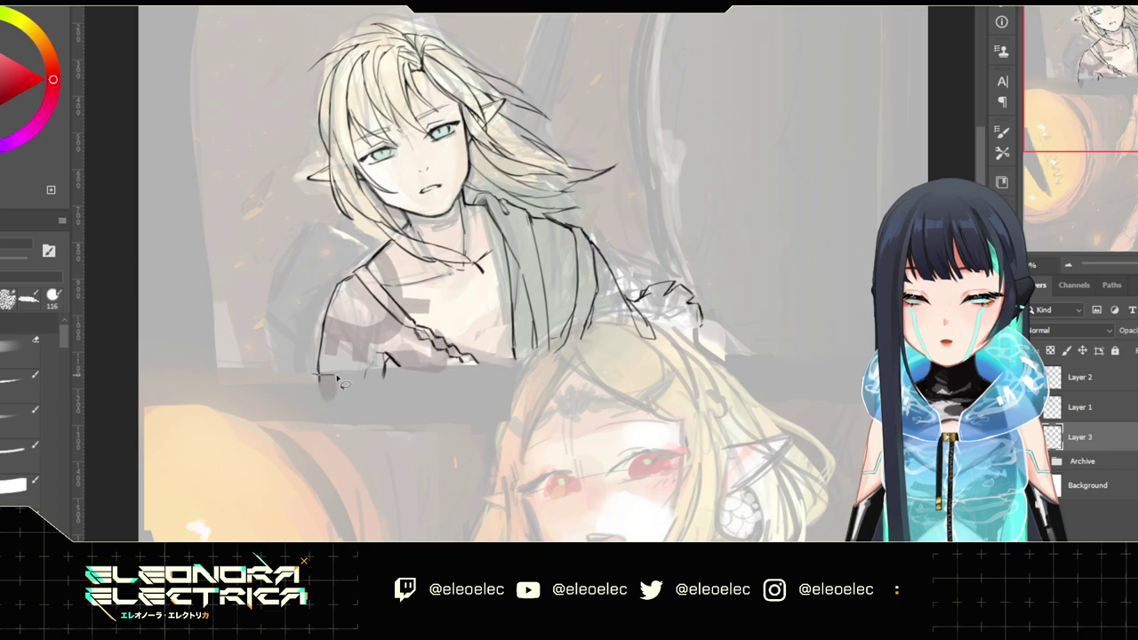
Lasso and delete the part of the marking that spills below the bottom of the elf's arm
mouse_move(335, 372)
mouse_down()
mouse_move(333, 403)
mouse_move(342, 380)
mouse_move(315, 386)
mouse_move(341, 391)
mouse_move(305, 397)
mouse_up()
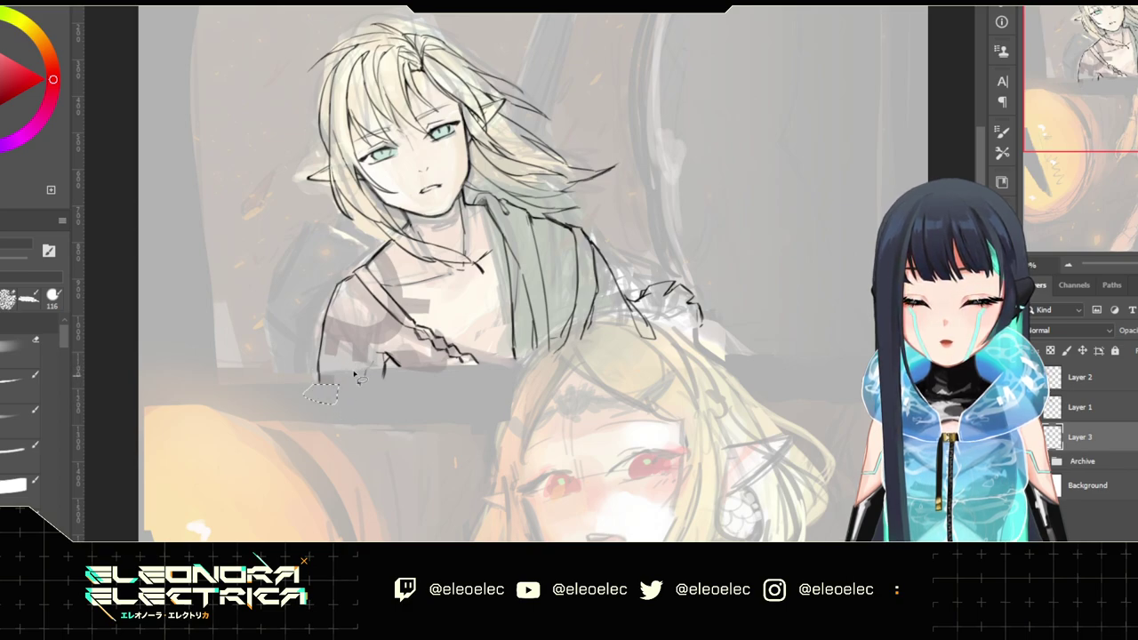
key(Delete)
key(ctrl+d)
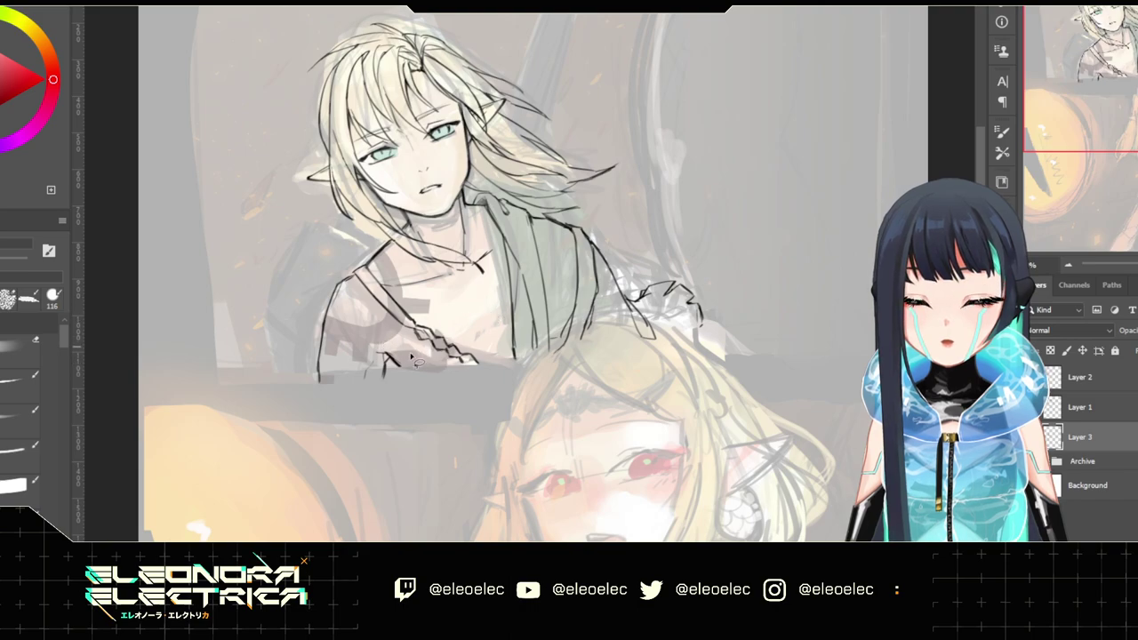
drag(388, 356, 430, 362)
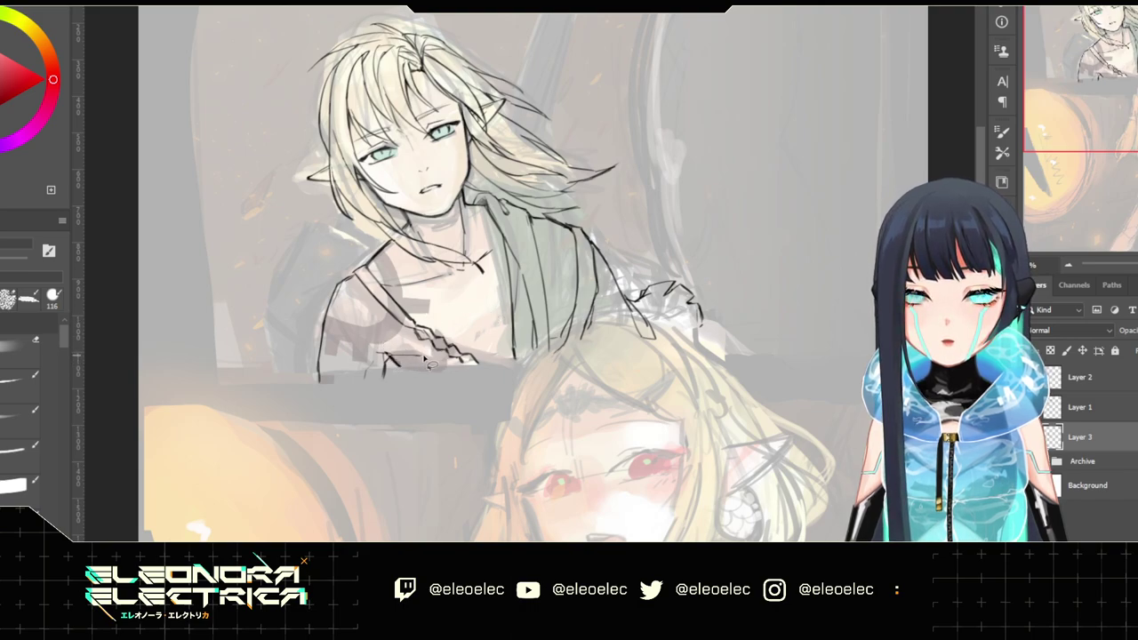
key(ctrl+z)
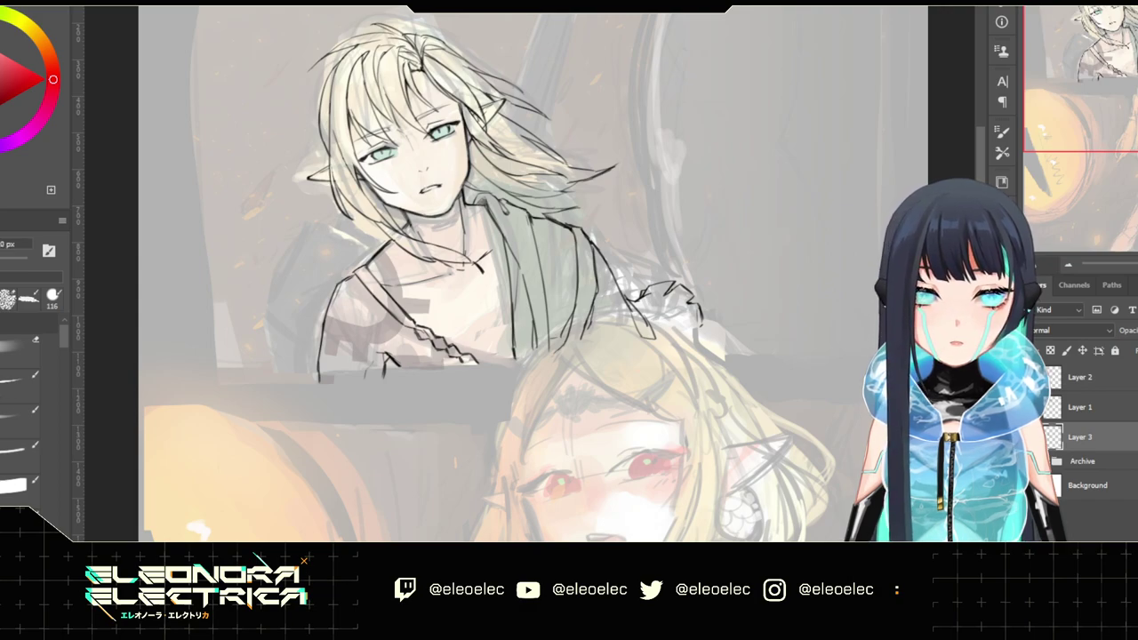
Turn the markings solid black with Hue/Saturation and add a small black patch at the lower edge of the torso
key(ctrl+u)
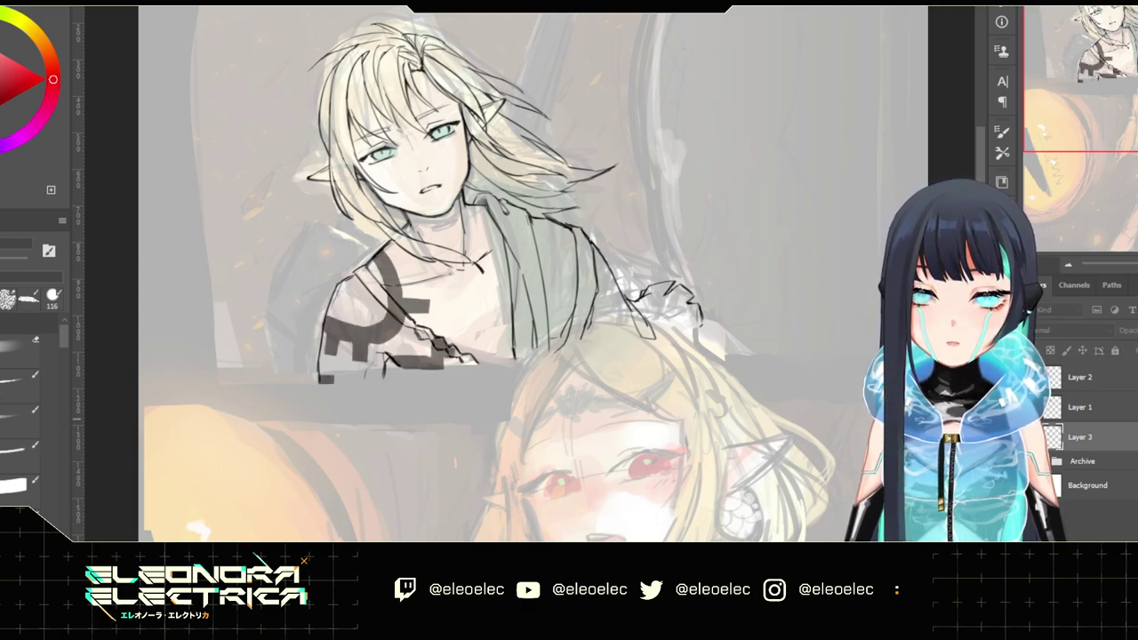
key(Return)
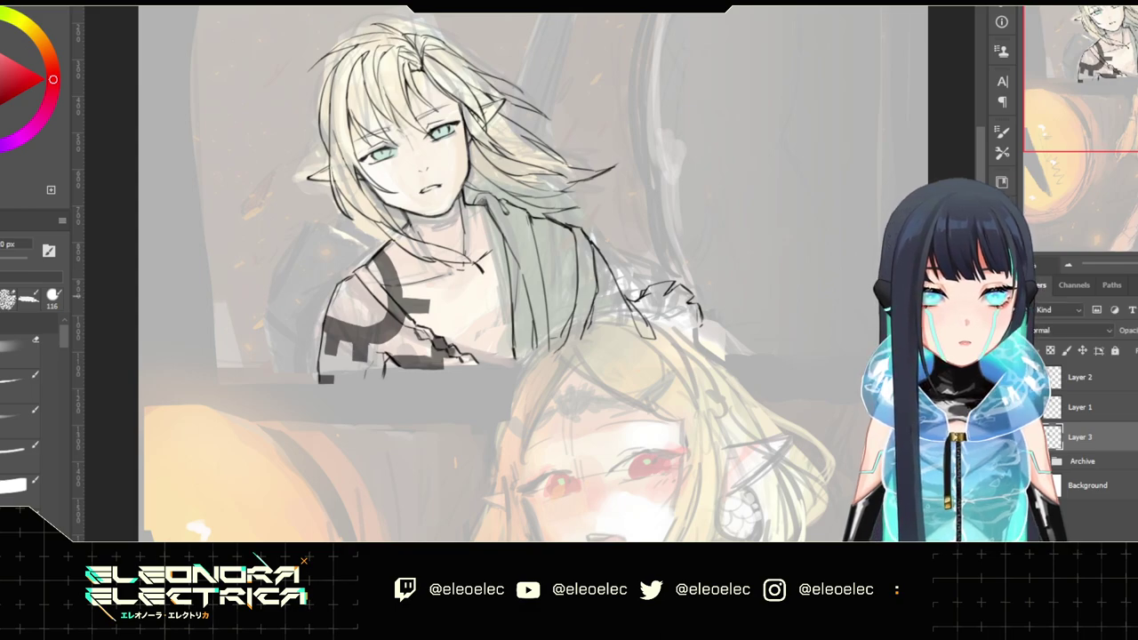
key(ctrl+z)
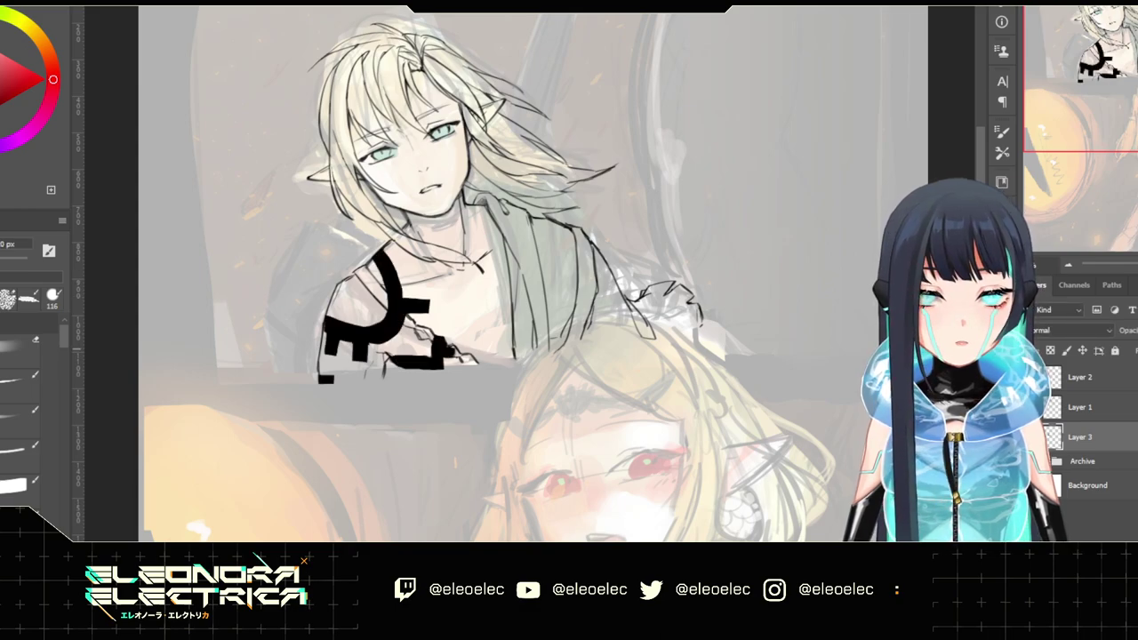
click(379, 375)
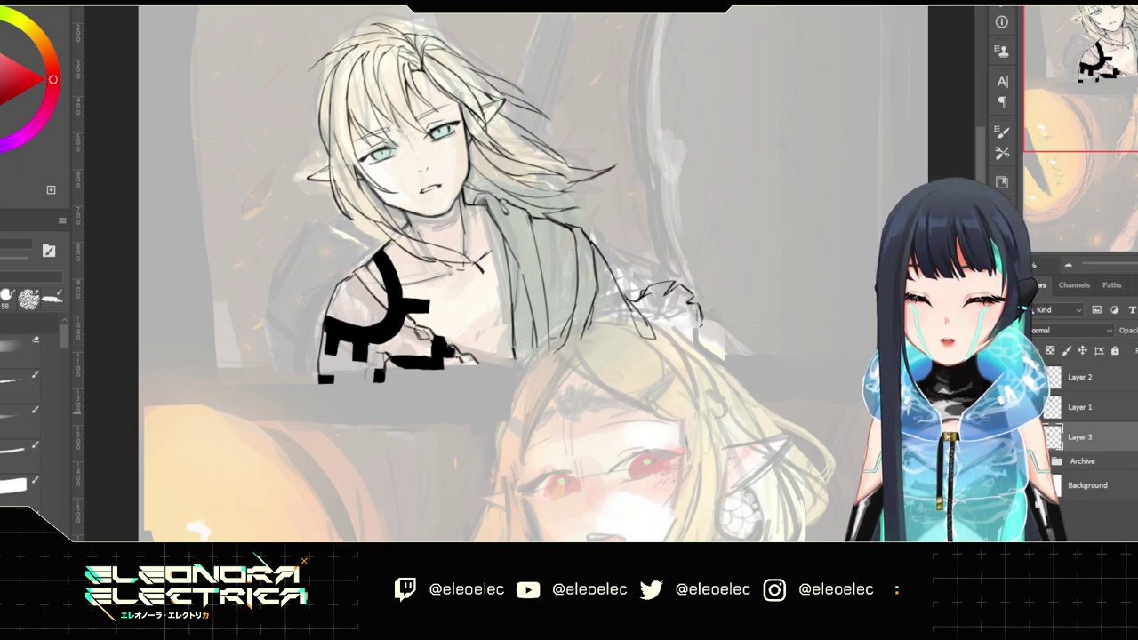
click(16, 486)
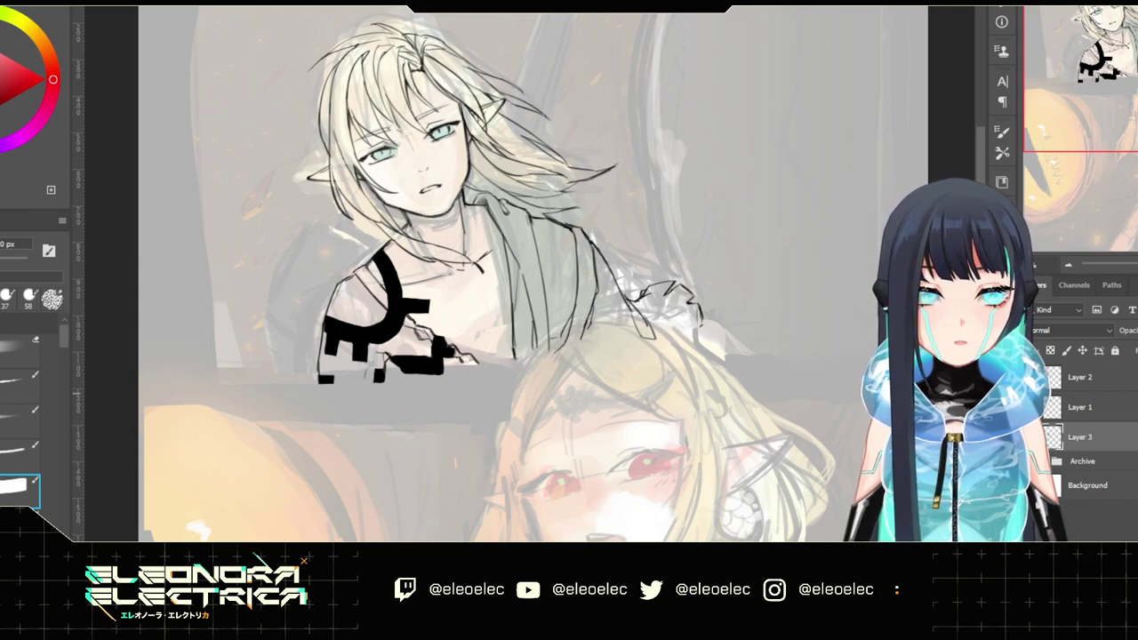
Clear the black markings from the elf's chest strap with lasso selections at 80% layer opacity, fill the nearby torso gap, and restore 100% opacity
key(8)
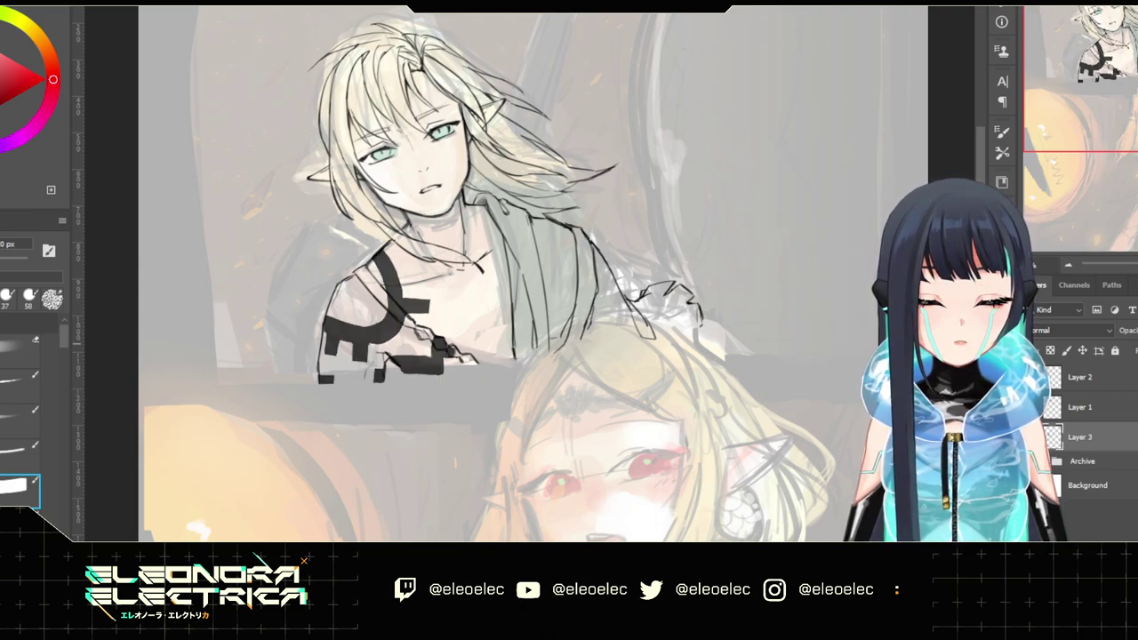
key(l)
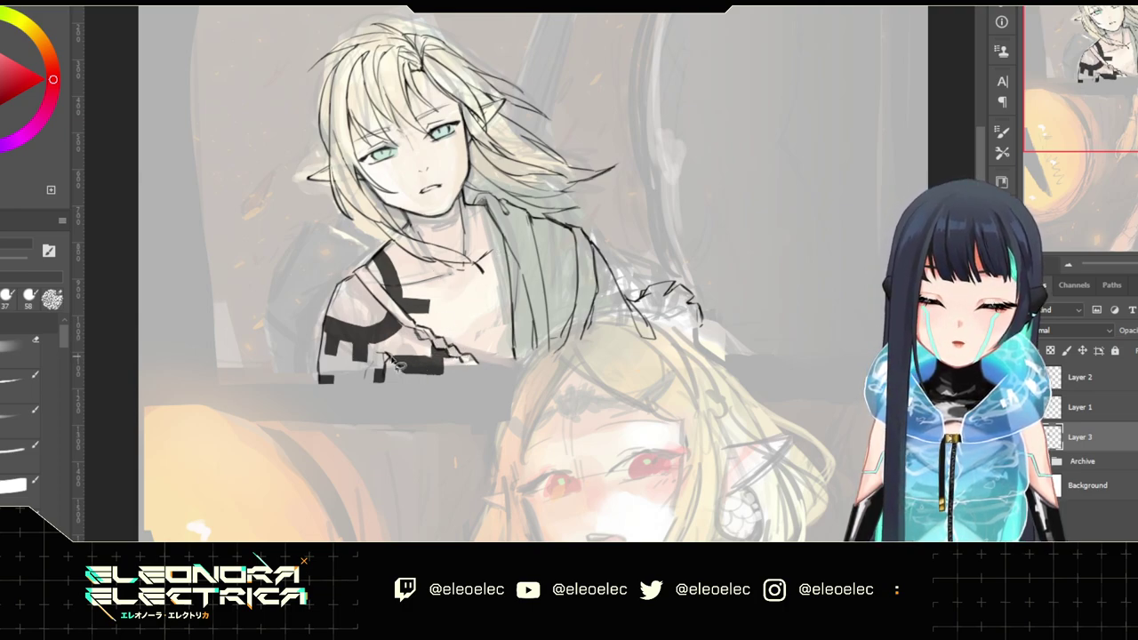
mouse_move(393, 360)
mouse_down()
mouse_move(441, 358)
mouse_move(411, 358)
mouse_move(431, 340)
mouse_move(422, 359)
mouse_move(433, 356)
mouse_move(436, 347)
mouse_move(391, 360)
mouse_move(442, 354)
mouse_up()
key(alt+BackSpace)
key(ctrl+d)
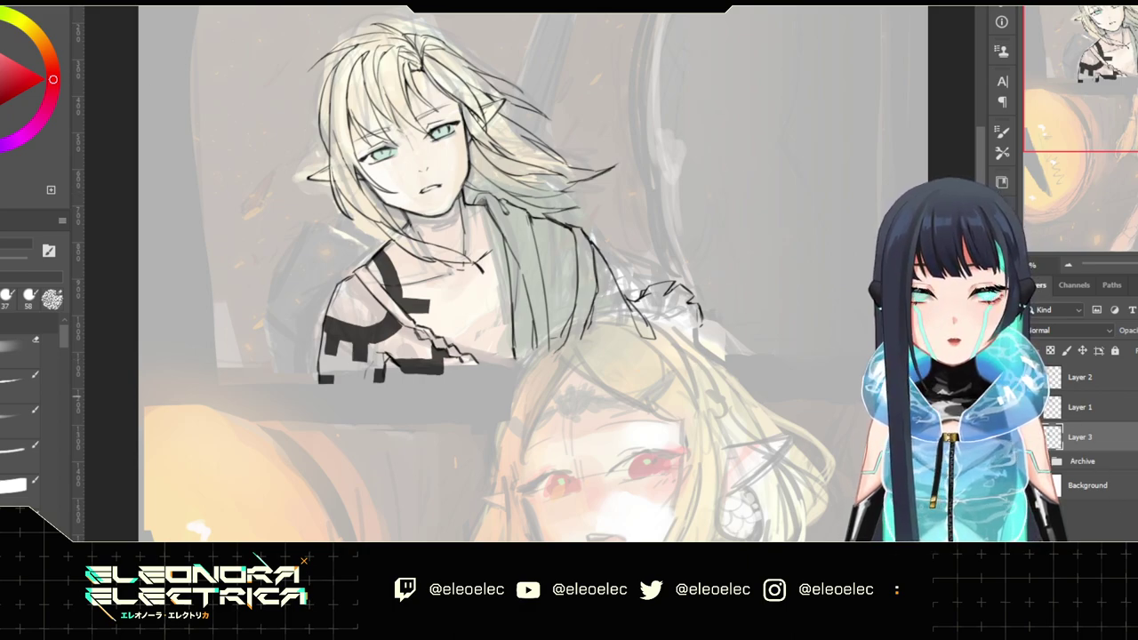
key(0)
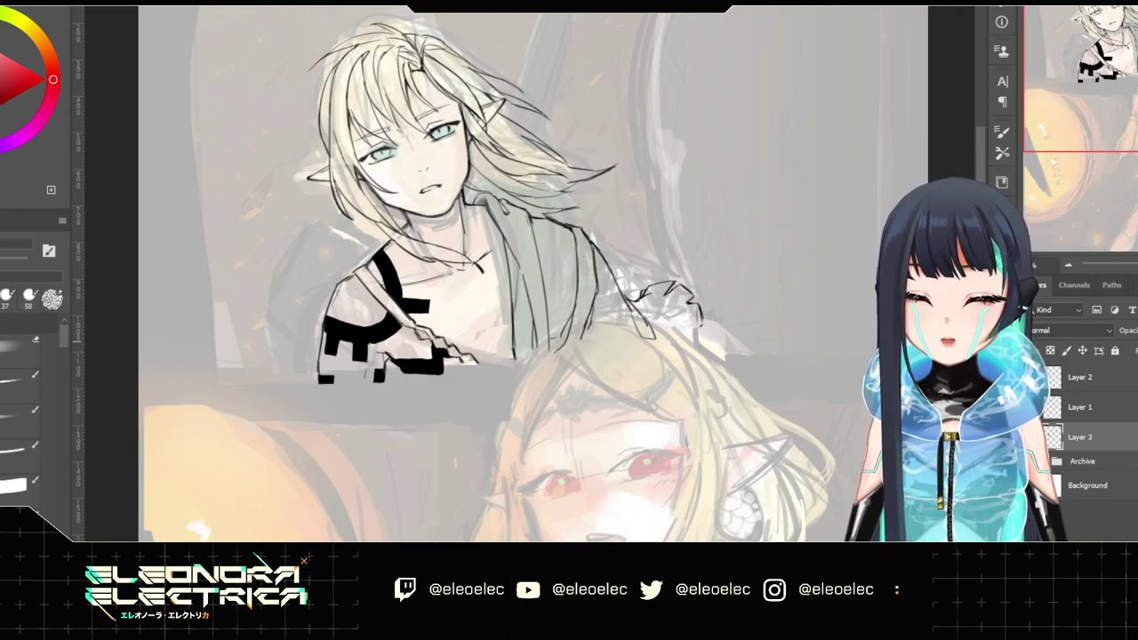
Rename Layer 3, which holds the black body markings, as Tatt and make Layer 1 the active layer
click(20, 422)
click(1122, 407)
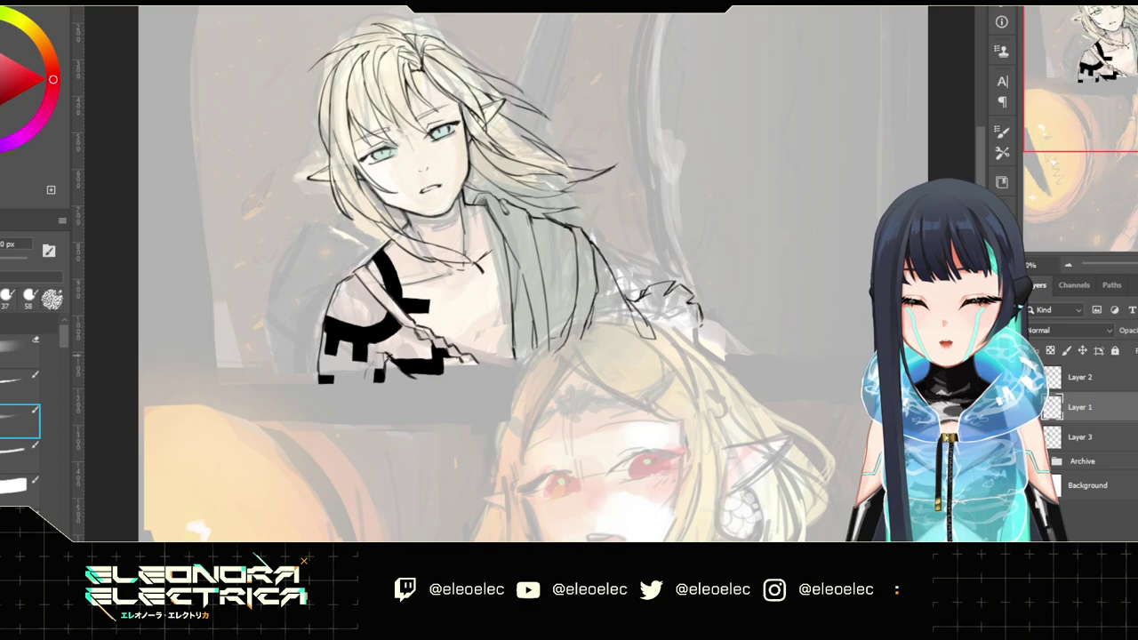
double_click(1081, 437)
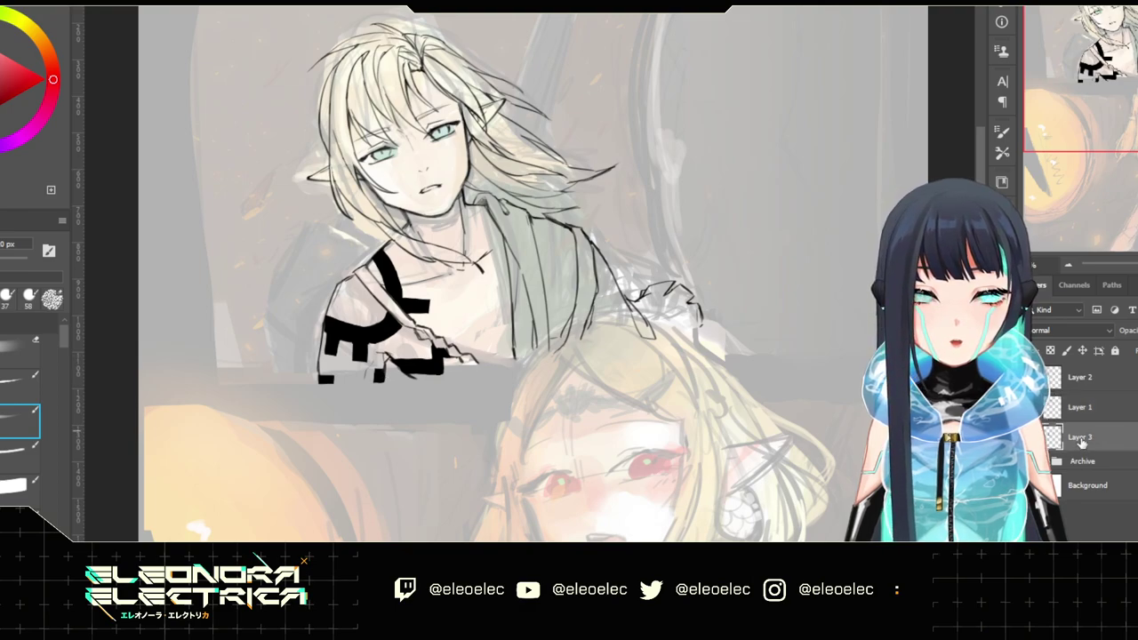
text(Tatt)
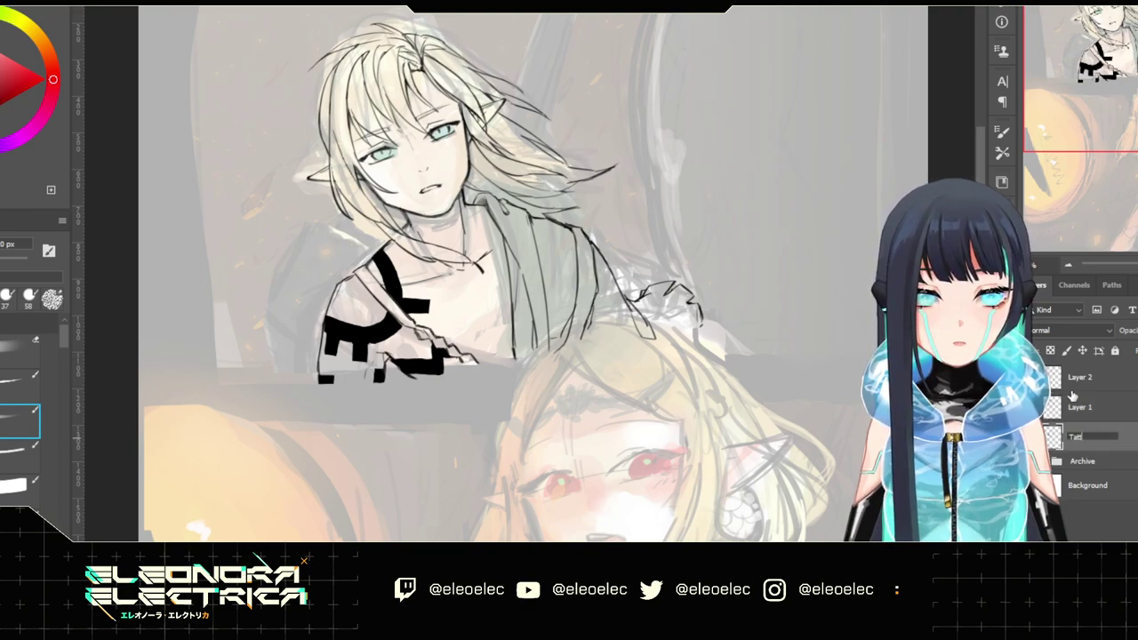
key(Return)
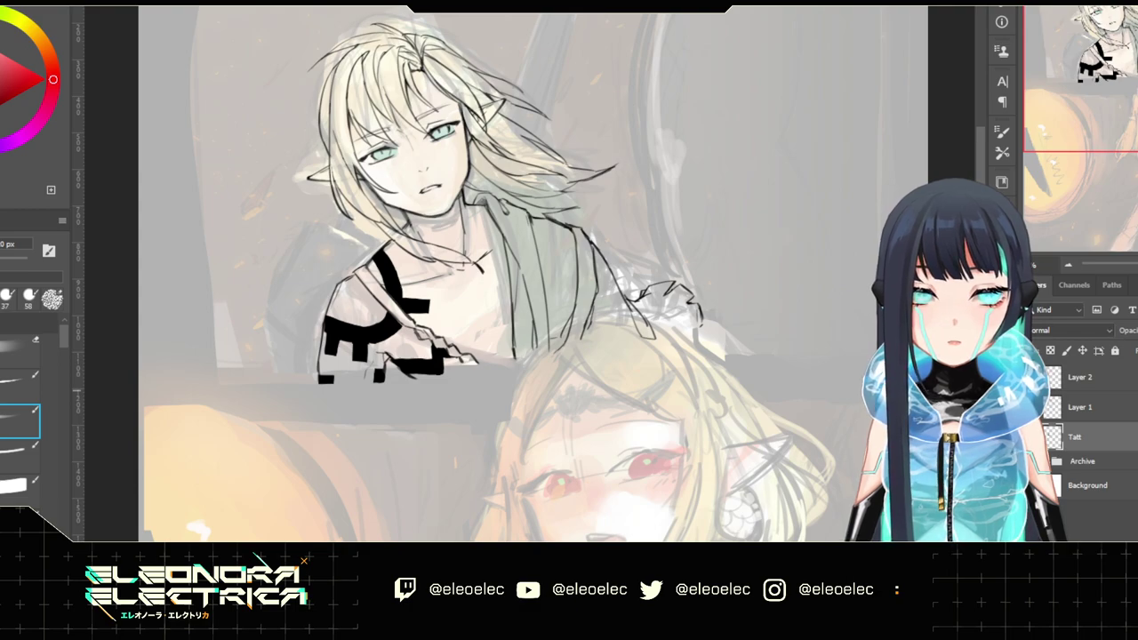
double_click(1098, 407)
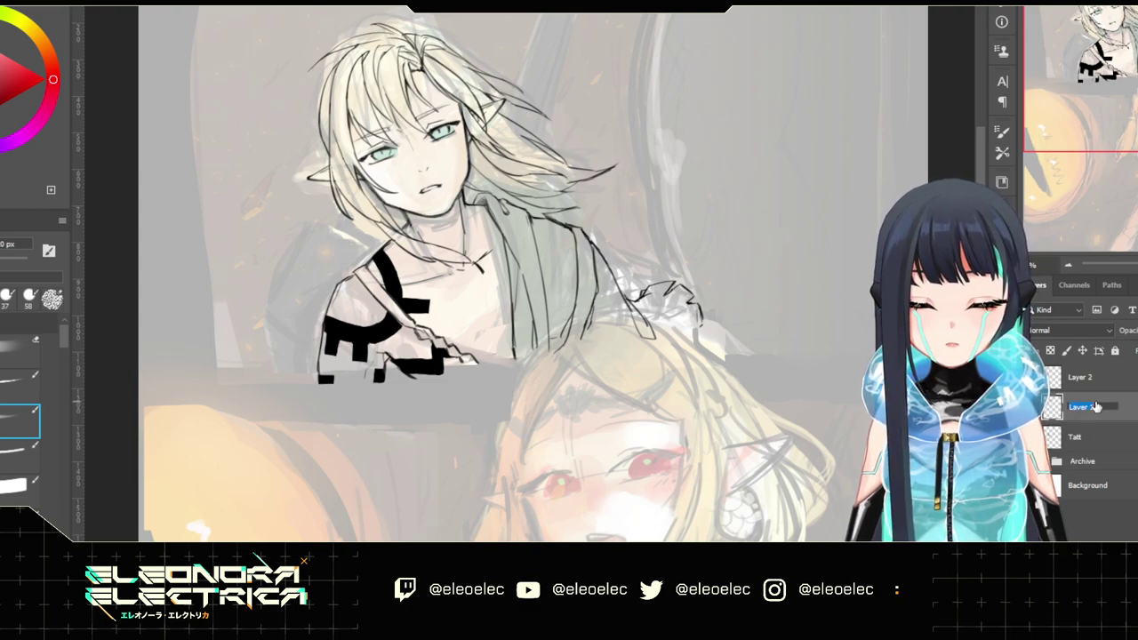
key(Return)
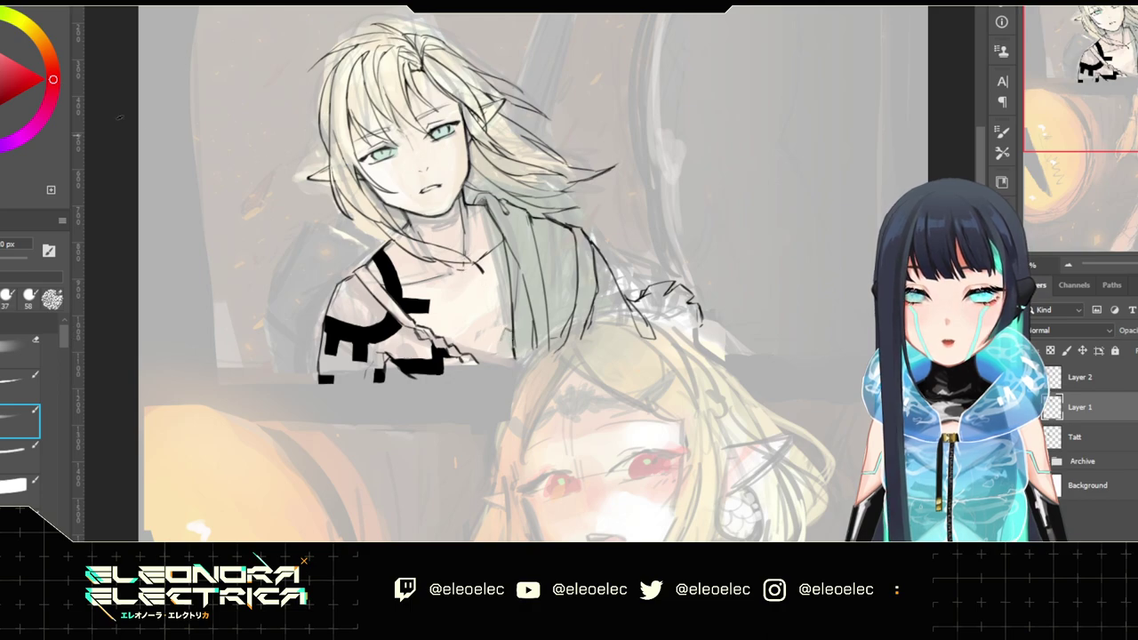
key(l)
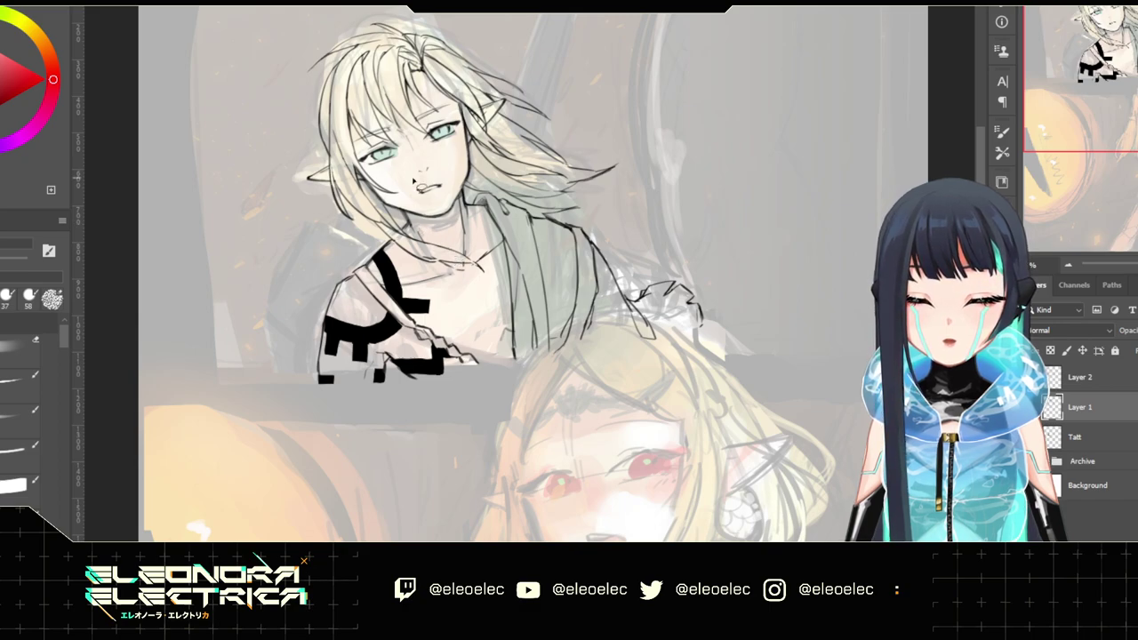
key(b)
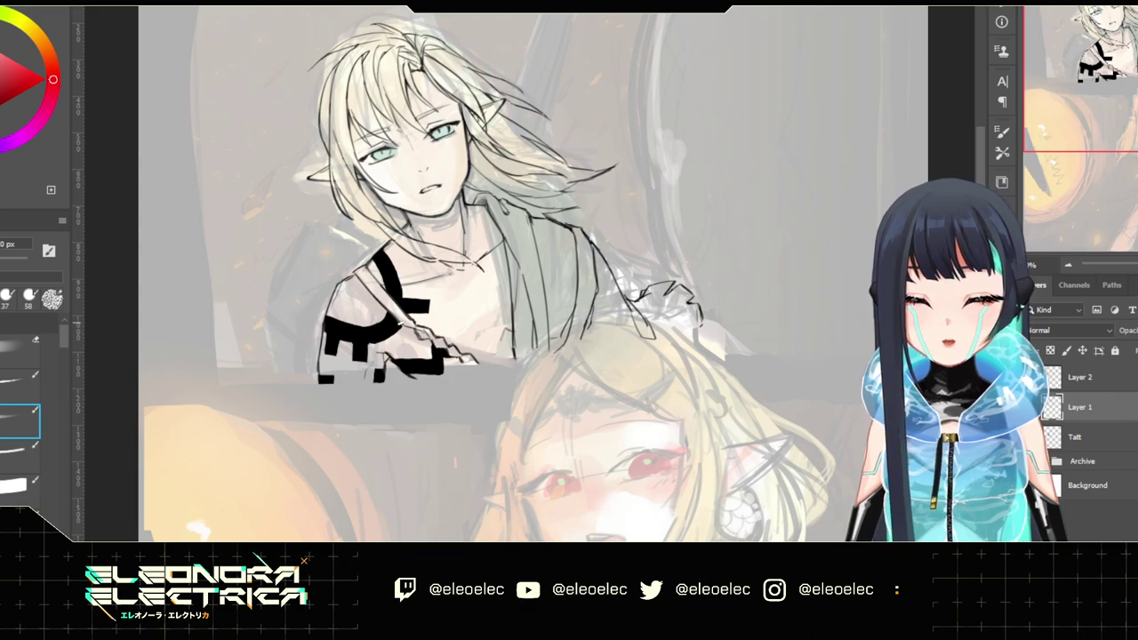
click(1116, 445)
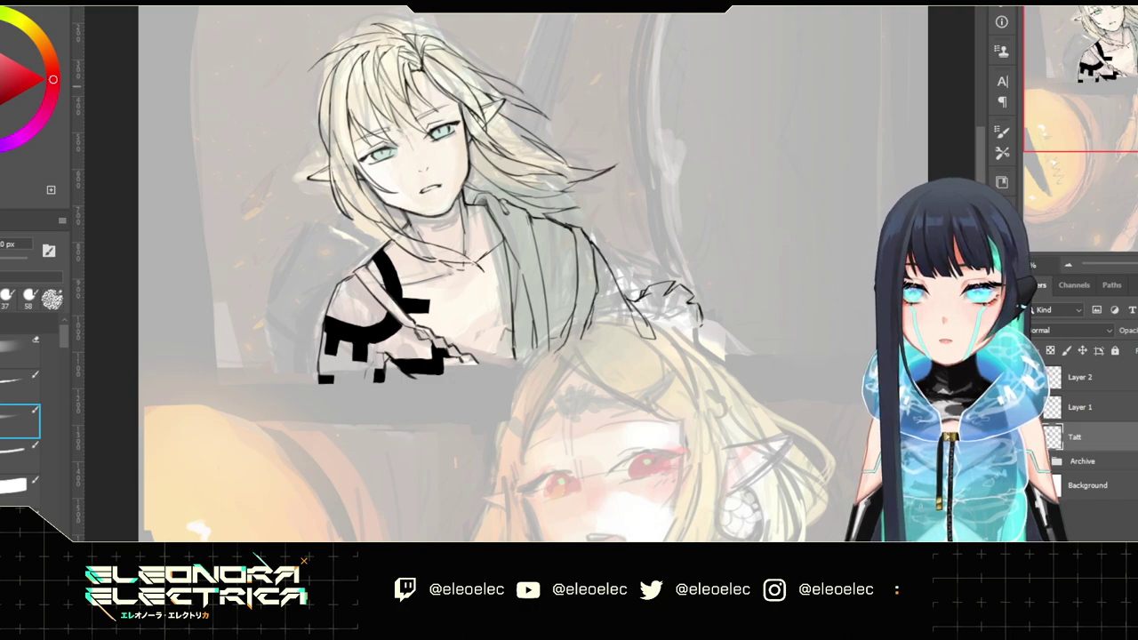
key(l)
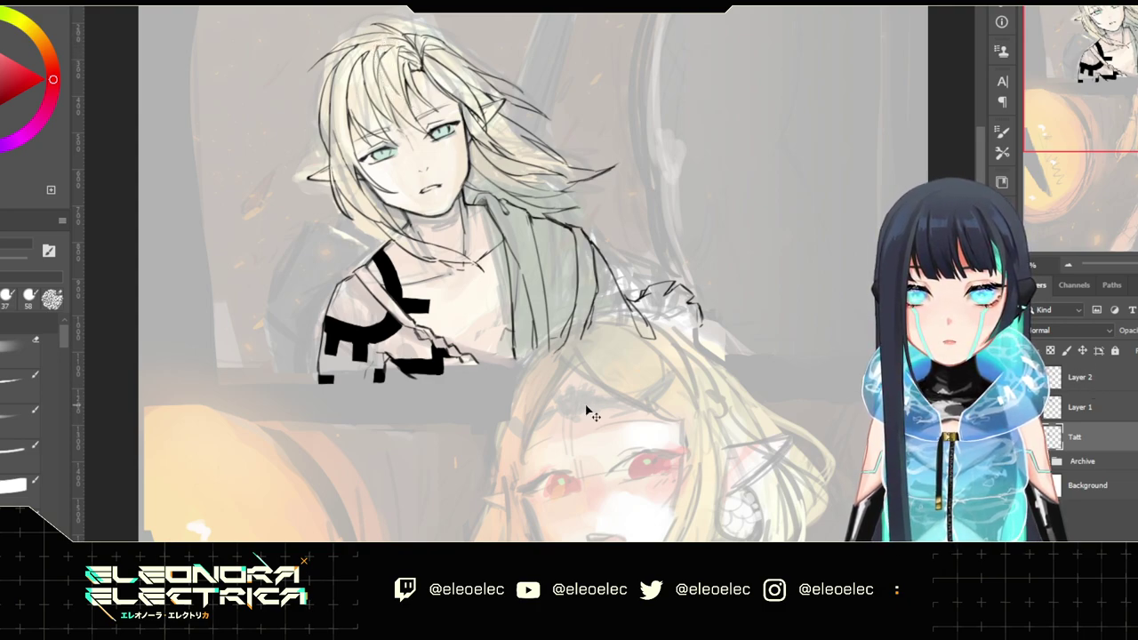
click(1080, 408)
click(34, 422)
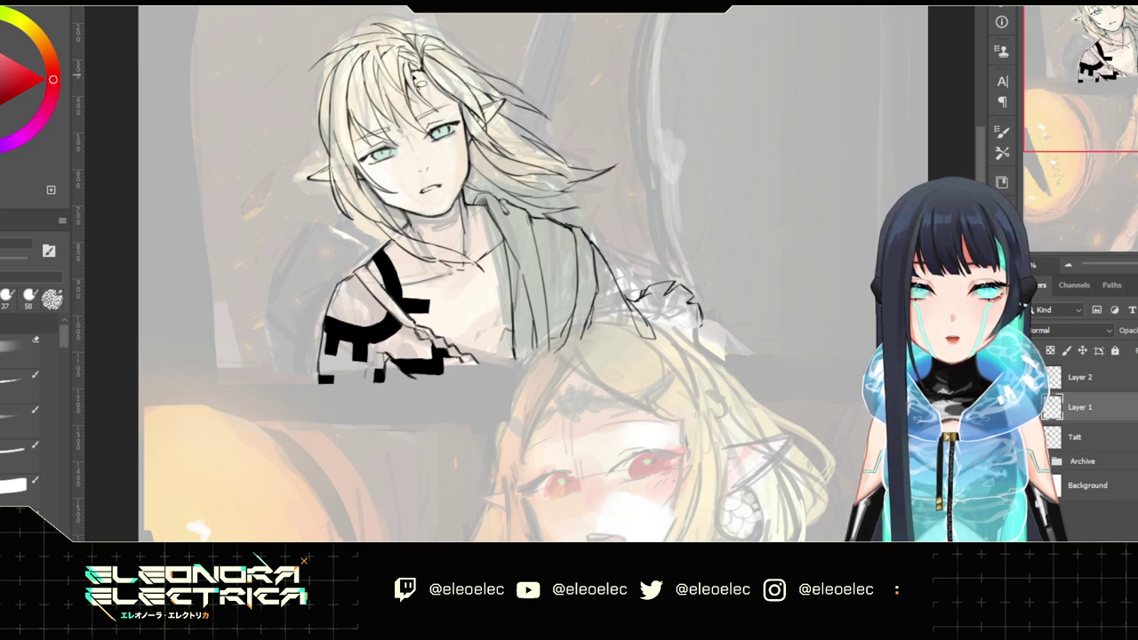
key(l)
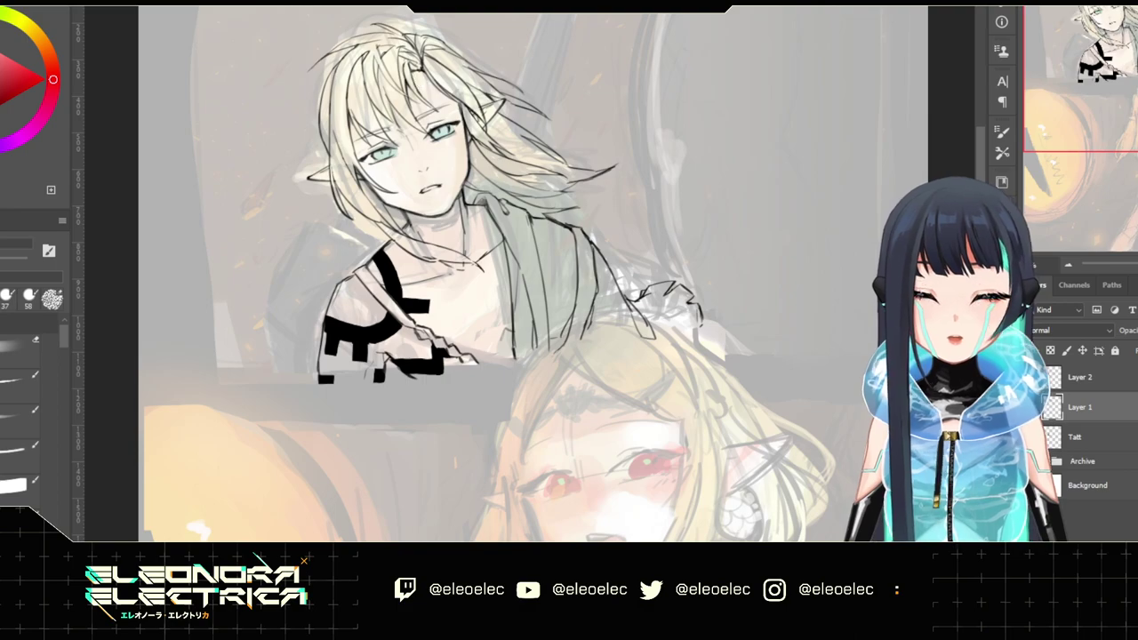
Refine the line art of the windblown hair around the elf's ear on Layer 1 with thin brush strokes
scroll(717, 182, up, 1)
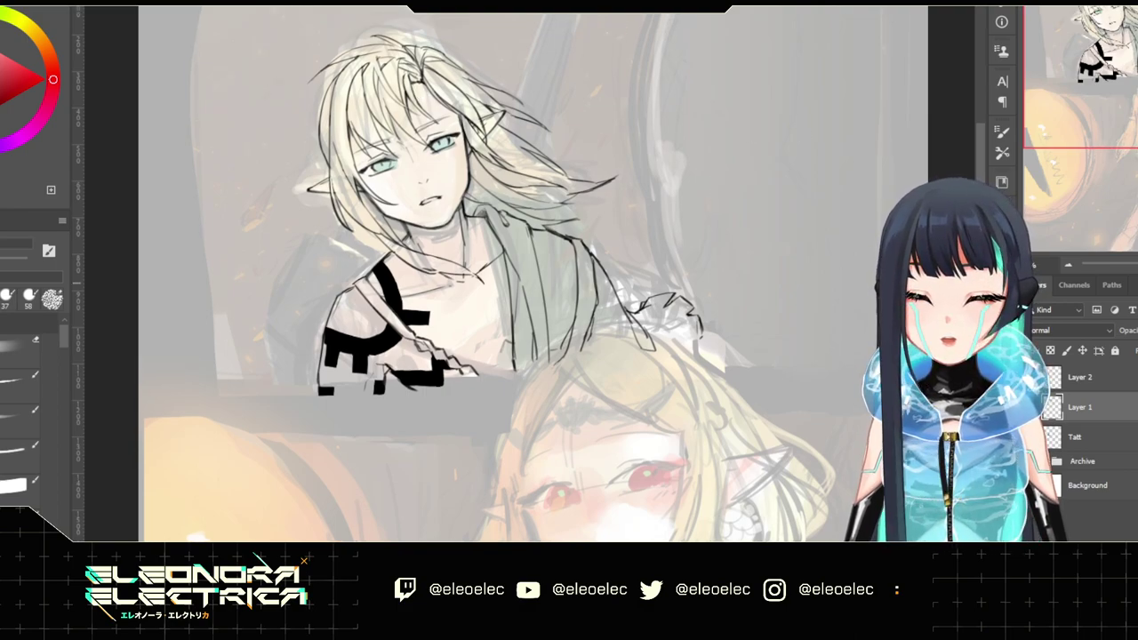
key(b)
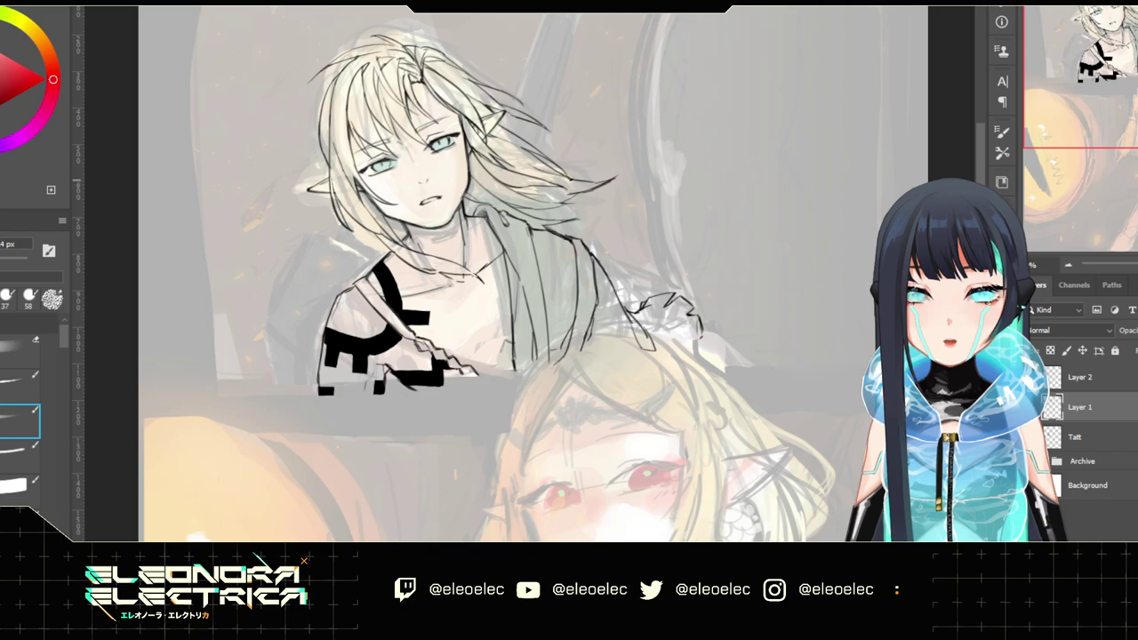
drag(495, 148, 524, 164)
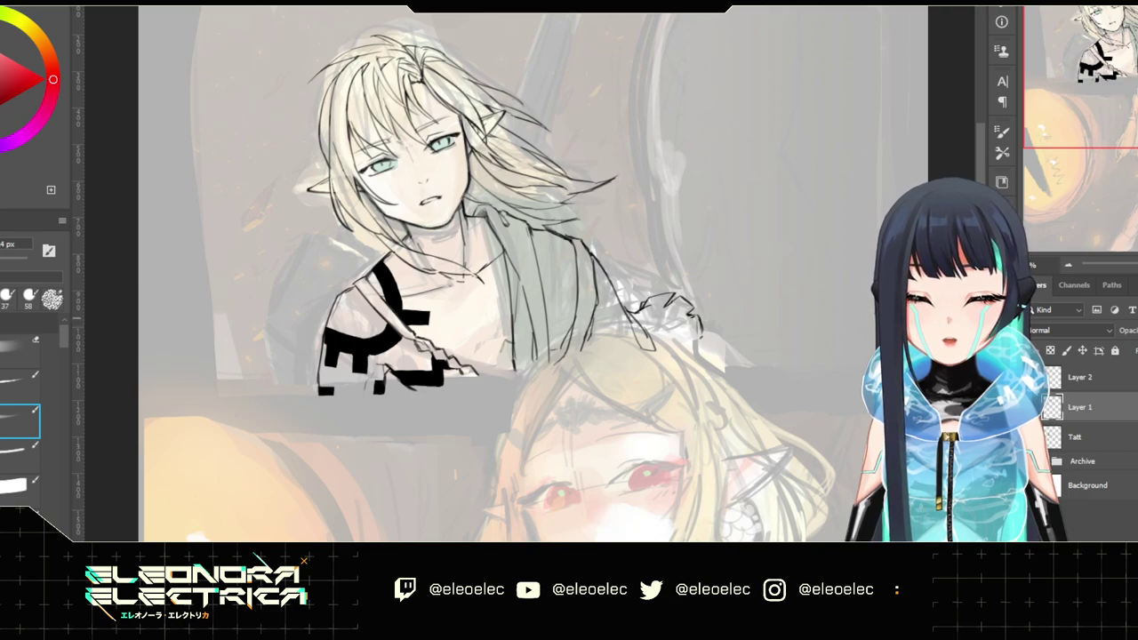
key(l)
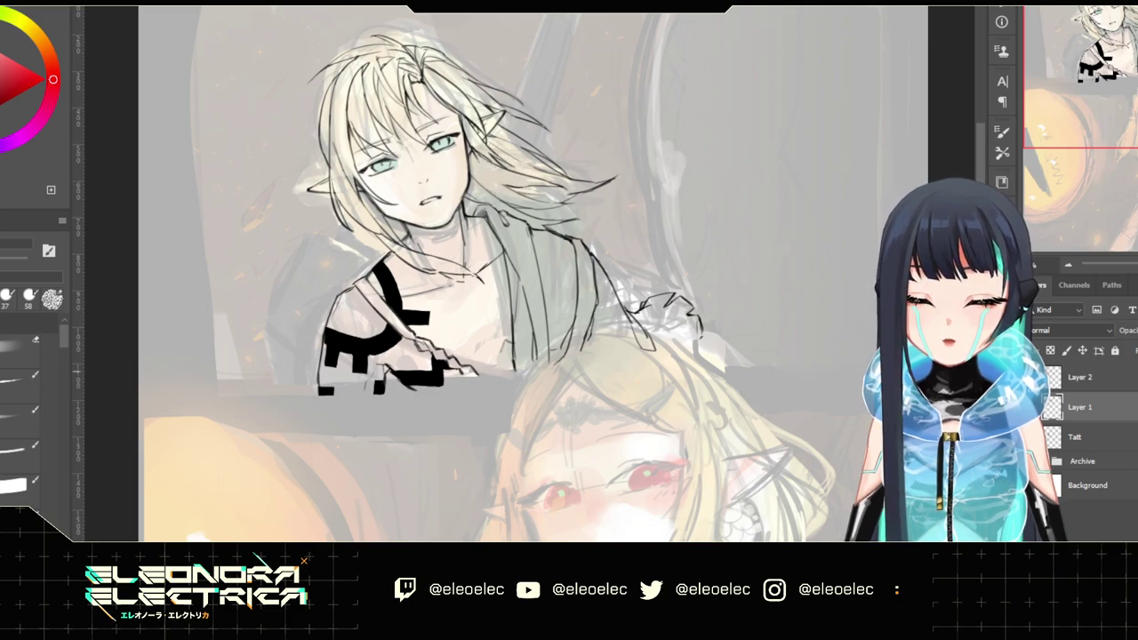
click(11, 415)
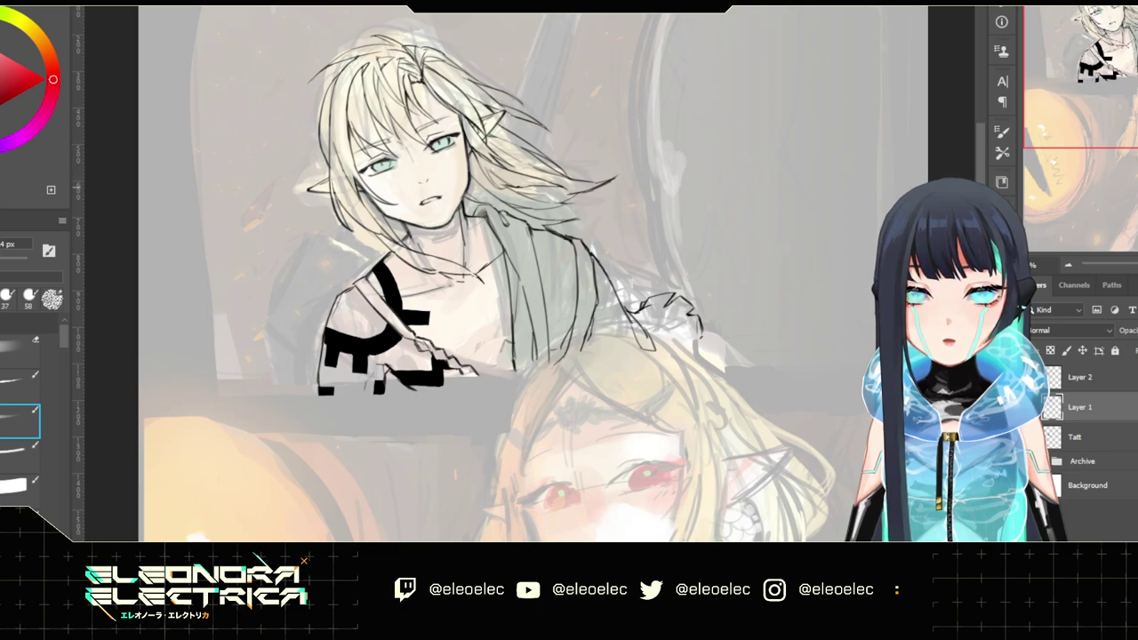
key(l)
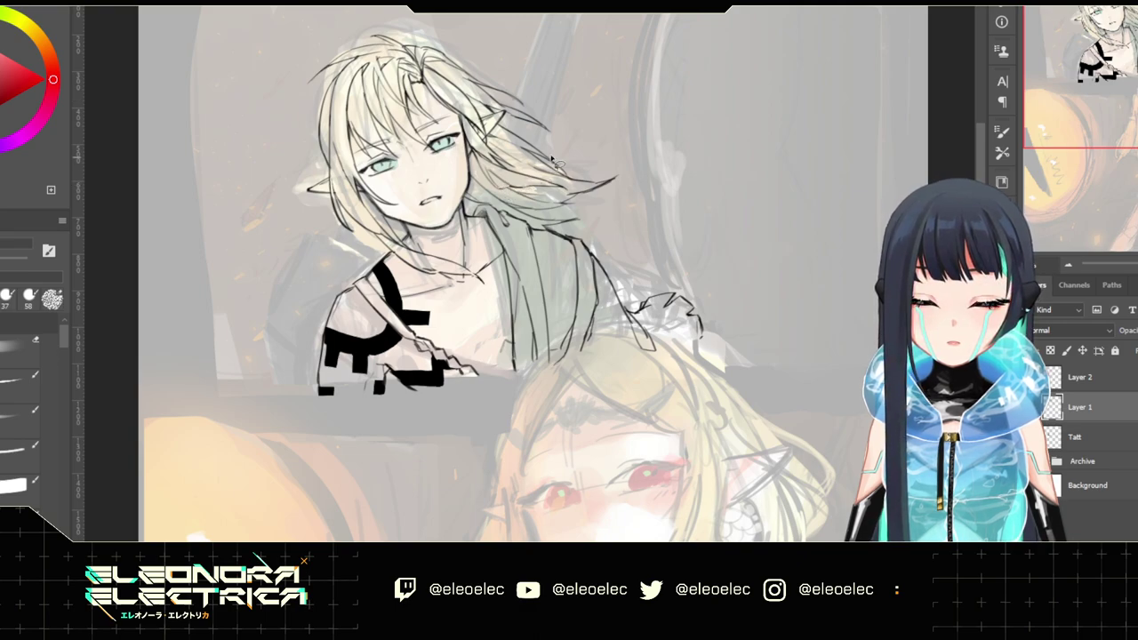
click(12, 411)
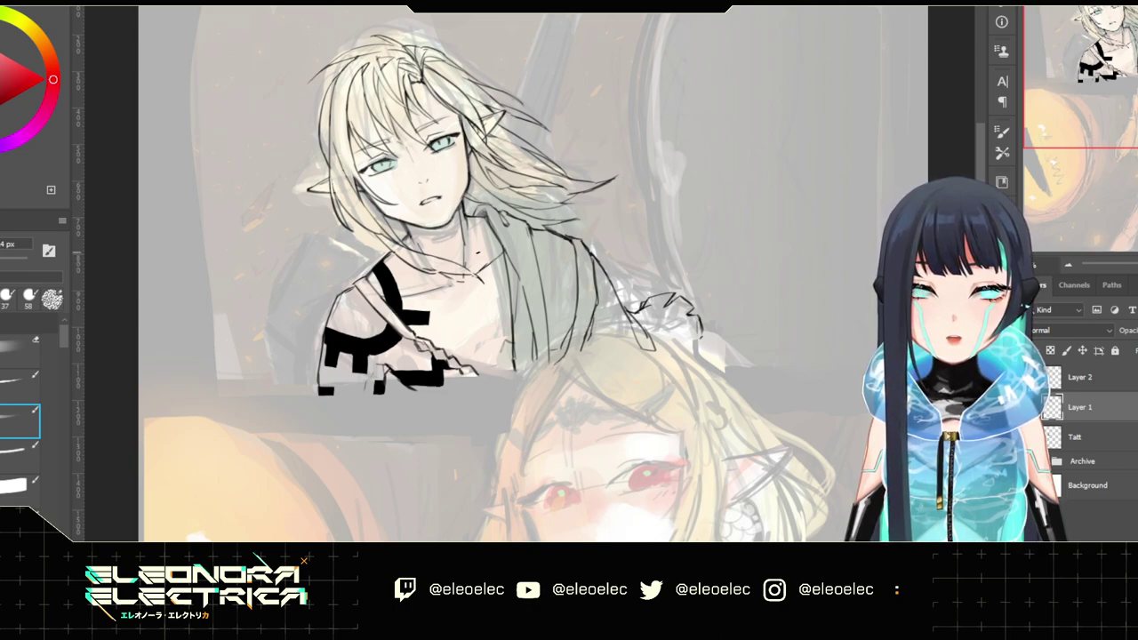
Clean up the line art at the lower edge of the elf's bare chest and open jacket on Layer 1
scroll(393, 399, down, 2)
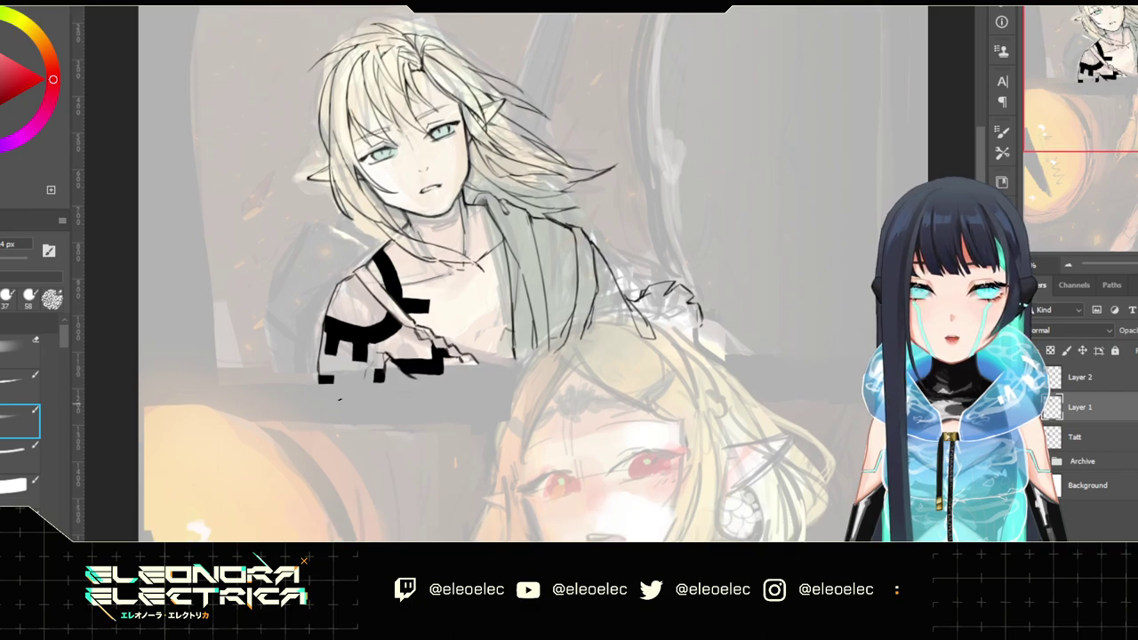
scroll(339, 399, up, 2)
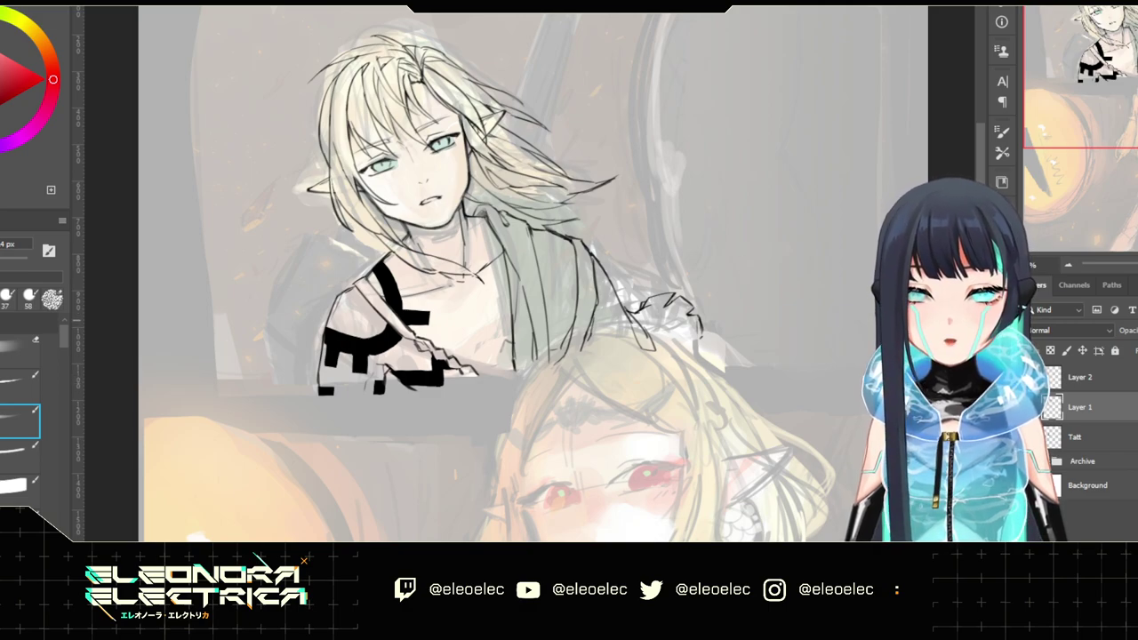
scroll(749, 313, down, 3)
scroll(745, 342, up, 4)
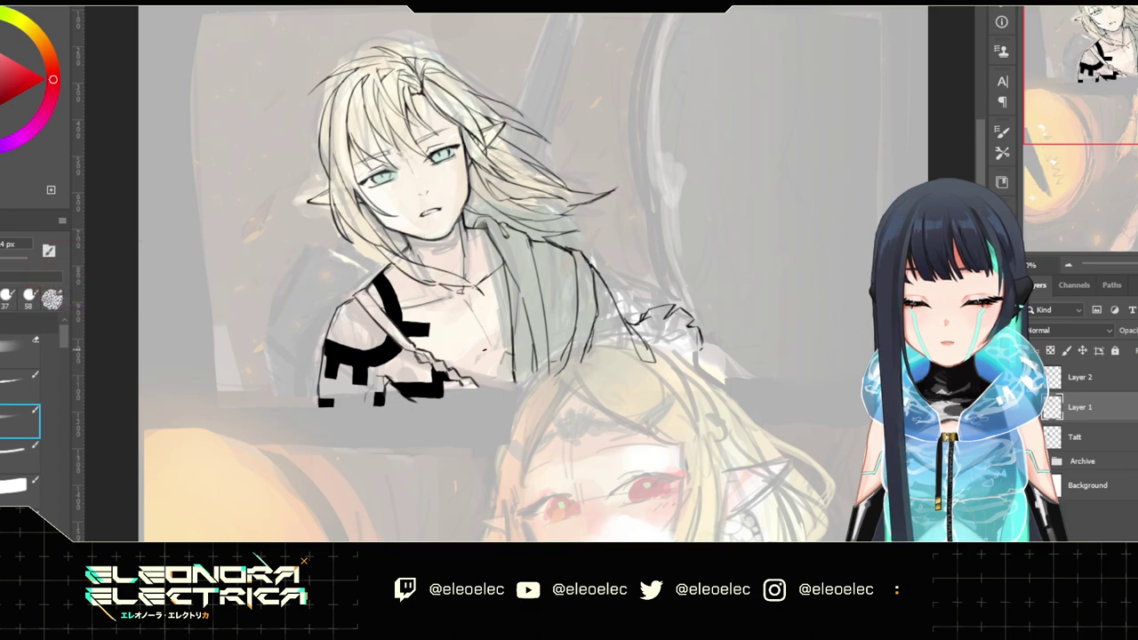
key(e)
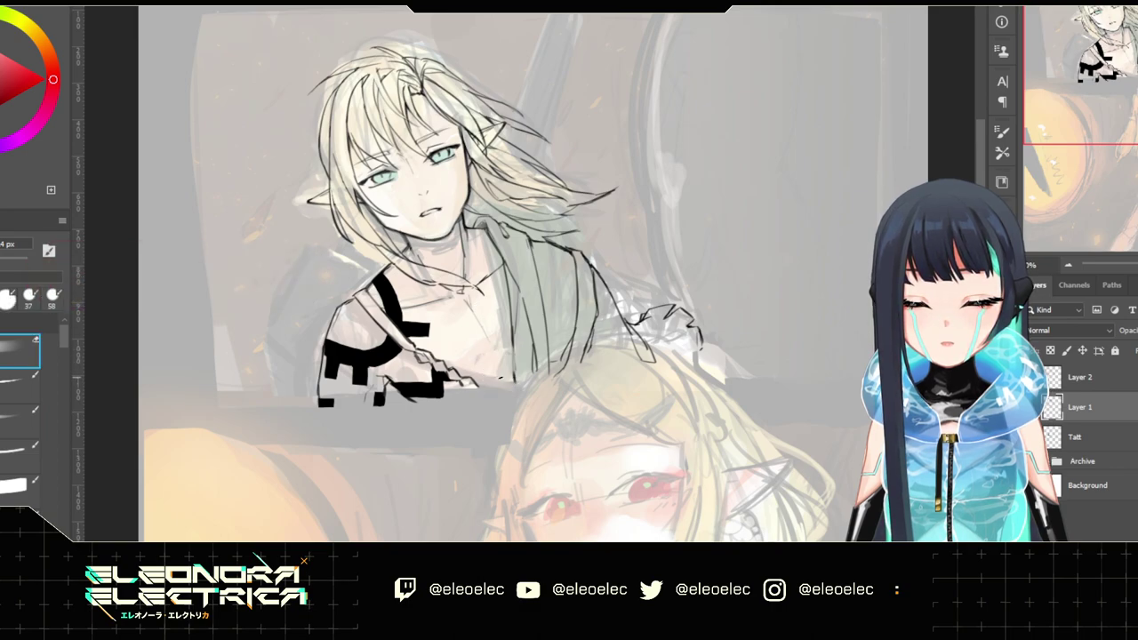
key(period)
key(period)
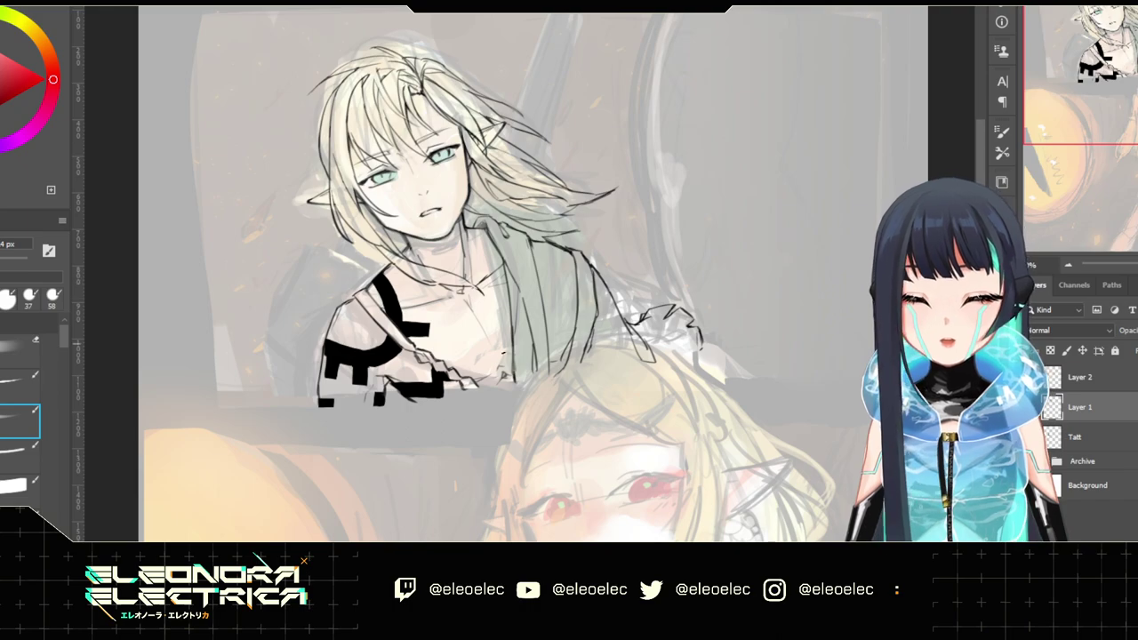
key(l)
mouse_move(512, 390)
mouse_down()
mouse_move(501, 385)
mouse_move(512, 374)
mouse_up()
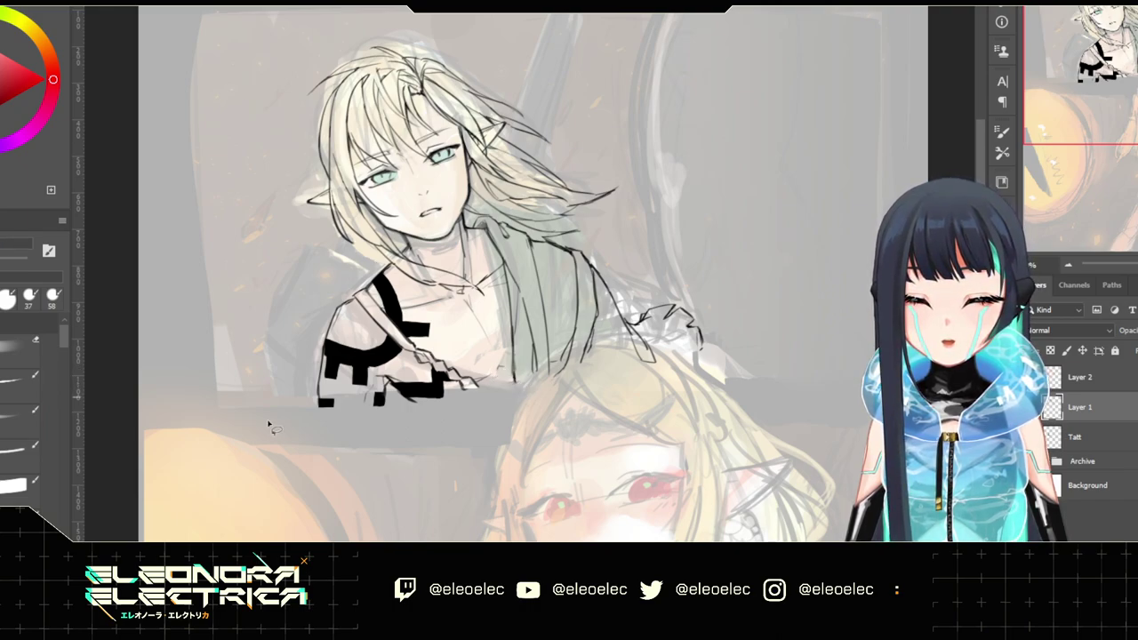
Draw loose flyaway strands on top of the elf's head and behind the ear on Layer 1, redoing a misplaced stroke
click(19, 422)
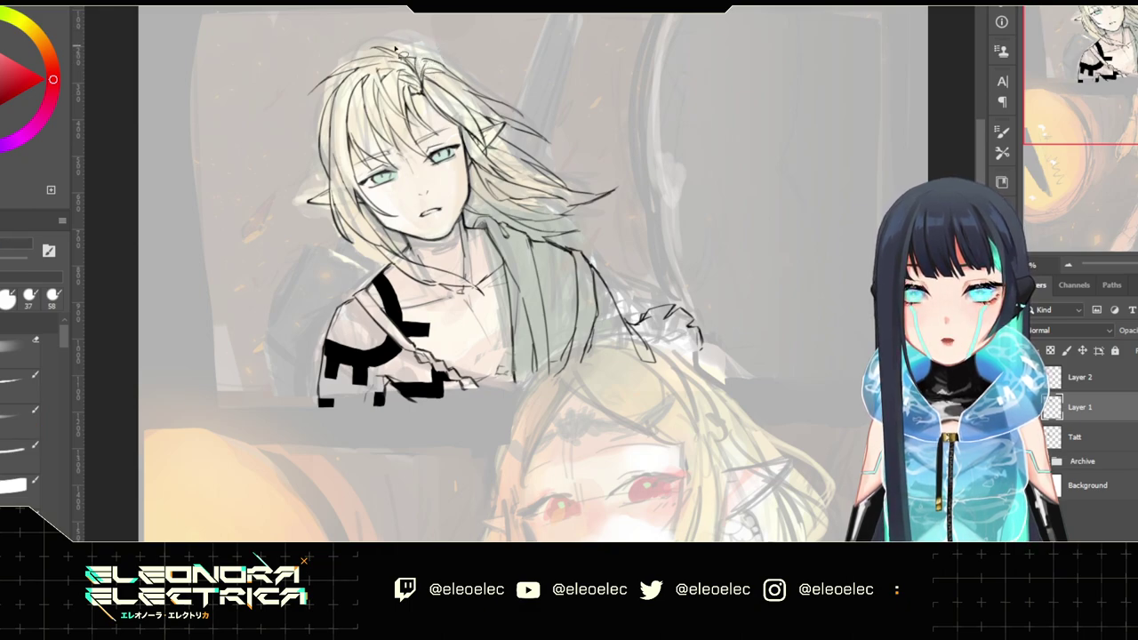
key(b)
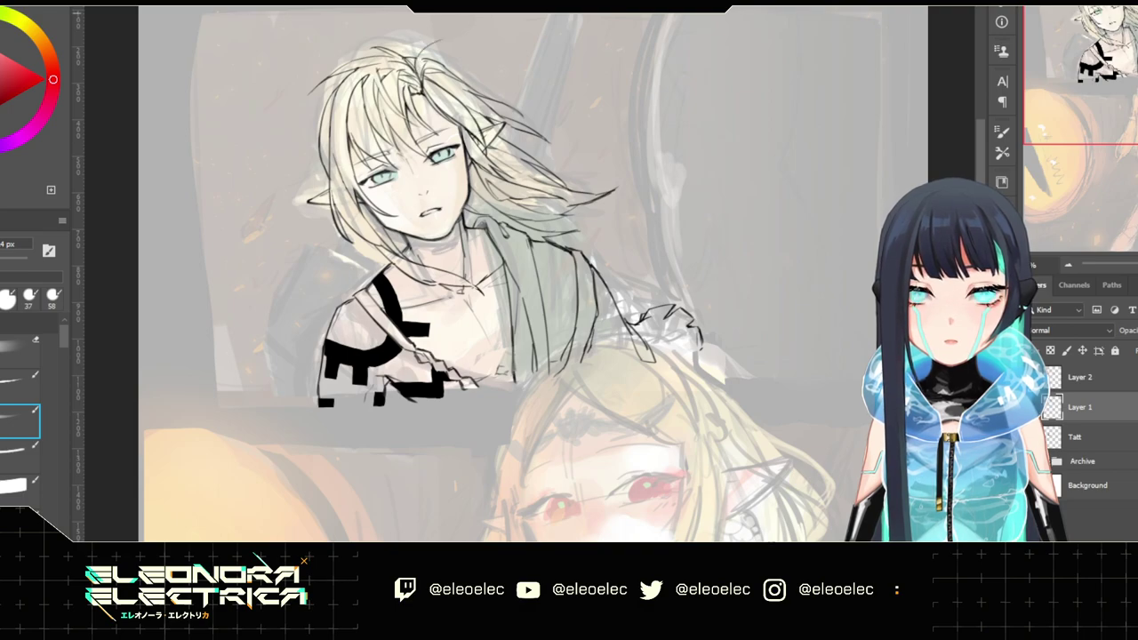
drag(416, 69, 443, 35)
key(ctrl+z)
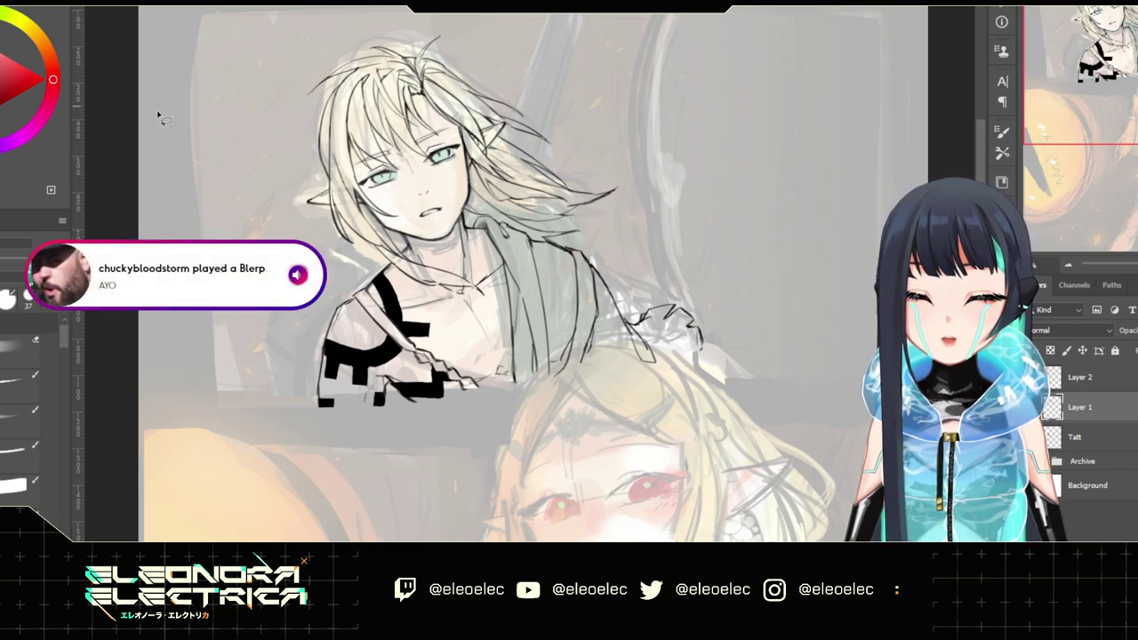
click(22, 421)
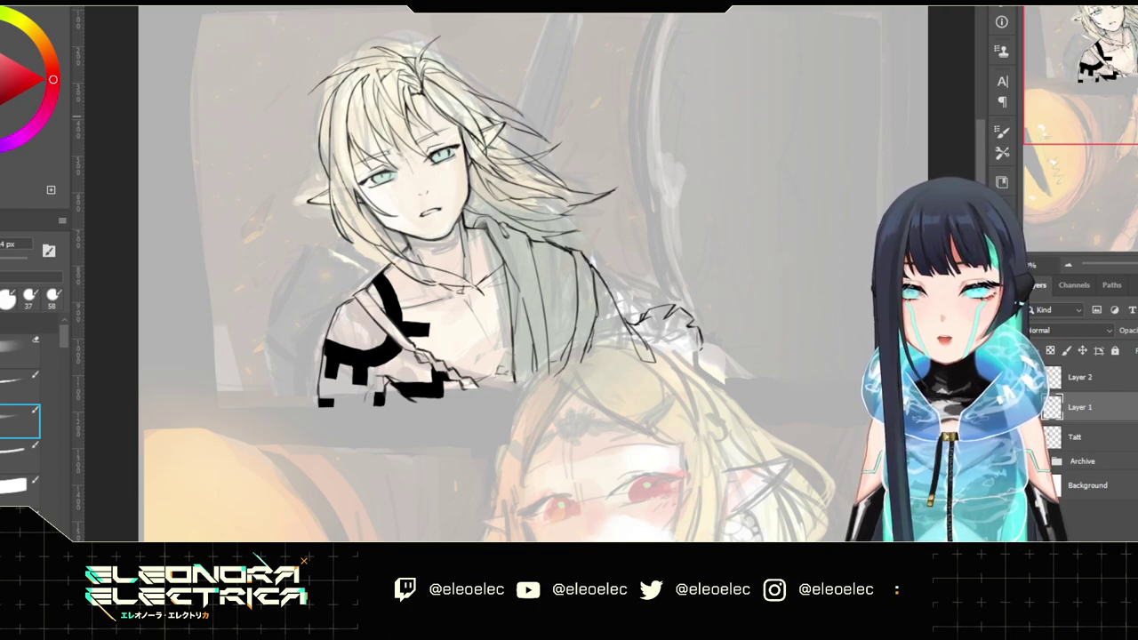
key(l)
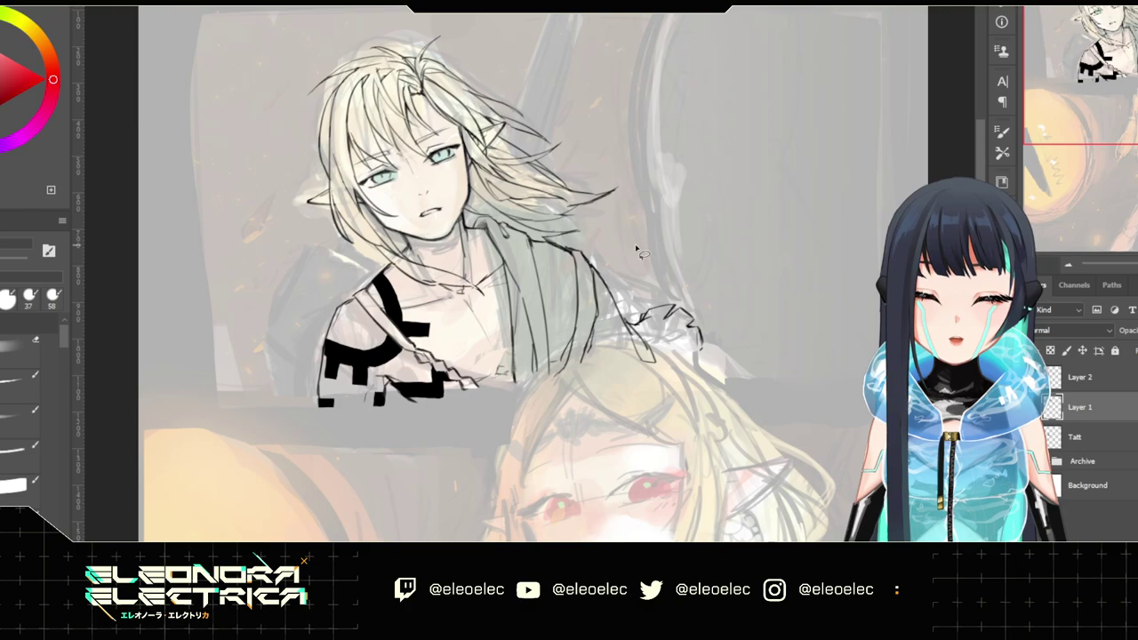
key(b)
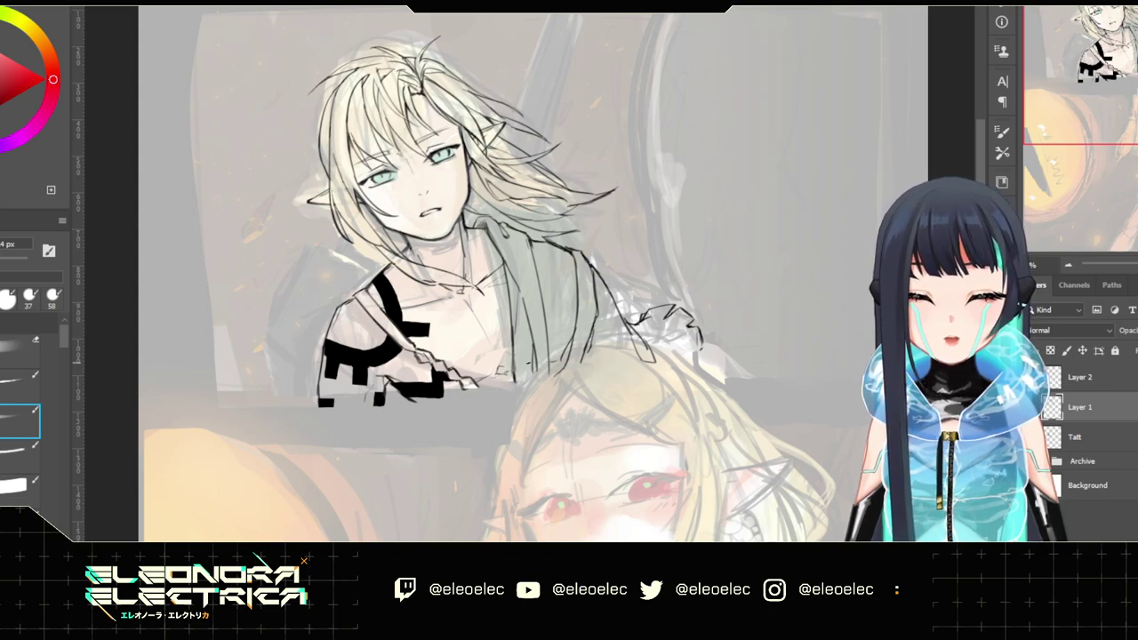
Check what Layer 2 contains by toggling its visibility, and delete that layer from above Layer 1
key(l)
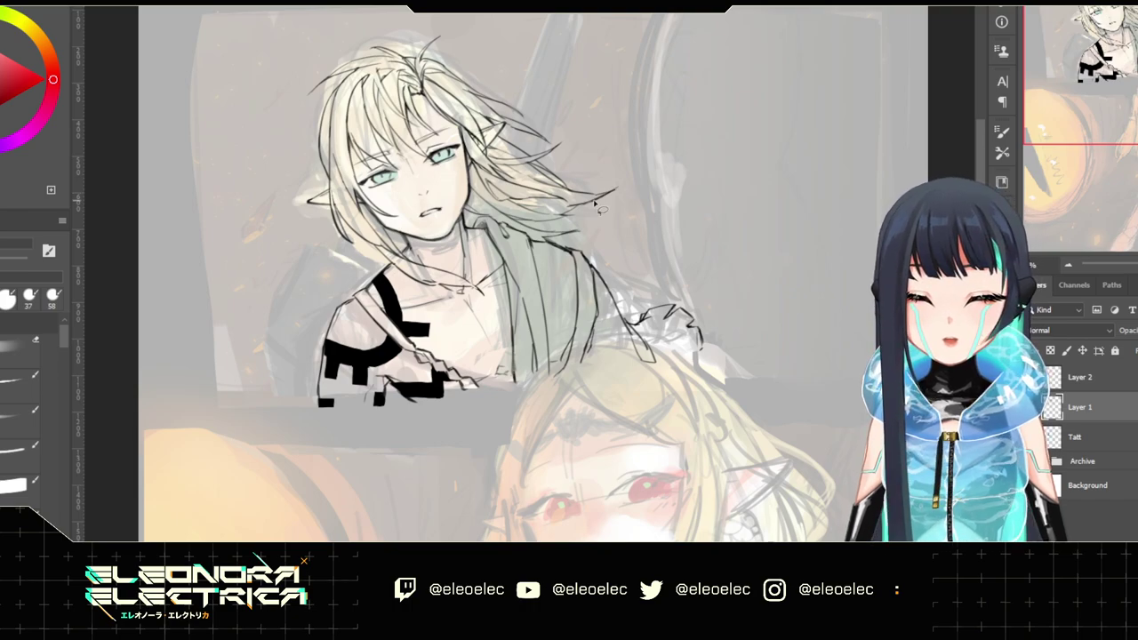
scroll(623, 197, down, 1)
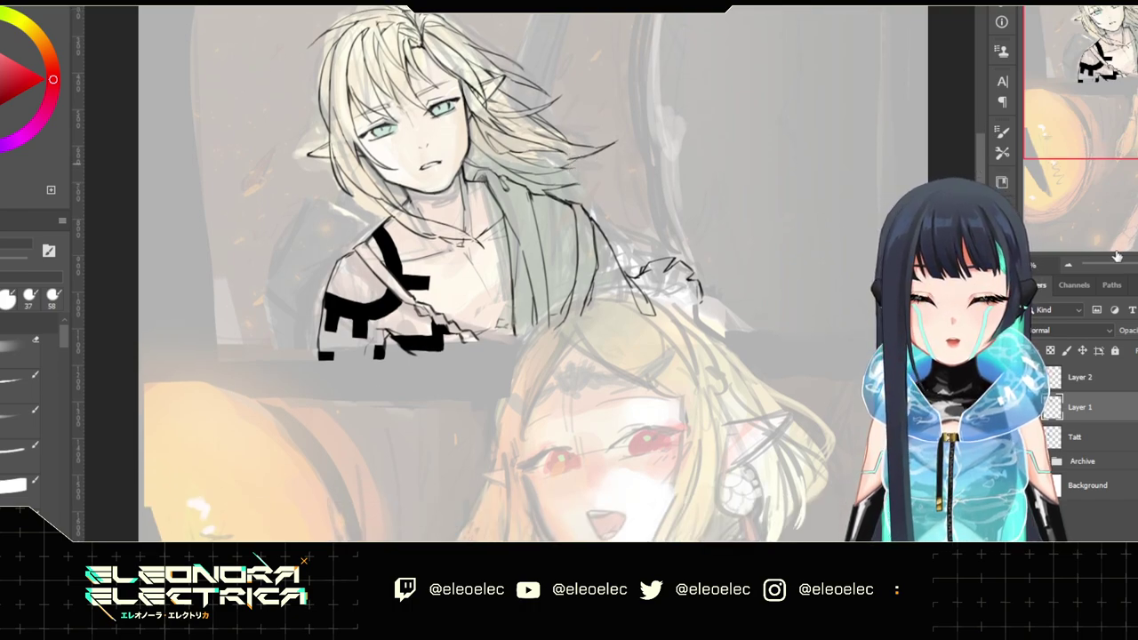
key(ctrl+minus)
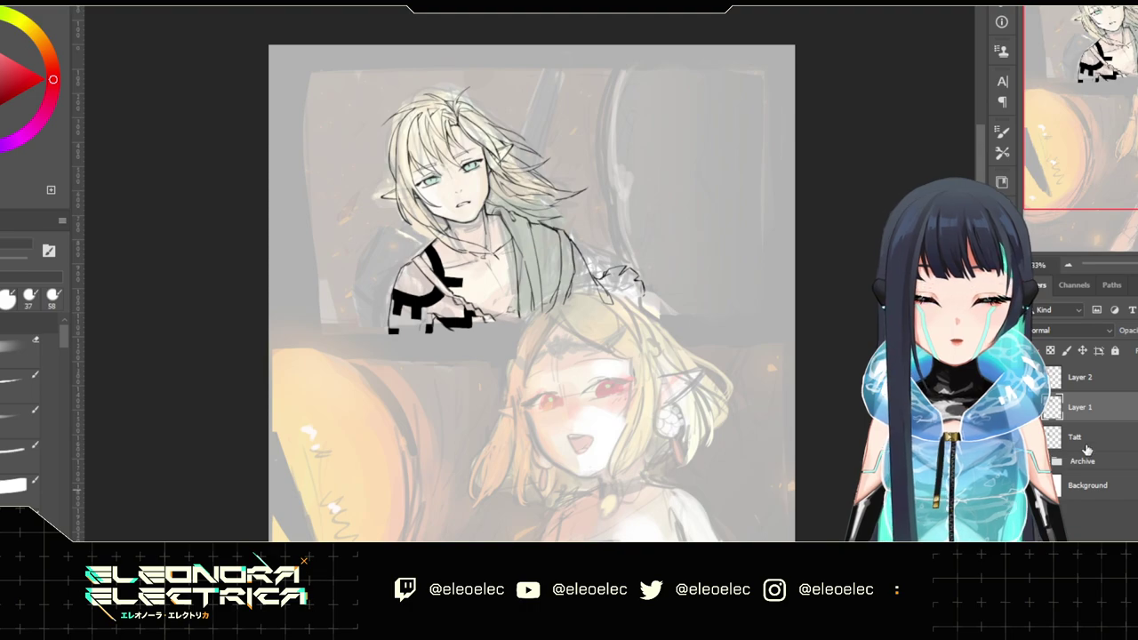
scroll(532, 267, down, 1)
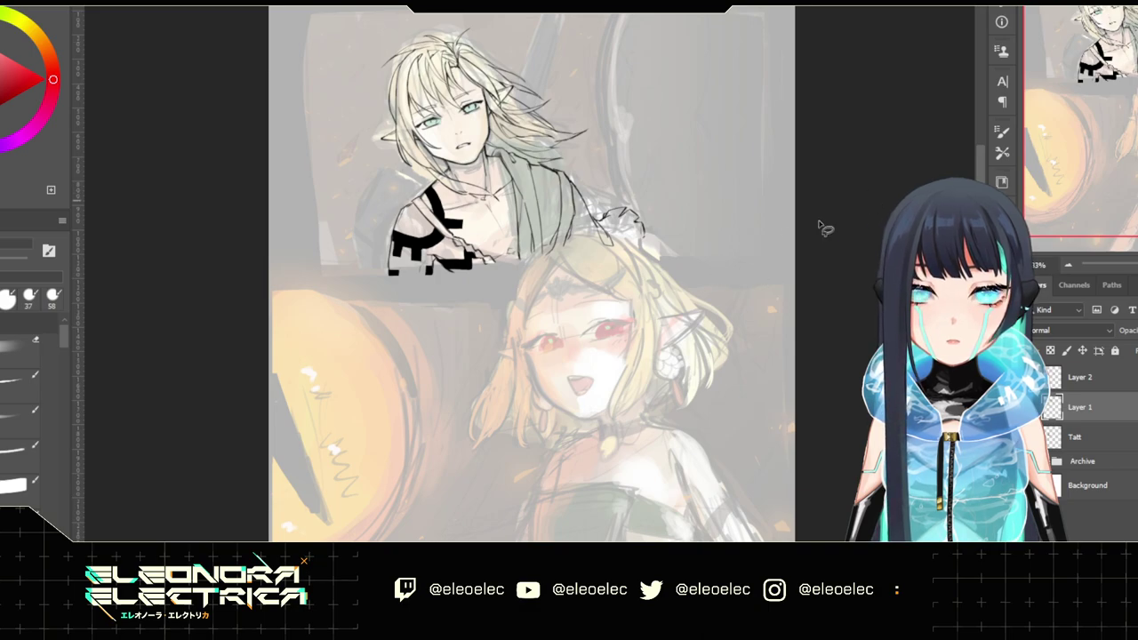
scroll(820, 226, up, 1)
click(1128, 383)
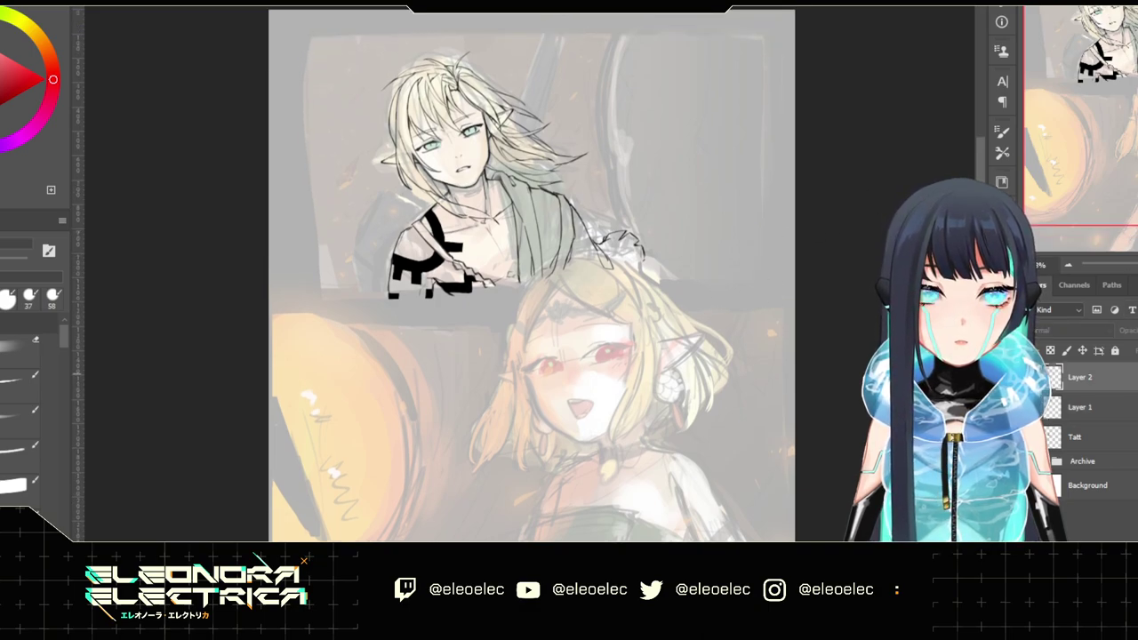
click(1124, 411)
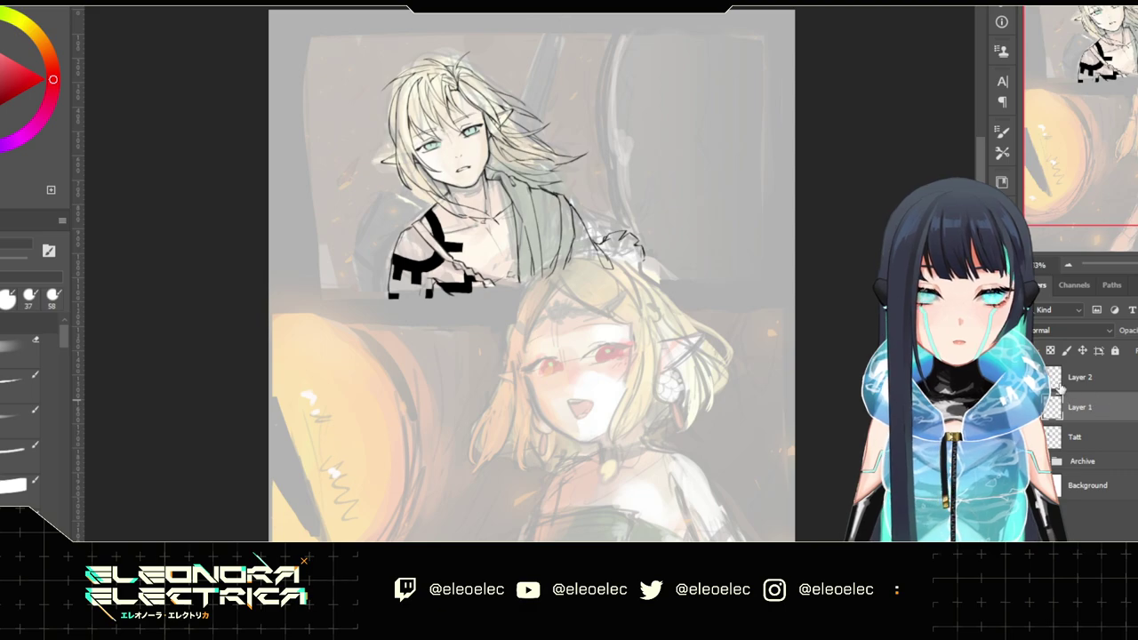
click(1026, 377)
click(1026, 377)
click(1103, 377)
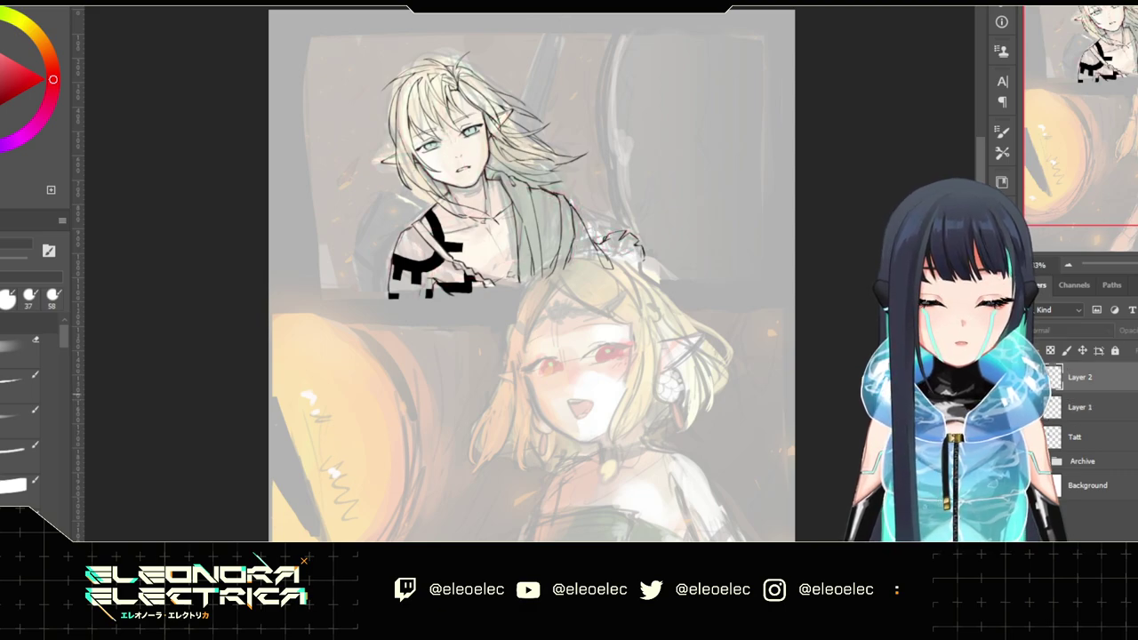
key(Delete)
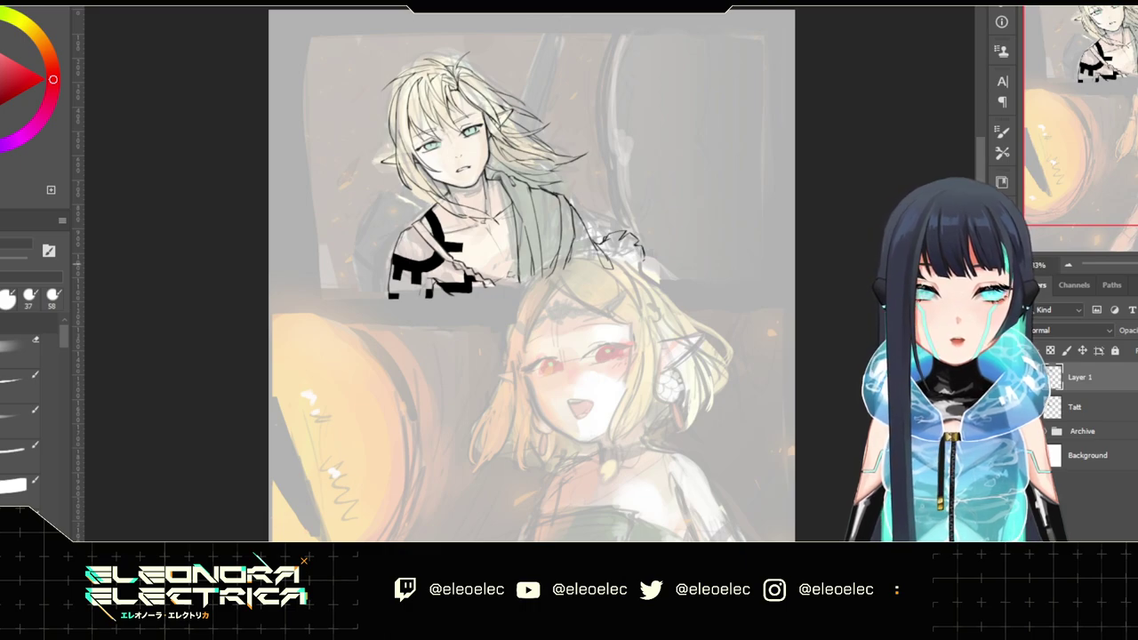
key(ctrl+plus)
drag(532, 267, 580, 344)
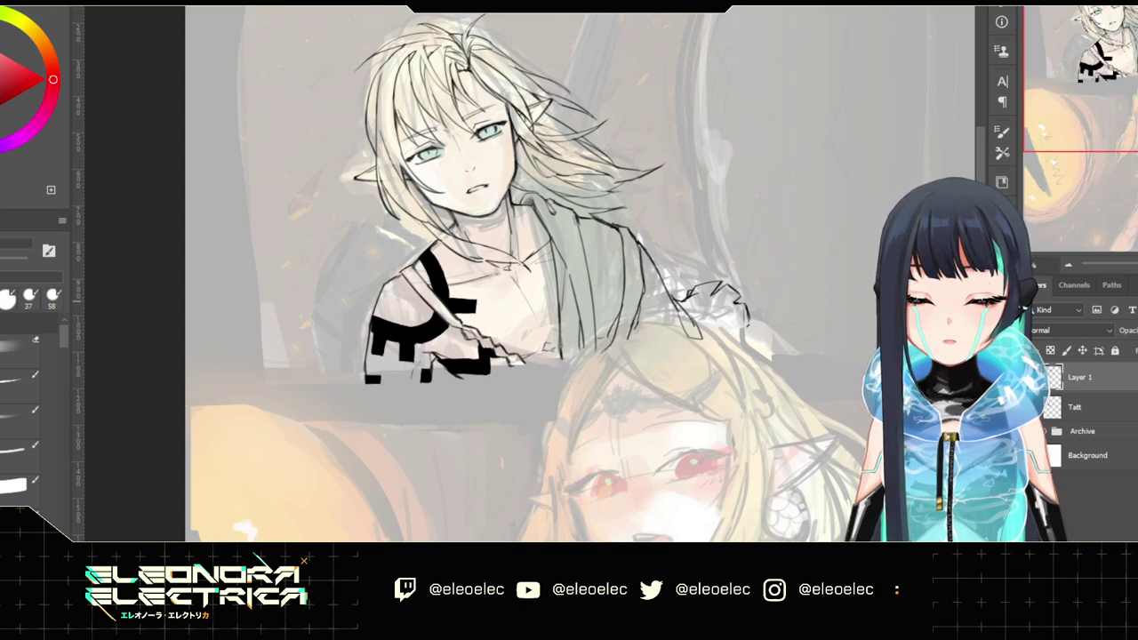
click(19, 421)
drag(1118, 105, 1114, 130)
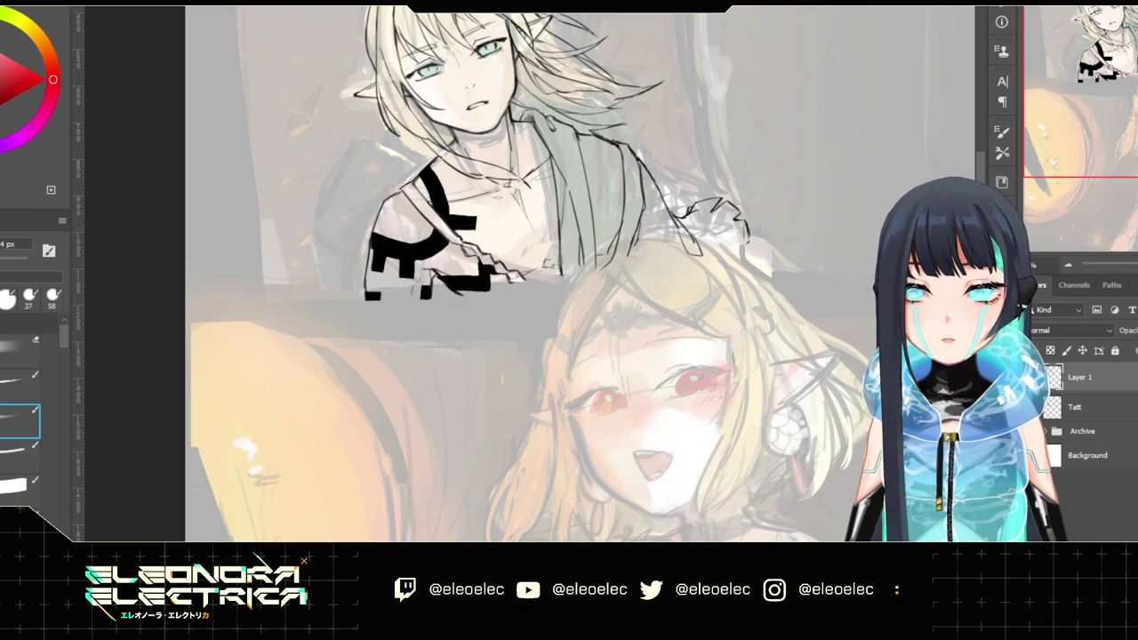
scroll(581, 274, down, 1)
scroll(581, 274, up, 1)
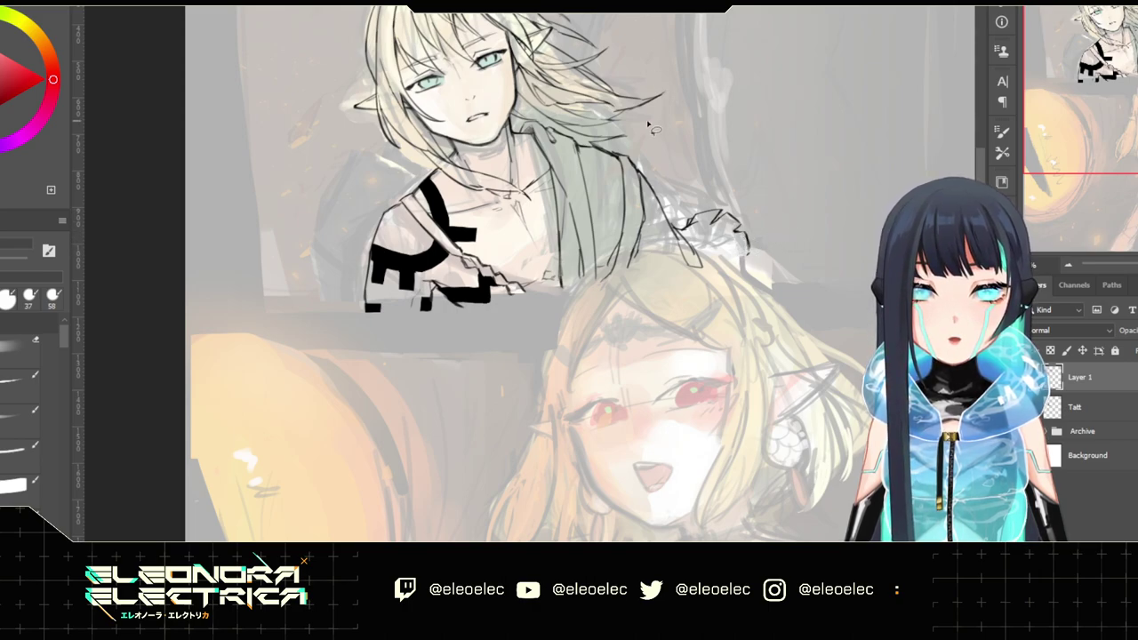
scroll(440, 221, down, 2)
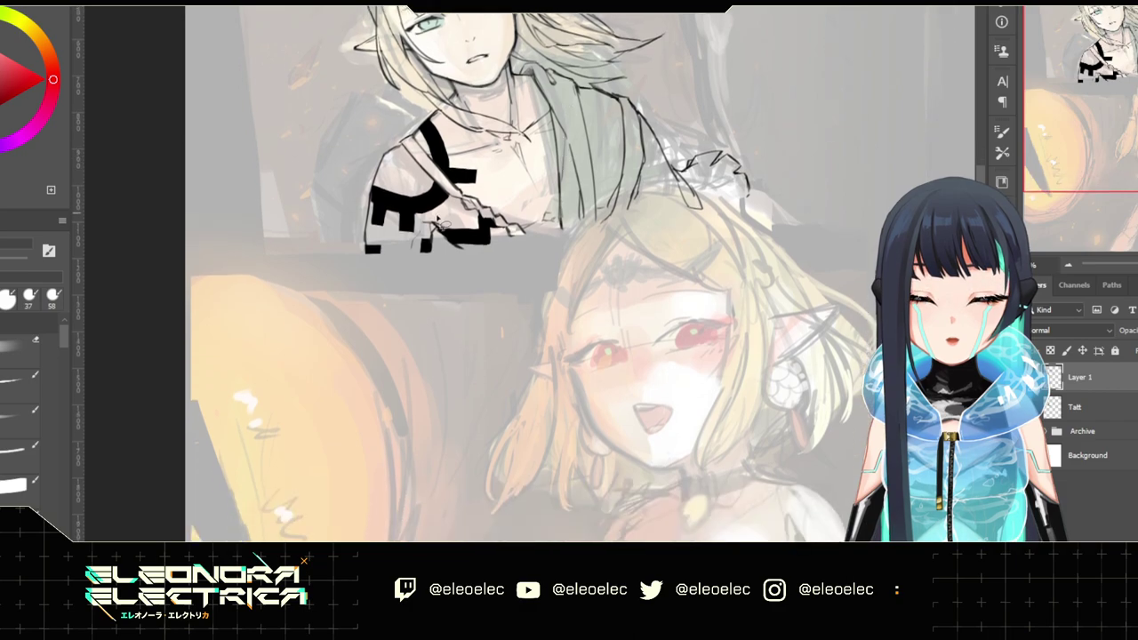
Identify the elf's line art layer by toggling its visibility and rename Layer 1 as Link_Line
click(1029, 377)
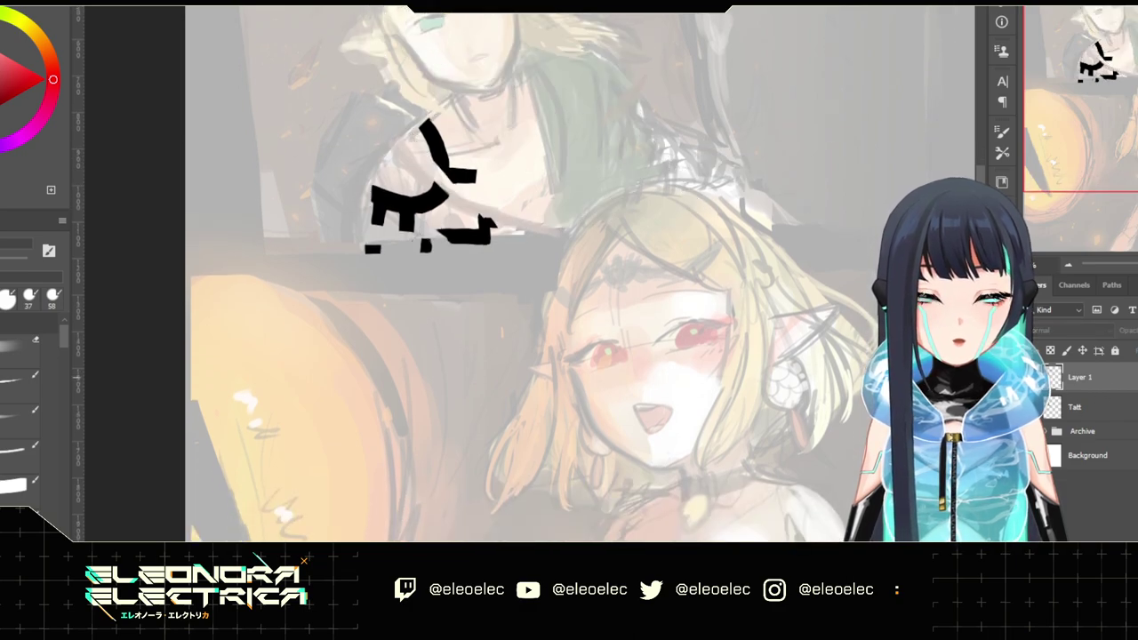
click(1029, 377)
double_click(1071, 378)
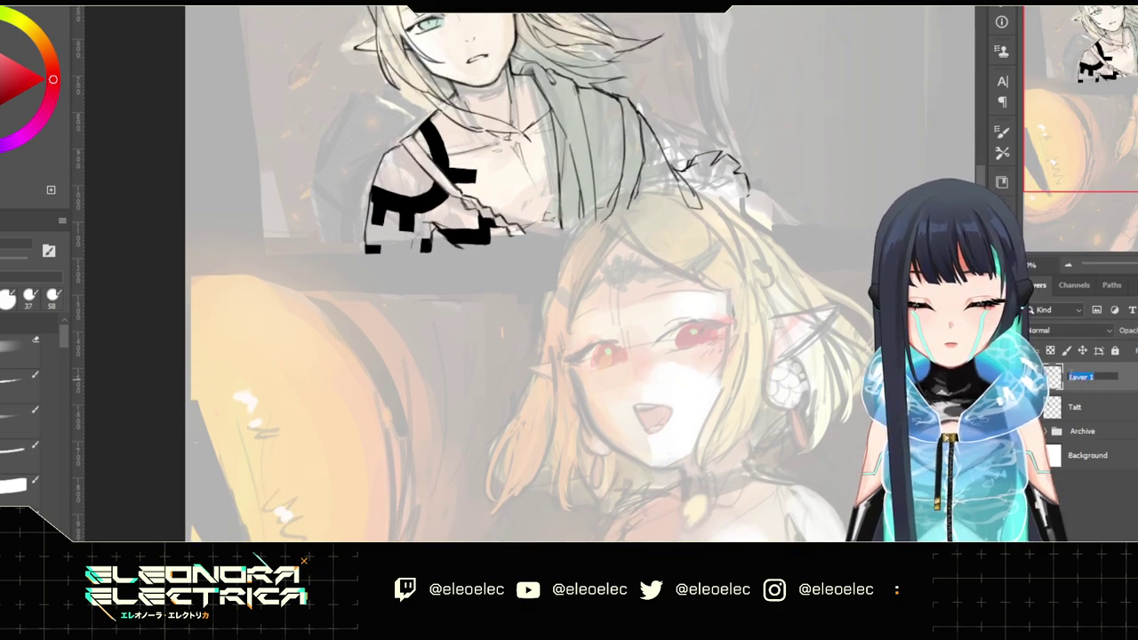
text(Link L)
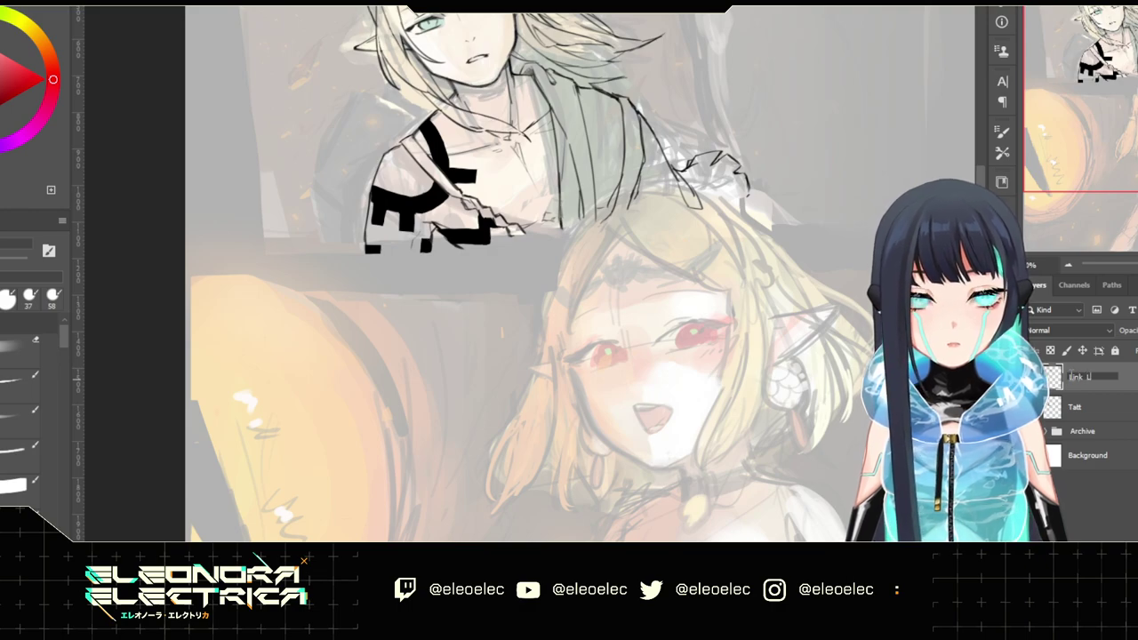
text(ine)
key(Return)
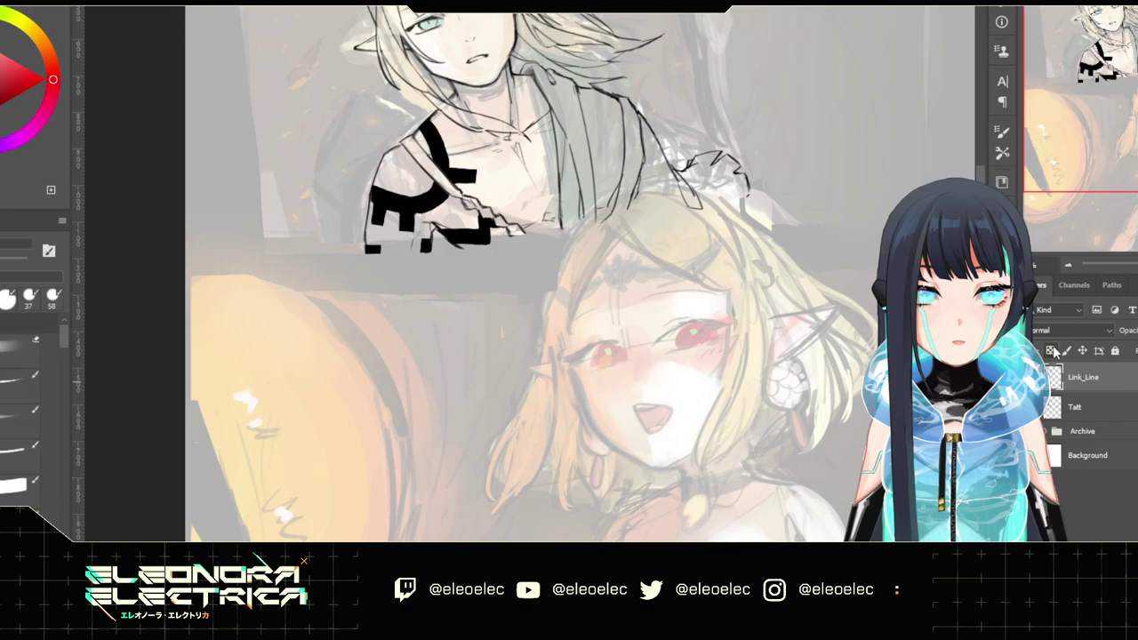
Rename the Tatt layer with the black body markings as Link_Tatt
click(1094, 407)
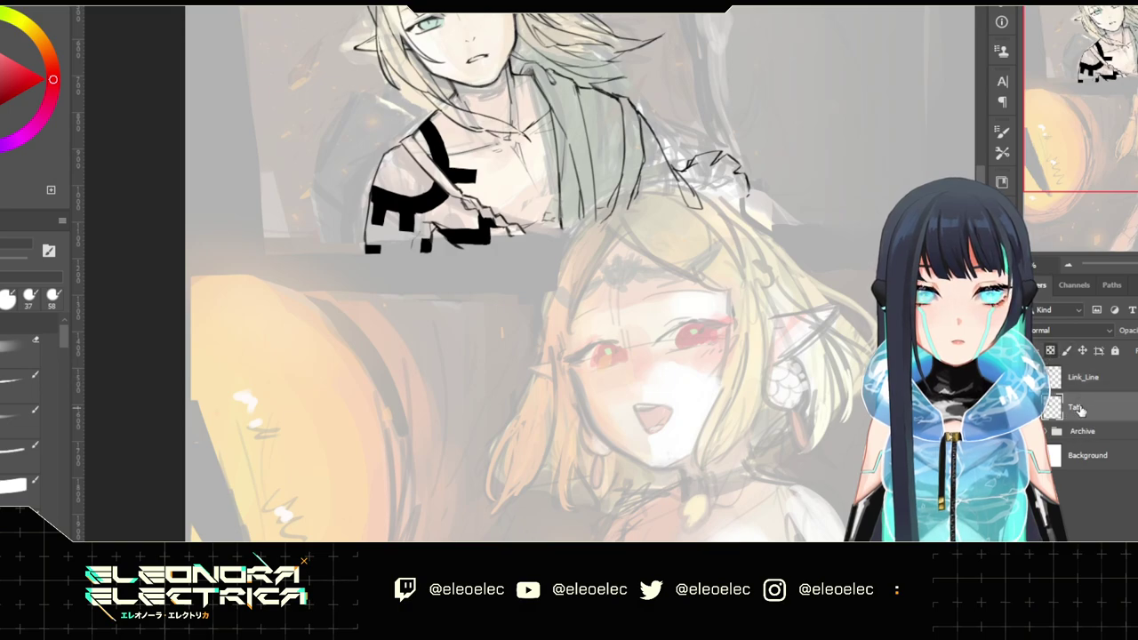
double_click(1080, 407)
text(Link)
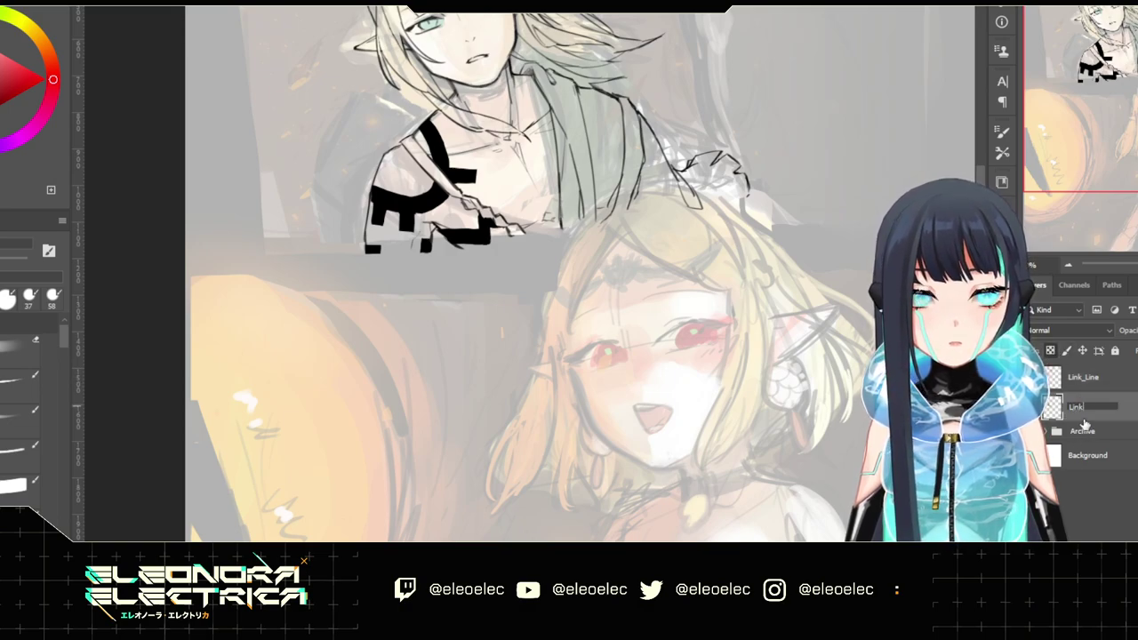
text(_Tatt)
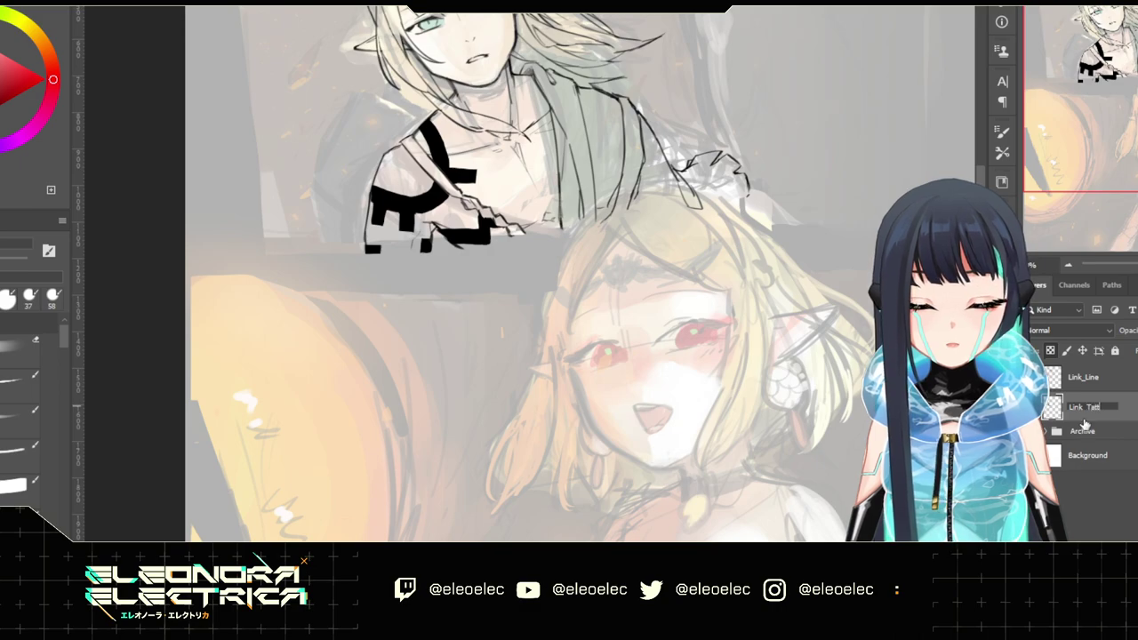
key(Return)
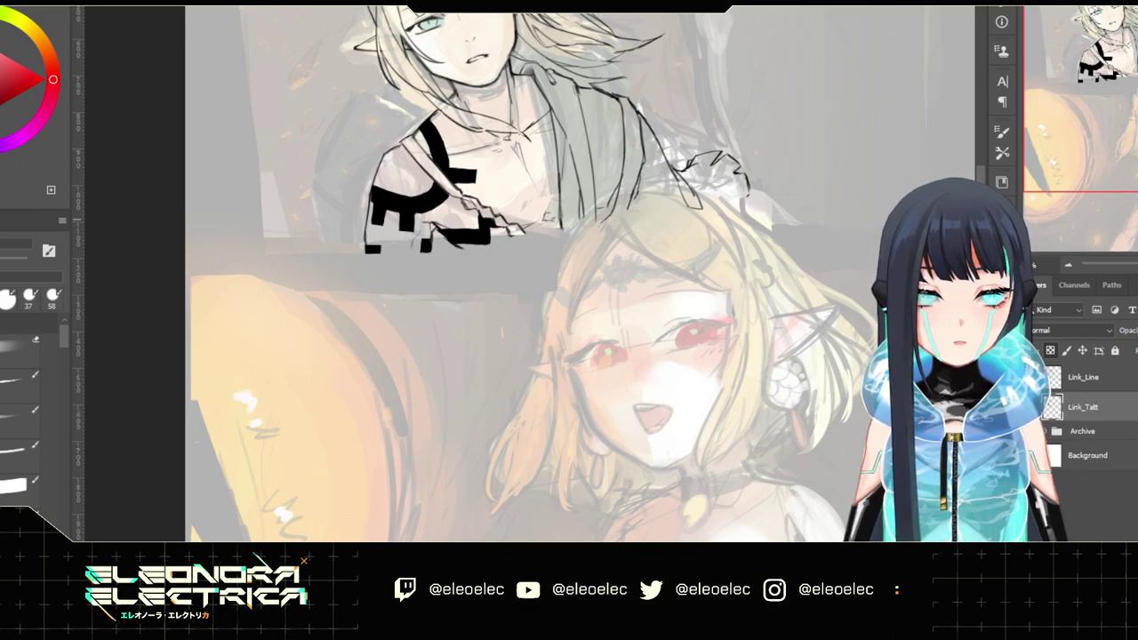
Add a new empty layer, place it directly below Link_Tatt and make it the active layer
key(ctrl+shift+alt+n)
scroll(605, 274, down, 2)
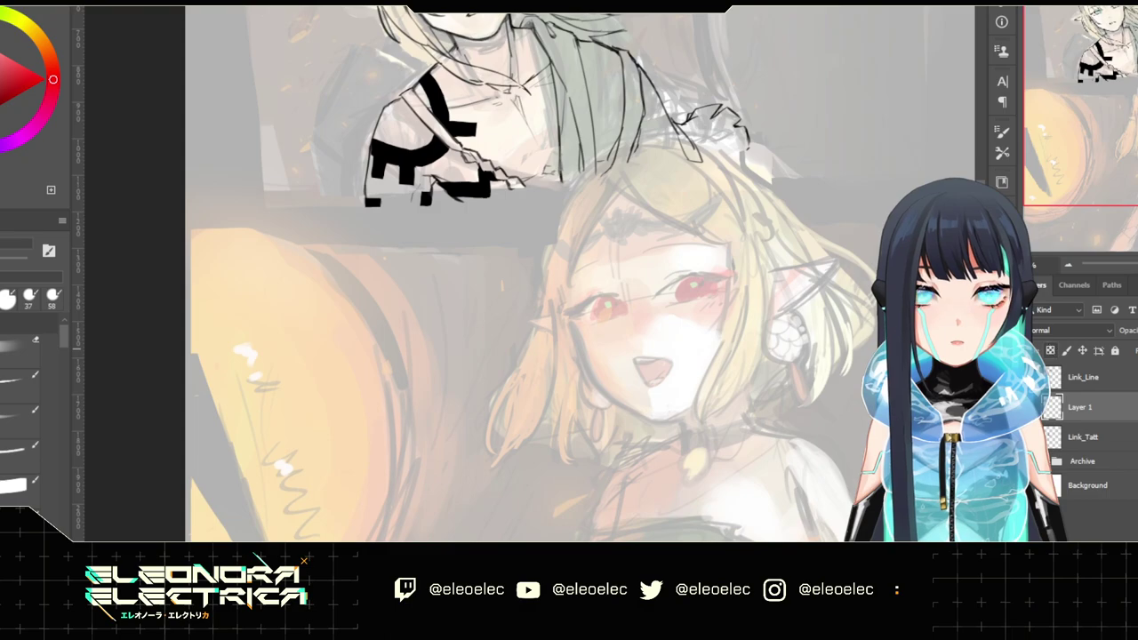
drag(1118, 414, 1122, 435)
click(1125, 391)
click(1122, 416)
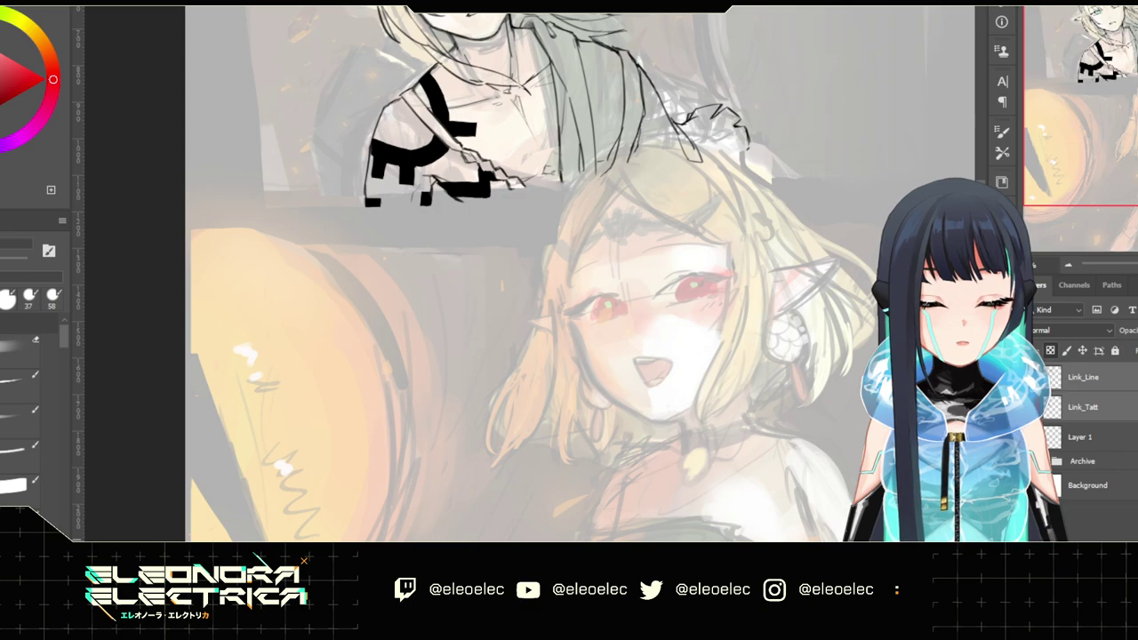
click(1121, 436)
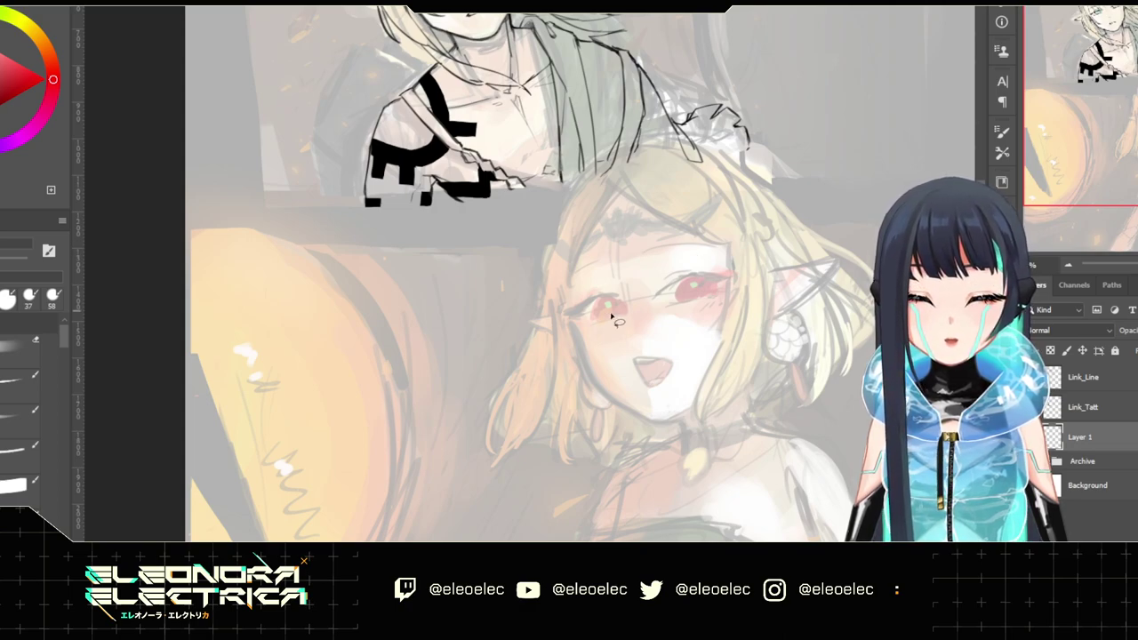
Draw the cheek, jaw and chin contour of the girl's face on the new Layer 1, redoing the first cheek stroke
click(20, 422)
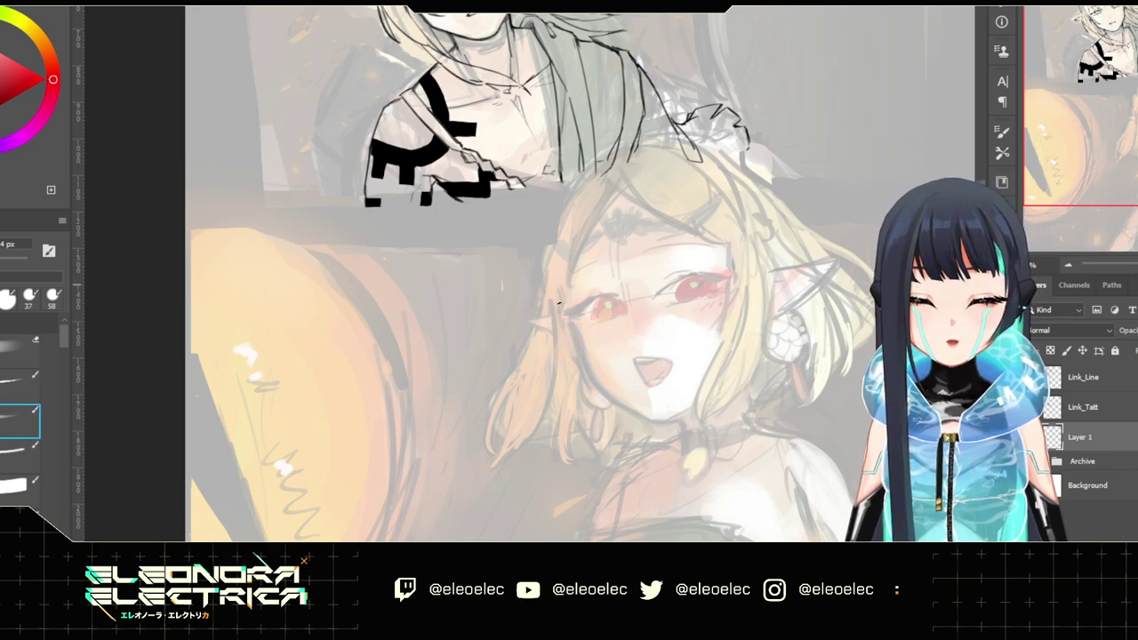
drag(1072, 95, 1087, 101)
drag(515, 296, 535, 346)
key(ctrl+z)
mouse_move(520, 289)
mouse_down()
mouse_move(545, 364)
mouse_move(587, 391)
mouse_up()
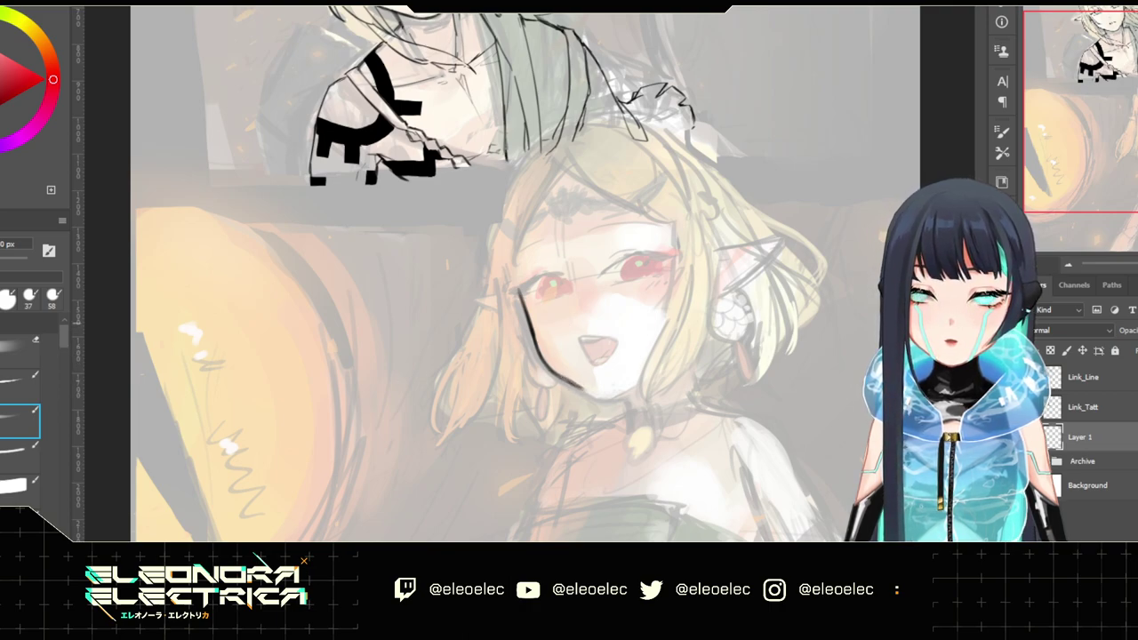
mouse_move(534, 344)
mouse_down()
mouse_move(591, 397)
mouse_move(631, 395)
mouse_up()
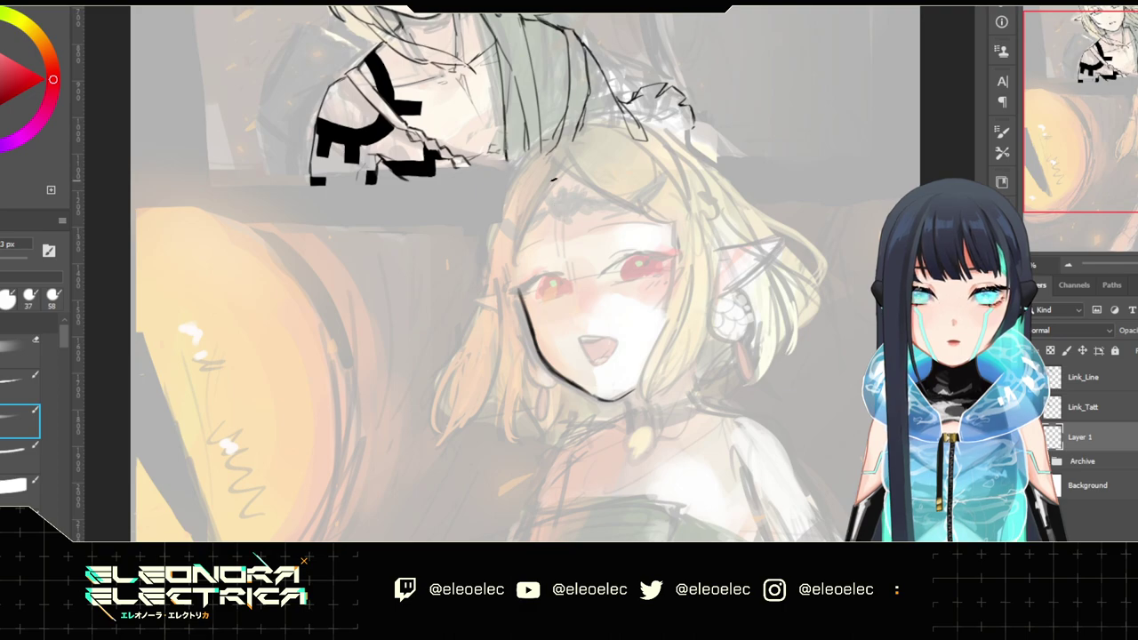
Draw the curved line from the hair parting along the forehead to the girl's cheek, redoing the stroke once
drag(559, 178, 518, 295)
key(ctrl+z)
drag(560, 178, 521, 301)
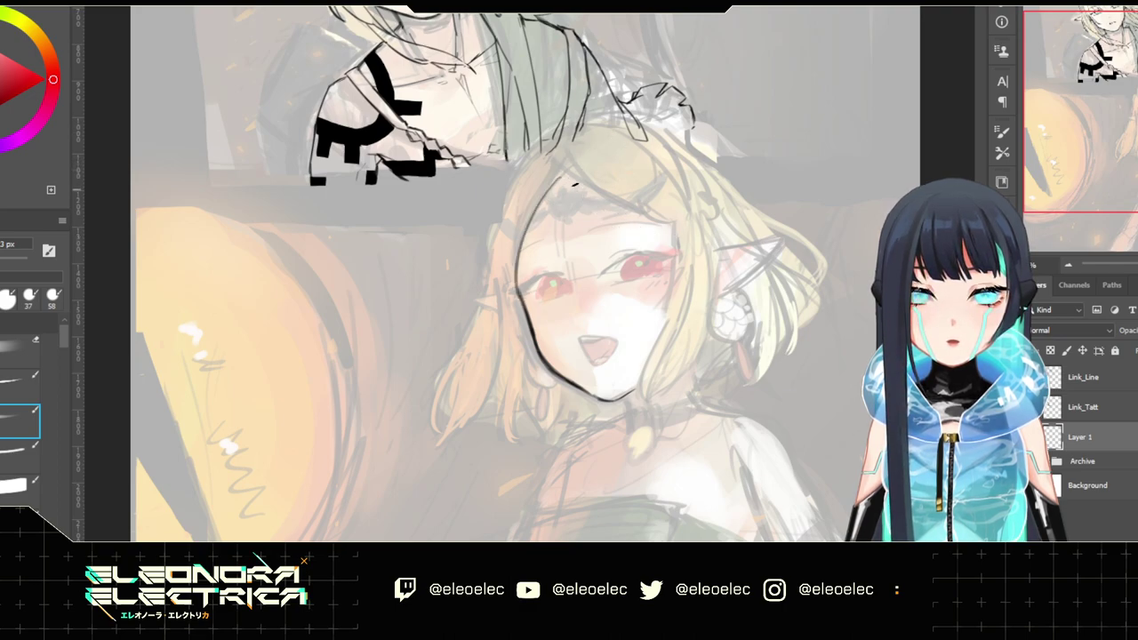
Draw the fringe line sweeping from the hair parting across the girl's forehead, undoing a misplaced stroke
drag(574, 185, 640, 220)
drag(569, 185, 618, 219)
key(ctrl+z)
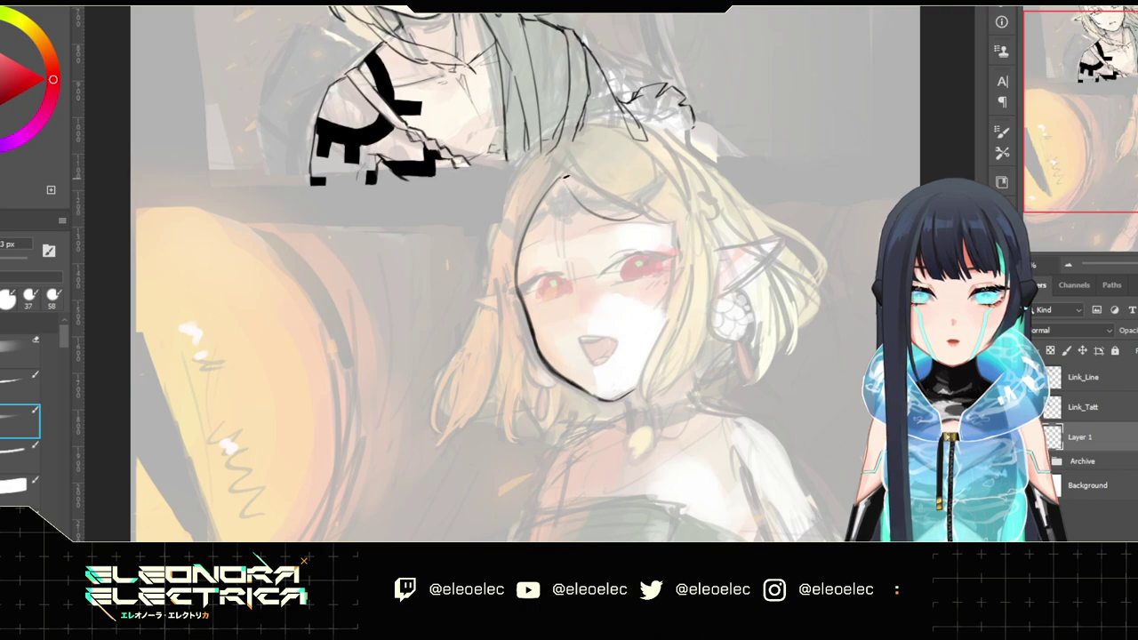
Ink the lower edge of the bangs as one curved line from the hair parting across the forehead to the right temple
mouse_move(568, 184)
mouse_down()
mouse_move(607, 214)
mouse_move(643, 208)
mouse_up()
key(ctrl+z)
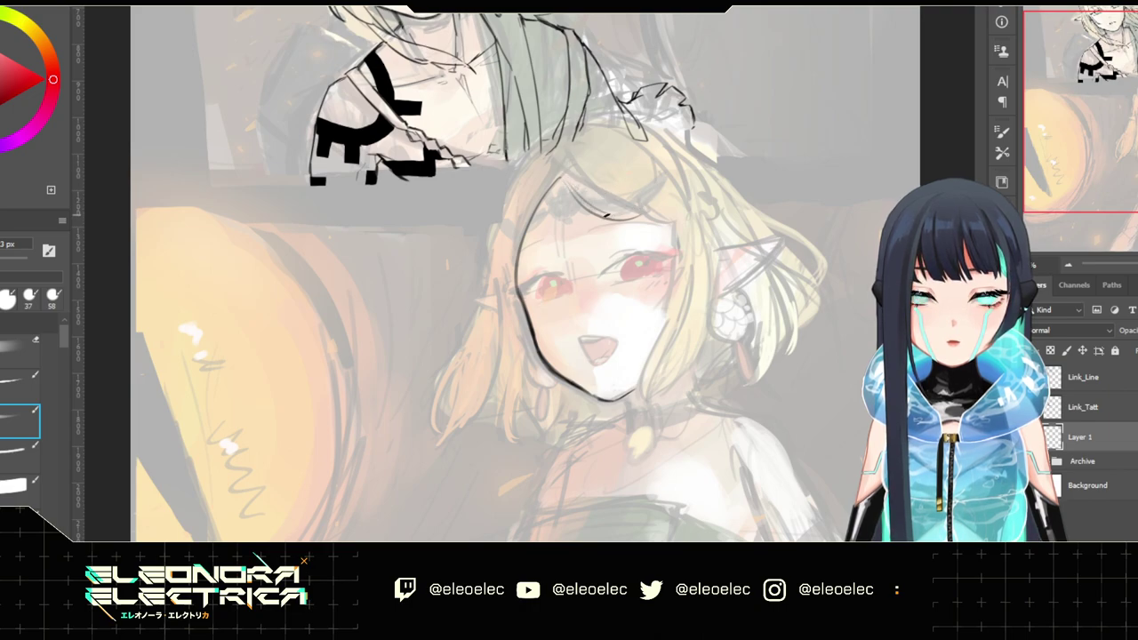
key(ctrl+z)
drag(608, 217, 625, 219)
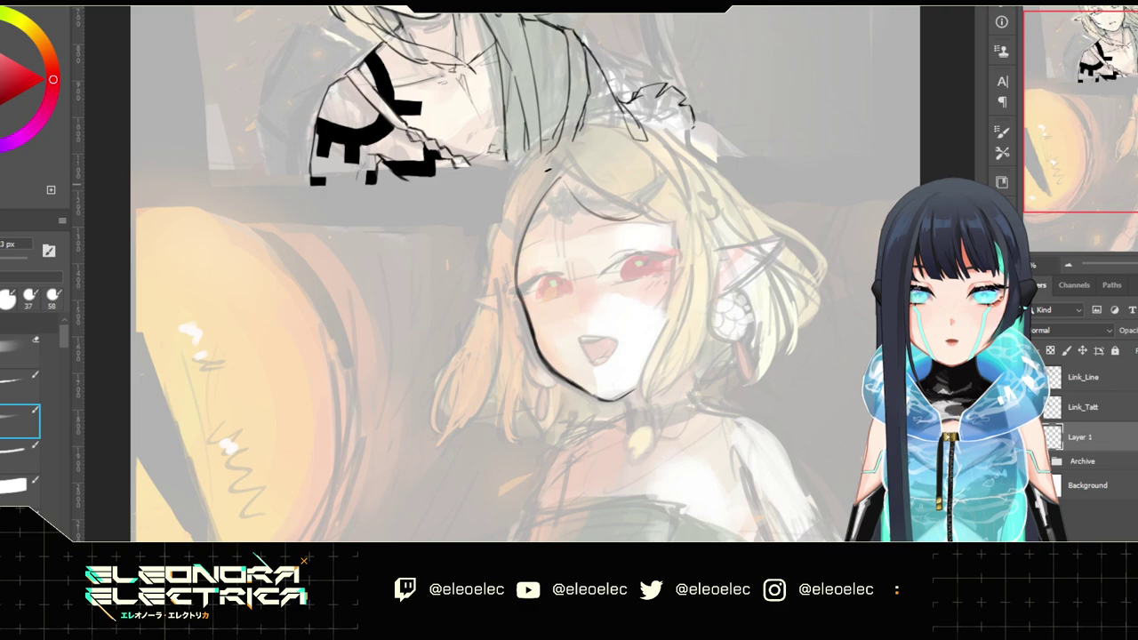
key(ctrl+z)
drag(570, 186, 620, 219)
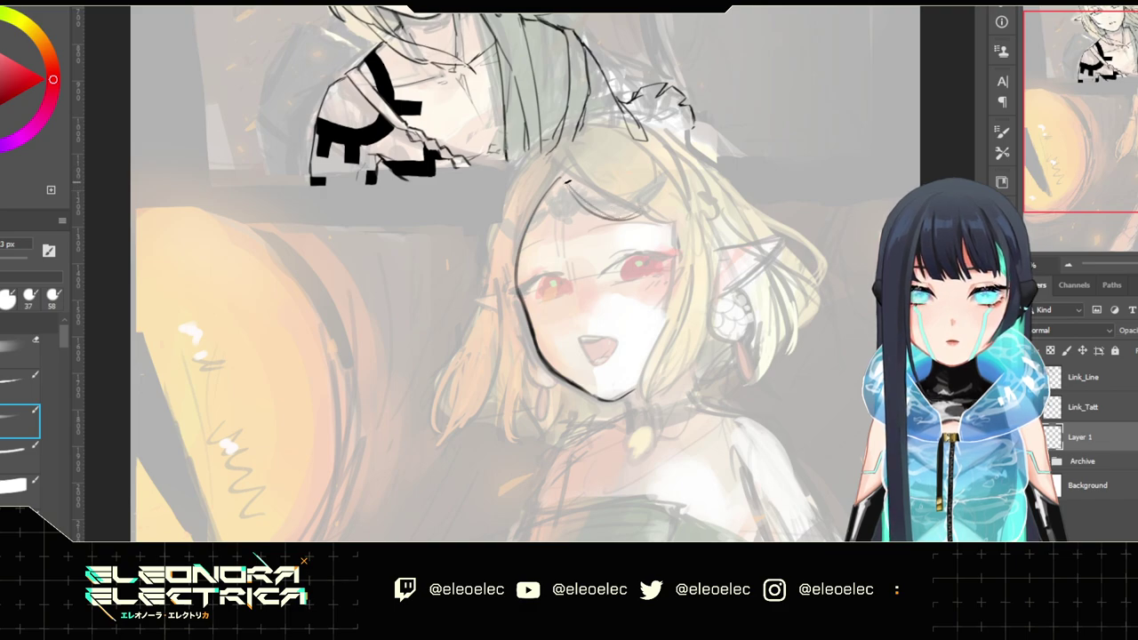
drag(567, 183, 678, 224)
key(ctrl+z)
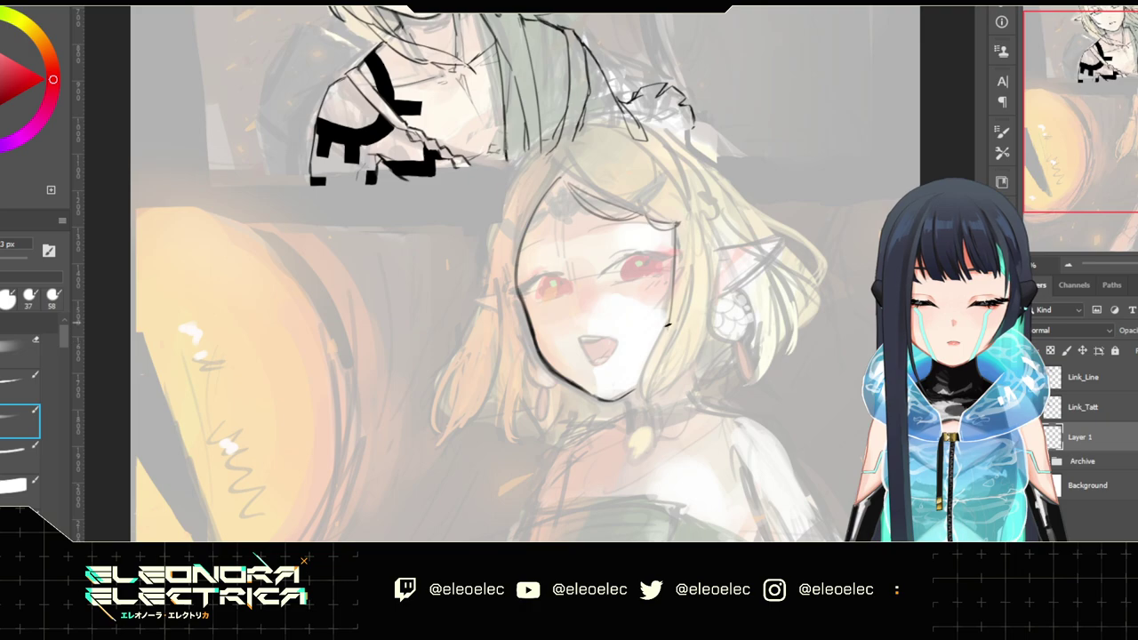
Try inking the edge of the face and hair down the right cheek from the temple, and undo the strokes
mouse_move(671, 333)
mouse_down()
mouse_move(641, 436)
mouse_move(657, 385)
mouse_up()
key(ctrl+z)
key(ctrl+z)
key(ctrl+z)
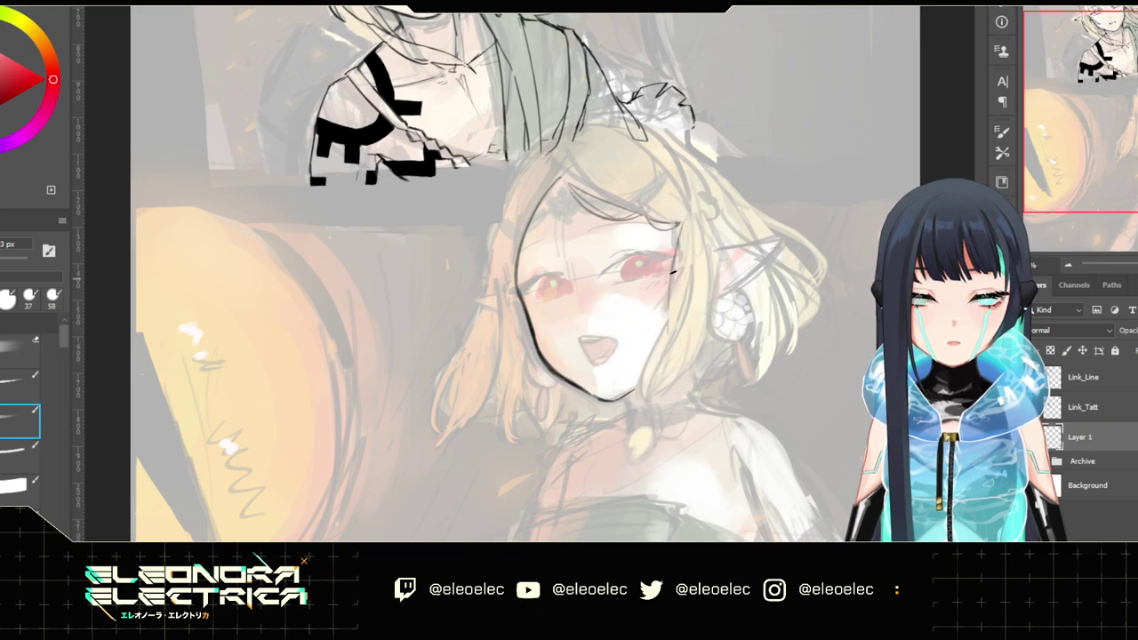
Ink the eye on the right side of the face, with its upper lash line, inner crease and lower lid
mouse_move(615, 274)
mouse_down()
mouse_move(639, 258)
mouse_move(675, 260)
mouse_move(635, 260)
mouse_move(650, 258)
mouse_up()
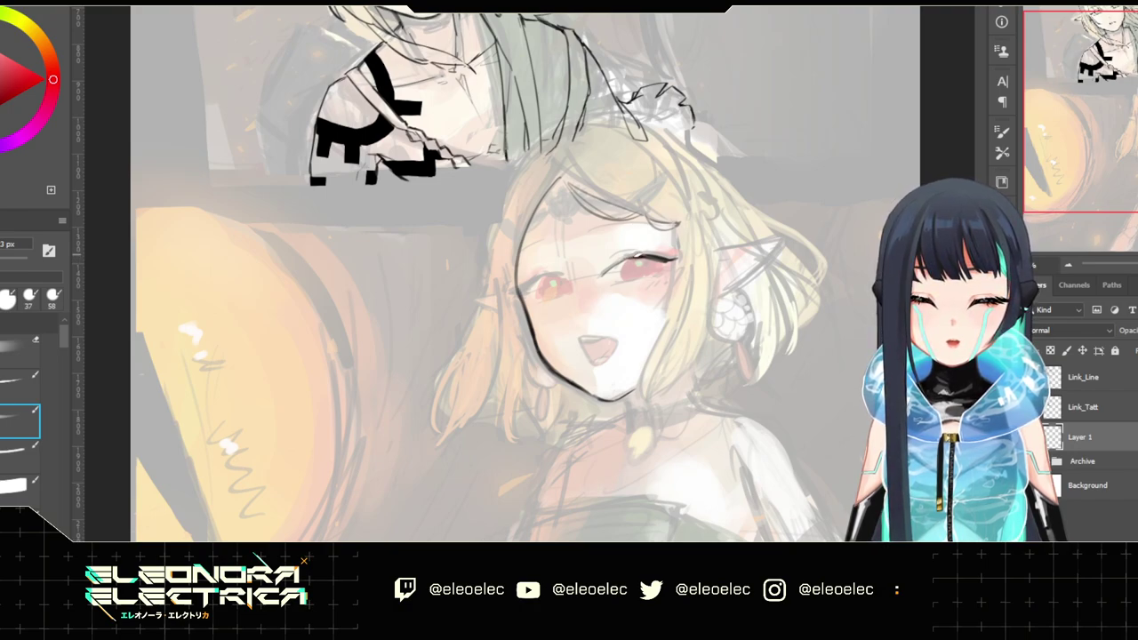
mouse_move(644, 255)
mouse_down()
mouse_move(667, 261)
mouse_move(620, 267)
mouse_move(673, 260)
mouse_up()
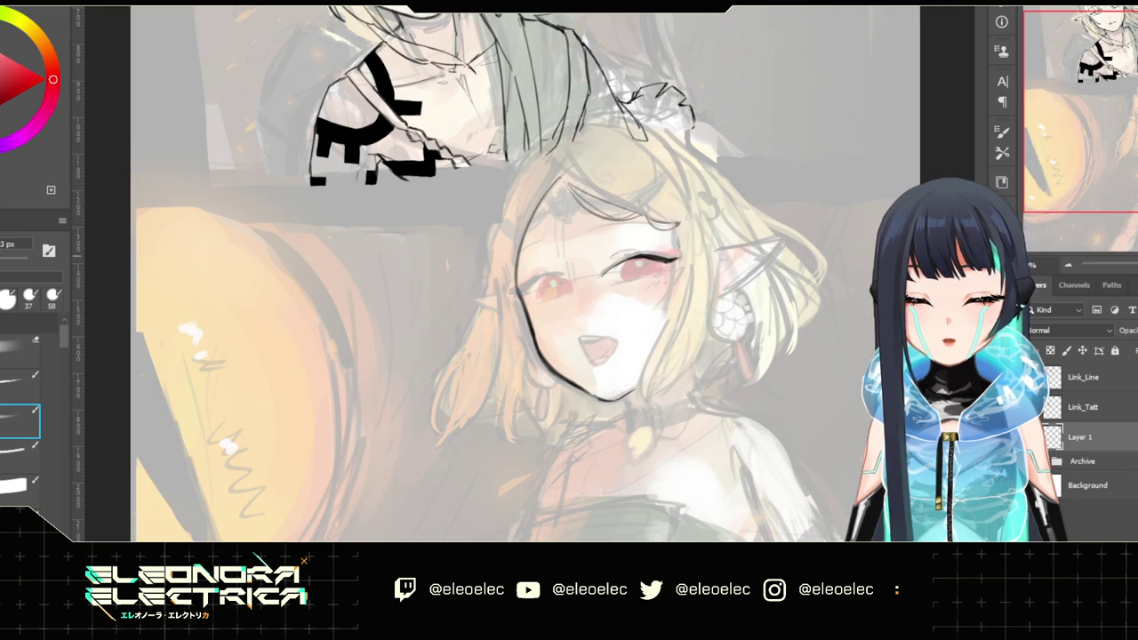
drag(616, 257, 602, 275)
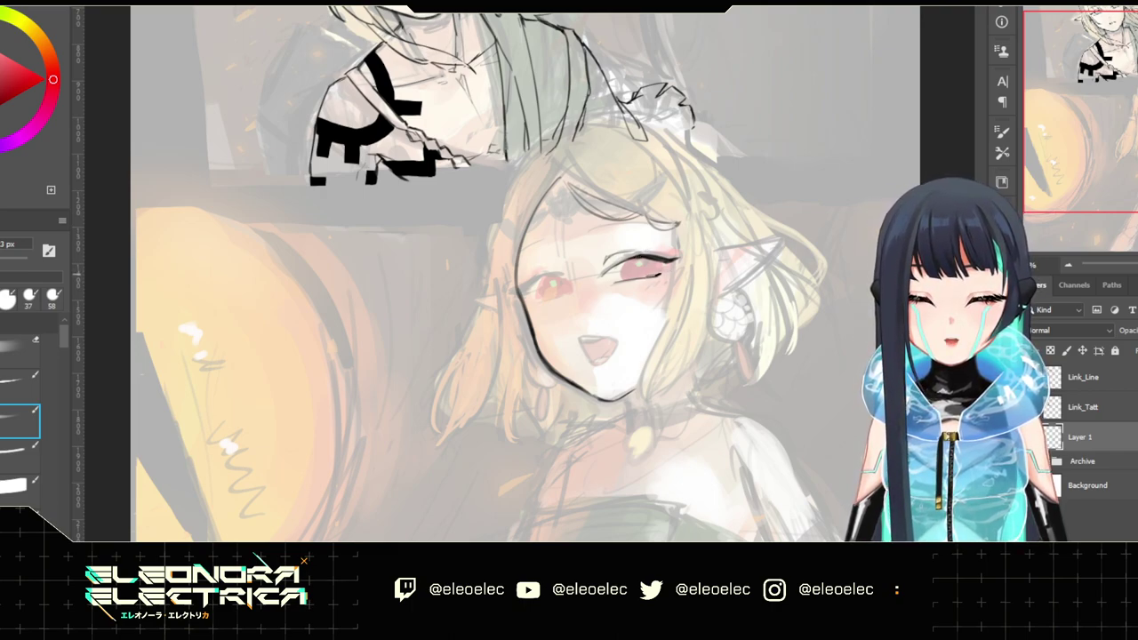
drag(648, 276, 630, 279)
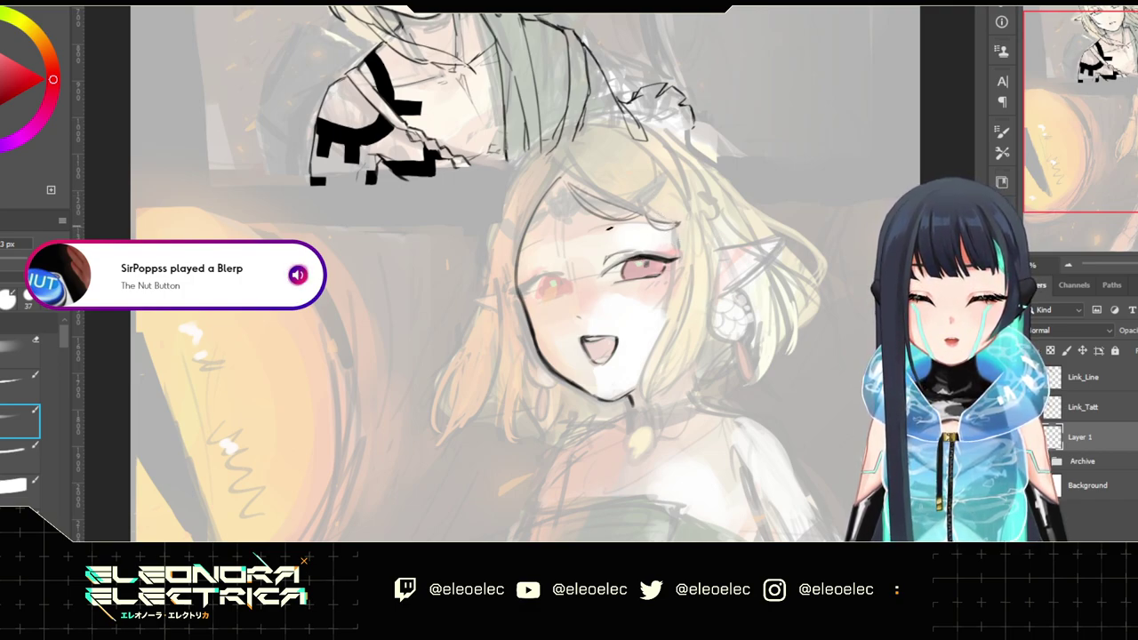
Try several thin curved strokes for the eyebrow above the right-hand eye, and undo them
drag(589, 238, 667, 225)
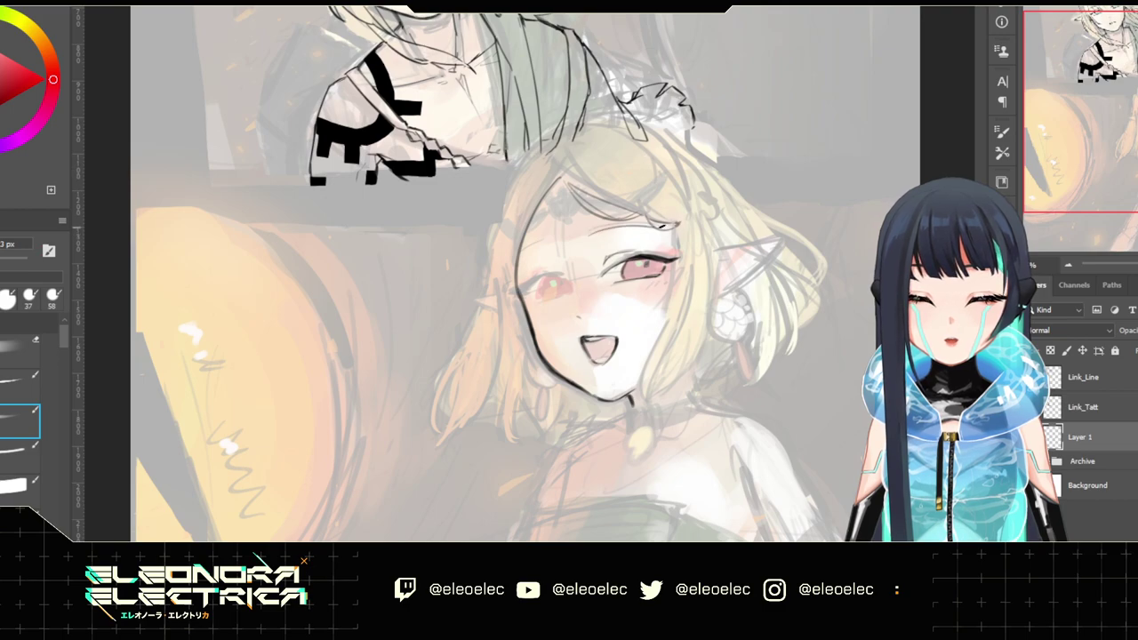
key(ctrl+z)
drag(593, 233, 667, 225)
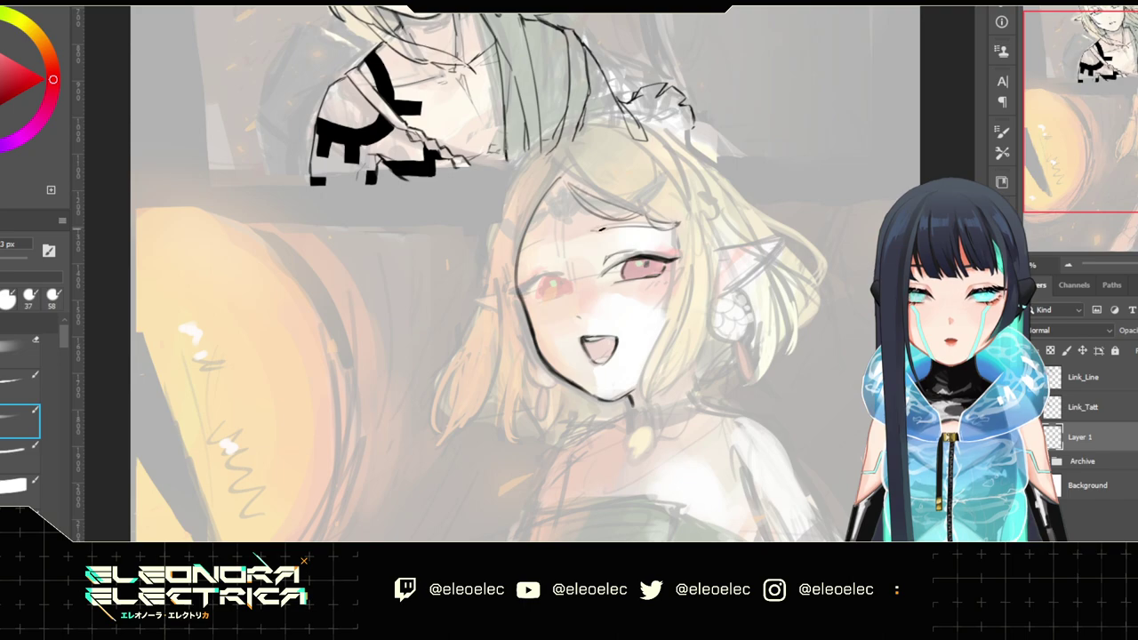
drag(603, 225, 651, 221)
key(ctrl+z)
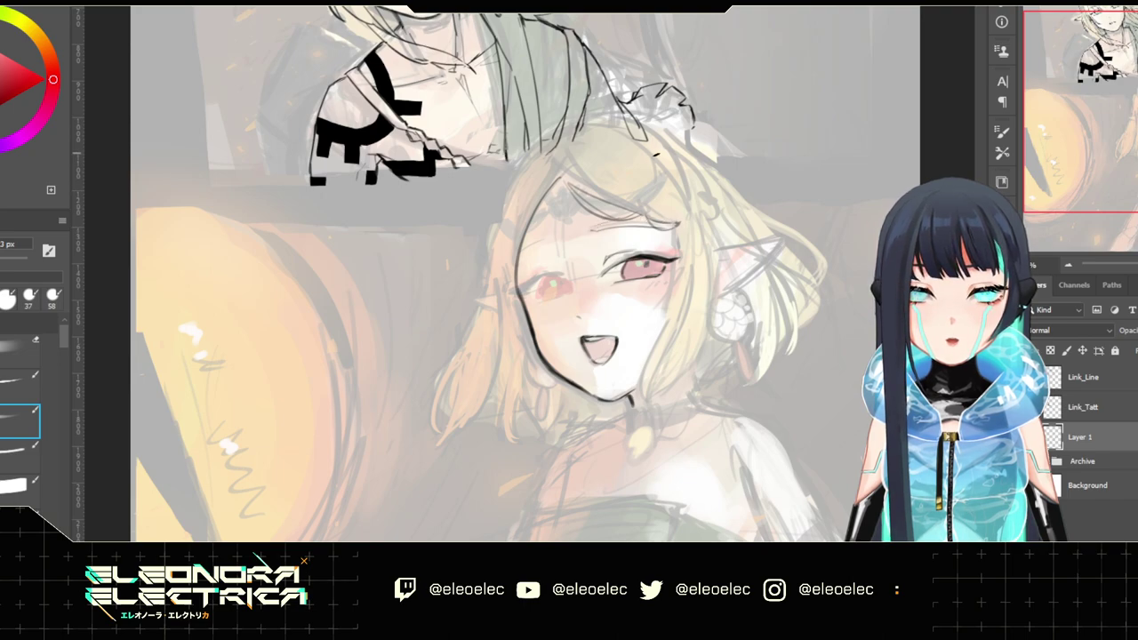
key(ctrl+z)
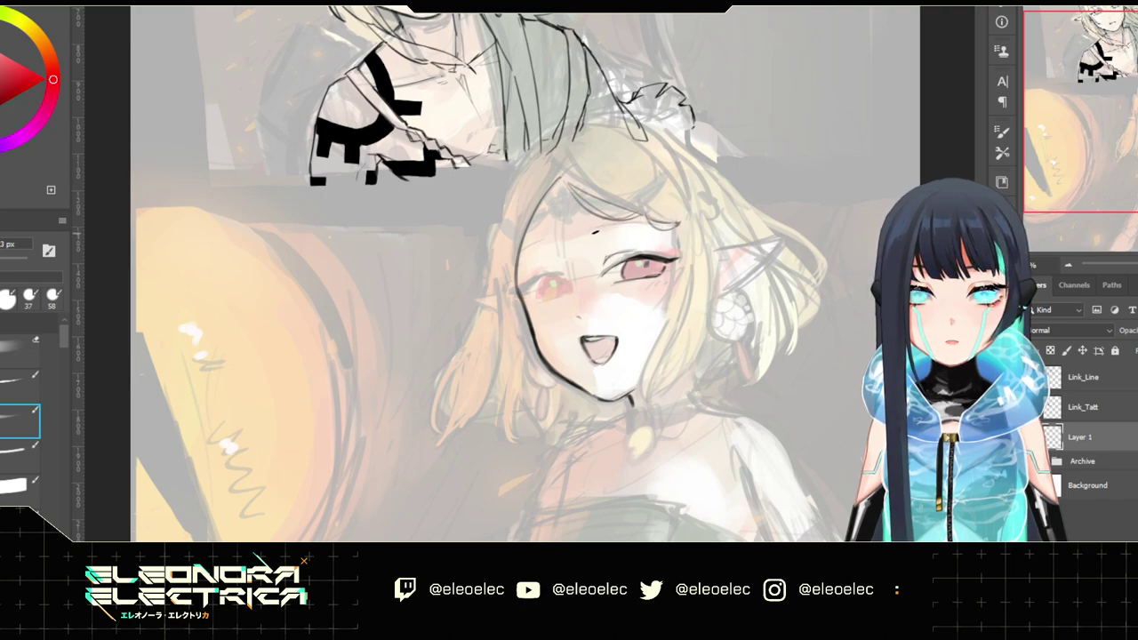
drag(589, 234, 642, 229)
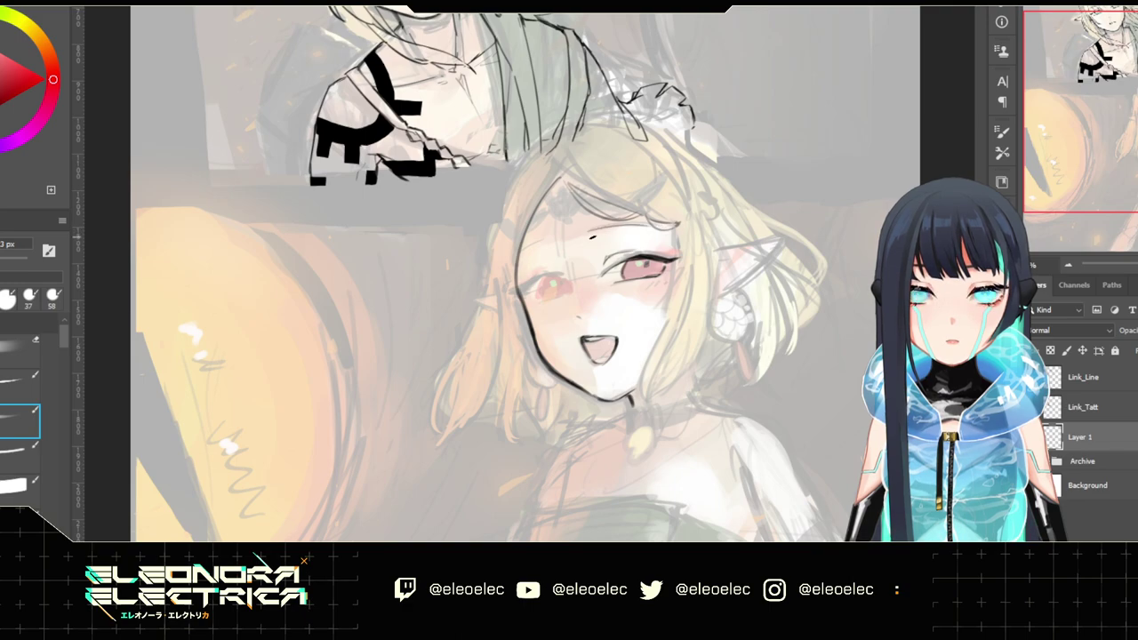
key(ctrl+z)
mouse_move(592, 233)
mouse_down()
mouse_move(652, 226)
mouse_move(602, 231)
mouse_move(620, 230)
mouse_up()
key(ctrl+z)
key(ctrl+z)
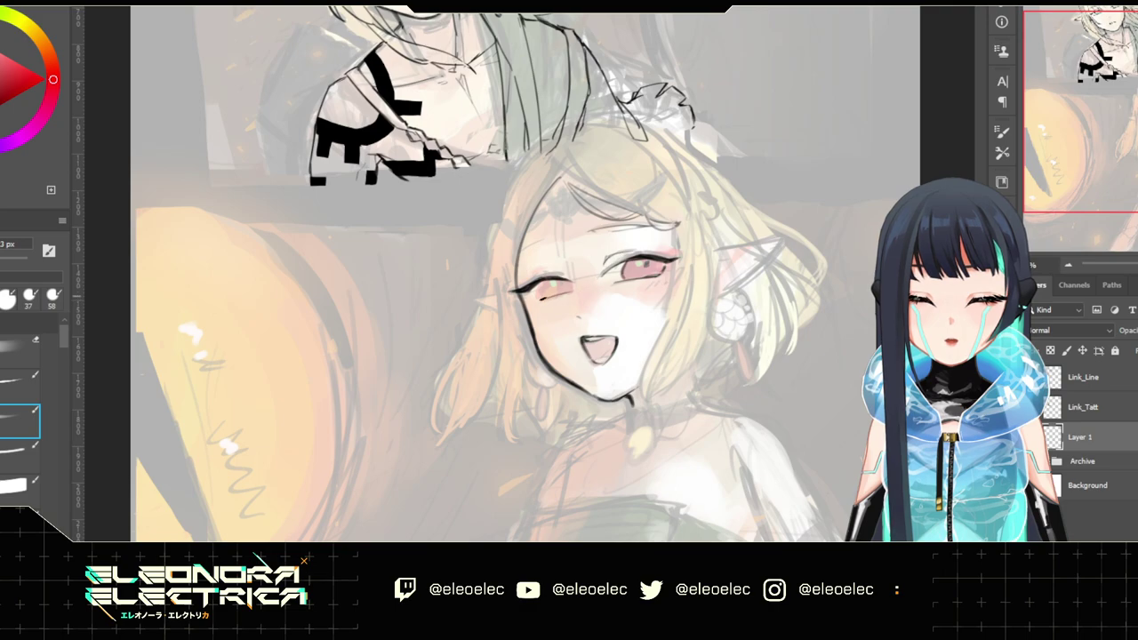
Ink the lower lid of the eye on the left side of the face and undo the trial iris stroke
drag(548, 297, 556, 293)
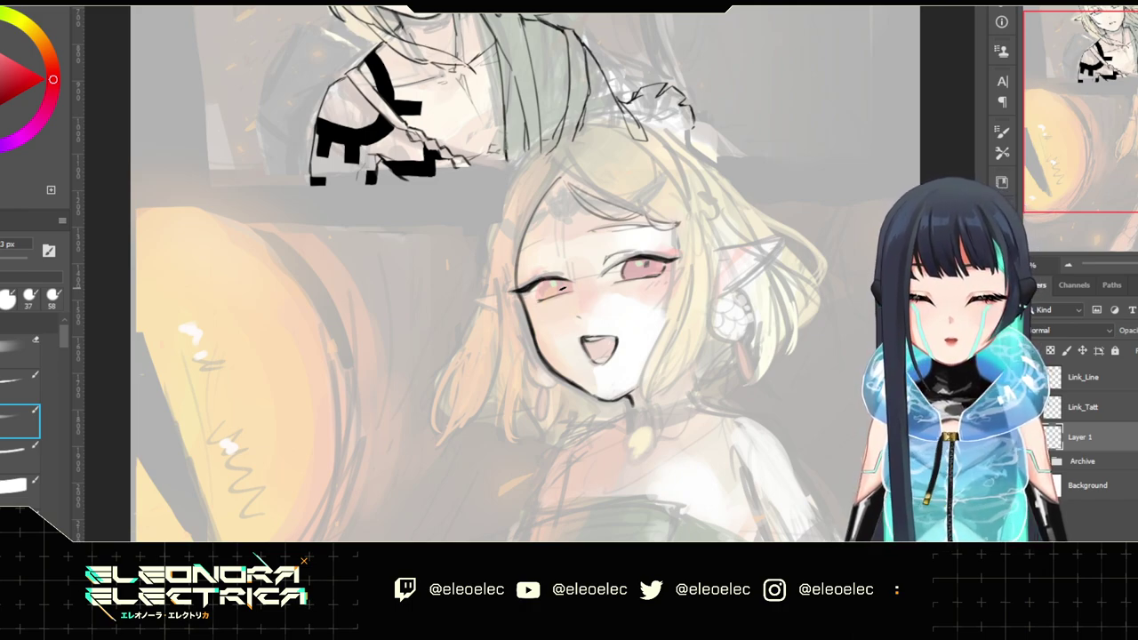
drag(539, 281, 539, 295)
key(ctrl+z)
key(ctrl+z)
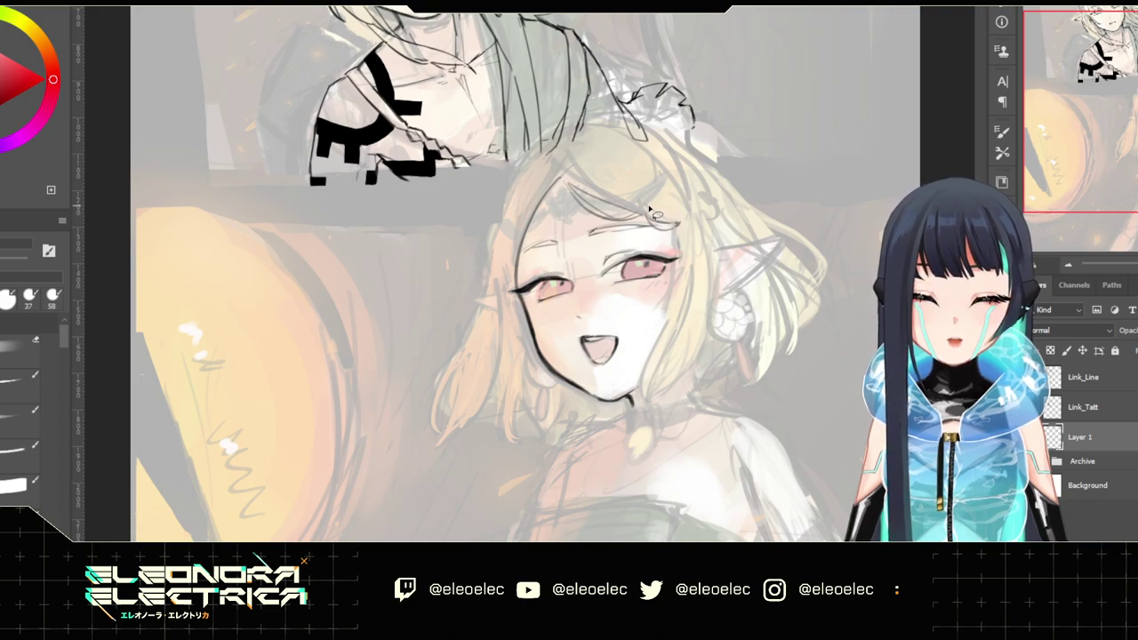
Lasso around the inner end of the right-hand eyebrow and return to the inking brush
key(b)
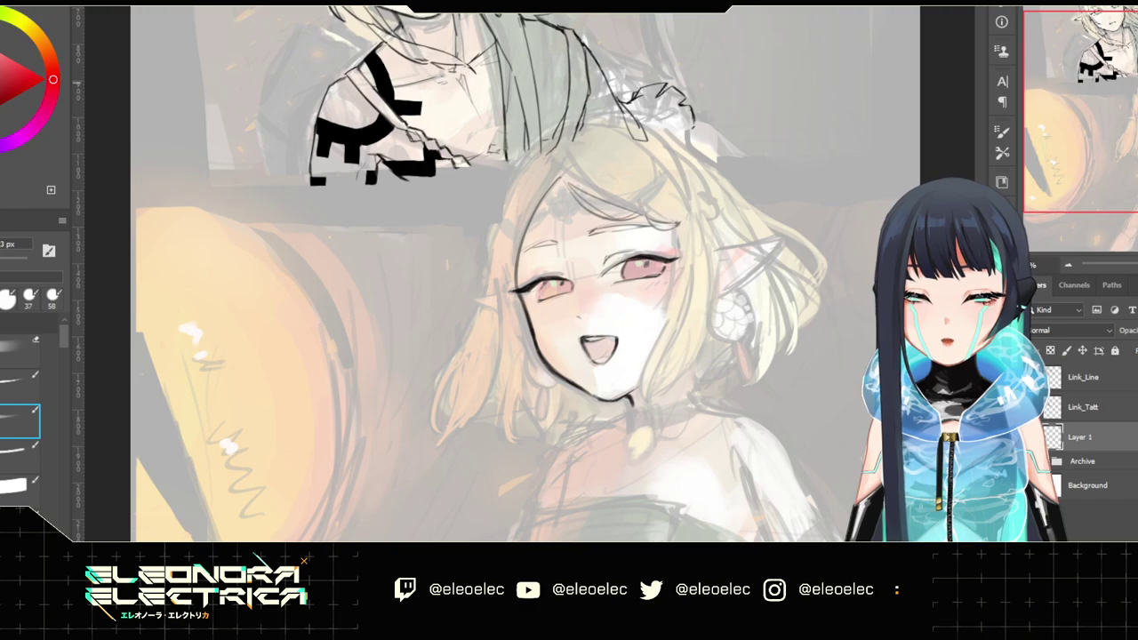
key(l)
drag(589, 233, 584, 240)
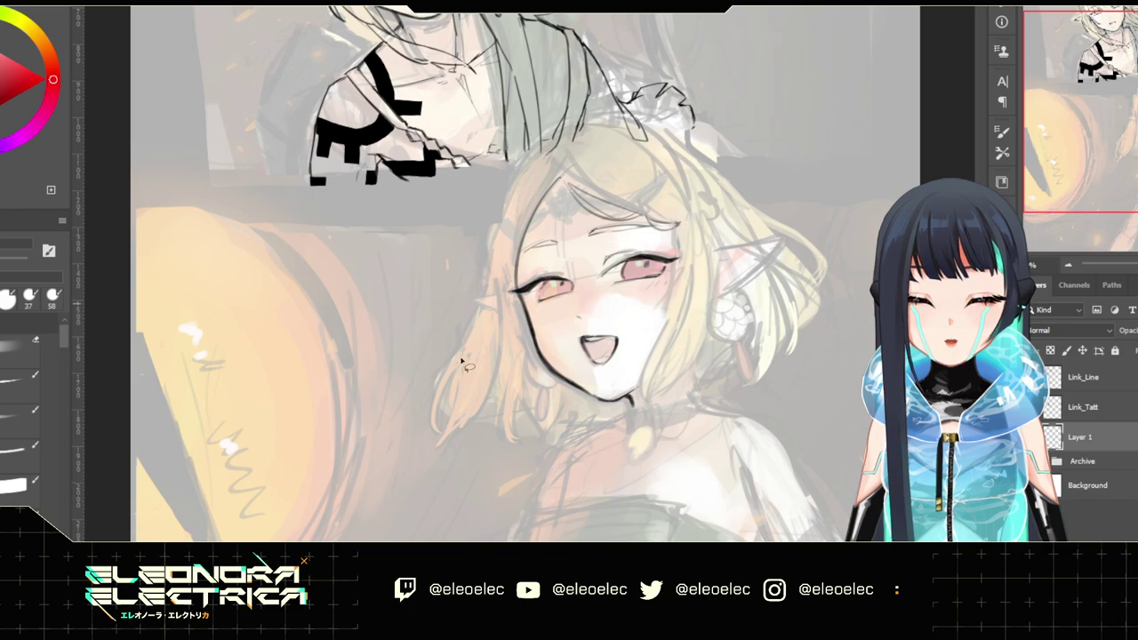
click(7, 428)
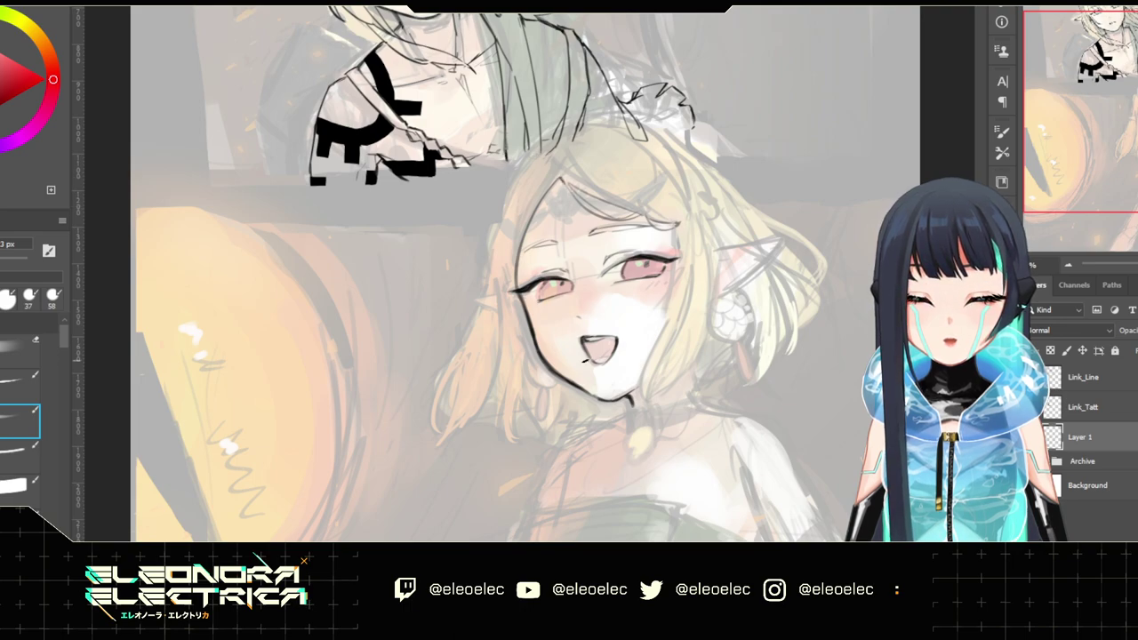
key(l)
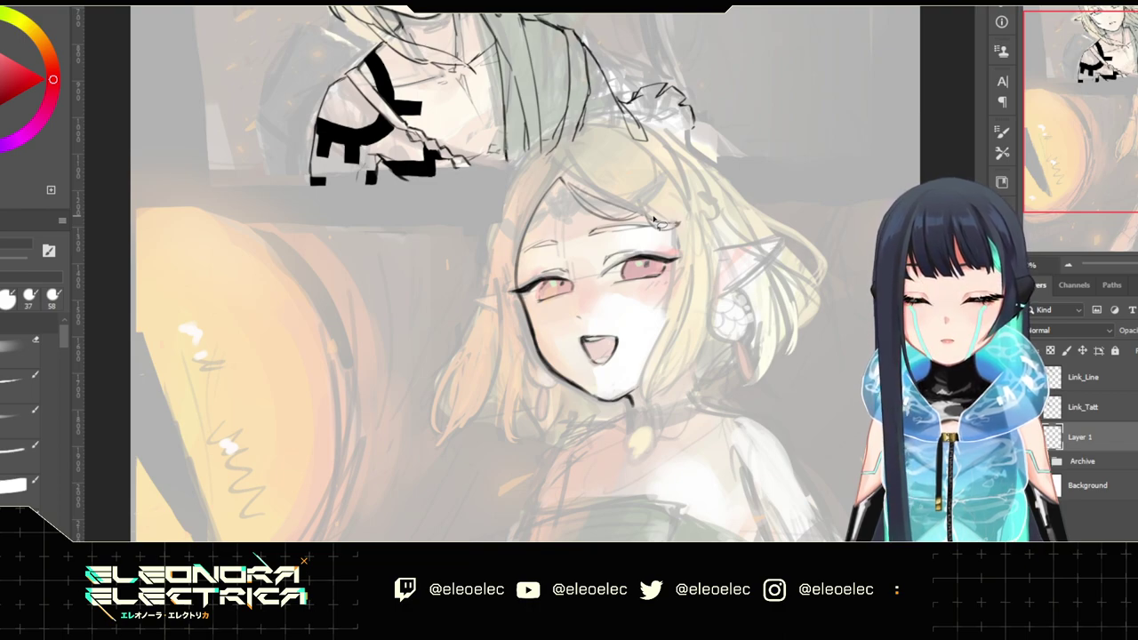
key(b)
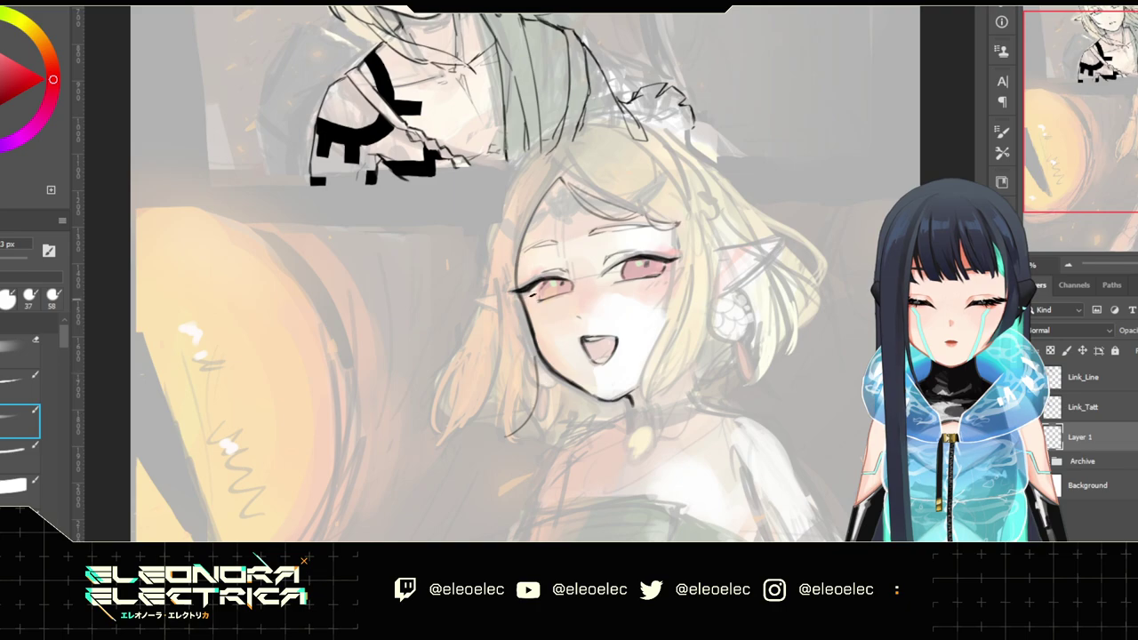
Try inking long hair strands hanging beside the left cheek, and undo them
key(ctrl+z)
drag(532, 349, 501, 440)
drag(510, 267, 493, 416)
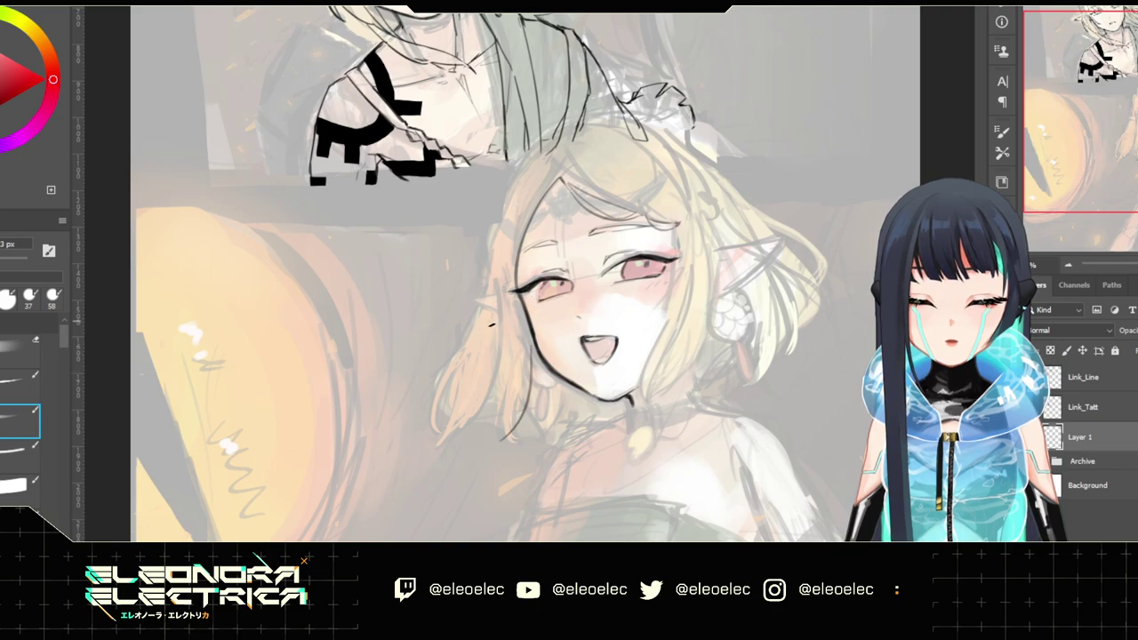
drag(504, 293, 490, 437)
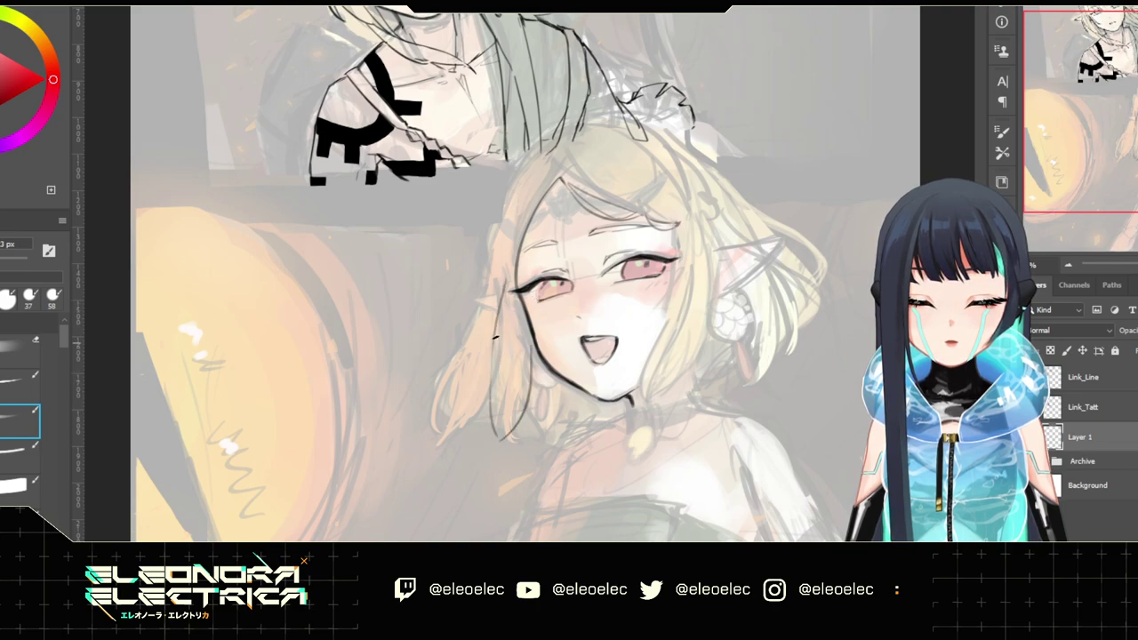
key(ctrl+z)
drag(506, 278, 481, 438)
key(ctrl+z)
key(ctrl+z)
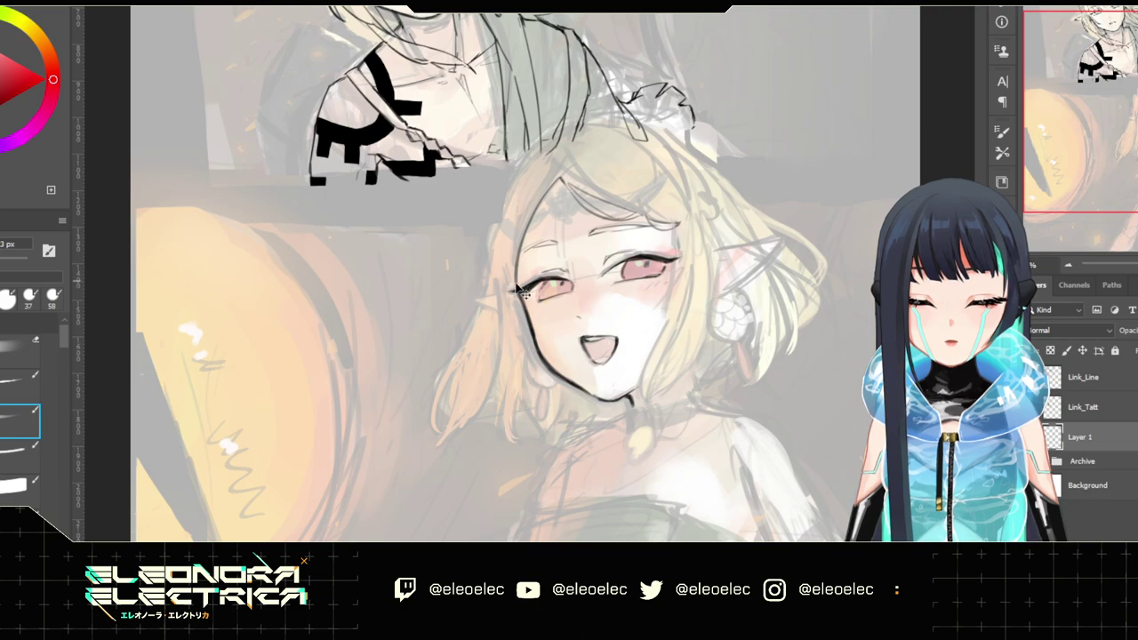
Ink the hair lock beside the left cheek with a long strand from eye level down and a curved stroke at its tip
mouse_move(529, 327)
mouse_down()
mouse_move(503, 427)
mouse_move(520, 385)
mouse_move(513, 398)
mouse_up()
key(ctrl+z)
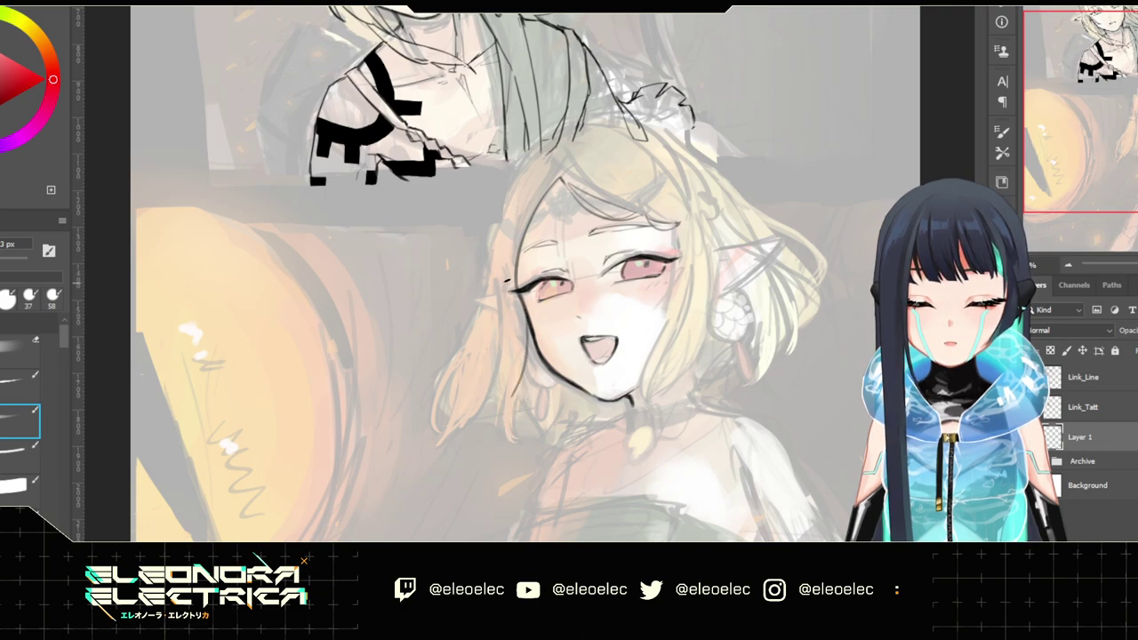
drag(508, 277, 498, 418)
key(ctrl+z)
drag(507, 283, 489, 437)
drag(490, 384, 502, 437)
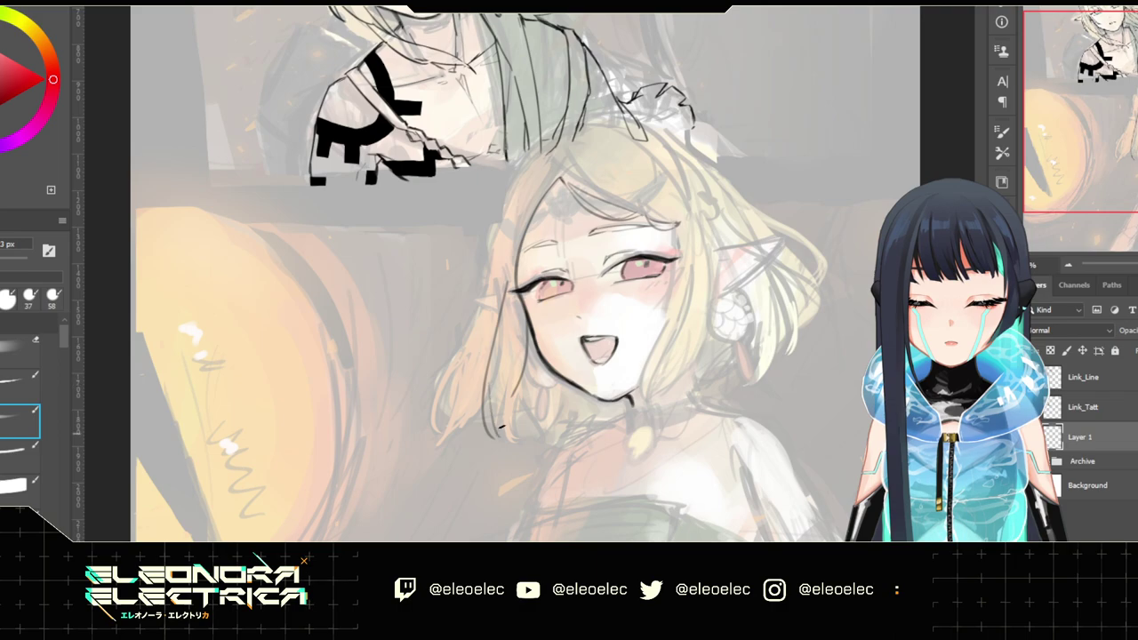
key(ctrl+z)
mouse_move(489, 388)
mouse_down()
mouse_move(500, 449)
mouse_move(511, 441)
mouse_up()
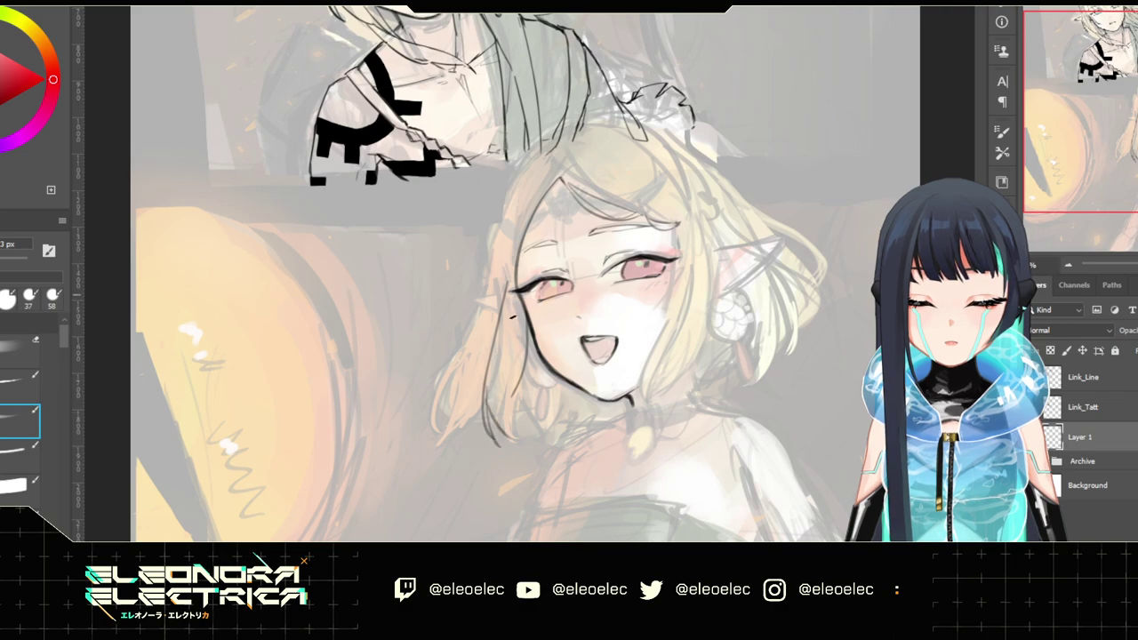
Ink a short inner strand from the left eye's outer corner down the hair lock, and add a small stroke at the hair tips
drag(513, 305, 511, 433)
key(ctrl+z)
mouse_move(512, 305)
mouse_down()
mouse_move(508, 414)
mouse_move(506, 392)
mouse_up()
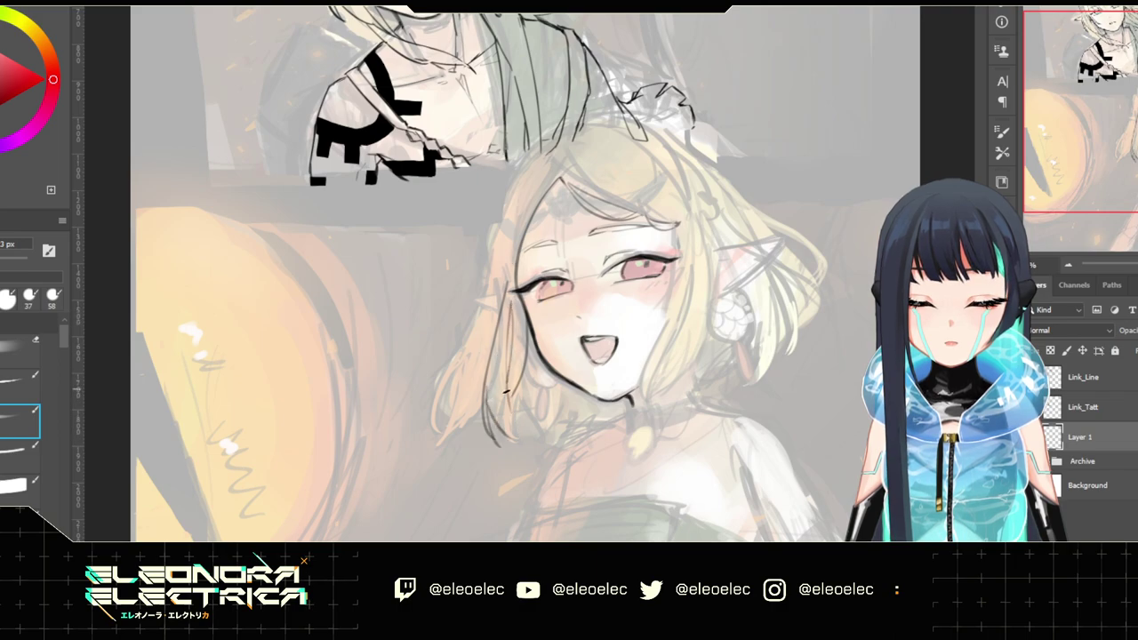
key(ctrl+z)
drag(515, 304, 507, 366)
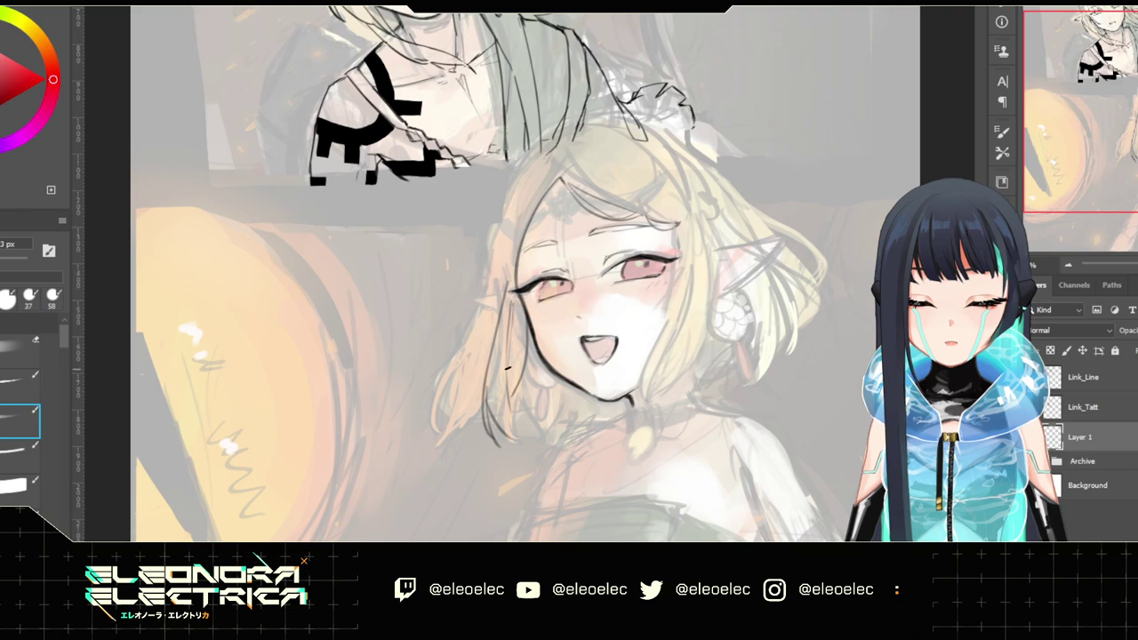
key(ctrl+z)
drag(513, 307, 507, 361)
key(ctrl+z)
drag(513, 308, 511, 358)
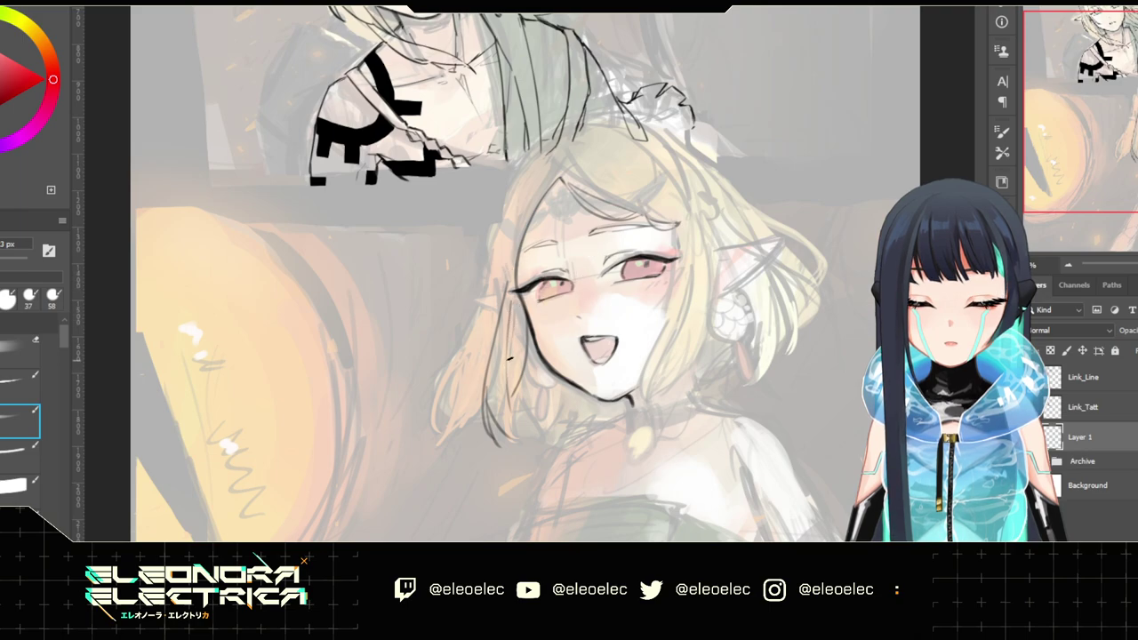
key(ctrl+z)
drag(514, 305, 509, 346)
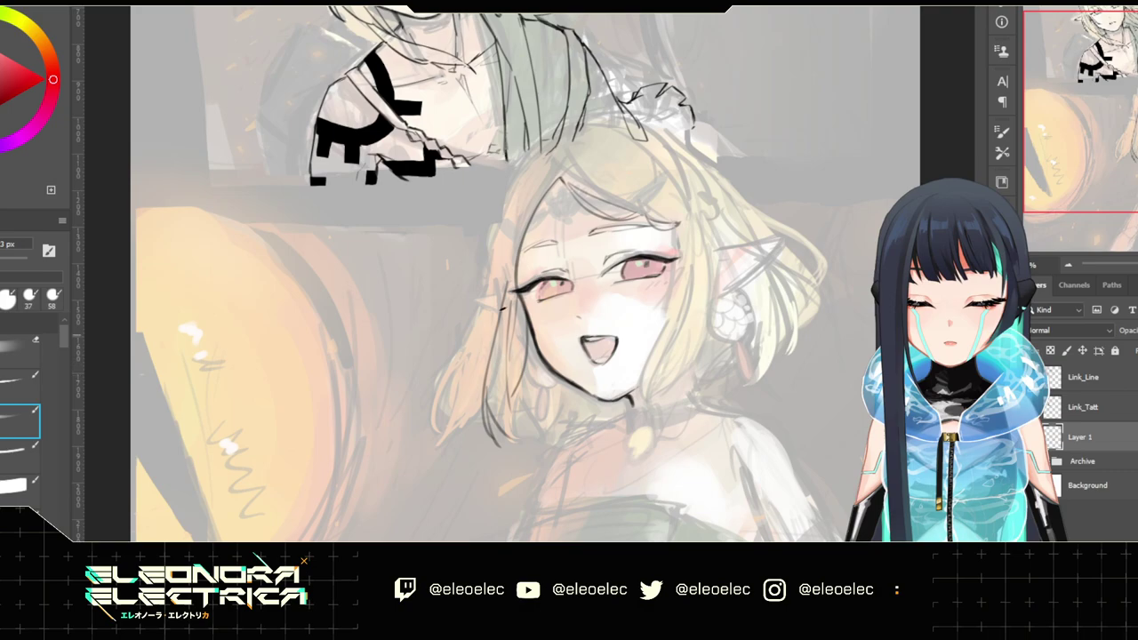
key(ctrl+z)
drag(516, 297, 506, 360)
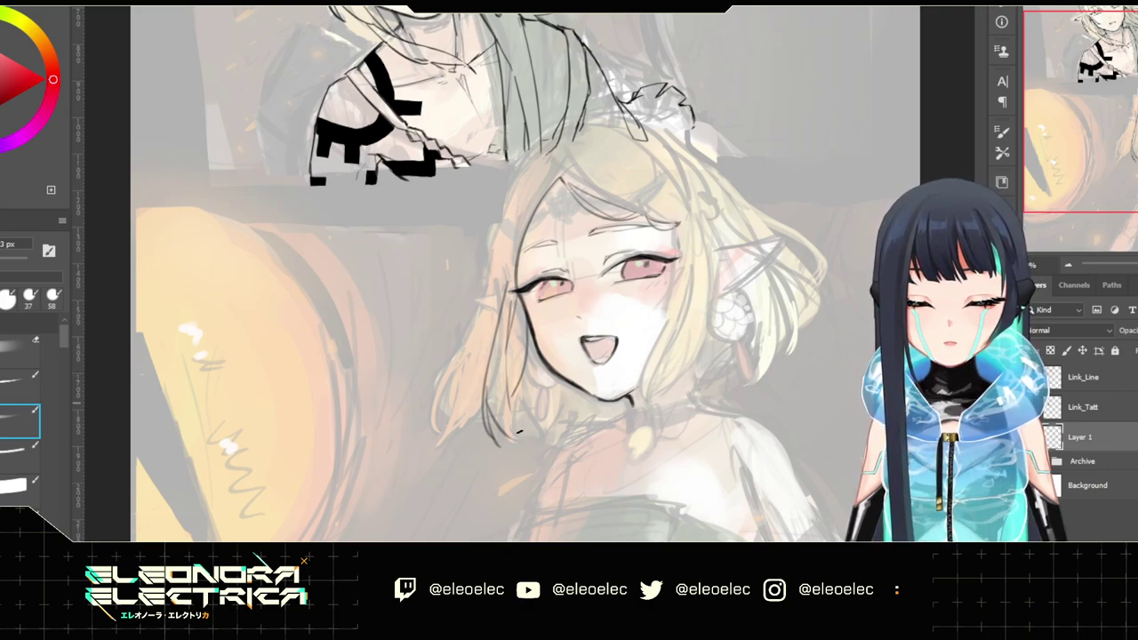
drag(522, 442, 533, 443)
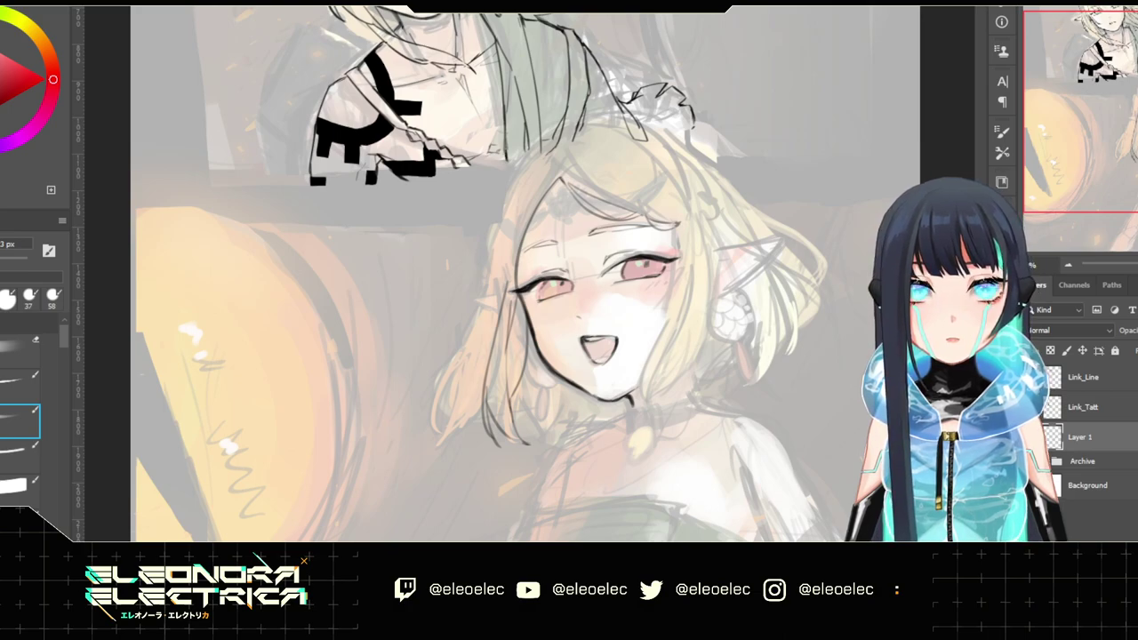
drag(1089, 88, 1092, 86)
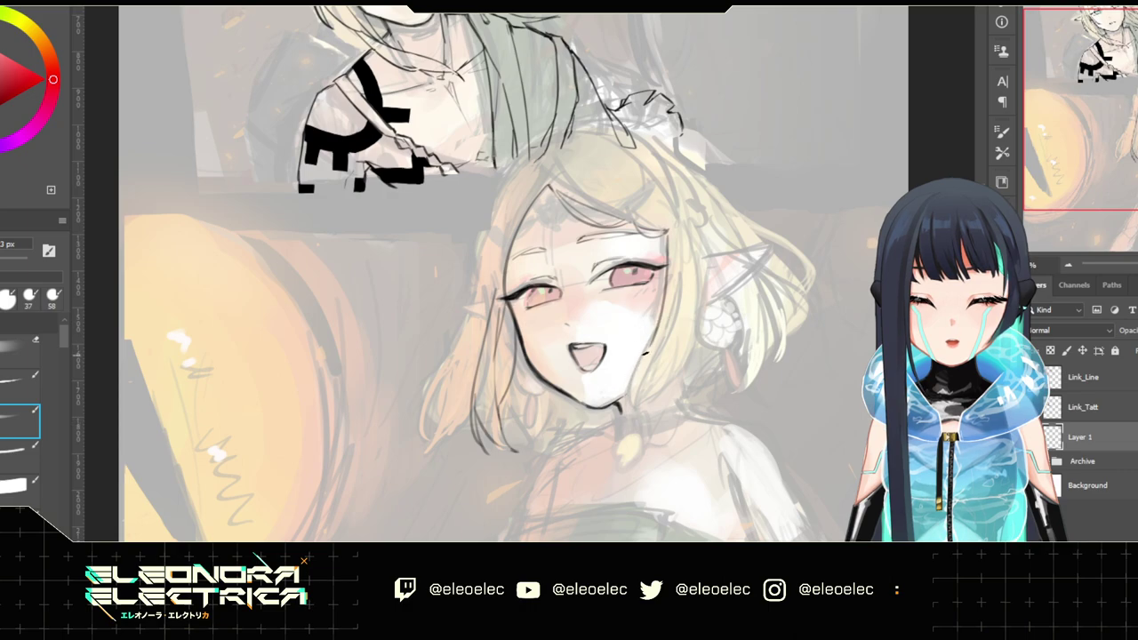
Ink the tips of the hair locks beside the chin and at the lower end of the left lock
drag(629, 401, 633, 420)
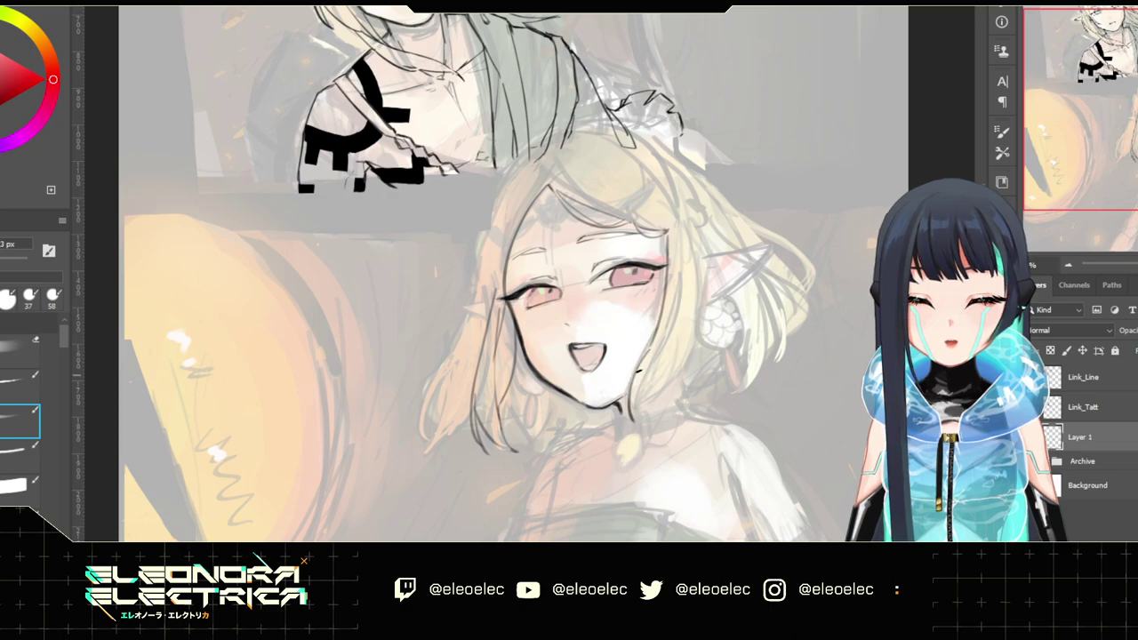
drag(500, 420, 514, 449)
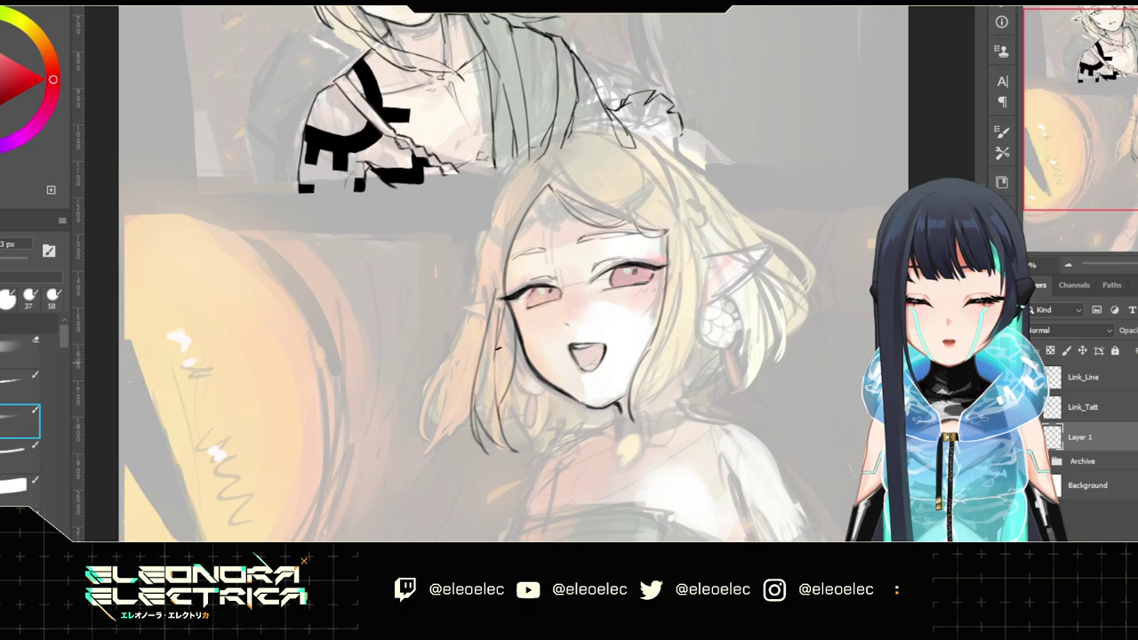
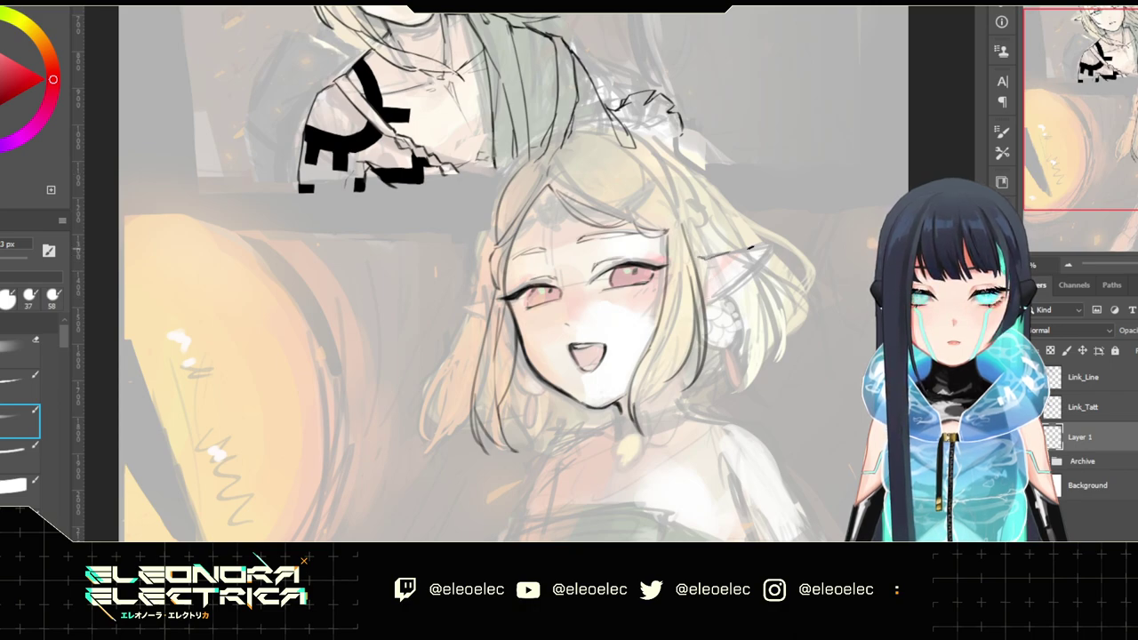
Ink both pointed ears, outlining the large right-hand ear and the small left-hand one, and add inner fold lines to the larger ear
mouse_move(713, 256)
mouse_down()
mouse_move(778, 244)
mouse_move(711, 304)
mouse_up()
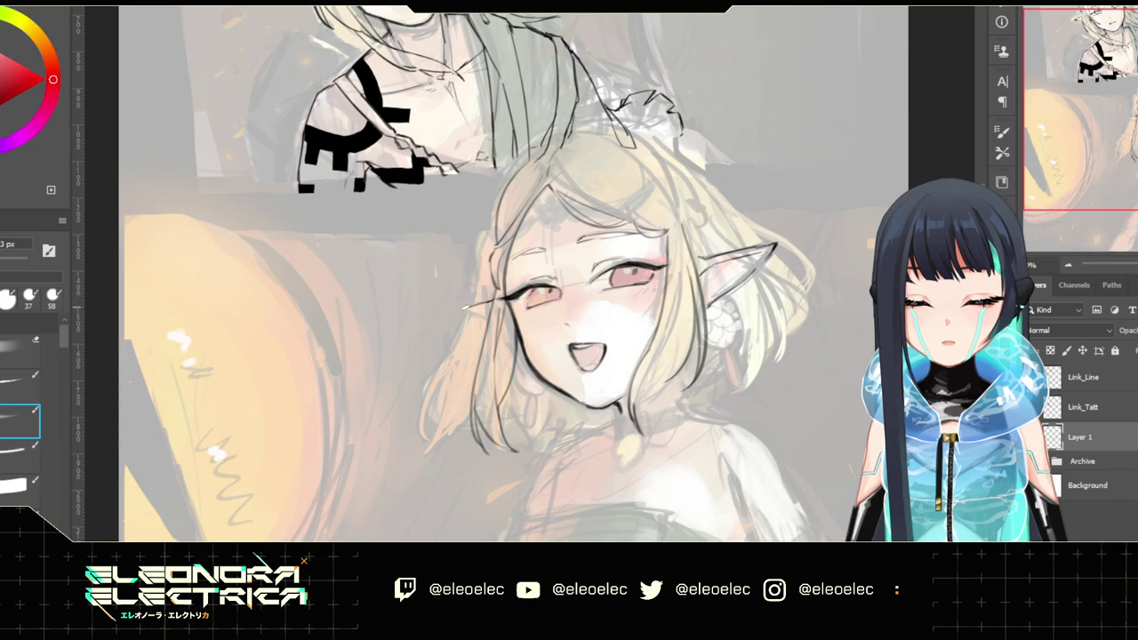
drag(467, 307, 485, 316)
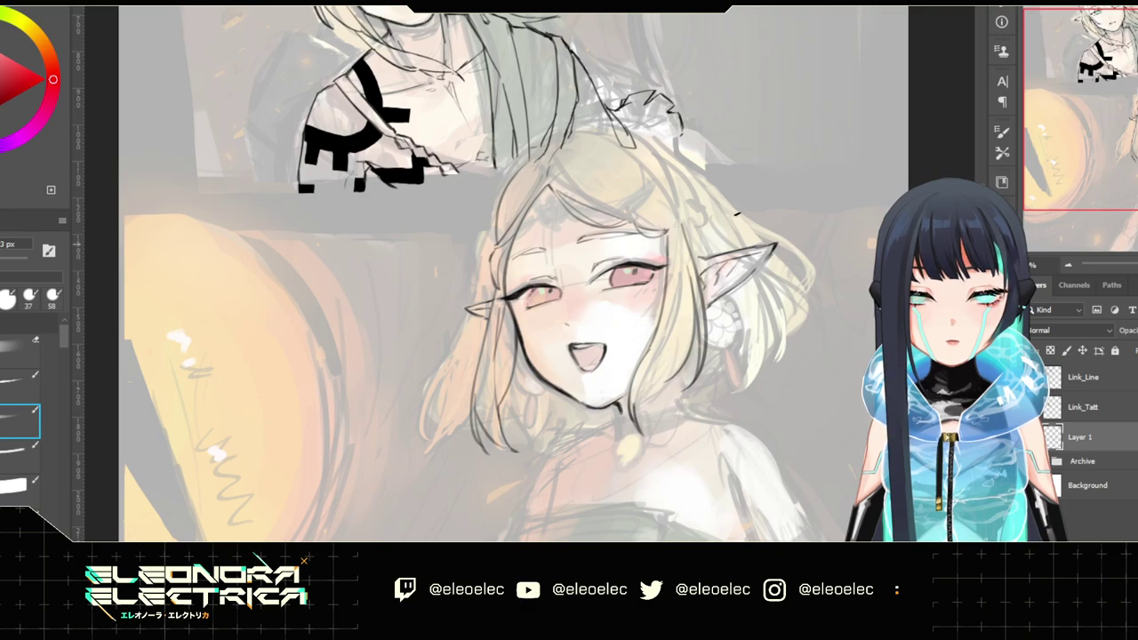
key(ctrl+z)
drag(735, 261, 721, 275)
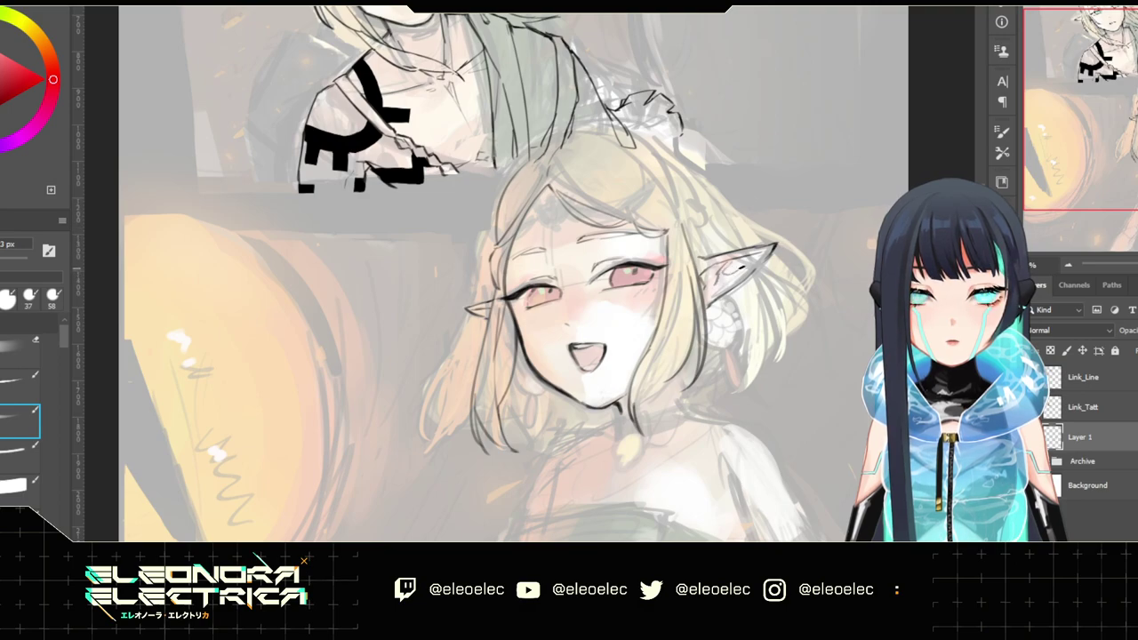
key(ctrl+z)
drag(727, 269, 756, 257)
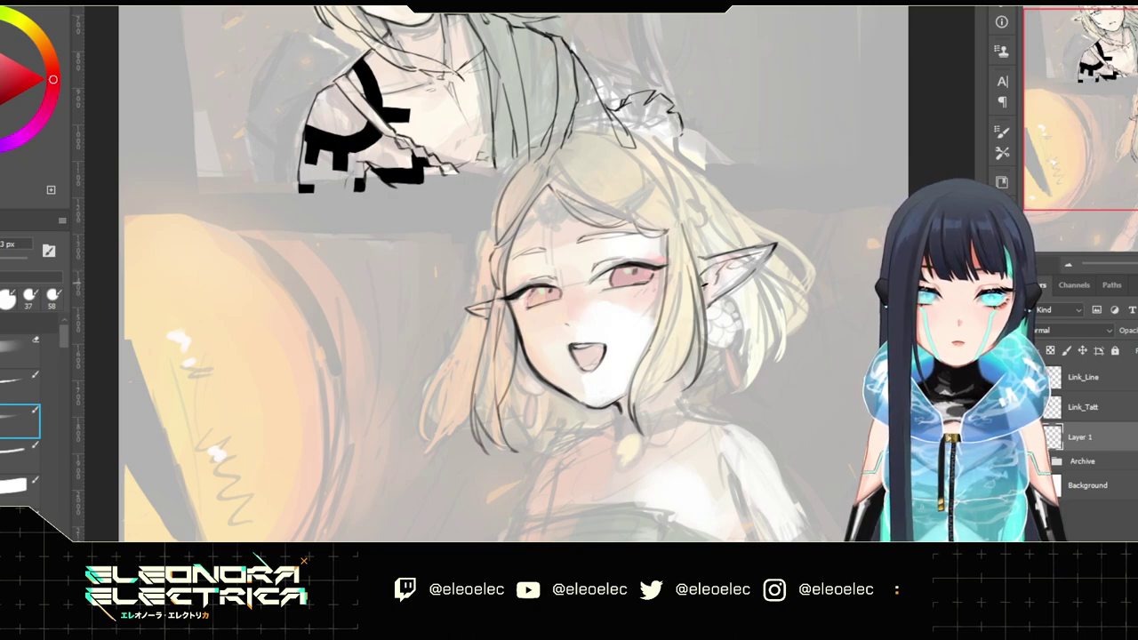
drag(706, 286, 709, 297)
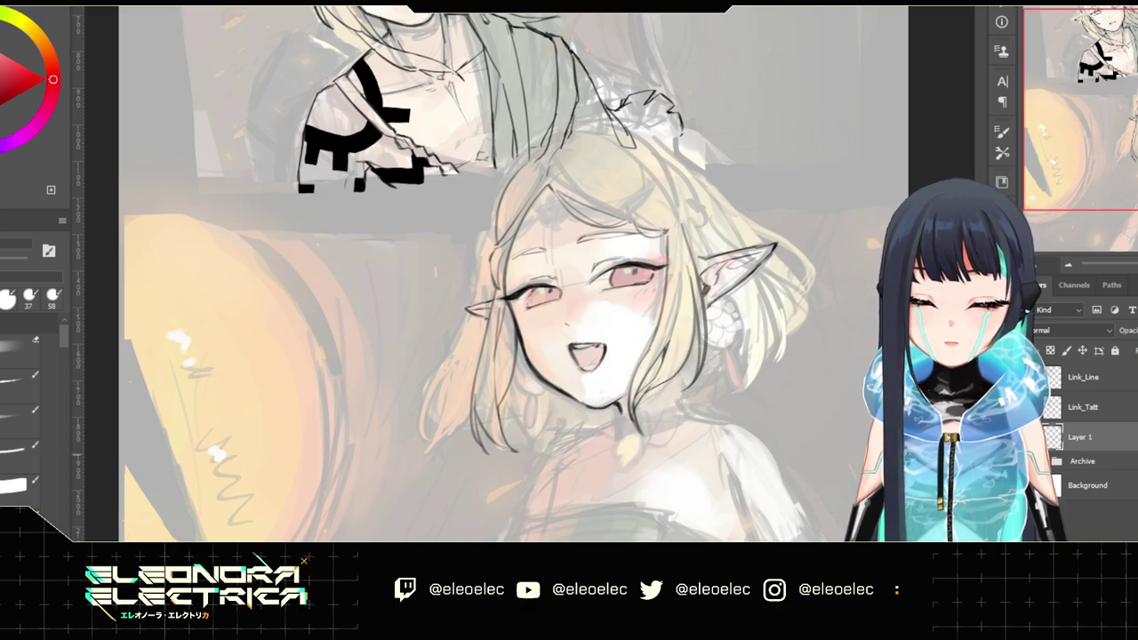
Ink the outer left-hand hair lock, with a curved contour, an inner strand and small strokes at its tips
click(32, 414)
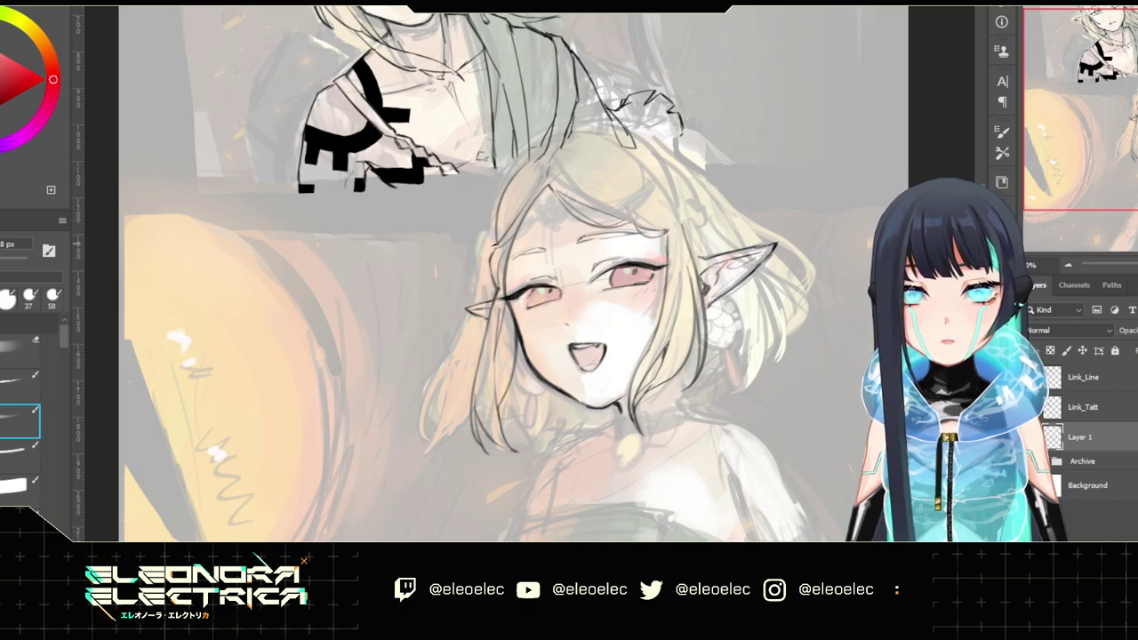
drag(490, 256, 496, 231)
key(ctrl+z)
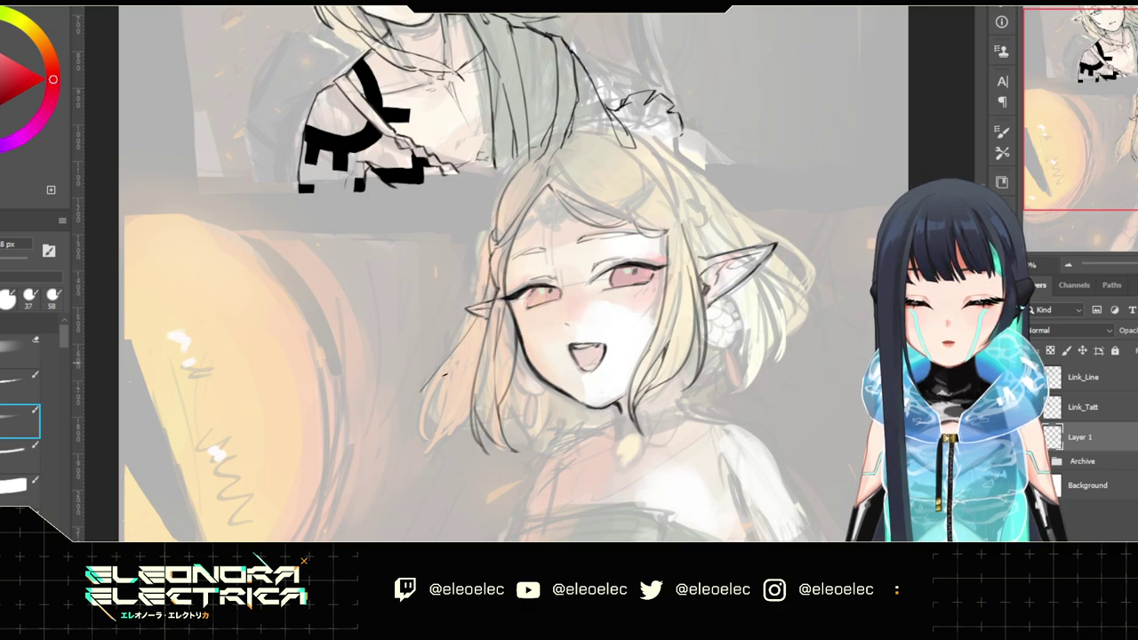
drag(427, 385, 416, 414)
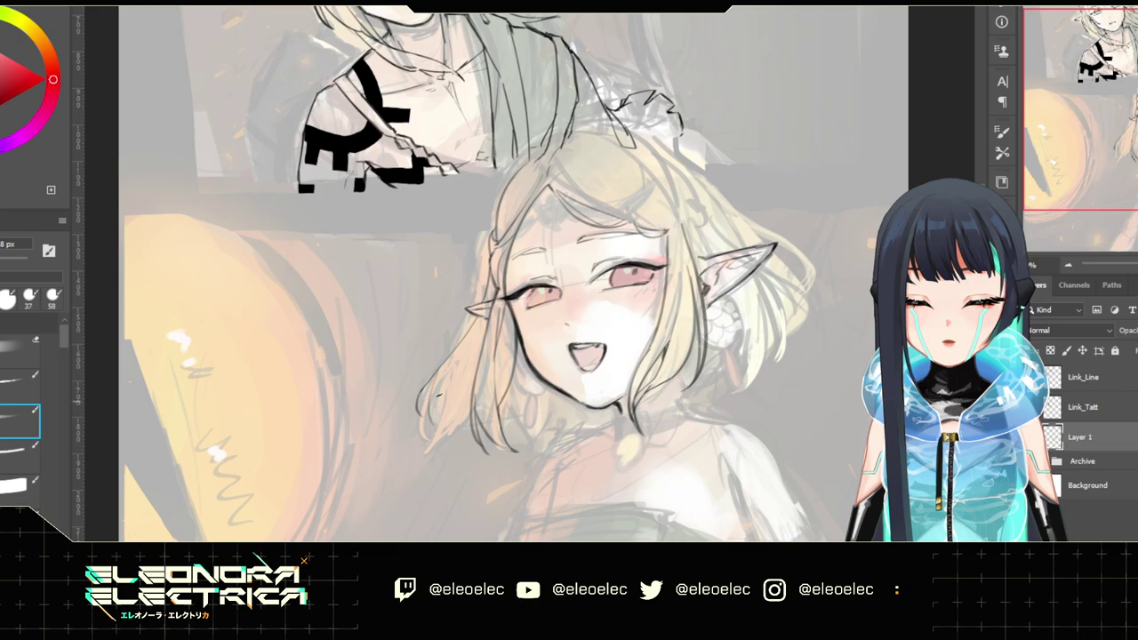
drag(458, 360, 431, 413)
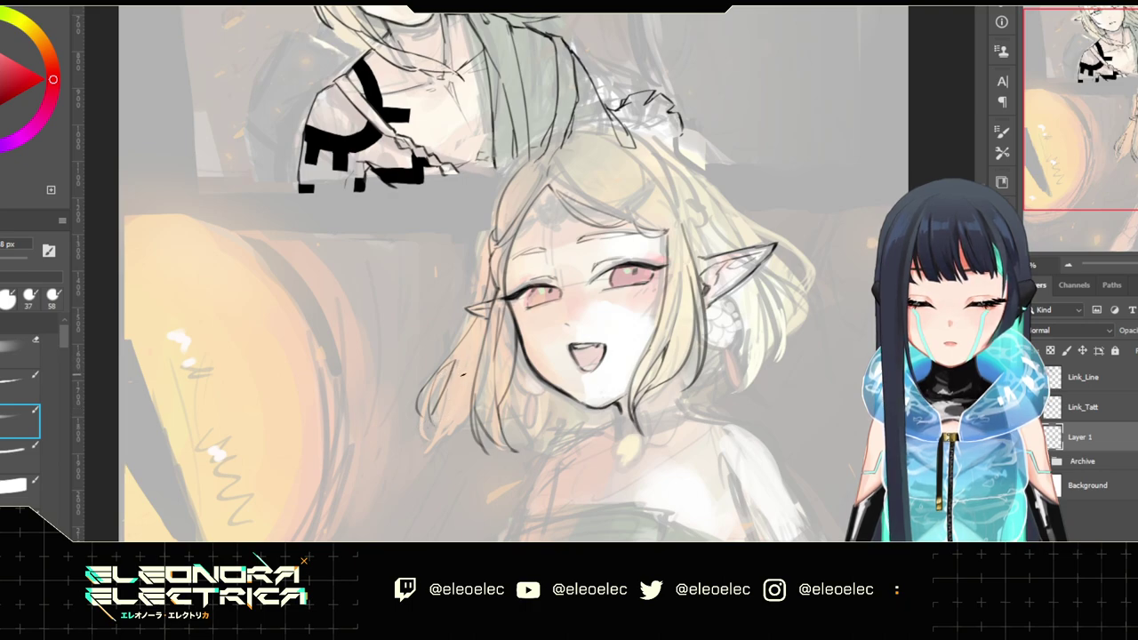
drag(425, 426, 416, 434)
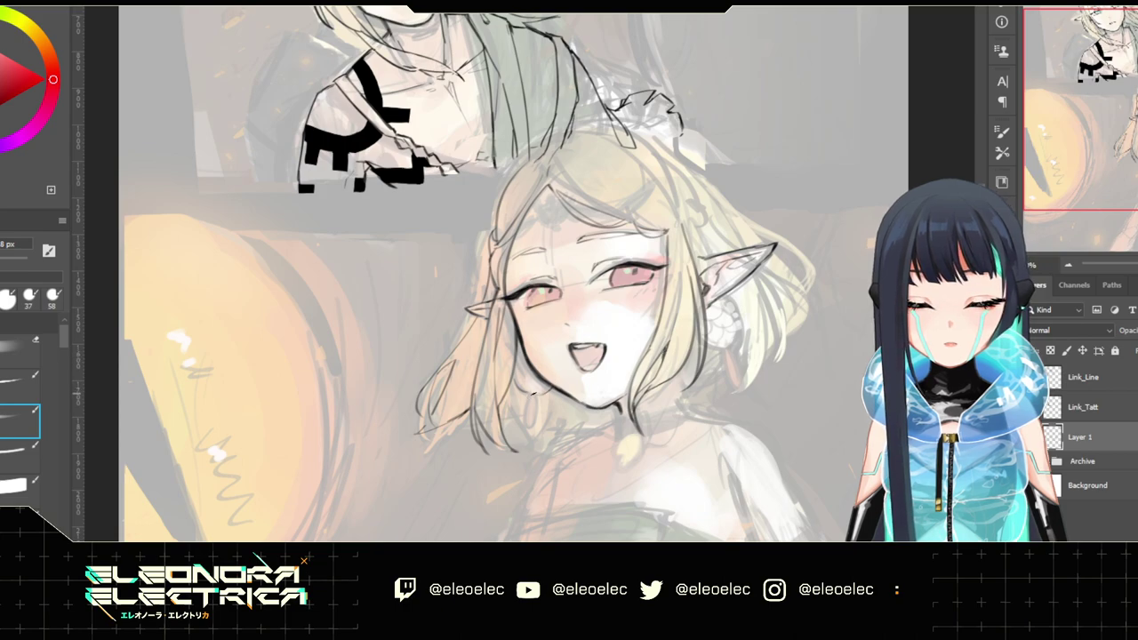
Try inking the round earrings hanging below the two ears
drag(534, 398, 531, 434)
key(ctrl+z)
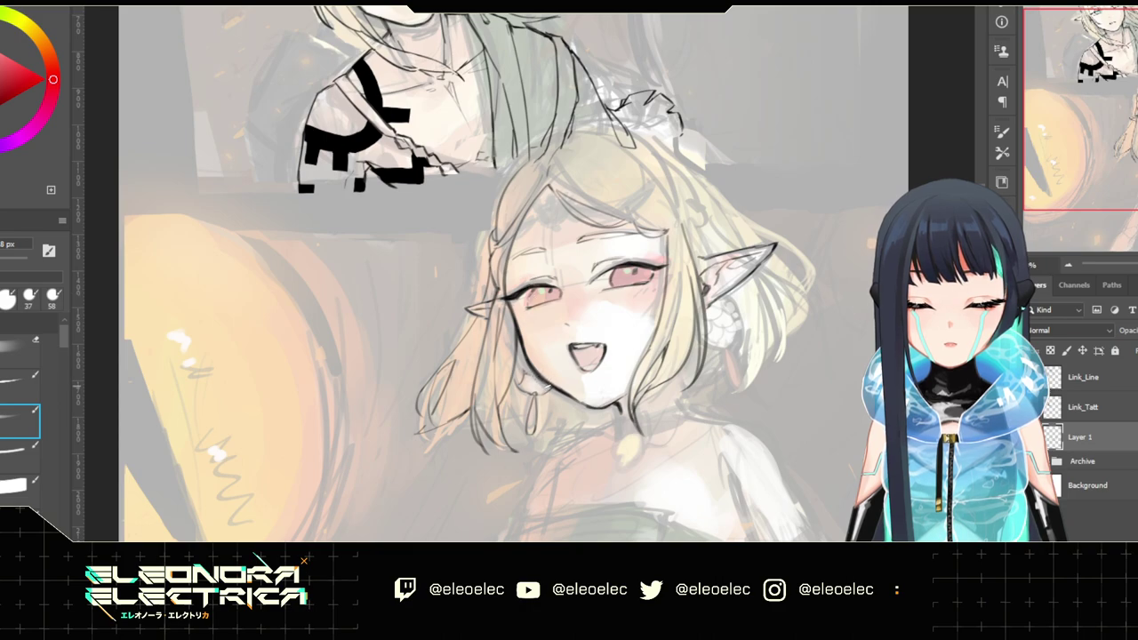
mouse_move(545, 383)
mouse_down()
mouse_move(554, 391)
mouse_move(534, 389)
mouse_up()
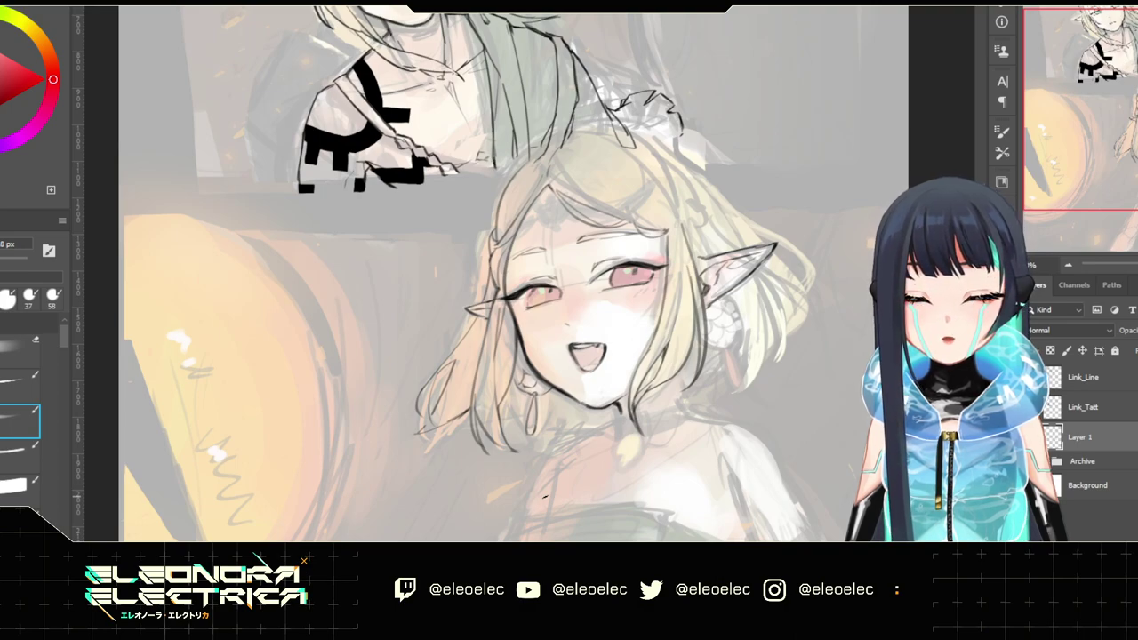
drag(515, 382, 524, 376)
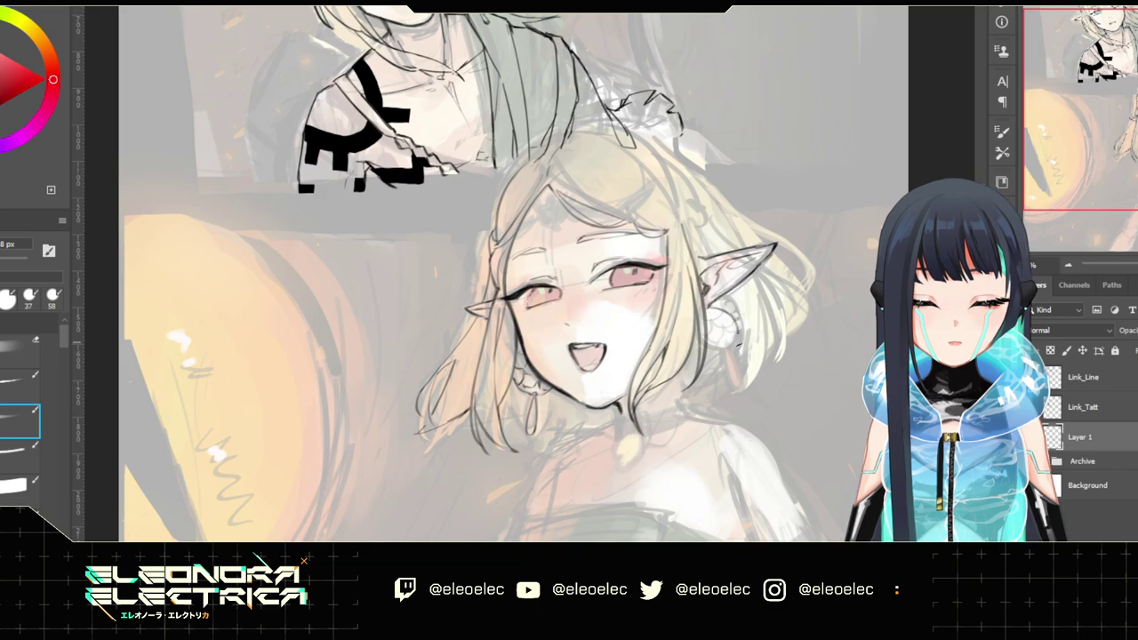
key(v)
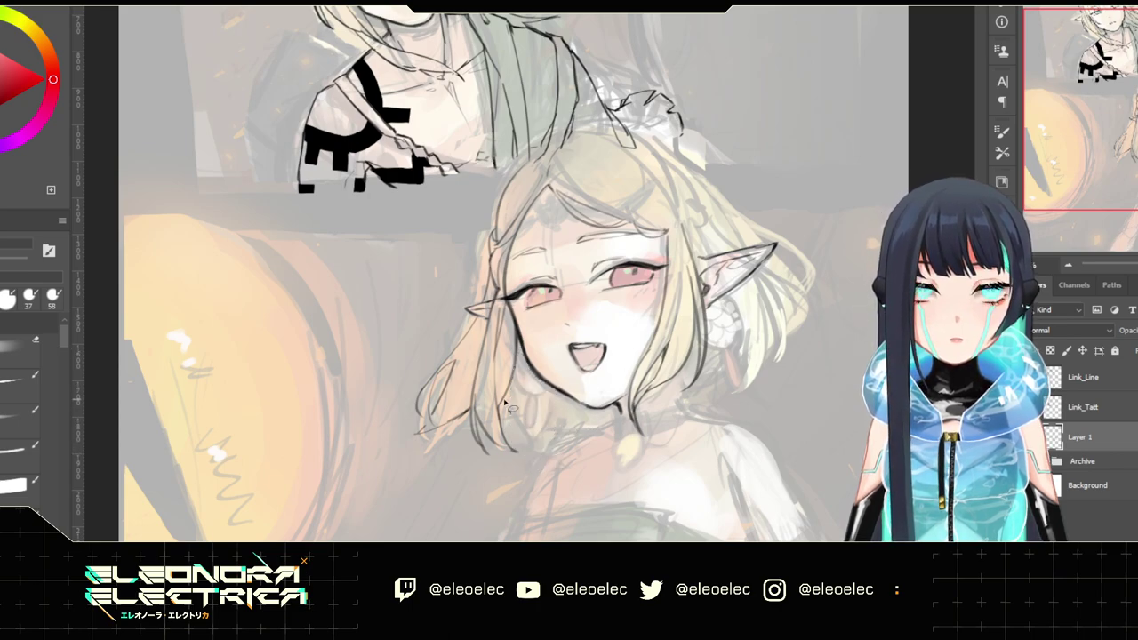
Ink the end of the fringe and the first braid segments above the right temple, alternating the inking brush with the Lasso tool
key(b)
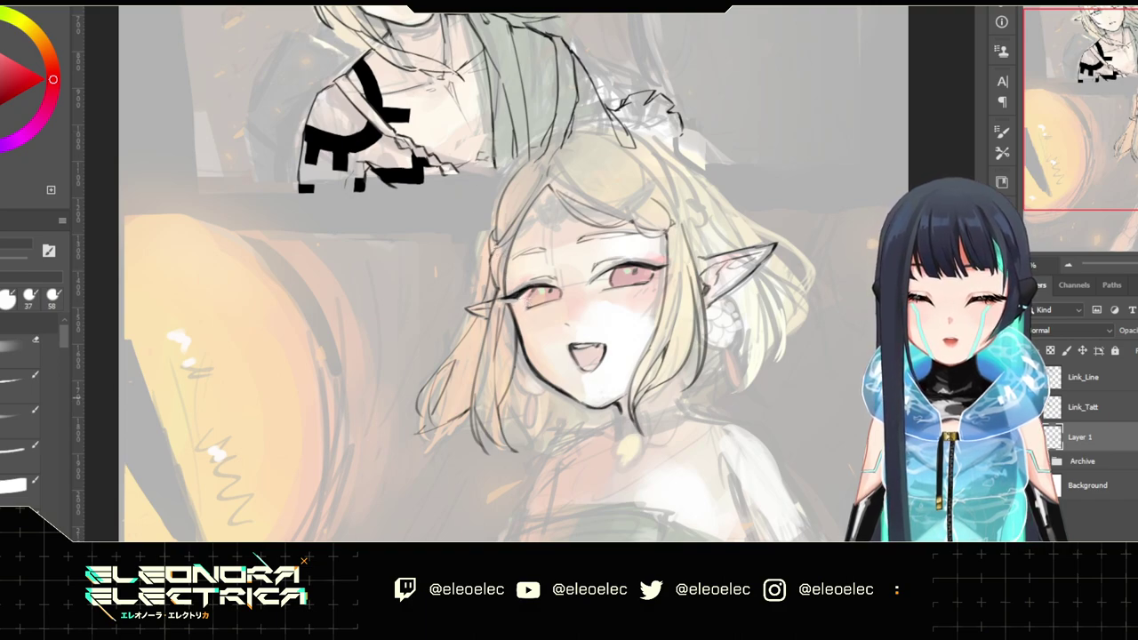
click(22, 421)
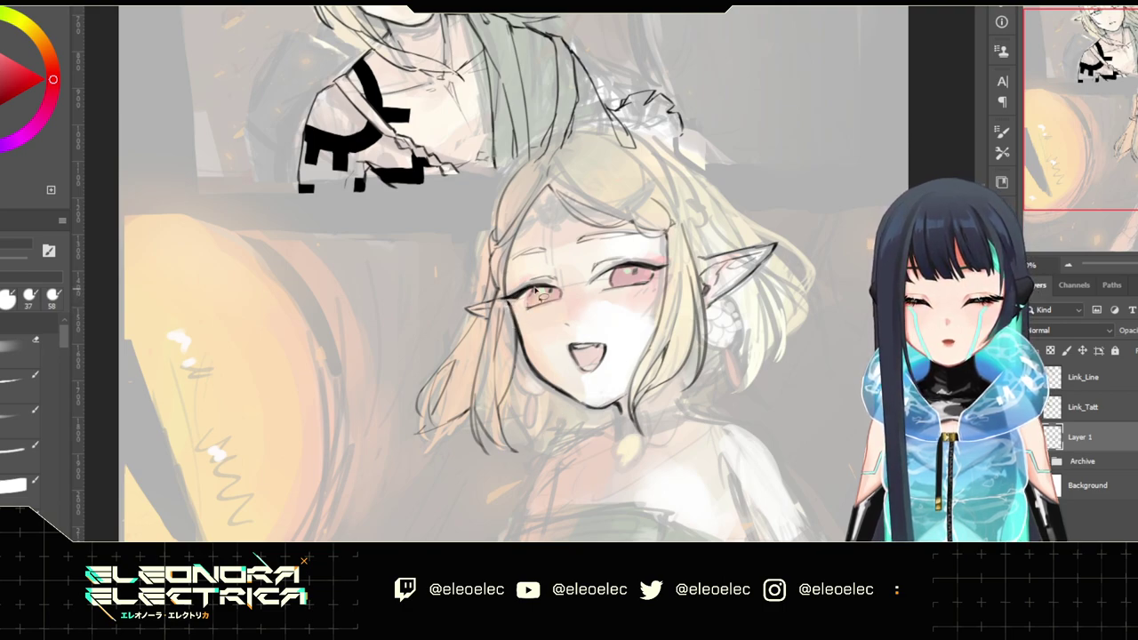
click(19, 420)
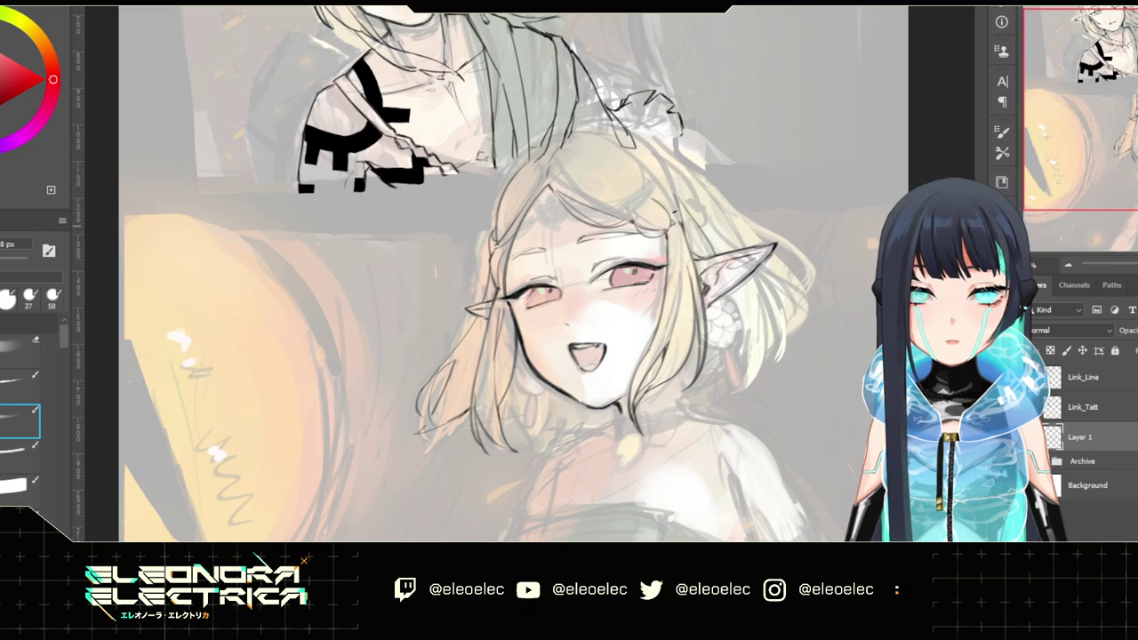
key(l)
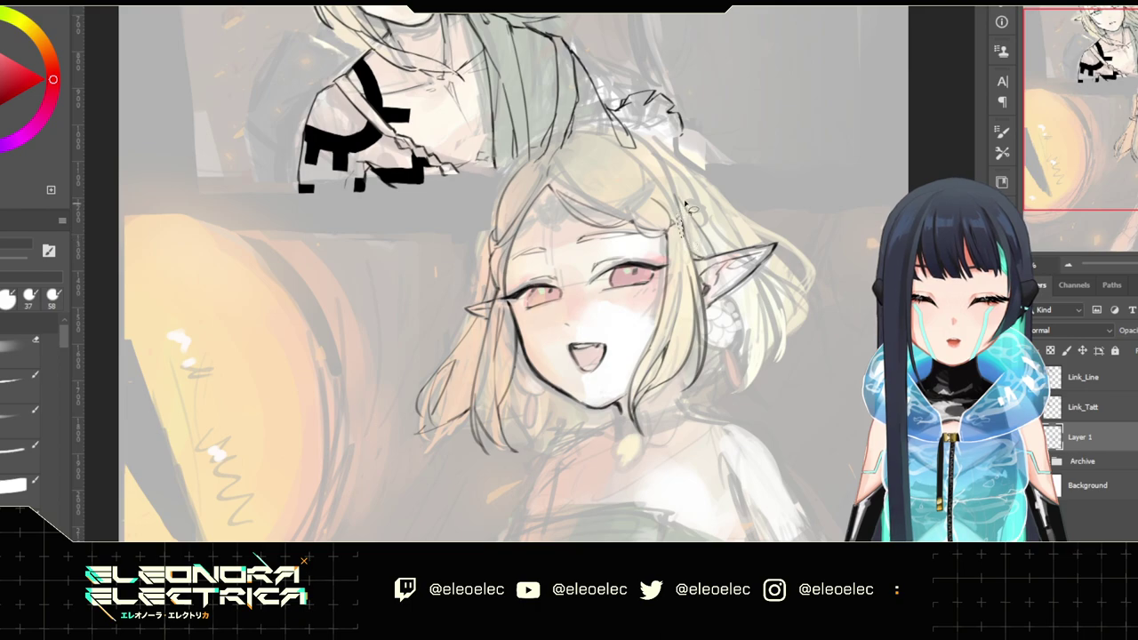
click(13, 418)
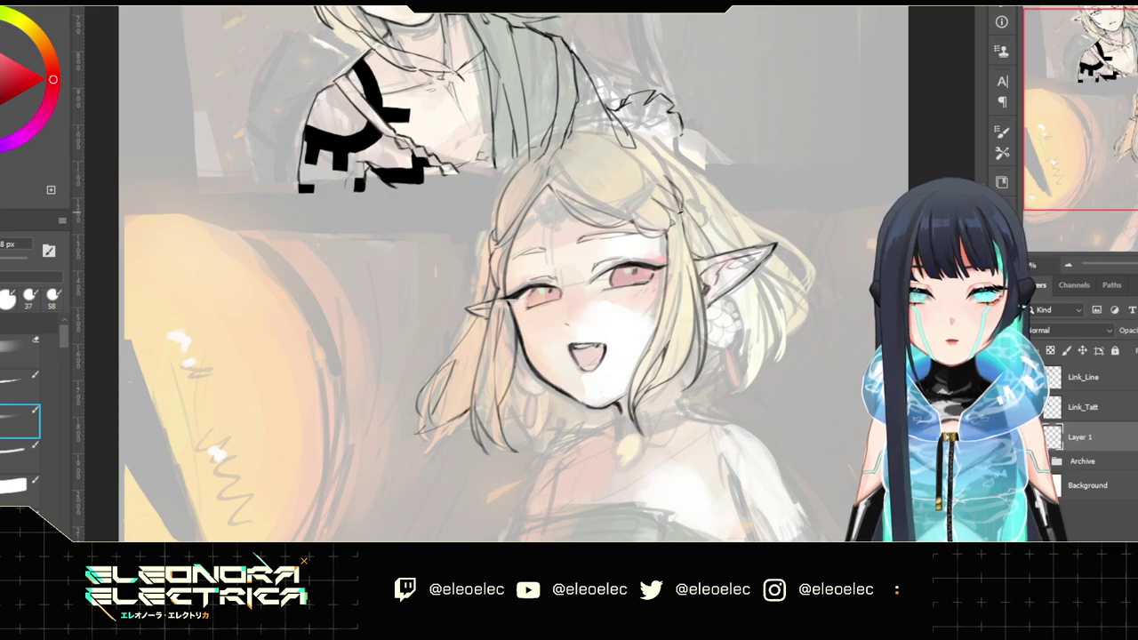
key(l)
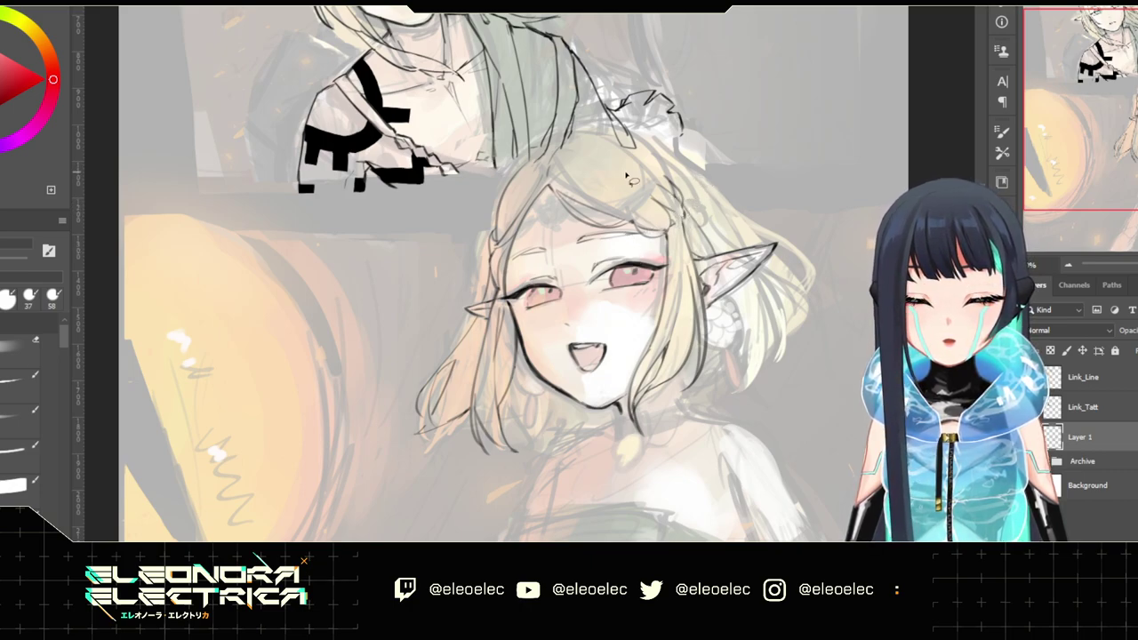
key(b)
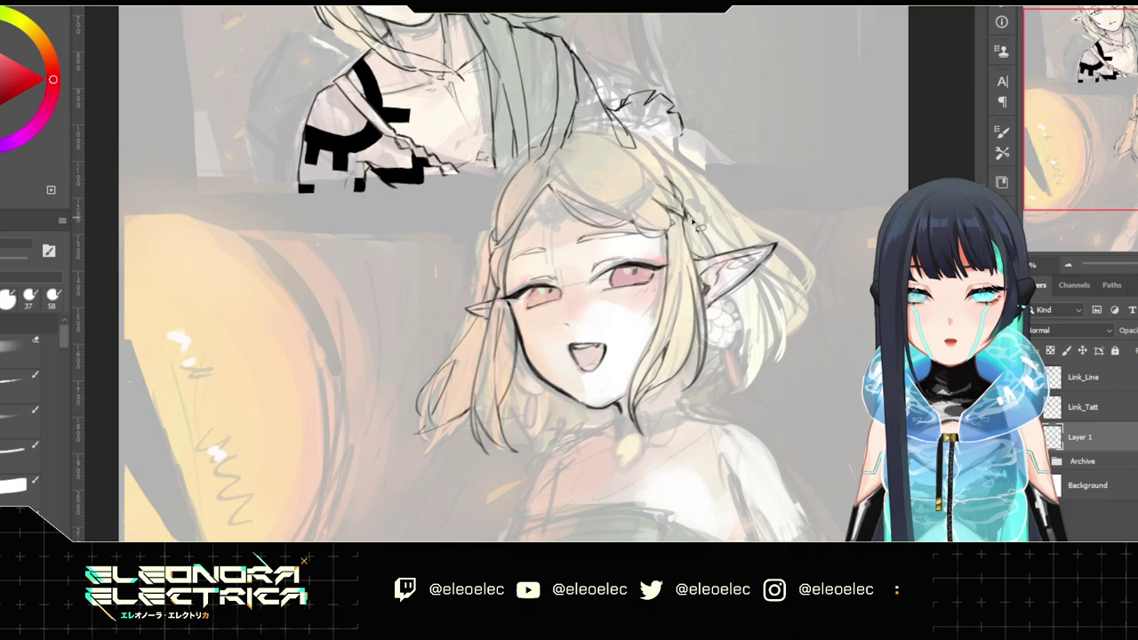
click(20, 420)
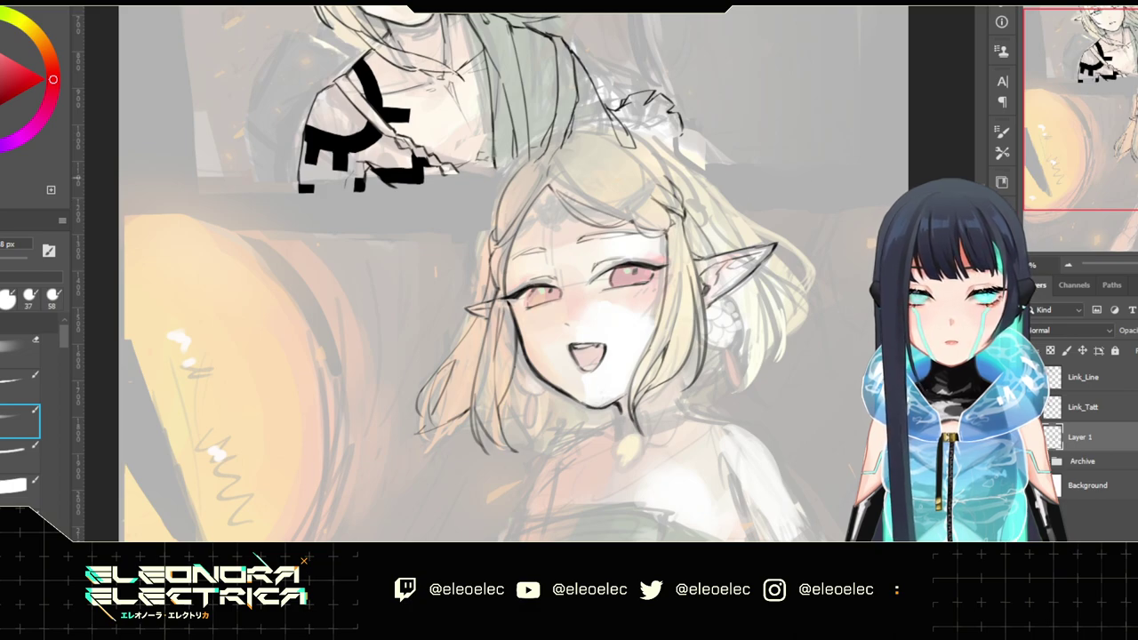
Hide the Link_Line and Link_Tatt layers, and ink the hair on the crown and the upper part of the braid
drag(1031, 378, 1032, 406)
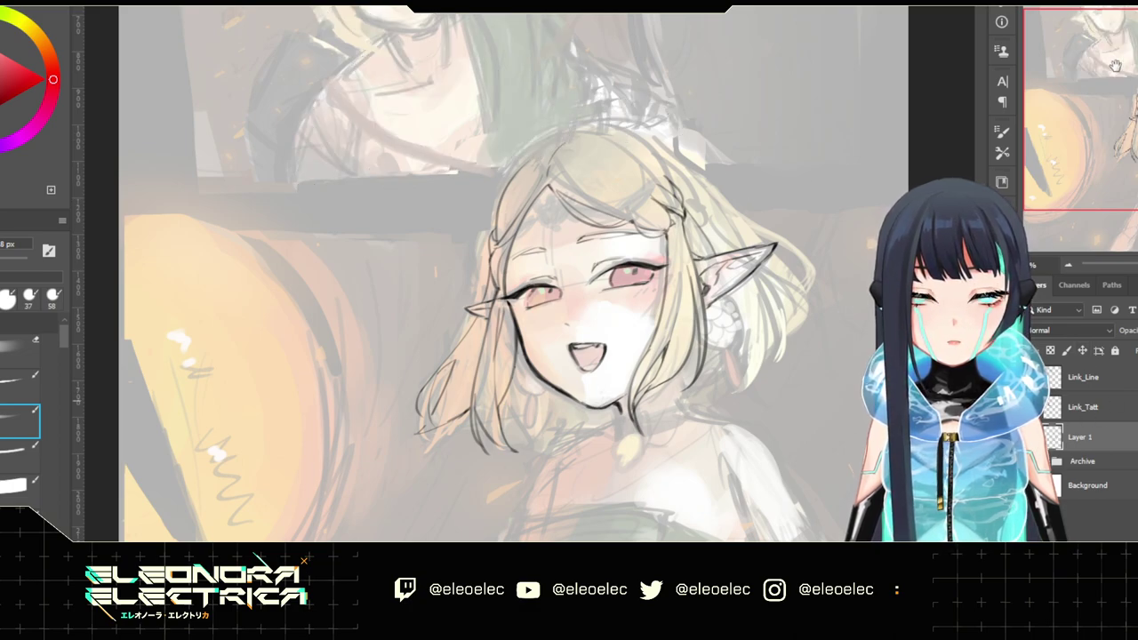
drag(1116, 66, 1122, 41)
drag(522, 237, 556, 220)
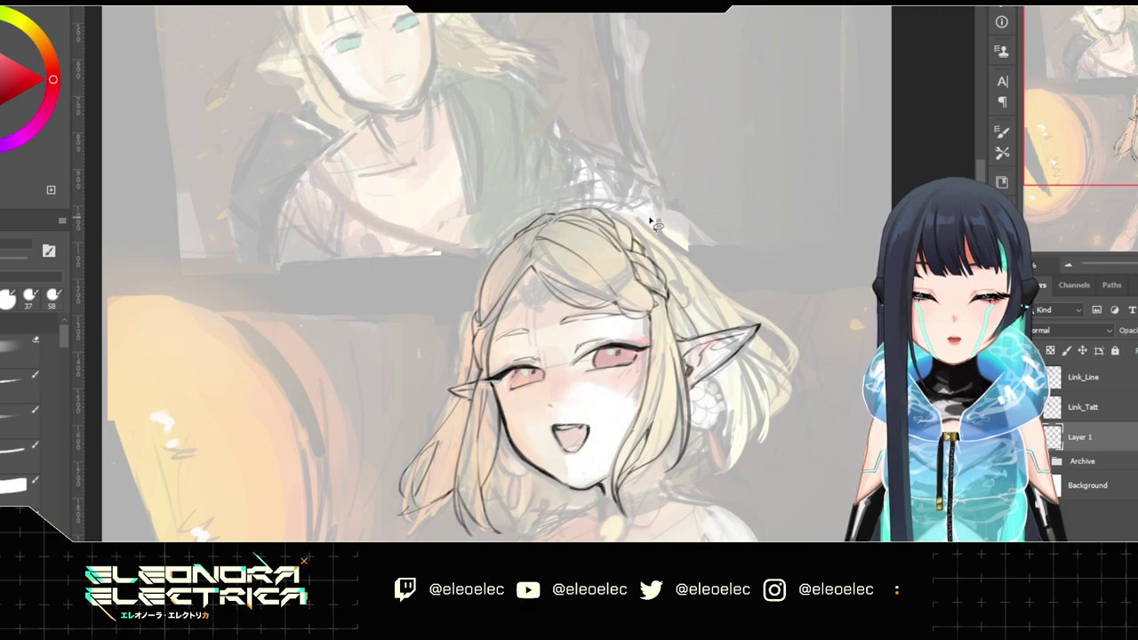
click(20, 422)
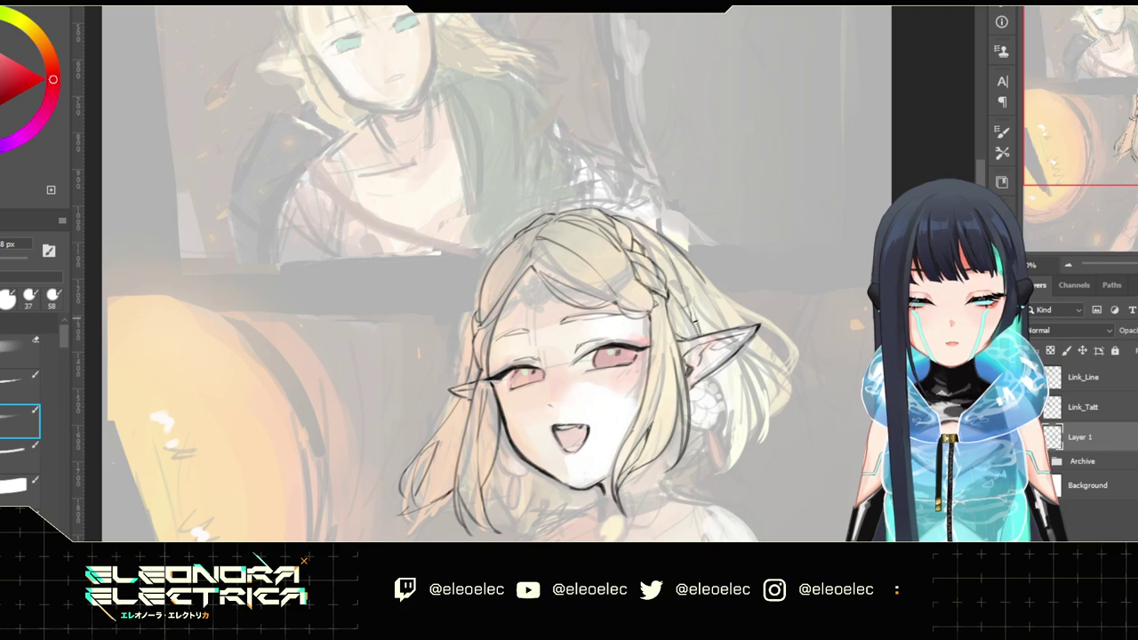
Try inking the outer back hair strand from the ear's tip outward, and undo the strokes
drag(766, 325, 815, 365)
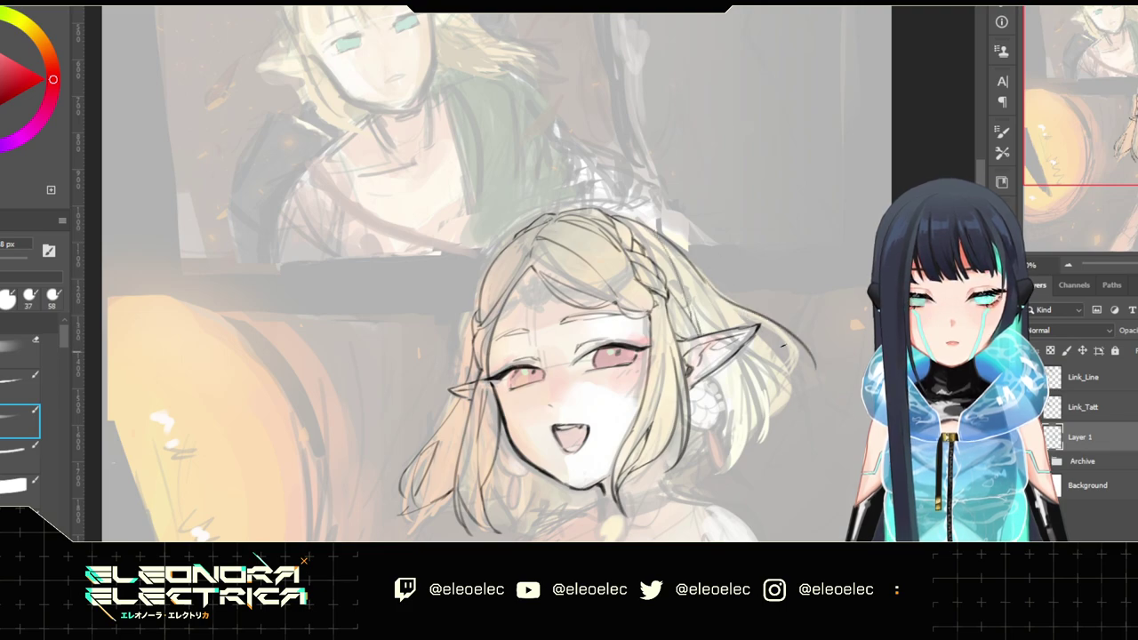
drag(766, 326, 820, 381)
key(ctrl+z)
key(ctrl+z)
key(ctrl+z)
Ink the outer contour of the back hair as a curve sweeping past the right ear's tip to a tapered end
drag(768, 328, 815, 365)
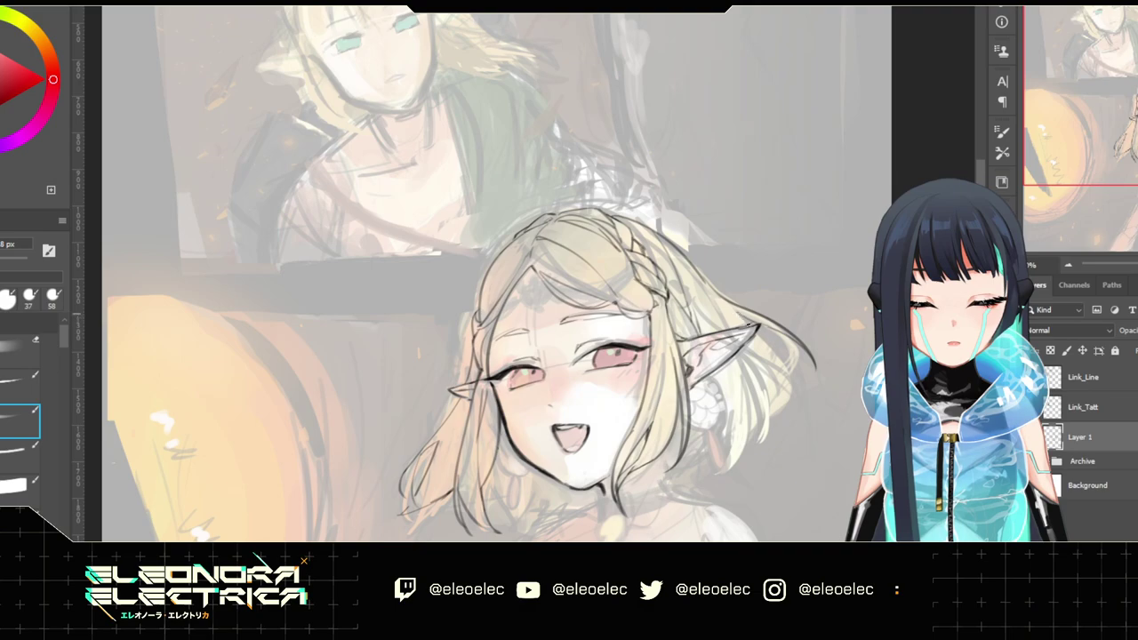
mouse_move(737, 313)
mouse_down()
mouse_move(721, 271)
mouse_move(753, 324)
mouse_up()
key(ctrl+z)
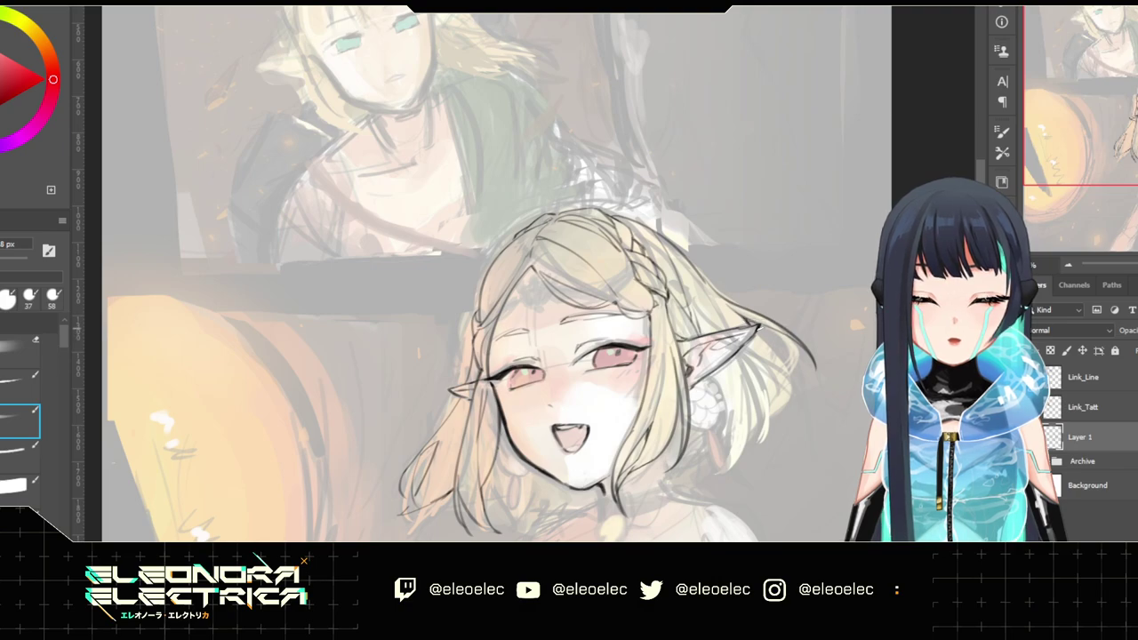
mouse_move(758, 327)
mouse_down()
mouse_move(748, 158)
mouse_move(741, 214)
mouse_up()
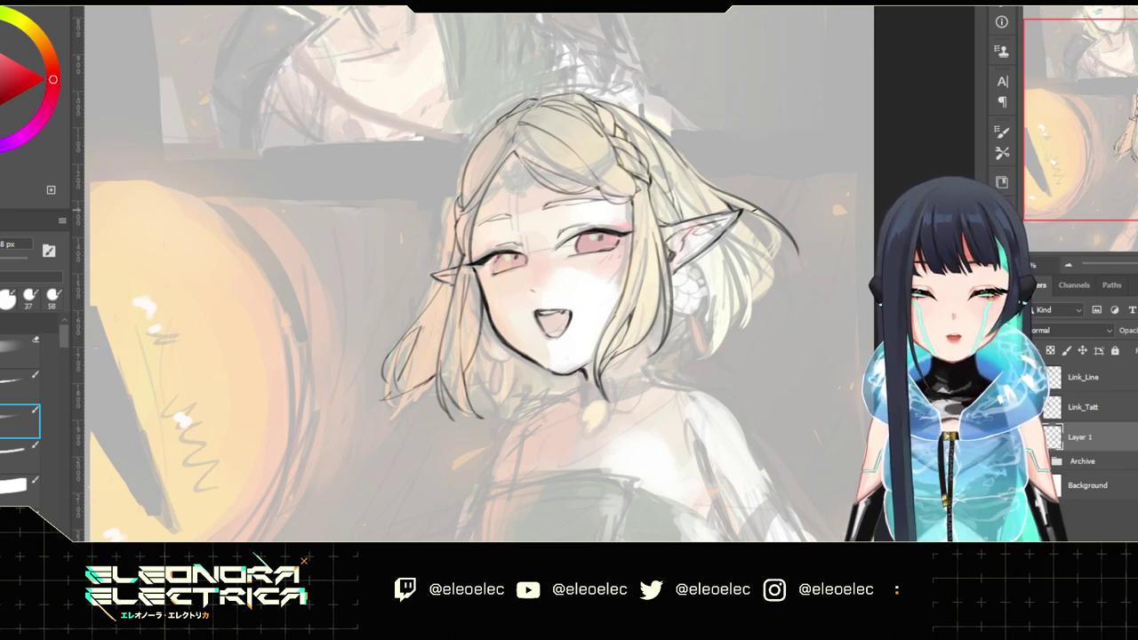
key(space)
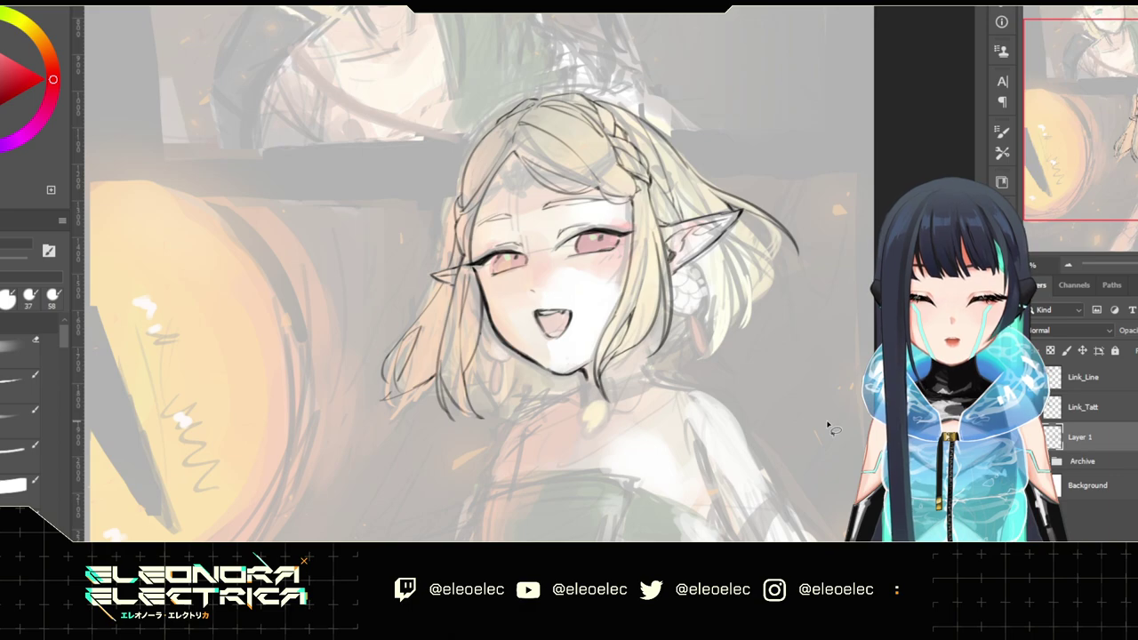
click(34, 421)
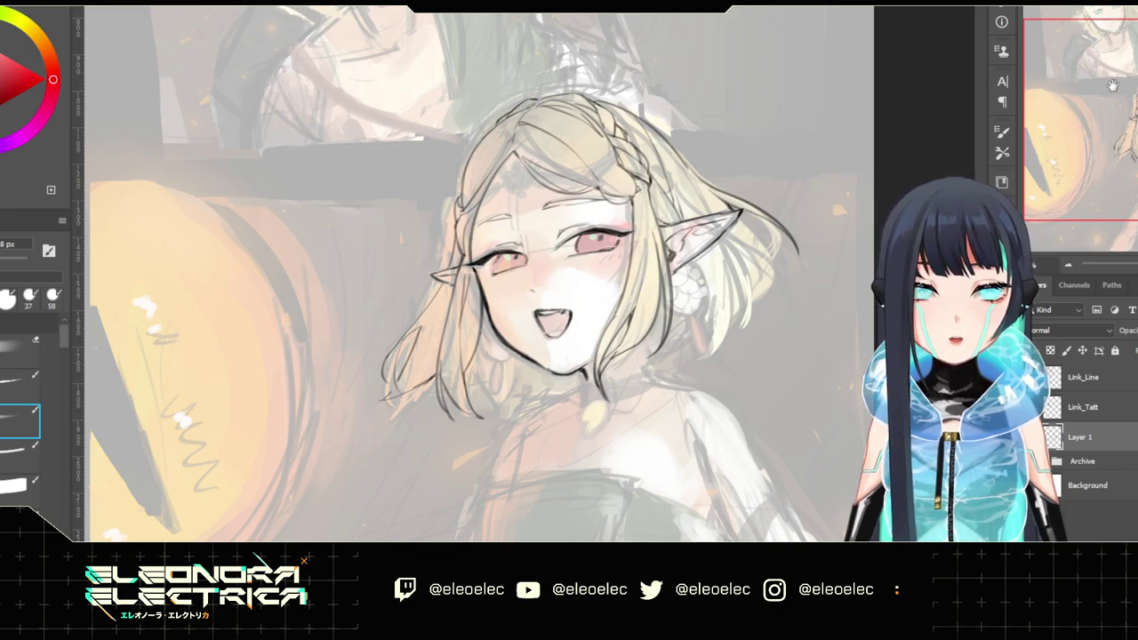
mouse_move(1114, 86)
mouse_down()
mouse_move(1113, 68)
mouse_move(1111, 116)
mouse_move(1083, 123)
mouse_up()
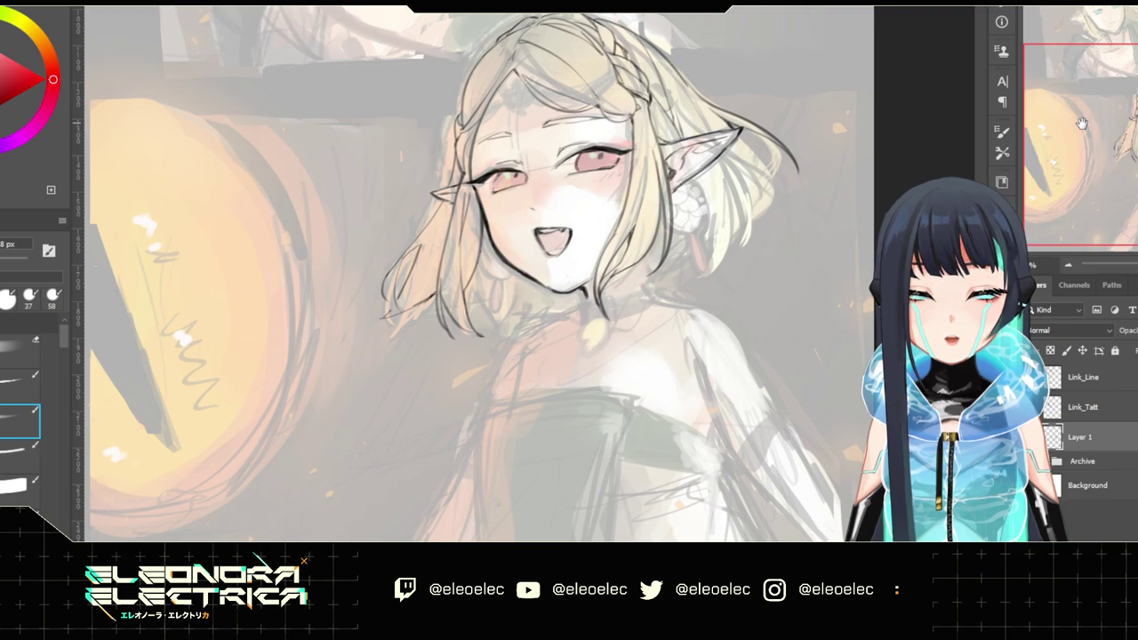
Erase the excess line work beside the right ear's tip using Lasso selections, and clear the selection
drag(1076, 92, 1080, 79)
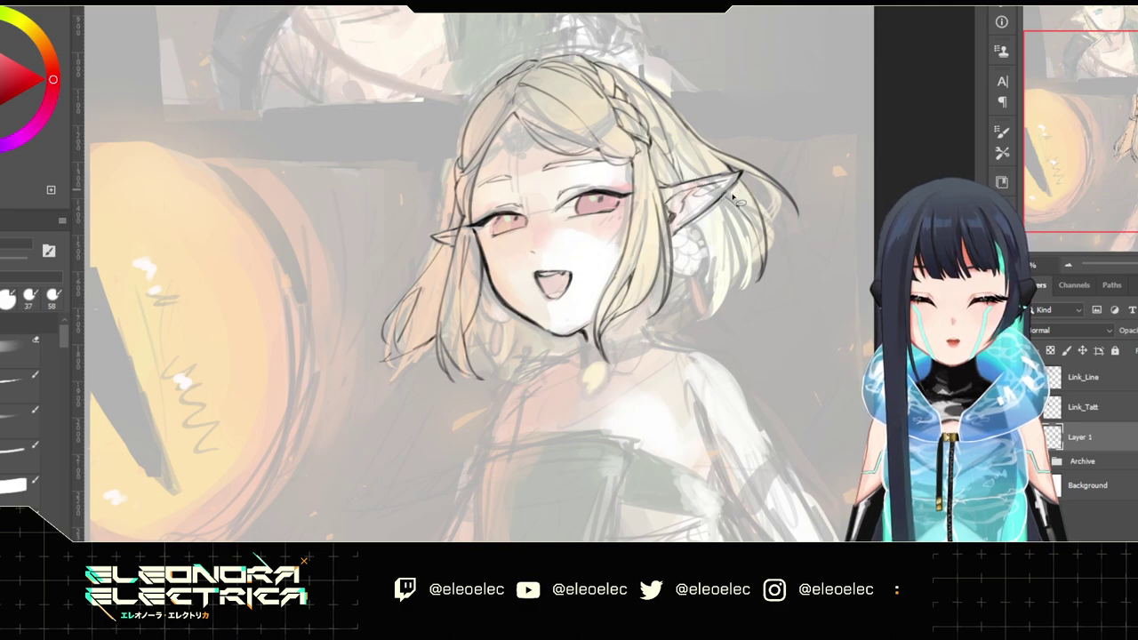
mouse_move(742, 176)
mouse_down()
mouse_move(775, 247)
mouse_move(787, 287)
mouse_move(776, 296)
mouse_move(724, 245)
mouse_move(767, 198)
mouse_up()
key(Delete)
key(ctrl+d)
key(Delete)
key(ctrl+d)
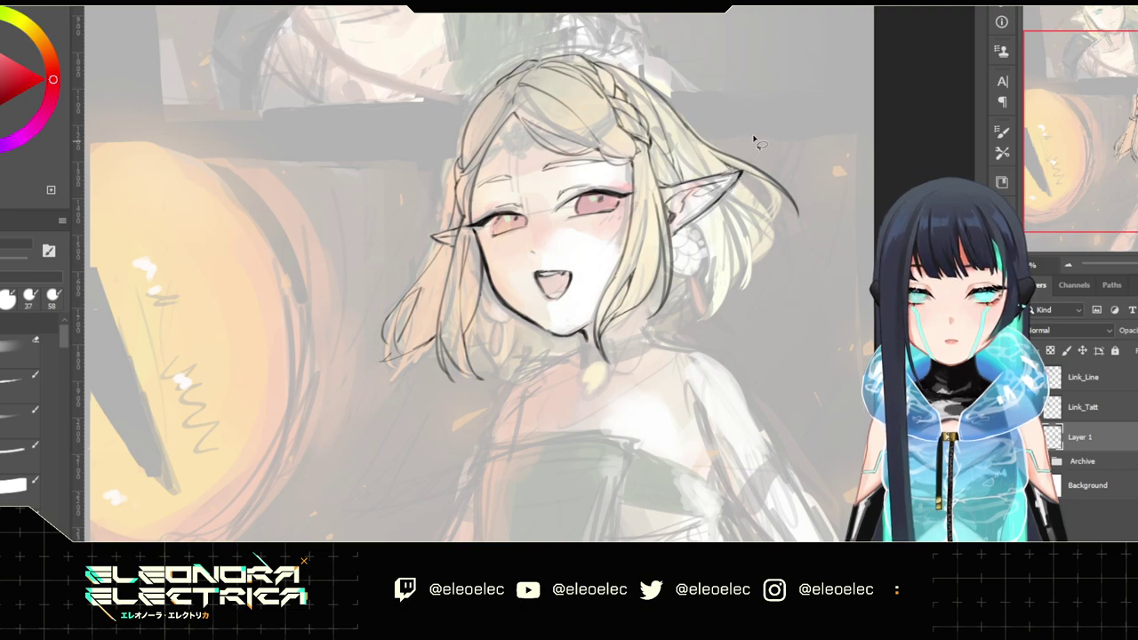
Ink the neck line below the side hair and the ruffled choker around the neck with the inking brush
click(9, 413)
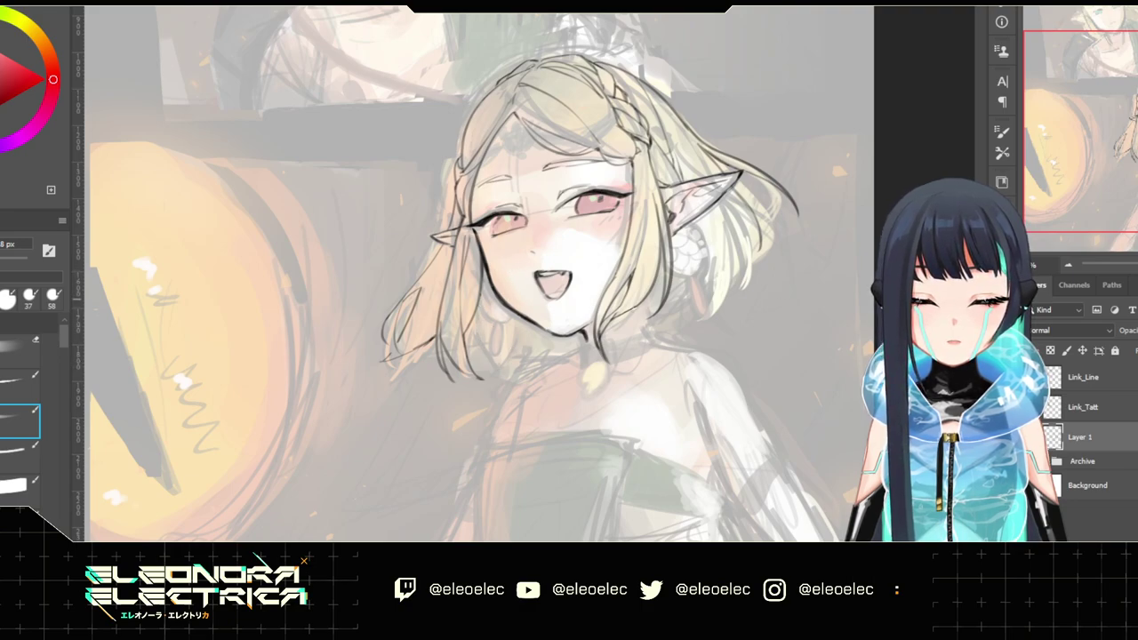
drag(640, 307, 649, 334)
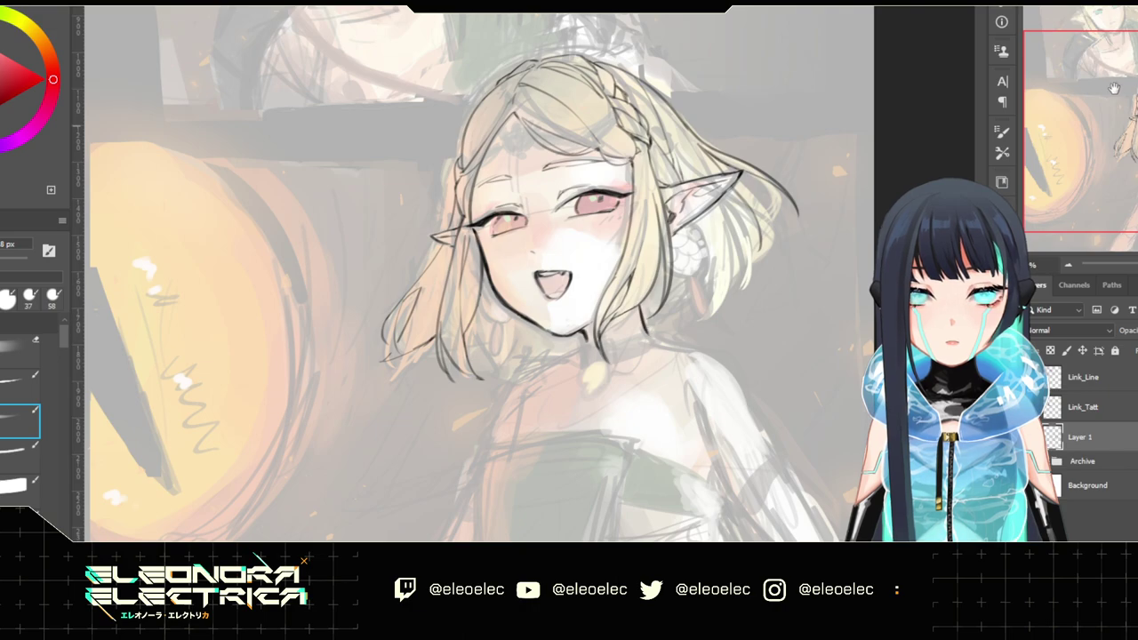
drag(1115, 88, 1115, 82)
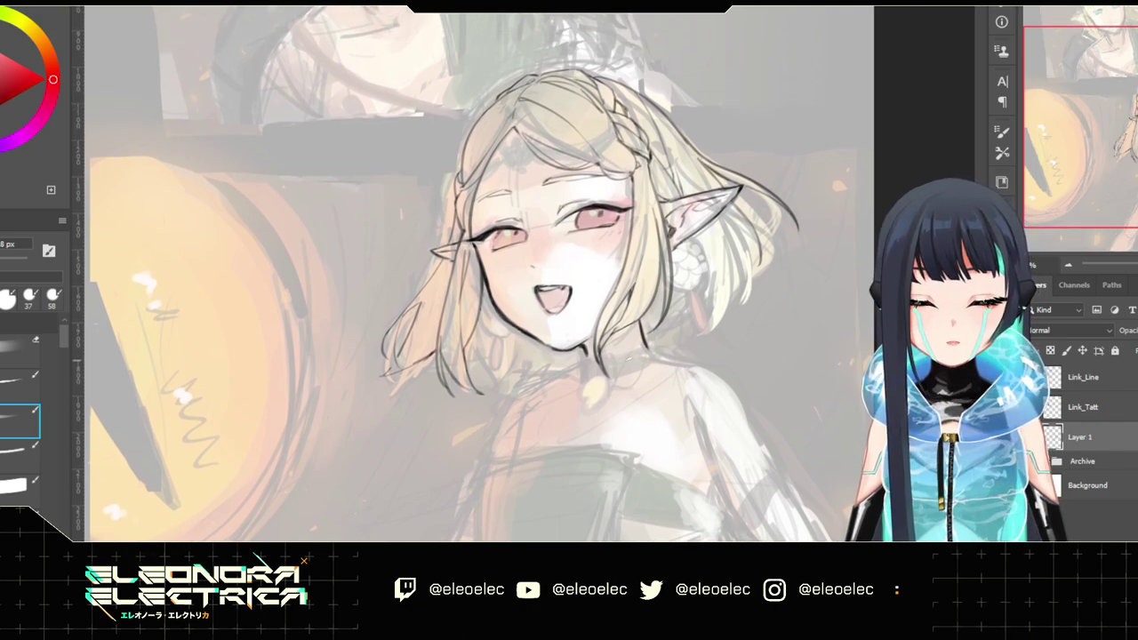
drag(608, 362, 650, 347)
key(ctrl+z)
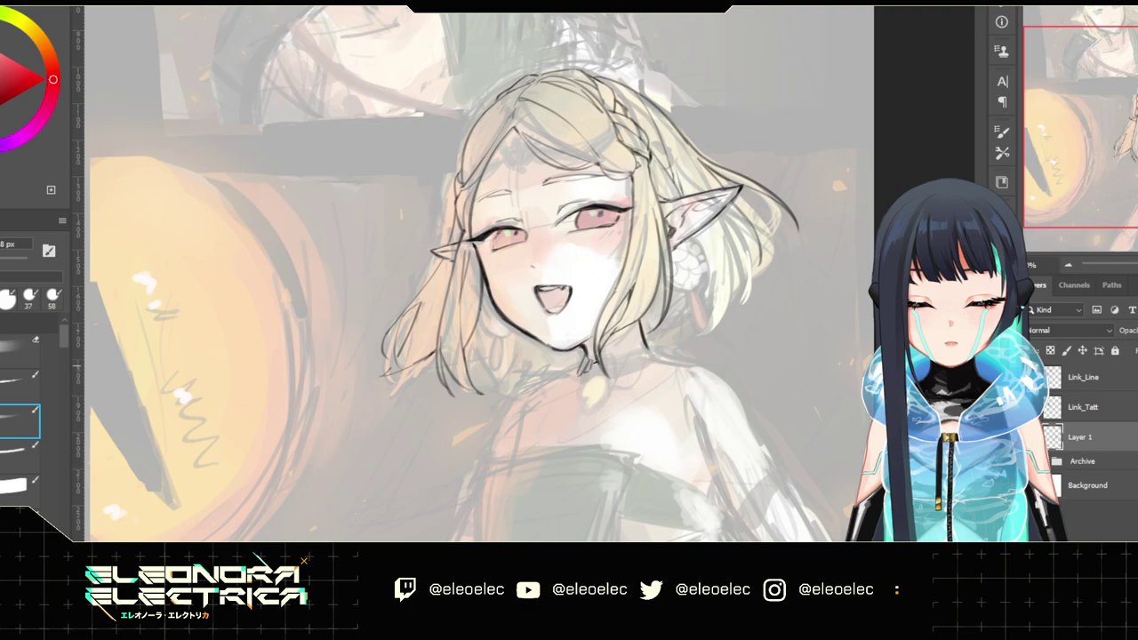
drag(593, 361, 597, 378)
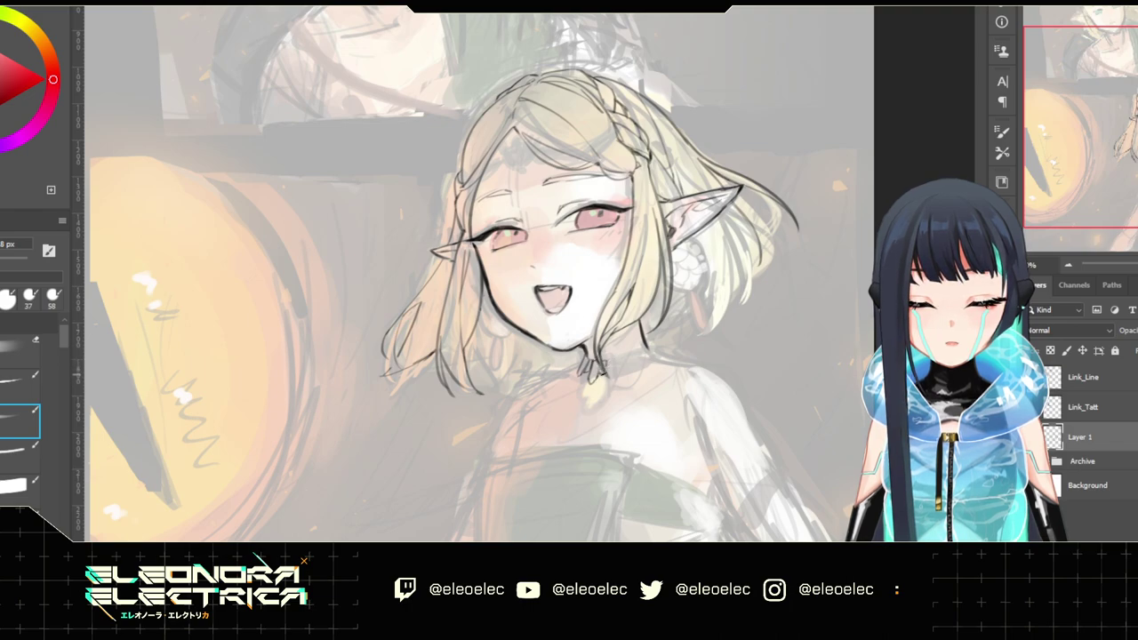
mouse_move(607, 360)
mouse_down()
mouse_move(616, 389)
mouse_move(613, 363)
mouse_move(630, 359)
mouse_move(622, 348)
mouse_move(629, 354)
mouse_move(633, 334)
mouse_move(635, 372)
mouse_move(632, 339)
mouse_move(636, 364)
mouse_move(666, 357)
mouse_up()
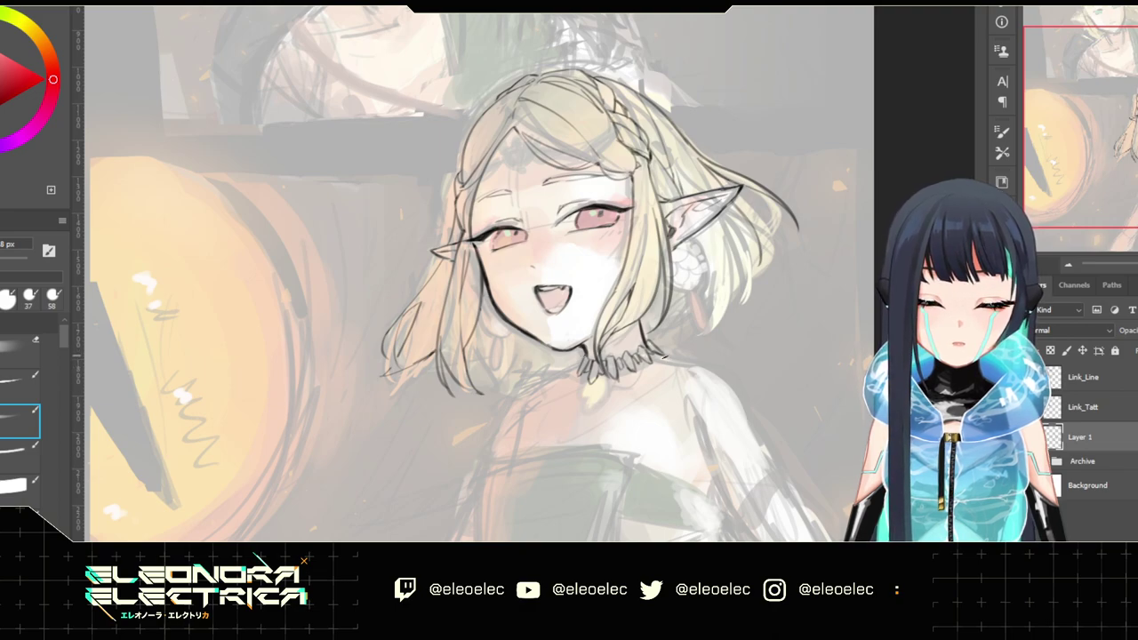
Ink the start of the right shoulder line and the curled round pendant hanging from the choker
drag(660, 358, 690, 366)
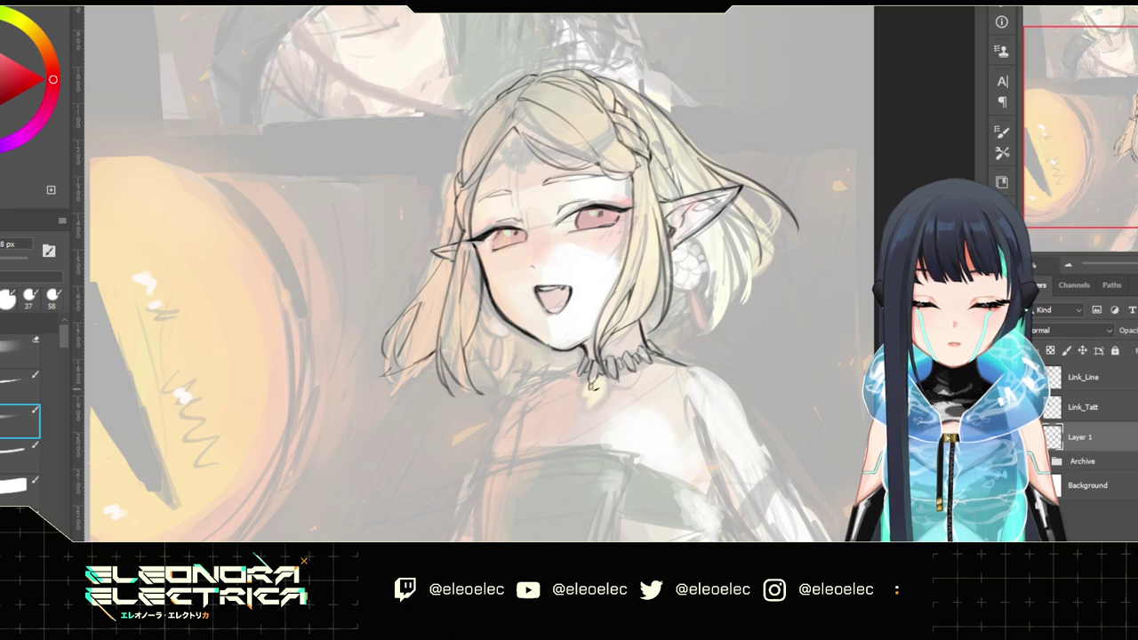
mouse_move(592, 388)
mouse_down()
mouse_move(602, 411)
mouse_move(579, 404)
mouse_move(583, 394)
mouse_move(584, 420)
mouse_move(603, 397)
mouse_move(578, 407)
mouse_move(600, 421)
mouse_move(607, 401)
mouse_up()
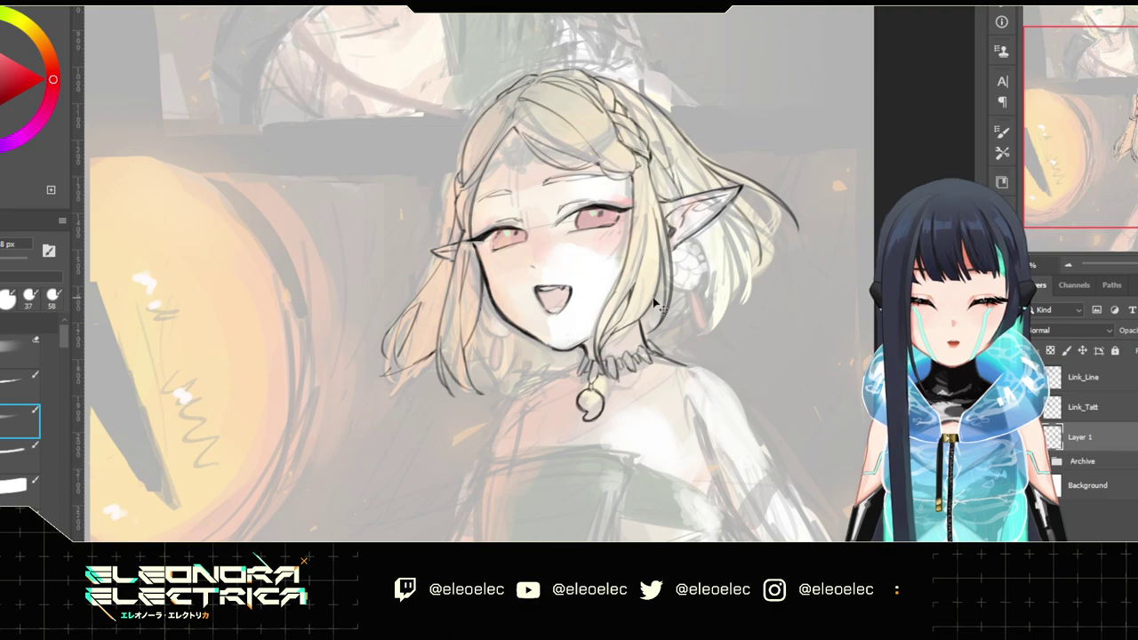
drag(633, 324, 633, 354)
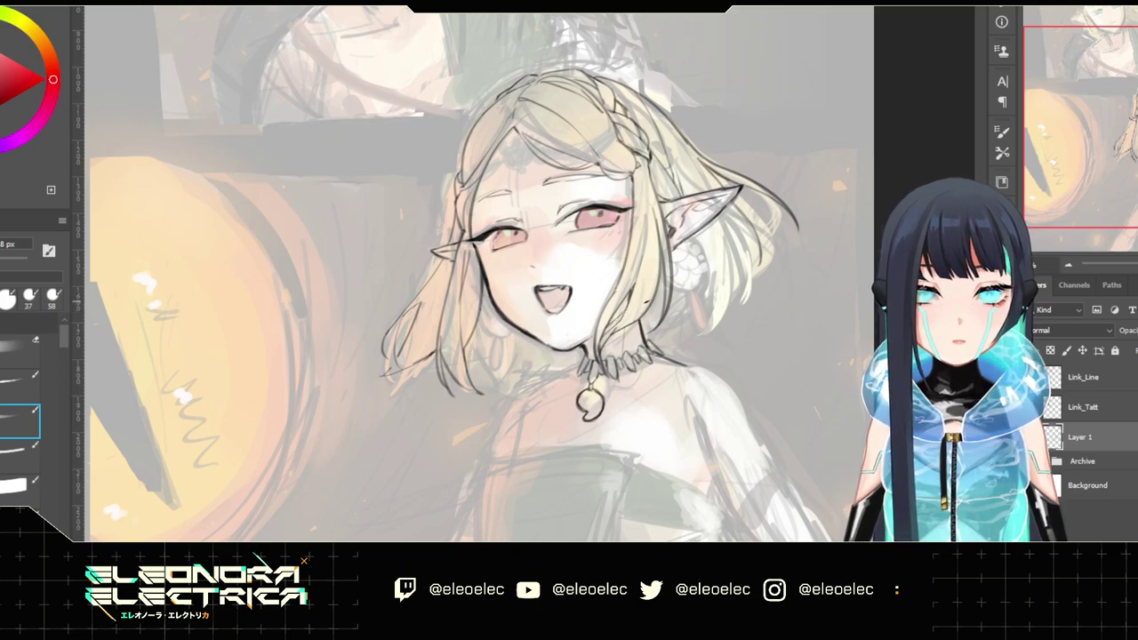
Ink the inner strands of the back hair below the right ear and the hair ends left of the choker
key(ctrl+minus)
drag(1082, 175, 1077, 112)
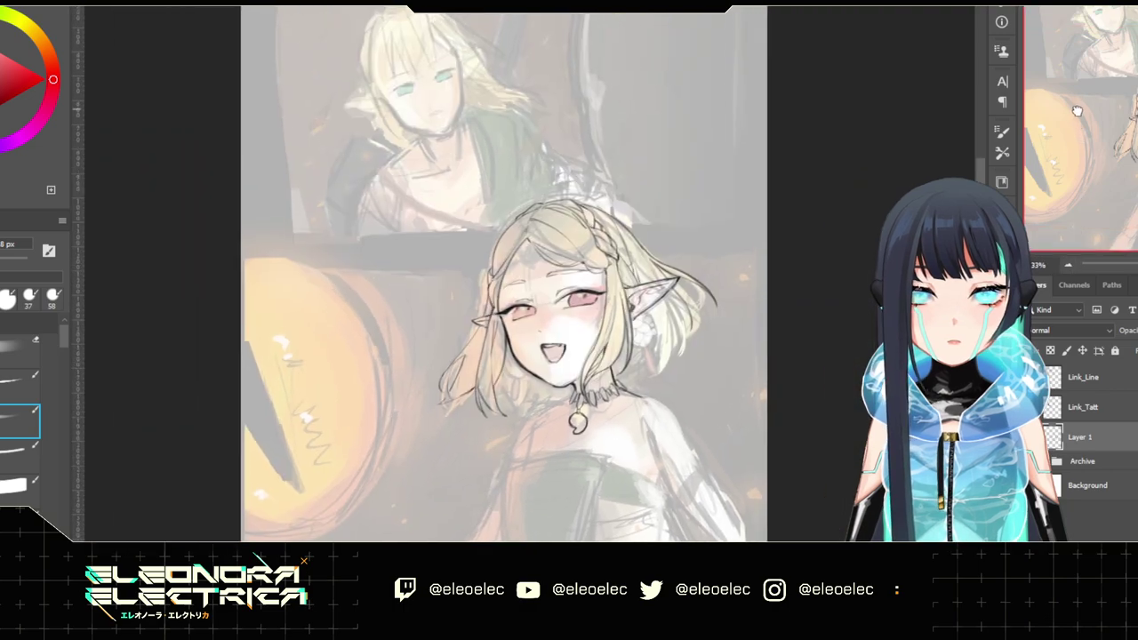
key(ctrl+plus)
drag(533, 313, 527, 245)
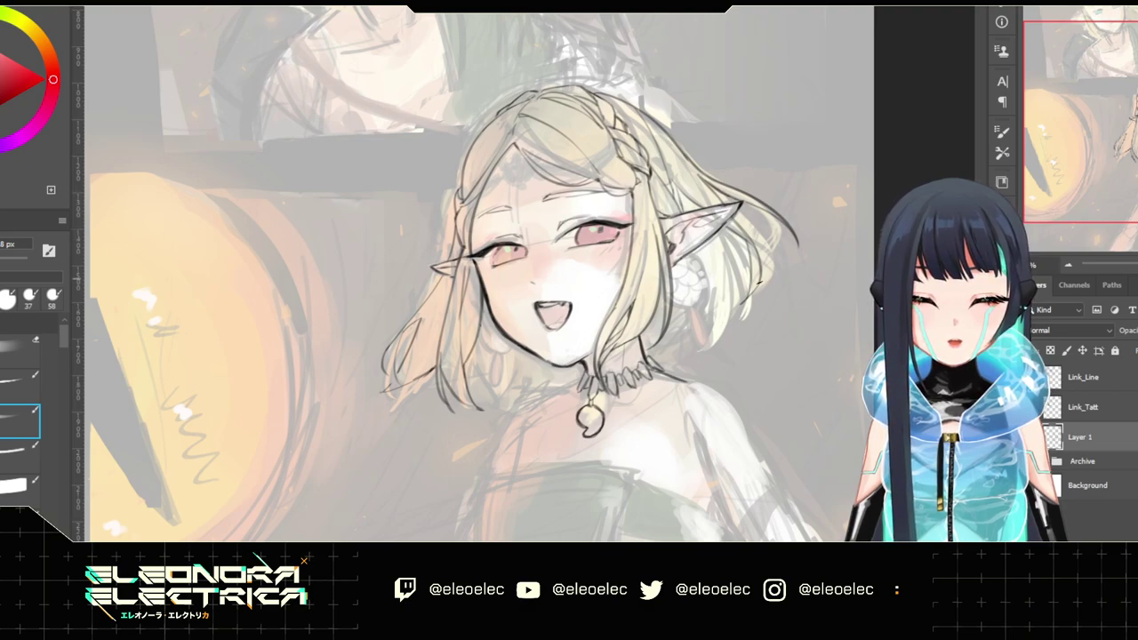
drag(761, 281, 749, 294)
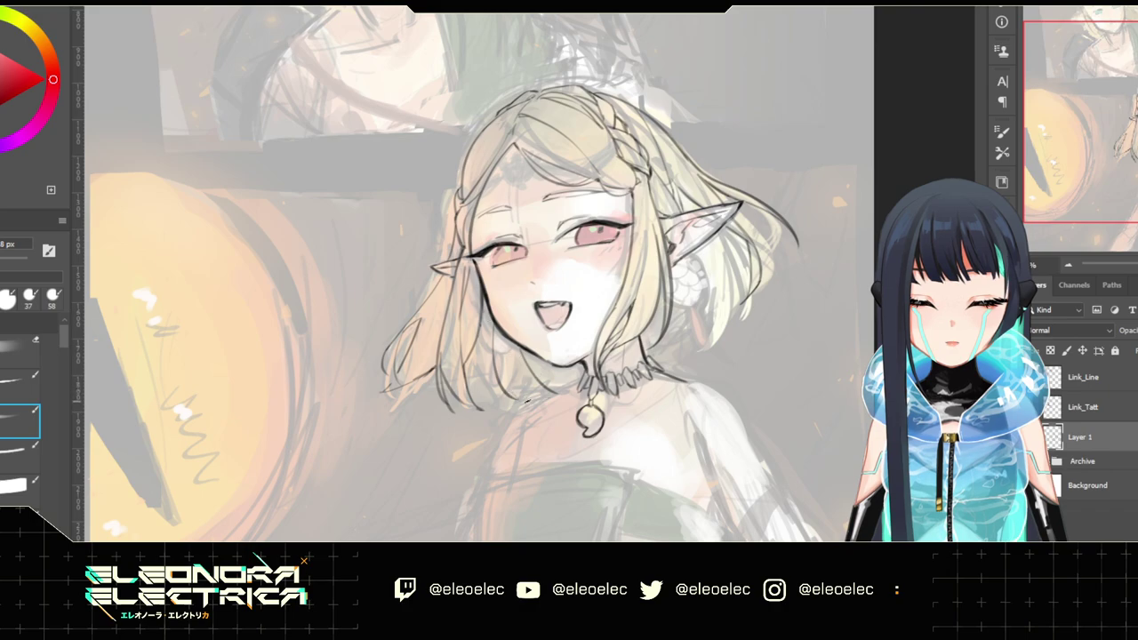
drag(513, 396, 555, 393)
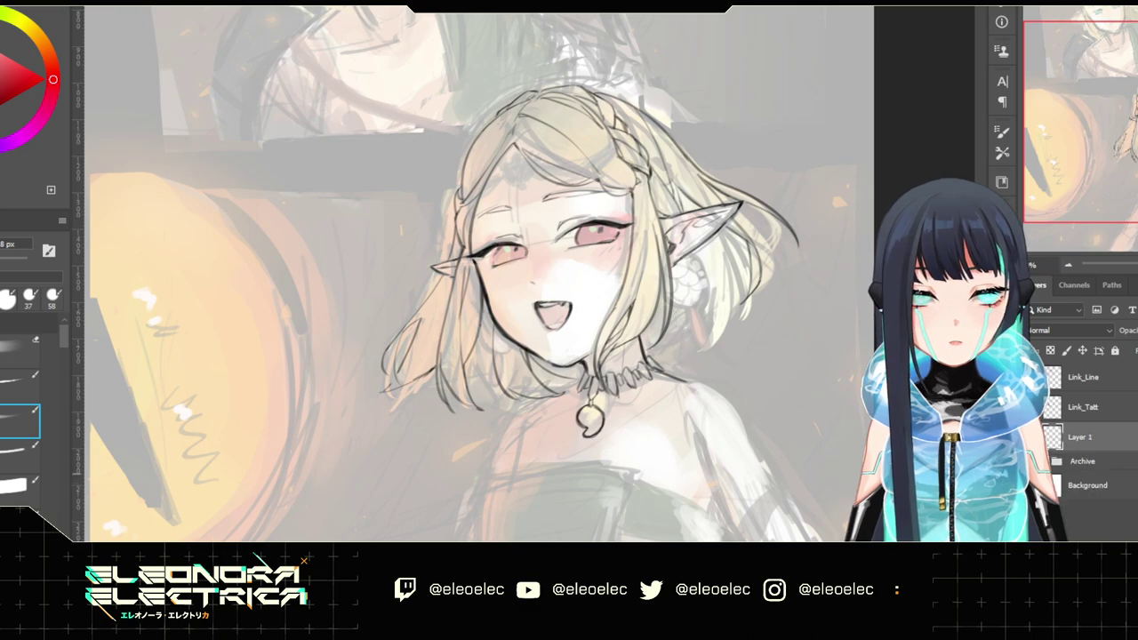
Create a new layer above Layer 1 and ink a round earring with a hanging drop below the right ear
key(ctrl+shift+alt+n)
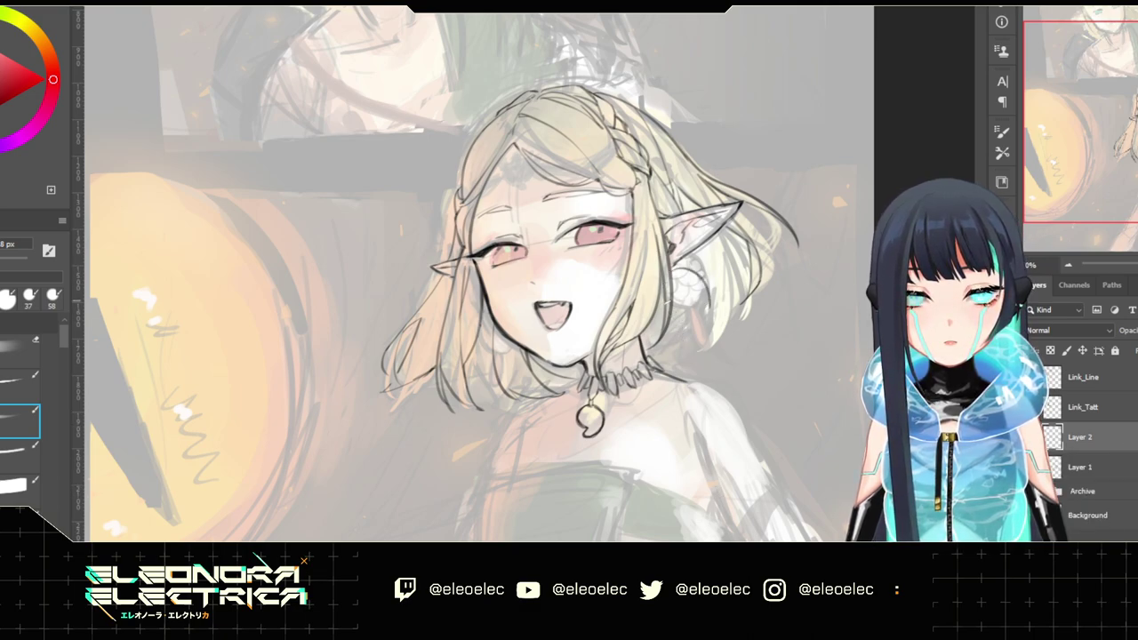
mouse_move(666, 298)
mouse_down()
mouse_move(687, 323)
mouse_move(713, 304)
mouse_up()
drag(671, 274, 677, 266)
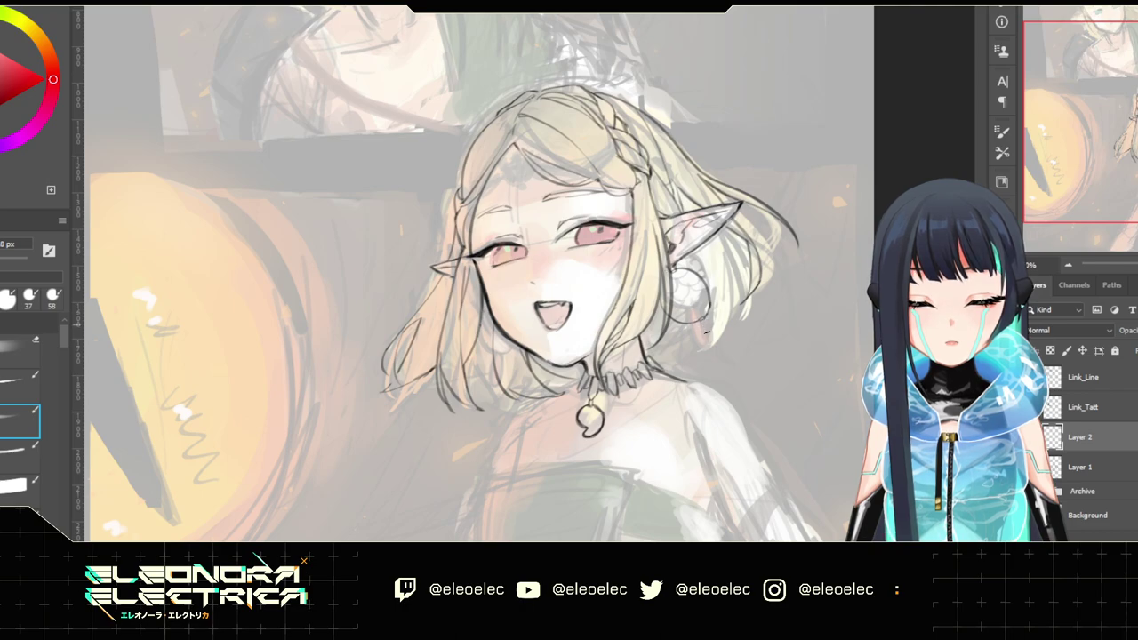
drag(704, 322, 731, 350)
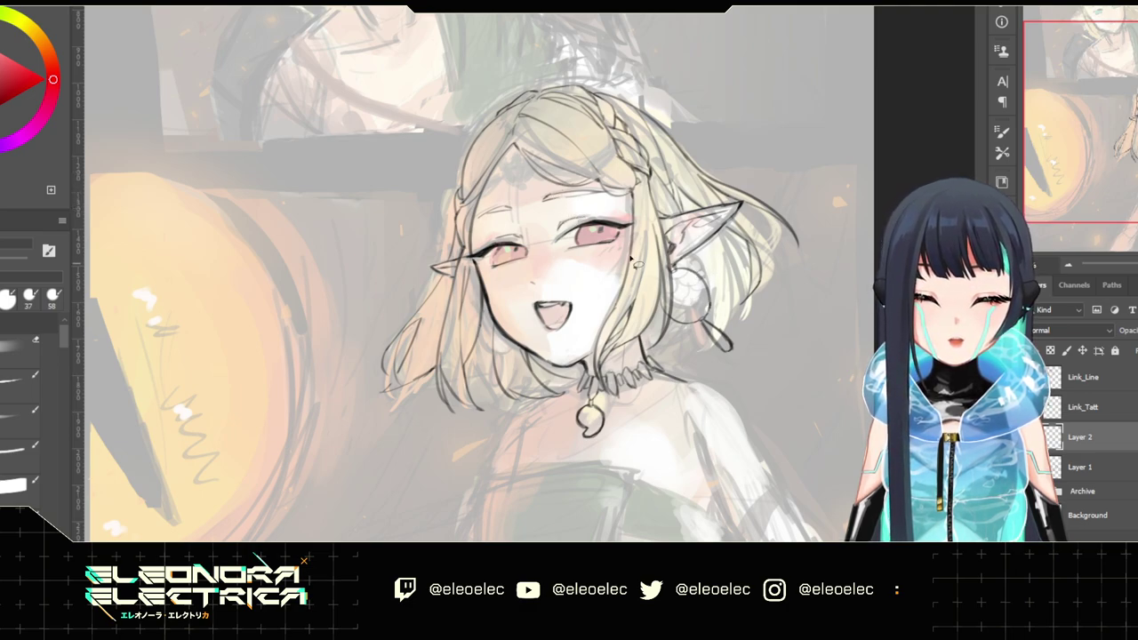
Ink the segmented petal details inside the round part of the right earring
click(19, 422)
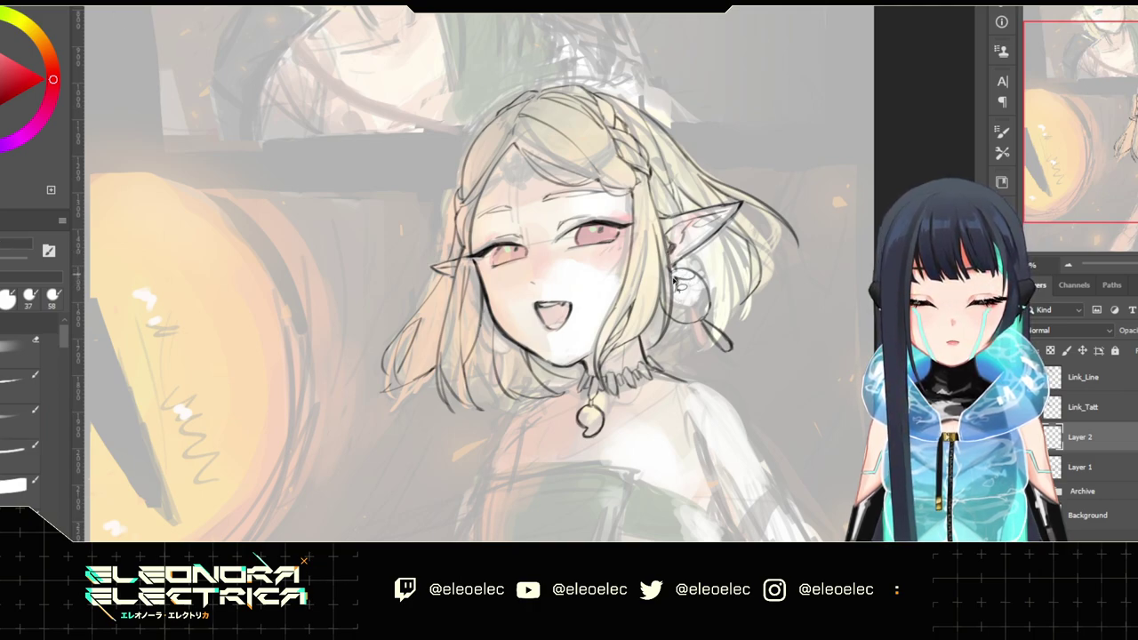
click(3, 393)
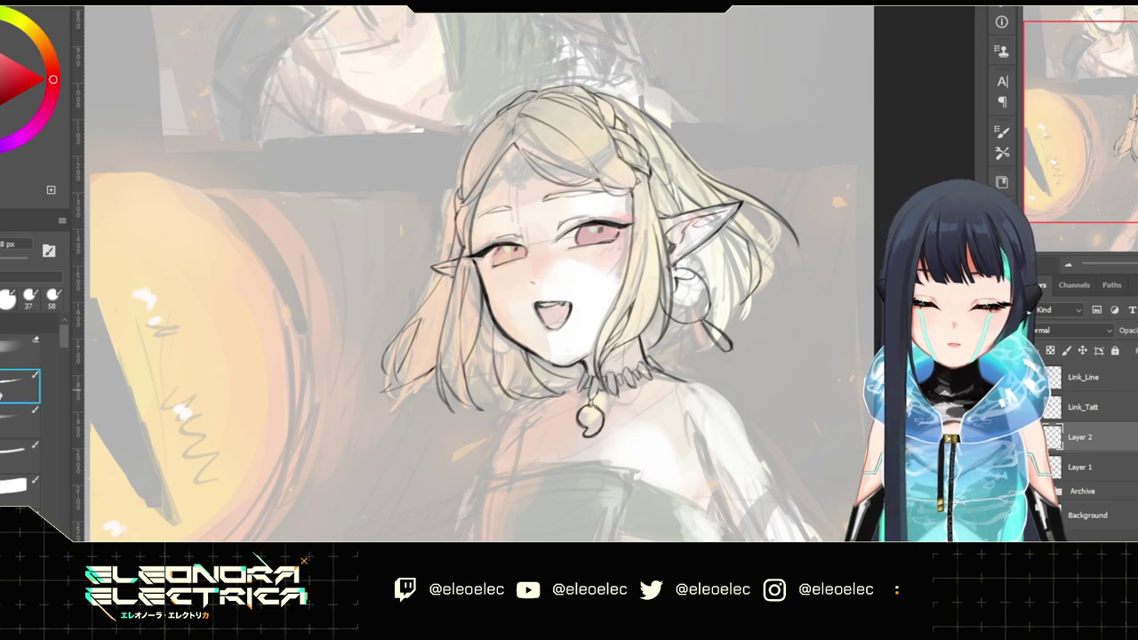
key(.)
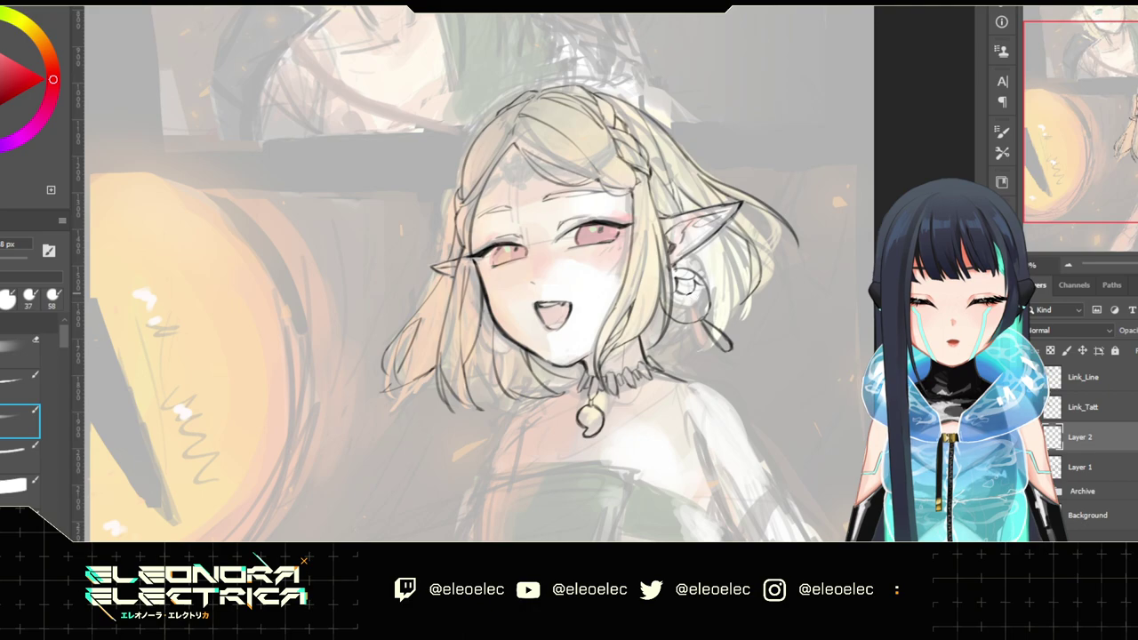
mouse_move(688, 295)
mouse_down()
mouse_move(710, 296)
mouse_move(676, 304)
mouse_move(690, 306)
mouse_move(680, 323)
mouse_move(702, 315)
mouse_up()
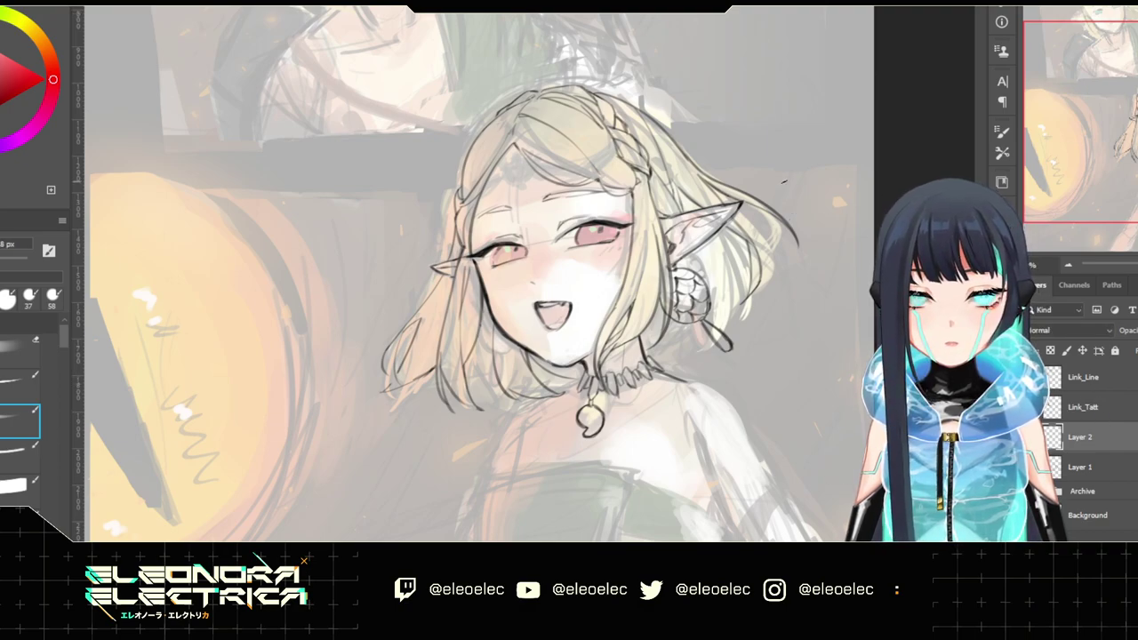
Duplicate the earring layer, flip the copy horizontally, and move and rotate it into place below the left ear
key(ctrl+j)
key(ctrl+t)
right_click(685, 287)
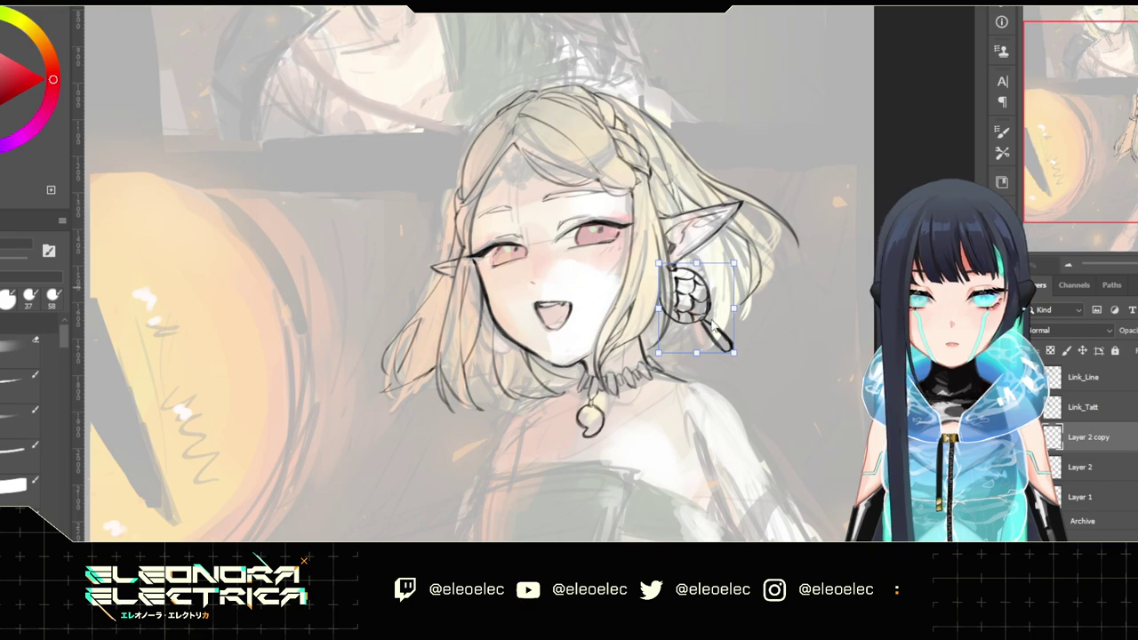
click(754, 556)
drag(716, 282, 499, 327)
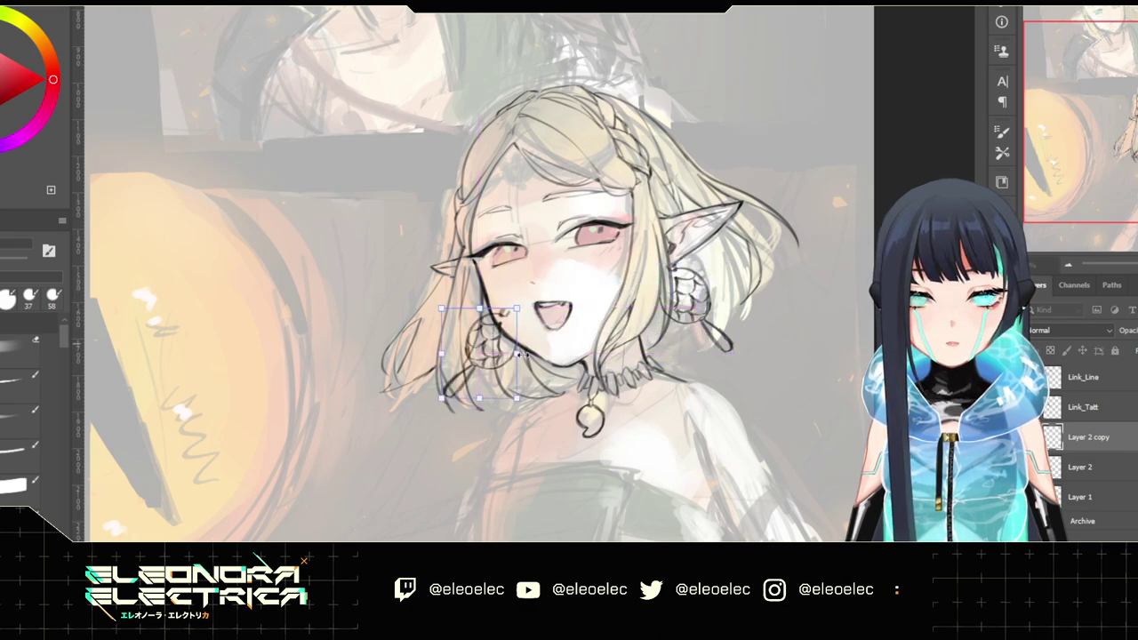
drag(544, 362, 504, 328)
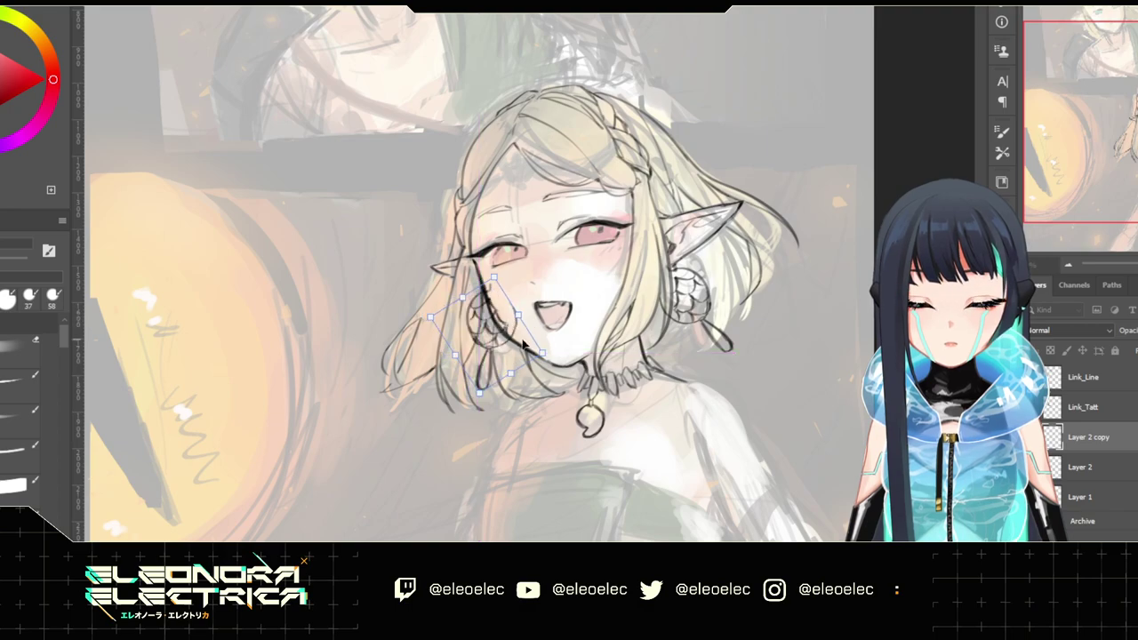
key(Return)
key(b)
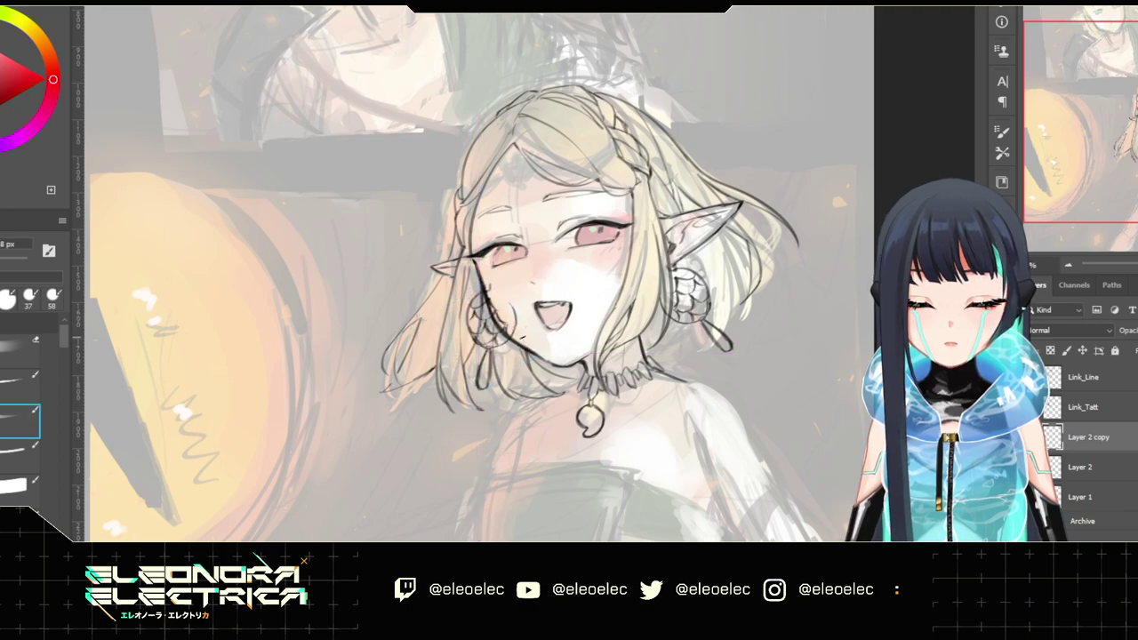
Try trimming the mirrored earring where it overlaps the cheek, and undo the cut
key(l)
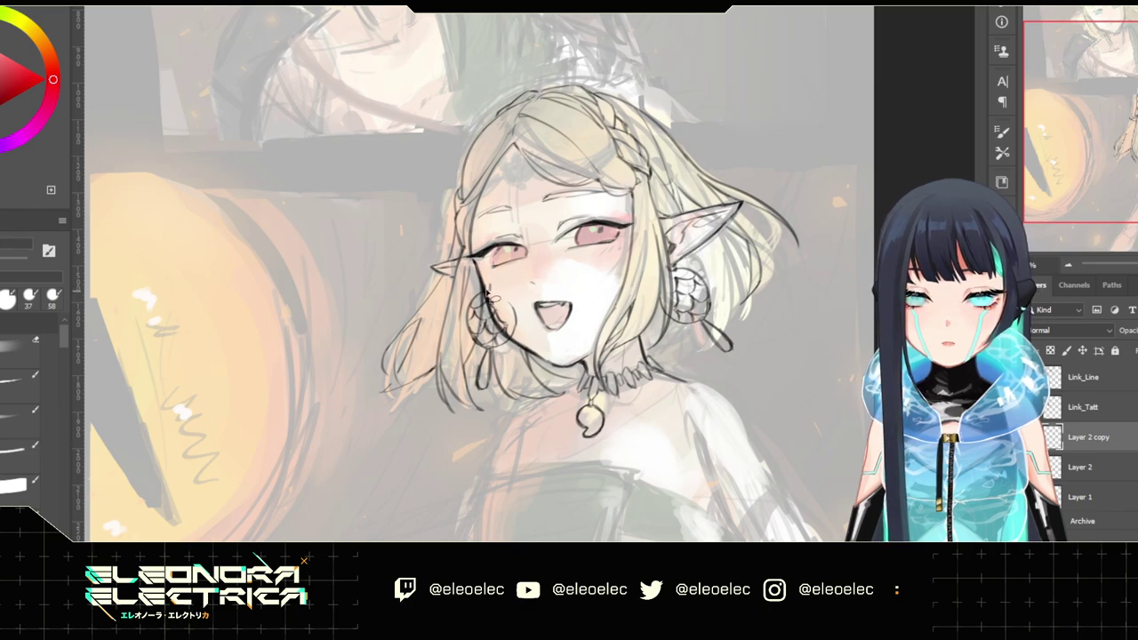
drag(488, 289, 495, 331)
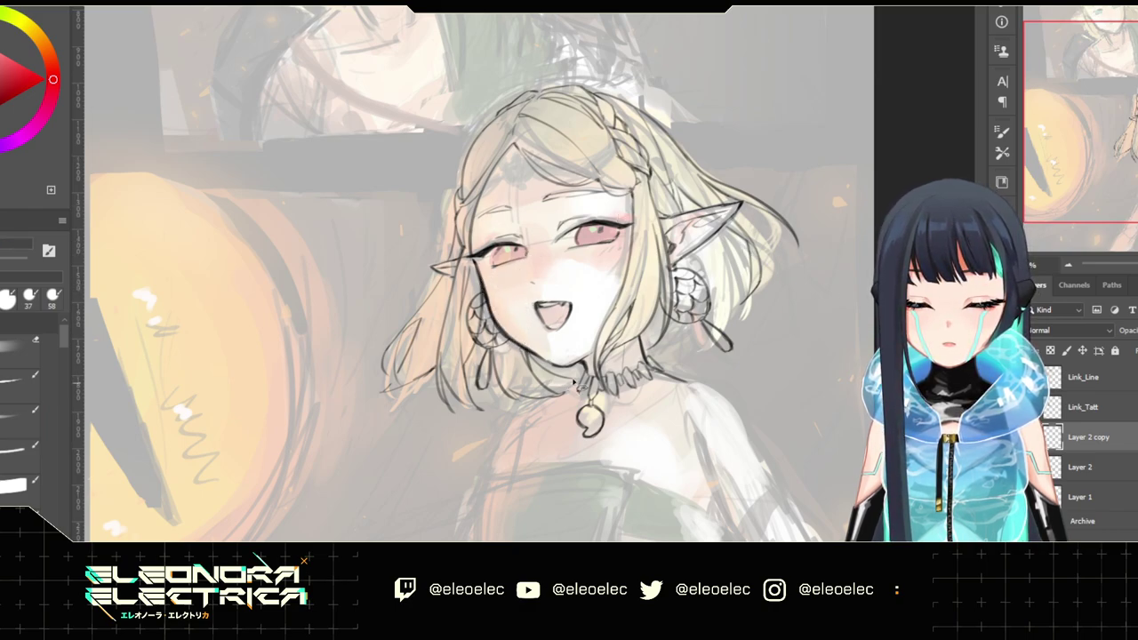
key(ctrl+z)
key(ctrl+z)
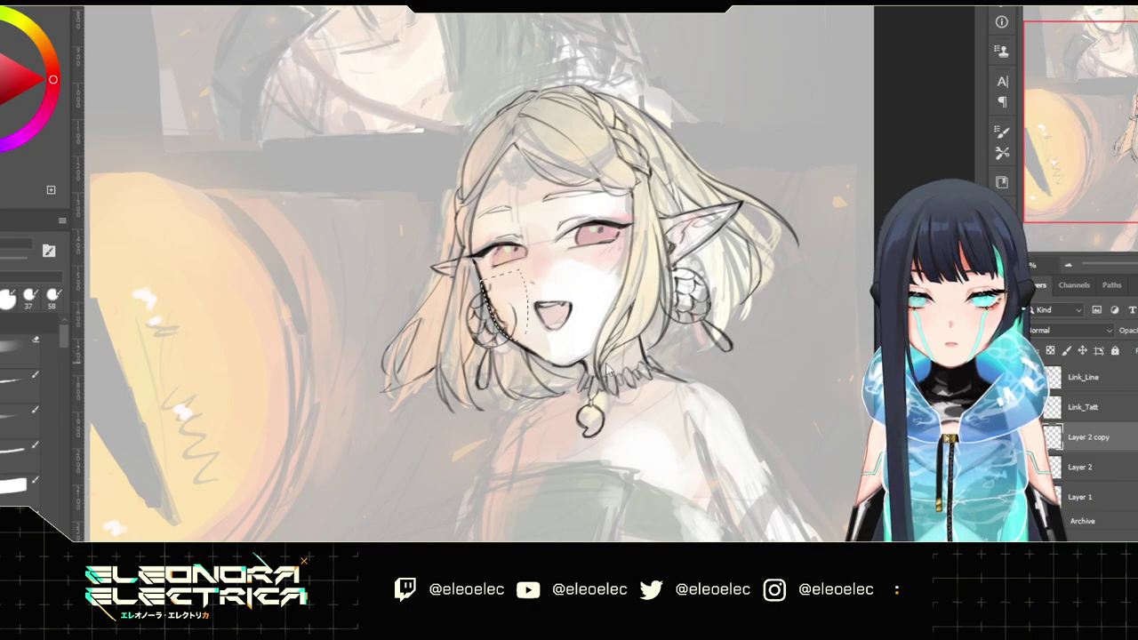
Free-transform the mirrored earring to a narrower, more upright shape lower on the cheek, and cut away the part overlapping the face
key(ctrl+d)
key(ctrl+t)
mouse_move(483, 325)
mouse_down()
mouse_move(483, 343)
mouse_move(542, 360)
mouse_up()
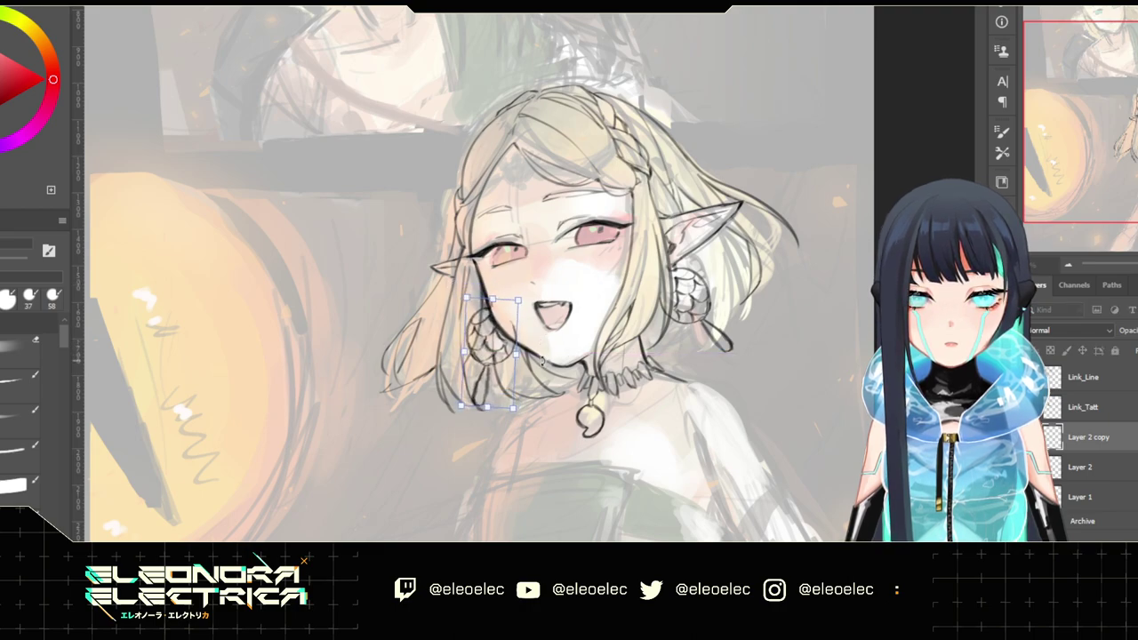
key(Return)
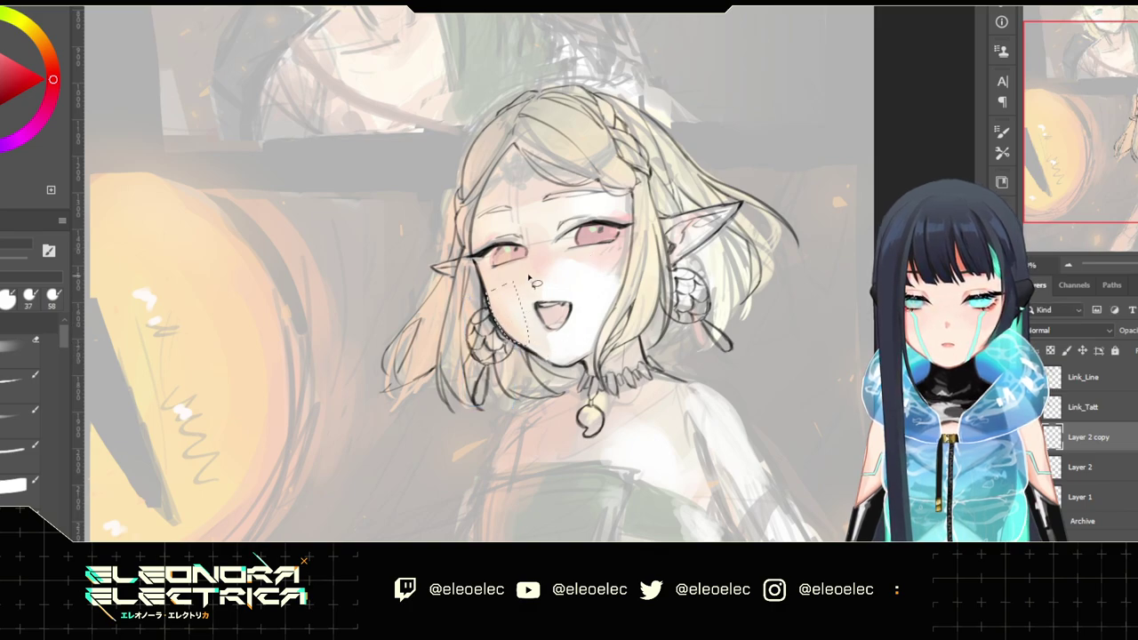
Select the mirrored earring's drop with the Lasso, rotate it to hang toward the neck, and return to the inking brush
mouse_move(487, 367)
mouse_down()
mouse_move(546, 386)
mouse_move(493, 386)
mouse_move(498, 403)
mouse_move(550, 415)
mouse_move(493, 401)
mouse_move(556, 410)
mouse_move(503, 394)
mouse_up()
key(ctrl+t)
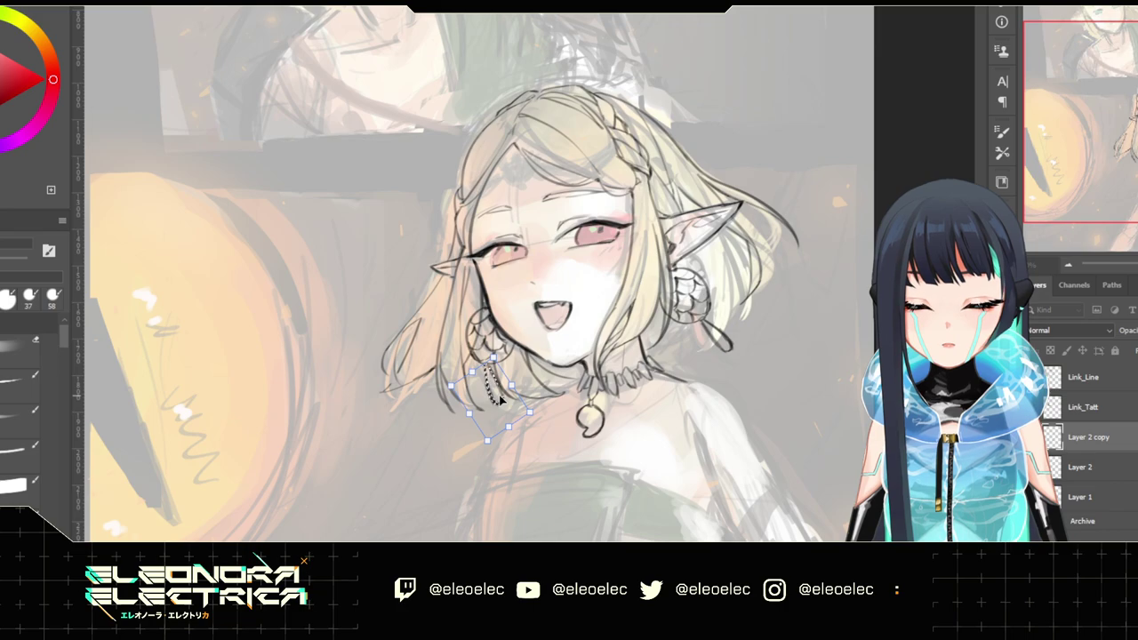
key(Return)
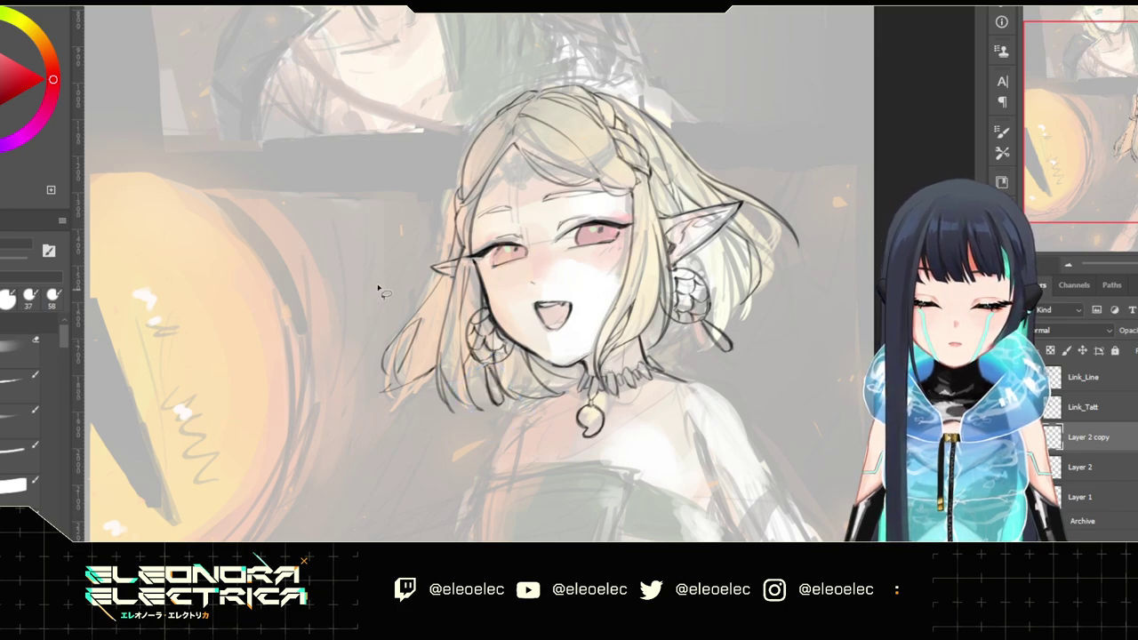
click(20, 418)
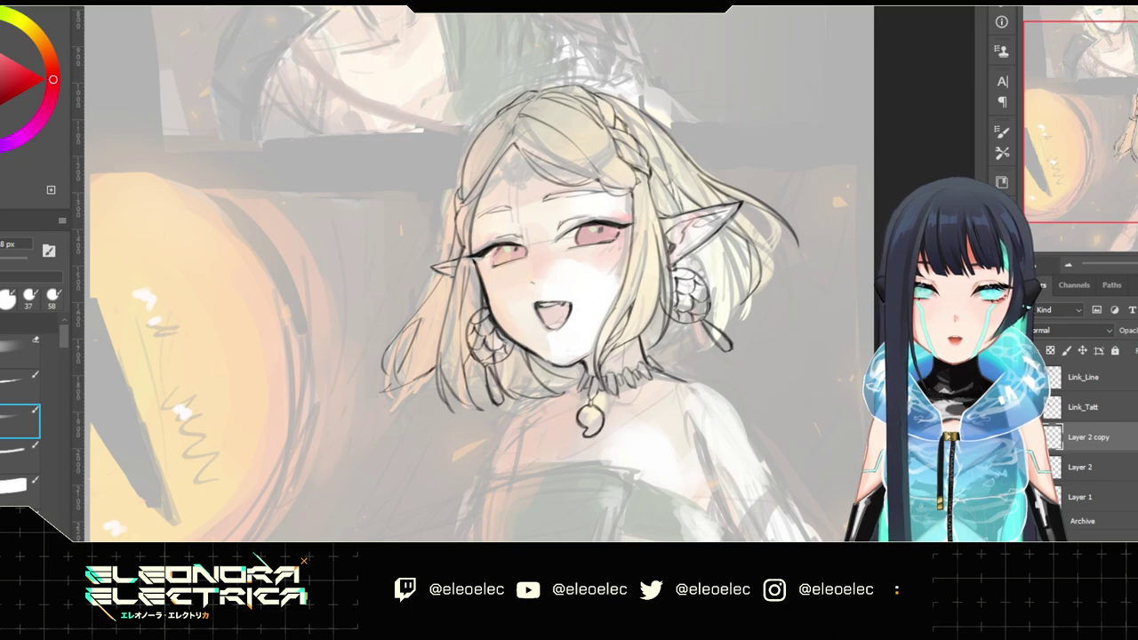
drag(1127, 111, 1127, 100)
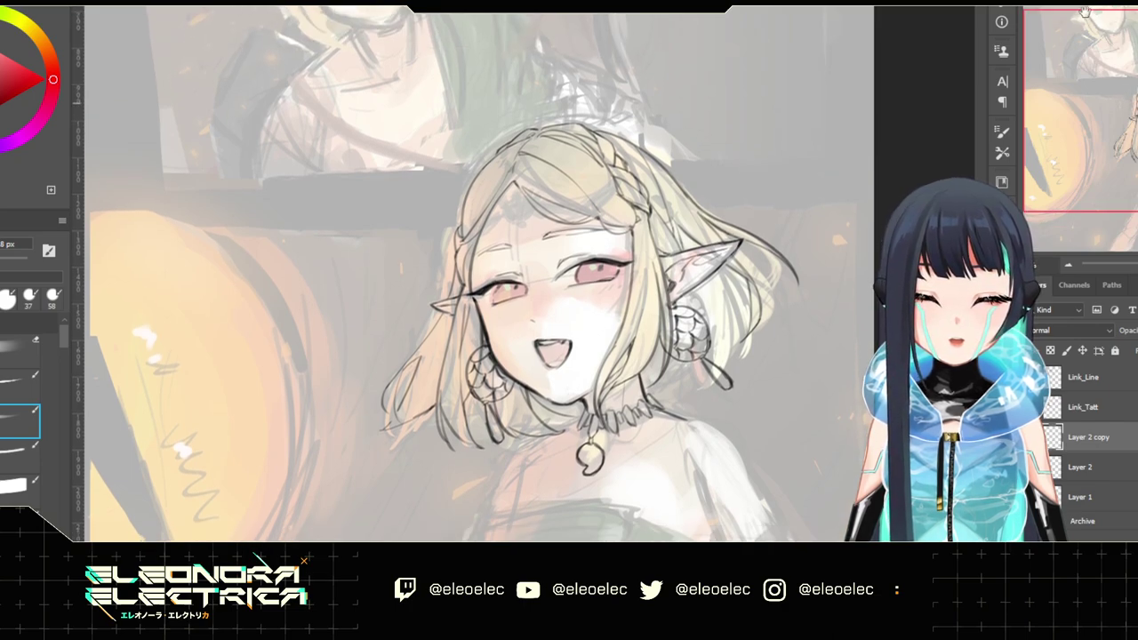
Merge the mirrored earring copy into Layer 2, lasso around the earring's drop, and make Layer 2 the active layer
key(Delete)
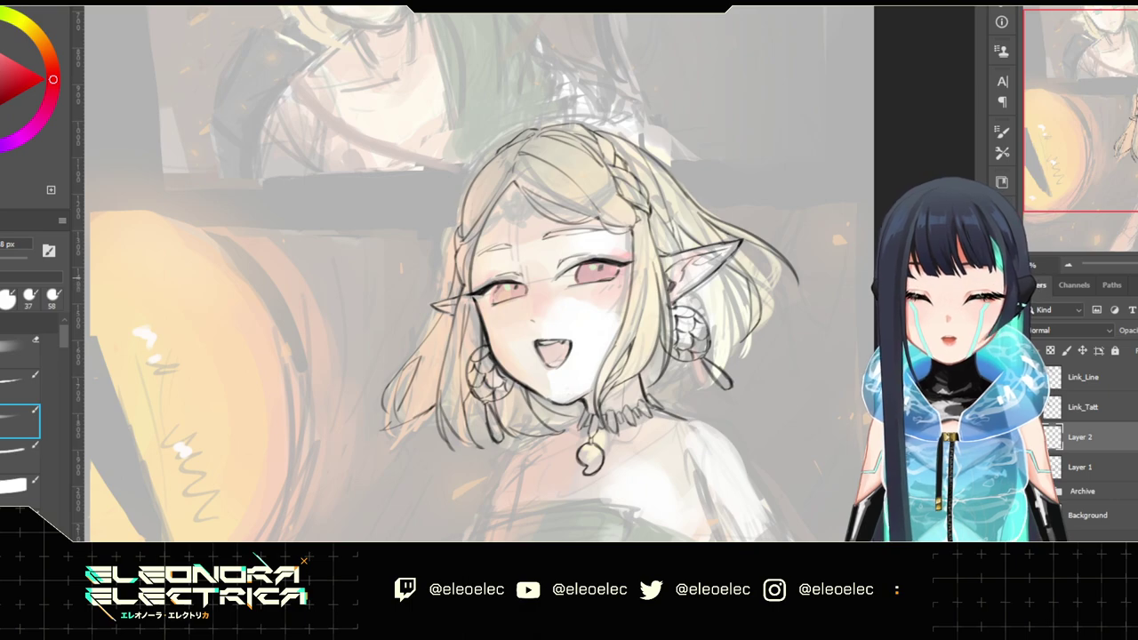
click(1117, 479)
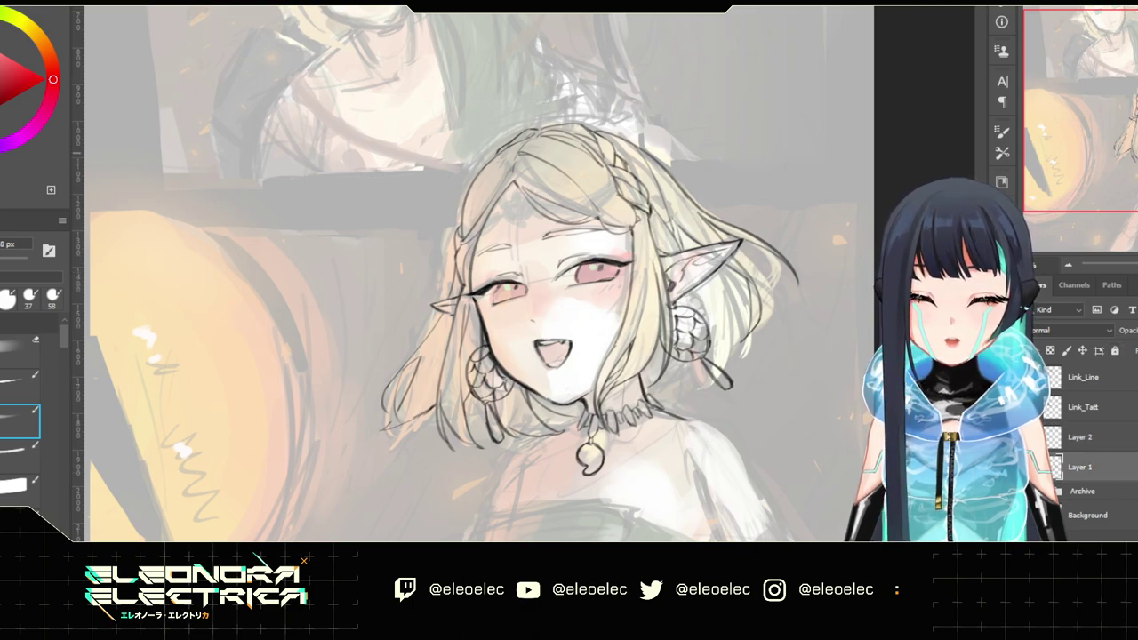
key(l)
mouse_move(486, 345)
mouse_down()
mouse_move(478, 396)
mouse_move(512, 350)
mouse_move(498, 359)
mouse_move(474, 320)
mouse_move(486, 300)
mouse_move(515, 349)
mouse_move(473, 361)
mouse_move(489, 355)
mouse_move(479, 396)
mouse_move(499, 374)
mouse_move(485, 359)
mouse_move(502, 381)
mouse_move(491, 375)
mouse_move(508, 405)
mouse_up()
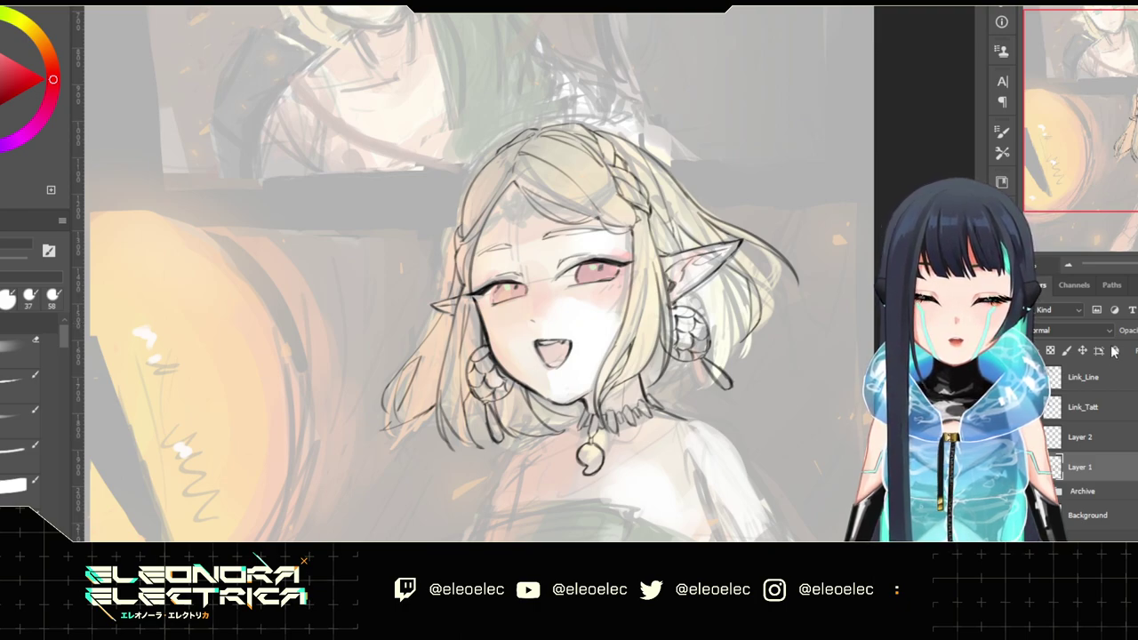
click(1128, 436)
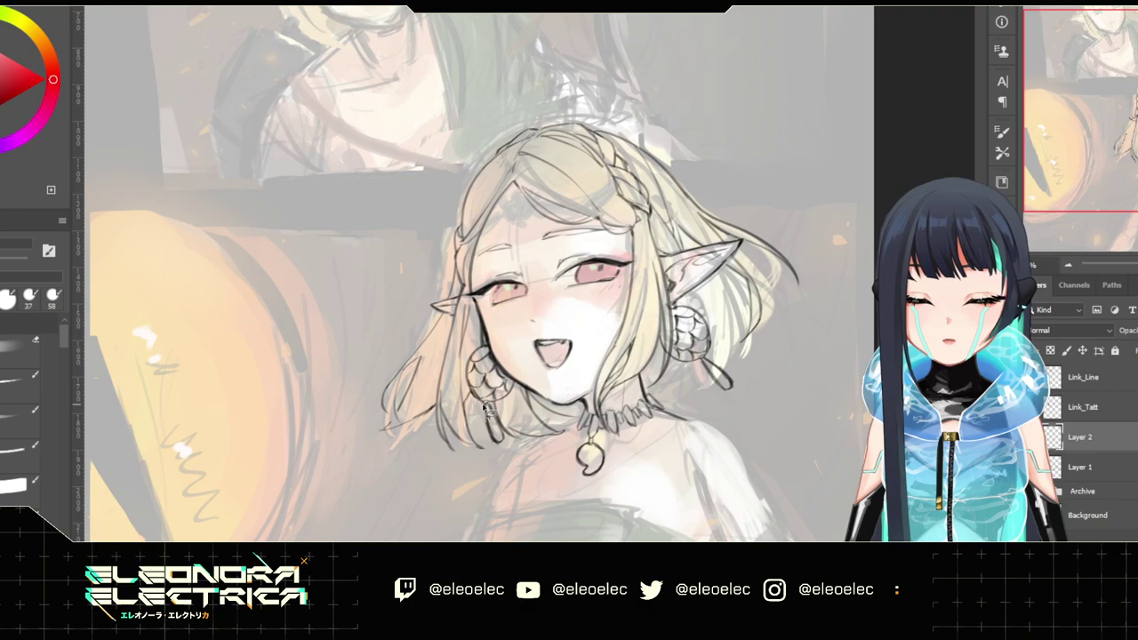
Lasso the mirrored earring's drop on Layer 2, rotate it clockwise, shift it outward into the hair, shrink it slightly, and deselect
mouse_move(495, 407)
mouse_down()
mouse_move(514, 443)
mouse_move(502, 449)
mouse_move(477, 419)
mouse_move(478, 393)
mouse_up()
key(ctrl+t)
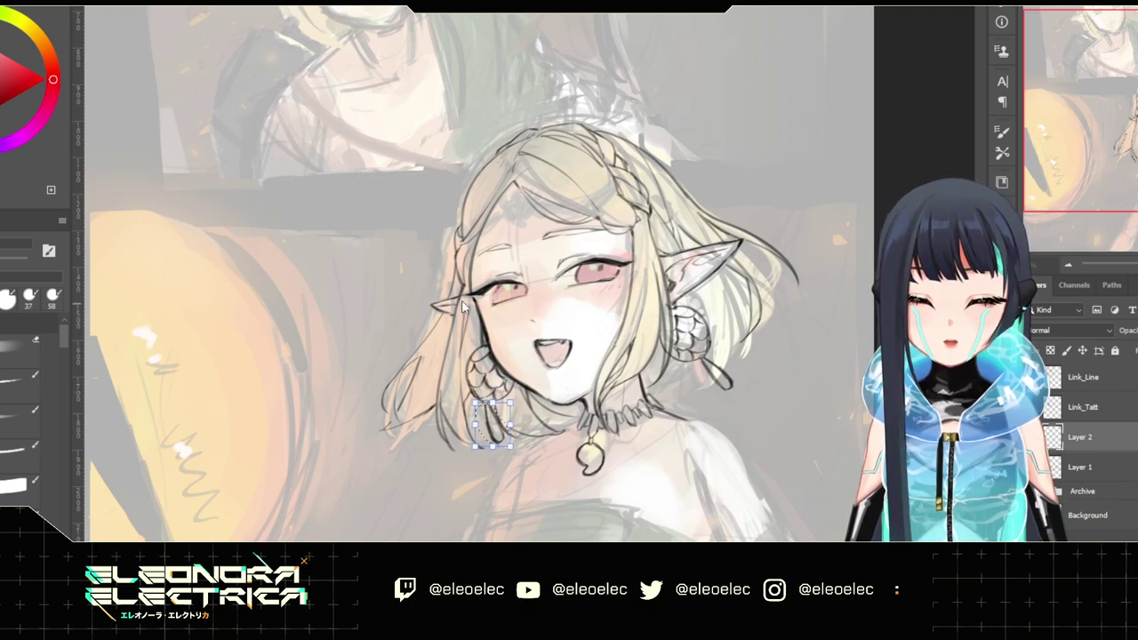
drag(538, 455, 499, 473)
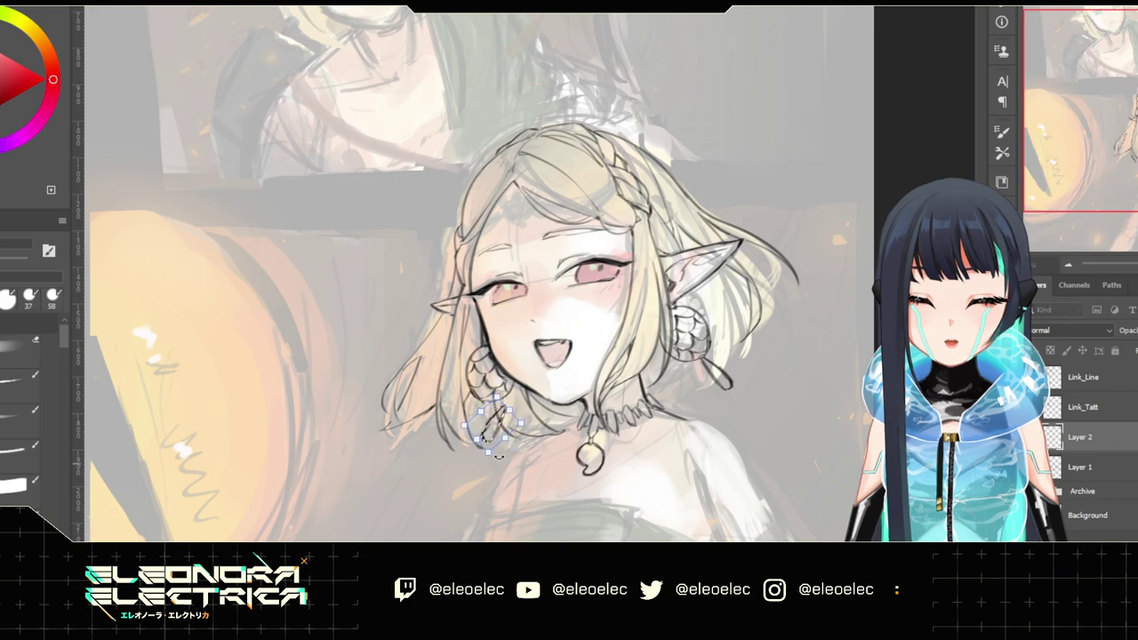
mouse_move(490, 431)
mouse_down()
mouse_move(470, 431)
mouse_move(471, 413)
mouse_move(469, 429)
mouse_up()
key(Return)
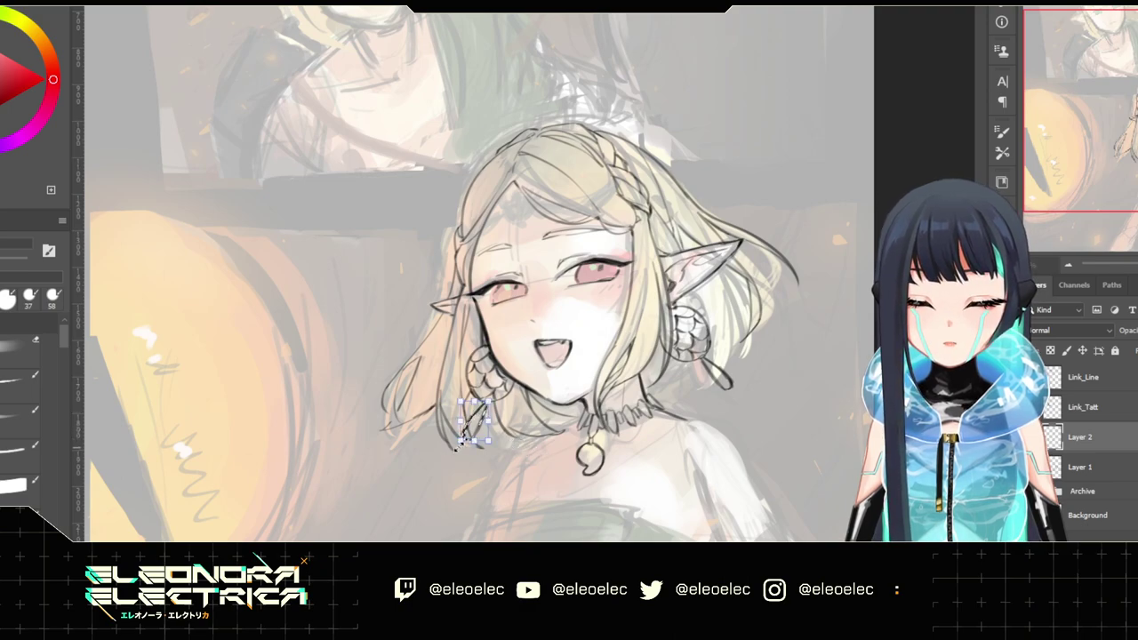
key(ctrl+t)
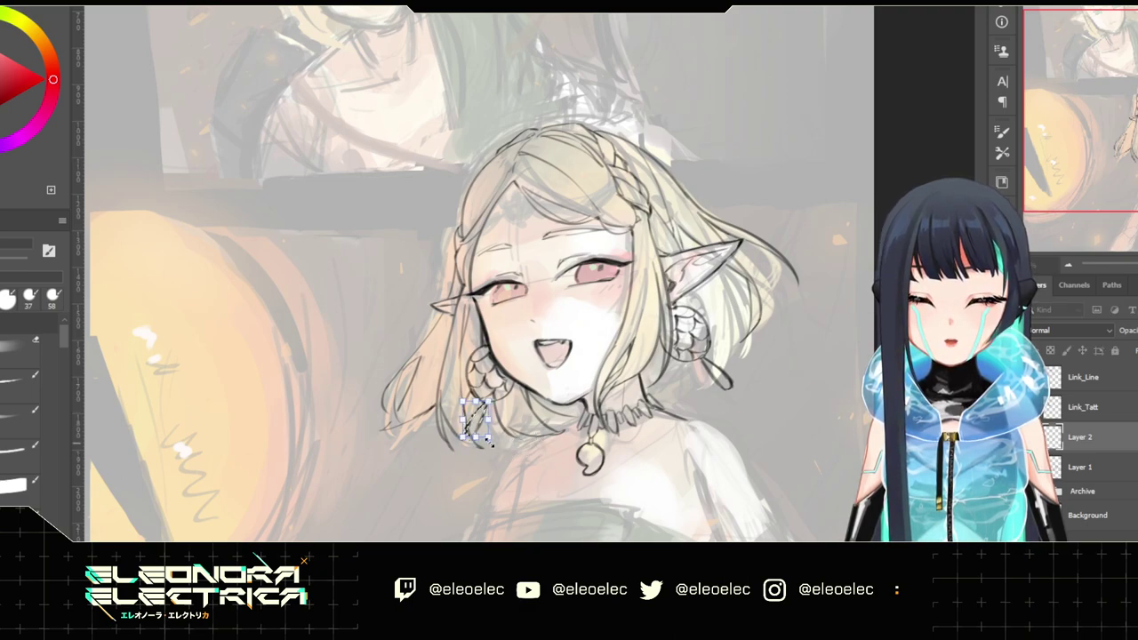
key(Return)
key(ctrl+d)
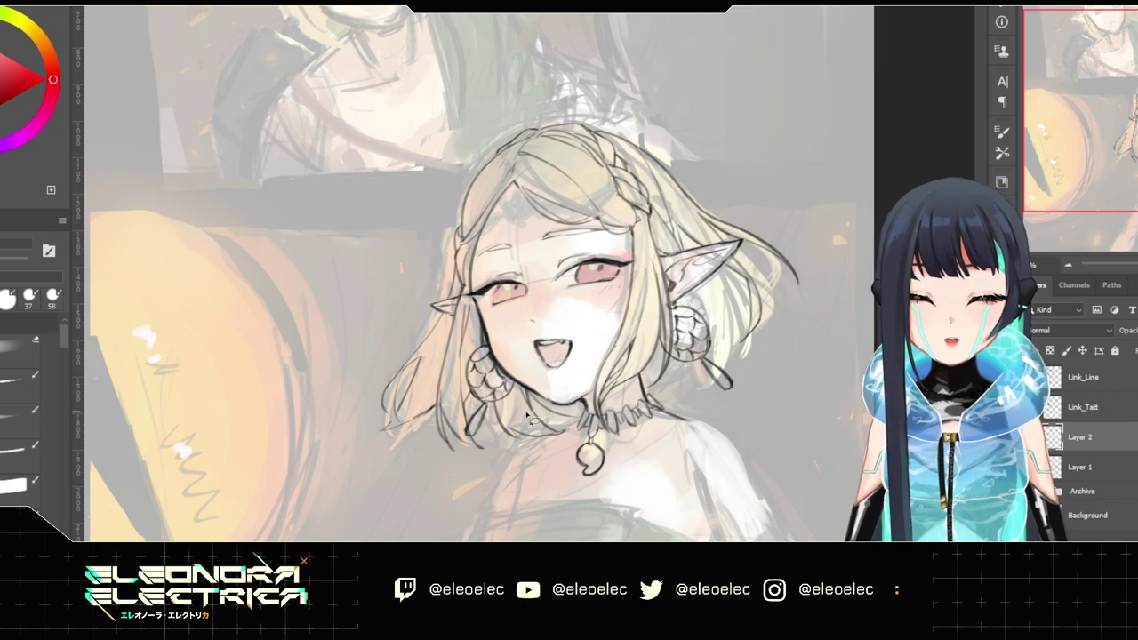
Compare Layer 1 and Layer 2, and merge the earring layer down into the Layer 1 line art
mouse_move(461, 427)
mouse_down()
mouse_move(476, 445)
mouse_move(458, 408)
mouse_move(472, 379)
mouse_up()
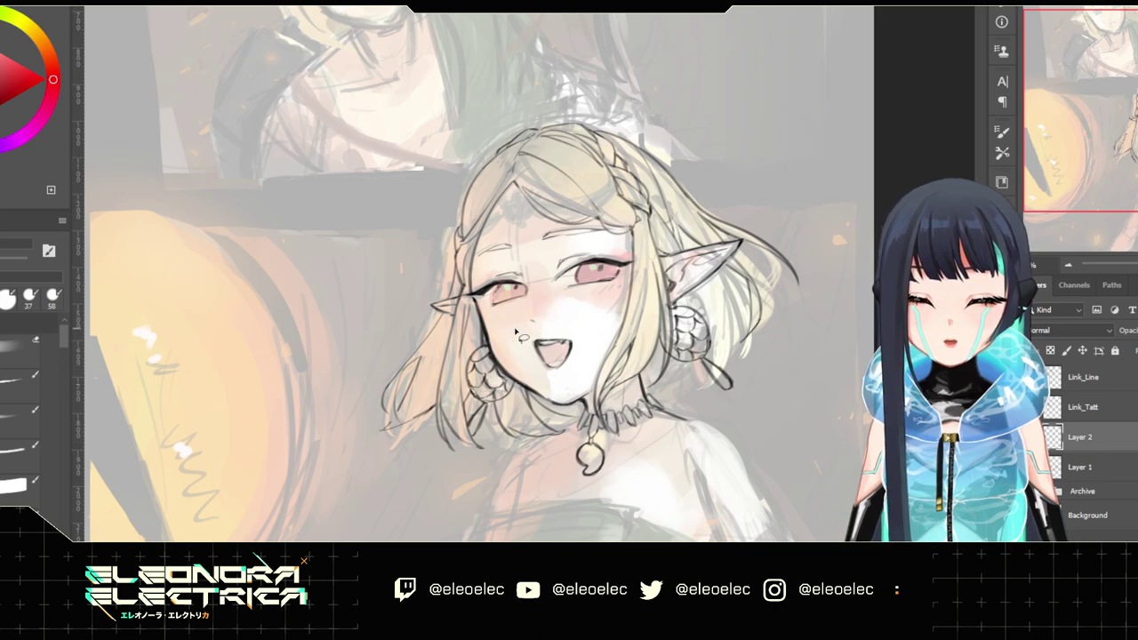
click(19, 422)
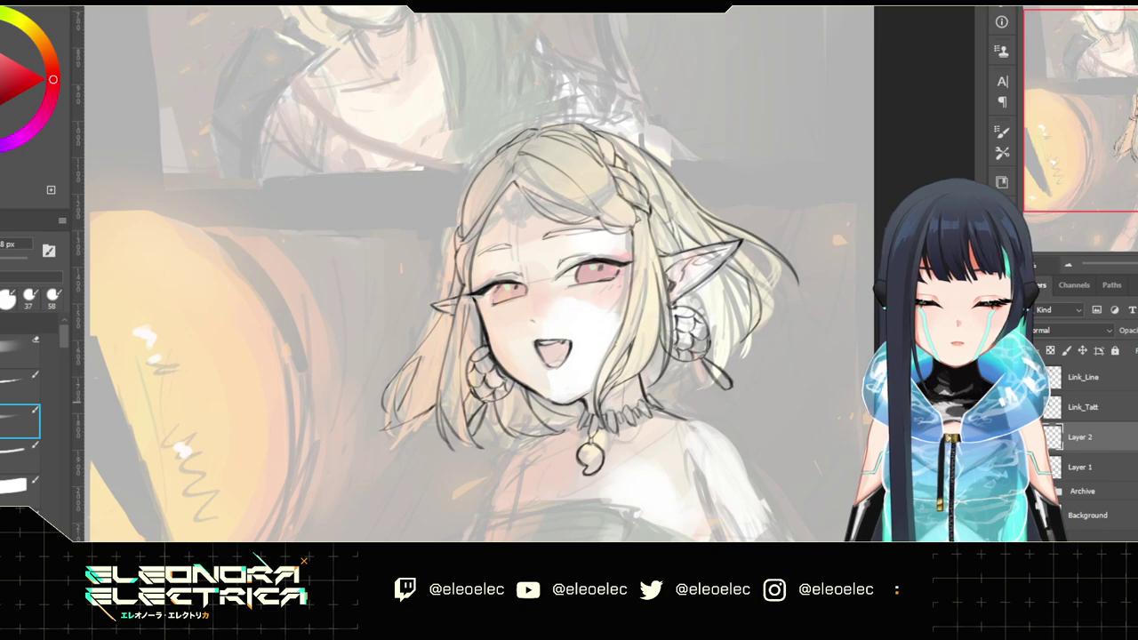
click(1118, 462)
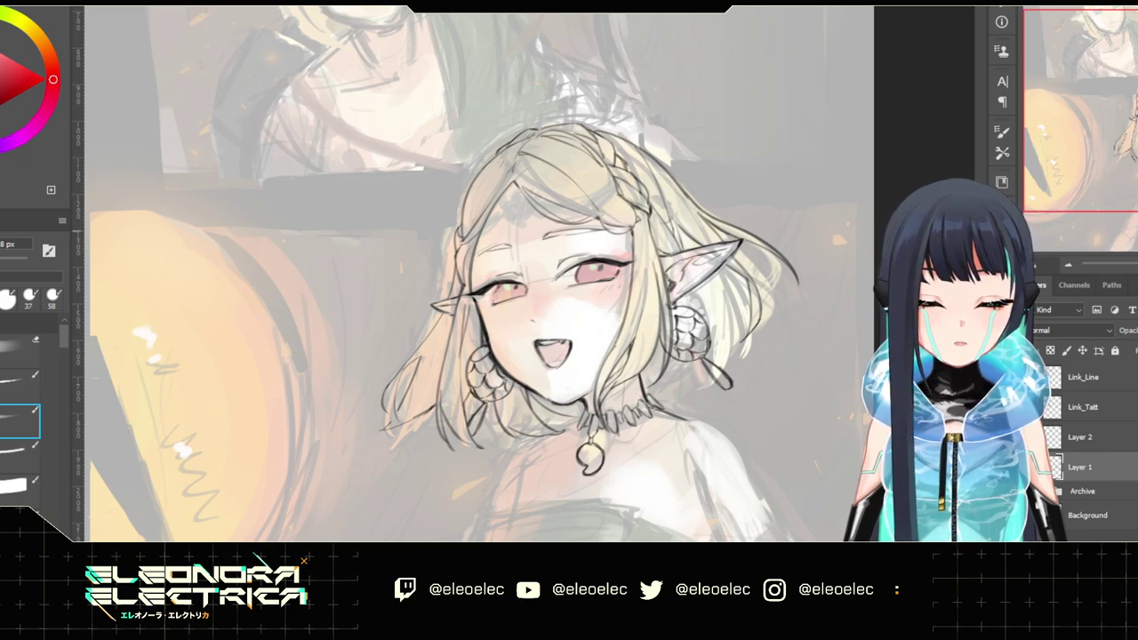
scroll(791, 345, down, 1)
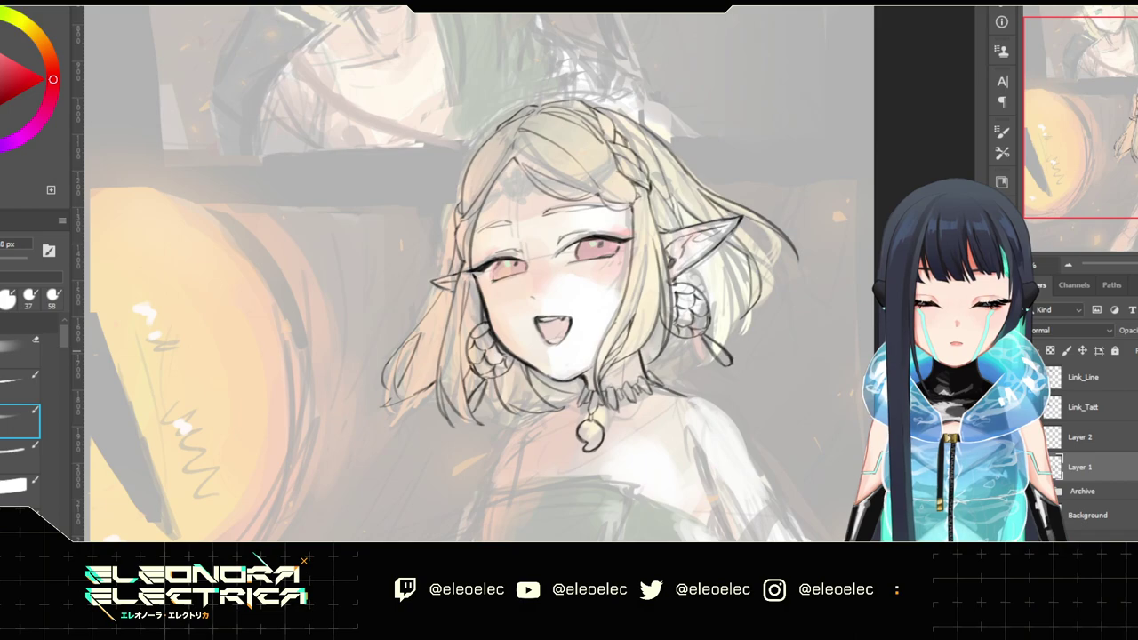
click(1133, 434)
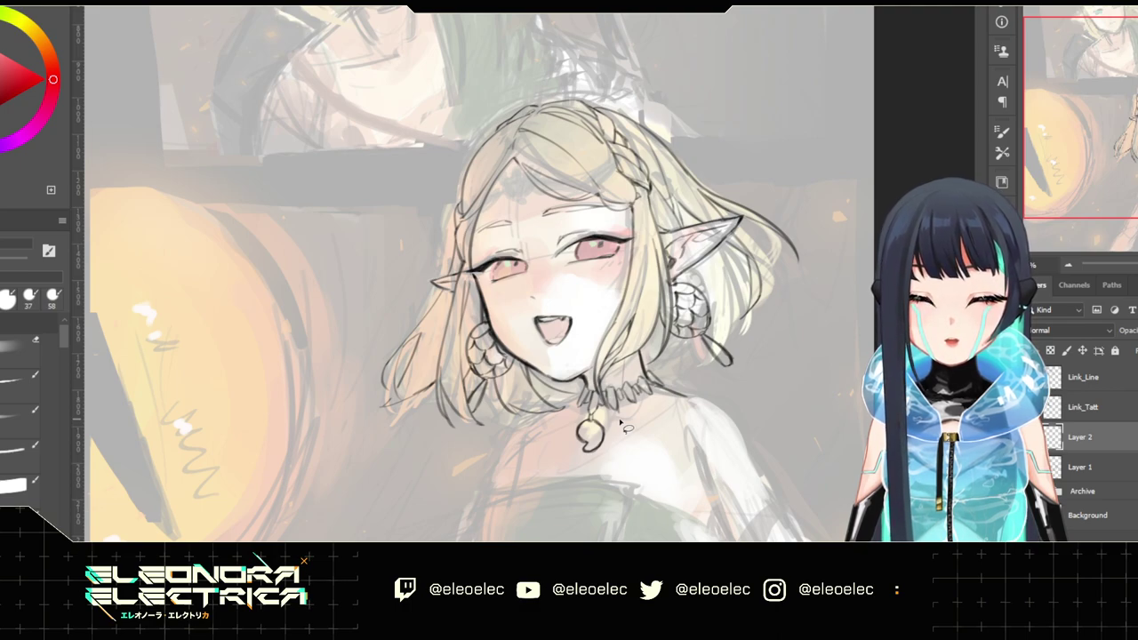
click(1094, 465)
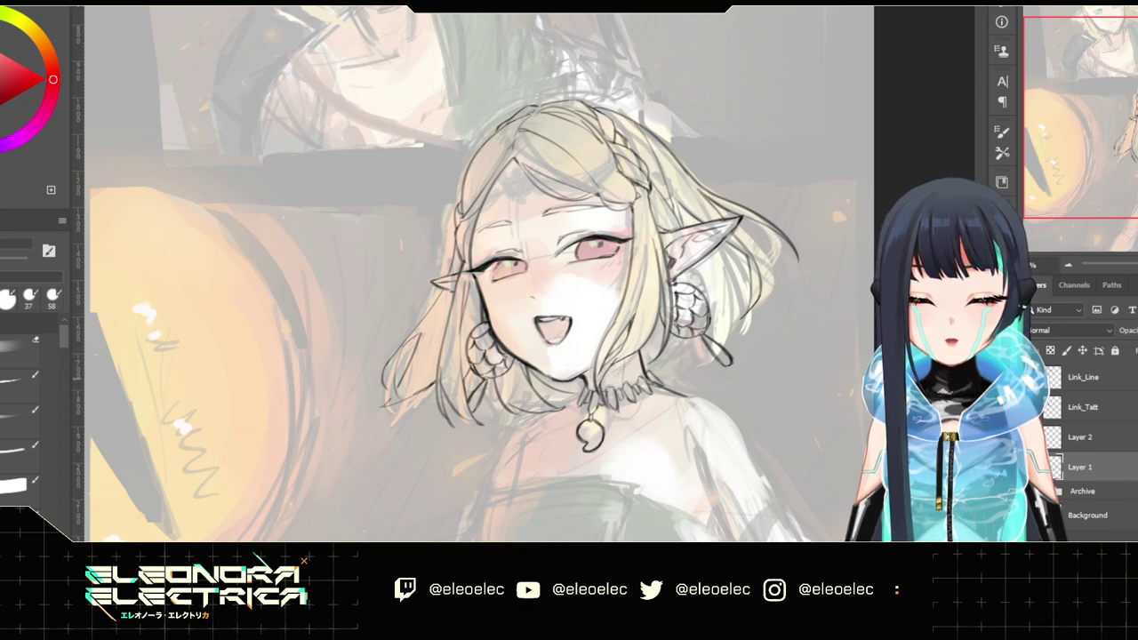
click(1097, 446)
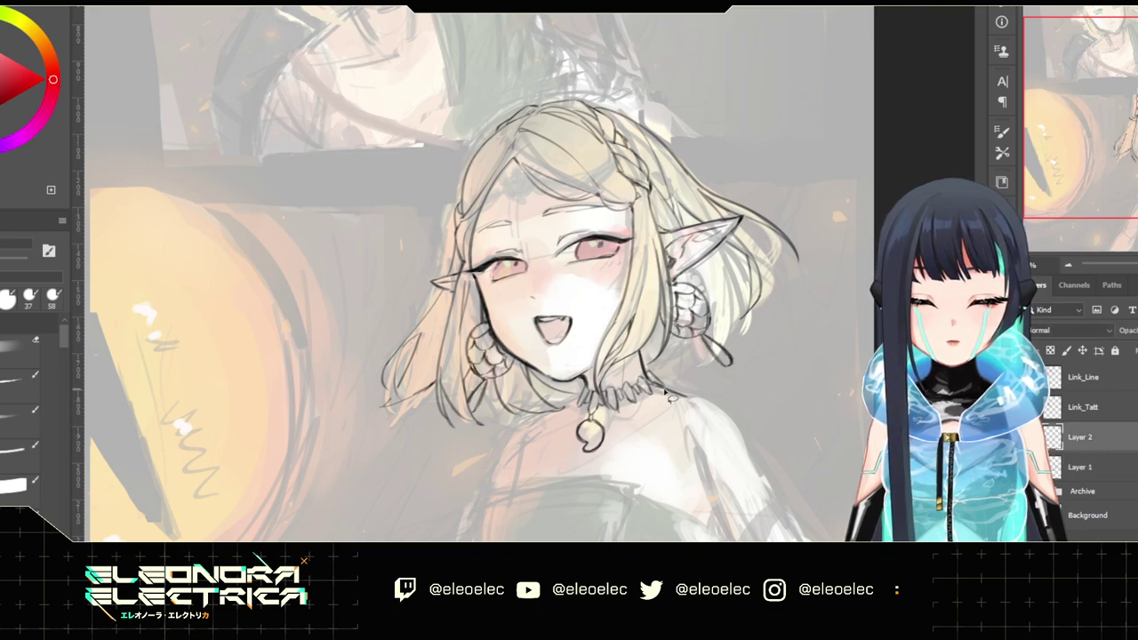
scroll(443, 283, up, 2)
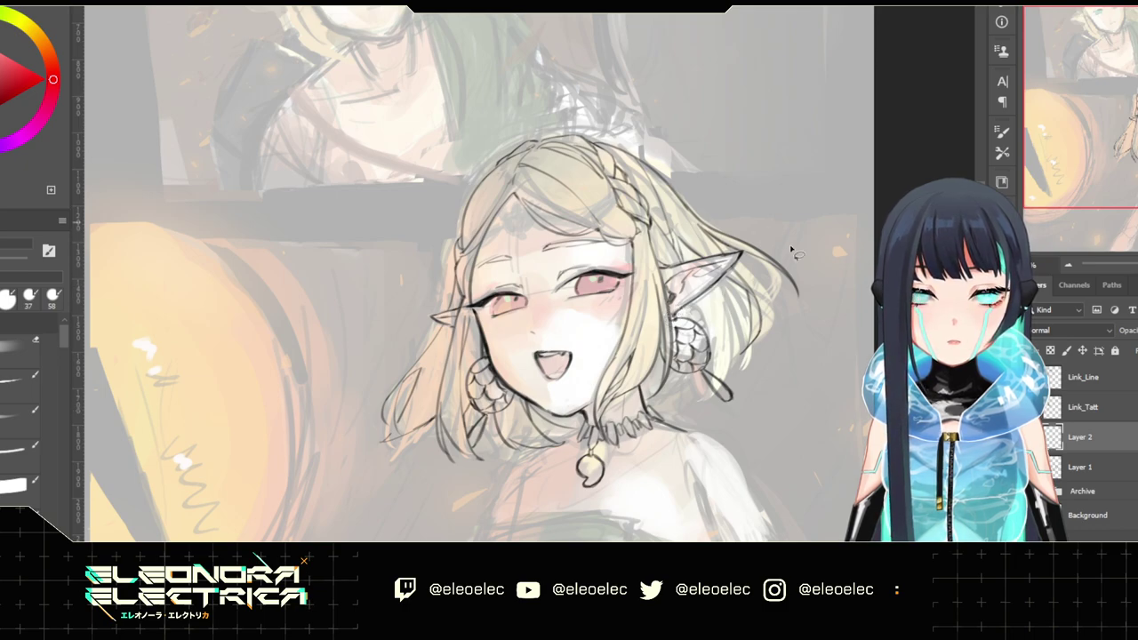
key(ctrl+e)
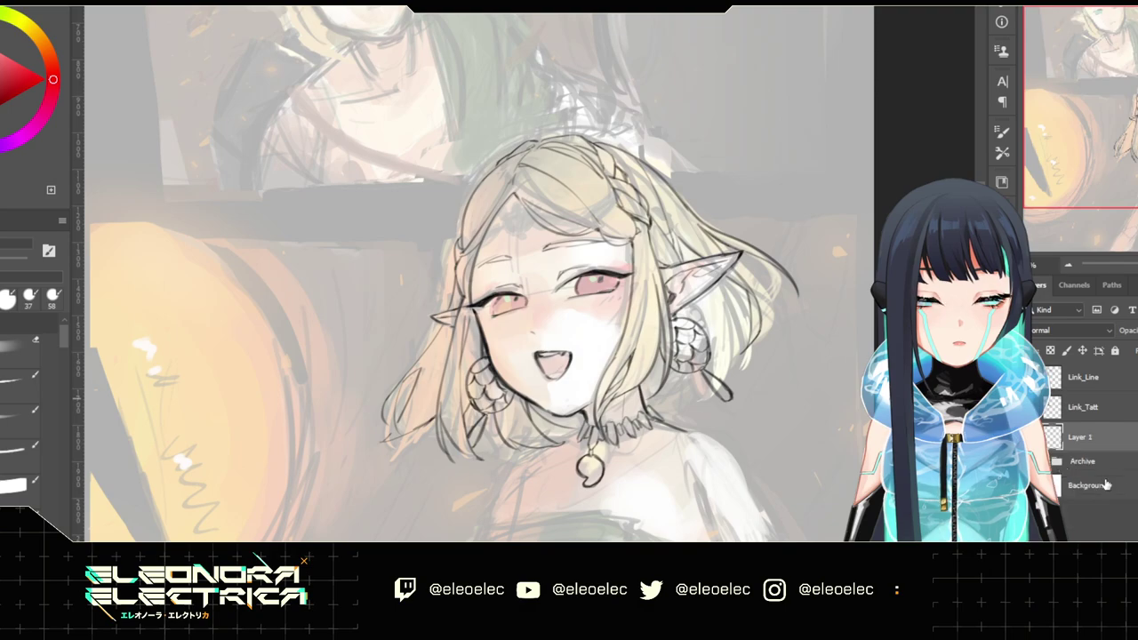
Ink short strokes on Layer 1 where the earring meets the large ear and hair strands behind its drop
scroll(851, 385, down, 1)
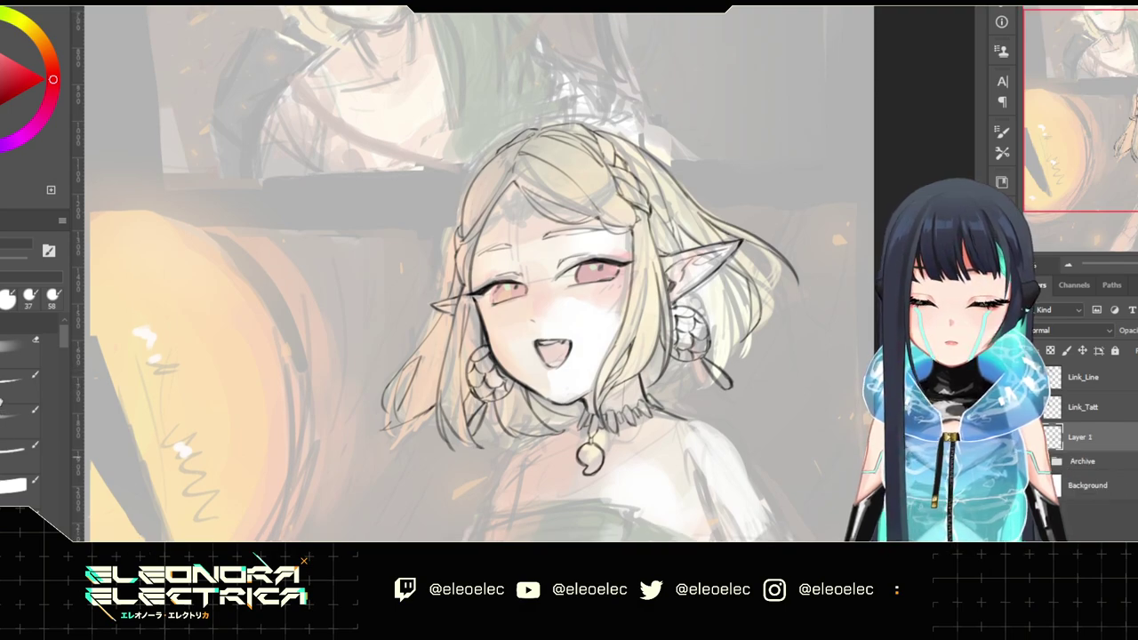
click(17, 389)
click(35, 421)
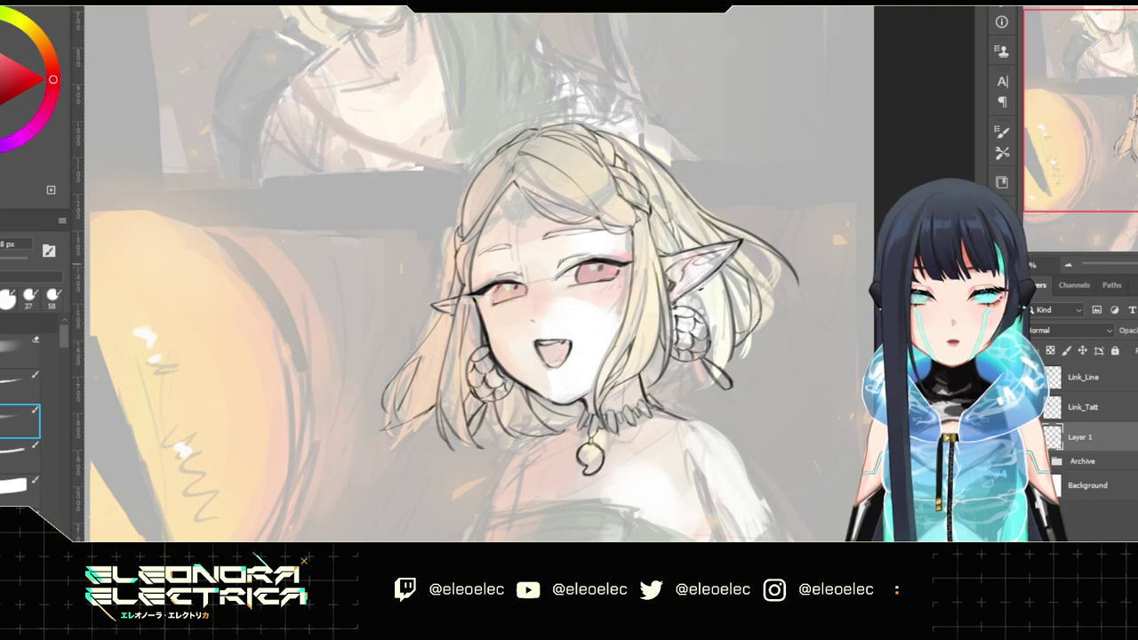
drag(698, 289, 691, 308)
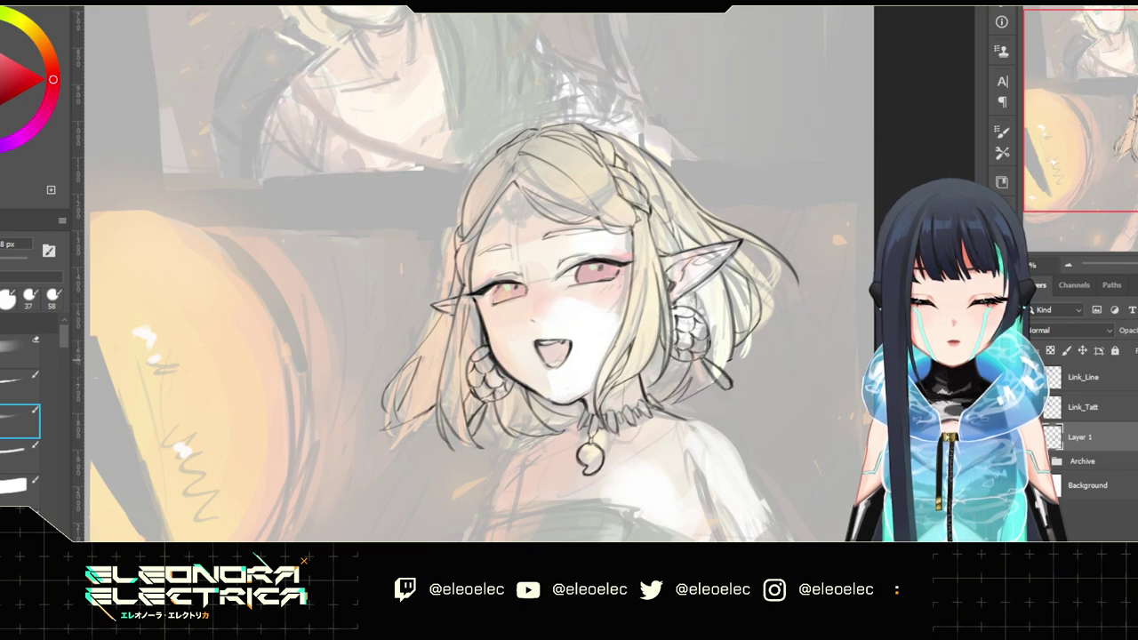
drag(725, 359, 729, 370)
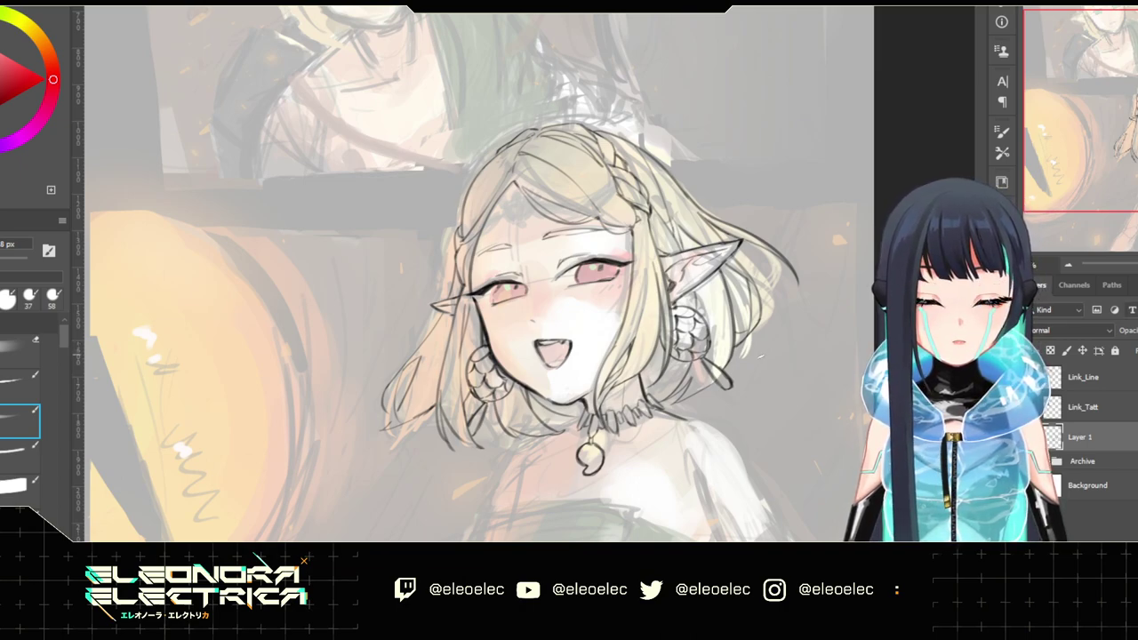
Ink the short hair ends curving behind the neck, under the earring of the large ear
scroll(752, 365, down, 3)
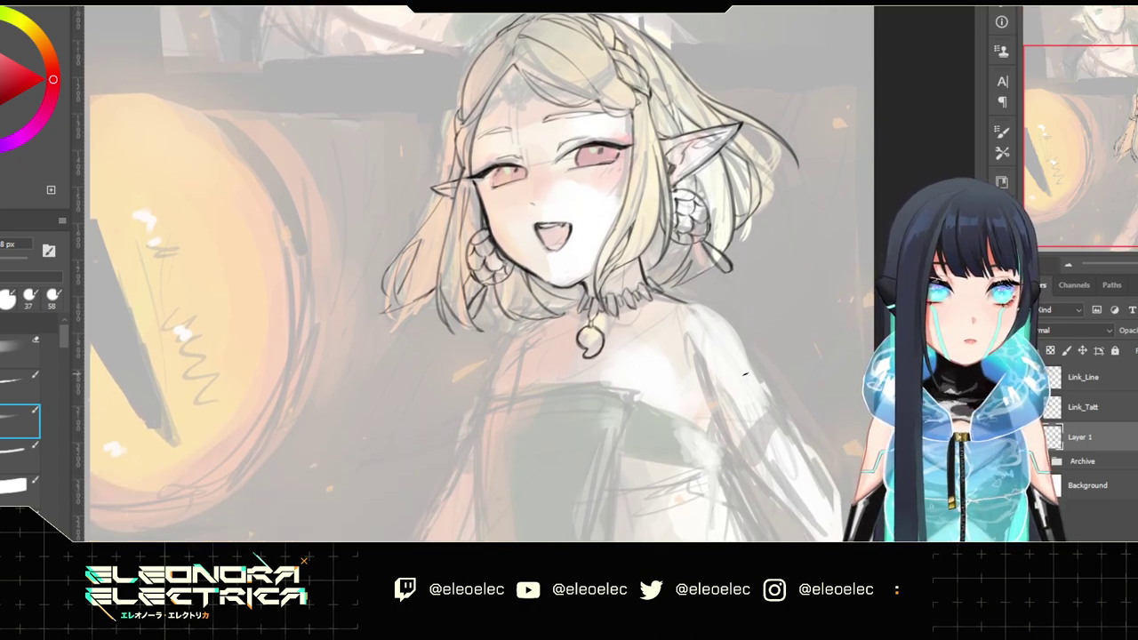
scroll(745, 375, up, 1)
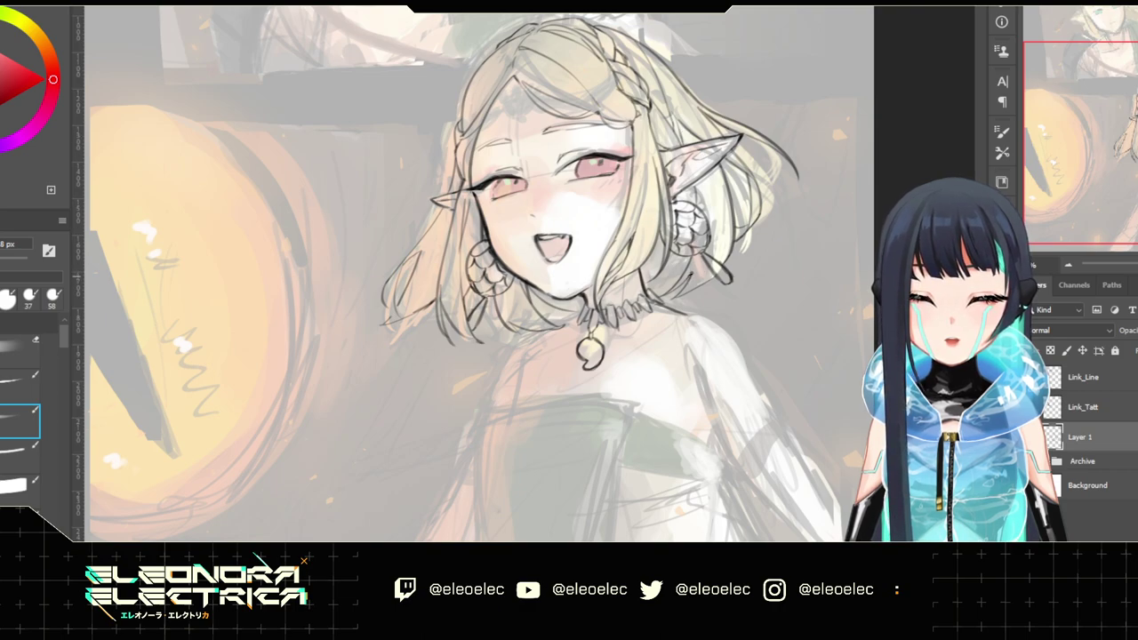
key(l)
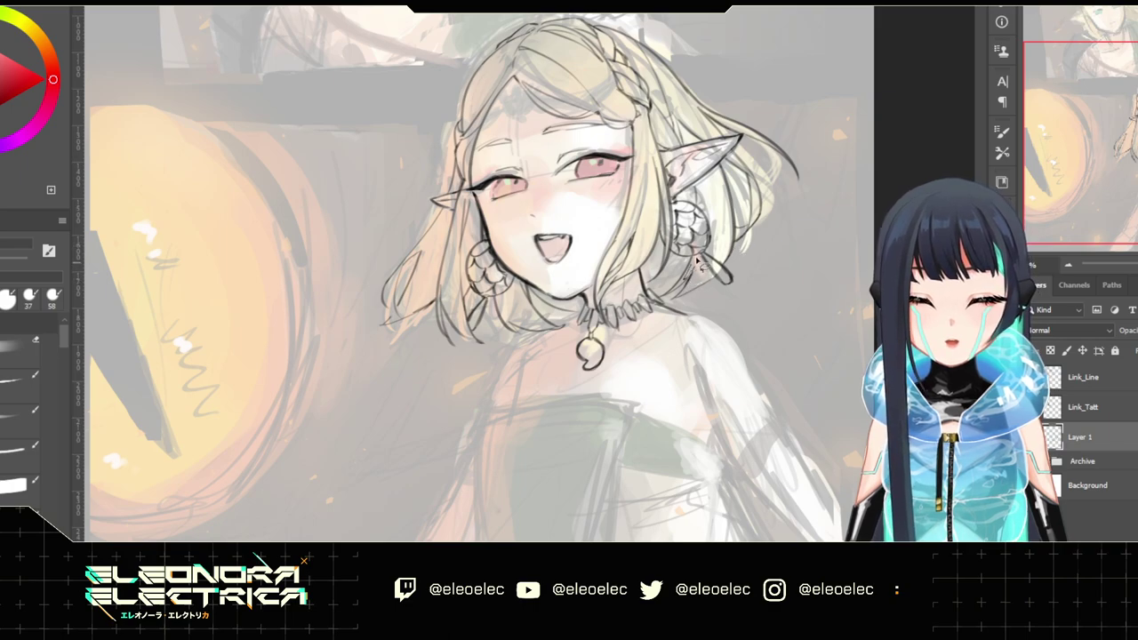
key(b)
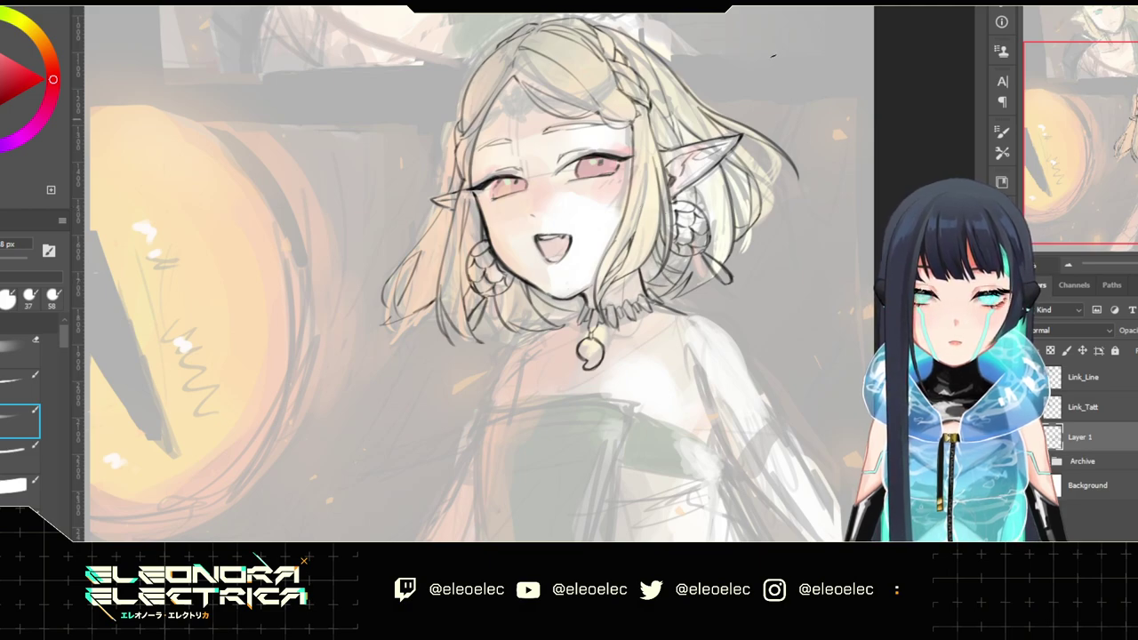
mouse_move(838, 234)
mouse_down()
mouse_move(838, 211)
mouse_move(841, 246)
mouse_up()
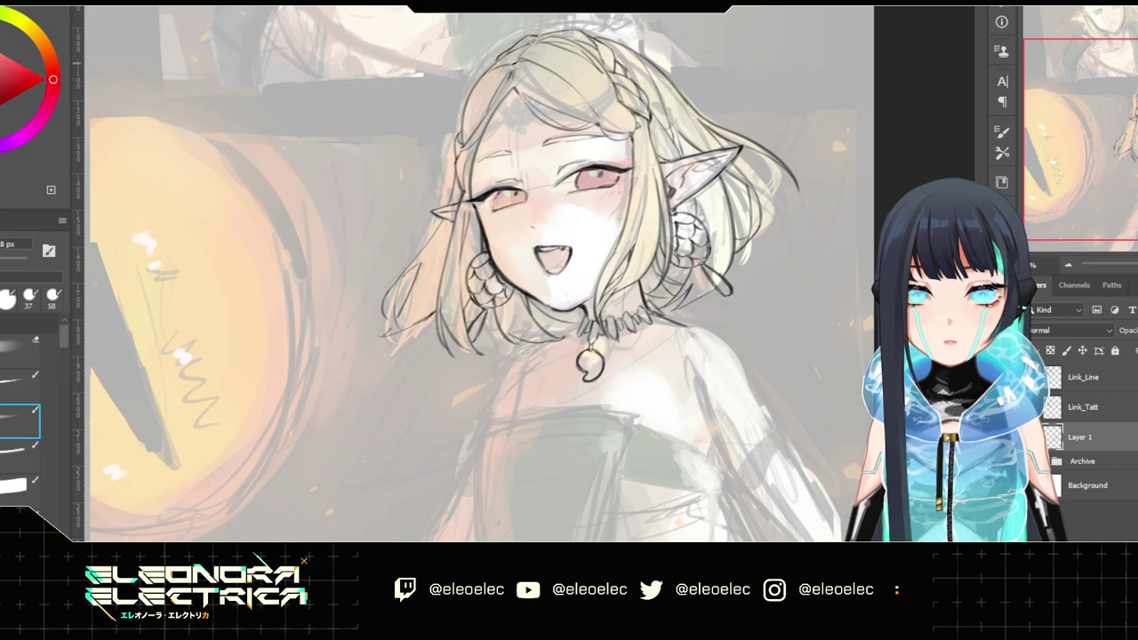
Draw a curved line from below the choker out over the shoulder and down the arm, redoing the first stroke once
scroll(468, 93, down, 1)
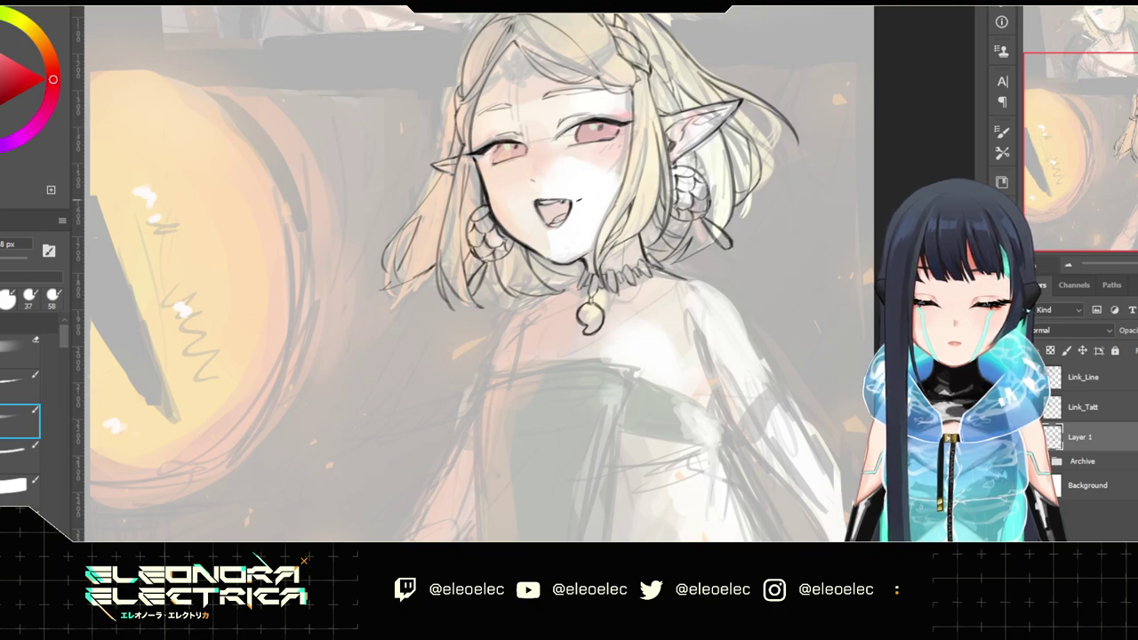
click(1069, 265)
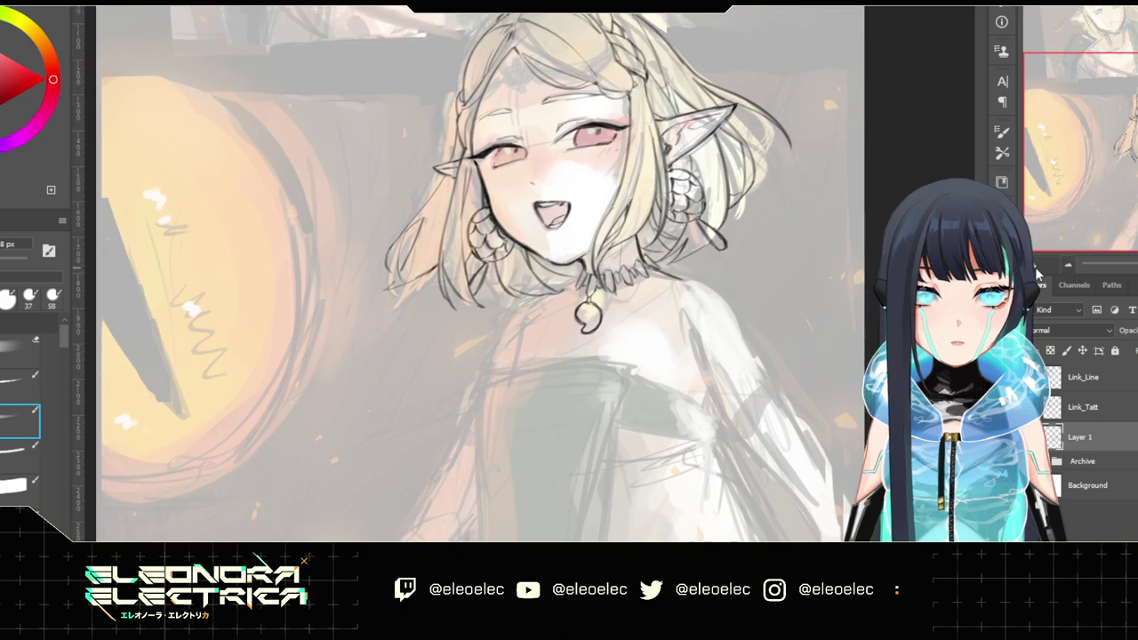
key(ctrl+plus)
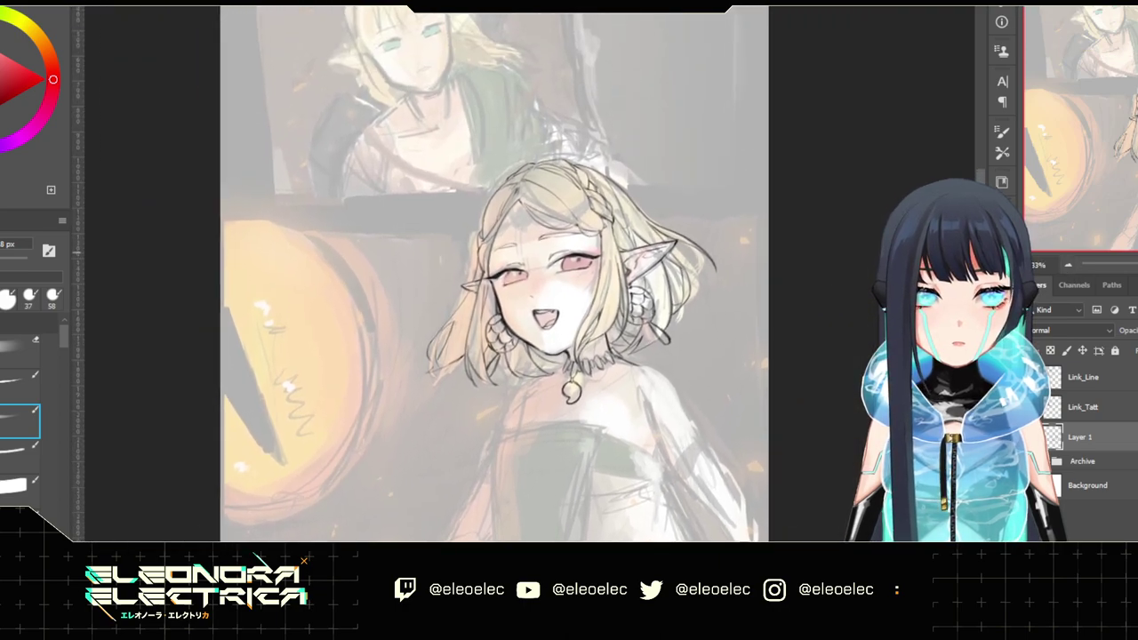
scroll(480, 274, down, 2)
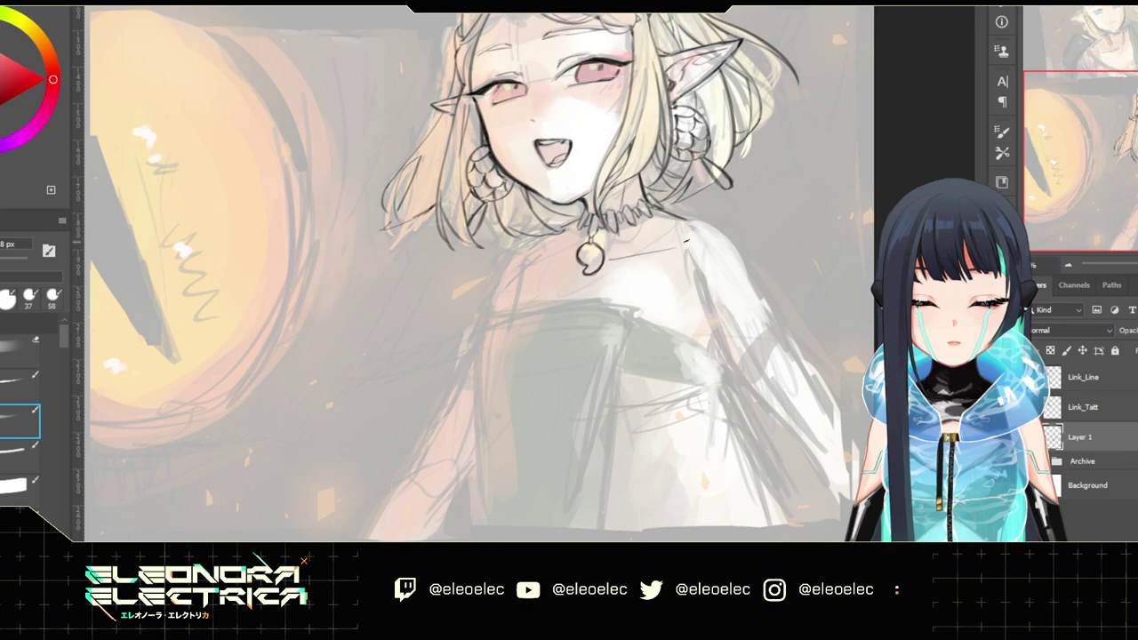
mouse_move(645, 258)
mouse_down()
mouse_move(711, 239)
mouse_move(709, 219)
mouse_move(748, 255)
mouse_move(747, 237)
mouse_move(768, 286)
mouse_up()
key(ctrl+z)
mouse_move(702, 222)
mouse_down()
mouse_move(740, 219)
mouse_move(740, 231)
mouse_move(759, 232)
mouse_move(769, 286)
mouse_up()
Erase the downward end of the new shoulder curve so only its upper line from the collarbone remains
key(e)
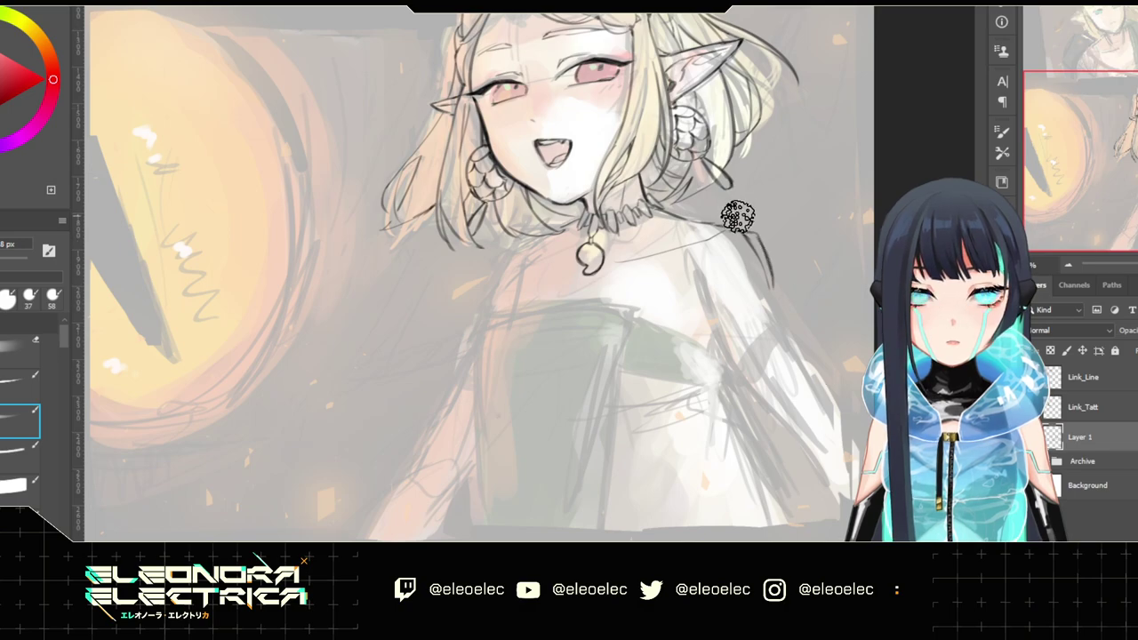
drag(749, 246, 756, 274)
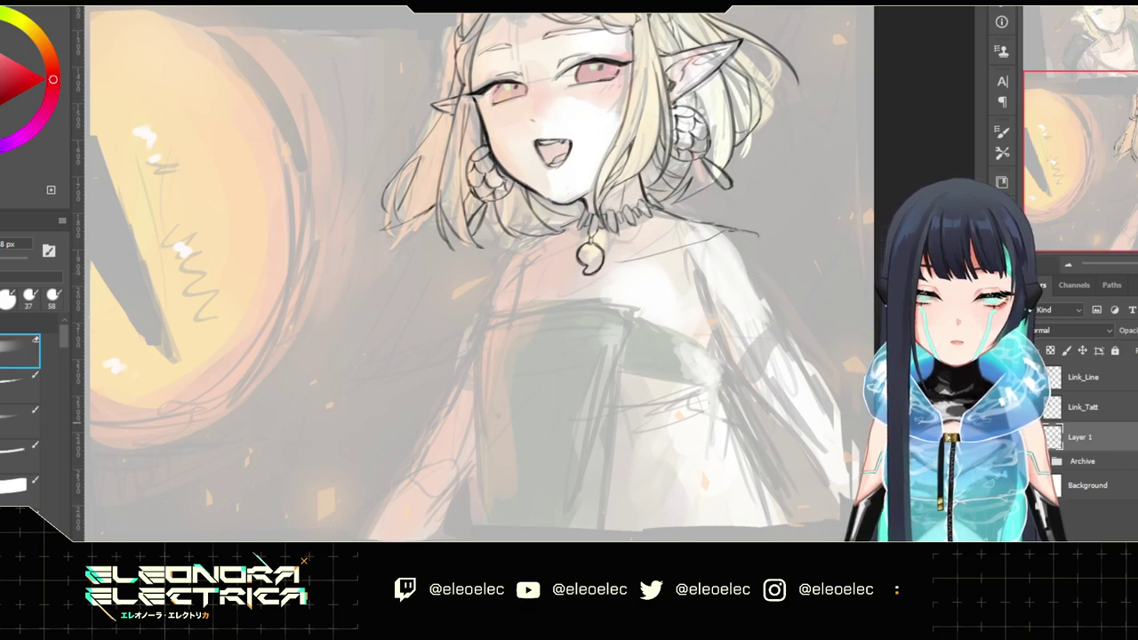
scroll(602, 258, down, 2)
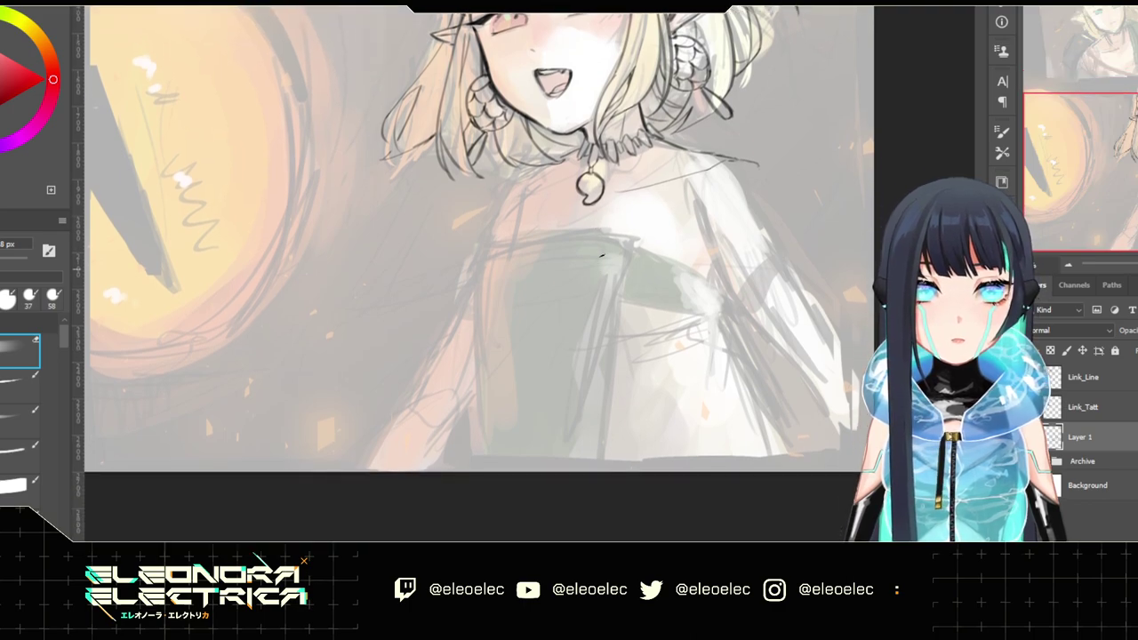
scroll(602, 258, up, 5)
scroll(484, 274, left, 1)
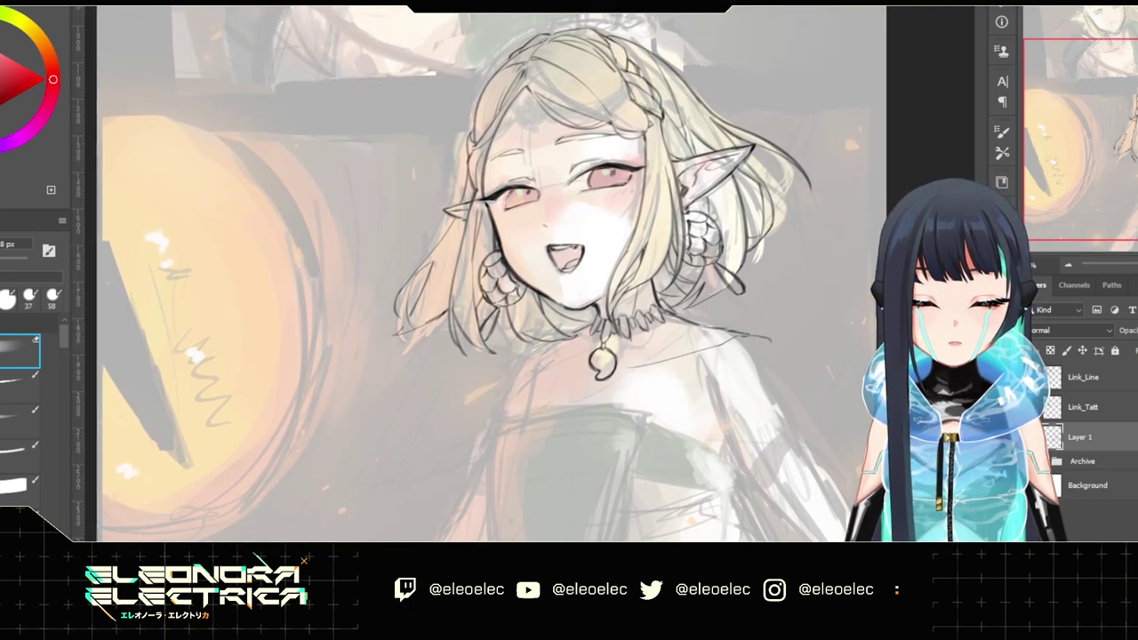
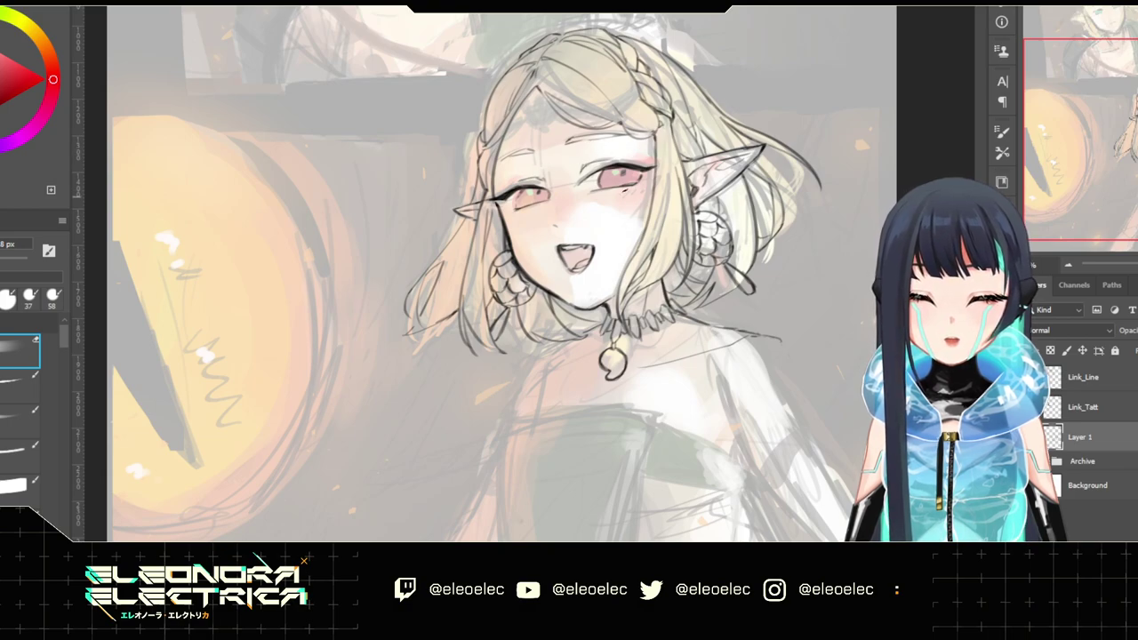
Erase the outer tip of the shoulder line so it ends at the top of the shoulder
key(b)
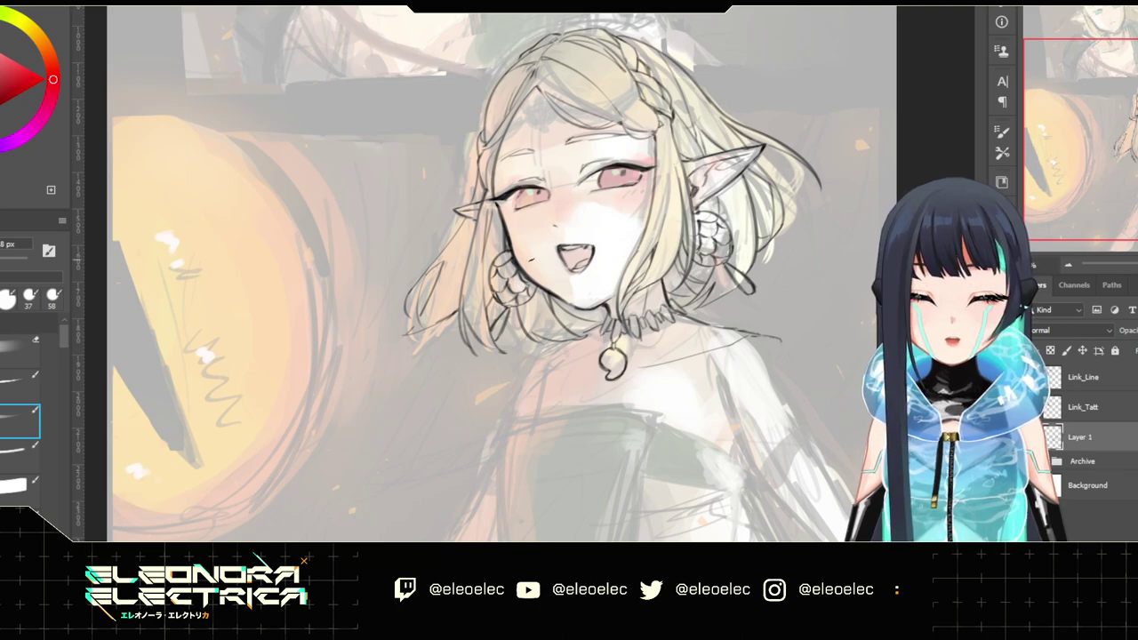
scroll(481, 274, down, 2)
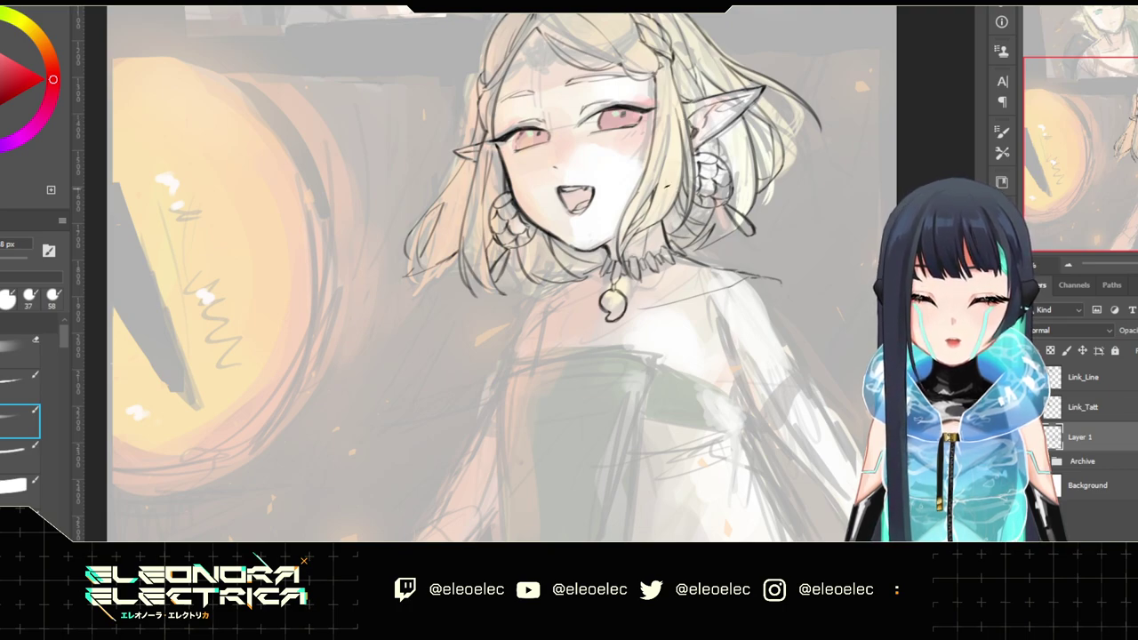
key(e)
mouse_move(765, 289)
mouse_down()
mouse_move(753, 300)
mouse_move(777, 284)
mouse_up()
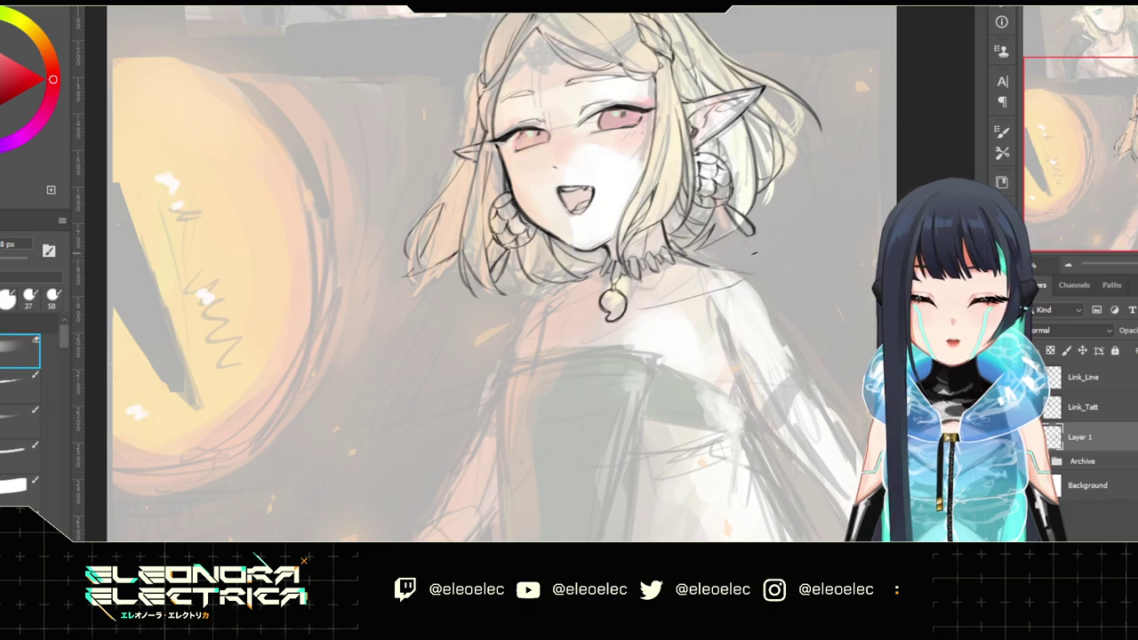
key(b)
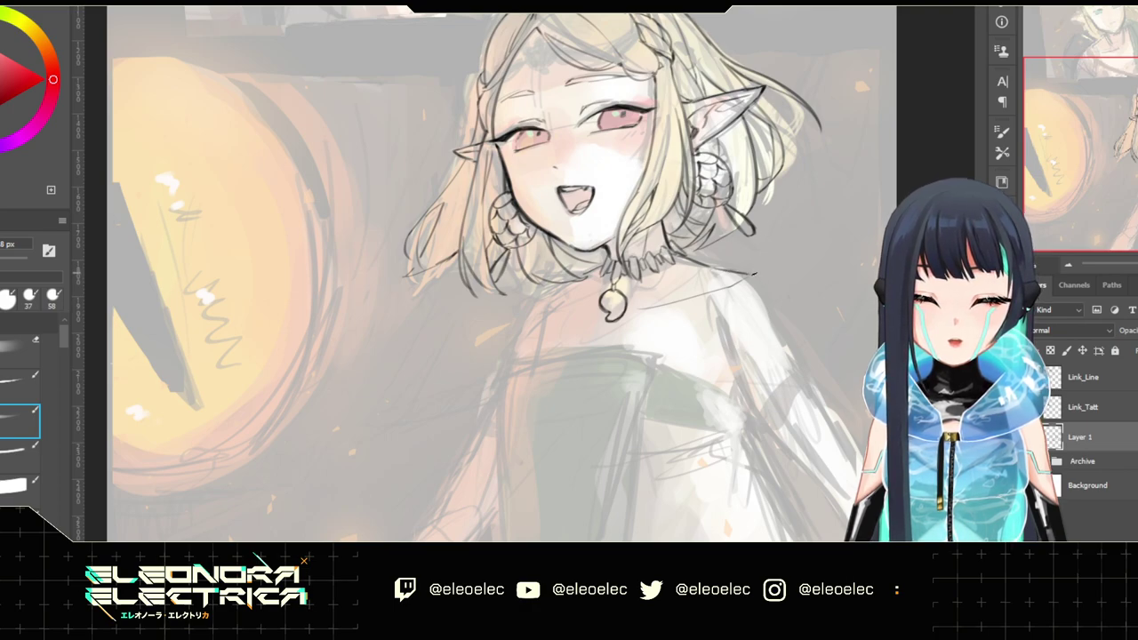
Ink short armpit creases on both sides of the chest, just above the dress's neckline
drag(756, 274, 734, 420)
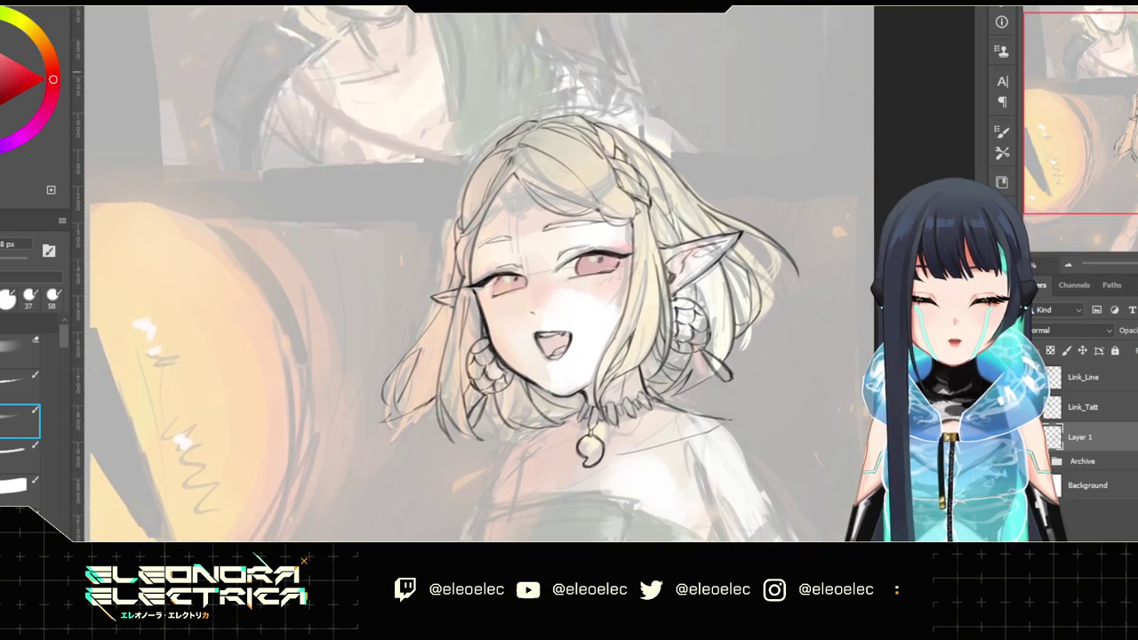
scroll(781, 288, down, 3)
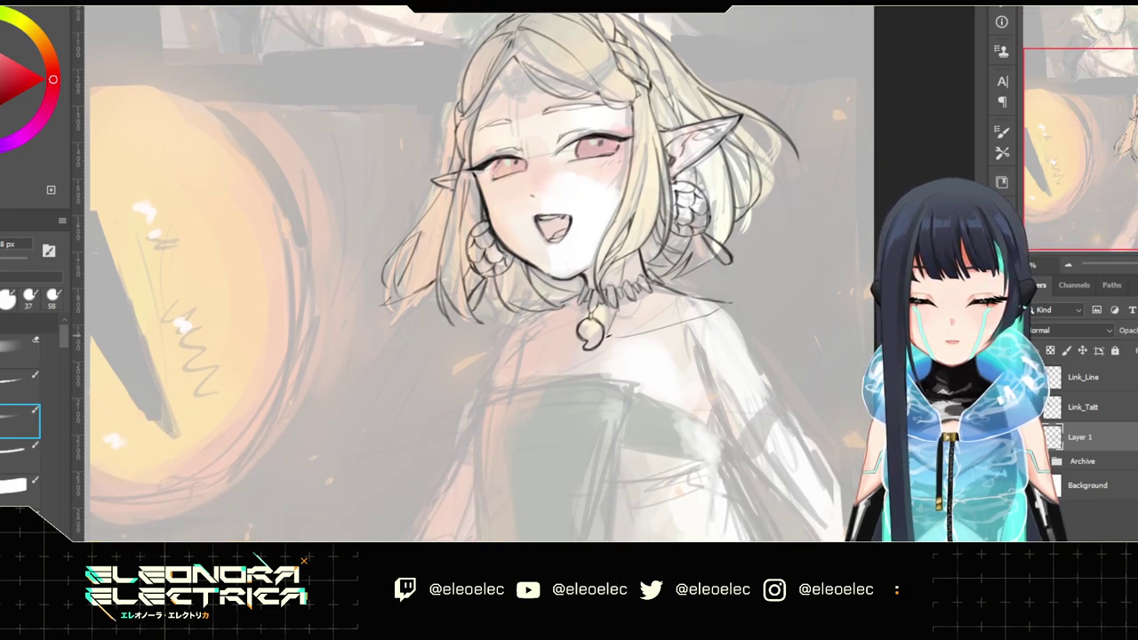
drag(520, 347, 494, 383)
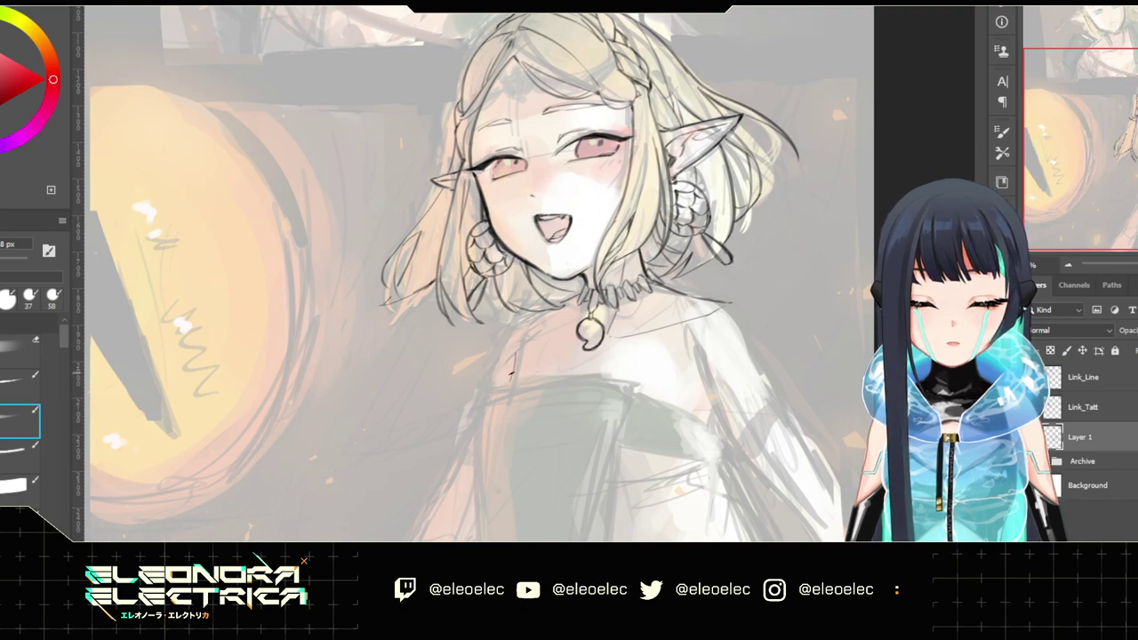
drag(713, 405, 708, 421)
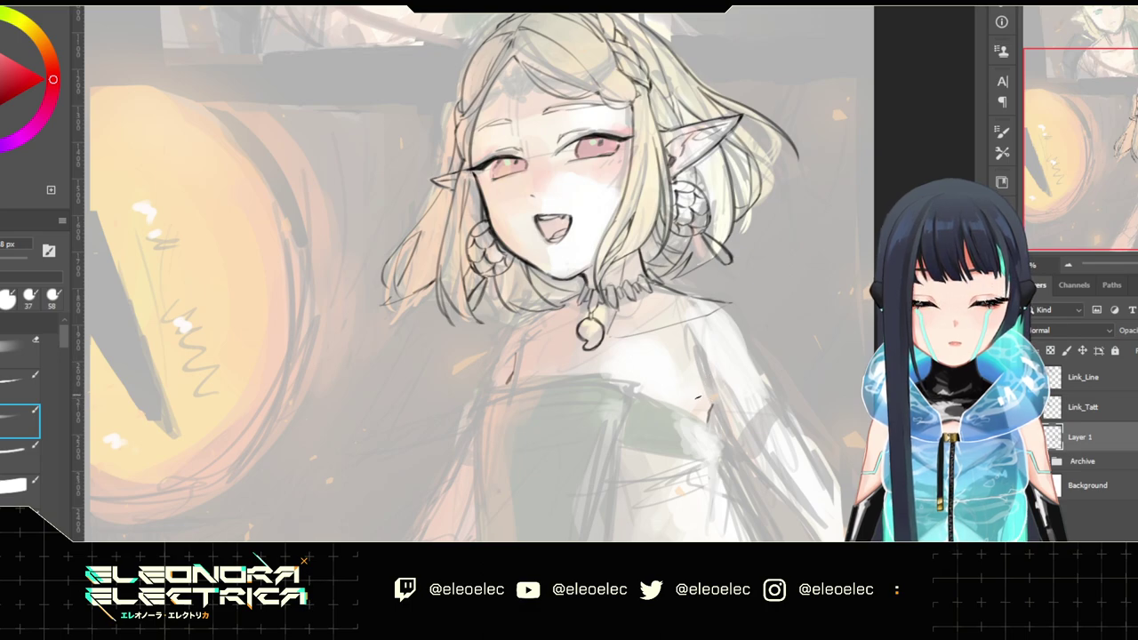
Ink the shoulder's outer curve down the upper arm, redoing the first stroke, and add short strokes at the armpit
drag(731, 302, 776, 364)
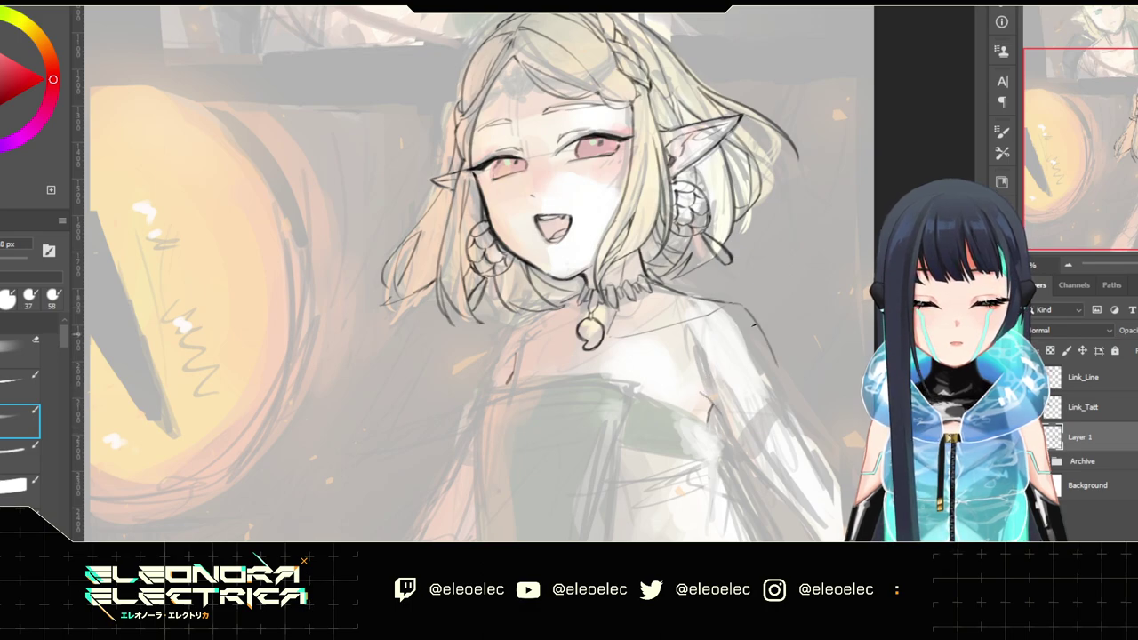
key(ctrl+z)
drag(735, 302, 789, 371)
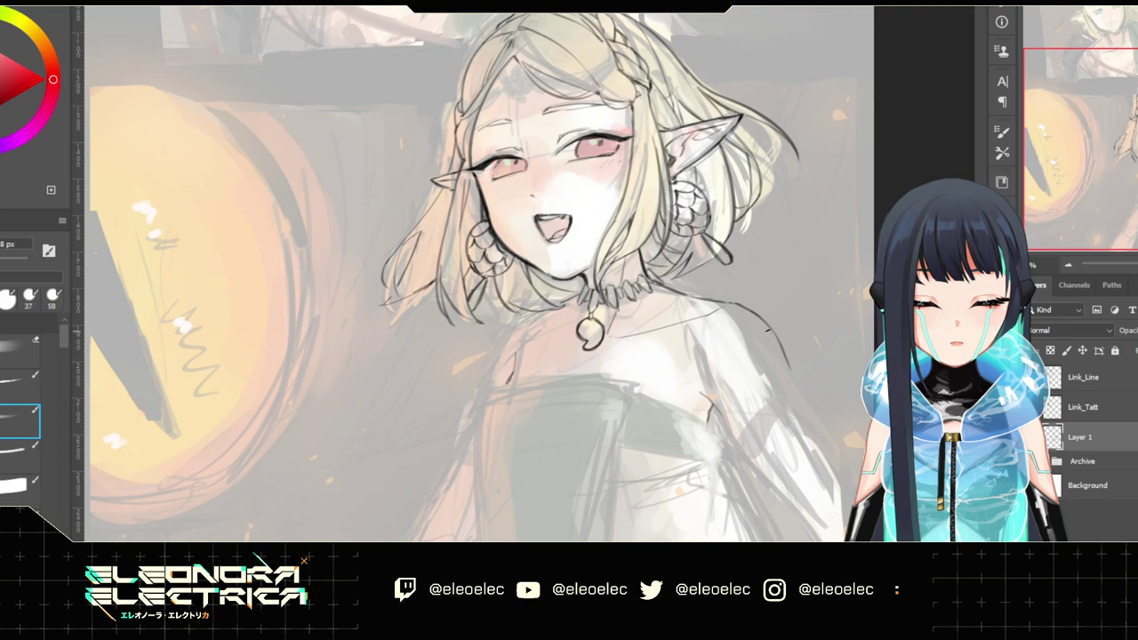
drag(767, 328, 797, 391)
drag(712, 392, 736, 416)
drag(720, 397, 748, 429)
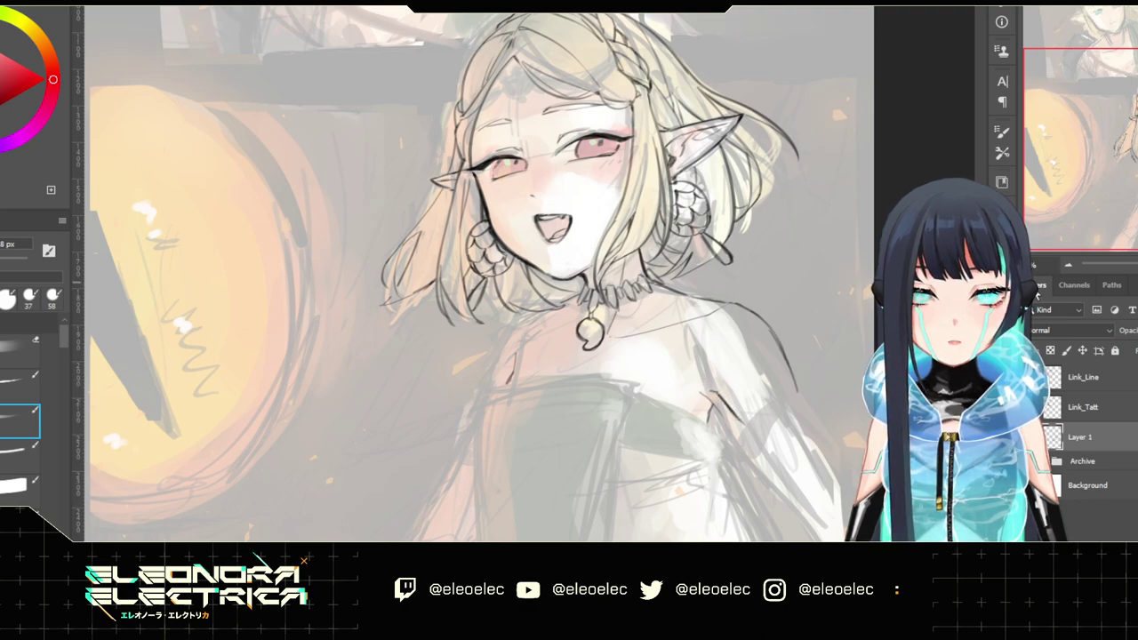
Ink the front panel outline of the strapless dress, redoing its long side edge once
key(ctrl+minus)
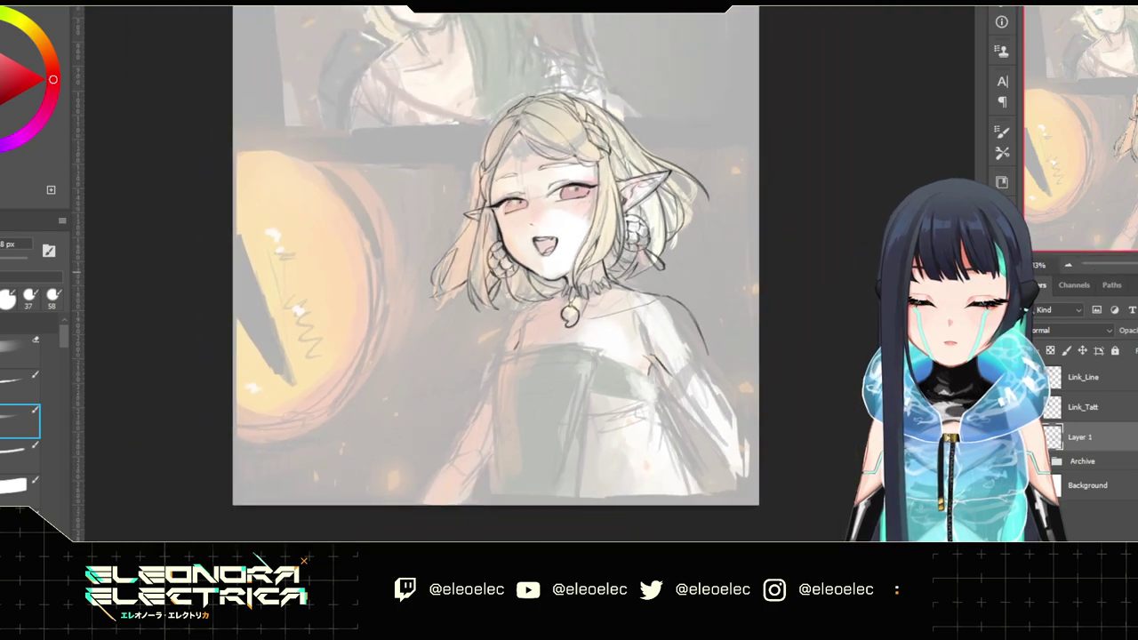
key(e)
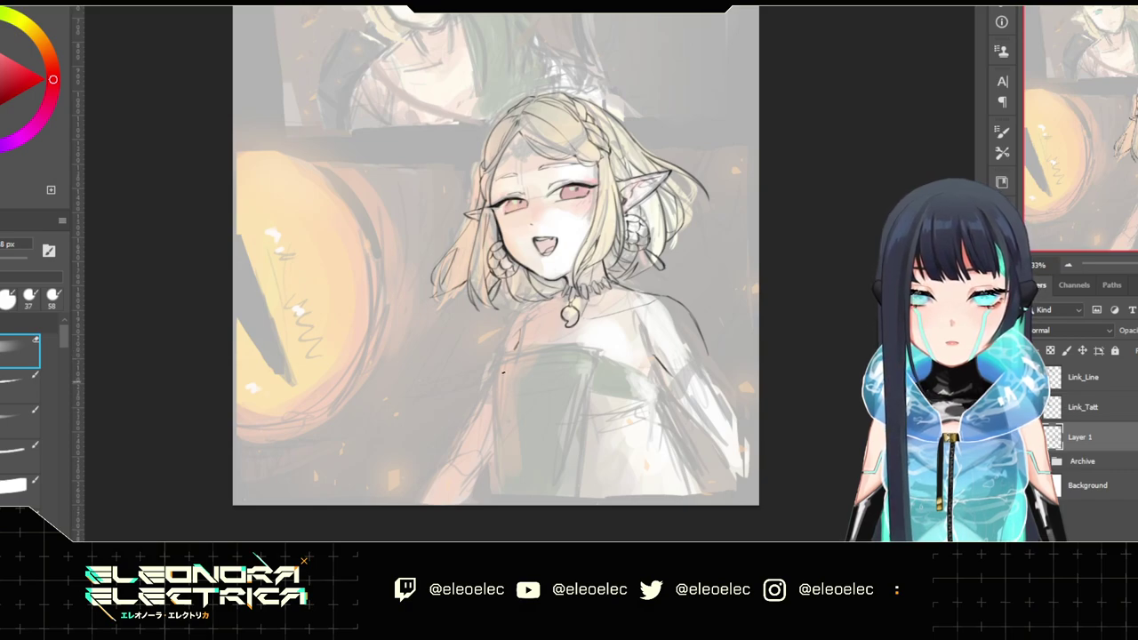
key(b)
drag(500, 367, 498, 459)
key(ctrl+z)
drag(498, 374, 503, 454)
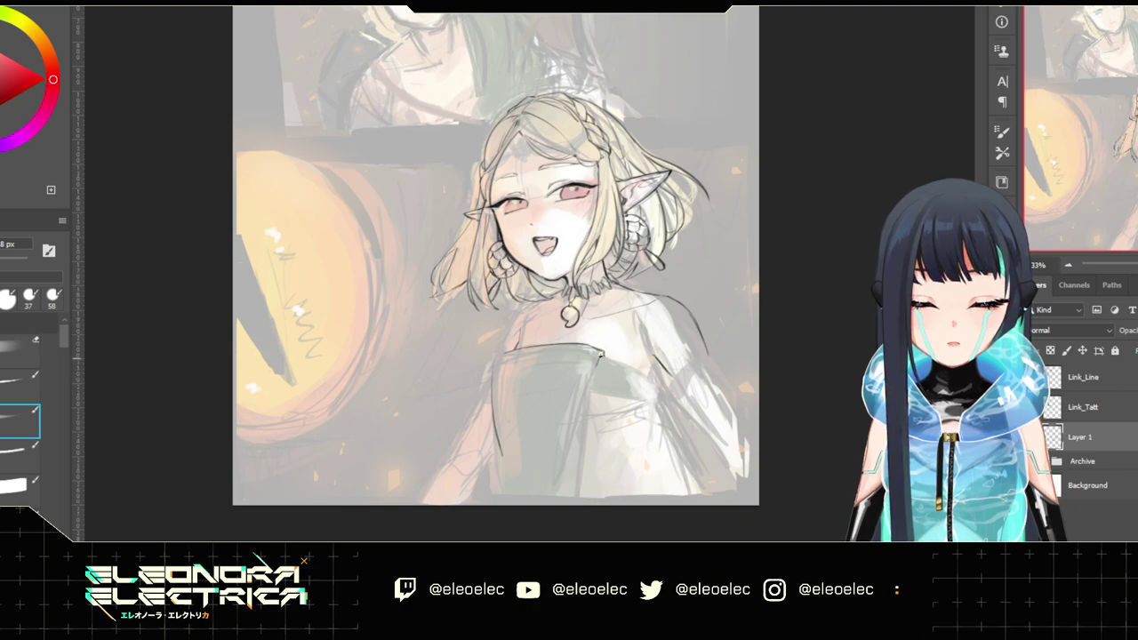
Ink the upper edge of the folded flap running from the dress panel's corner to the armpit, undoing the surplus stroke
mouse_move(601, 355)
mouse_down()
mouse_move(579, 418)
mouse_move(643, 395)
mouse_up()
mouse_move(606, 360)
mouse_down()
mouse_move(643, 368)
mouse_move(660, 396)
mouse_up()
key(ctrl+z)
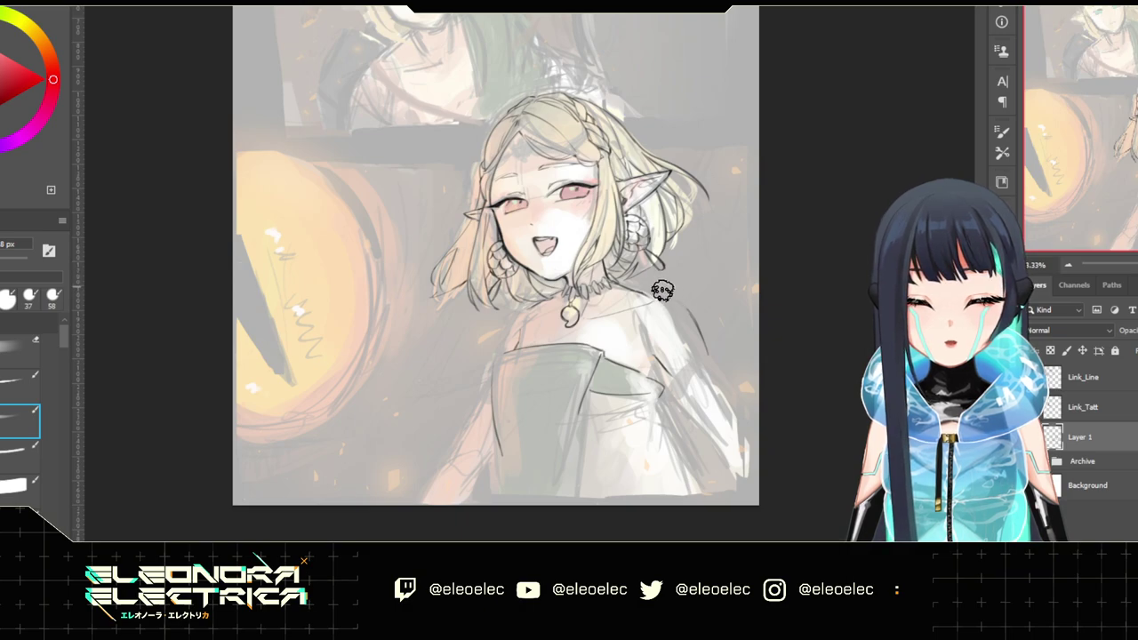
Erase the old shoulder curve and redraw the outer arm contour as one long line from the shoulder to the forearm
key(e)
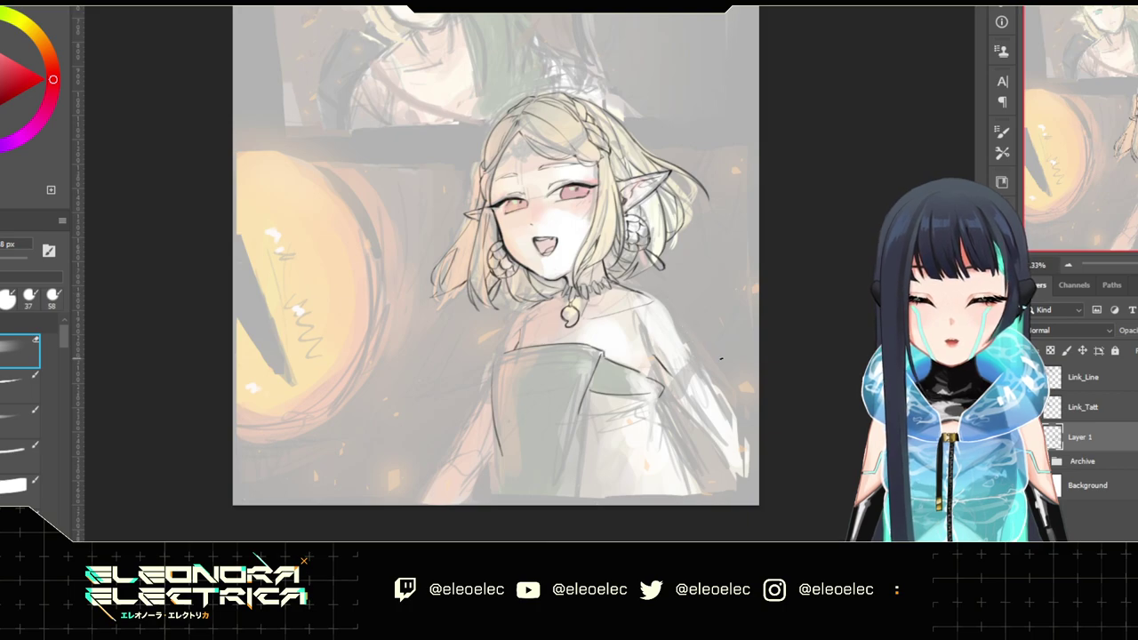
key(period)
key(period)
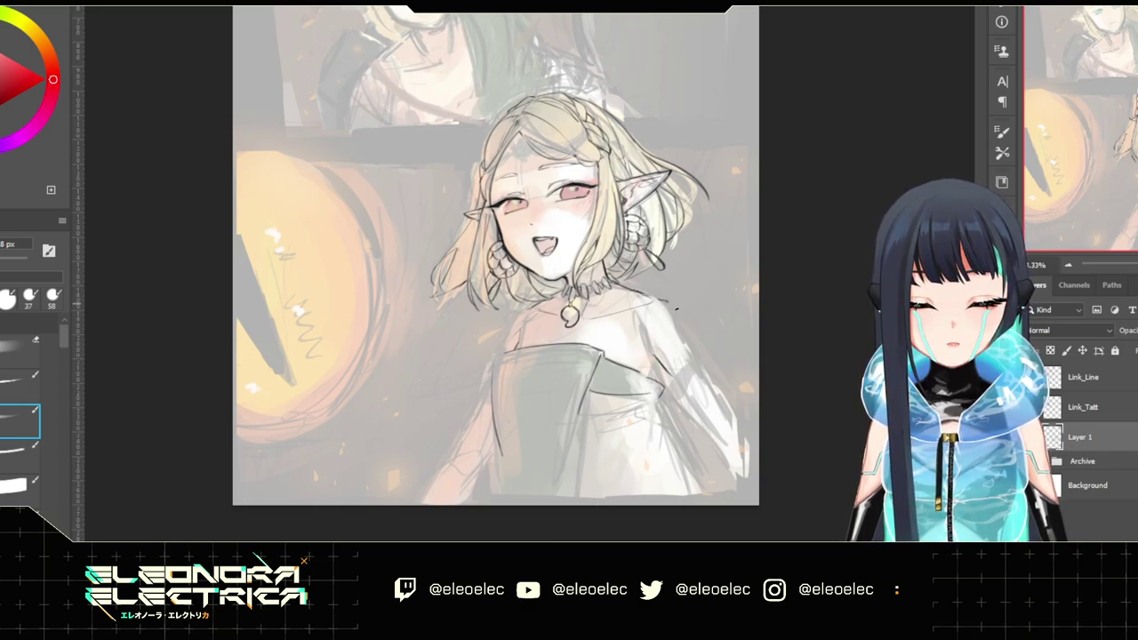
mouse_move(666, 301)
mouse_down()
mouse_move(702, 343)
mouse_move(680, 371)
mouse_move(688, 339)
mouse_move(709, 362)
mouse_move(694, 335)
mouse_move(752, 427)
mouse_up()
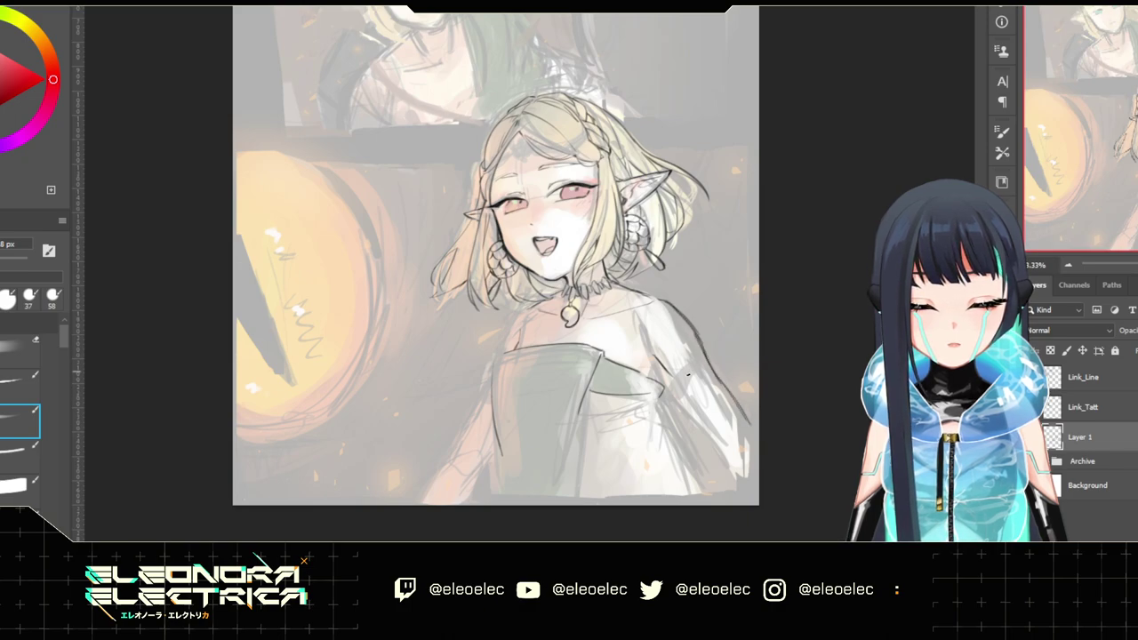
Ink the inner contour of the same arm from the armpit down to the forearm, redoing the stroke once
drag(675, 373, 724, 446)
key(ctrl+z)
key(ctrl+z)
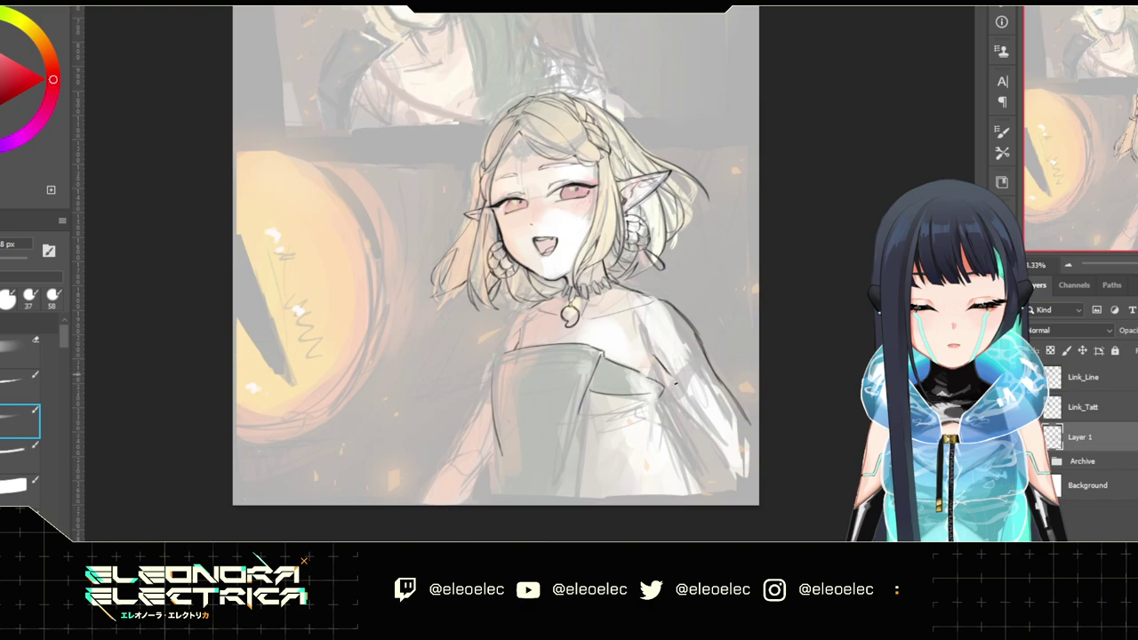
mouse_move(676, 383)
mouse_down()
mouse_move(723, 446)
mouse_move(759, 435)
mouse_move(732, 459)
mouse_move(746, 471)
mouse_up()
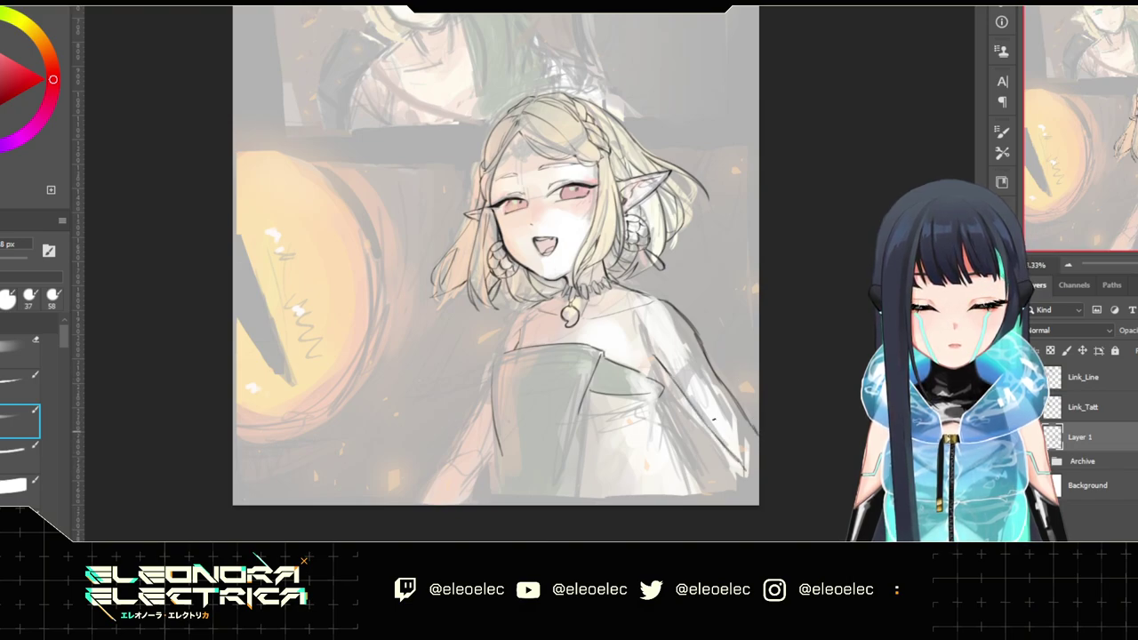
Ink a ruffled zigzag band around the upper arm and thicken its folds out to the arm's outer edge
mouse_move(676, 387)
mouse_down()
mouse_move(695, 399)
mouse_move(698, 384)
mouse_move(711, 390)
mouse_move(705, 381)
mouse_move(720, 376)
mouse_up()
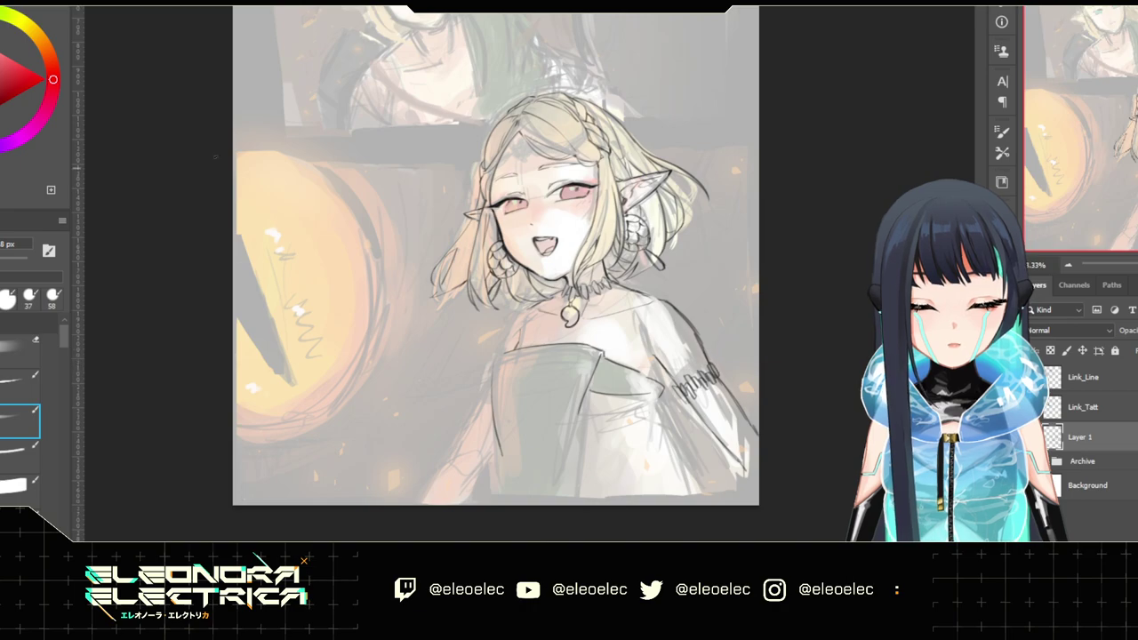
key(space)
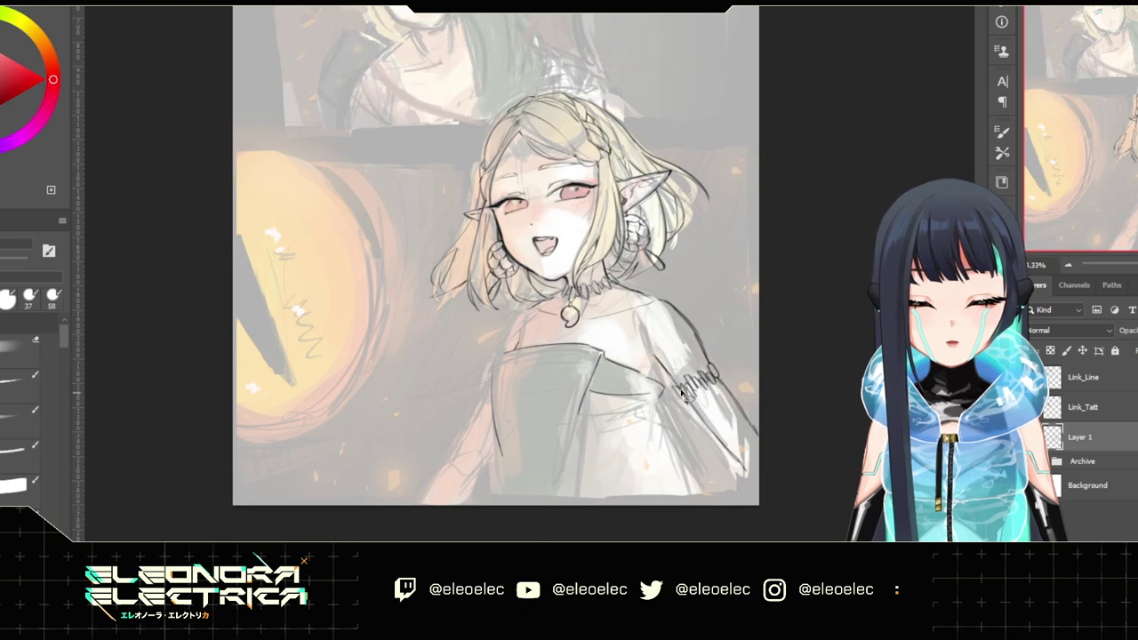
click(20, 351)
click(19, 386)
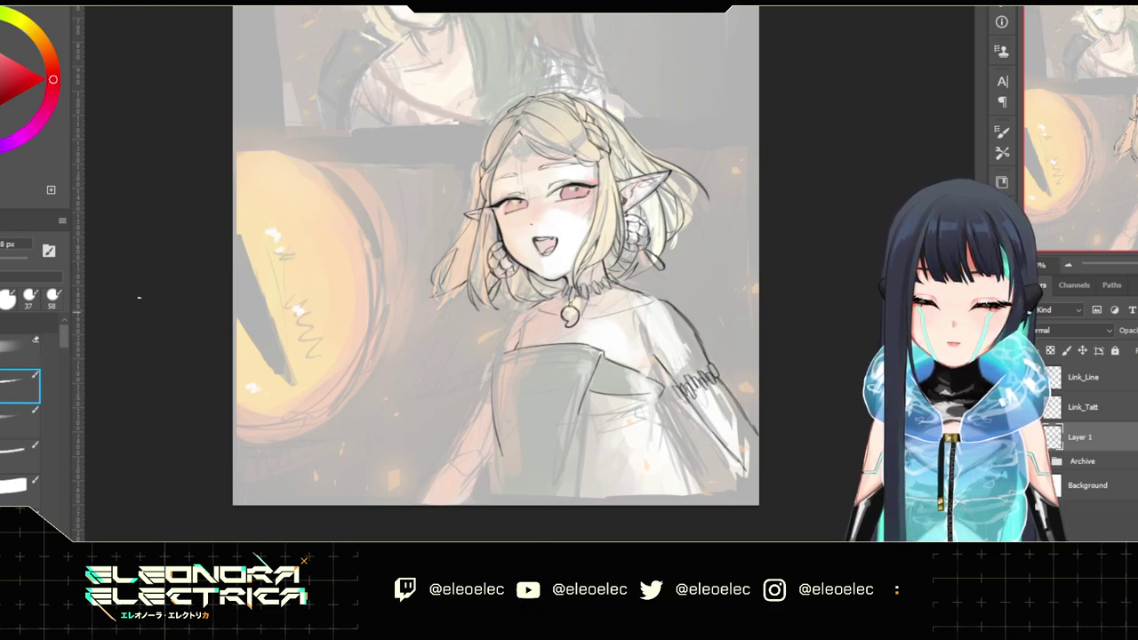
click(20, 421)
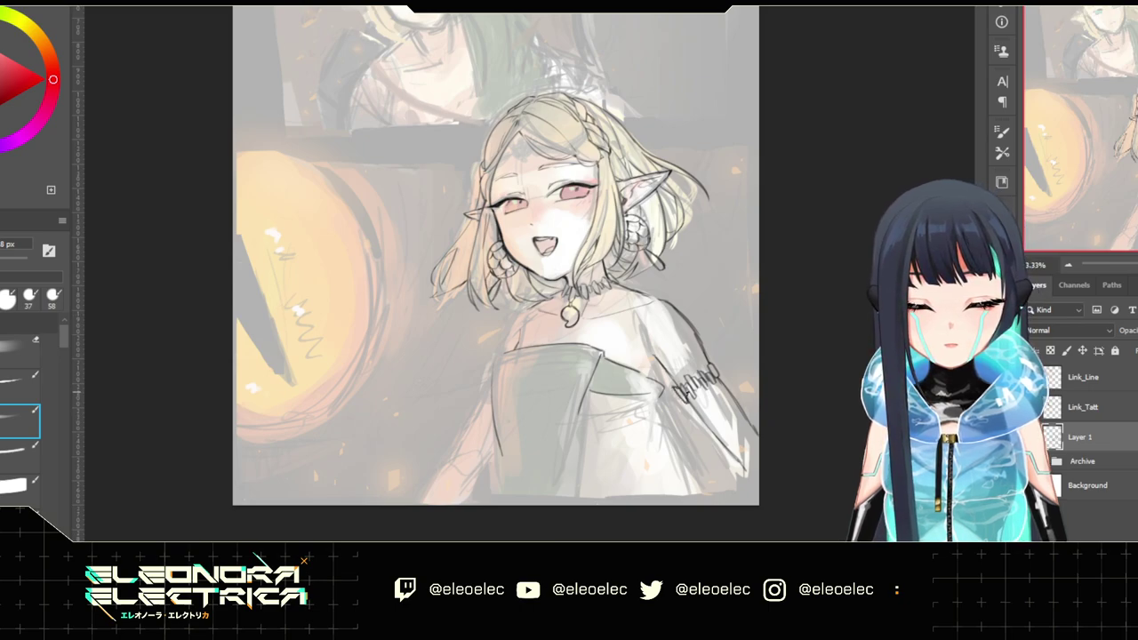
mouse_move(688, 390)
mouse_down()
mouse_move(694, 400)
mouse_move(707, 394)
mouse_up()
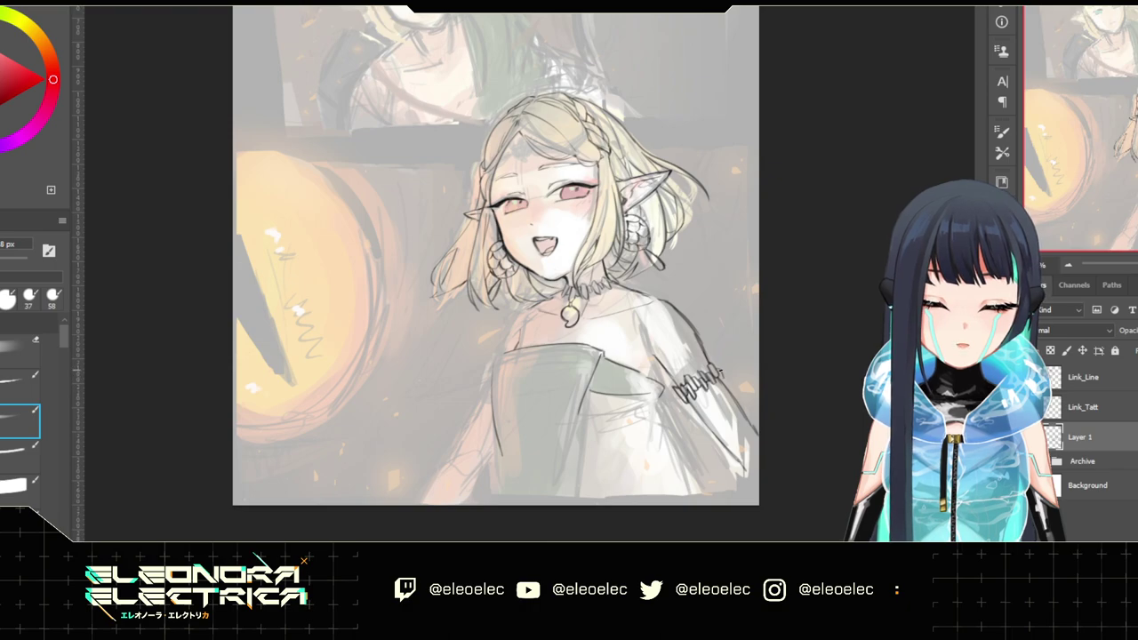
drag(721, 371, 725, 382)
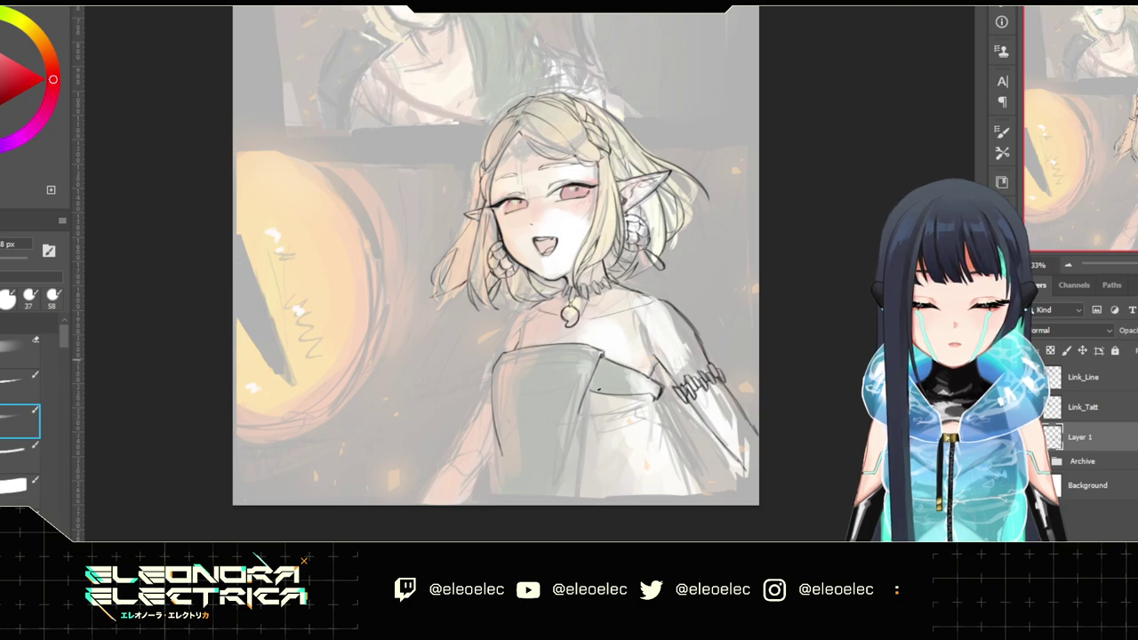
Ink the lower edge of the dress's folded flap and the panel's vertical edge beneath it, redoing the vertical line once
drag(581, 411, 652, 406)
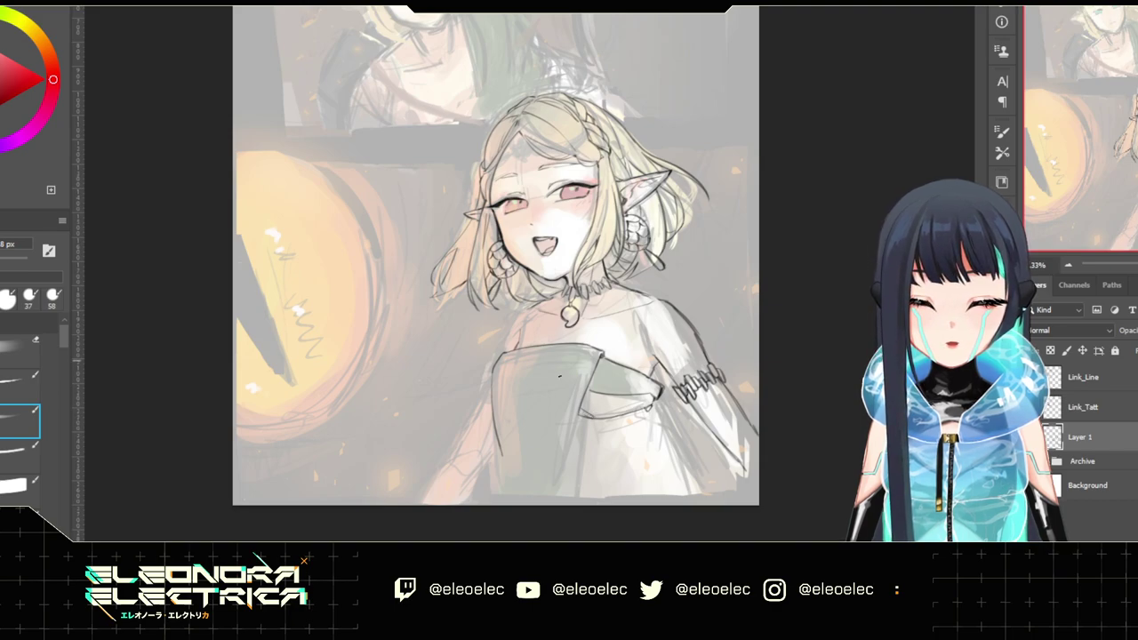
drag(577, 417, 575, 482)
key(ctrl+z)
drag(578, 420, 576, 502)
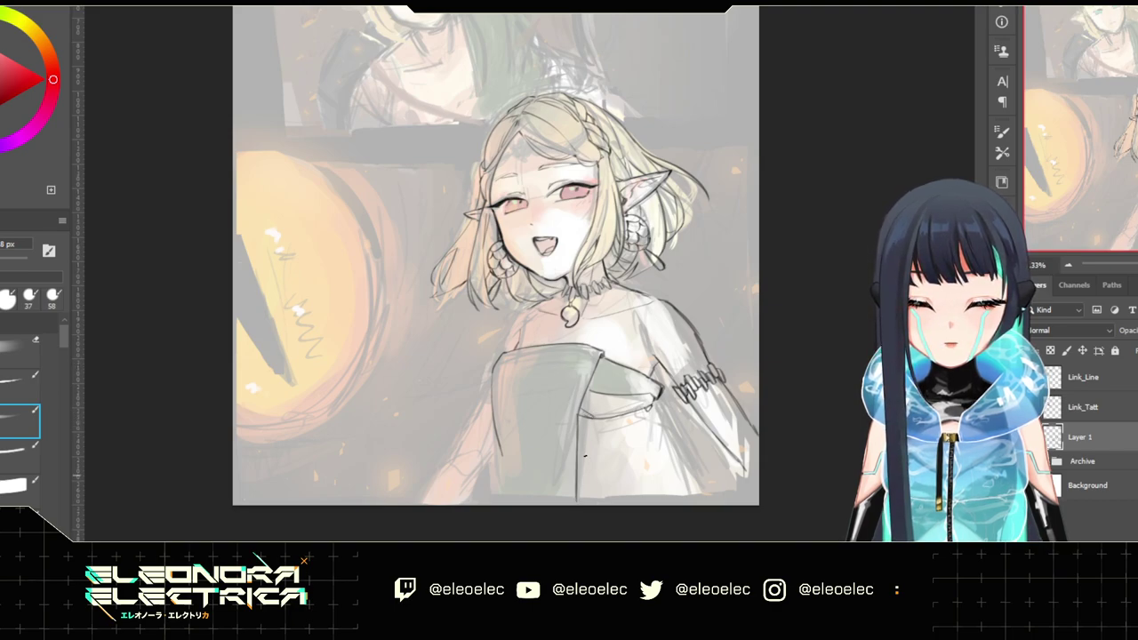
Ink a diagonal fold across the lower dress panel and extend the panel's outer side down to the canvas edge, redoing strokes as needed
drag(502, 452, 503, 500)
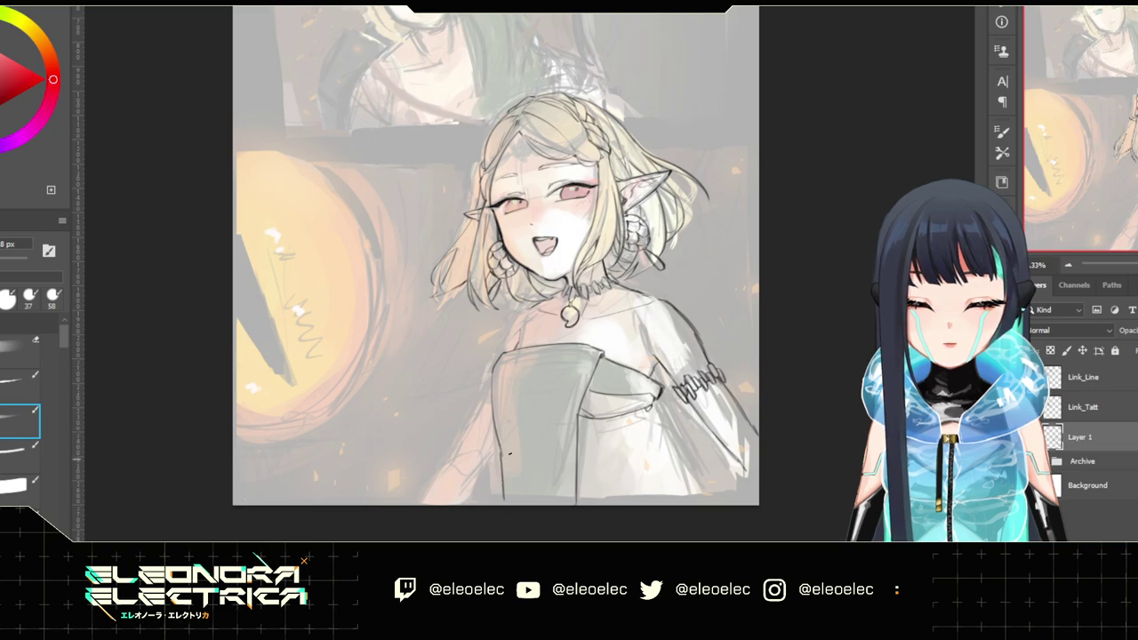
key(ctrl+z)
drag(501, 451, 567, 492)
key(ctrl+z)
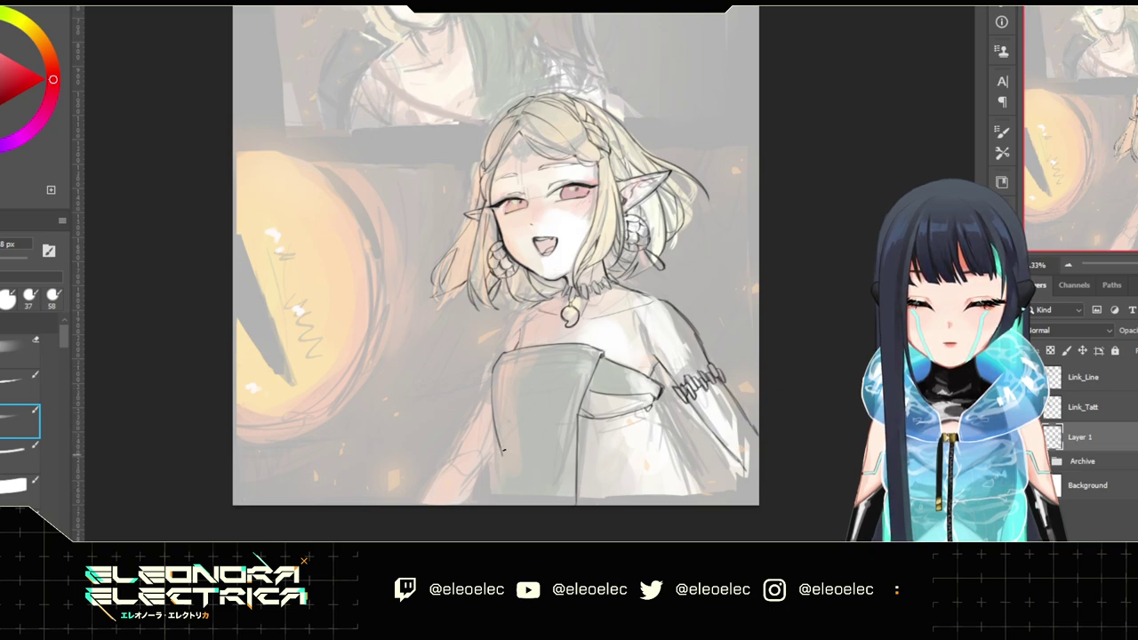
drag(504, 453, 561, 490)
key(ctrl+z)
drag(503, 453, 567, 495)
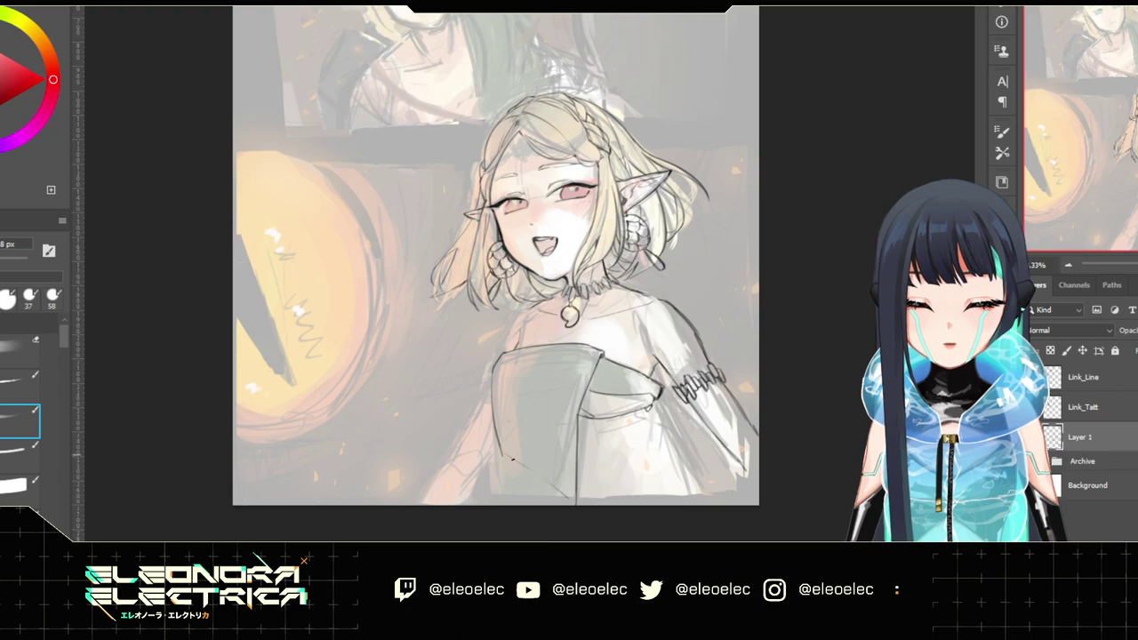
drag(502, 450, 503, 504)
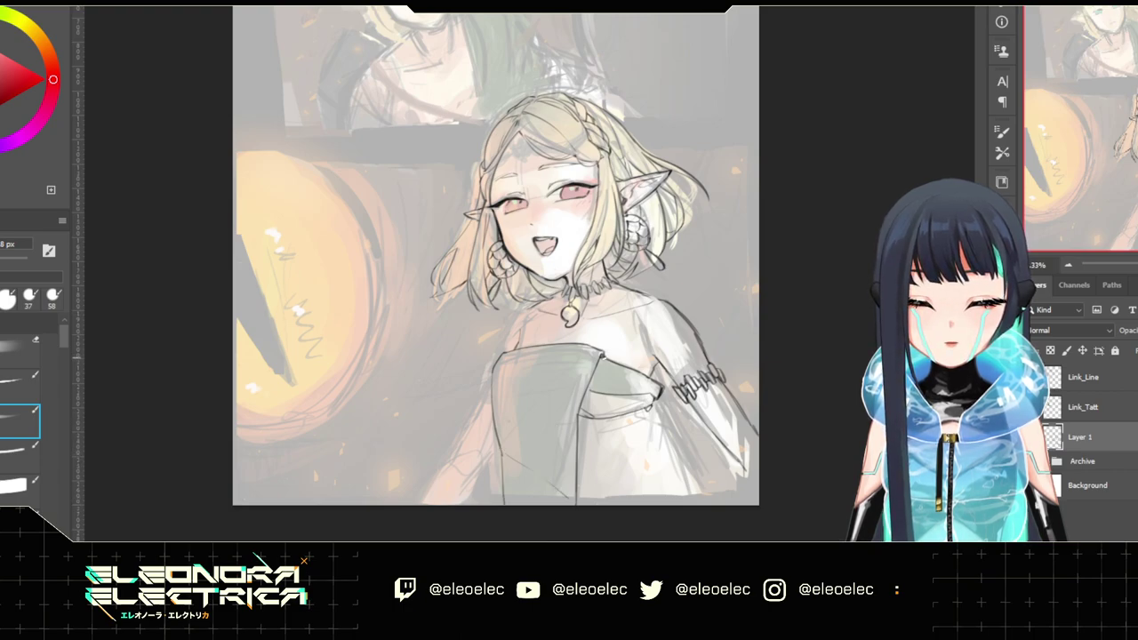
Ink a small scalloped trim along the underside of the dress's folded flap
key(l)
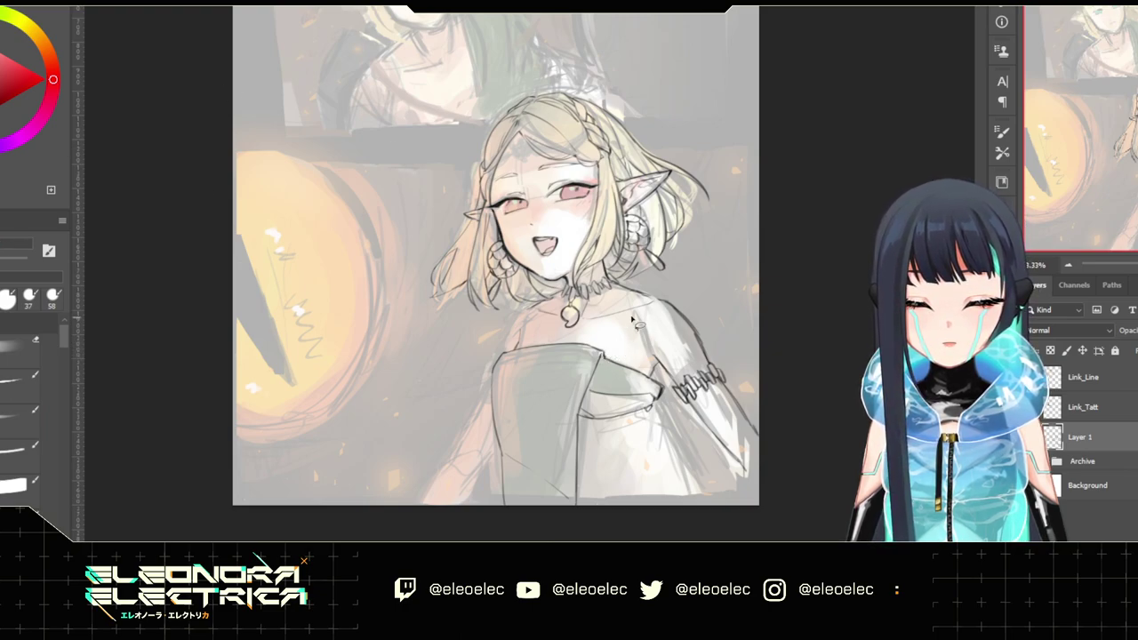
click(21, 421)
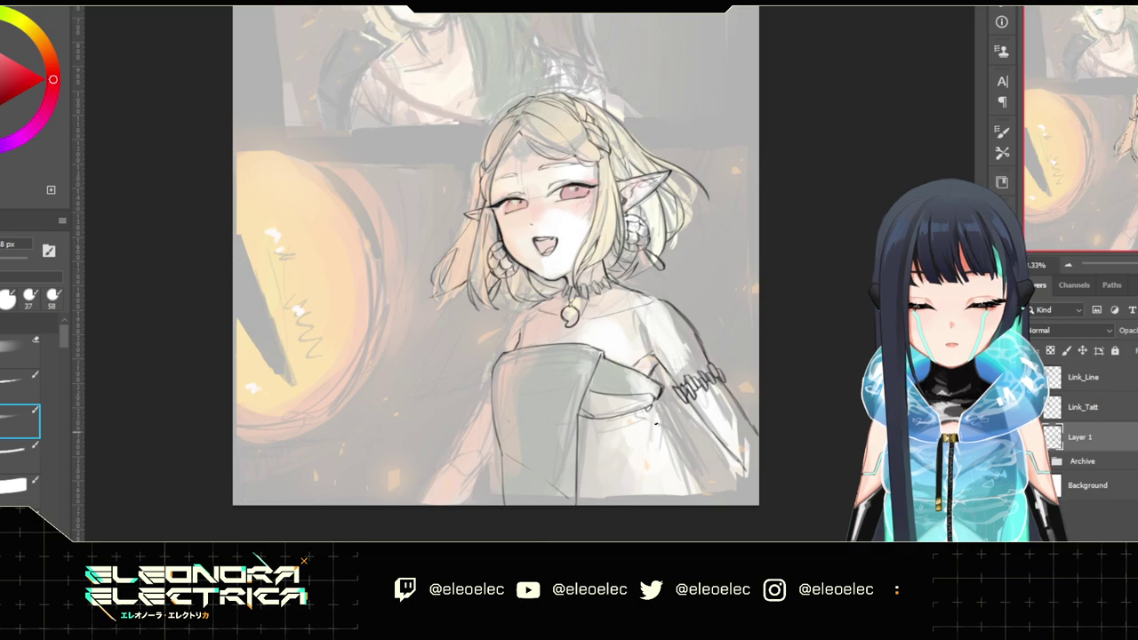
drag(633, 415, 646, 410)
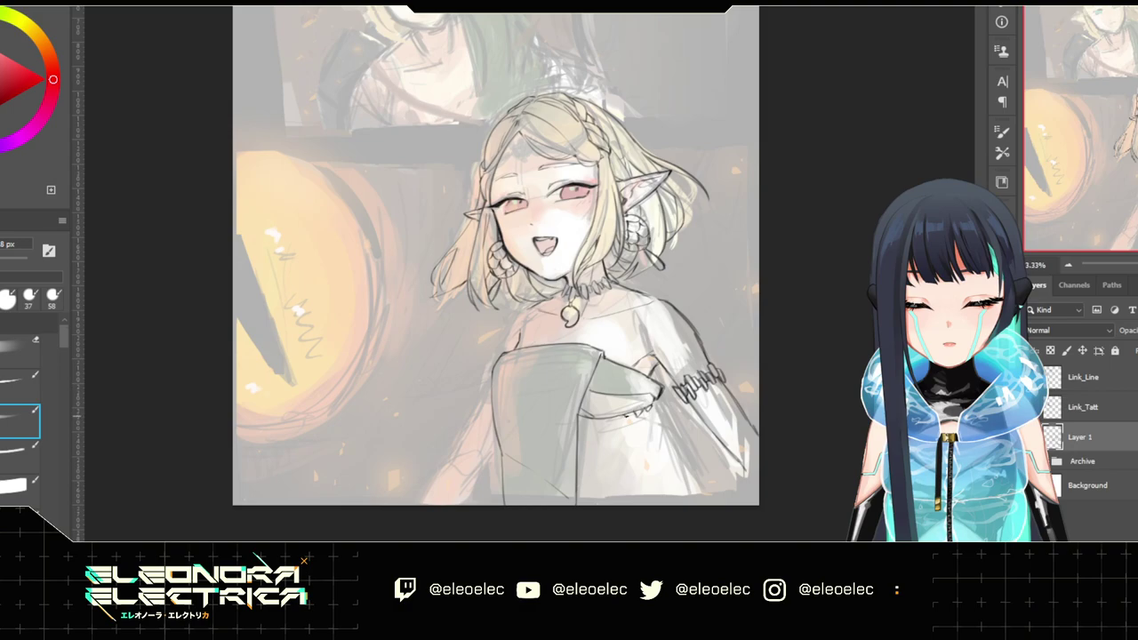
drag(612, 420, 623, 417)
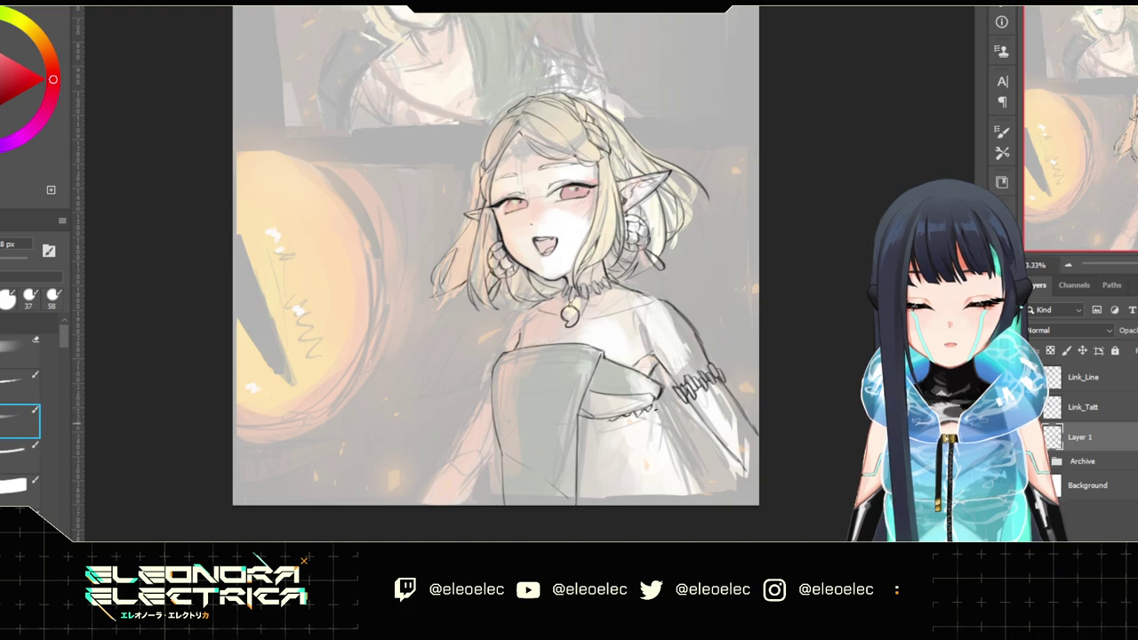
Ink the skirt's outer side from the flap's tip to the canvas edge, redoing it once, and add a flaring fold beside it
drag(655, 411, 678, 469)
key(ctrl+z)
mouse_move(657, 411)
mouse_down()
mouse_move(677, 499)
mouse_move(669, 461)
mouse_move(661, 503)
mouse_up()
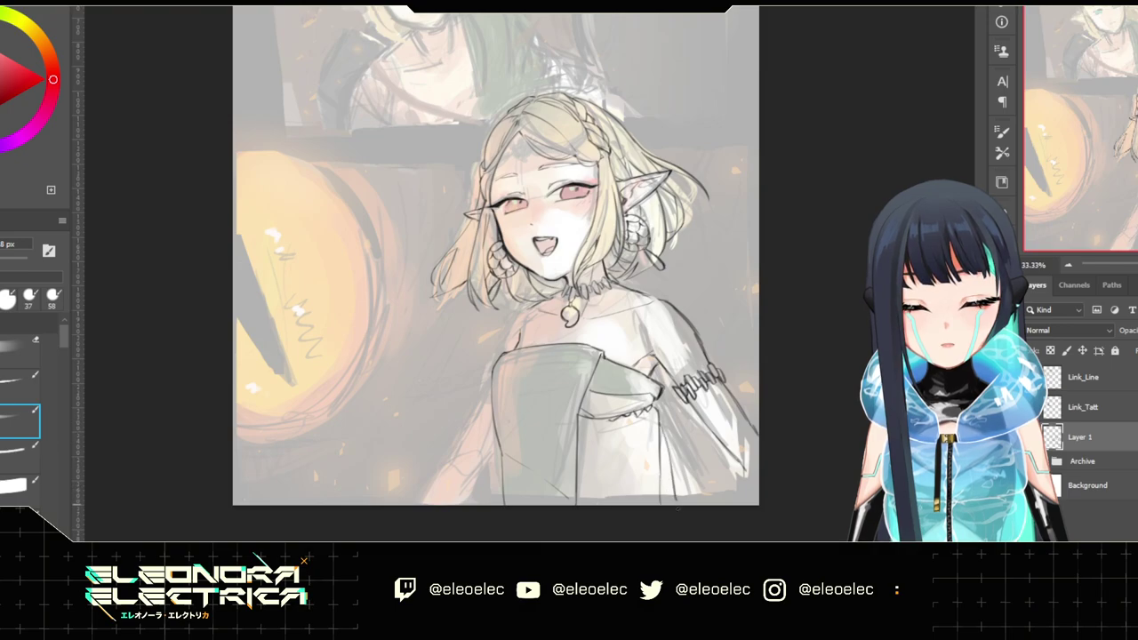
drag(661, 423, 718, 503)
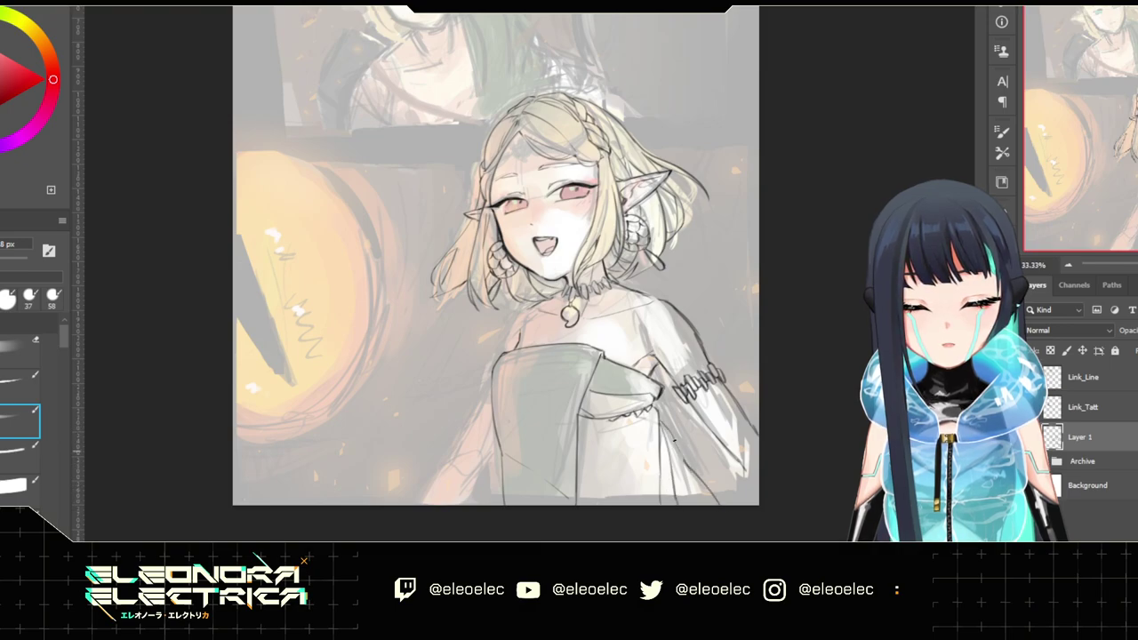
Ink a diagonal fold and several curved cross folds over the light skirt beneath the flap, redoing strokes as needed
drag(580, 436, 606, 503)
key(ctrl+z)
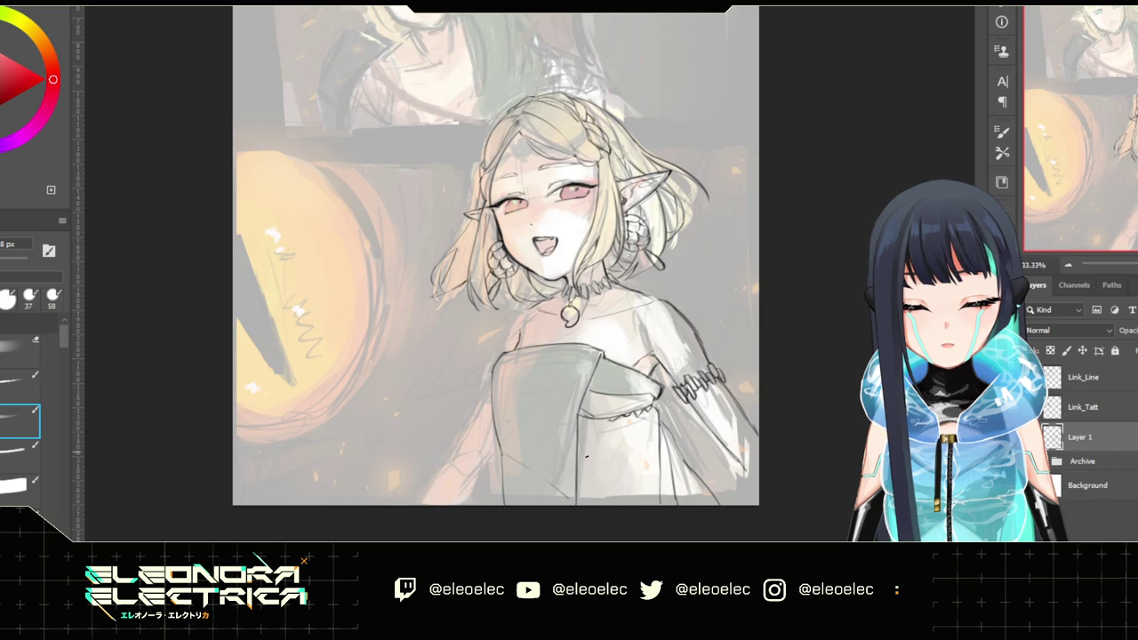
drag(579, 446, 612, 504)
mouse_move(578, 461)
mouse_down()
mouse_move(591, 504)
mouse_move(657, 463)
mouse_up()
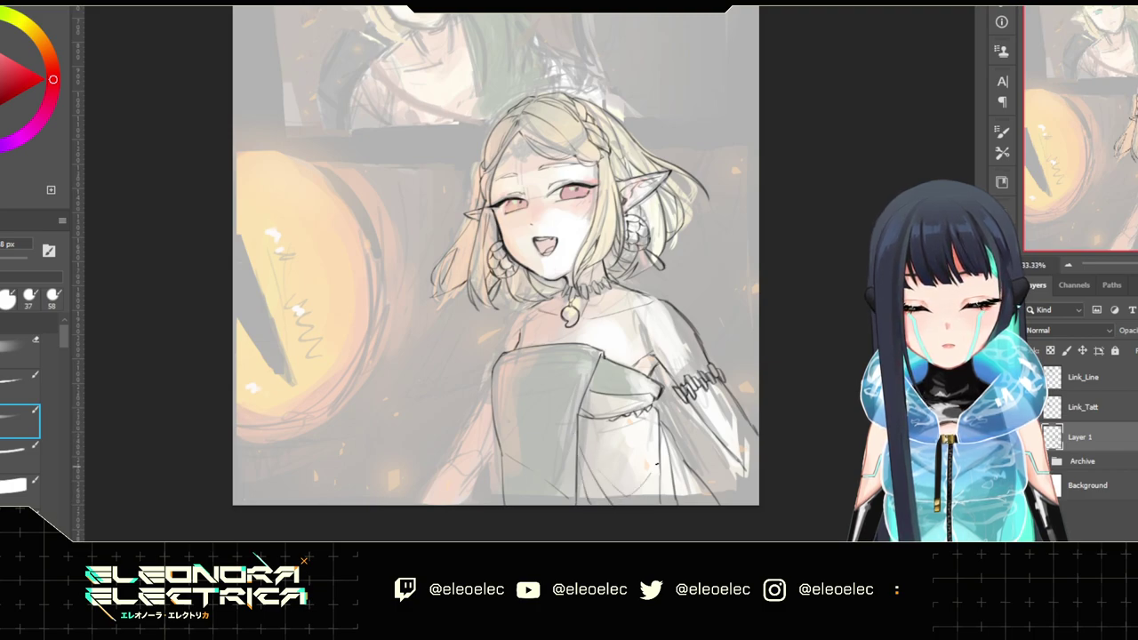
drag(590, 457, 653, 438)
key(ctrl+z)
mouse_move(593, 458)
mouse_down()
mouse_move(641, 456)
mouse_move(658, 435)
mouse_move(656, 464)
mouse_move(629, 457)
mouse_move(657, 459)
mouse_up()
key(ctrl+z)
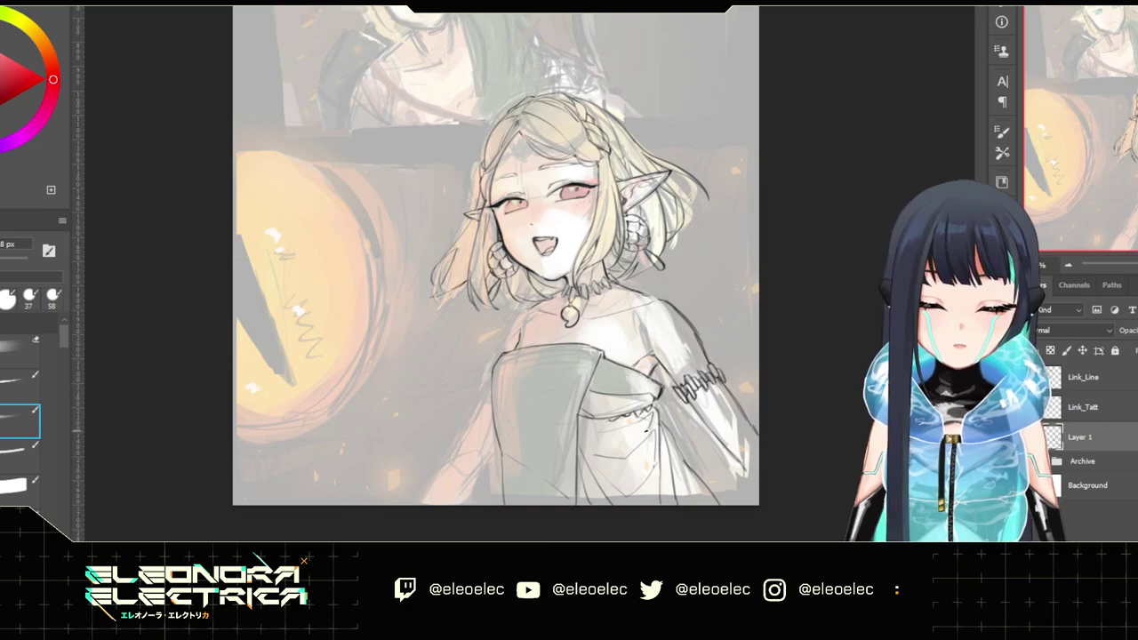
drag(583, 450, 618, 440)
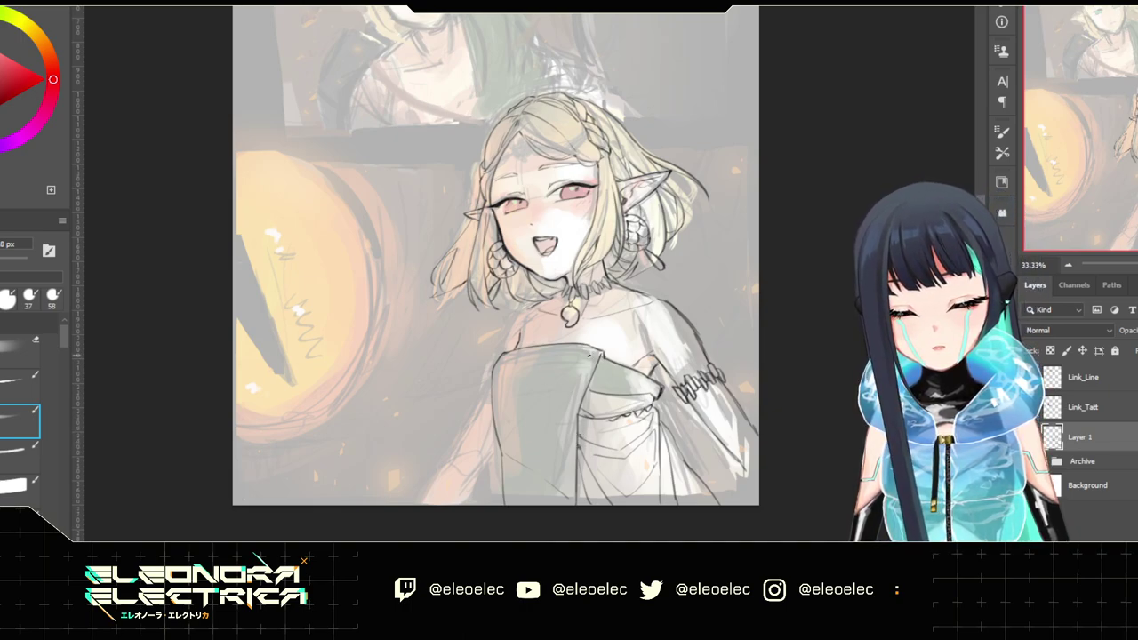
Ink the bare shoulder's contour above the bodice edge and the opposite shoulder's top line from the neck outward
key(l)
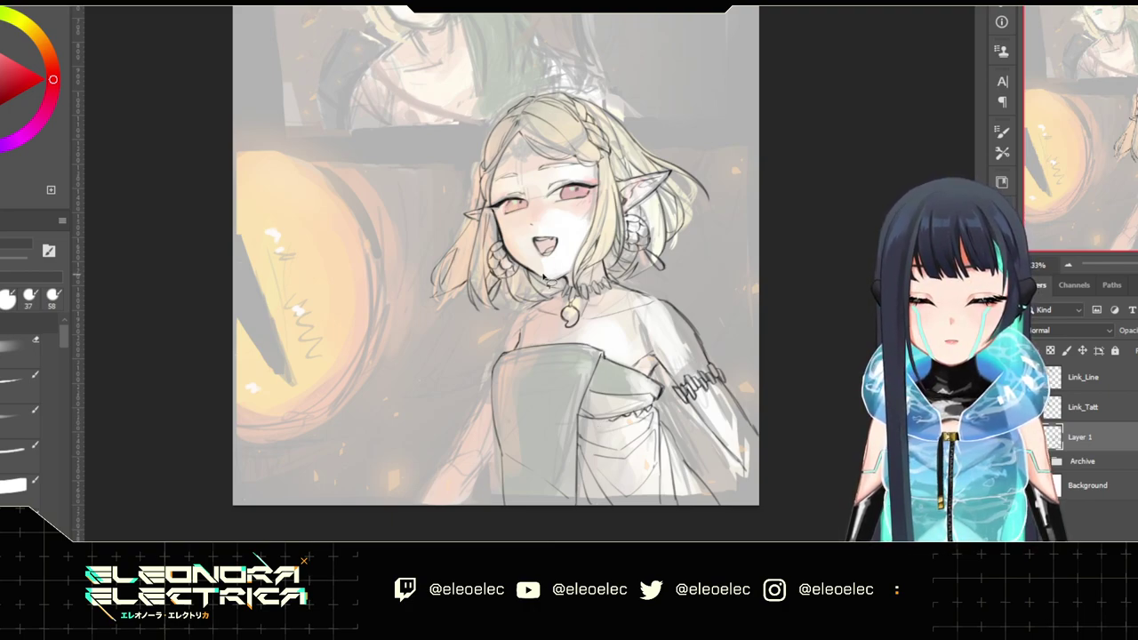
click(19, 416)
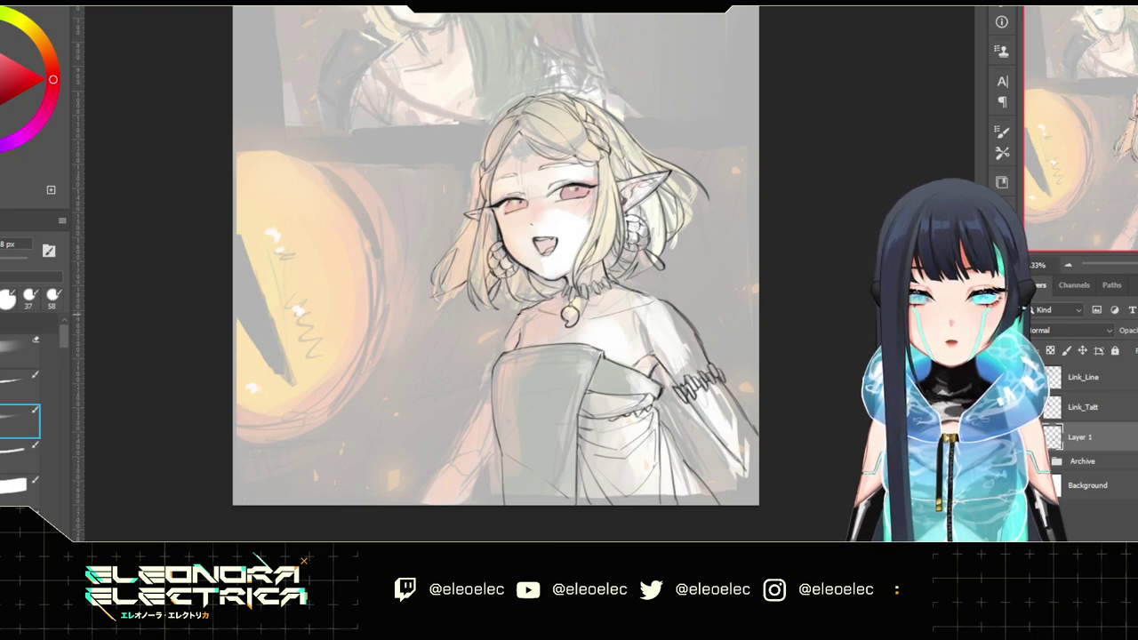
mouse_move(495, 362)
mouse_down()
mouse_move(518, 317)
mouse_move(509, 331)
mouse_up()
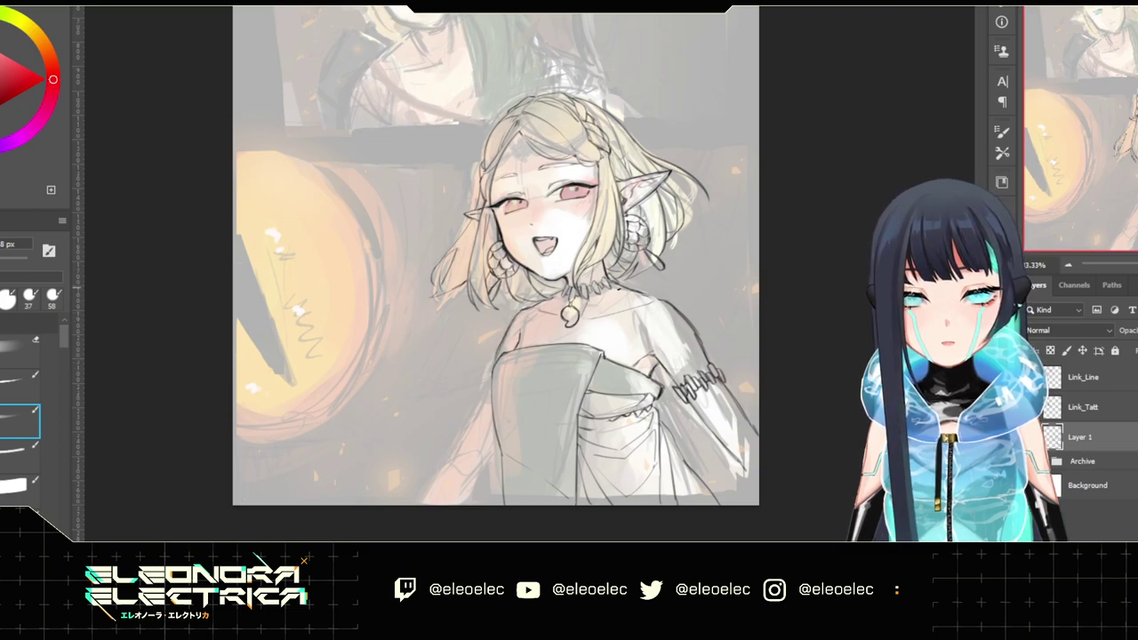
drag(612, 284, 658, 300)
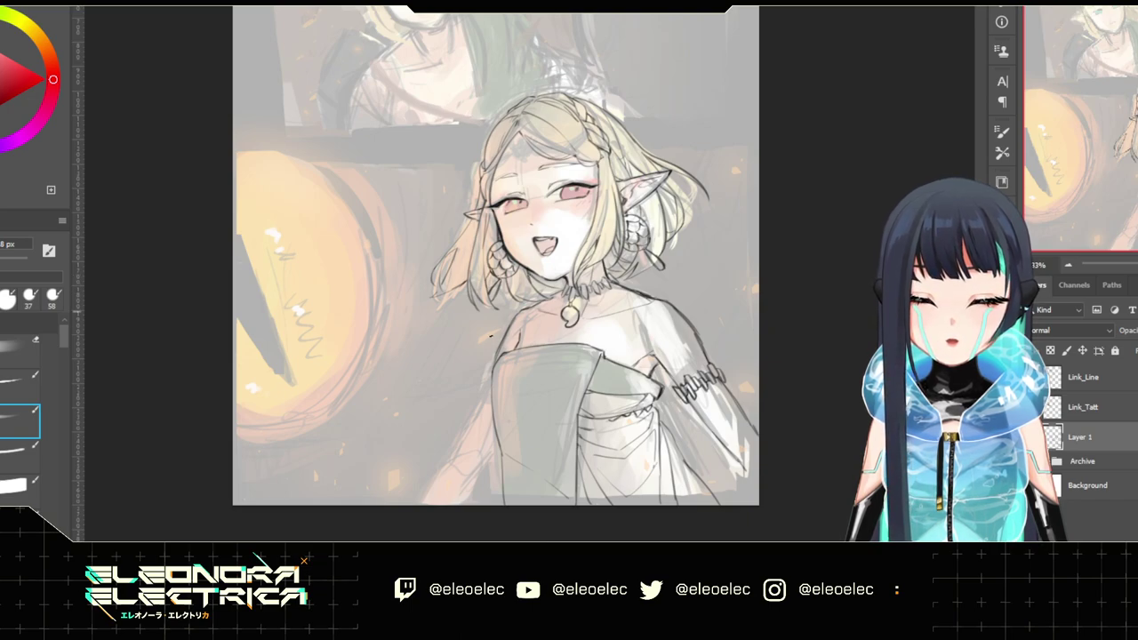
Ink the outer contour of the arm on the eye's side, then select that line and reposition it with Free Transform
drag(496, 352, 469, 429)
drag(489, 377, 455, 457)
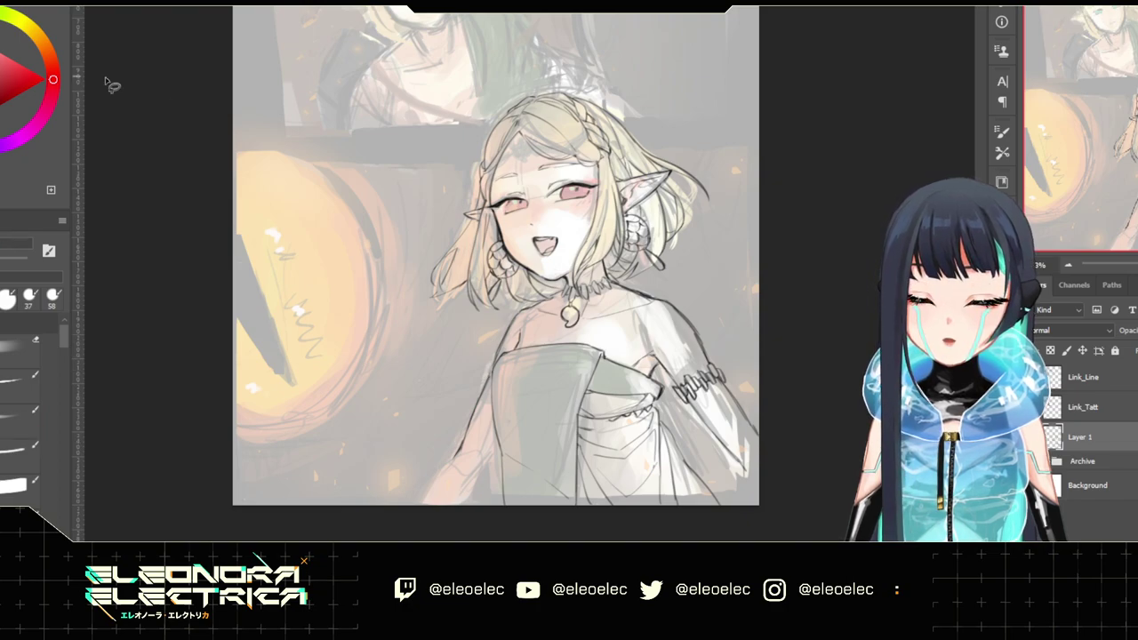
mouse_move(487, 380)
mouse_down()
mouse_move(518, 313)
mouse_move(486, 416)
mouse_move(428, 431)
mouse_move(471, 372)
mouse_up()
key(ctrl+t)
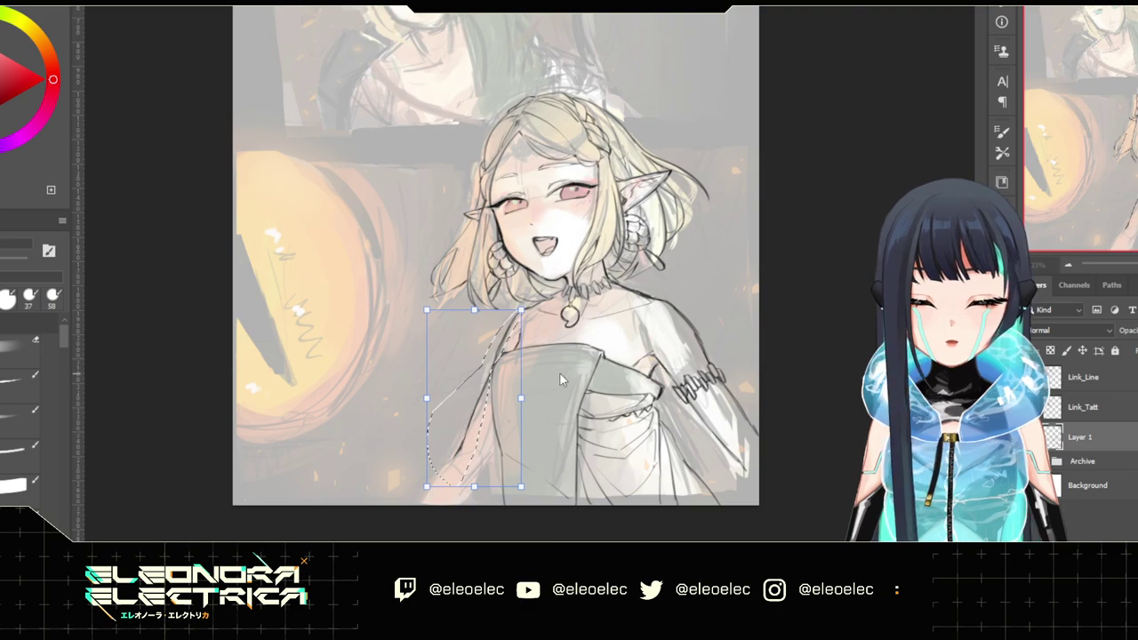
mouse_move(550, 387)
mouse_down()
mouse_move(500, 405)
mouse_move(525, 407)
mouse_up()
key(Return)
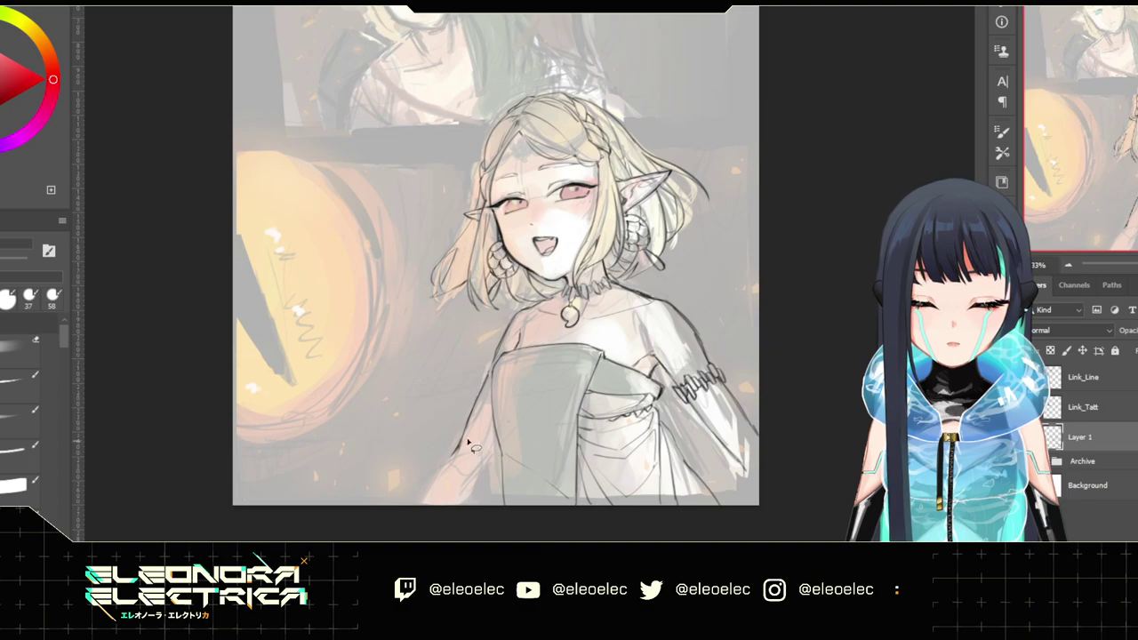
Ink both edges of that forearm to the canvas edge, redoing one stroke, and reinforce the opposite arm's contour below the ruffled armband
click(23, 418)
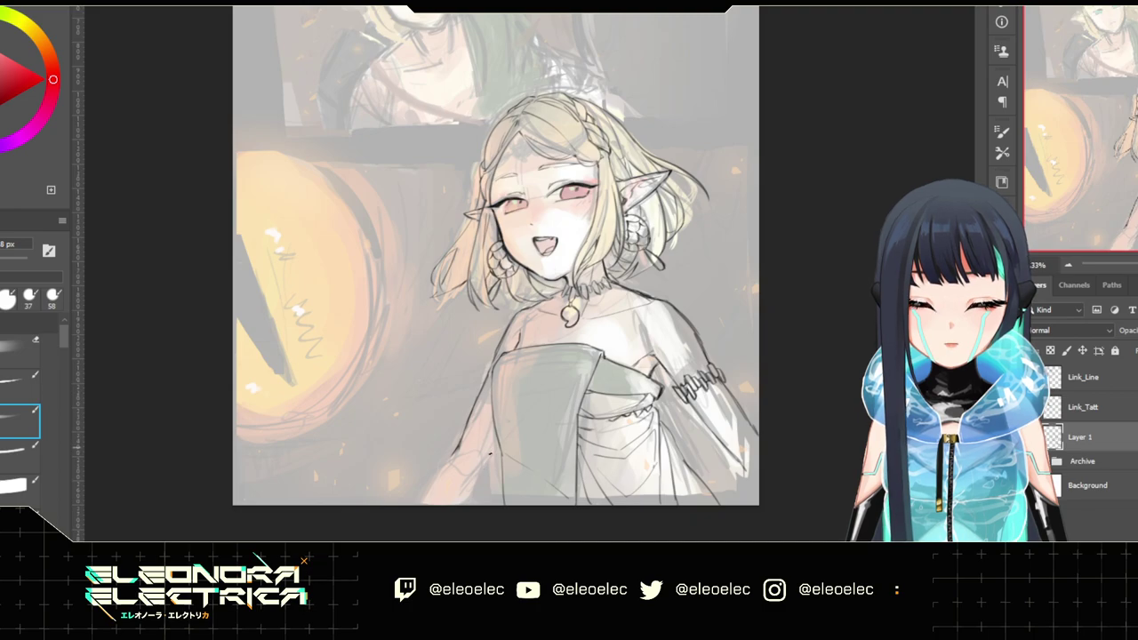
mouse_move(495, 445)
mouse_down()
mouse_move(474, 480)
mouse_move(480, 472)
mouse_up()
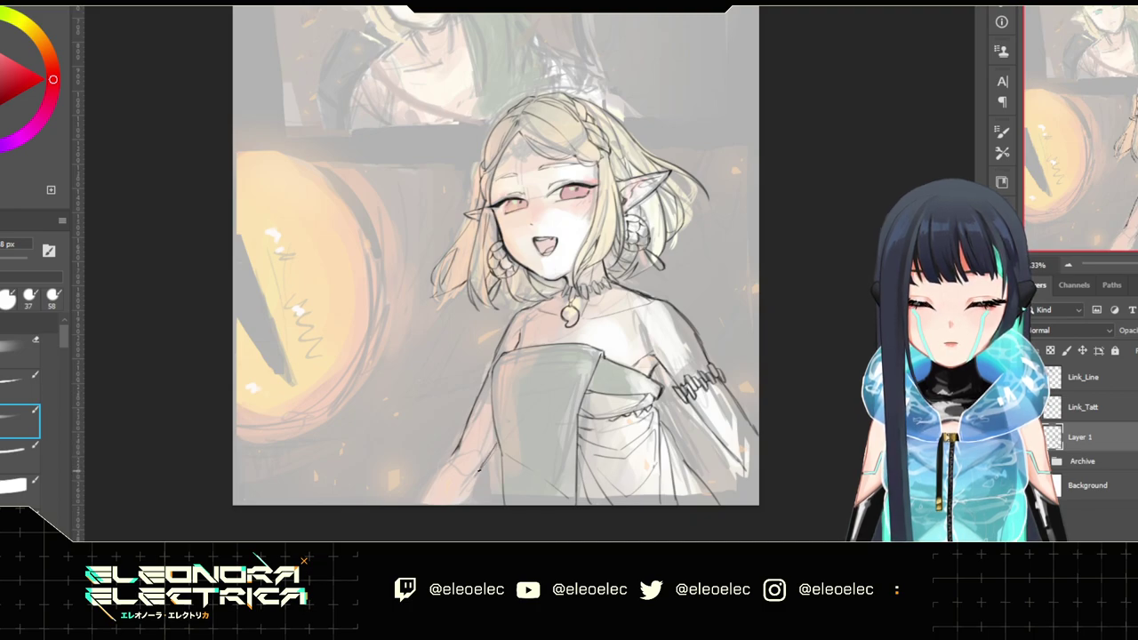
key(ctrl+z)
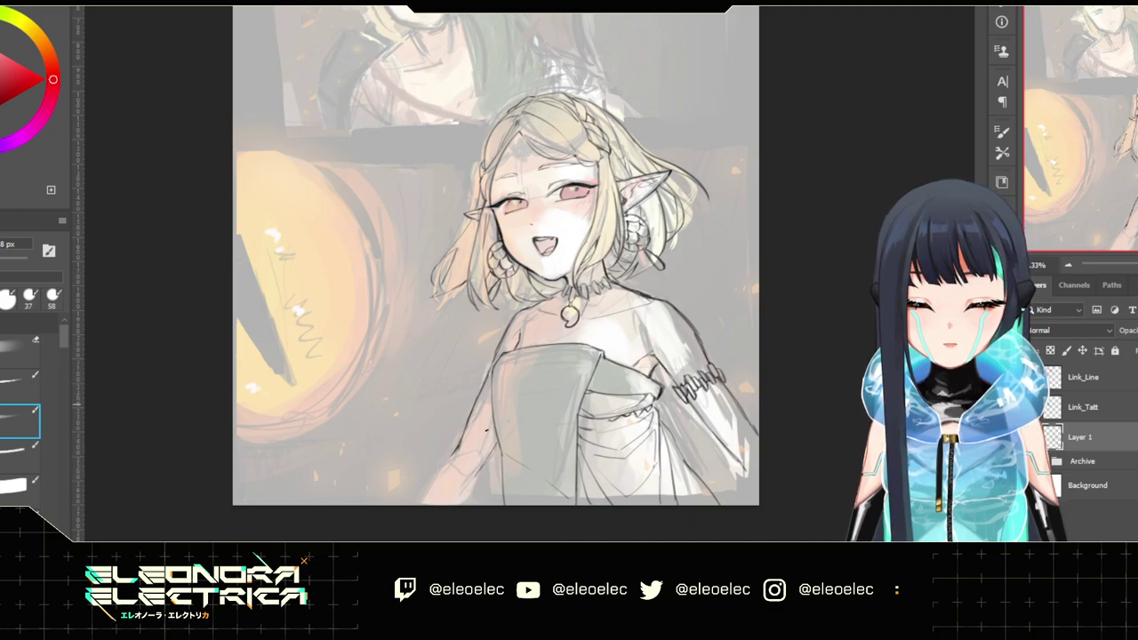
drag(483, 465, 463, 500)
drag(451, 457, 422, 497)
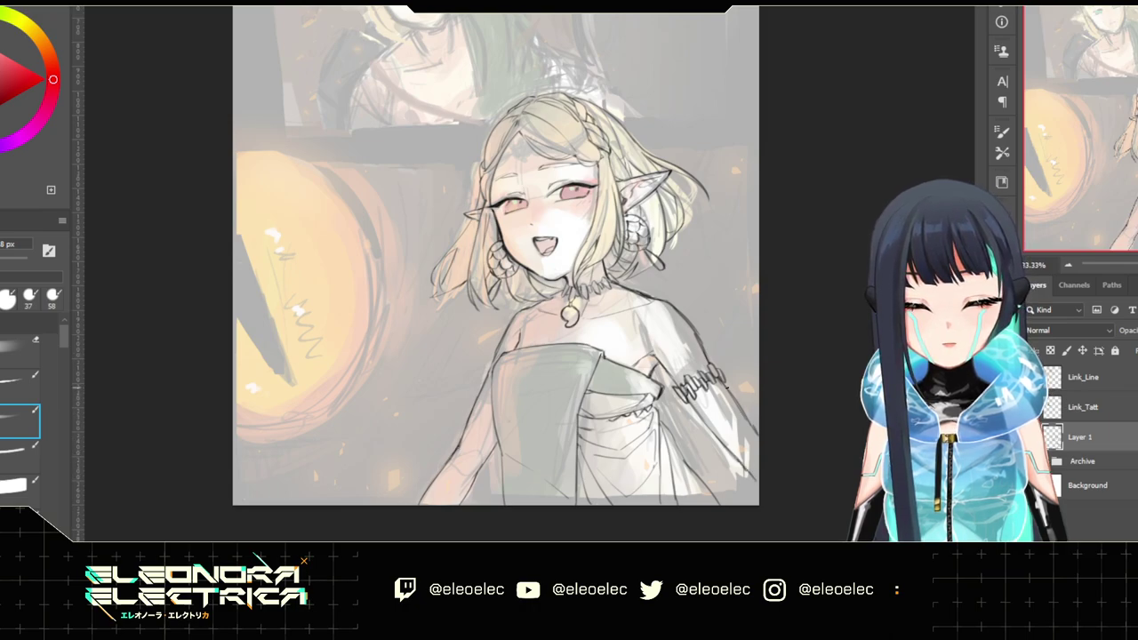
mouse_move(728, 388)
mouse_down()
mouse_move(758, 437)
mouse_move(759, 486)
mouse_up()
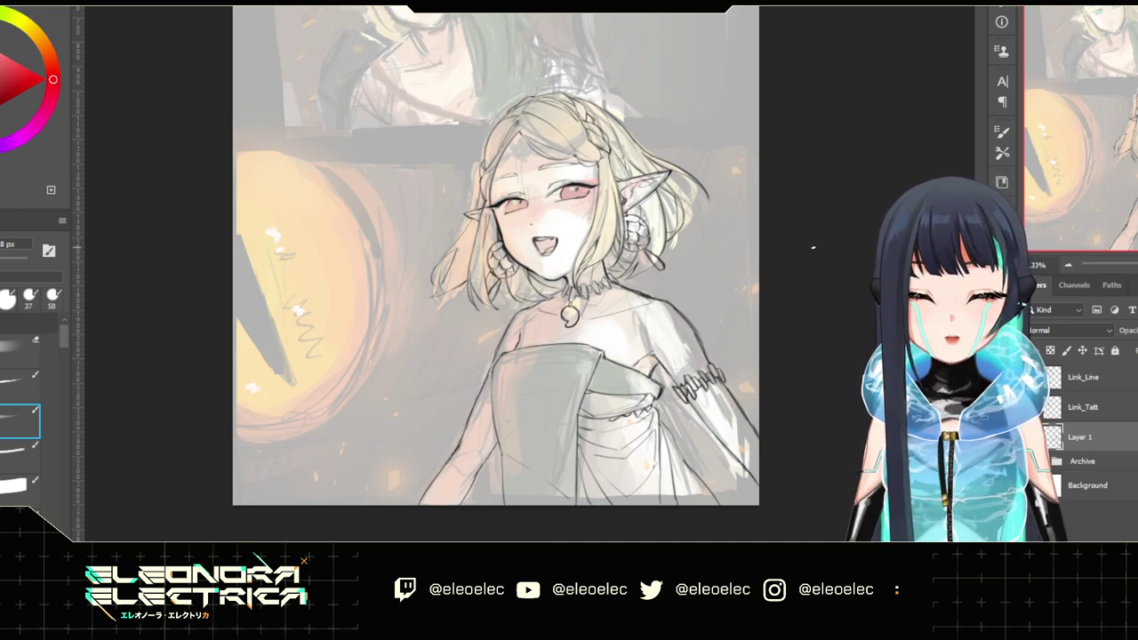
Examine the inked character's head, shoulders, arms and dress against the whole composition at different zoom levels
drag(815, 242, 807, 346)
drag(807, 274, 806, 202)
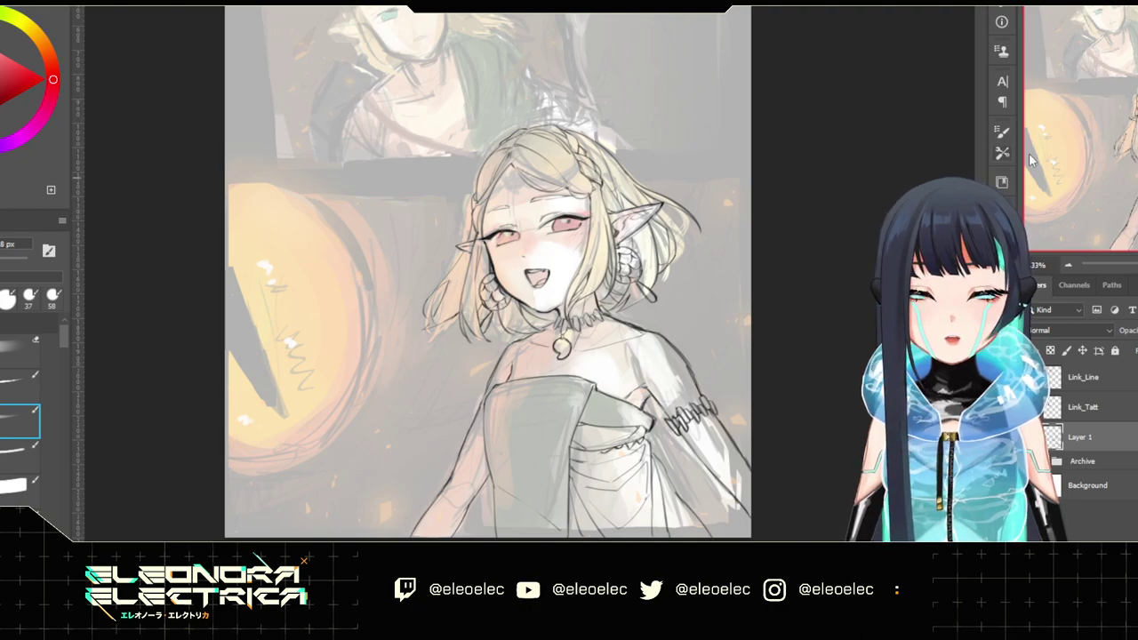
drag(812, 227, 809, 289)
drag(808, 399, 806, 290)
scroll(806, 290, down, 2)
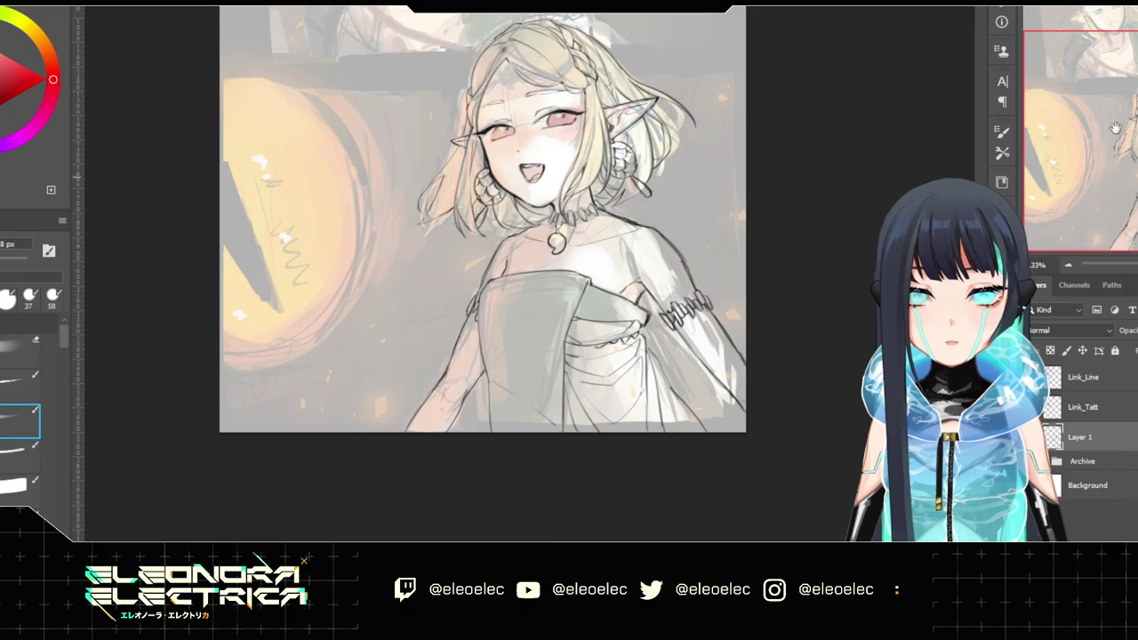
drag(1115, 128, 1126, 100)
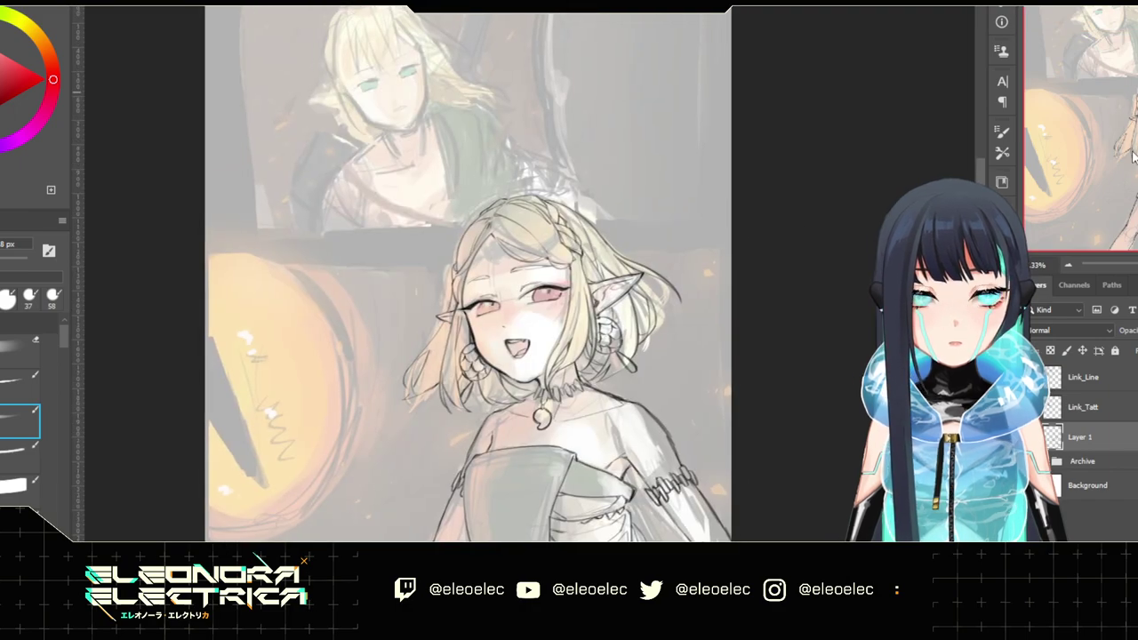
scroll(384, 297, down, 1)
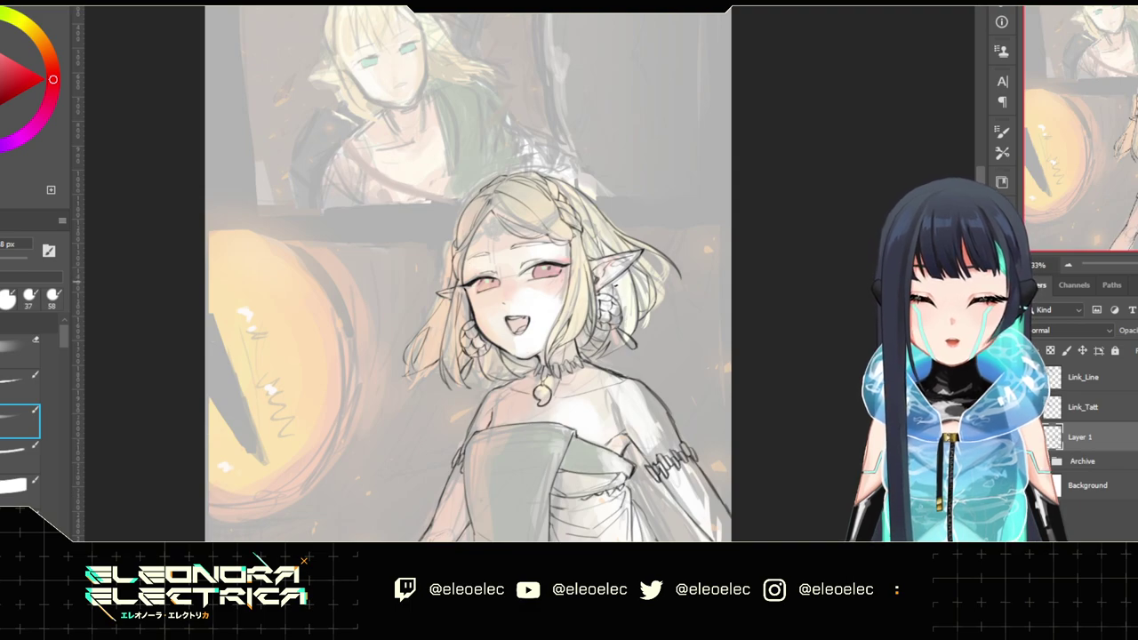
scroll(530, 276, up, 2)
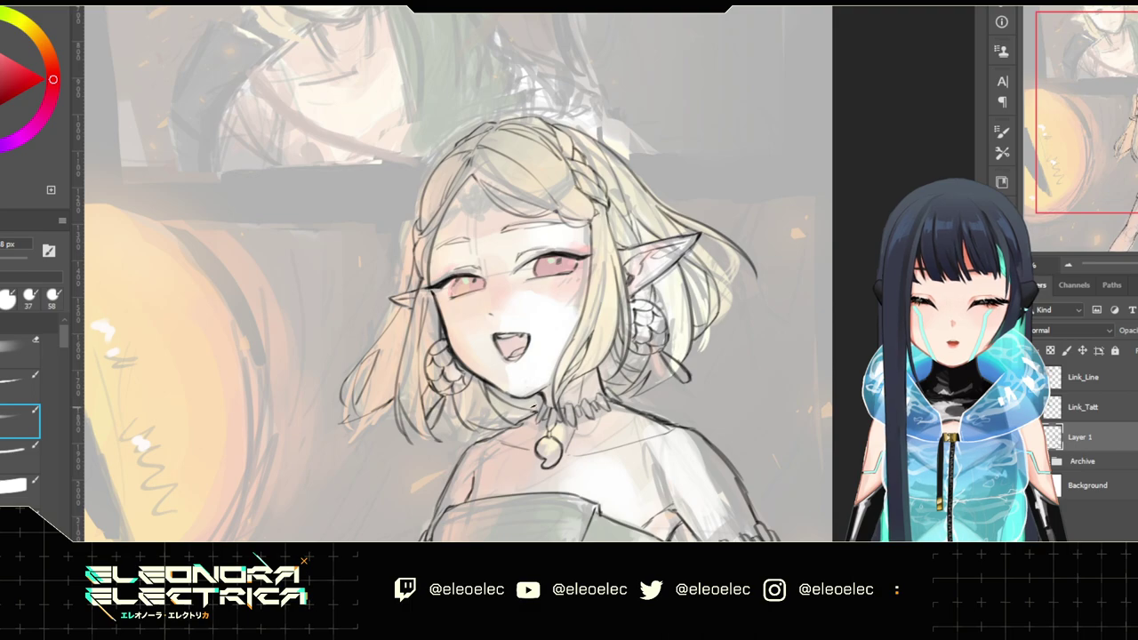
click(1070, 265)
drag(1135, 170, 1130, 157)
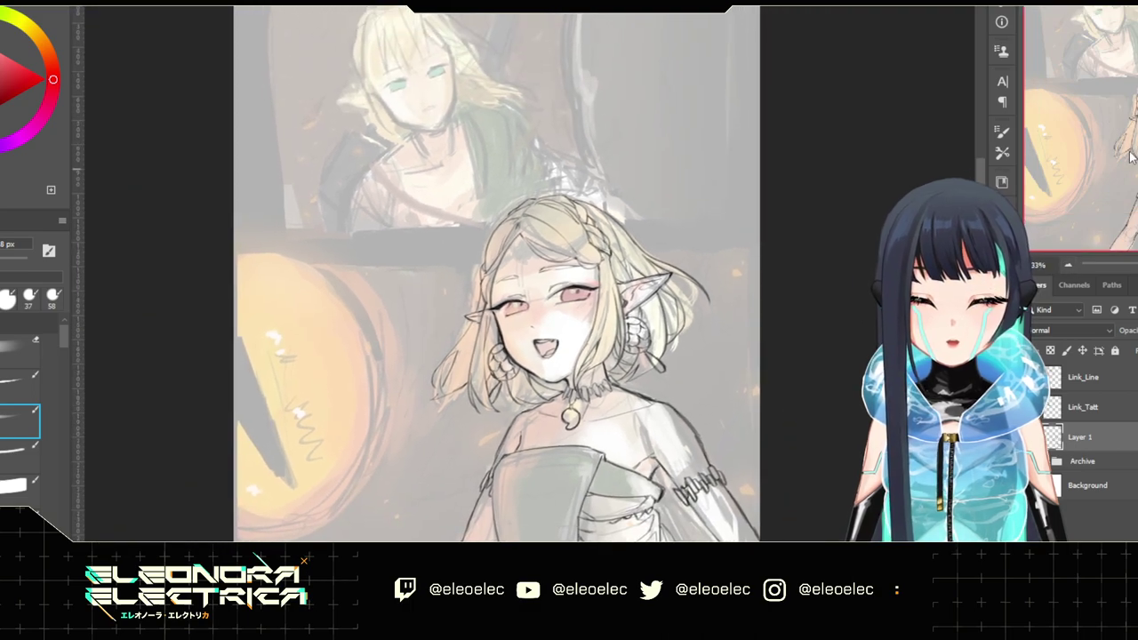
mouse_move(689, 441)
mouse_down()
mouse_move(689, 350)
mouse_move(689, 359)
mouse_up()
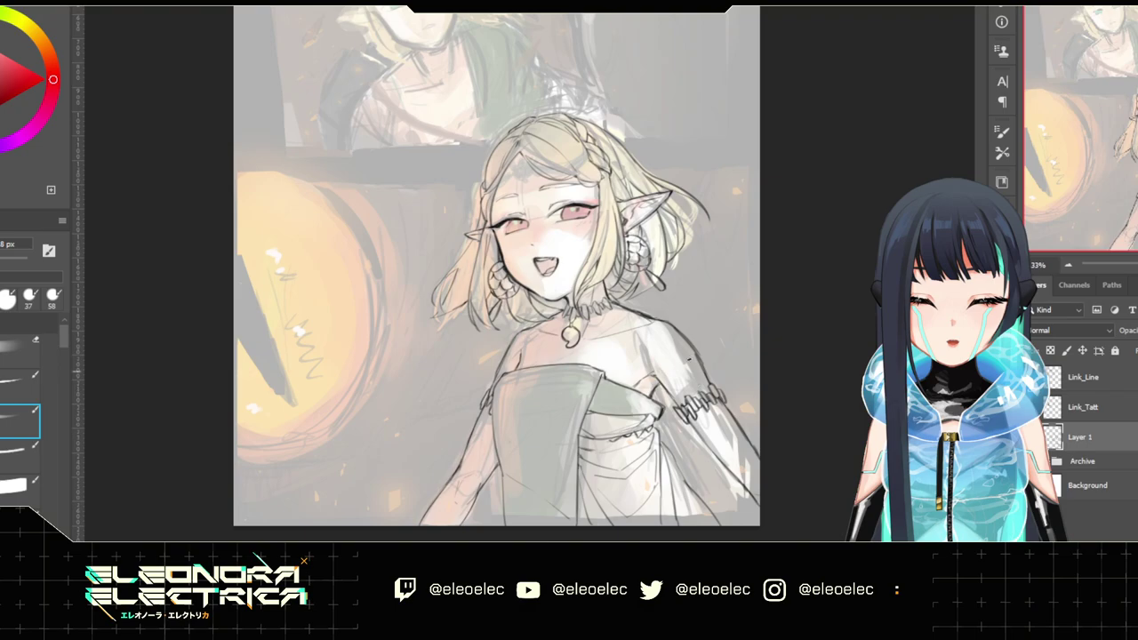
Add a new layer above the character's line art and ink a small folded edge along the bodice's upper rim, redoing a stroke
key(ctrl+plus)
drag(702, 434, 702, 352)
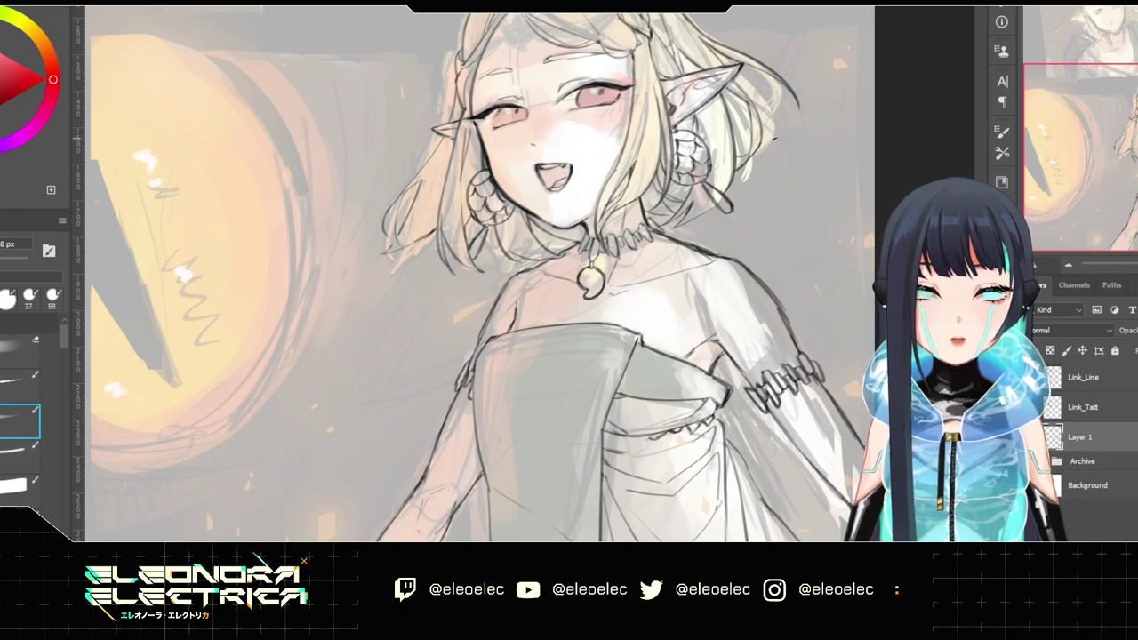
scroll(776, 140, down, 1)
scroll(775, 139, up, 1)
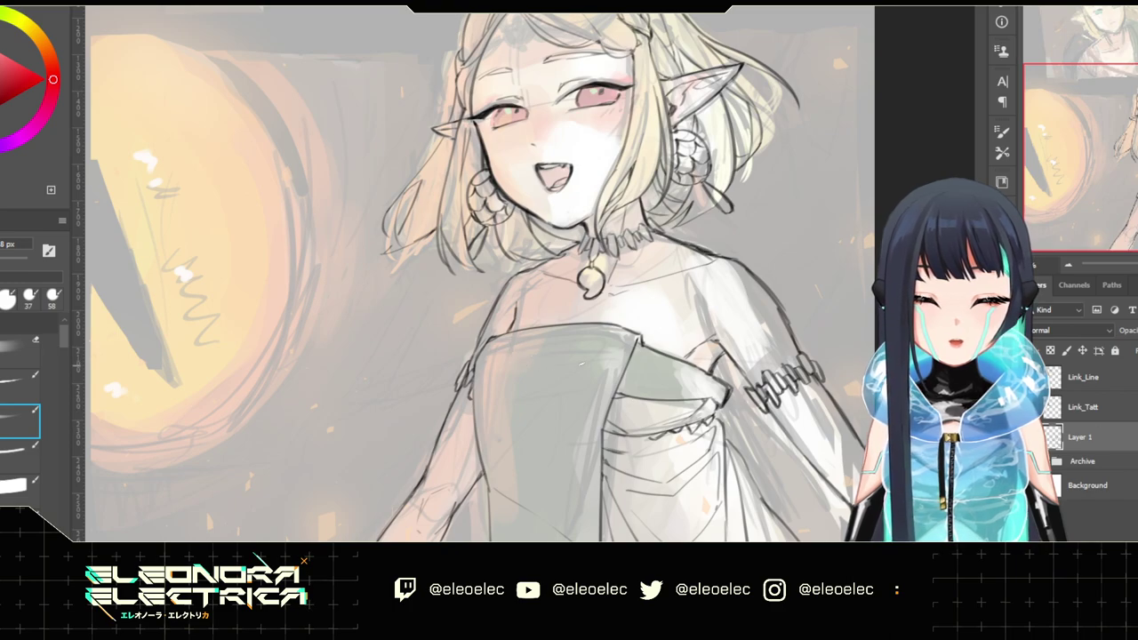
key(ctrl+shift+alt+n)
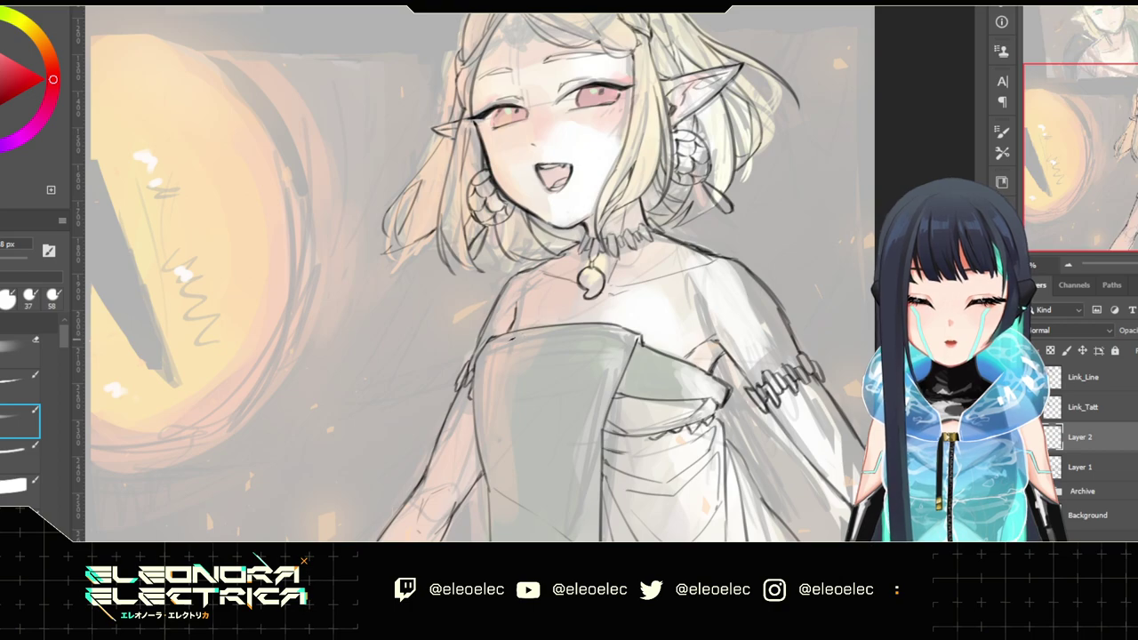
drag(510, 324, 592, 314)
key(ctrl+z)
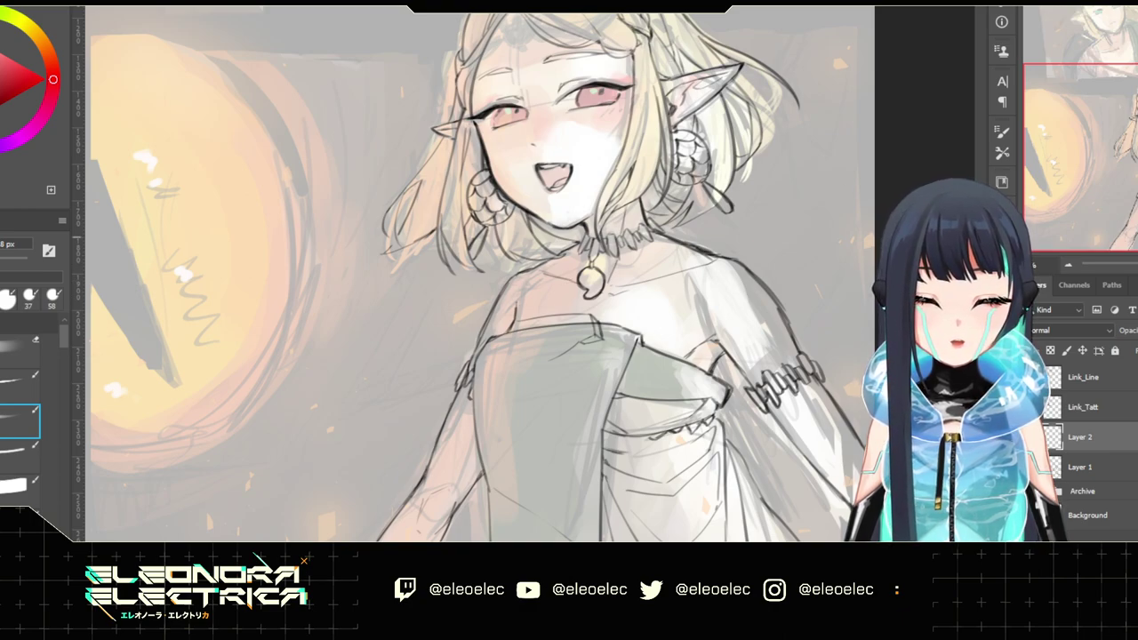
Duplicate the character line art on Layer 1 and merge the copy down to darken its lines
click(1117, 467)
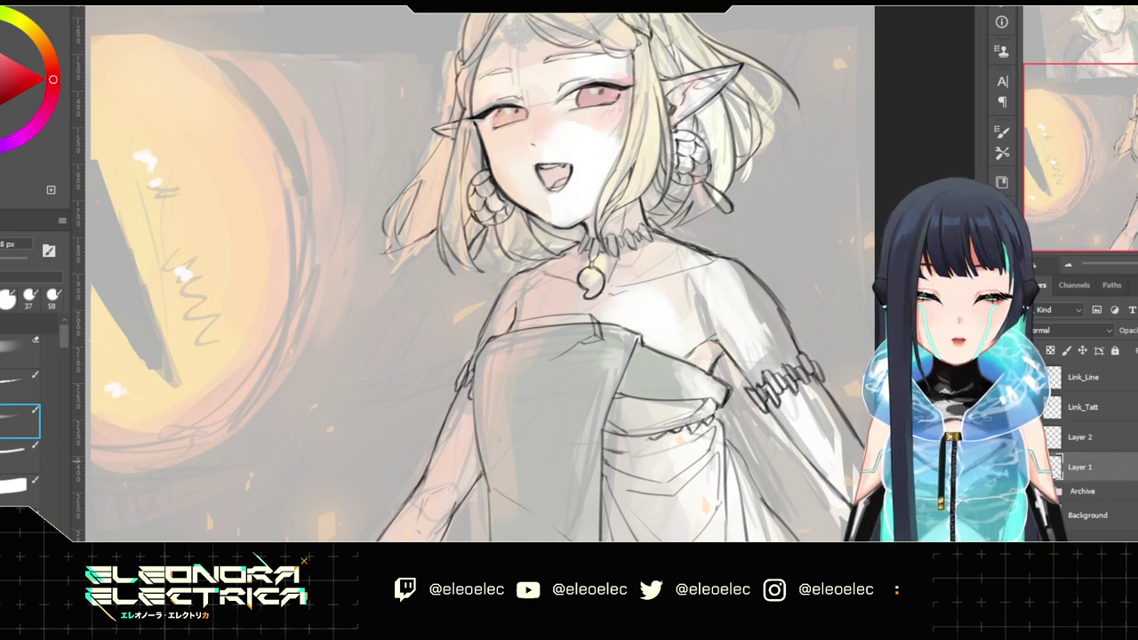
key(ctrl+j)
key(ctrl+e)
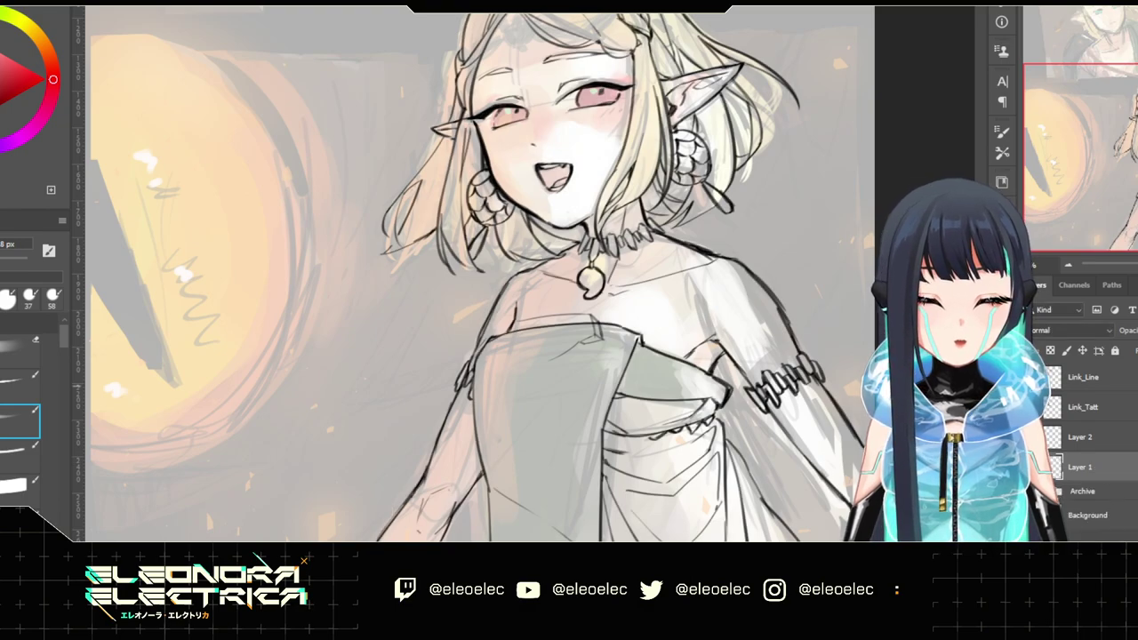
On Layer 2, ink an angular bracket-shaped motif on the upper front of the bodice, redoing several strokes
click(1120, 424)
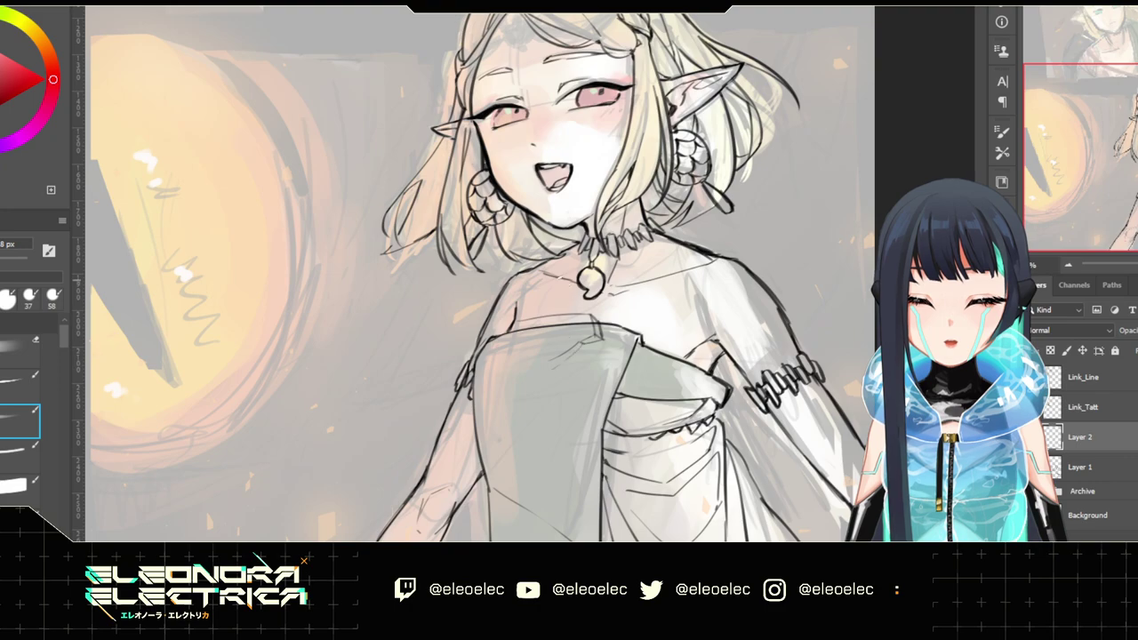
key(ctrl+z)
drag(550, 365, 578, 351)
key(ctrl+z)
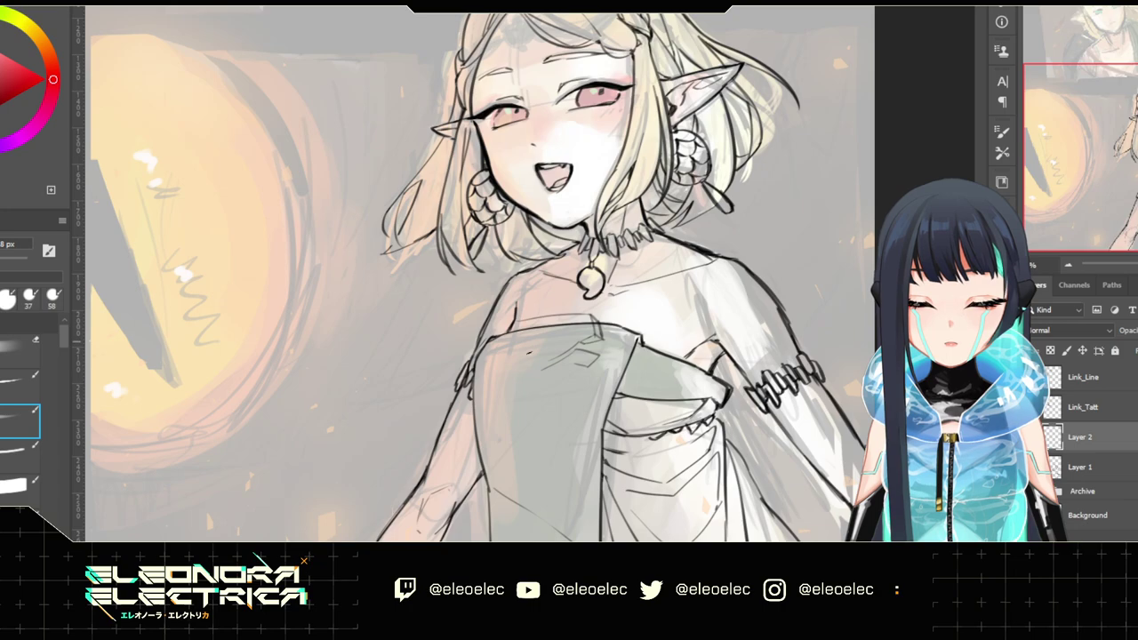
mouse_move(546, 376)
mouse_down()
mouse_move(547, 390)
mouse_move(577, 362)
mouse_up()
key(ctrl+z)
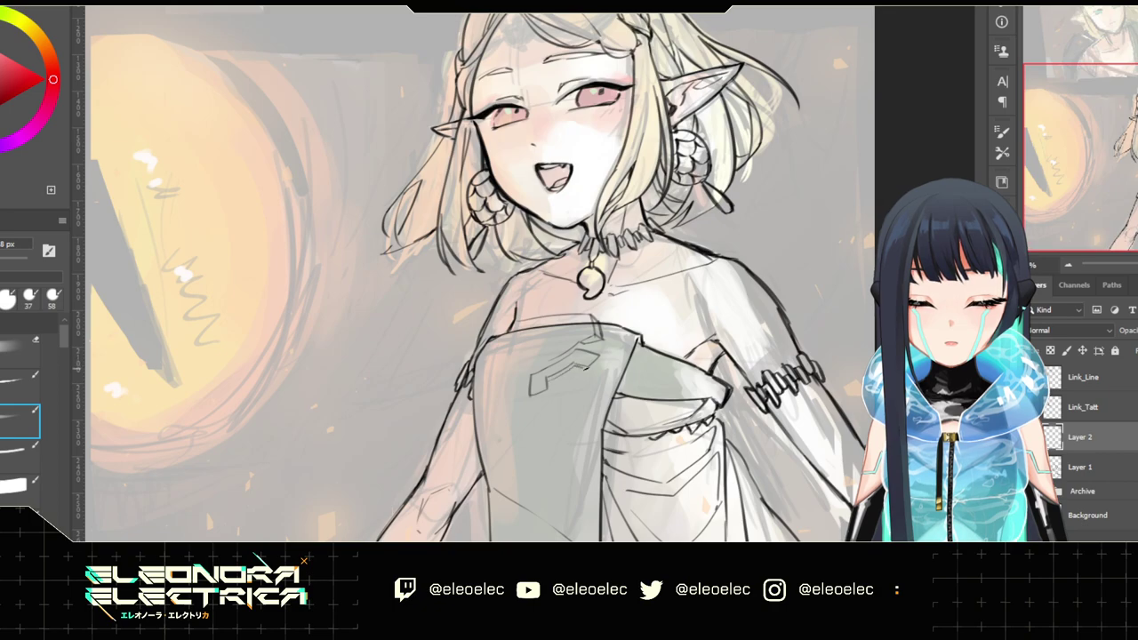
drag(571, 370, 592, 370)
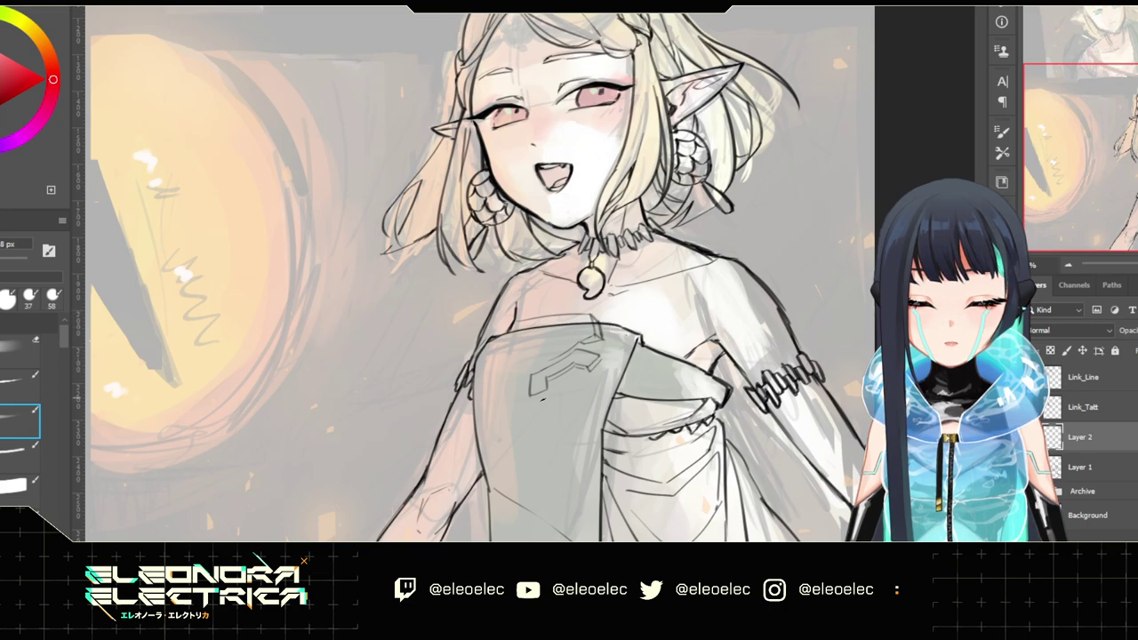
drag(532, 400, 597, 365)
key(ctrl+z)
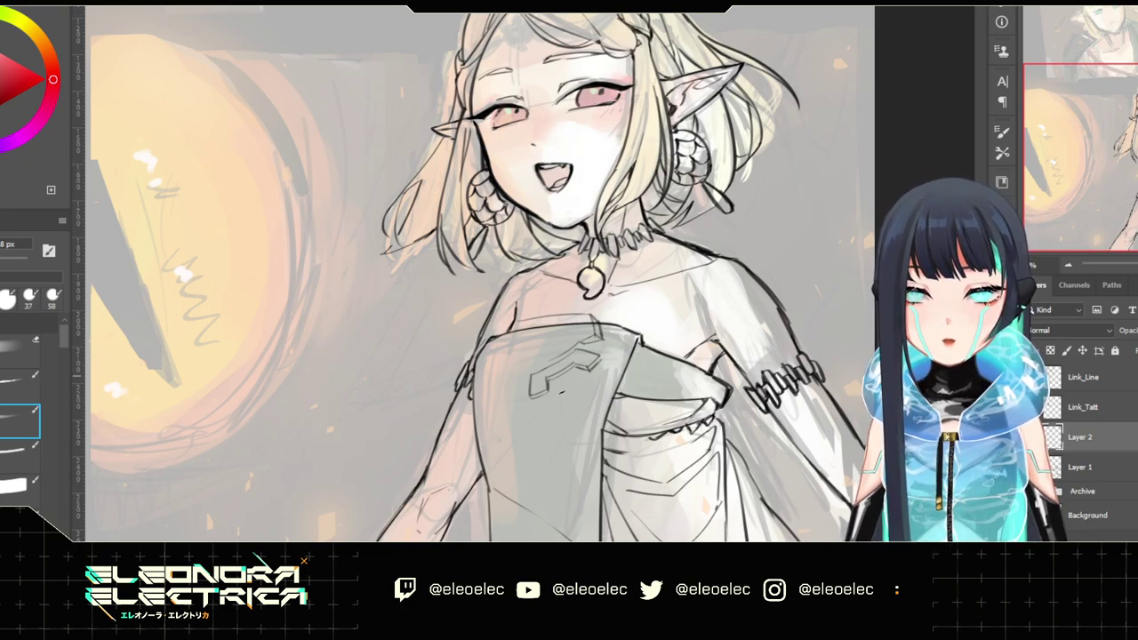
Ink a narrow teardrop pendant hanging below the angular bodice motif, redoing the first strokes
drag(567, 383, 566, 425)
key(ctrl+z)
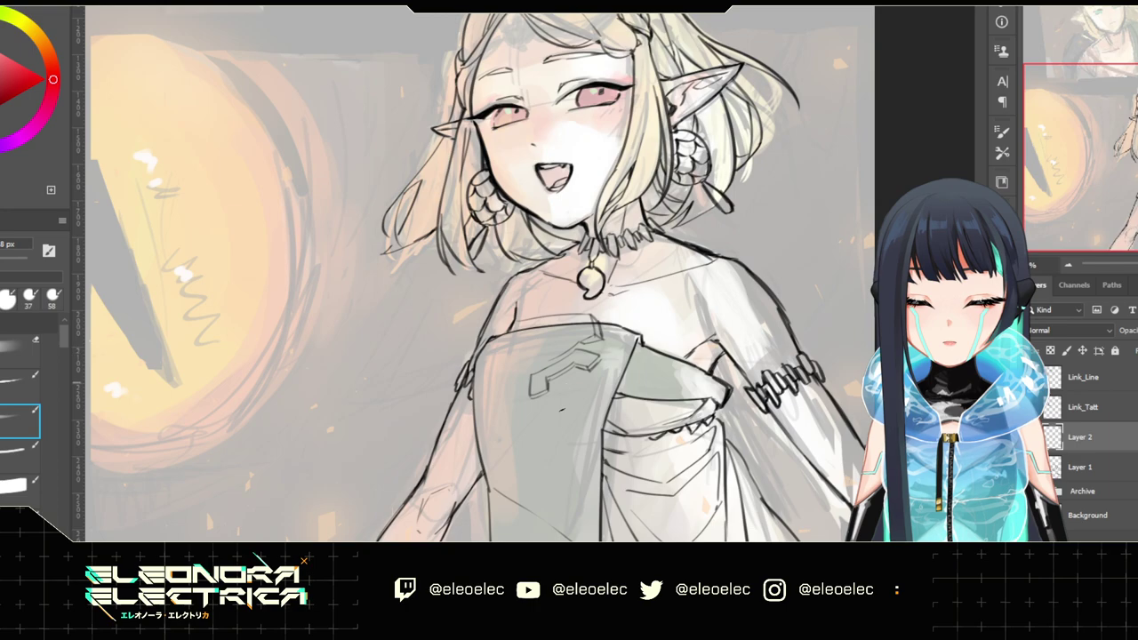
drag(565, 384, 567, 423)
key(ctrl+z)
key(ctrl+z)
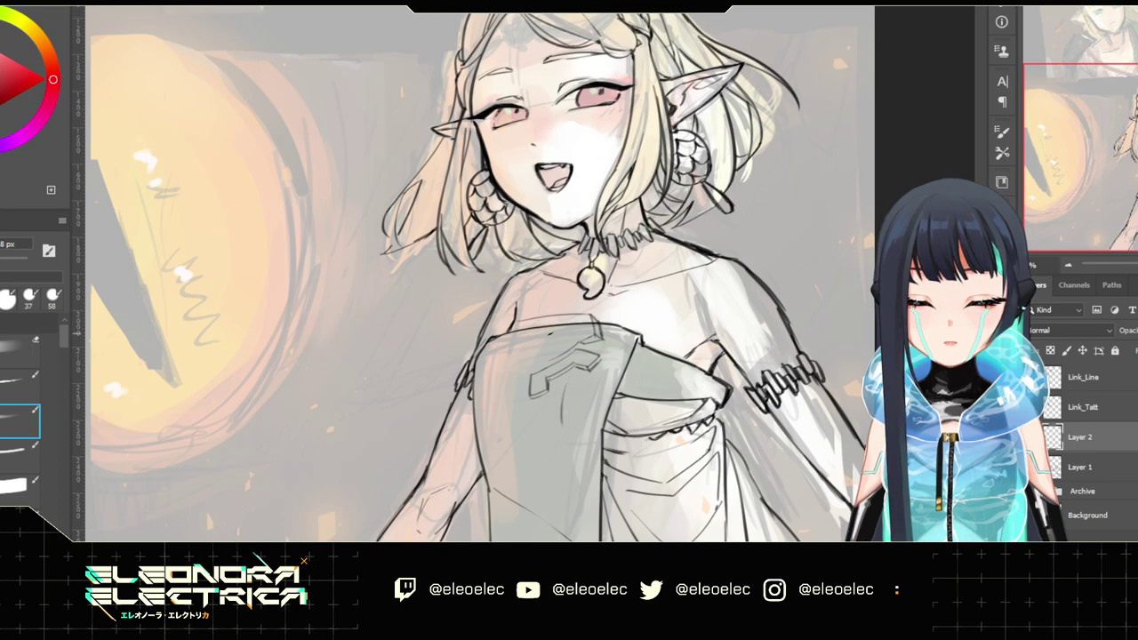
mouse_move(570, 384)
mouse_down()
mouse_move(561, 417)
mouse_move(574, 414)
mouse_up()
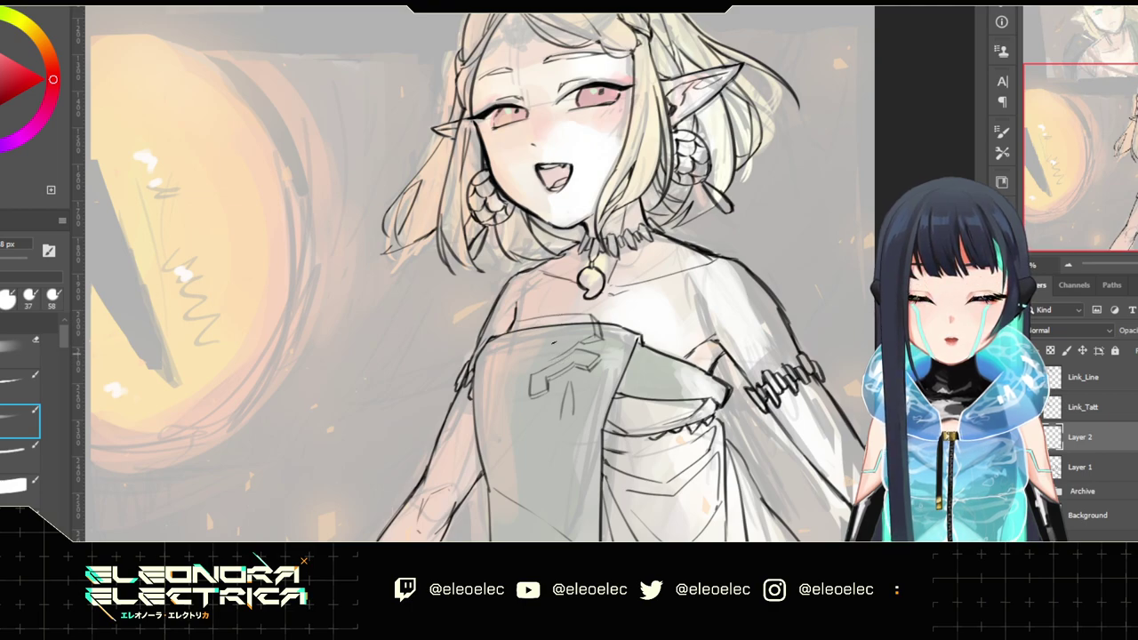
mouse_move(568, 385)
mouse_down()
mouse_move(559, 423)
mouse_move(575, 425)
mouse_up()
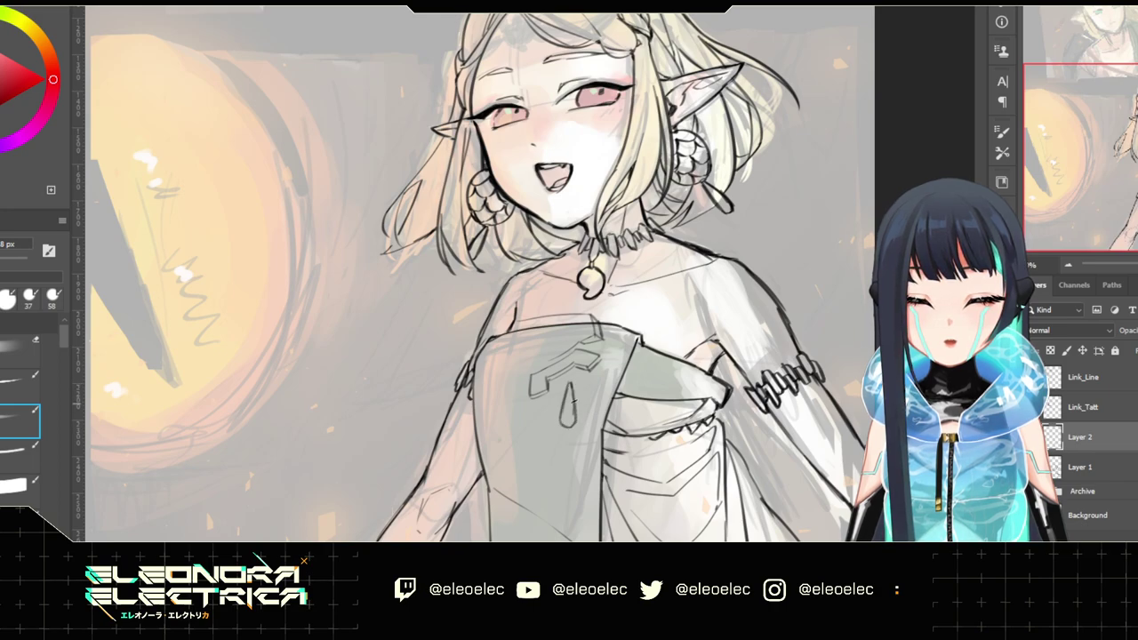
Lasso the teardrop pendant's upper end and transform it to bring the outline to a point
key(l)
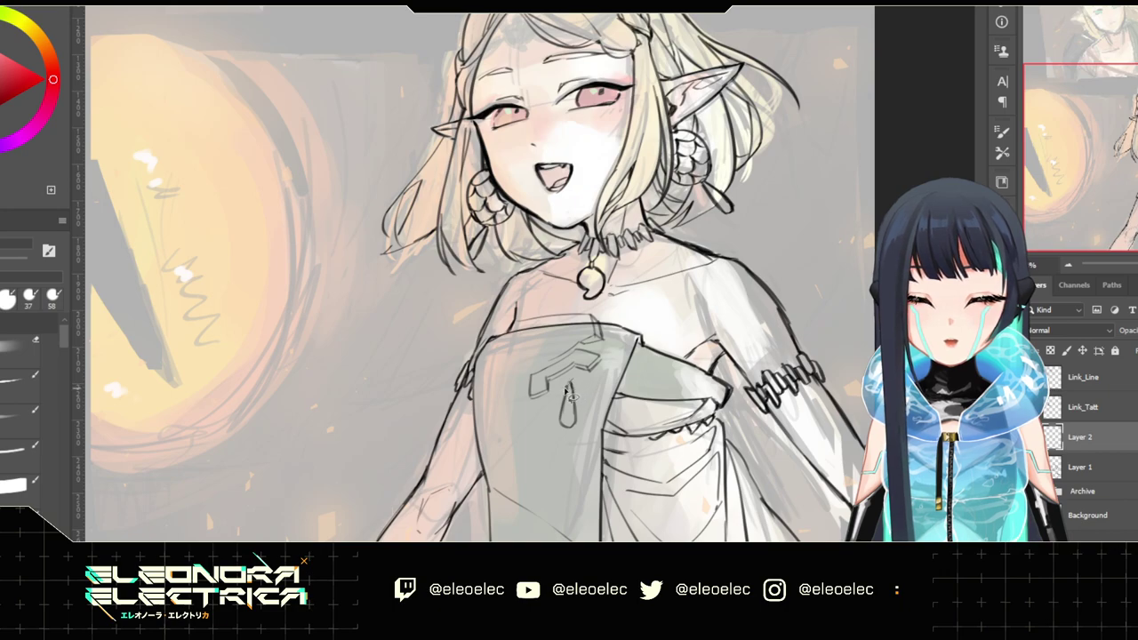
mouse_move(558, 392)
mouse_down()
mouse_move(588, 443)
mouse_move(558, 397)
mouse_move(567, 420)
mouse_move(569, 400)
mouse_up()
key(ctrl+t)
key(Return)
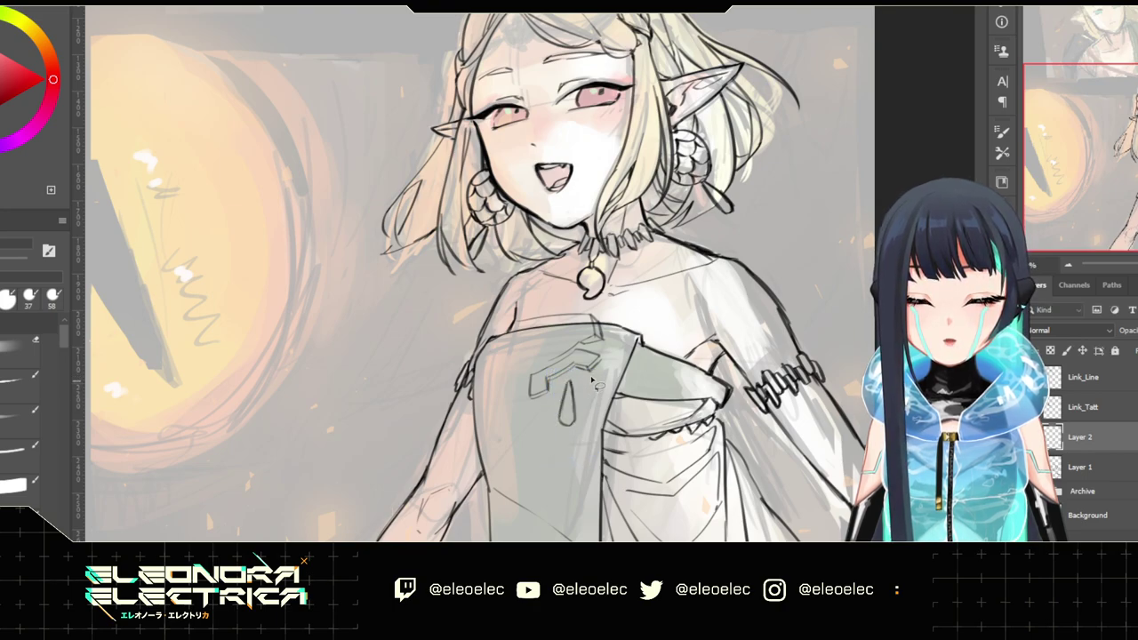
Ink concentric curved bands below the bodice's upper rim and extend the angular motif across to its opposite side
click(24, 411)
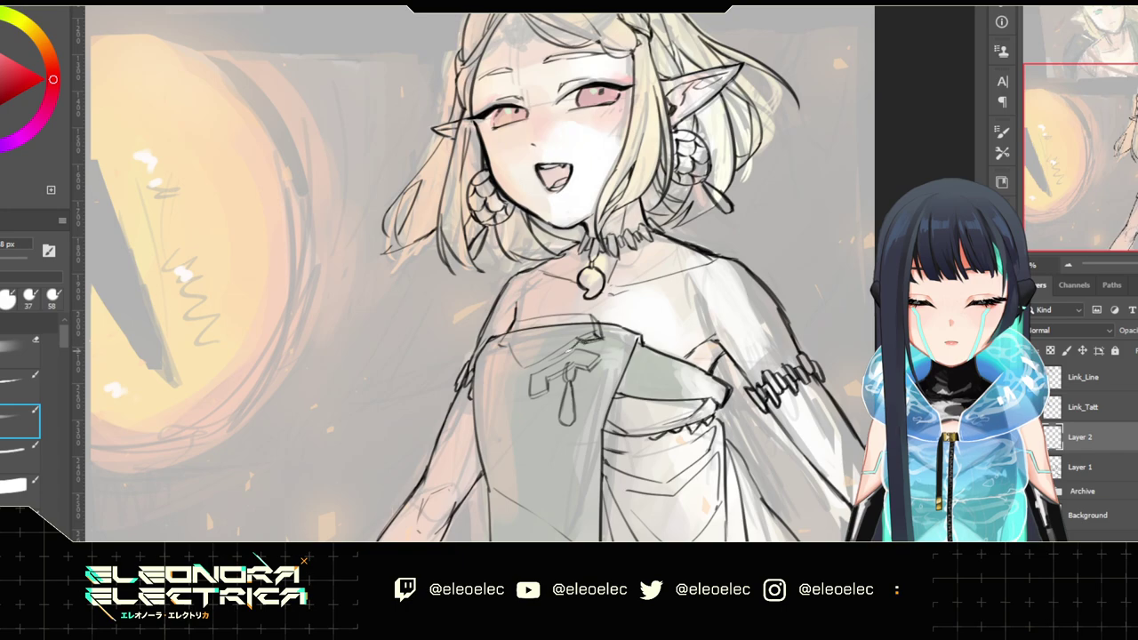
drag(512, 324, 565, 315)
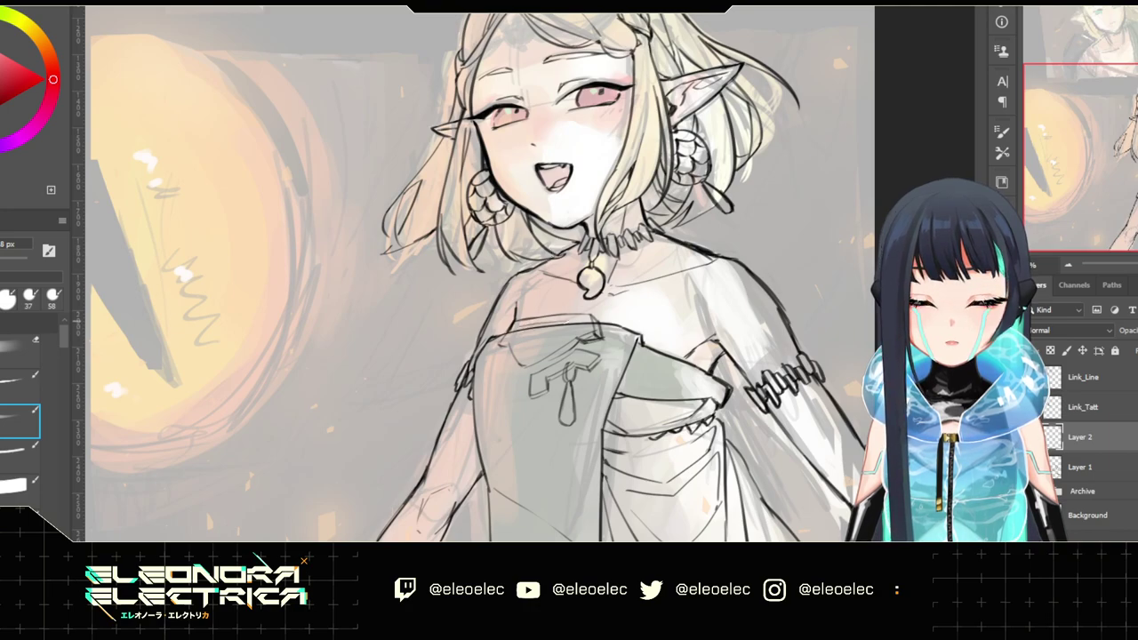
drag(574, 321, 542, 347)
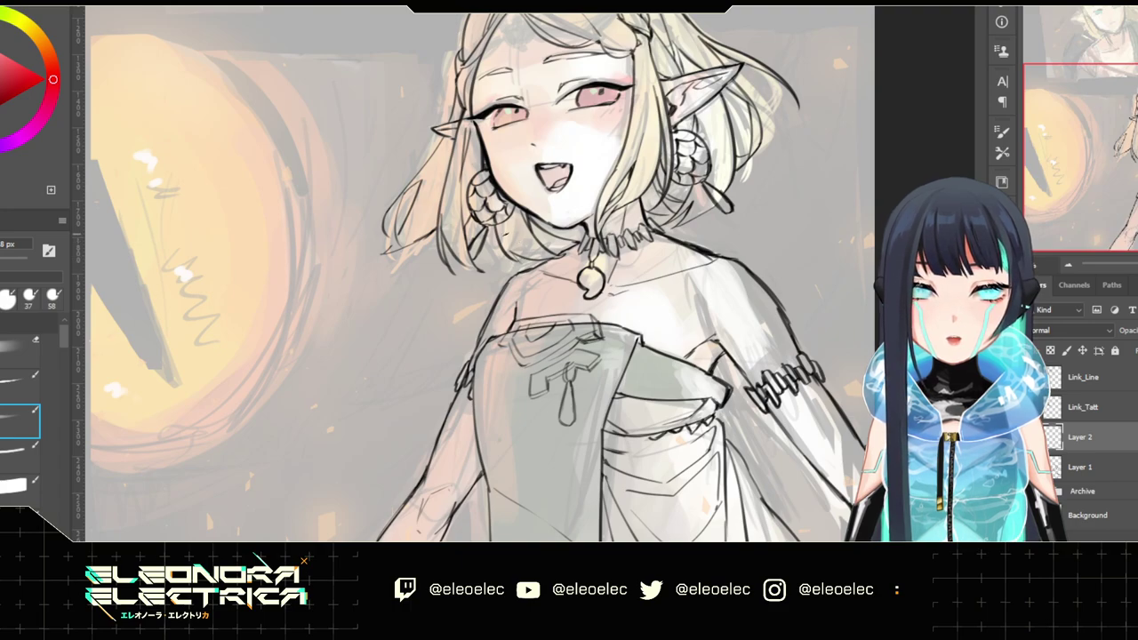
scroll(480, 276, down, 3)
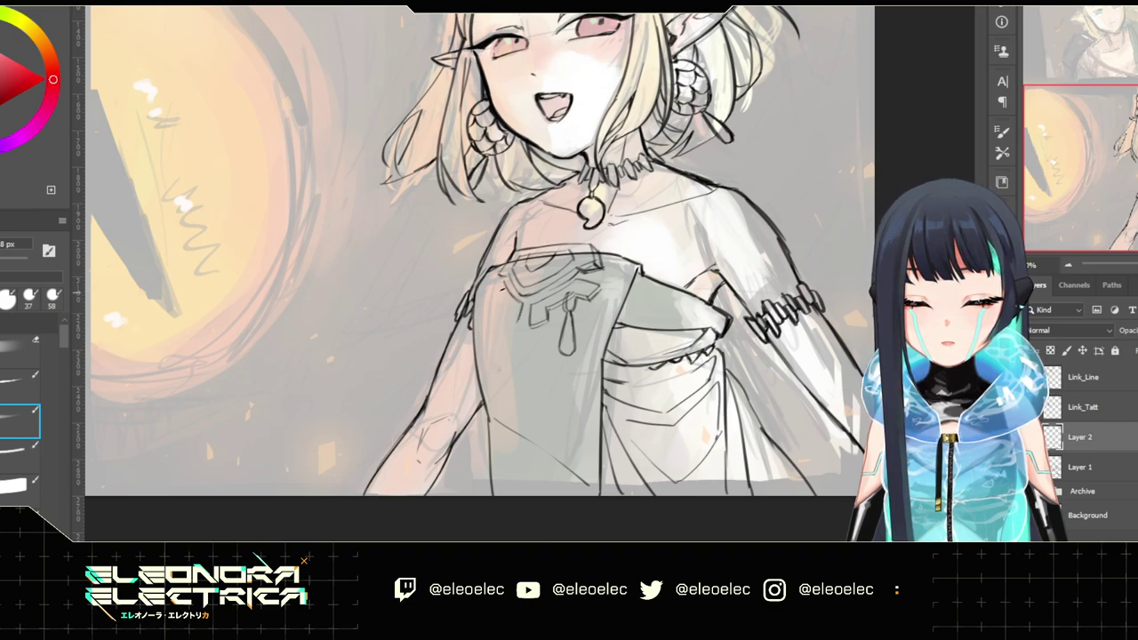
mouse_move(505, 282)
mouse_down()
mouse_move(491, 294)
mouse_move(511, 328)
mouse_move(521, 317)
mouse_move(514, 326)
mouse_up()
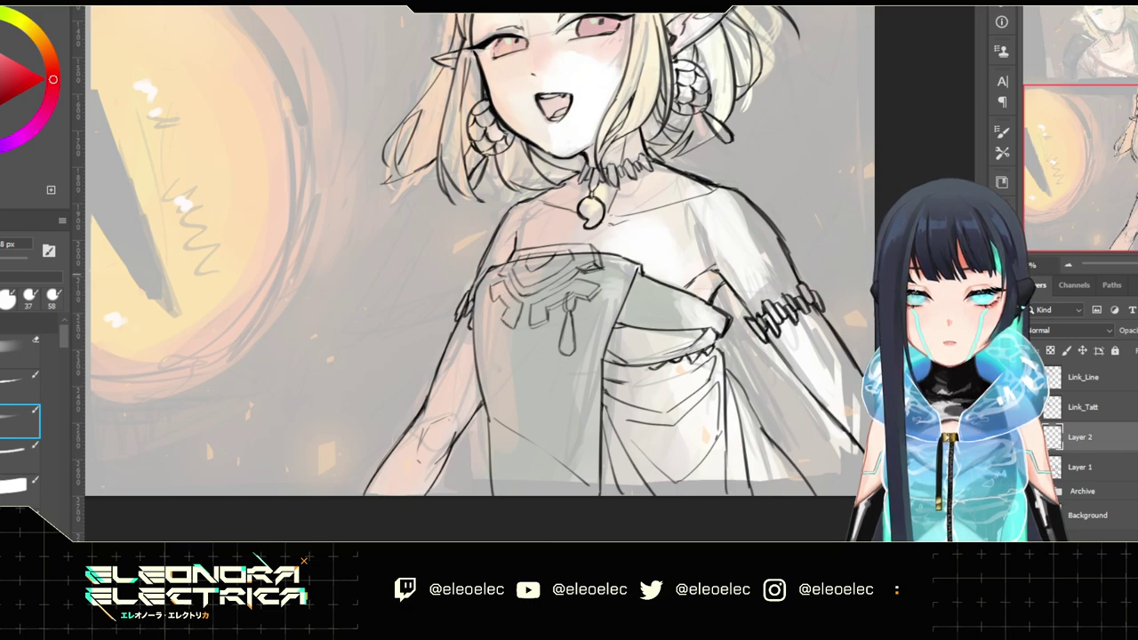
Ink a matching teardrop pendant below the opposite end of the bodice ornament, redoing its outline
mouse_move(493, 316)
mouse_down()
mouse_move(491, 355)
mouse_move(501, 358)
mouse_up()
key(ctrl+z)
key(ctrl+z)
mouse_move(494, 318)
mouse_down()
mouse_move(491, 352)
mouse_move(503, 360)
mouse_up()
key(ctrl+z)
key(ctrl+z)
drag(496, 311, 492, 349)
drag(497, 313, 503, 347)
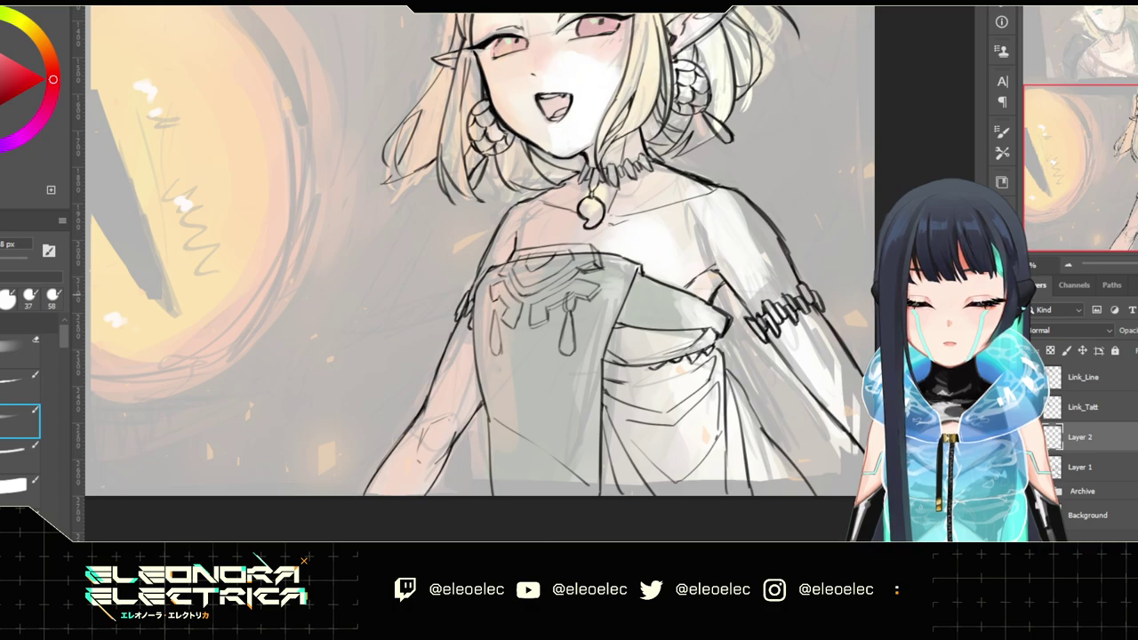
Ink the angular piece above the second teardrop and connect the pendant's tip to it
drag(497, 294, 497, 310)
key(ctrl+z)
key(ctrl+z)
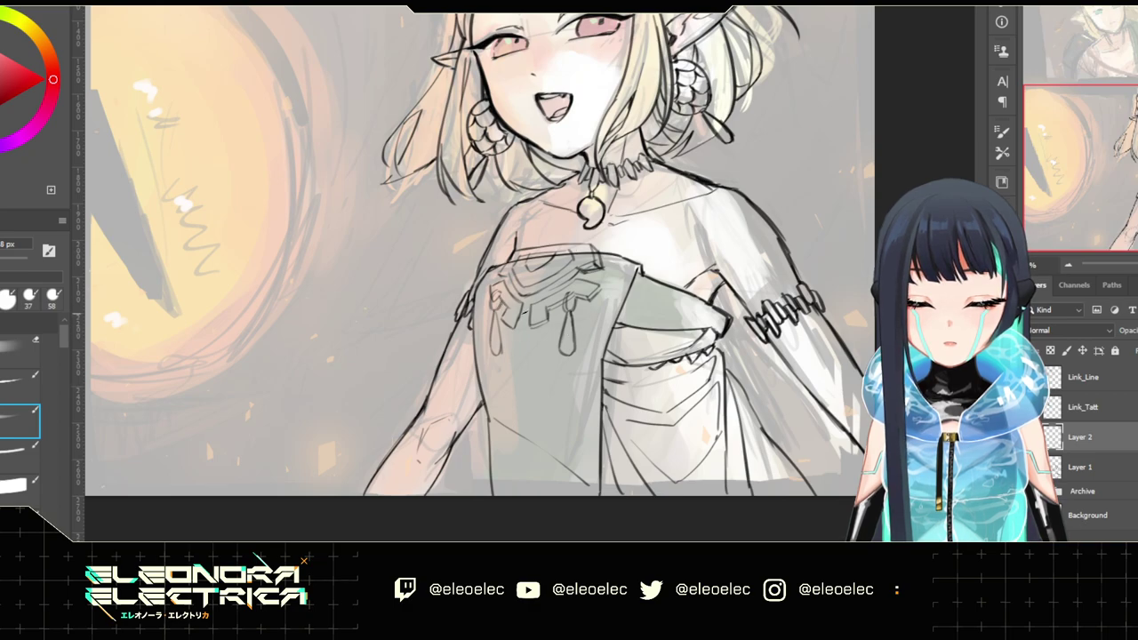
mouse_move(526, 308)
mouse_down()
mouse_move(517, 330)
mouse_move(504, 304)
mouse_up()
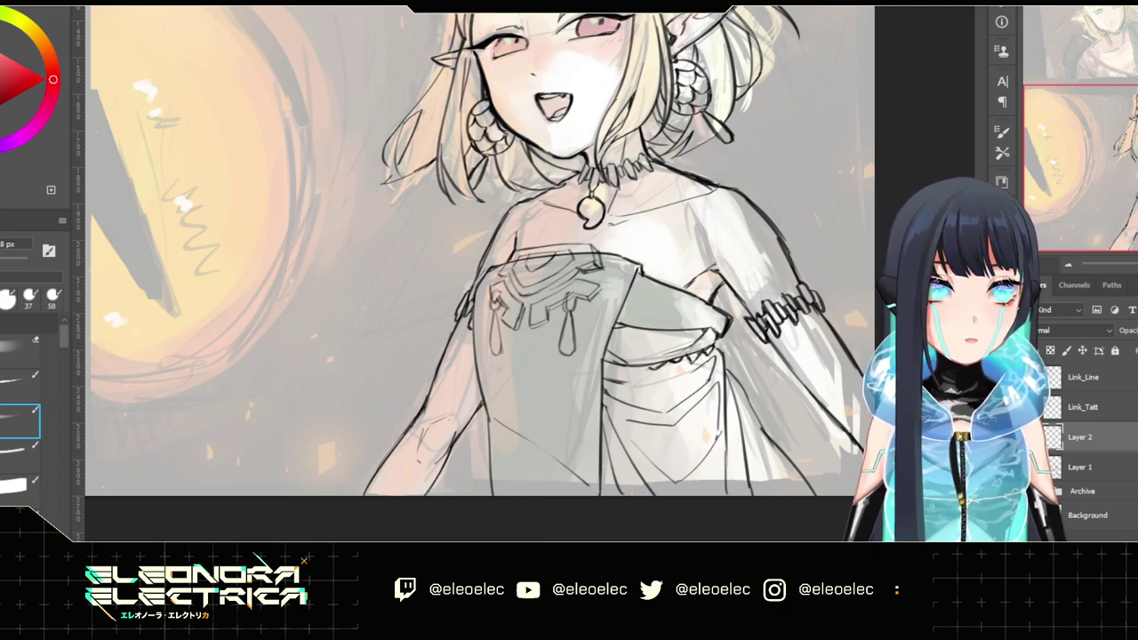
scroll(481, 267, up, 2)
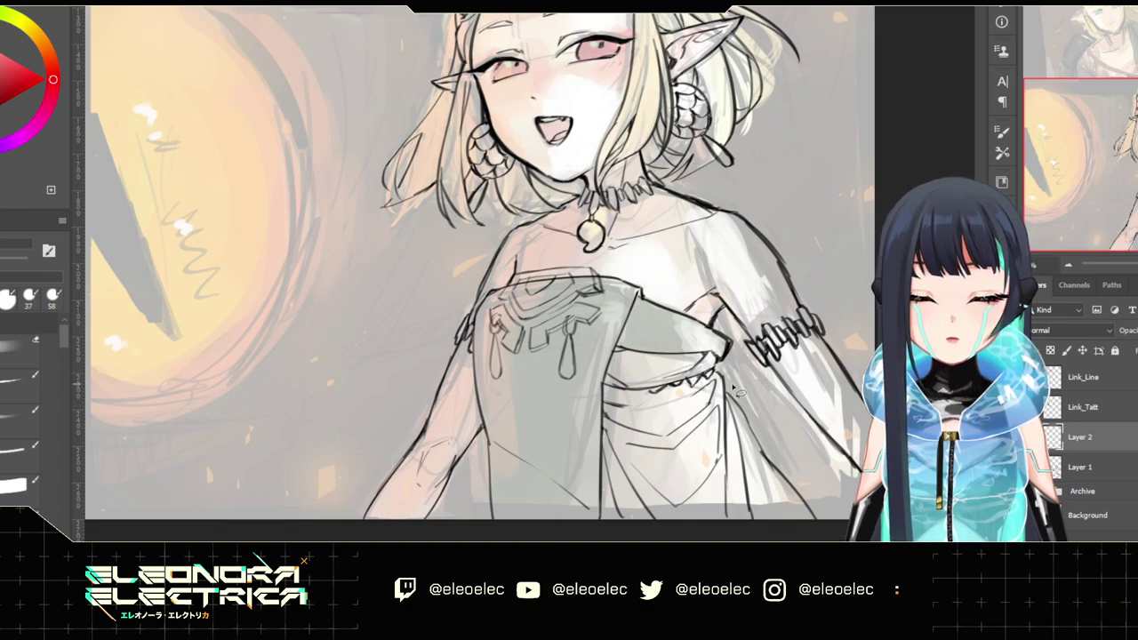
key(b)
drag(496, 335, 501, 361)
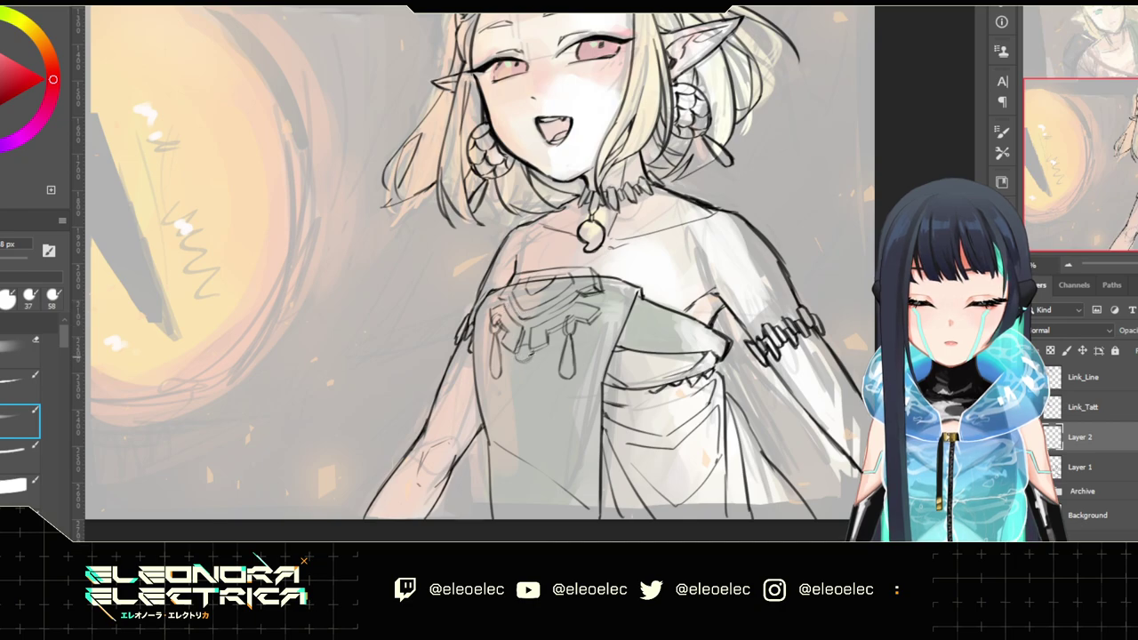
Ink a longer central teardrop hanging from the ornament and a stepped geometric line beside it on the bodice
drag(524, 361, 531, 410)
key(ctrl+z)
key(ctrl+z)
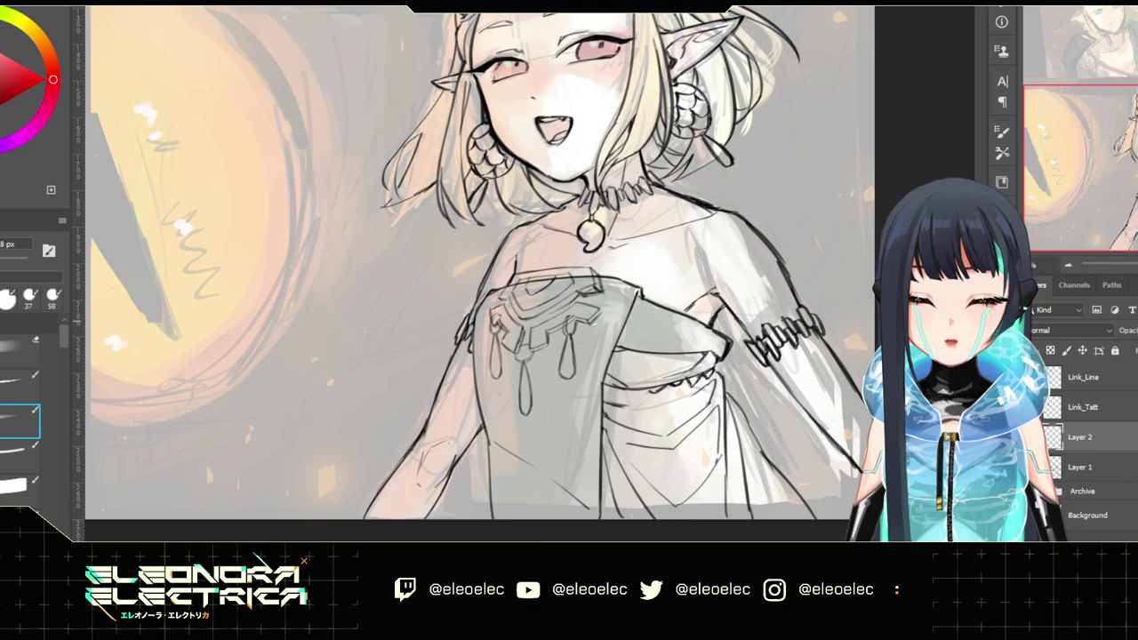
scroll(480, 267, down, 2)
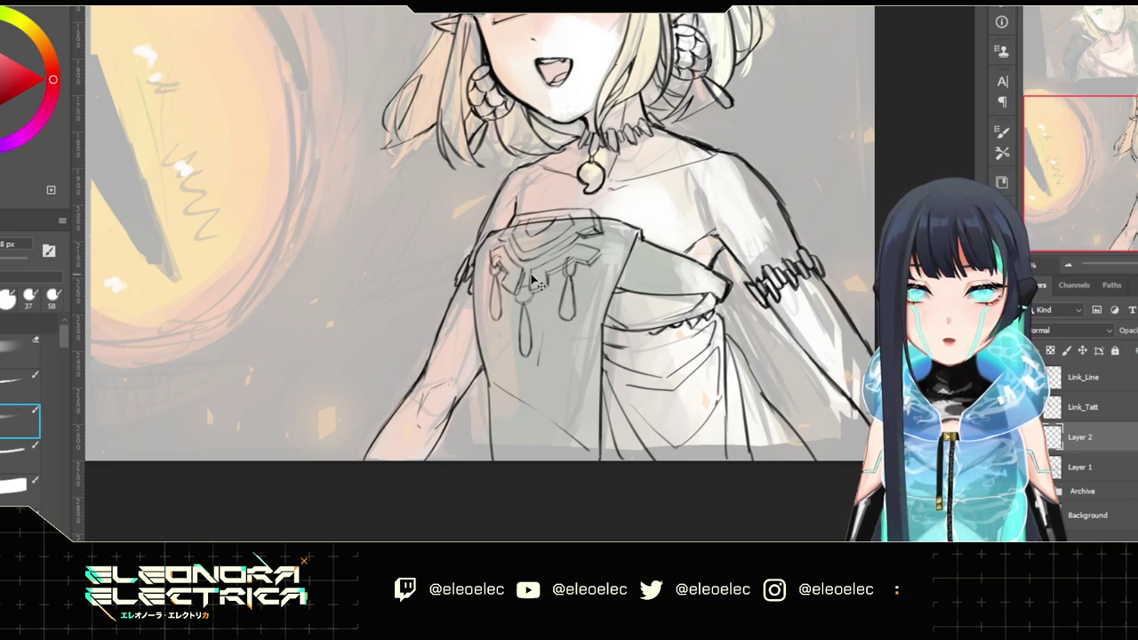
key(ctrl+z)
mouse_move(543, 327)
mouse_down()
mouse_move(538, 359)
mouse_move(564, 327)
mouse_up()
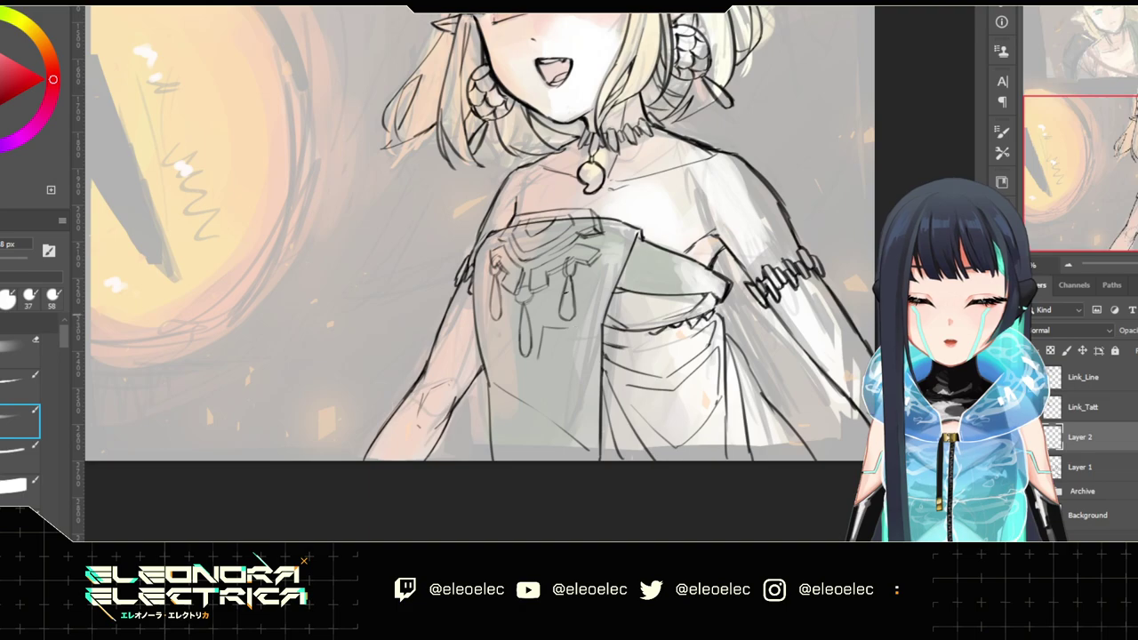
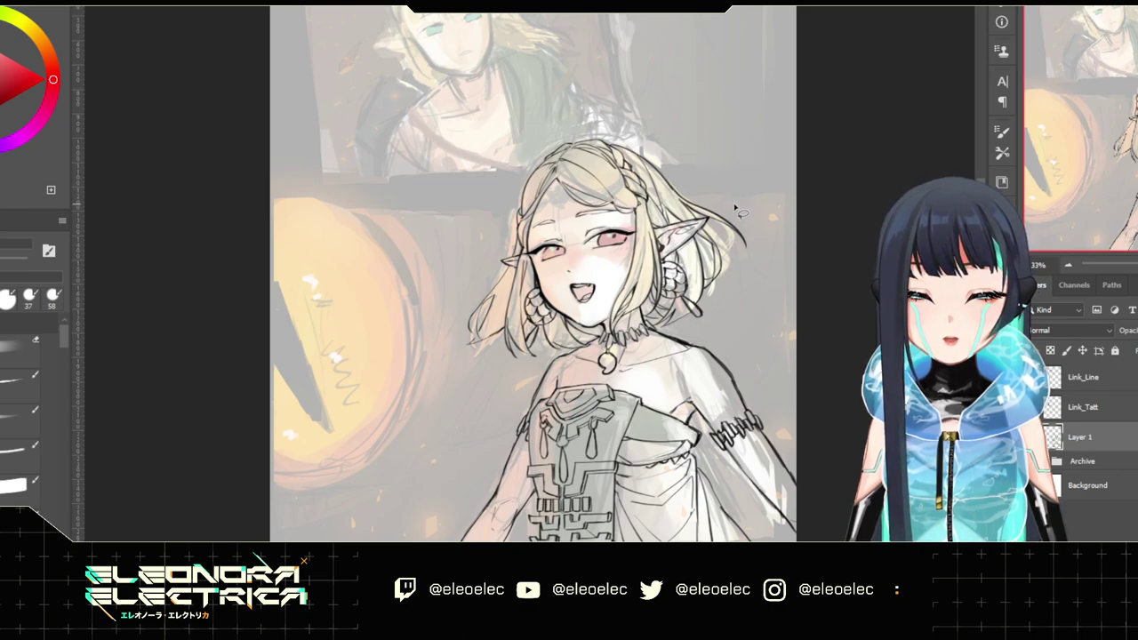
Add a new layer above Layer 1 and ink a small band around the hair lock at the temple opposite the braid
key(b)
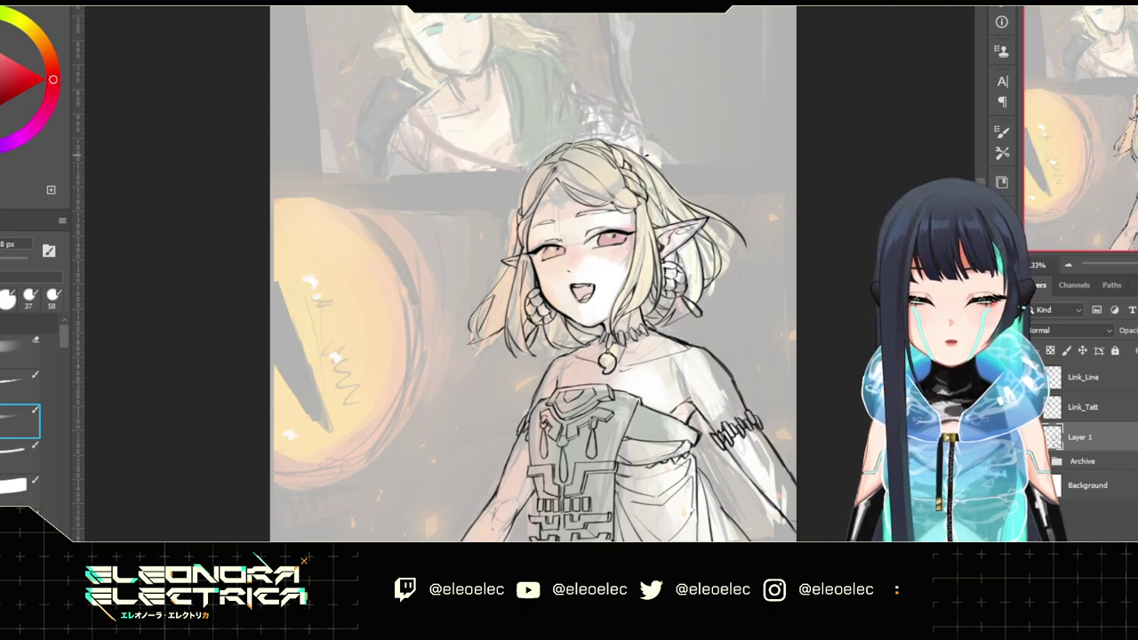
key(ctrl+plus)
drag(569, 178, 541, 304)
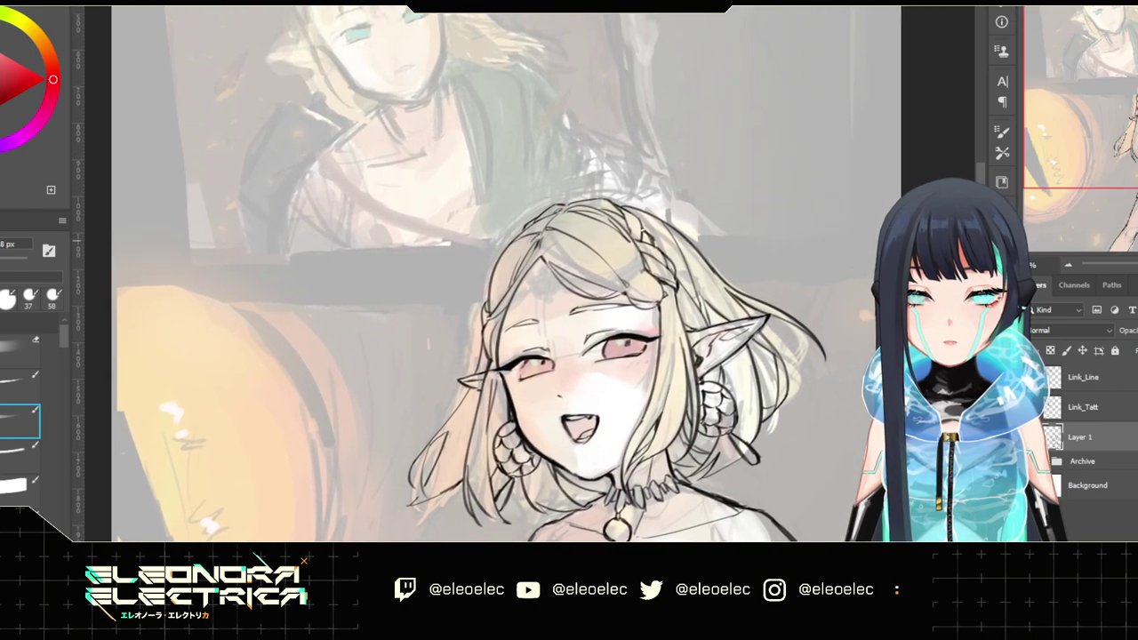
key(ctrl+alt+shift+n)
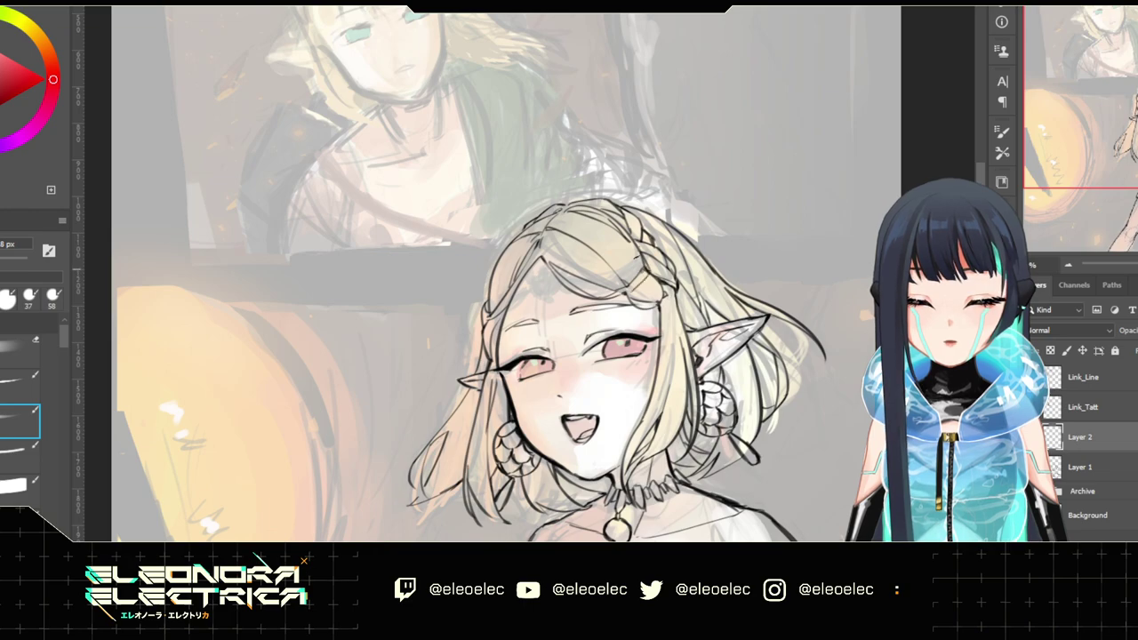
mouse_move(614, 290)
mouse_down()
mouse_move(629, 294)
mouse_move(653, 274)
mouse_up()
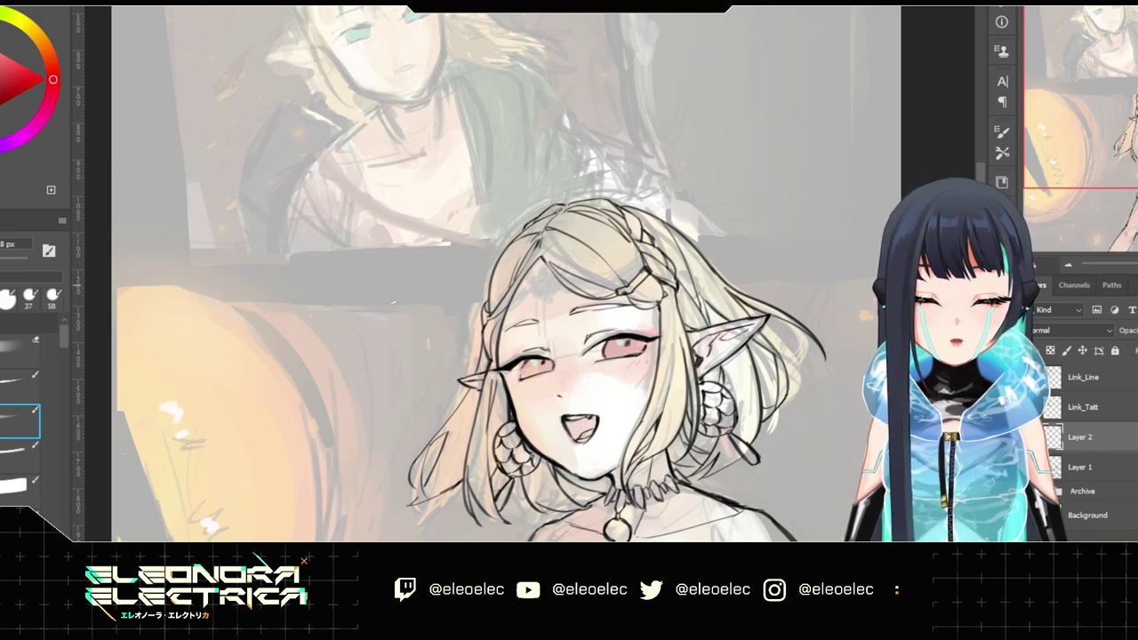
click(1109, 469)
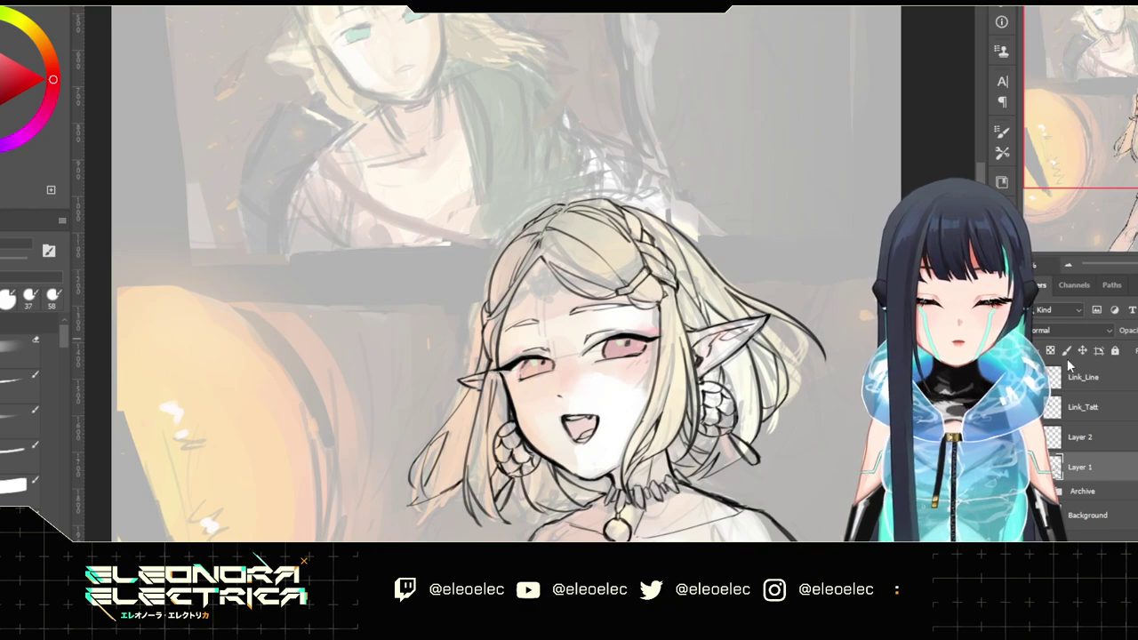
scroll(763, 345, up, 1)
scroll(763, 344, down, 2)
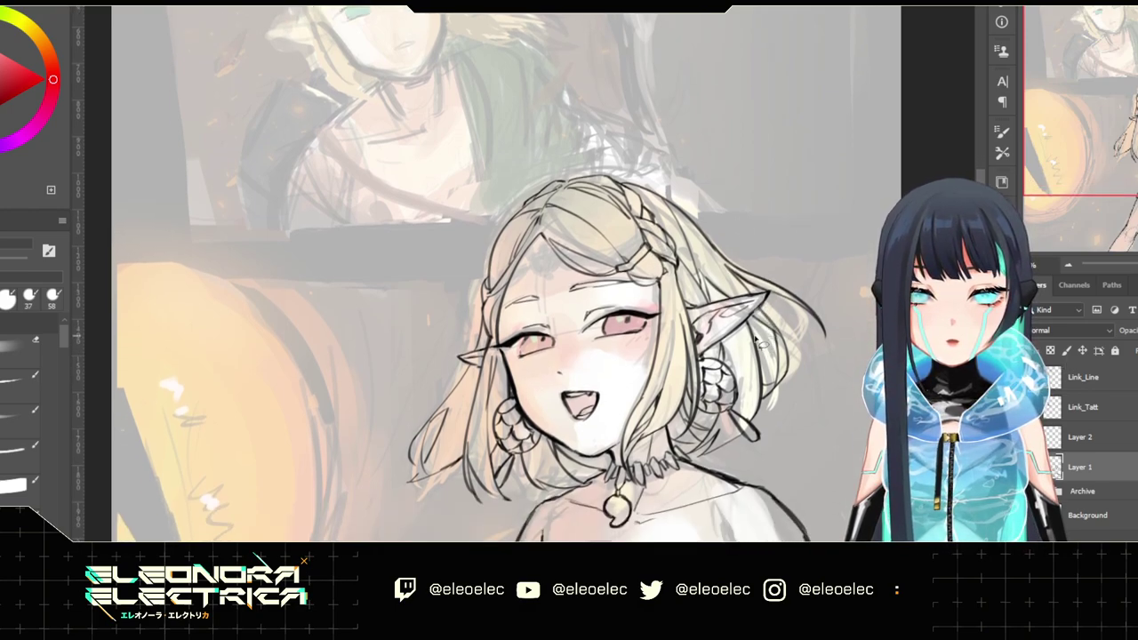
click(25, 424)
click(1090, 436)
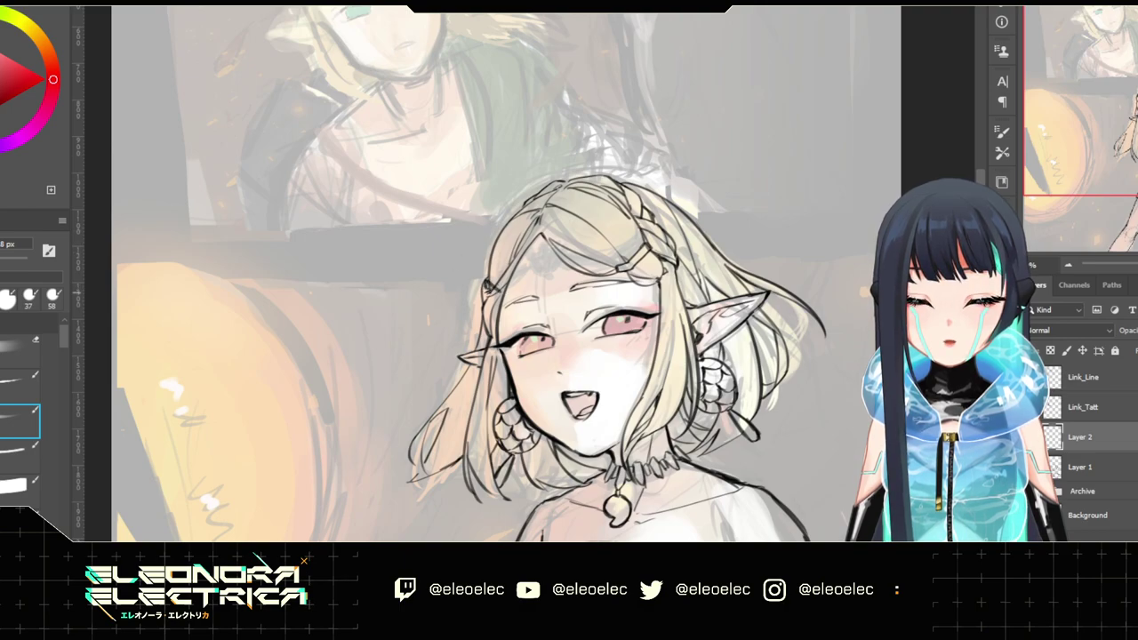
drag(489, 288, 509, 300)
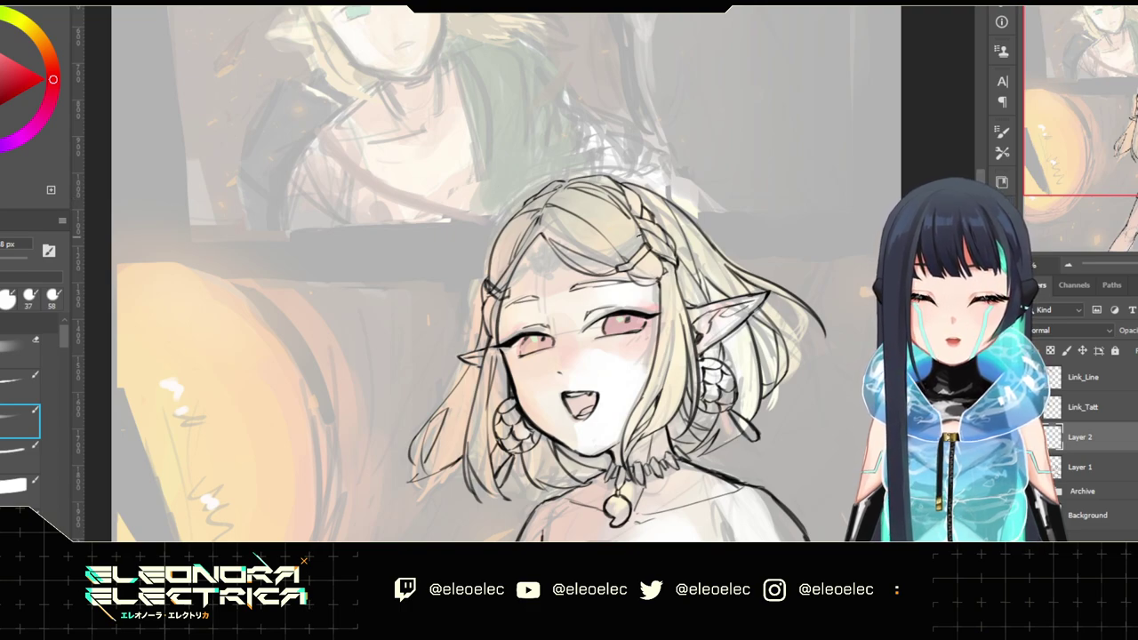
Add a layer mask to Layer 1
click(1128, 466)
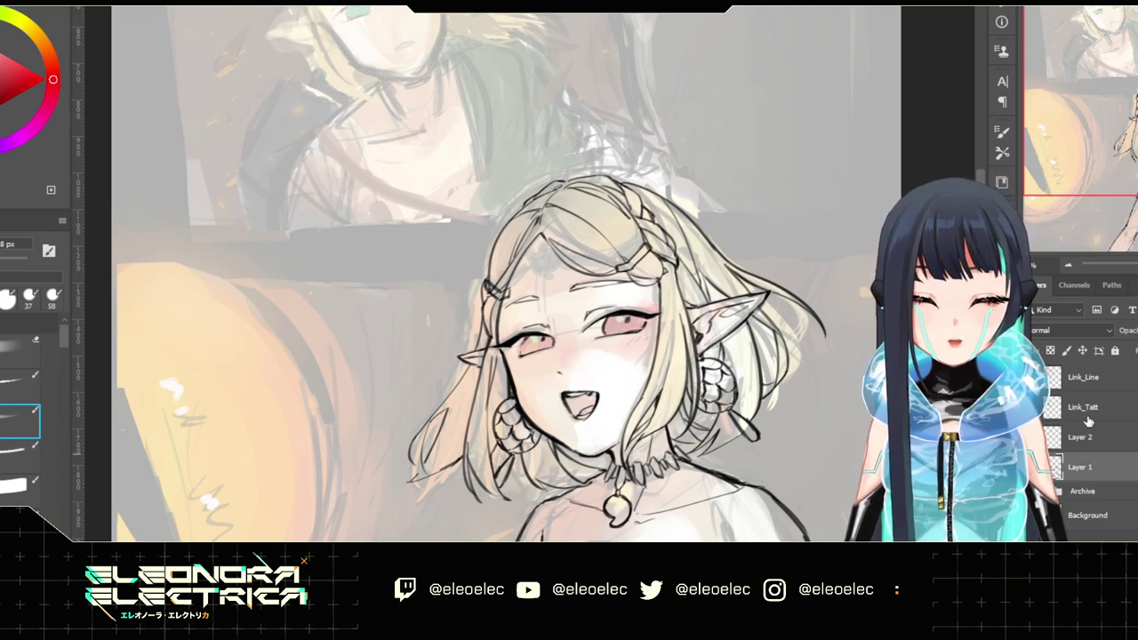
click(1094, 549)
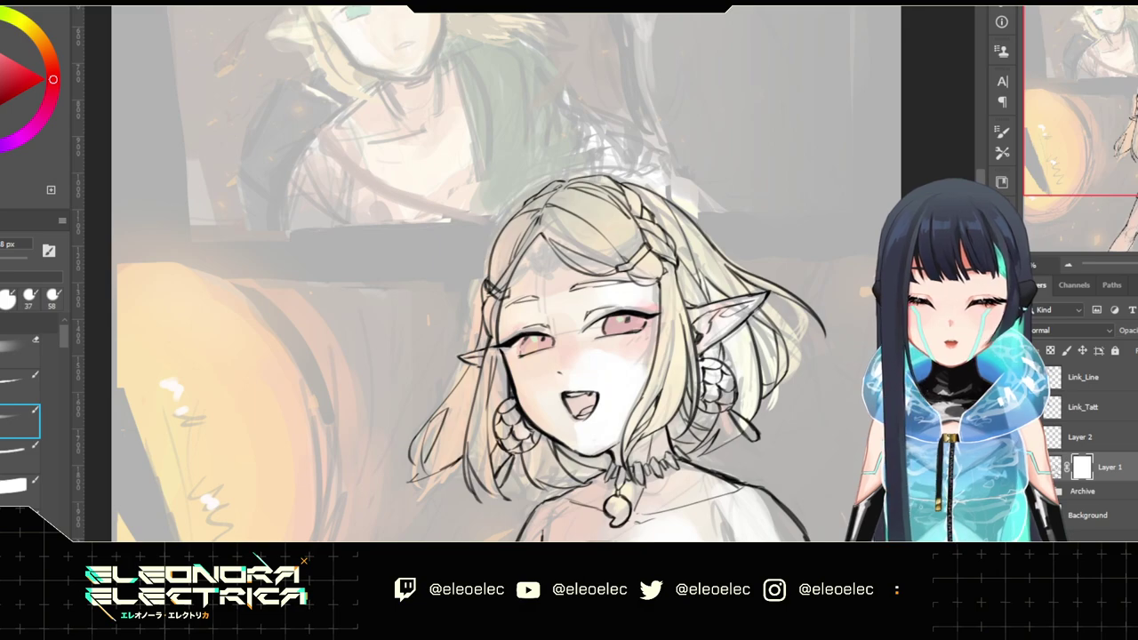
Mask out the hair lines inside the small band at the temple on Layer 1's mask
click(18, 489)
drag(489, 287, 500, 286)
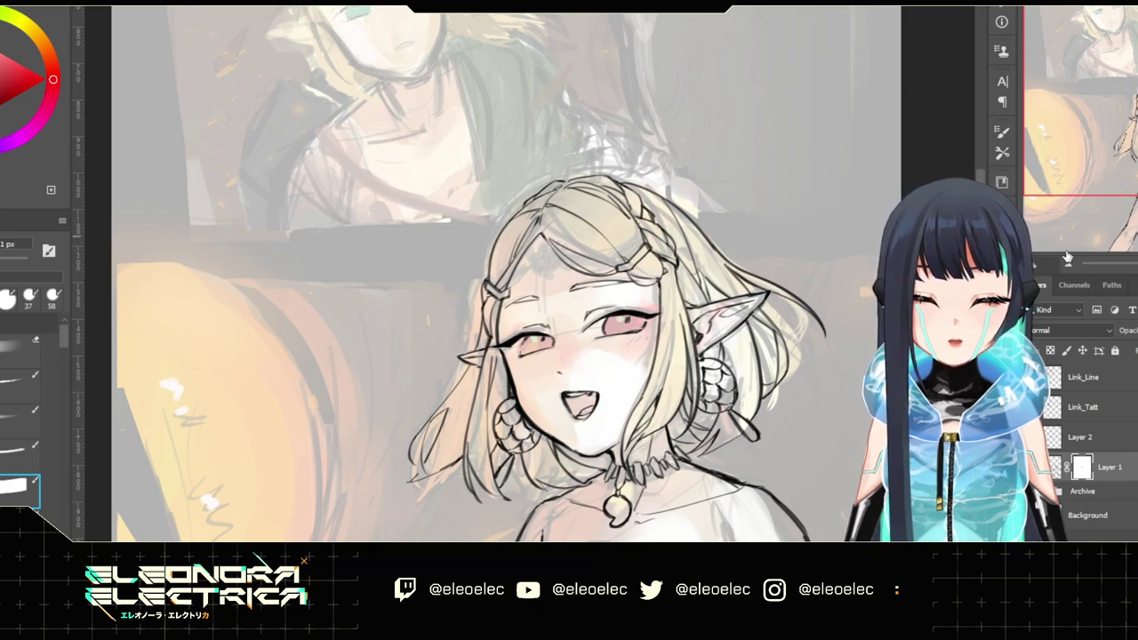
On Layer 2, ink a small diamond between the eyebrows and the short curved pieces above it for the forehead ornament
click(1124, 447)
click(18, 420)
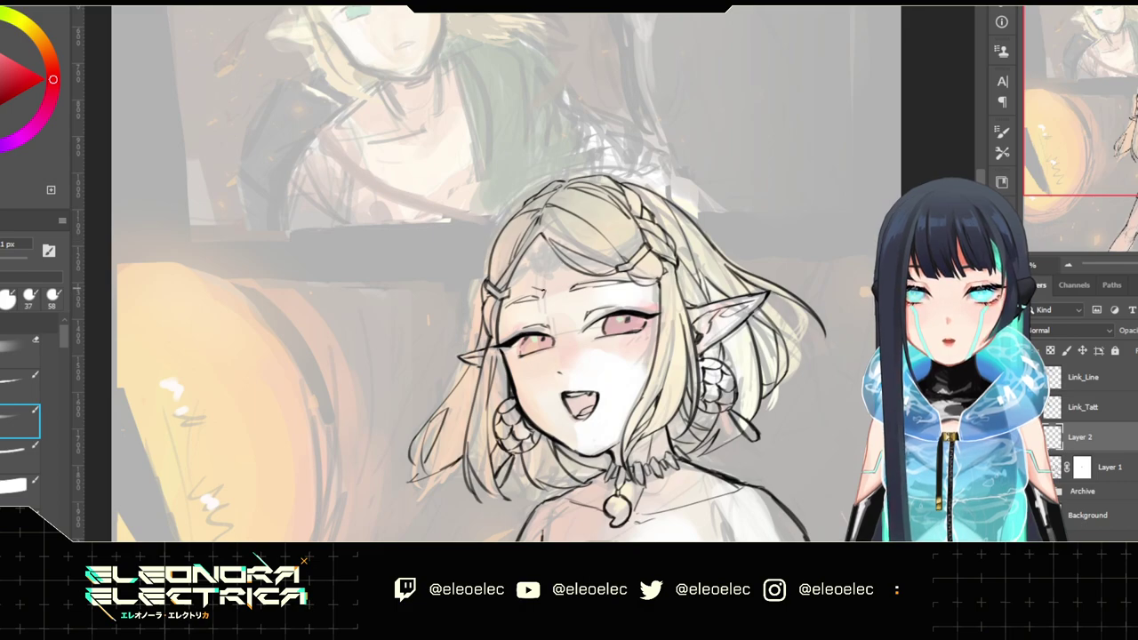
mouse_move(544, 293)
mouse_down()
mouse_move(554, 303)
mouse_move(542, 298)
mouse_up()
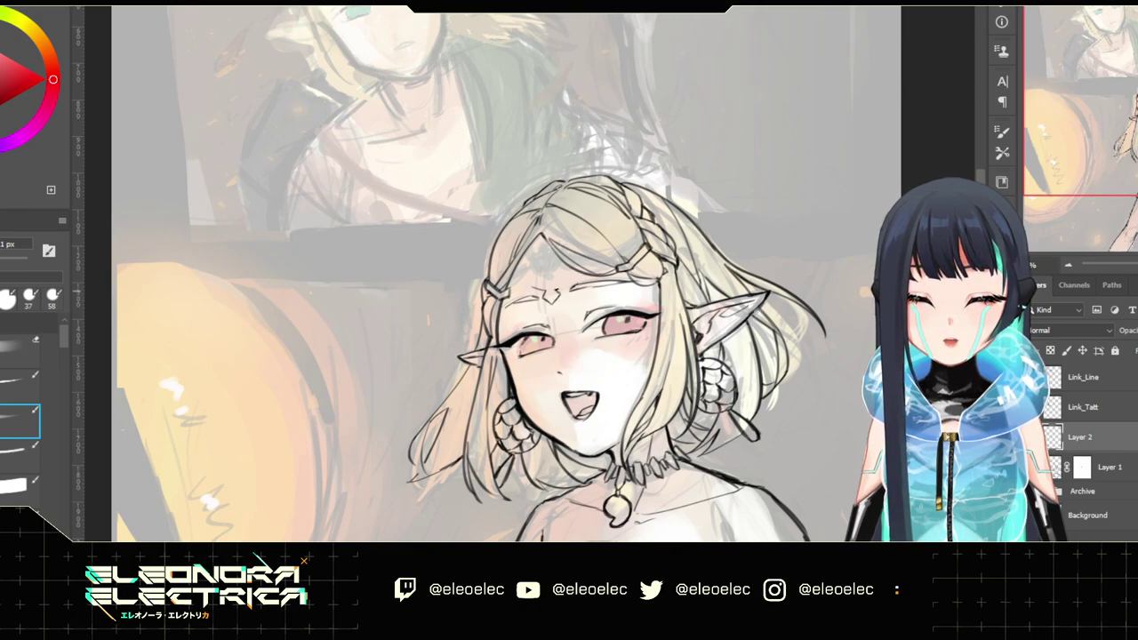
drag(555, 291, 569, 279)
key(ctrl+z)
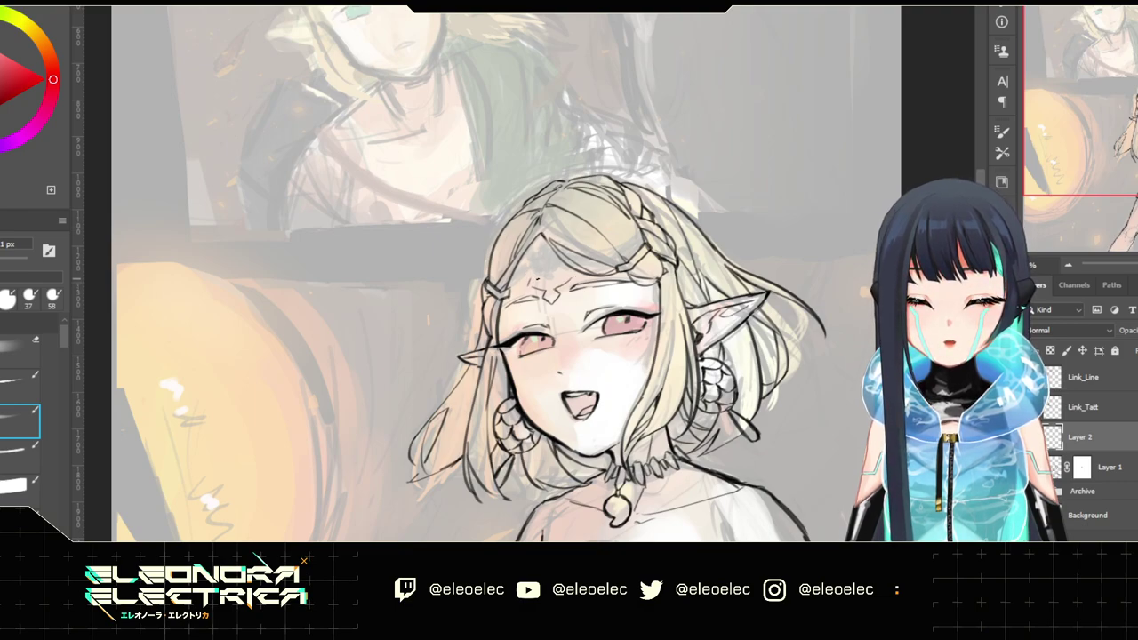
drag(534, 287, 568, 274)
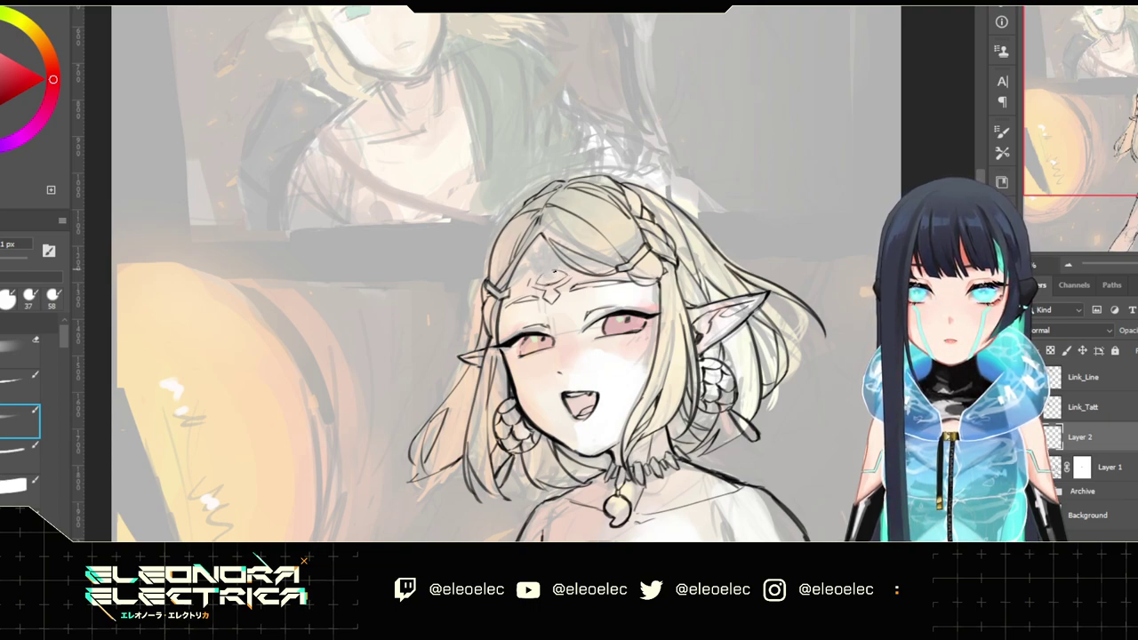
drag(540, 282, 562, 279)
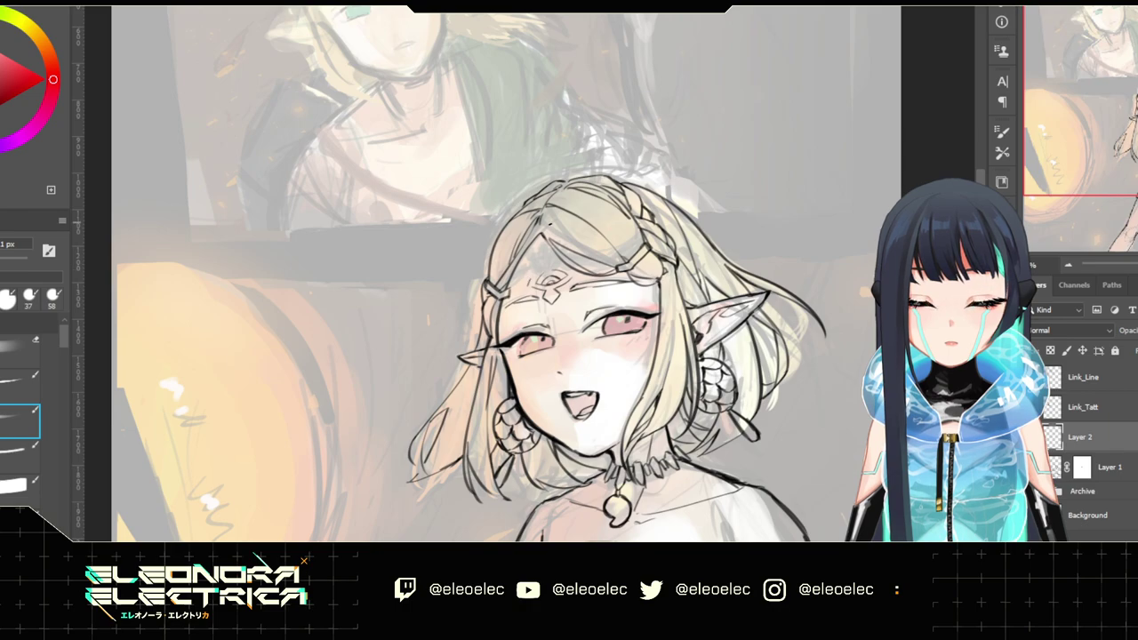
Lasso the upper part of the forehead ornament, clear the selection and ink the circlet's toothed arch and side scrollwork
key(l)
mouse_move(539, 276)
mouse_down()
mouse_move(535, 295)
mouse_move(554, 265)
mouse_up()
key(ctrl+d)
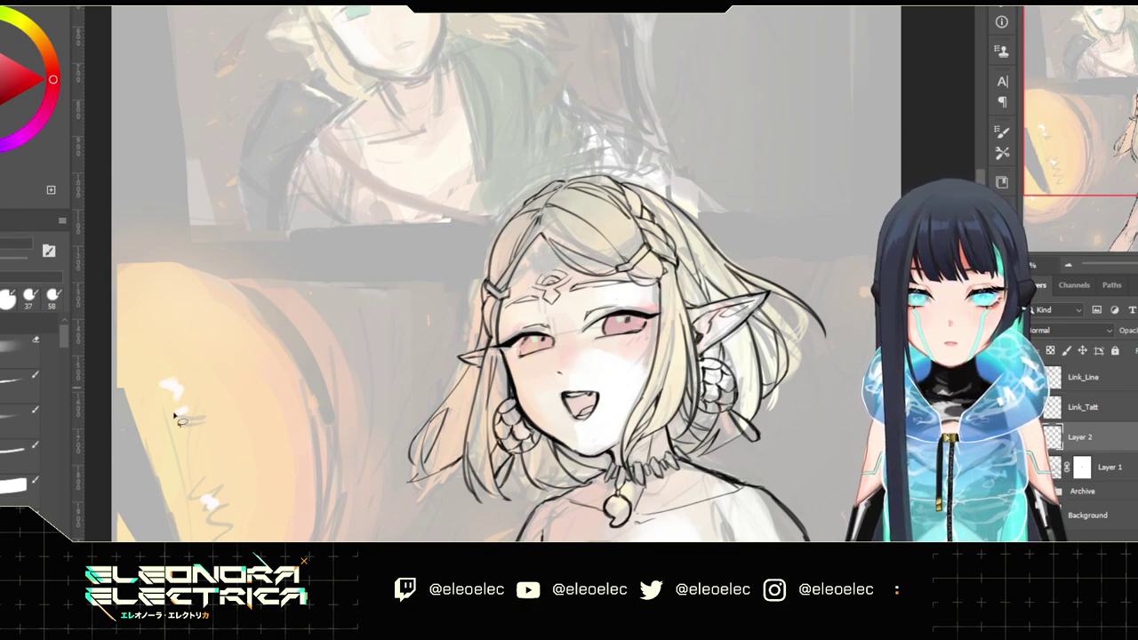
click(18, 419)
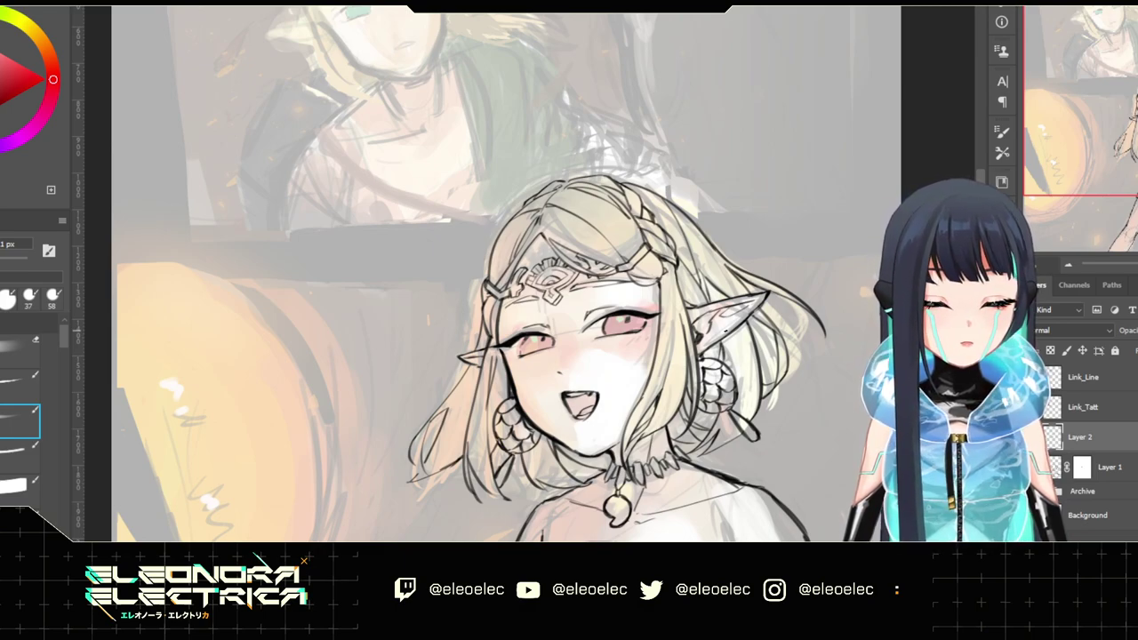
Lasso the circlet's central ornament on Layer 2 and shift it slightly with Free Transform, then deselect it
scroll(507, 276, down, 3)
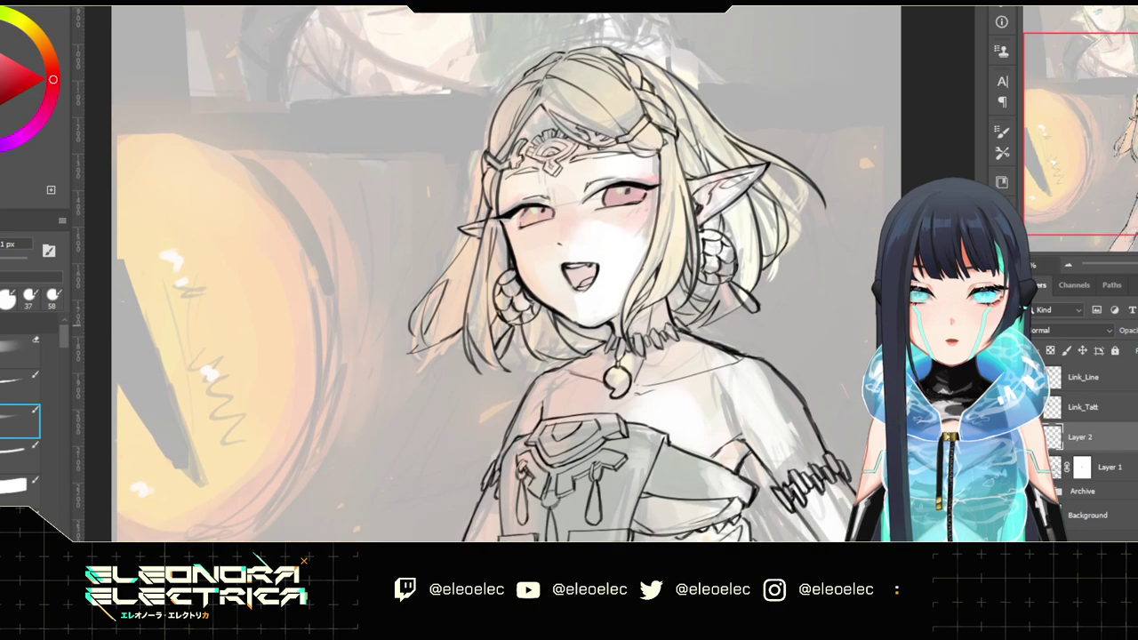
scroll(507, 276, down, 1)
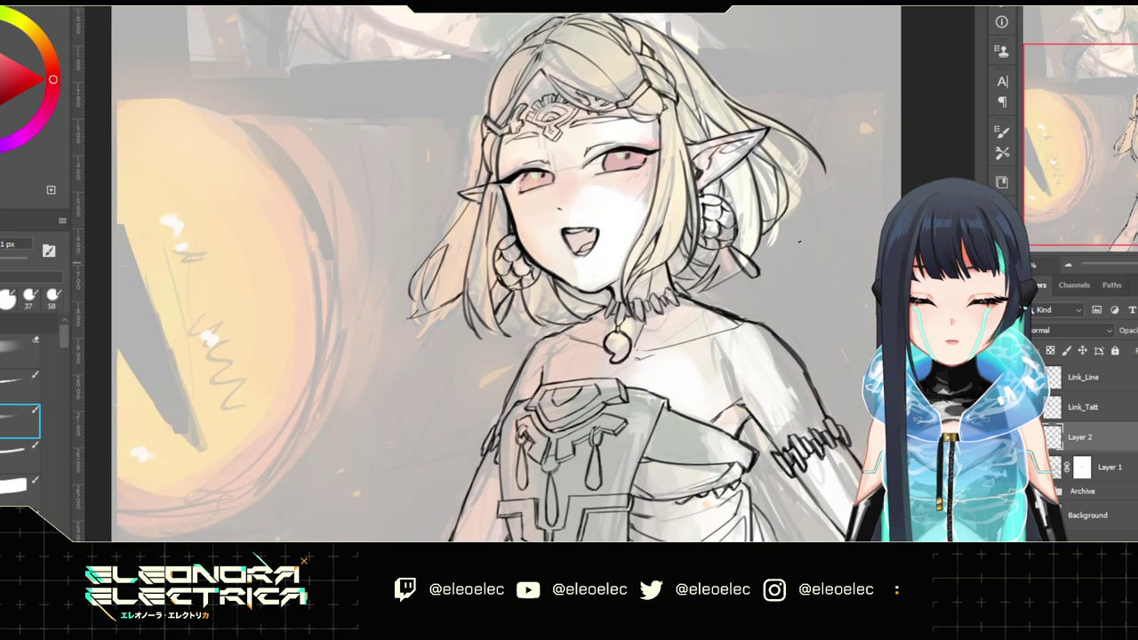
key(ctrl+minus)
click(1073, 260)
scroll(1003, 285, up, 1)
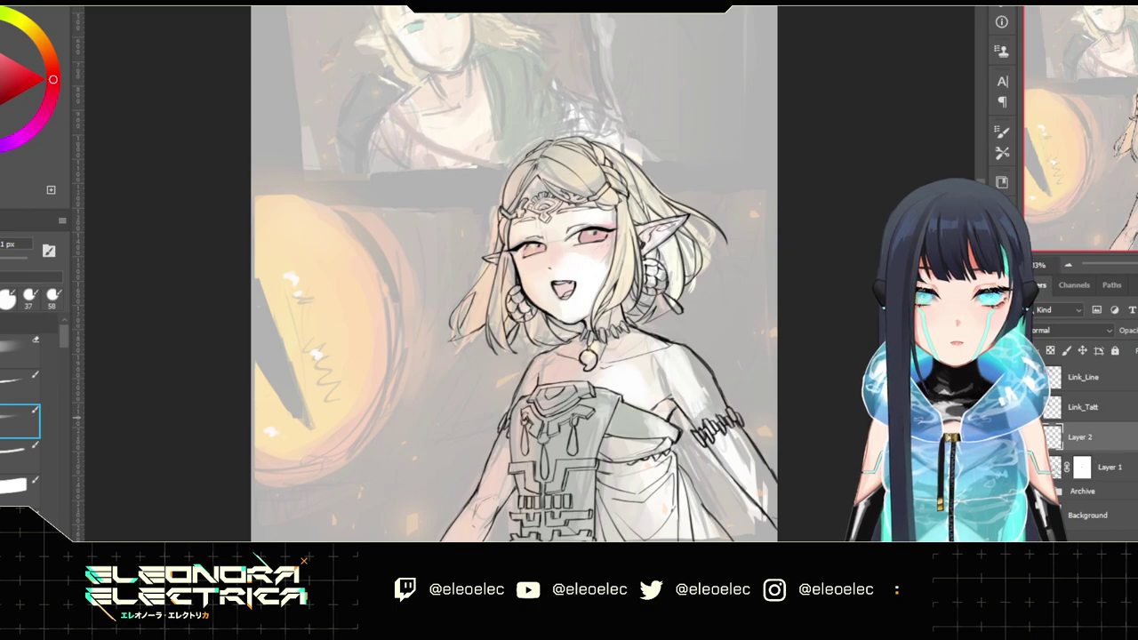
key(ctrl+plus)
key(ctrl+plus)
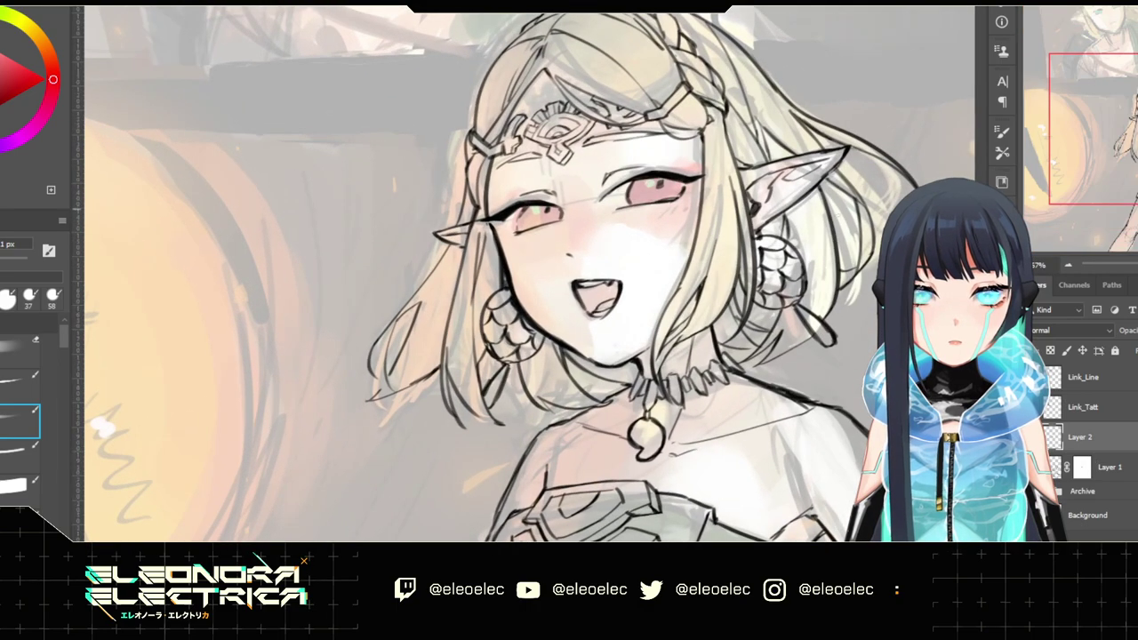
scroll(1003, 285, up, 1)
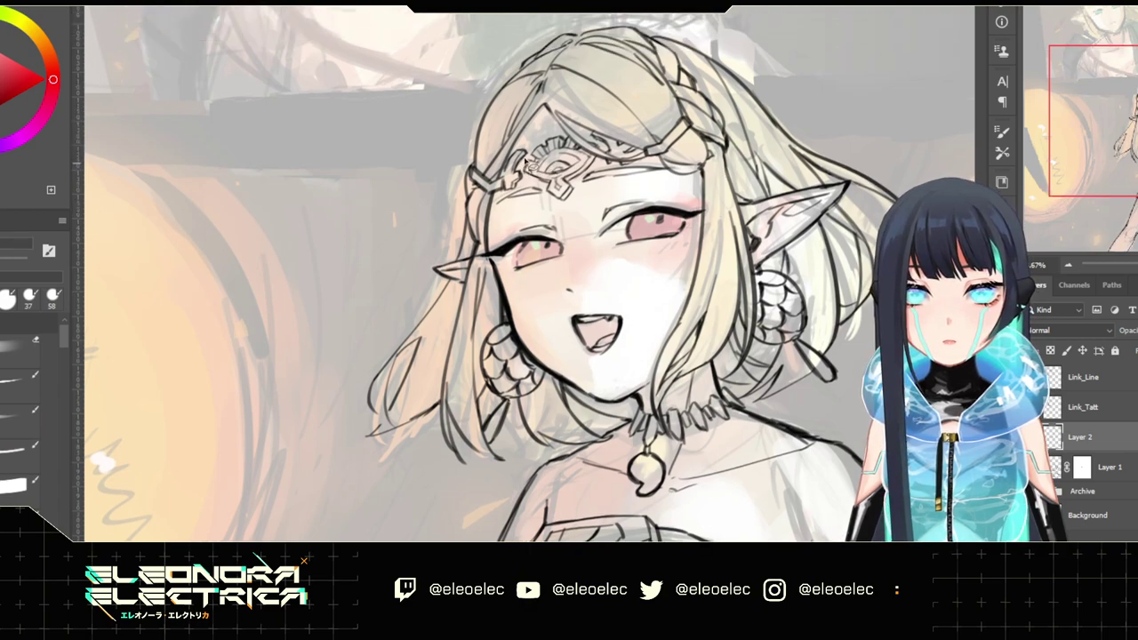
mouse_move(527, 166)
mouse_down()
mouse_move(540, 142)
mouse_move(577, 128)
mouse_move(590, 140)
mouse_up()
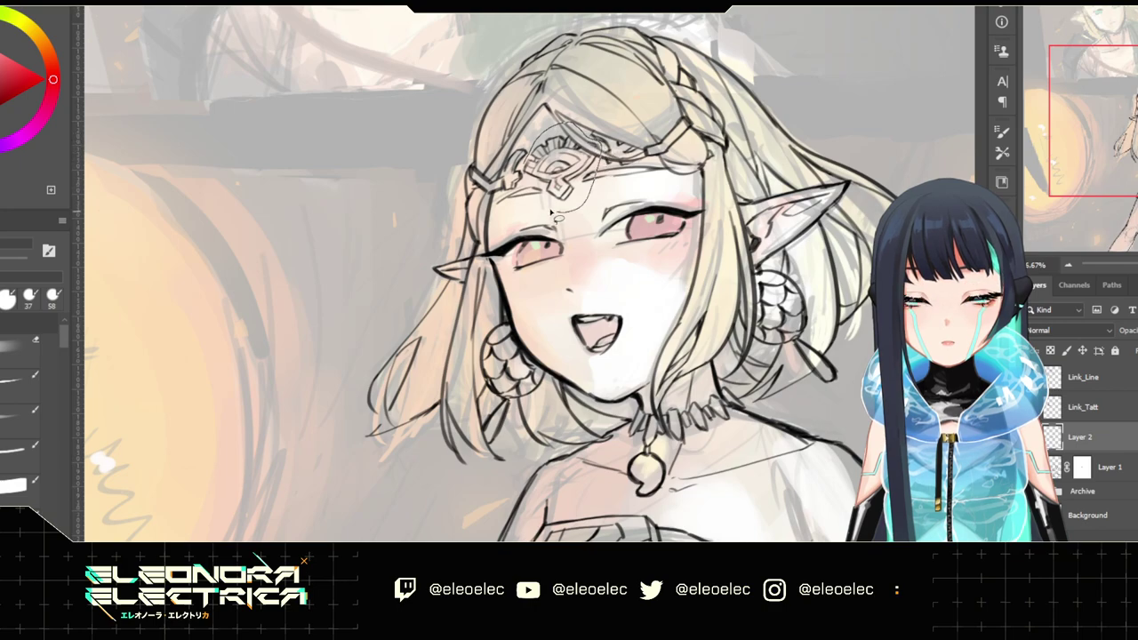
key(ctrl+t)
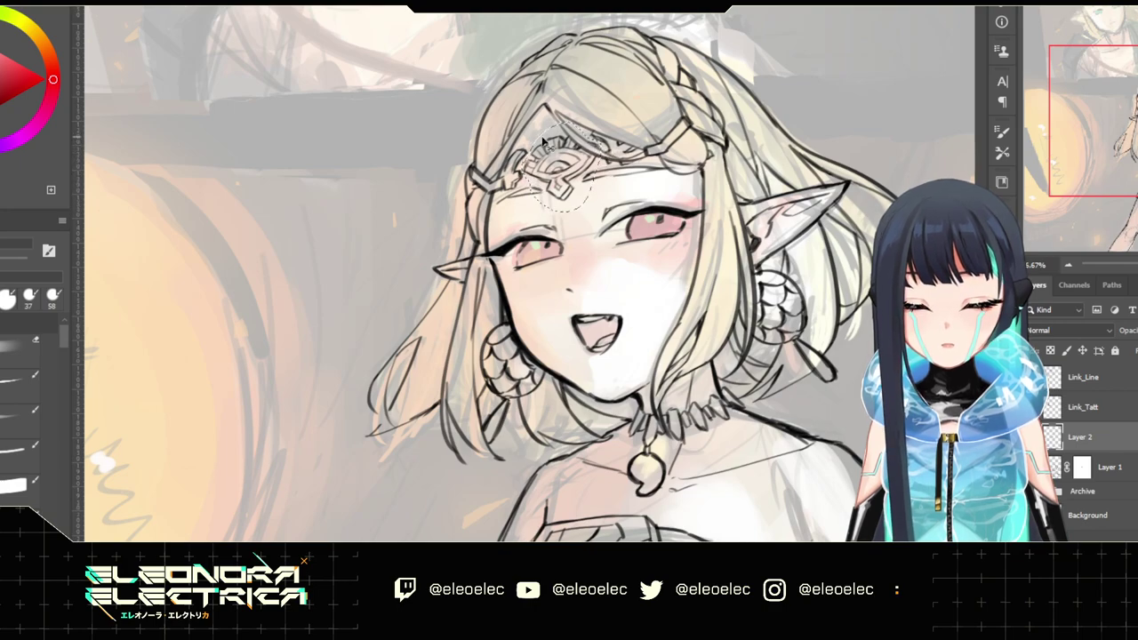
drag(543, 142, 540, 141)
key(Return)
key(ctrl+d)
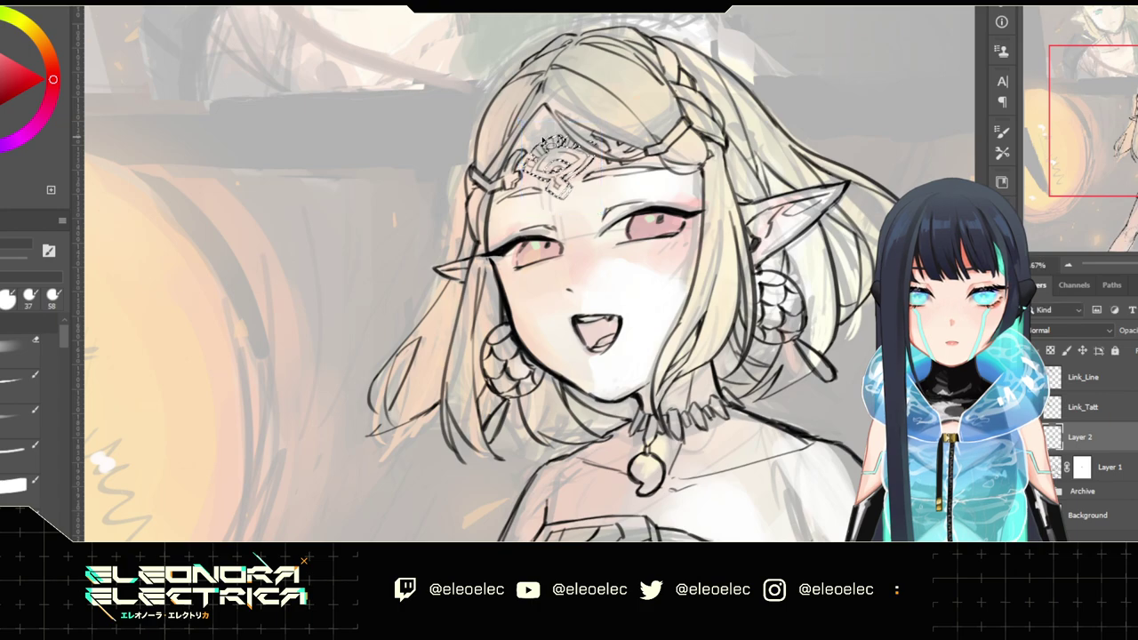
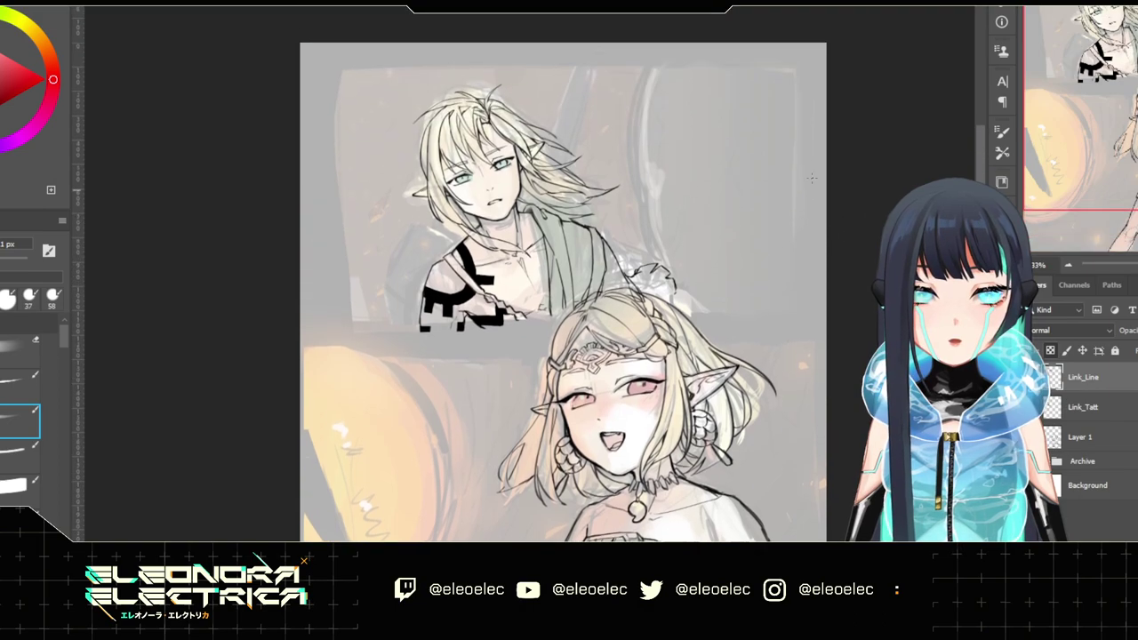
Rename Layer 1 as Zelda and keep it as the active layer
double_click(1089, 438)
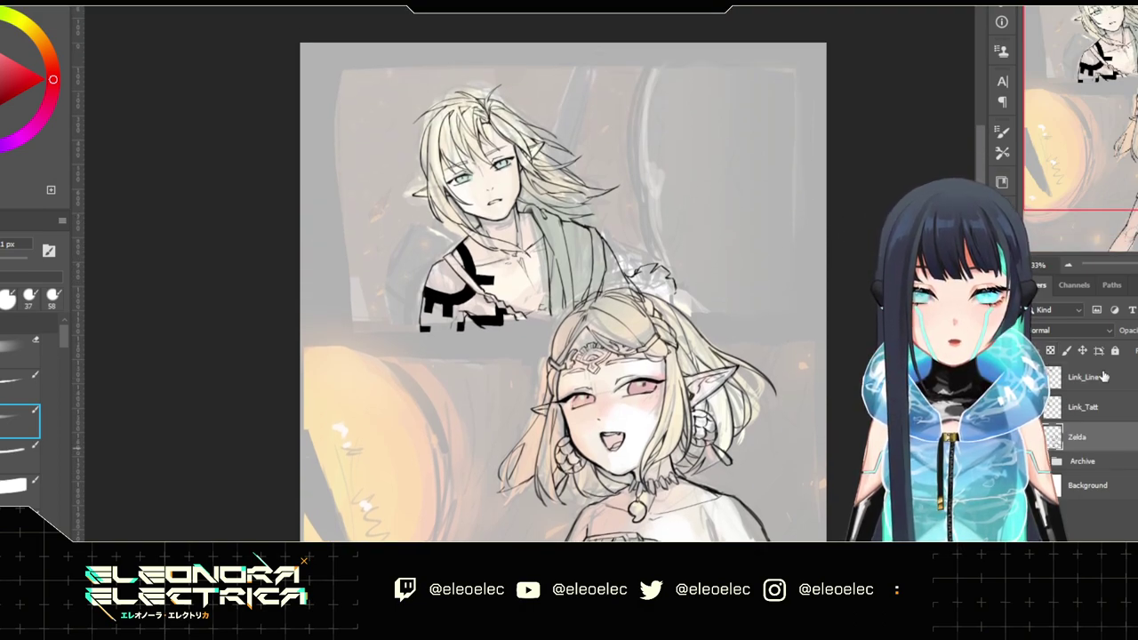
scroll(563, 294, down, 3)
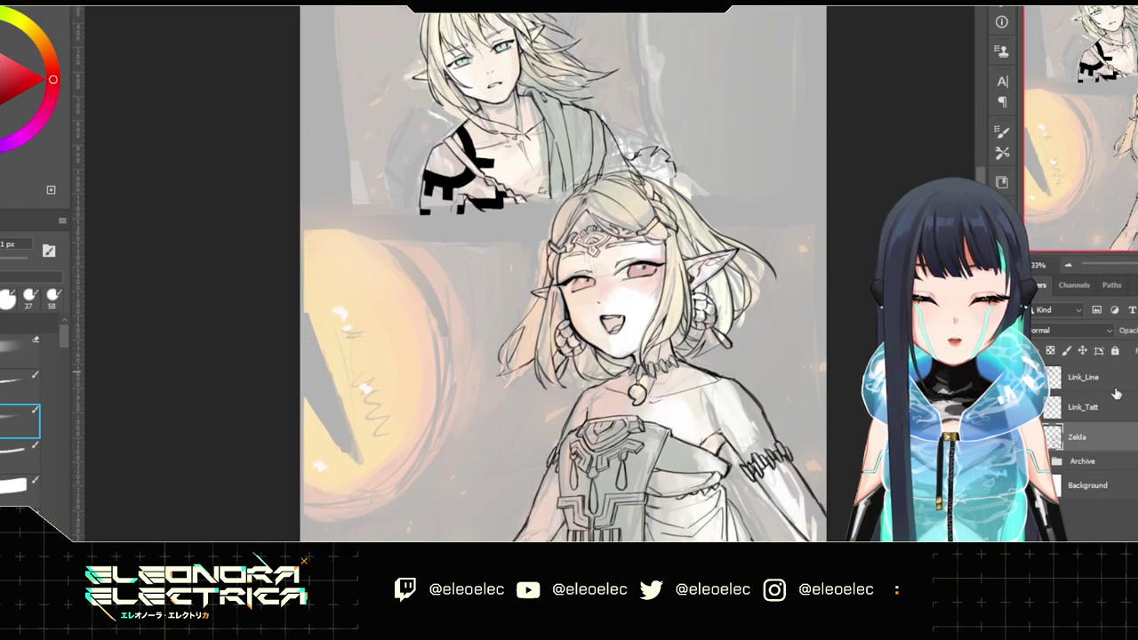
click(1128, 389)
click(1127, 444)
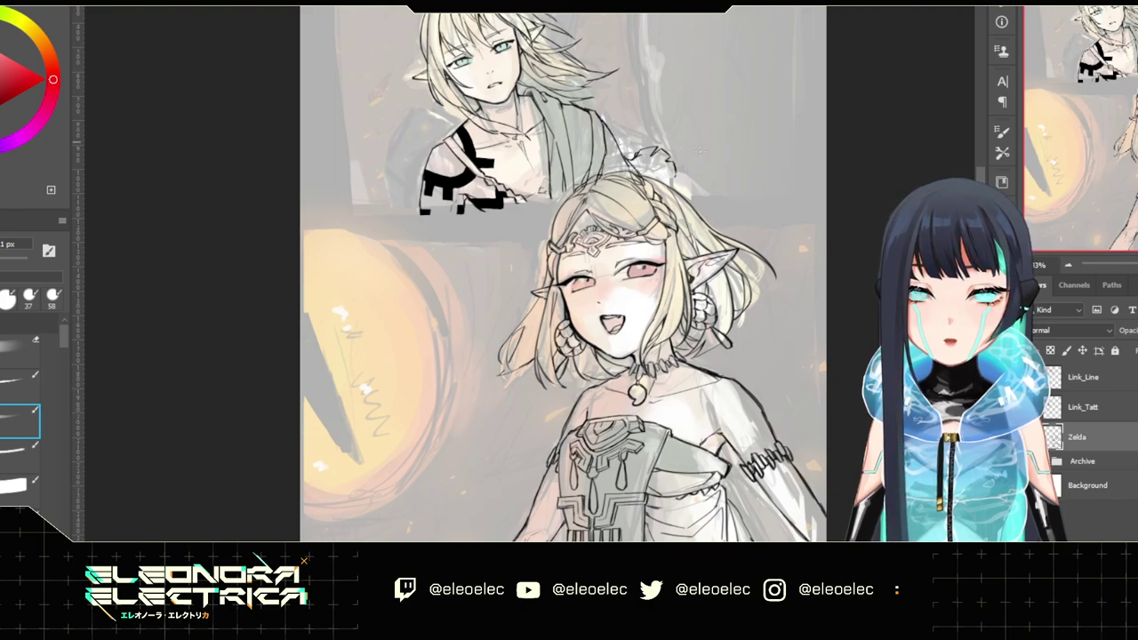
Examine the line art of both characters, toggling the Link_Line layer's visibility for comparison
scroll(563, 293, up, 2)
scroll(563, 293, down, 2)
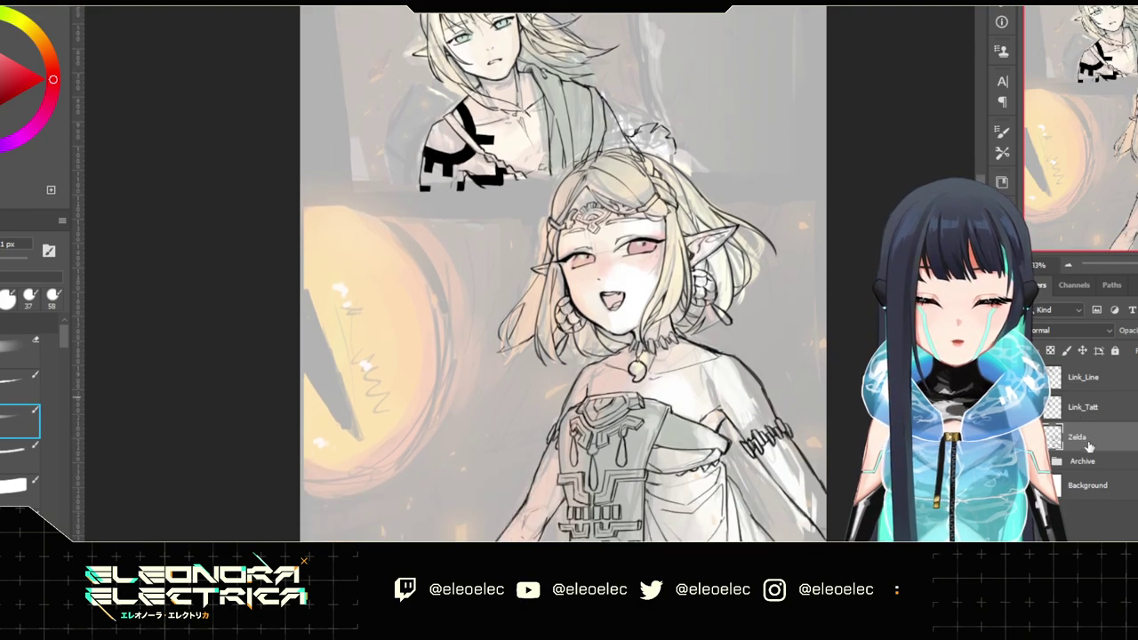
scroll(563, 275, up, 4)
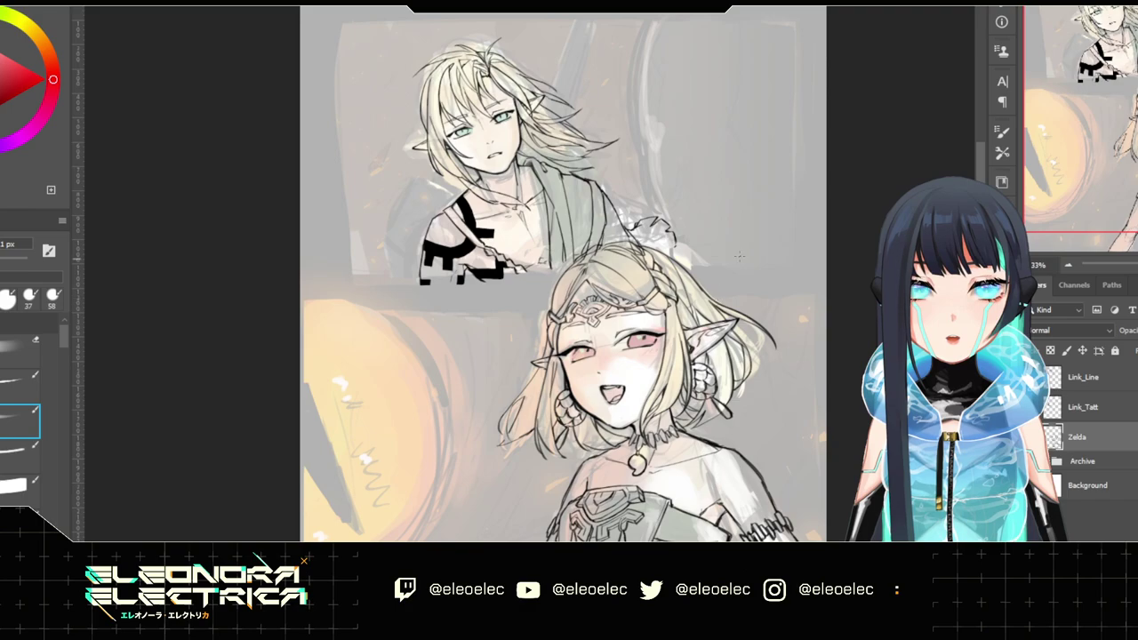
click(1032, 377)
click(1033, 377)
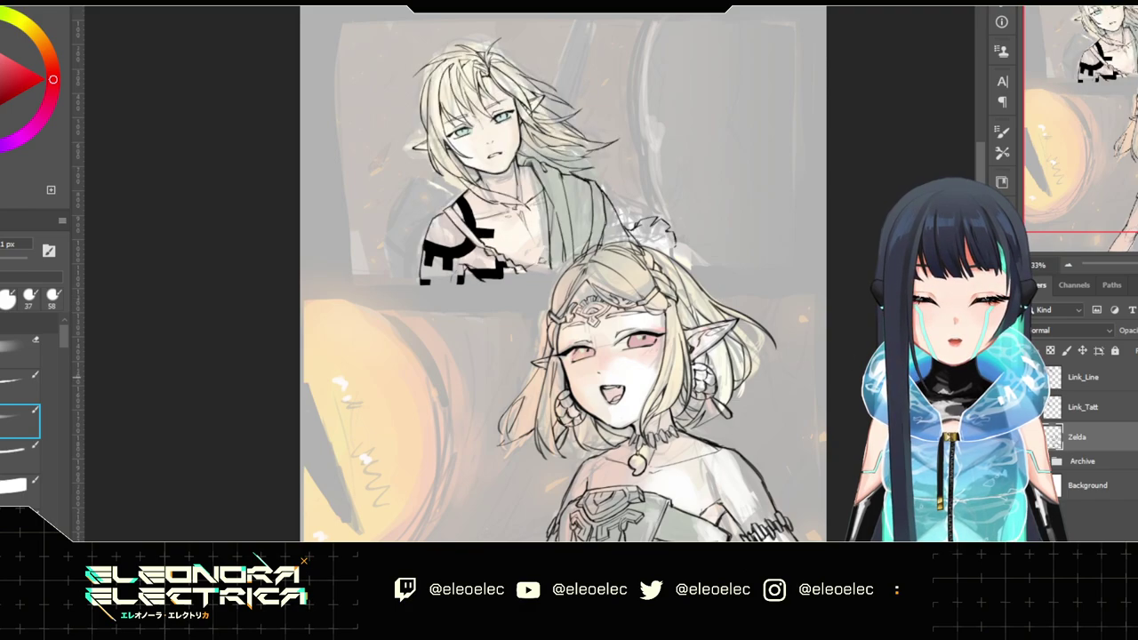
key(ctrl+plus)
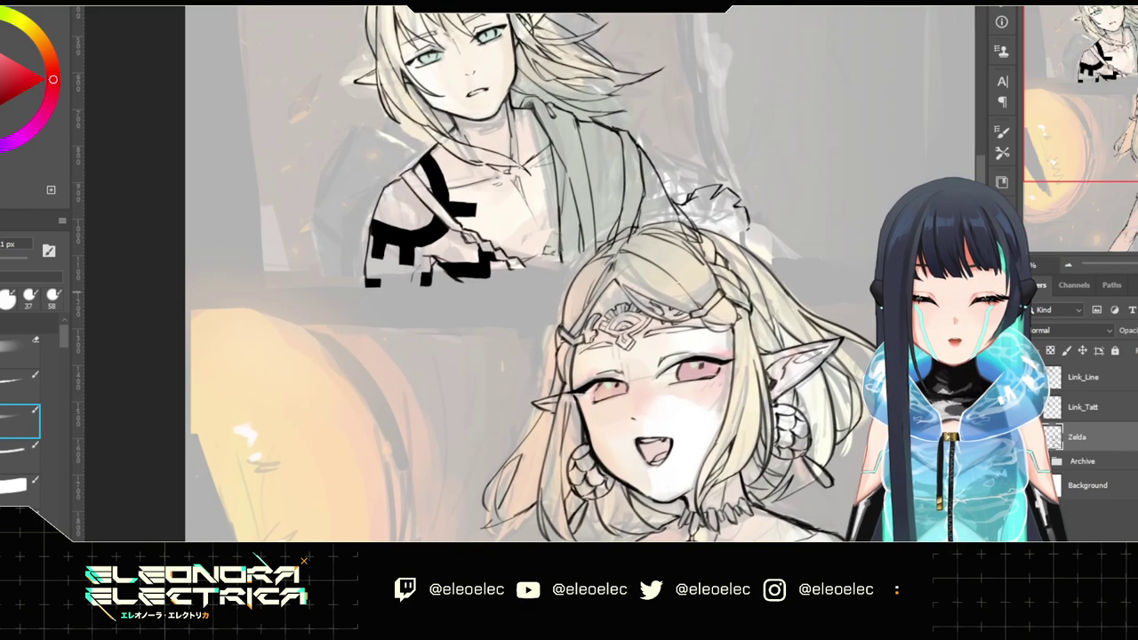
scroll(542, 273, down, 5)
scroll(542, 273, up, 6)
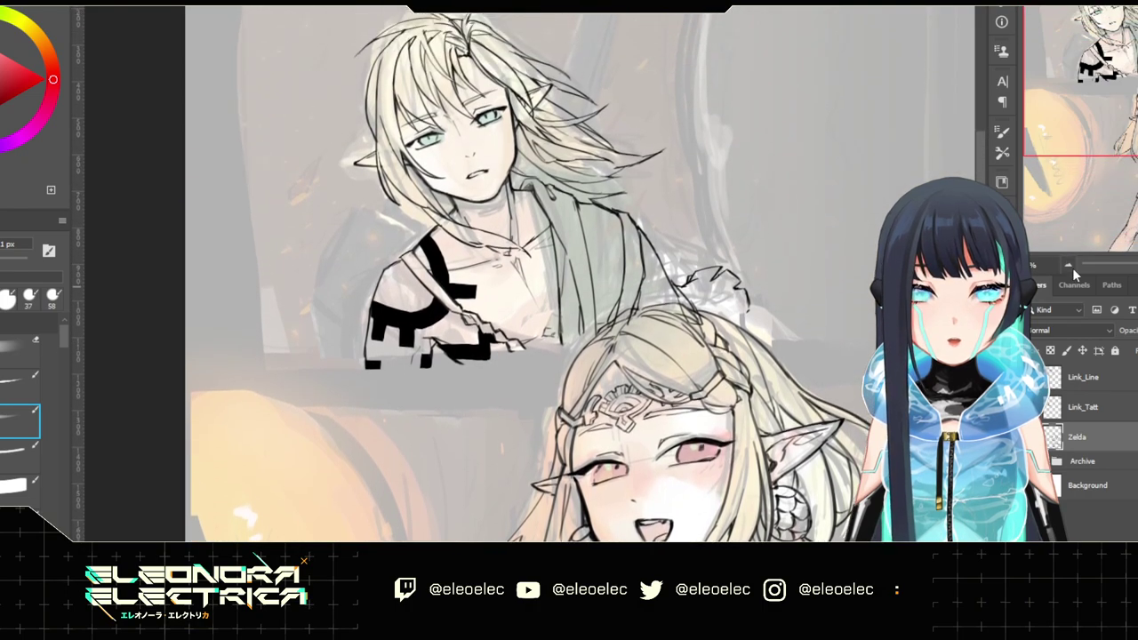
Hide the Zelda, Link_Tatt and Link_Line layers and expand the Archive group
click(1071, 265)
drag(1034, 437, 1034, 377)
click(1047, 461)
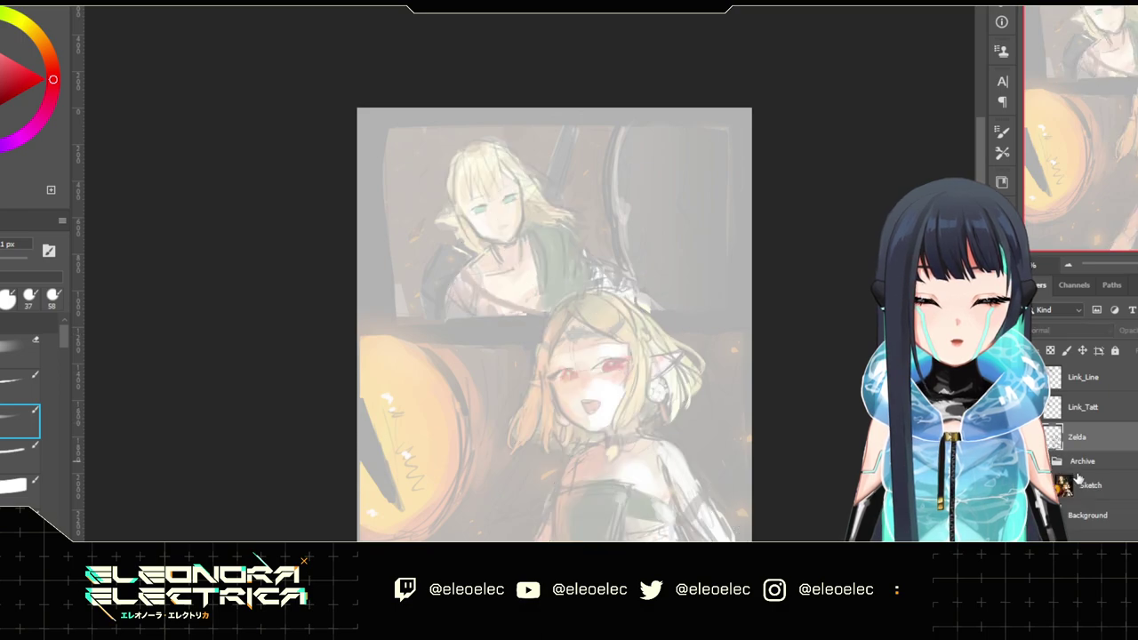
Set the Archive group's opacity to 100% and examine the whole colour sketch
click(1103, 462)
scroll(528, 280, up, 10)
scroll(528, 279, down, 12)
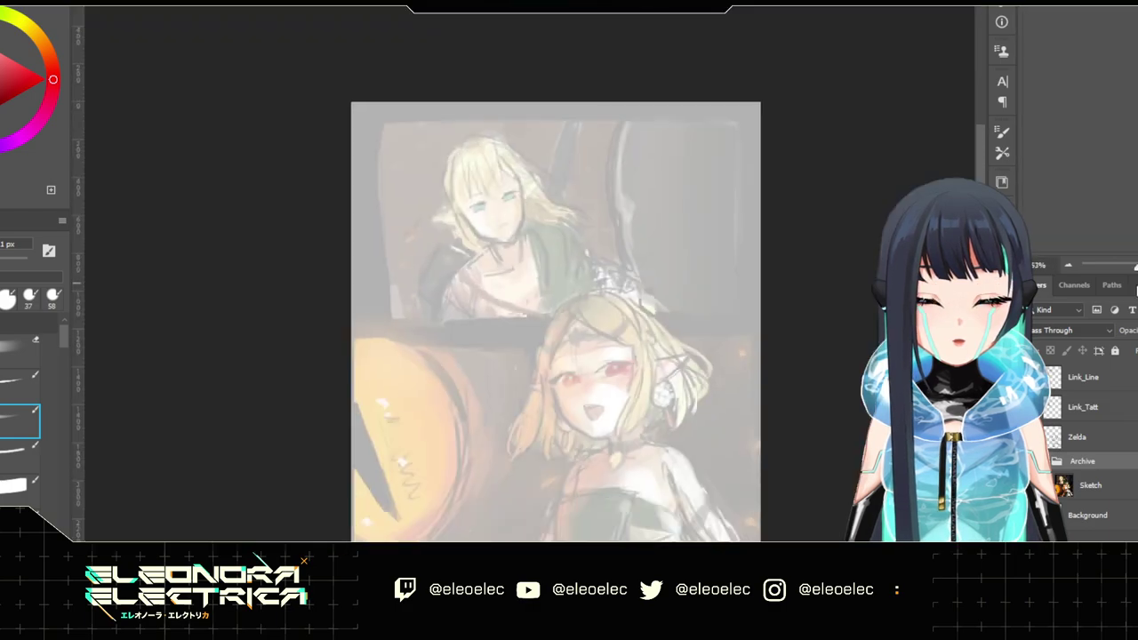
scroll(528, 279, up, 3)
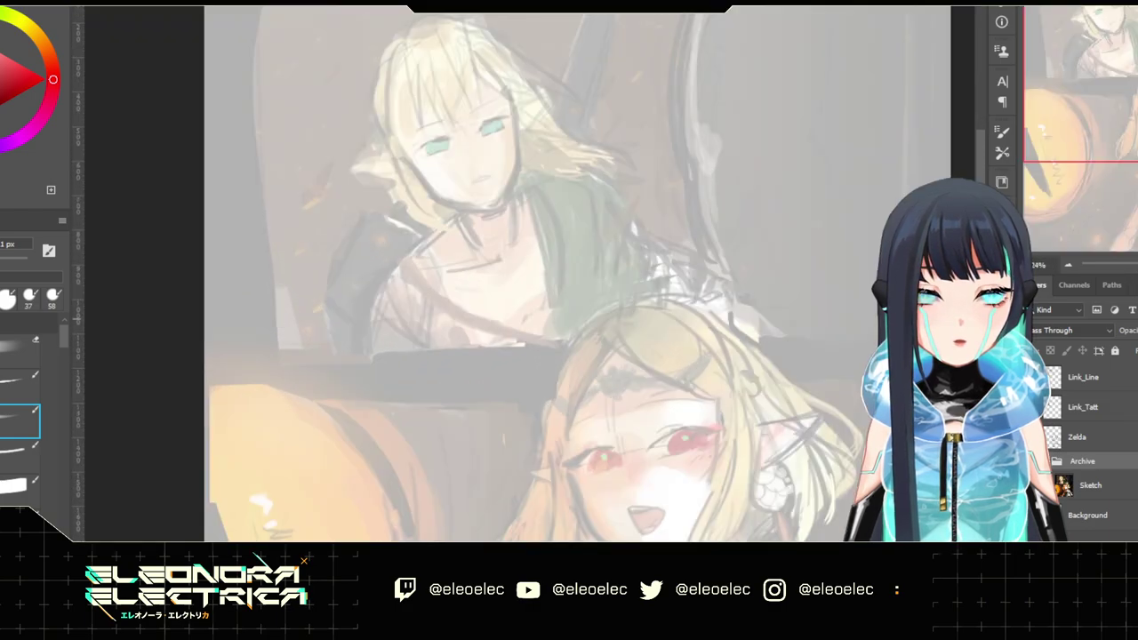
key(0)
key(ctrl+minus)
key(ctrl+minus)
scroll(644, 286, down, 2)
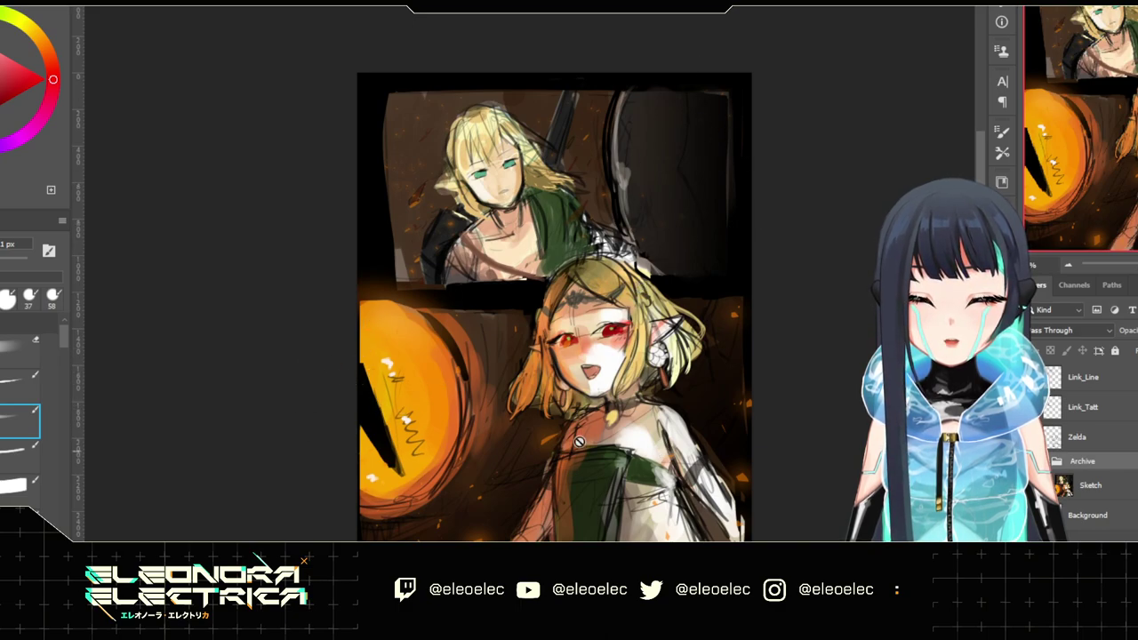
scroll(574, 444, down, 3)
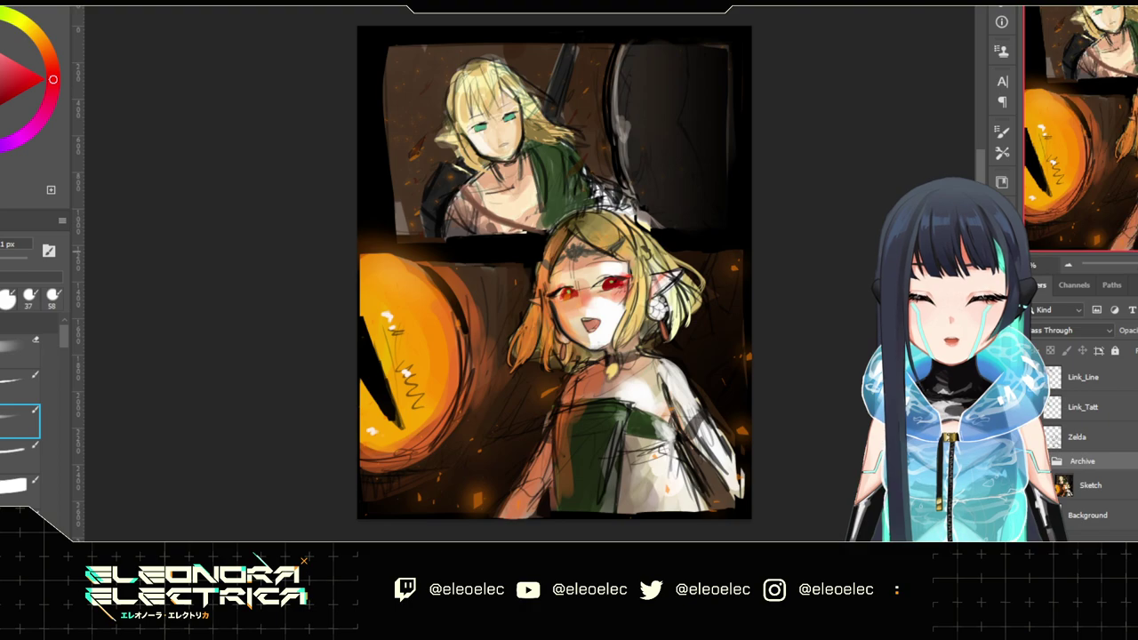
Collapse the Archive group and set its opacity to 20%
click(1094, 436)
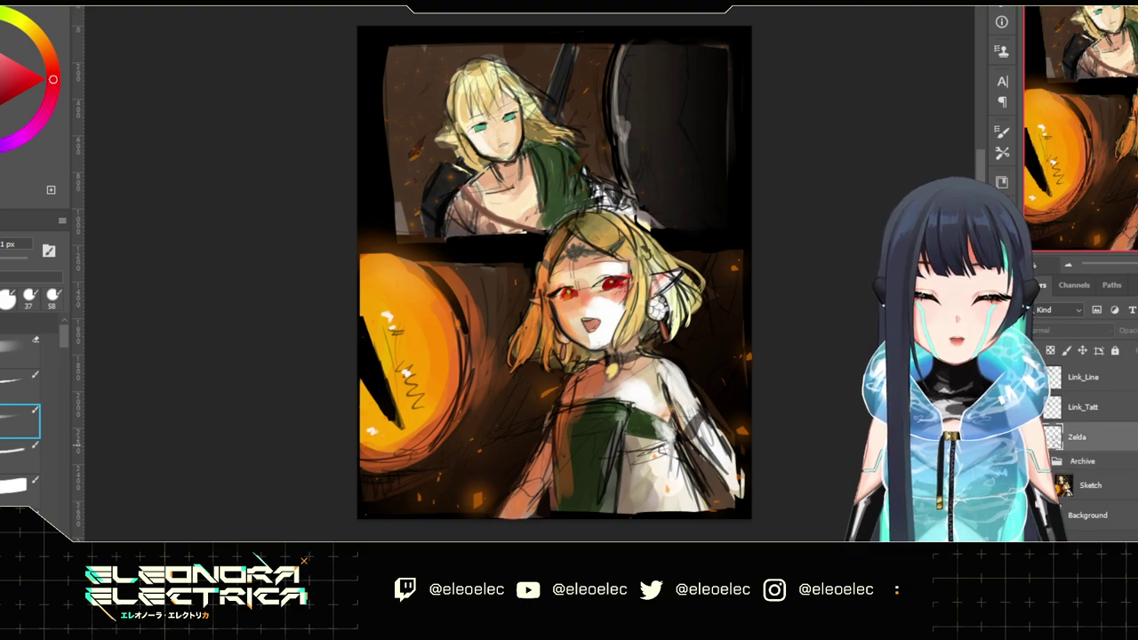
click(1033, 436)
click(1033, 437)
click(1057, 460)
click(1082, 461)
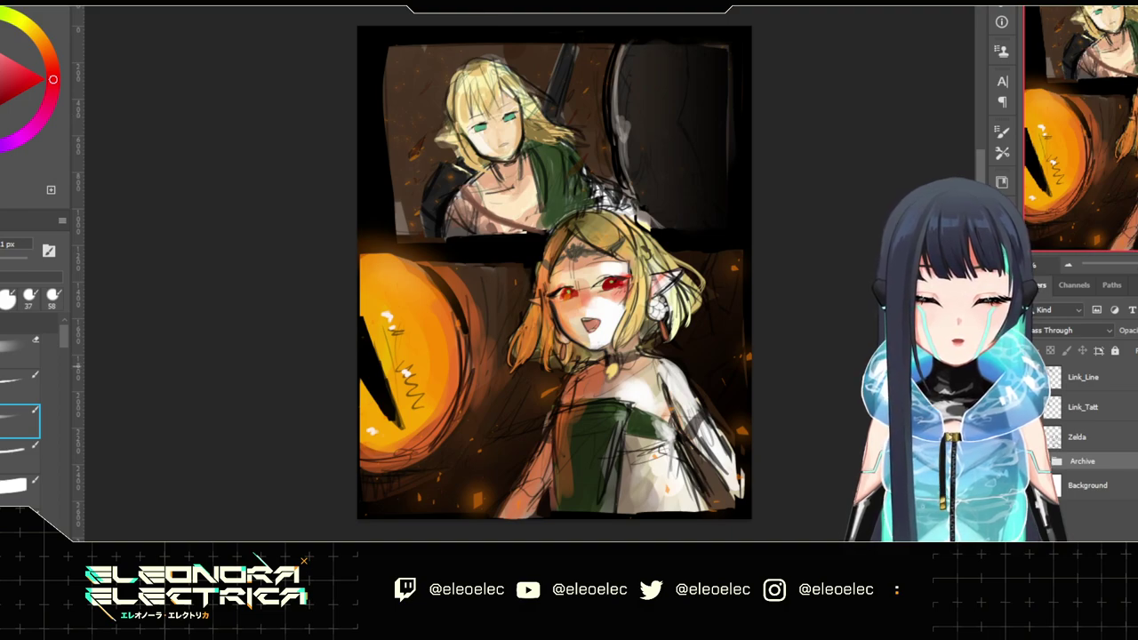
key(2)
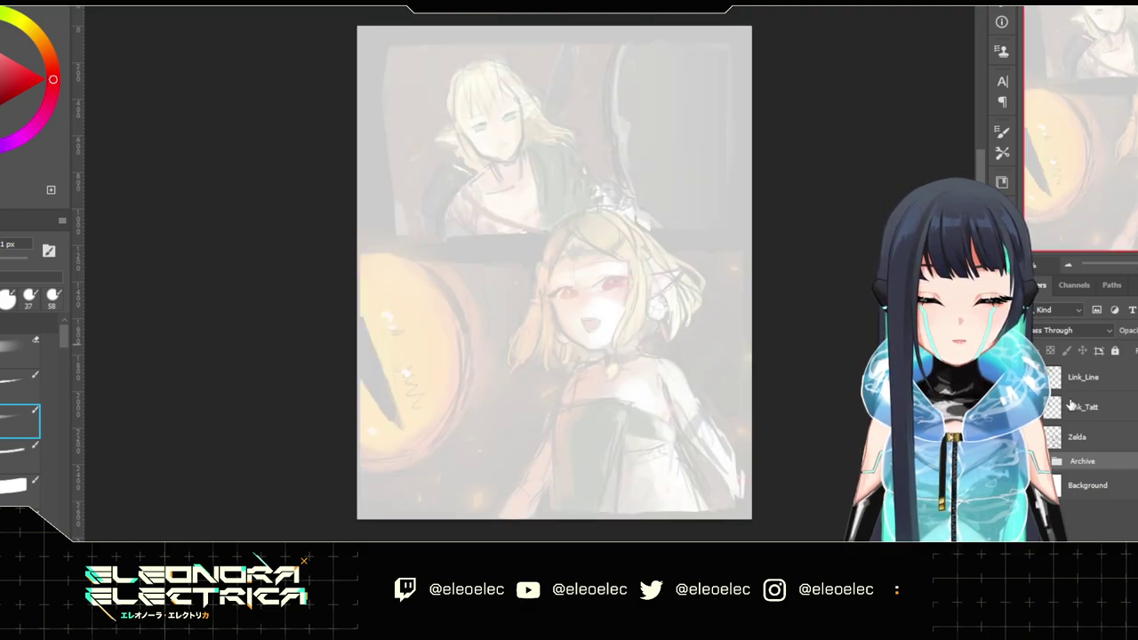
Show the line art layers again and make Link_Line the active layer
click(1092, 380)
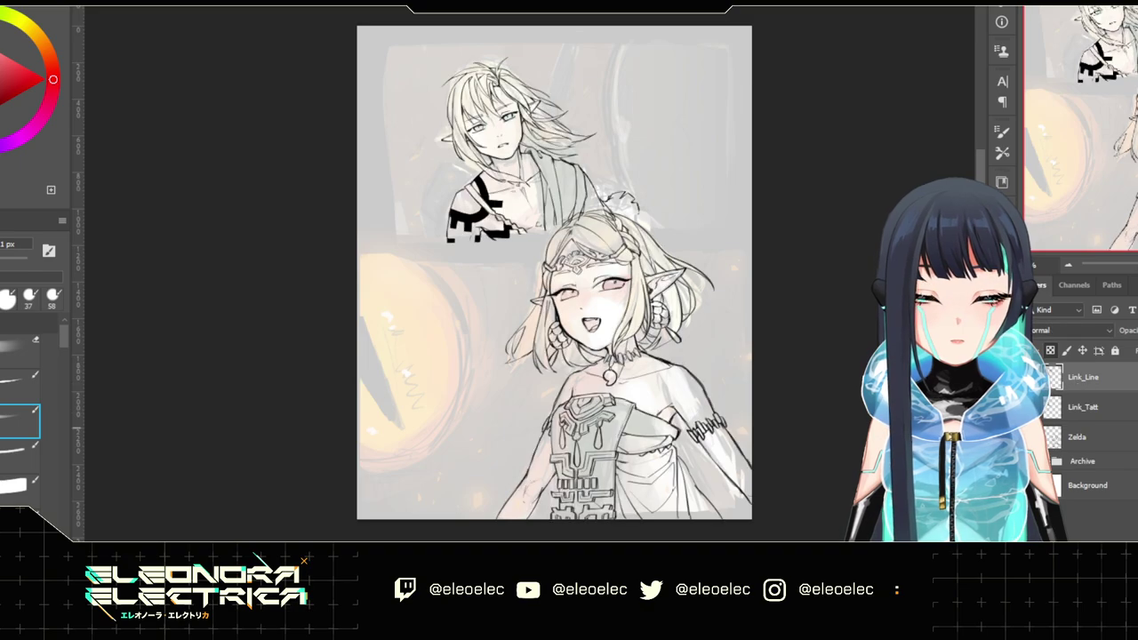
key(ctrl+plus)
scroll(554, 272, up, 1)
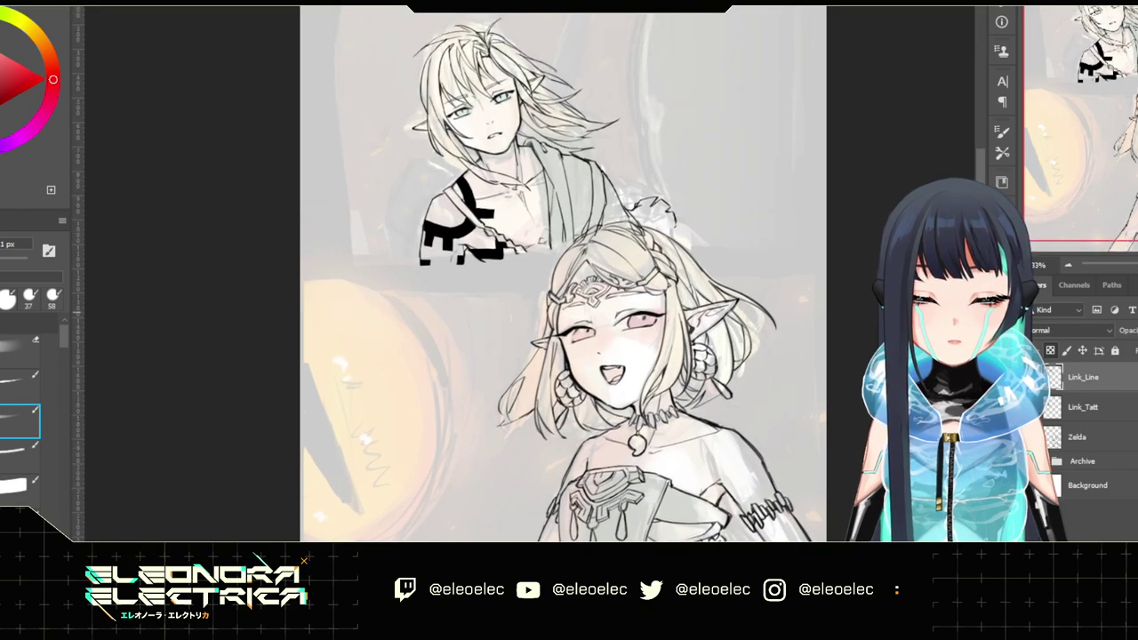
Add a new layer and place it at the top of the layer stack, above Link_Line
click(1099, 444)
key(ctrl+shift+alt+n)
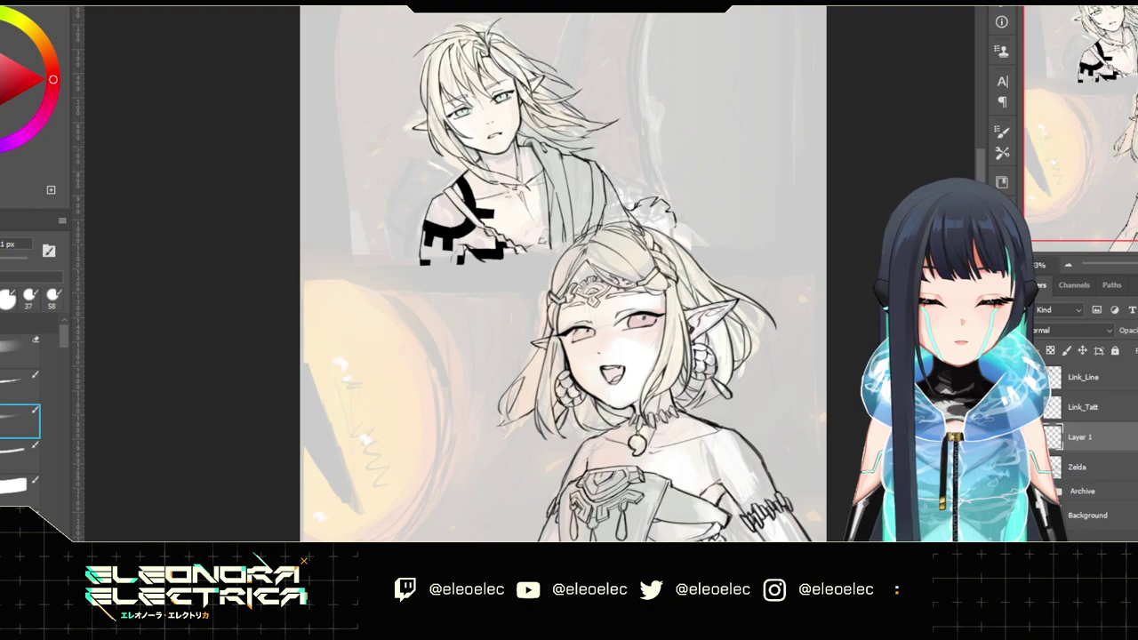
drag(1127, 437, 1128, 367)
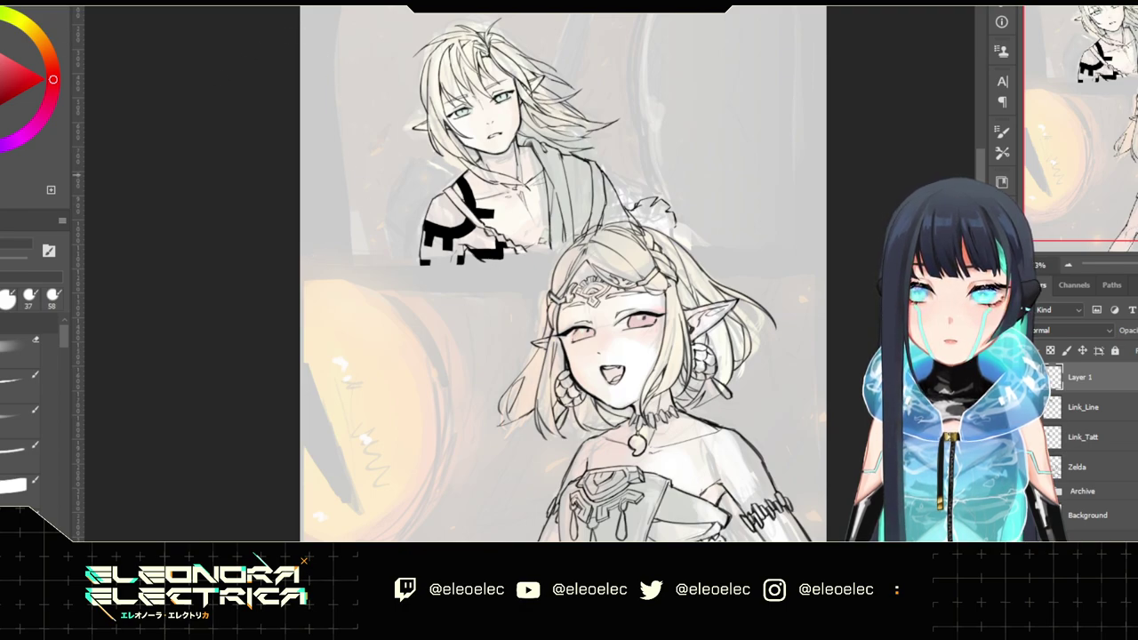
Fill a narrow vertical strip along the canvas's right edge beside the male elf with black, and clear the selection
drag(795, 7, 838, 273)
drag(867, 139, 859, 112)
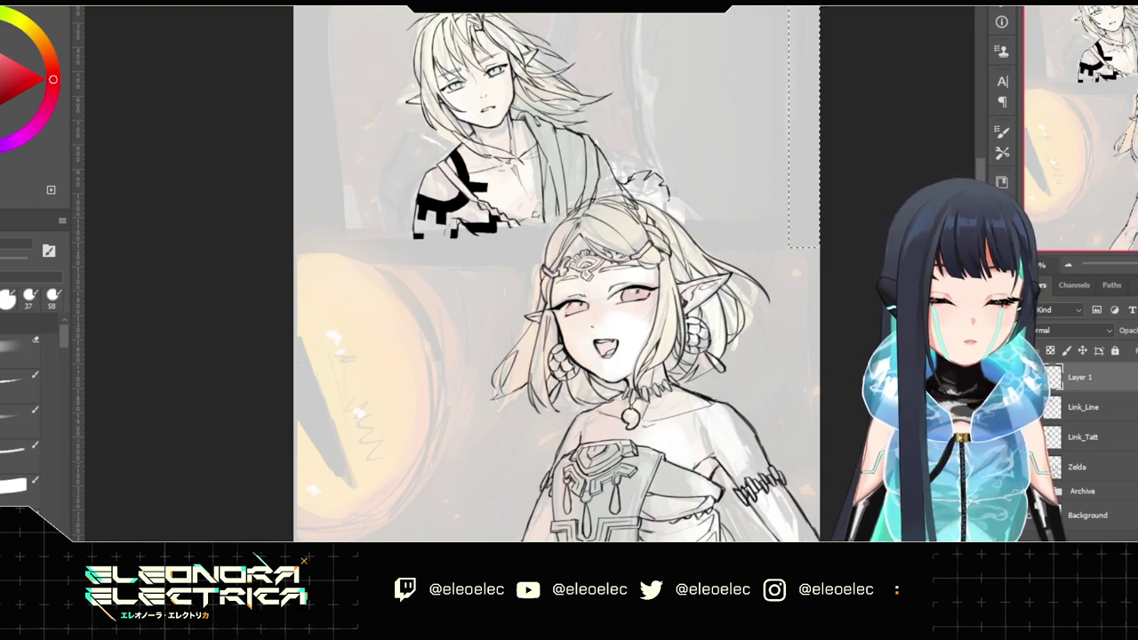
key(alt+BackSpace)
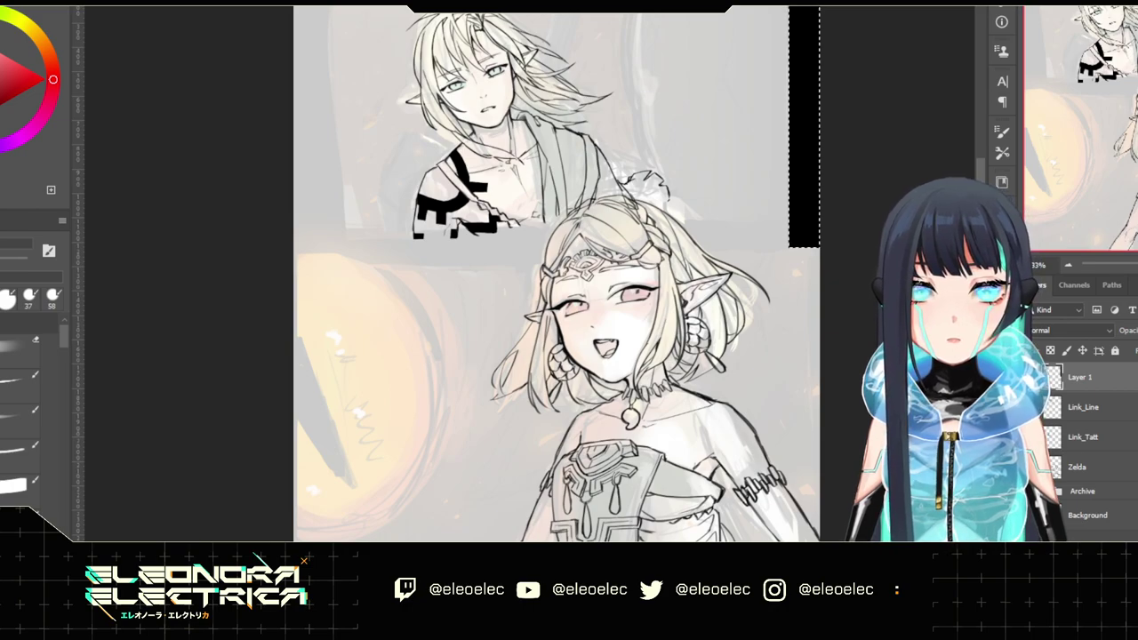
scroll(557, 276, up, 3)
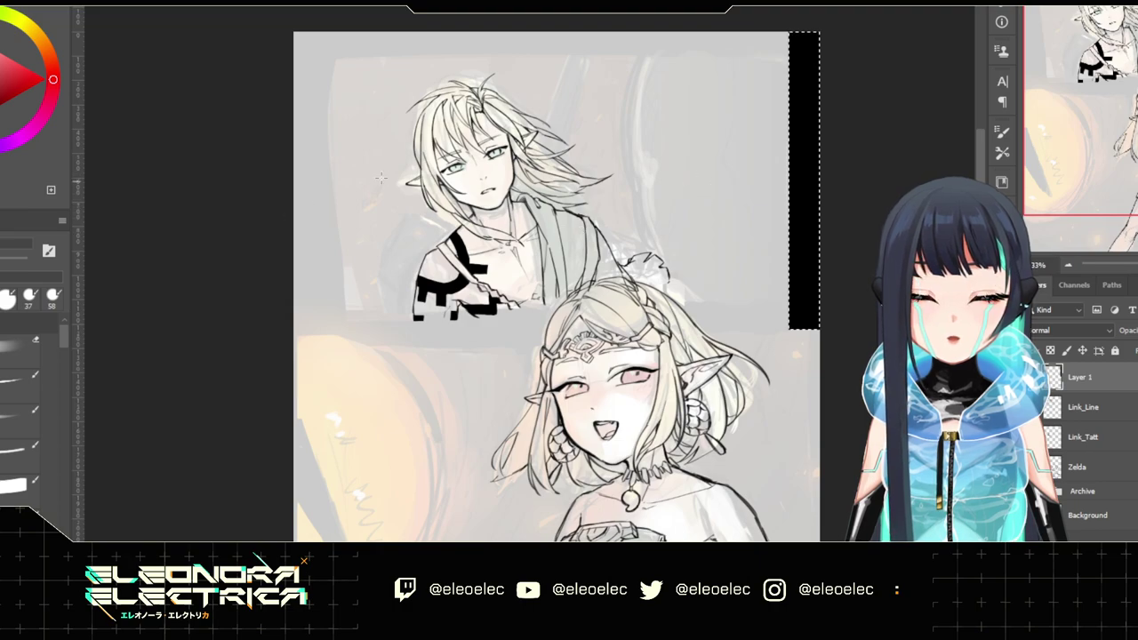
click(286, 96)
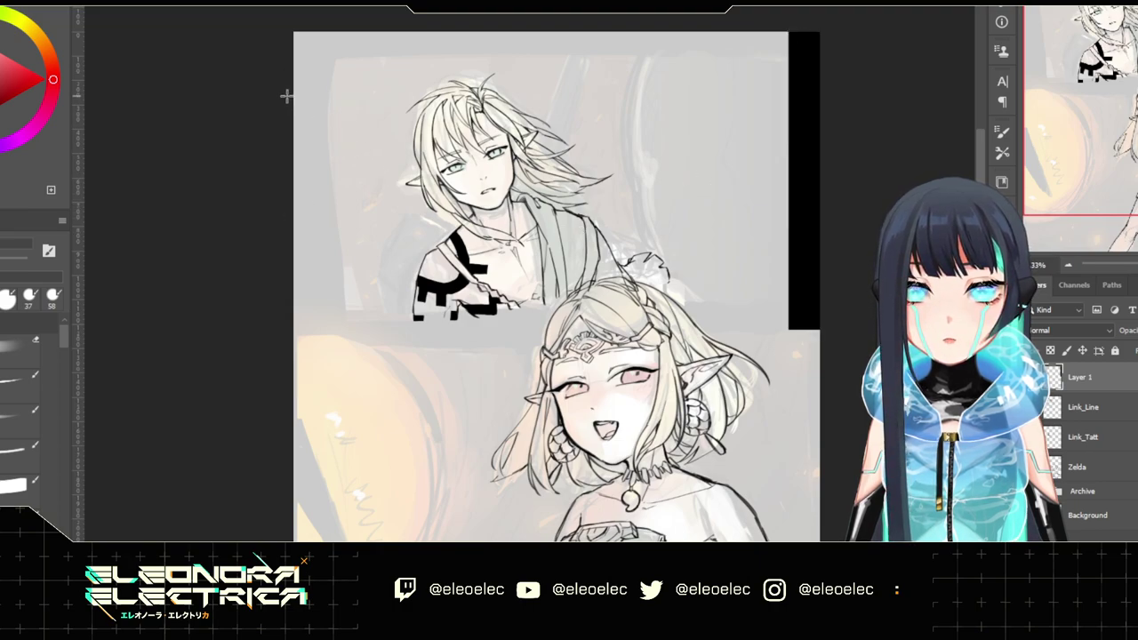
Fill strips along the canvas's top edge and upper left edge with black around the male elf
drag(287, 22, 821, 46)
key(alt+BackSpace)
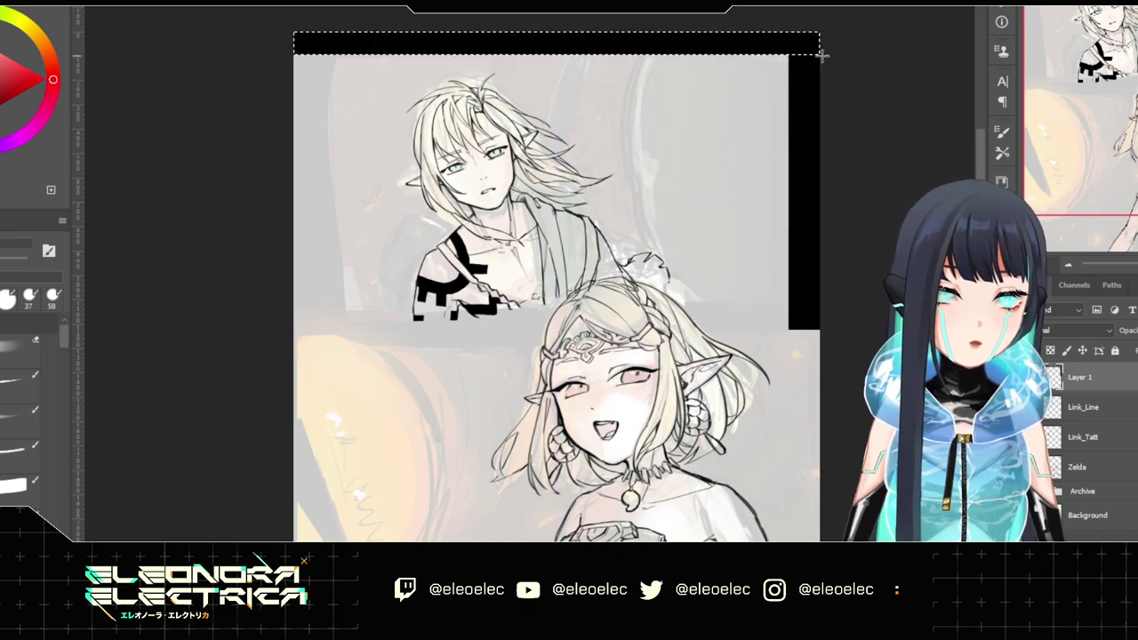
drag(289, 26, 342, 343)
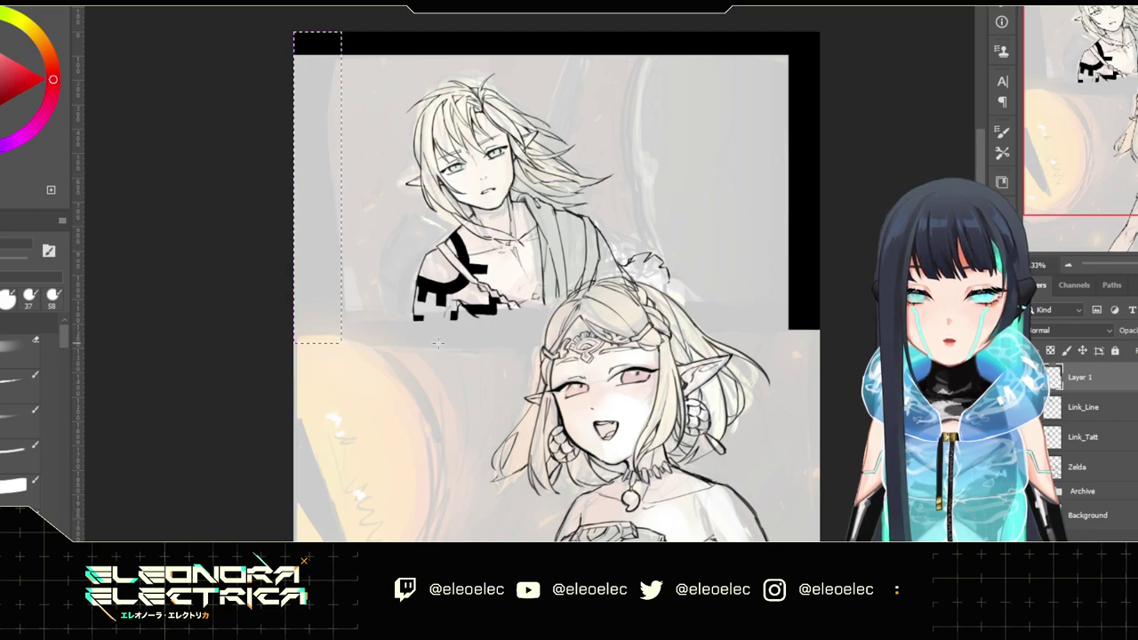
key(alt+BackSpace)
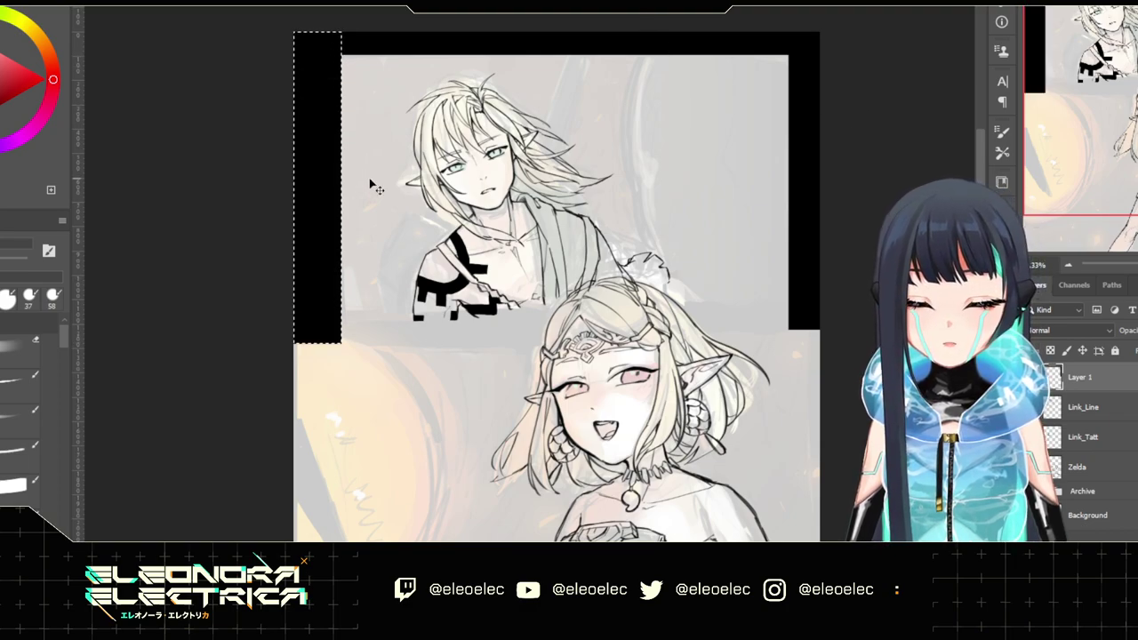
key(ctrl+t)
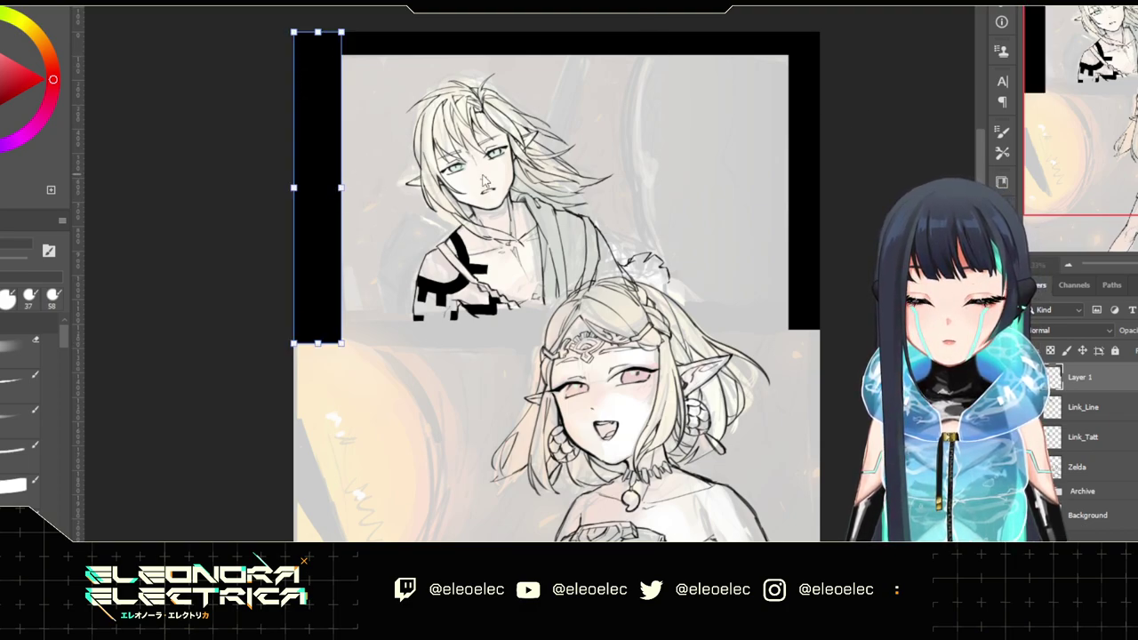
key(Return)
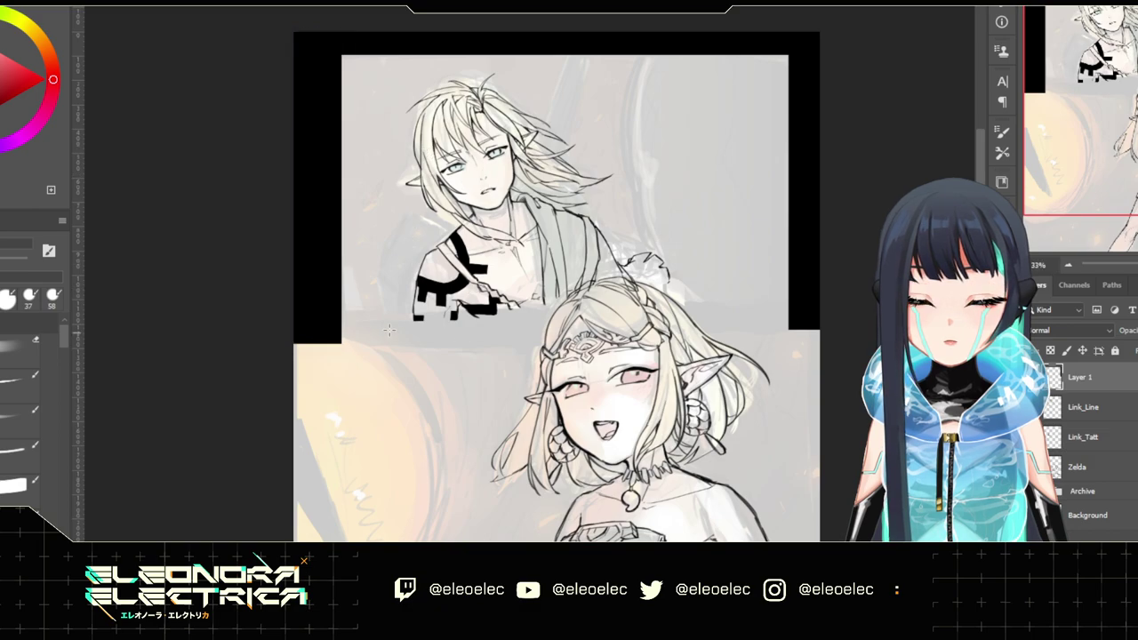
Close the frame with a black horizontal band across the full canvas width between the two characters' panels, and deselect
drag(283, 311, 829, 343)
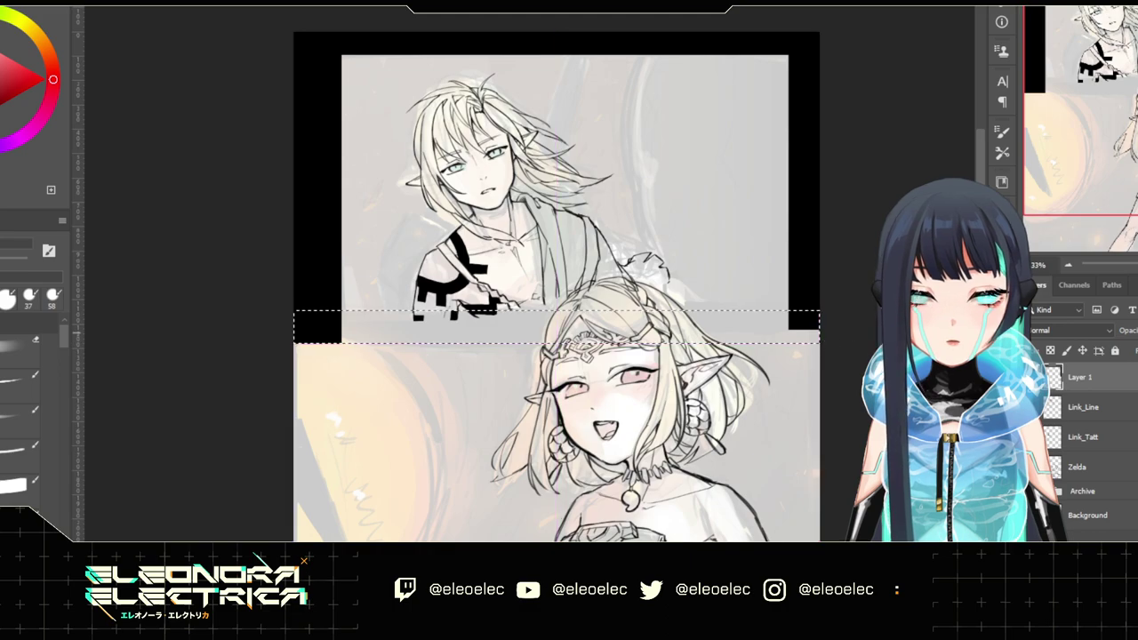
key(alt+BackSpace)
key(ctrl+d)
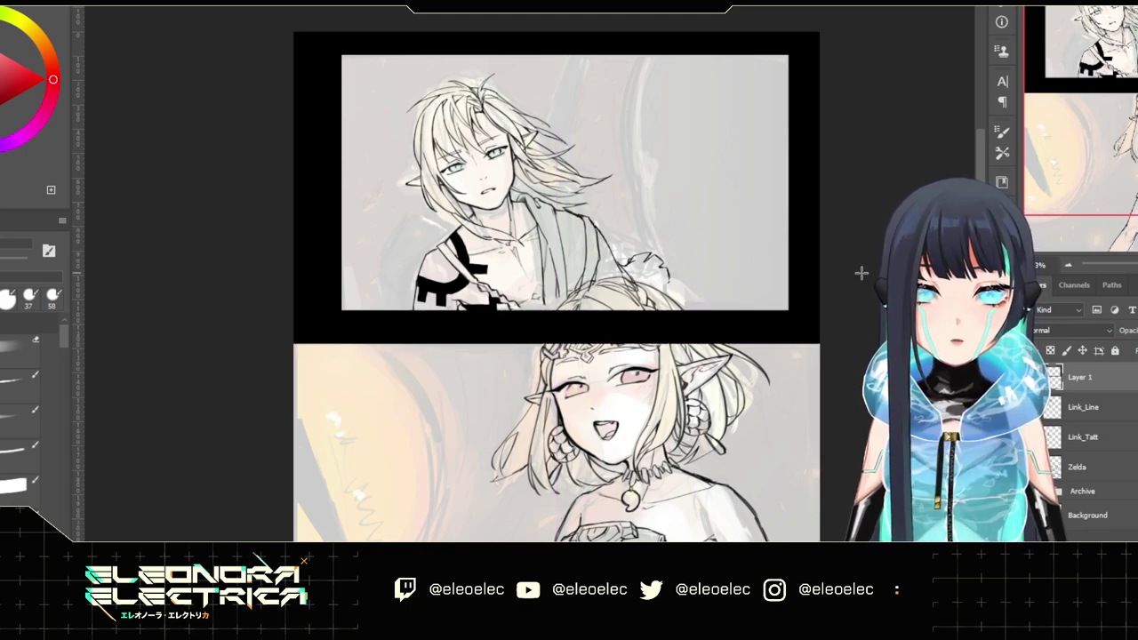
Lower the black frame layer's opacity and cut away the part of the band covering the female elf's head and hair
scroll(763, 237, down, 4)
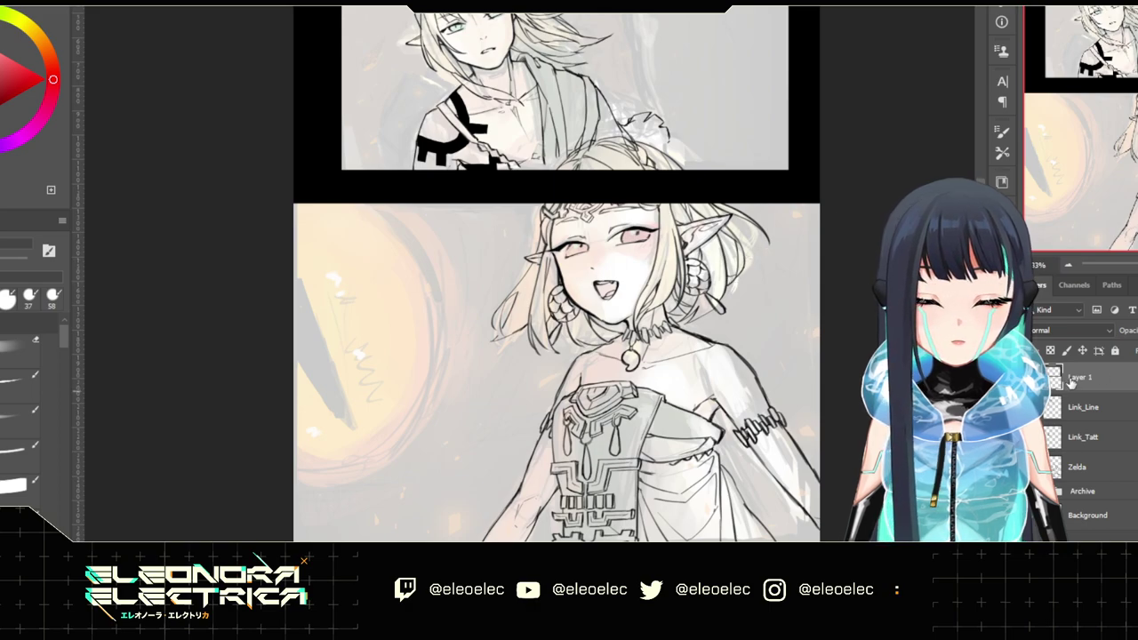
key(ctrl+z)
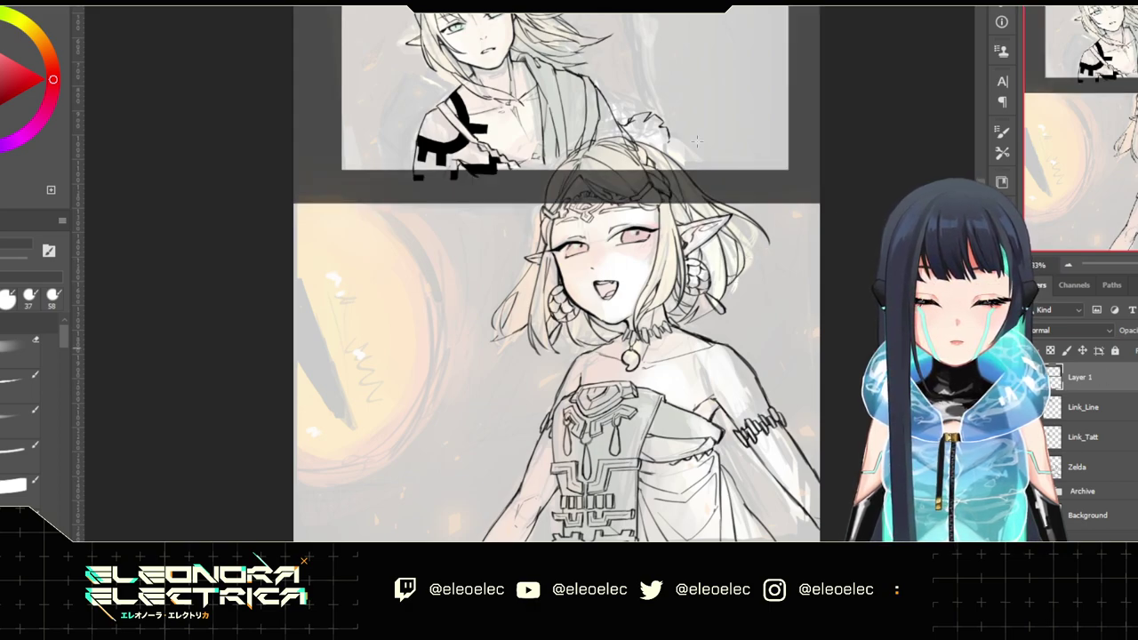
scroll(697, 139, up, 1)
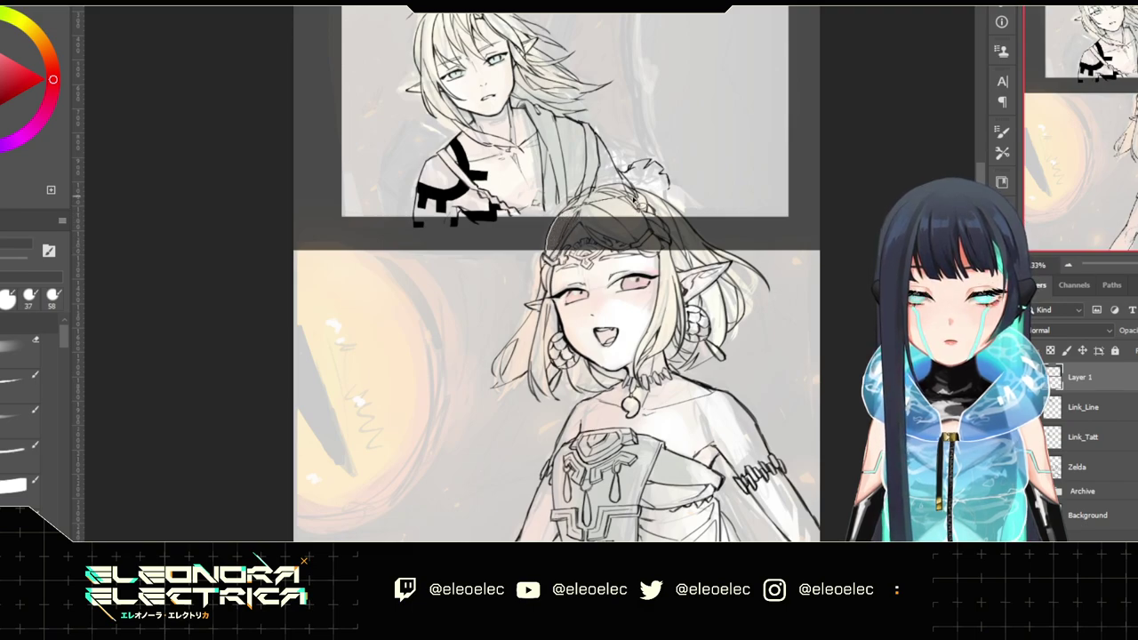
drag(696, 256, 610, 266)
key(Delete)
key(ctrl+d)
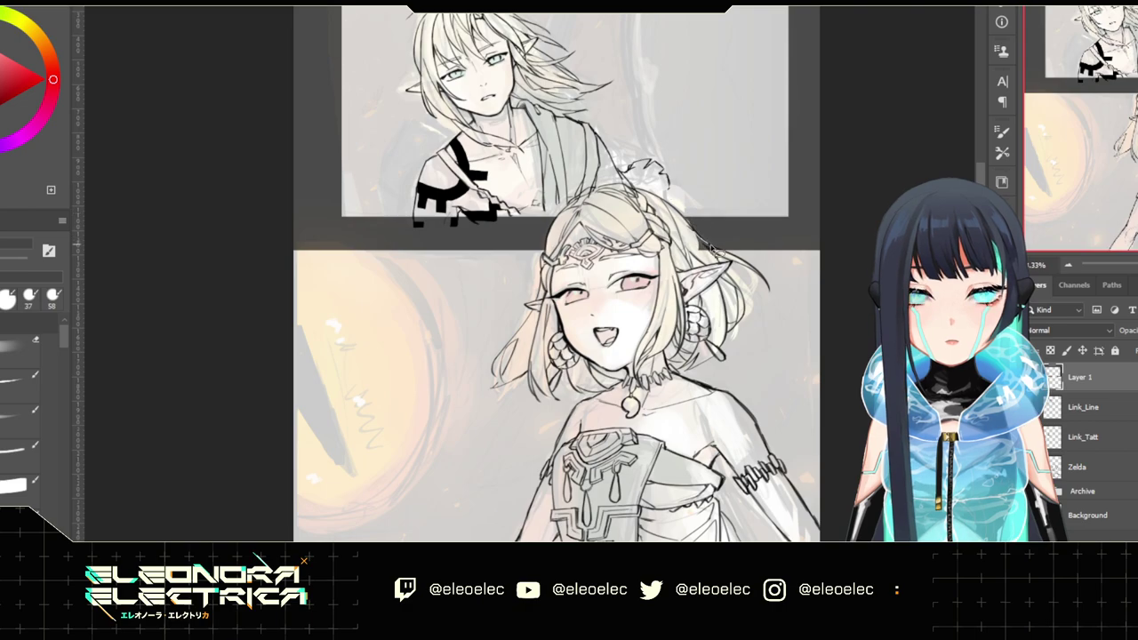
Touch up the frame's cut edge along the outer strands of the female elf's hair with a fine brush
key(ctrl+plus)
key(ctrl+plus)
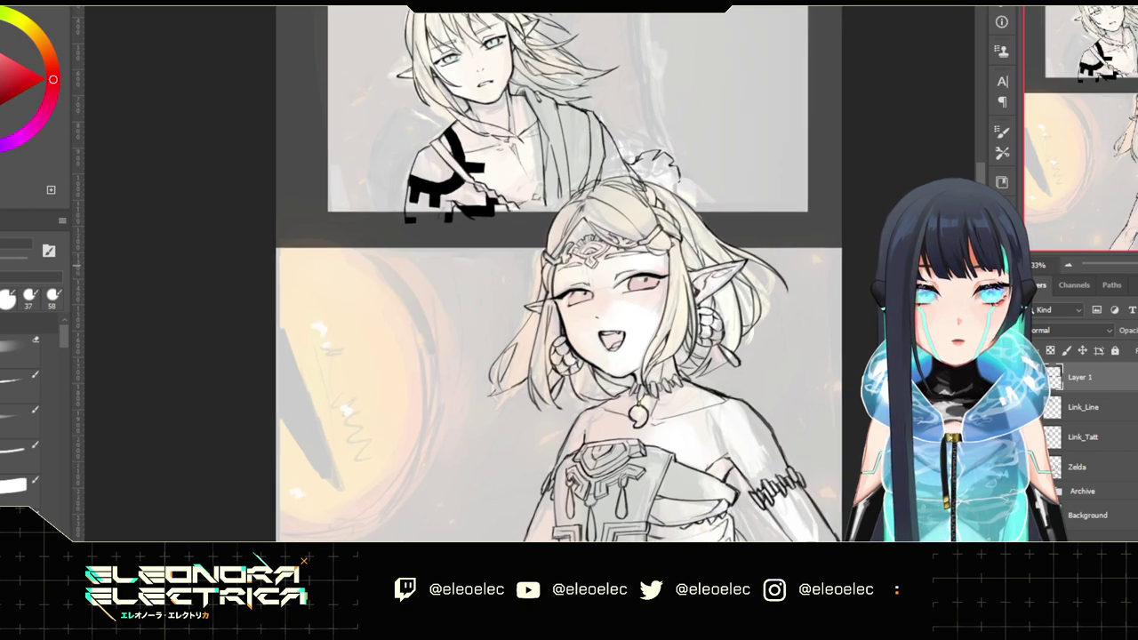
drag(1092, 79, 1122, 61)
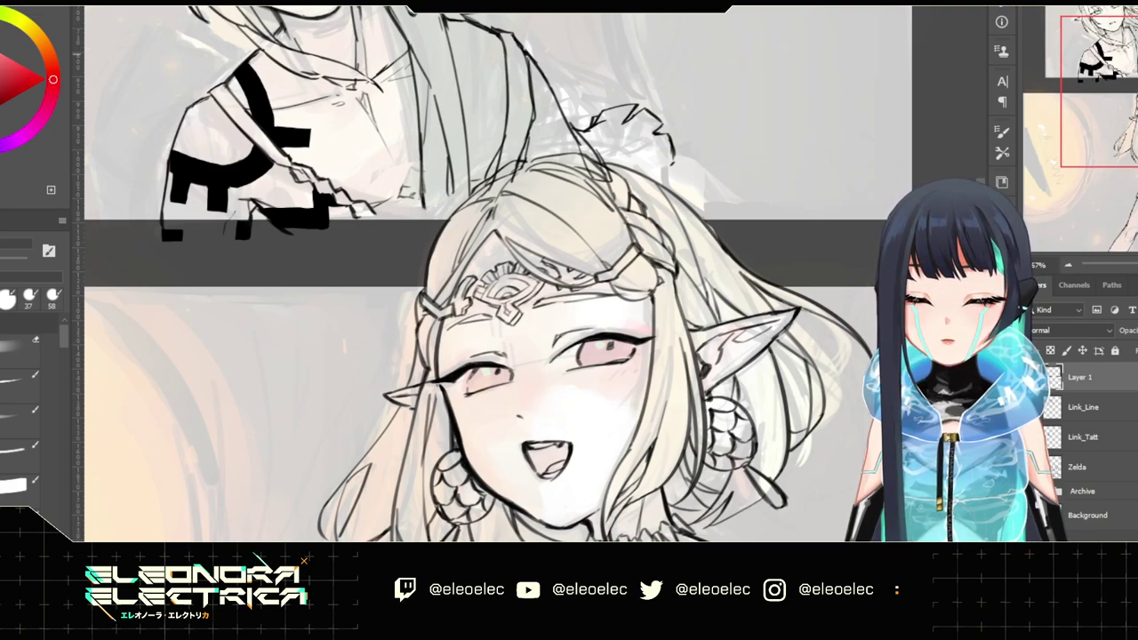
click(27, 396)
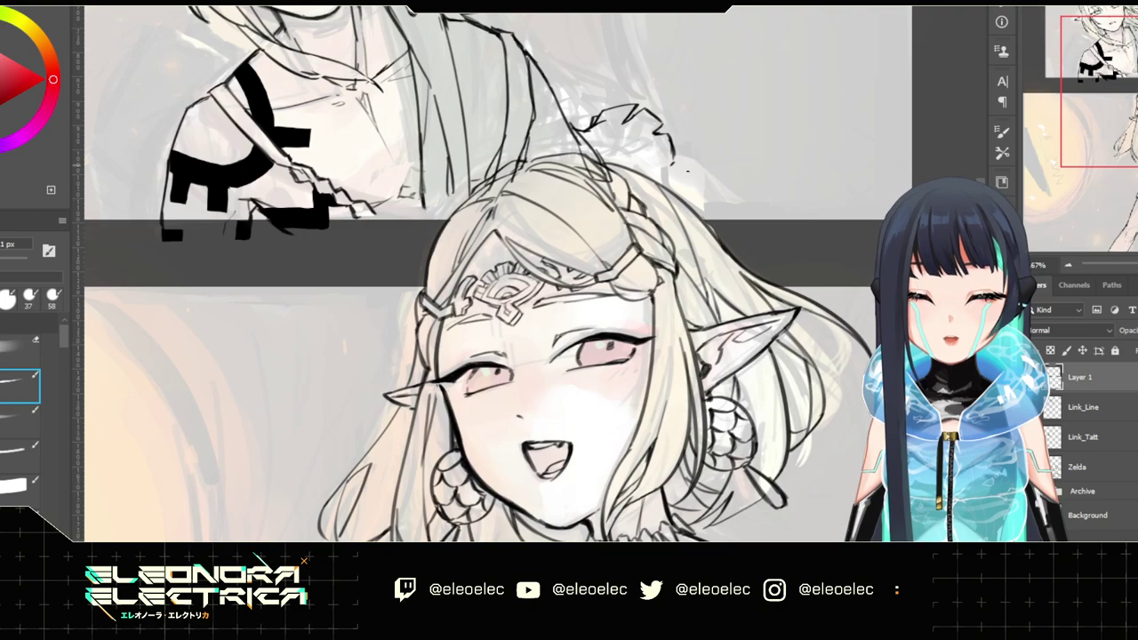
drag(709, 225, 721, 241)
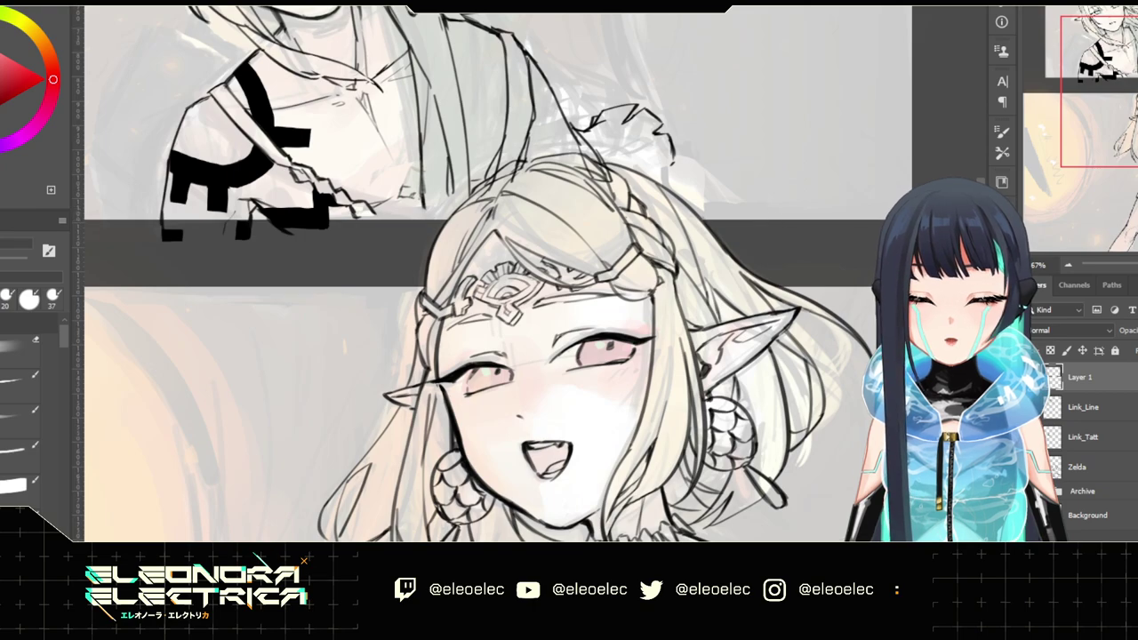
Widen the upper panel's opening toward the canvas's left edge by clearing the frame inside a rectangular selection
scroll(480, 276, up, 1)
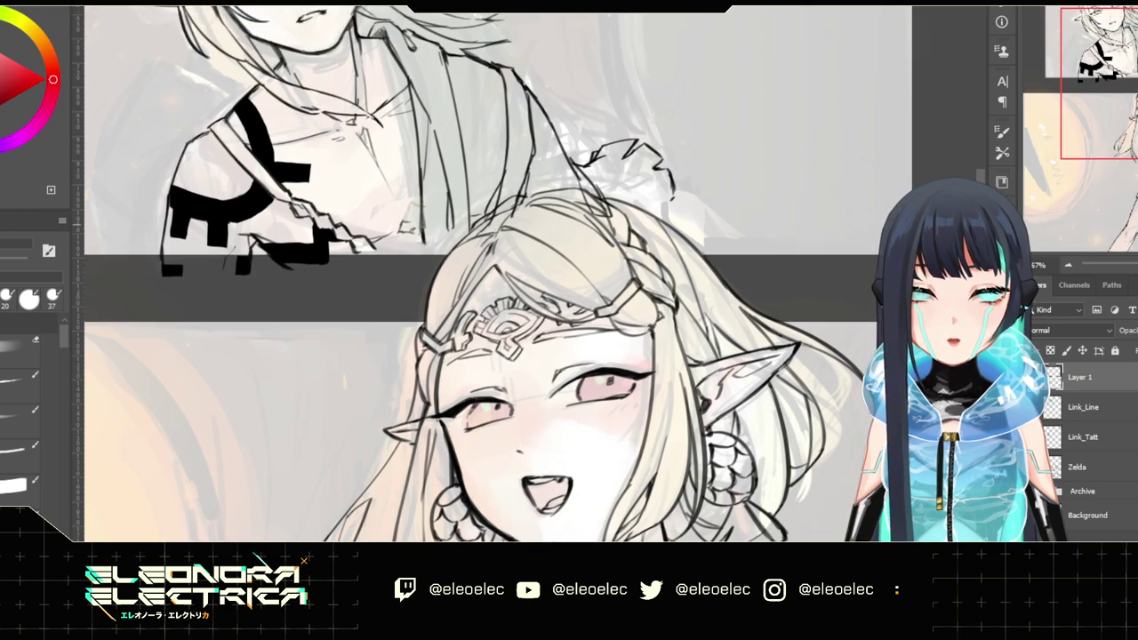
click(1072, 263)
click(1071, 263)
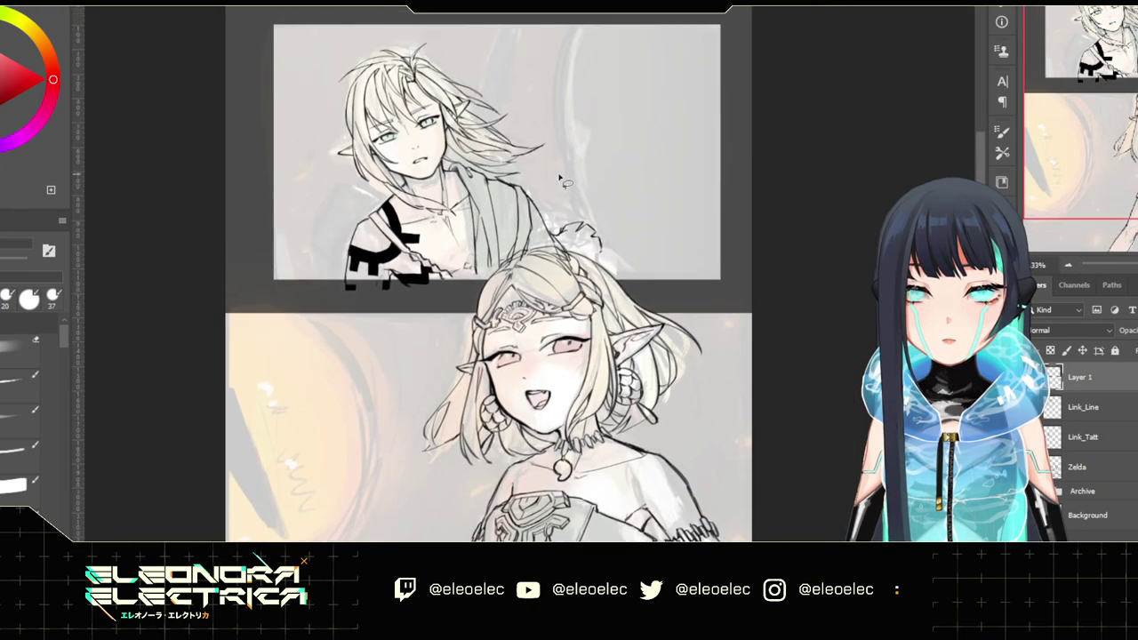
scroll(562, 183, up, 1)
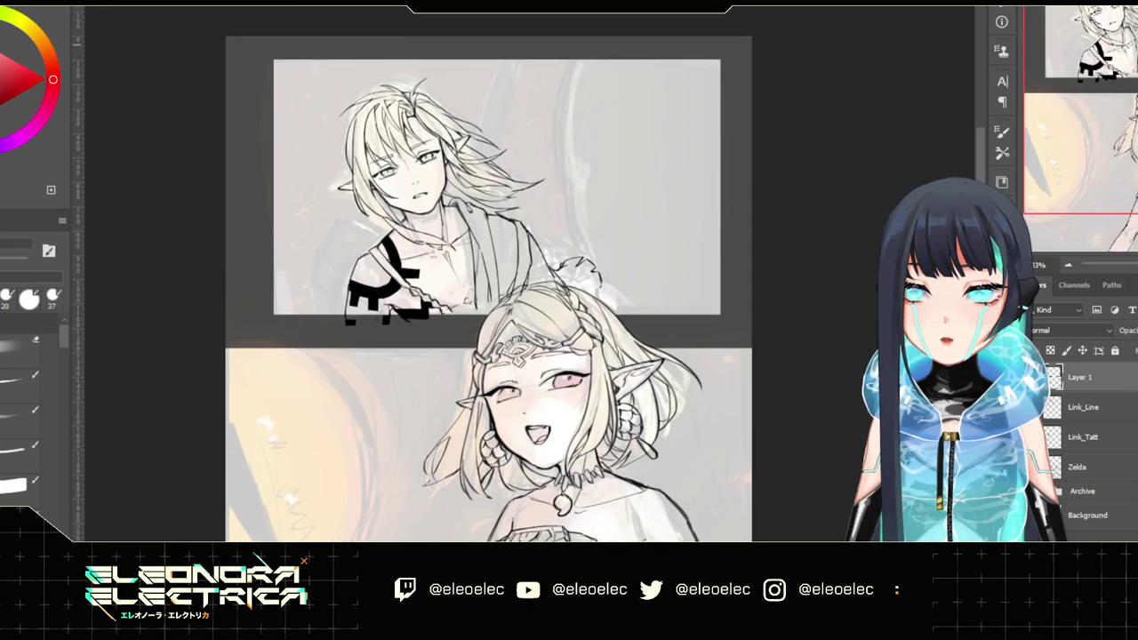
drag(723, 59, 265, 313)
click(714, 304)
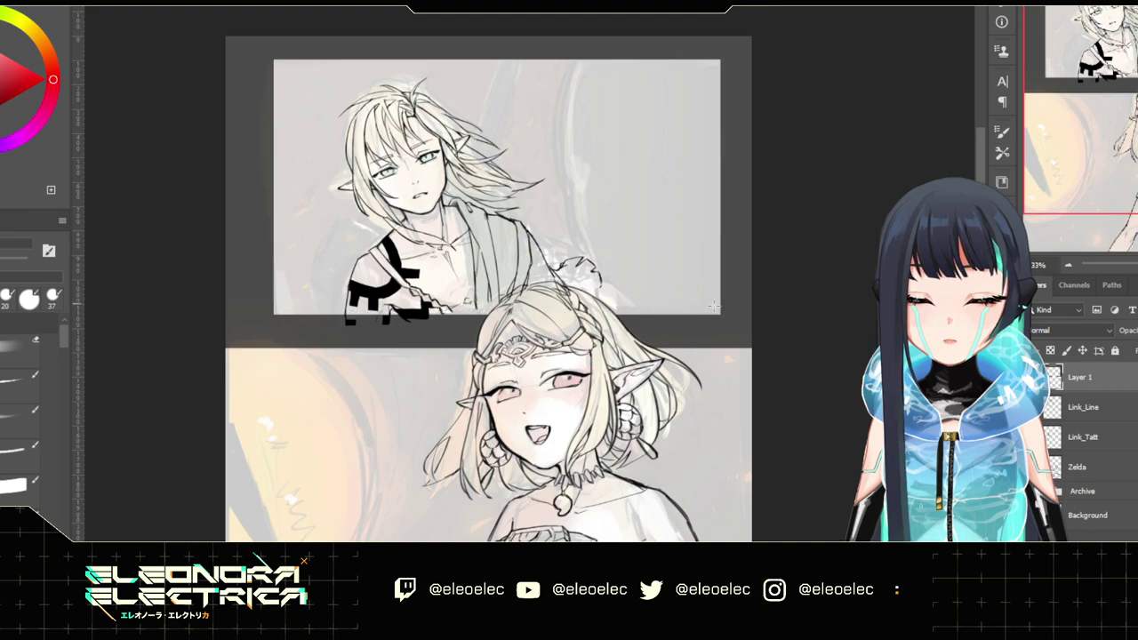
drag(725, 317, 404, 189)
drag(246, 59, 258, 59)
drag(486, 145, 480, 141)
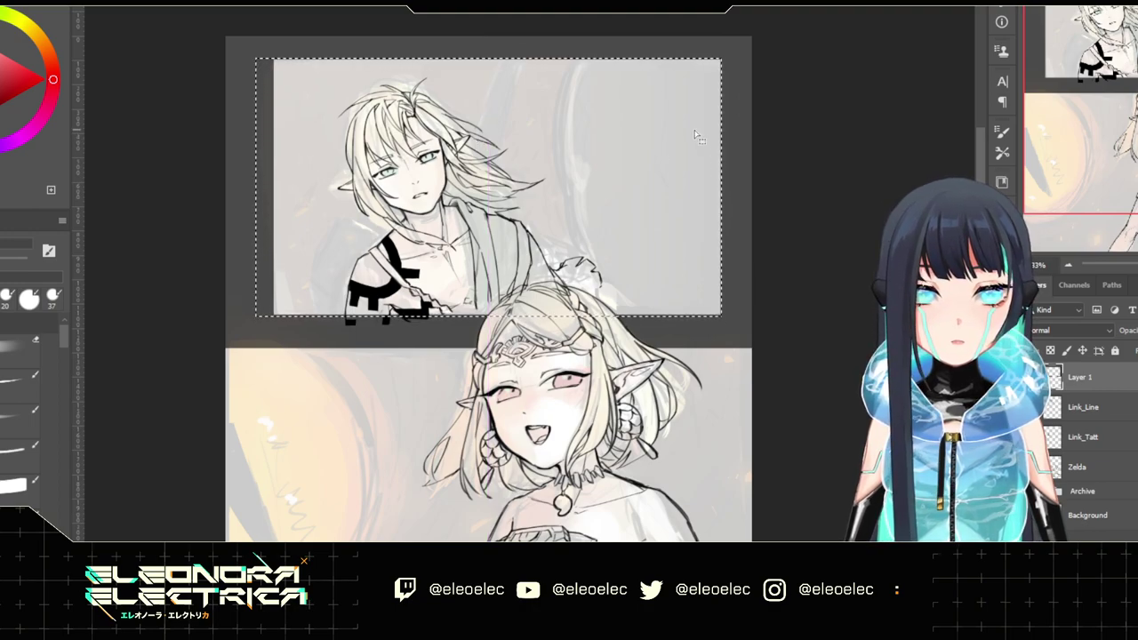
key(alt+BackSpace)
key(ctrl+d)
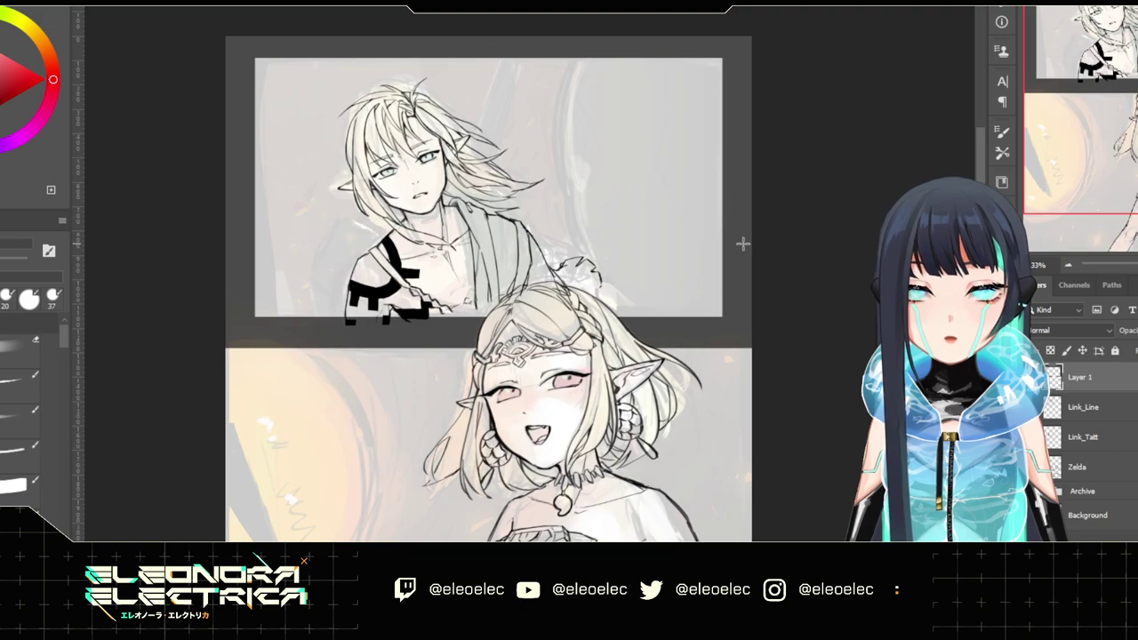
Review both panels against the frame and choose a textured brush from the end of the brush presets
scroll(743, 243, down, 4)
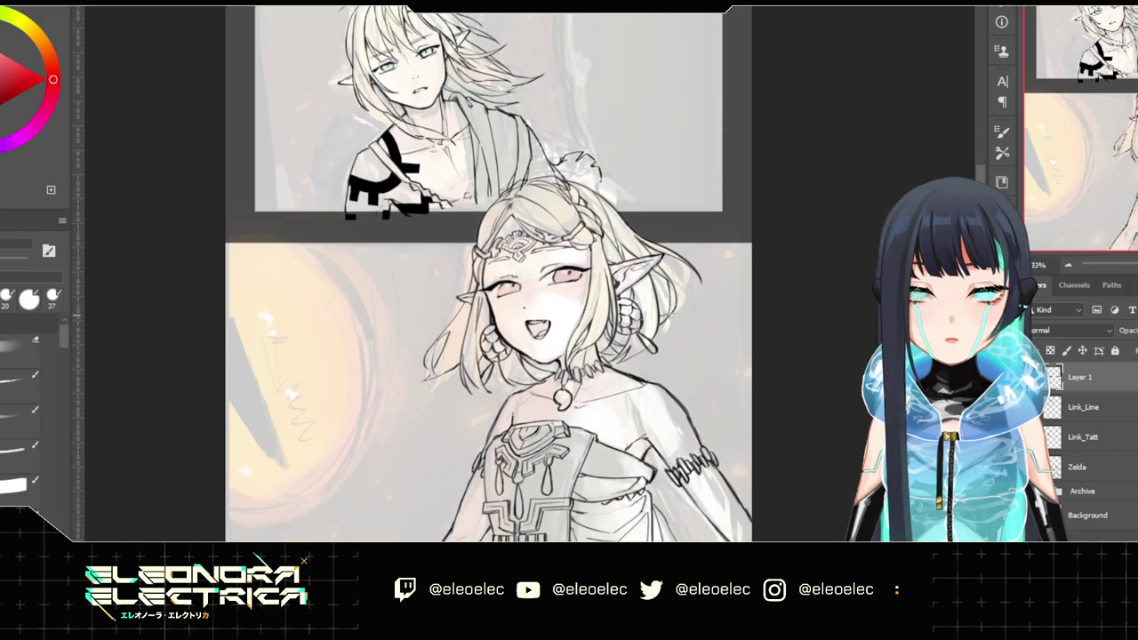
scroll(672, 328, up, 3)
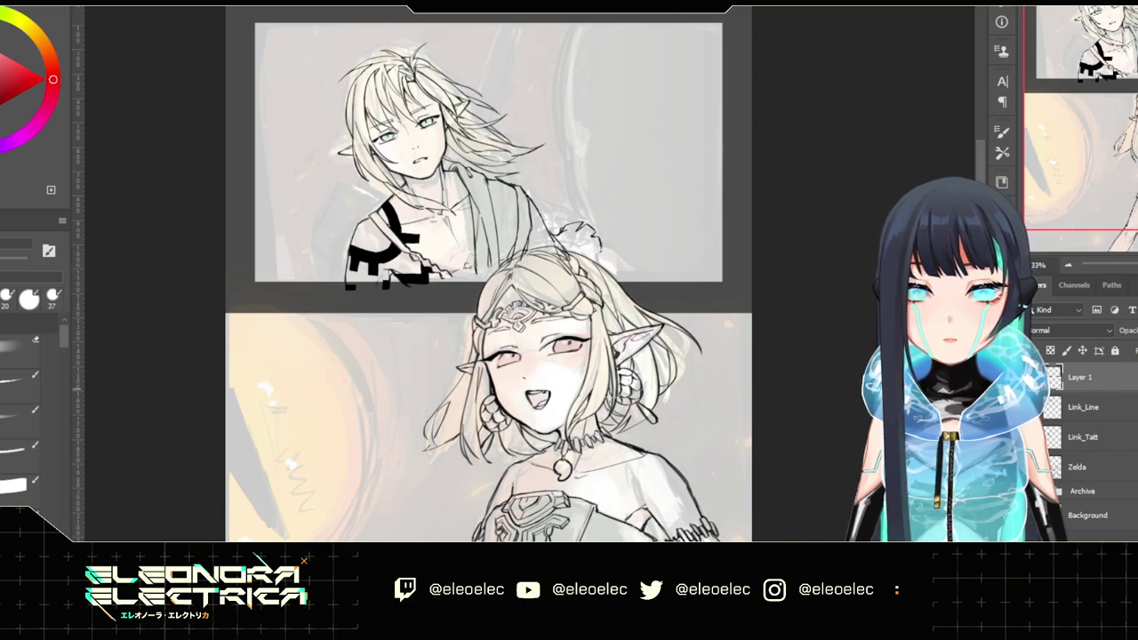
scroll(364, 136, down, 6)
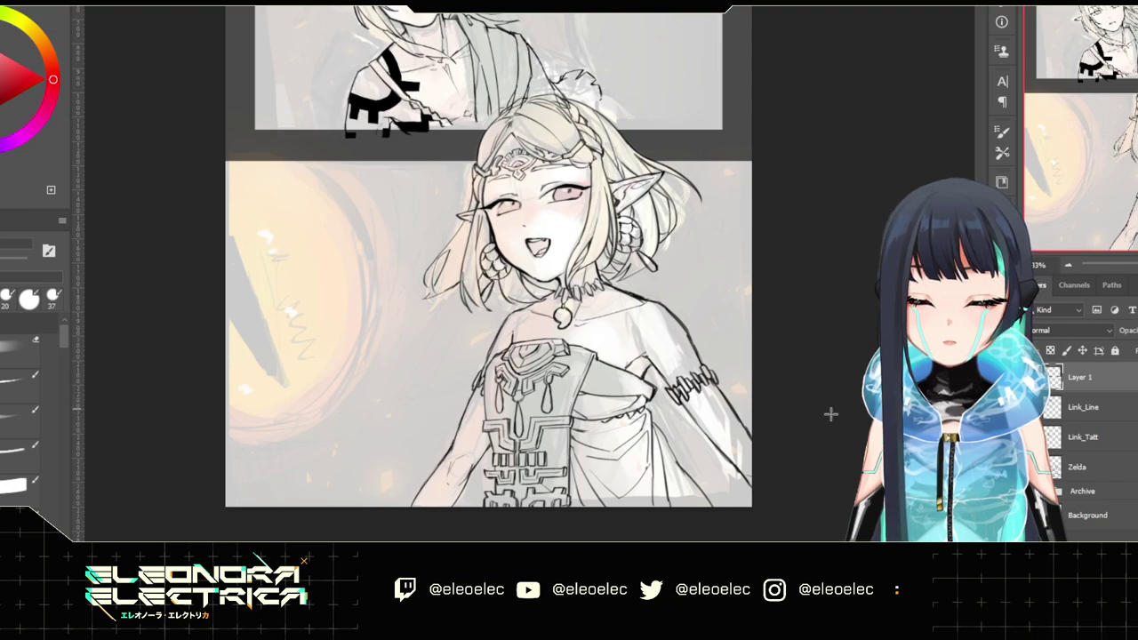
scroll(749, 332, up, 4)
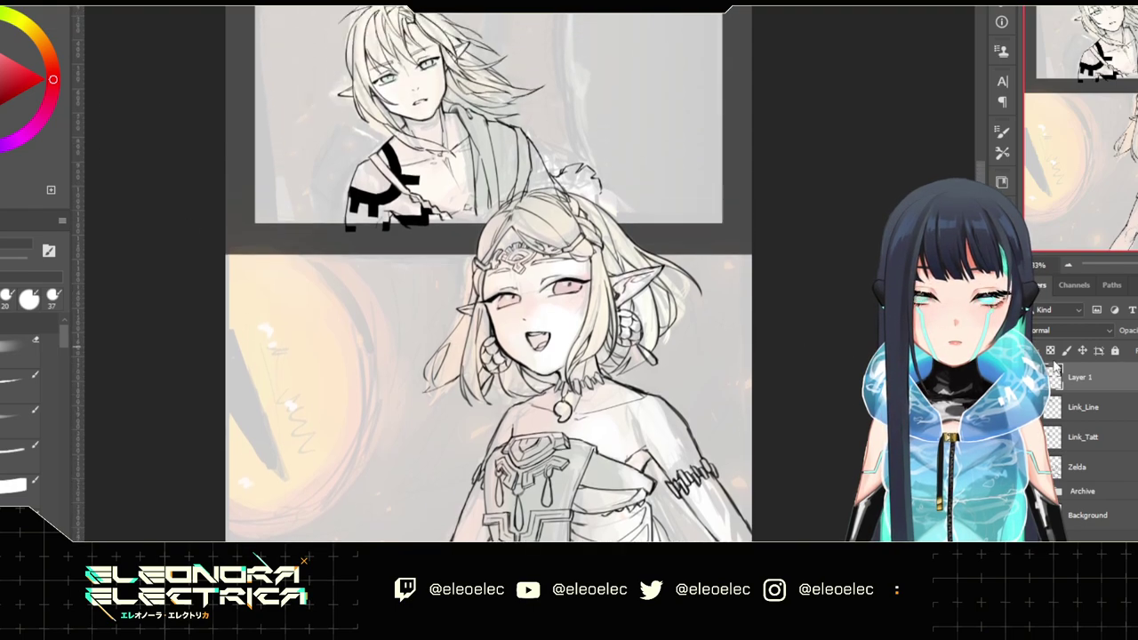
scroll(230, 153, up, 2)
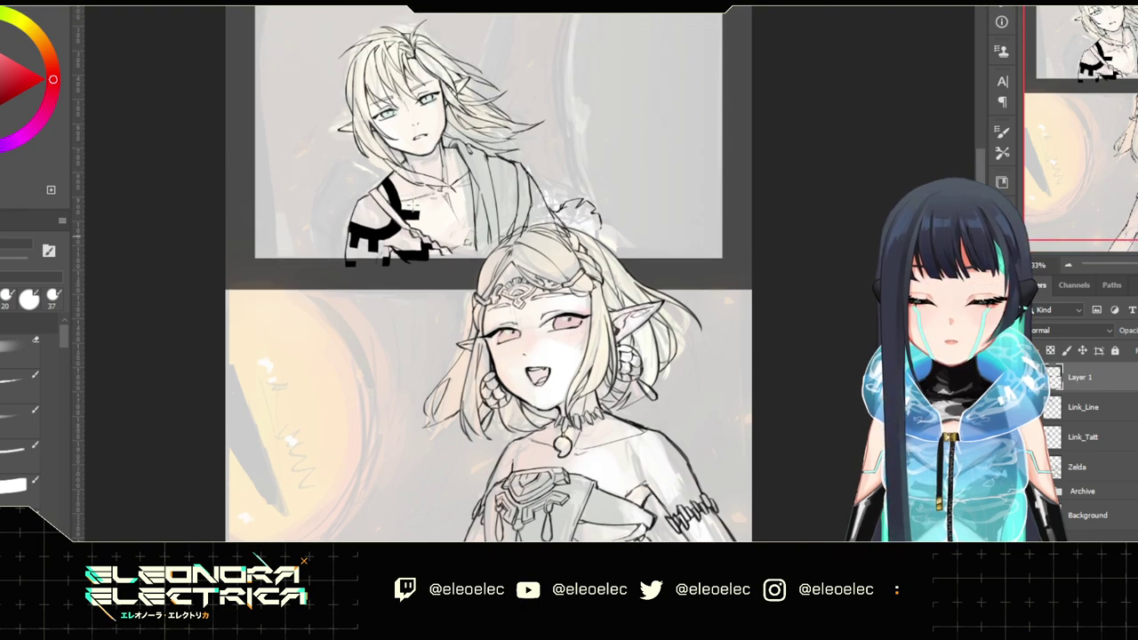
scroll(61, 368, down, 3)
drag(61, 368, 62, 512)
click(18, 494)
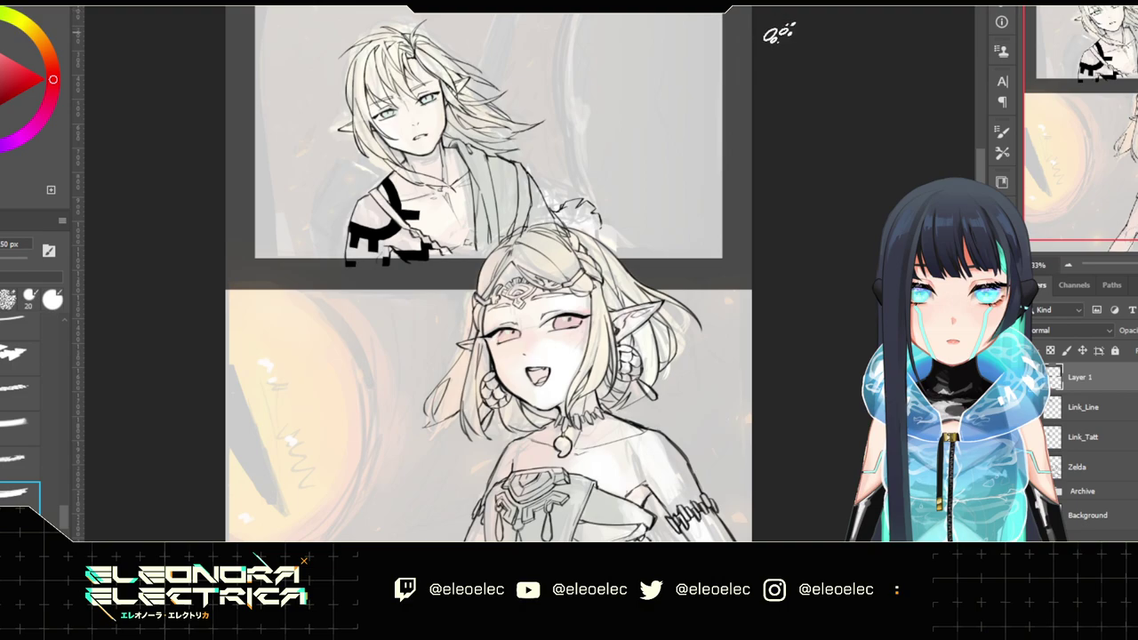
Restore the black frame layer to full opacity
click(1099, 331)
key(ctrl+z)
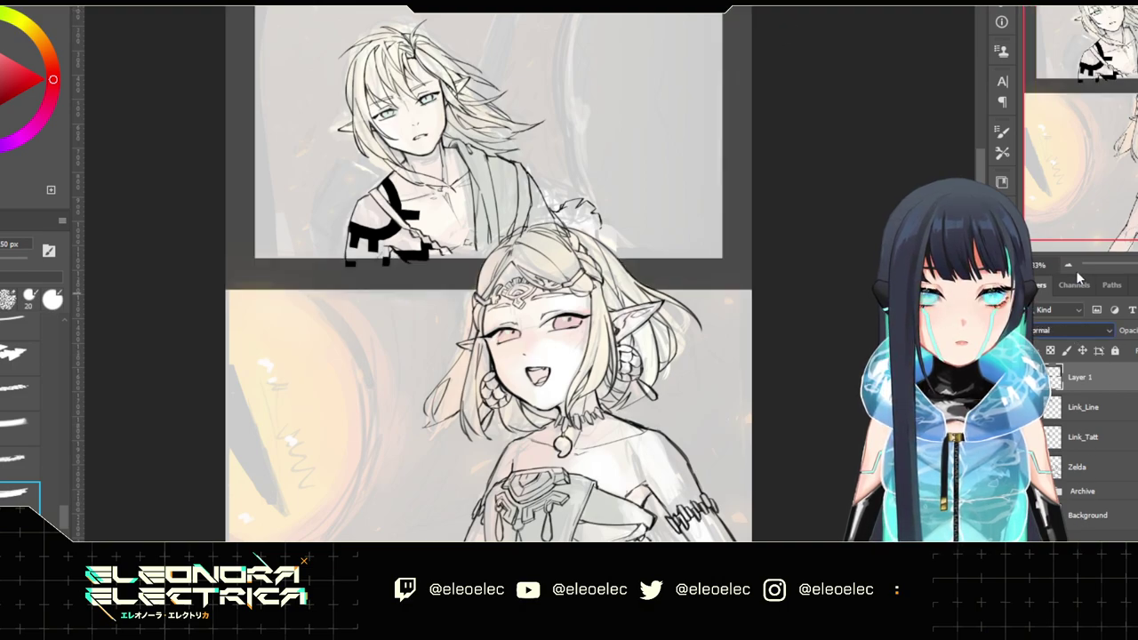
key(ctrl+z)
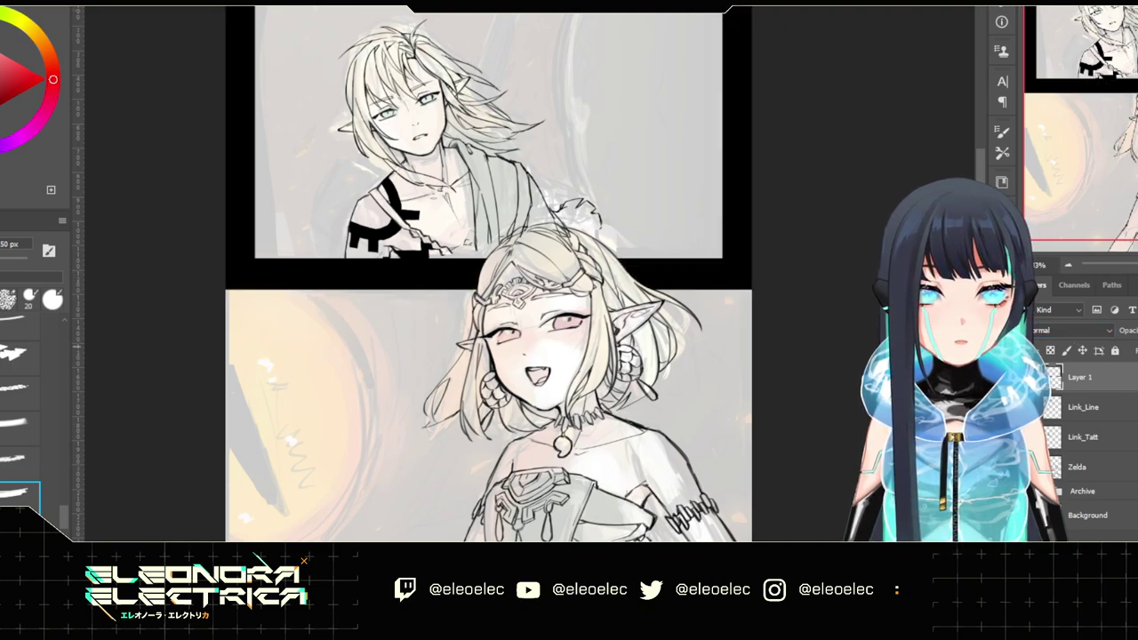
Roughen the inner edges of the black frame around the upper panel with textured brush strokes
drag(727, 140, 724, 43)
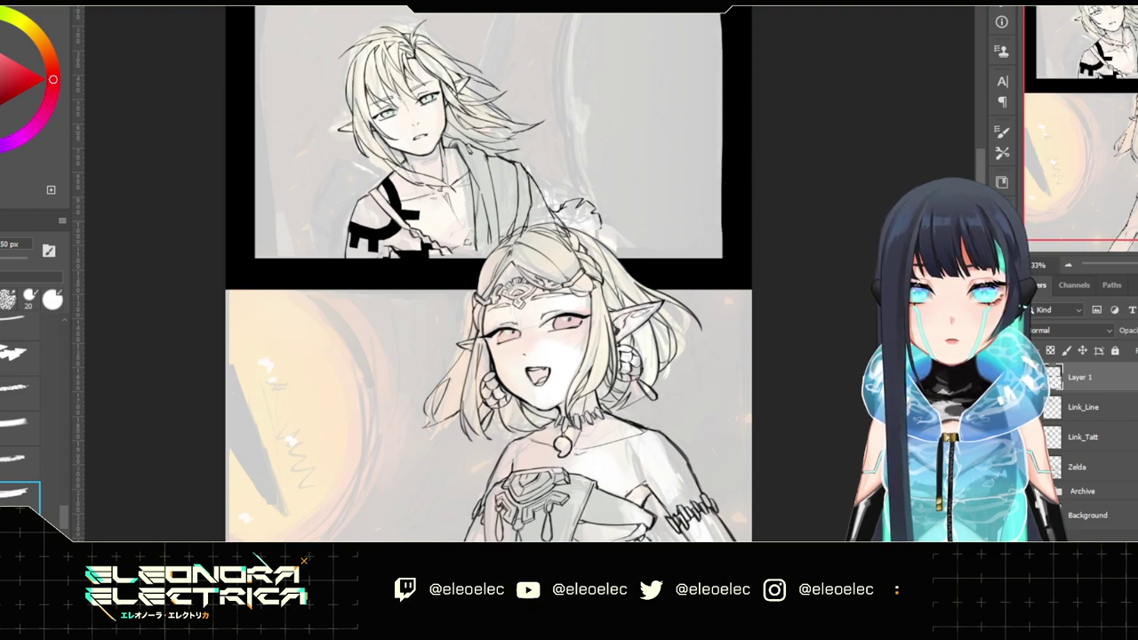
drag(257, 32, 256, 256)
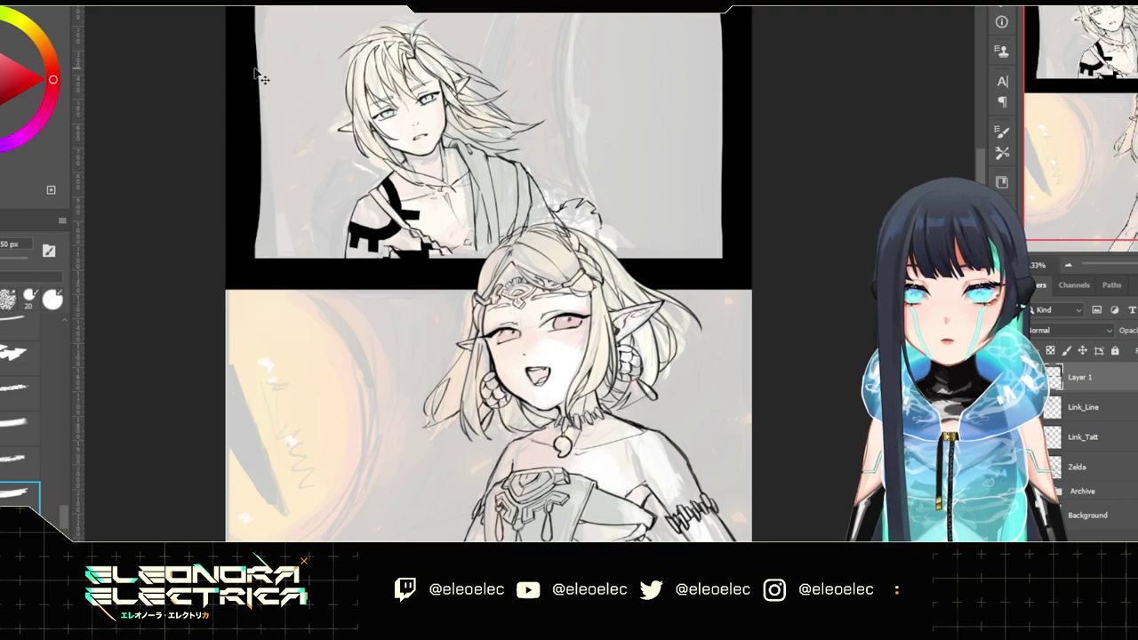
key(ctrl+z)
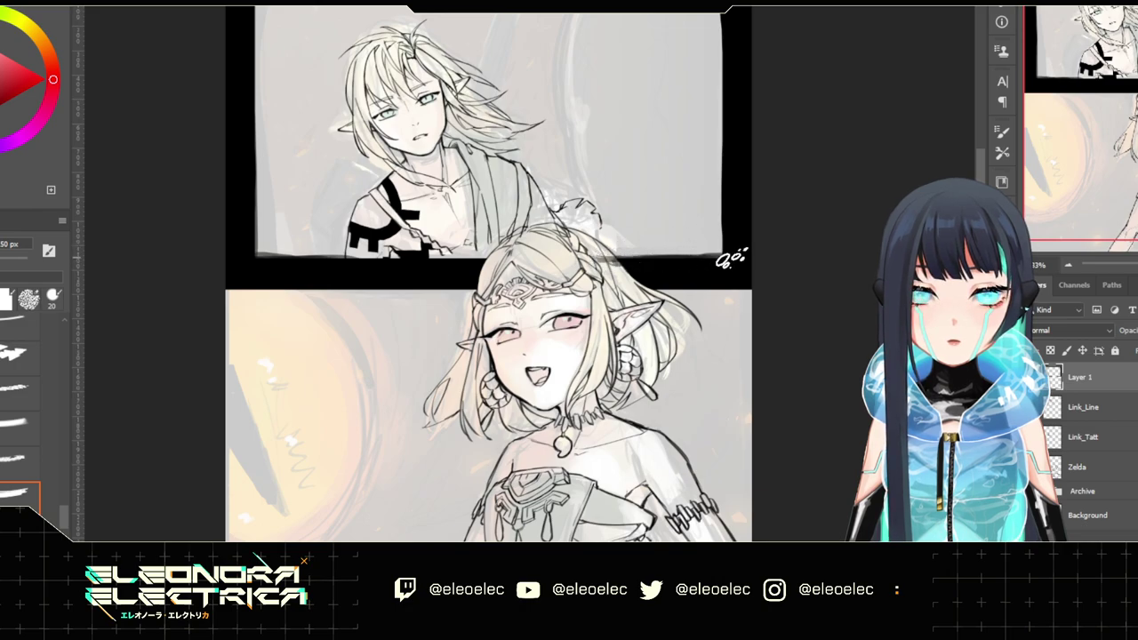
drag(253, 9, 248, 125)
key(ctrl+z)
drag(250, 13, 254, 239)
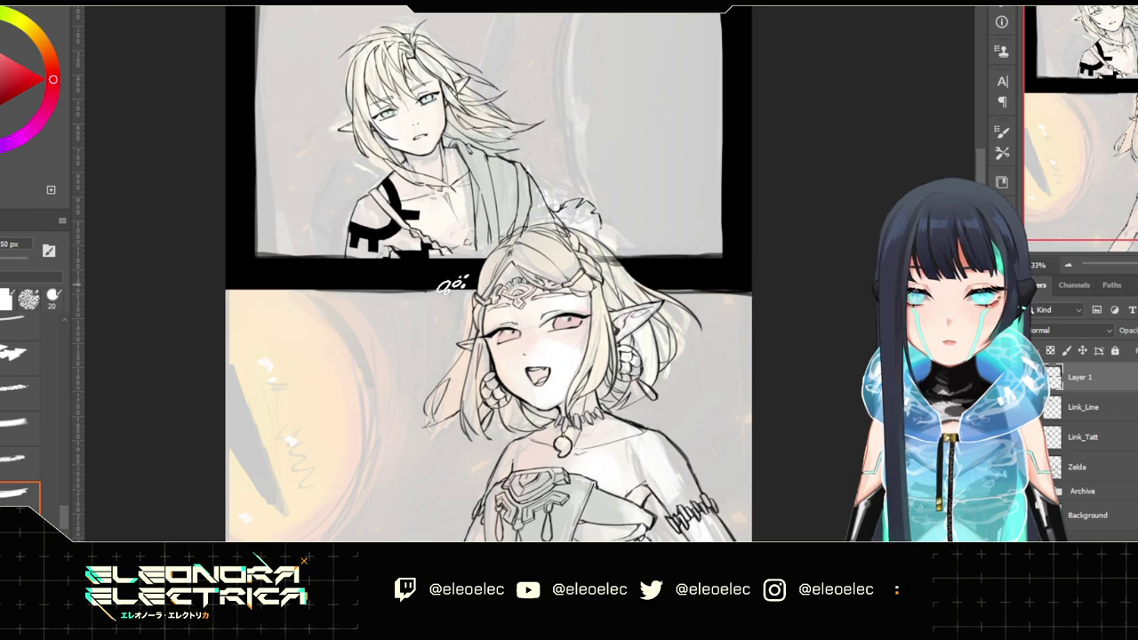
Choose another textured brush from the end of the brush presets and roughen the upper panel's right inner frame edge
key(l)
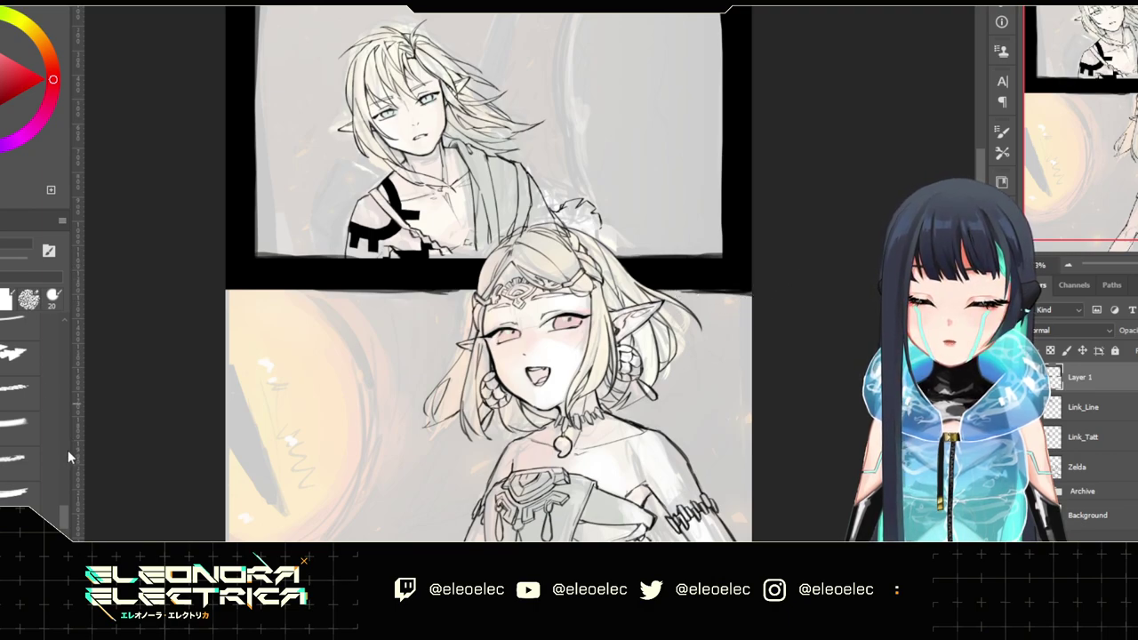
mouse_move(65, 521)
mouse_down()
mouse_move(64, 329)
mouse_move(60, 457)
mouse_up()
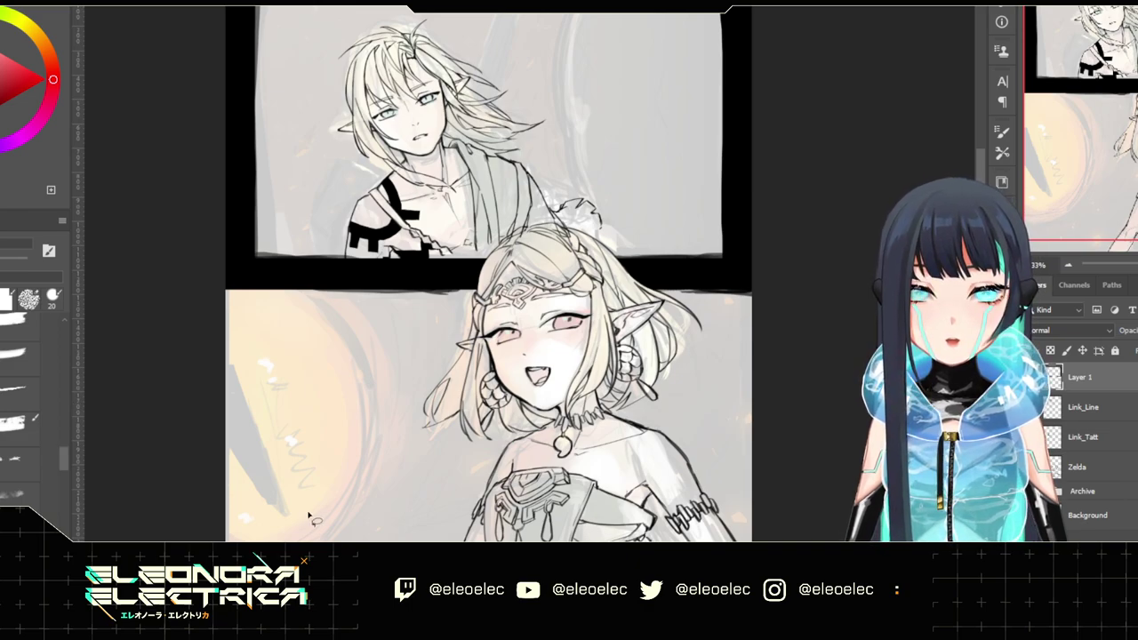
scroll(59, 490, down, 2)
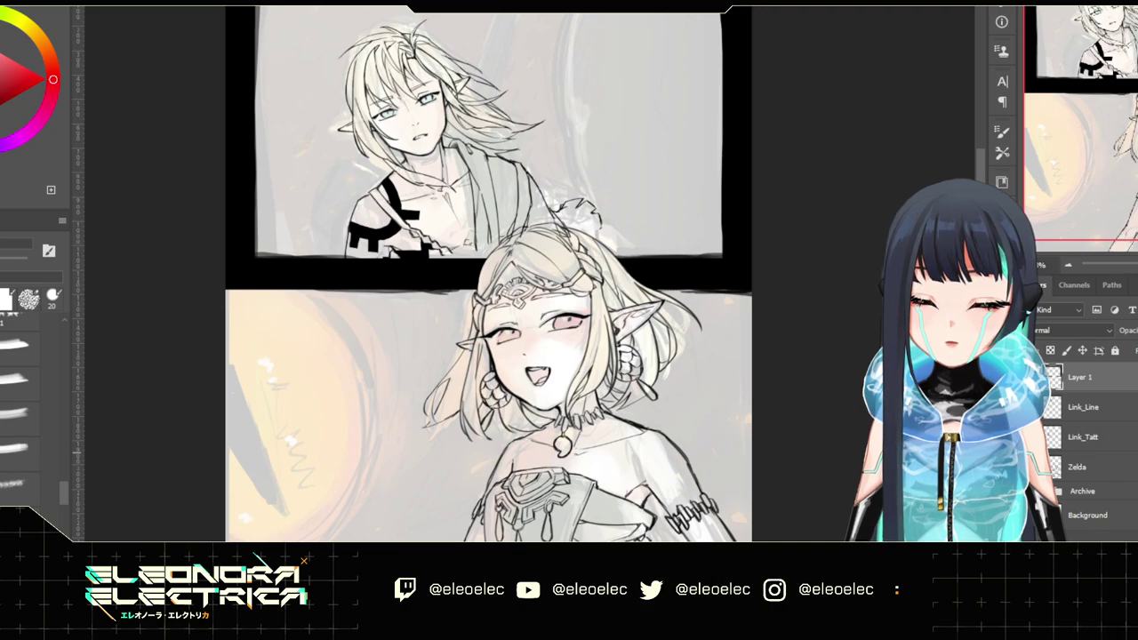
scroll(62, 501, down, 3)
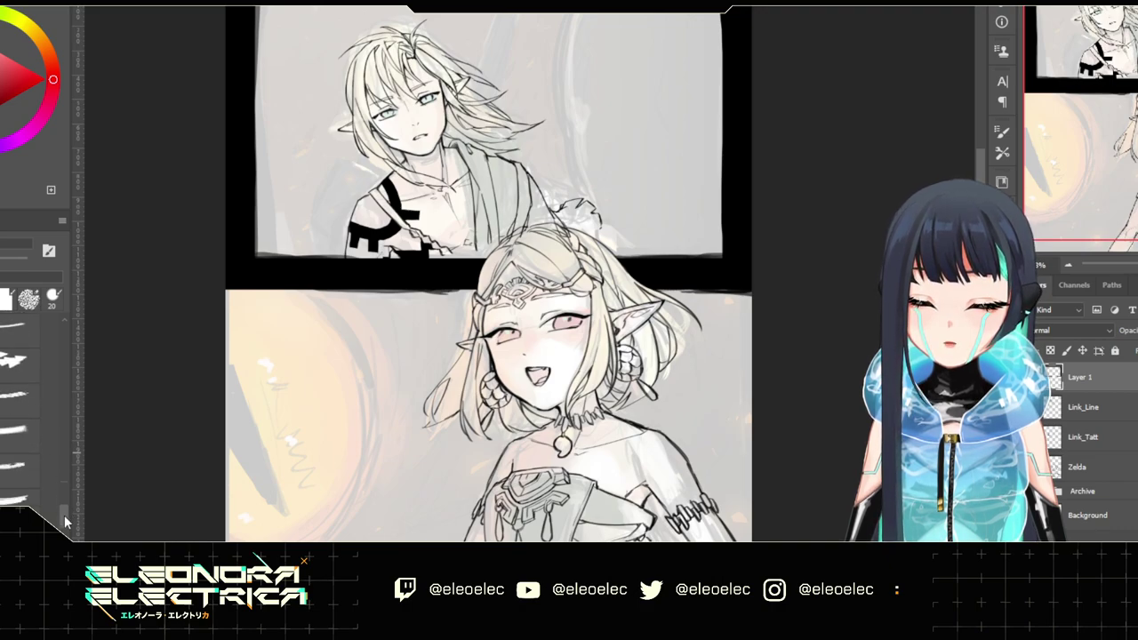
scroll(65, 533, down, 5)
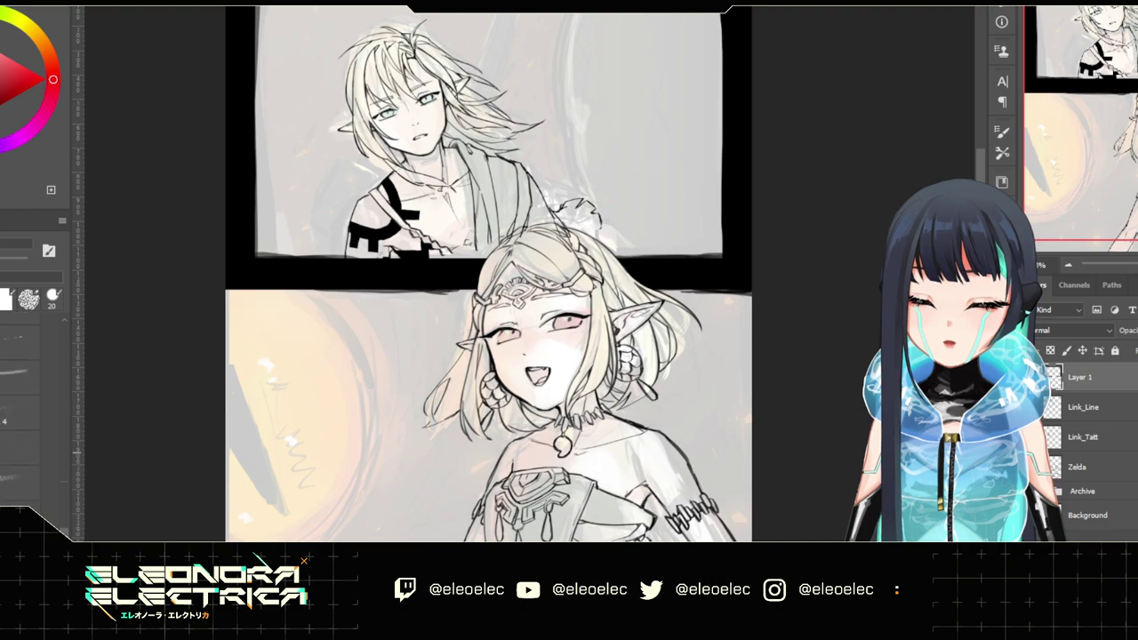
scroll(68, 534, down, 5)
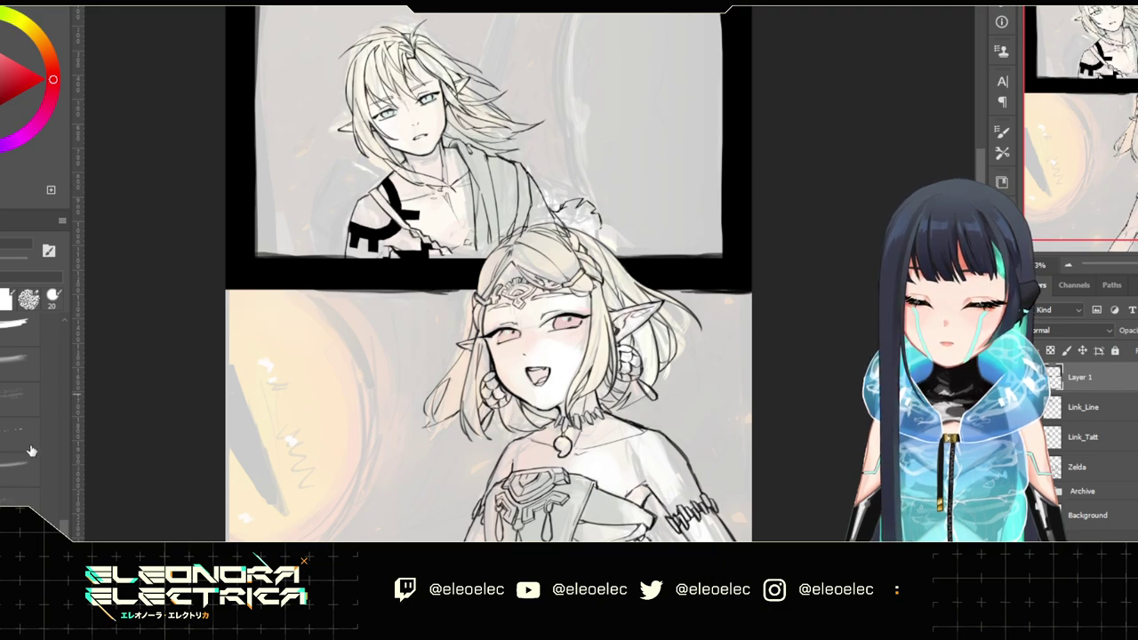
click(21, 331)
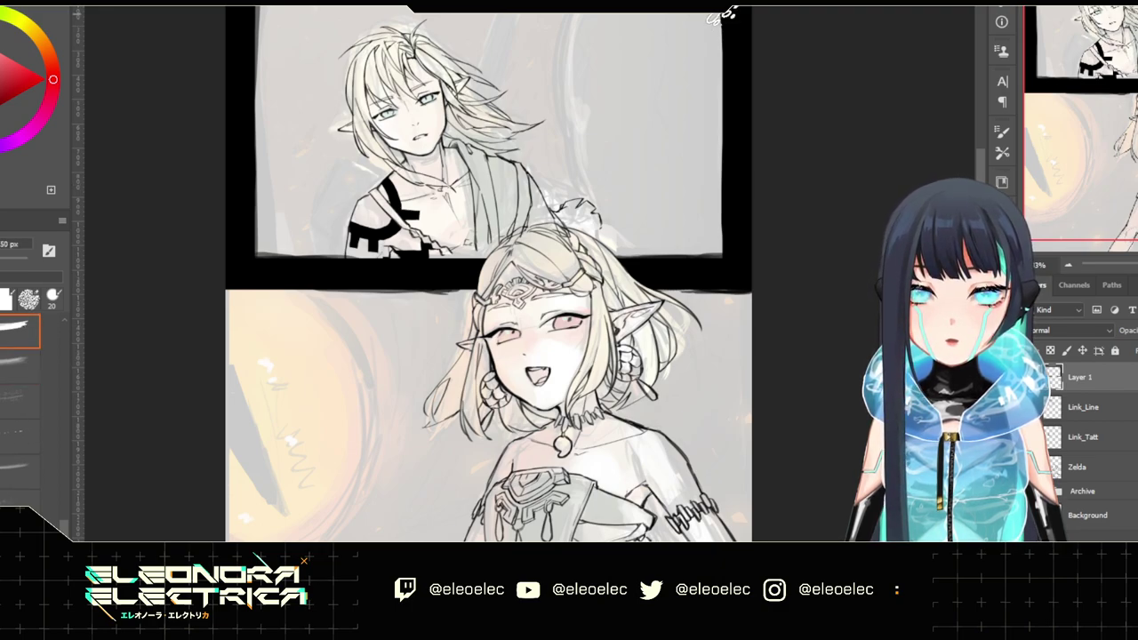
drag(722, 20, 723, 263)
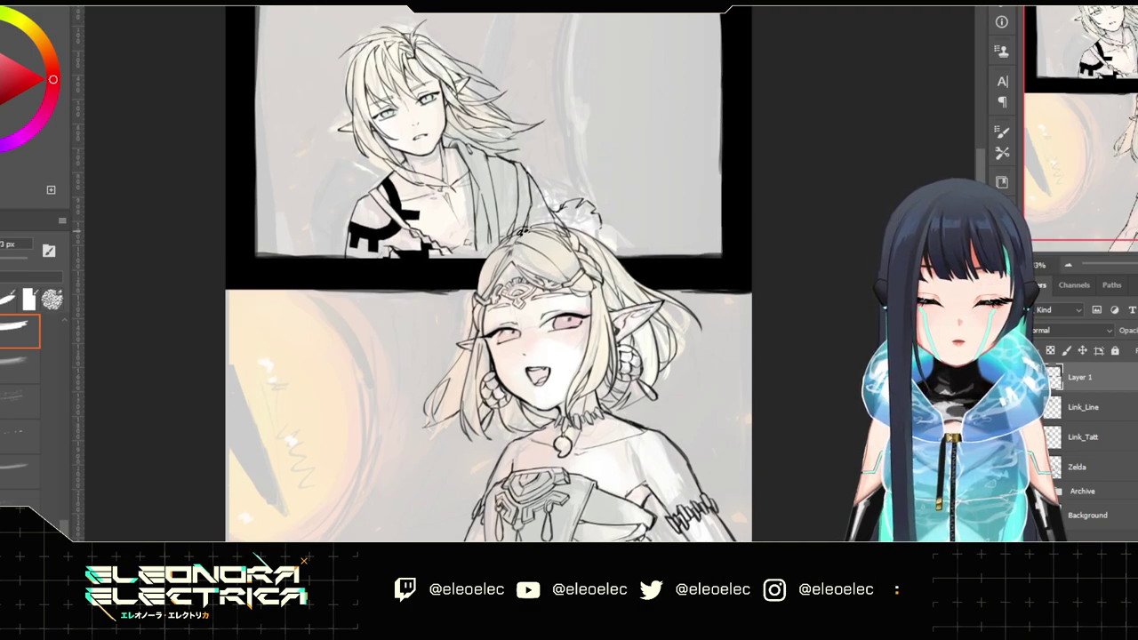
Group the Link_Line and Link_Tatt layers
click(1126, 437)
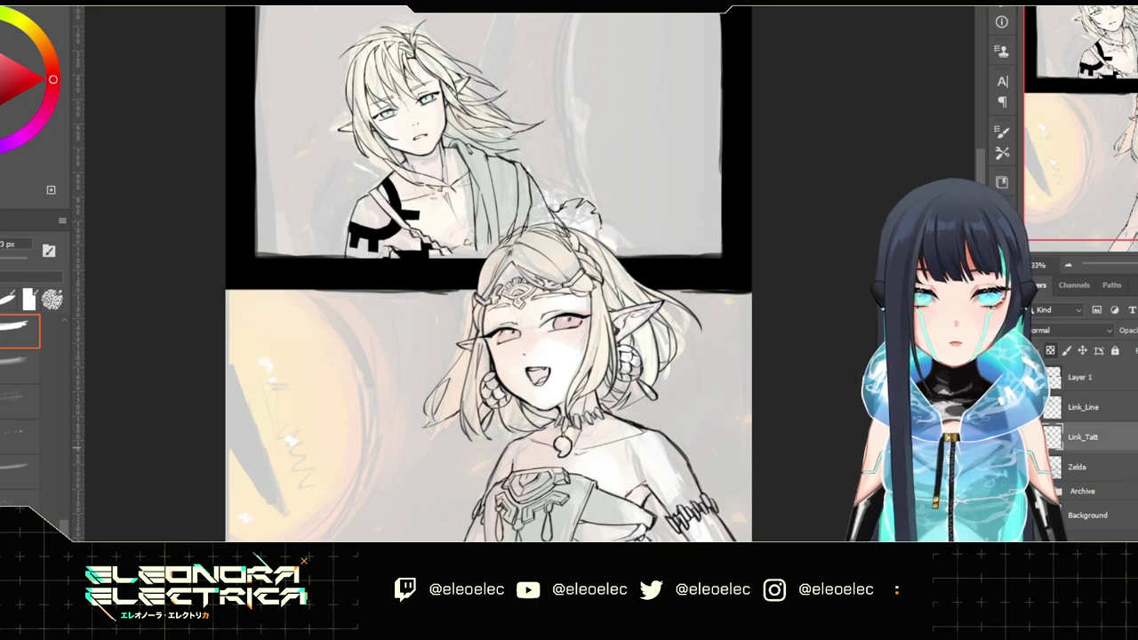
click(1123, 408)
shift+click(1122, 438)
key(ctrl+g)
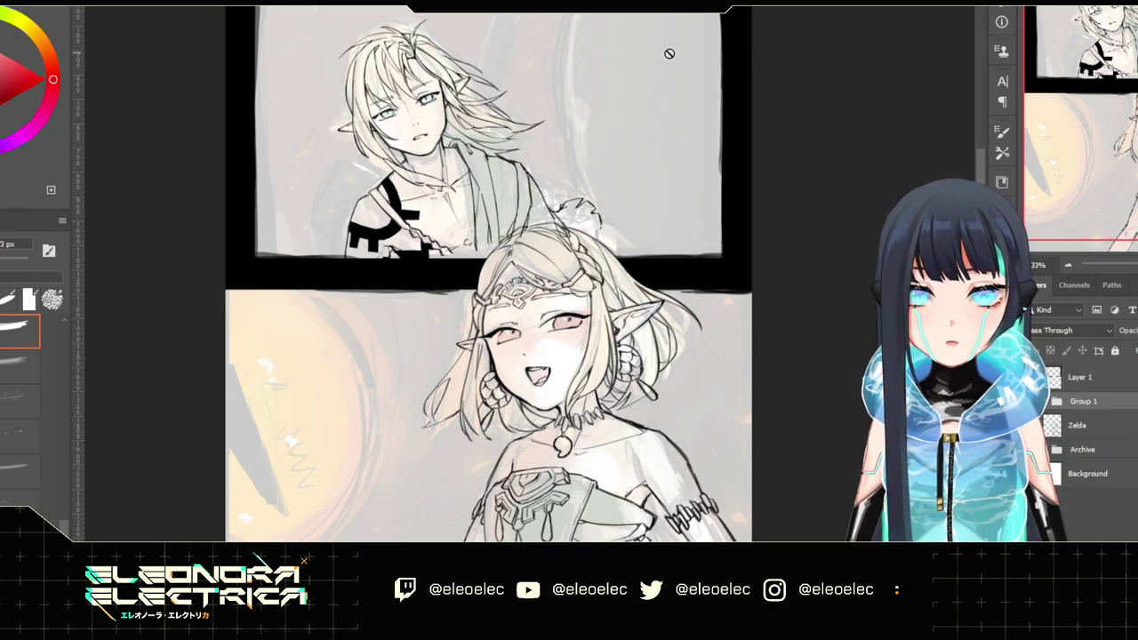
Rotate the male elf's line art group slightly and reposition it inside the upper panel
key(ctrl+t)
mouse_move(630, 16)
mouse_down()
mouse_move(633, 29)
mouse_move(605, 53)
mouse_up()
drag(502, 105, 471, 125)
key(Return)
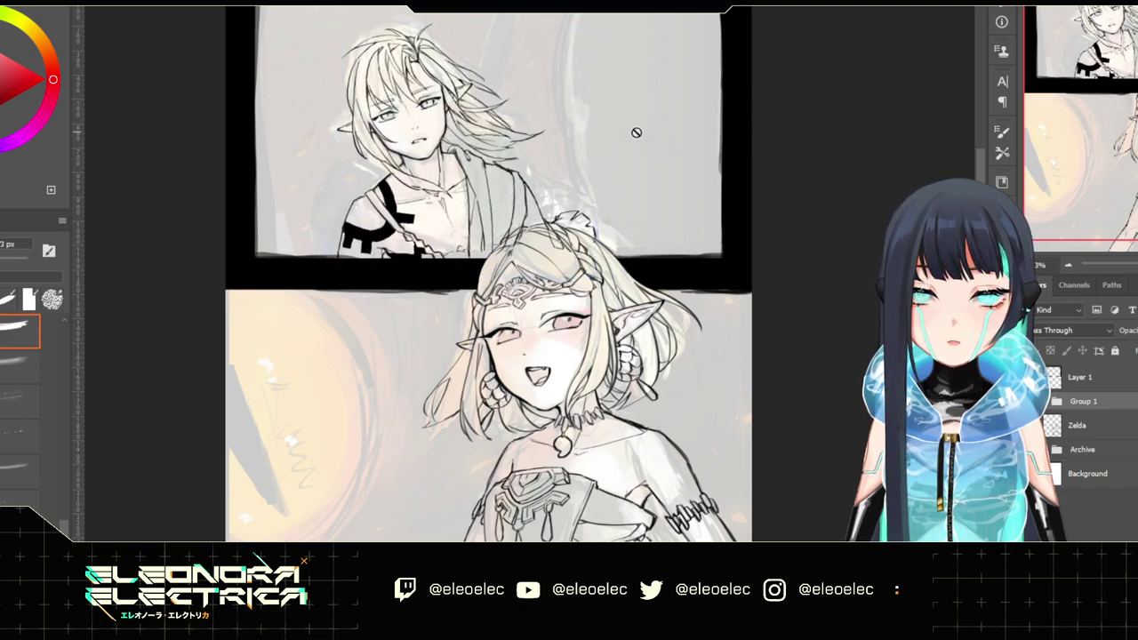
scroll(778, 186, up, 3)
scroll(778, 186, up, 1)
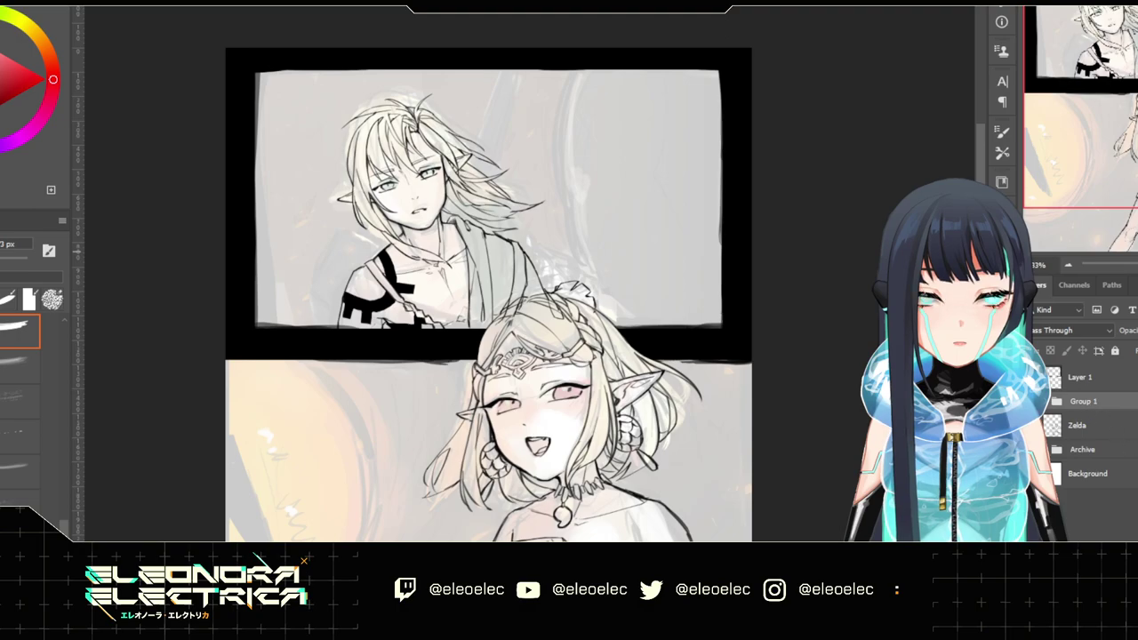
Add a layer mask to the male elf's group and mask out his lines where they overlap the female elf's hair
key(ctrl+alt+m)
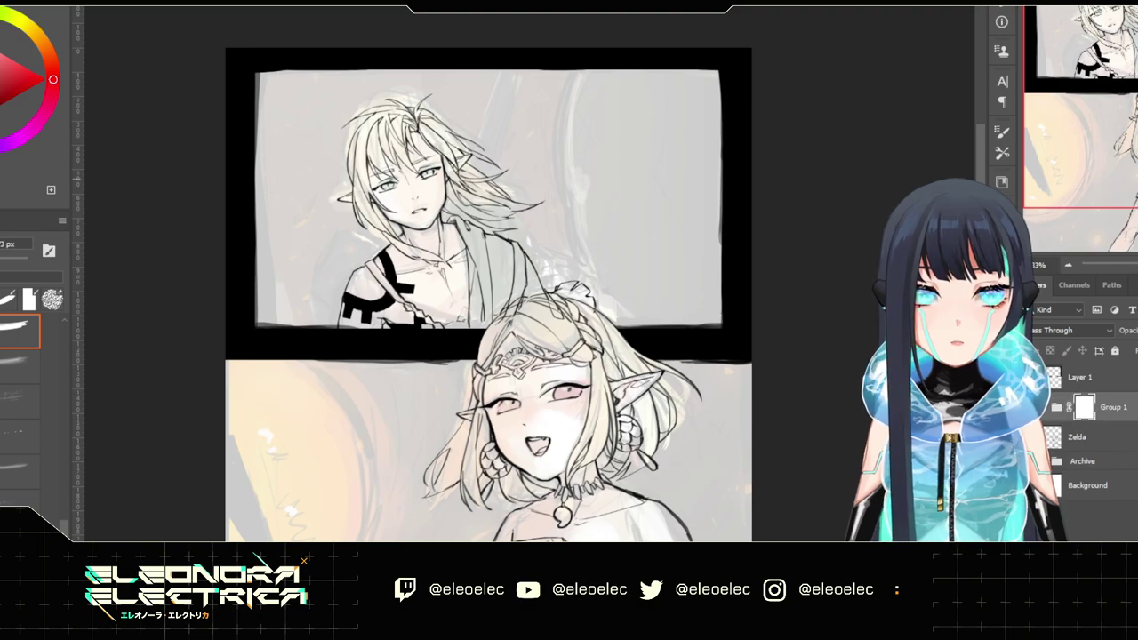
key(ctrl+plus)
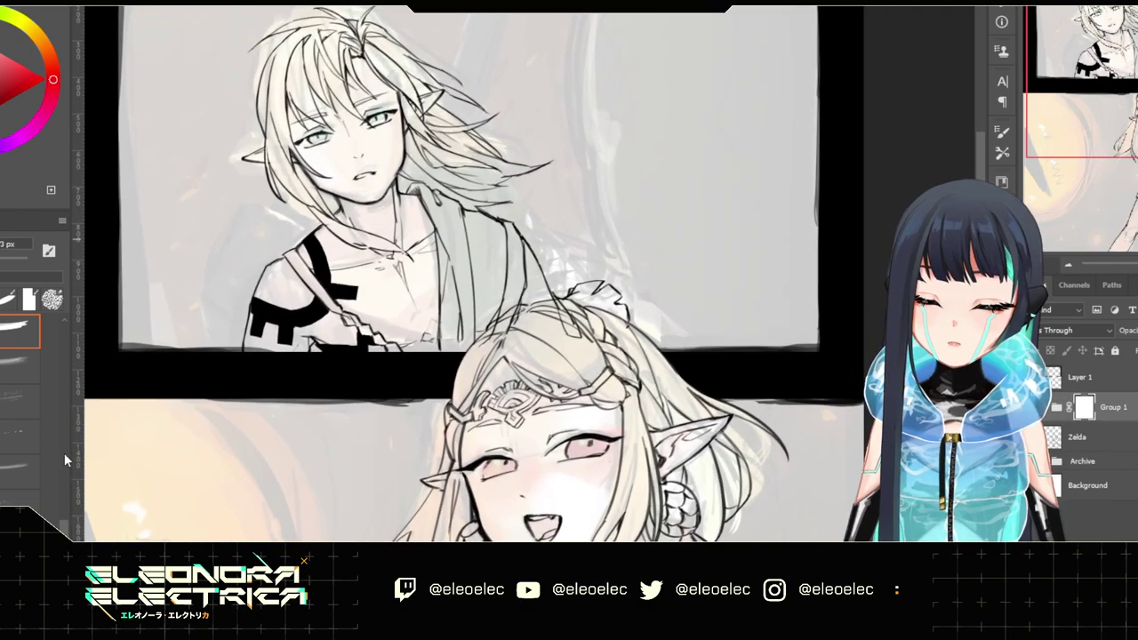
drag(65, 528, 40, 327)
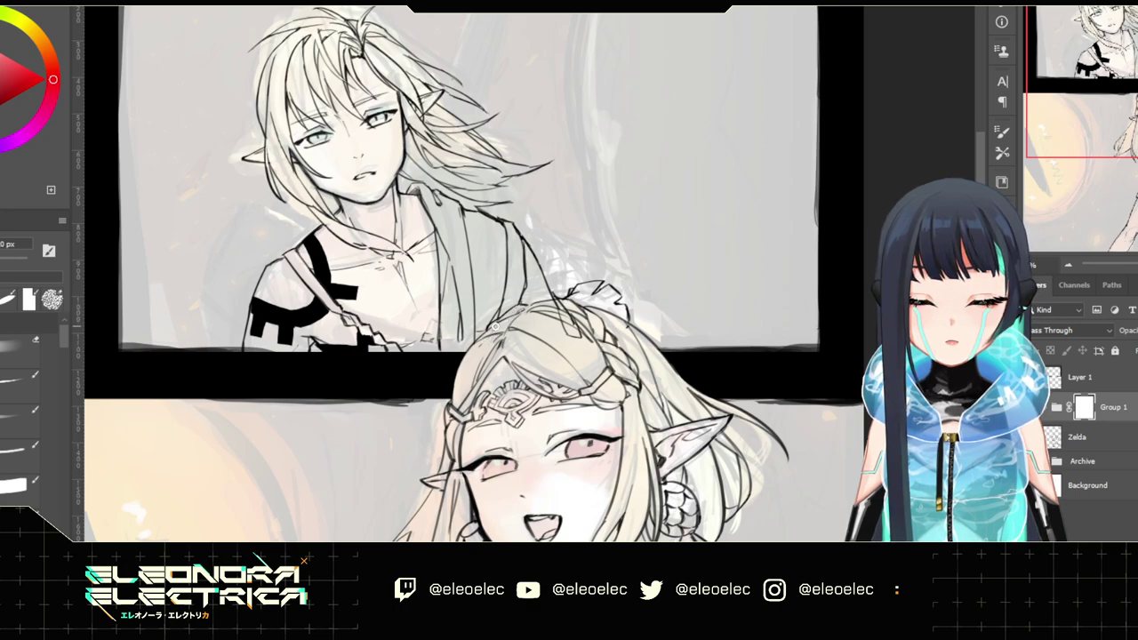
drag(497, 326, 497, 333)
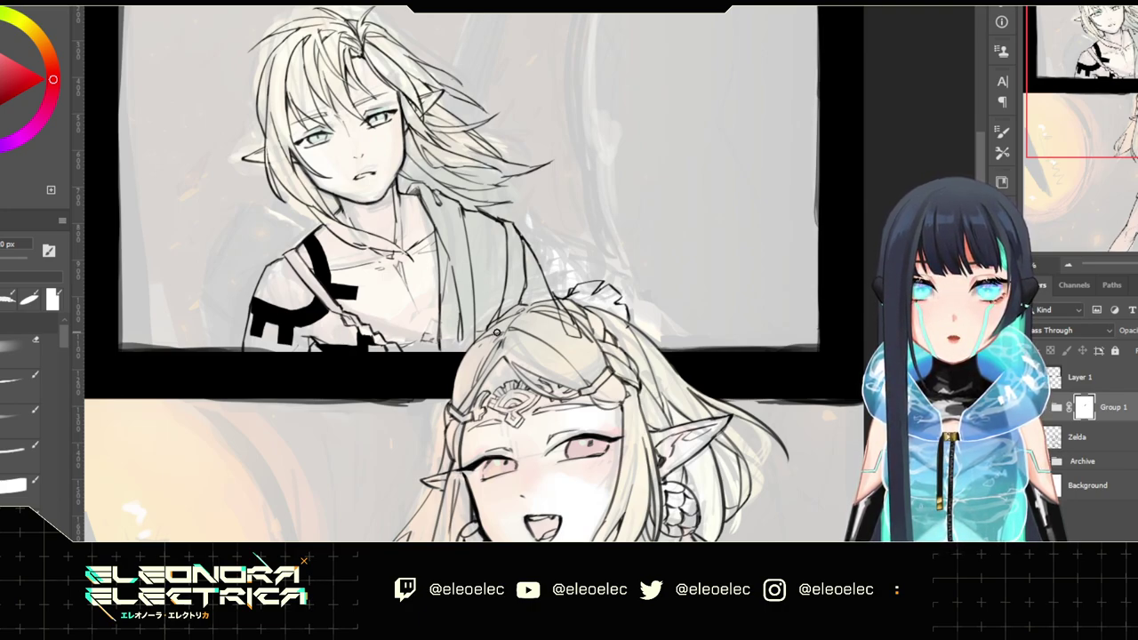
click(22, 350)
mouse_move(558, 335)
mouse_down()
mouse_move(601, 350)
mouse_move(617, 334)
mouse_up()
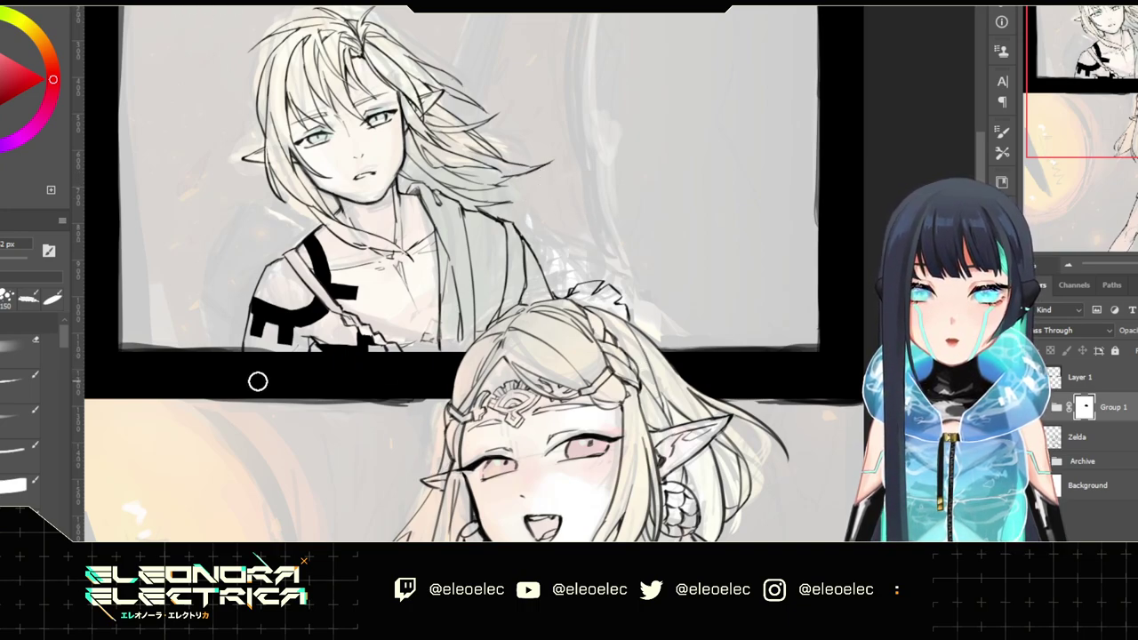
Create a new layer above the male elf's group and choose a brush preset for inking the lower panel
scroll(696, 280, up, 2)
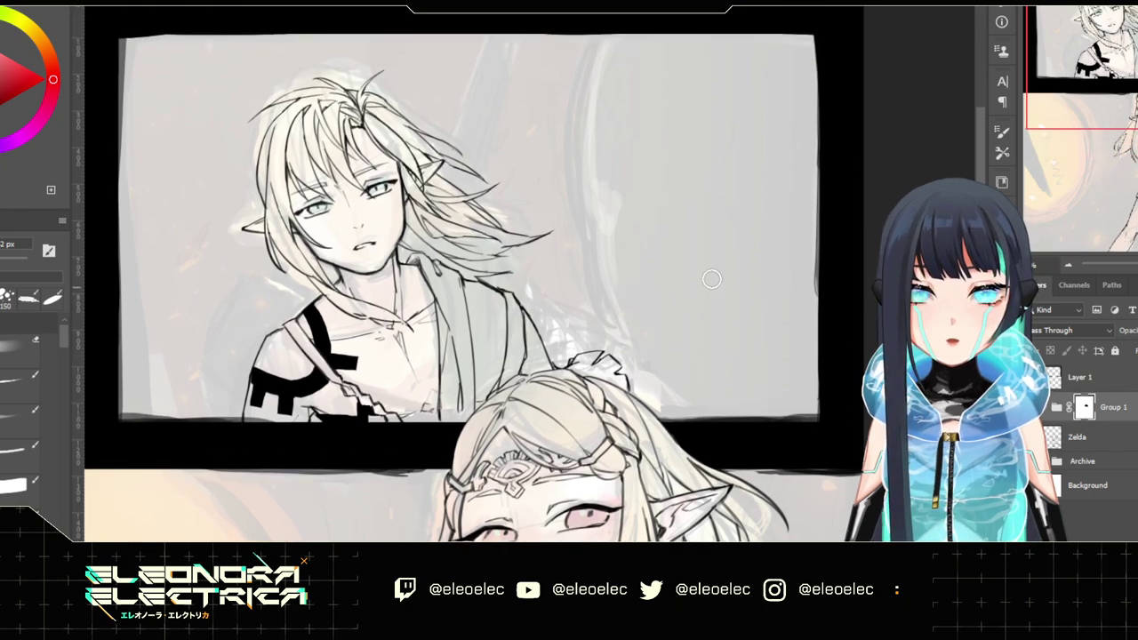
scroll(729, 214, down, 3)
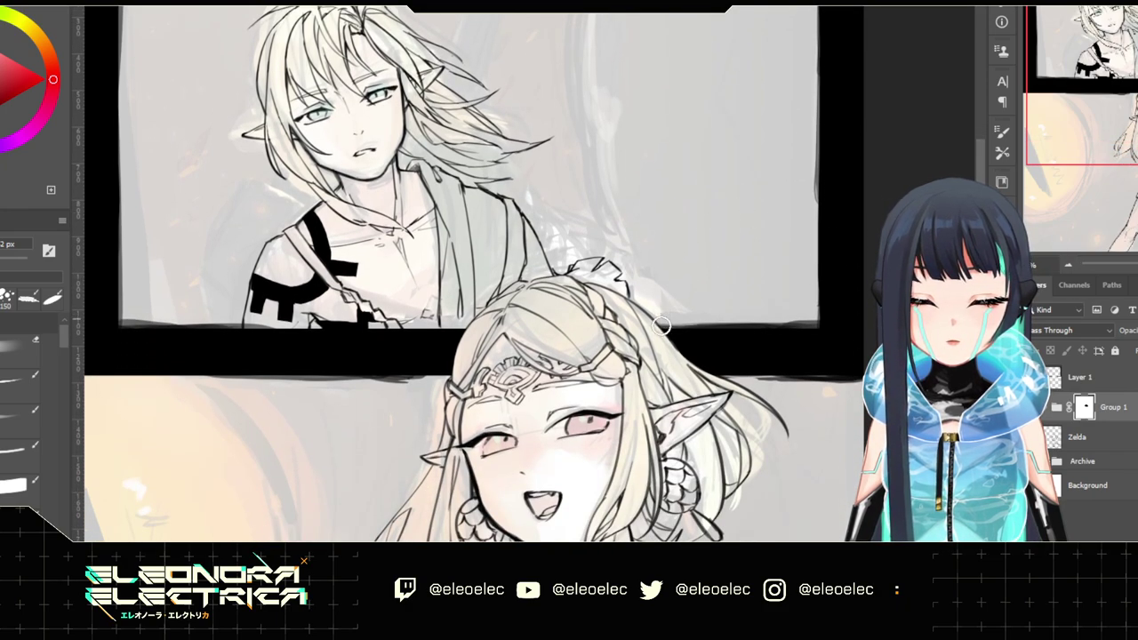
scroll(662, 325, down, 1)
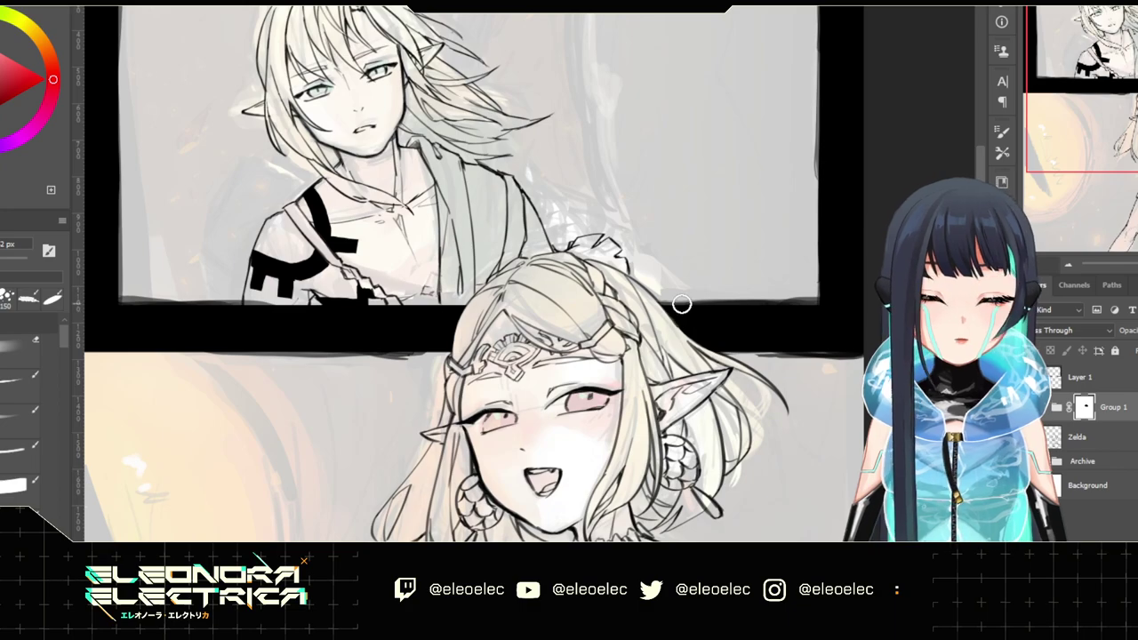
click(1070, 266)
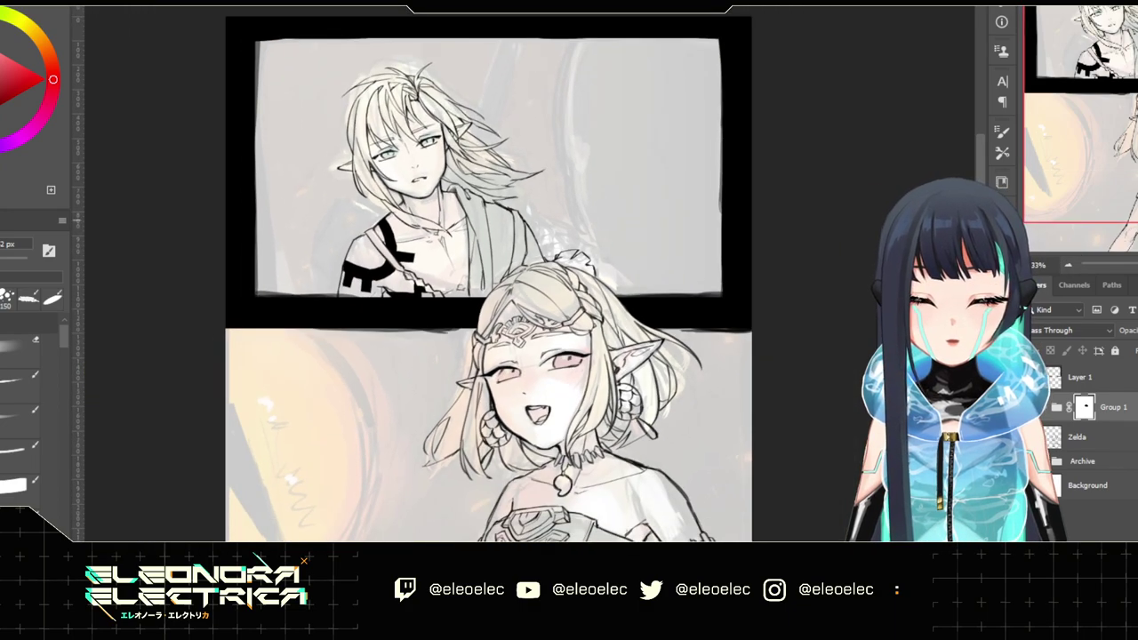
drag(569, 358, 583, 293)
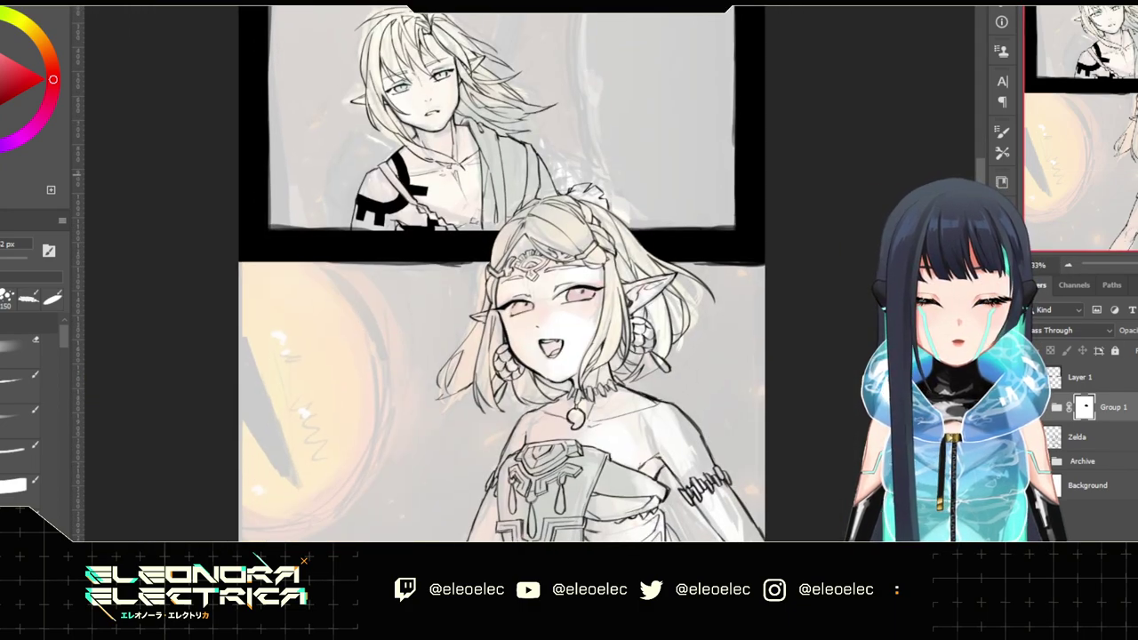
key(ctrl+shift+alt+n)
click(32, 411)
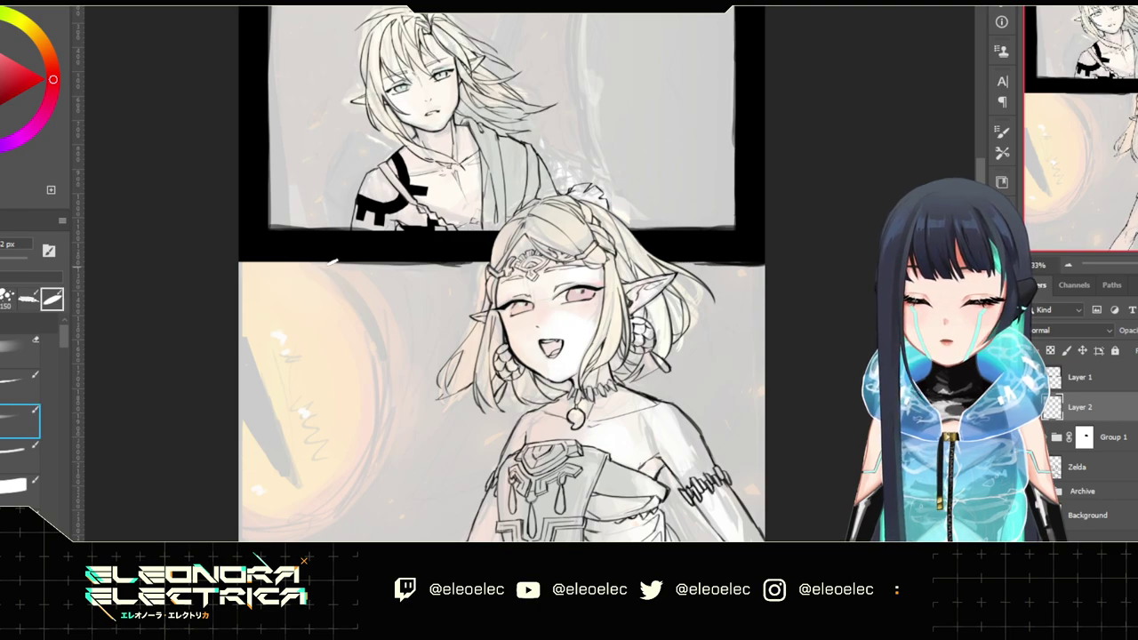
Try a curved outline stroke along the large yellow eye, and move the new layer above the black frame layer
drag(320, 262, 394, 391)
key(ctrl+z)
drag(326, 263, 388, 434)
key(ctrl+z)
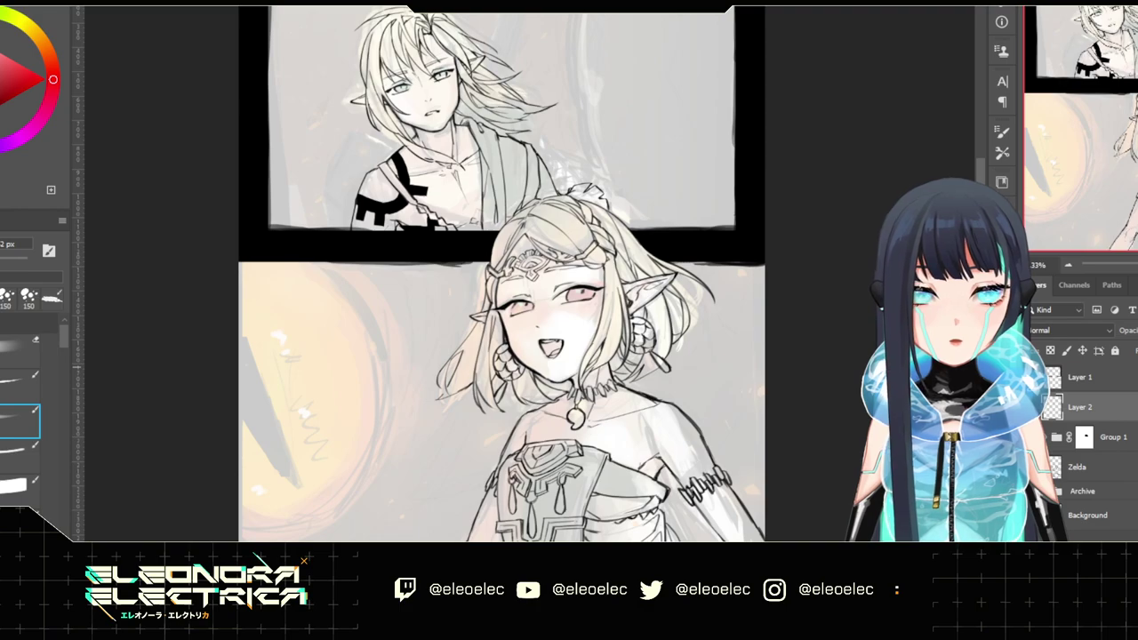
key(ctrl+bracketright)
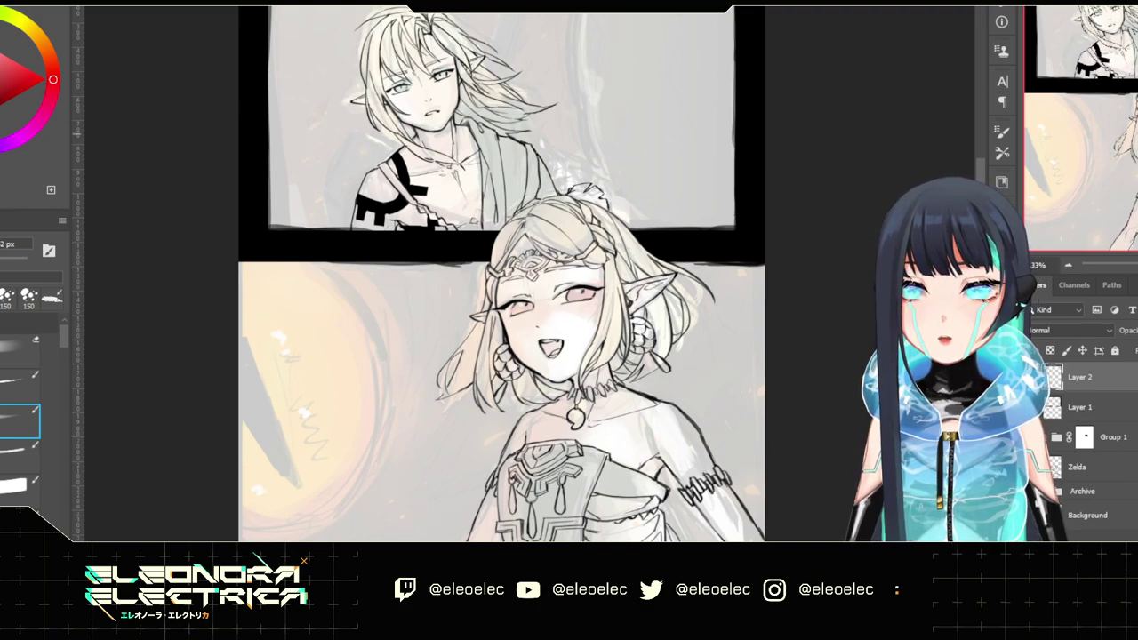
Select a circle over the large eye in the lower panel on Layer 2, fill it with white and deselect
key(m)
drag(169, 244, 465, 540)
drag(356, 400, 299, 397)
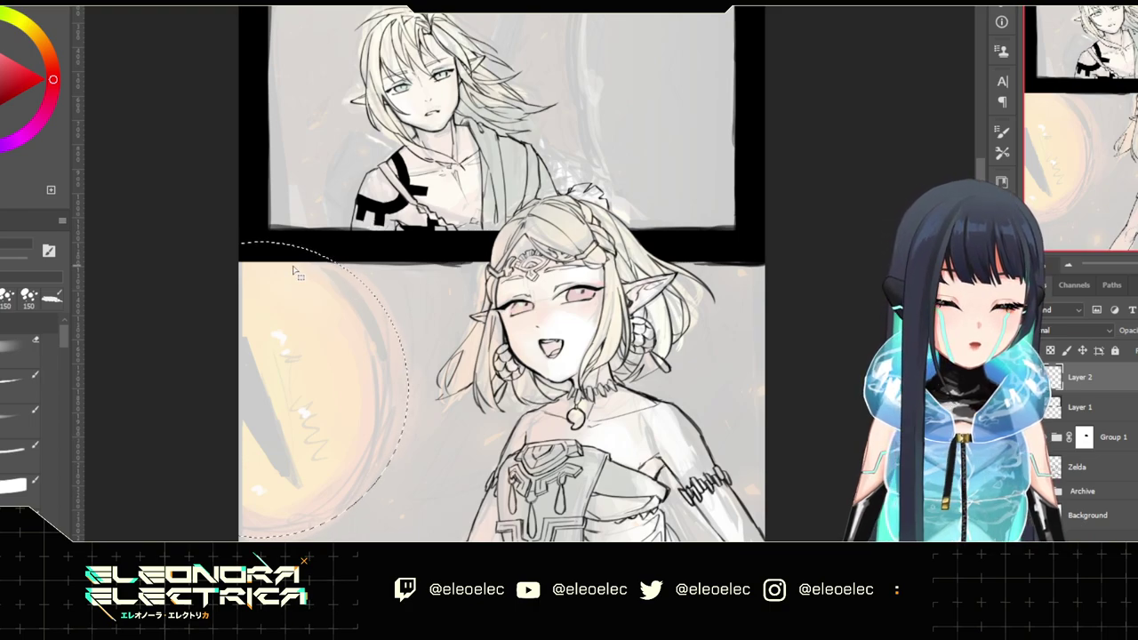
key(ctrl+BackSpace)
key(ctrl+d)
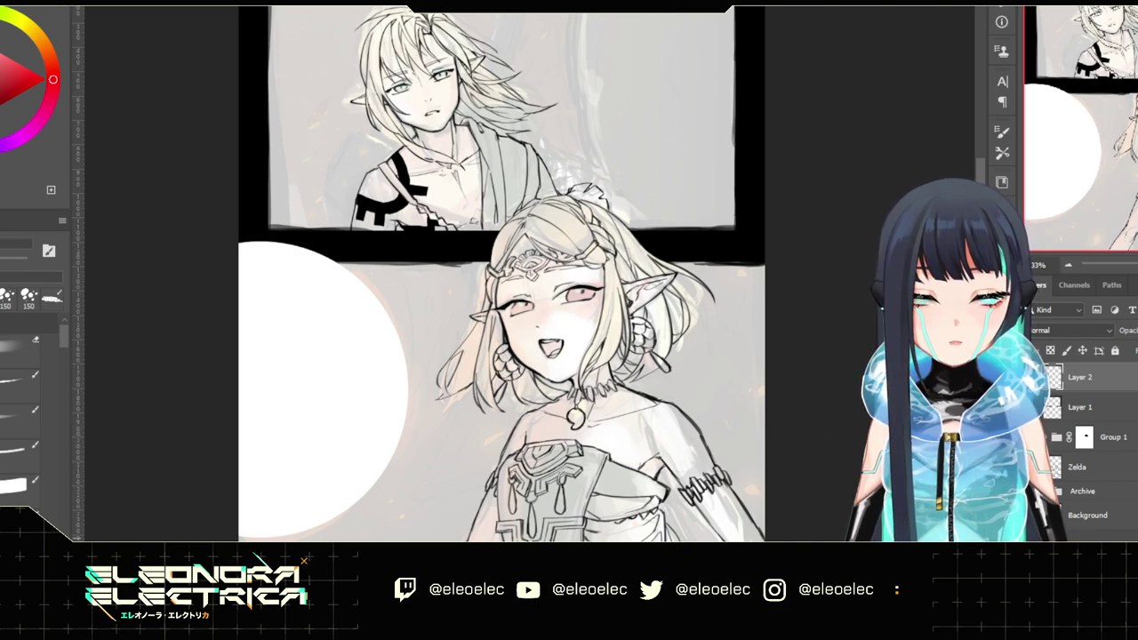
Add a new layer above the white circle and ink the eye's curved edge in black
key(ctrl+shift+alt+n)
key(b)
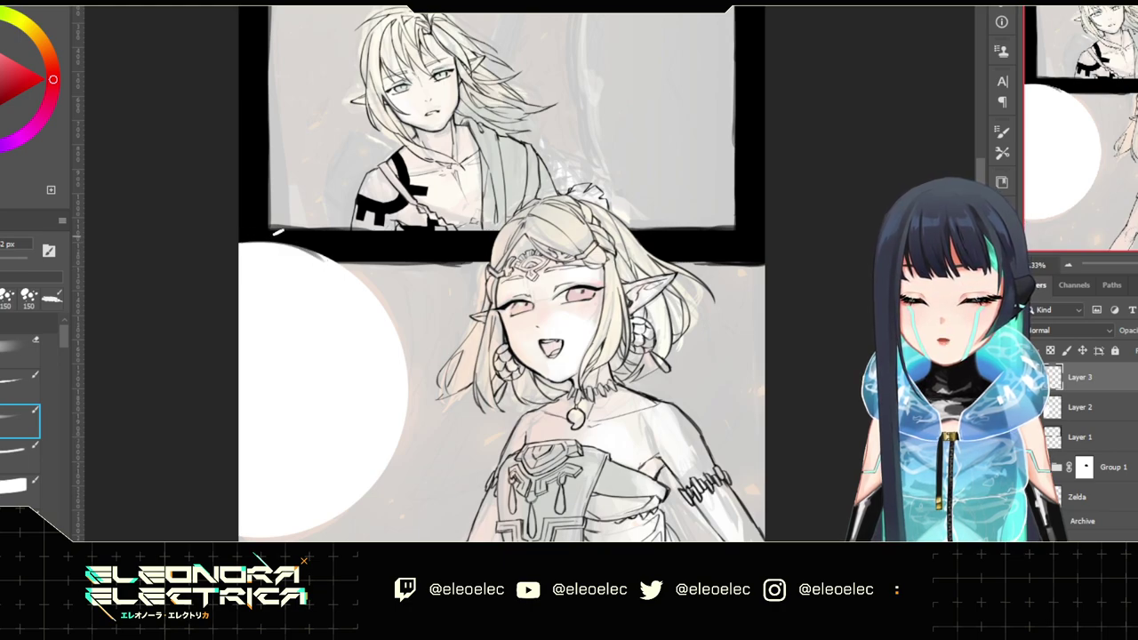
mouse_move(336, 262)
mouse_down()
mouse_move(395, 318)
mouse_move(363, 264)
mouse_move(347, 272)
mouse_move(323, 251)
mouse_move(396, 326)
mouse_up()
key(ctrl+z)
key(ctrl+z)
mouse_move(341, 264)
mouse_down()
mouse_move(389, 313)
mouse_move(349, 266)
mouse_move(390, 316)
mouse_move(373, 312)
mouse_move(375, 298)
mouse_move(396, 325)
mouse_move(379, 301)
mouse_move(406, 366)
mouse_up()
drag(372, 288, 400, 354)
drag(388, 317, 407, 401)
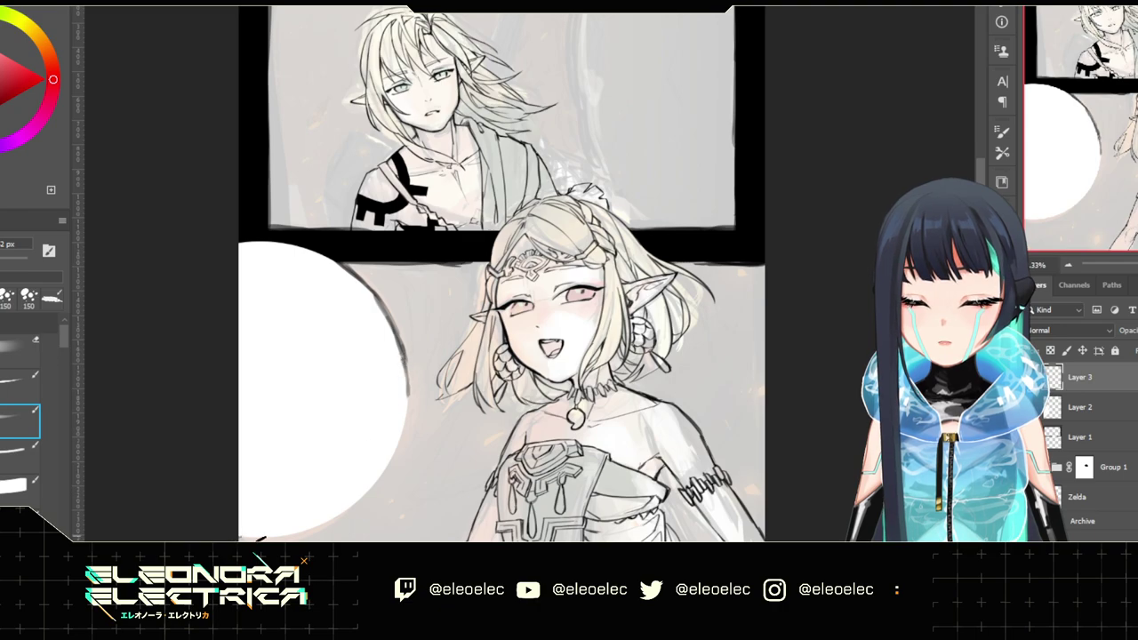
drag(259, 538, 322, 521)
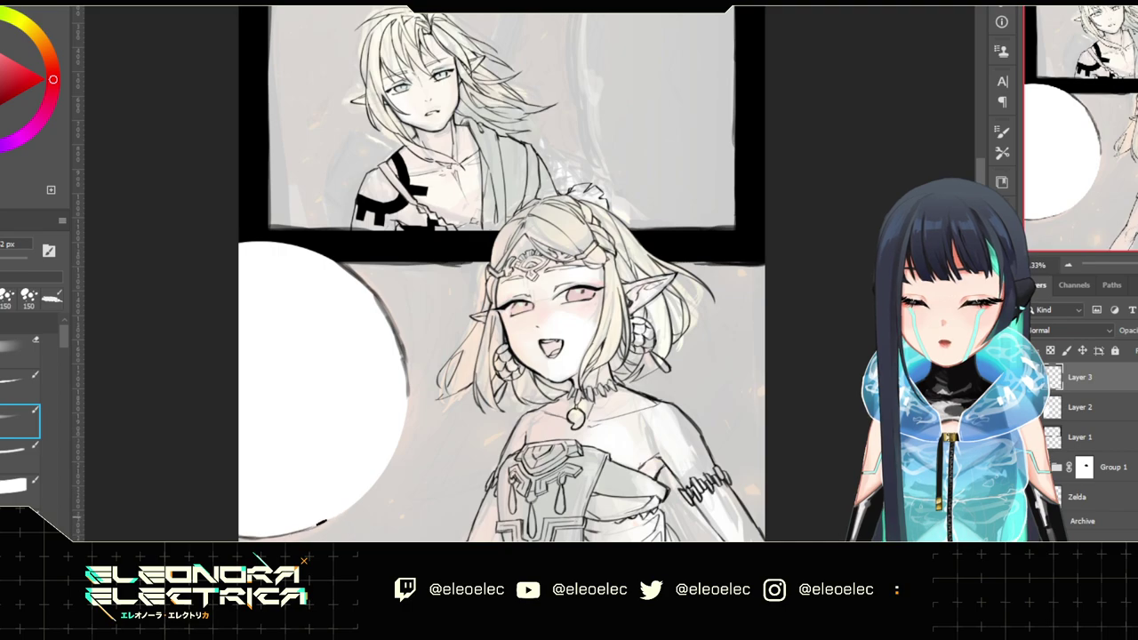
mouse_move(402, 402)
mouse_down()
mouse_move(400, 445)
mouse_move(376, 482)
mouse_move(385, 464)
mouse_up()
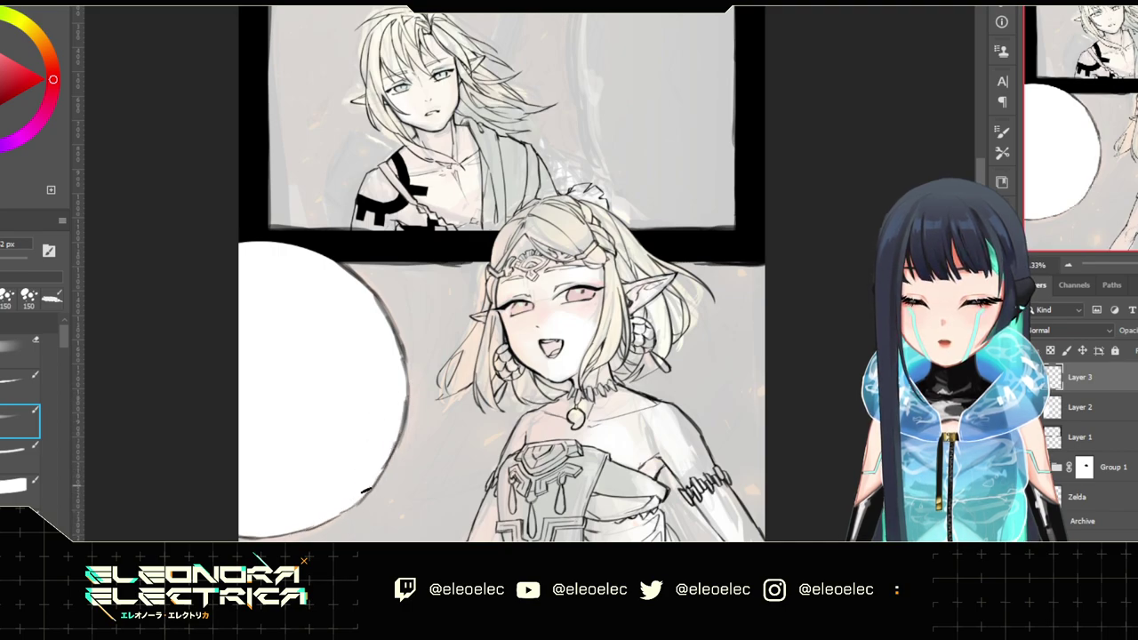
mouse_move(381, 473)
mouse_down()
mouse_move(356, 506)
mouse_move(308, 529)
mouse_up()
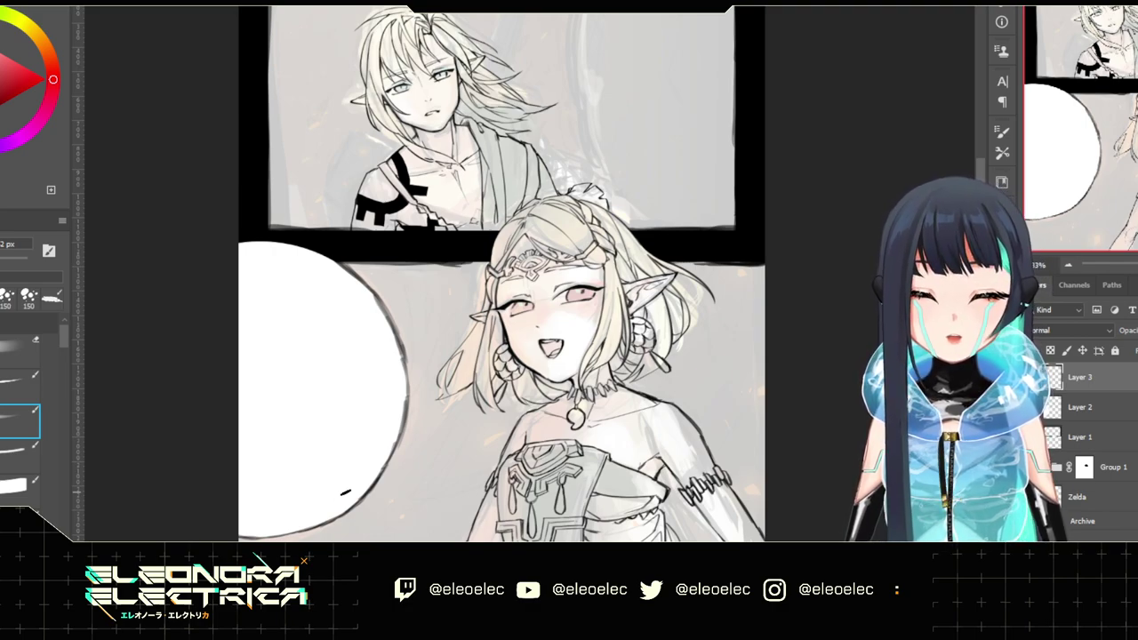
Hide the white fill on Layer 2 and reinforce the eye's black outline along its curved side and bottom on Layer 3
click(1032, 406)
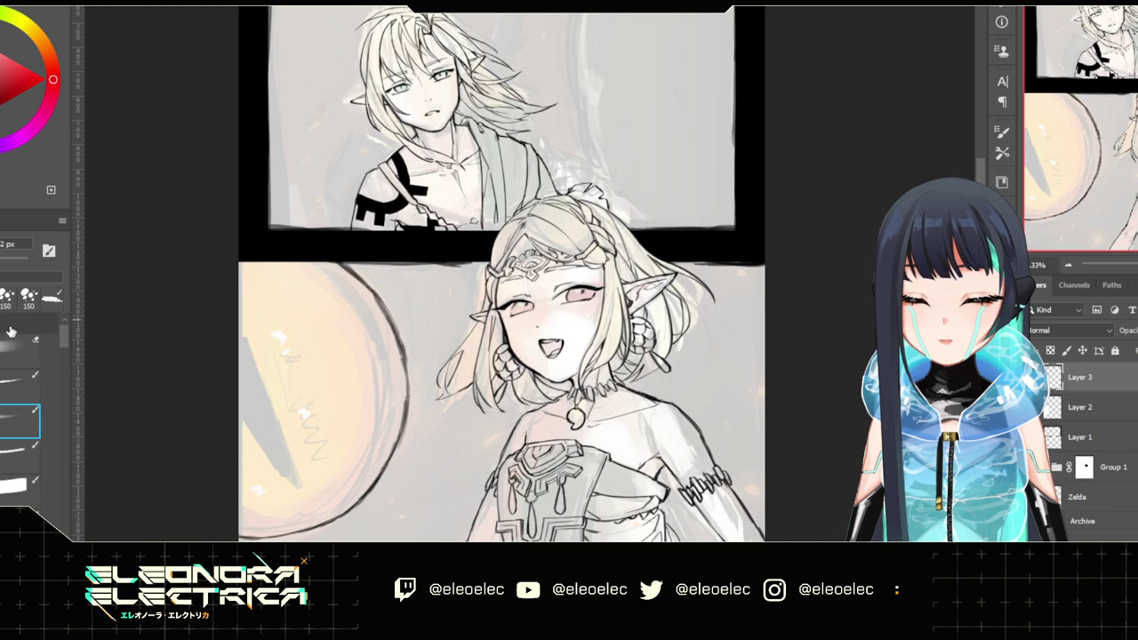
key(bracketleft)
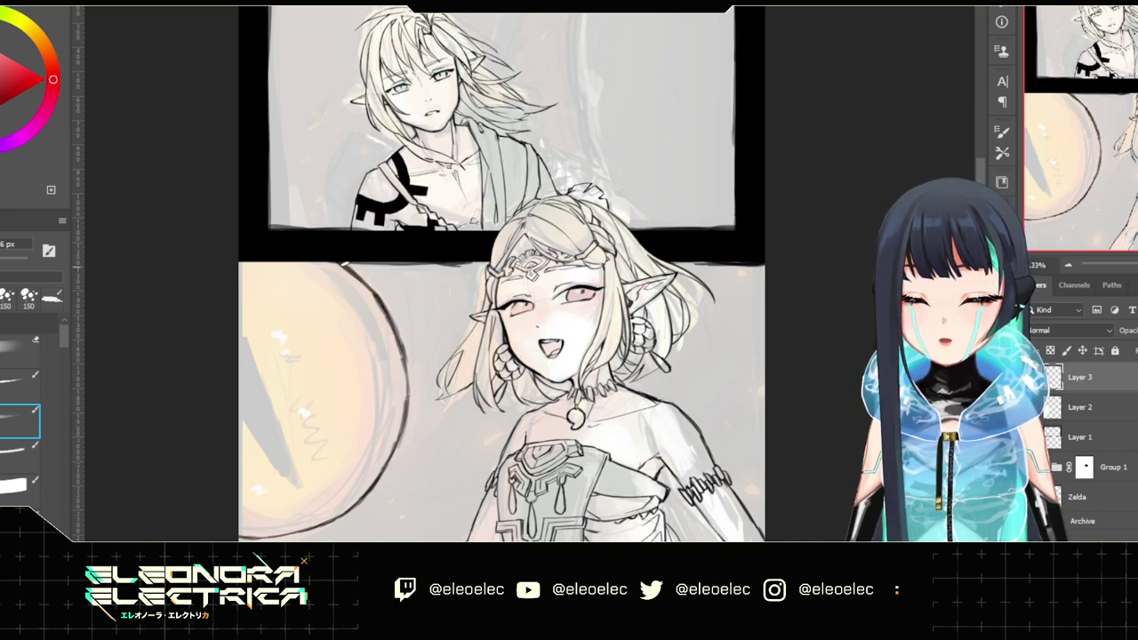
drag(402, 348, 392, 461)
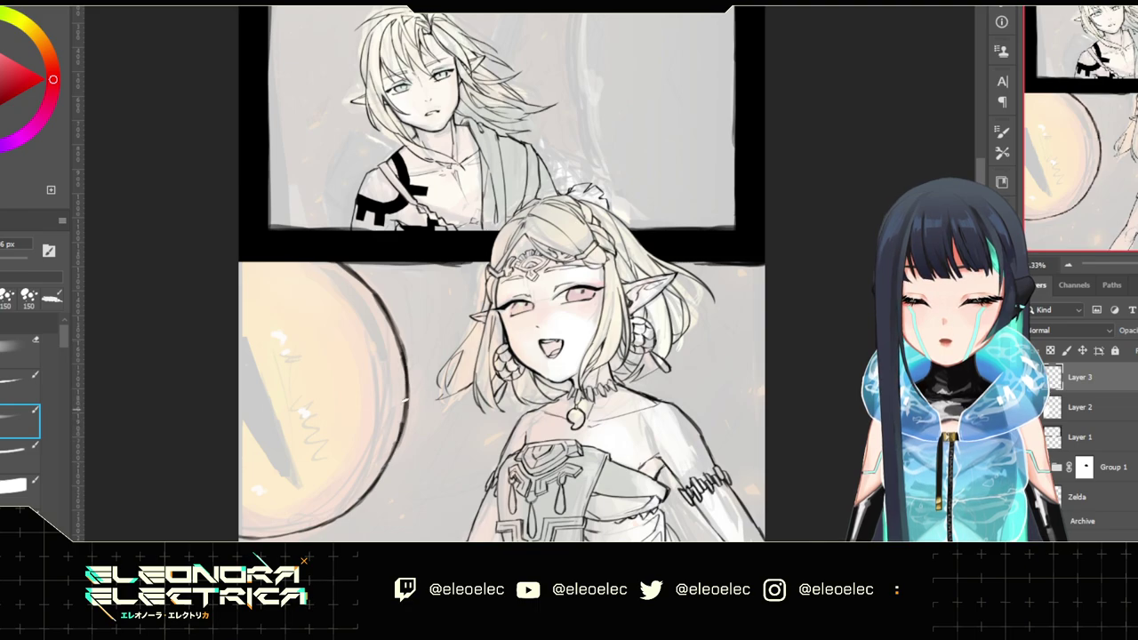
drag(406, 389, 403, 425)
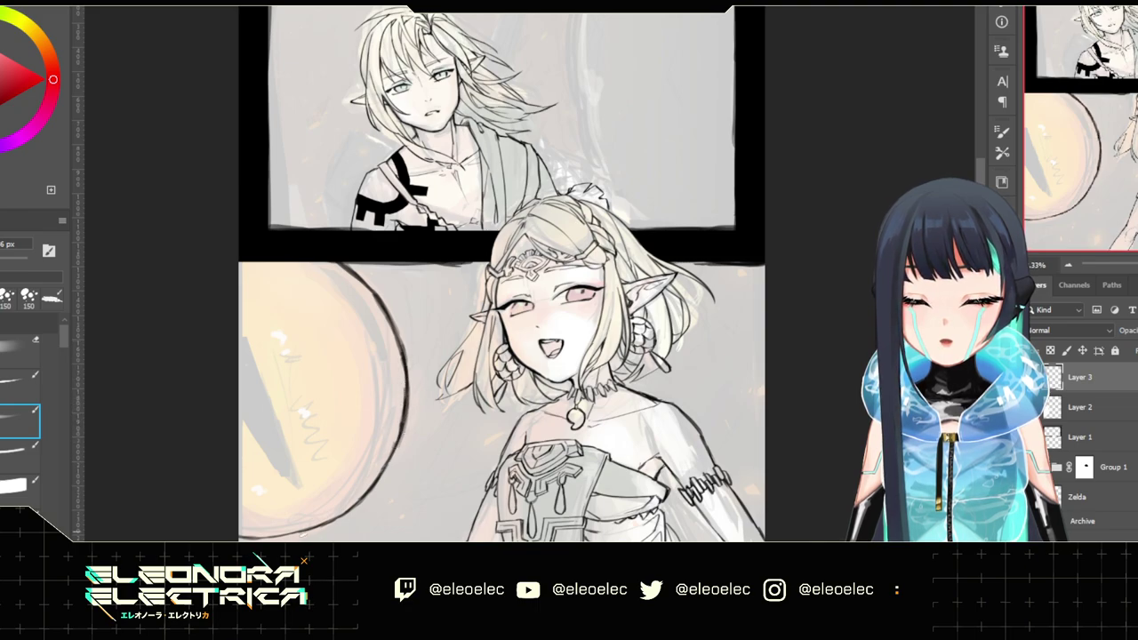
drag(260, 537, 302, 531)
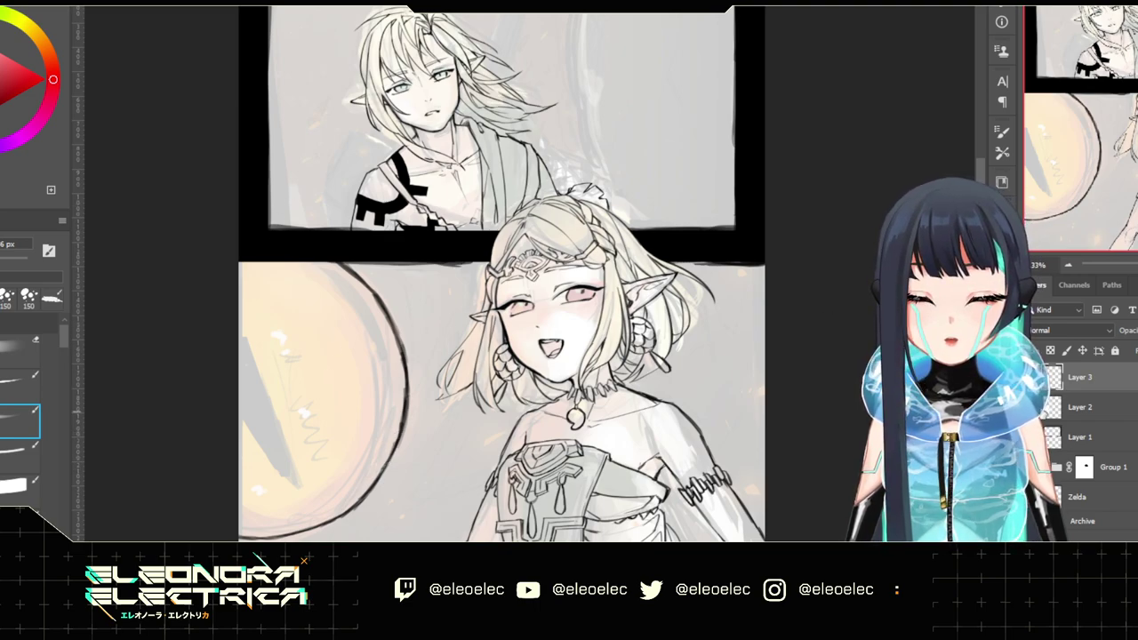
click(1034, 407)
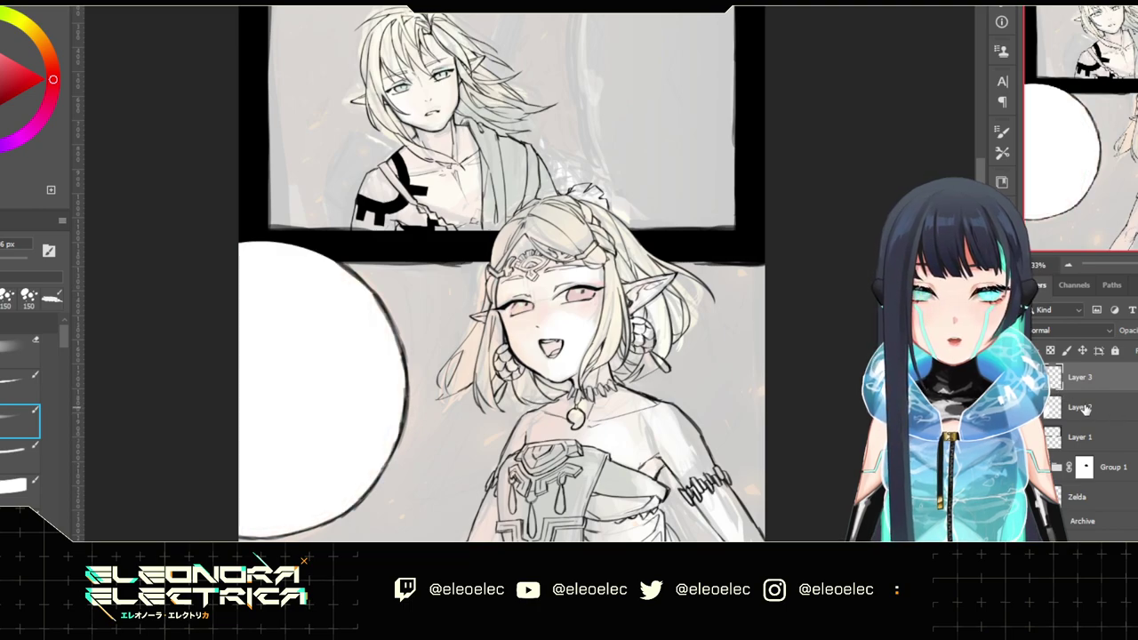
key(ctrl+z)
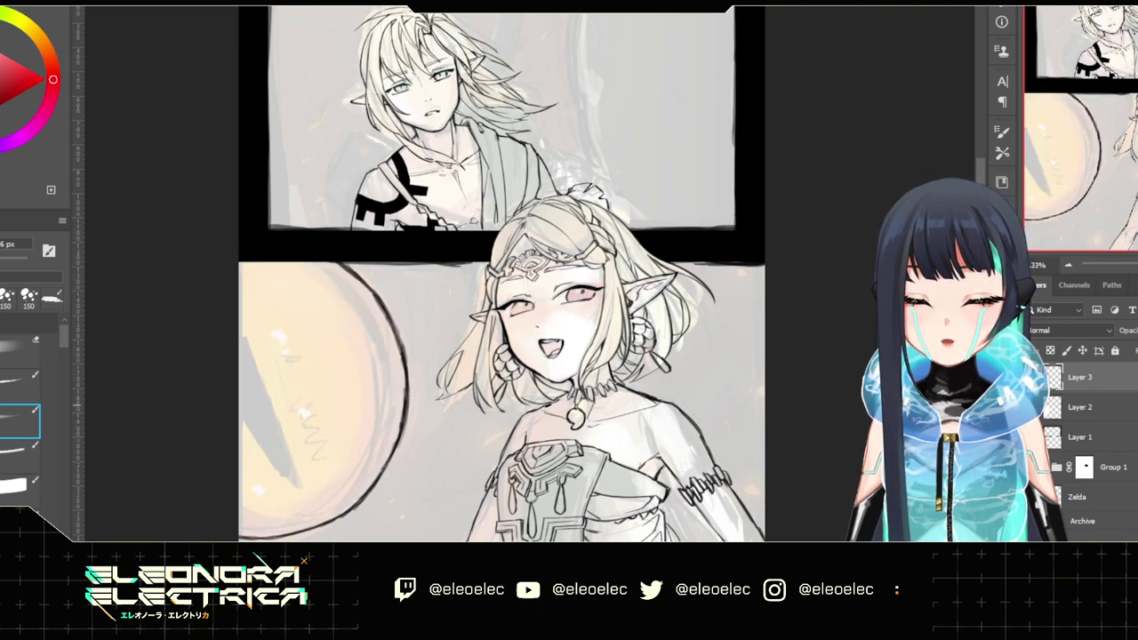
Paint the eye's slit pupil solid black over the sketch on Layer 3, tapering it to a point at its lower end
drag(241, 318, 290, 448)
key(ctrl+z)
drag(241, 326, 301, 482)
drag(238, 404, 292, 473)
mouse_move(240, 414)
mouse_down()
mouse_move(297, 487)
mouse_move(290, 476)
mouse_up()
drag(235, 389, 289, 466)
drag(233, 349, 279, 443)
drag(246, 374, 277, 438)
drag(240, 336, 278, 429)
mouse_move(242, 360)
mouse_down()
mouse_move(286, 458)
mouse_move(278, 443)
mouse_up()
mouse_move(240, 380)
mouse_down()
mouse_move(290, 465)
mouse_move(281, 457)
mouse_up()
drag(238, 405, 263, 444)
drag(238, 363, 265, 424)
drag(273, 436, 299, 483)
drag(267, 411, 300, 488)
drag(278, 425, 297, 475)
drag(279, 436, 301, 487)
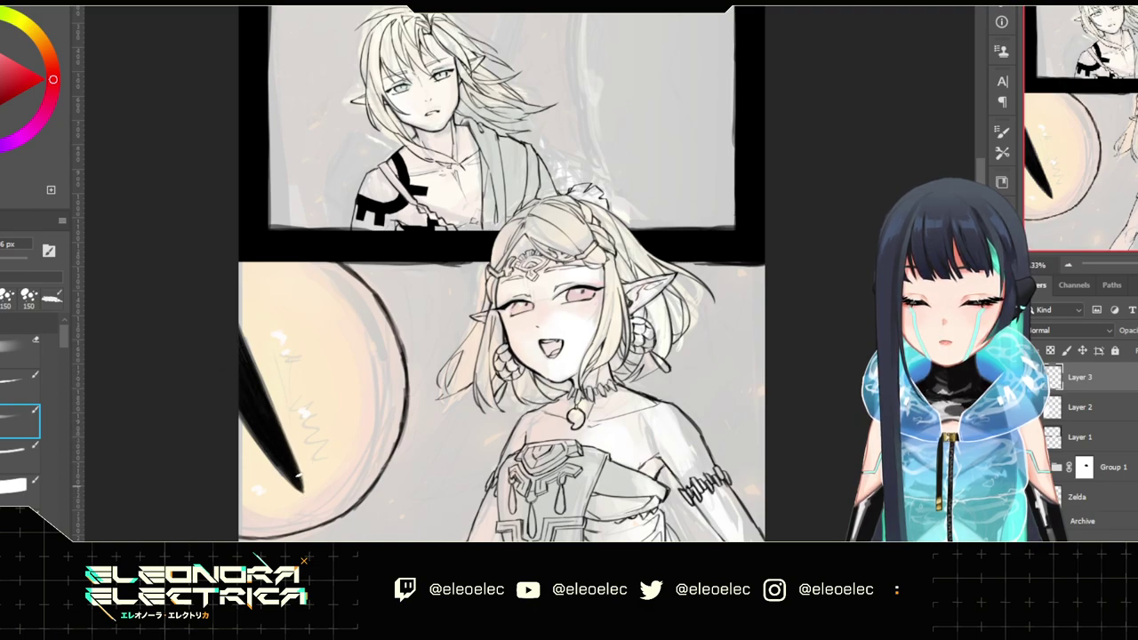
key(l)
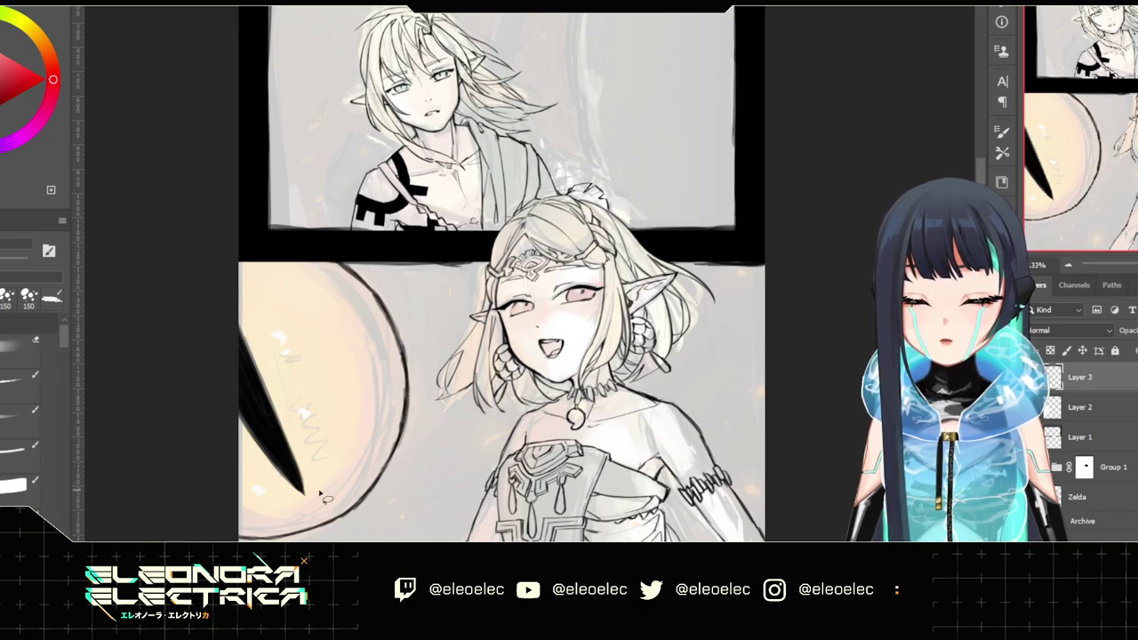
key(b)
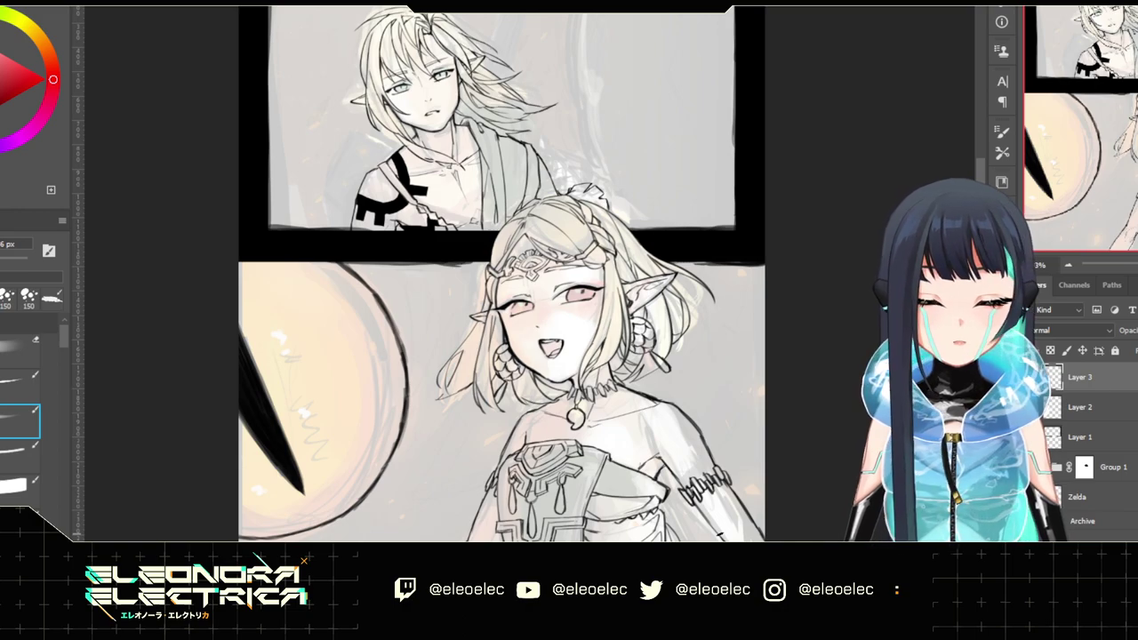
Move the Archive sketch group to the top of the layer stack and sample the eye's golden yellow from it, hiding the group again
click(1036, 407)
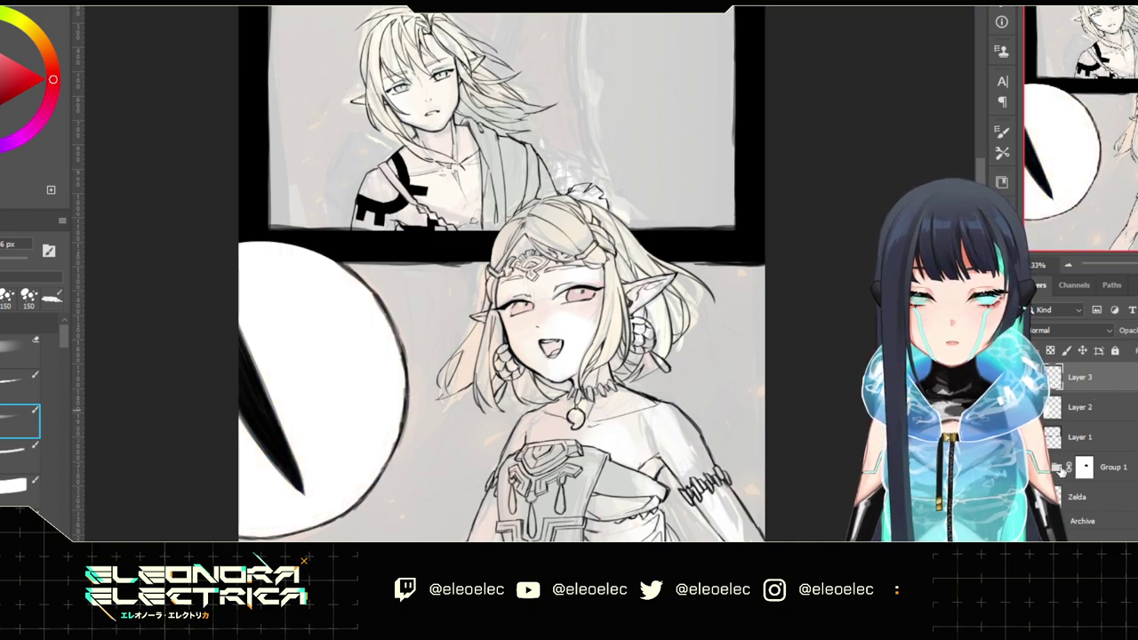
drag(1109, 510, 1126, 369)
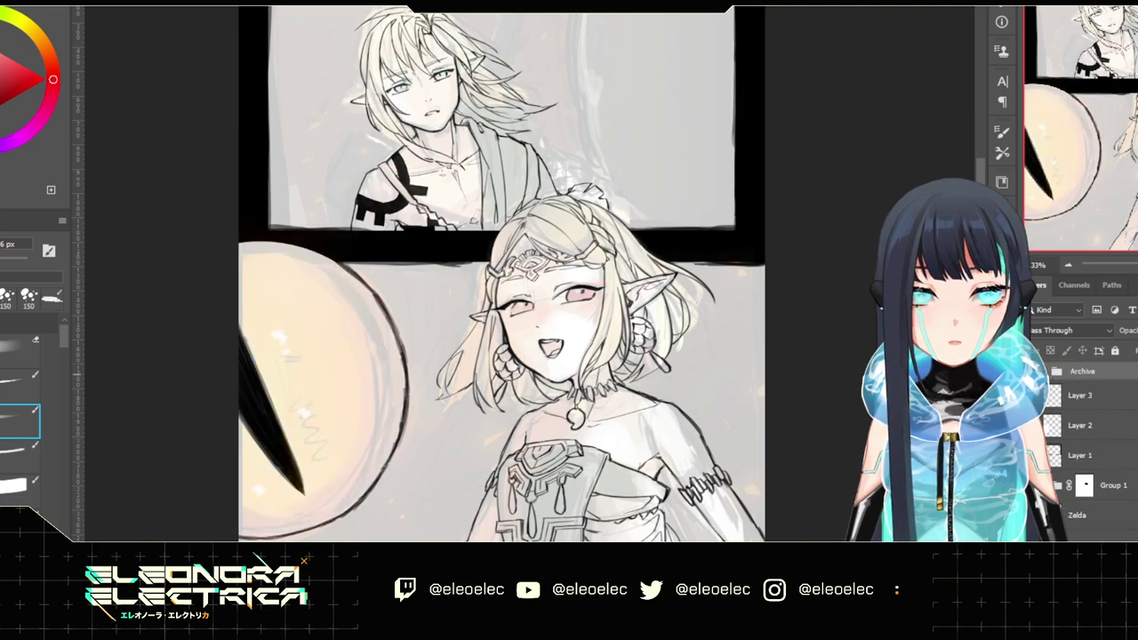
click(1034, 371)
click(18, 488)
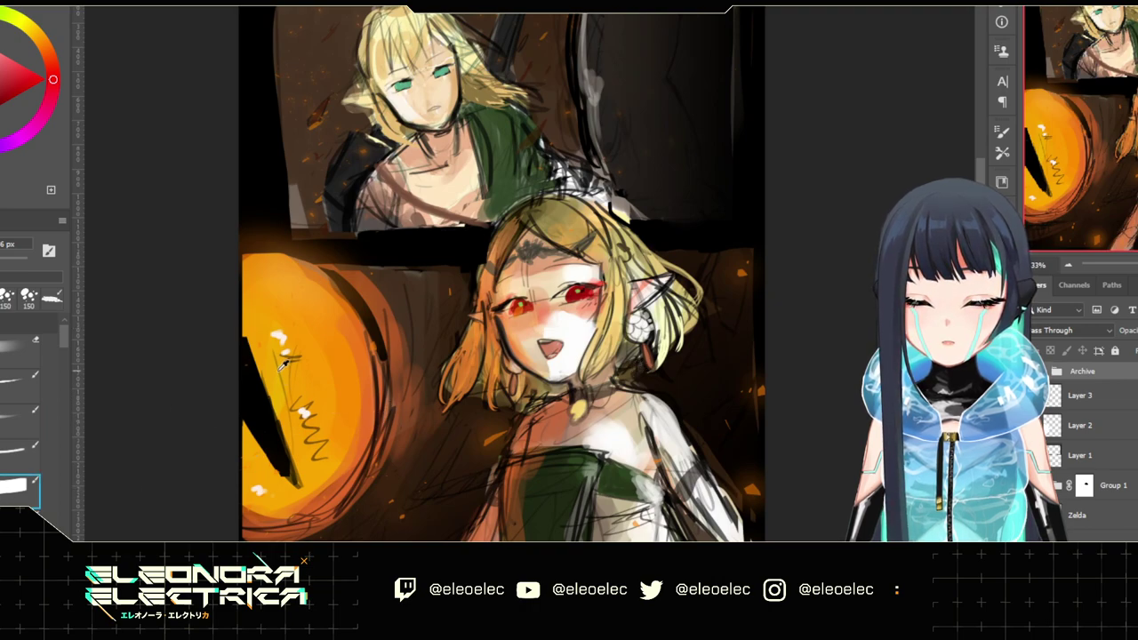
alt+click(291, 385)
click(1037, 372)
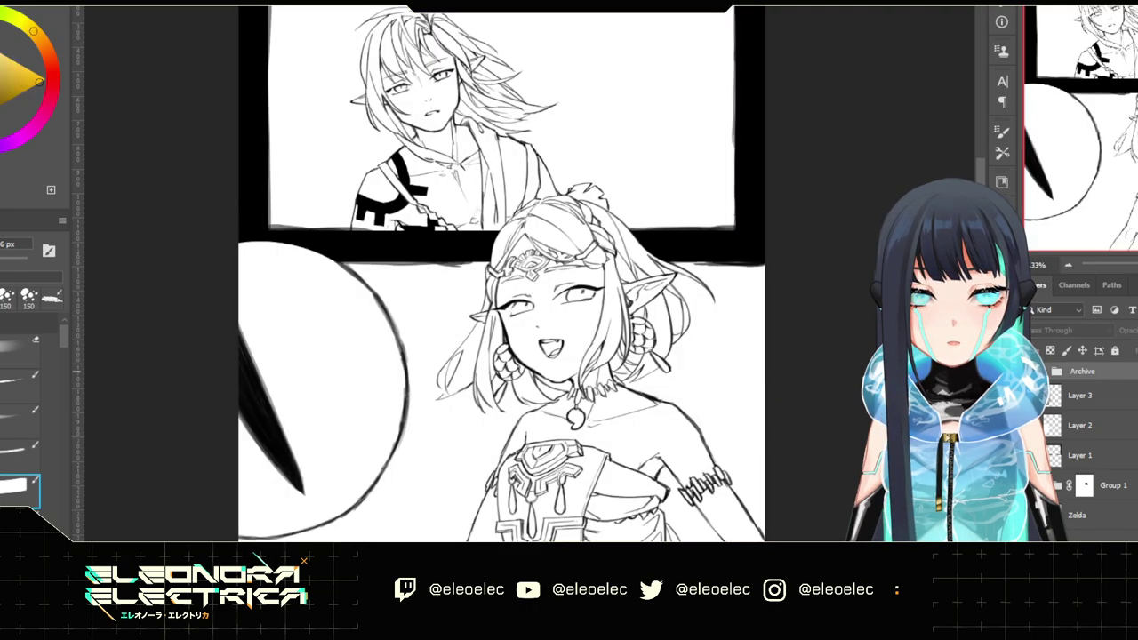
Lock Layer 2's transparent pixels and paint the eye's white circle solid golden yellow with a large brush
click(1076, 405)
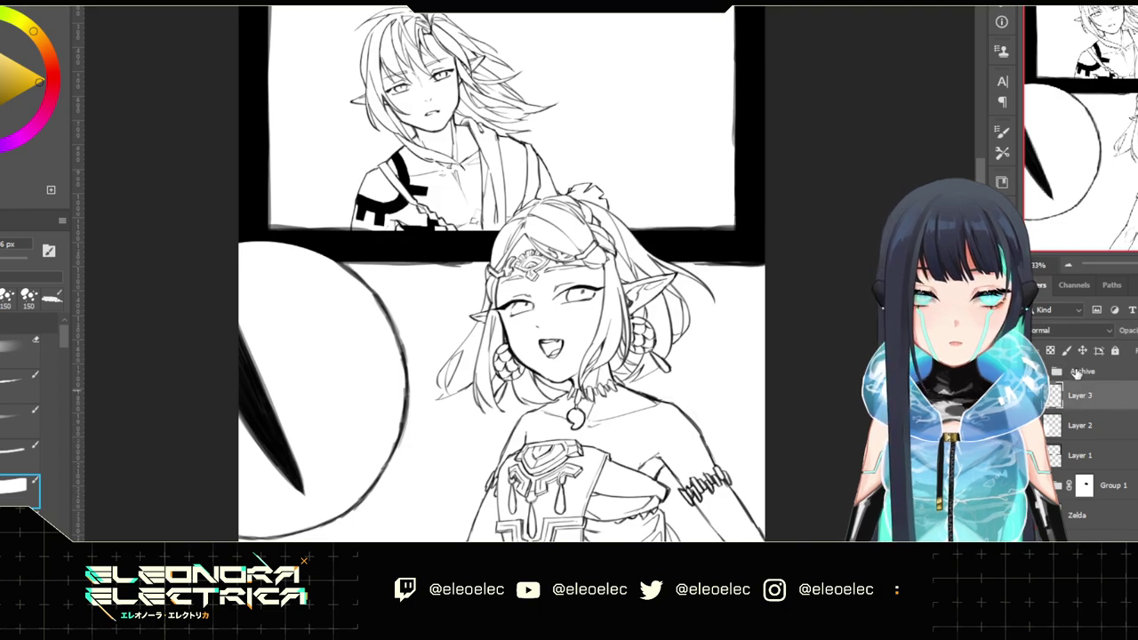
click(1082, 427)
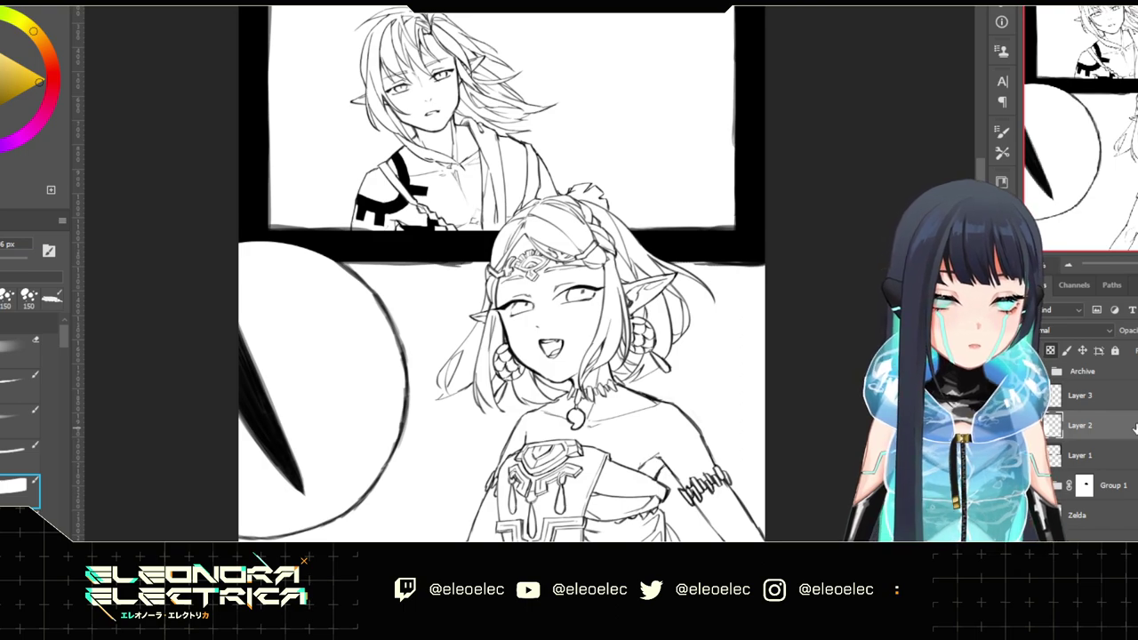
key(ctrl+a)
scroll(502, 273, up, 1)
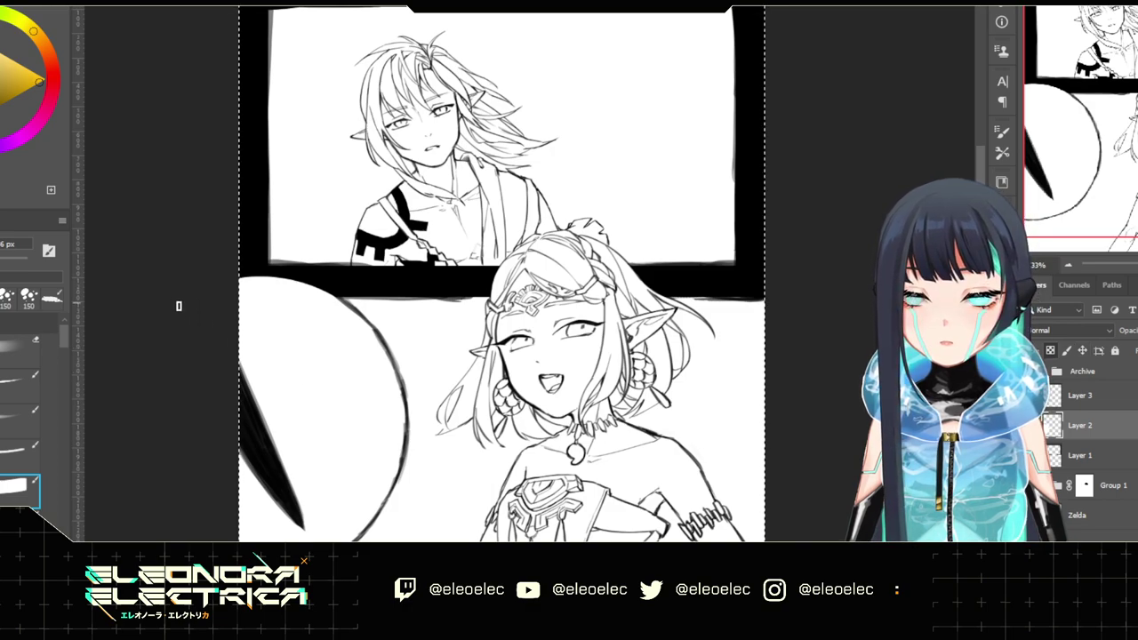
mouse_move(335, 299)
mouse_down()
mouse_move(247, 377)
mouse_move(252, 396)
mouse_up()
mouse_move(364, 325)
mouse_down()
mouse_move(265, 420)
mouse_move(272, 439)
mouse_up()
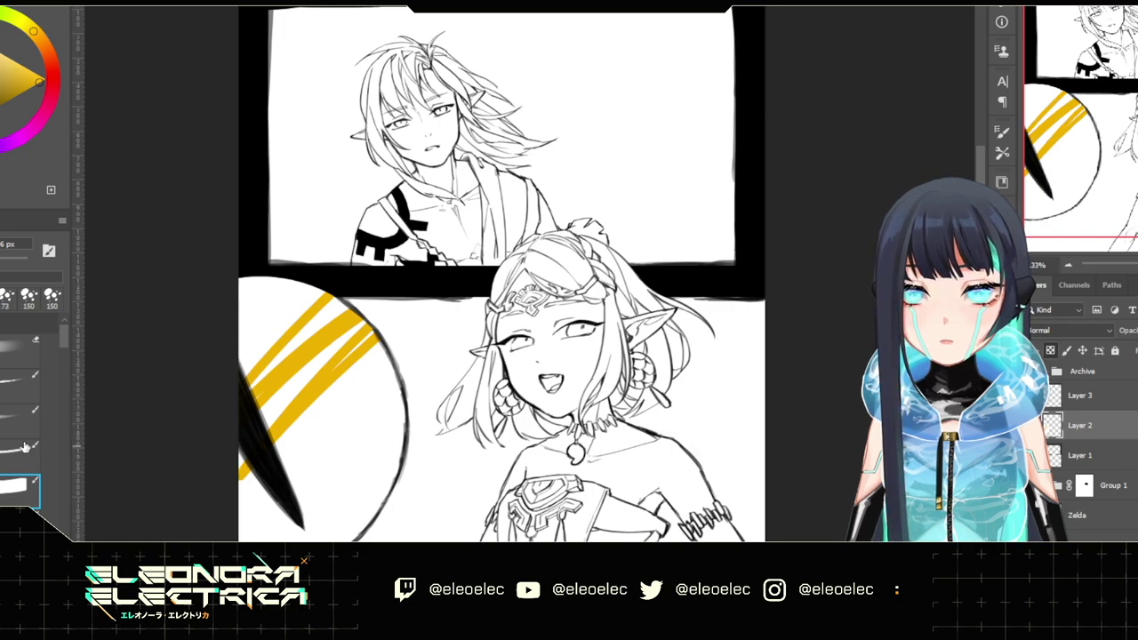
key(])
mouse_move(316, 298)
mouse_down()
mouse_move(254, 394)
mouse_move(356, 392)
mouse_move(312, 507)
mouse_move(356, 503)
mouse_move(190, 317)
mouse_up()
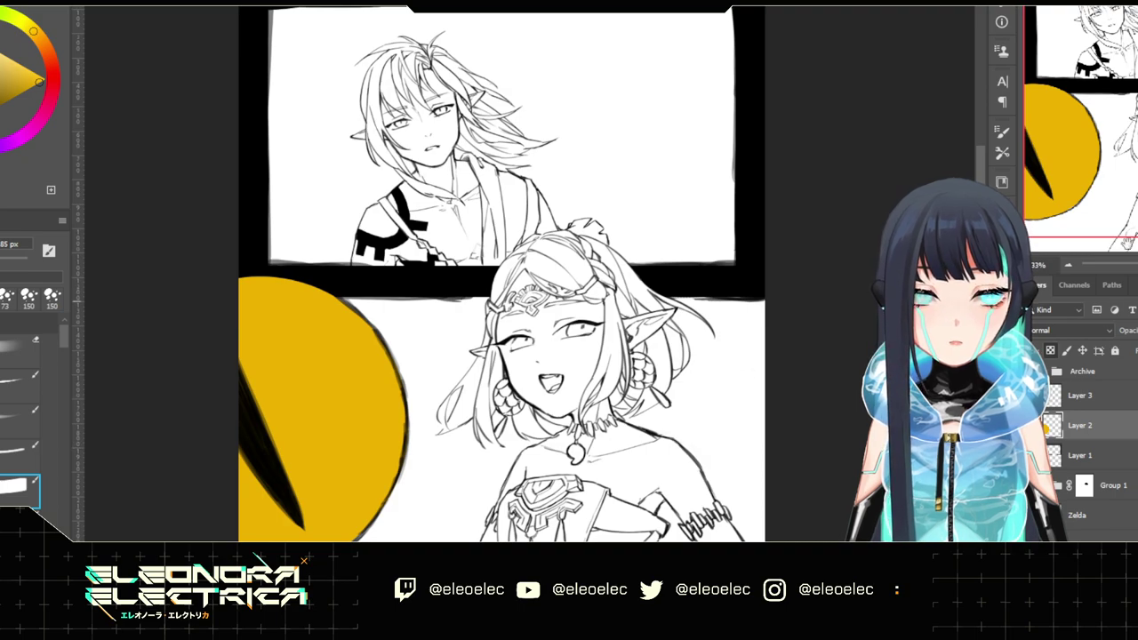
Show the Archive sketch group and move it below the Zelda layer
click(1071, 263)
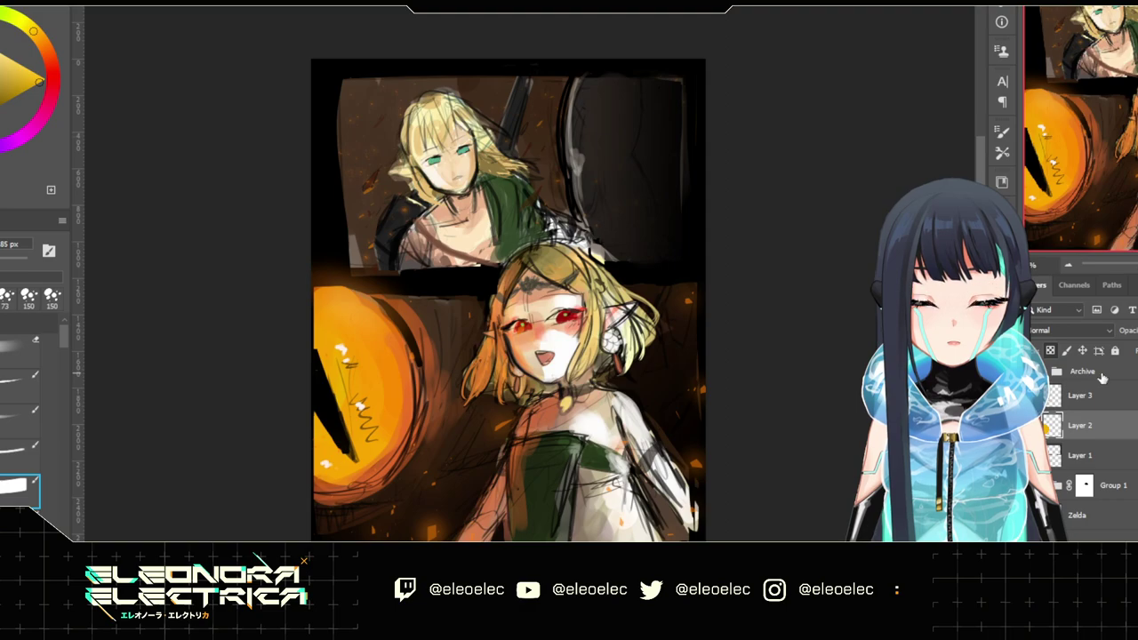
drag(1105, 495, 1078, 529)
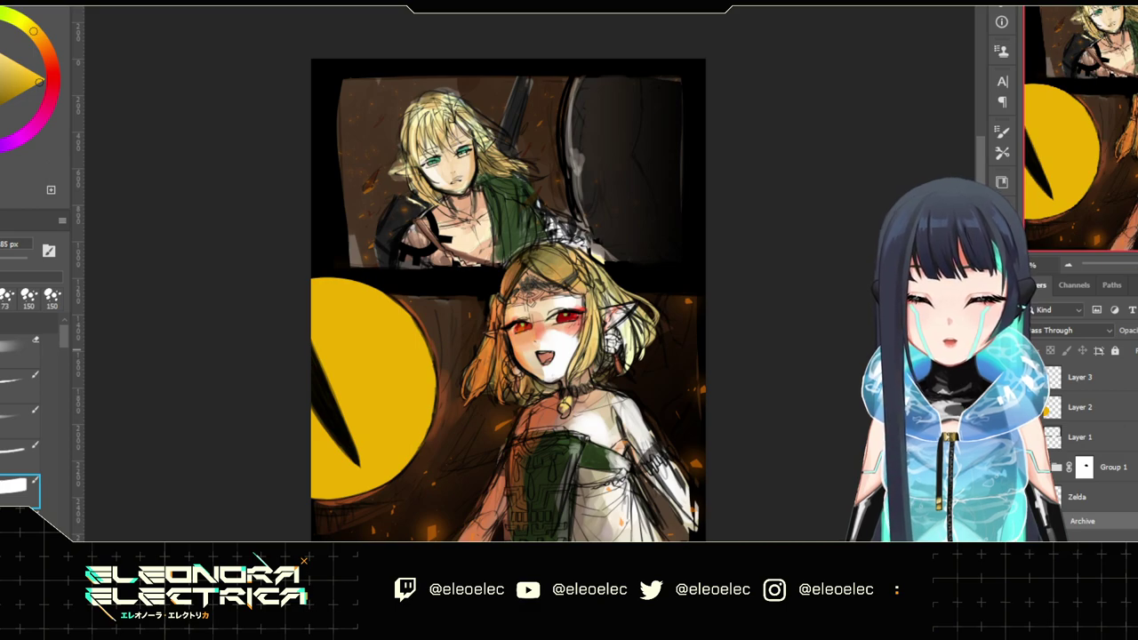
click(10, 519)
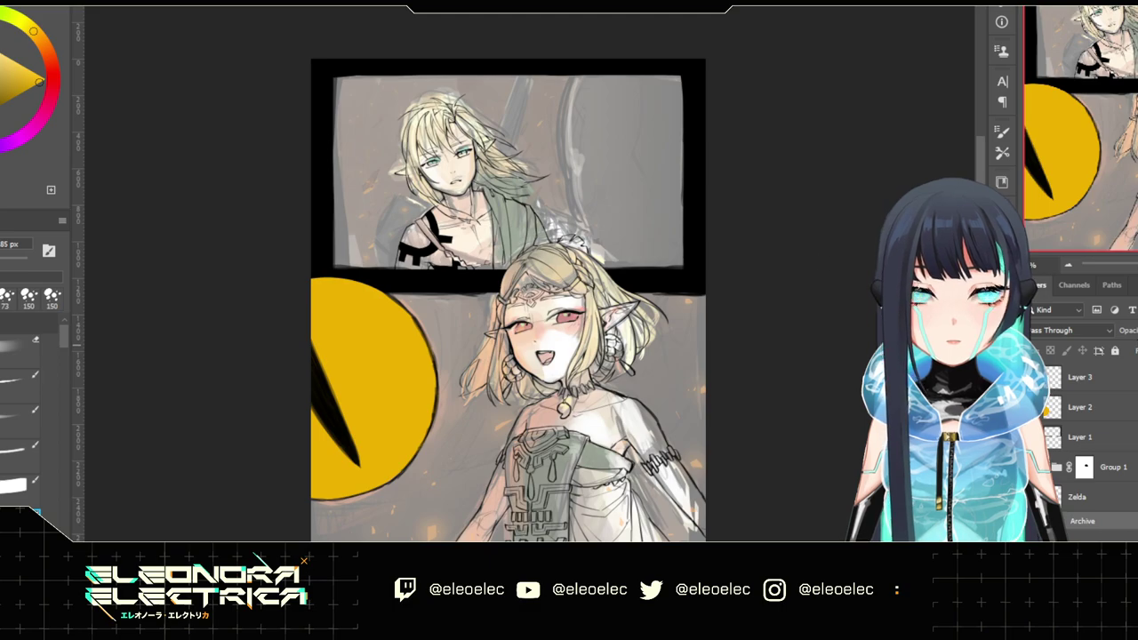
Duplicate the Archive group, merge the copy into a single layer and move it to the top of the layer stack
key(ctrl+plus)
scroll(685, 264, up, 1)
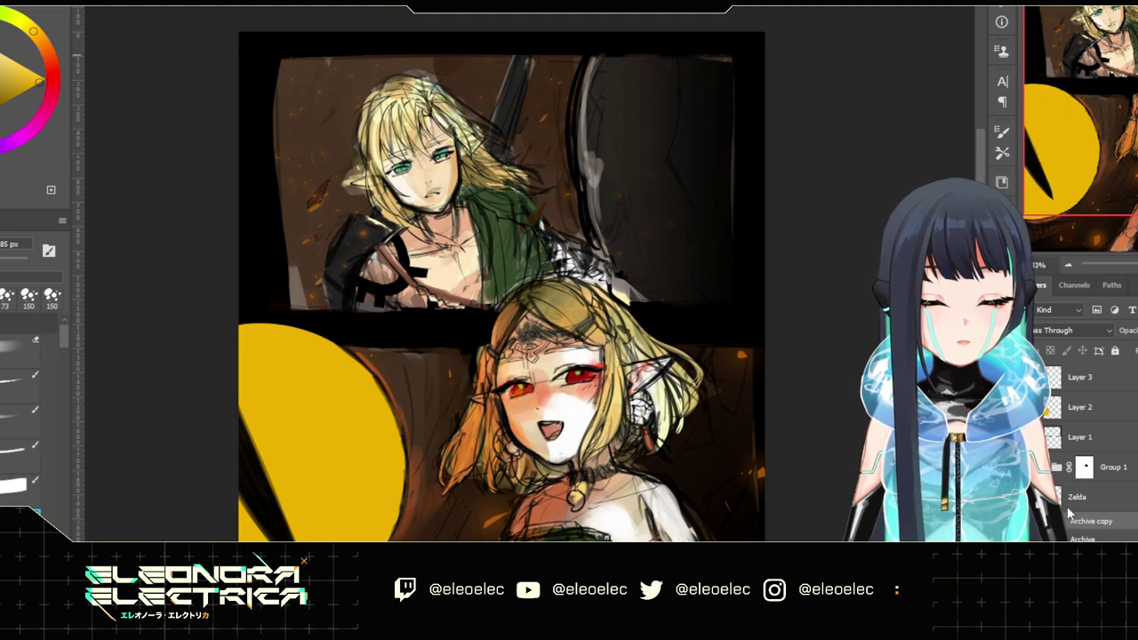
key(ctrl+g)
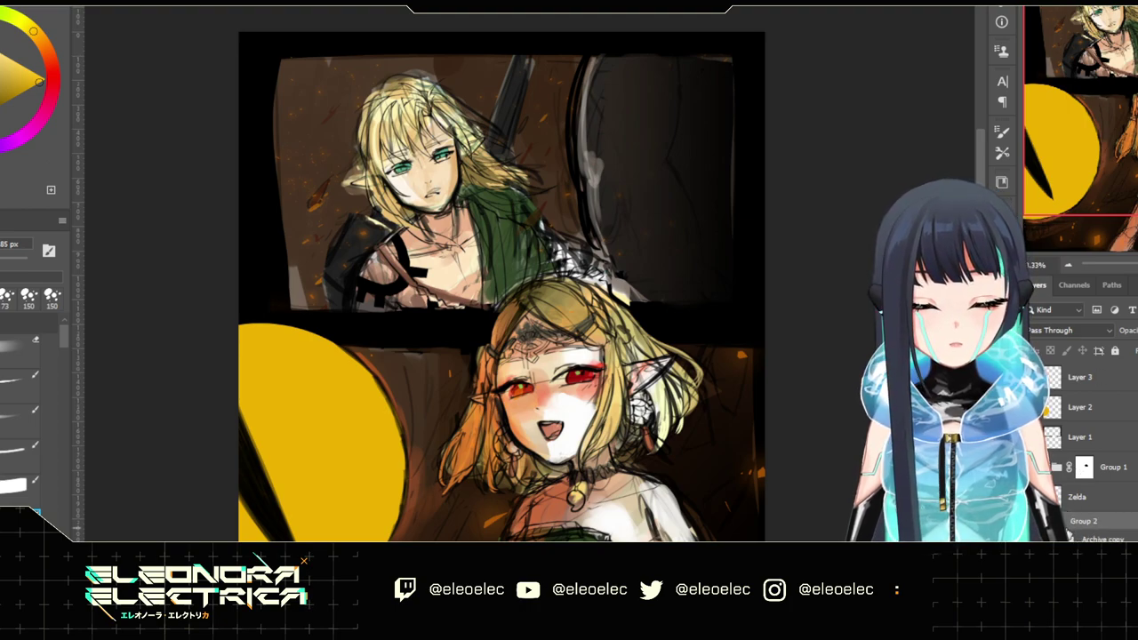
key(ctrl+g)
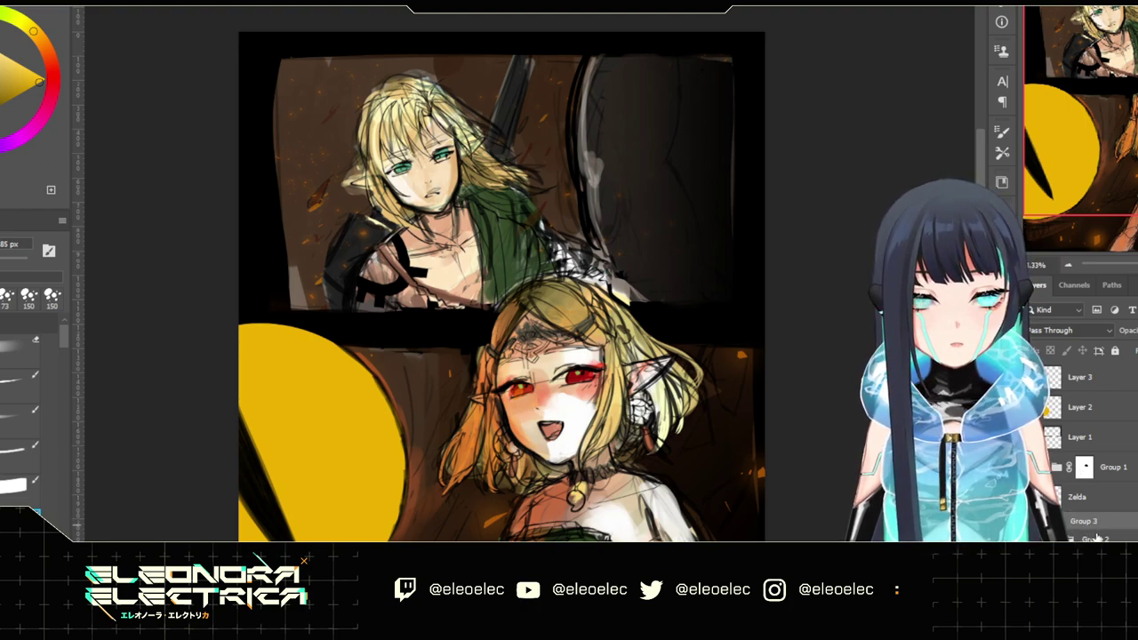
click(1108, 523)
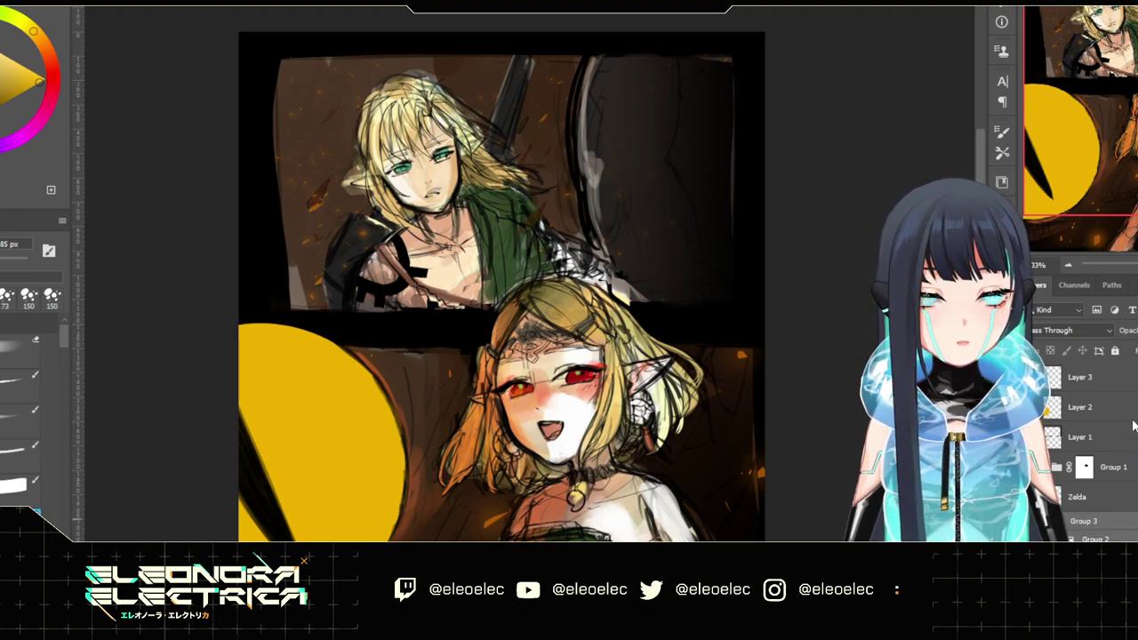
drag(1086, 525, 1090, 376)
Shrink the merged color sketch to a thumbnail and place it in the upper-right area of the upper panel as a reference
key(ctrl+t)
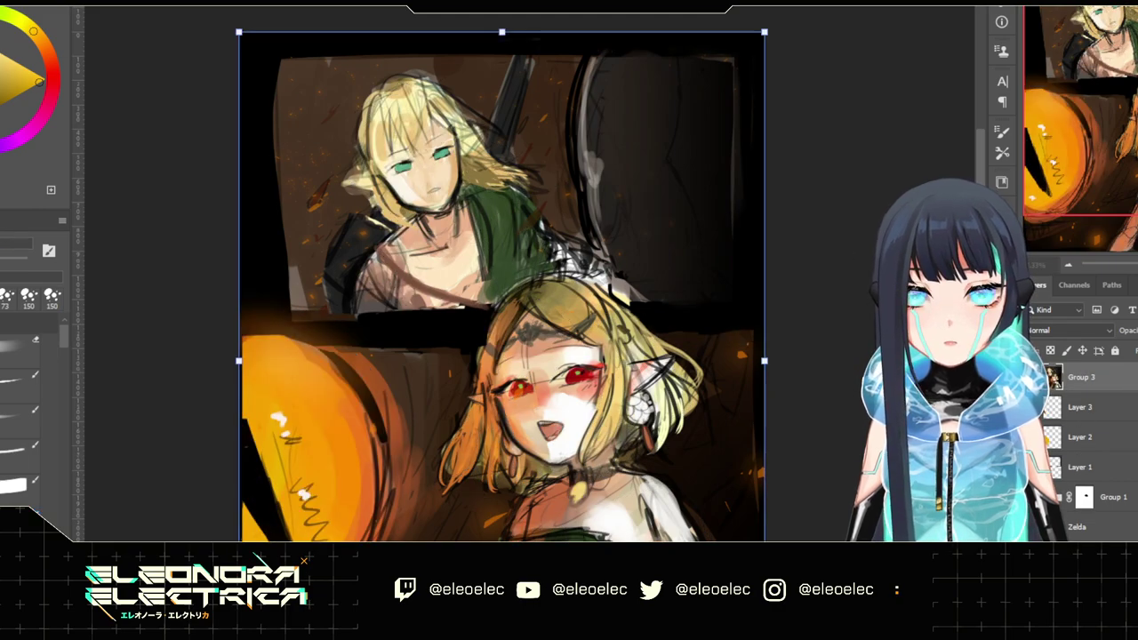
drag(766, 34, 416, 468)
drag(338, 507, 660, 95)
drag(563, 274, 588, 243)
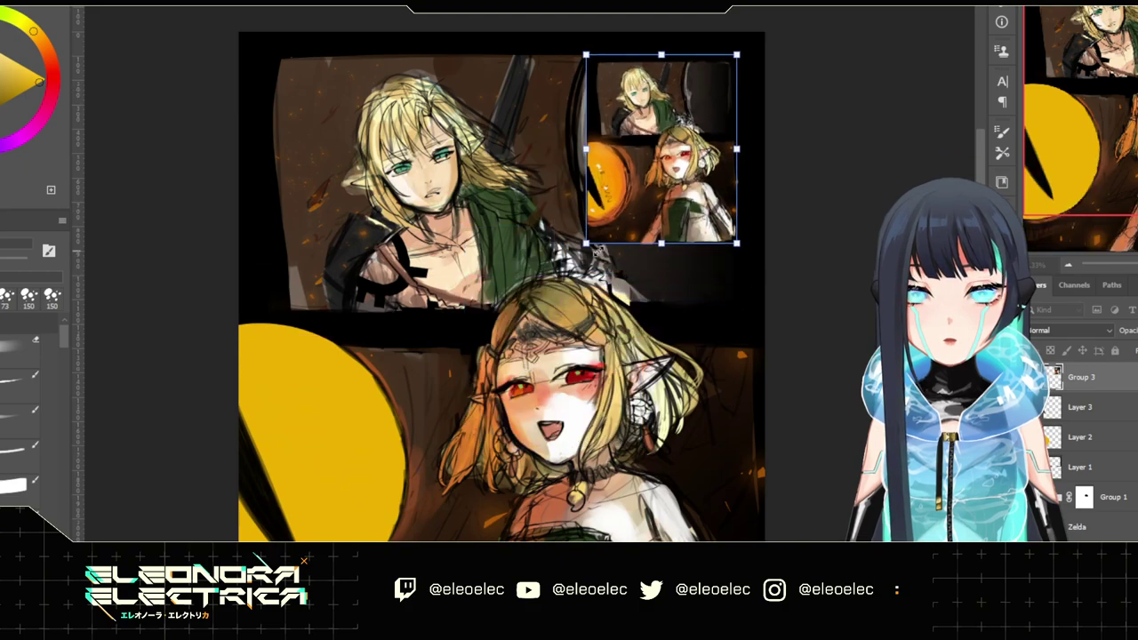
drag(669, 207, 677, 204)
key(Return)
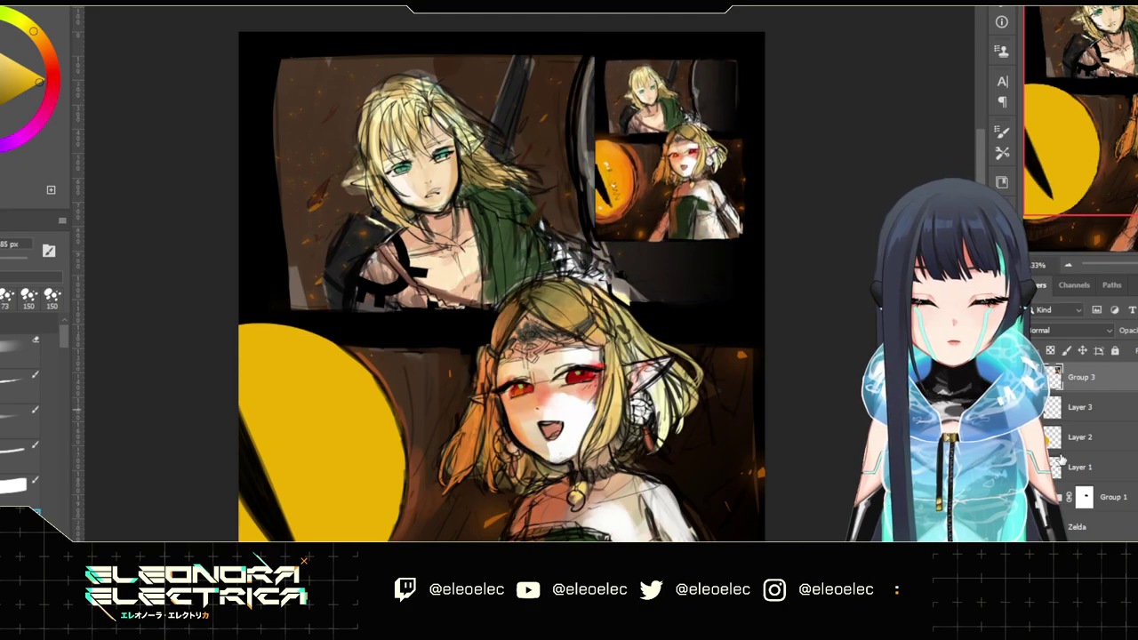
Hide the full-size color sketch, leaving the line art and the small reference thumbnail in view
click(1032, 467)
scroll(511, 224, down, 3)
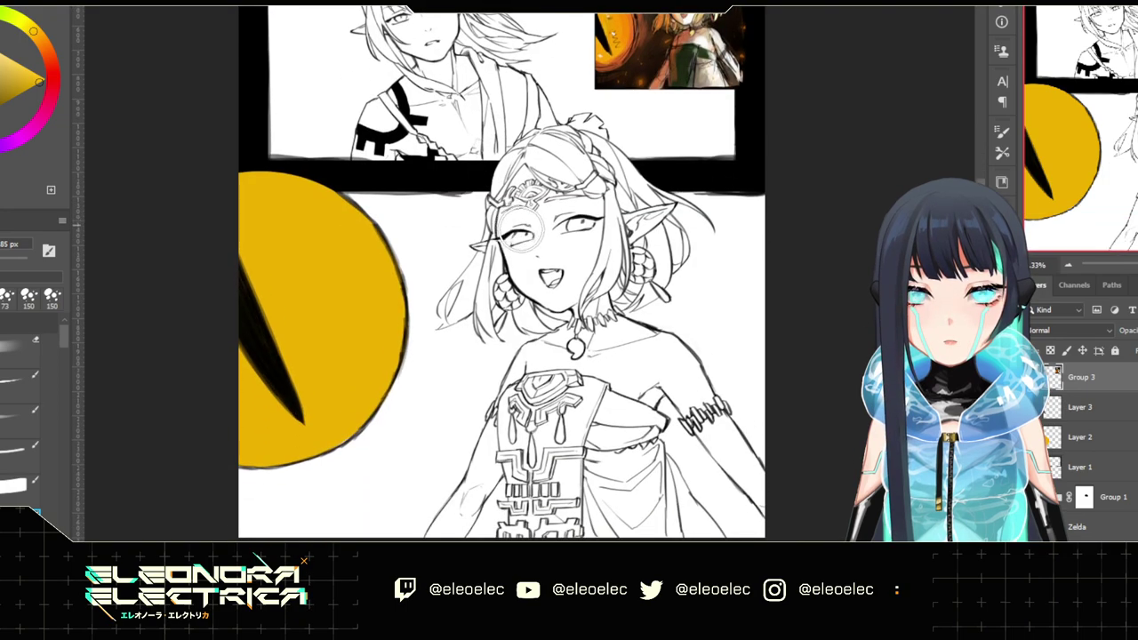
scroll(524, 218, up, 1)
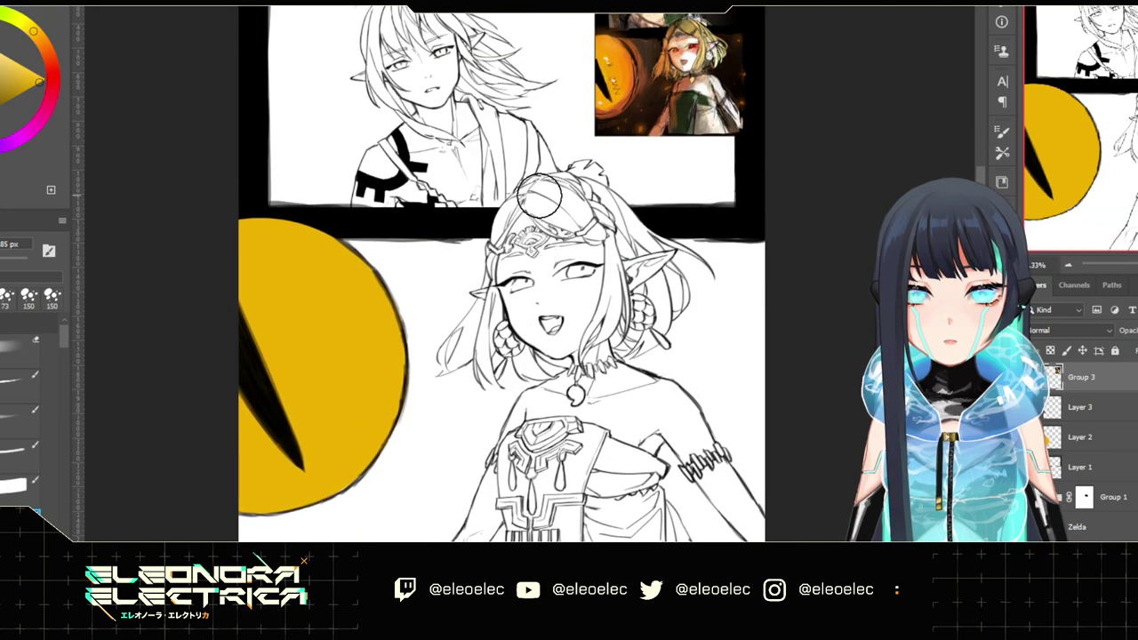
Sample orange from the reference thumbnail and shade the outer edge of the eye with it on Layer 2
alt+click(625, 53)
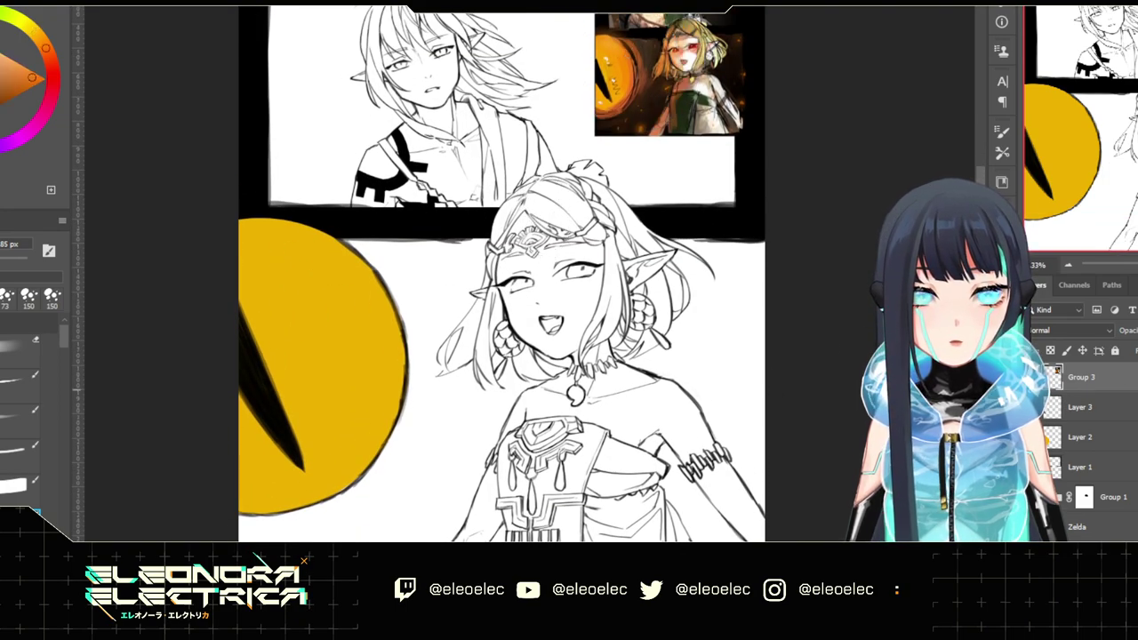
click(1101, 433)
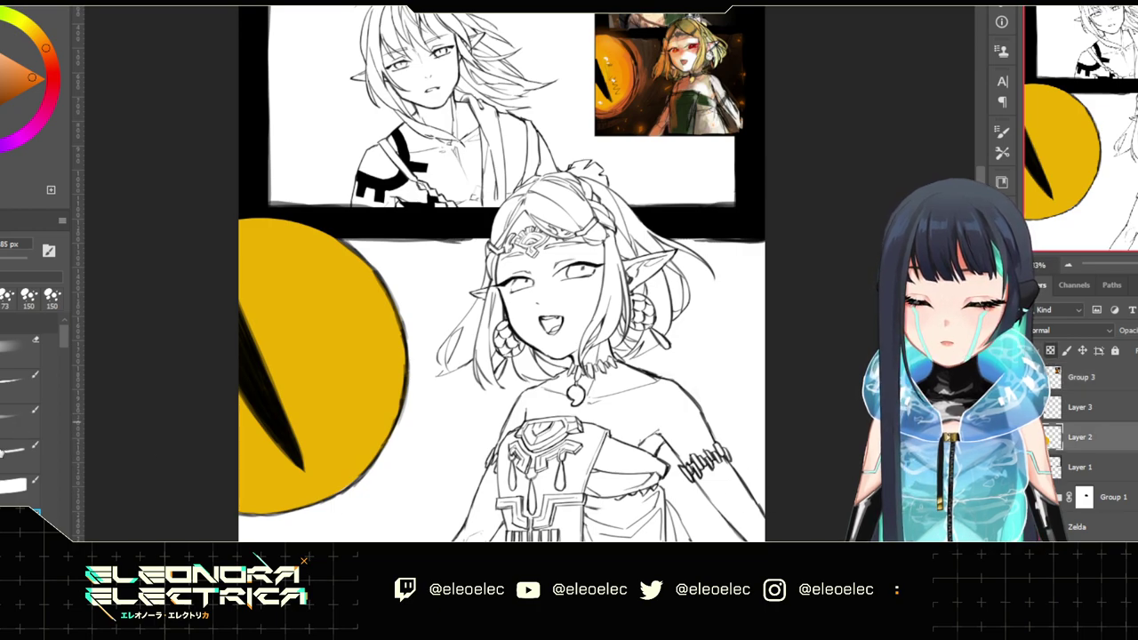
click(2, 263)
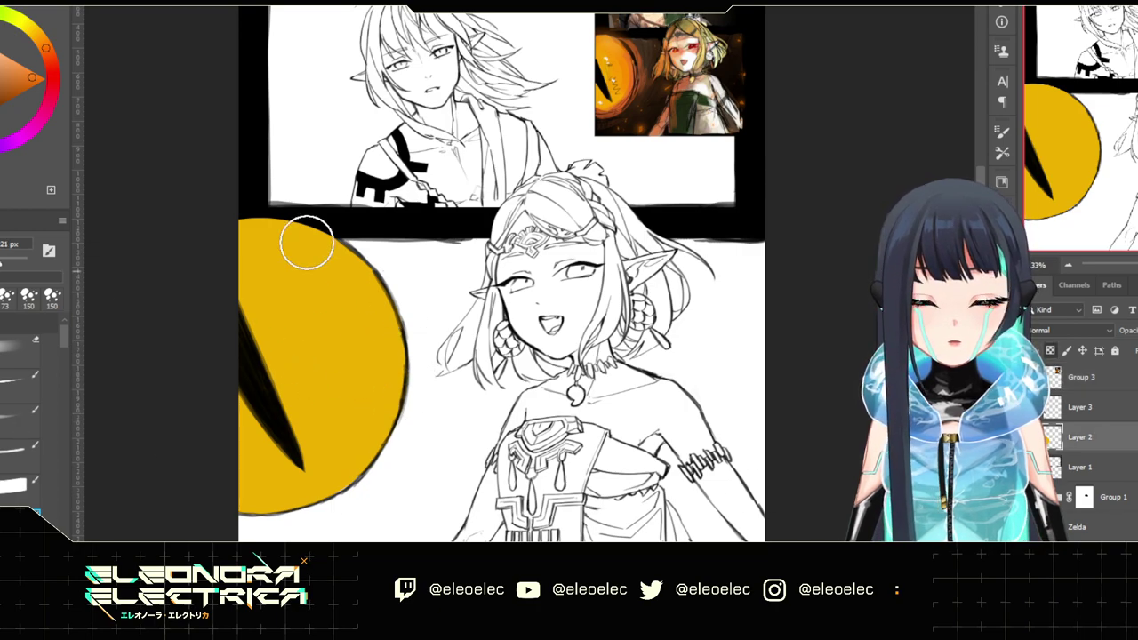
drag(286, 228, 363, 395)
mouse_move(347, 264)
mouse_down()
mouse_move(372, 385)
mouse_move(315, 507)
mouse_up()
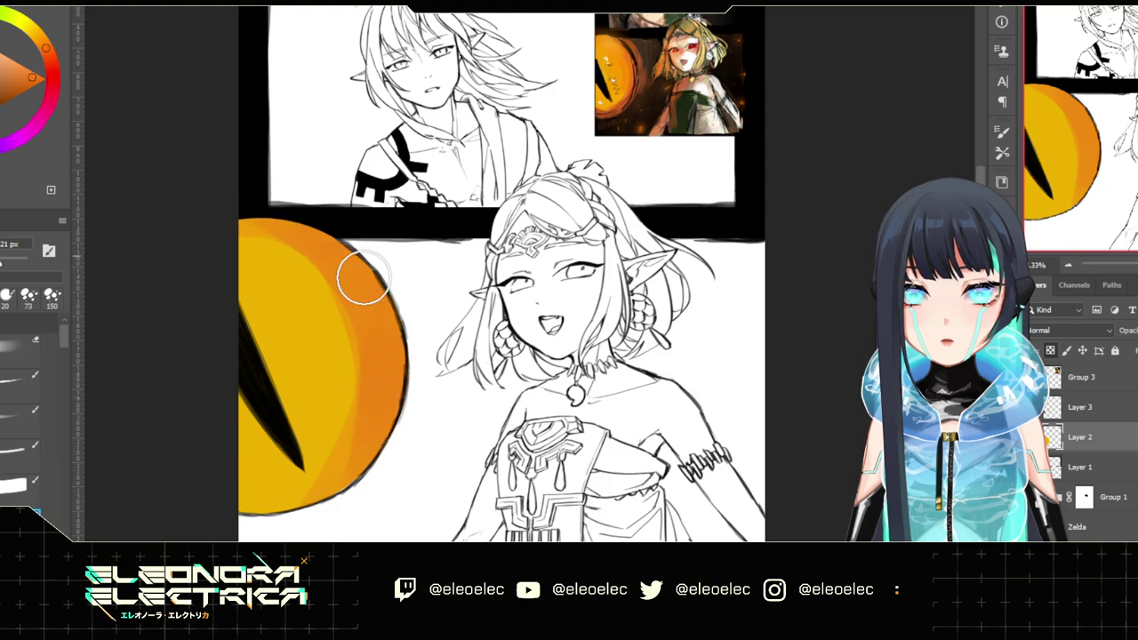
mouse_move(190, 353)
mouse_down()
mouse_move(346, 477)
mouse_move(296, 470)
mouse_move(325, 430)
mouse_move(259, 211)
mouse_move(347, 424)
mouse_move(335, 246)
mouse_up()
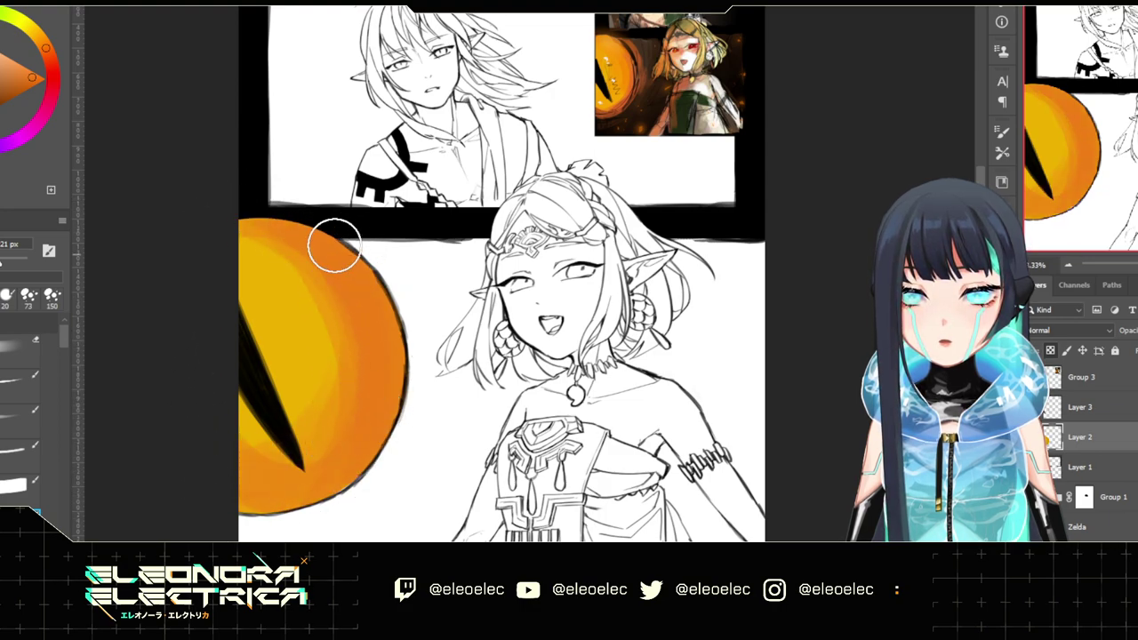
Sample the eye's colors from the reference, shift the hue to a redder orange and deepen the shading around the eye's outer rim
alt+click(608, 72)
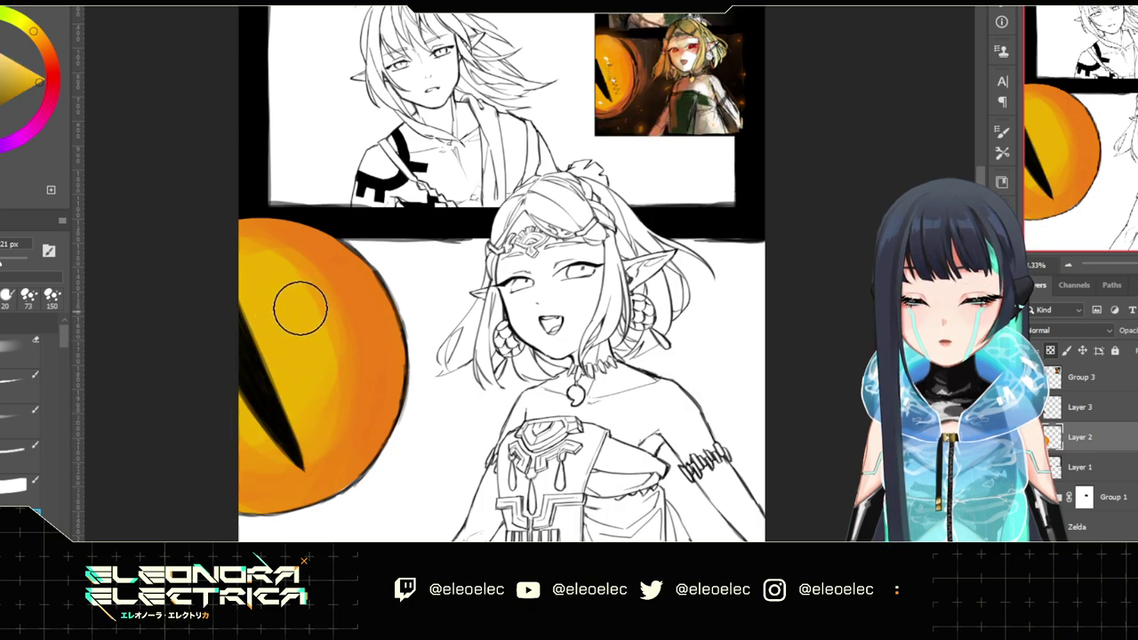
alt+click(627, 95)
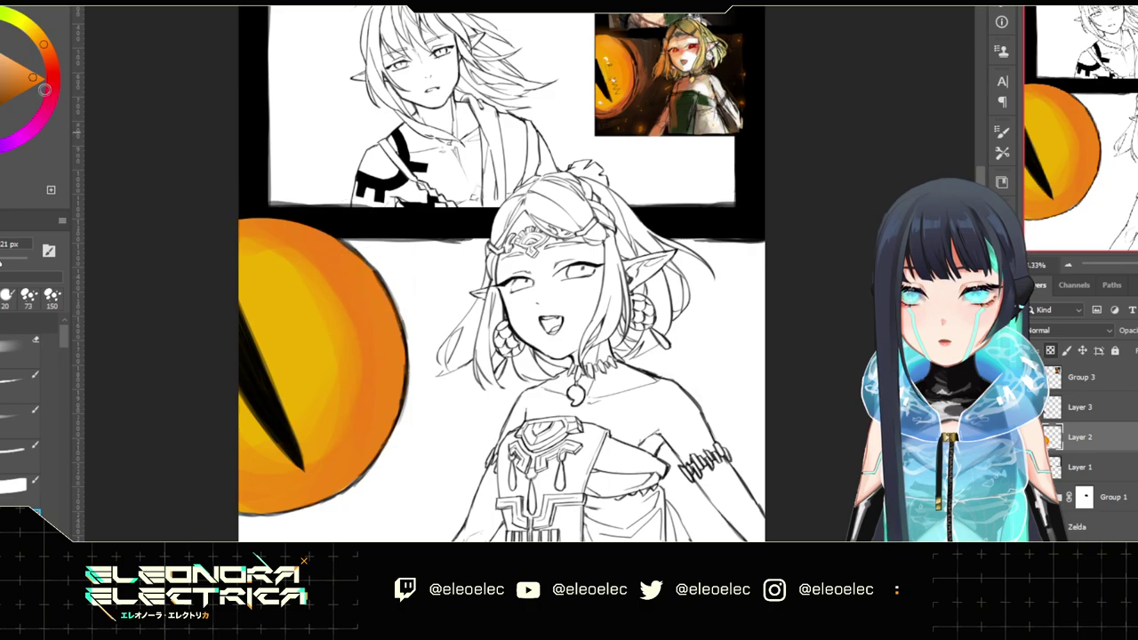
click(51, 53)
mouse_move(356, 275)
mouse_down()
mouse_move(409, 392)
mouse_move(382, 272)
mouse_move(349, 501)
mouse_up()
mouse_move(237, 219)
mouse_down()
mouse_move(331, 486)
mouse_move(315, 489)
mouse_up()
mouse_move(226, 250)
mouse_down()
mouse_move(317, 486)
mouse_move(311, 473)
mouse_up()
mouse_move(315, 251)
mouse_down()
mouse_move(326, 445)
mouse_move(283, 257)
mouse_move(279, 486)
mouse_up()
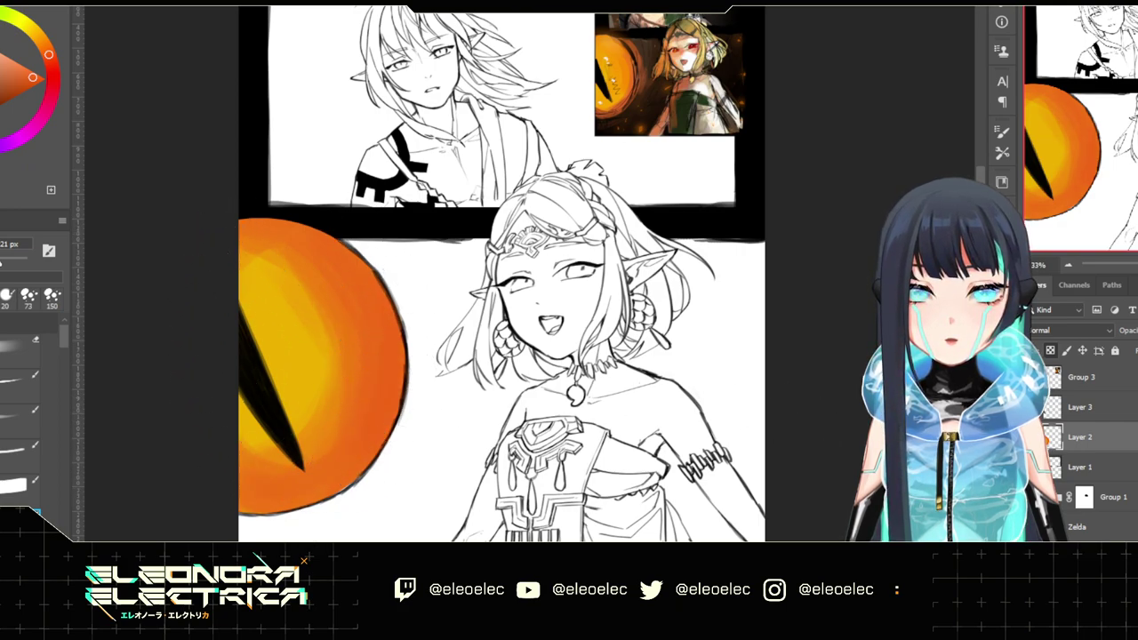
Sample dark brown from the reference background and fill a rectangular selection over the lower panel with it beneath the line art
alt+click(640, 55)
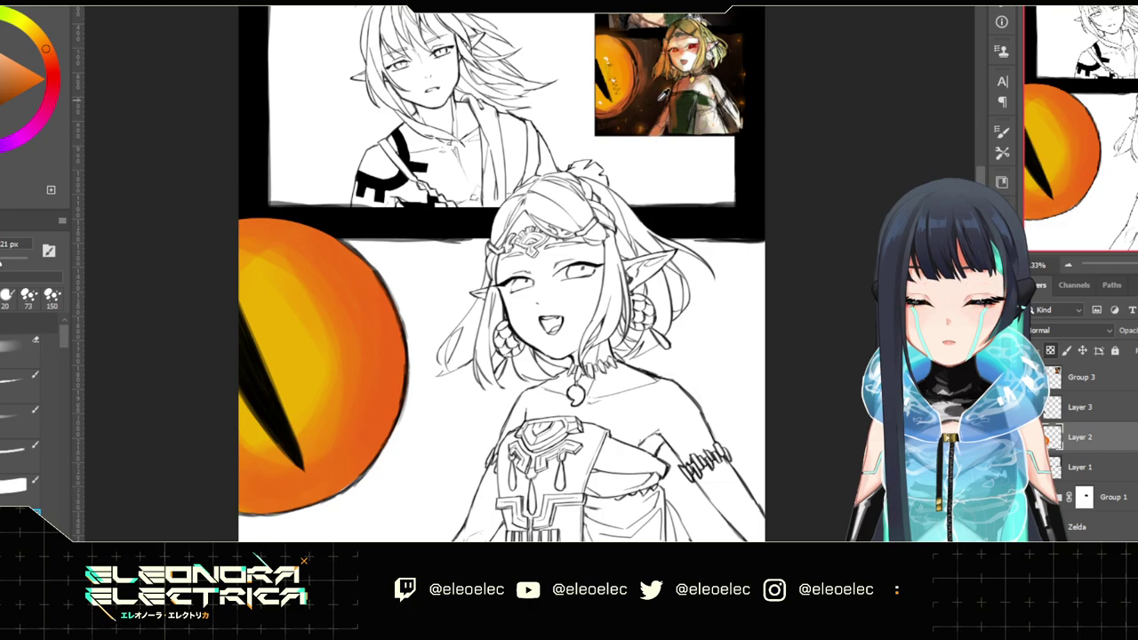
click(1125, 468)
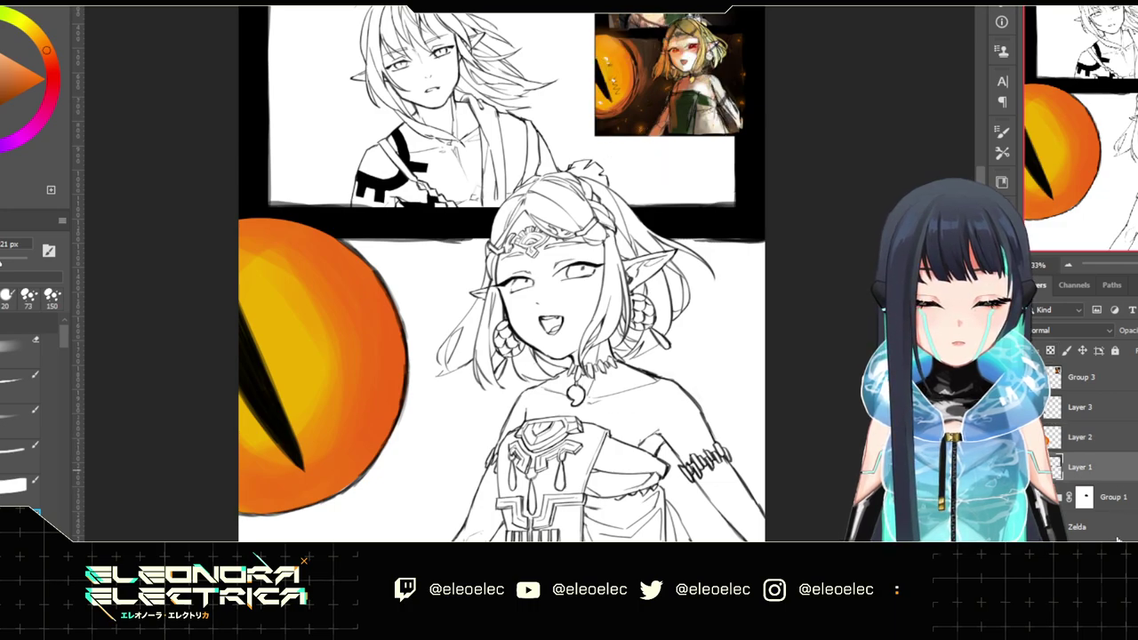
click(1118, 532)
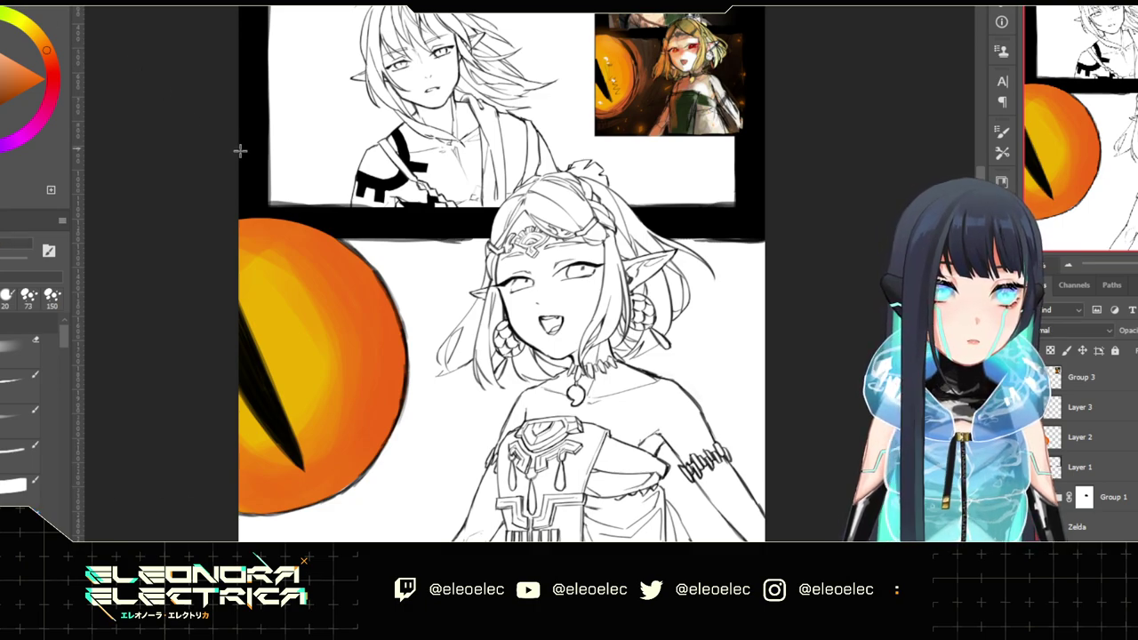
drag(211, 216, 767, 551)
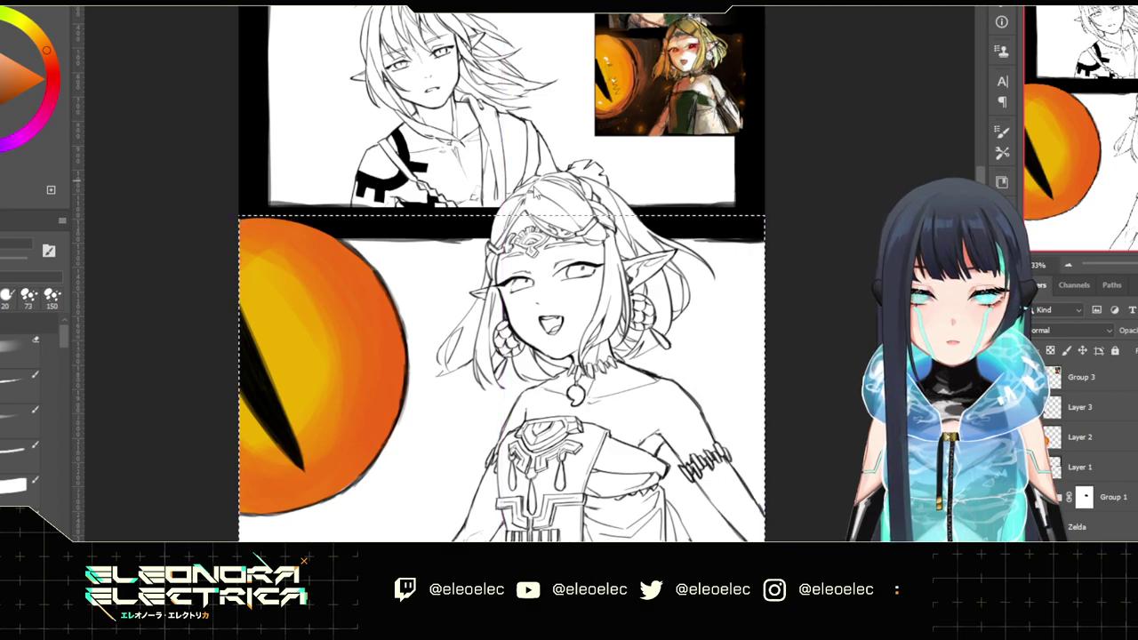
key(alt+BackSpace)
key(ctrl+d)
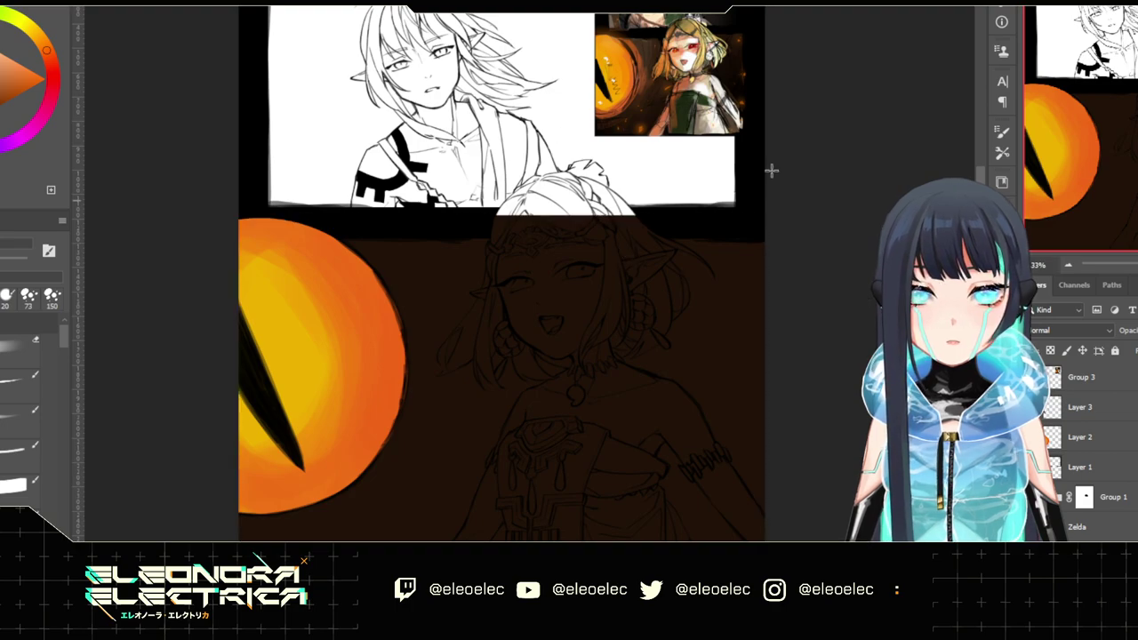
scroll(501, 276, up, 2)
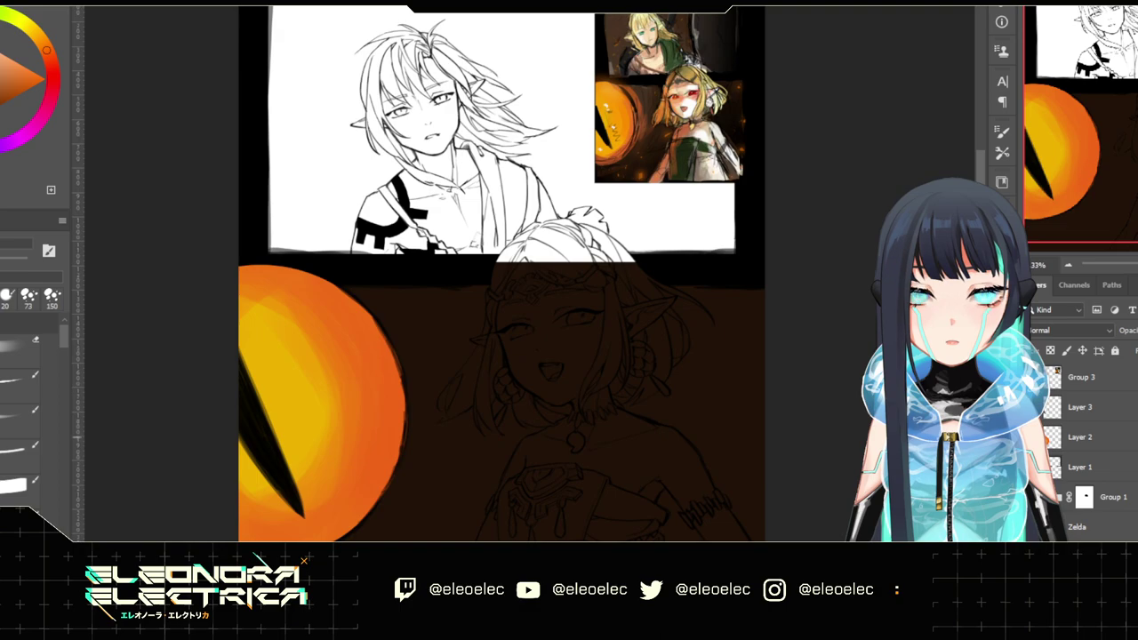
scroll(673, 305, down, 5)
scroll(830, 293, up, 2)
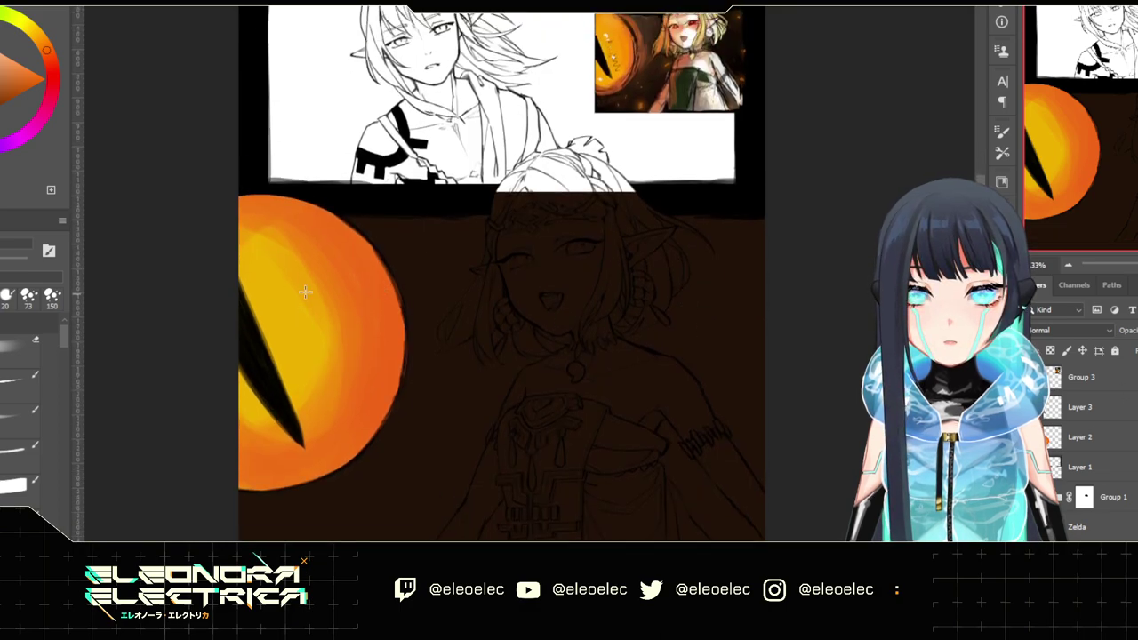
click(1099, 386)
click(1089, 432)
click(1090, 382)
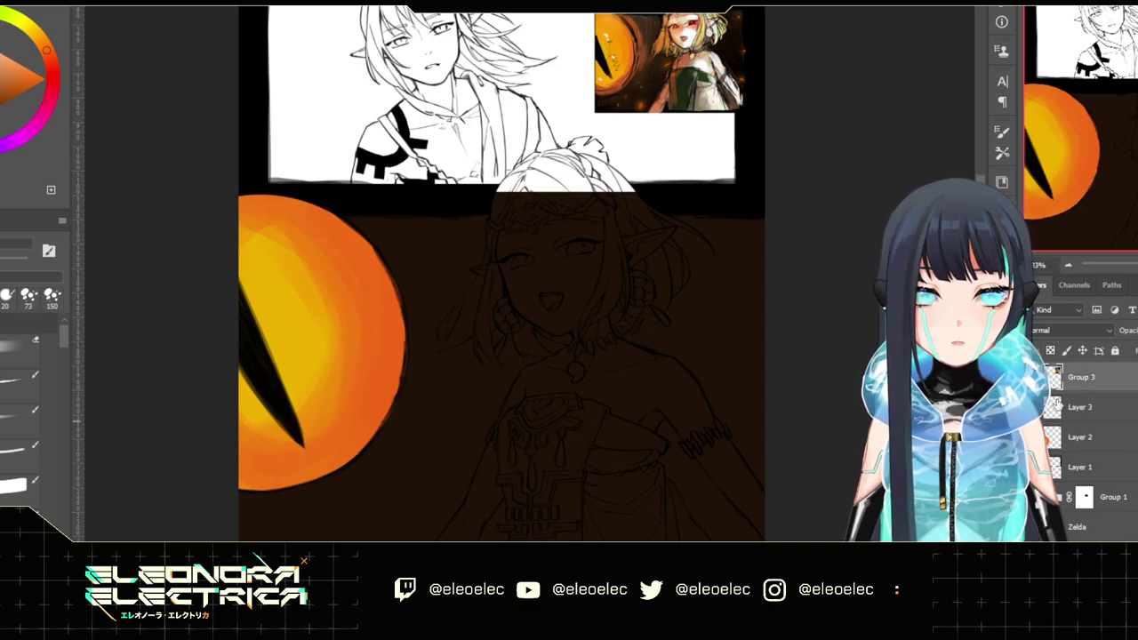
scroll(625, 331, up, 4)
scroll(625, 331, down, 3)
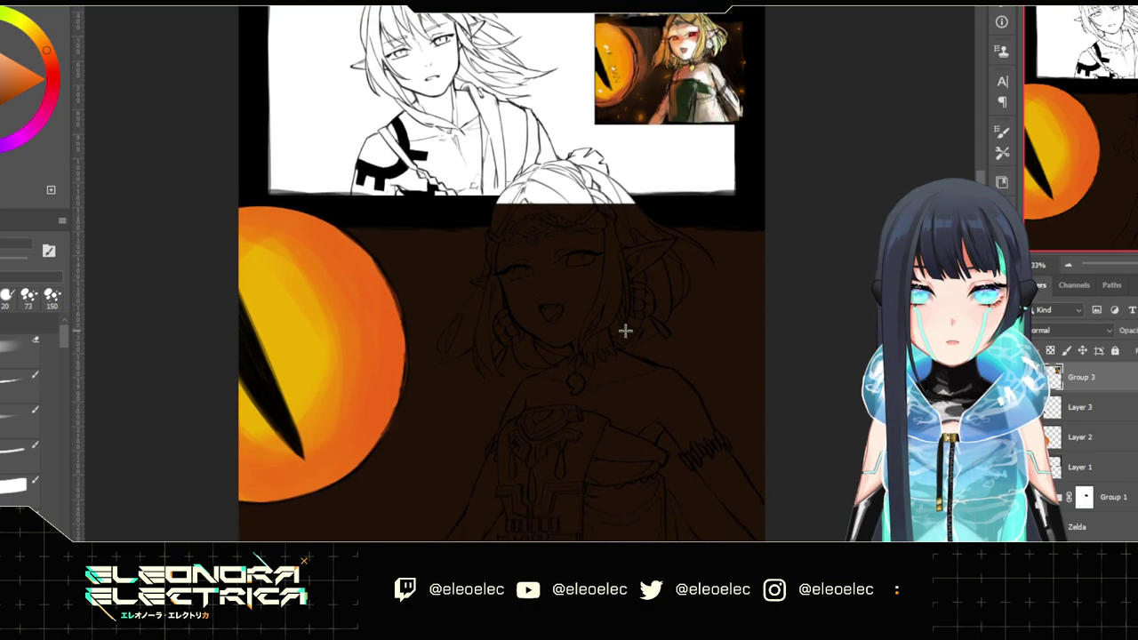
Return to Layer 2 and switch the paint color from the sampled orange to a red hue
click(1117, 444)
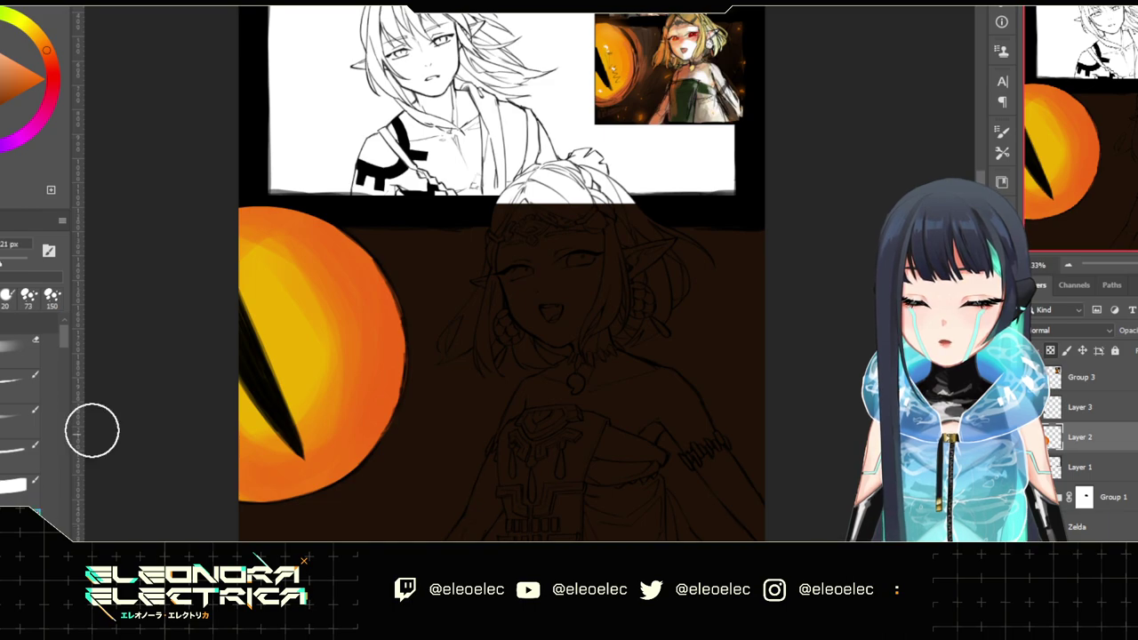
alt+click(379, 306)
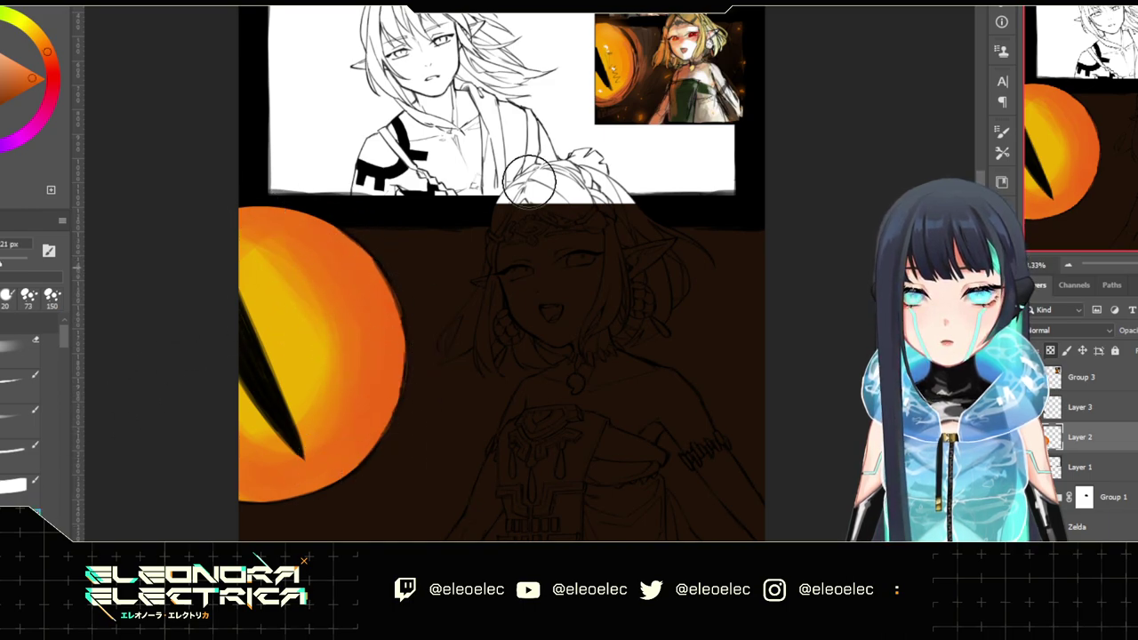
alt+click(627, 47)
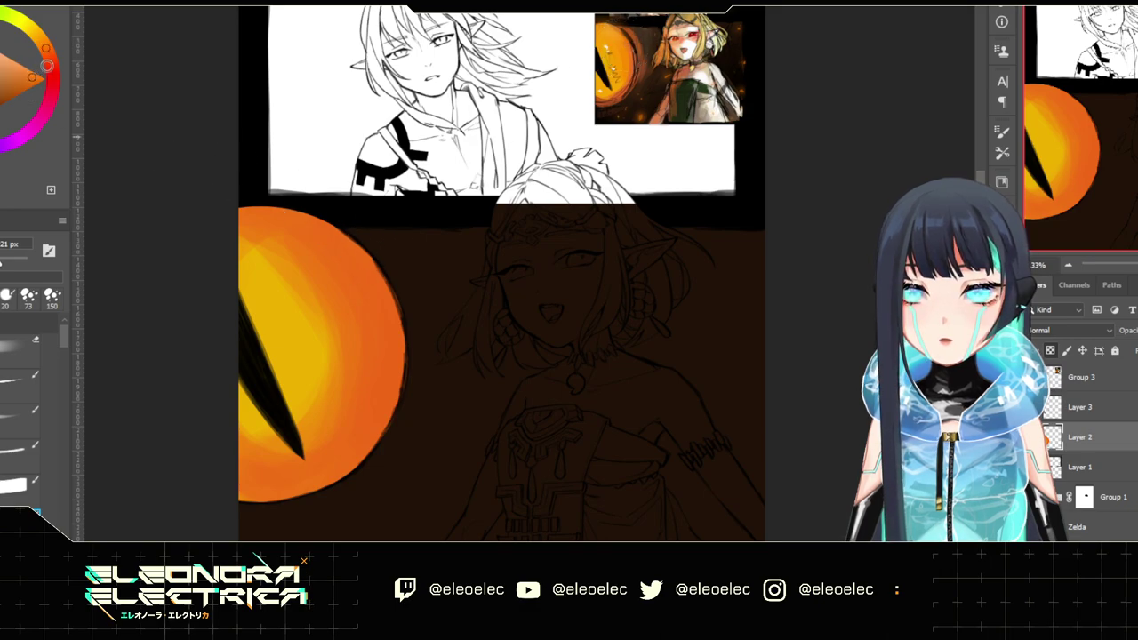
click(50, 69)
click(17, 69)
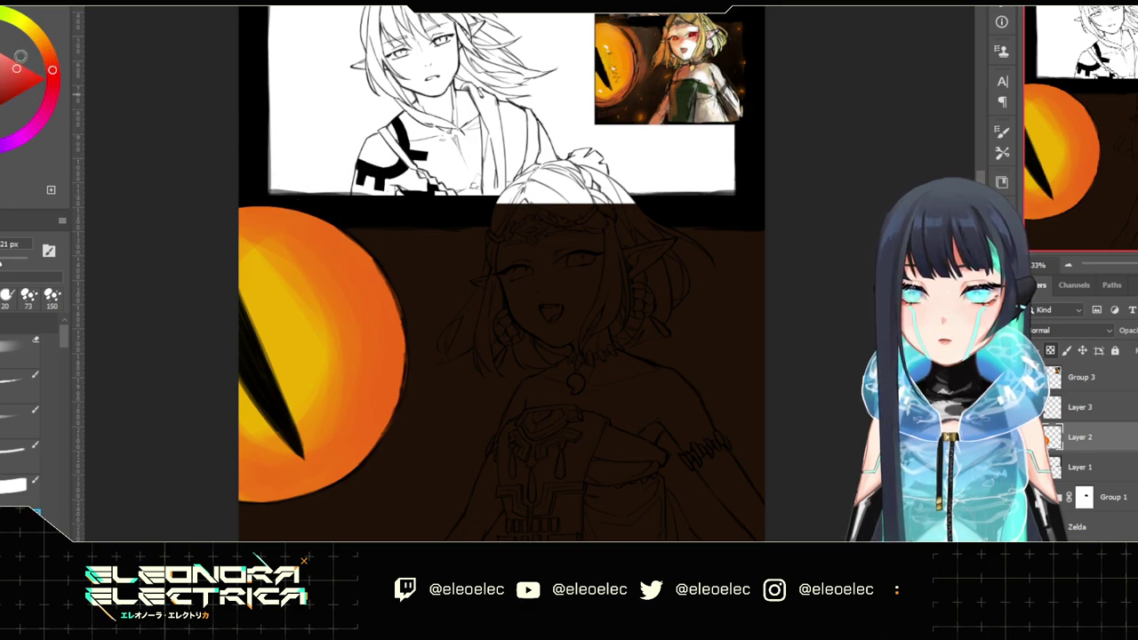
click(10, 66)
drag(343, 217, 407, 440)
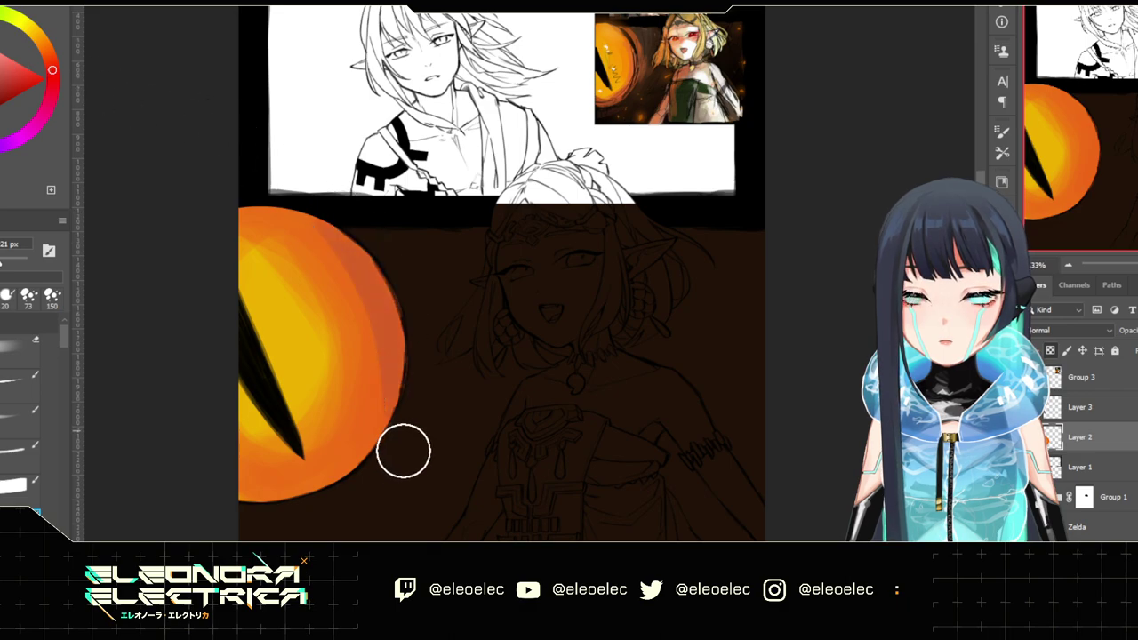
key(ctrl+z)
Choose a more saturated red and paint it along the outer curve of the eye
click(20, 80)
drag(381, 239, 389, 401)
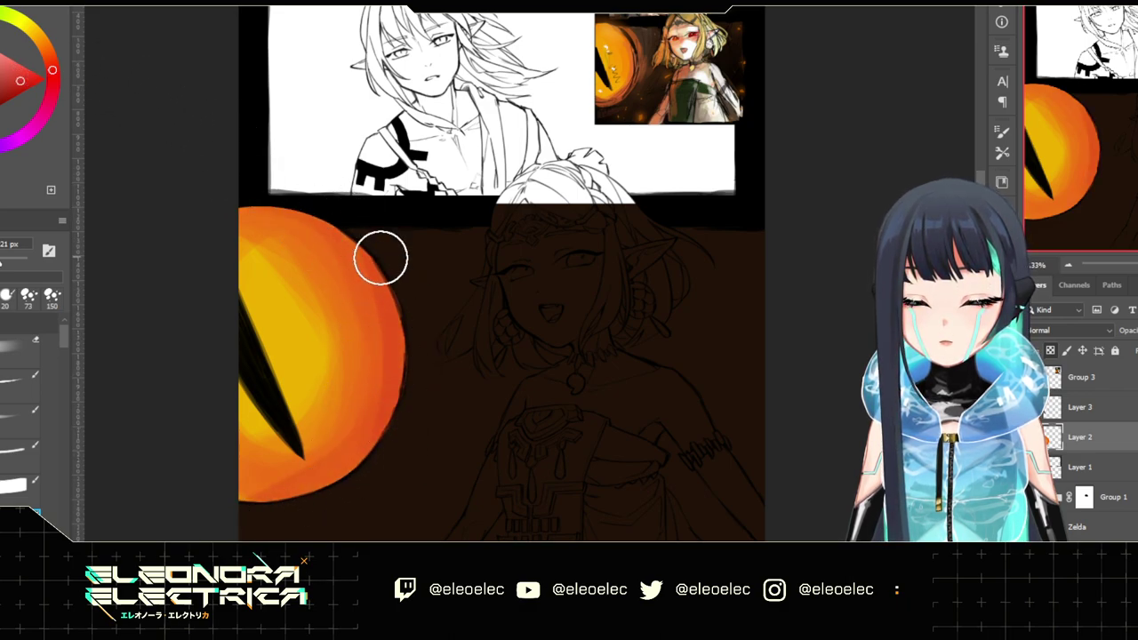
drag(236, 199, 397, 432)
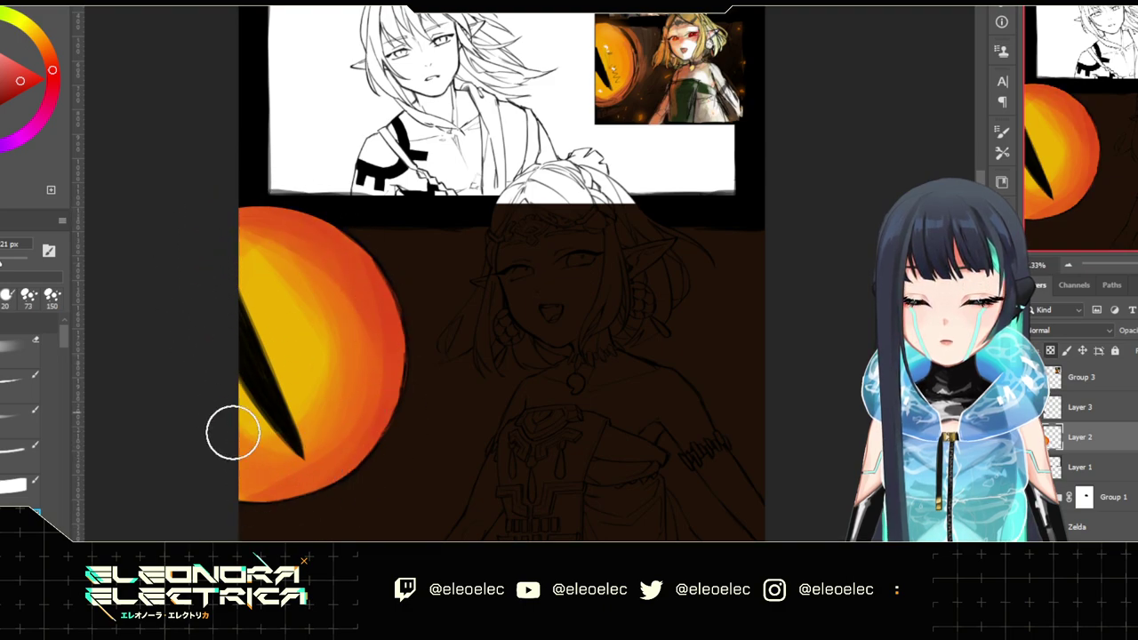
Sample the eye's golden yellow and brush it around the pupil to blend the center into the orange
alt+click(298, 297)
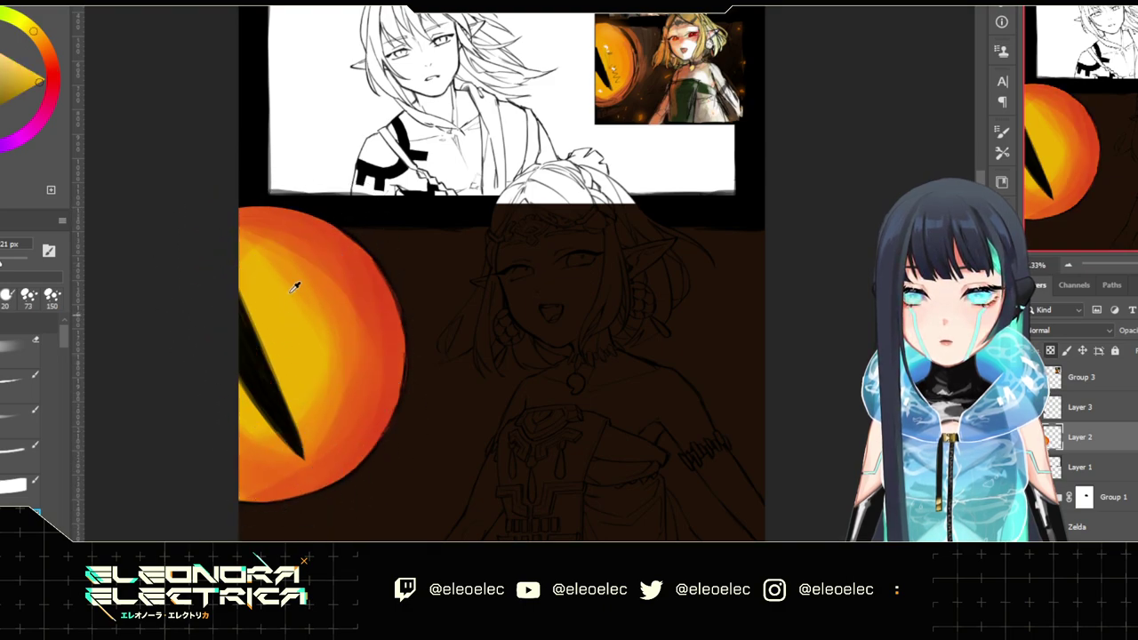
drag(275, 252, 353, 382)
mouse_move(323, 271)
mouse_down()
mouse_move(332, 469)
mouse_move(326, 437)
mouse_move(250, 469)
mouse_move(311, 437)
mouse_up()
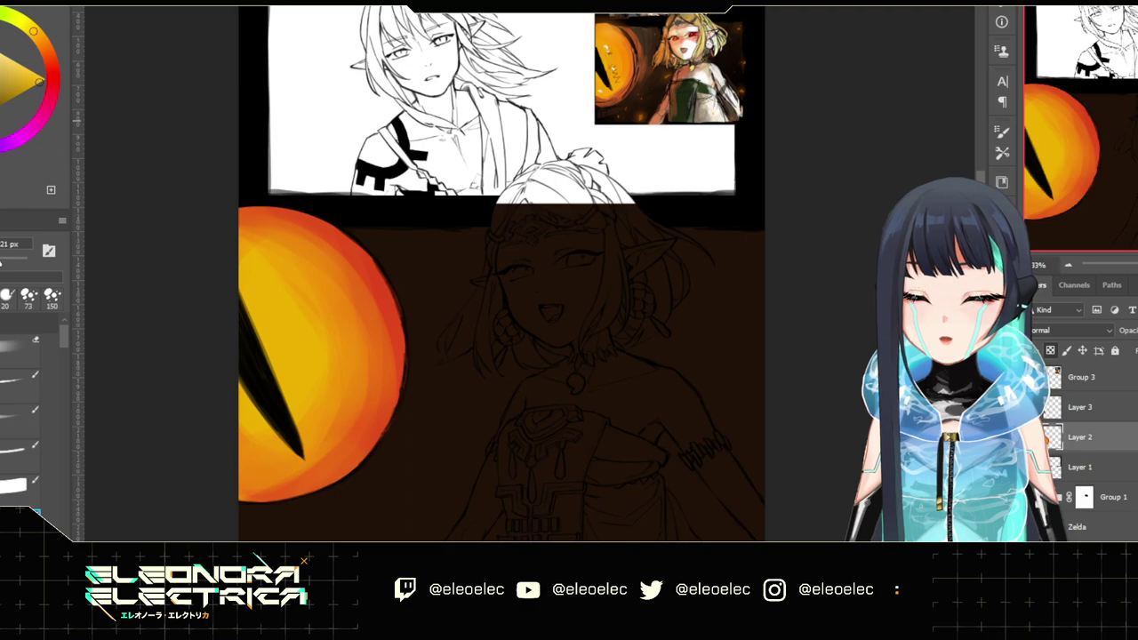
Paint a broad near-black shadow around the eye's outer rim, narrowing the glowing yellow area around the slit pupil
mouse_move(313, 208)
mouse_down()
mouse_move(381, 372)
mouse_move(355, 253)
mouse_move(392, 432)
mouse_move(372, 250)
mouse_move(385, 405)
mouse_move(394, 340)
mouse_move(384, 311)
mouse_move(353, 517)
mouse_move(409, 350)
mouse_move(319, 489)
mouse_move(400, 375)
mouse_up()
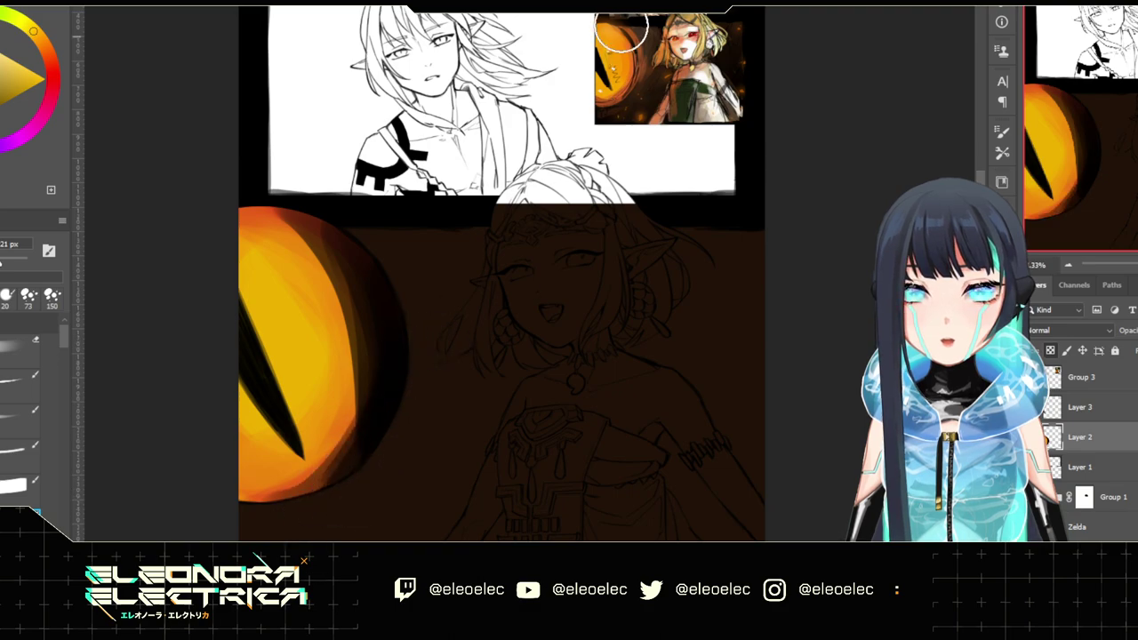
mouse_move(217, 187)
mouse_down()
mouse_move(332, 230)
mouse_move(385, 291)
mouse_up()
drag(293, 191, 380, 407)
drag(376, 315, 338, 468)
mouse_move(219, 392)
mouse_down()
mouse_move(254, 493)
mouse_move(213, 495)
mouse_move(416, 424)
mouse_move(330, 244)
mouse_move(364, 450)
mouse_move(353, 287)
mouse_move(241, 193)
mouse_move(272, 216)
mouse_move(368, 427)
mouse_move(325, 471)
mouse_move(221, 477)
mouse_move(281, 471)
mouse_move(213, 468)
mouse_move(366, 440)
mouse_move(344, 450)
mouse_move(351, 356)
mouse_up()
Widen the dark shadow around the eye's rim and paint saturated orange along the inner edge of that shadow
alt+click(635, 58)
mouse_move(325, 264)
mouse_down()
mouse_move(261, 261)
mouse_move(310, 362)
mouse_move(288, 297)
mouse_move(319, 427)
mouse_move(245, 303)
mouse_up()
click(54, 68)
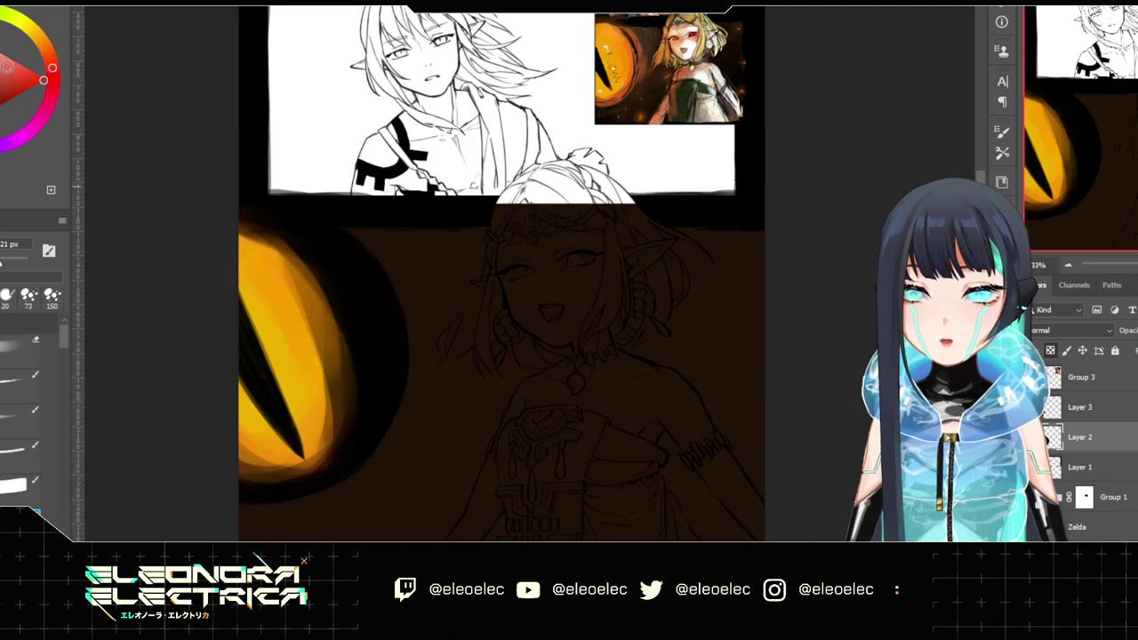
click(48, 52)
mouse_move(306, 315)
mouse_down()
mouse_move(327, 384)
mouse_move(246, 241)
mouse_move(301, 340)
mouse_move(337, 328)
mouse_move(325, 317)
mouse_move(312, 463)
mouse_move(305, 281)
mouse_move(255, 227)
mouse_move(240, 231)
mouse_move(297, 286)
mouse_move(298, 261)
mouse_move(271, 252)
mouse_move(332, 367)
mouse_move(282, 273)
mouse_move(289, 262)
mouse_move(267, 246)
mouse_move(325, 375)
mouse_move(305, 468)
mouse_move(332, 296)
mouse_up()
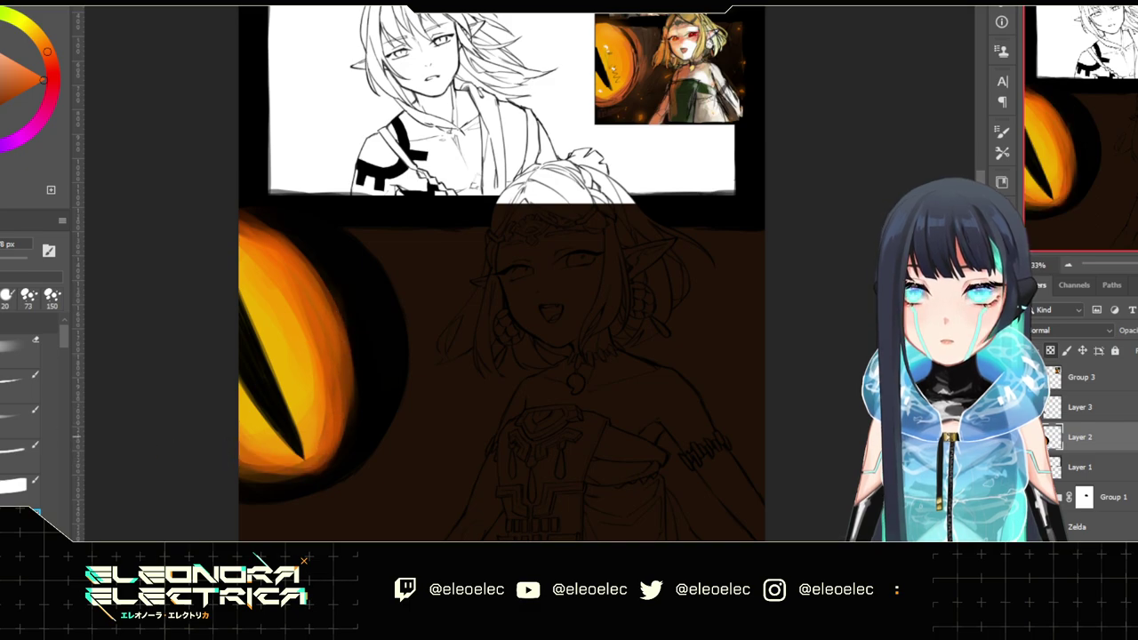
Sample oranges from the iris and brush them beside the pupil and along the outer curve to blend yellow into orange
alt+click(296, 291)
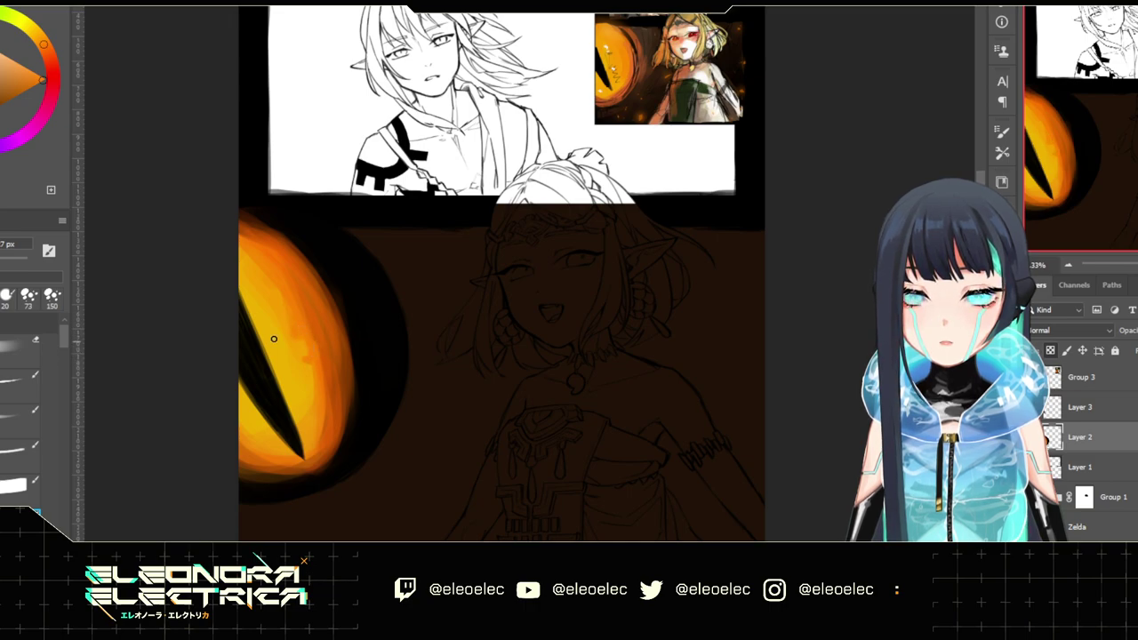
key(bracketright)
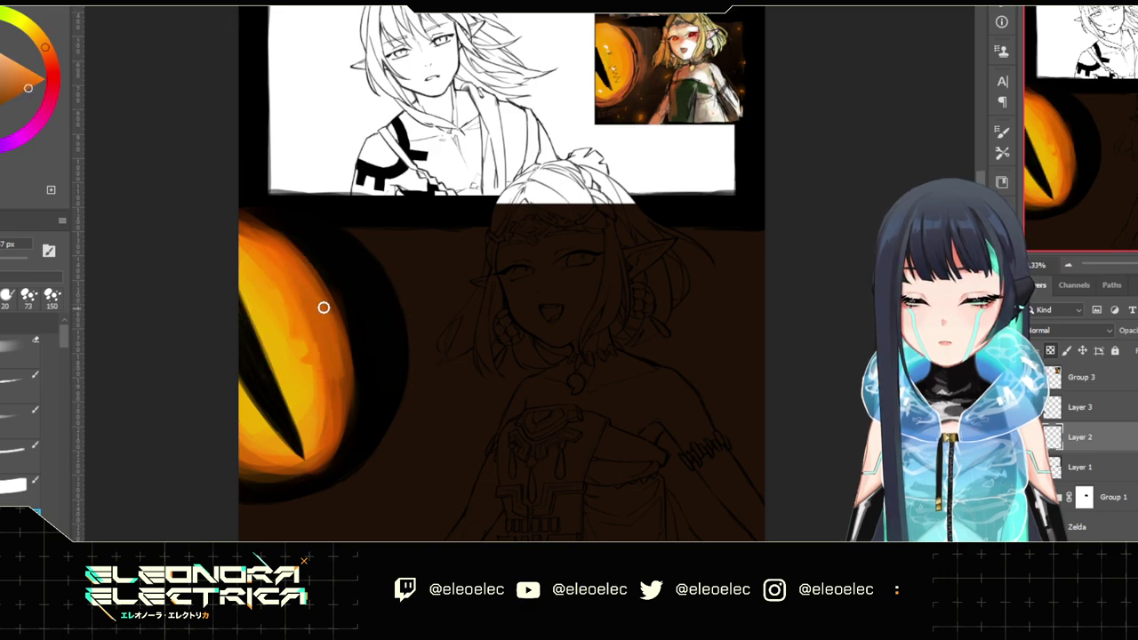
alt+click(311, 333)
mouse_move(318, 333)
mouse_down()
mouse_move(303, 297)
mouse_move(331, 345)
mouse_move(335, 407)
mouse_up()
mouse_move(325, 456)
mouse_down()
mouse_move(347, 384)
mouse_move(326, 360)
mouse_up()
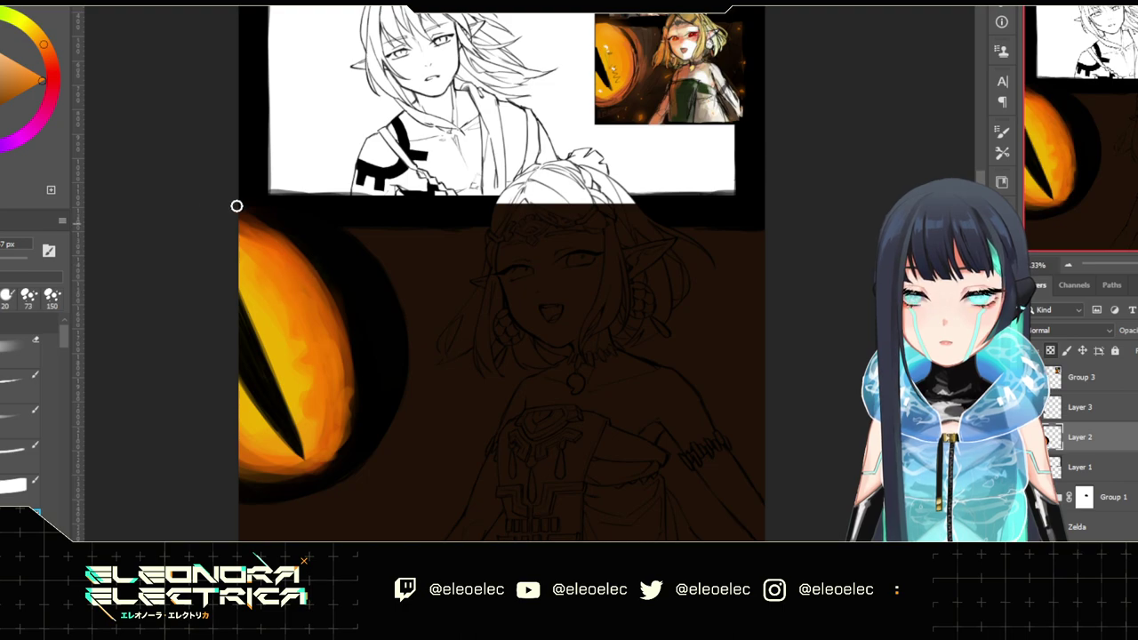
Pick a saturated red and paint a red-orange glow around the iris's outer edge, reducing the brush size for the finer strokes
click(54, 62)
drag(42, 64, 49, 69)
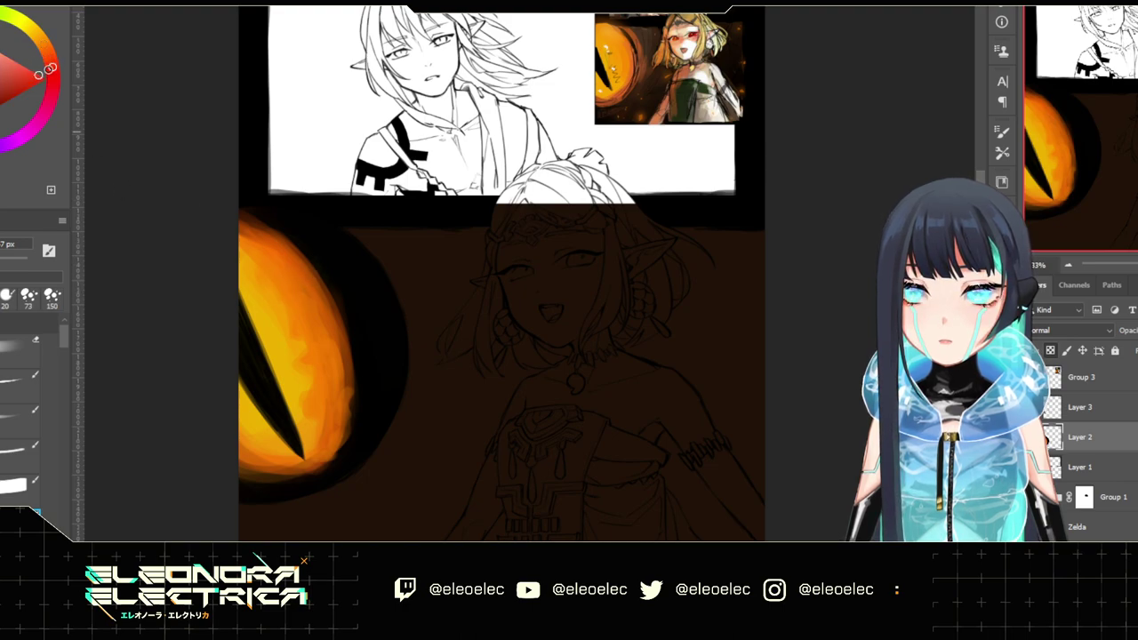
click(22, 258)
mouse_move(271, 227)
mouse_down()
mouse_move(308, 279)
mouse_move(337, 367)
mouse_move(338, 422)
mouse_move(314, 452)
mouse_up()
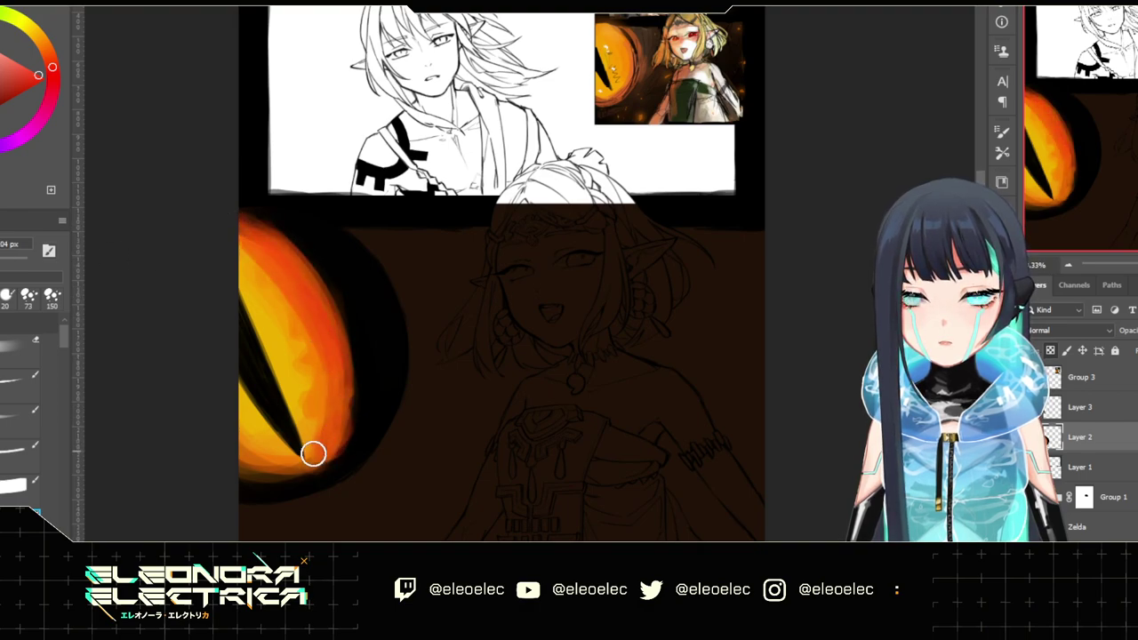
key(bracketleft)
key(bracketleft)
key(bracketleft)
key(bracketleft)
key(bracketleft)
key(bracketleft)
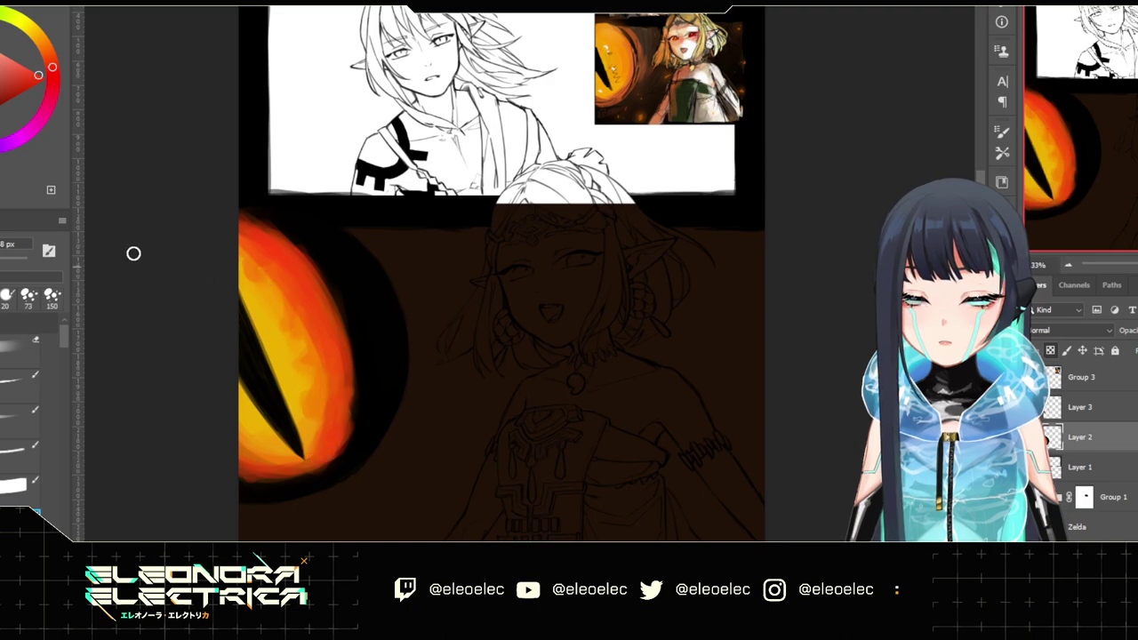
Paint light yellow highlights along the edge of the slit pupil and blend them with yellows sampled from the iris
click(33, 28)
click(4, 64)
drag(285, 361, 280, 400)
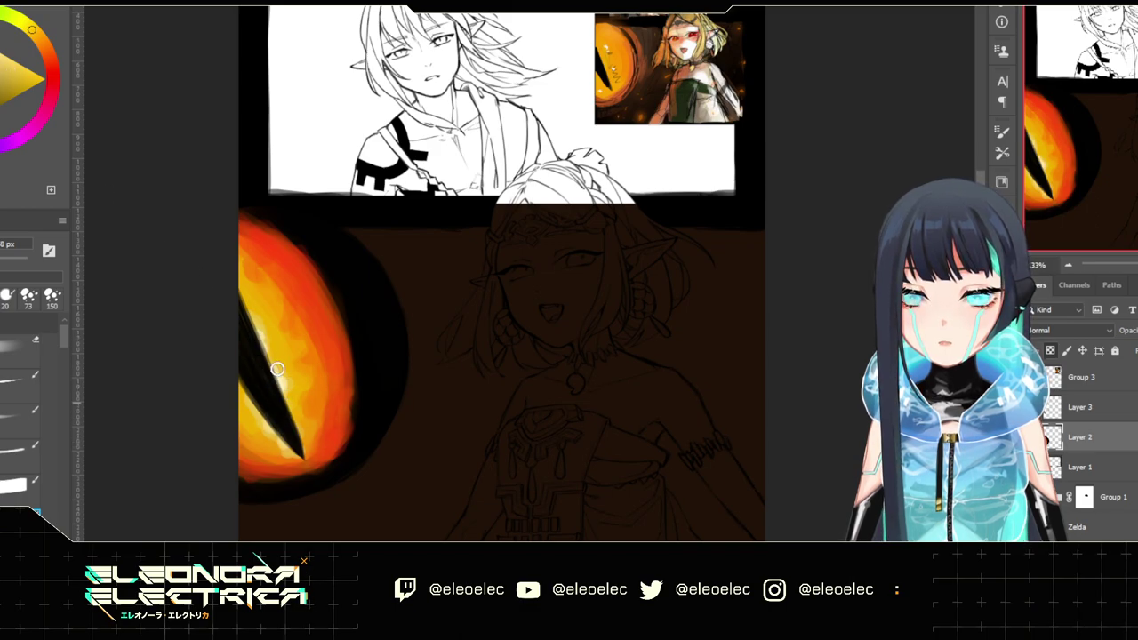
alt+click(264, 274)
alt+click(265, 319)
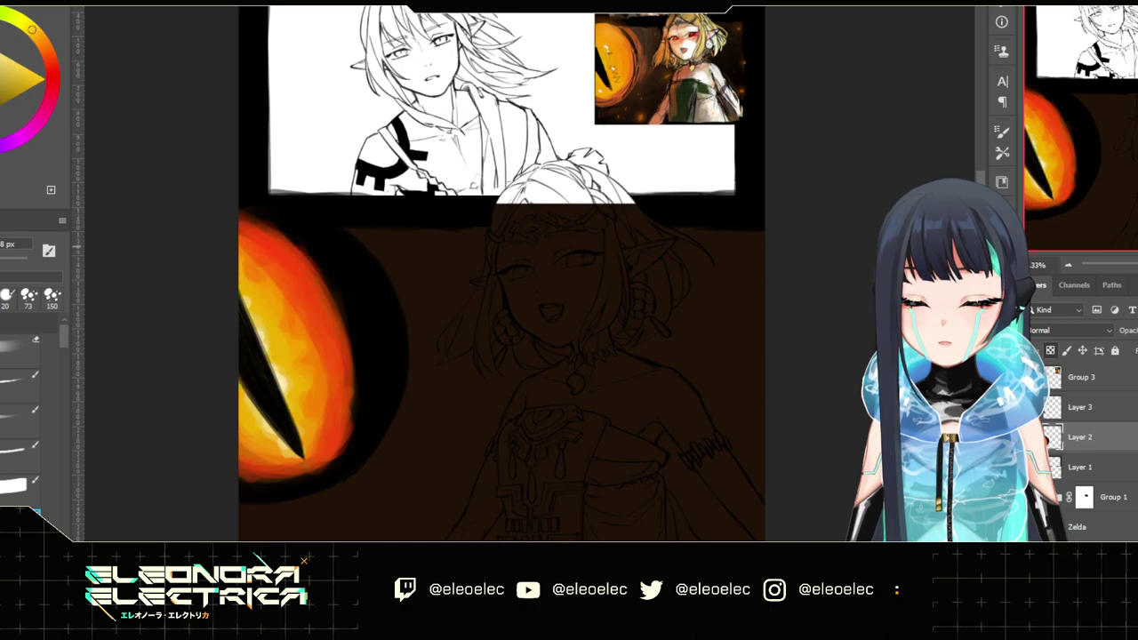
Switch to the angled flat brush and dab sampled yellow and orange flecks across the upper iris
key(.)
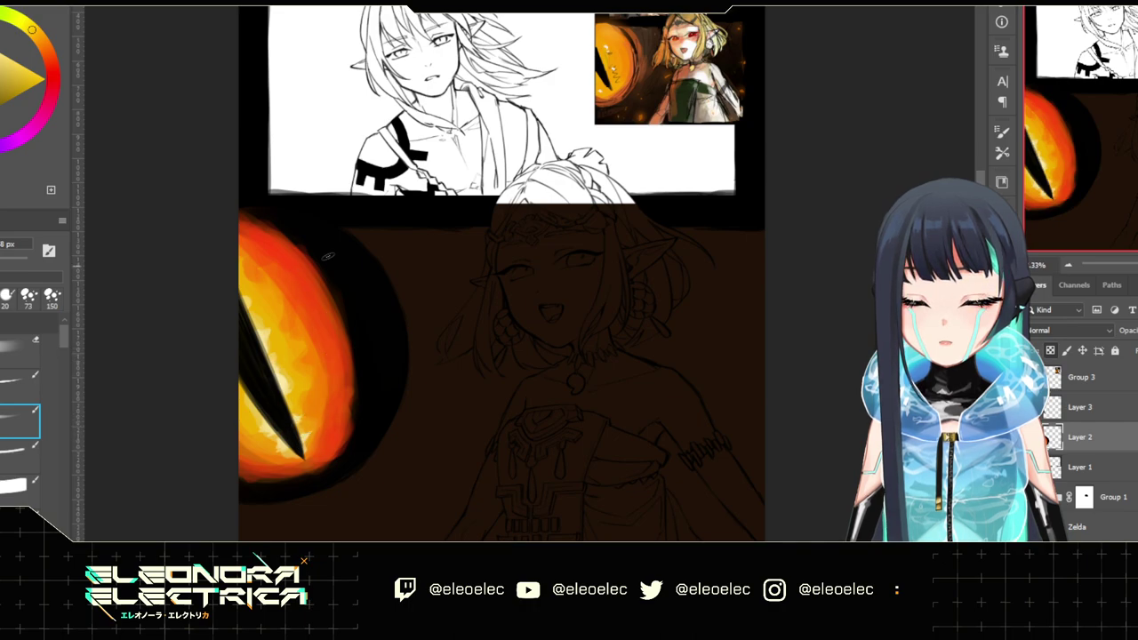
alt+click(272, 262)
alt+click(264, 281)
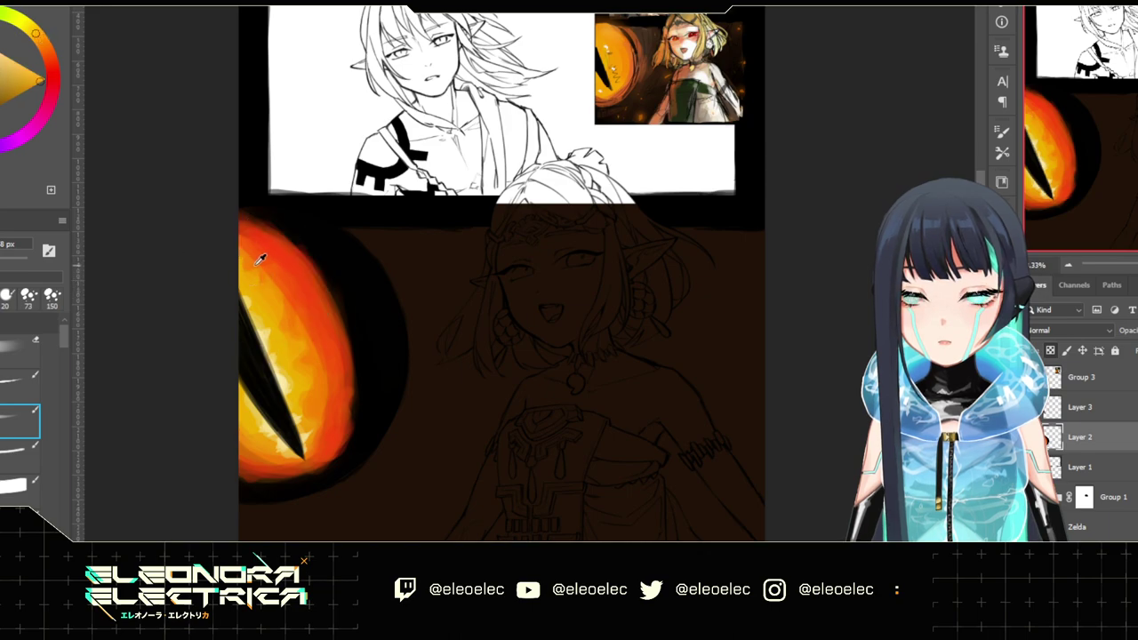
alt+click(252, 264)
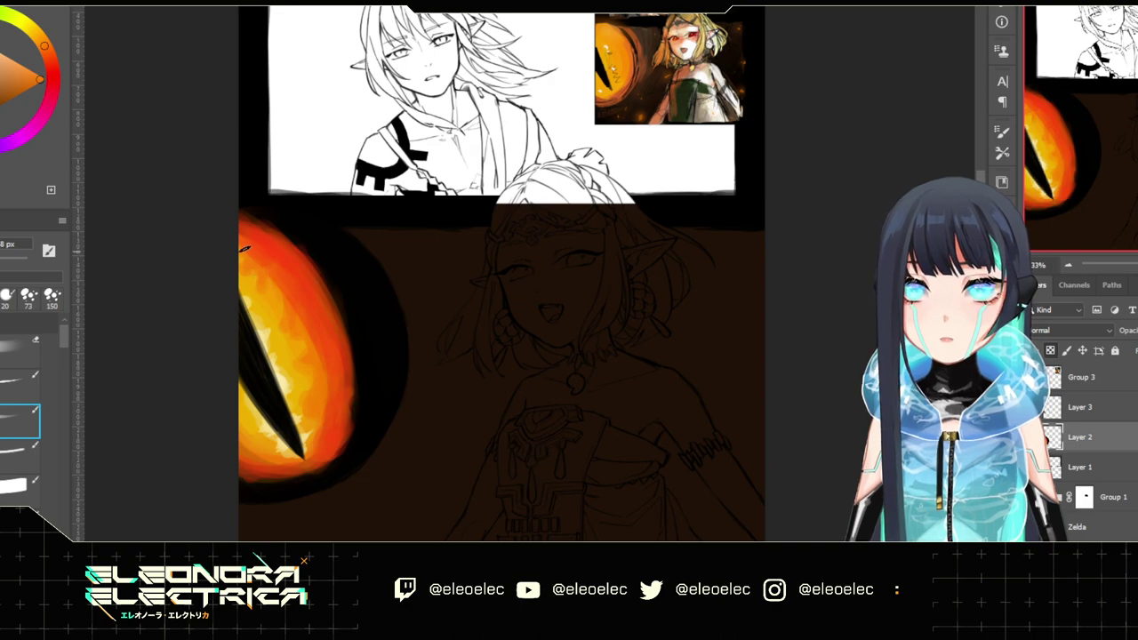
alt+click(260, 295)
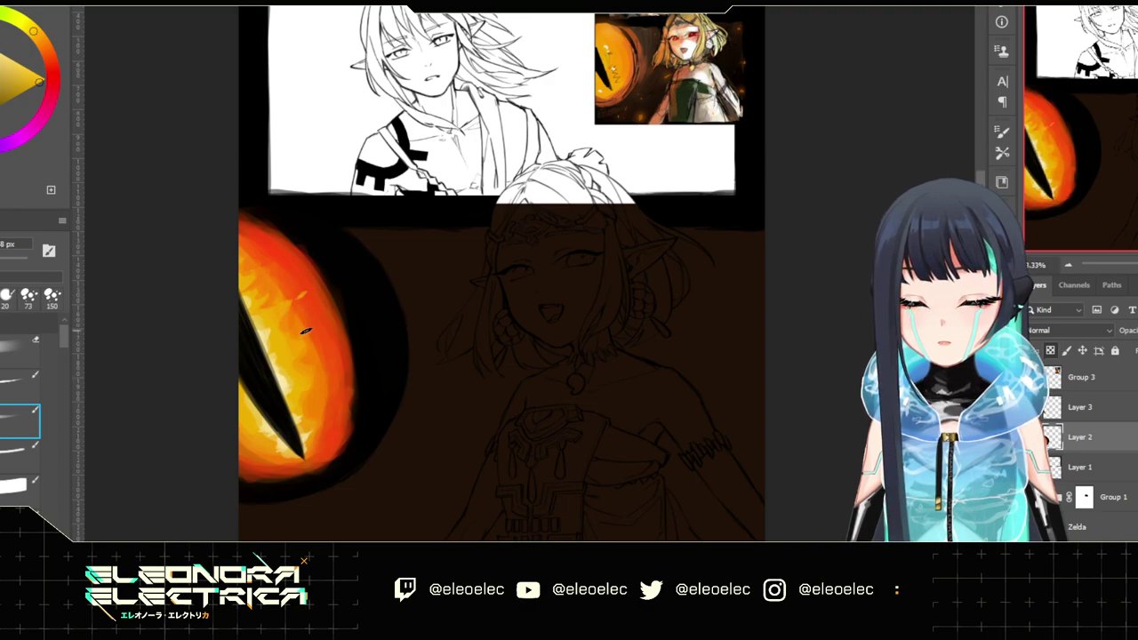
alt+click(283, 309)
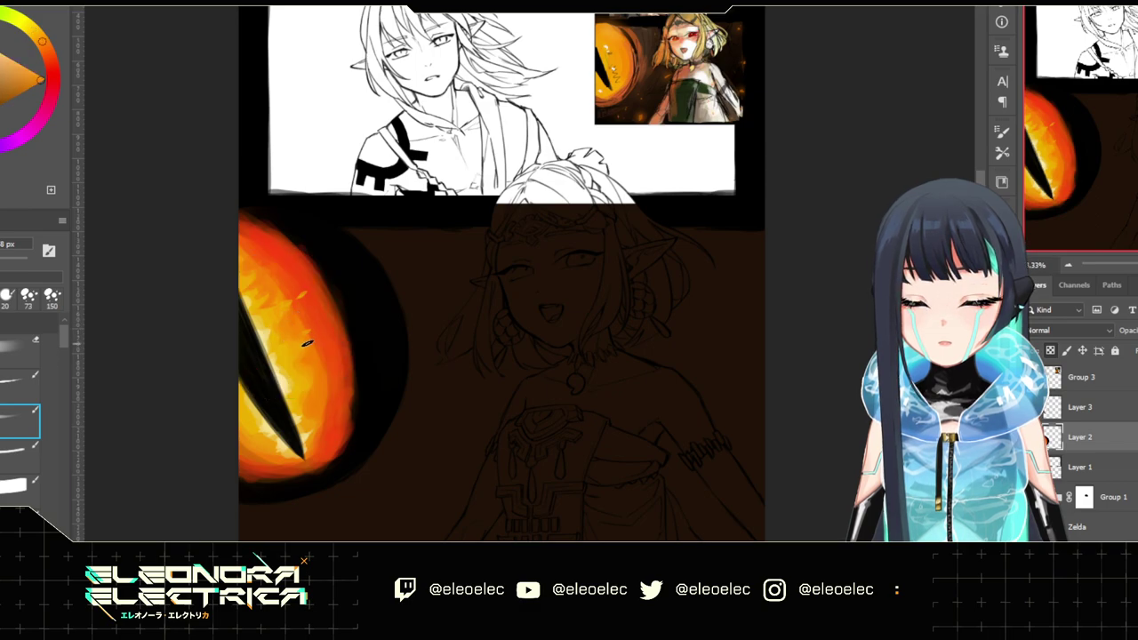
Break up the iris's outer edge with small flame-like flecks in sampled dark, red and orange tones
alt+click(366, 355)
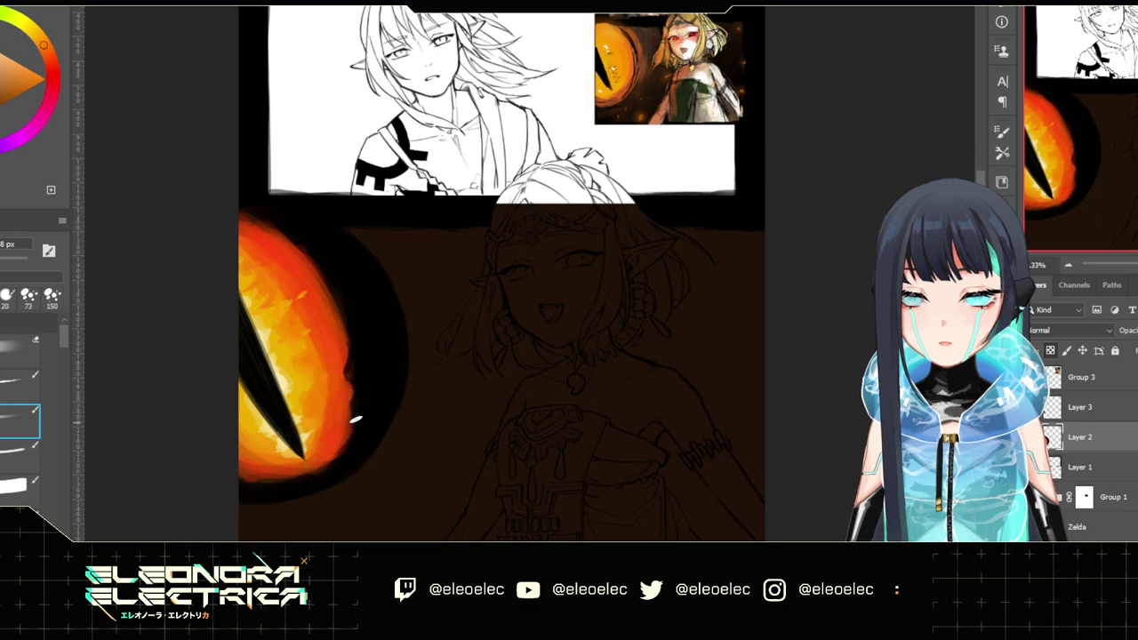
alt+click(350, 391)
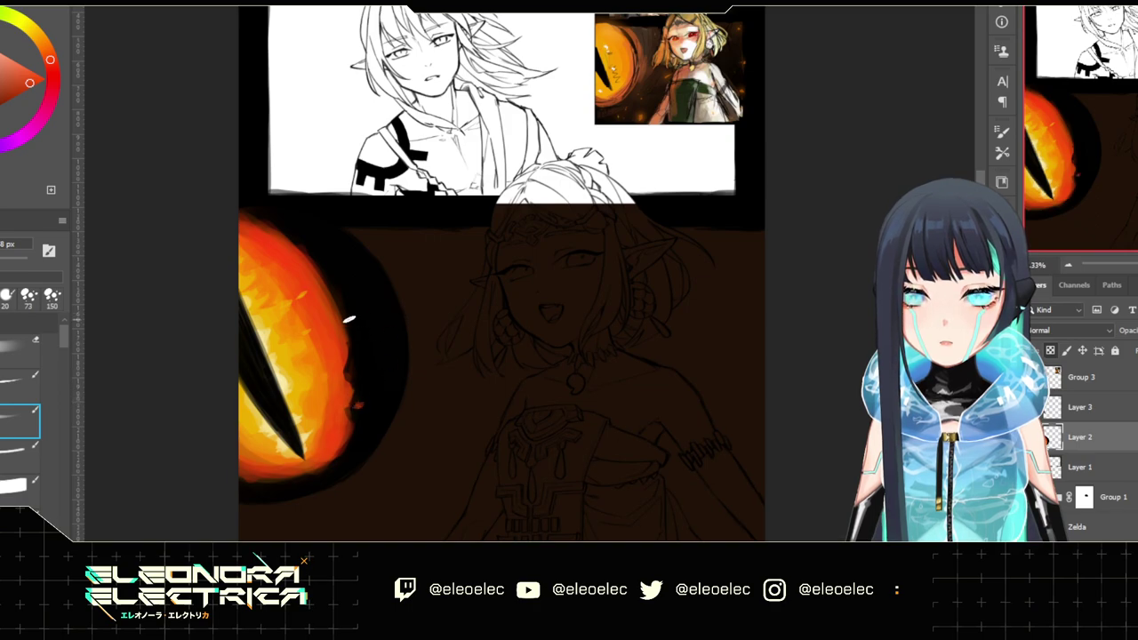
alt+click(335, 322)
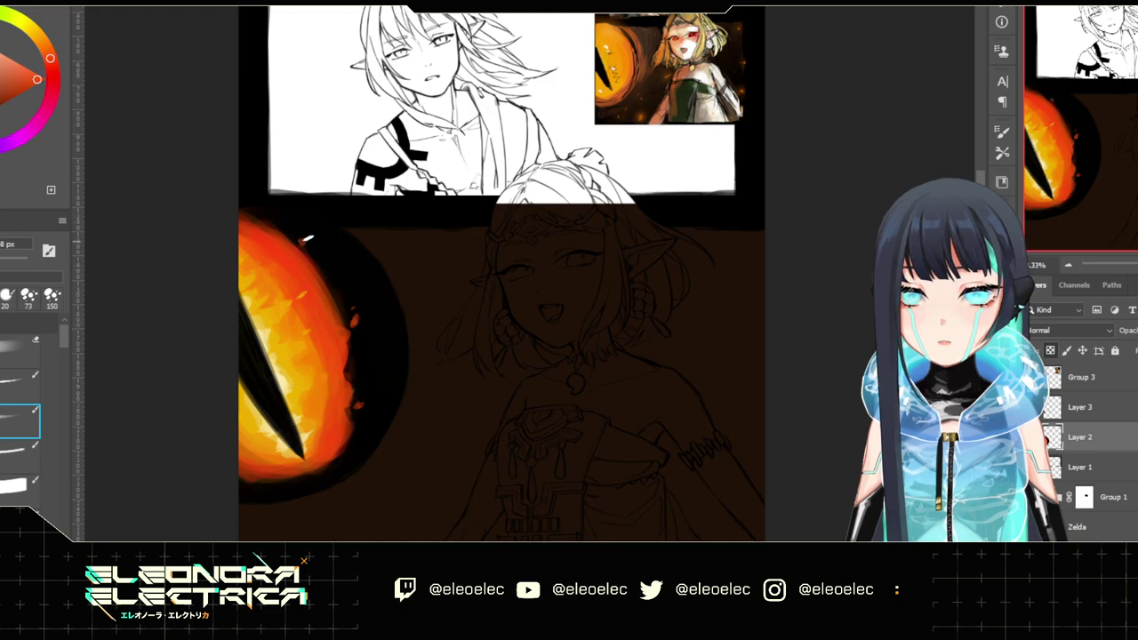
alt+click(283, 219)
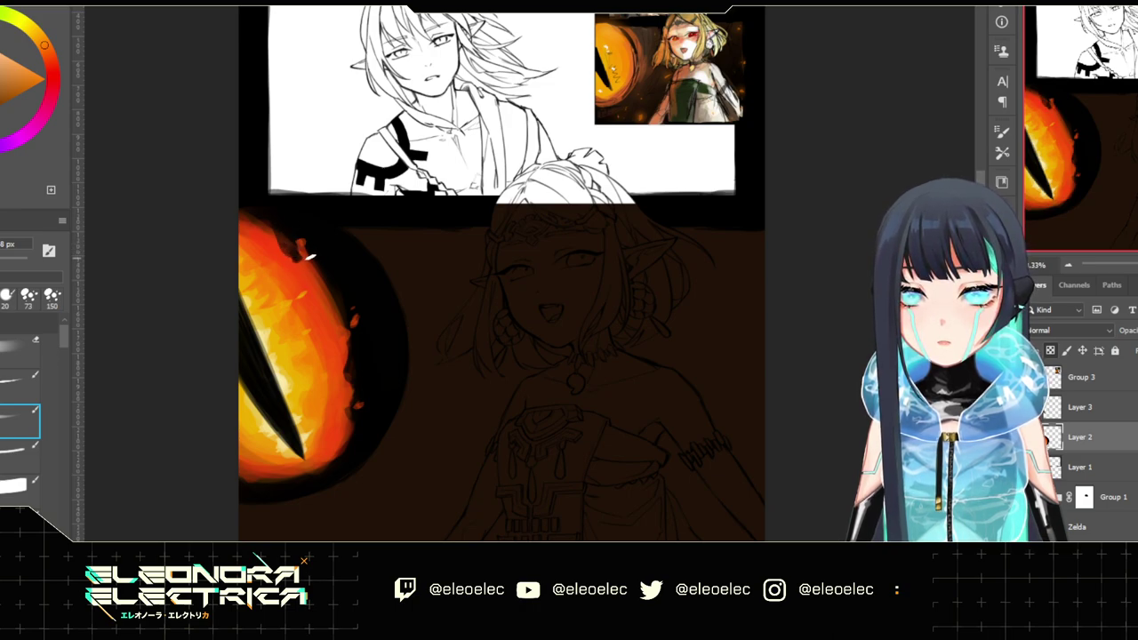
alt+click(306, 271)
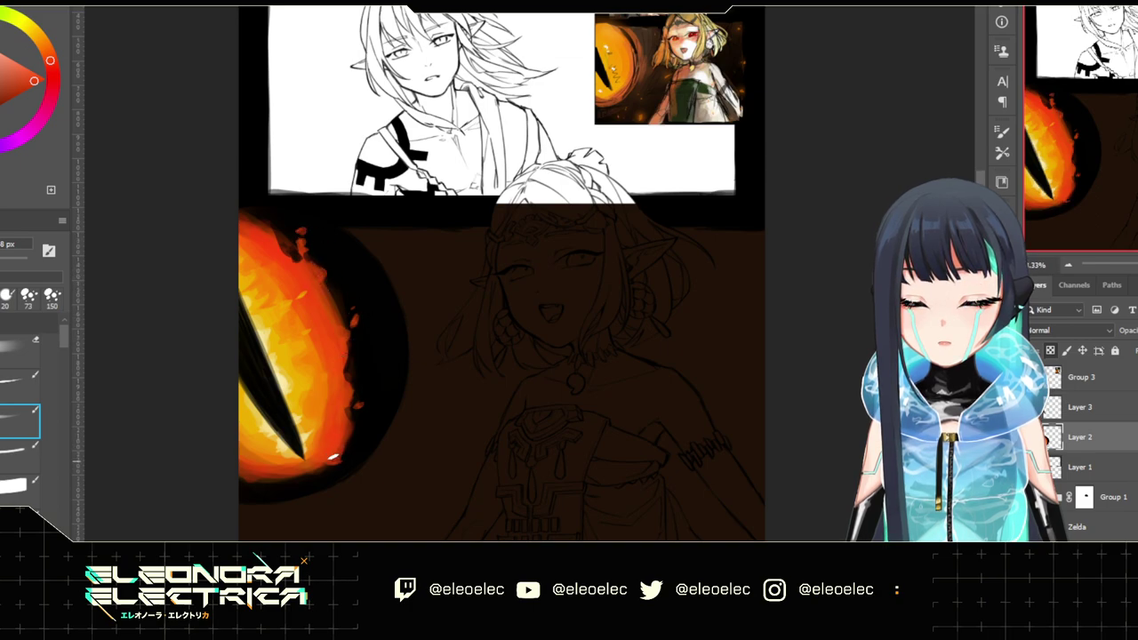
Sample yellows and oranges near the pupil and dab bright flecks around its lower tip and edges
alt+click(315, 439)
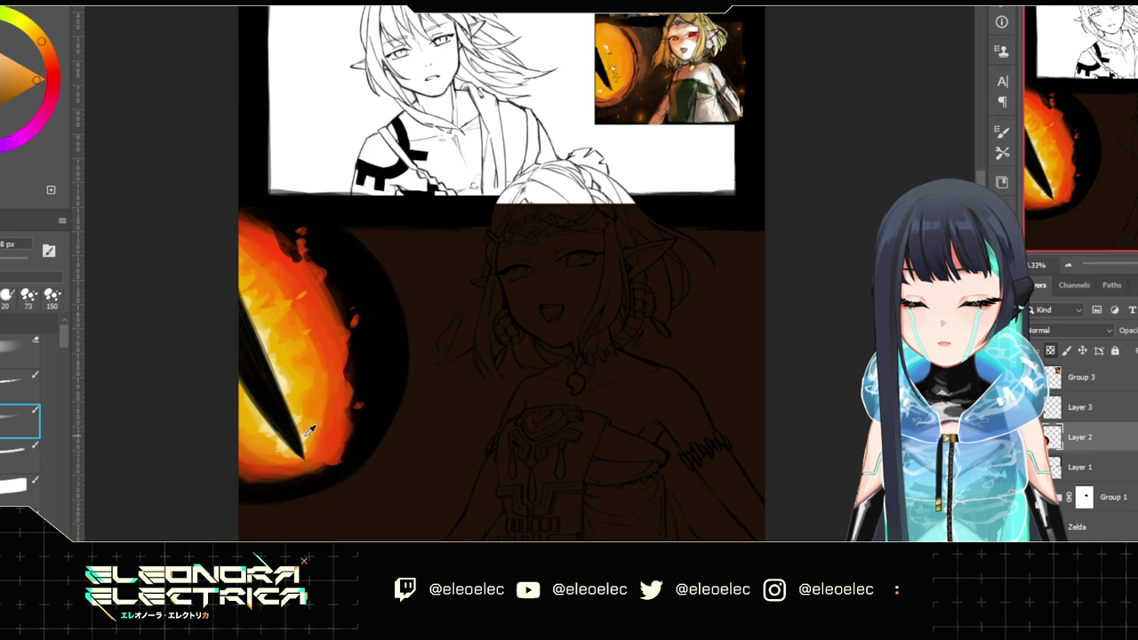
alt+click(308, 447)
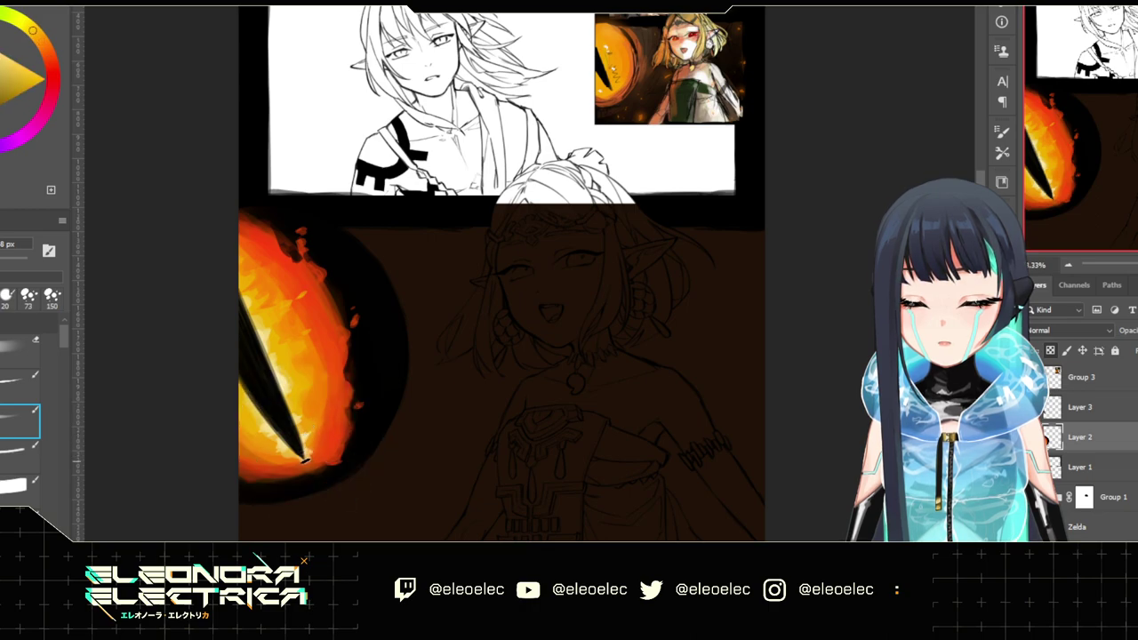
alt+click(273, 390)
alt+click(268, 423)
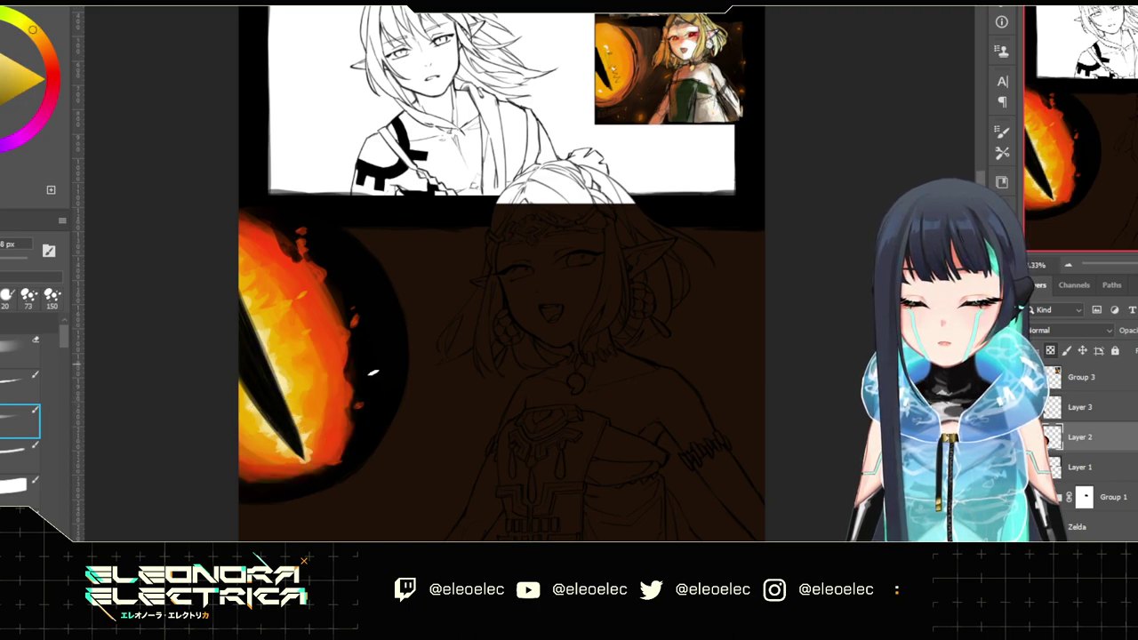
alt+click(307, 442)
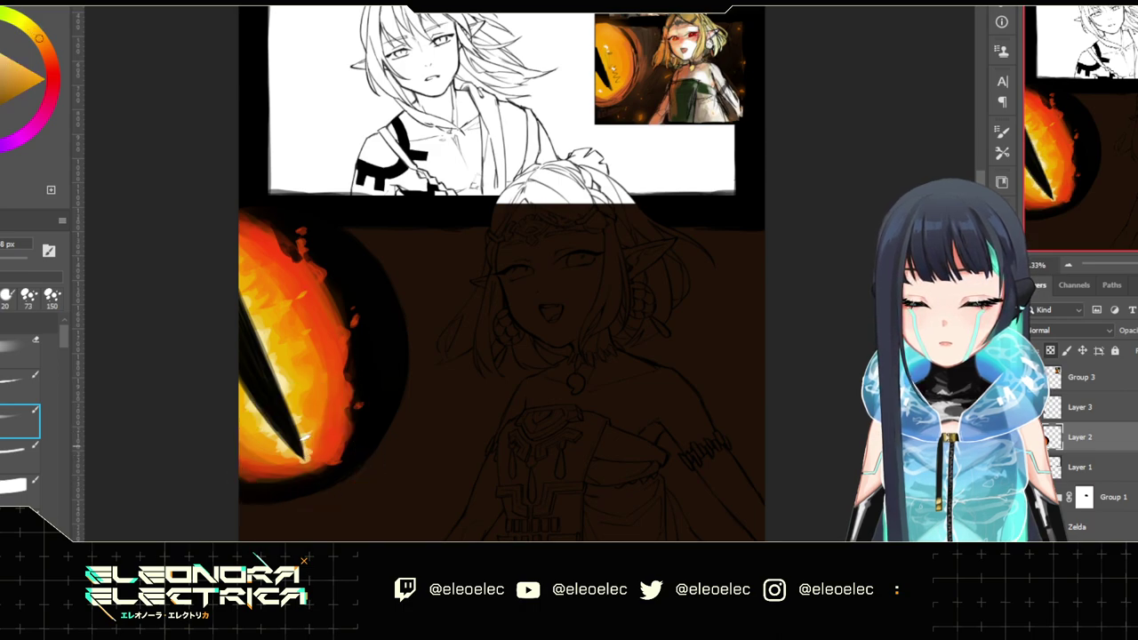
Roughen the iris's lower and upper edges with red and orange flecks sampled from the surrounding paint
alt+click(255, 475)
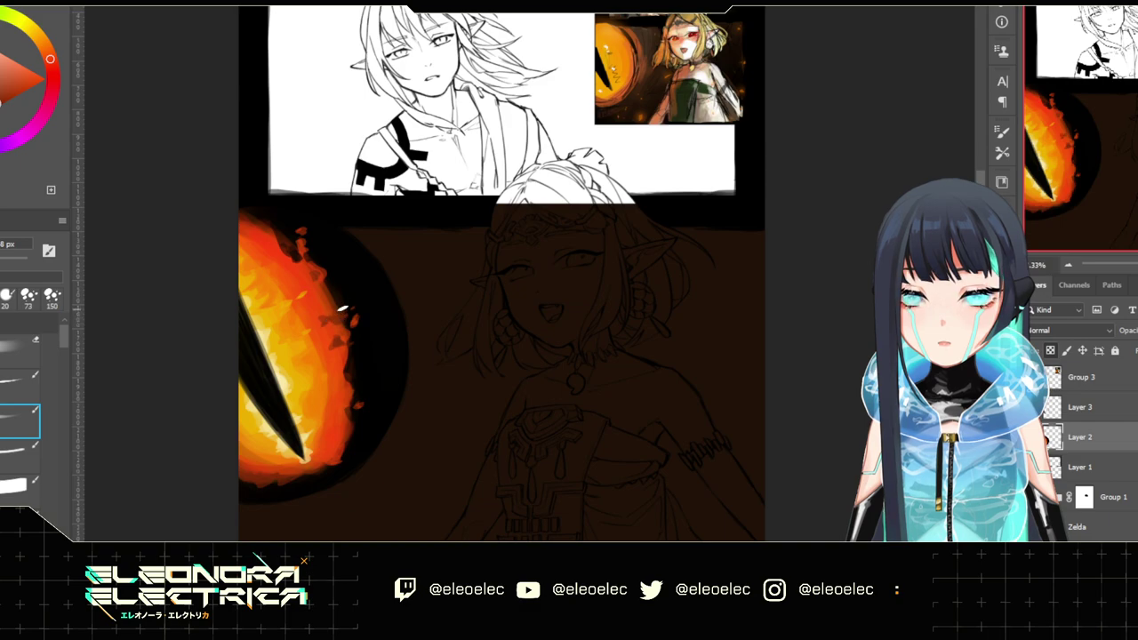
alt+click(347, 290)
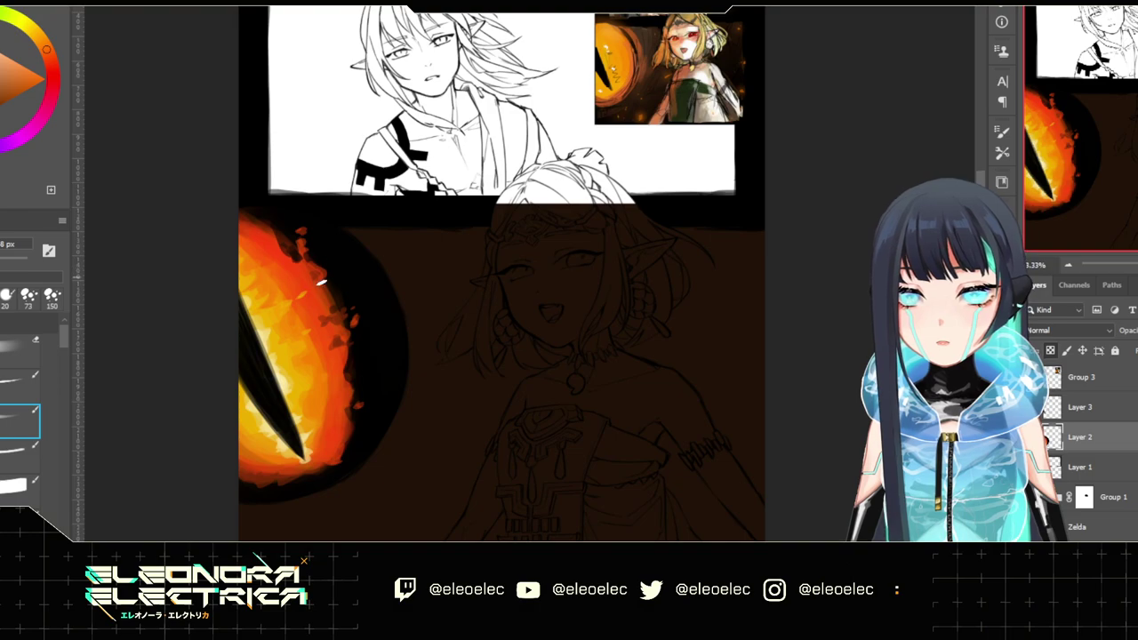
alt+click(257, 223)
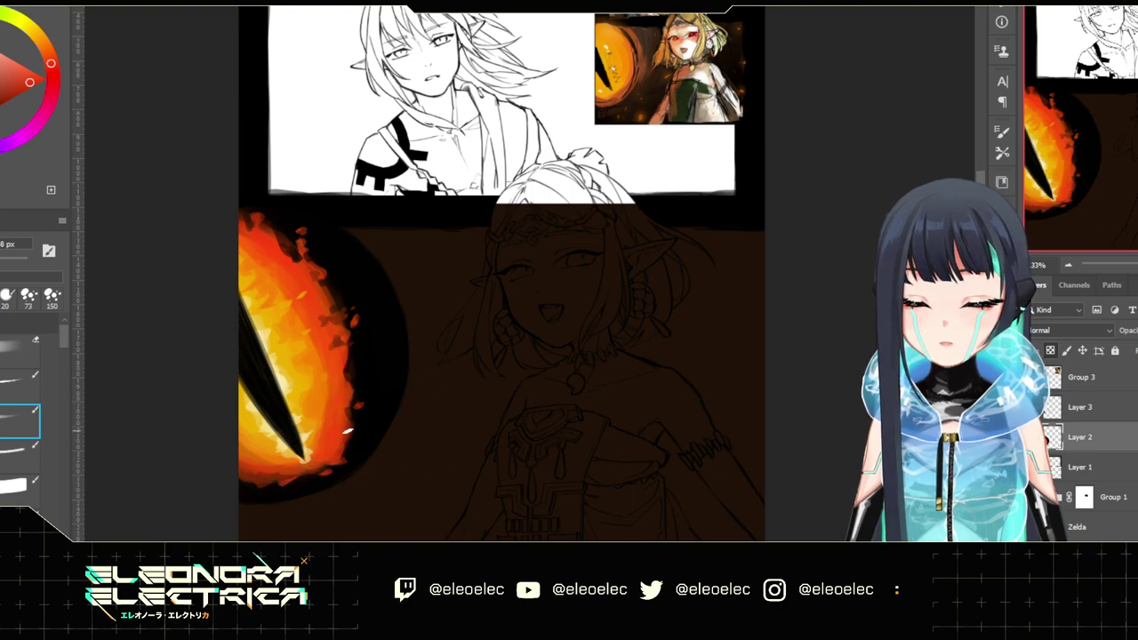
Enlarge the brush slightly and add sampled yellow and orange flecks between the pupil and the iris's outer edge
scroll(303, 432, down, 1)
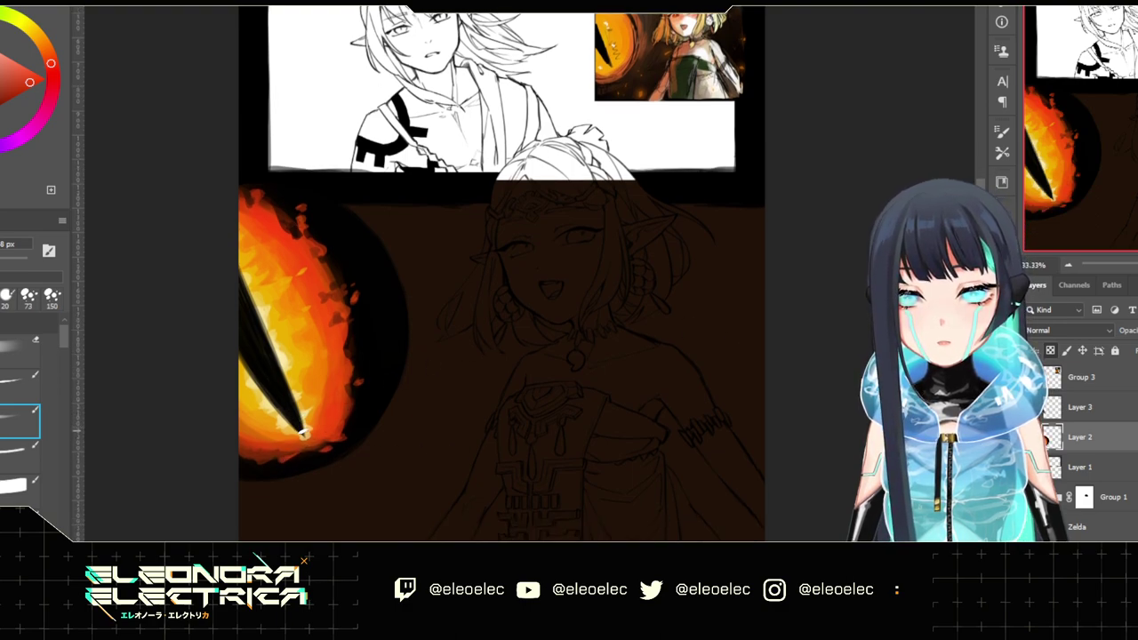
alt+click(283, 358)
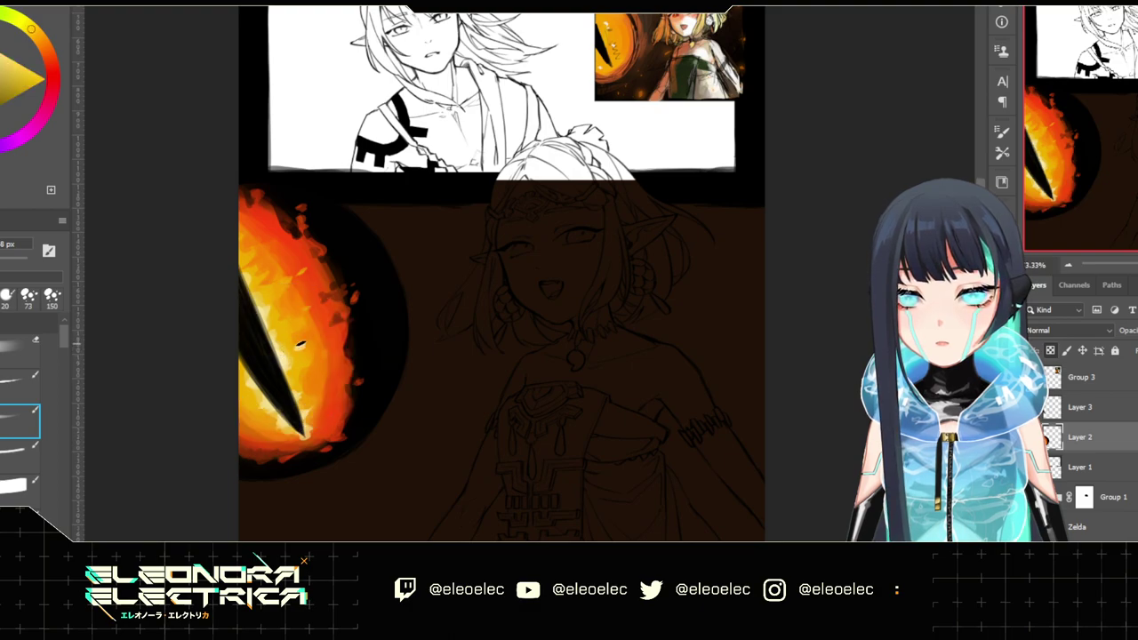
key(bracketright)
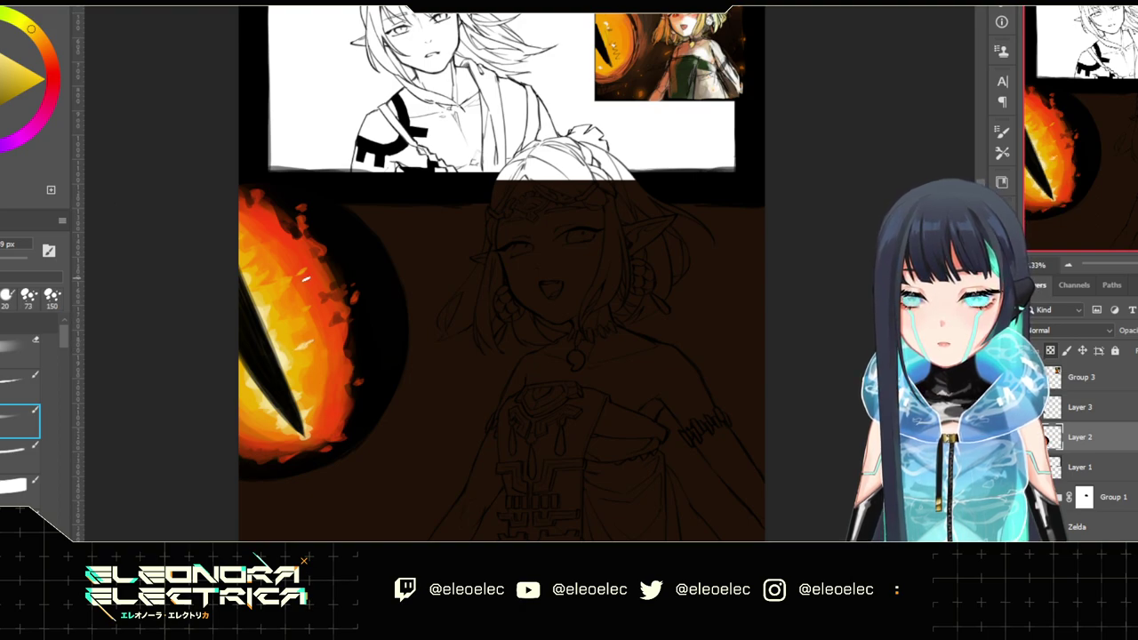
alt+click(305, 345)
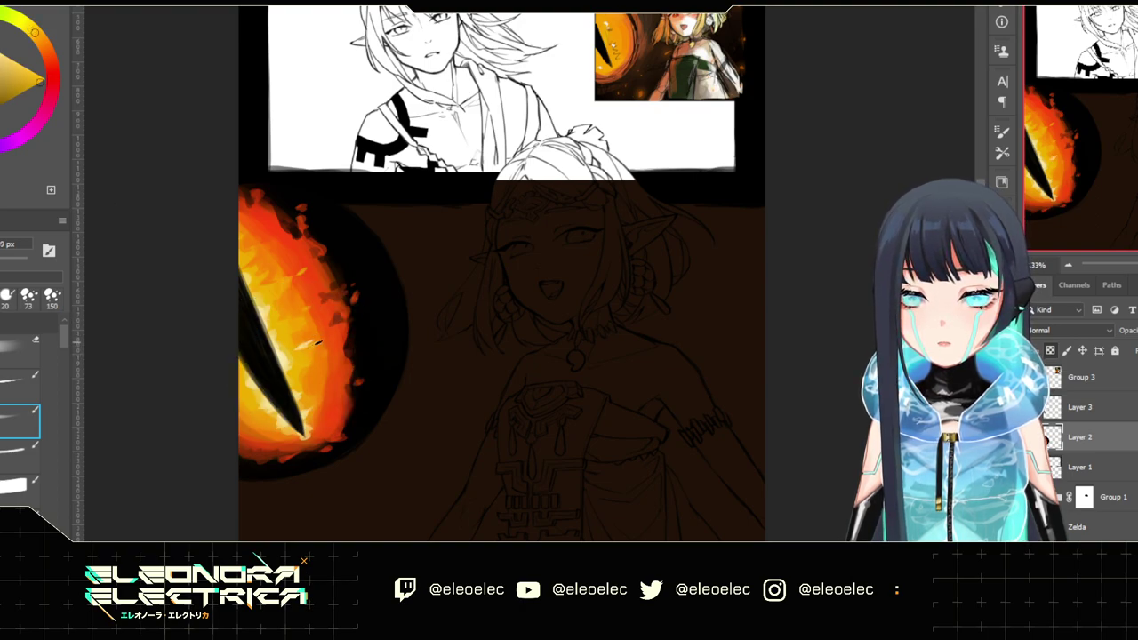
alt+click(319, 317)
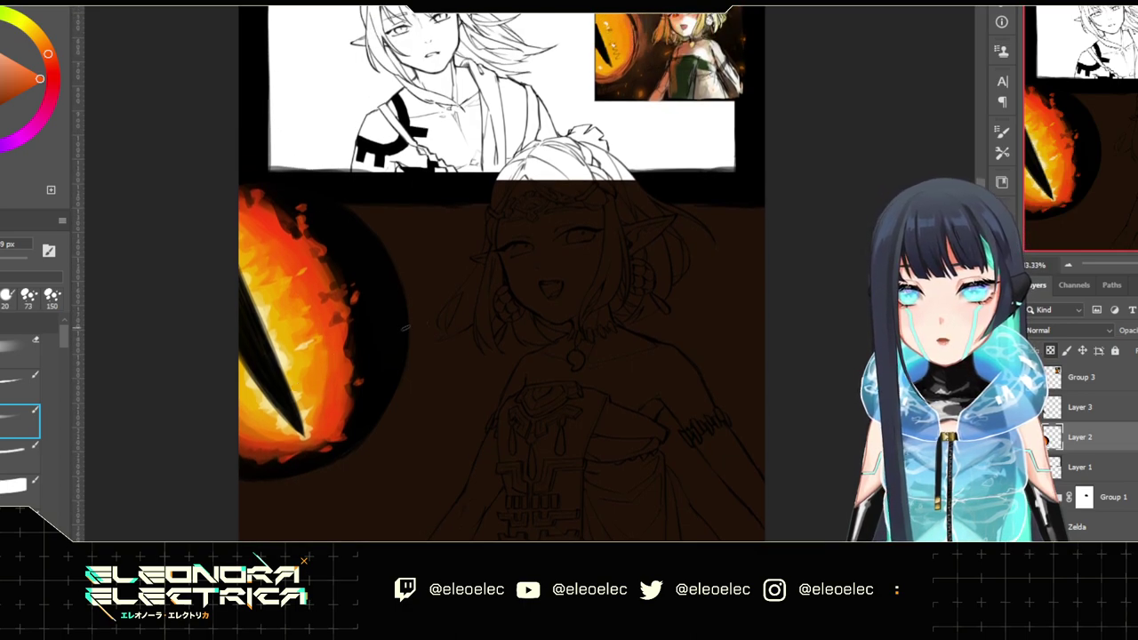
Resample reds and oranges and refine the fiery texture at the top of the iris and beside the pupil's lower end
alt+click(278, 209)
alt+click(267, 197)
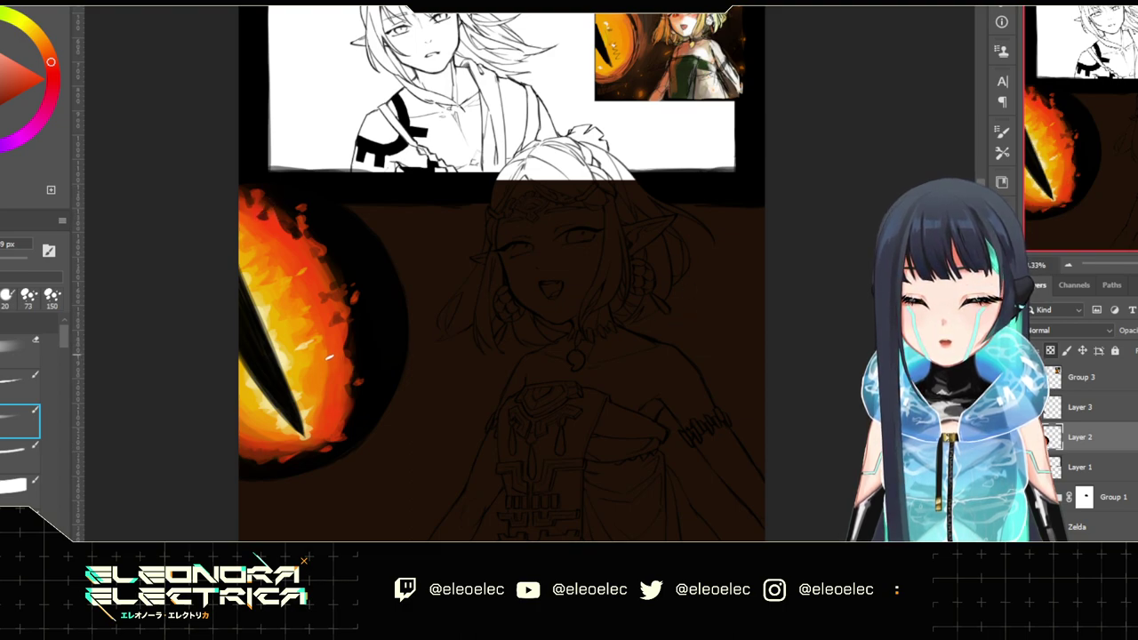
alt+click(320, 374)
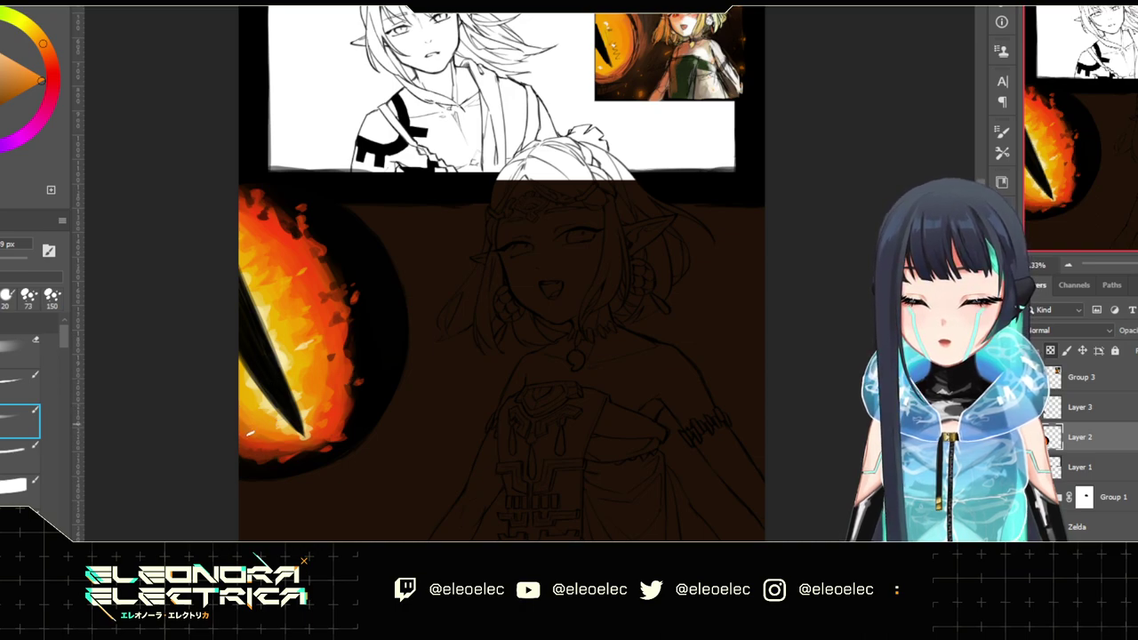
alt+click(263, 434)
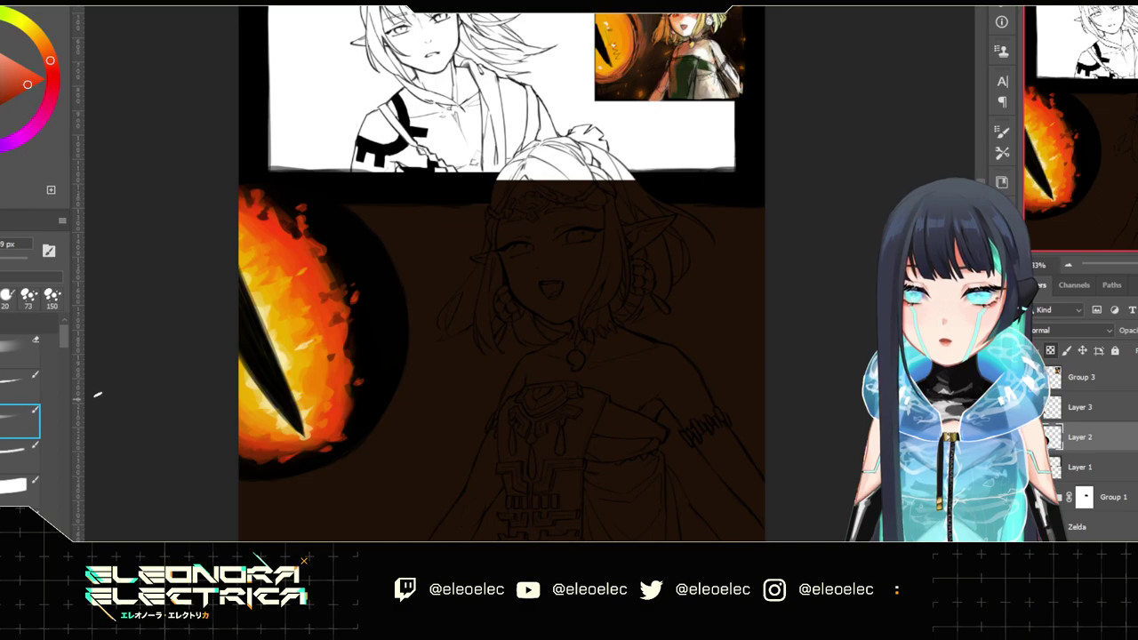
Switch to another brush and paint a muted orange-brown rim light along the eyeball's dark outer edge facing the girl
alt+click(387, 311)
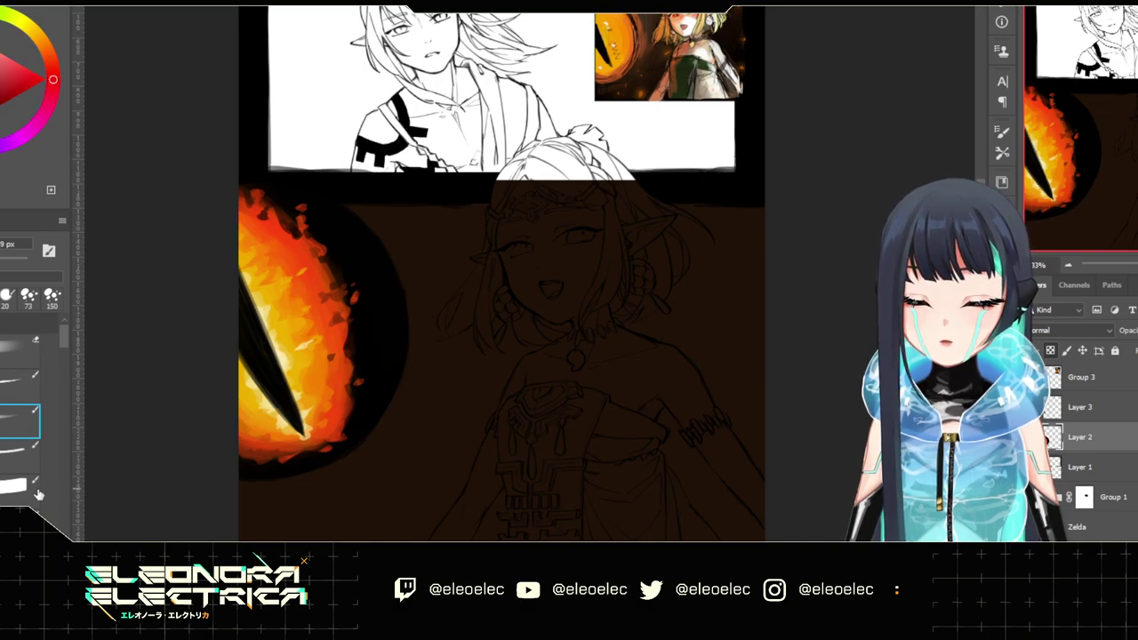
click(7, 296)
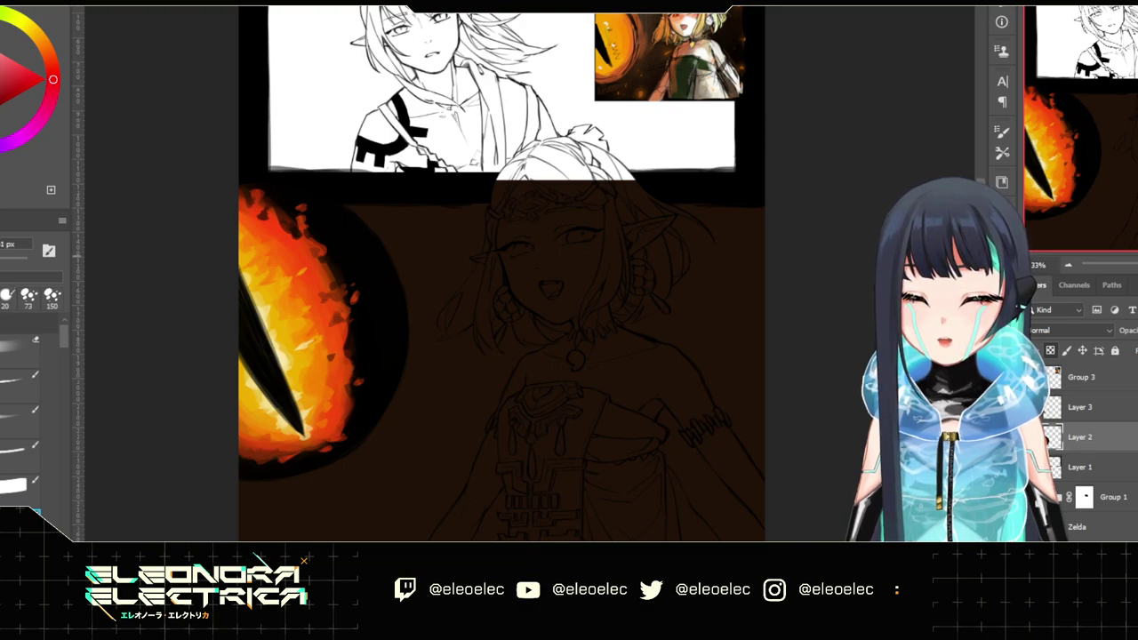
click(9, 258)
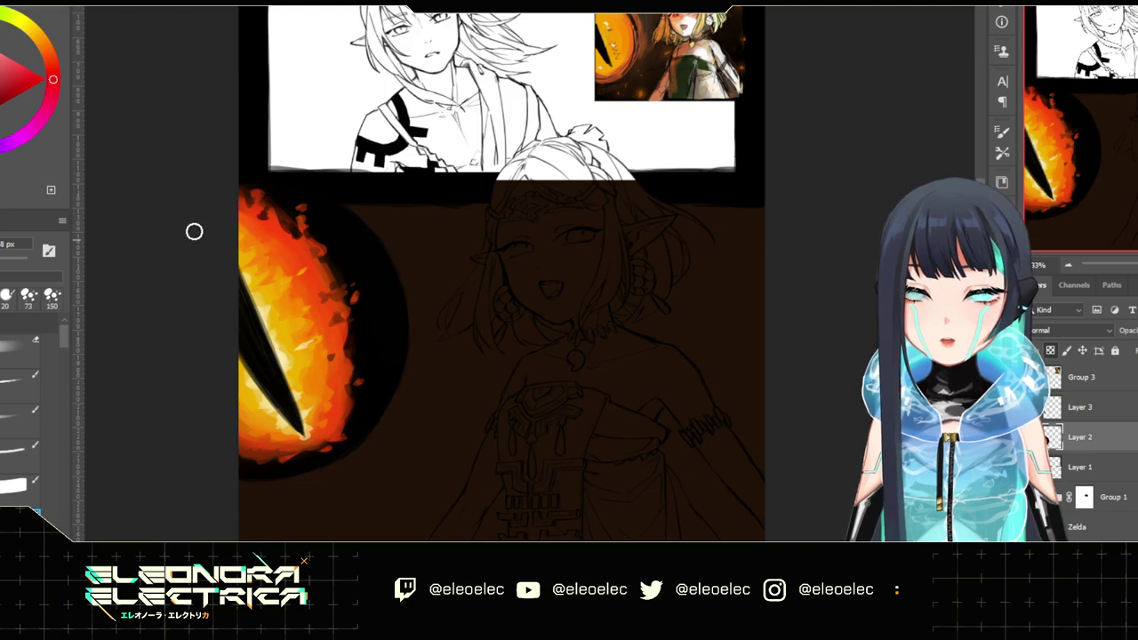
drag(341, 201, 392, 384)
key(ctrl+z)
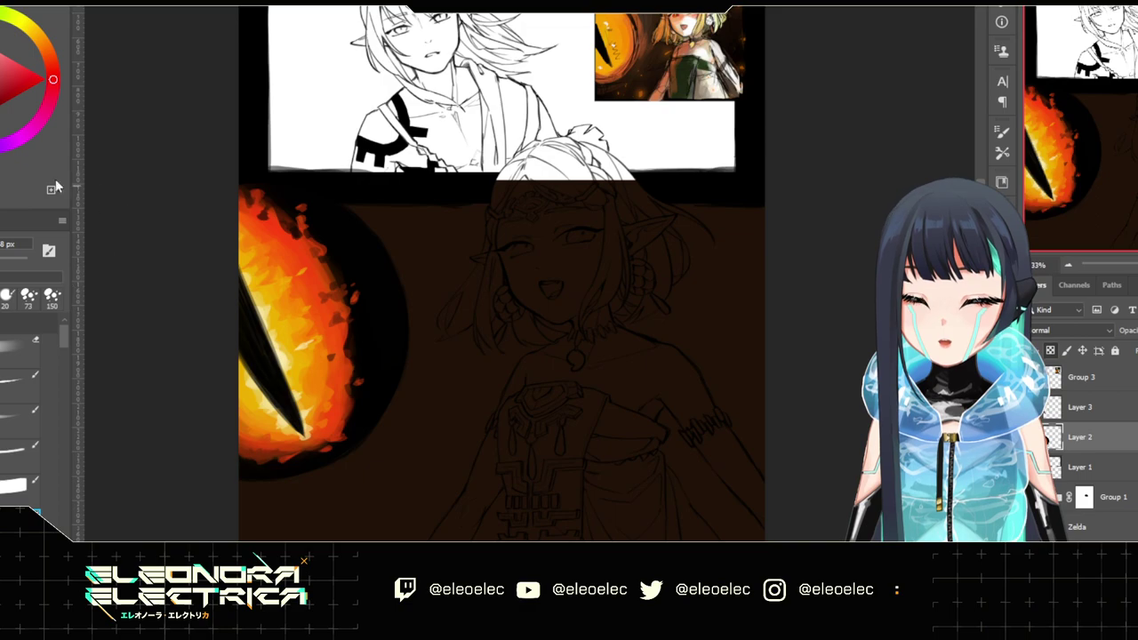
click(48, 52)
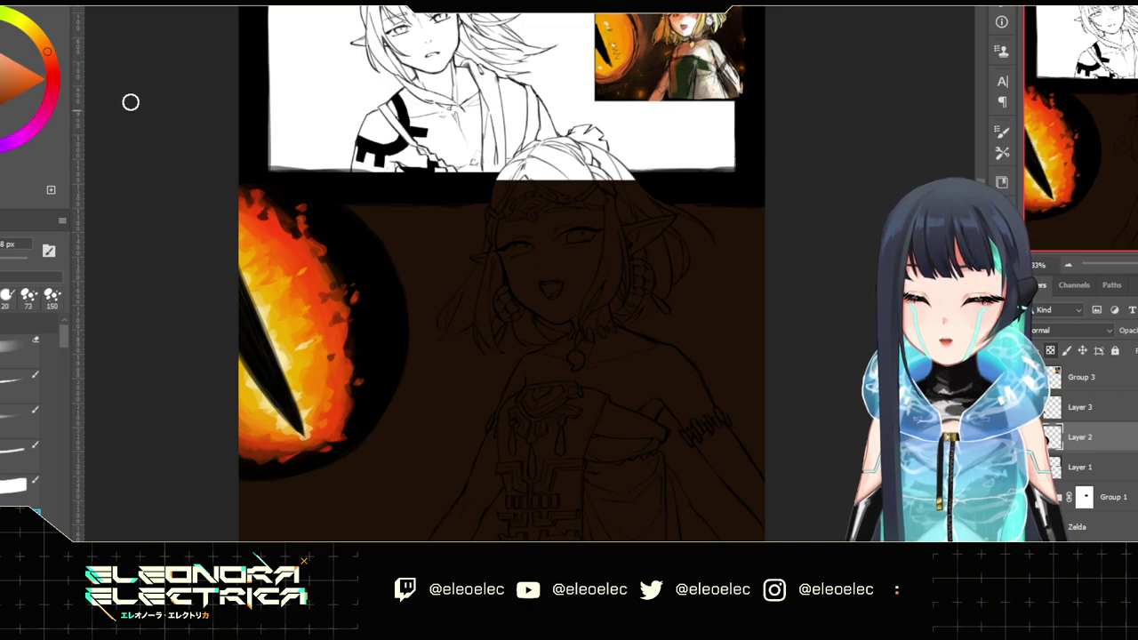
click(12, 68)
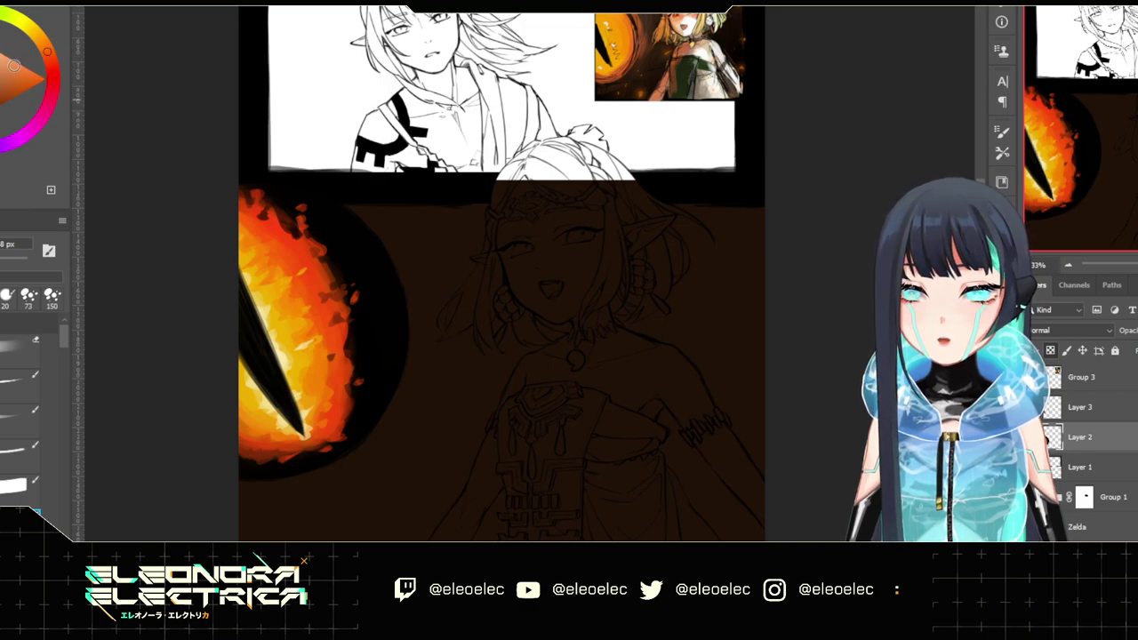
drag(388, 252, 413, 346)
mouse_move(379, 228)
mouse_down()
mouse_move(395, 407)
mouse_move(389, 312)
mouse_move(390, 433)
mouse_move(402, 326)
mouse_move(351, 459)
mouse_move(402, 379)
mouse_move(395, 427)
mouse_up()
mouse_move(400, 374)
mouse_down()
mouse_move(320, 186)
mouse_move(376, 232)
mouse_up()
Brighten the eyeball's rim light with a lighter orange and trim its inner edge using black sampled from the eye
alt+click(389, 302)
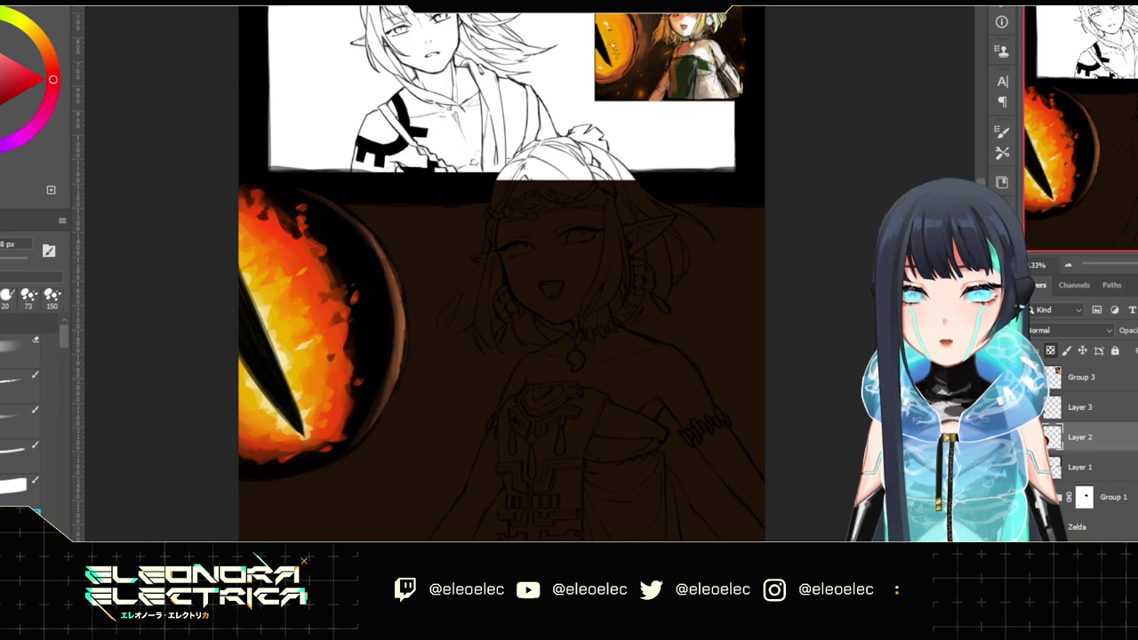
alt+click(401, 349)
drag(13, 78, 49, 36)
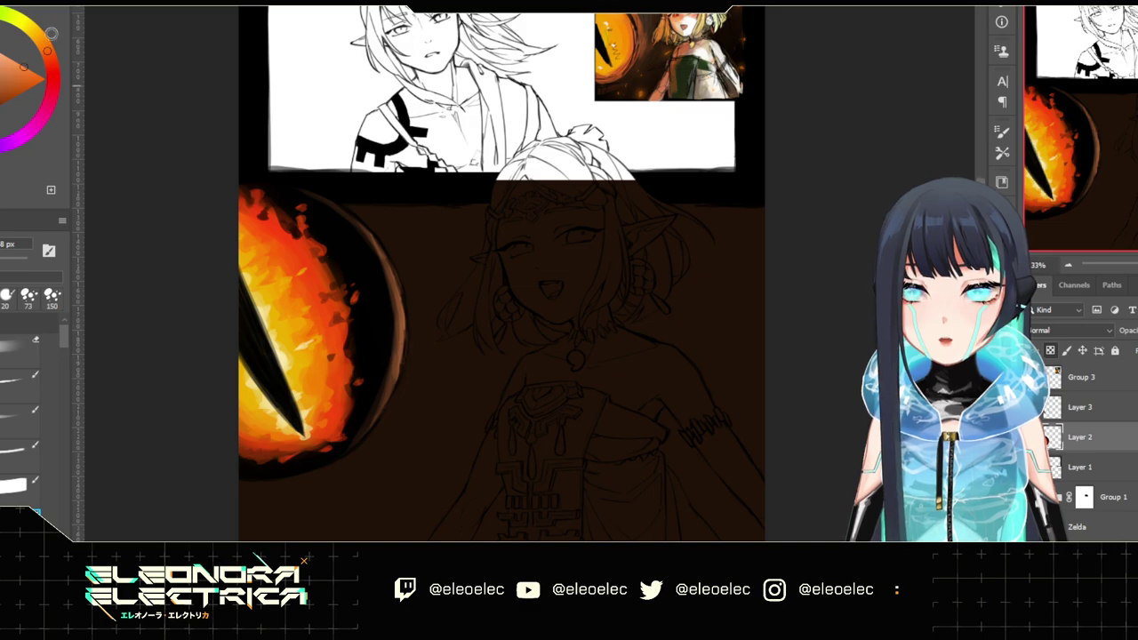
drag(400, 271, 401, 348)
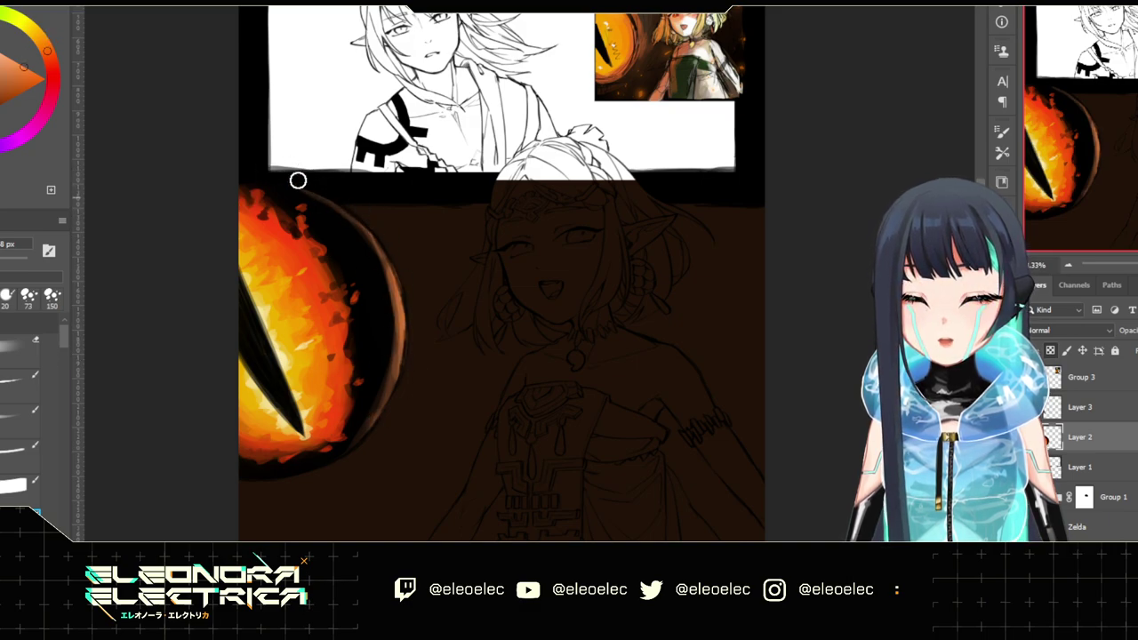
alt+click(384, 345)
drag(387, 314, 366, 430)
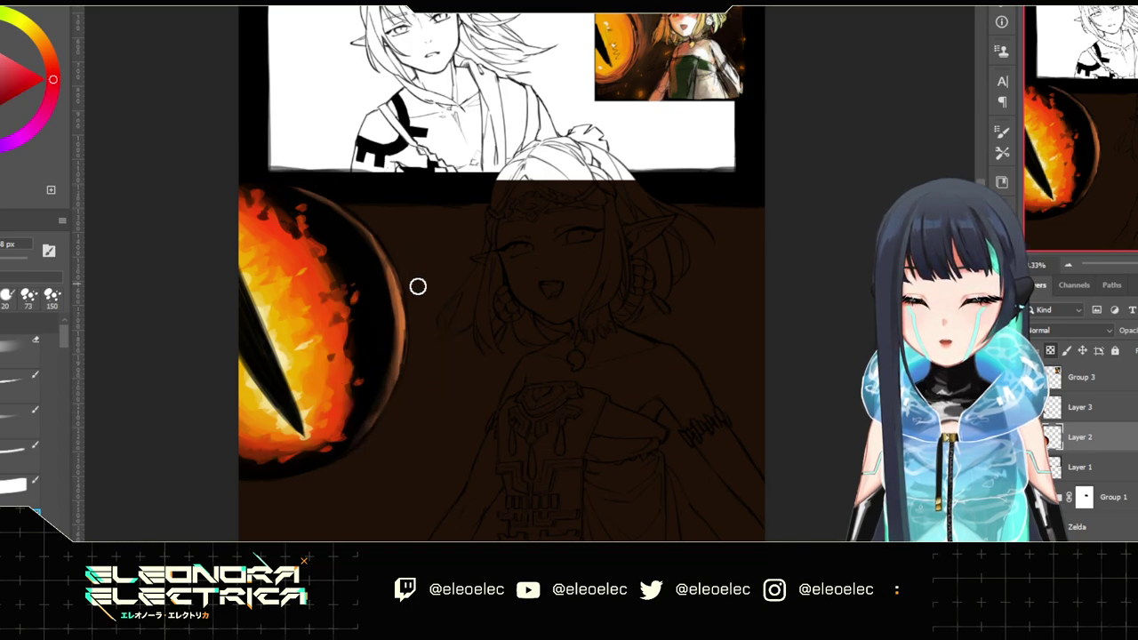
Build up the eyeball's rim light with stronger orange, extending strokes down its lower outer edge
alt+click(410, 320)
drag(8, 78, 31, 45)
drag(400, 283, 405, 347)
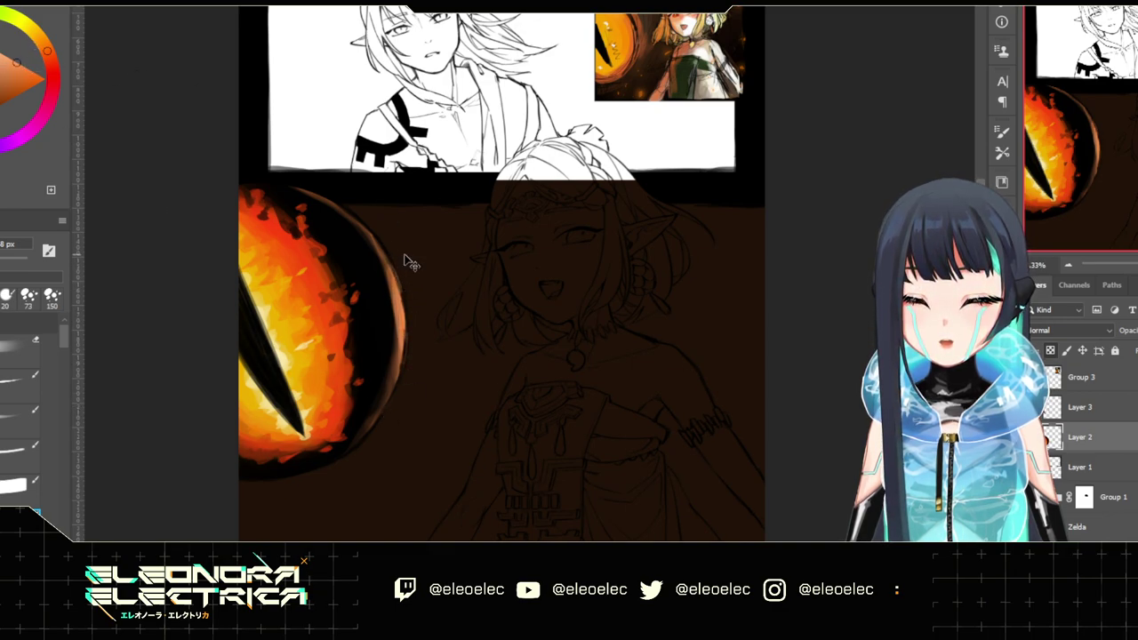
click(39, 78)
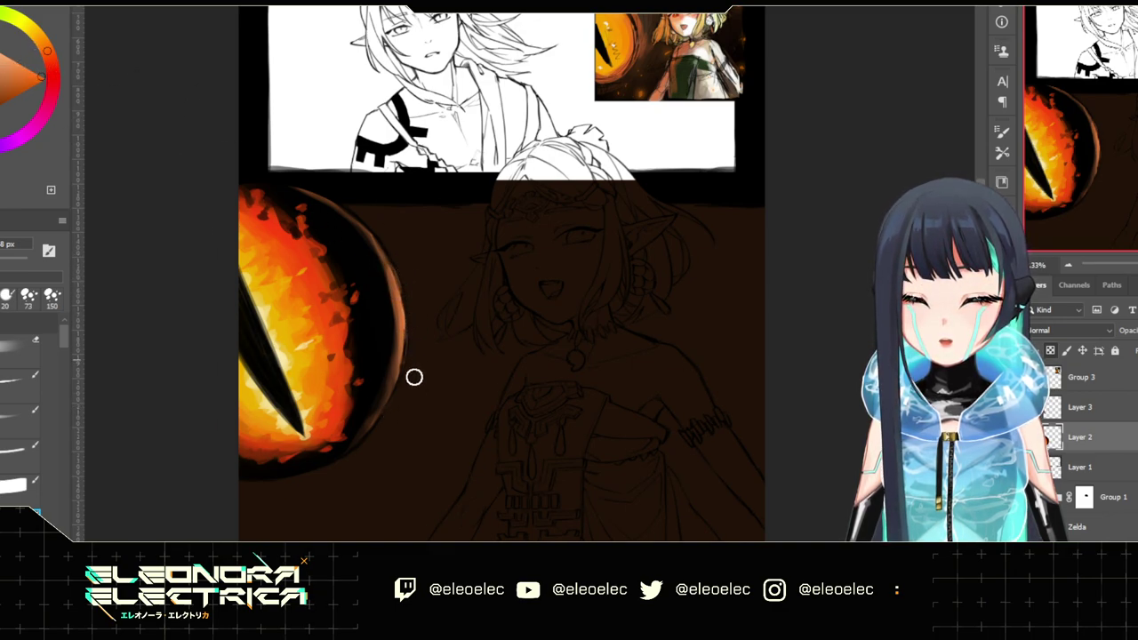
mouse_move(369, 455)
mouse_down()
mouse_move(392, 265)
mouse_move(388, 361)
mouse_up()
alt+click(379, 299)
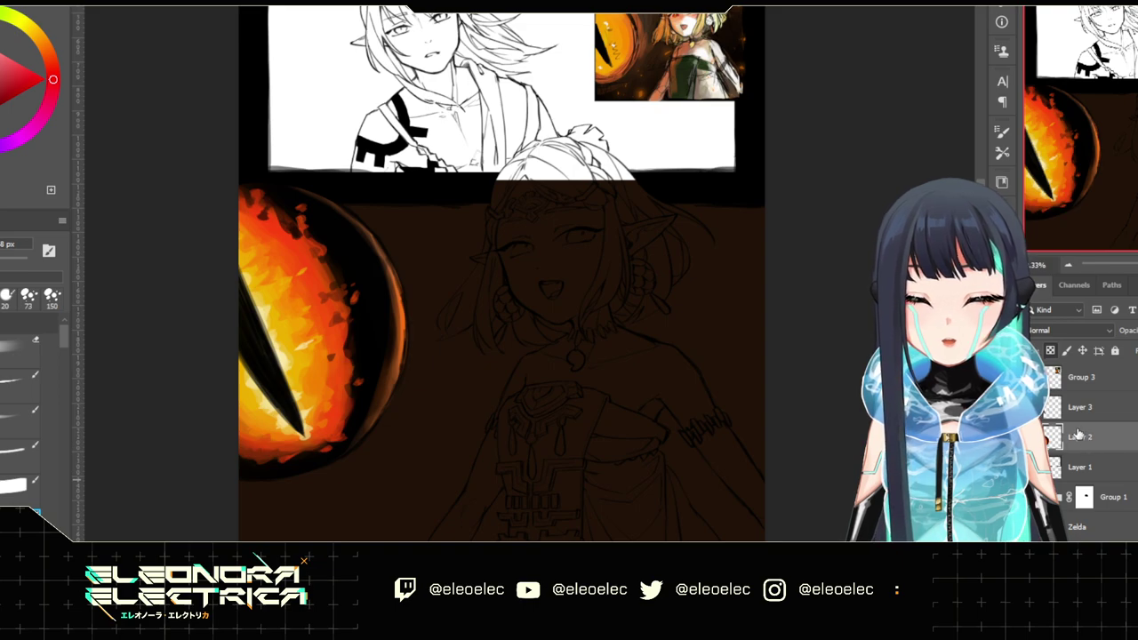
Rename Layer 2 as Crab
double_click(1081, 437)
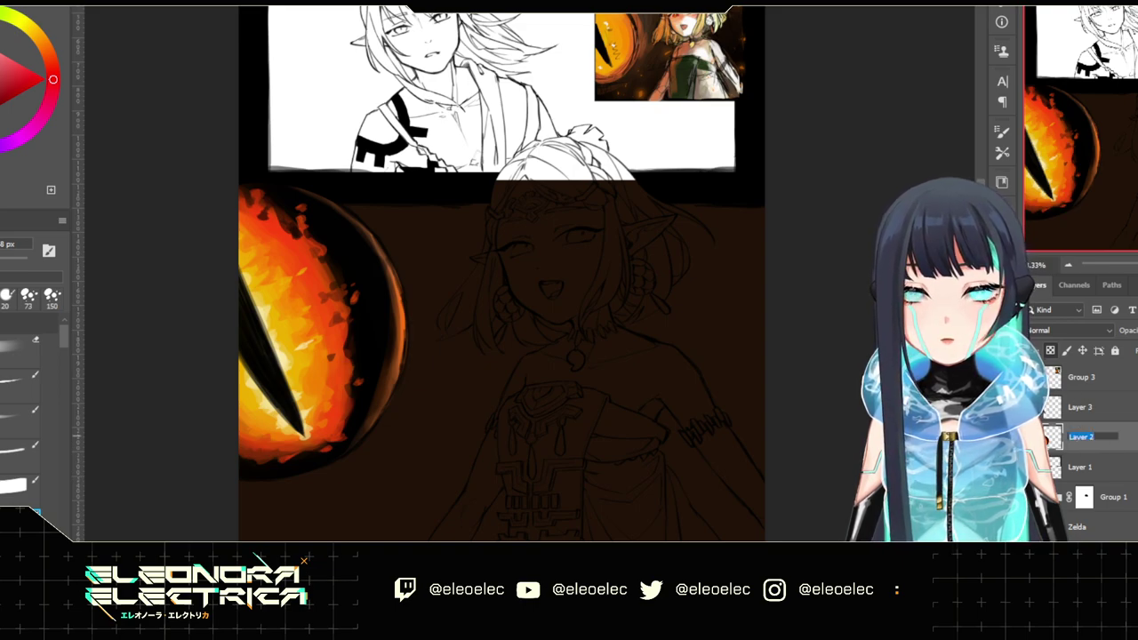
key(BackSpace)
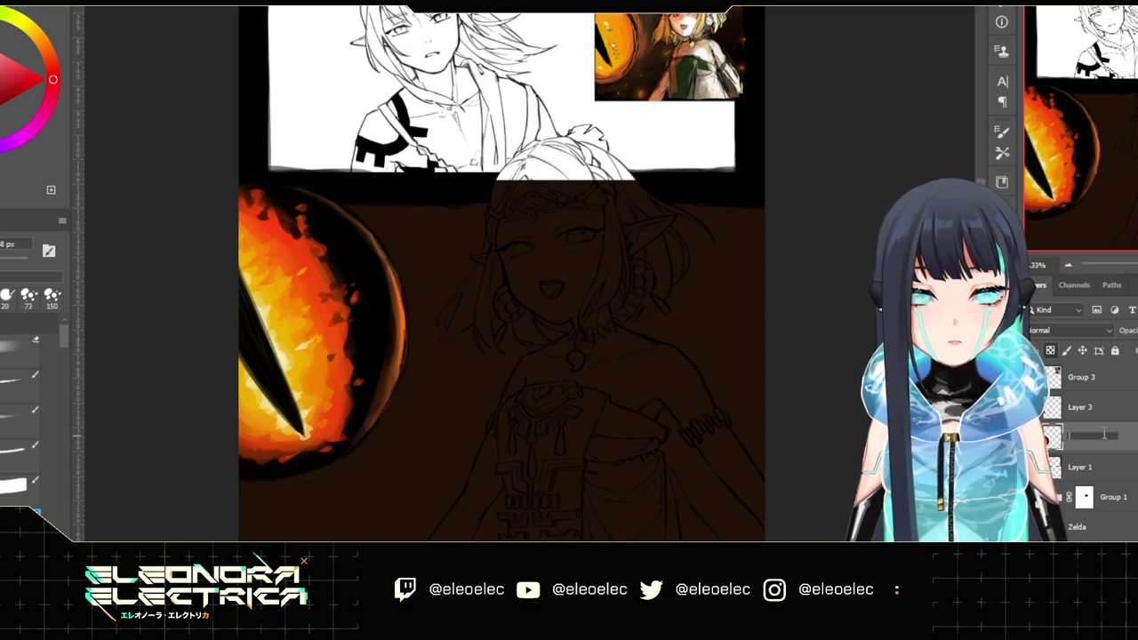
text(Eye)
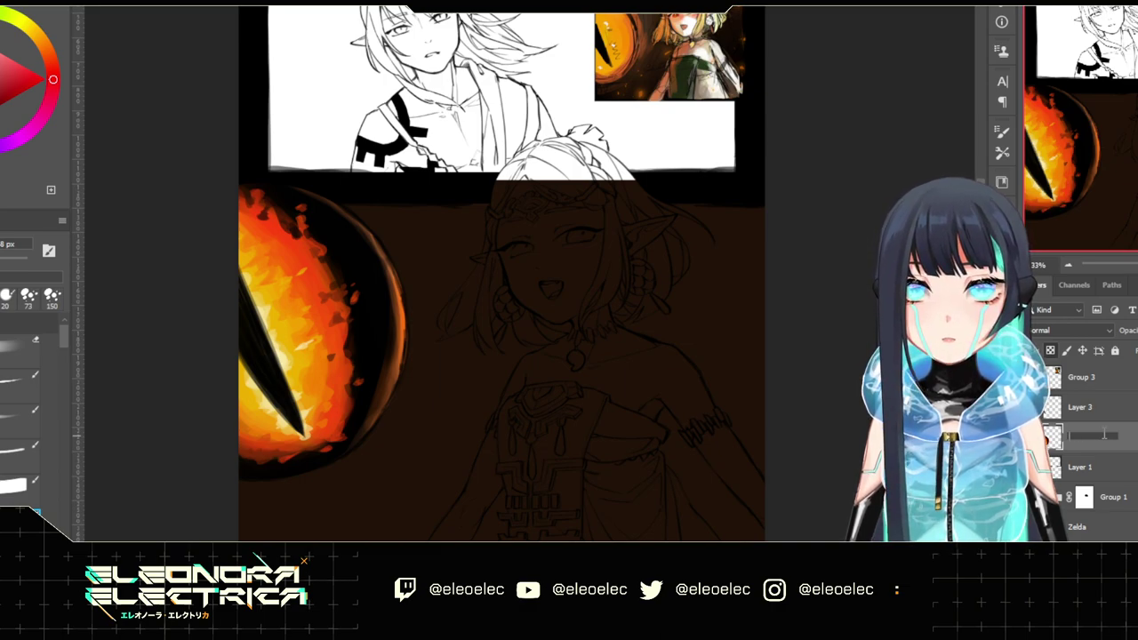
text(Crab)
key(Return)
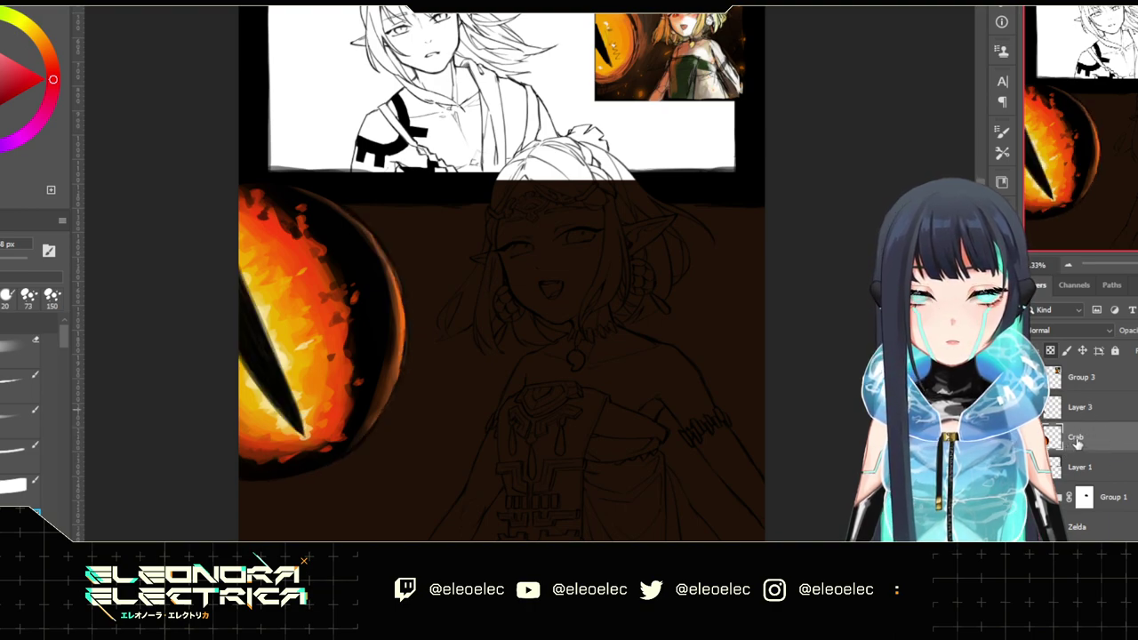
Rename Layer 3 as Crab
double_click(1089, 413)
text(Crab)
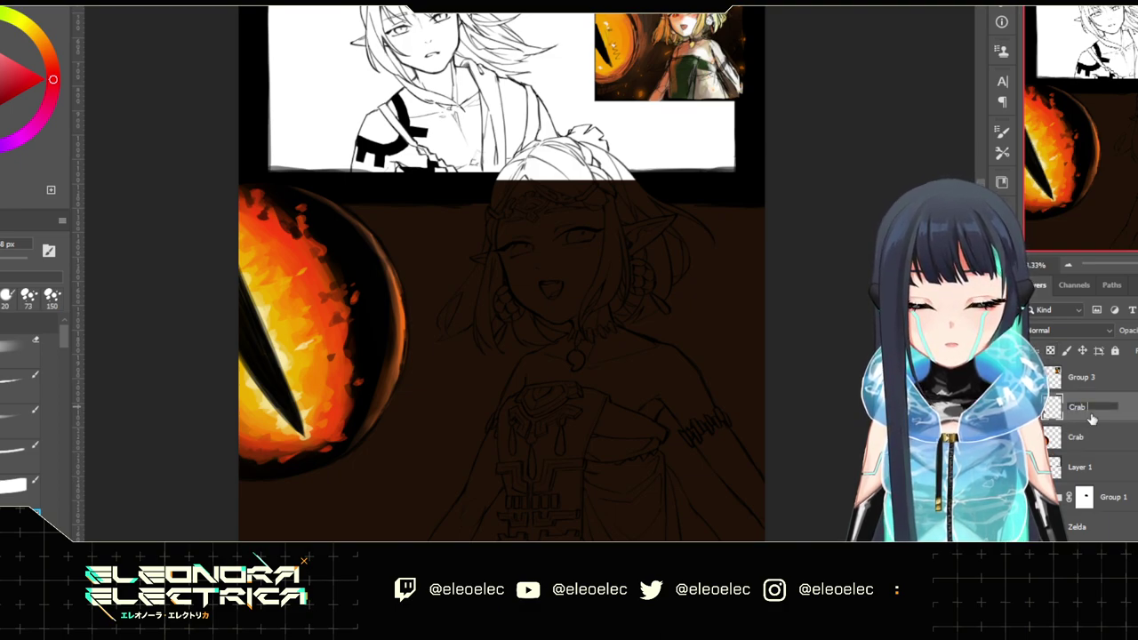
text( Lin)
key(BackSpace)
key(BackSpace)
key(BackSpace)
key(BackSpace)
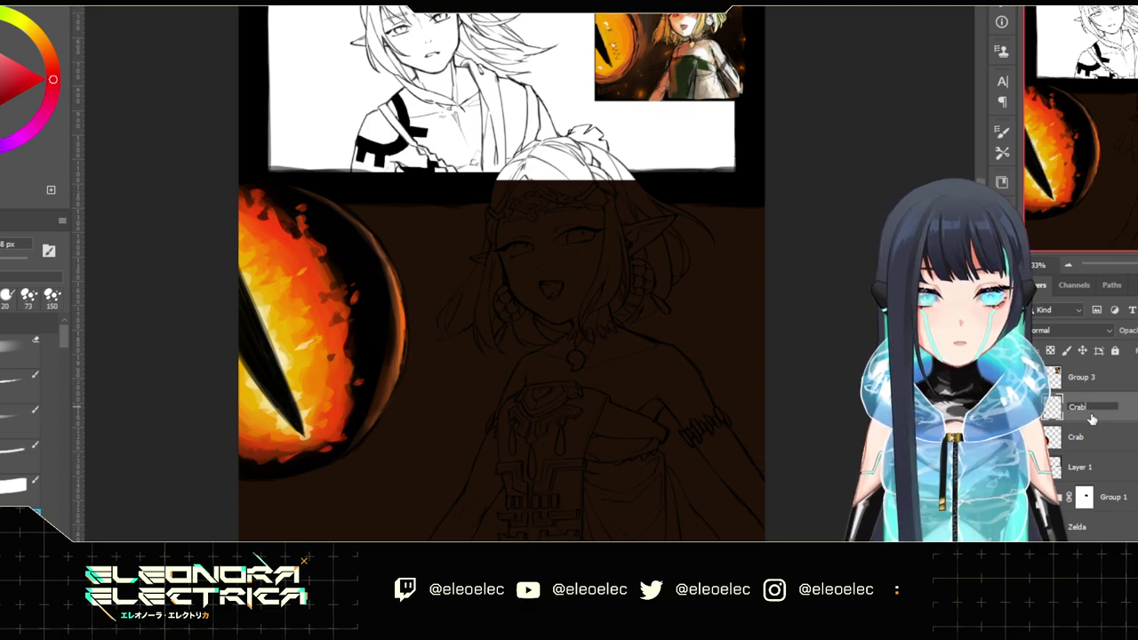
key(Return)
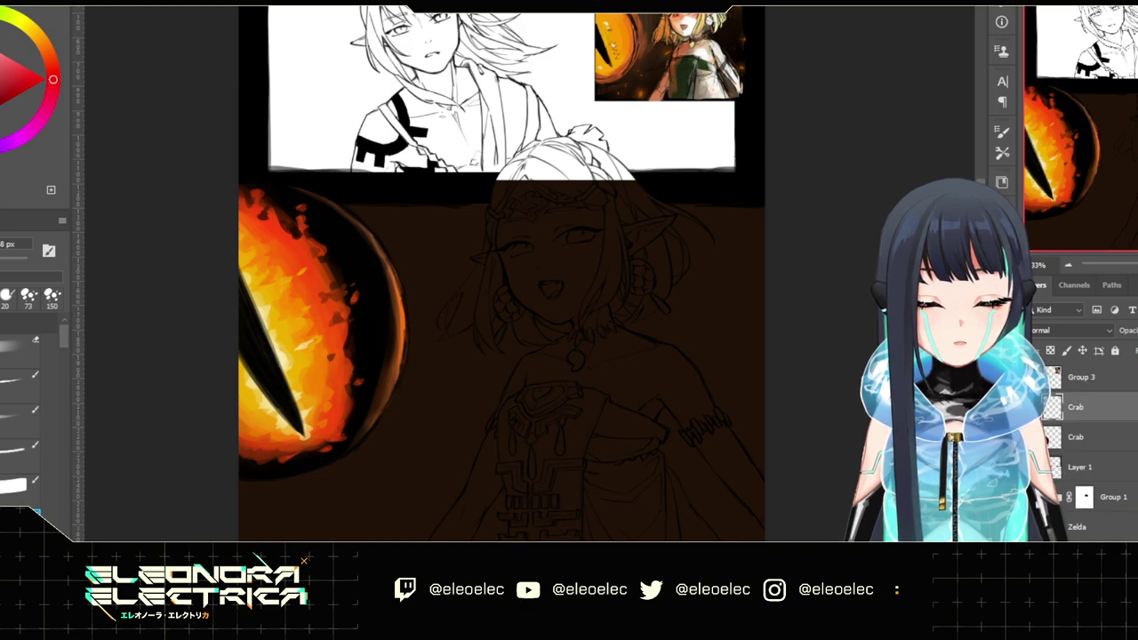
Extend the name of the upper Crab layer to Crab_Line
click(1047, 497)
click(1048, 497)
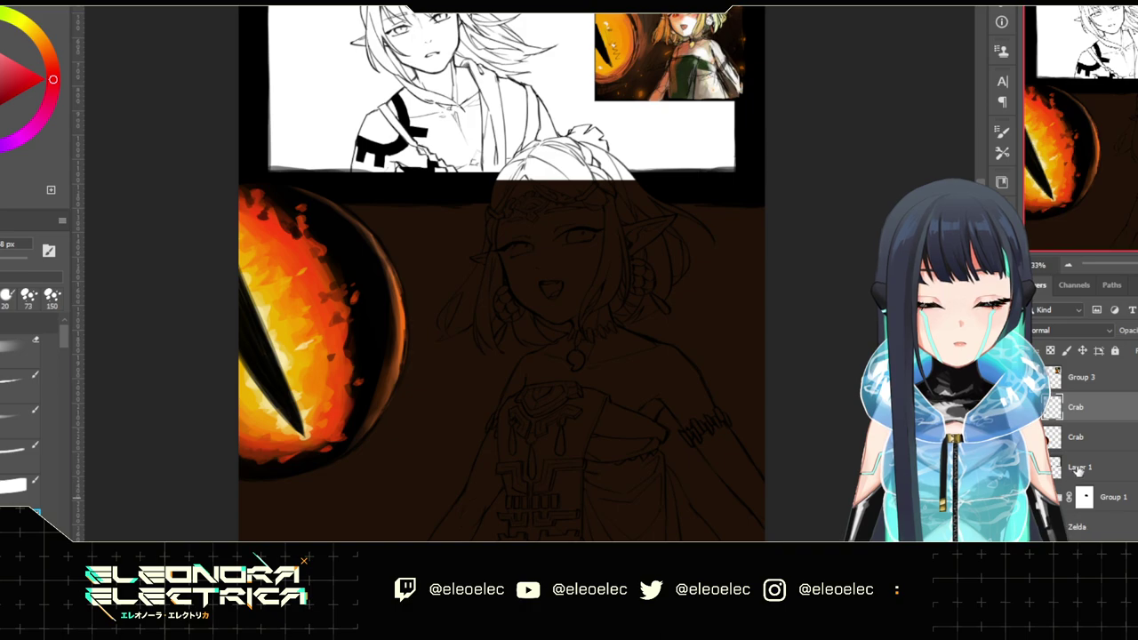
double_click(1079, 407)
key(Right)
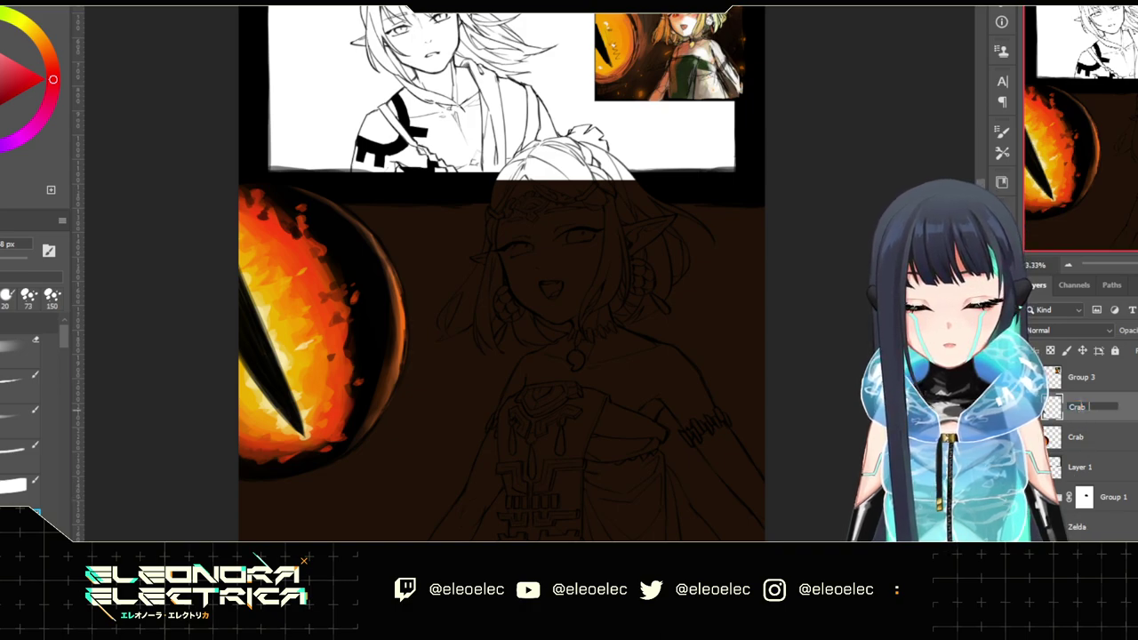
text(_Line)
key(Return)
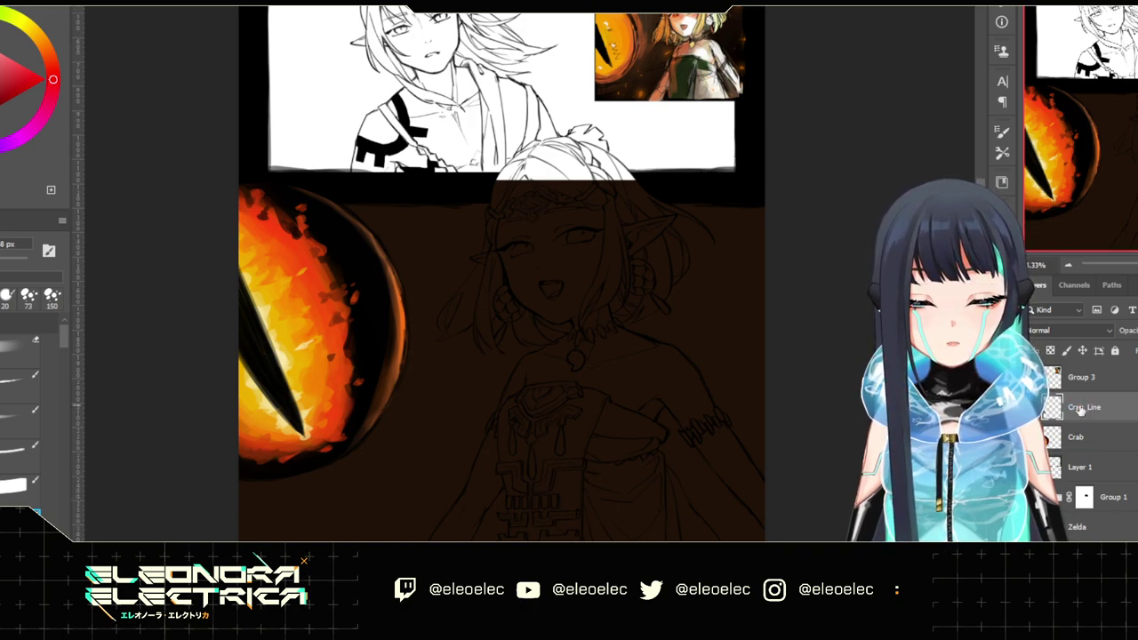
Extend the name of the remaining Crab layer to Crab_Eye
double_click(1077, 437)
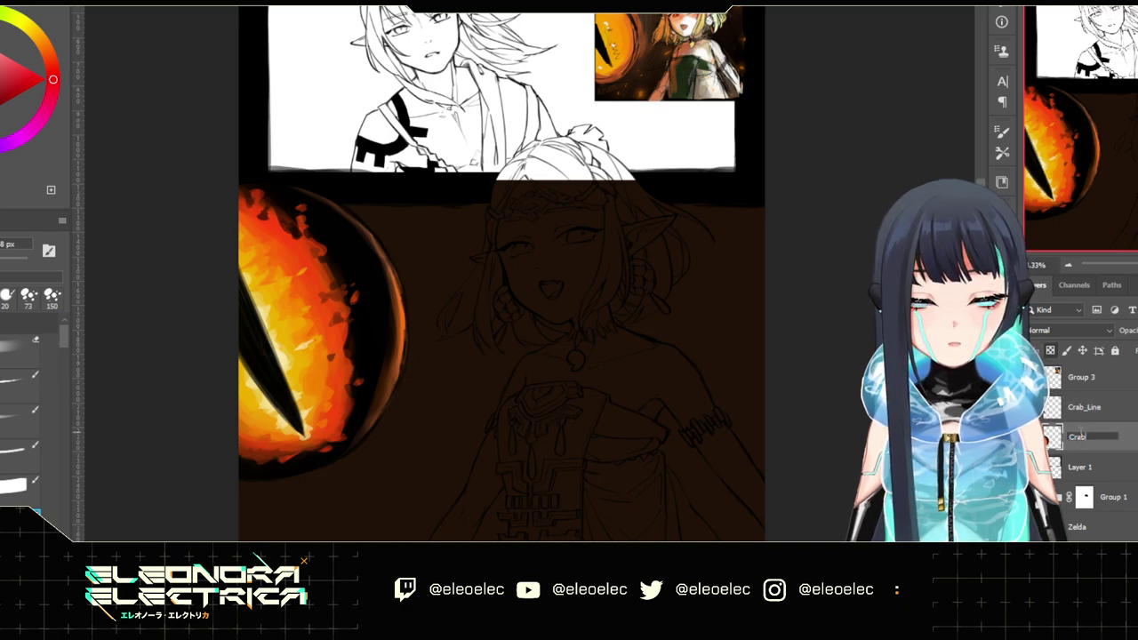
text(__Eye)
key(Return)
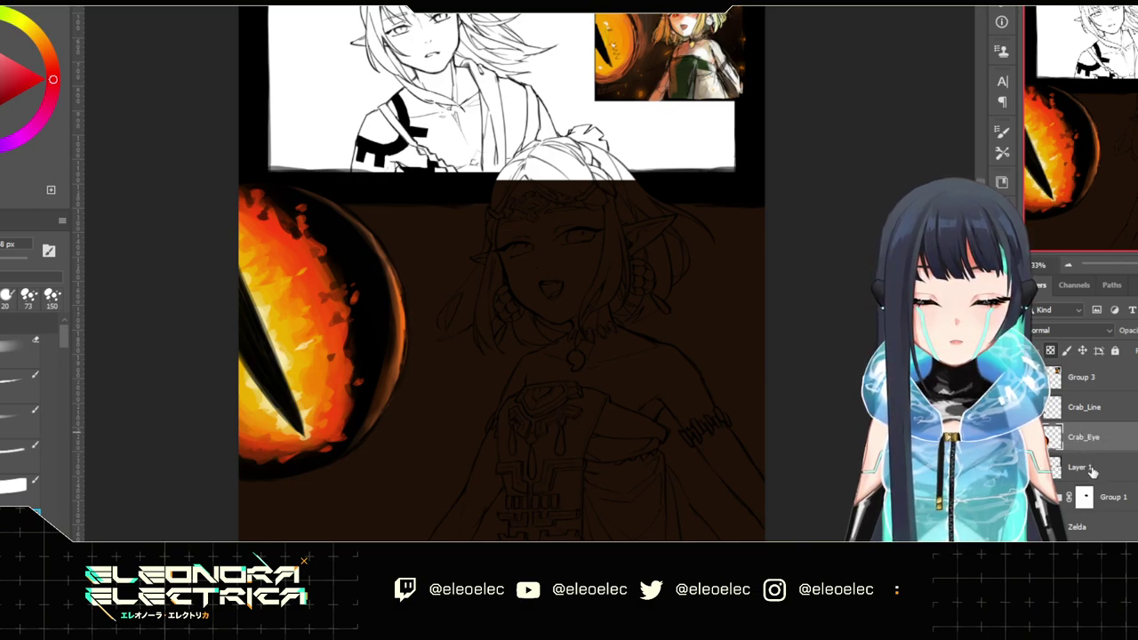
Rename Layer 1 as Frame and the Group 3 layer as Ref
double_click(1090, 467)
text(Frame)
key(Return)
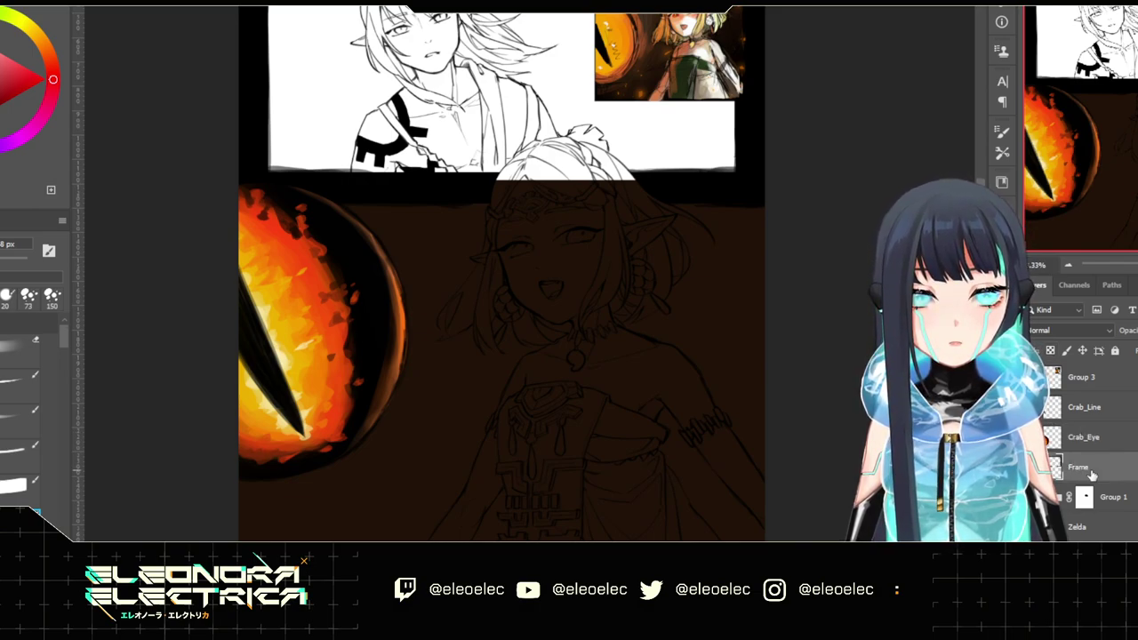
double_click(1079, 381)
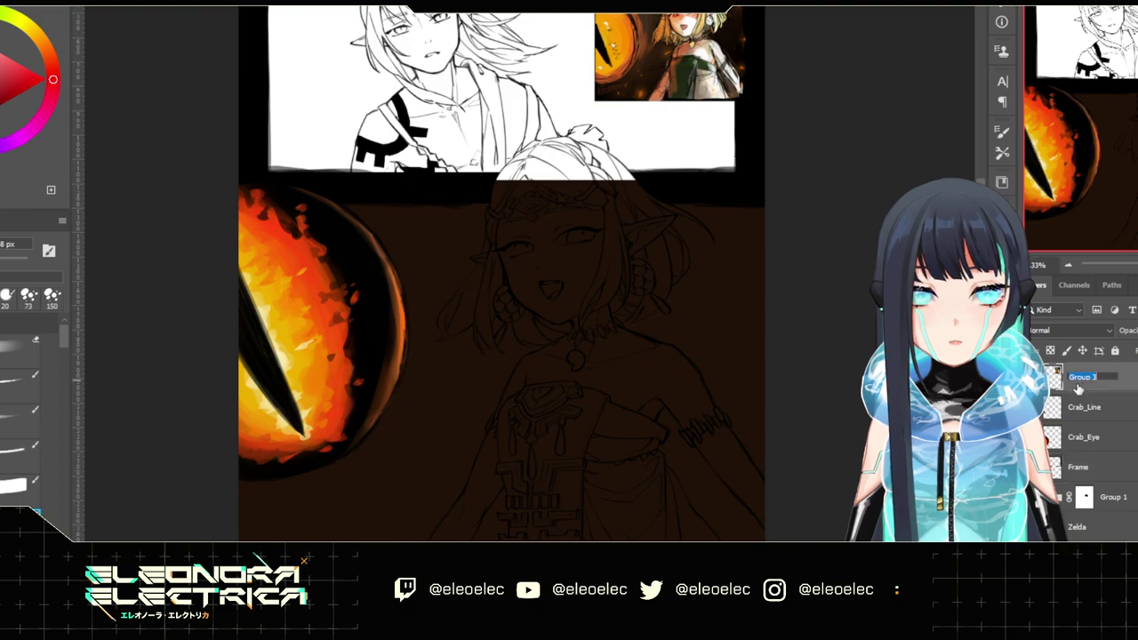
text(Raf)
key(Return)
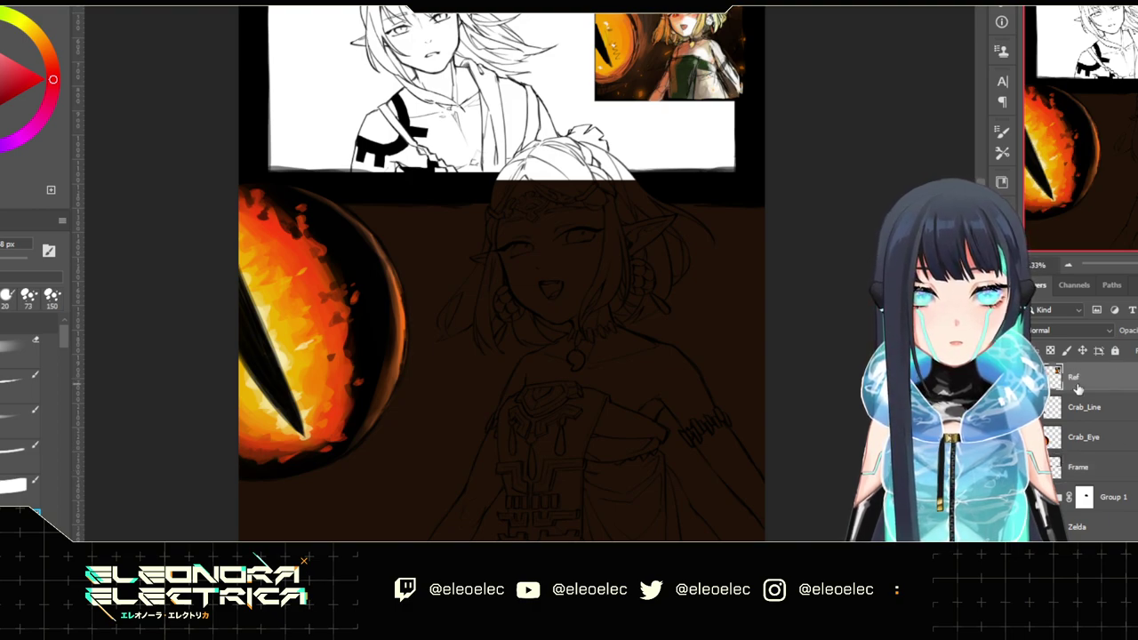
Make the Crab_Line layer active and switch back to the brush preset used for the iris texture
scroll(399, 249, up, 3)
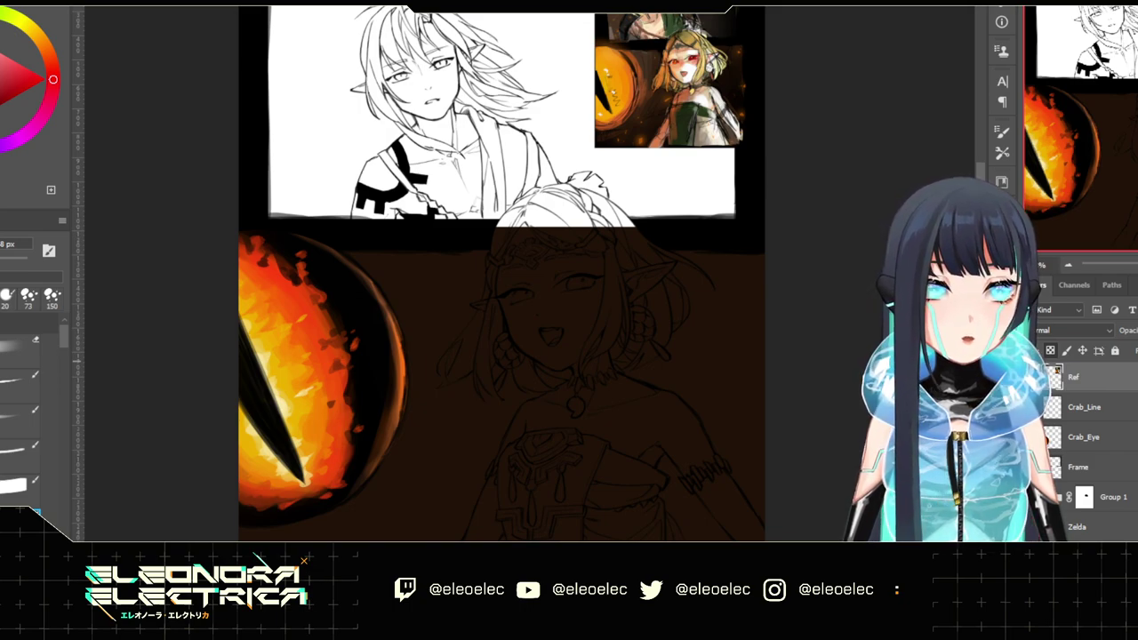
scroll(1120, 394, down, 1)
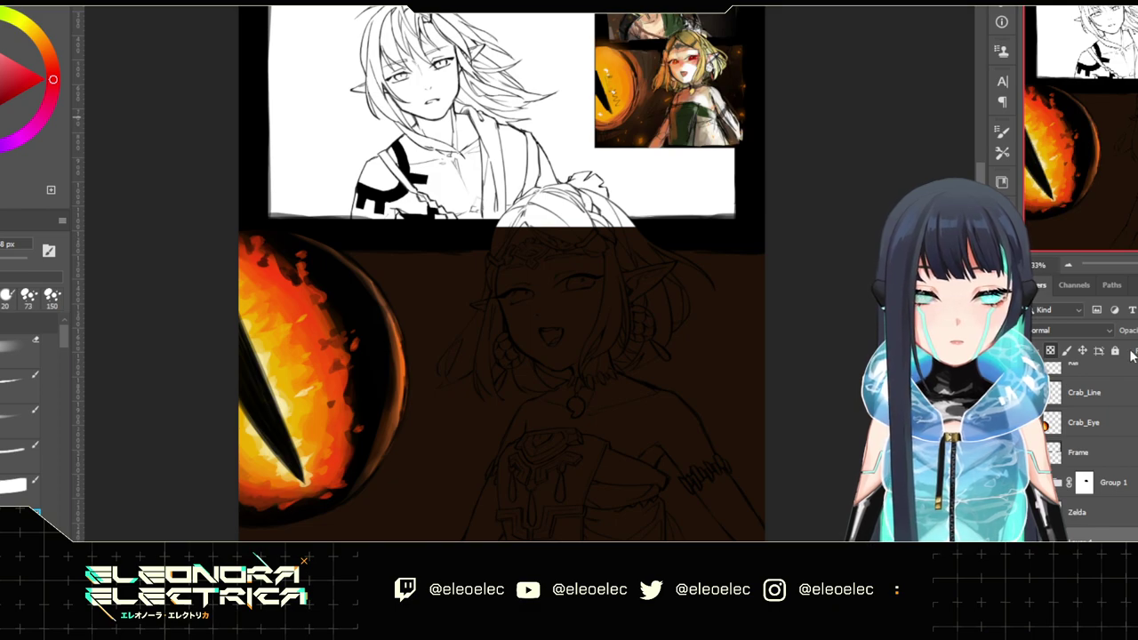
click(1127, 385)
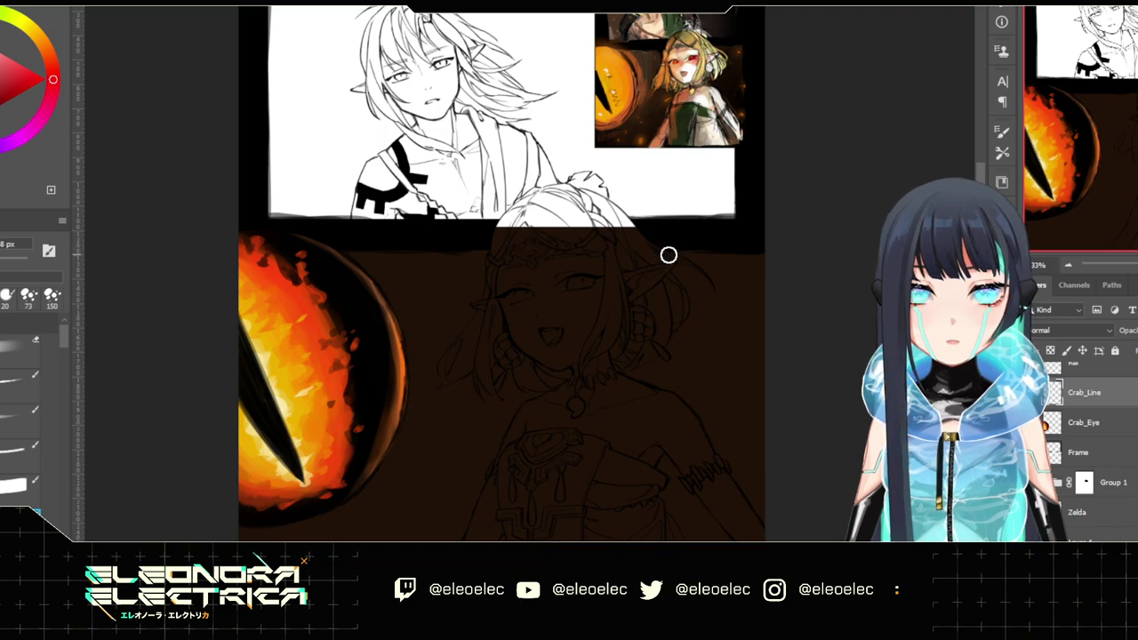
scroll(669, 255, down, 2)
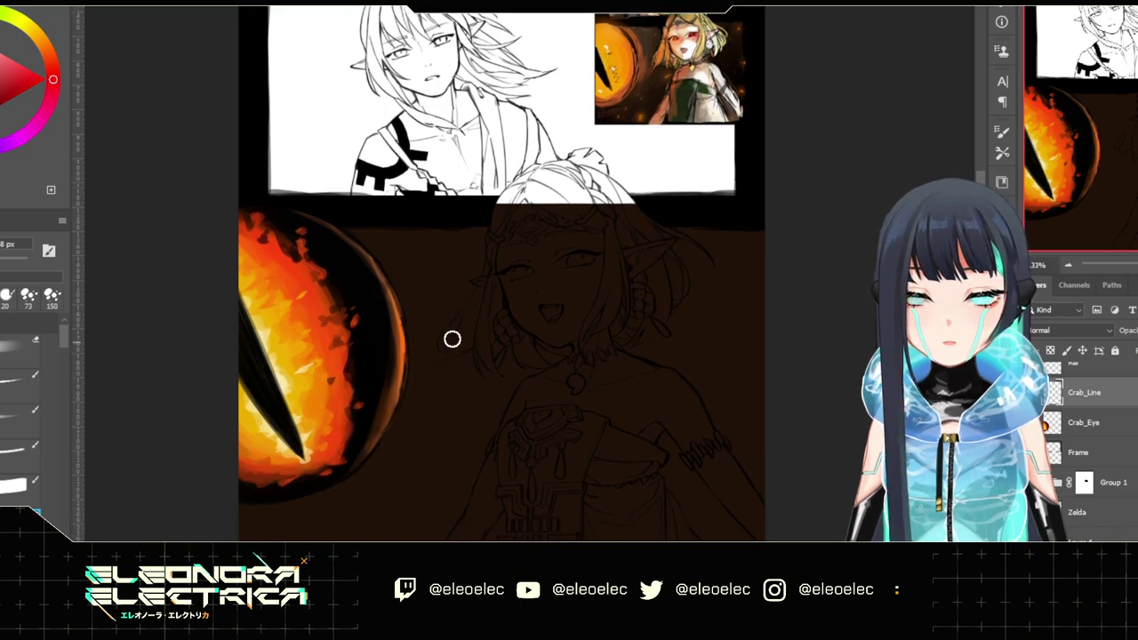
click(1110, 432)
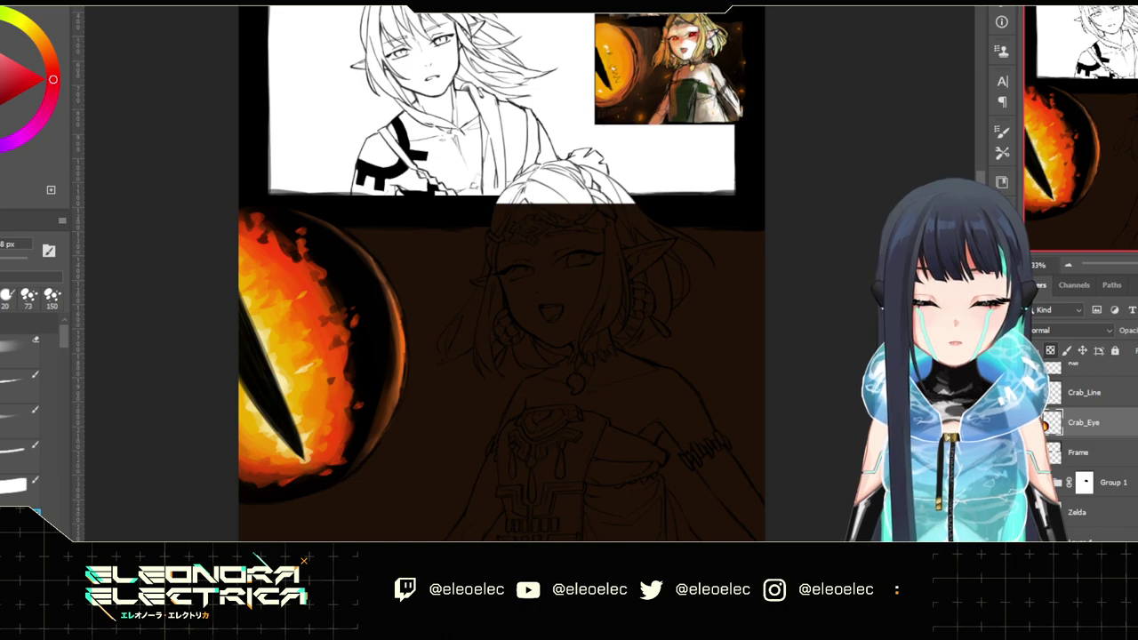
click(1122, 404)
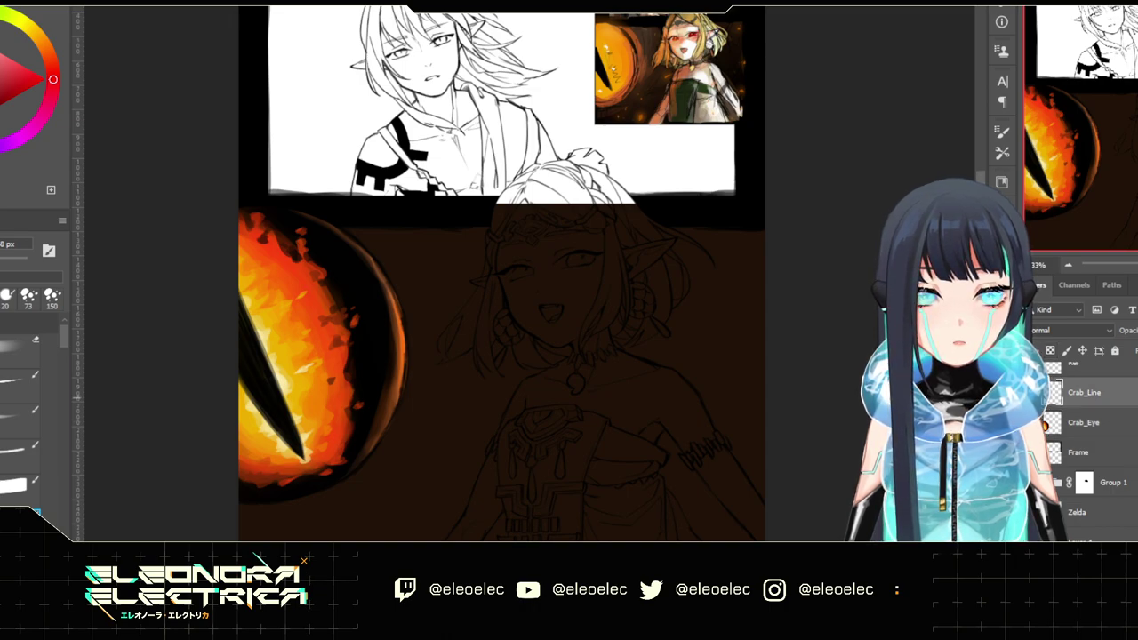
click(24, 418)
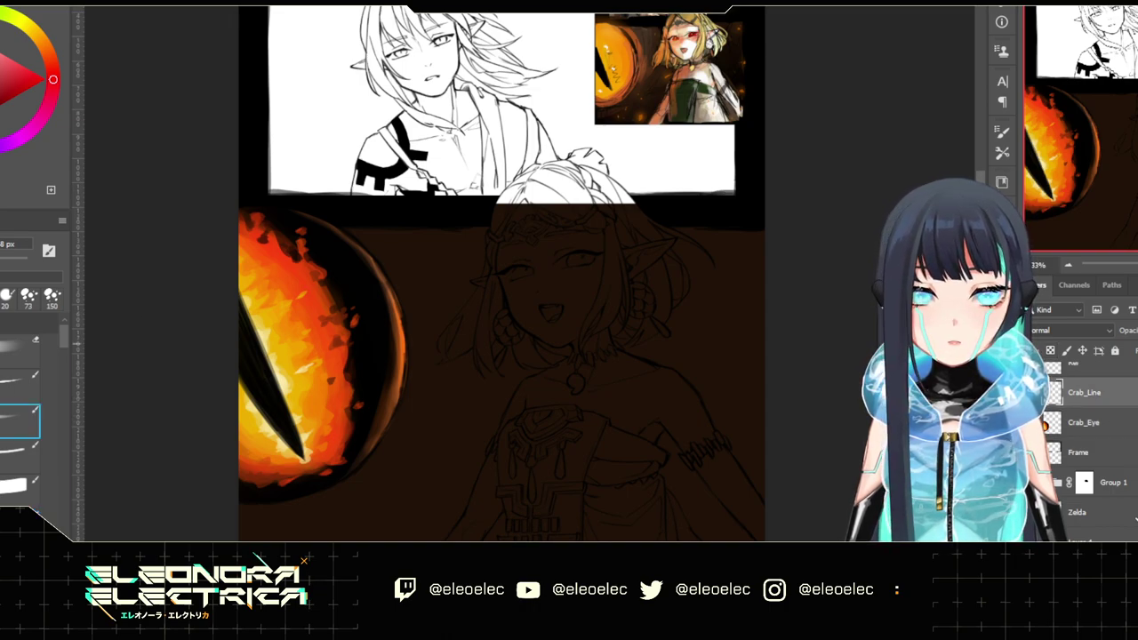
Hide the dark brown background fill in the lower panel and make the Crab_Line layer active
click(1135, 538)
click(1034, 537)
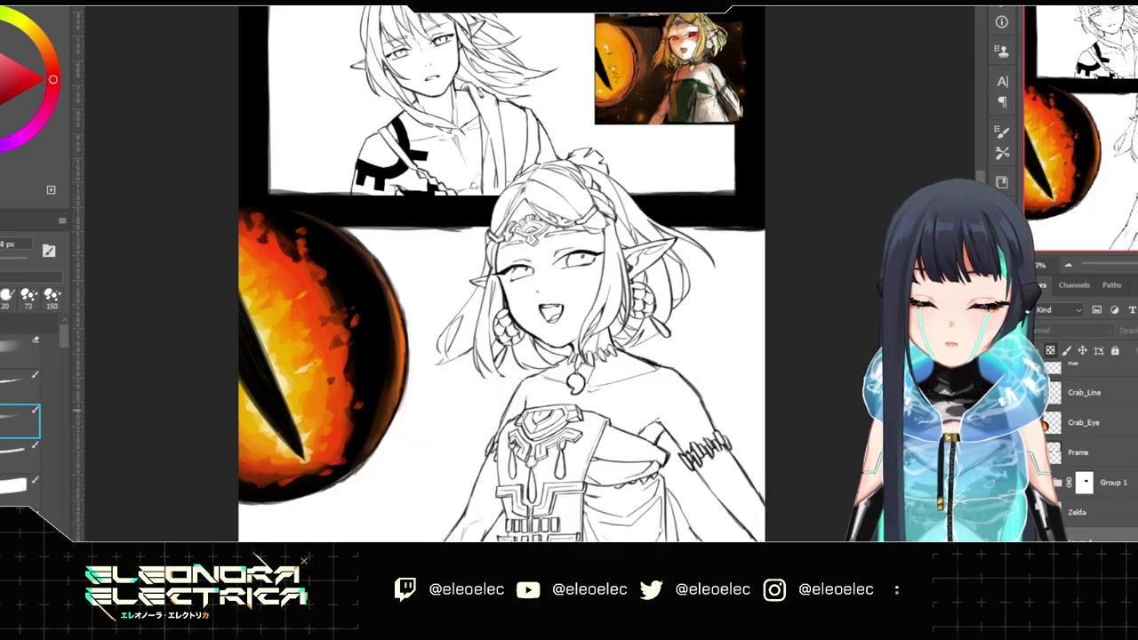
click(1109, 380)
Reduce the brush size slightly and draw a curved rock edge from the eye's lower rim to the girl's arm
scroll(503, 274, up, 2)
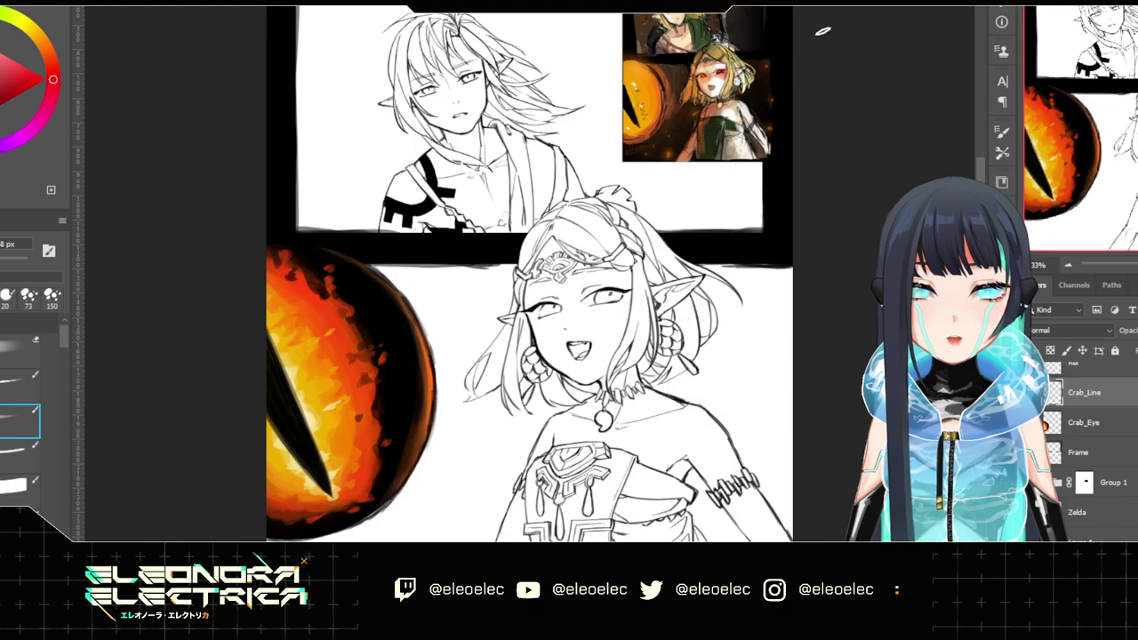
scroll(797, 114, down, 2)
scroll(775, 119, up, 3)
scroll(774, 119, up, 1)
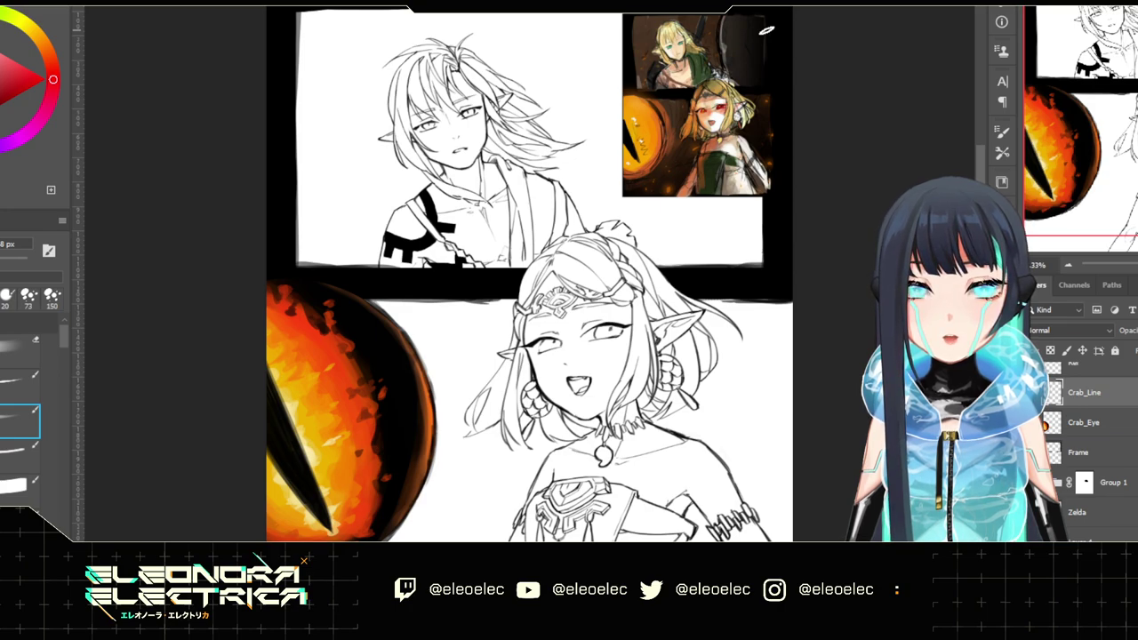
drag(1084, 103, 1116, 126)
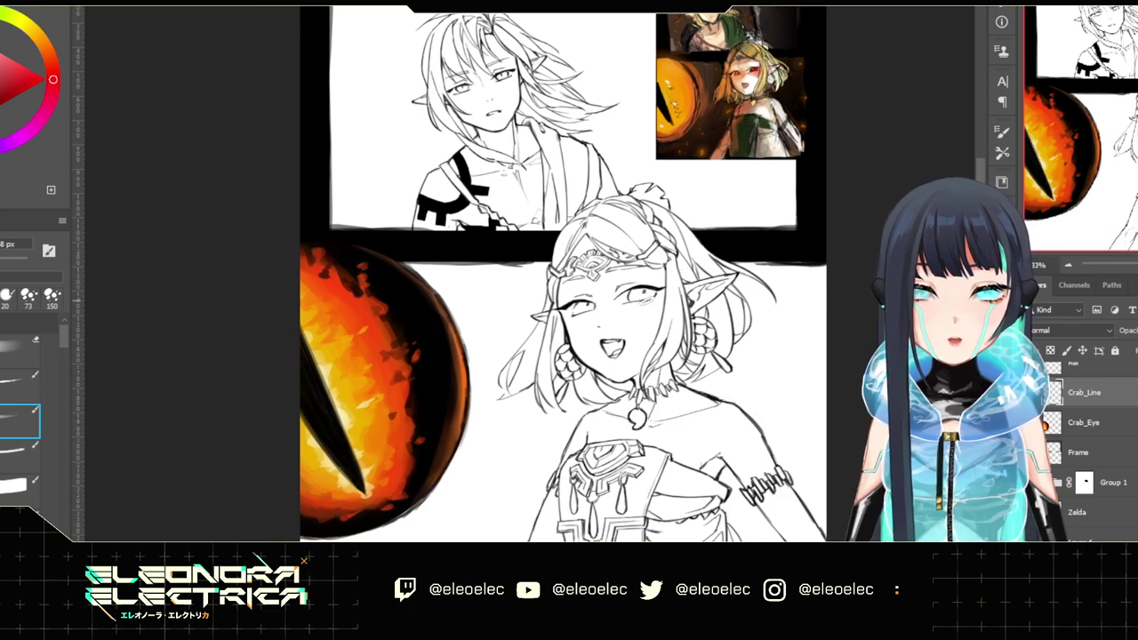
drag(706, 460, 613, 437)
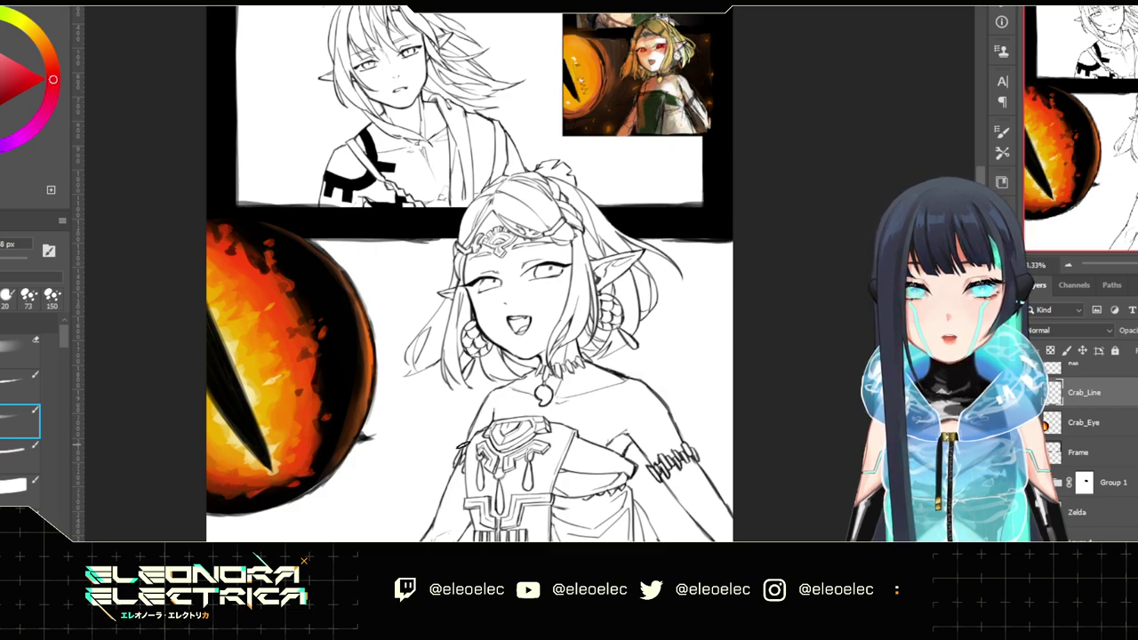
drag(360, 436, 440, 453)
mouse_move(363, 440)
mouse_down()
mouse_move(437, 450)
mouse_move(444, 463)
mouse_move(420, 499)
mouse_up()
key(ctrl+z)
key(ctrl+z)
key(bracketleft)
key(bracketleft)
mouse_move(438, 449)
mouse_down()
mouse_move(459, 480)
mouse_move(451, 460)
mouse_up()
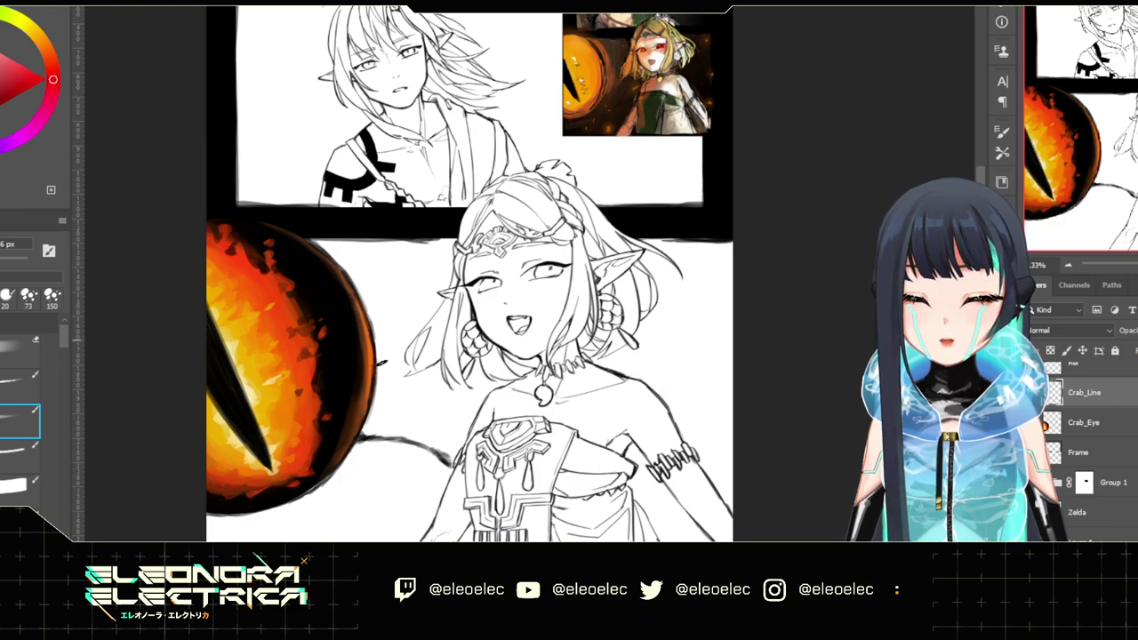
Draw cracked rock segments between the eye and the girl and on the other side behind her shoulder
drag(306, 496, 305, 539)
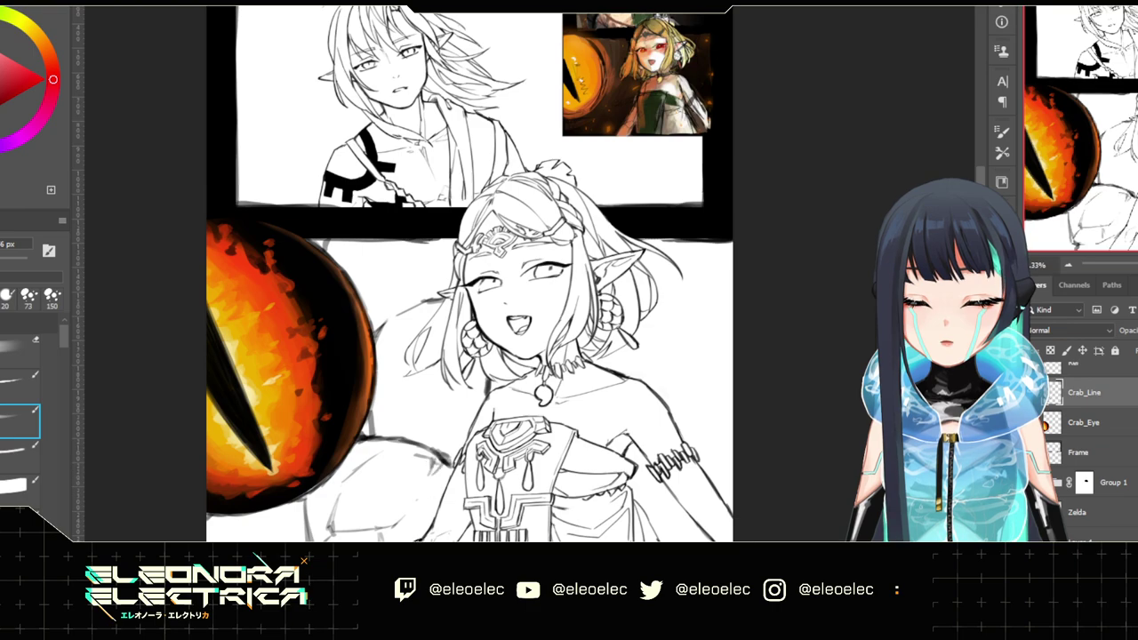
mouse_move(371, 402)
mouse_down()
mouse_move(437, 397)
mouse_move(440, 435)
mouse_up()
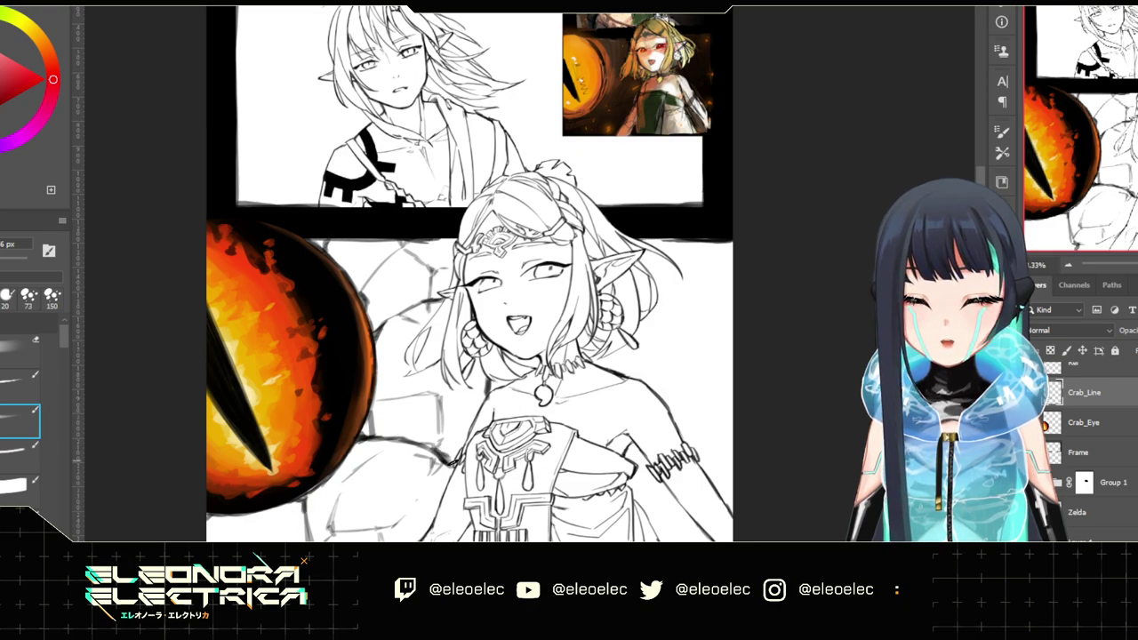
drag(431, 446, 450, 463)
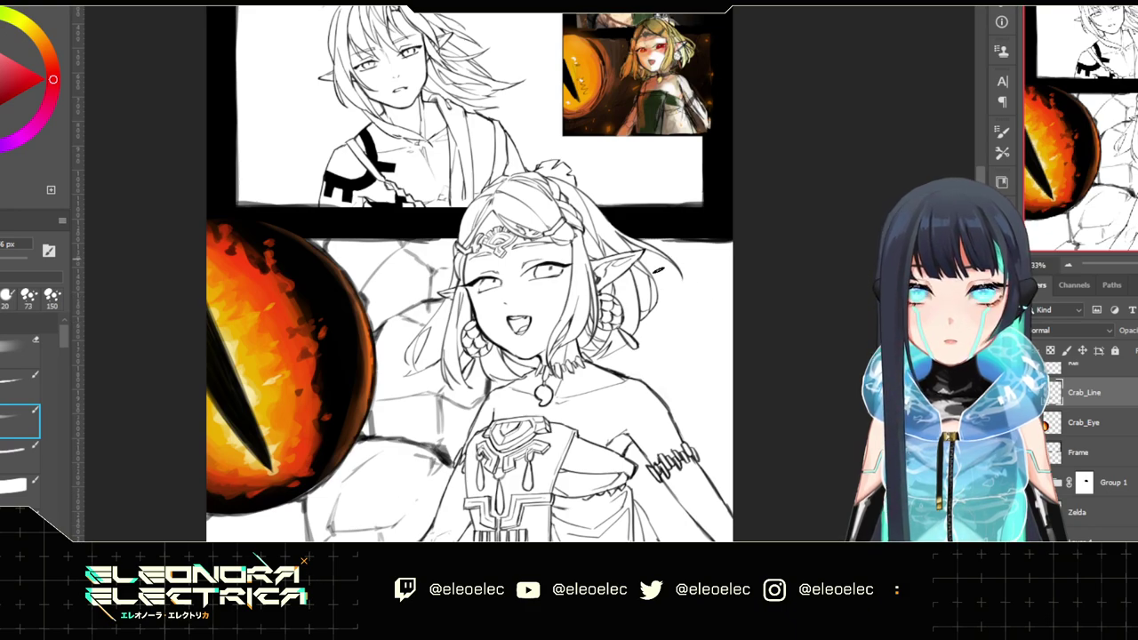
mouse_move(650, 318)
mouse_down()
mouse_move(713, 308)
mouse_move(734, 320)
mouse_up()
drag(648, 320, 665, 316)
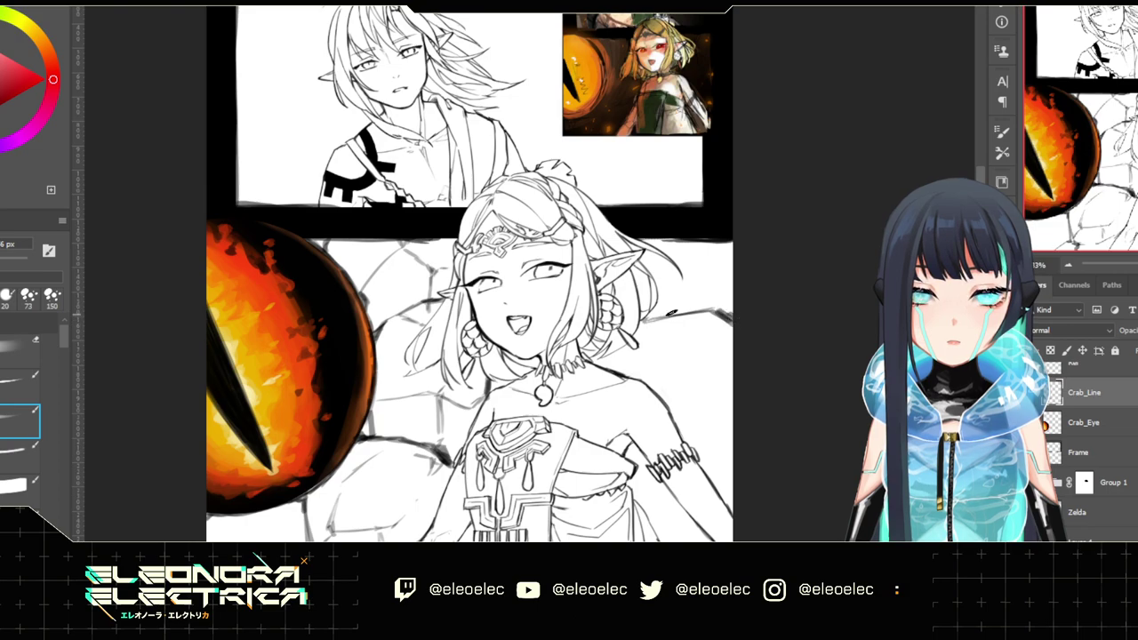
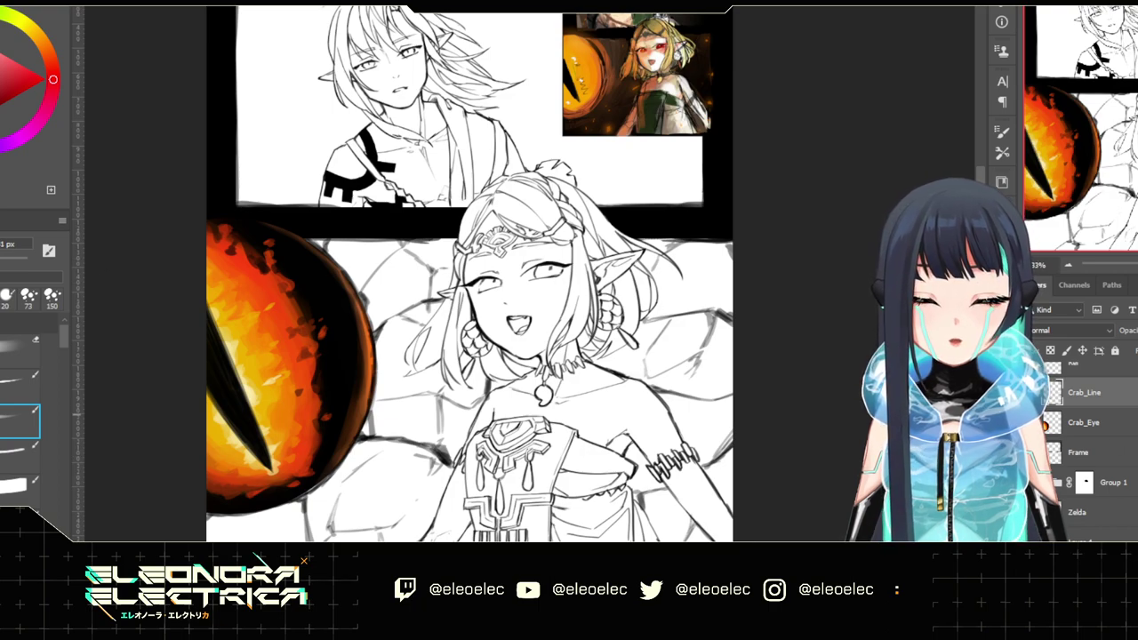
Make the Zelda layer active and reselect the brush preset used for the rock lines
click(1103, 512)
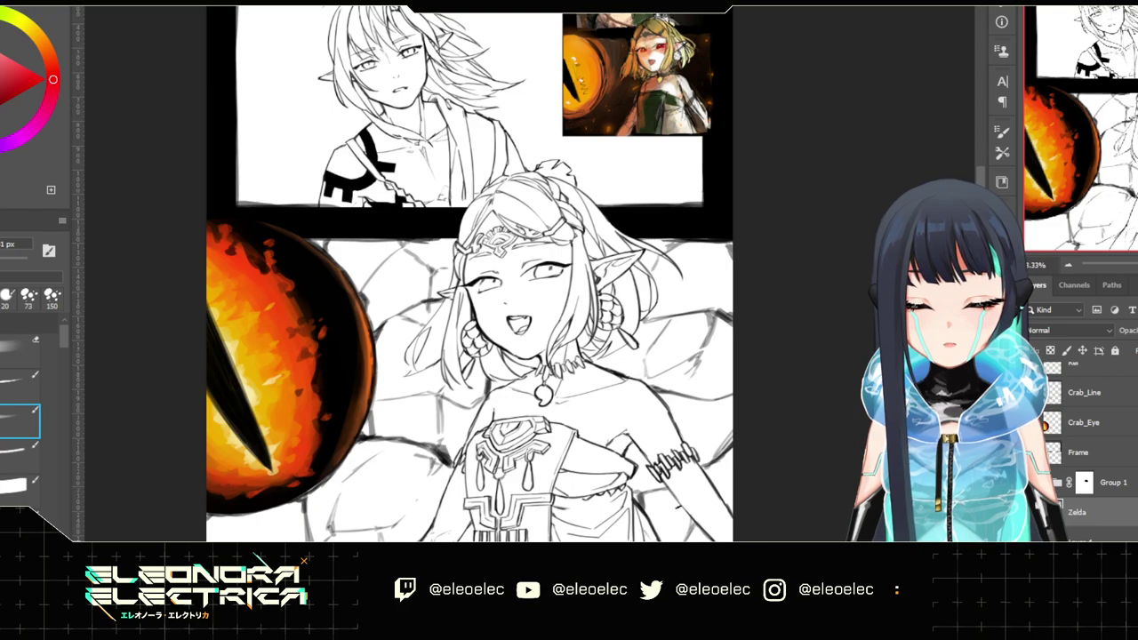
key(w)
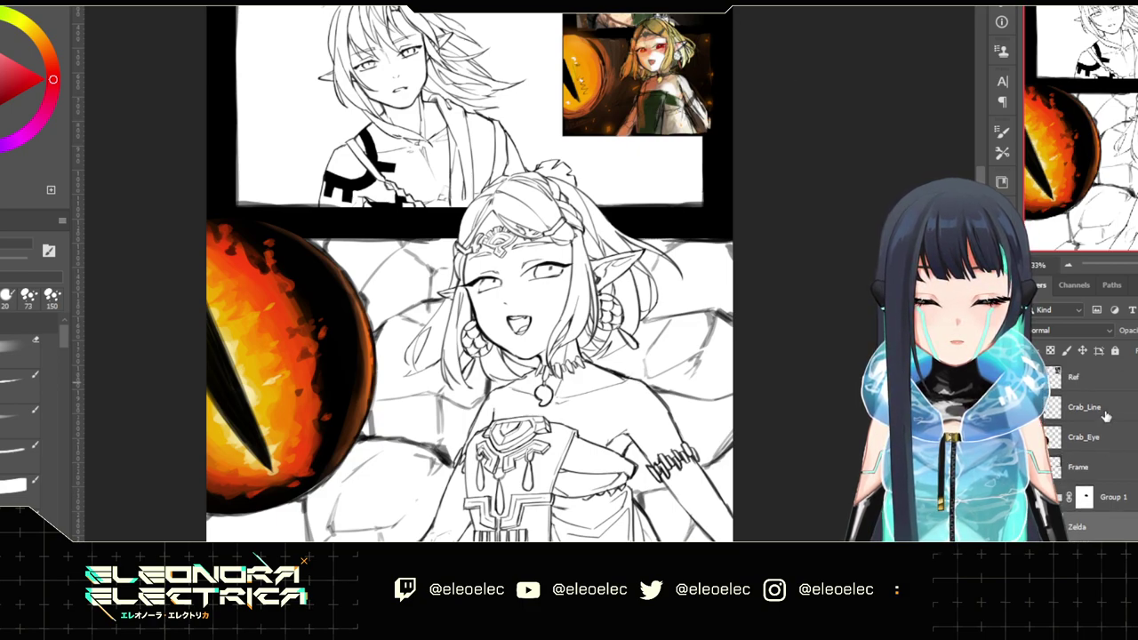
scroll(1046, 415, up, 1)
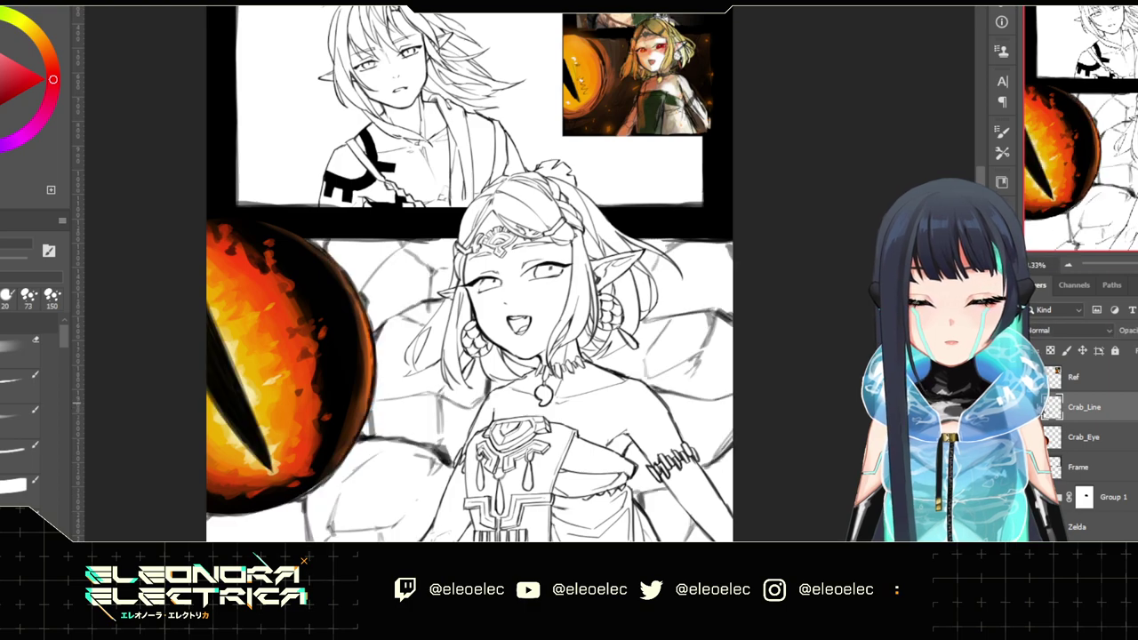
scroll(1077, 469, down, 1)
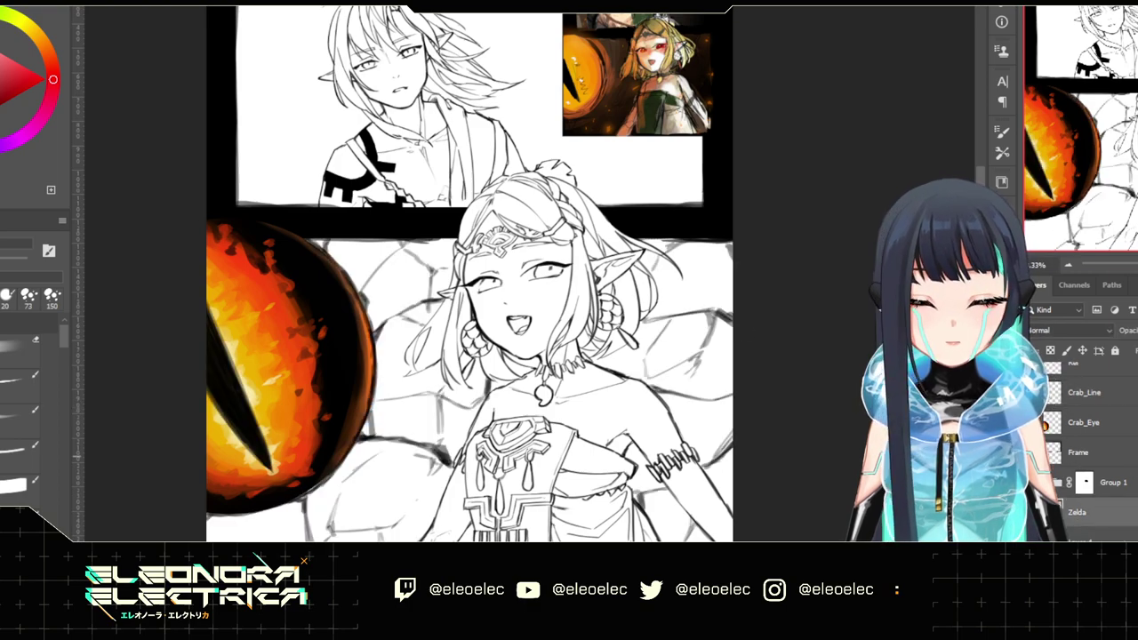
click(17, 420)
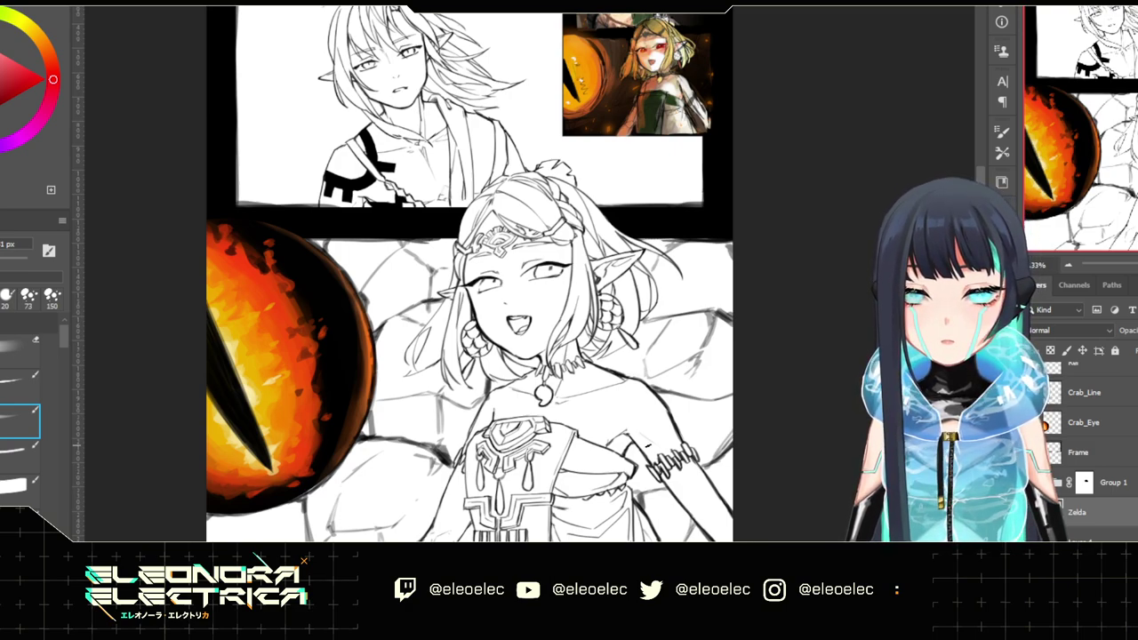
Change the brush size and thicken the girl's outer contour along the hair locks nearest the eye and her arm
drag(415, 352, 426, 333)
key(ctrl+z)
click(13, 245)
text(9)
key(Return)
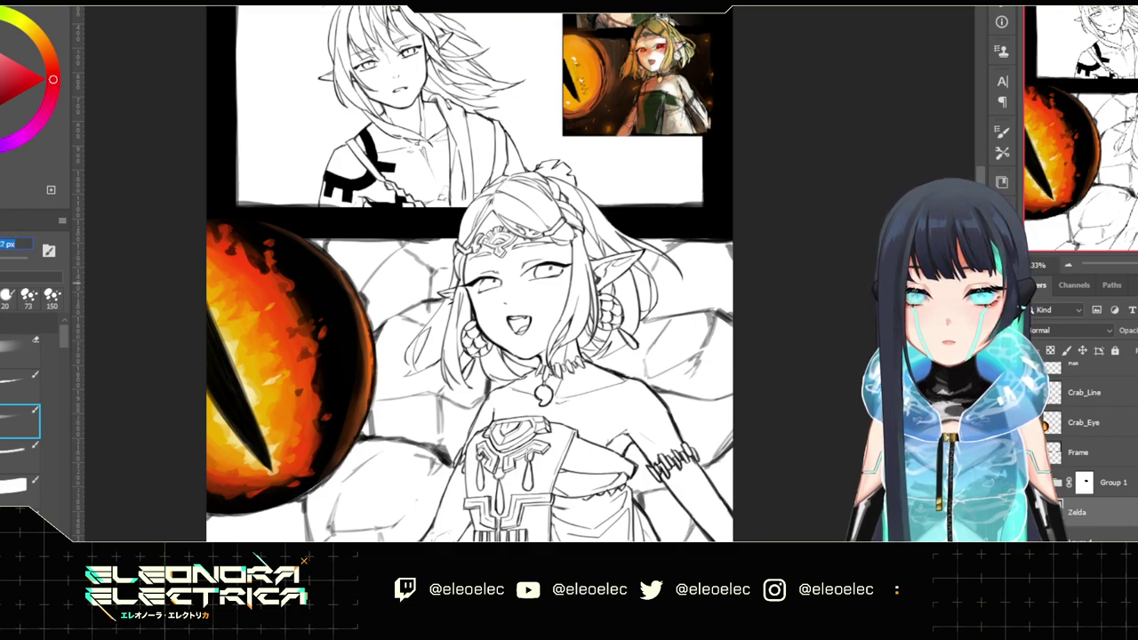
drag(419, 338, 433, 326)
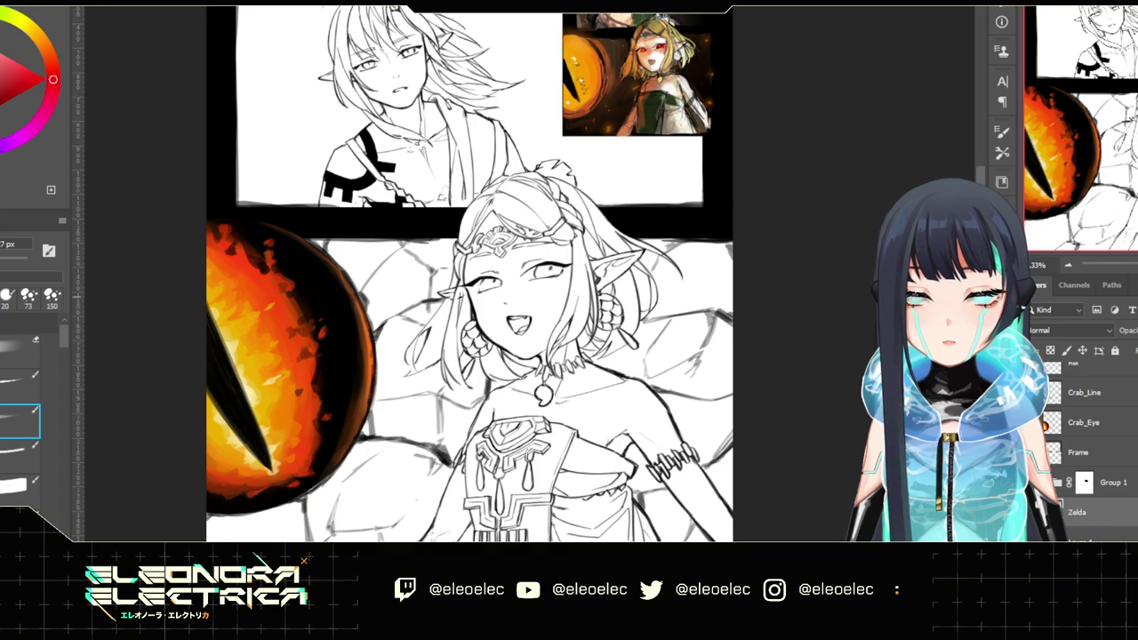
drag(452, 287, 457, 241)
key(ctrl+z)
drag(452, 257, 455, 246)
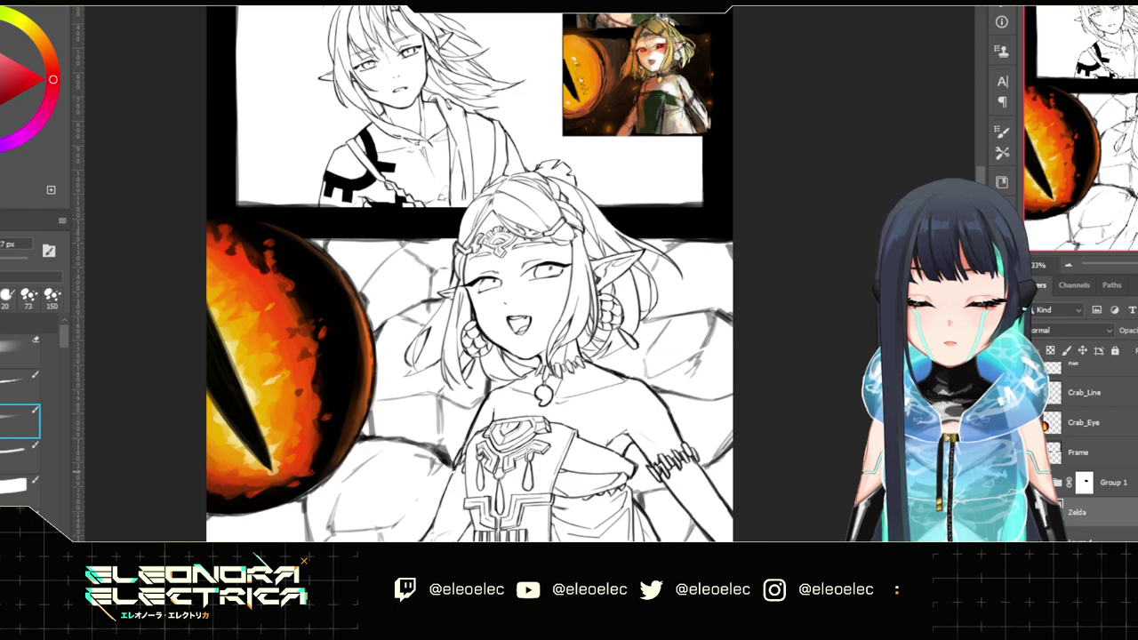
drag(444, 497, 431, 531)
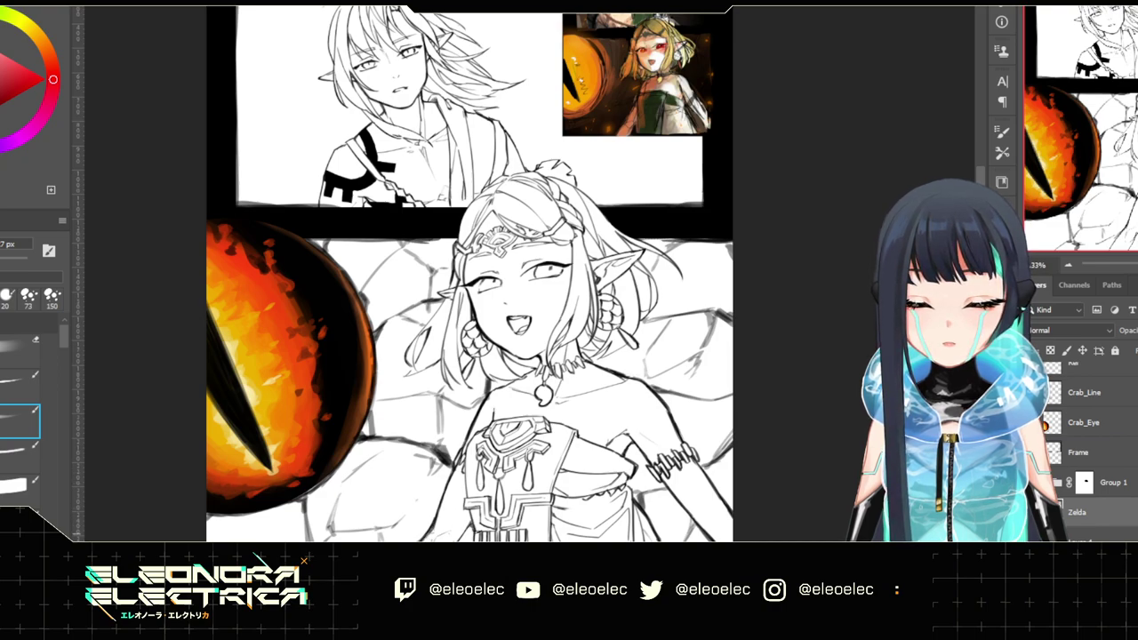
Reduce the brush size slightly and thicken the outline along the crown and trailing strands of the girl's hair
key([)
key([)
key([)
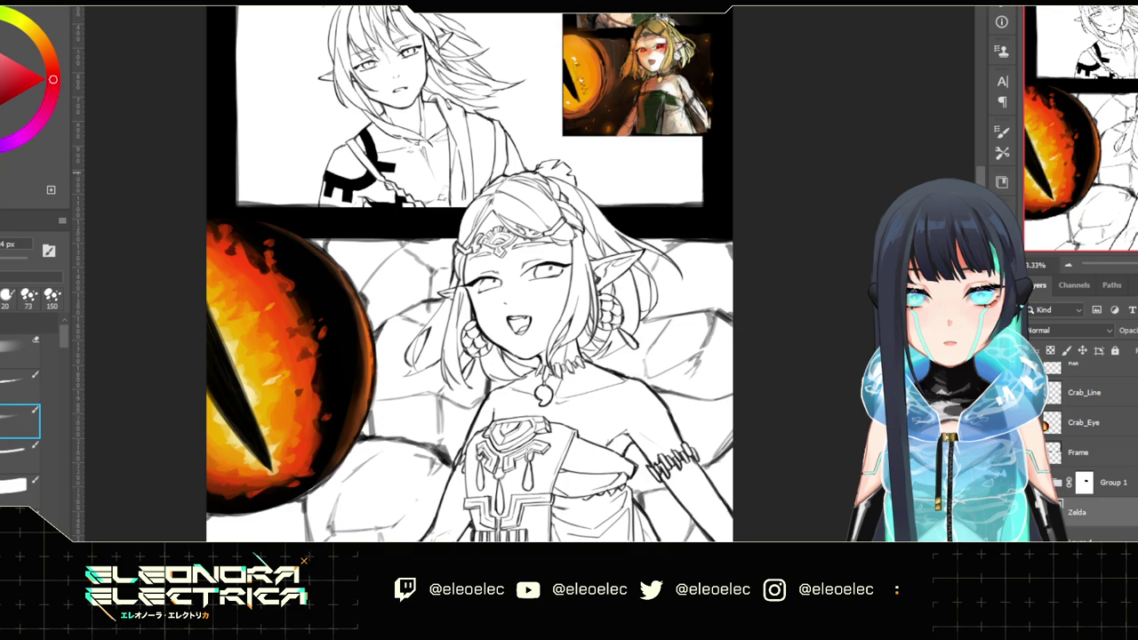
drag(542, 174, 599, 206)
drag(647, 245, 667, 257)
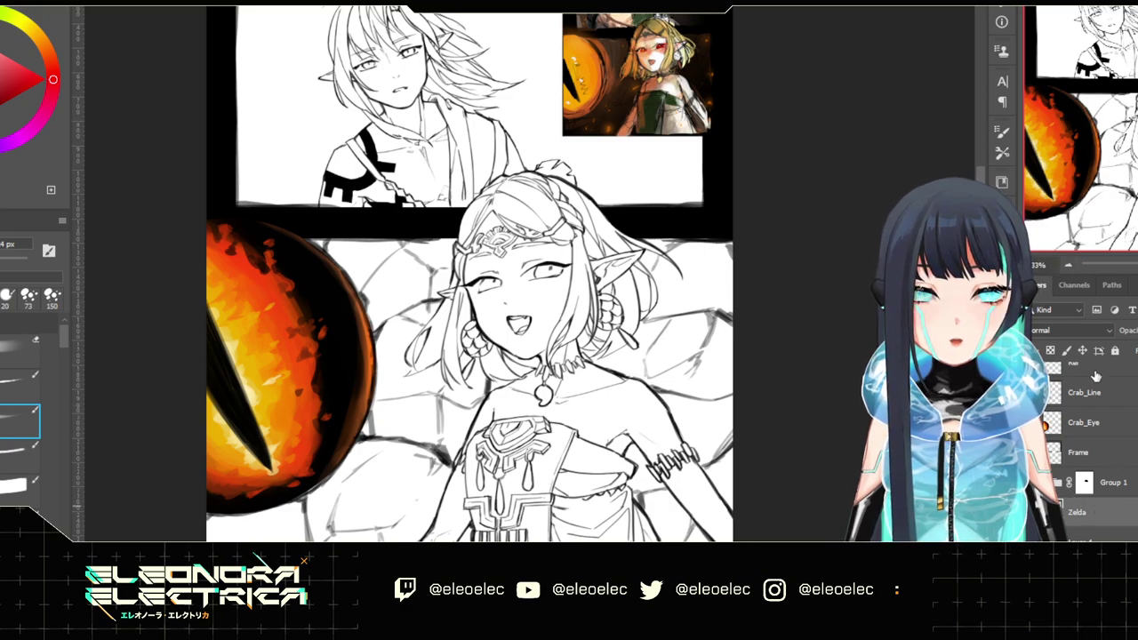
Duplicate the Crab_Line layer and merge the copy back into it to darken the rock lines
scroll(1099, 467, up, 1)
click(1085, 407)
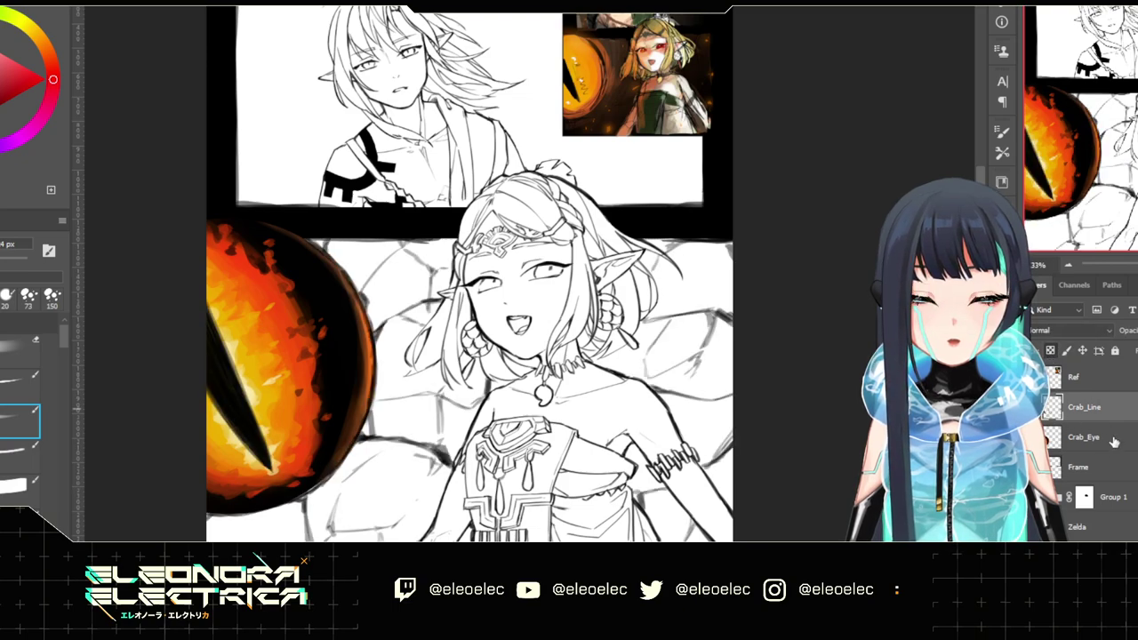
click(1090, 467)
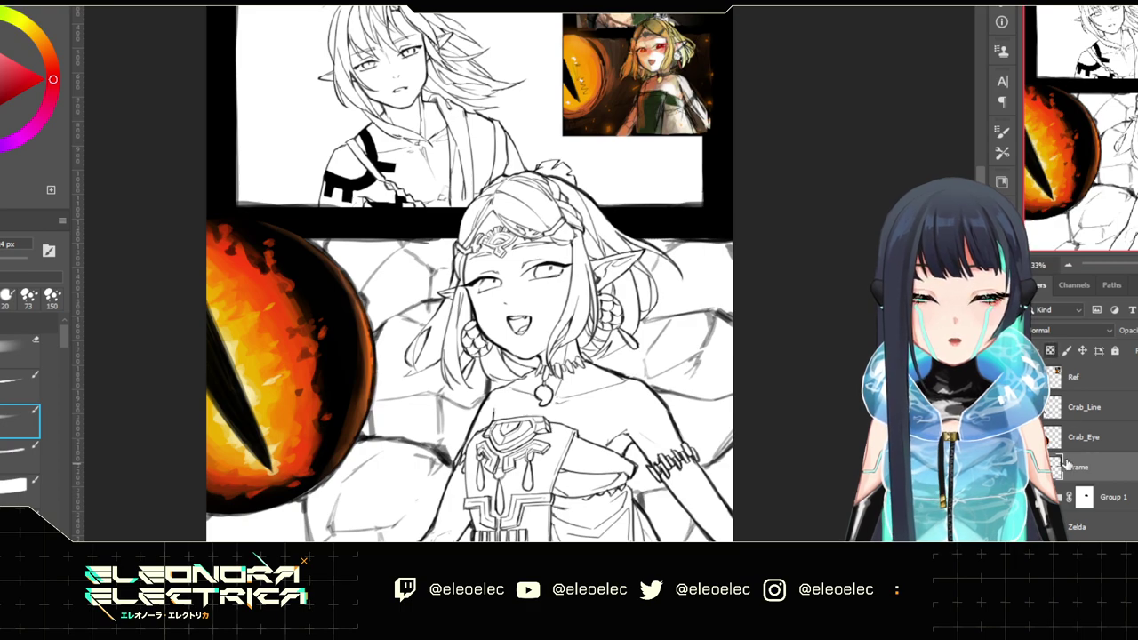
click(1127, 447)
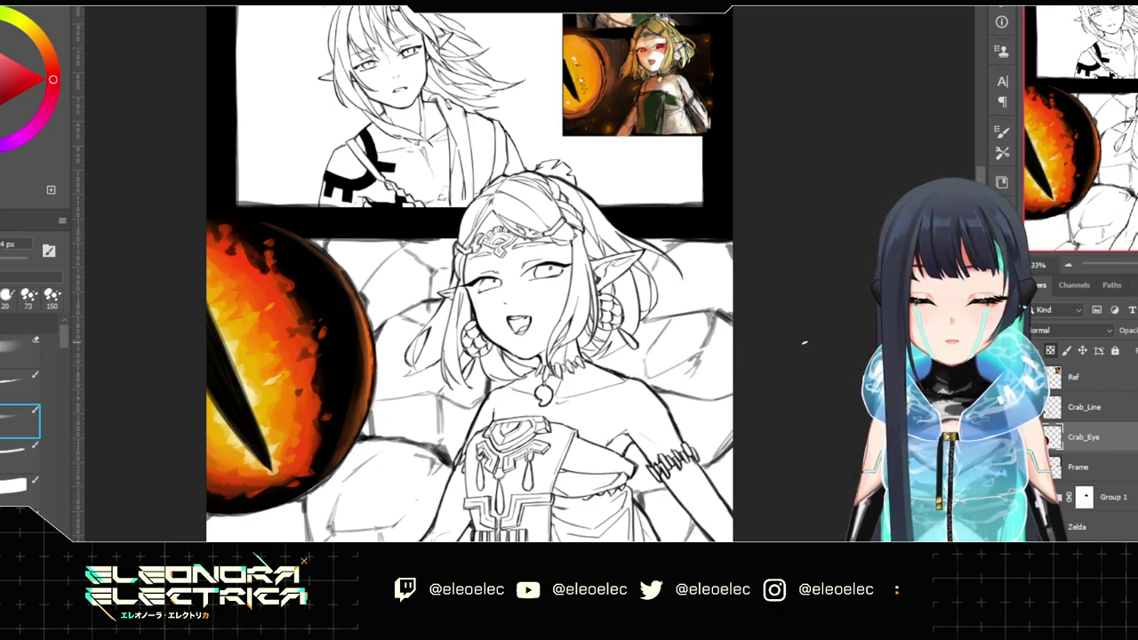
scroll(804, 341, down, 2)
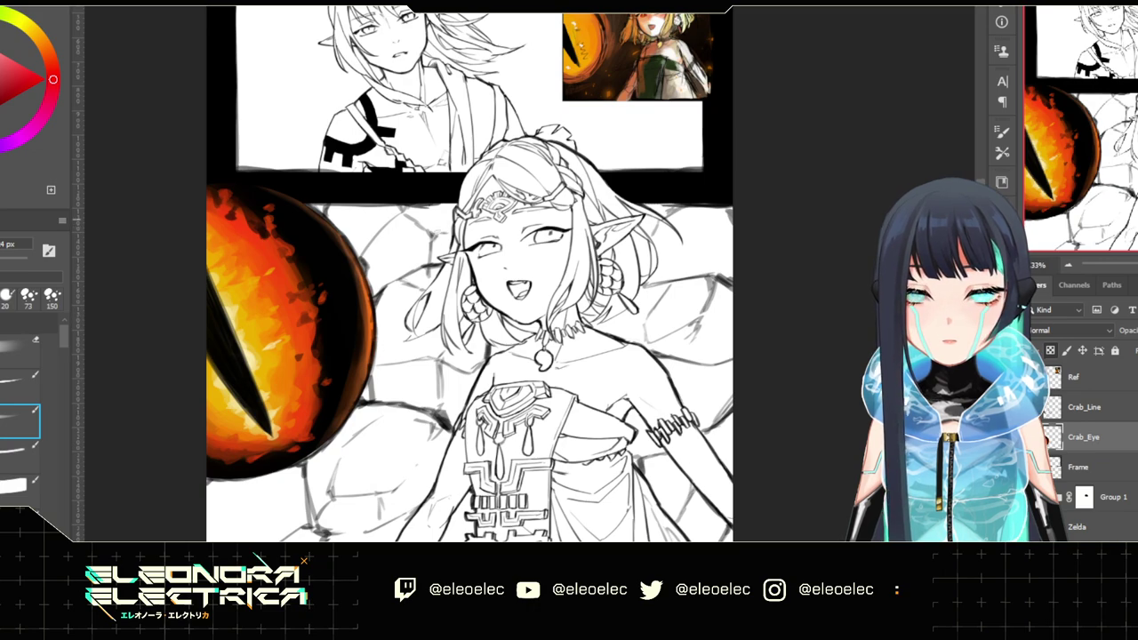
click(1122, 407)
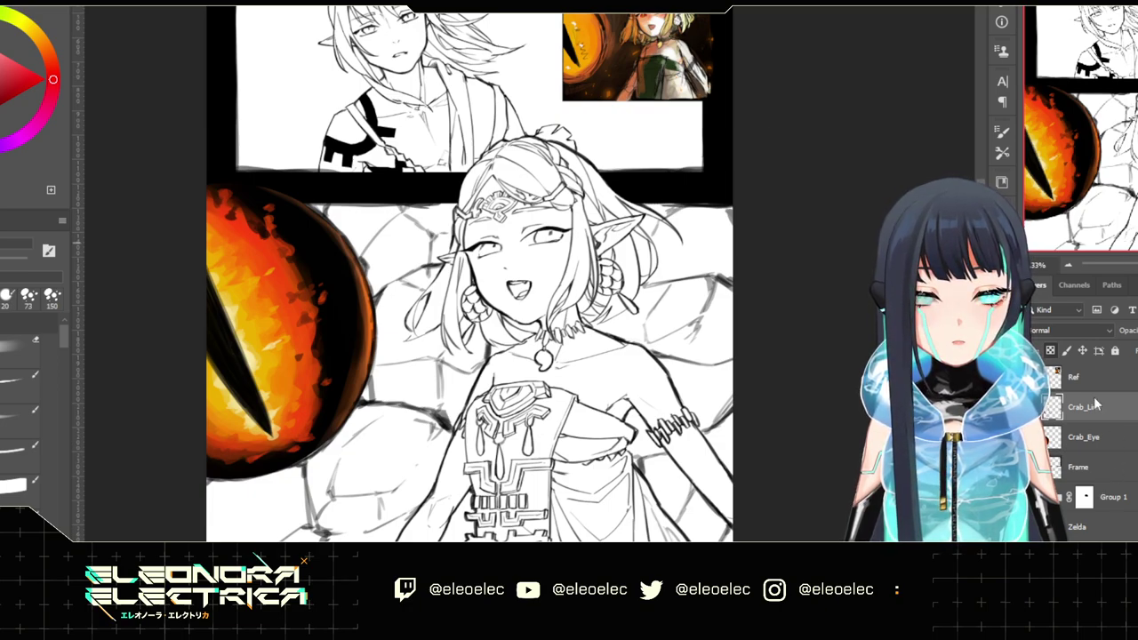
key(ctrl+j)
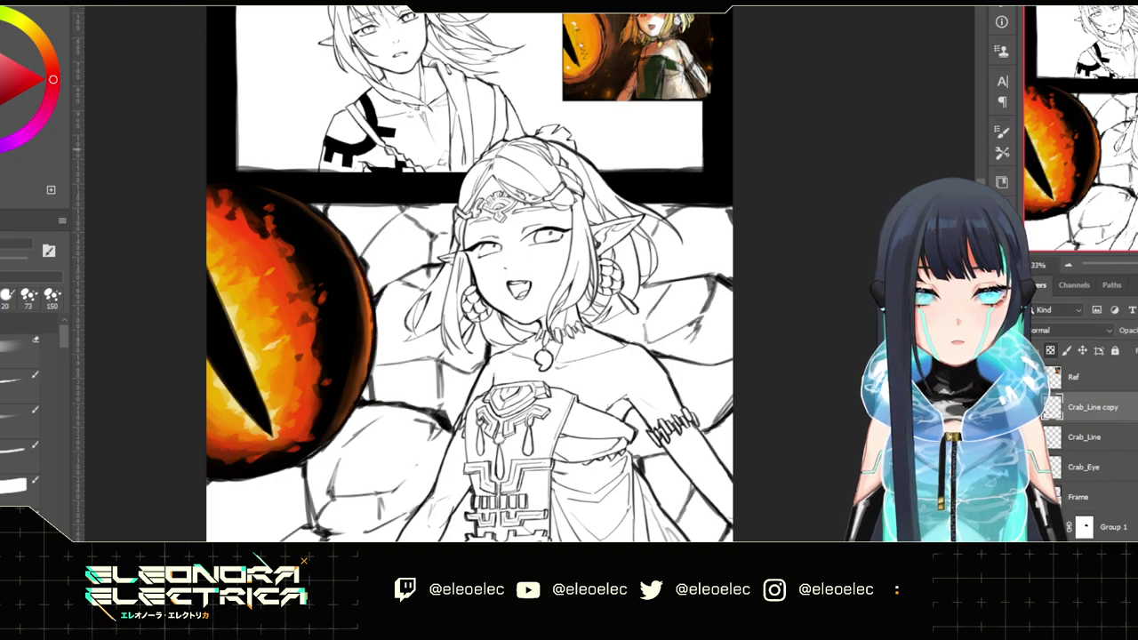
key(ctrl+e)
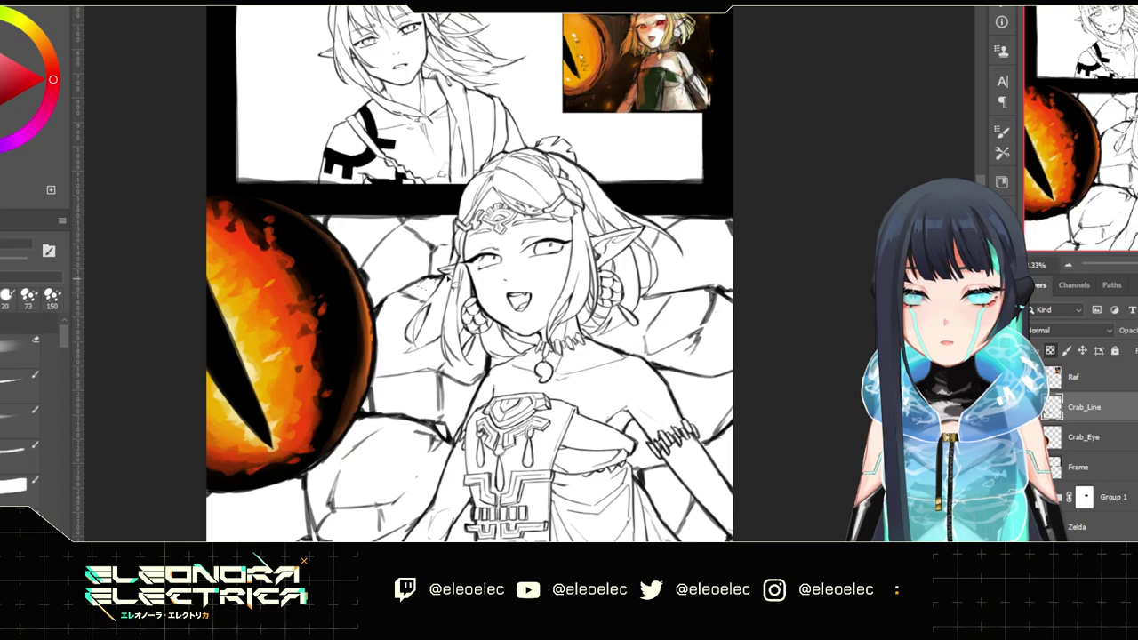
Reselect the brush preset used for the rock lines with Crab_Line active and check the whole lower panel
scroll(719, 305, down, 2)
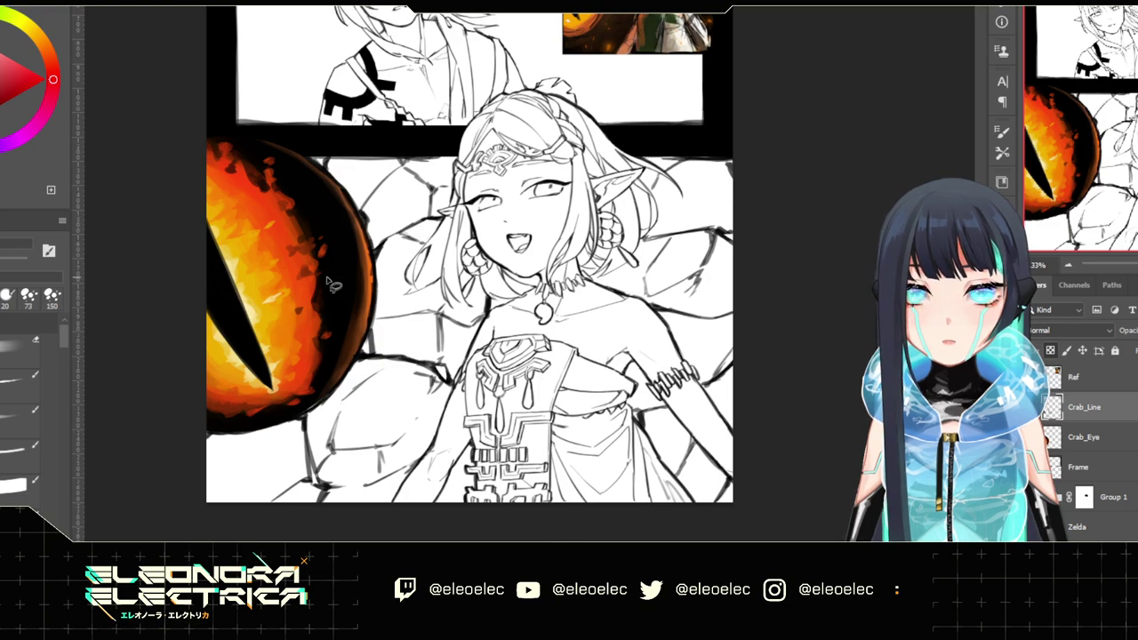
scroll(480, 289, up, 2)
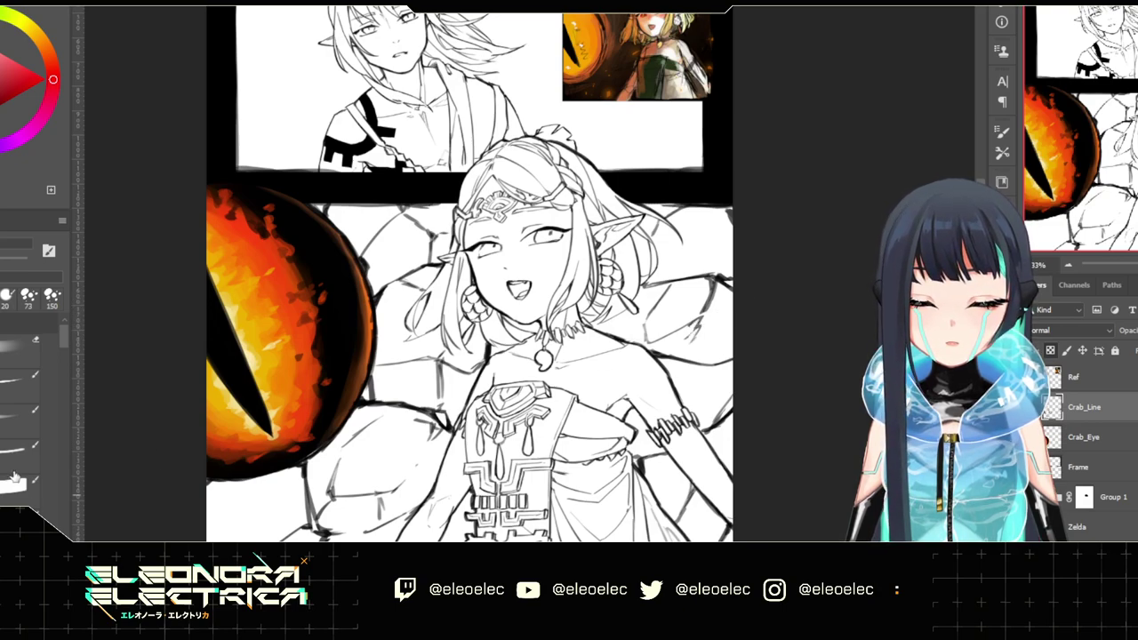
click(13, 403)
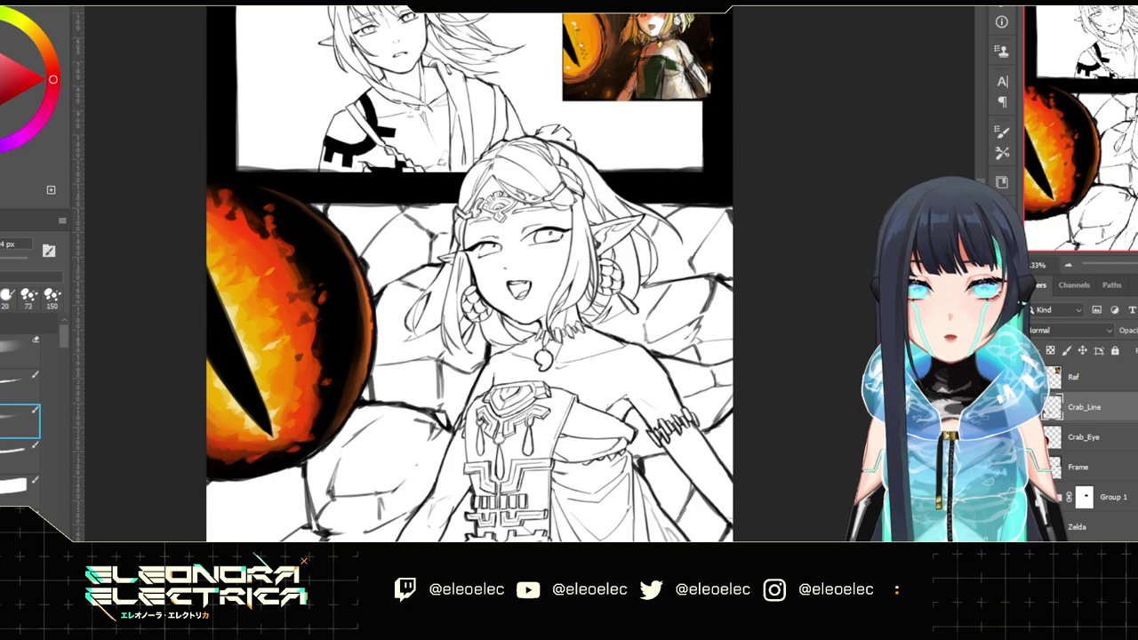
drag(470, 215, 467, 180)
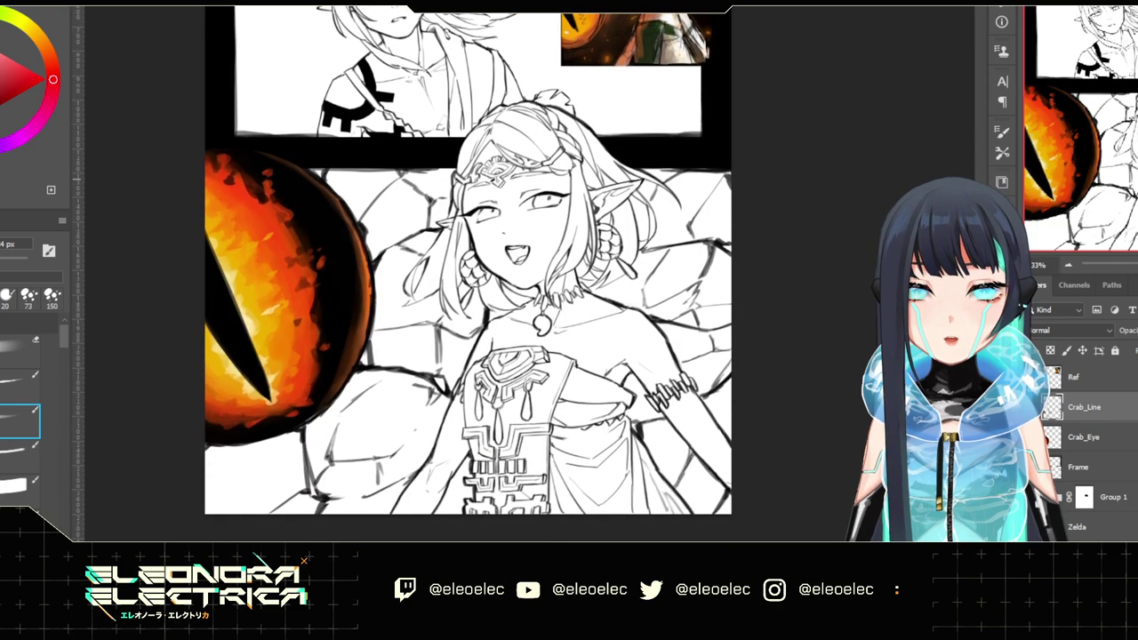
scroll(469, 274, up, 1)
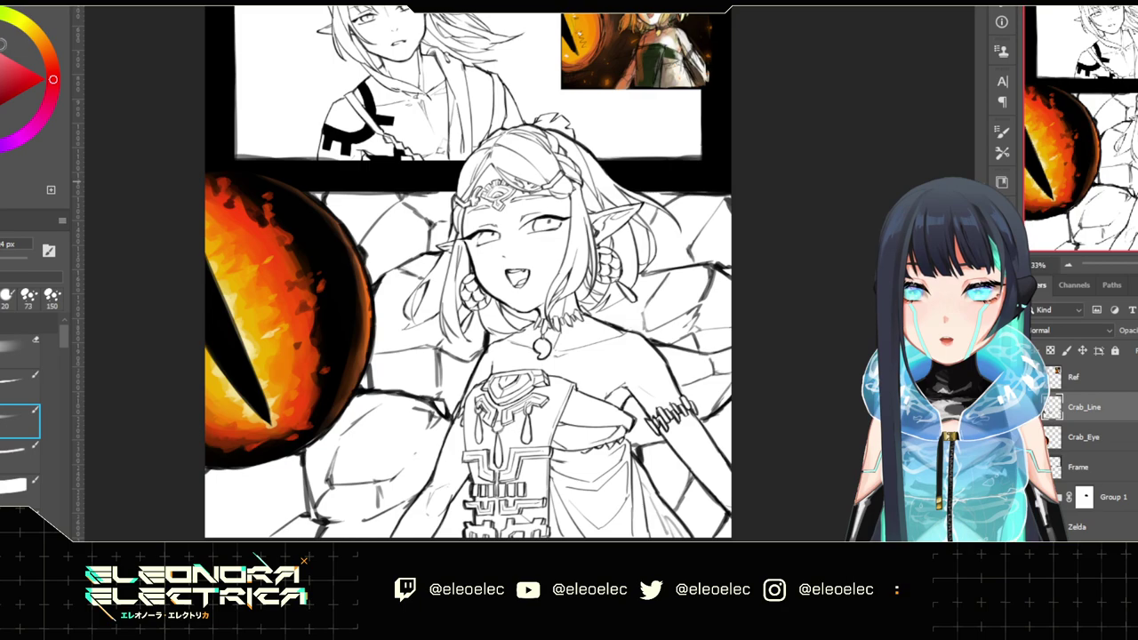
scroll(468, 273, down, 1)
scroll(469, 274, up, 1)
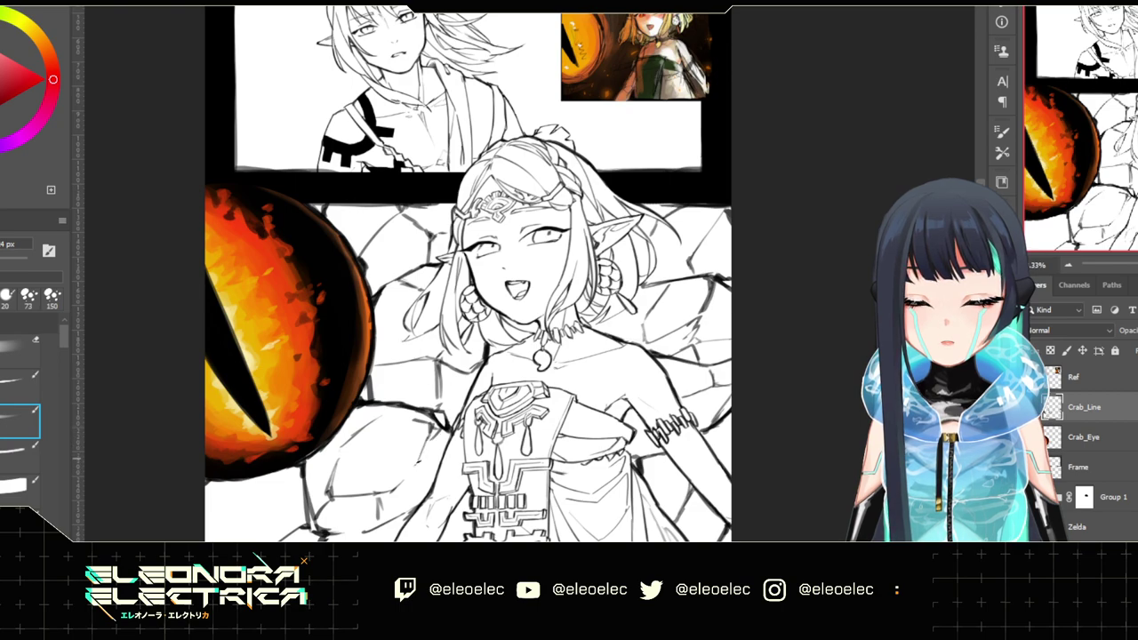
Show the dark brown fill layer beneath the line art of the lower panel
key(l)
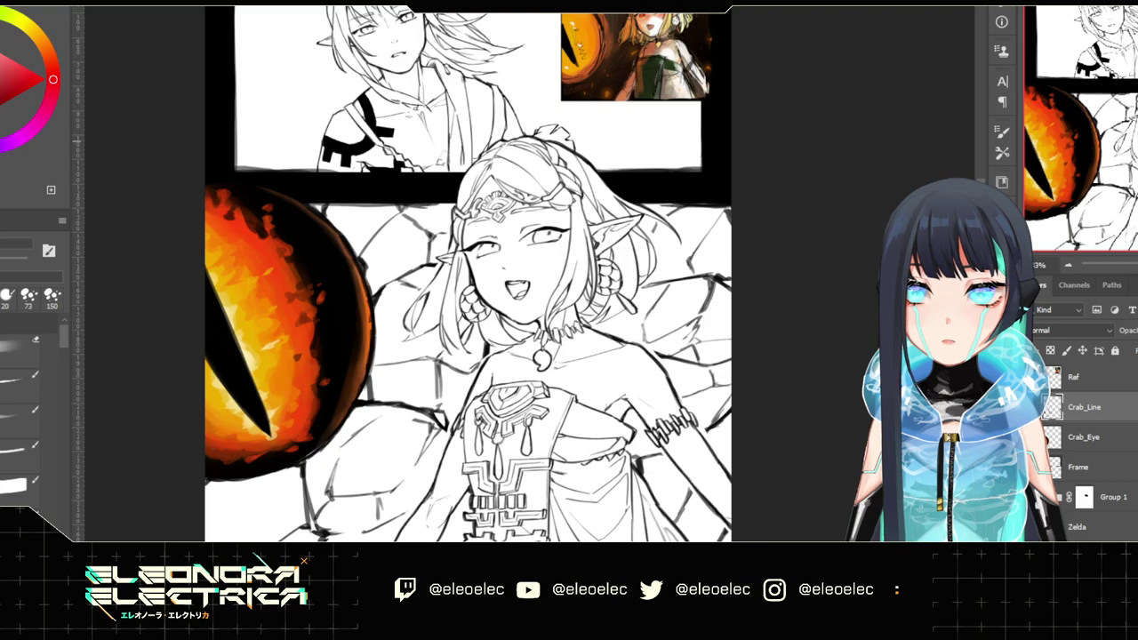
scroll(468, 274, up, 1)
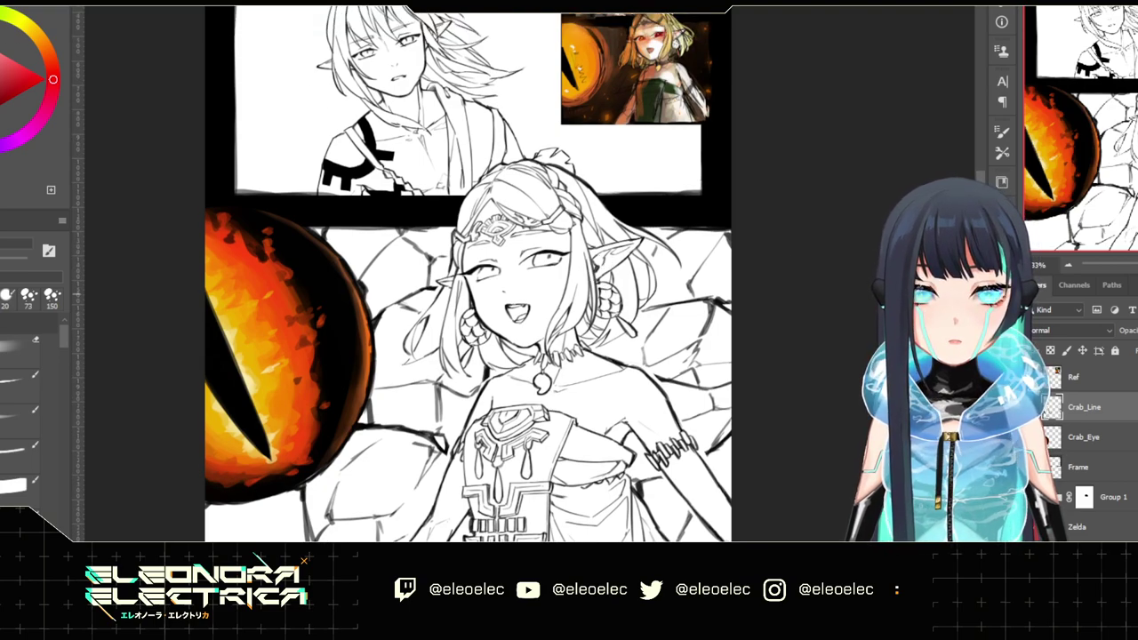
click(1129, 438)
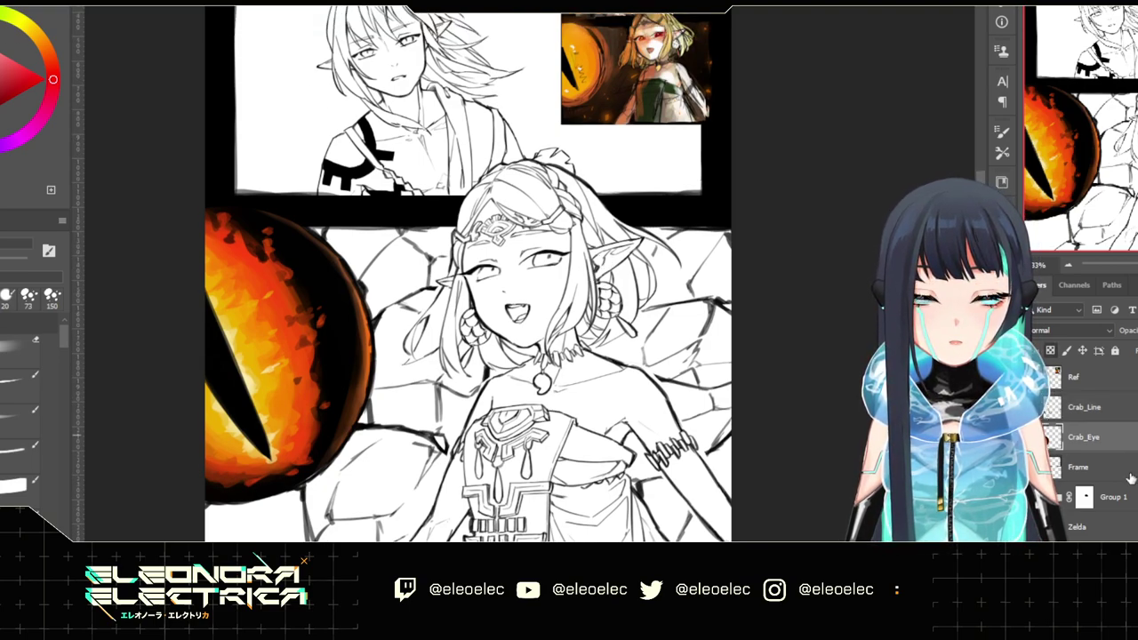
click(1129, 468)
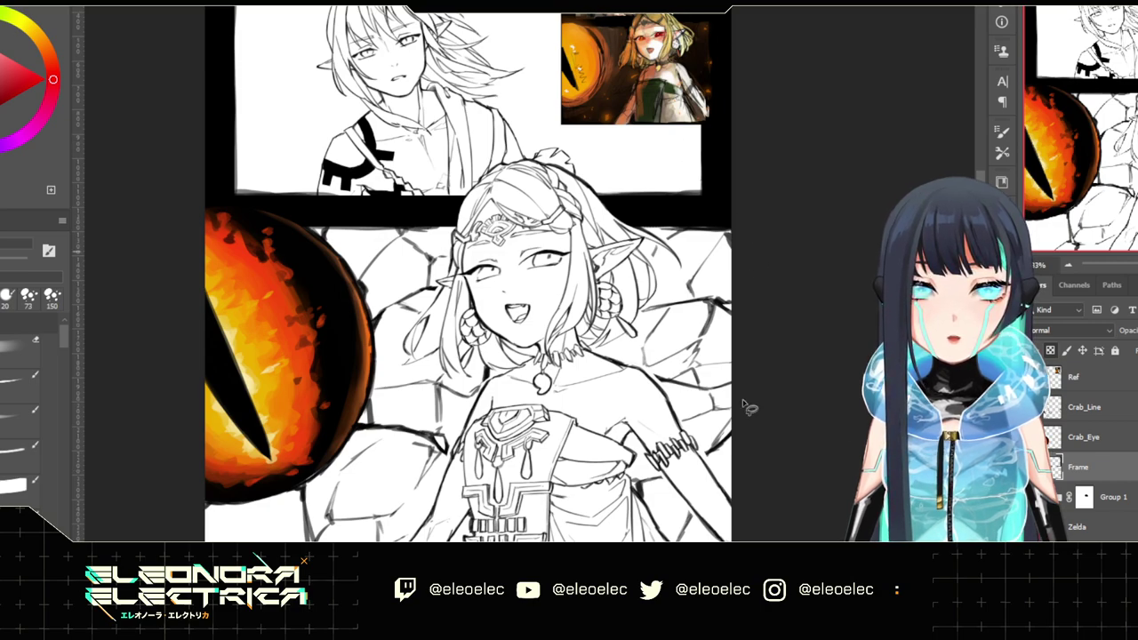
scroll(587, 440, down, 1)
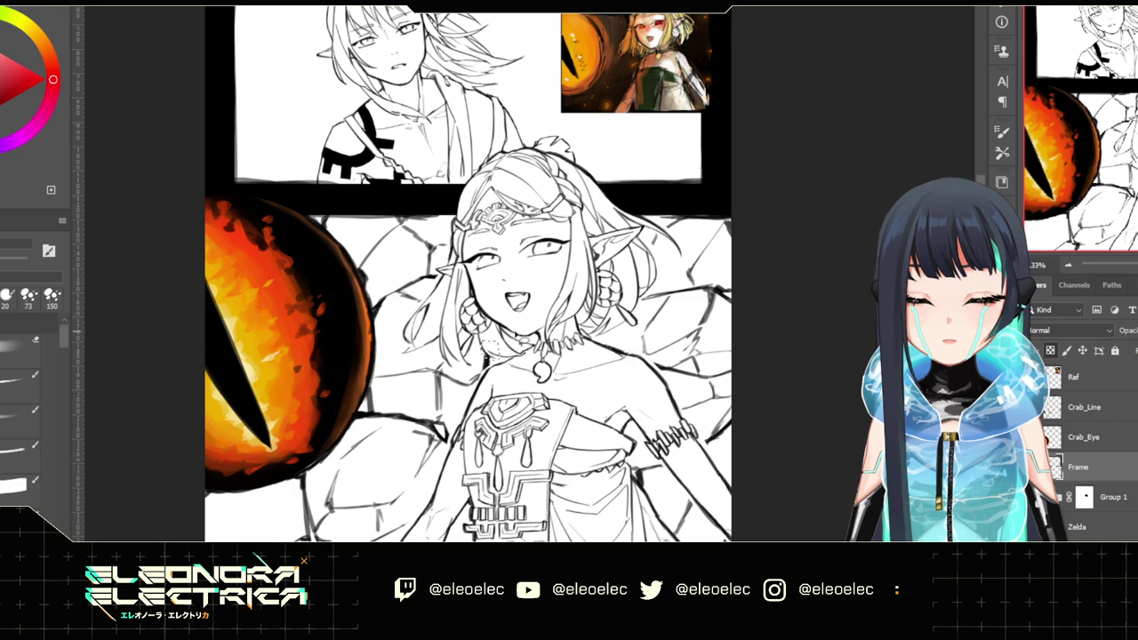
click(1110, 411)
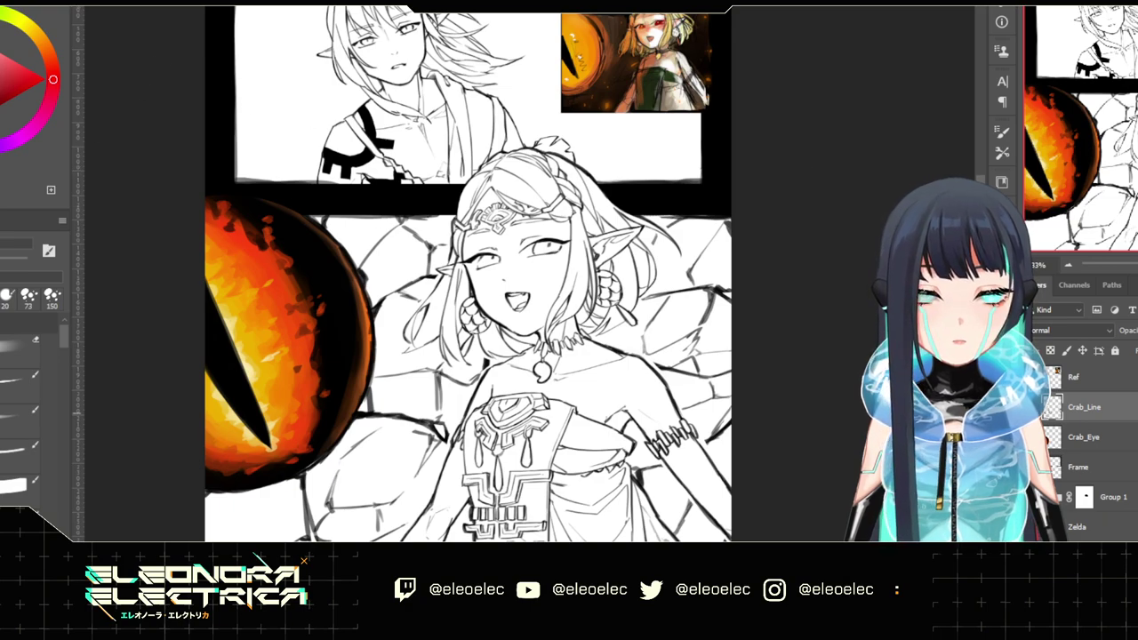
scroll(1085, 445, down, 1)
click(1103, 536)
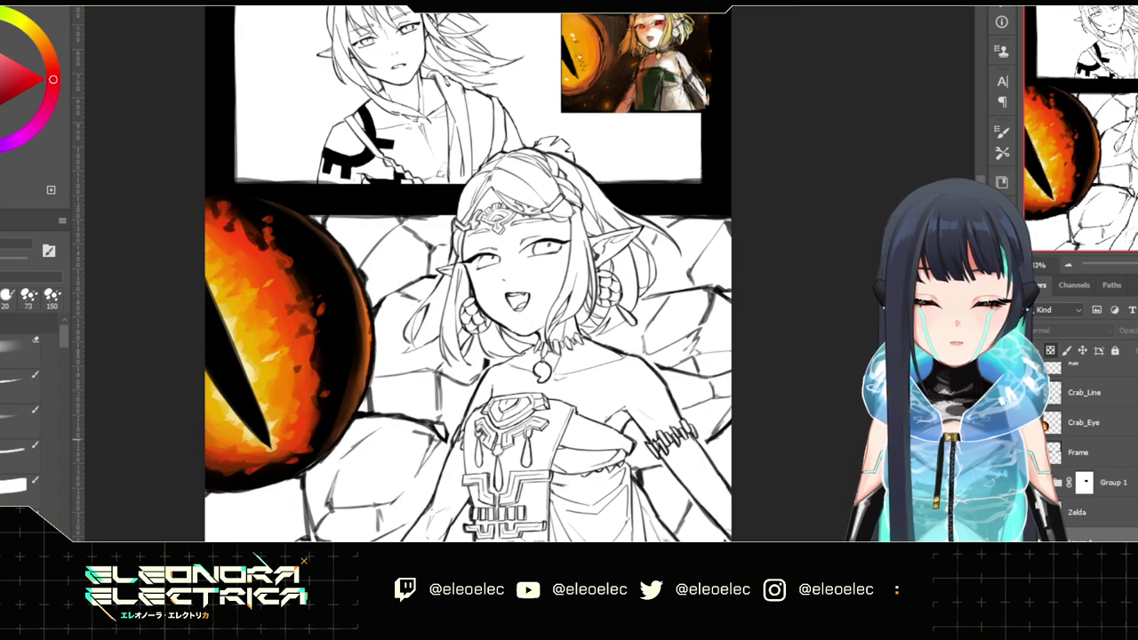
click(1034, 536)
scroll(480, 303, up, 2)
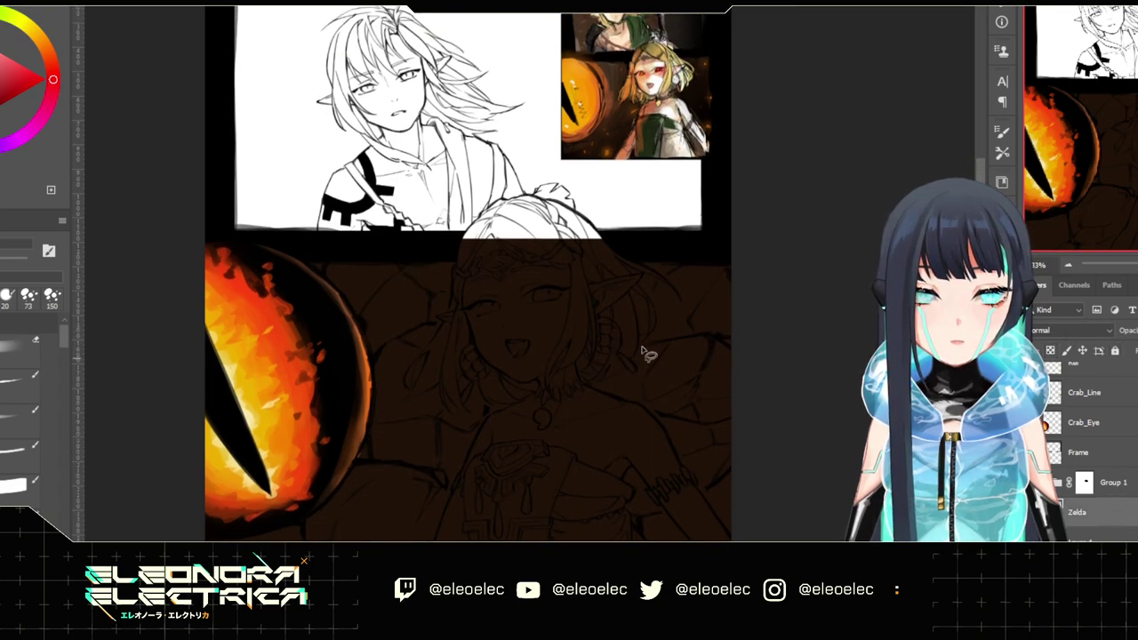
Sample the lower panel's brown and fill the upper panel background behind the boy with a lighter brown
scroll(652, 355, down, 1)
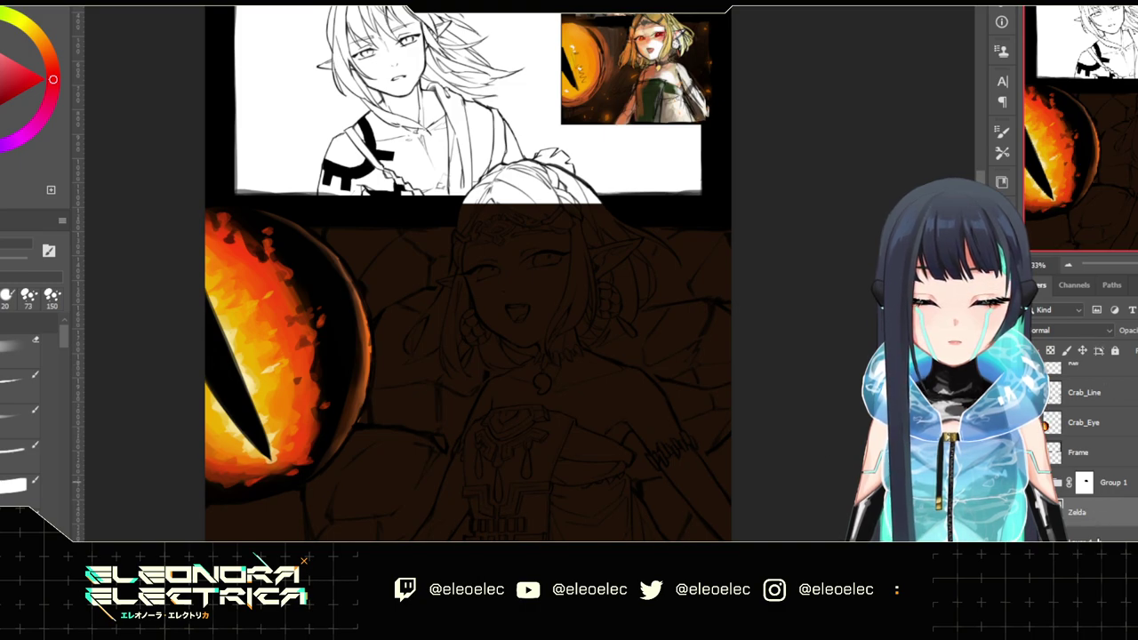
click(1098, 536)
scroll(374, 257, up, 1)
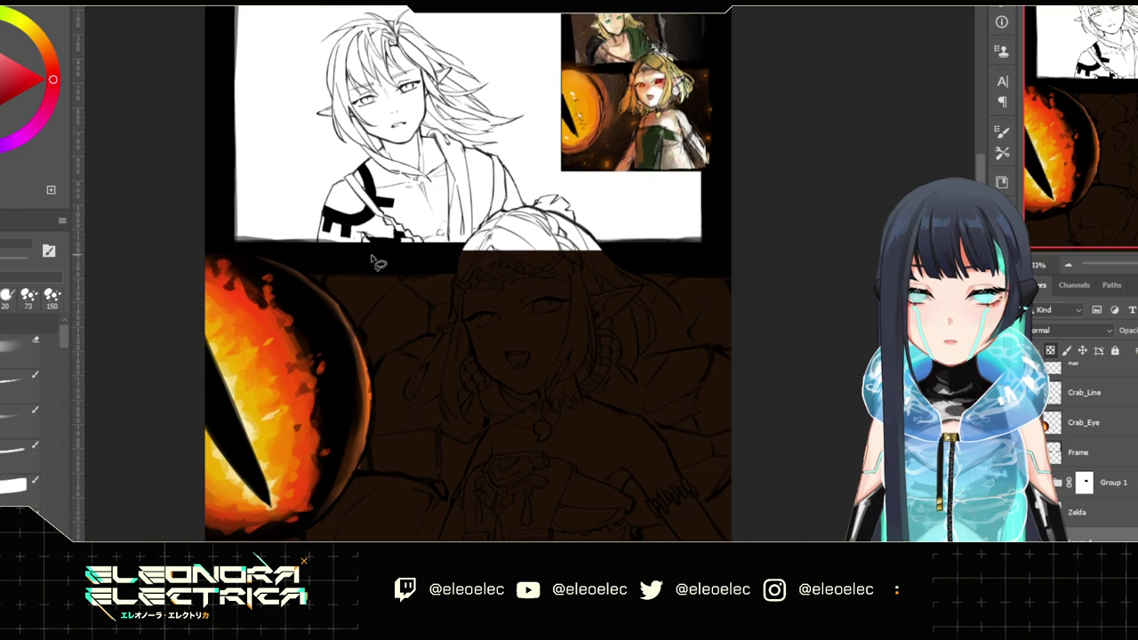
key(b)
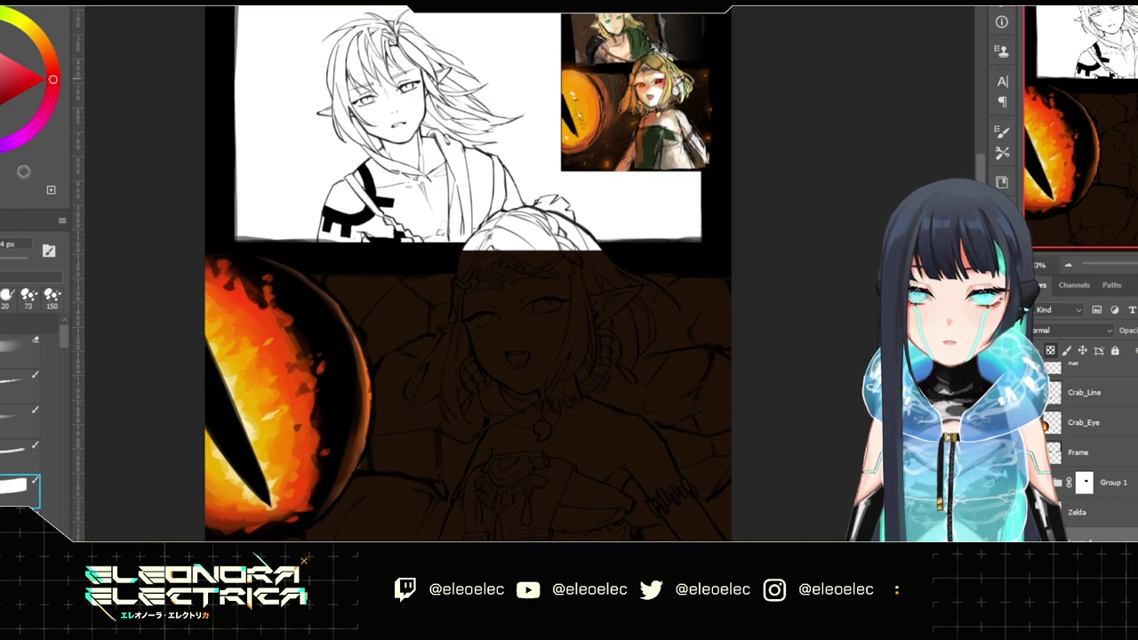
click(5, 263)
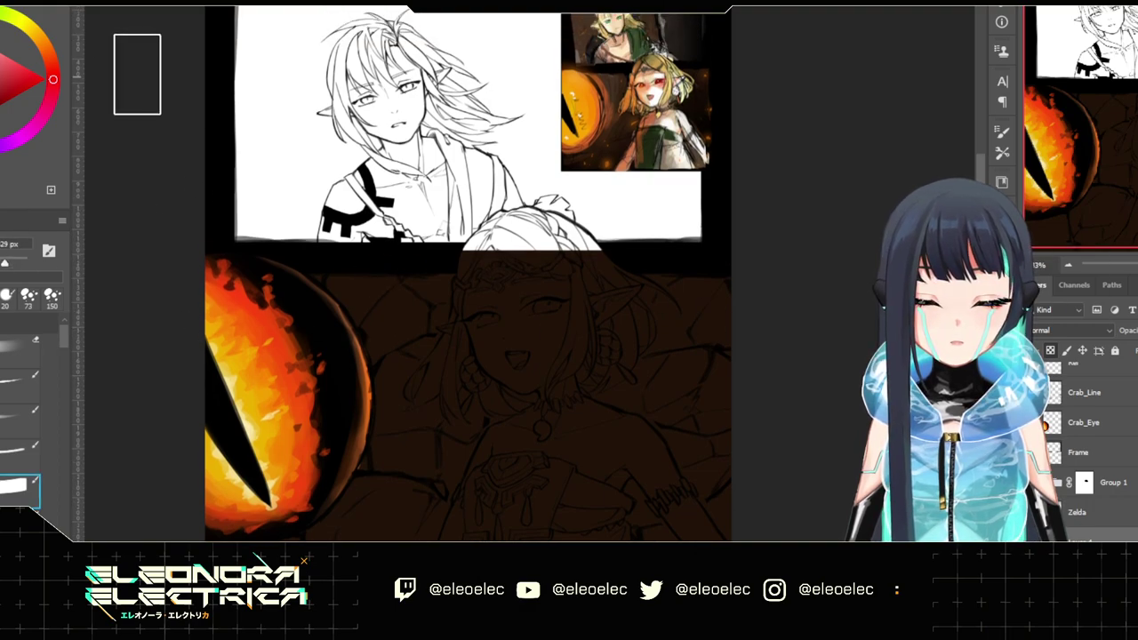
alt+click(389, 300)
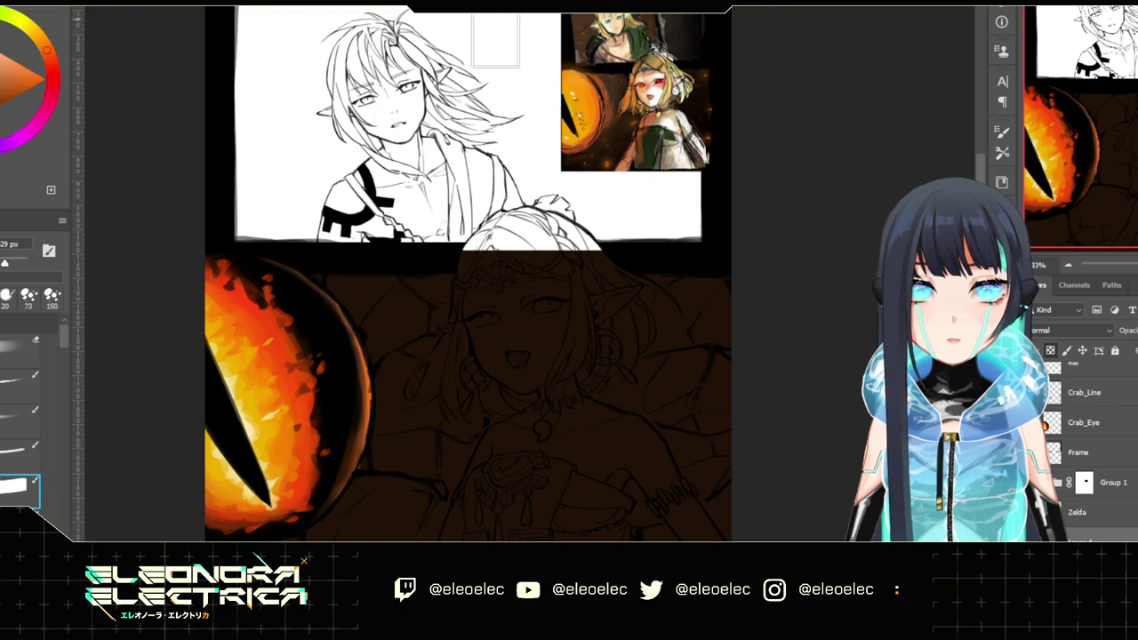
drag(216, 46, 703, 40)
mouse_move(68, 13)
mouse_down()
mouse_move(97, 131)
mouse_move(343, 210)
mouse_move(719, 244)
mouse_up()
mouse_move(738, 329)
mouse_down()
mouse_move(728, 273)
mouse_move(719, 285)
mouse_up()
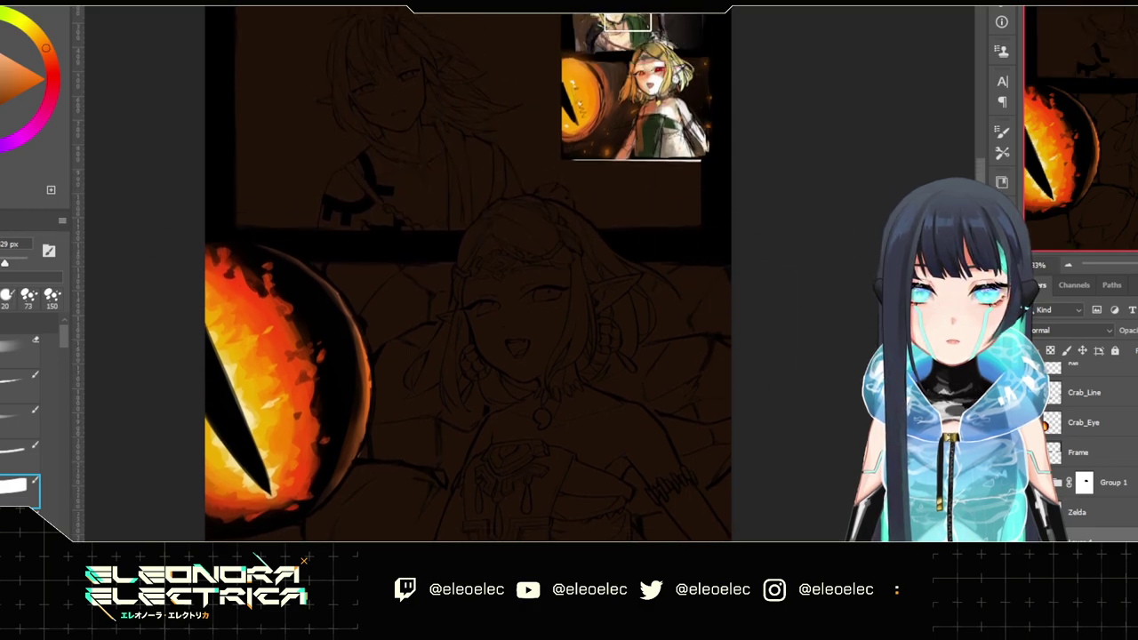
mouse_move(252, 29)
mouse_down()
mouse_move(798, 23)
mouse_move(625, 173)
mouse_move(254, 200)
mouse_up()
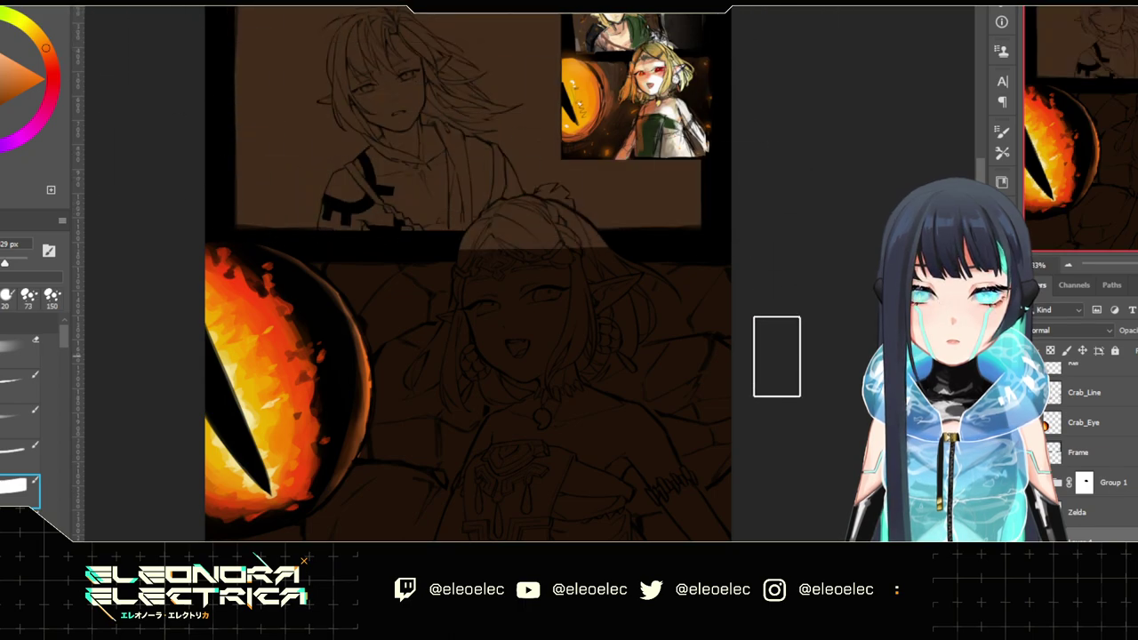
scroll(836, 284, down, 1)
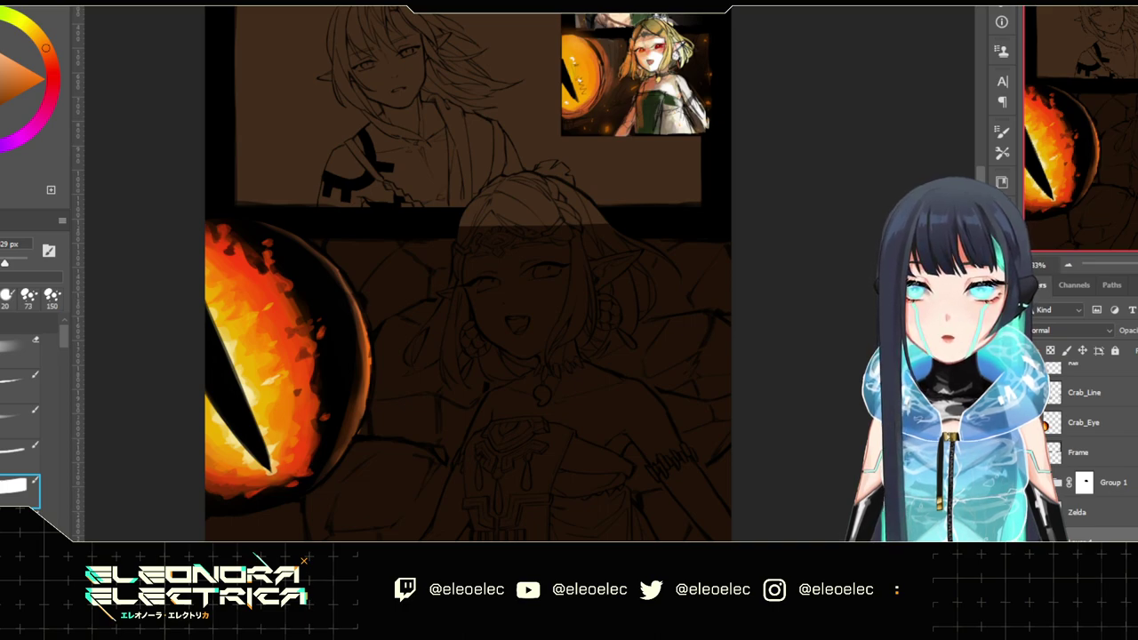
scroll(252, 128, up, 2)
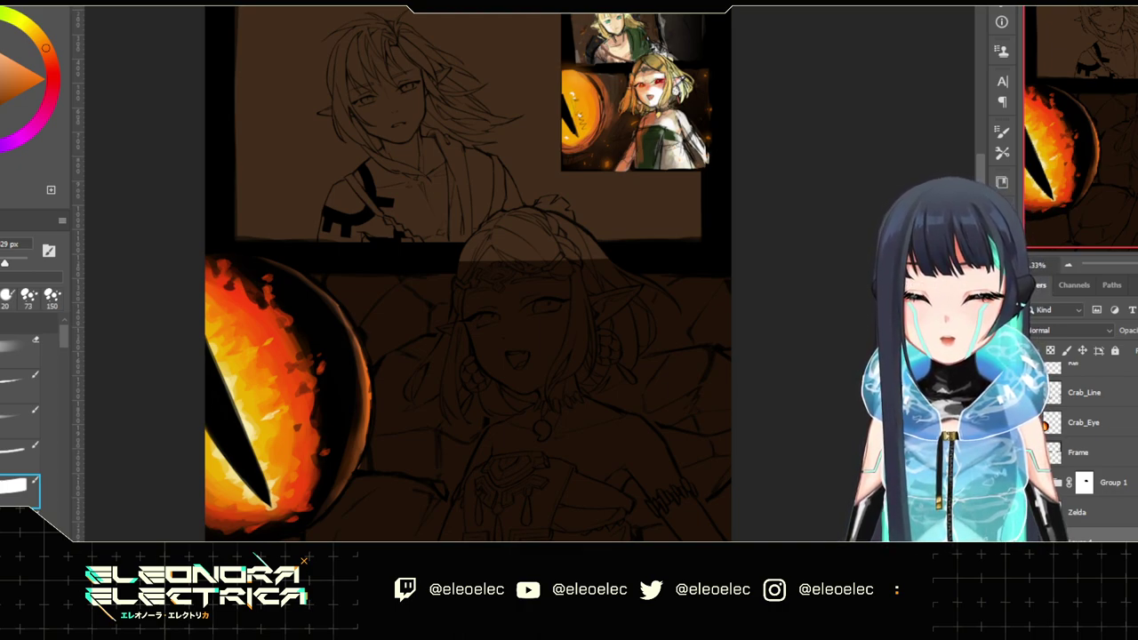
click(1094, 512)
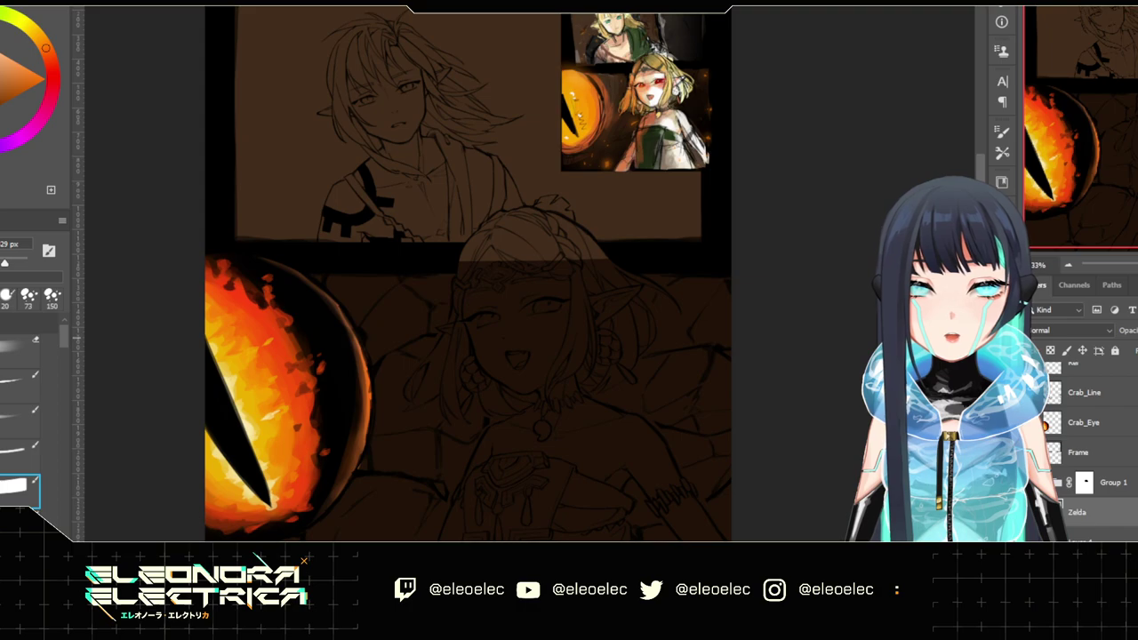
scroll(770, 371, up, 3)
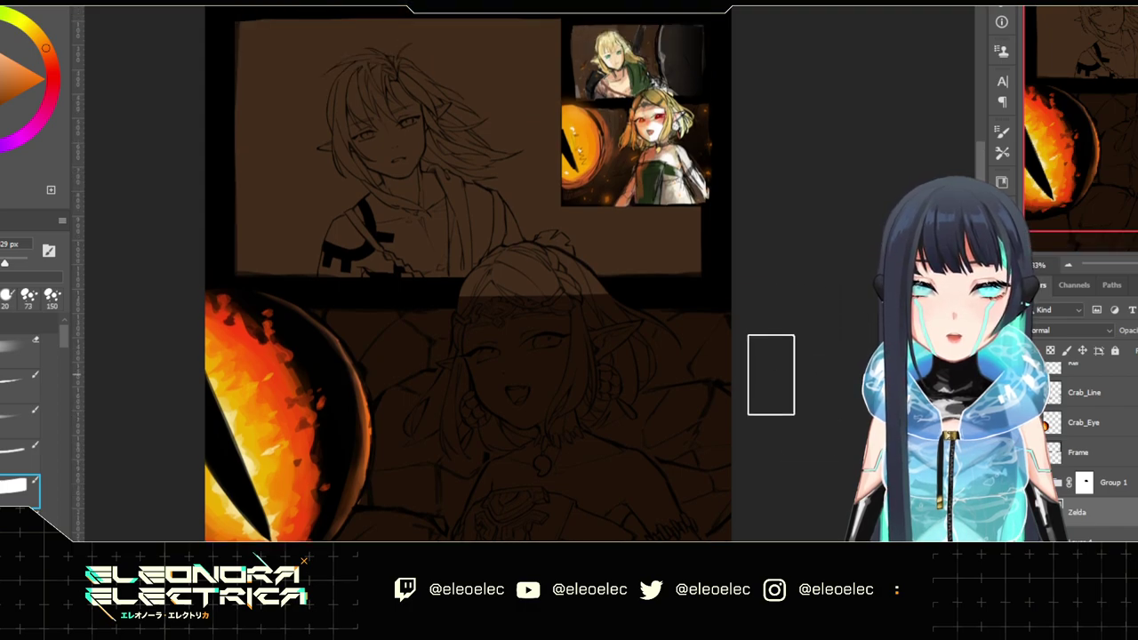
scroll(766, 359, down, 2)
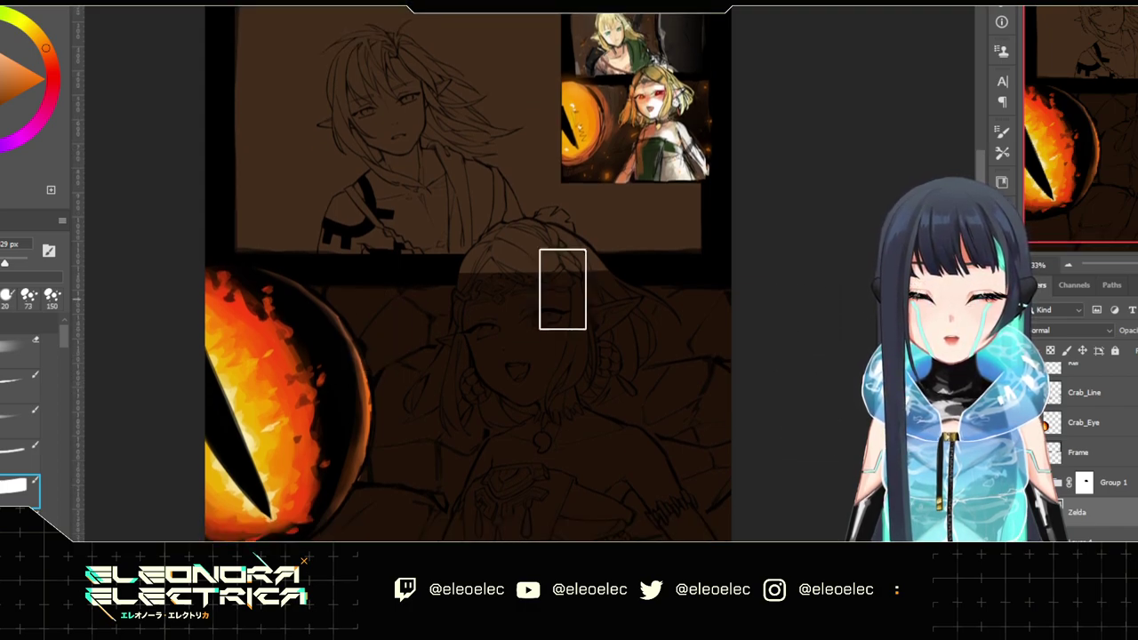
Try dark gradients of different strength over the brown background, spreading from the lower-right corner of the lower panel
drag(490, 374, 496, 350)
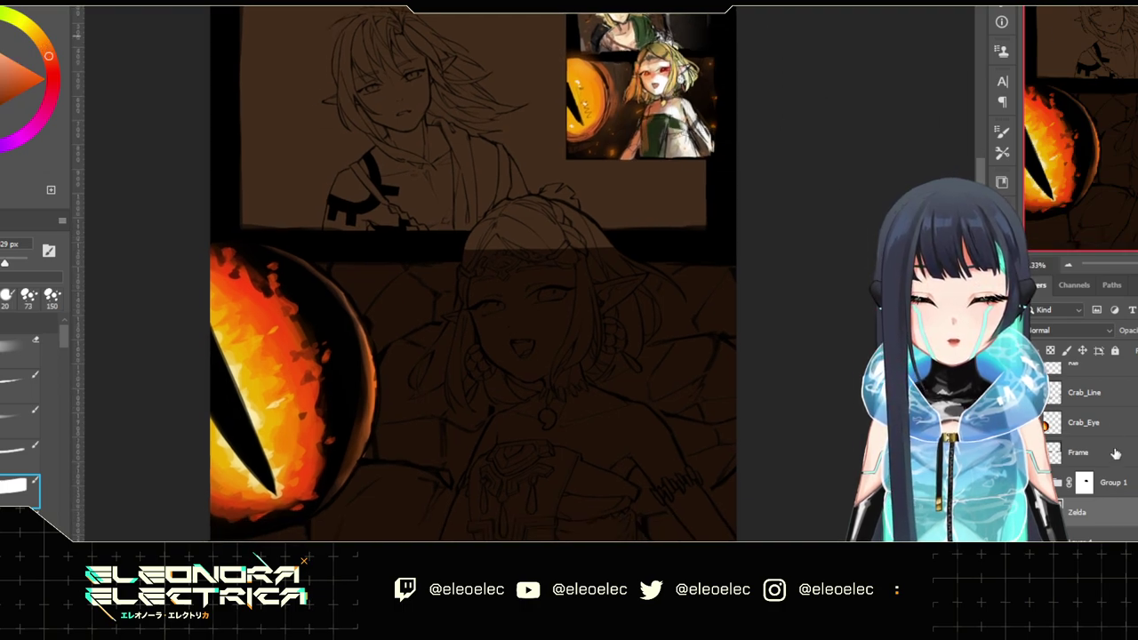
scroll(599, 219, down, 3)
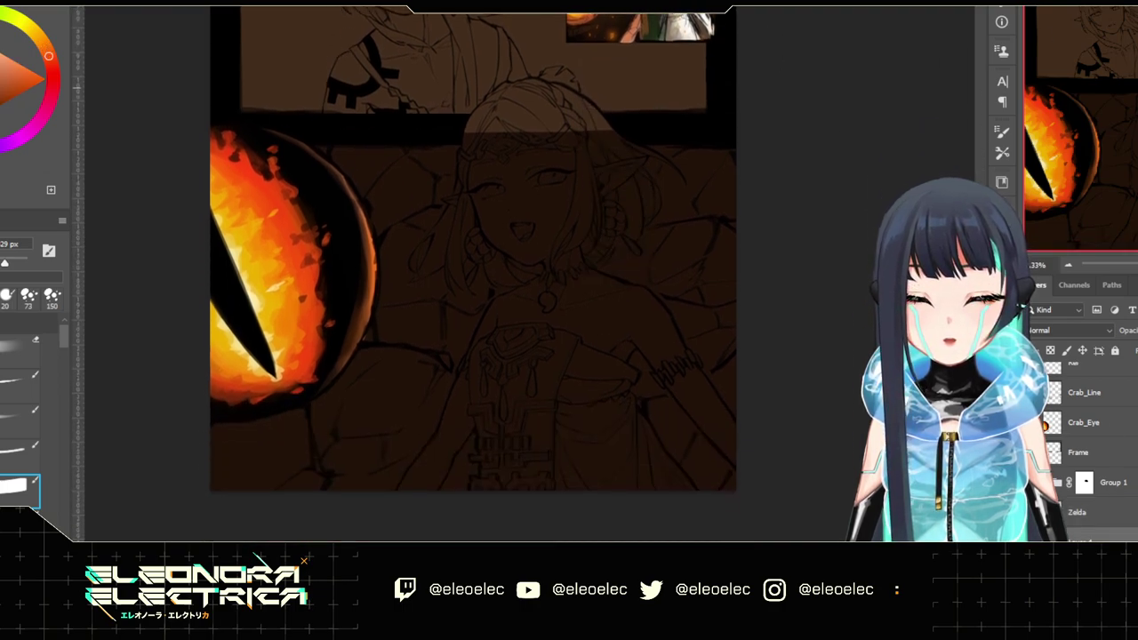
key(l)
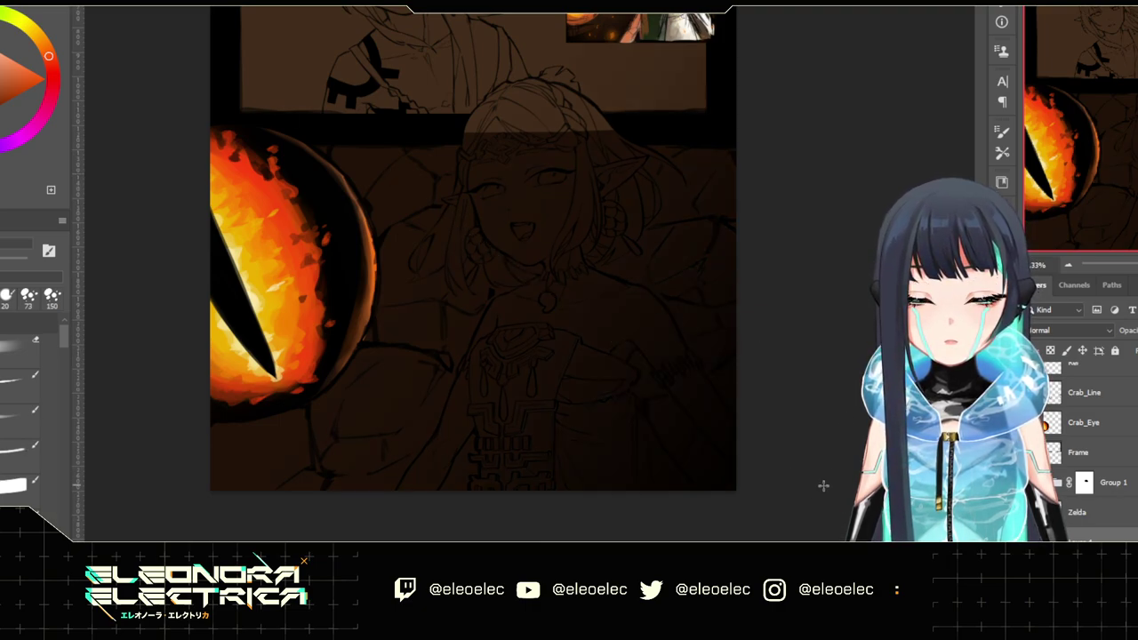
scroll(697, 240, down, 1)
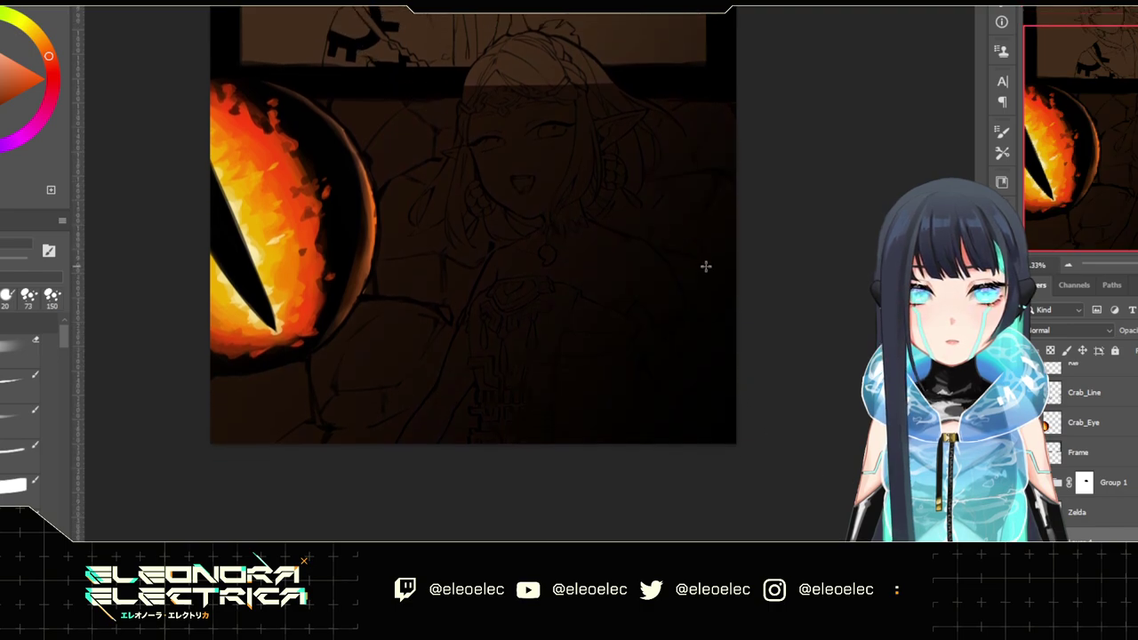
scroll(706, 264, up, 5)
scroll(817, 435, up, 3)
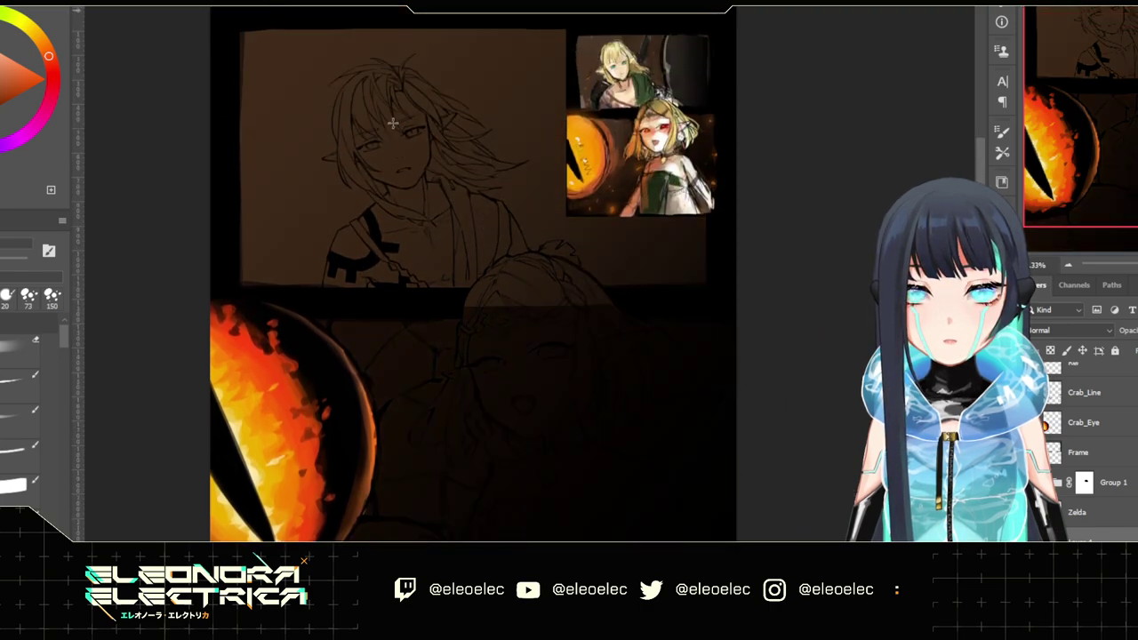
scroll(720, 184, down, 6)
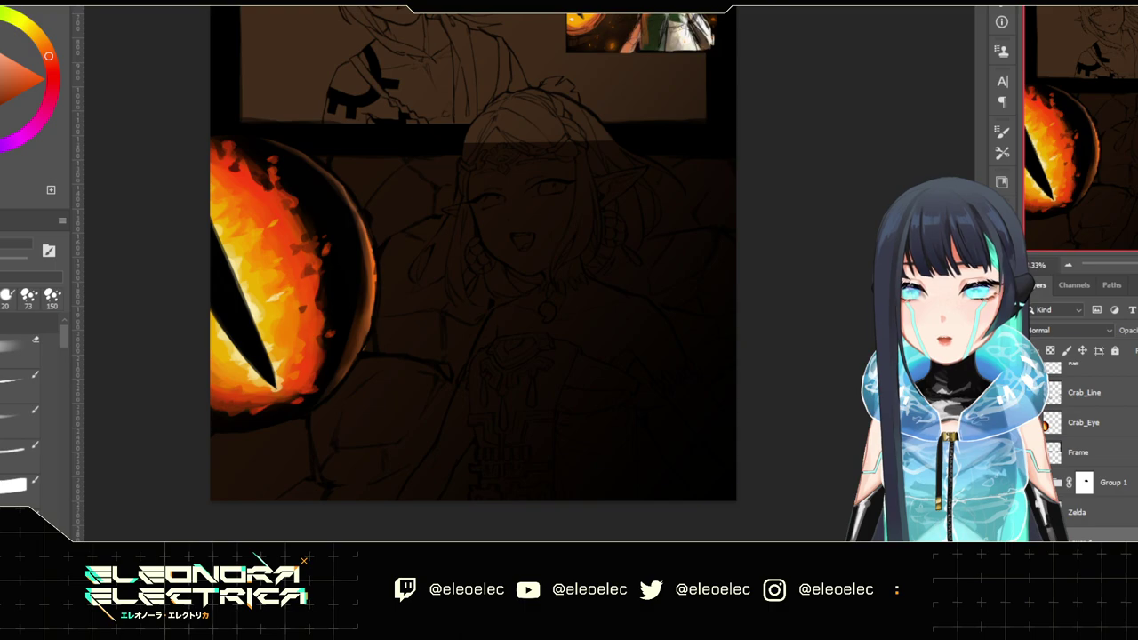
Try a brown gradient from the artwork's upper-left corner across the upper panel, and undo the gradient trials
scroll(631, 317, up, 4)
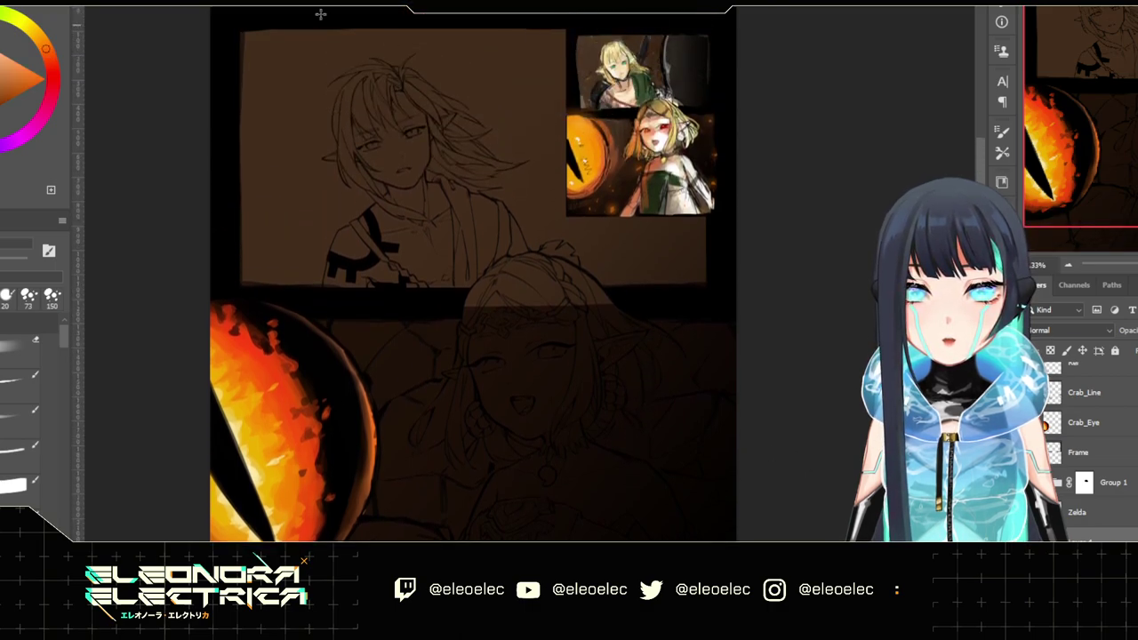
drag(183, 13, 501, 274)
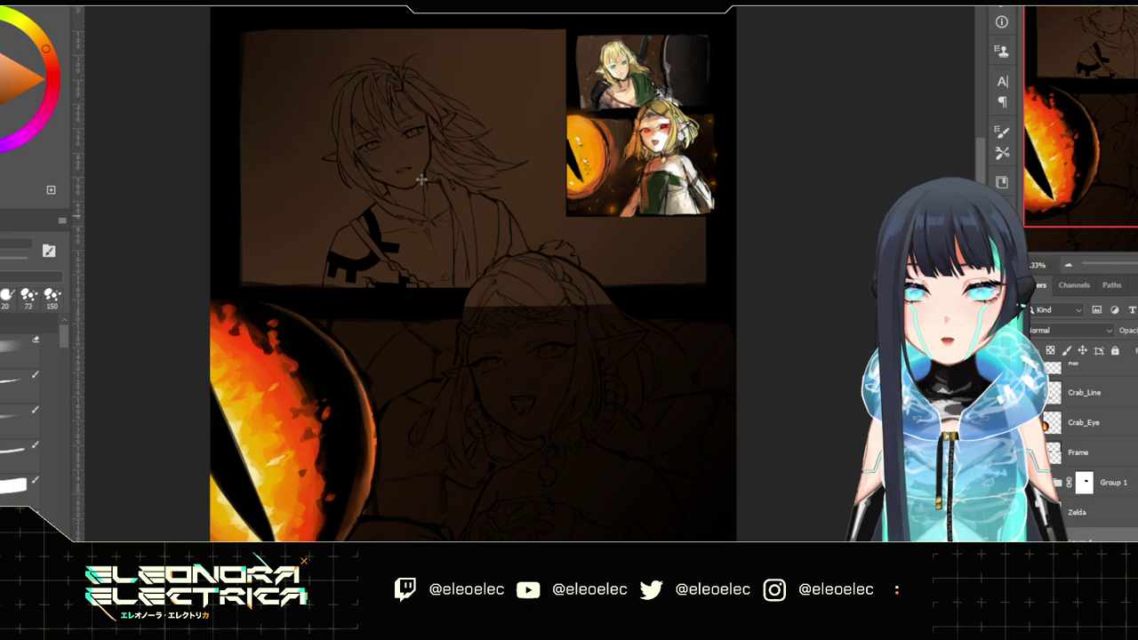
key(ctrl+shift+z)
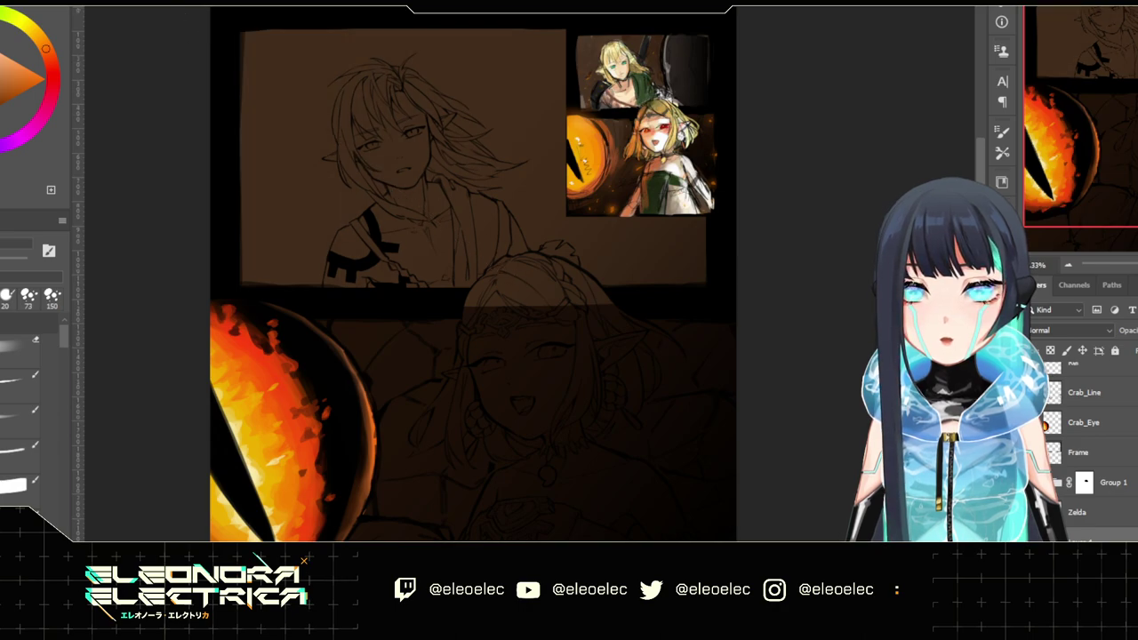
key(ctrl+z)
key(ctrl+shift+z)
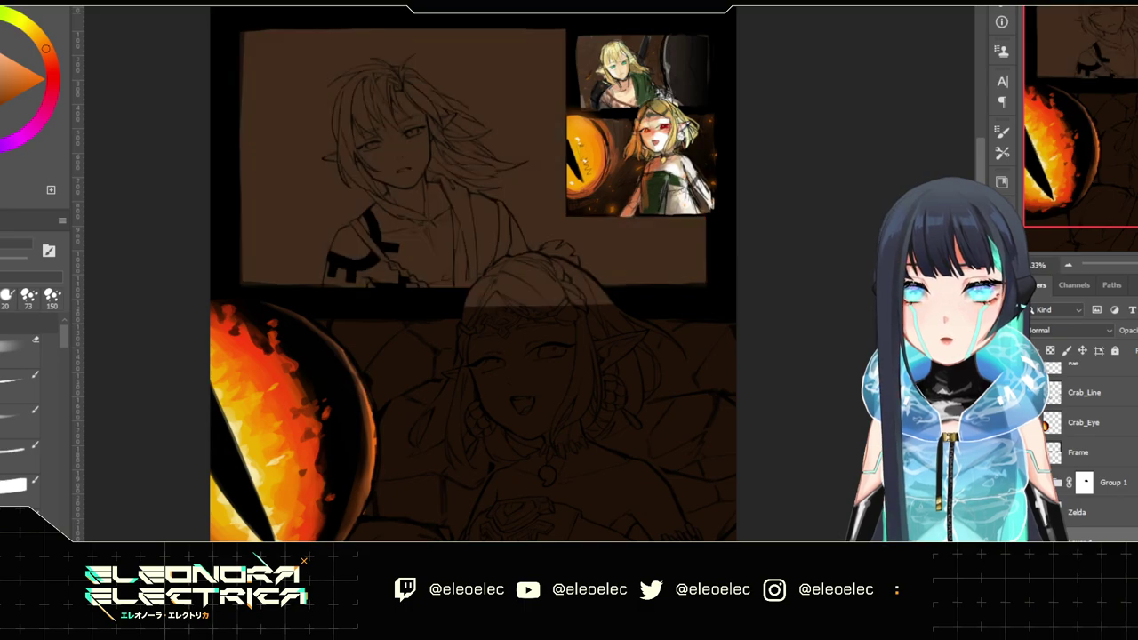
Sample the black of the panel frame and darken the brown background with a gradient from the lower right
drag(711, 235, 748, 178)
alt+click(744, 108)
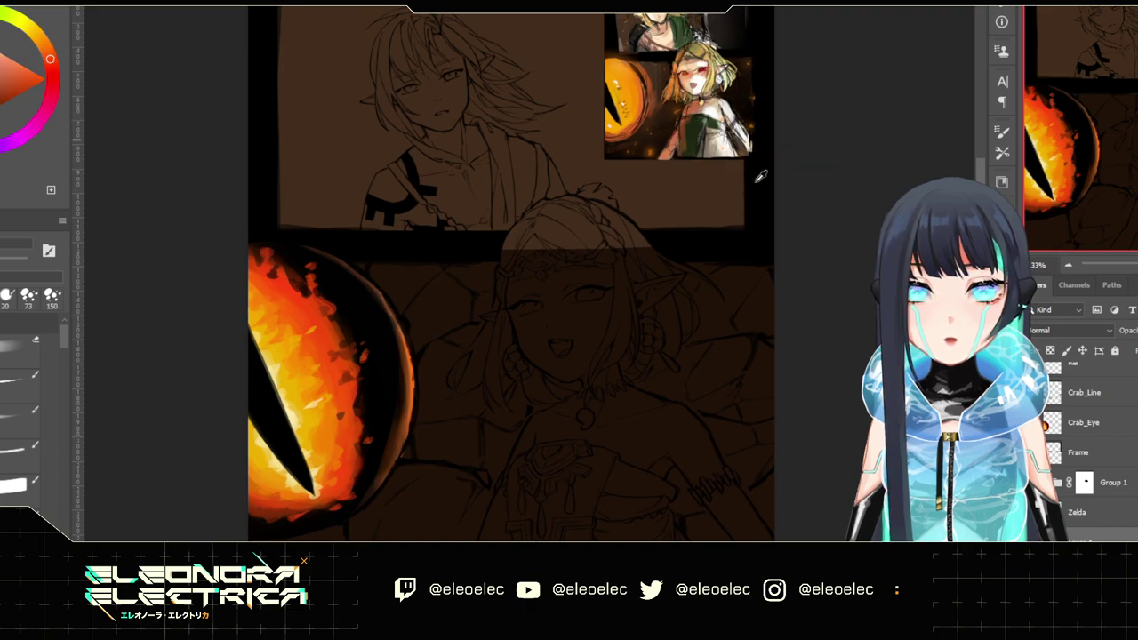
scroll(757, 165, up, 3)
scroll(755, 198, down, 6)
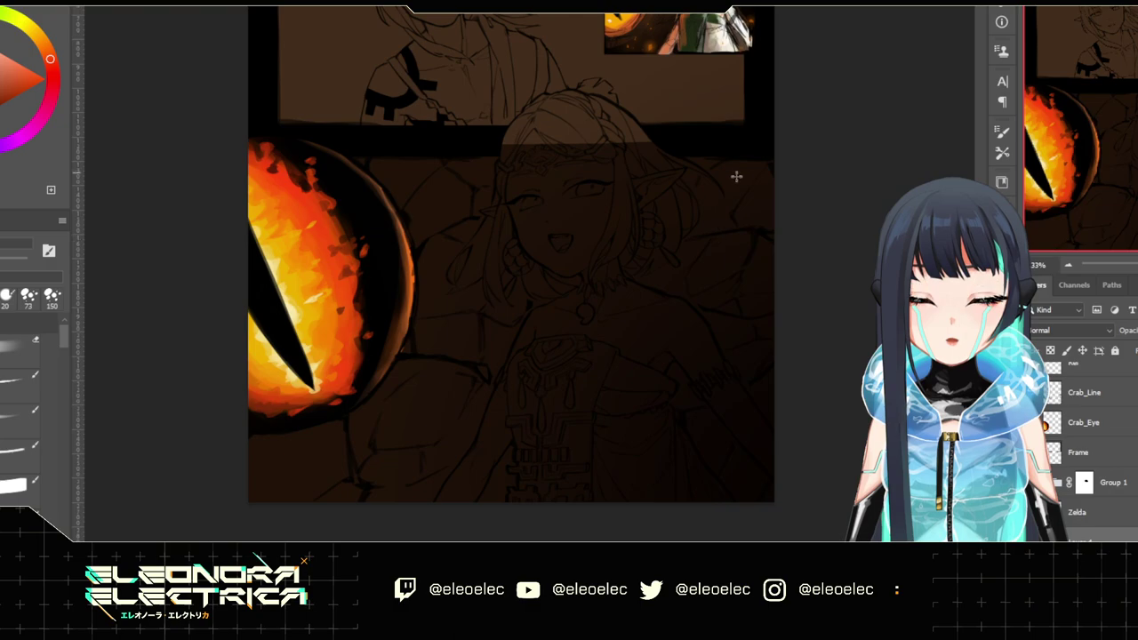
scroll(739, 172, up, 3)
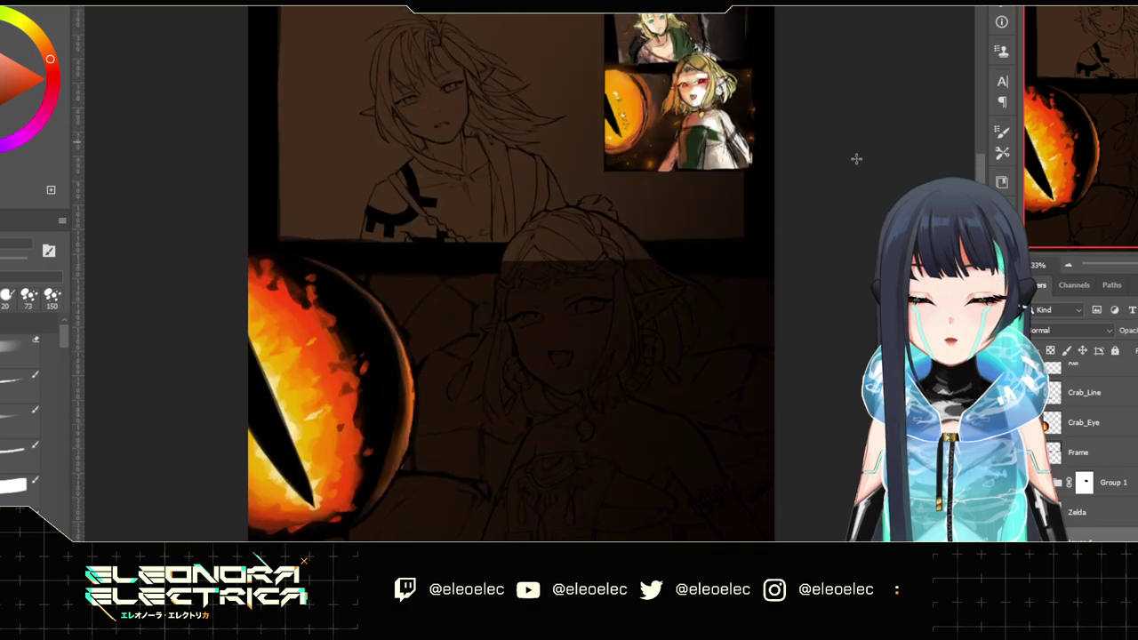
Choose an orange-brown hue, apply a gradient from the artwork's upper-left corner, and undo the extra gradient drawn from the opposite side
click(46, 49)
drag(269, 15, 580, 218)
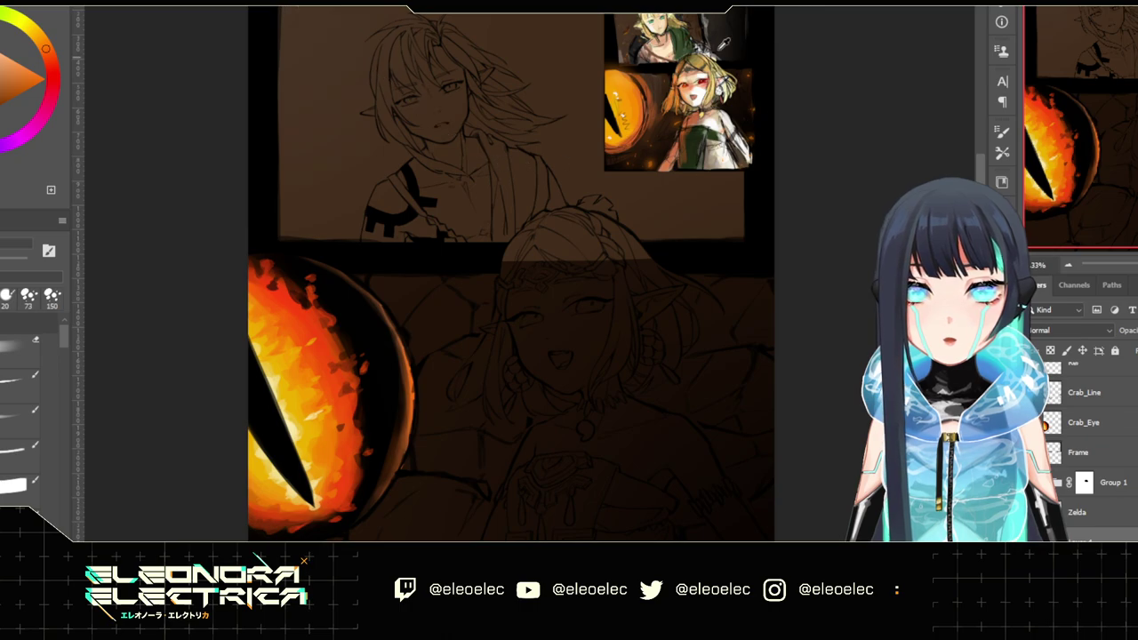
drag(767, 241, 351, 41)
key(ctrl+z)
drag(250, 9, 774, 263)
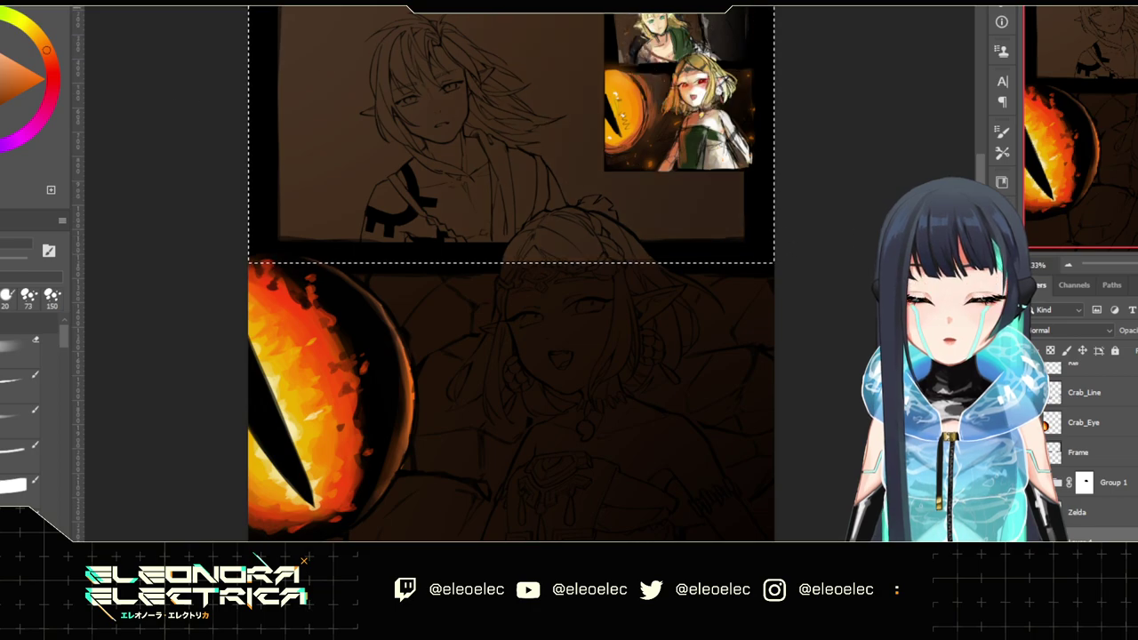
key(ctrl+d)
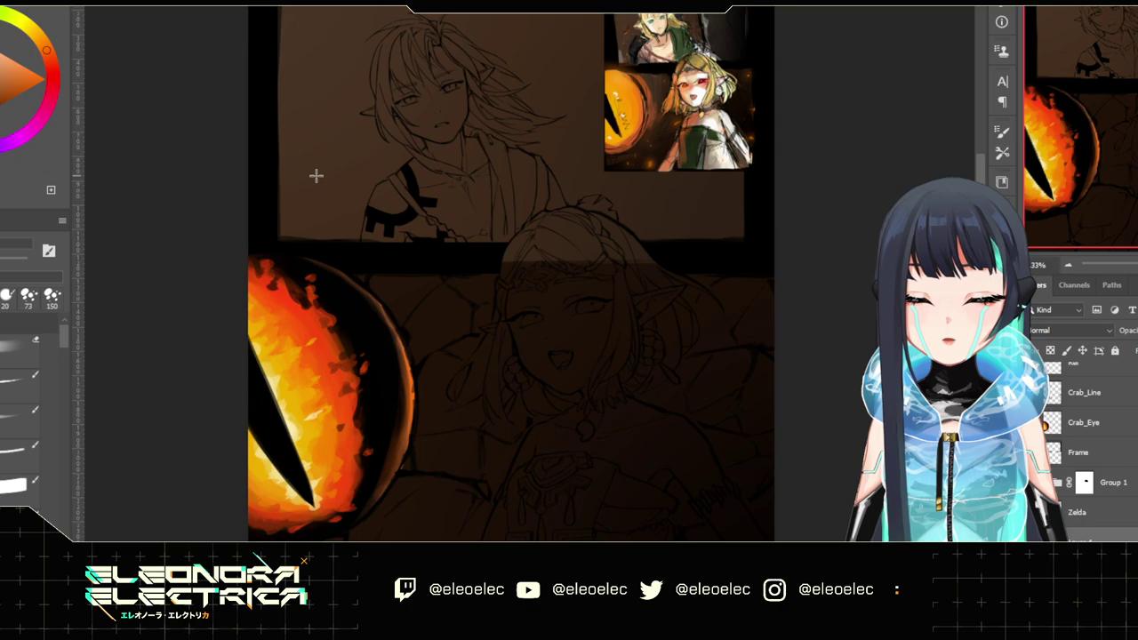
scroll(635, 293, down, 3)
scroll(641, 293, up, 2)
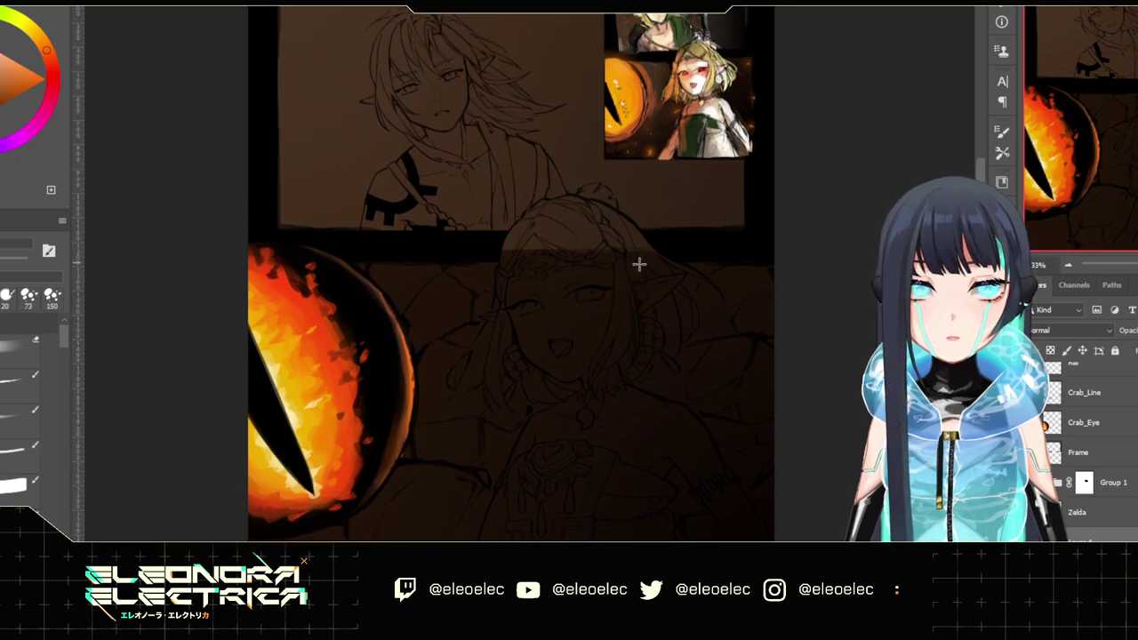
scroll(534, 287, down, 3)
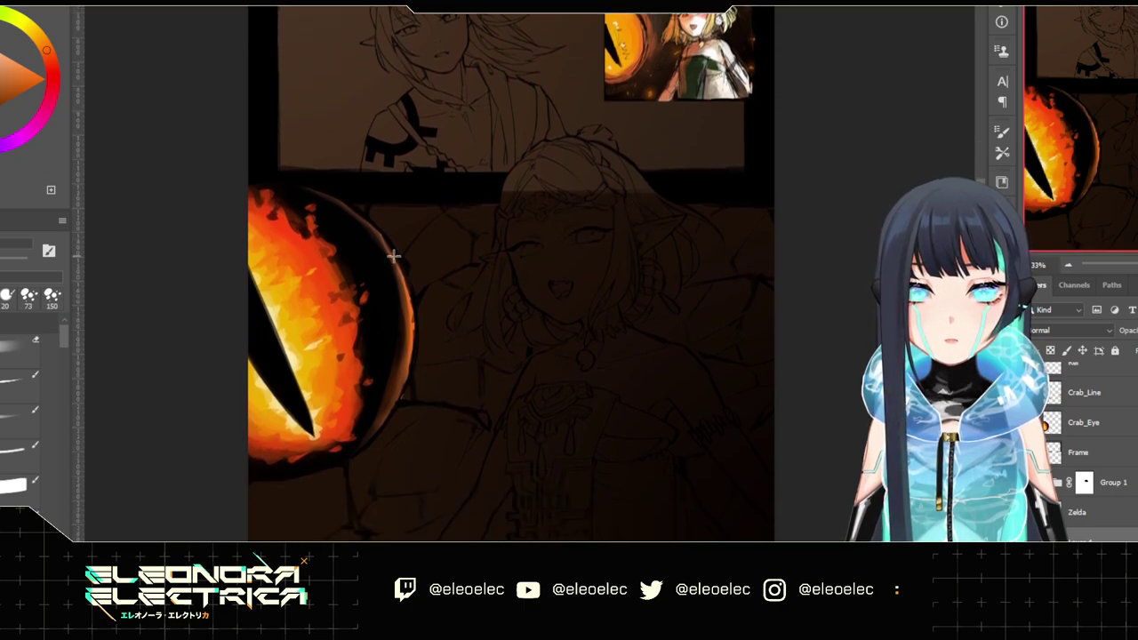
Expand Group 1 and select its Link_Line layer, ready for brush work on the upper-panel character
click(1115, 487)
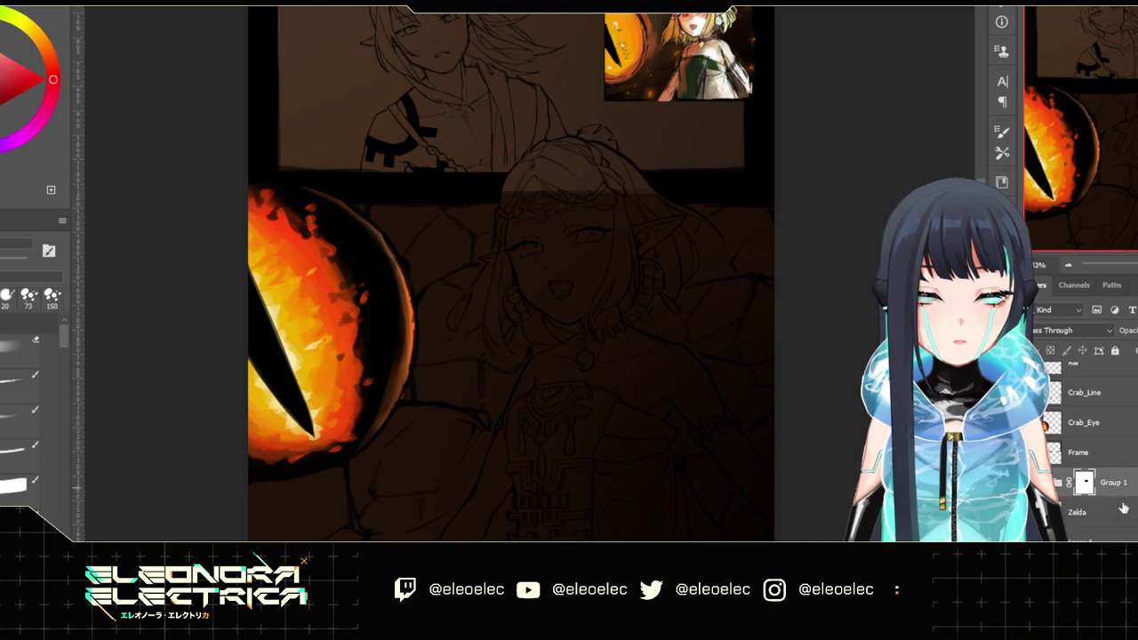
scroll(454, 354, up, 4)
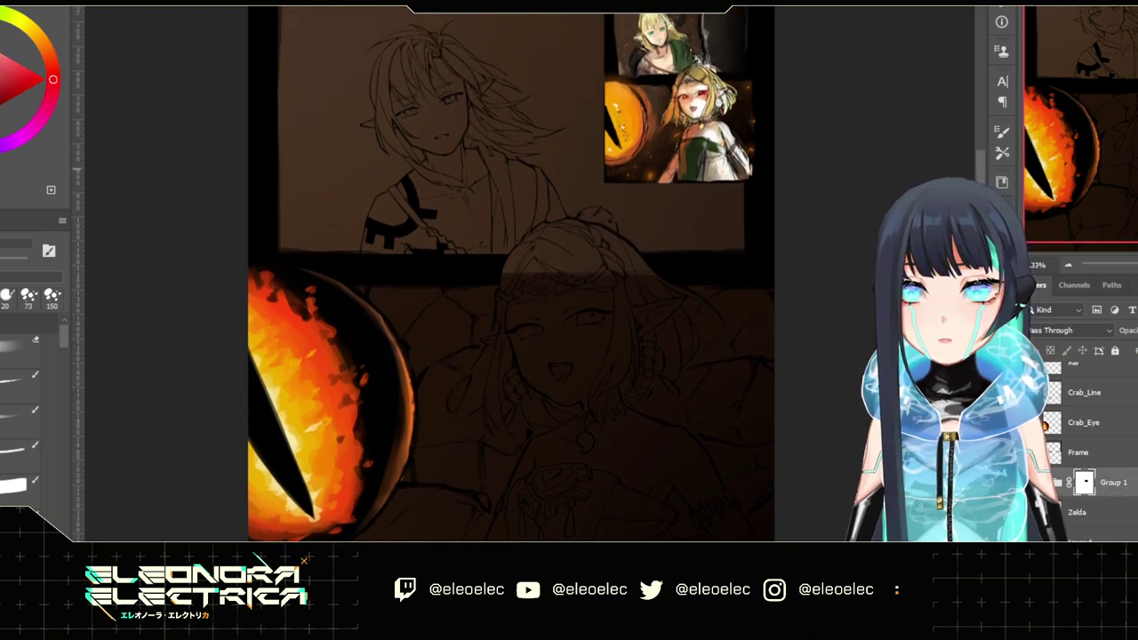
scroll(603, 233, up, 2)
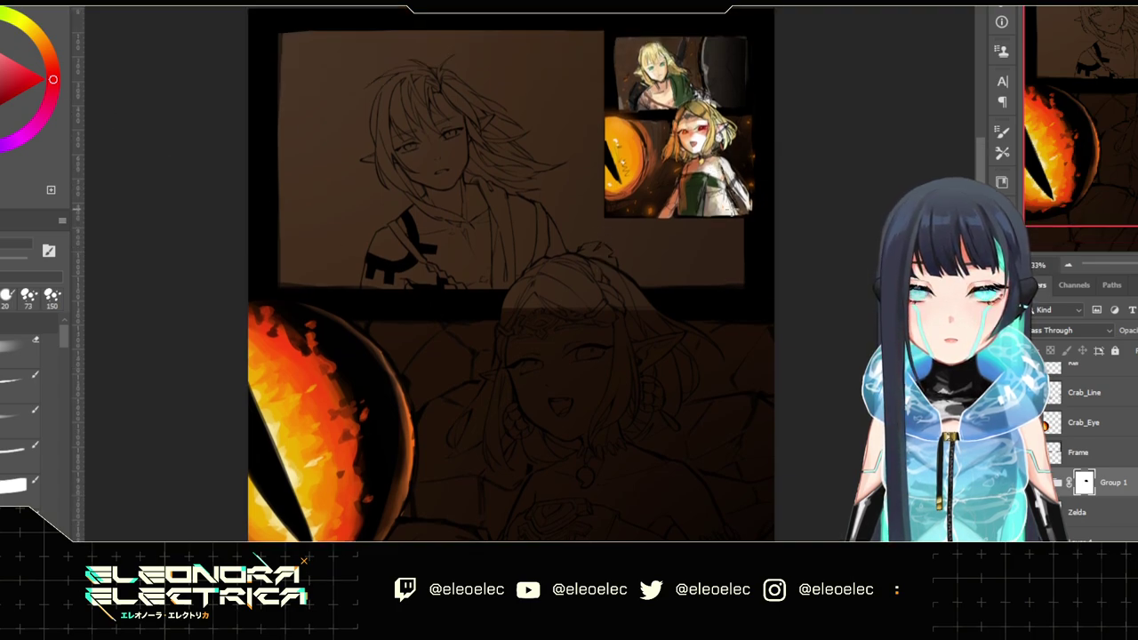
scroll(739, 198, down, 1)
scroll(742, 197, up, 2)
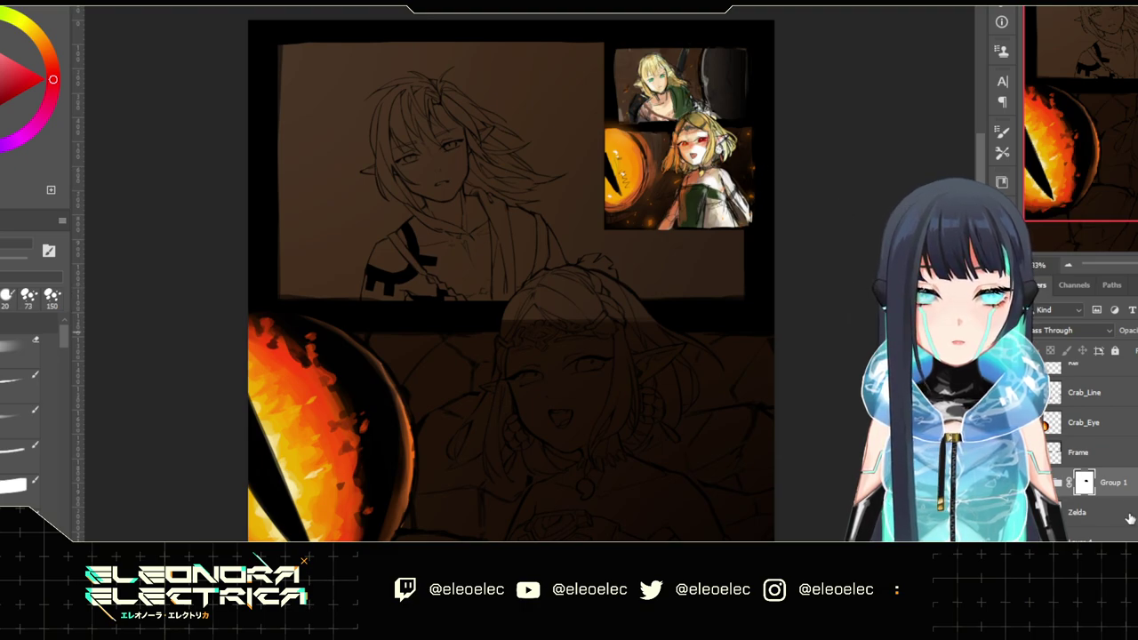
click(1060, 481)
click(1095, 512)
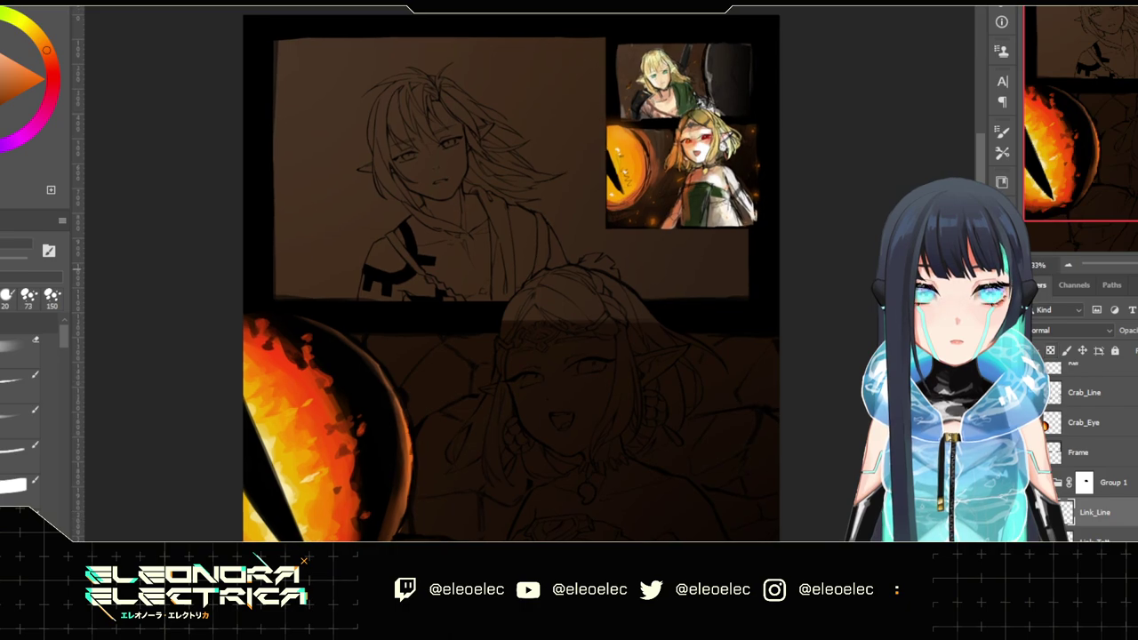
key(ctrl+plus)
key(ctrl+plus)
drag(533, 223, 595, 402)
click(6, 406)
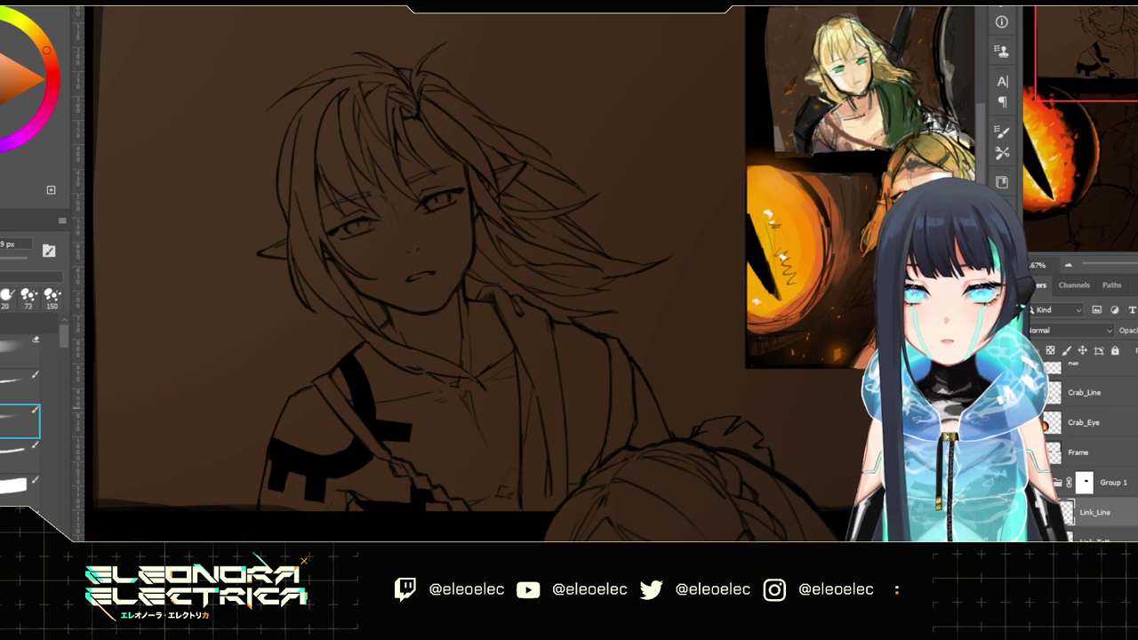
Undo the trial grouping of the Link_Line layer and place an empty layer below Link_Tatt
key(ctrl+g)
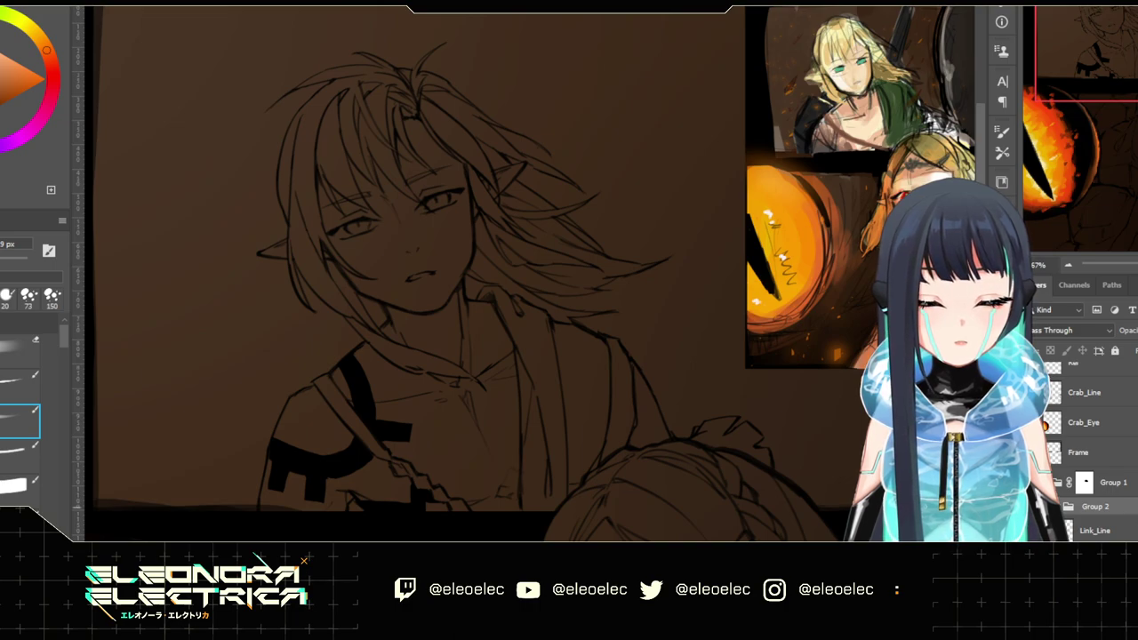
key(ctrl+z)
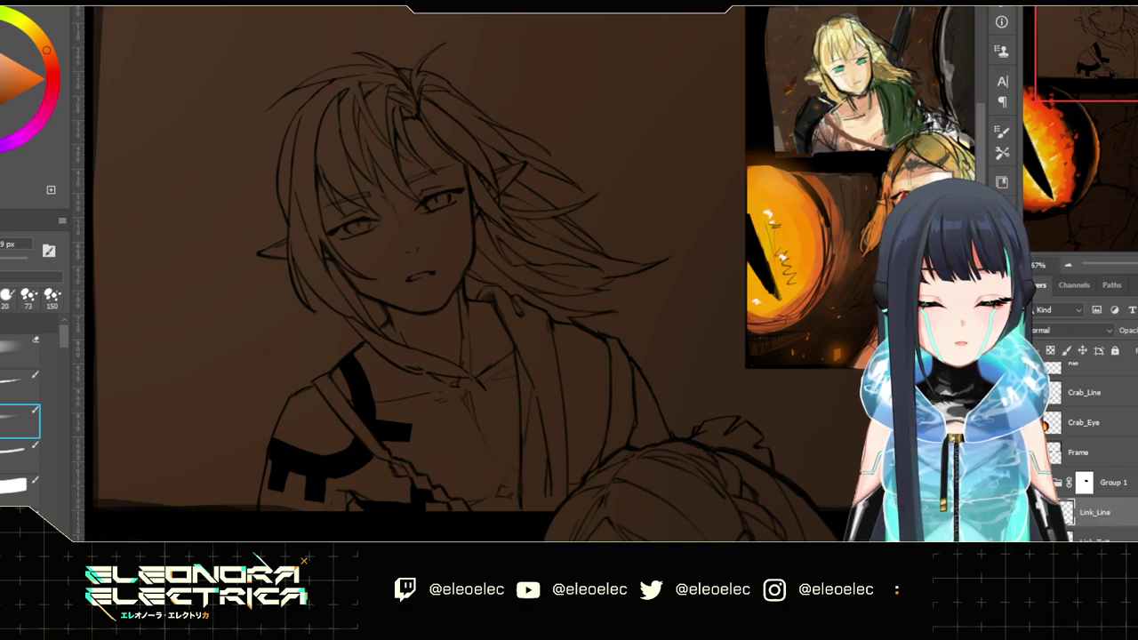
scroll(1127, 467, down, 1)
drag(1111, 423, 1129, 498)
scroll(1125, 496, up, 1)
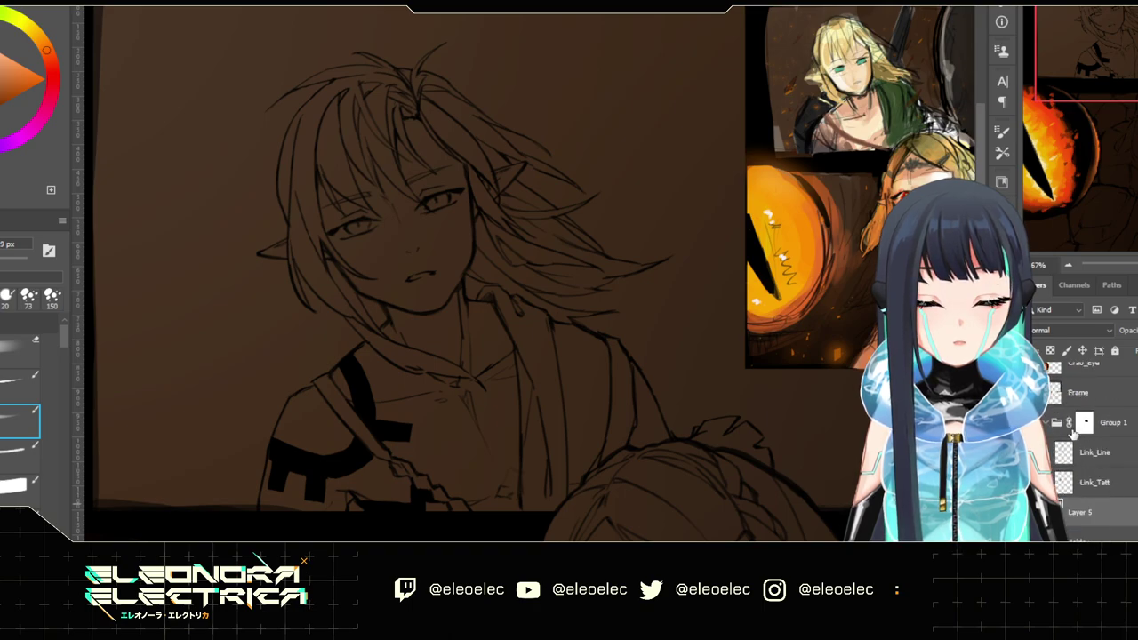
Rename Group 1 as Link and make the empty layer below Link_Tatt active inside it
double_click(1113, 423)
text(Lin)
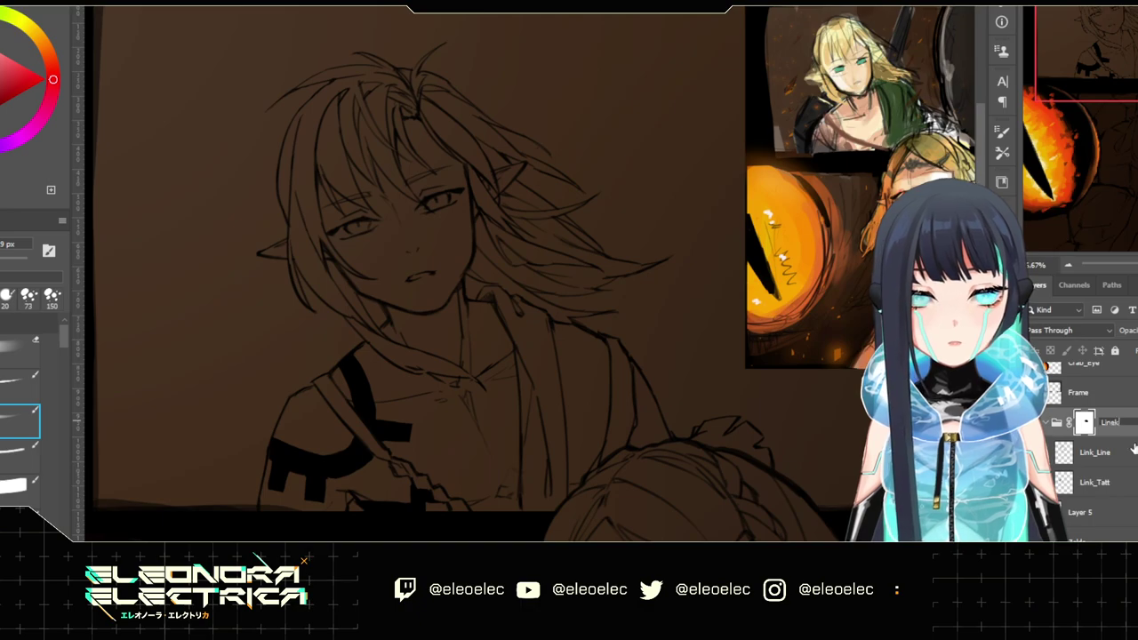
text(k)
key(Return)
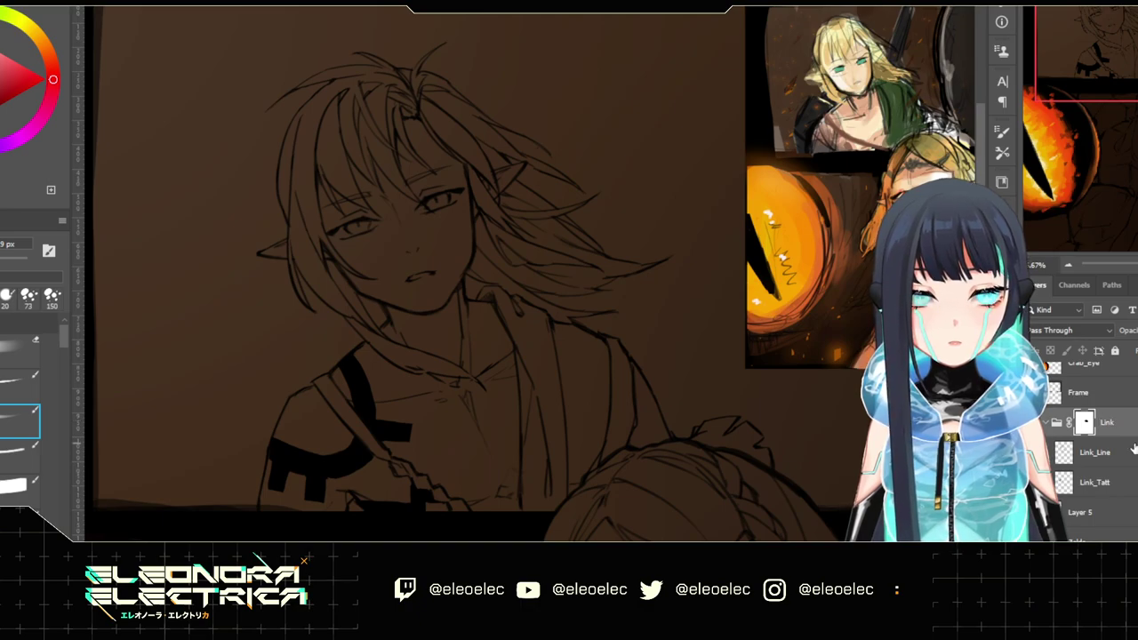
click(1125, 513)
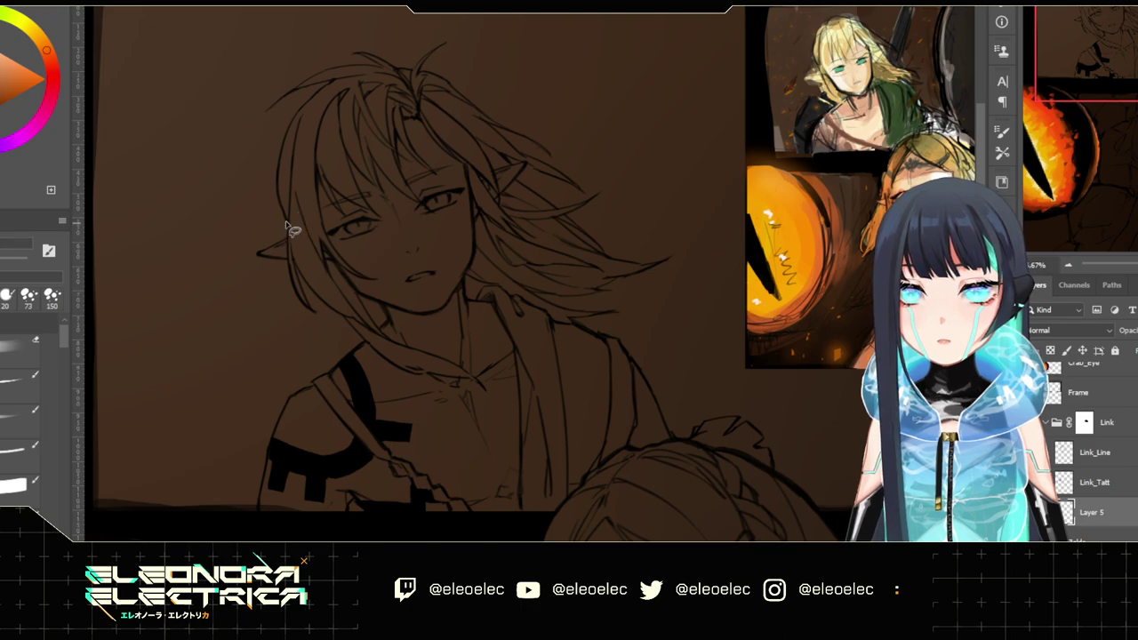
mouse_move(281, 201)
mouse_down()
mouse_move(288, 125)
mouse_move(351, 82)
mouse_up()
key(ctrl+d)
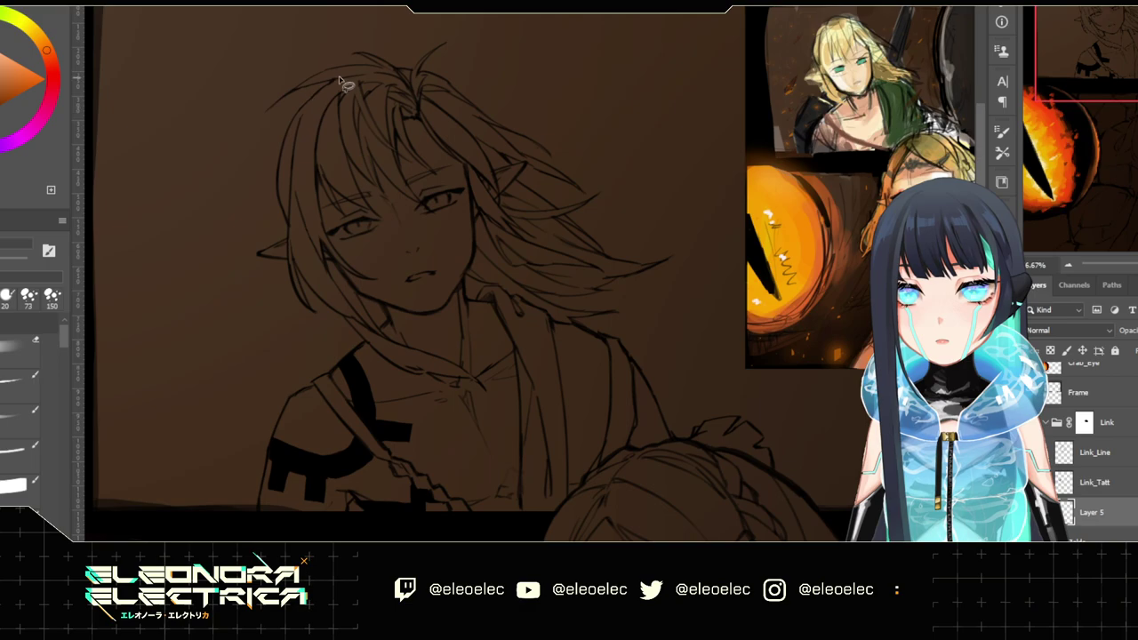
mouse_move(339, 79)
mouse_down()
mouse_move(287, 132)
mouse_move(277, 183)
mouse_move(295, 233)
mouse_move(257, 252)
mouse_move(332, 260)
mouse_move(408, 212)
mouse_move(360, 100)
mouse_up()
key(ctrl+d)
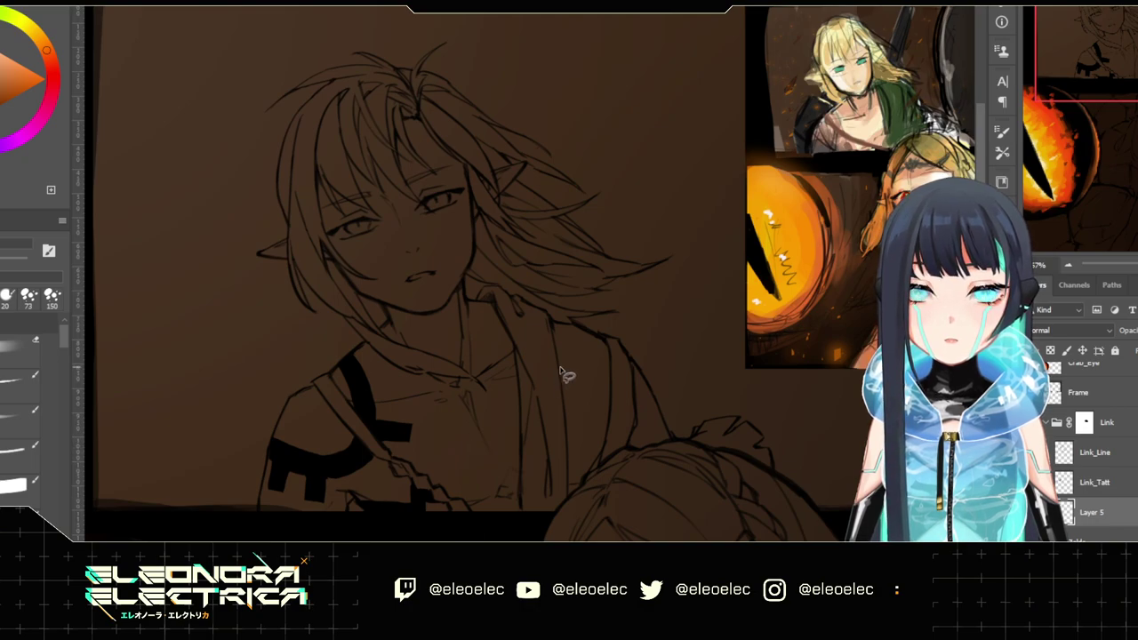
Block in a rough flat grey base behind the upper-panel character's hair, face and torso with a large square brush
scroll(534, 376, up, 1)
click(16, 488)
mouse_move(381, 165)
mouse_down()
mouse_move(418, 369)
mouse_move(441, 252)
mouse_move(461, 364)
mouse_move(432, 284)
mouse_move(445, 356)
mouse_move(392, 283)
mouse_move(445, 427)
mouse_move(353, 283)
mouse_move(411, 378)
mouse_up()
click(20, 258)
mouse_move(383, 244)
mouse_down()
mouse_move(401, 276)
mouse_move(374, 230)
mouse_move(401, 353)
mouse_move(351, 283)
mouse_move(353, 260)
mouse_move(326, 275)
mouse_move(315, 255)
mouse_move(417, 391)
mouse_move(334, 272)
mouse_move(321, 218)
mouse_move(311, 222)
mouse_move(314, 331)
mouse_move(268, 273)
mouse_move(326, 124)
mouse_move(305, 129)
mouse_move(278, 154)
mouse_move(424, 168)
mouse_move(484, 219)
mouse_move(436, 146)
mouse_move(448, 149)
mouse_move(423, 101)
mouse_move(435, 144)
mouse_move(480, 145)
mouse_move(496, 224)
mouse_move(578, 290)
mouse_move(538, 345)
mouse_move(598, 286)
mouse_move(482, 292)
mouse_move(480, 203)
mouse_move(441, 222)
mouse_move(433, 395)
mouse_move(387, 321)
mouse_move(388, 212)
mouse_move(376, 164)
mouse_move(415, 246)
mouse_move(398, 424)
mouse_move(376, 408)
mouse_move(384, 426)
mouse_move(377, 399)
mouse_move(349, 433)
mouse_move(312, 535)
mouse_move(312, 525)
mouse_move(388, 539)
mouse_move(583, 477)
mouse_move(492, 498)
mouse_move(534, 520)
mouse_move(361, 530)
mouse_move(458, 443)
mouse_move(506, 363)
mouse_move(600, 451)
mouse_move(646, 469)
mouse_move(661, 499)
mouse_move(524, 442)
mouse_up()
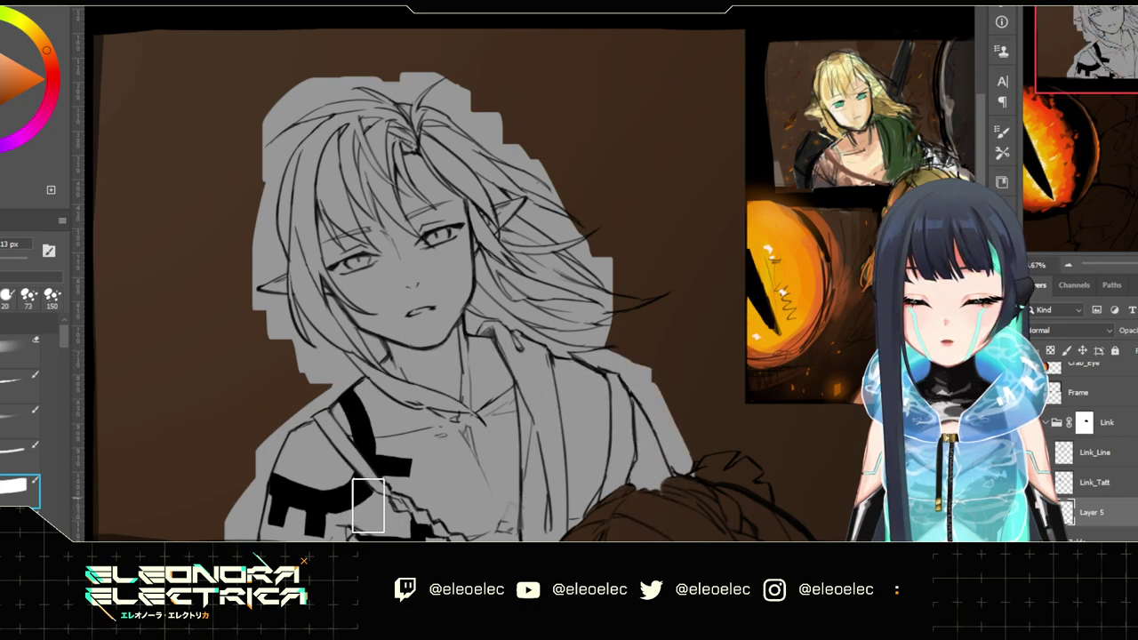
mouse_move(586, 306)
mouse_down()
mouse_move(665, 304)
mouse_move(590, 253)
mouse_move(613, 214)
mouse_up()
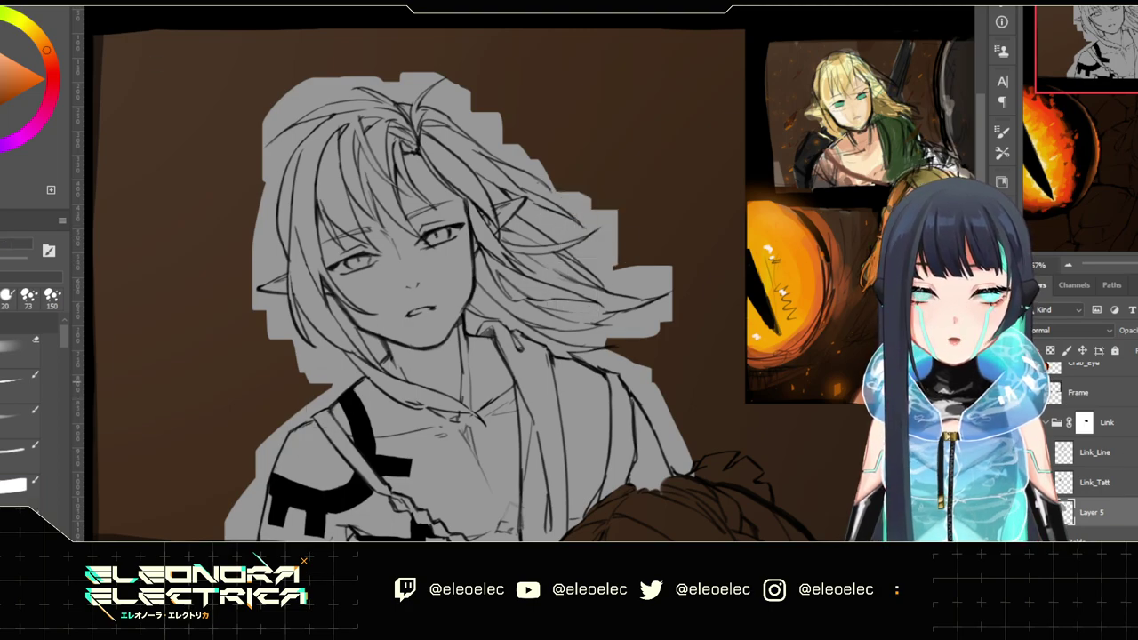
Return to the grey base layer and cut away the excess grey between the left-hand hair and the shoulder
click(1095, 452)
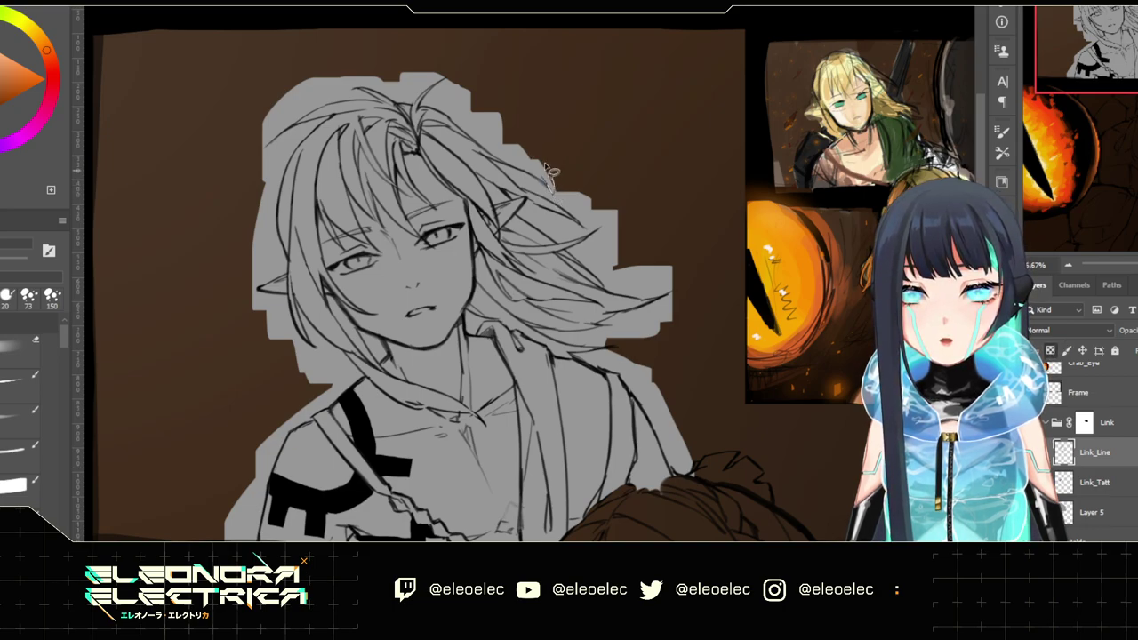
click(1094, 482)
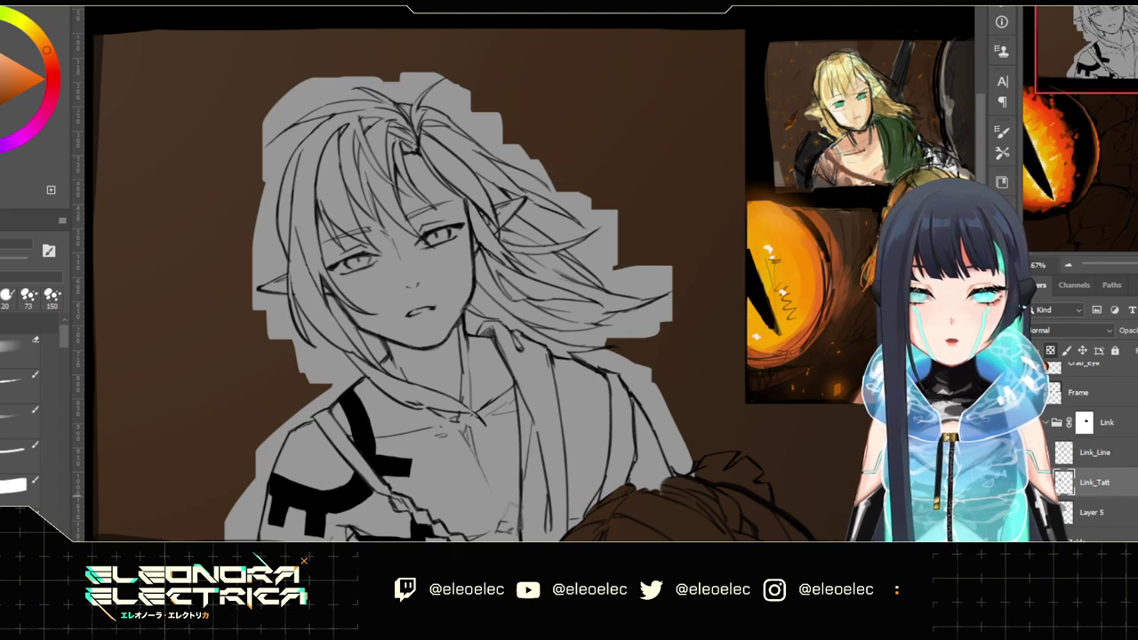
click(1092, 512)
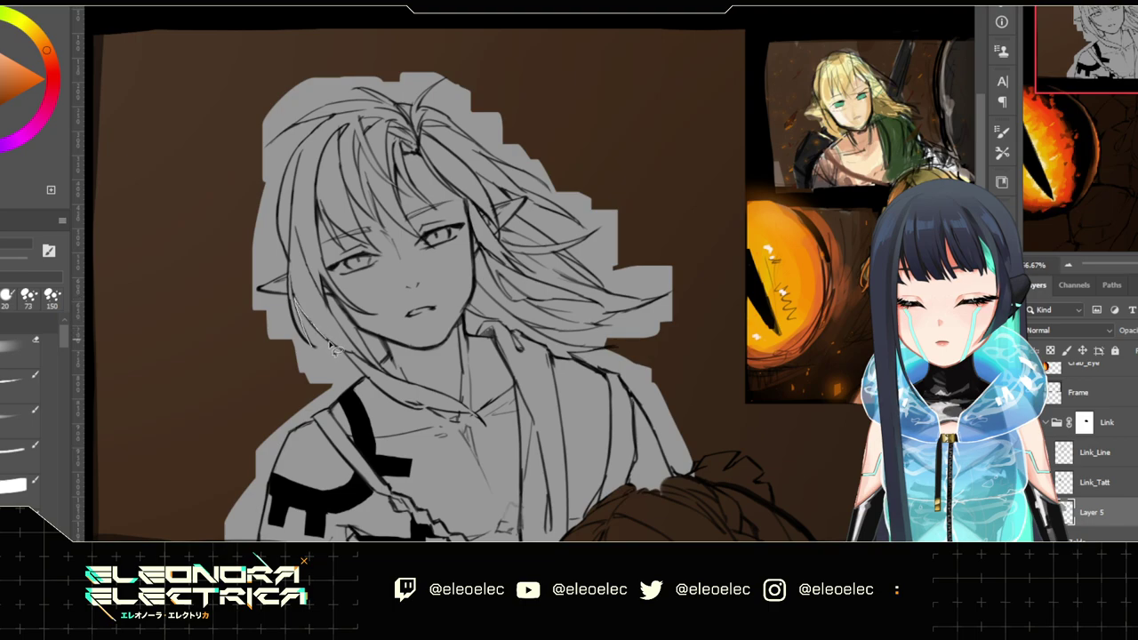
drag(346, 358, 364, 381)
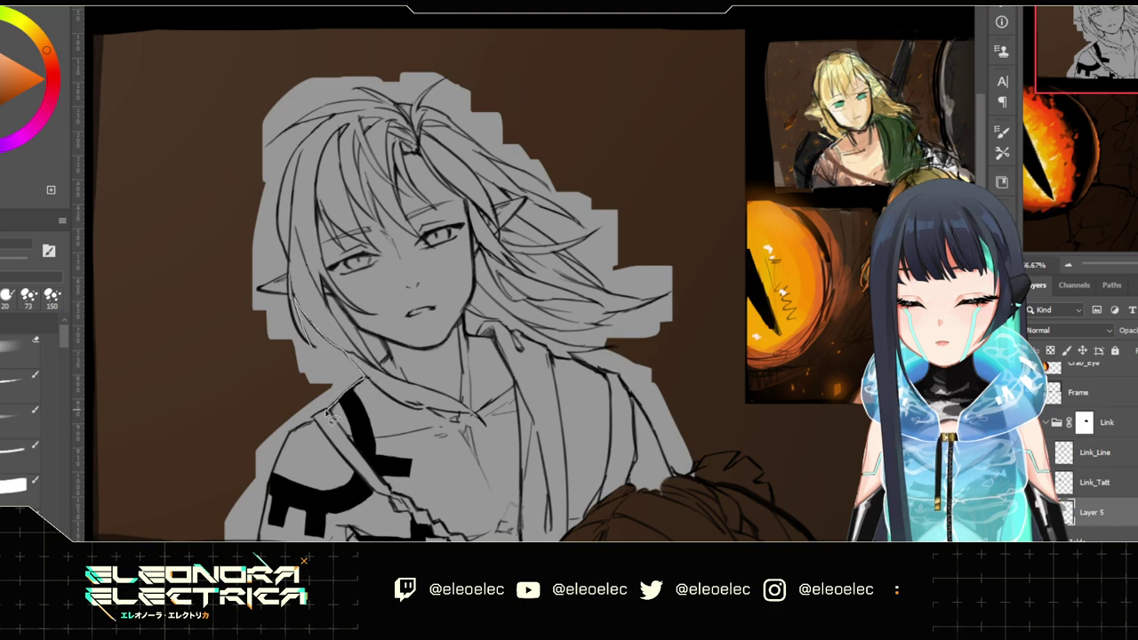
drag(294, 408, 299, 344)
key(Delete)
key(ctrl+d)
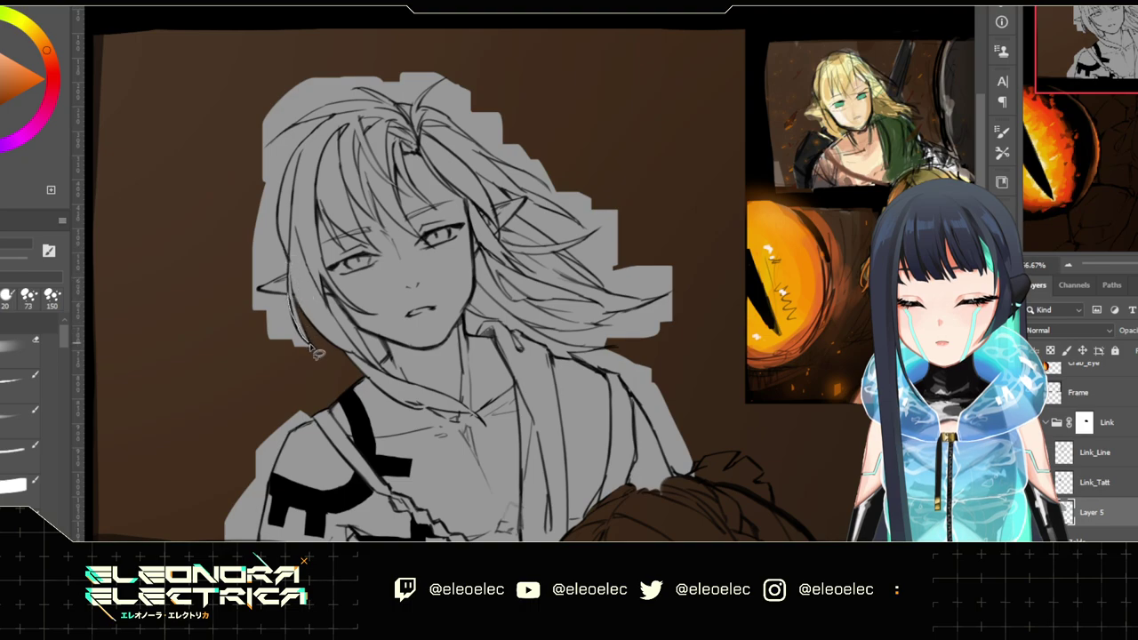
Trim the excess grey below and above the pointed ear on the left side of the character's head
mouse_move(290, 300)
mouse_down()
mouse_move(297, 338)
mouse_move(314, 348)
mouse_move(283, 358)
mouse_move(244, 328)
mouse_move(259, 284)
mouse_up()
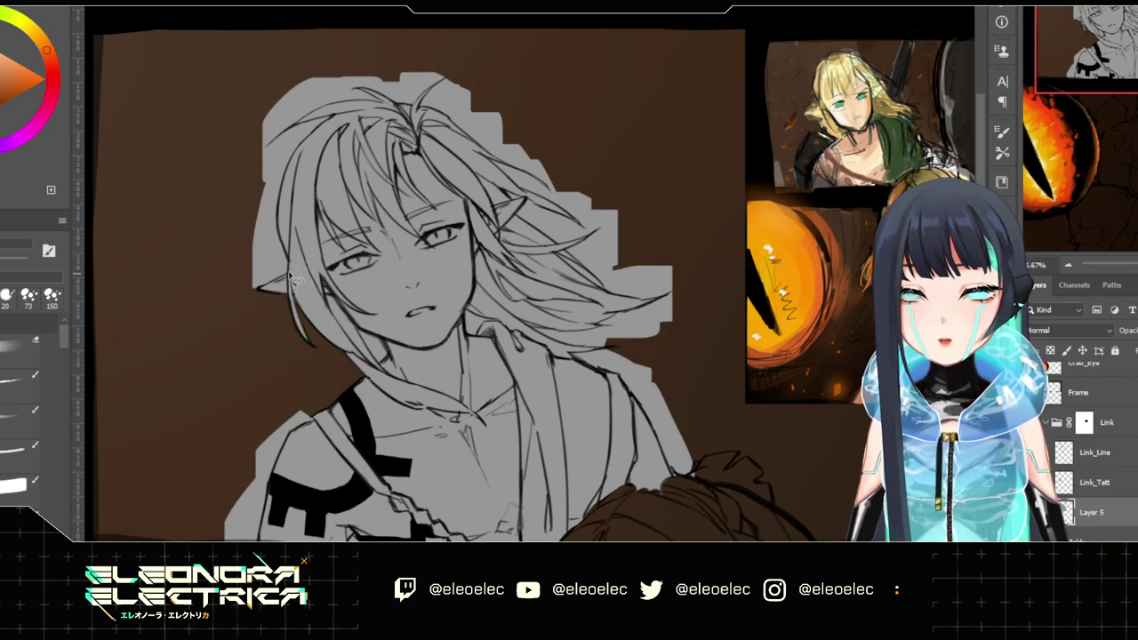
drag(256, 288, 285, 278)
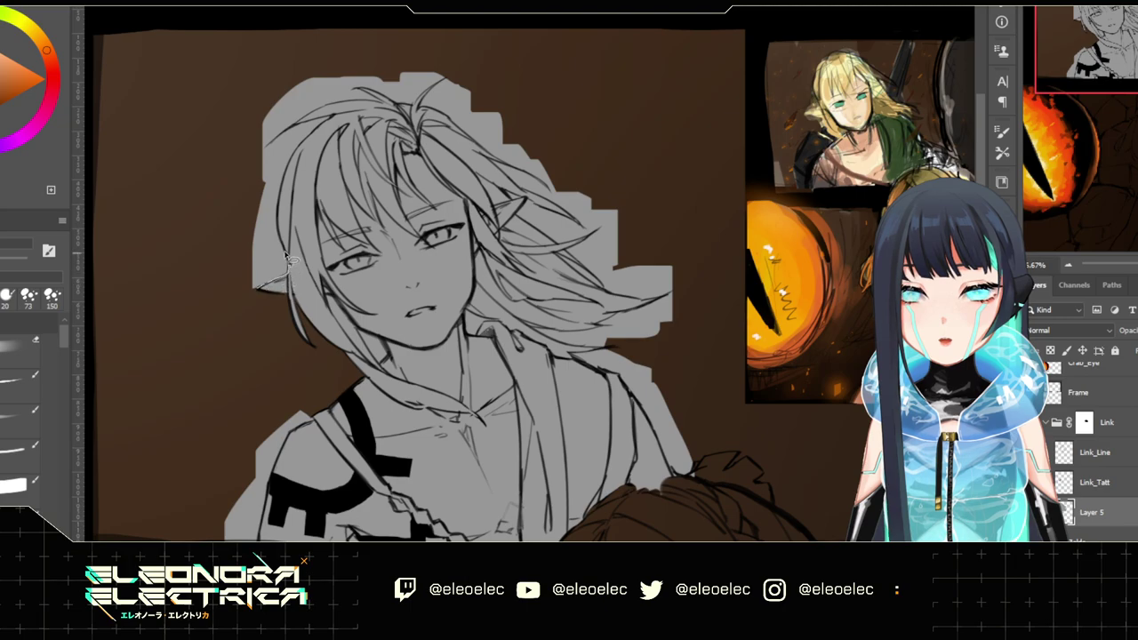
mouse_move(278, 217)
mouse_down()
mouse_move(233, 220)
mouse_move(257, 289)
mouse_up()
key(Delete)
key(ctrl+d)
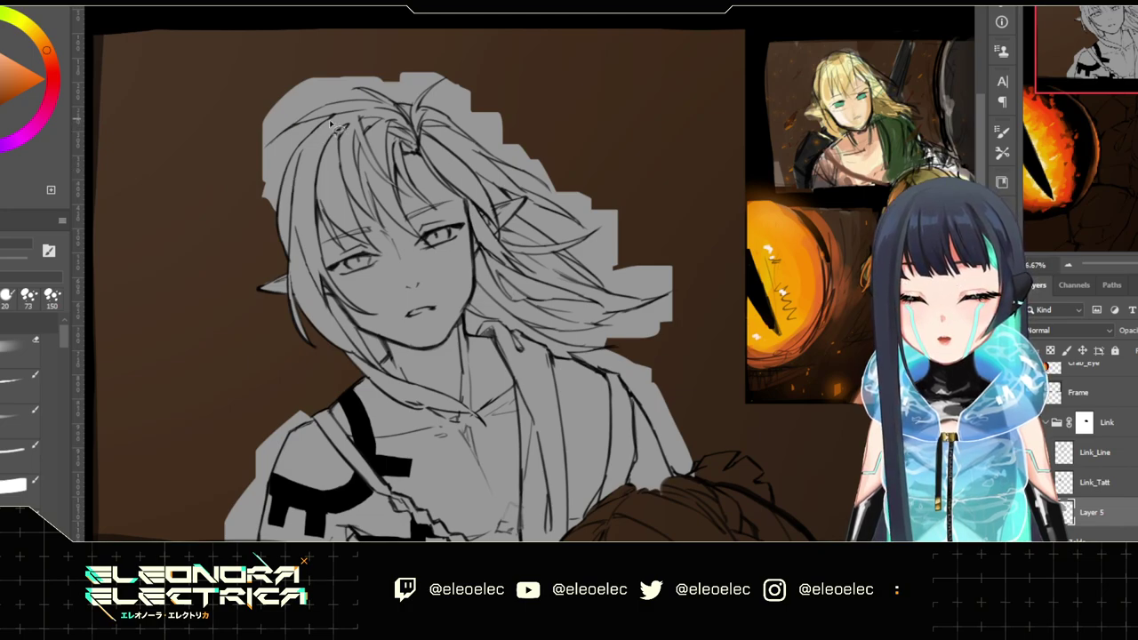
Delete the excess grey outside the left hair outline, beneath the long stray strand at the top of the head
mouse_move(337, 123)
mouse_down()
mouse_move(288, 163)
mouse_move(277, 220)
mouse_move(254, 219)
mouse_move(244, 182)
mouse_move(267, 148)
mouse_move(372, 117)
mouse_up()
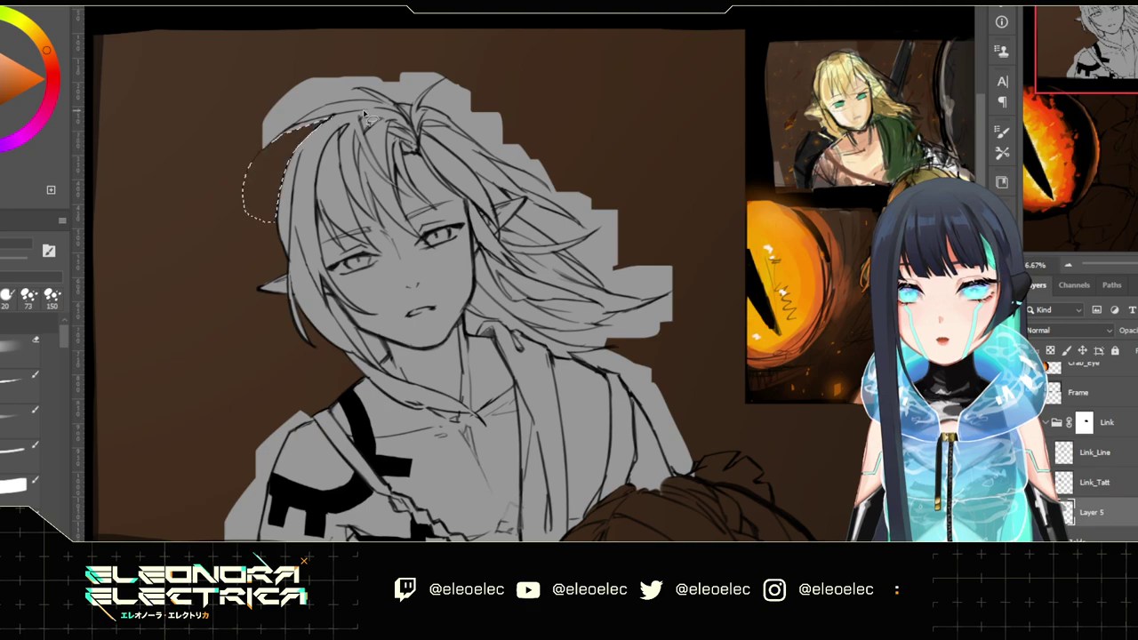
mouse_move(265, 148)
mouse_down()
mouse_move(330, 116)
mouse_move(288, 140)
mouse_move(328, 119)
mouse_up()
key(Delete)
key(ctrl+d)
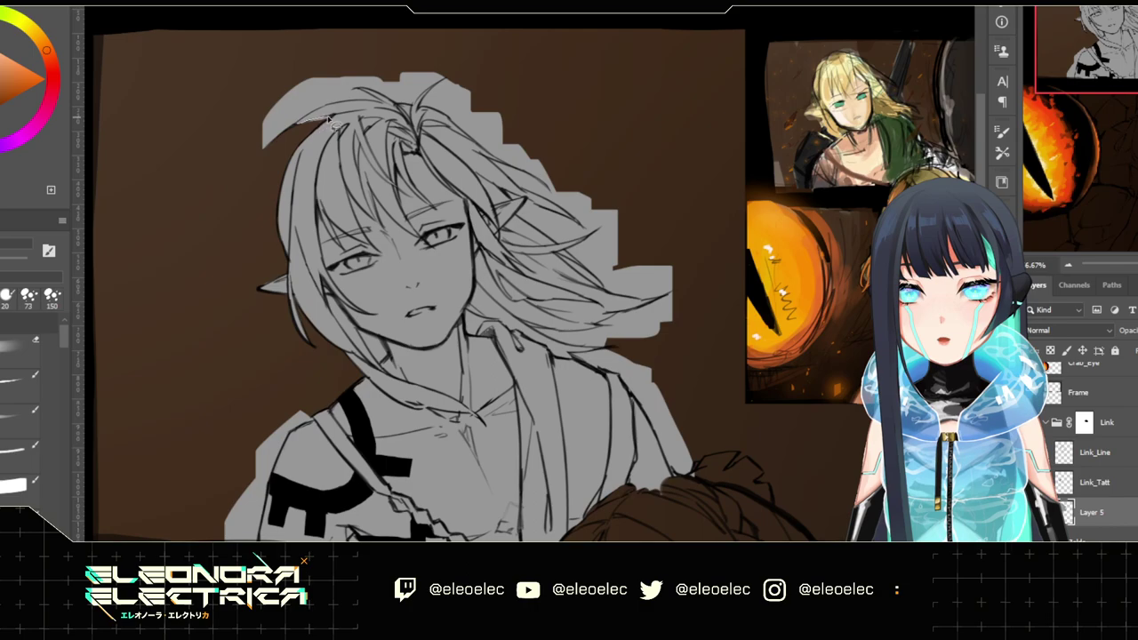
key(Delete)
key(ctrl+d)
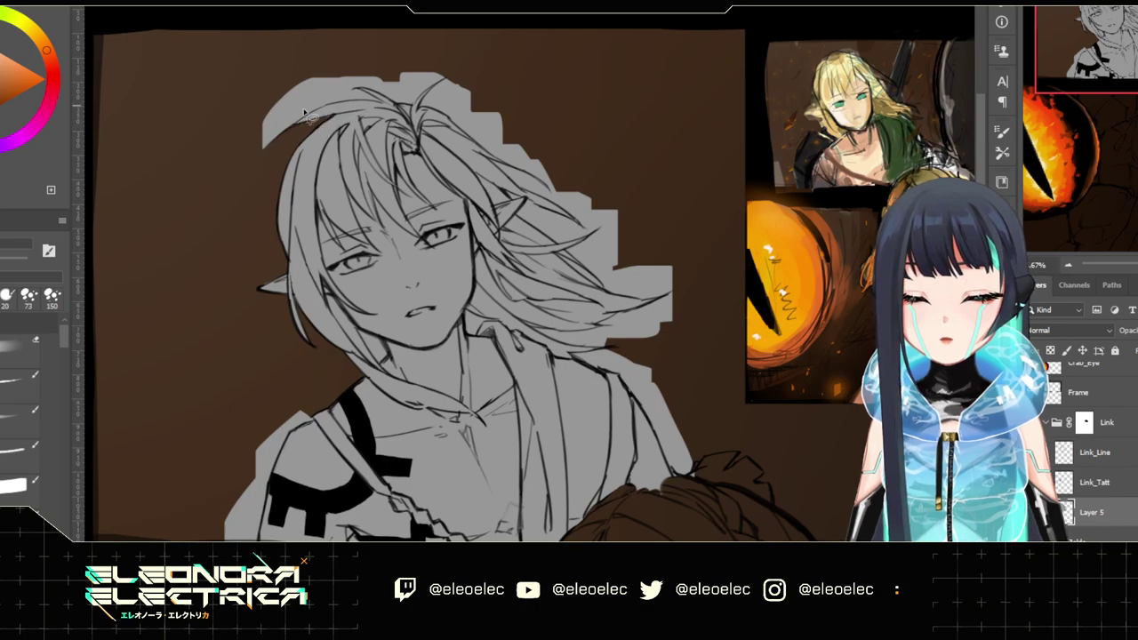
Trim the grey above the long stray strand at the upper left of the hair
mouse_move(285, 132)
mouse_down()
mouse_move(353, 103)
mouse_move(324, 66)
mouse_move(216, 150)
mouse_up()
key(Delete)
key(ctrl+d)
mouse_move(292, 116)
mouse_down()
mouse_move(245, 168)
mouse_move(267, 124)
mouse_up()
key(Delete)
key(ctrl+d)
Cut the excess grey away from around the small strands and upright tuft at the crown of the hair
drag(325, 73, 344, 100)
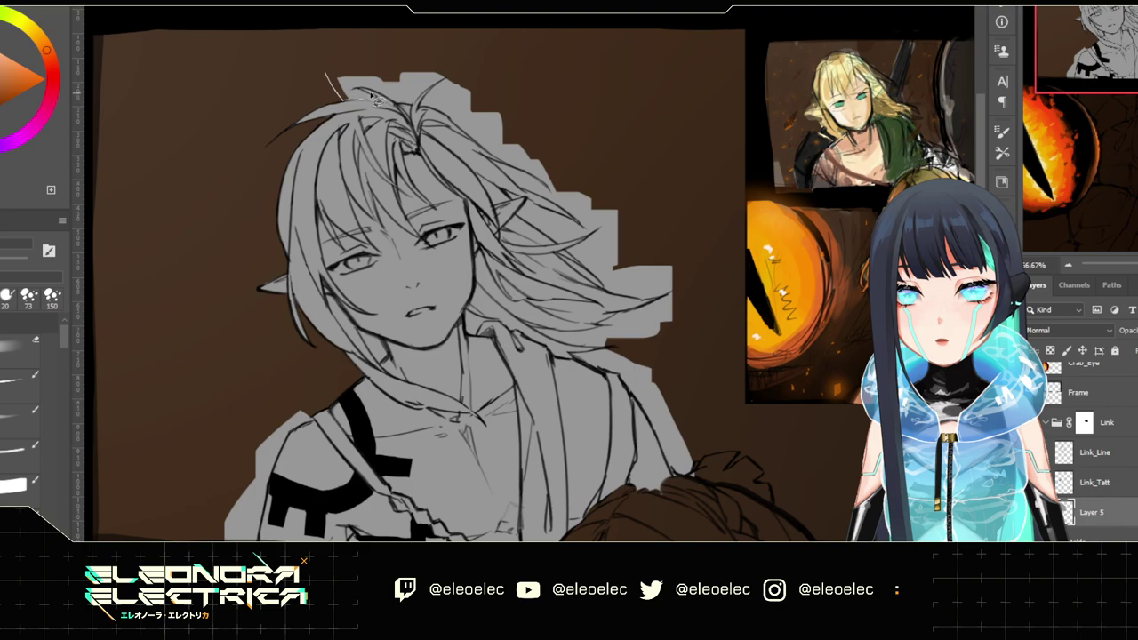
drag(343, 92, 326, 74)
key(Delete)
key(ctrl+d)
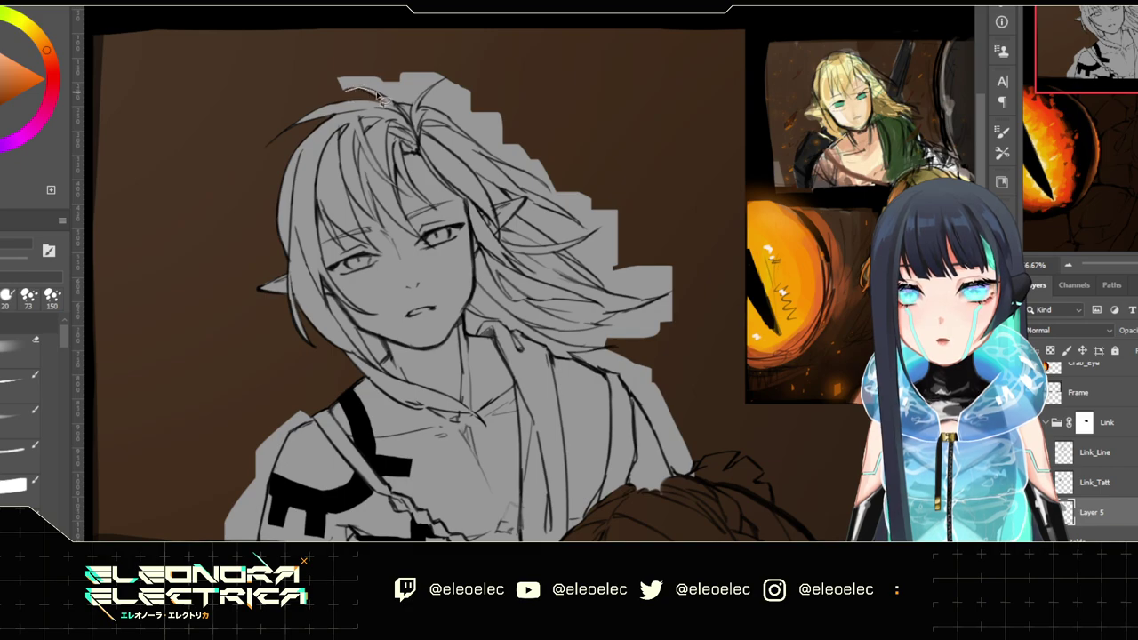
mouse_move(396, 88)
mouse_down()
mouse_move(360, 46)
mouse_move(313, 77)
mouse_up()
key(Delete)
key(ctrl+d)
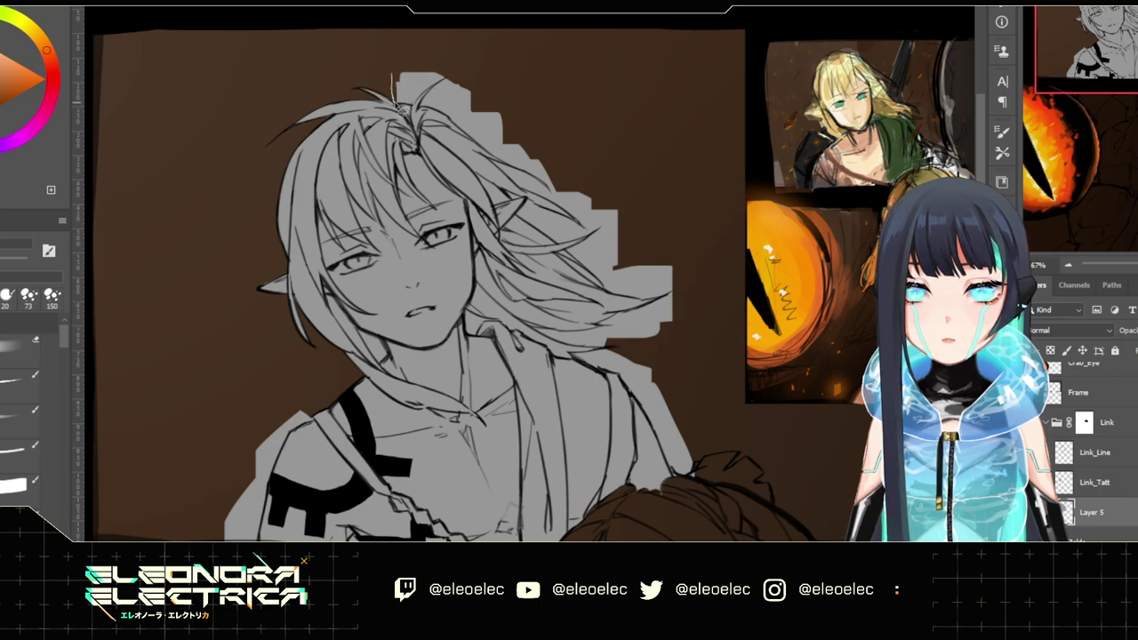
drag(446, 79, 426, 52)
key(Delete)
key(ctrl+d)
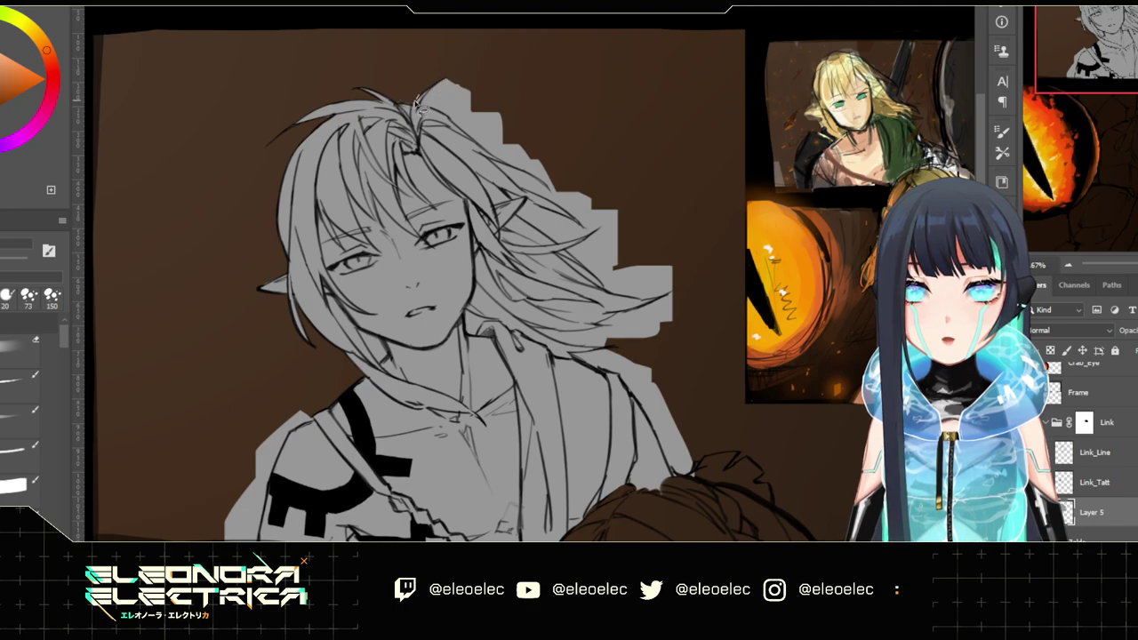
Trim the excess grey right of the crown tuft and down the upper right hair outline
mouse_move(402, 107)
mouse_down()
mouse_move(423, 59)
mouse_move(445, 73)
mouse_move(430, 105)
mouse_move(447, 78)
mouse_move(424, 113)
mouse_up()
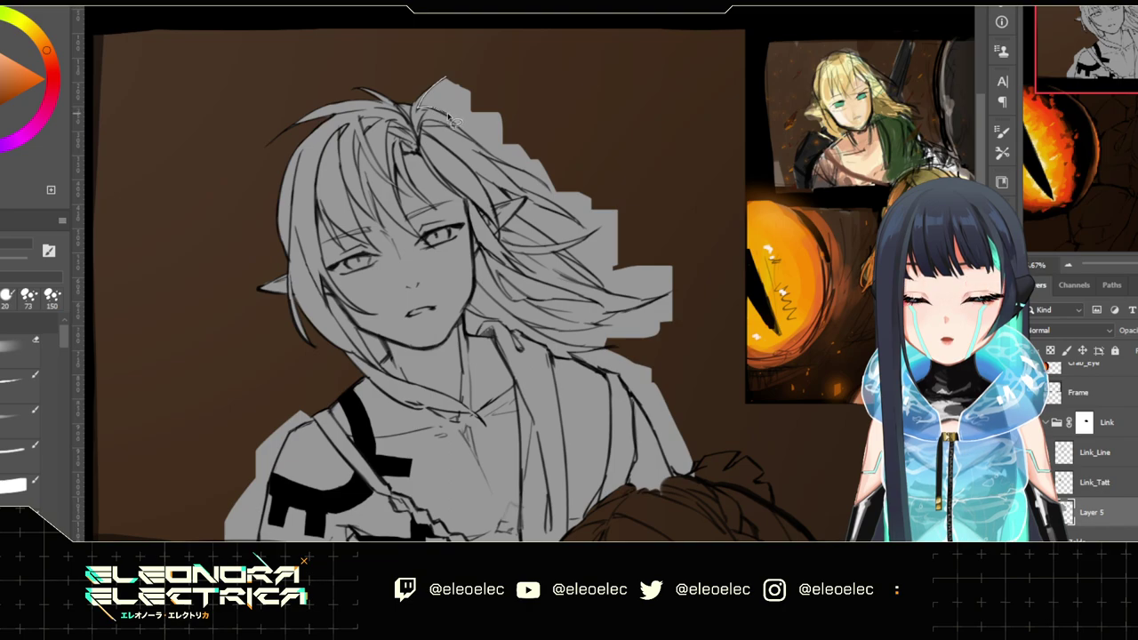
mouse_move(453, 124)
mouse_down()
mouse_move(492, 94)
mouse_move(515, 69)
mouse_up()
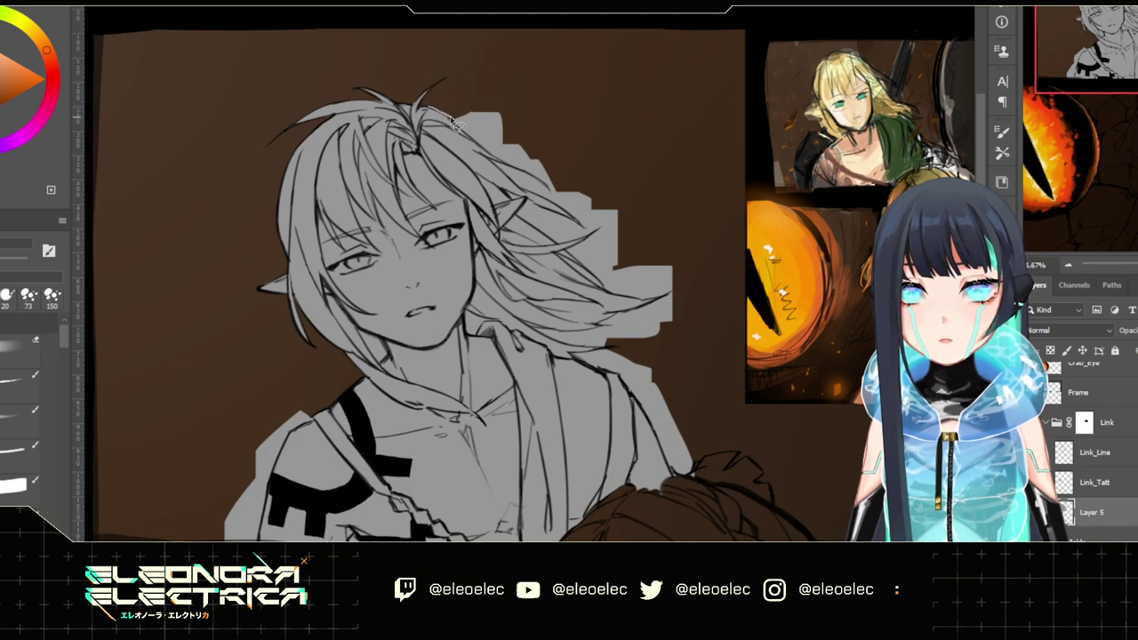
mouse_move(478, 147)
mouse_down()
mouse_move(516, 109)
mouse_move(523, 71)
mouse_up()
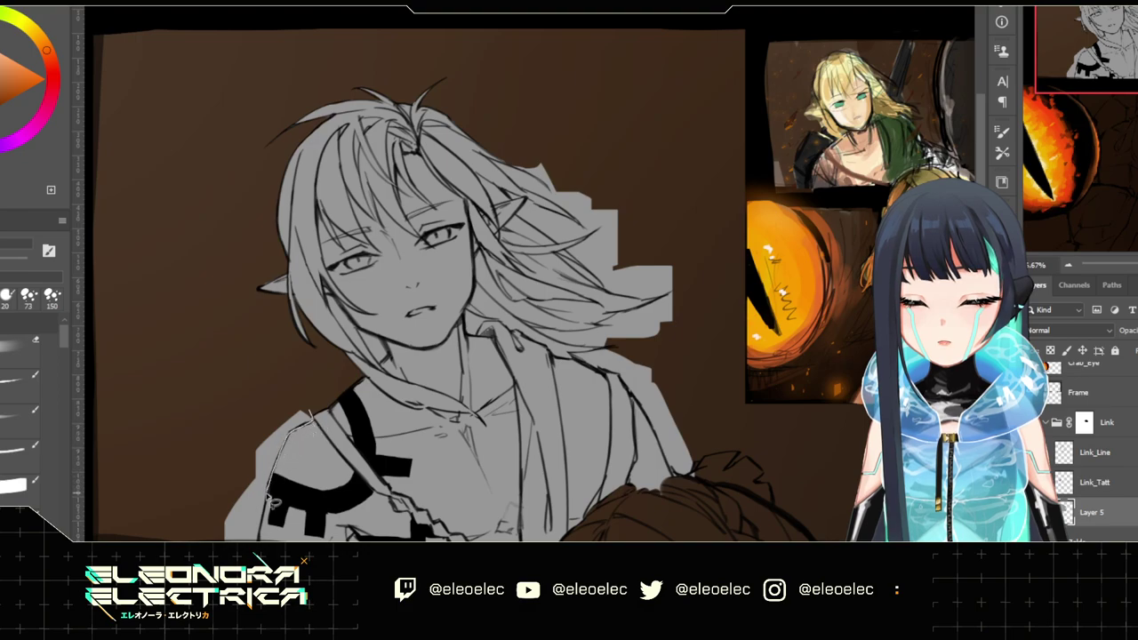
Delete the excess grey outside the tattooed shoulder and upper arm
drag(260, 539, 307, 368)
key(Delete)
key(ctrl+d)
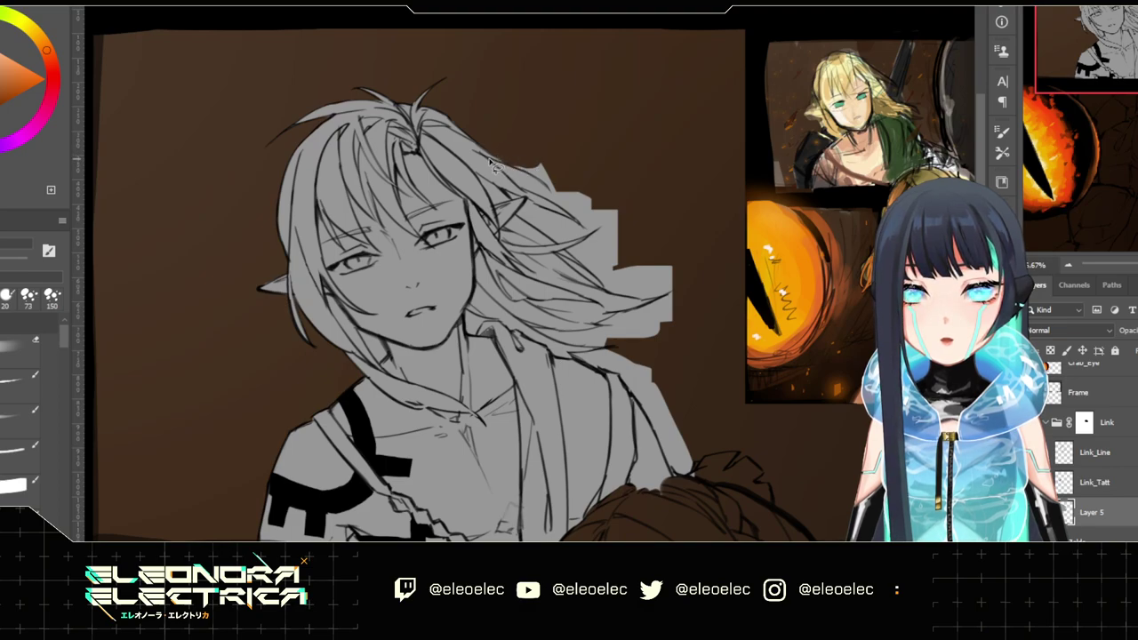
Cut away the grey around the upper stray strands on the right side of the hair
mouse_move(508, 166)
mouse_down()
mouse_move(539, 160)
mouse_move(571, 190)
mouse_move(574, 214)
mouse_move(529, 197)
mouse_move(510, 171)
mouse_up()
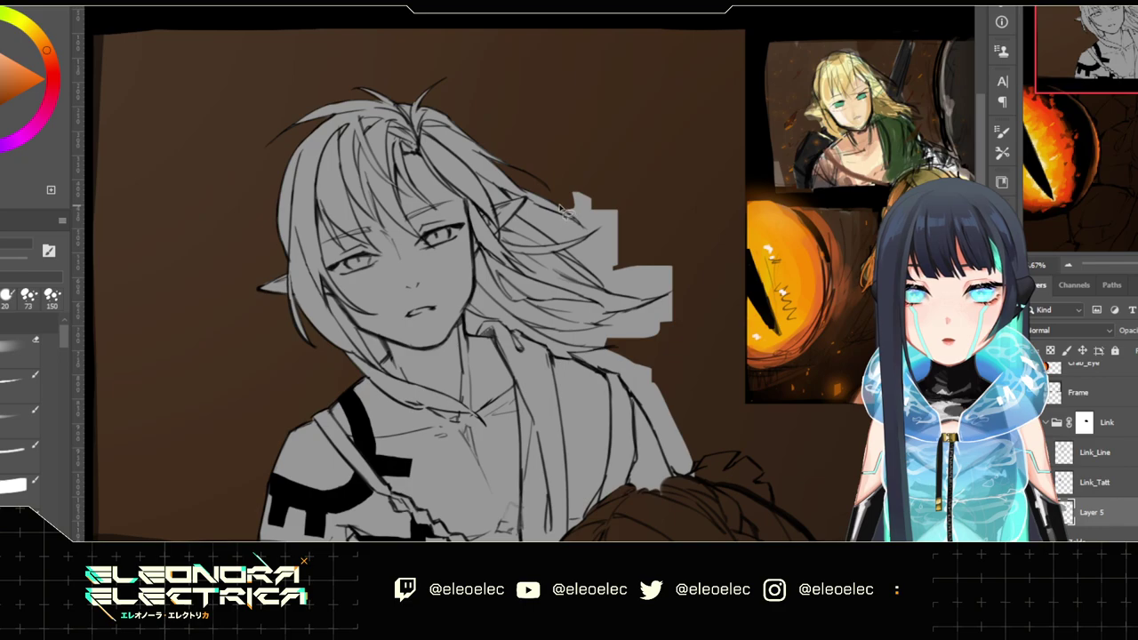
mouse_move(589, 232)
mouse_down()
mouse_move(617, 188)
mouse_move(612, 156)
mouse_up()
key(Delete)
key(ctrl+d)
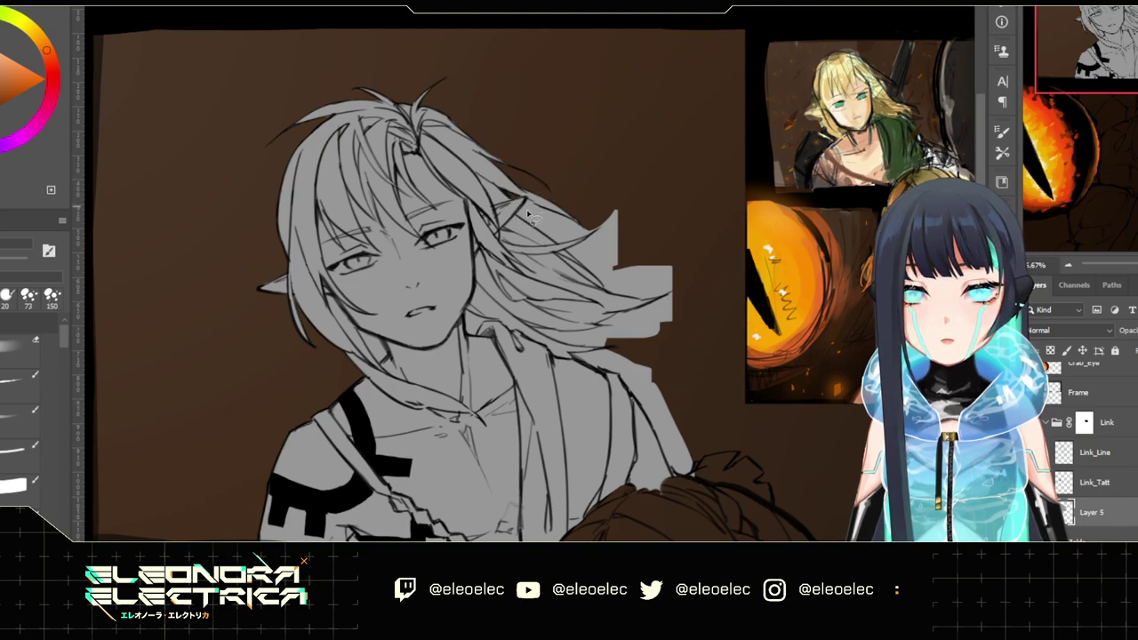
Clear the grey between the right pointed ear and the nearby strands, and around the middle strand's flying tip
drag(539, 208, 592, 234)
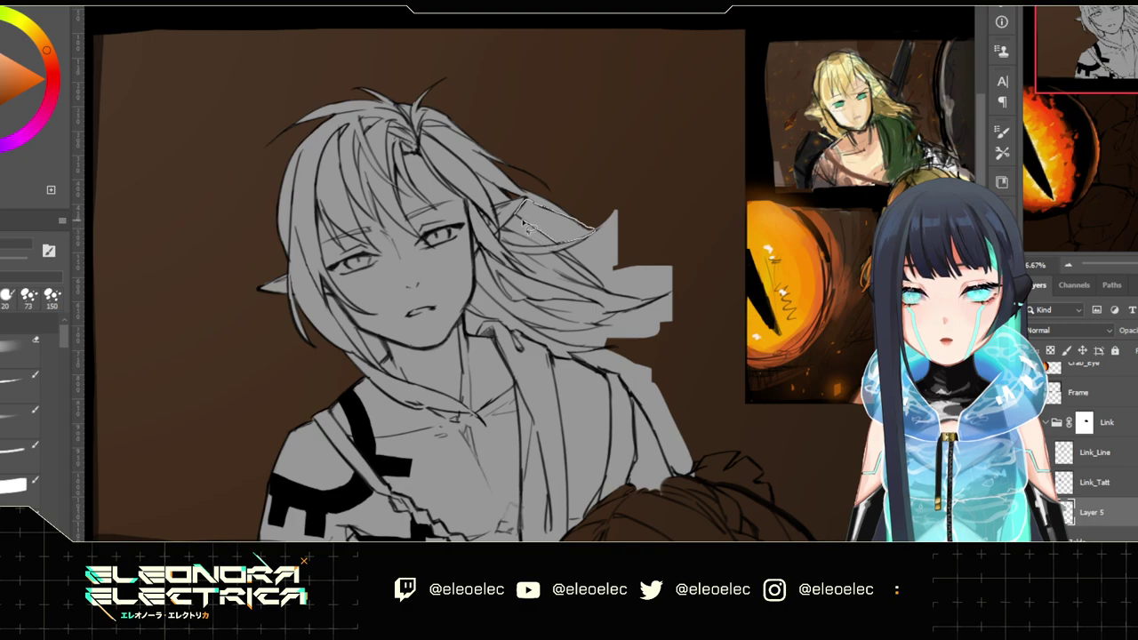
key(Delete)
key(ctrl+d)
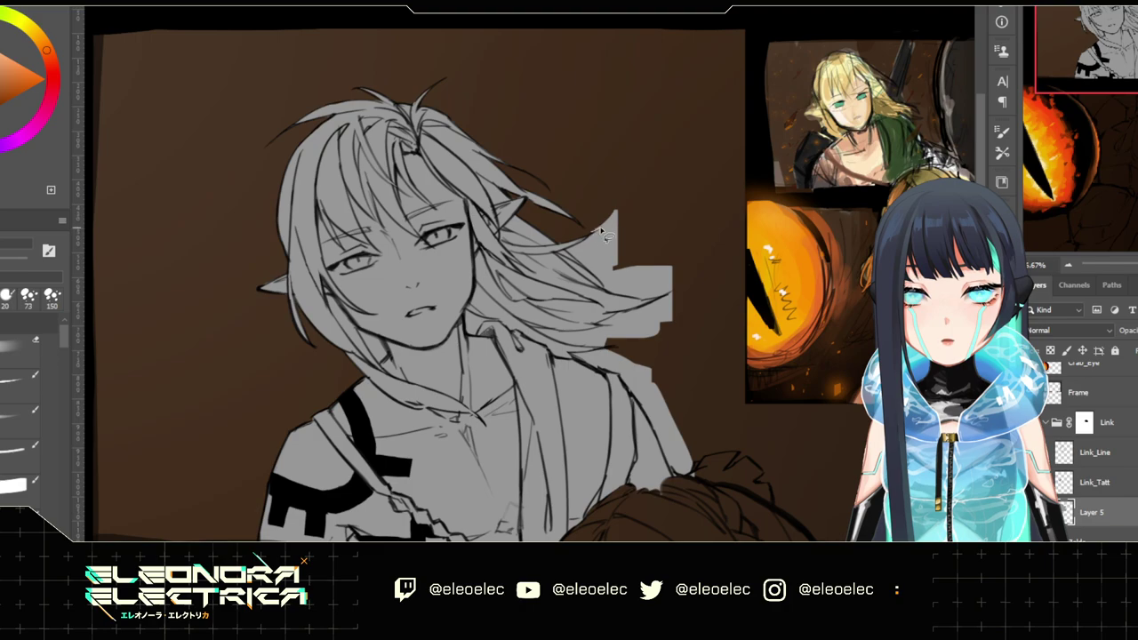
drag(602, 229, 623, 195)
key(Delete)
key(ctrl+d)
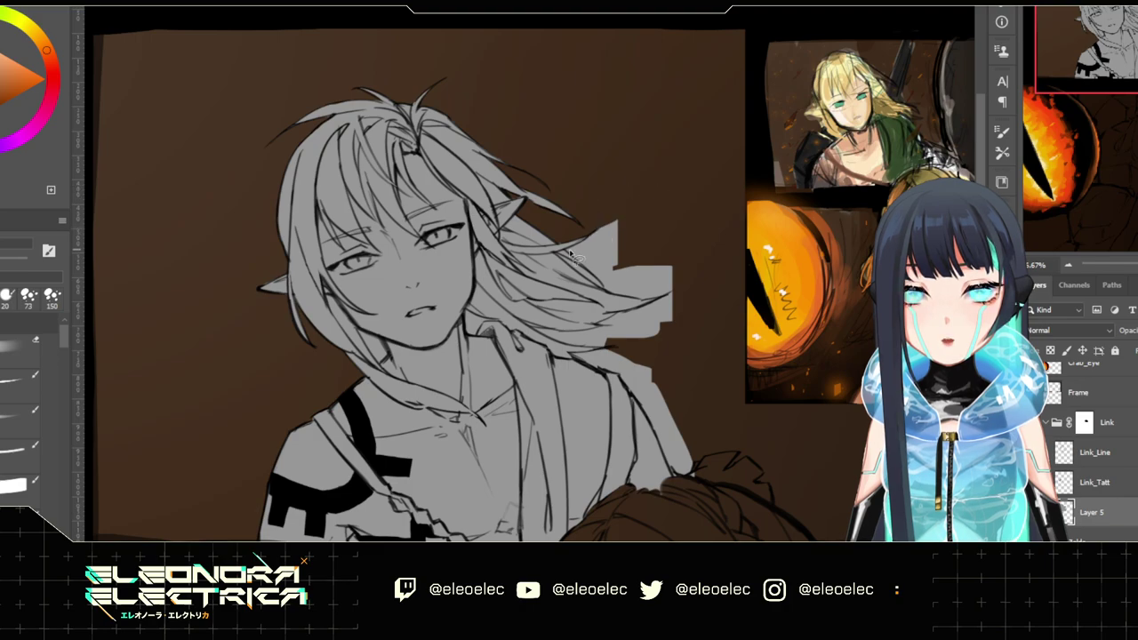
mouse_move(574, 254)
mouse_down()
mouse_move(632, 214)
mouse_move(629, 275)
mouse_move(606, 292)
mouse_move(580, 263)
mouse_up()
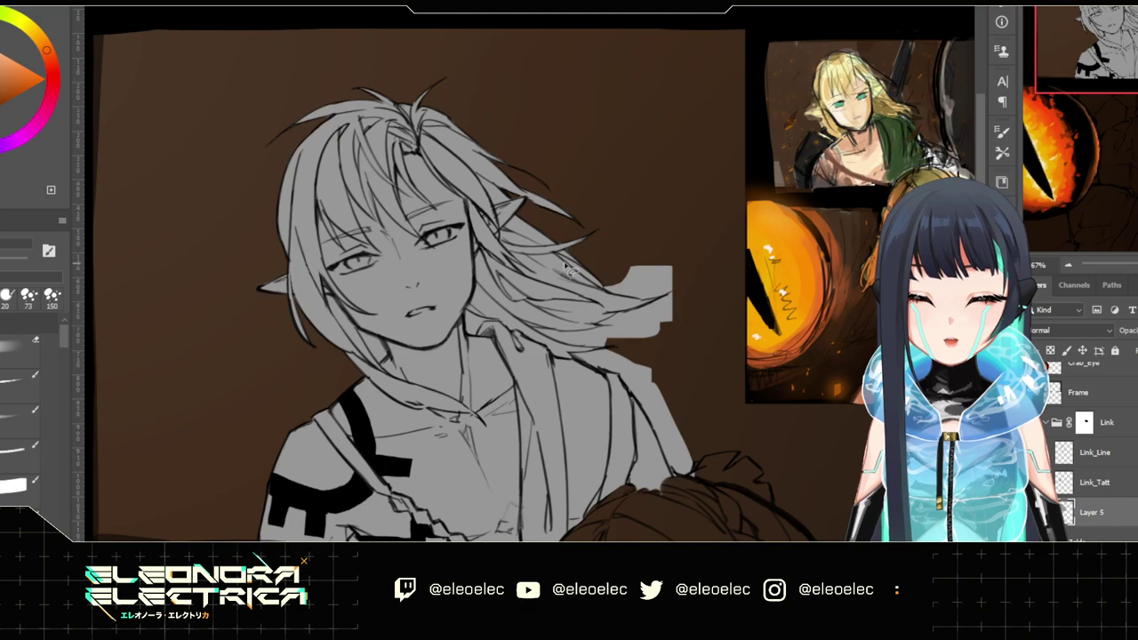
drag(570, 266, 600, 289)
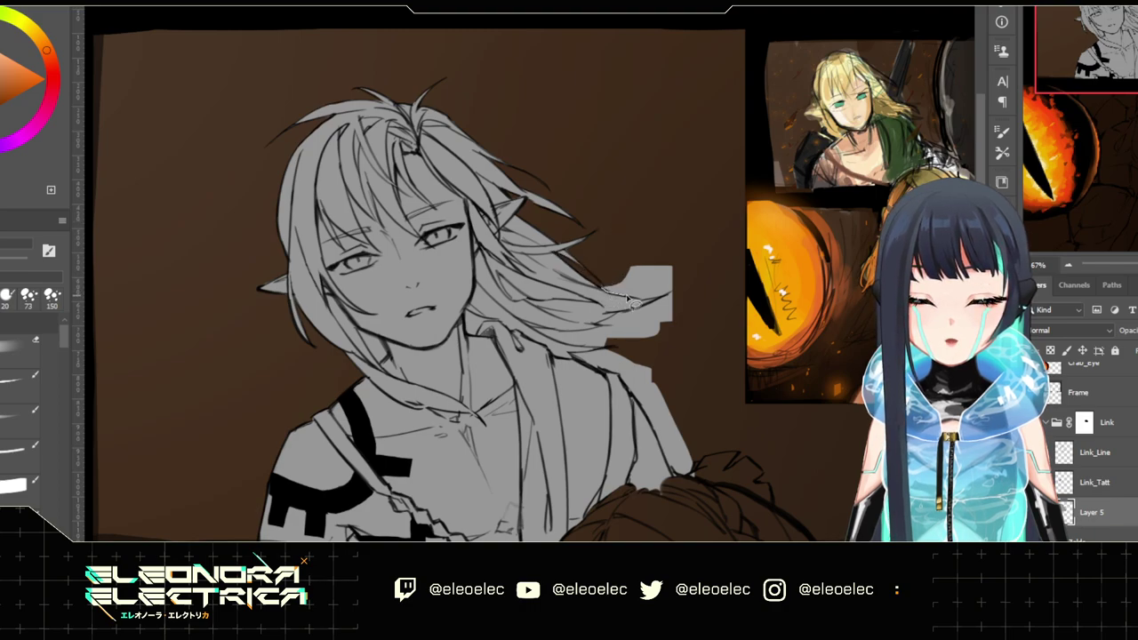
Delete the excess grey above the longest windblown strand on the right of the hair
mouse_move(642, 300)
mouse_down()
mouse_move(685, 256)
mouse_move(630, 254)
mouse_up()
key(Delete)
key(ctrl+d)
mouse_move(647, 302)
mouse_down()
mouse_move(679, 292)
mouse_move(628, 272)
mouse_up()
key(ctrl+d)
key(Delete)
key(ctrl+d)
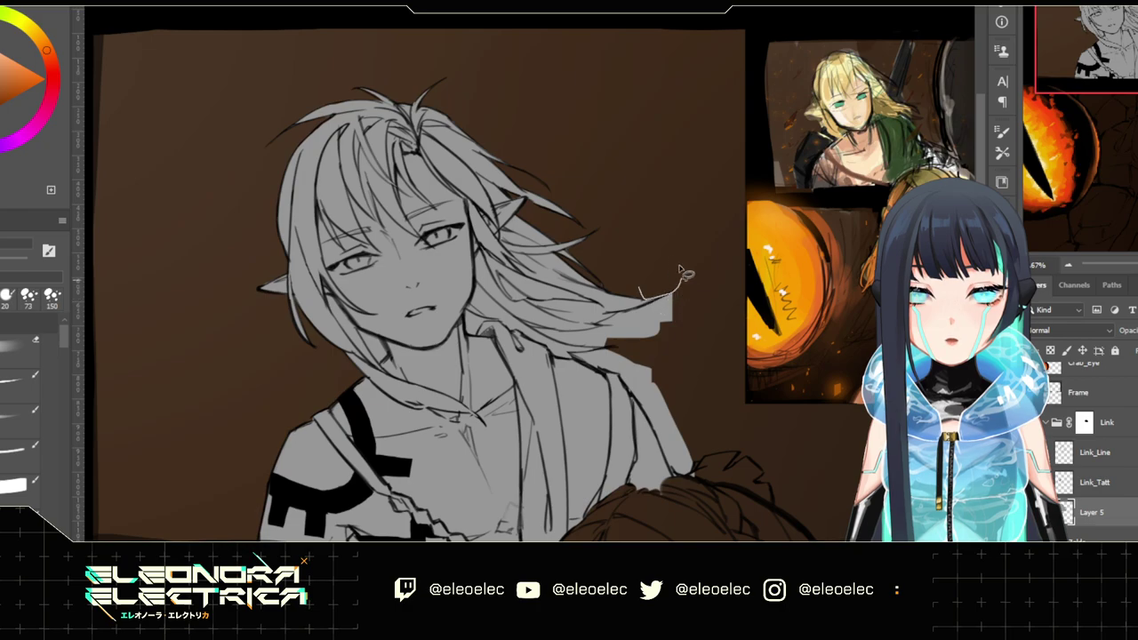
Trim the grey beyond the tip and along the underside of the longest windblown strand
mouse_move(649, 310)
mouse_down()
mouse_move(684, 288)
mouse_move(677, 341)
mouse_move(616, 340)
mouse_move(598, 326)
mouse_move(651, 295)
mouse_move(661, 301)
mouse_move(619, 322)
mouse_move(681, 301)
mouse_move(611, 275)
mouse_move(626, 313)
mouse_move(615, 316)
mouse_move(644, 316)
mouse_move(626, 321)
mouse_up()
key(Delete)
key(ctrl+d)
key(Delete)
key(ctrl+d)
key(Delete)
key(ctrl+d)
key(Delete)
key(ctrl+d)
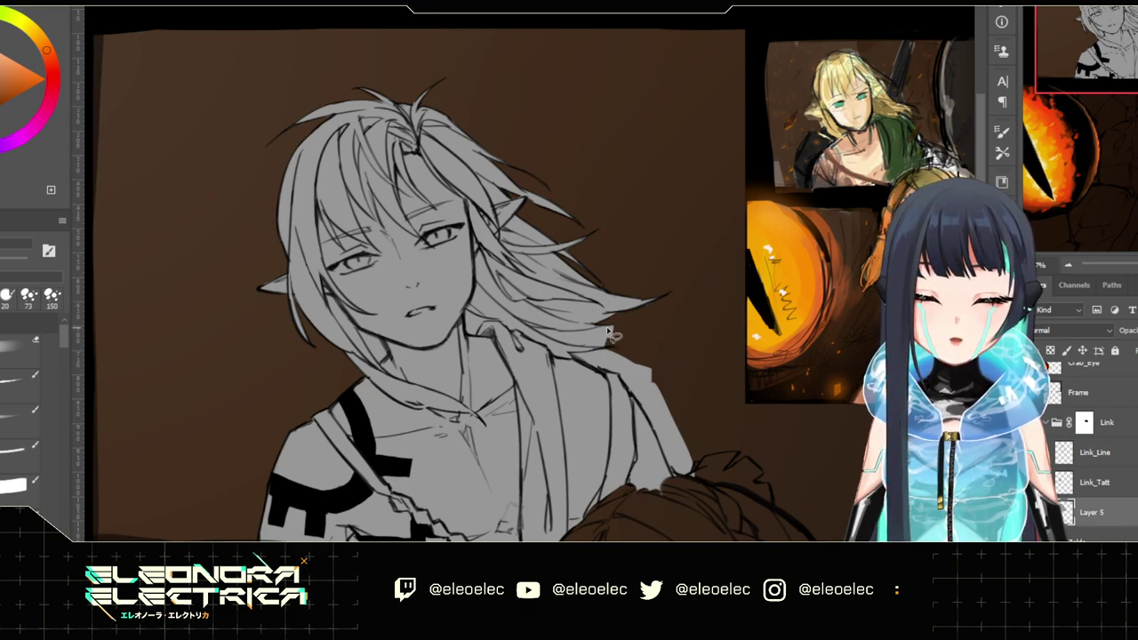
Clear the grey from the gap between the lower right hair strands and the shoulder
mouse_move(536, 328)
mouse_down()
mouse_move(633, 329)
mouse_move(625, 350)
mouse_move(605, 355)
mouse_up()
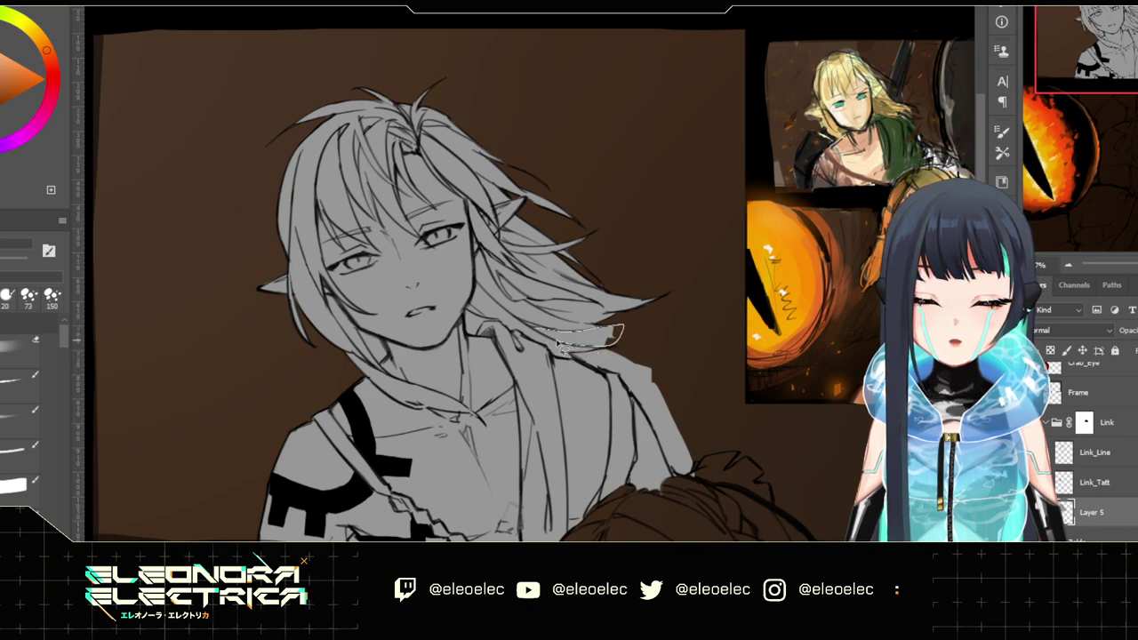
drag(552, 339, 546, 335)
key(Delete)
key(ctrl+d)
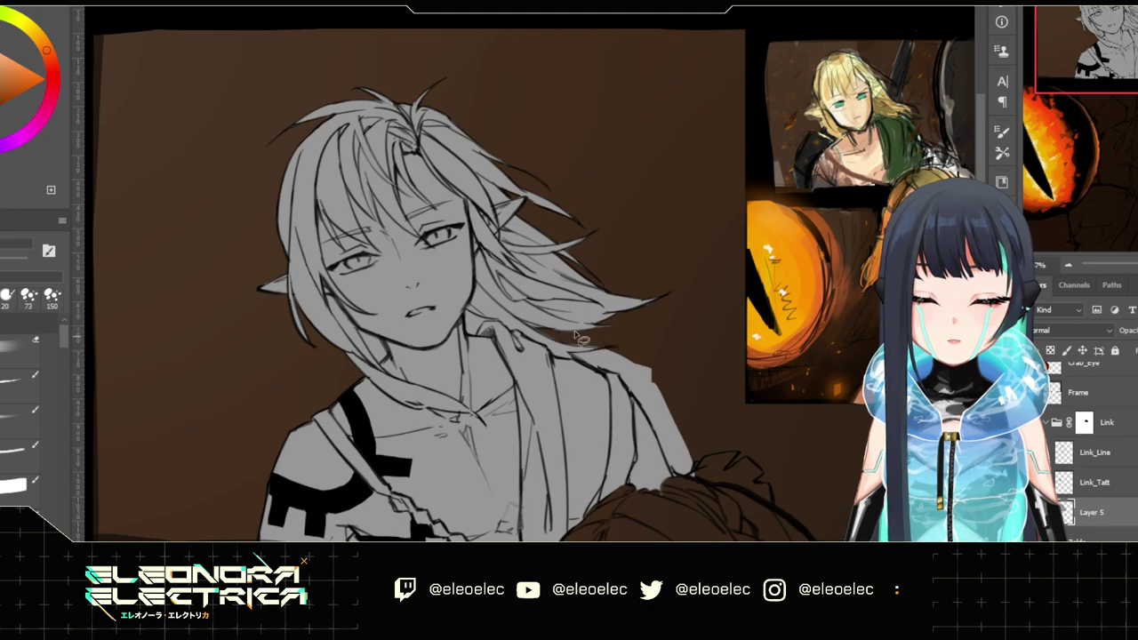
drag(566, 337, 536, 333)
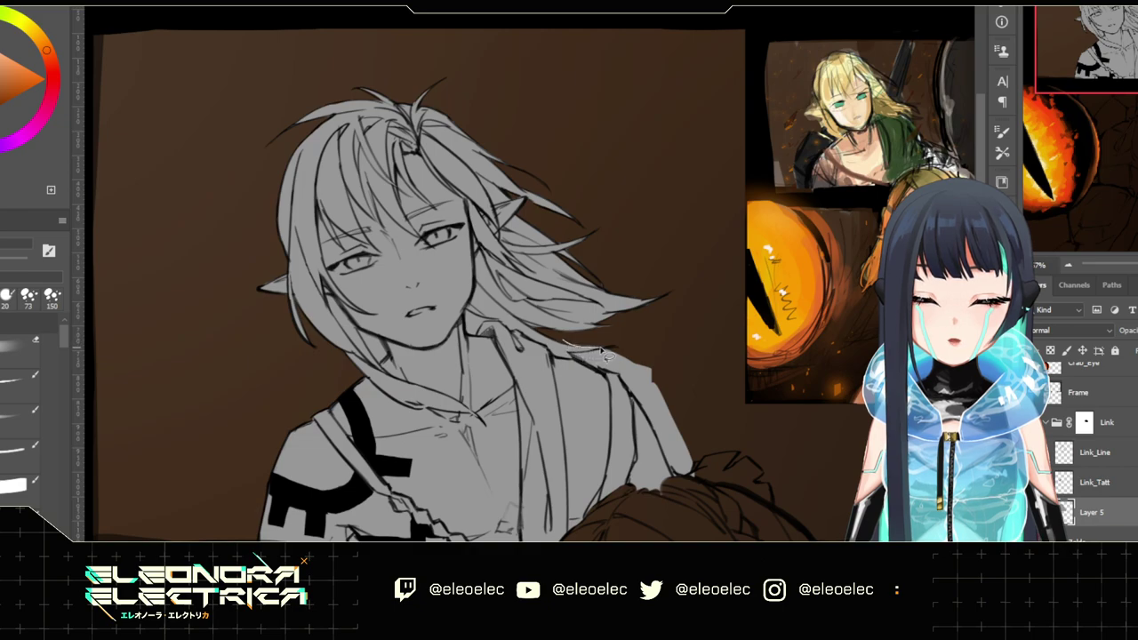
Trim the grey around the lowest hair tip and above the right shoulder line
drag(599, 351, 618, 341)
key(ctrl+d)
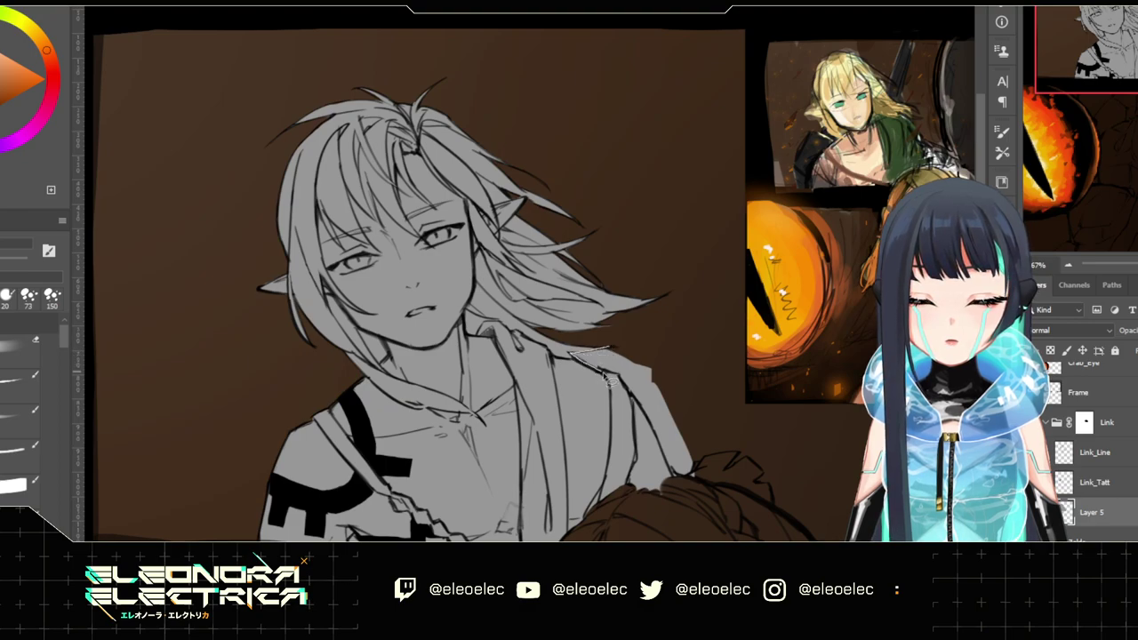
drag(627, 382, 609, 359)
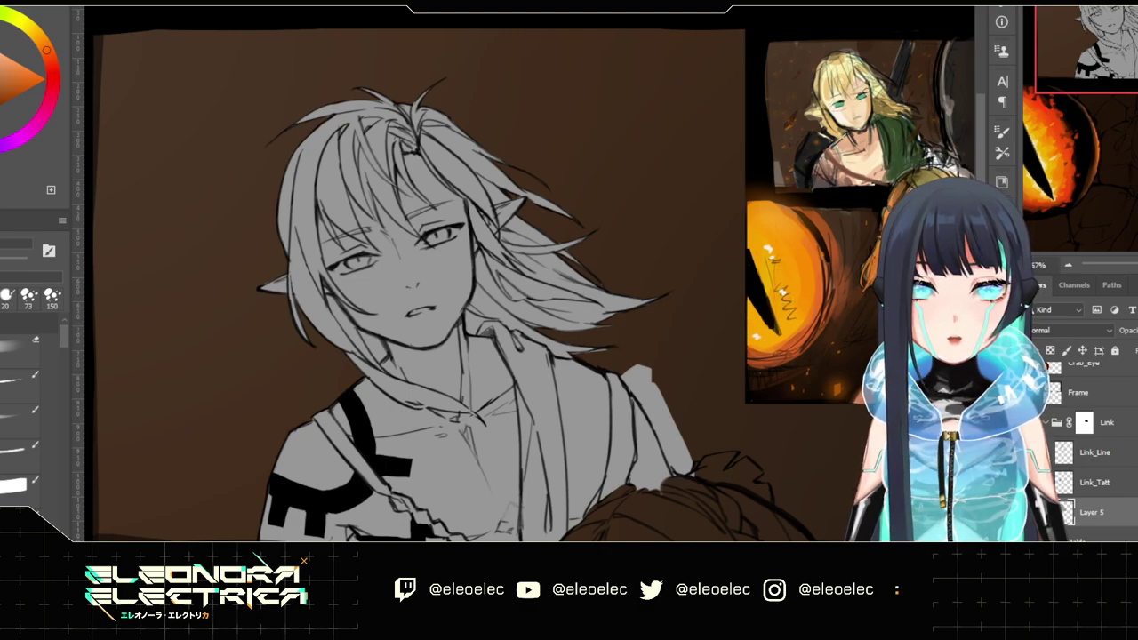
Delete the excess grey outside the right upper arm down to the braided head
scroll(732, 249, down, 1)
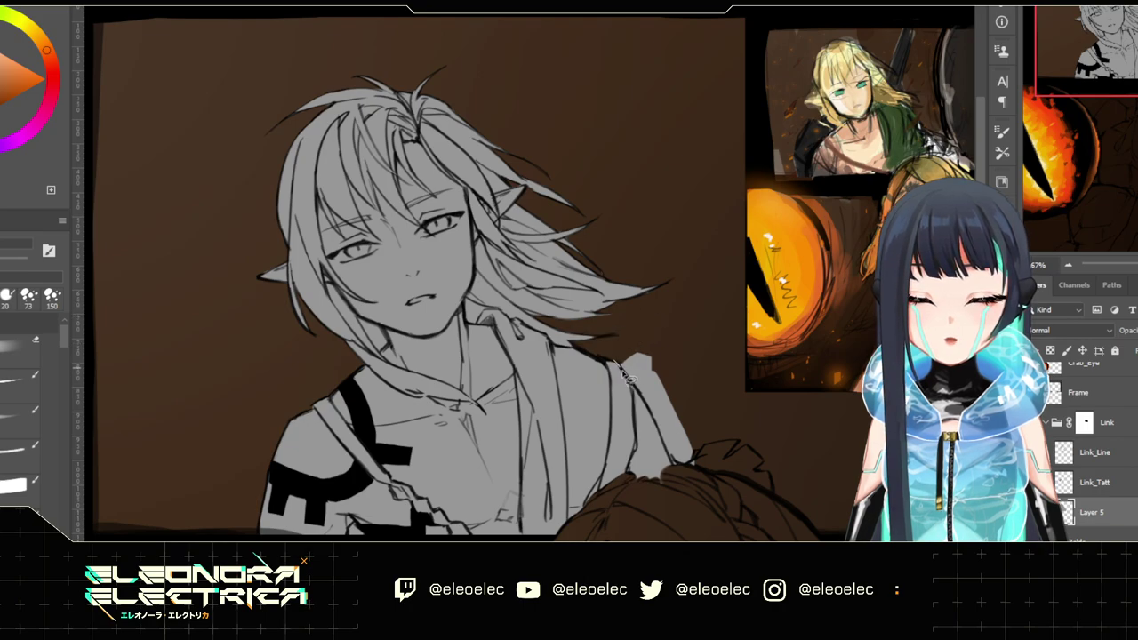
mouse_move(638, 393)
mouse_down()
mouse_move(696, 474)
mouse_move(683, 365)
mouse_move(646, 407)
mouse_move(664, 430)
mouse_move(655, 356)
mouse_up()
key(Delete)
key(ctrl+d)
key(Delete)
key(ctrl+d)
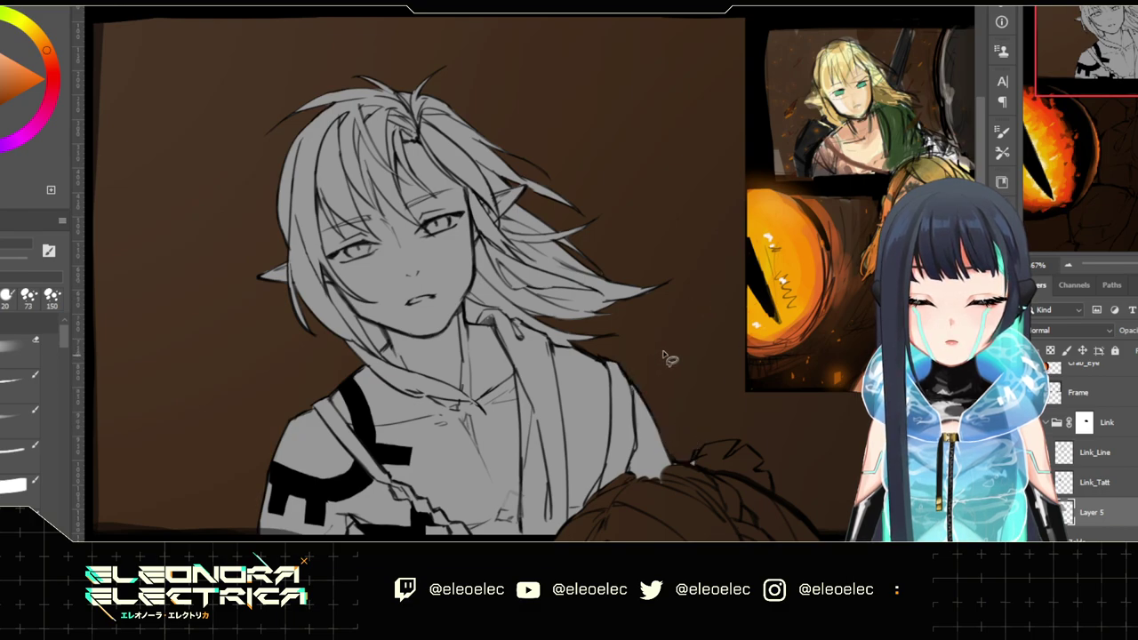
Paint grey base over the character's hand behind the braided head with the hard brush
click(17, 485)
mouse_move(705, 465)
mouse_down()
mouse_move(750, 492)
mouse_move(763, 482)
mouse_move(750, 495)
mouse_move(720, 466)
mouse_up()
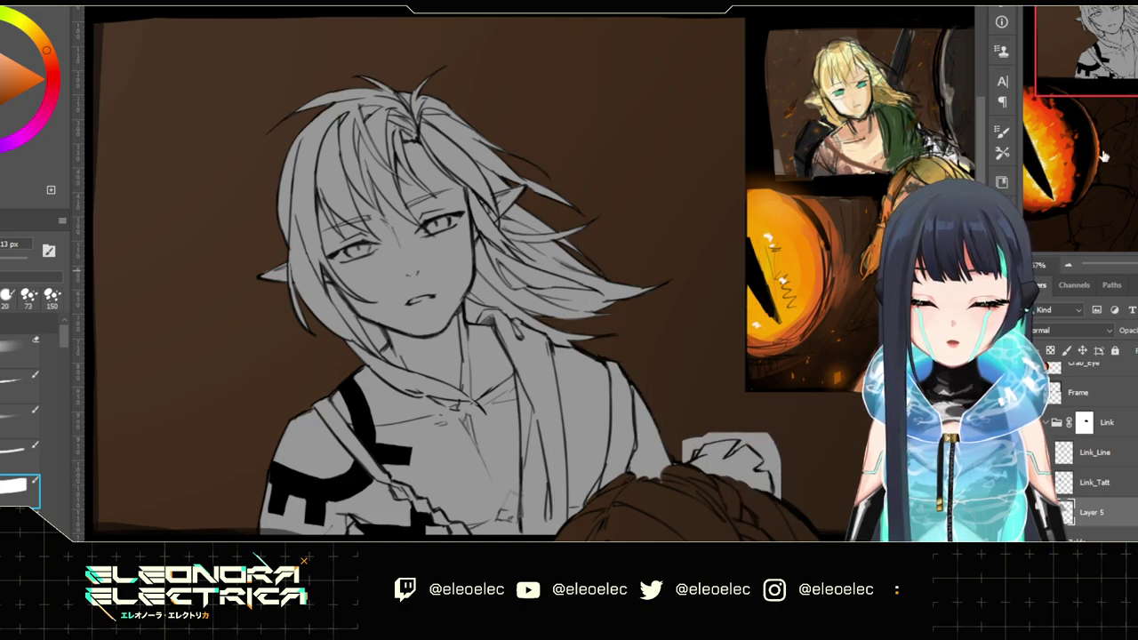
drag(1126, 57, 1128, 89)
Move the Zelda layer directly above the Link group and reselect the grey base layer
click(1087, 424)
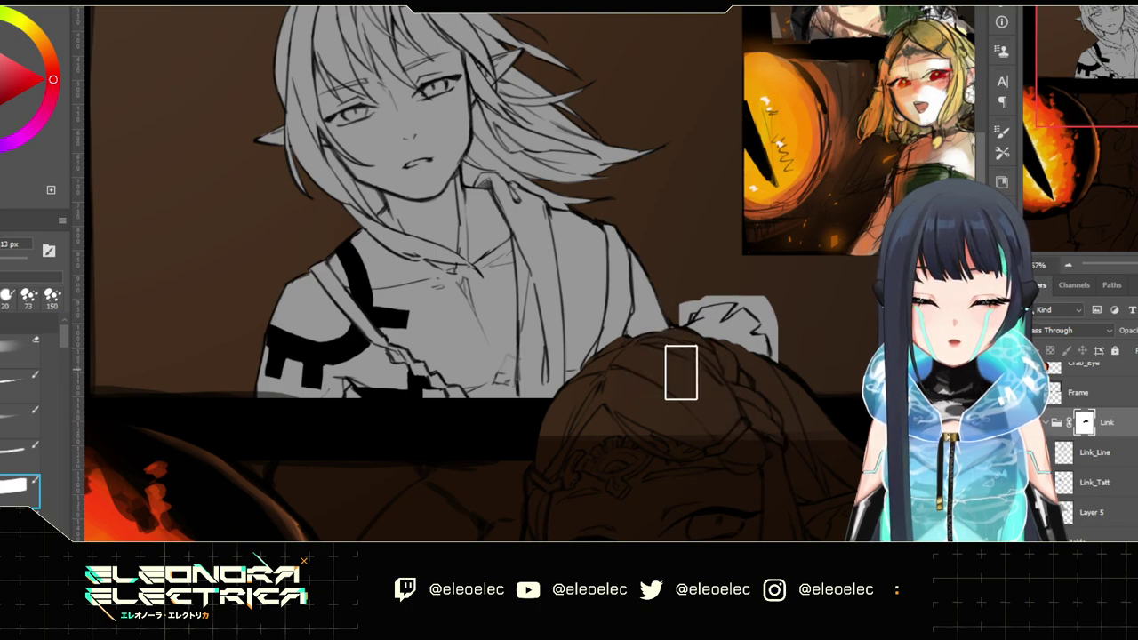
drag(1095, 537, 1102, 410)
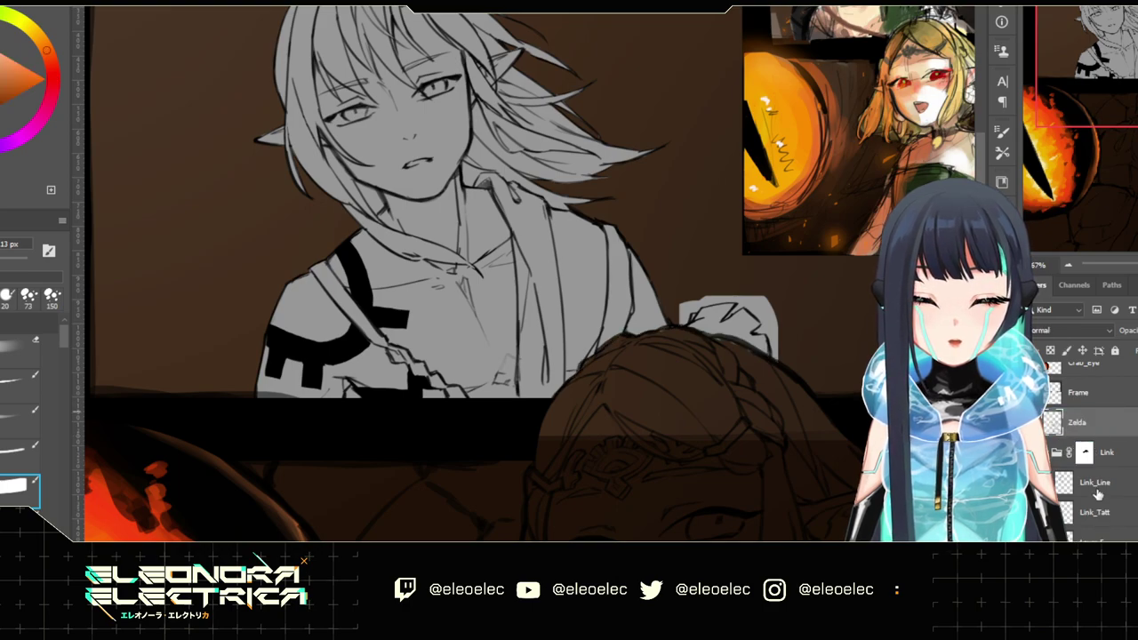
click(1128, 455)
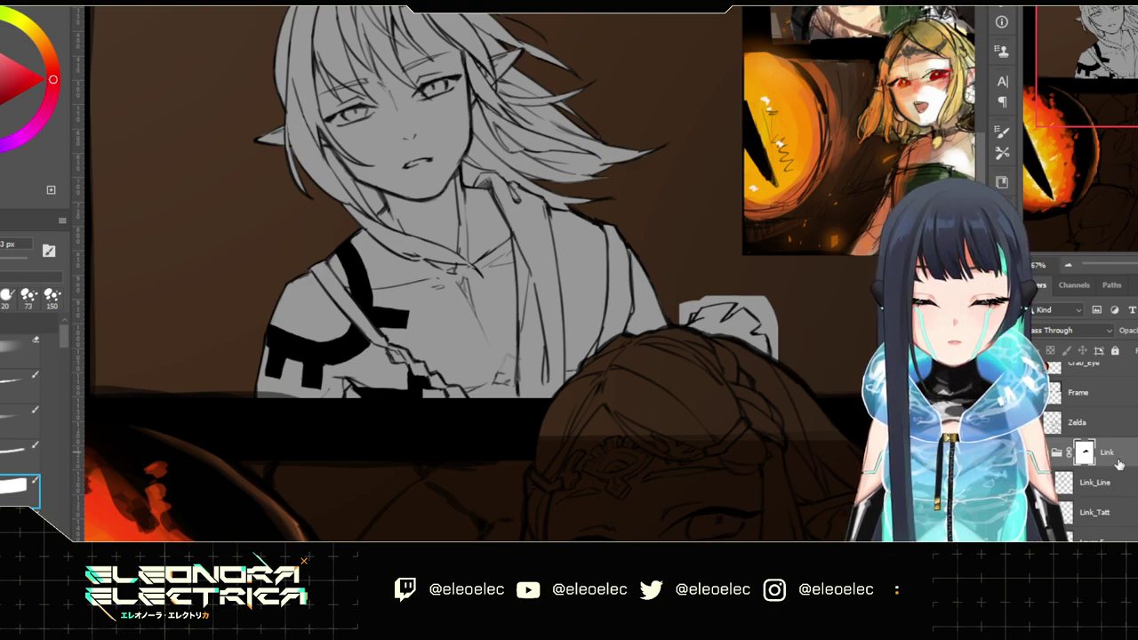
click(1119, 538)
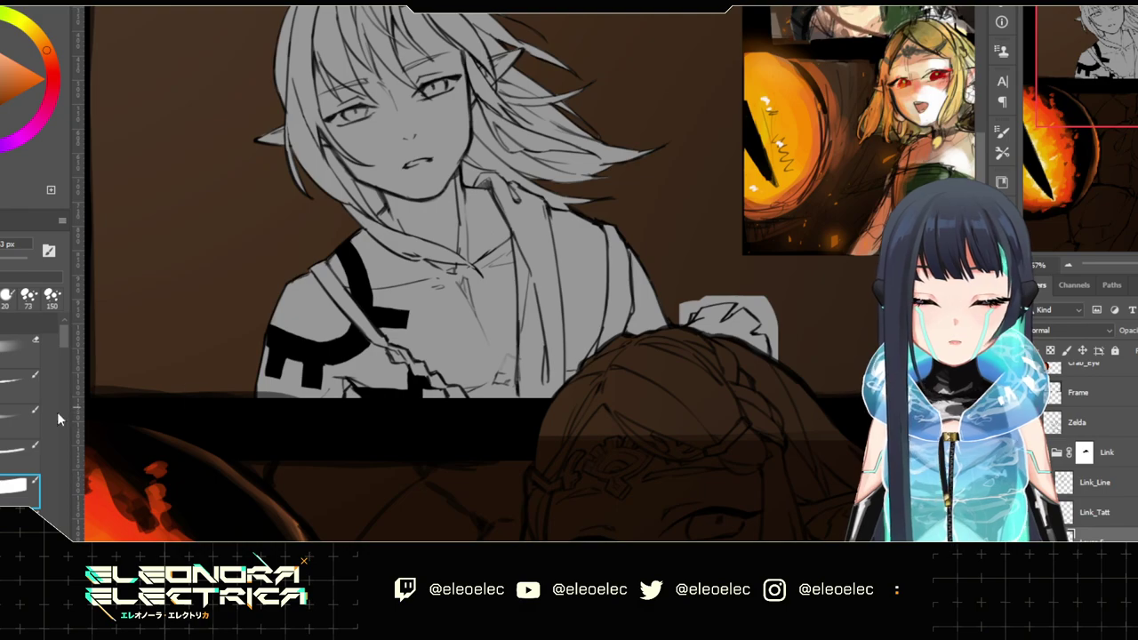
Lasso and delete the excess grey outside the hand's outline and between its fingers
key(l)
mouse_move(780, 311)
mouse_down()
mouse_move(757, 337)
mouse_move(771, 339)
mouse_move(784, 375)
mouse_move(796, 298)
mouse_up()
key(Delete)
key(ctrl+d)
mouse_move(676, 328)
mouse_down()
mouse_move(710, 314)
mouse_move(723, 278)
mouse_move(684, 281)
mouse_move(723, 313)
mouse_move(736, 308)
mouse_move(734, 322)
mouse_move(754, 313)
mouse_move(772, 330)
mouse_move(705, 272)
mouse_up()
key(Delete)
key(ctrl+d)
key(Delete)
key(ctrl+d)
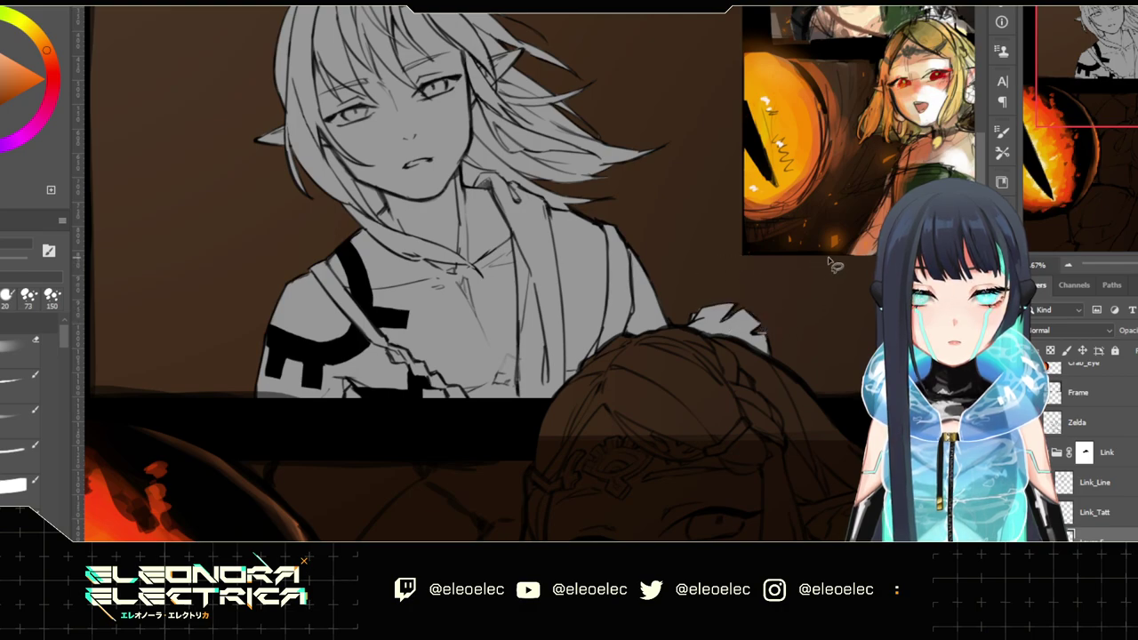
mouse_move(770, 332)
mouse_down()
mouse_move(796, 312)
mouse_move(743, 306)
mouse_move(779, 295)
mouse_move(777, 332)
mouse_move(757, 333)
mouse_move(769, 338)
mouse_move(791, 321)
mouse_move(699, 313)
mouse_up()
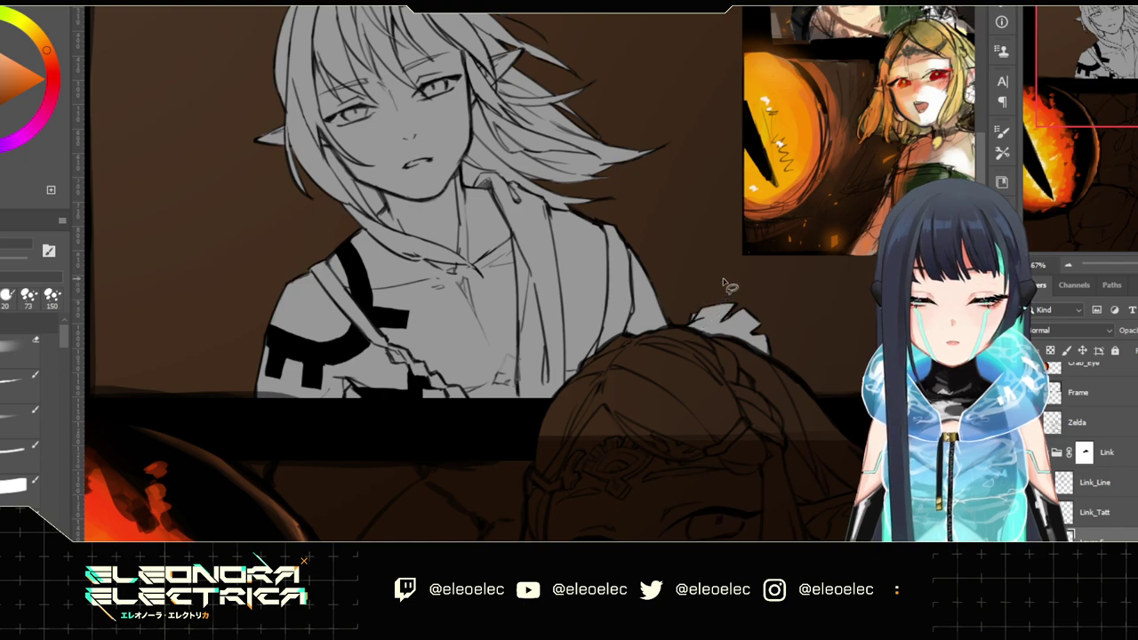
Review the grey silhouette within the whole two-panel illustration against the color sketch
scroll(620, 278, up, 3)
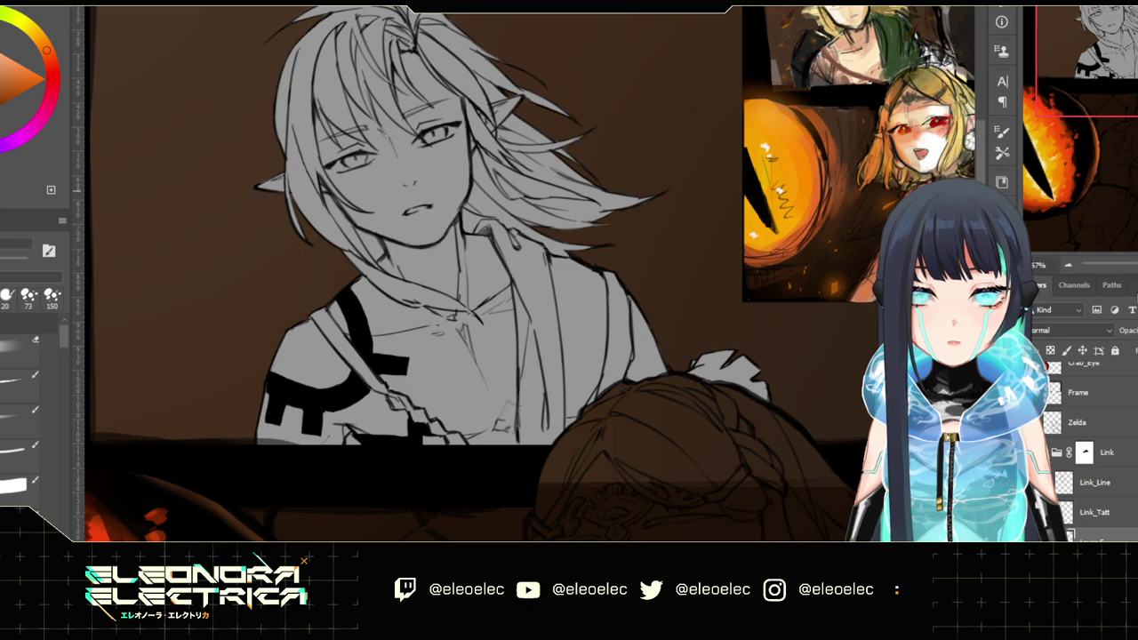
key(ctrl+minus)
scroll(603, 322, down, 2)
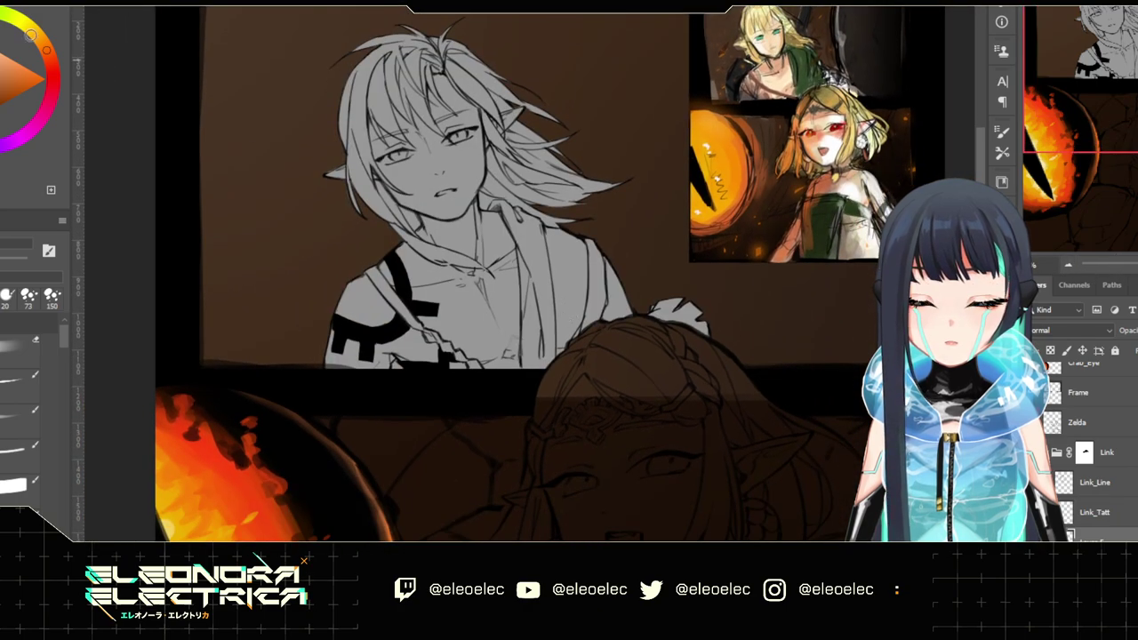
scroll(534, 275, down, 3)
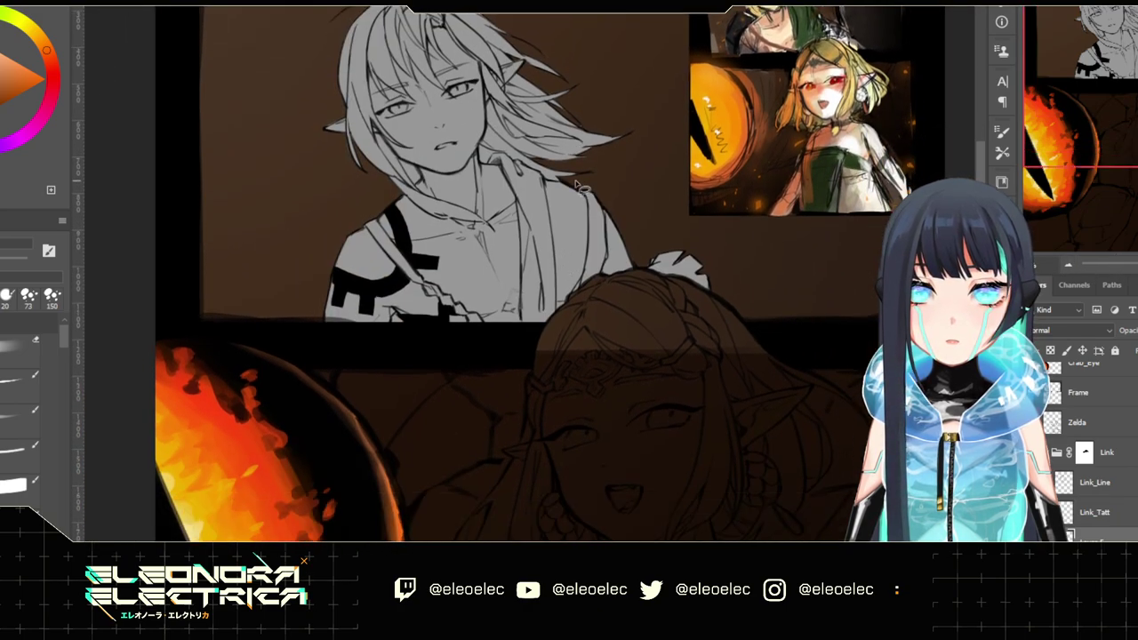
scroll(737, 233, up, 3)
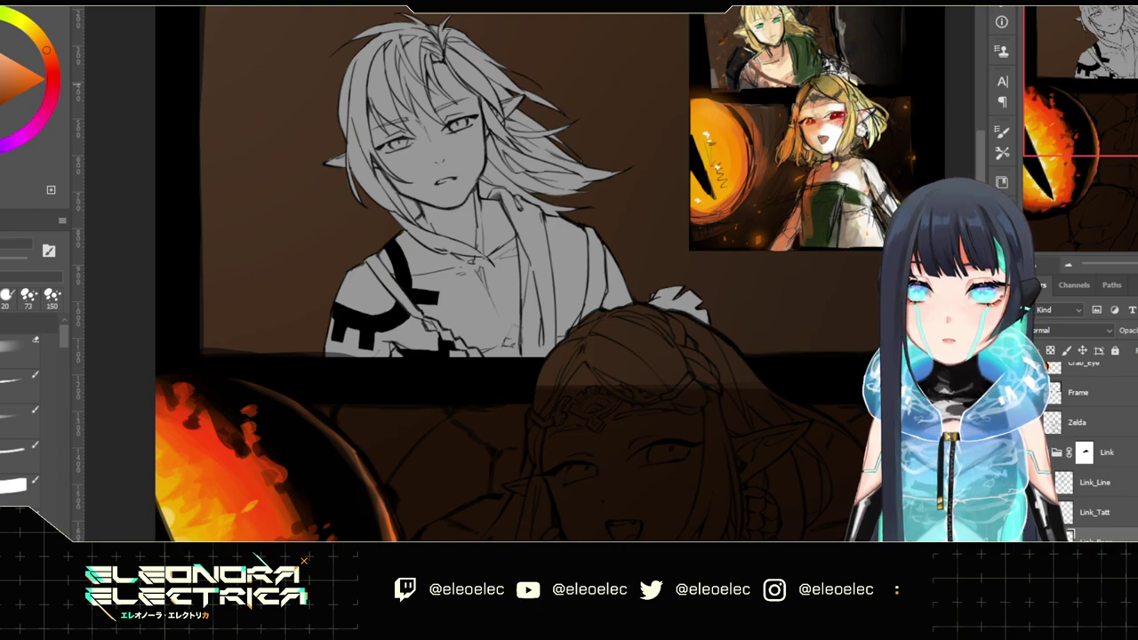
scroll(665, 344, down, 2)
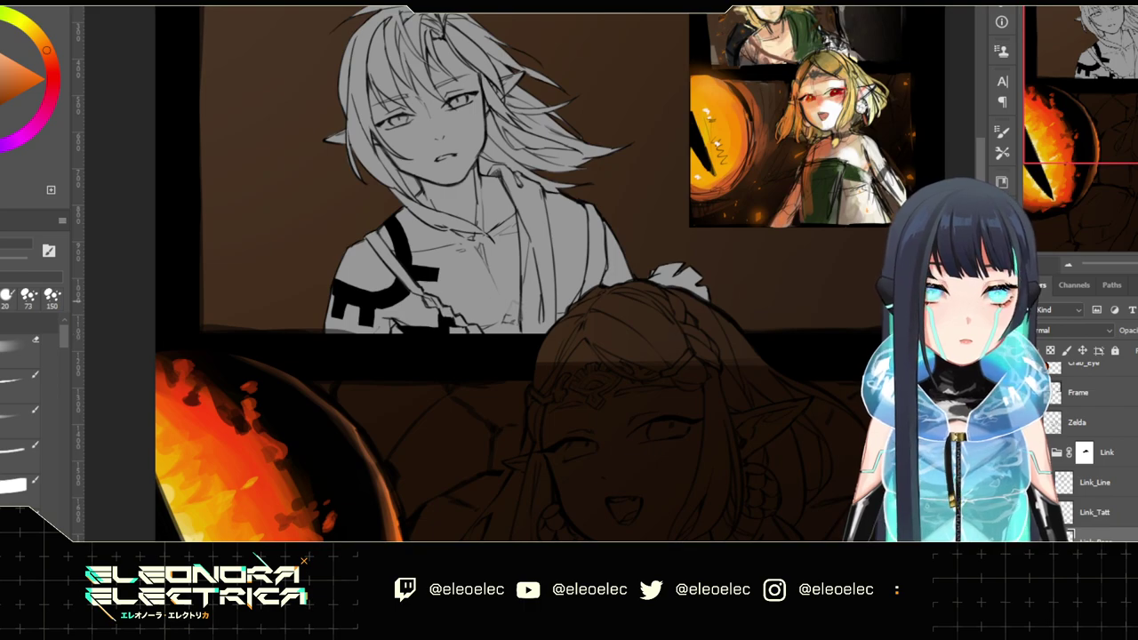
key(ctrl+minus)
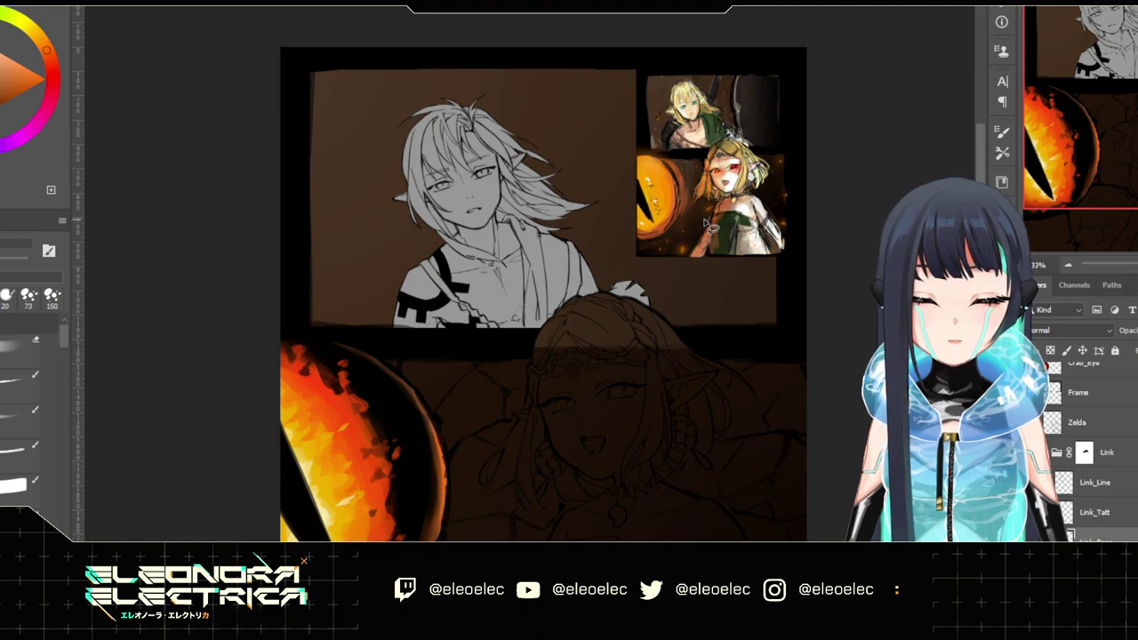
scroll(745, 317, down, 2)
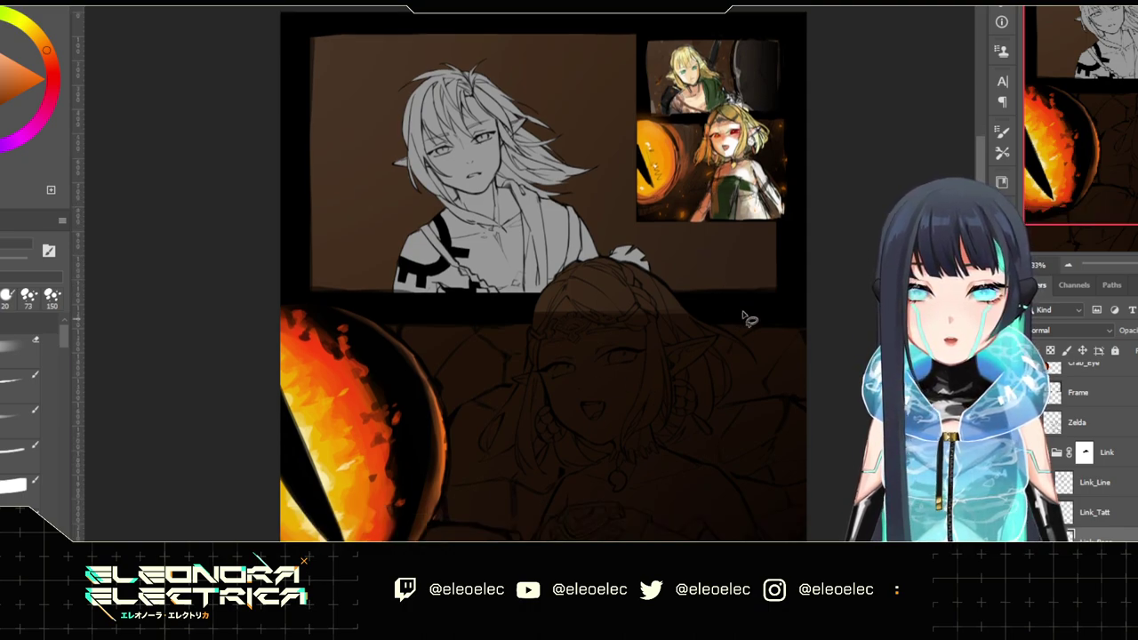
scroll(745, 317, down, 3)
scroll(870, 287, down, 1)
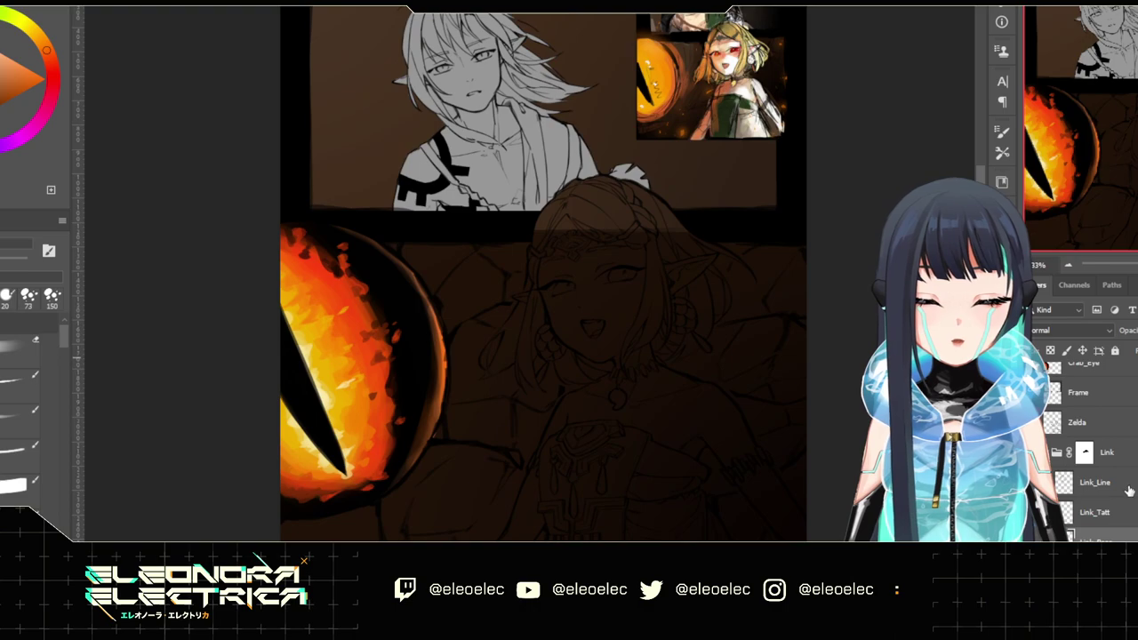
Collapse the Link group, put the Zelda line art layer in its own group, and name that group Zelda
click(1046, 452)
click(1077, 482)
click(1085, 513)
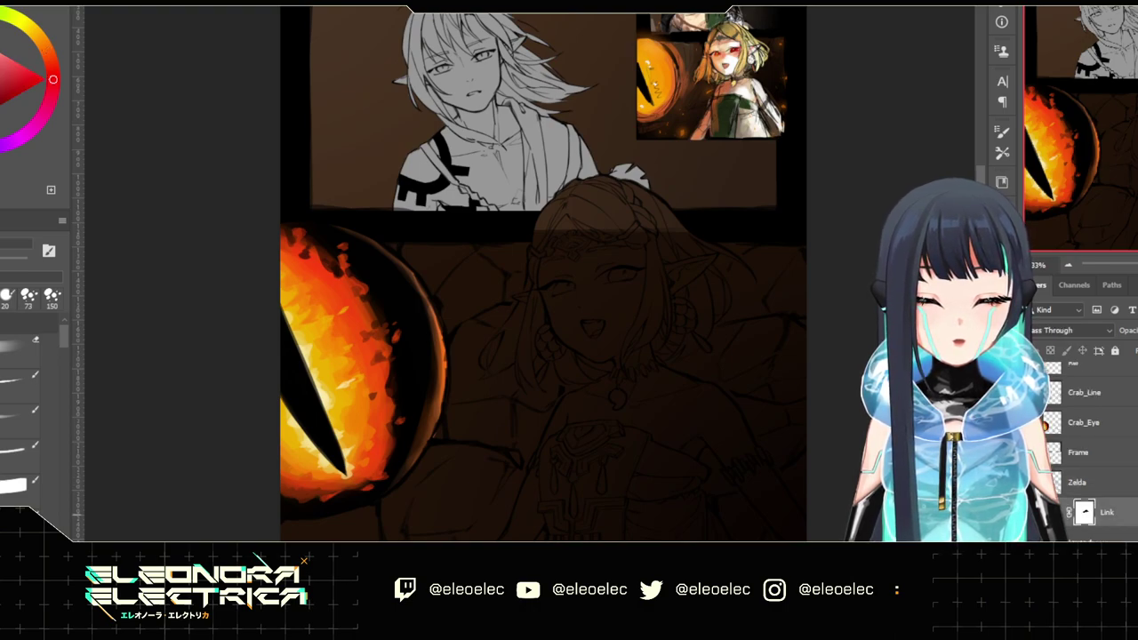
click(1077, 482)
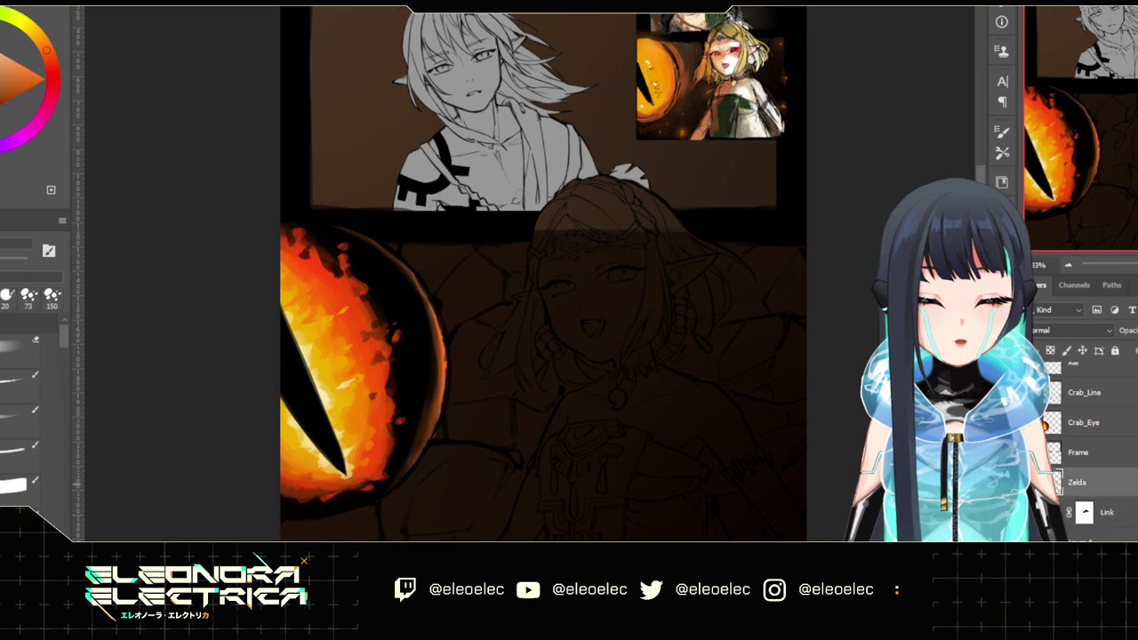
key(ctrl+g)
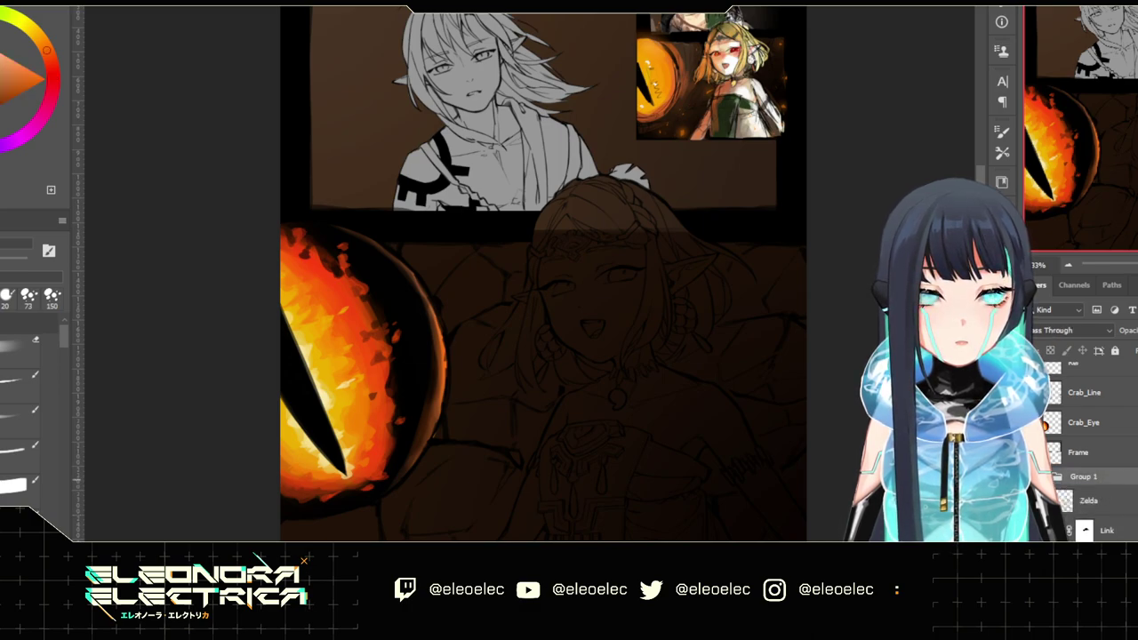
double_click(1094, 477)
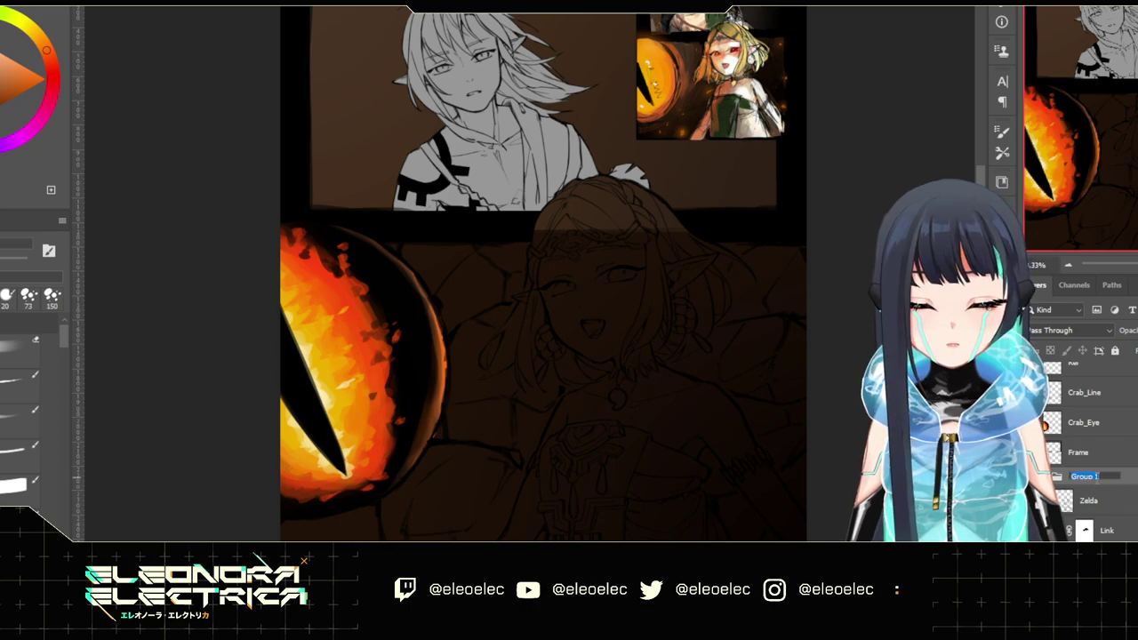
key(Return)
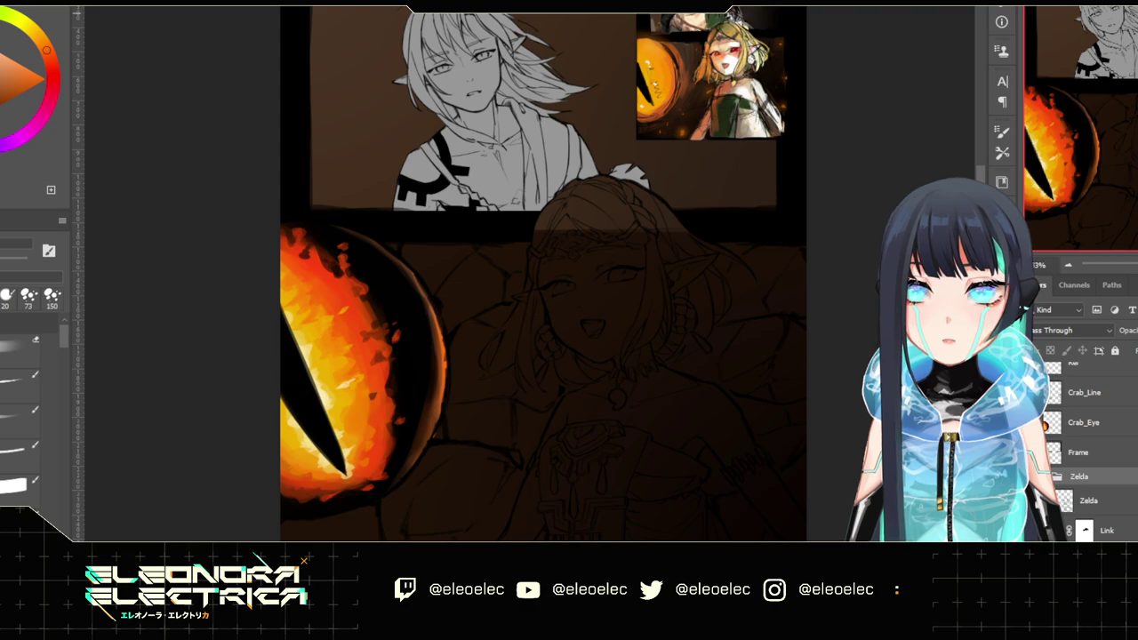
Hide the dark brown background shading so the line art of both panels shows on white
scroll(738, 171, up, 2)
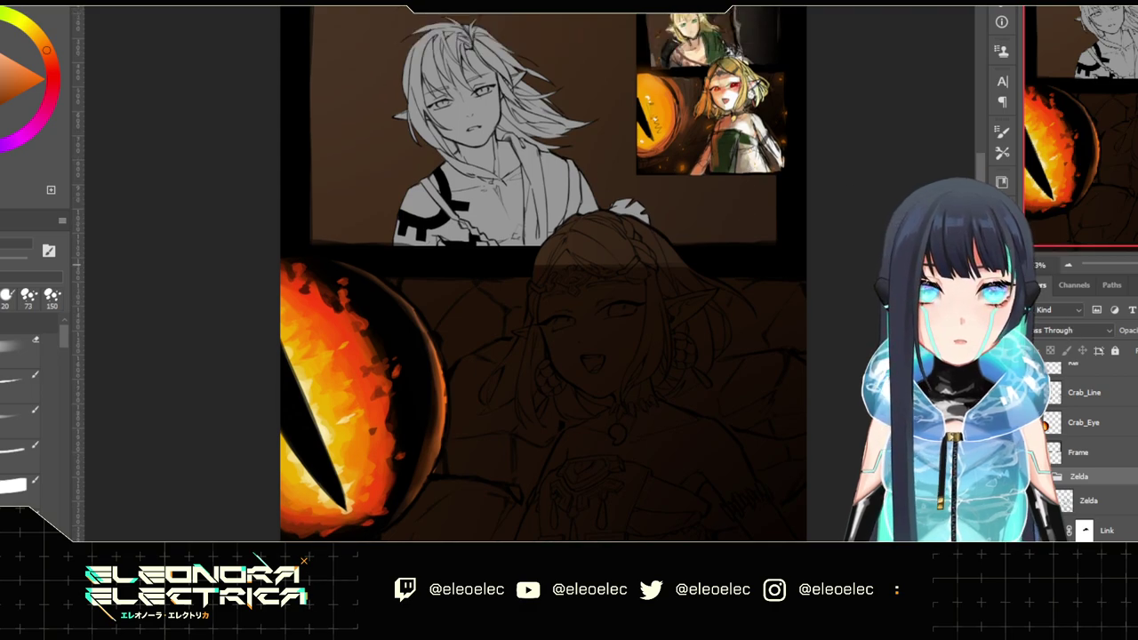
scroll(701, 299, down, 2)
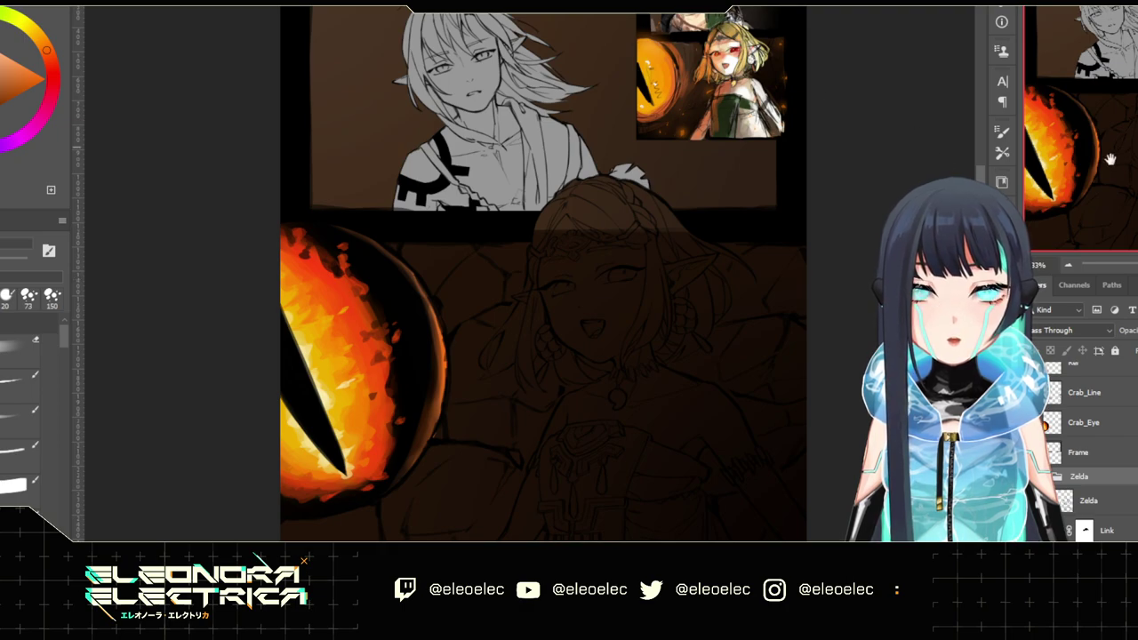
scroll(836, 263, down, 2)
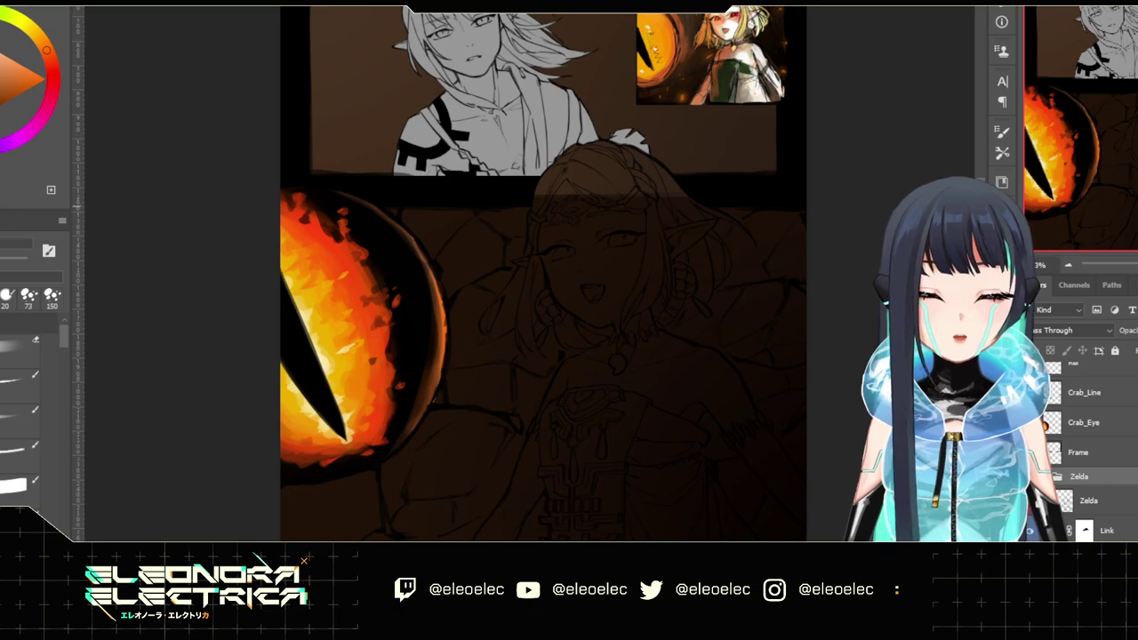
scroll(542, 274, down, 1)
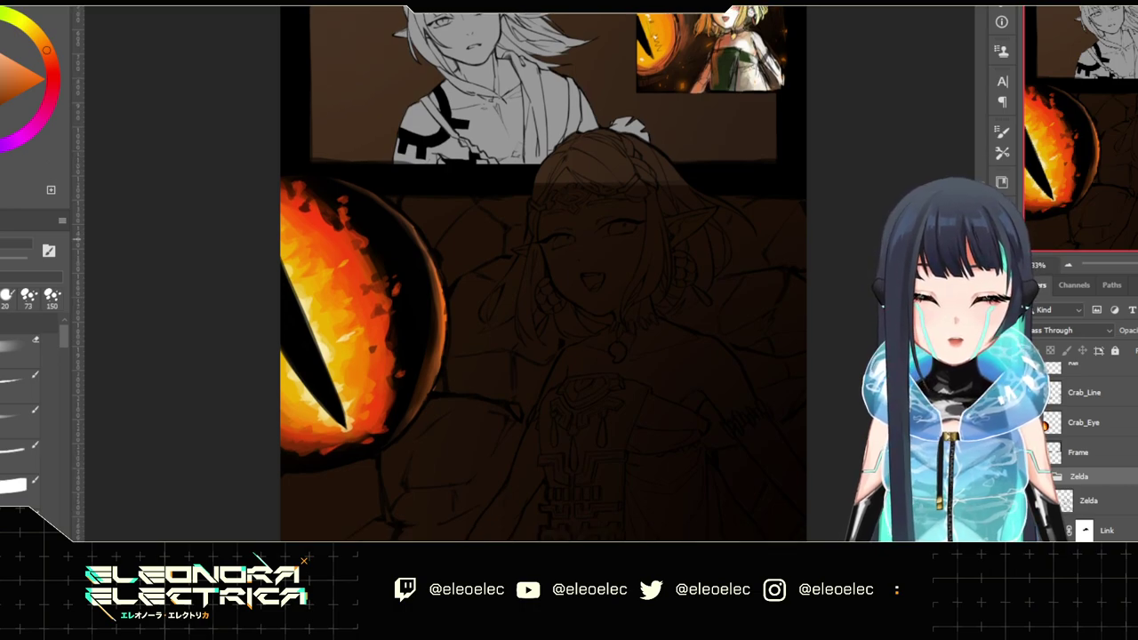
key(ctrl+plus)
scroll(531, 274, down, 3)
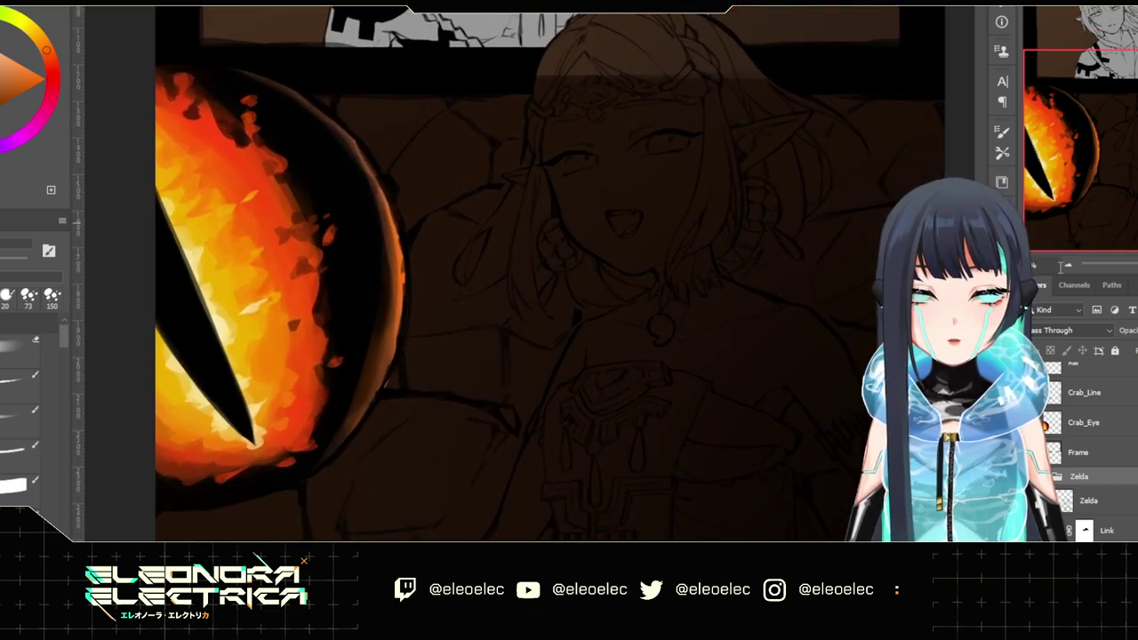
scroll(528, 293, down, 1)
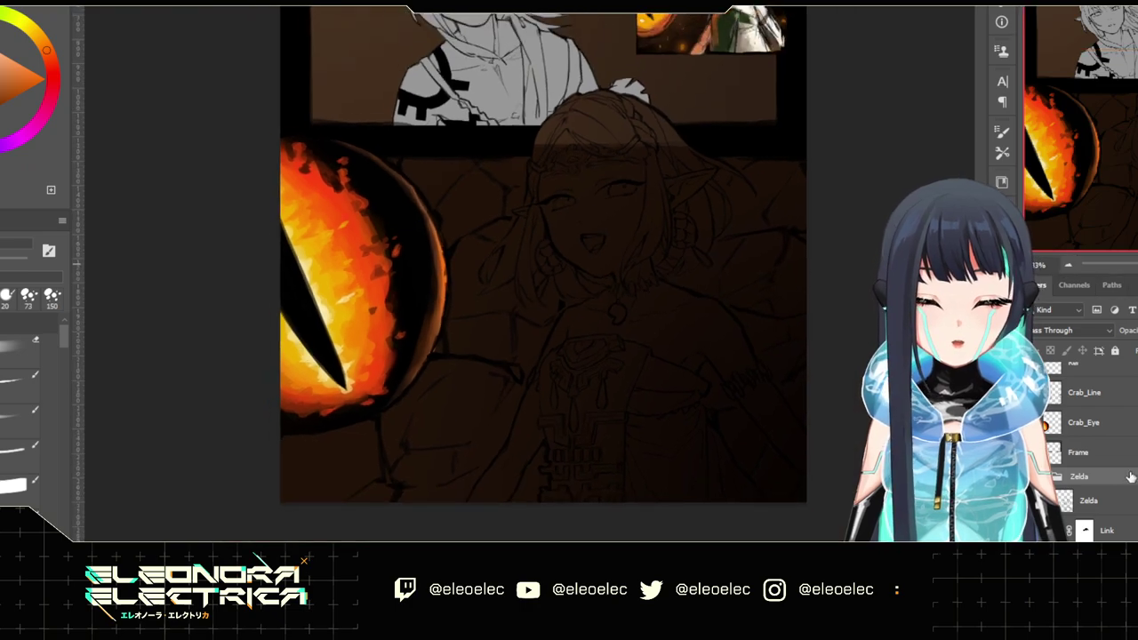
key(ctrl+z)
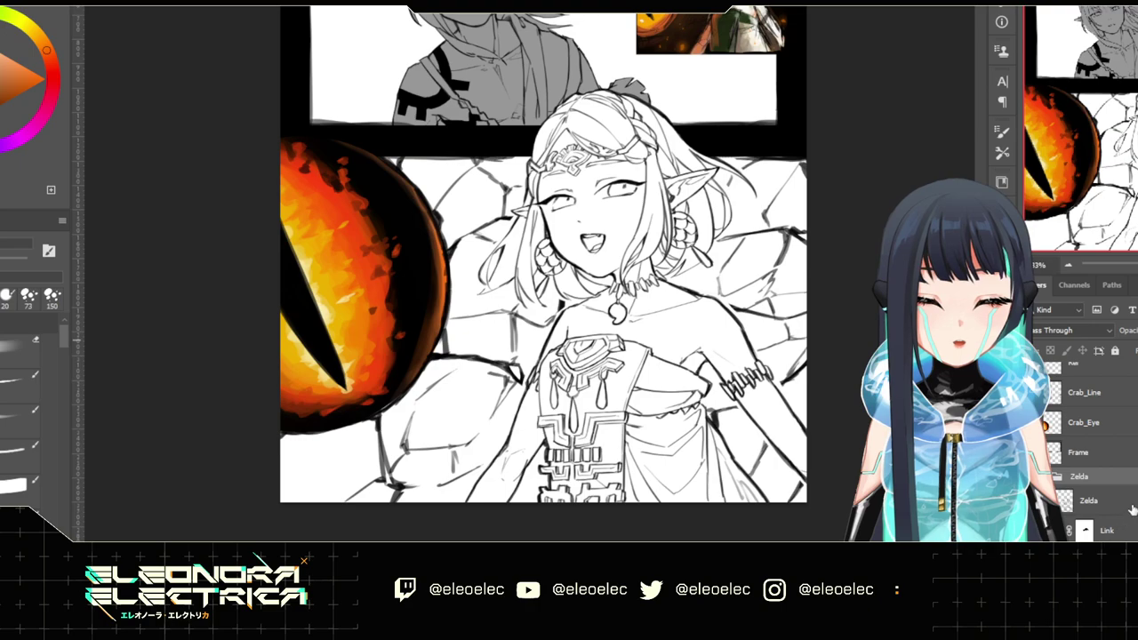
Add a new layer inside the Zelda group and place it directly beneath the Zelda line art layer
click(1081, 500)
key(ctrl+shift+alt+n)
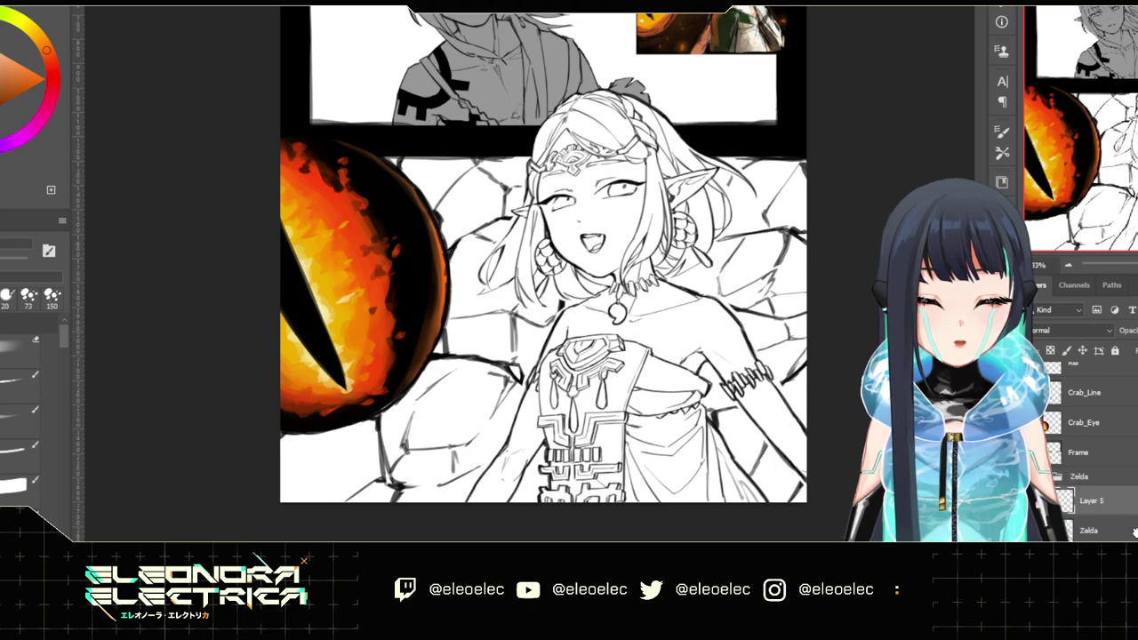
key(ctrl+[)
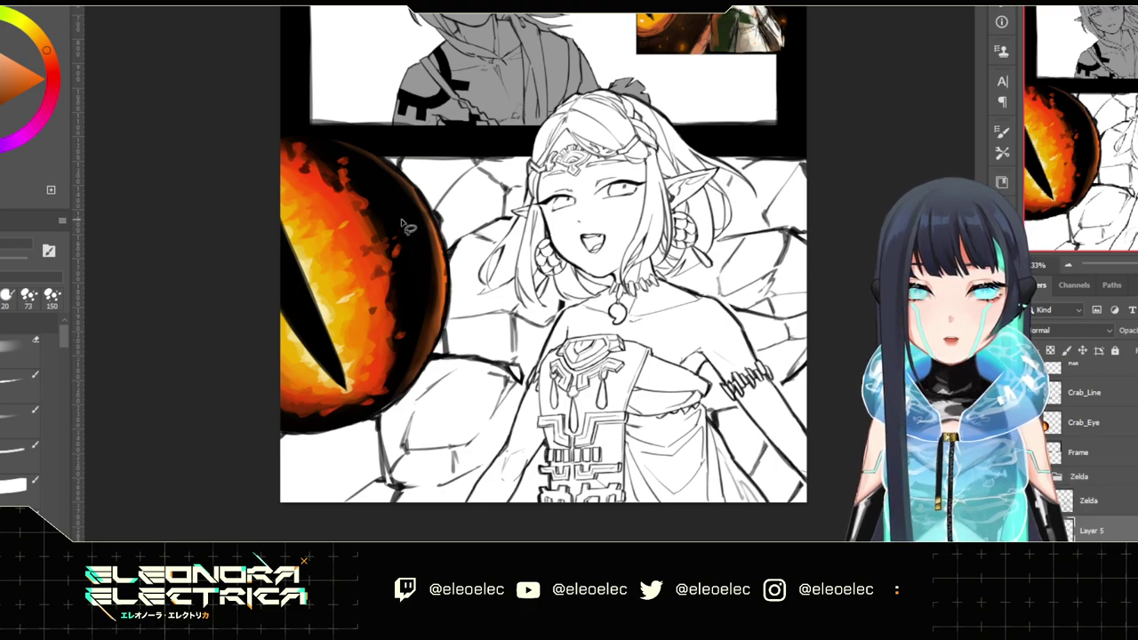
Try blocking in a dark red base over Zelda's face, chest and dress with the broad hard brush
click(18, 486)
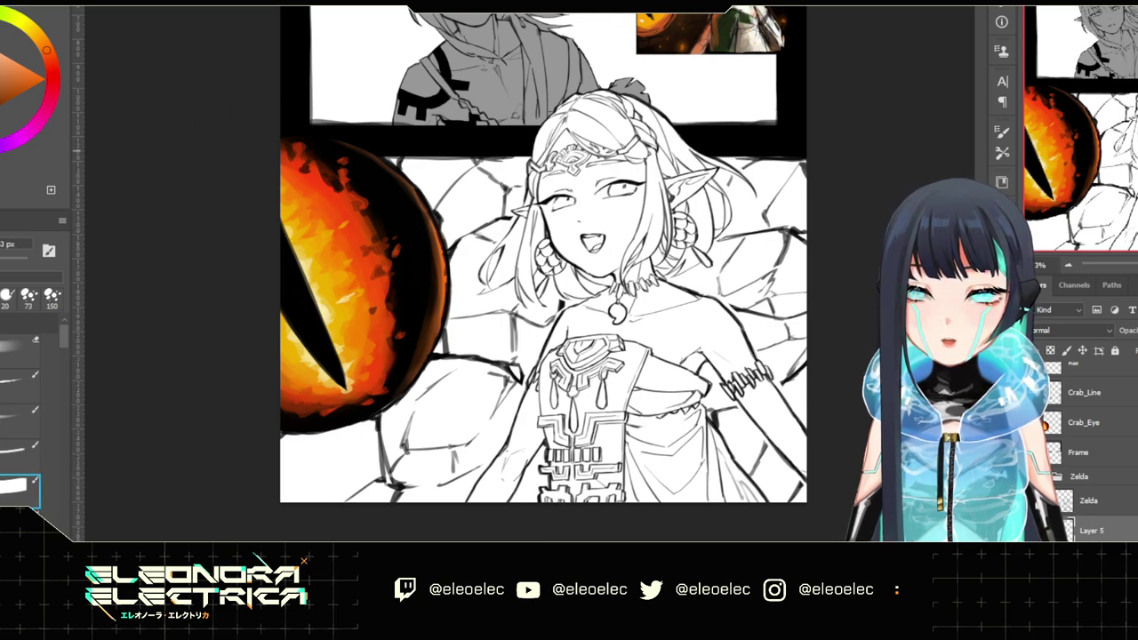
click(1, 35)
click(53, 76)
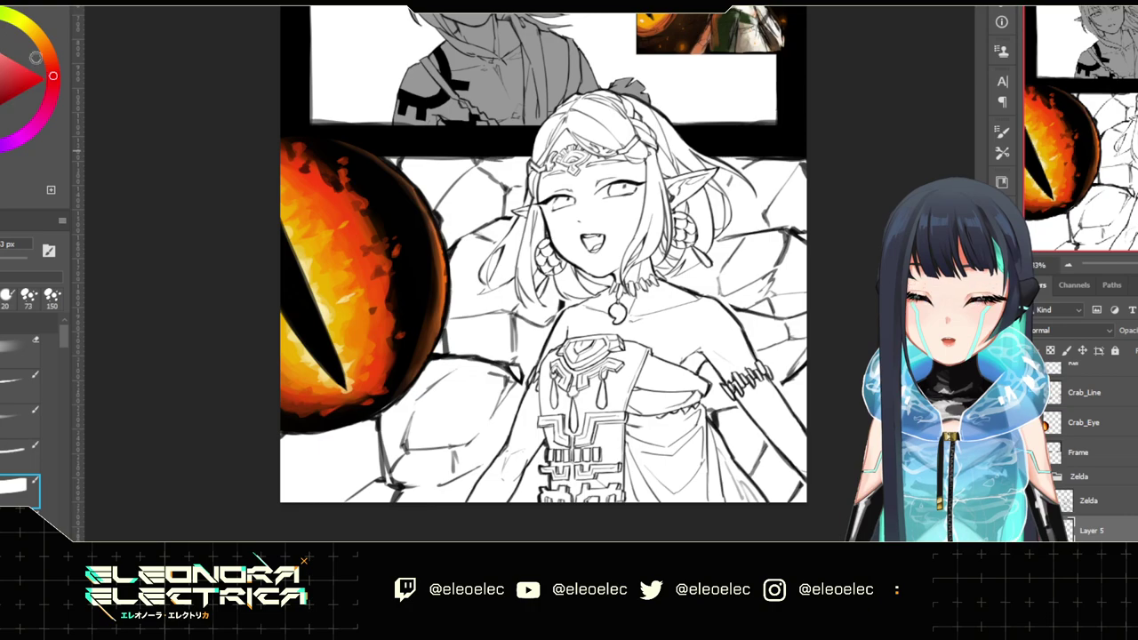
mouse_move(613, 188)
mouse_down()
mouse_move(603, 229)
mouse_move(622, 275)
mouse_move(560, 425)
mouse_up()
drag(641, 290, 576, 472)
drag(619, 334, 587, 489)
drag(625, 331, 594, 498)
drag(587, 414, 580, 498)
drag(569, 440, 569, 498)
drag(566, 417, 562, 491)
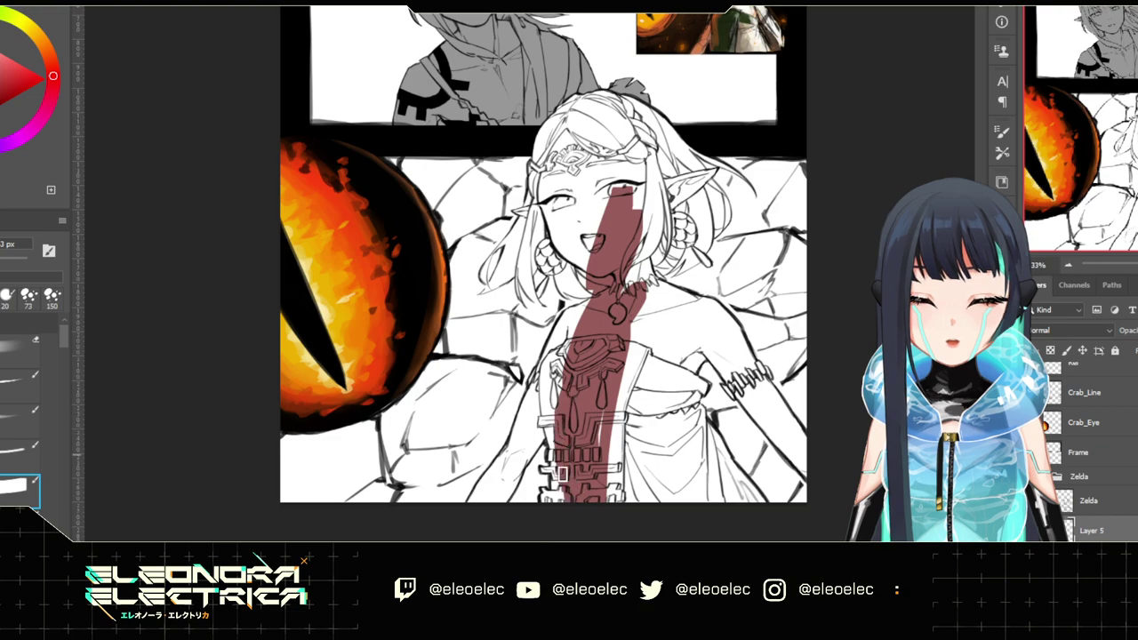
drag(627, 396, 623, 494)
key(q)
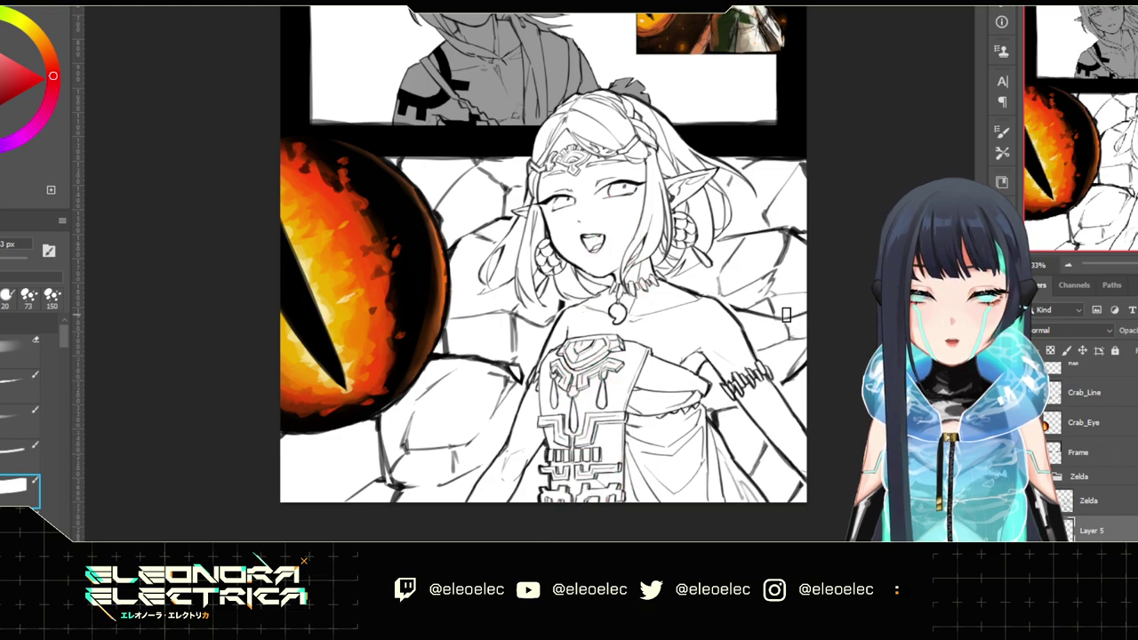
Select the area outside Zelda's outline with the Magic Wand, using the Zelda line art layer
click(19, 414)
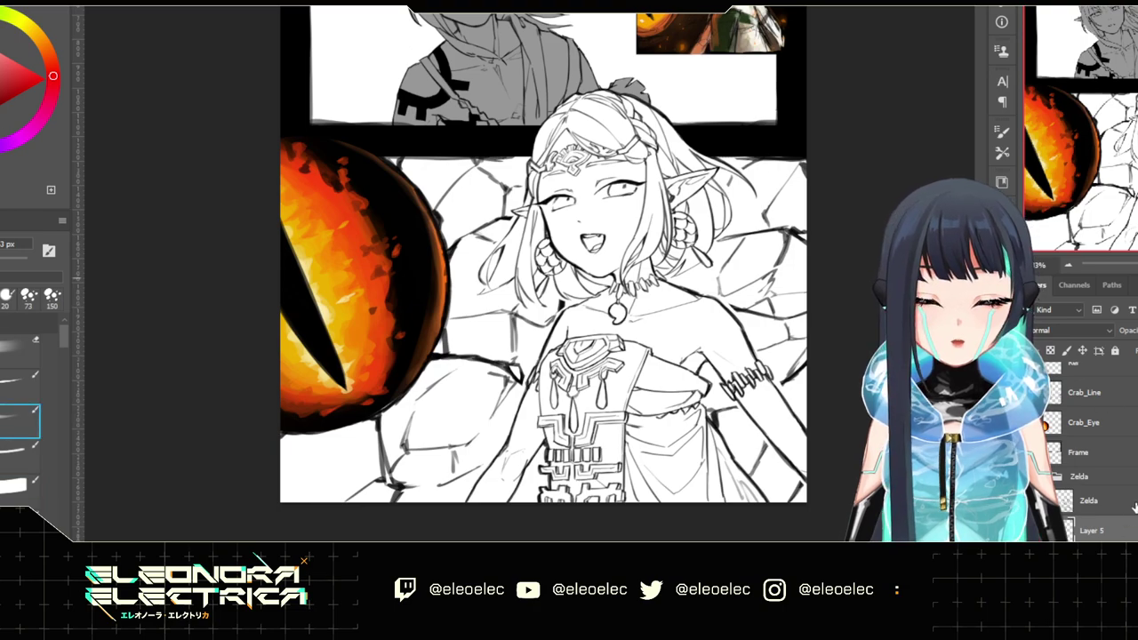
click(1089, 500)
key(ctrl+plus)
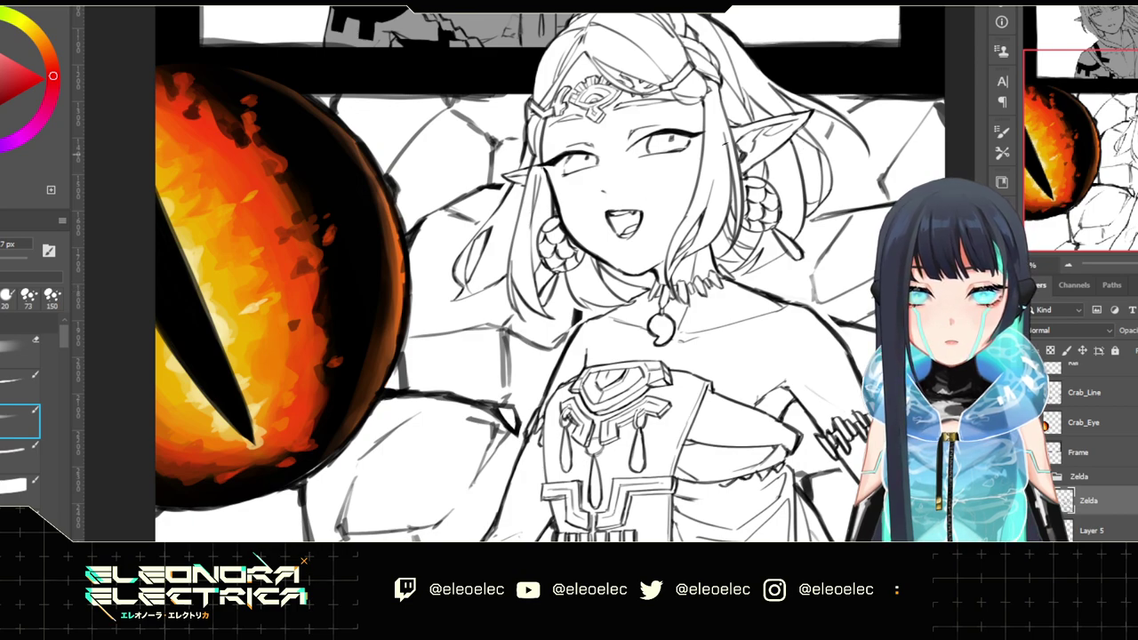
drag(776, 158, 718, 175)
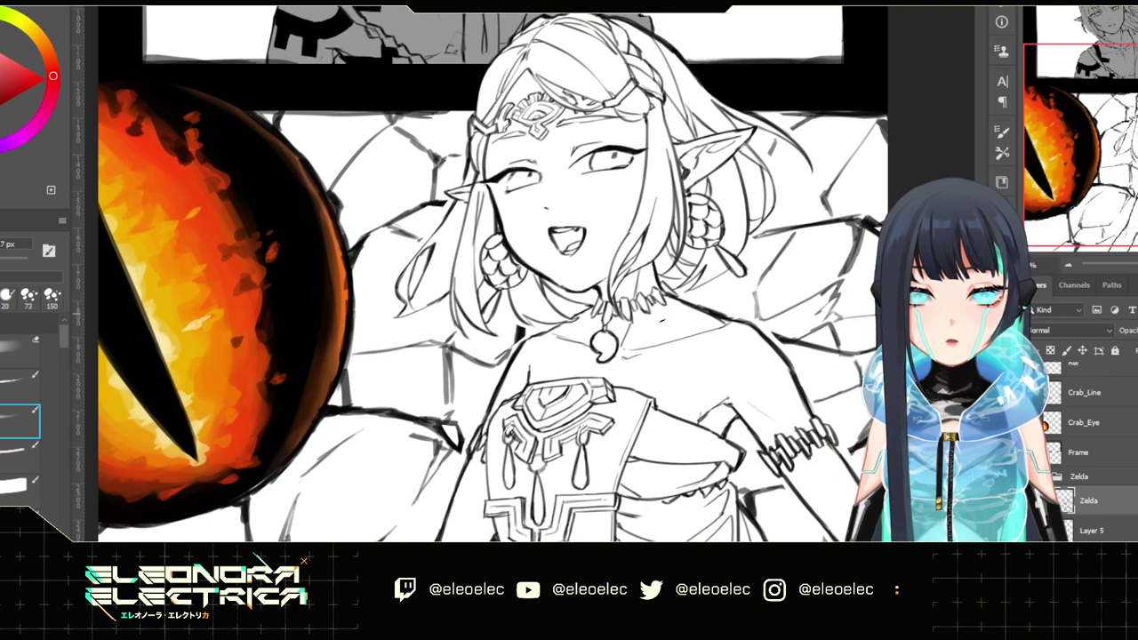
drag(802, 366, 819, 349)
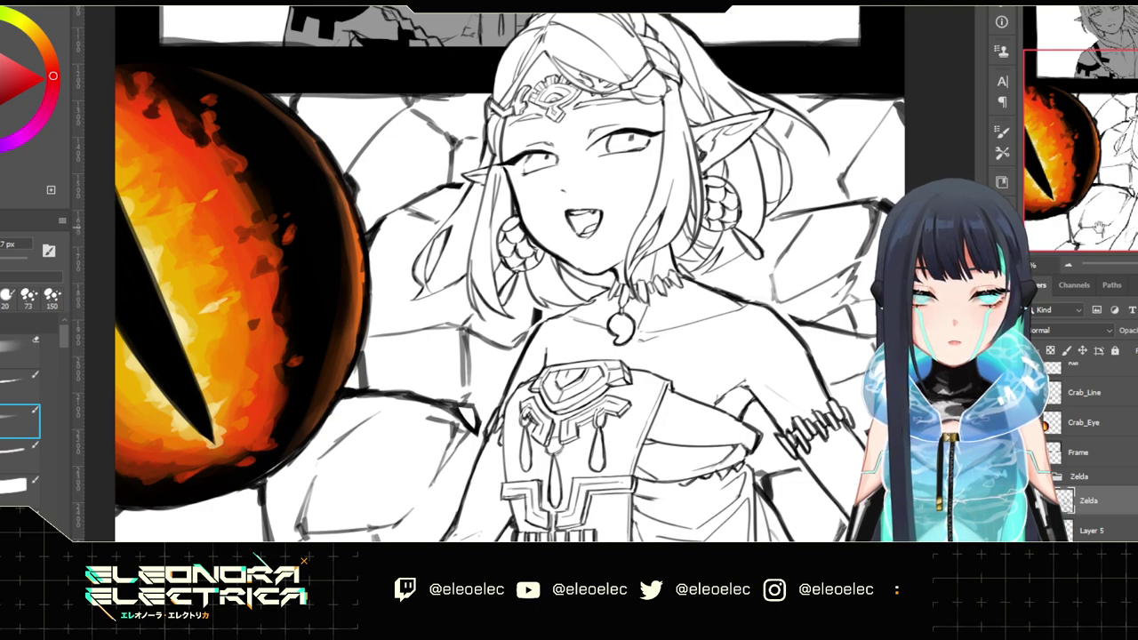
key(ctrl+minus)
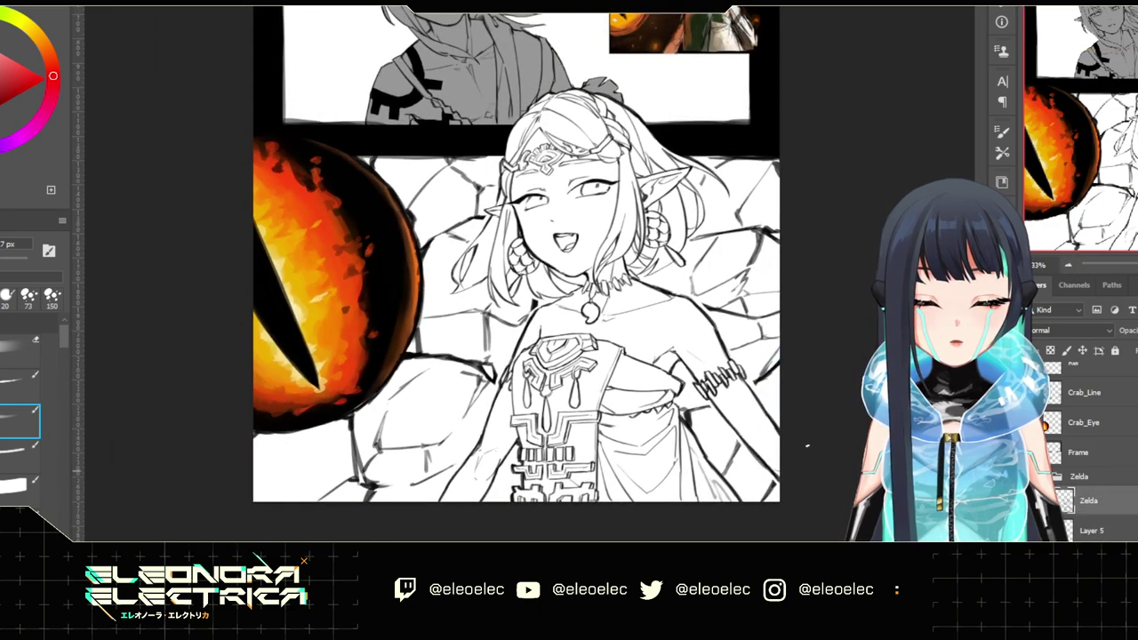
key(l)
click(451, 363)
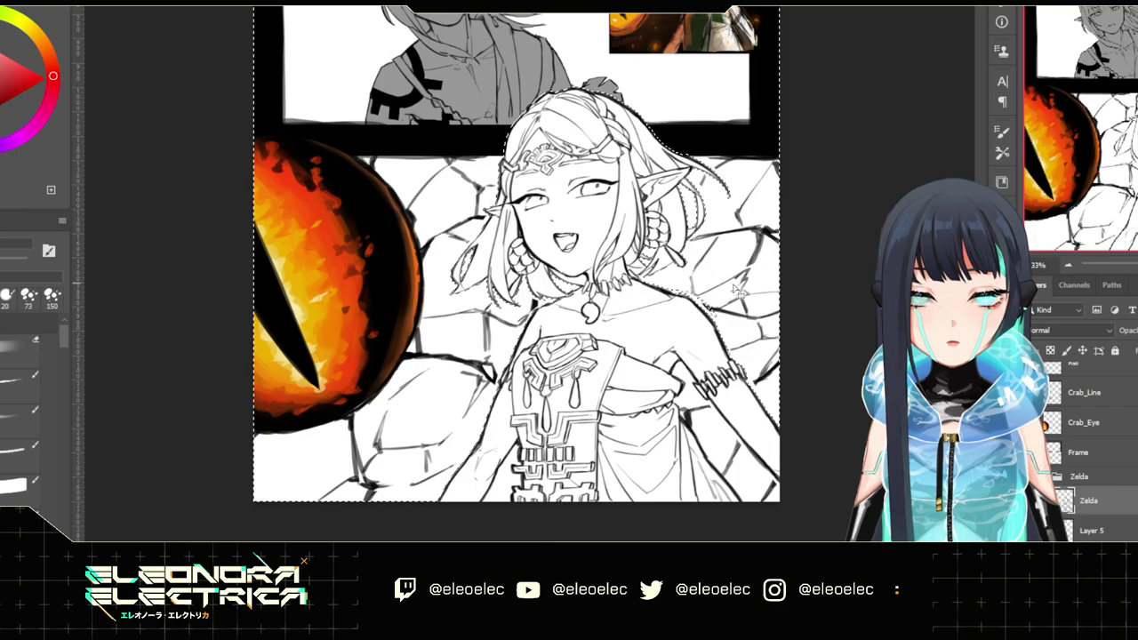
scroll(736, 349, down, 1)
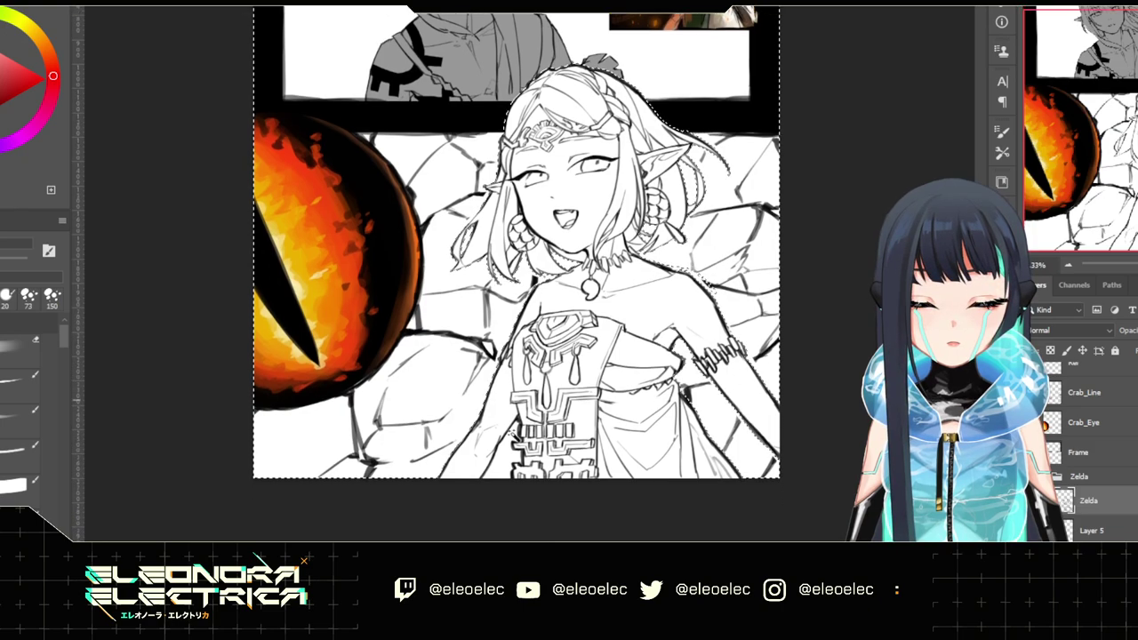
scroll(559, 398, down, 1)
scroll(567, 396, up, 2)
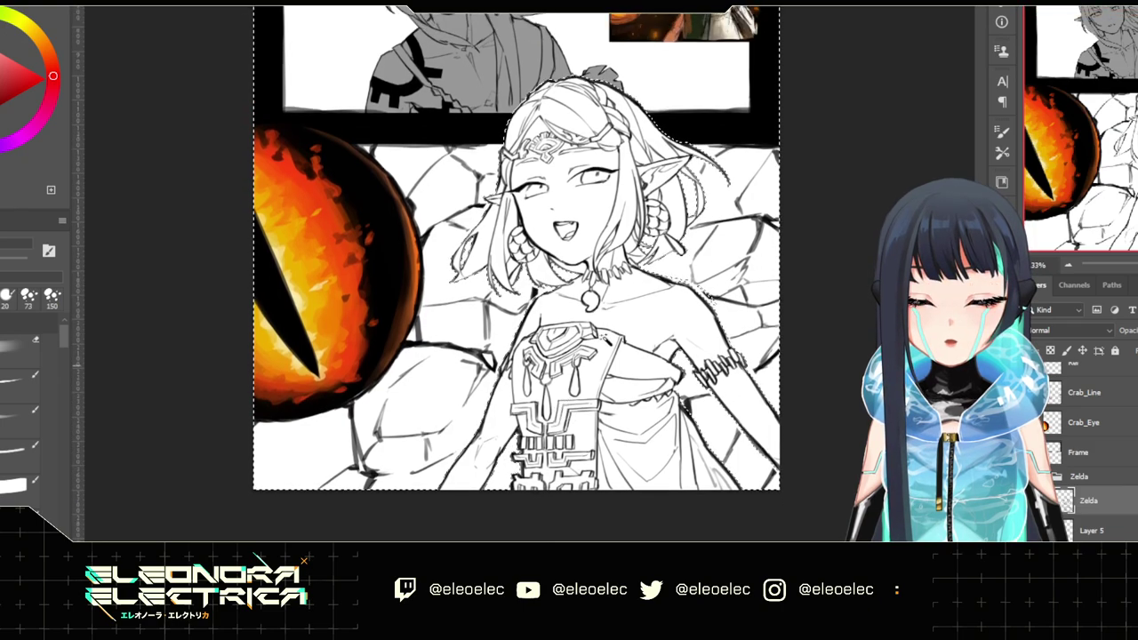
scroll(716, 299, up, 1)
key(ctrl+d)
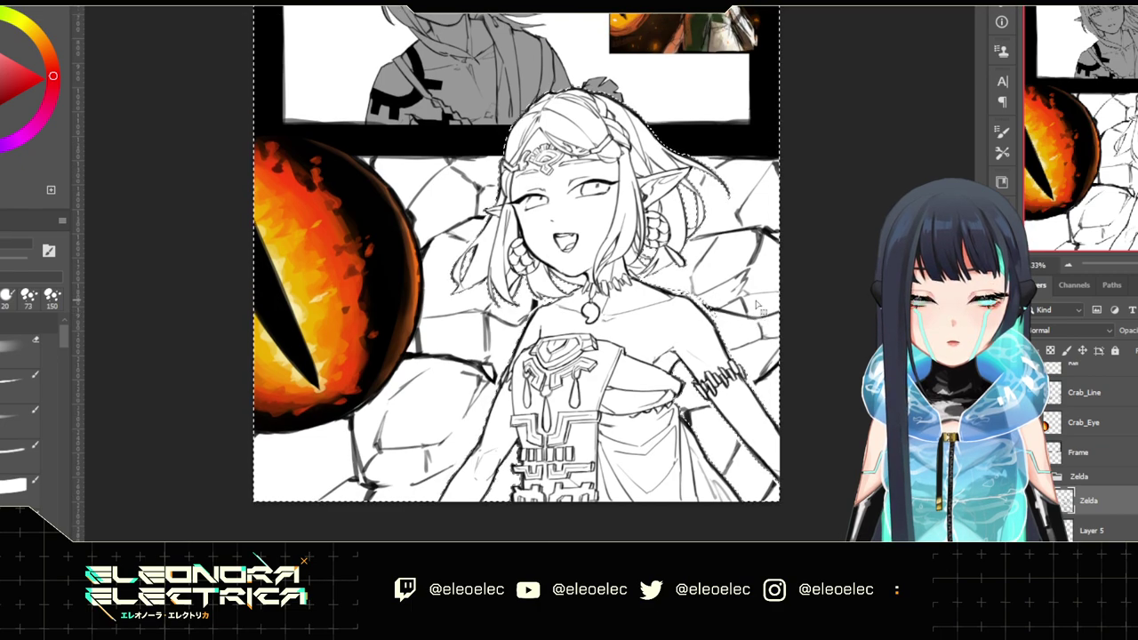
key(ctrl+z)
scroll(743, 272, up, 1)
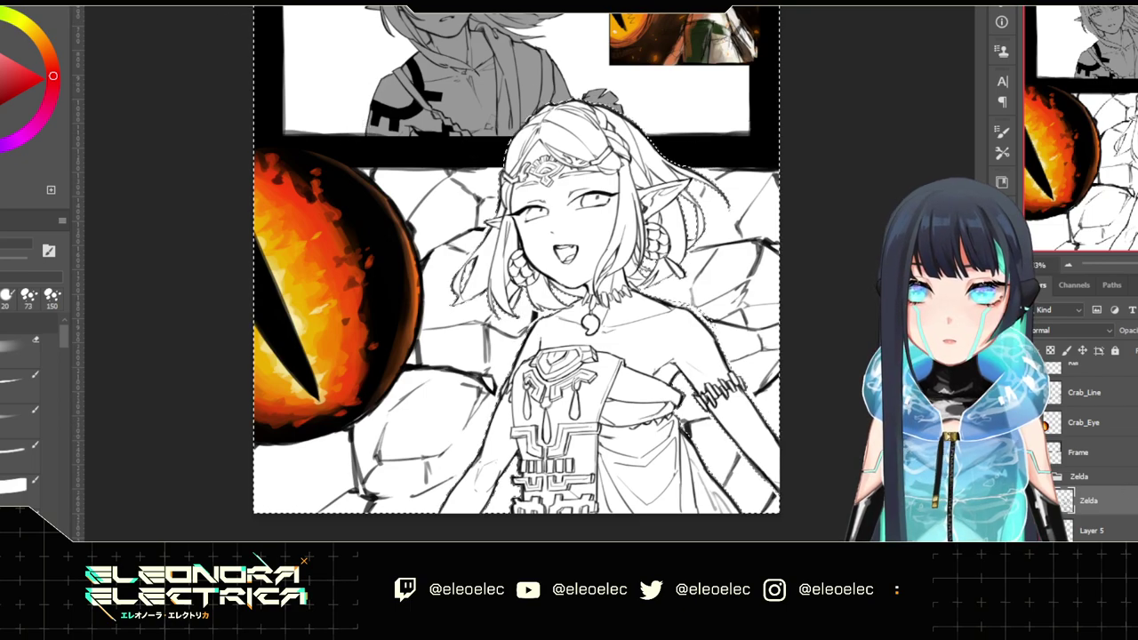
key(ctrl+t)
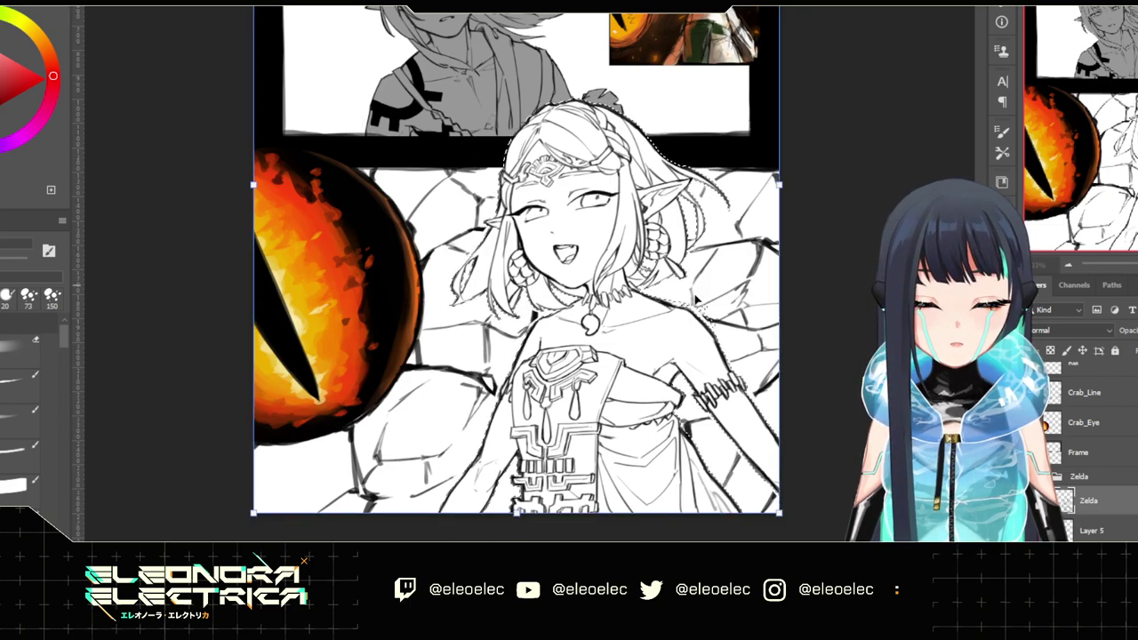
key(Escape)
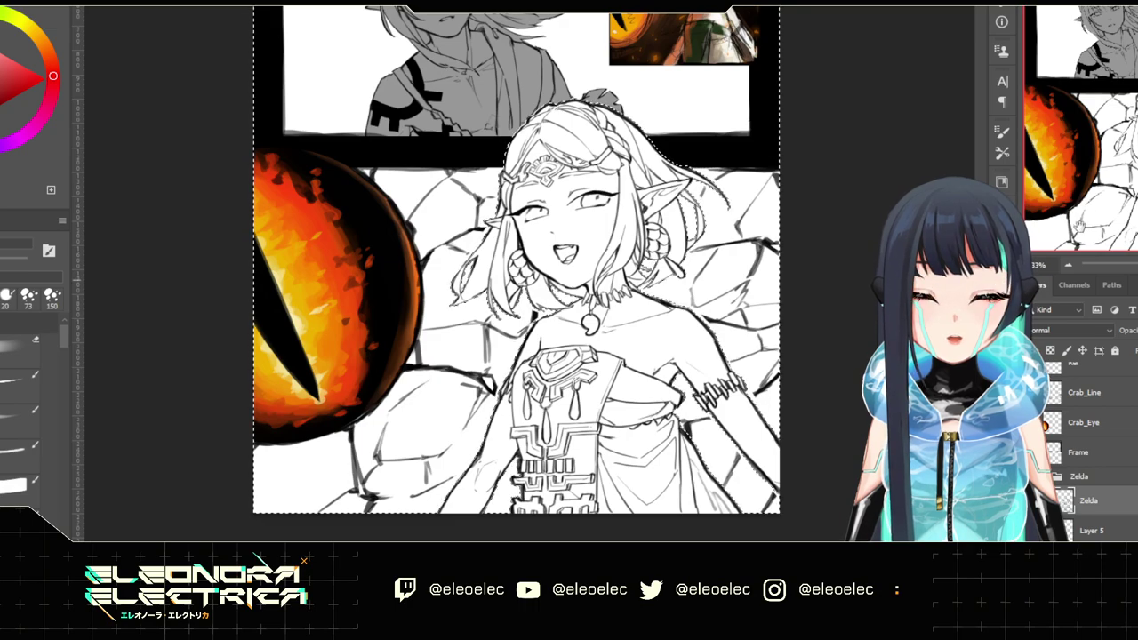
Examine the selection edge along Zelda's hair, ears, shoulders and arms for gaps
scroll(656, 325, up, 3)
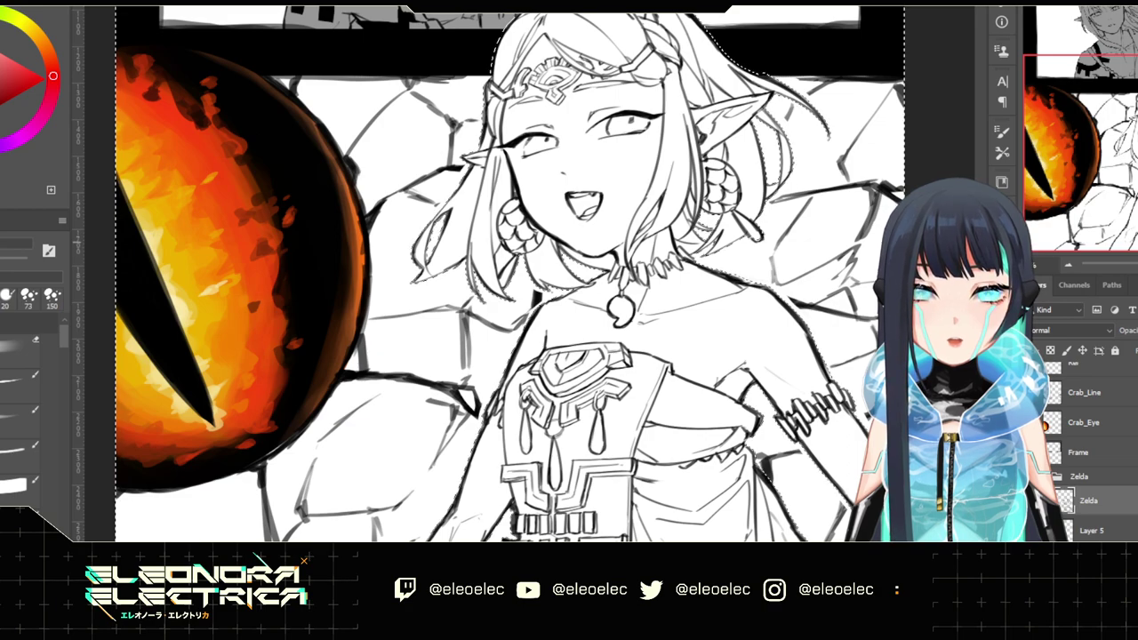
scroll(731, 329, up, 1)
scroll(731, 329, down, 2)
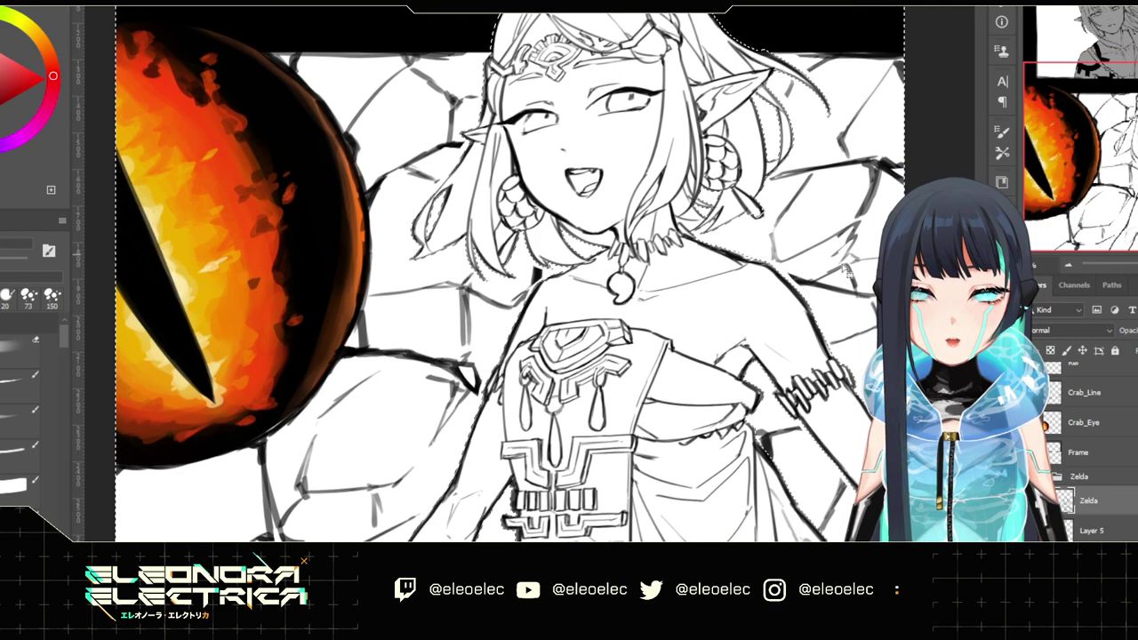
scroll(793, 318, down, 2)
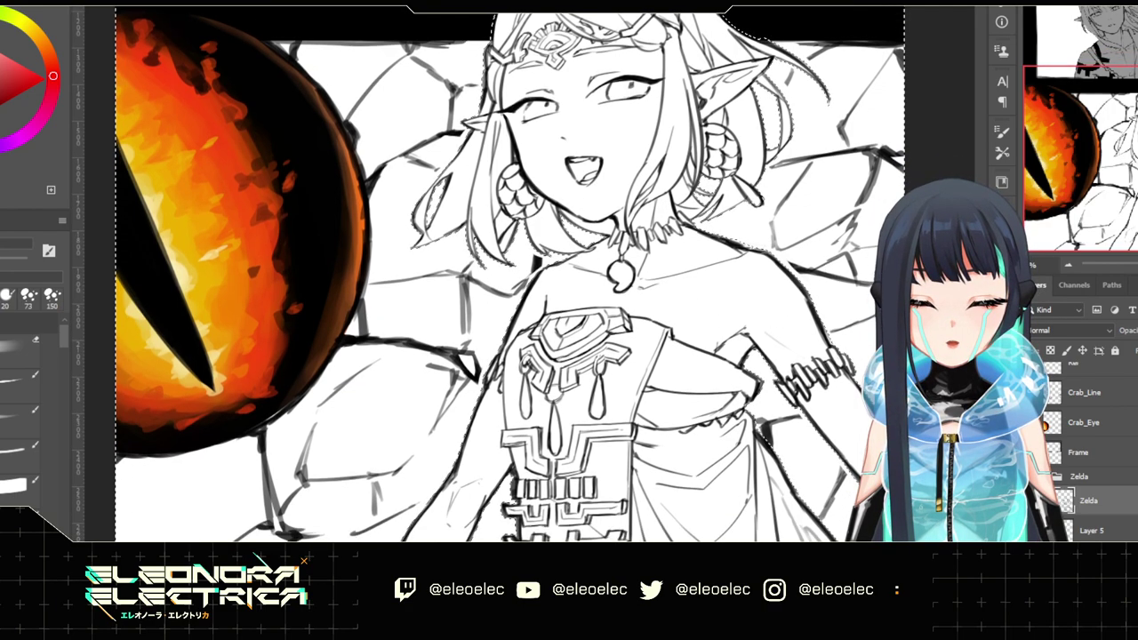
scroll(787, 283, right, 3)
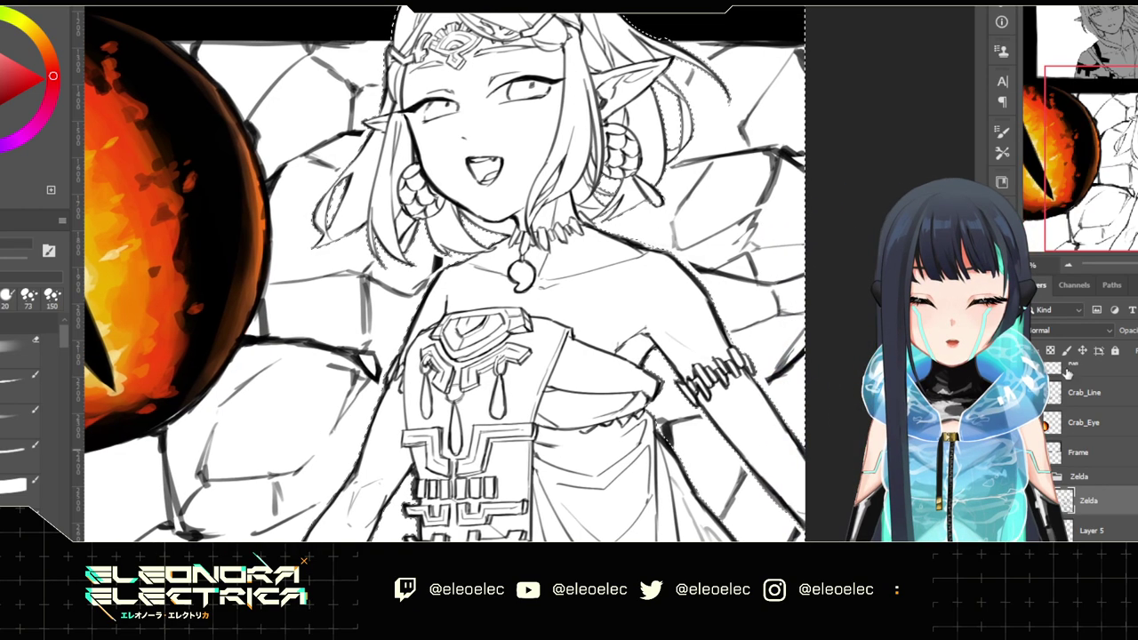
scroll(787, 283, up, 3)
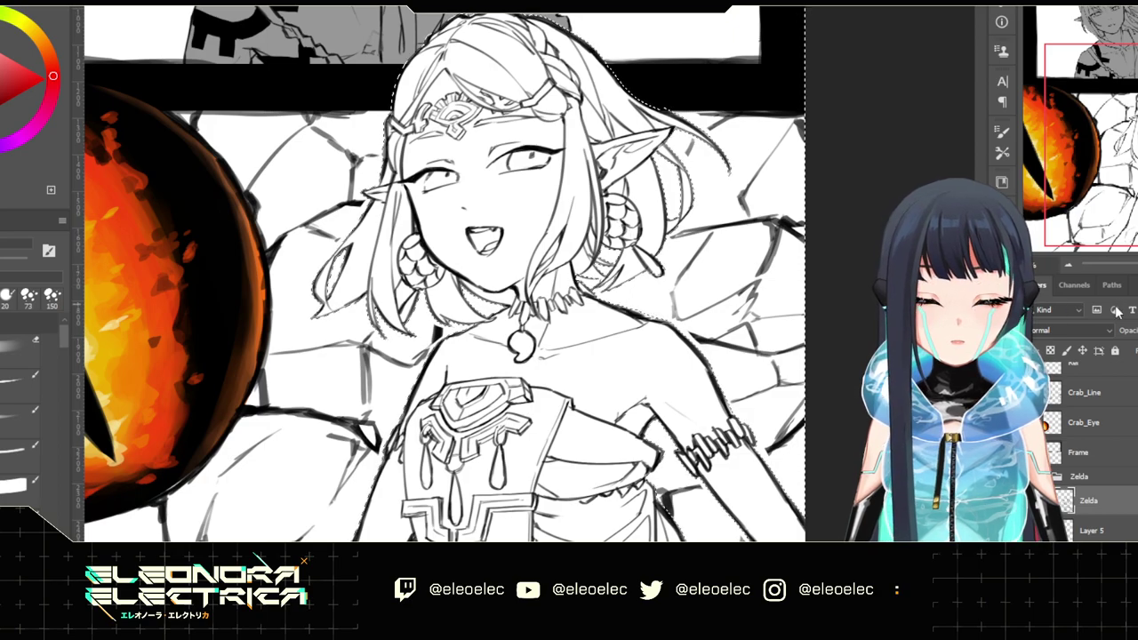
Fill Zelda's whole silhouette with flat red on the new layer beneath her line art, and clear the selection
key(ctrl+minus)
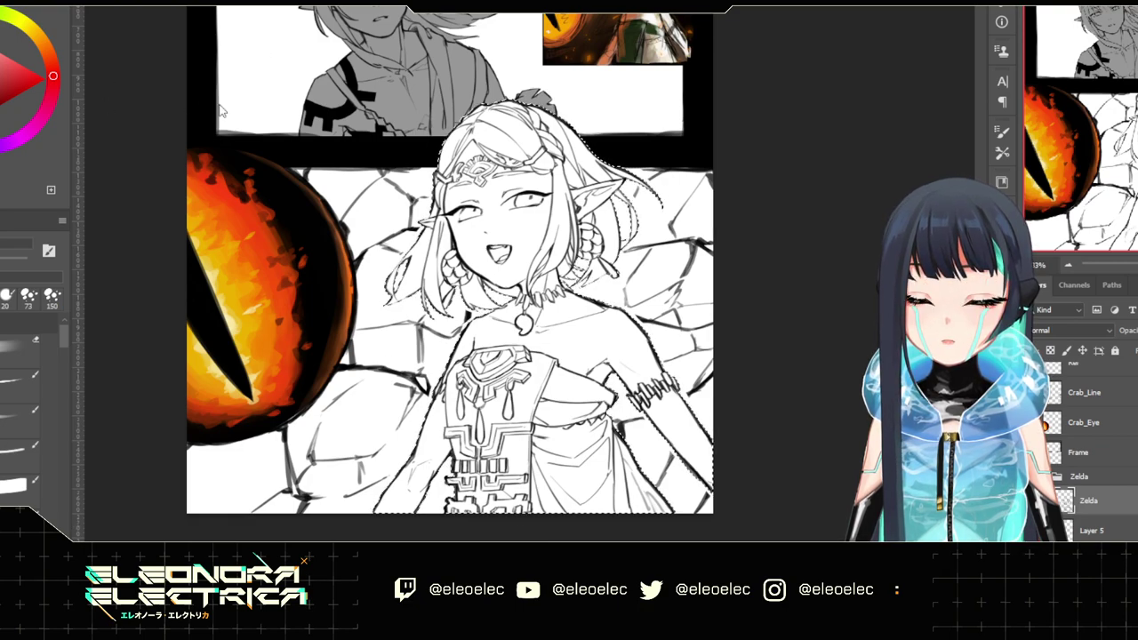
click(227, 137)
click(632, 124)
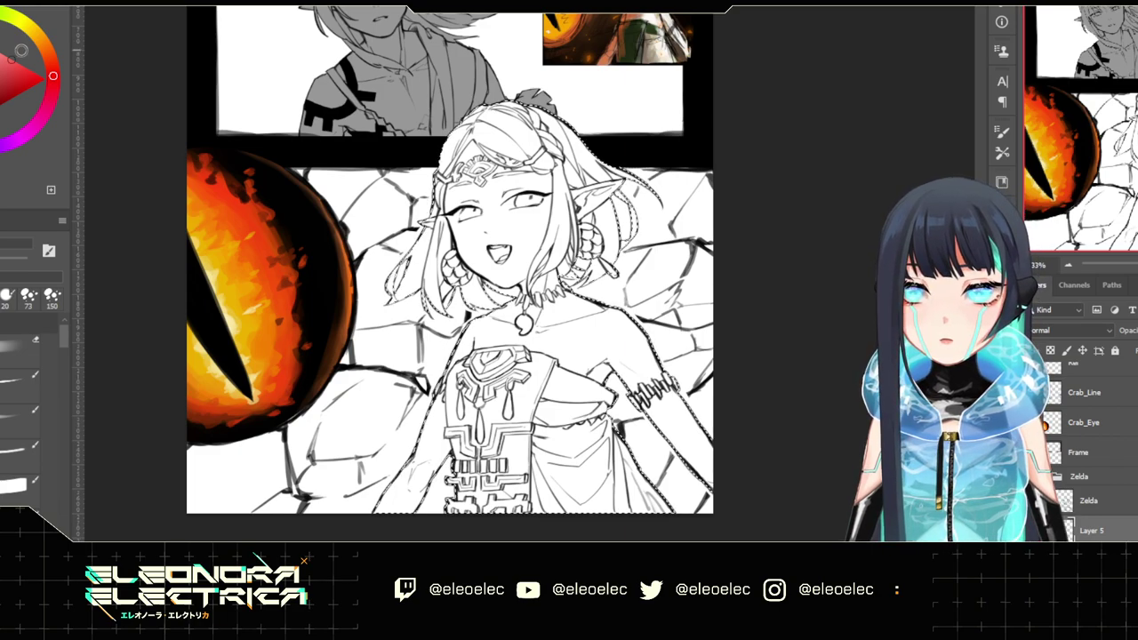
key(alt+BackSpace)
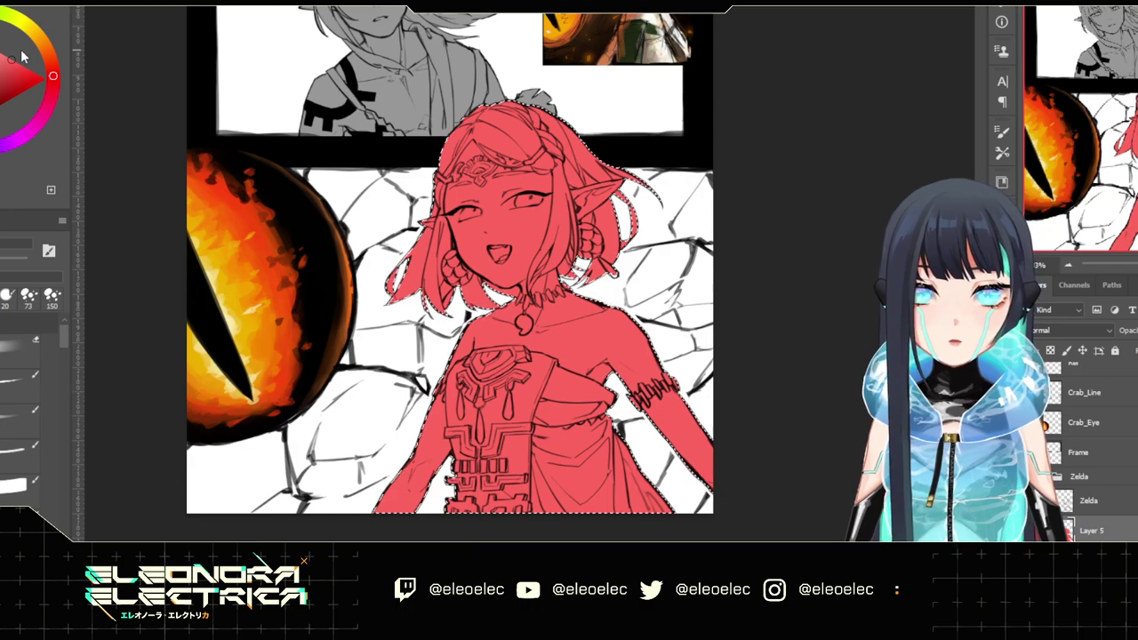
key(ctrl+d)
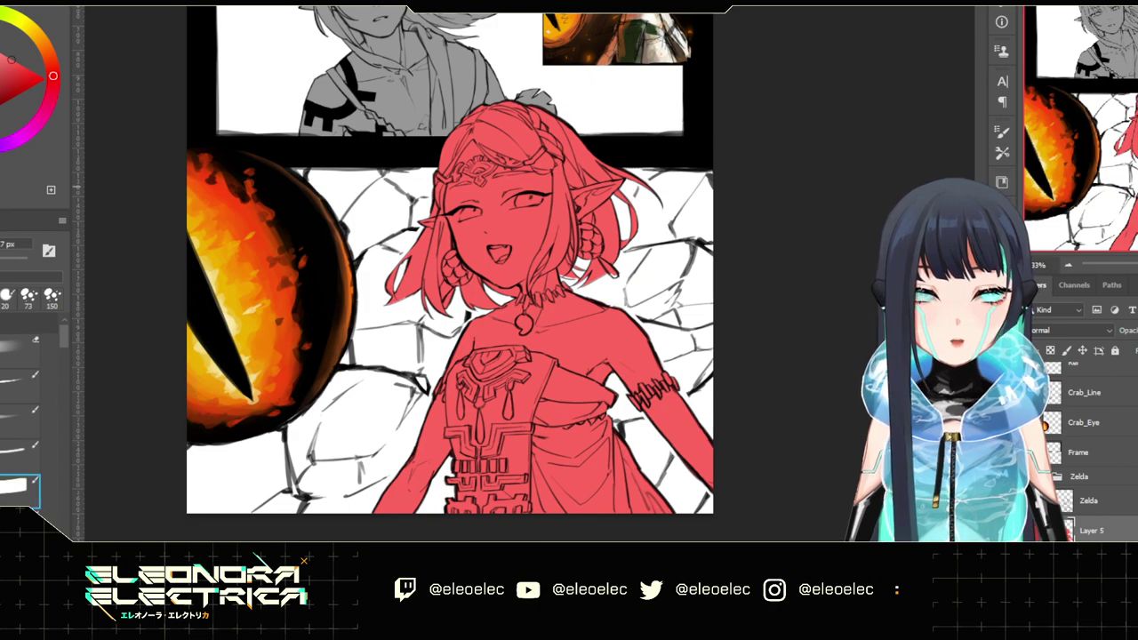
Examine the red fill along Zelda's hair, ears, arms and dress for gaps or spill against the line art
scroll(530, 238, up, 2)
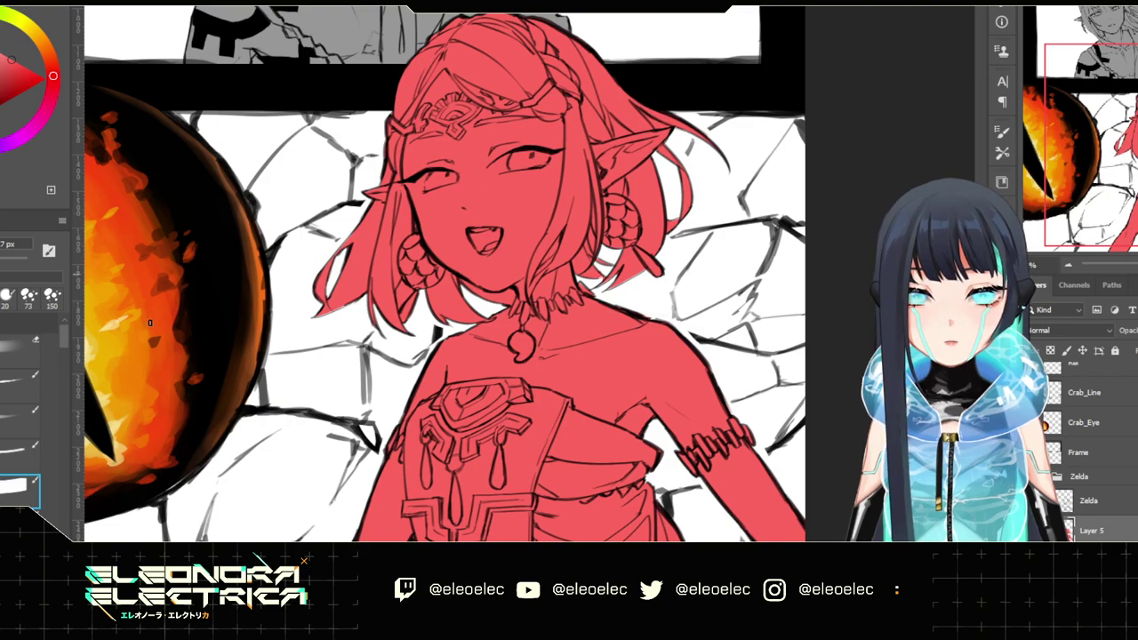
click(18, 386)
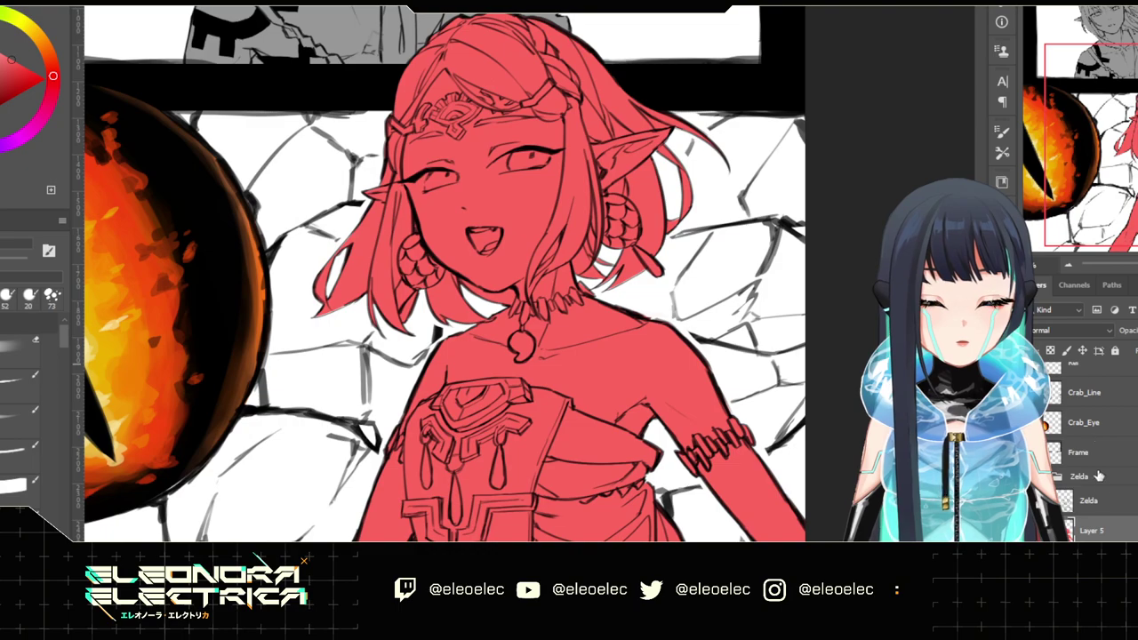
click(1119, 503)
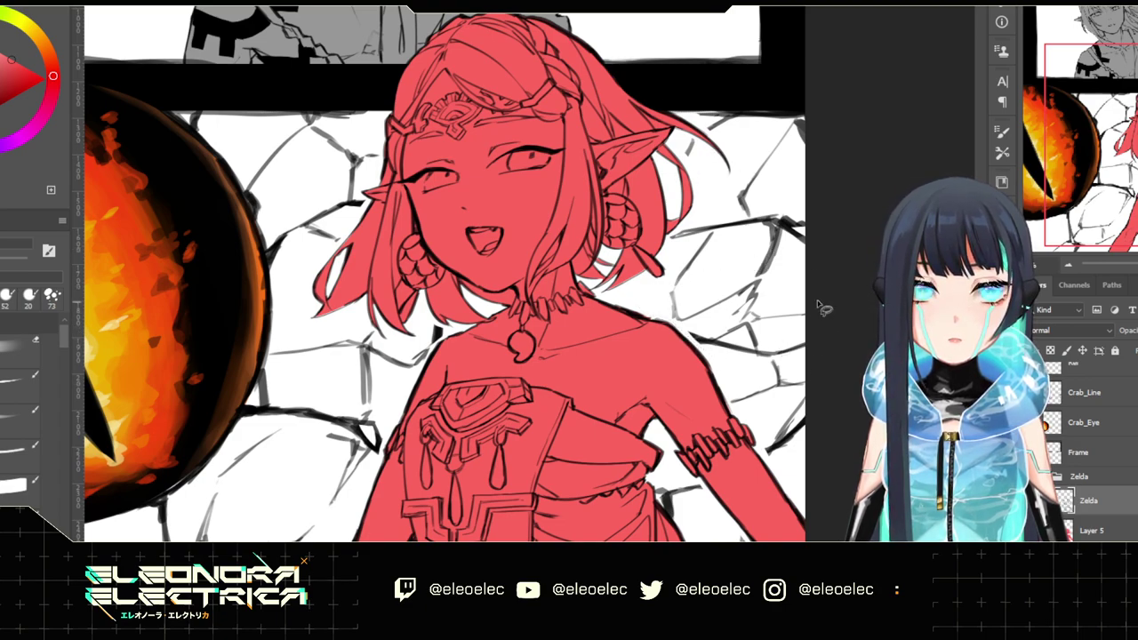
scroll(637, 472, down, 3)
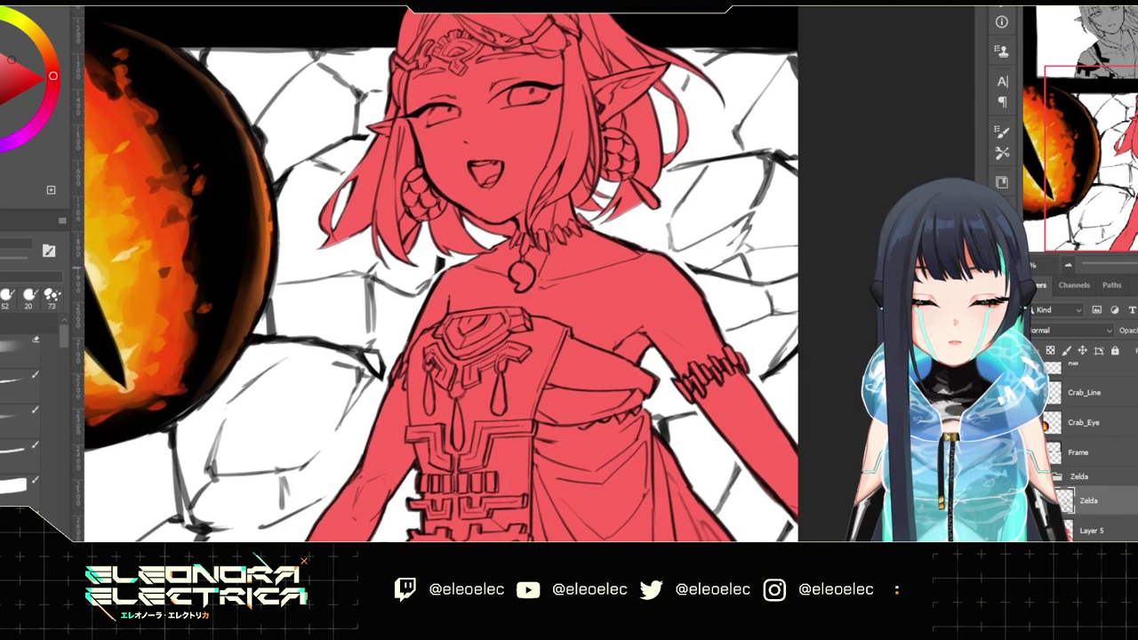
key(ctrl+minus)
scroll(721, 348, down, 1)
scroll(724, 345, up, 3)
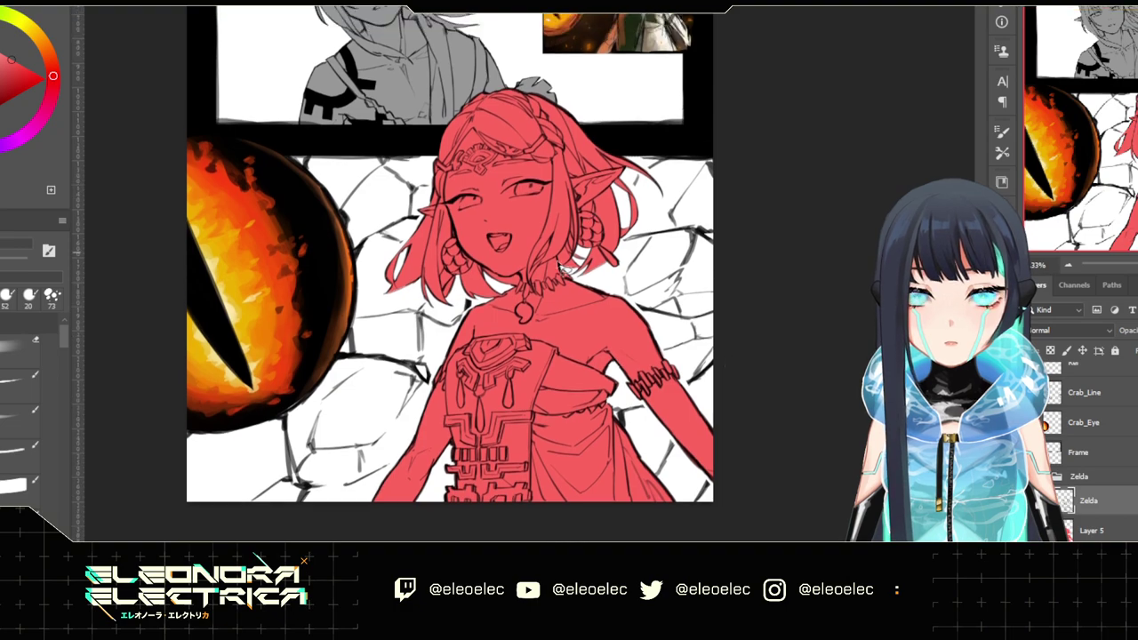
scroll(694, 321, up, 1)
scroll(783, 224, up, 1)
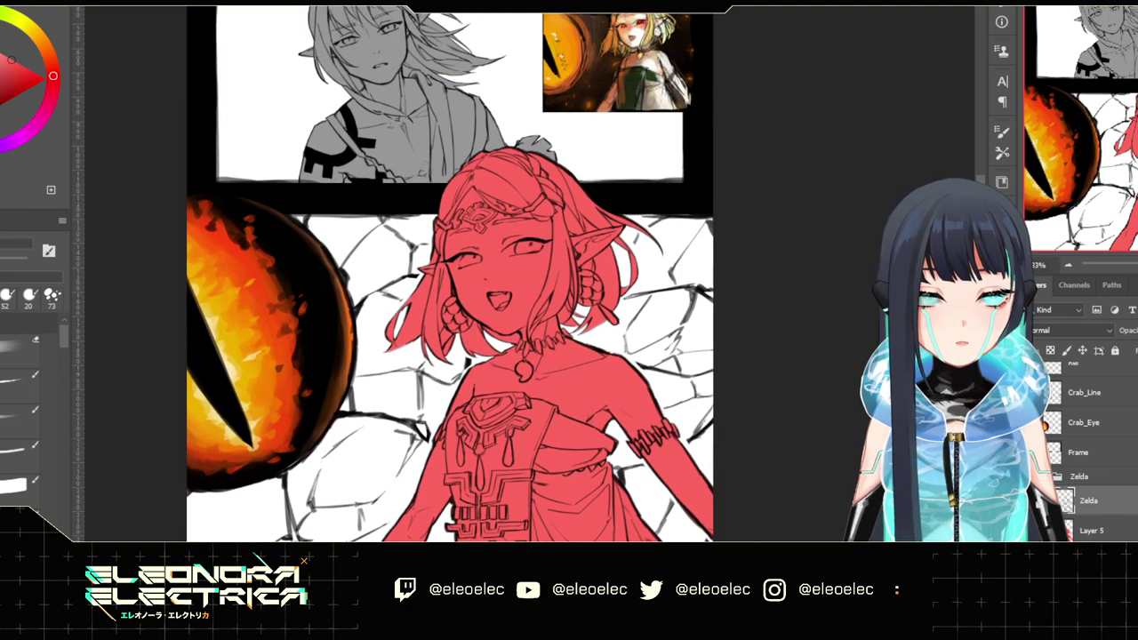
click(1093, 530)
key(ctrl+plus)
drag(655, 204, 724, 282)
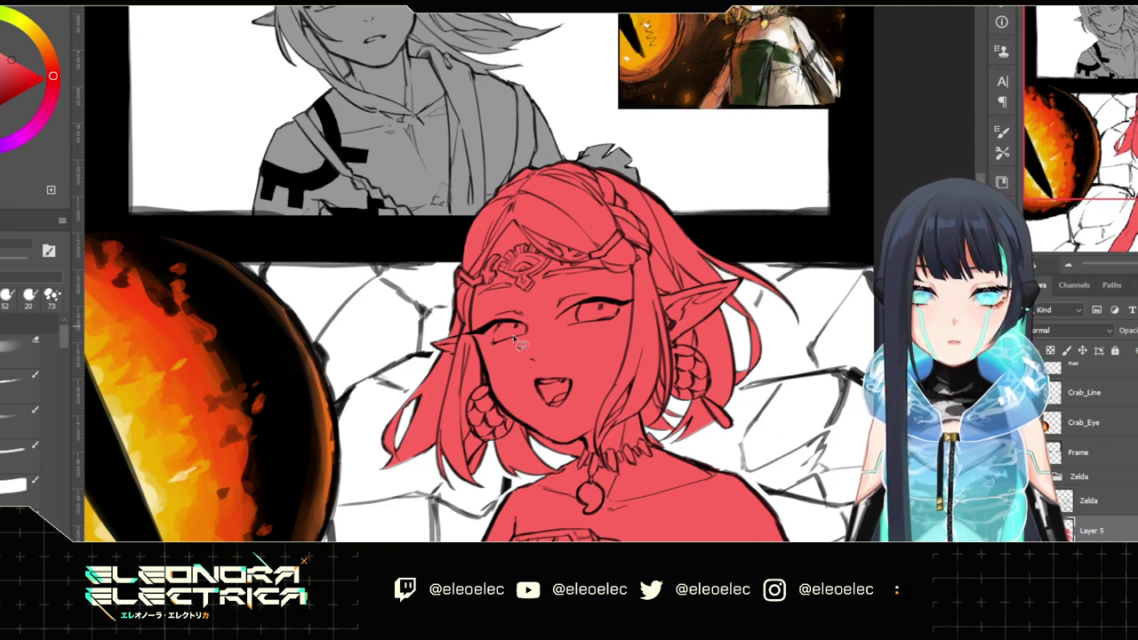
click(1072, 265)
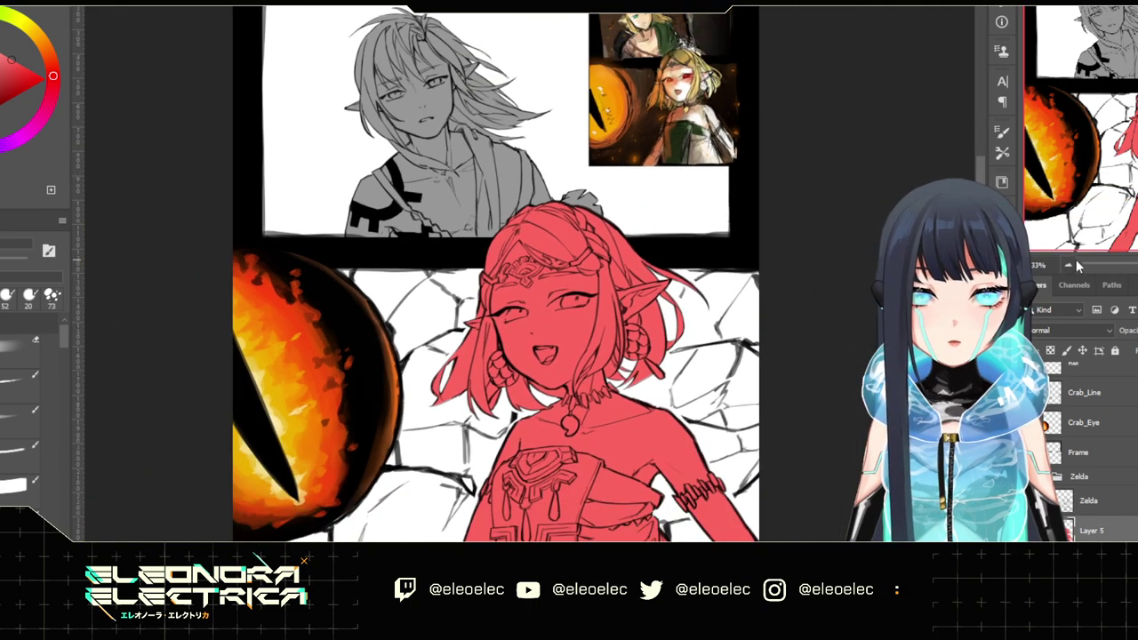
scroll(630, 356, down, 2)
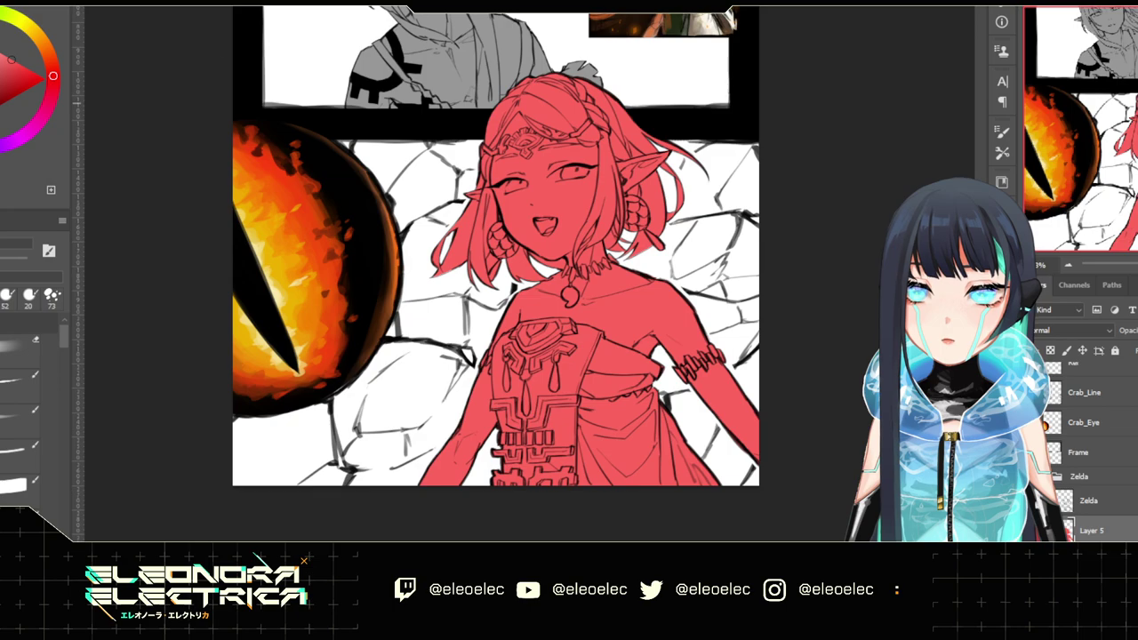
scroll(831, 402, up, 2)
scroll(1097, 436, down, 1)
Show the dark brown background and sample the peach skin tone from the color reference, trying it over Zelda's face
click(1036, 534)
scroll(730, 162, up, 1)
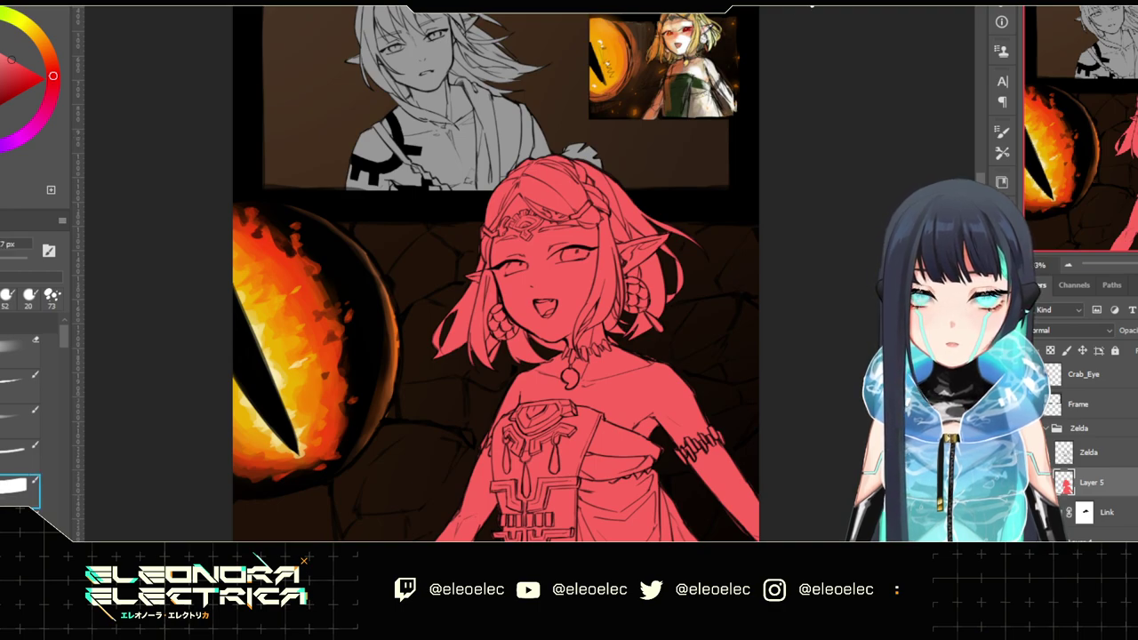
alt+click(671, 41)
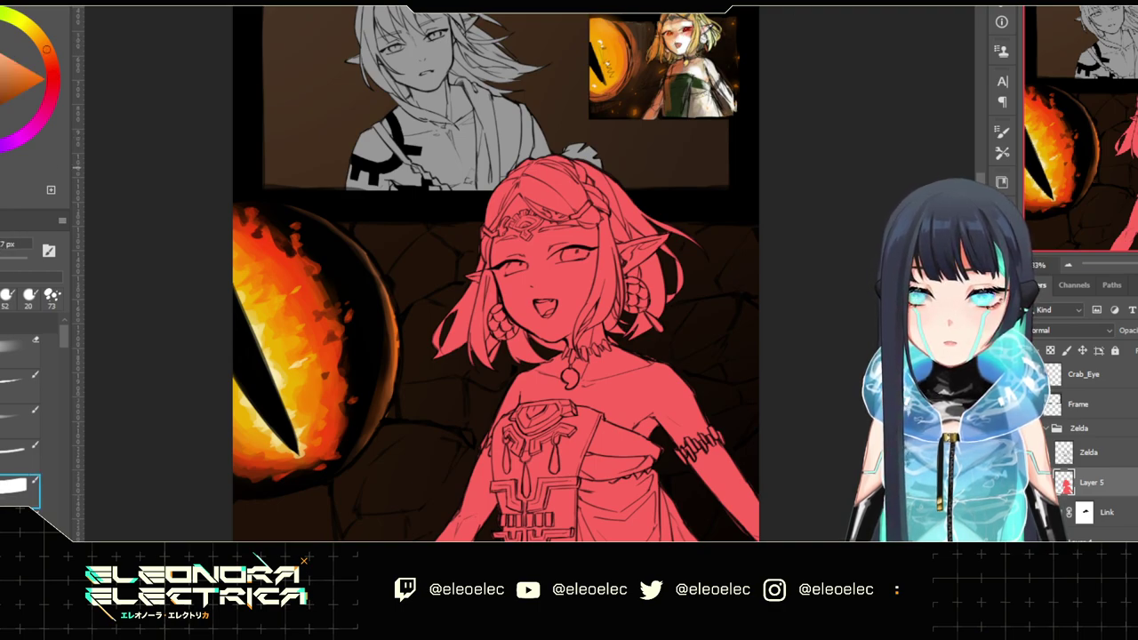
mouse_move(446, 234)
mouse_down()
mouse_move(481, 293)
mouse_move(687, 266)
mouse_up()
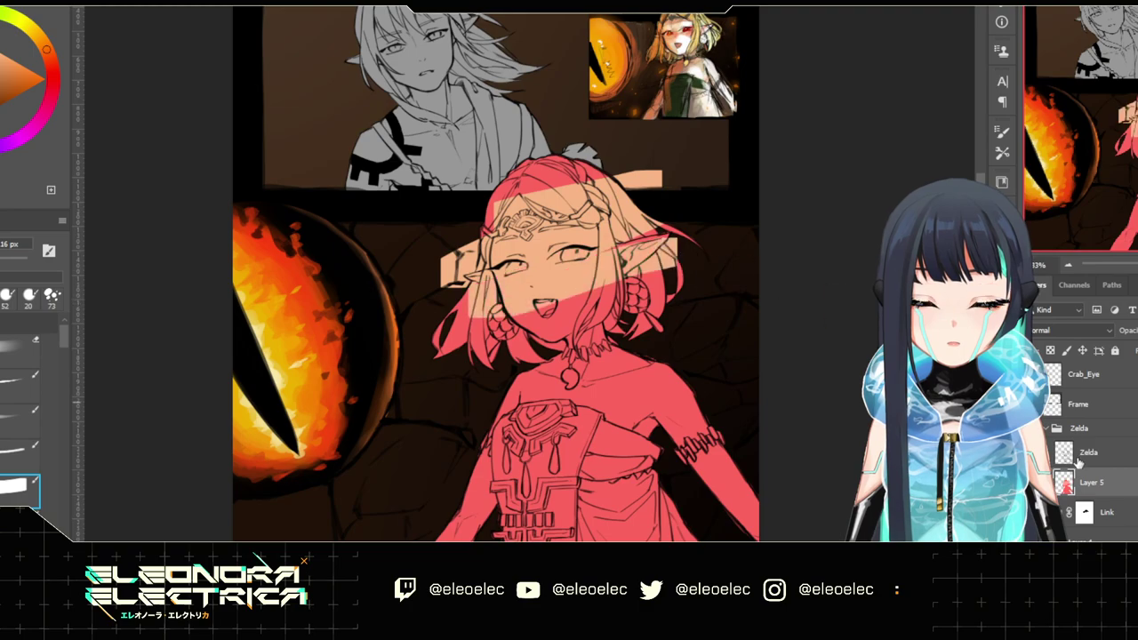
key(ctrl+z)
Lock the transparent pixels of Zelda's red fill layer and rename it Zelda_Base
double_click(1089, 483)
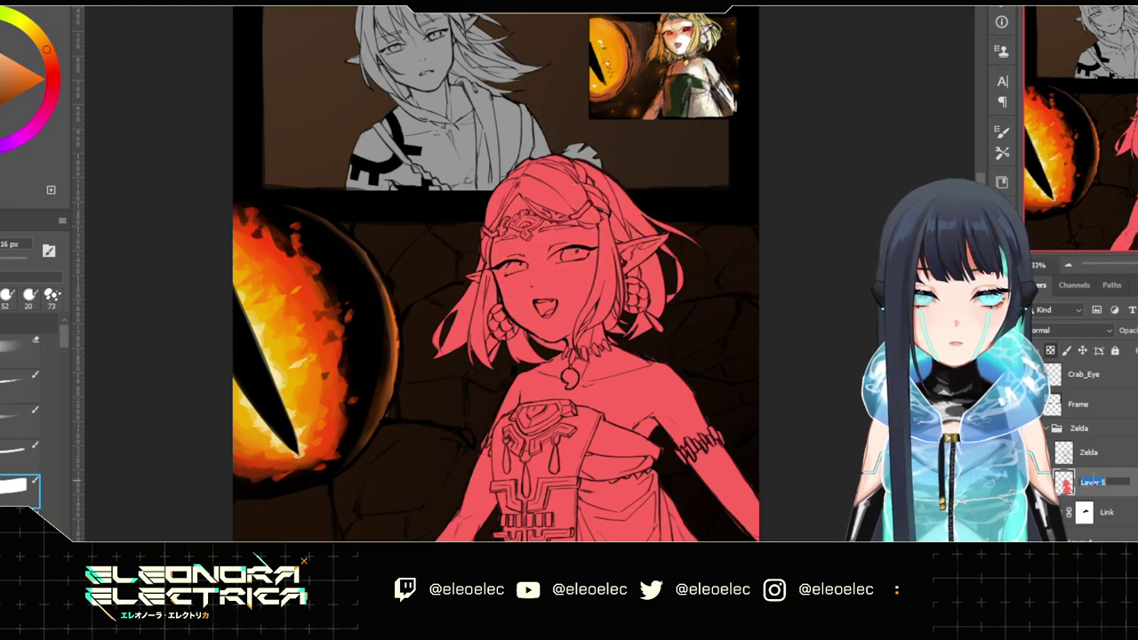
key(Return)
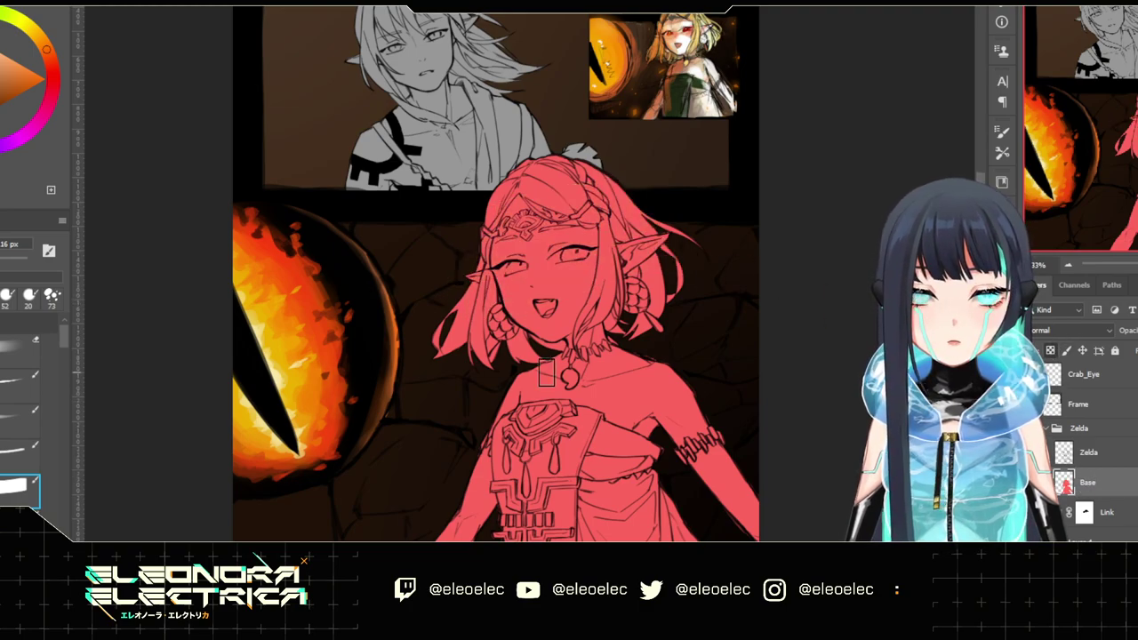
double_click(1092, 481)
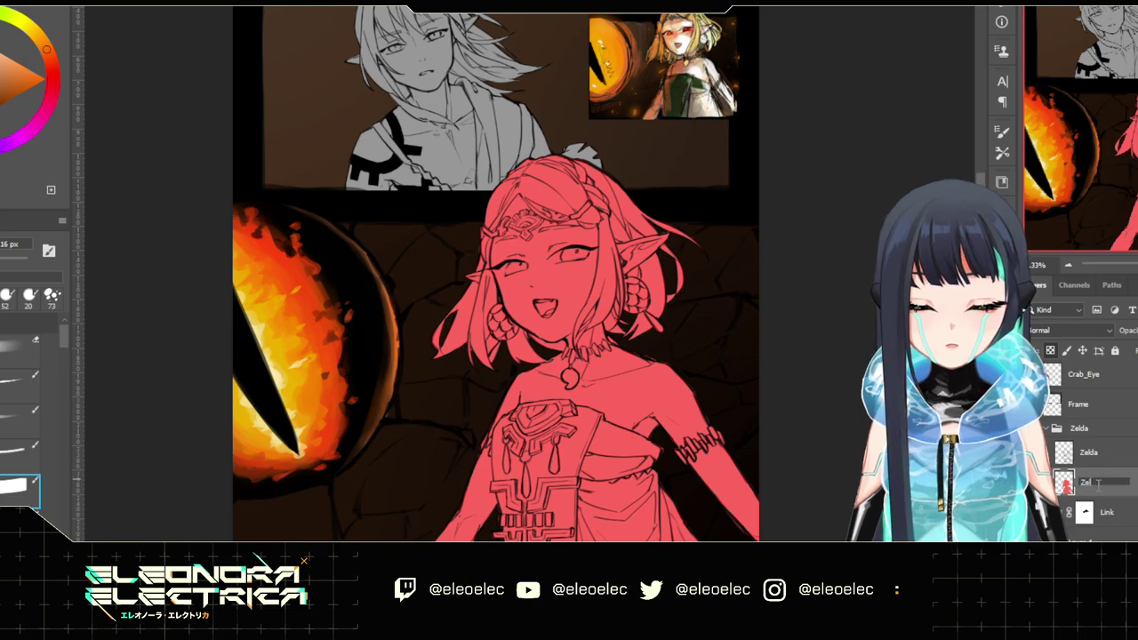
key(Return)
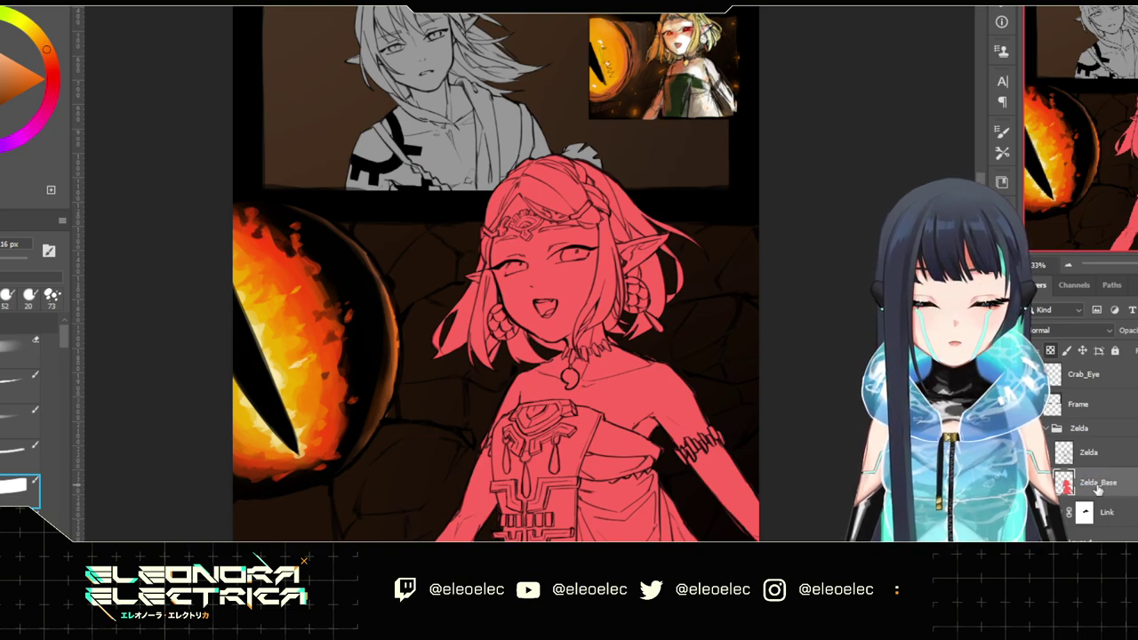
Rename Zelda's line art layer as Zelda_Line
double_click(1094, 452)
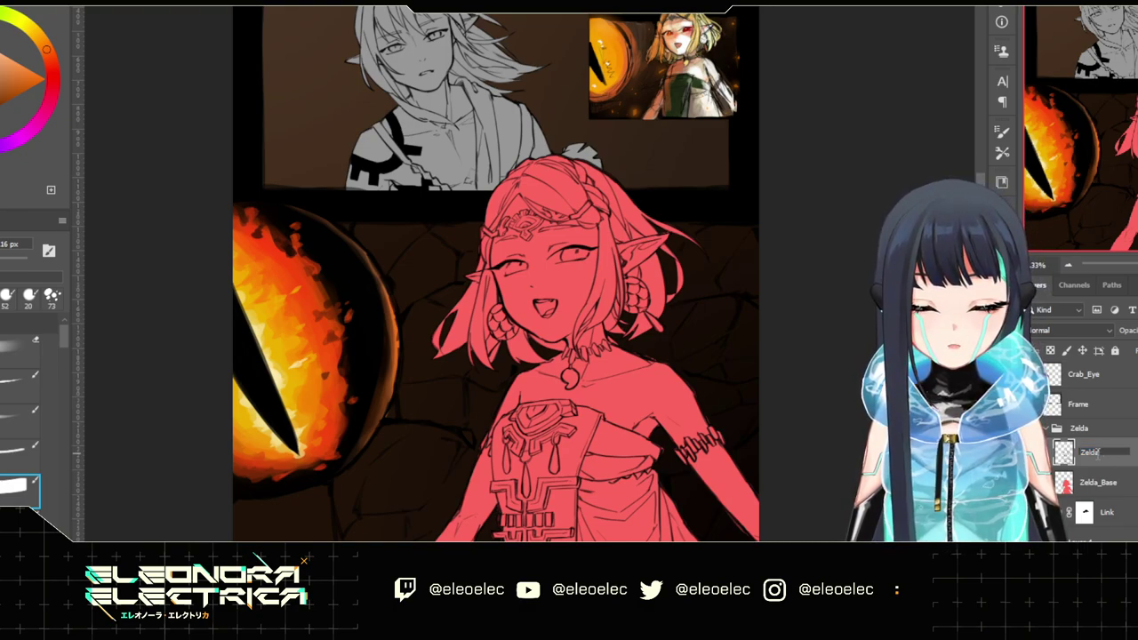
text(Zelda_Line)
key(Return)
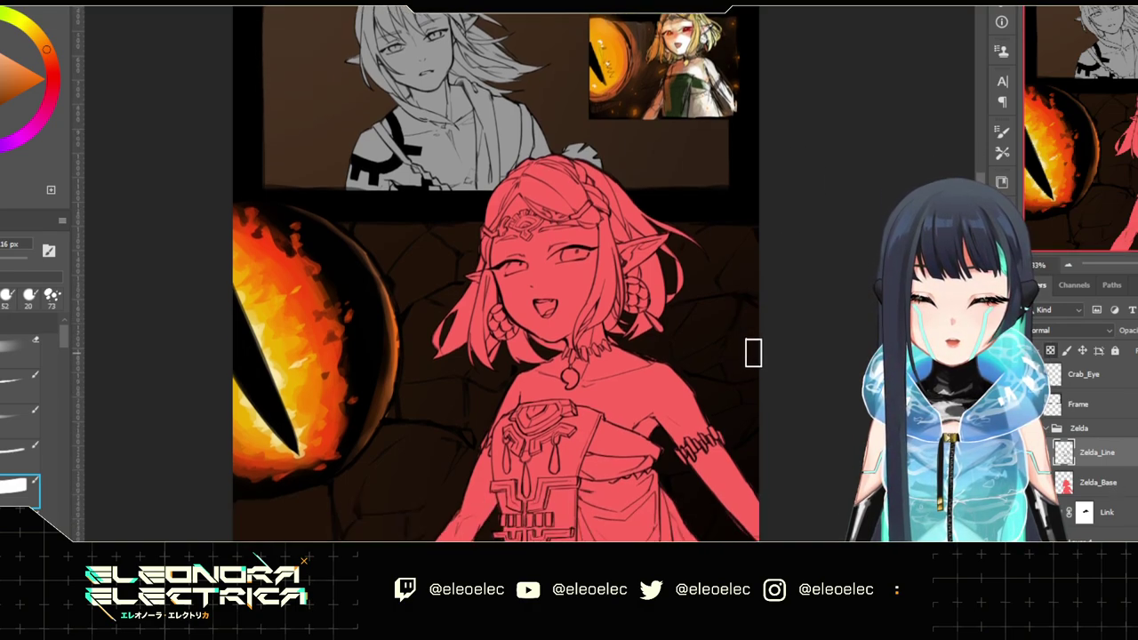
Paint the entire Zelda_Base silhouette in the sampled peach skin tone with a much larger brush
click(12, 262)
mouse_move(661, 201)
mouse_down()
mouse_move(569, 212)
mouse_move(660, 284)
mouse_move(703, 366)
mouse_up()
key(ctrl+z)
key(alt+[)
mouse_move(556, 183)
mouse_down()
mouse_move(598, 282)
mouse_move(604, 343)
mouse_move(340, 560)
mouse_move(850, 518)
mouse_up()
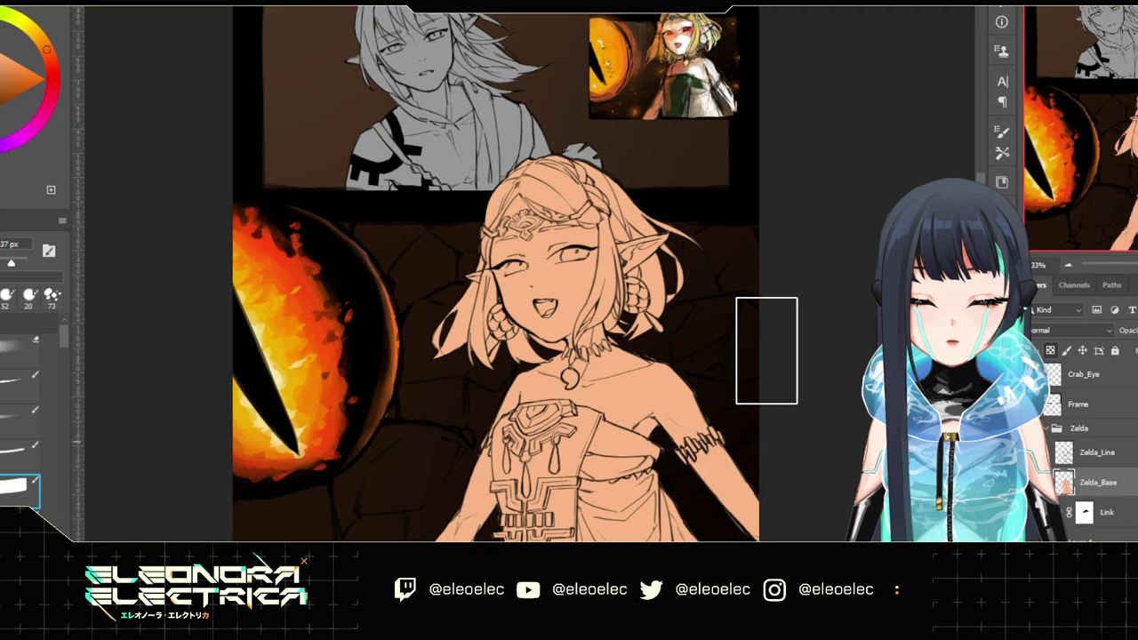
scroll(609, 396, up, 1)
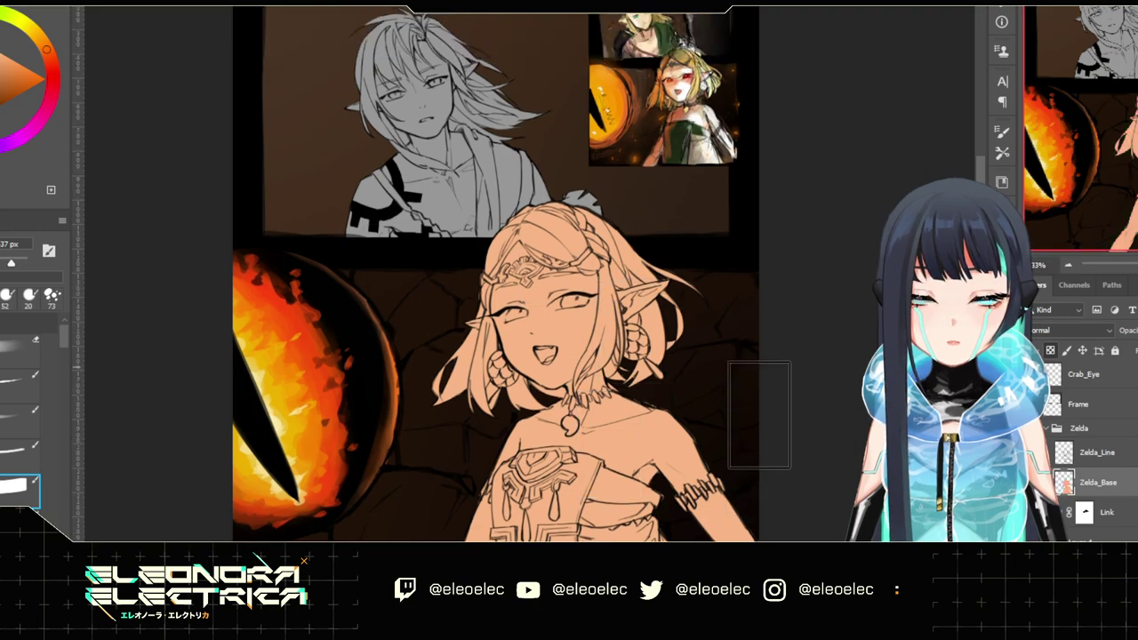
scroll(725, 383, down, 2)
scroll(812, 416, up, 1)
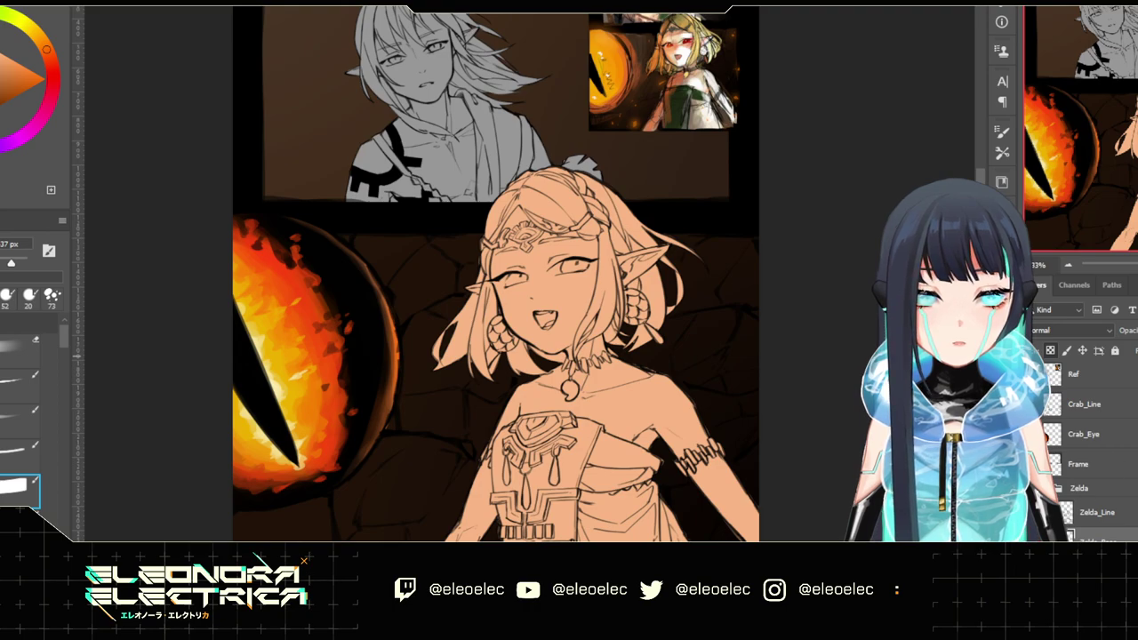
Lock the transparent pixels of Link's base layer and paint his whole gray silhouette in the same peach skin tone
click(1046, 488)
scroll(1074, 531, down, 2)
click(1120, 537)
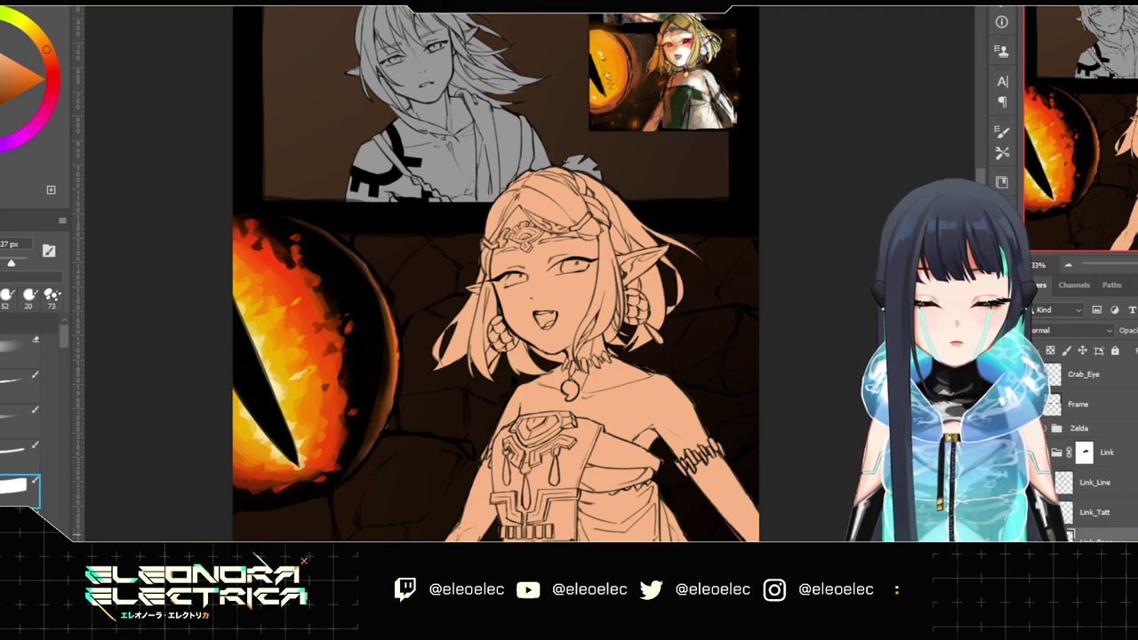
click(1051, 352)
mouse_move(514, 11)
mouse_down()
mouse_move(105, 106)
mouse_move(228, 140)
mouse_move(507, 180)
mouse_move(592, 174)
mouse_up()
mouse_move(558, 228)
mouse_down()
mouse_move(569, 182)
mouse_move(596, 287)
mouse_up()
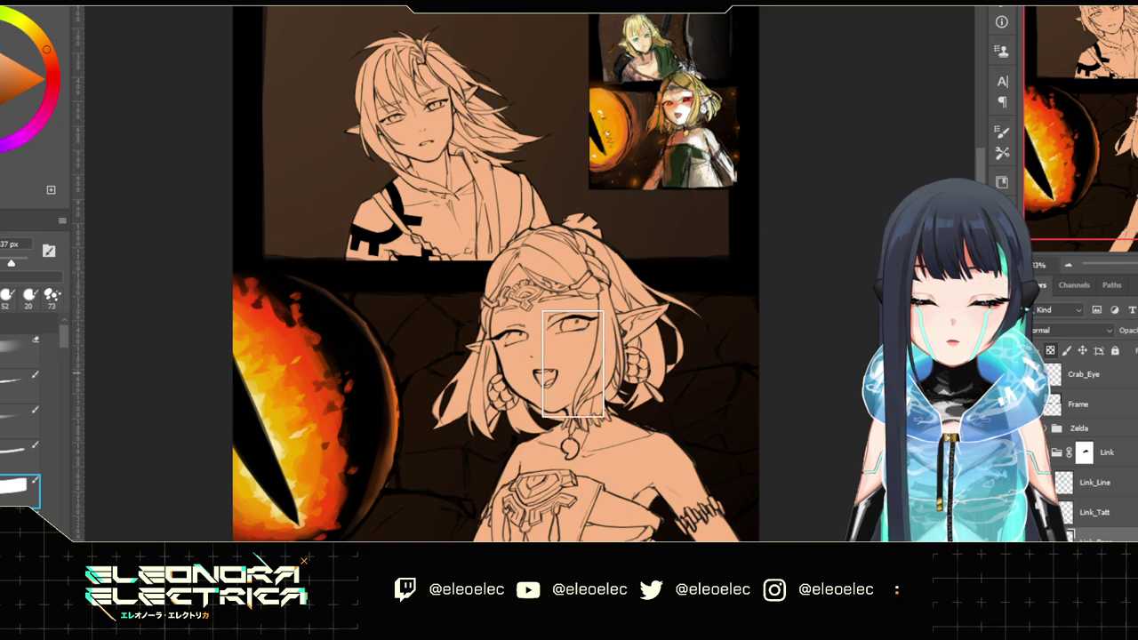
Look over both peach-colored figures against the background and collapse the Link layer group
scroll(572, 325, down, 2)
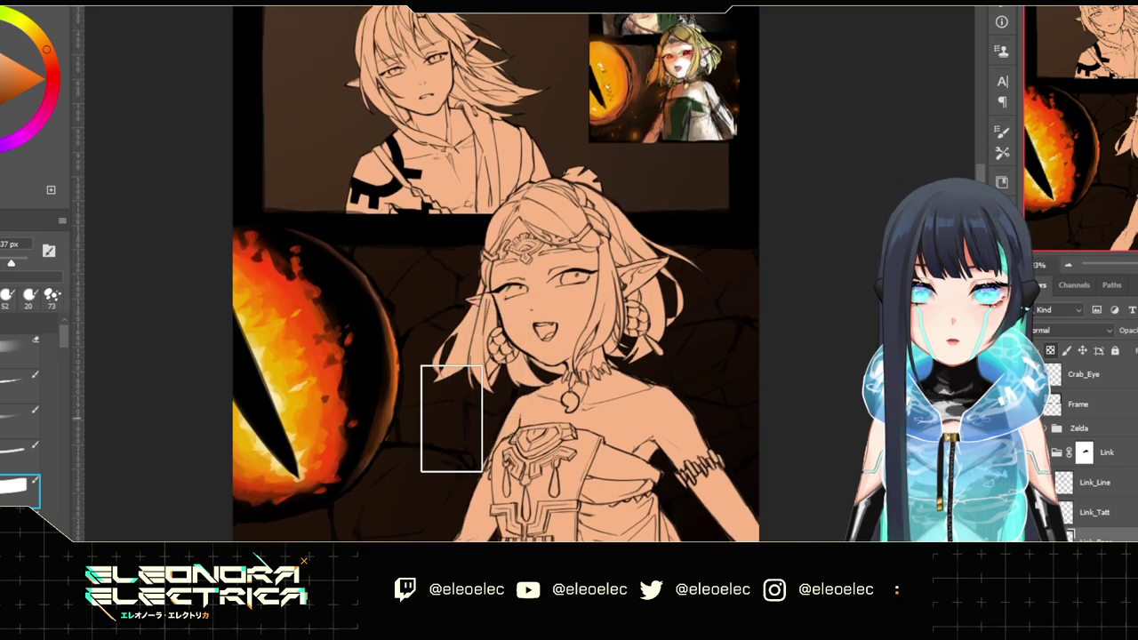
scroll(456, 391, down, 2)
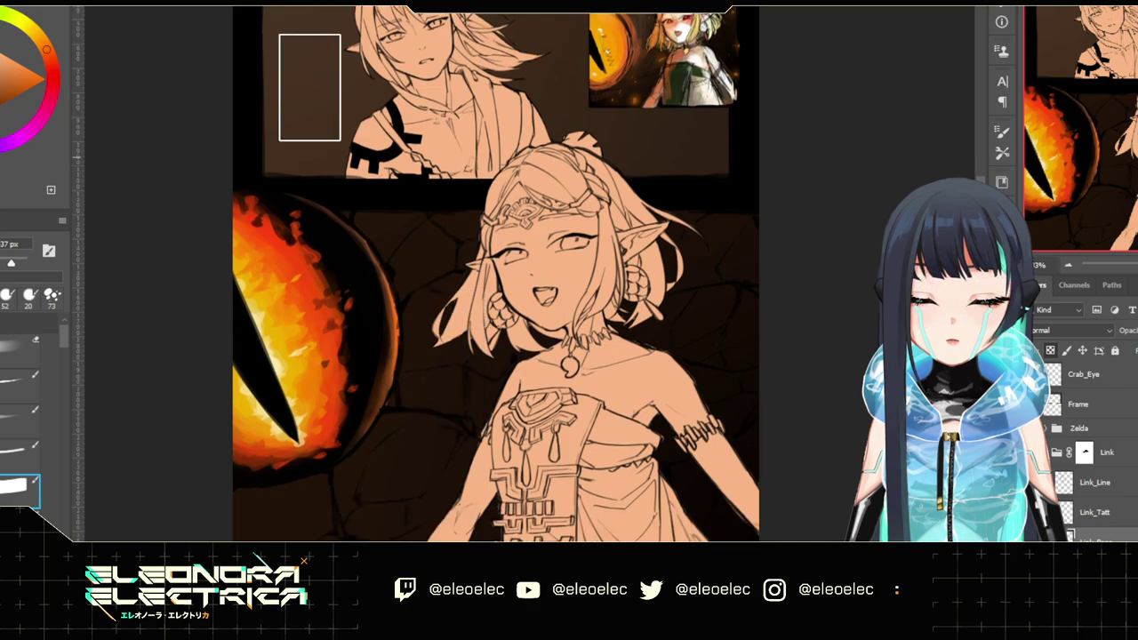
scroll(623, 498, down, 3)
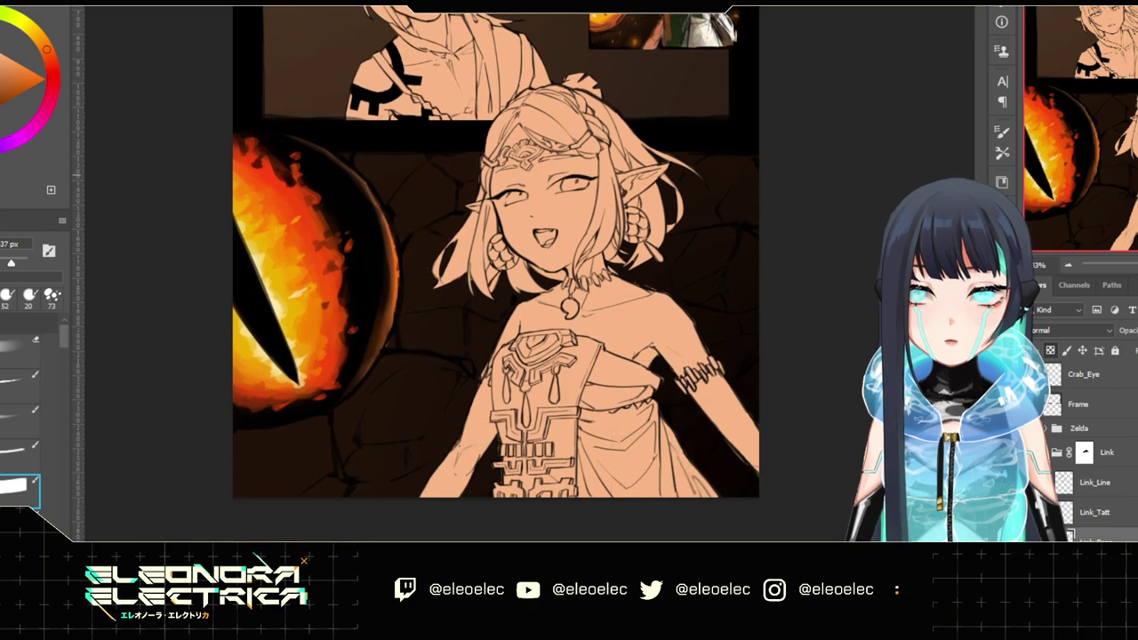
scroll(645, 231, up, 5)
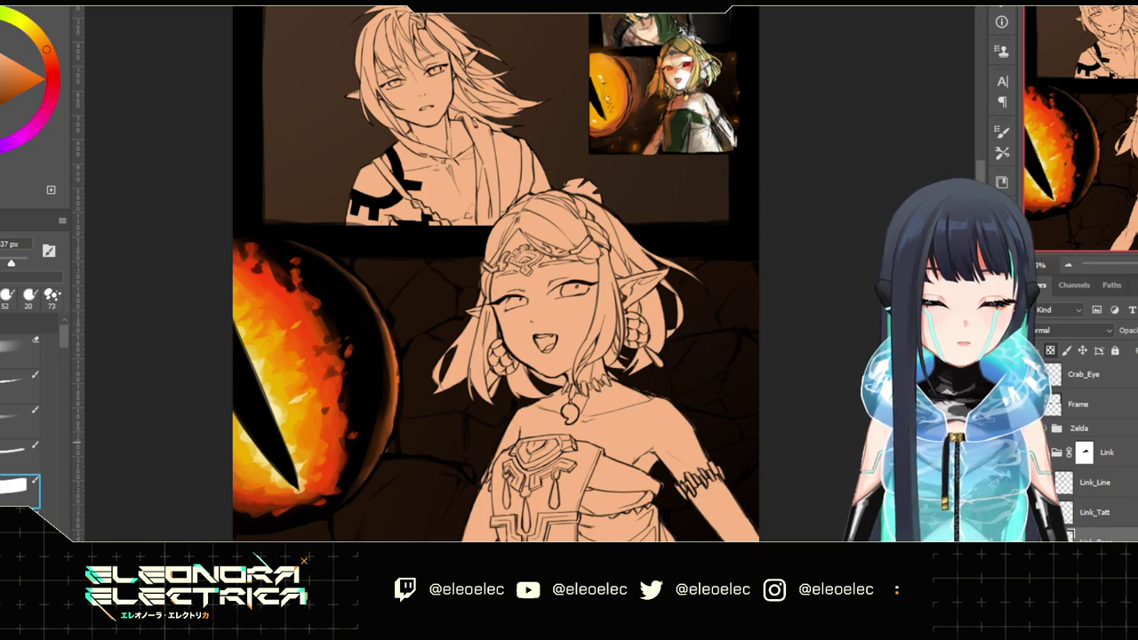
click(1045, 453)
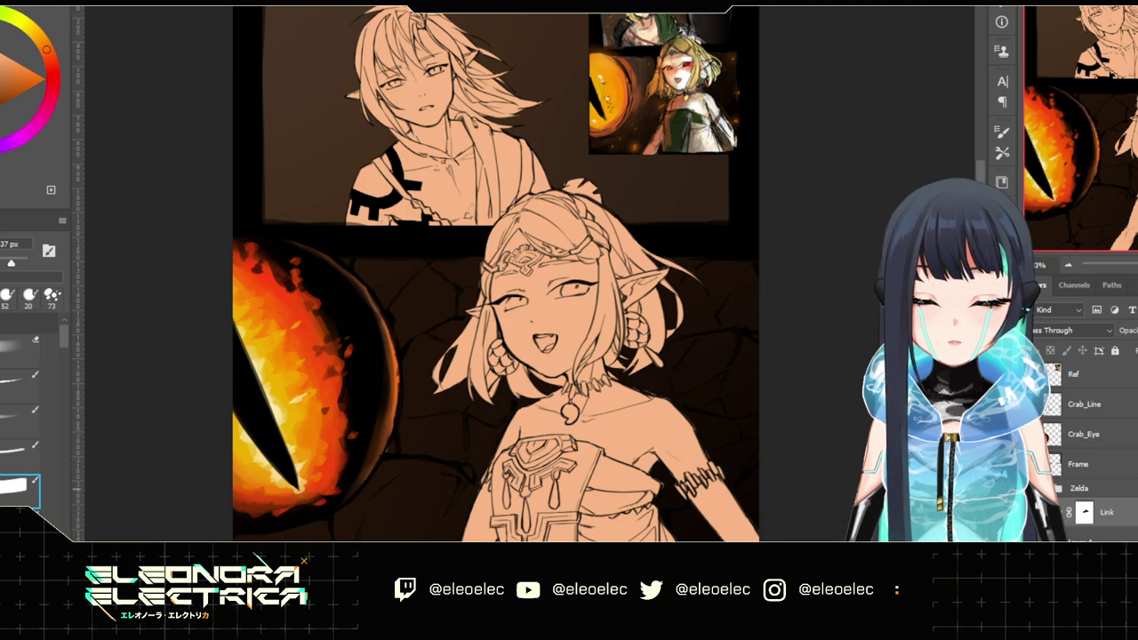
Paint warm brown light, sampled from the glowing eye's rim, over the background stones beside and below the eye
click(1077, 382)
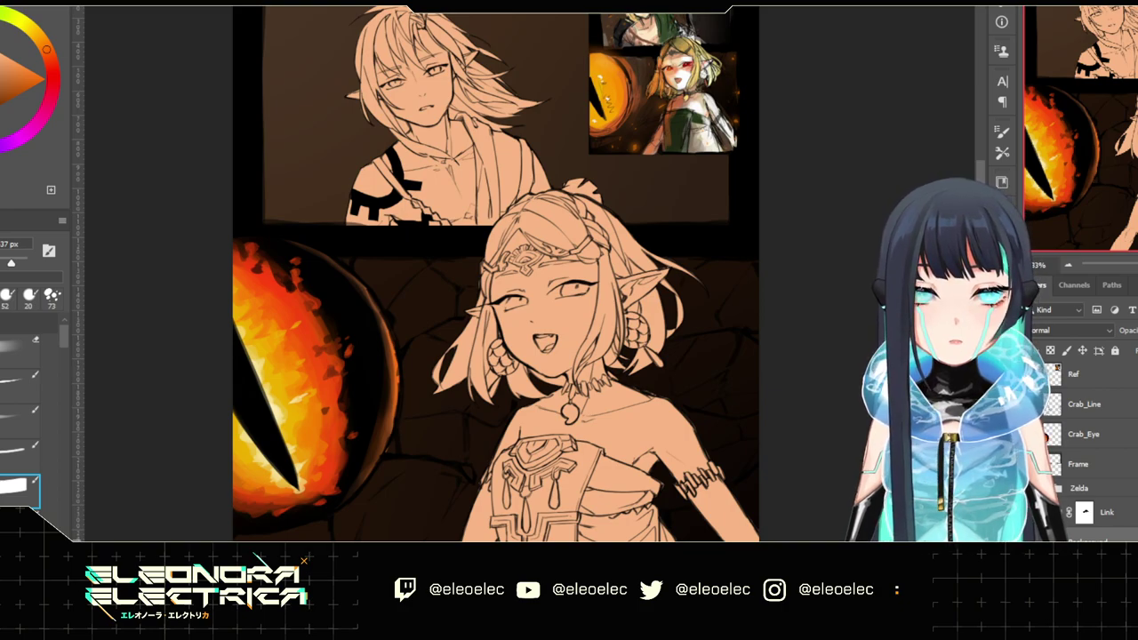
scroll(686, 391, down, 1)
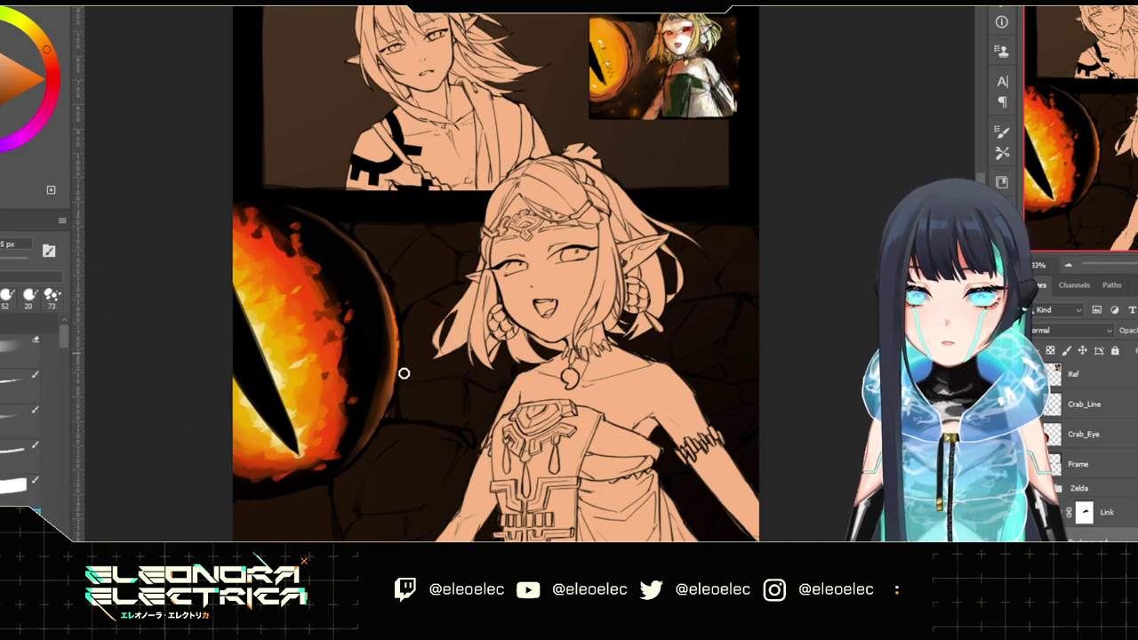
alt+click(400, 340)
mouse_move(422, 330)
mouse_down()
mouse_move(450, 319)
mouse_move(429, 311)
mouse_move(418, 326)
mouse_move(402, 275)
mouse_move(462, 341)
mouse_move(429, 321)
mouse_move(410, 334)
mouse_move(426, 313)
mouse_move(454, 327)
mouse_move(430, 352)
mouse_move(413, 349)
mouse_move(402, 372)
mouse_move(438, 350)
mouse_up()
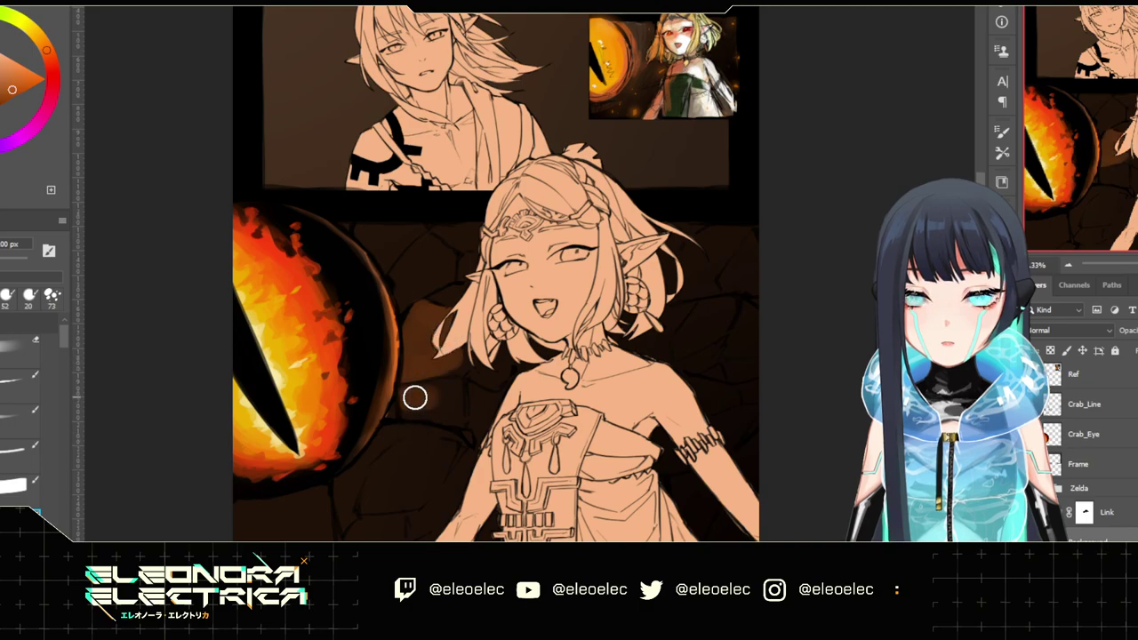
mouse_move(437, 402)
mouse_down()
mouse_move(407, 439)
mouse_move(387, 431)
mouse_move(360, 450)
mouse_move(343, 490)
mouse_move(348, 467)
mouse_move(435, 428)
mouse_move(378, 442)
mouse_move(329, 522)
mouse_up()
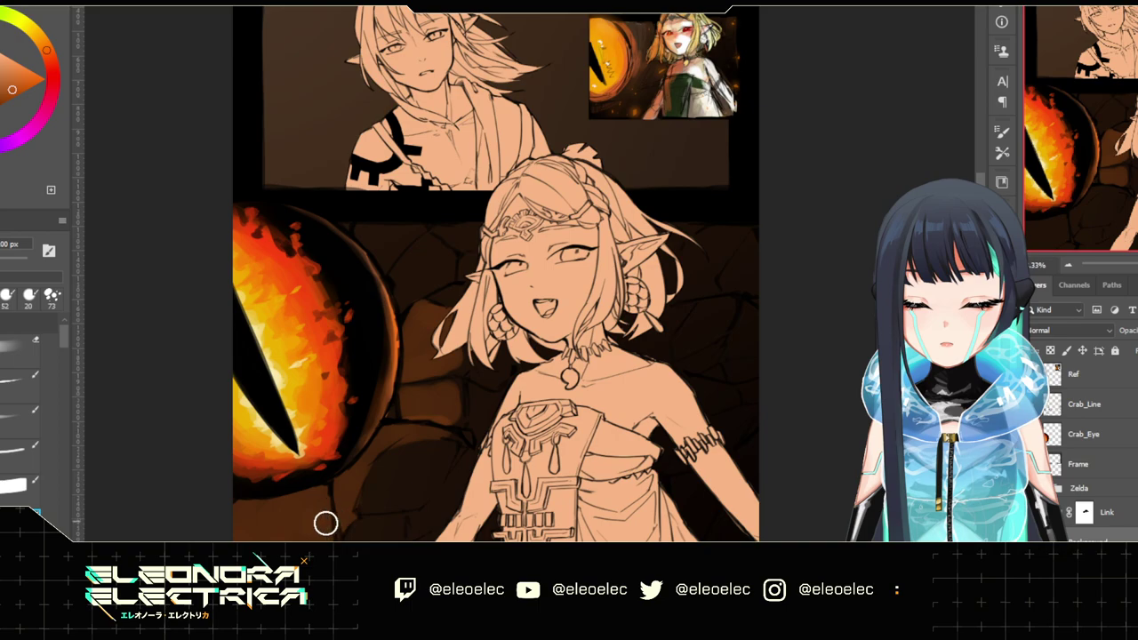
mouse_move(394, 294)
mouse_down()
mouse_move(423, 270)
mouse_move(394, 308)
mouse_move(404, 278)
mouse_move(406, 288)
mouse_move(394, 237)
mouse_move(362, 252)
mouse_move(398, 242)
mouse_move(383, 265)
mouse_move(395, 233)
mouse_up()
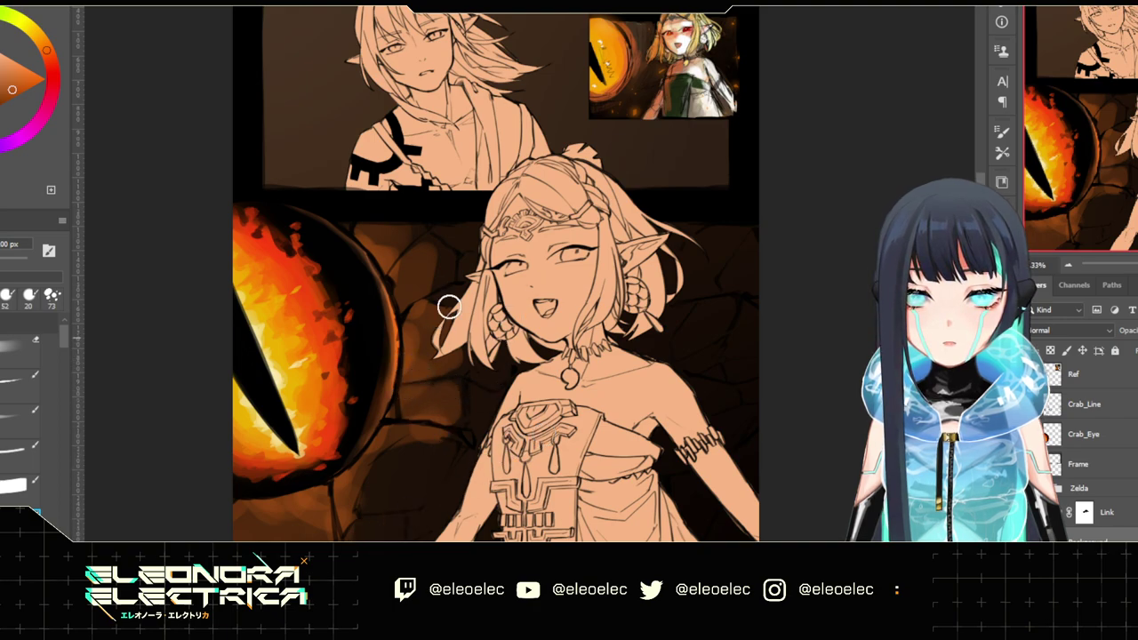
Refine the lit edges and cracks of the stones between the eye and the girl's hair with a smaller brush
click(3, 258)
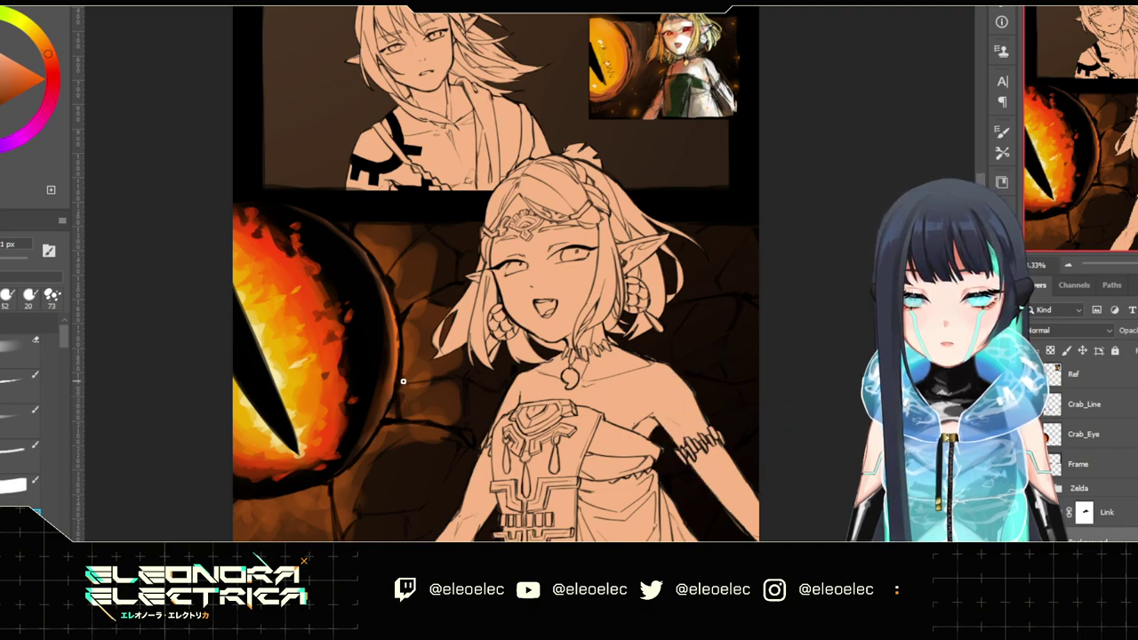
key([)
key([)
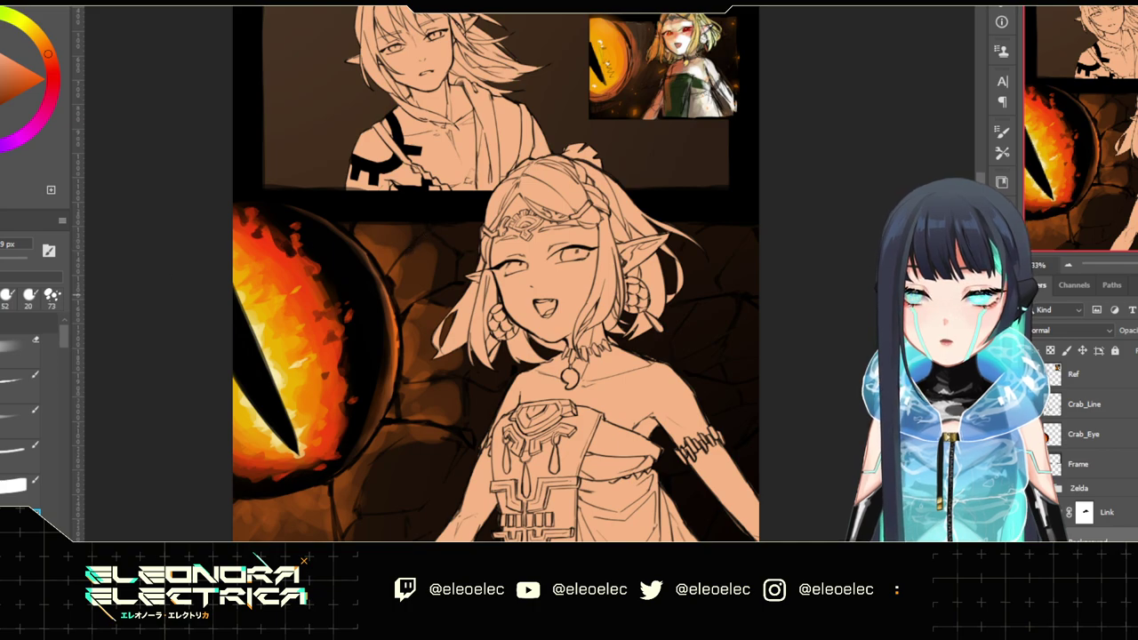
key(b)
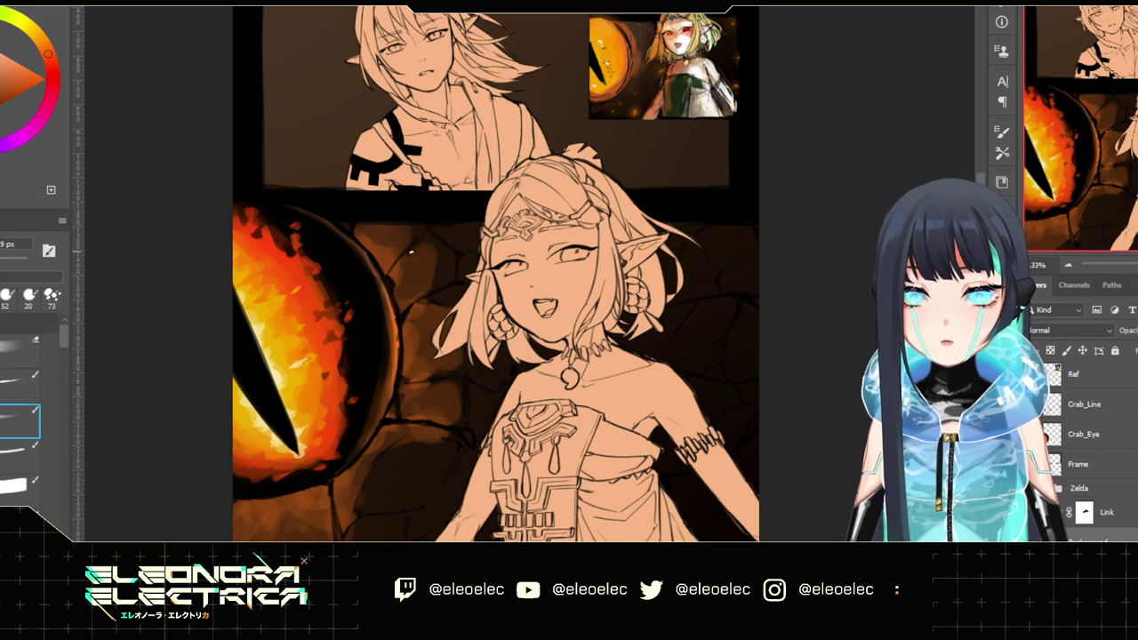
key(bracketright)
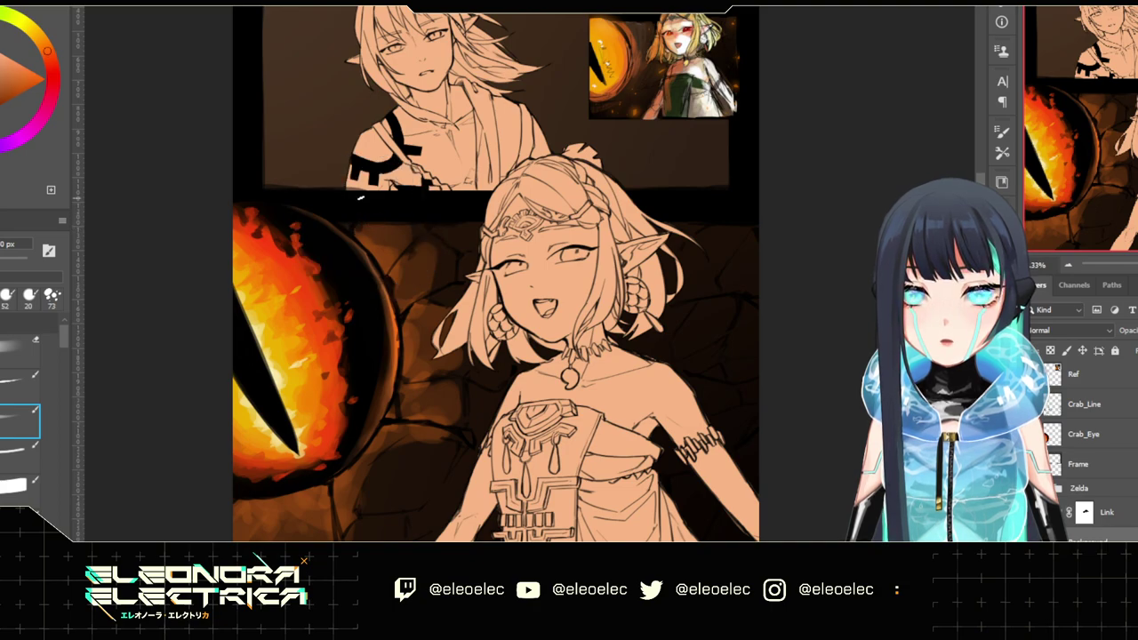
alt+click(360, 239)
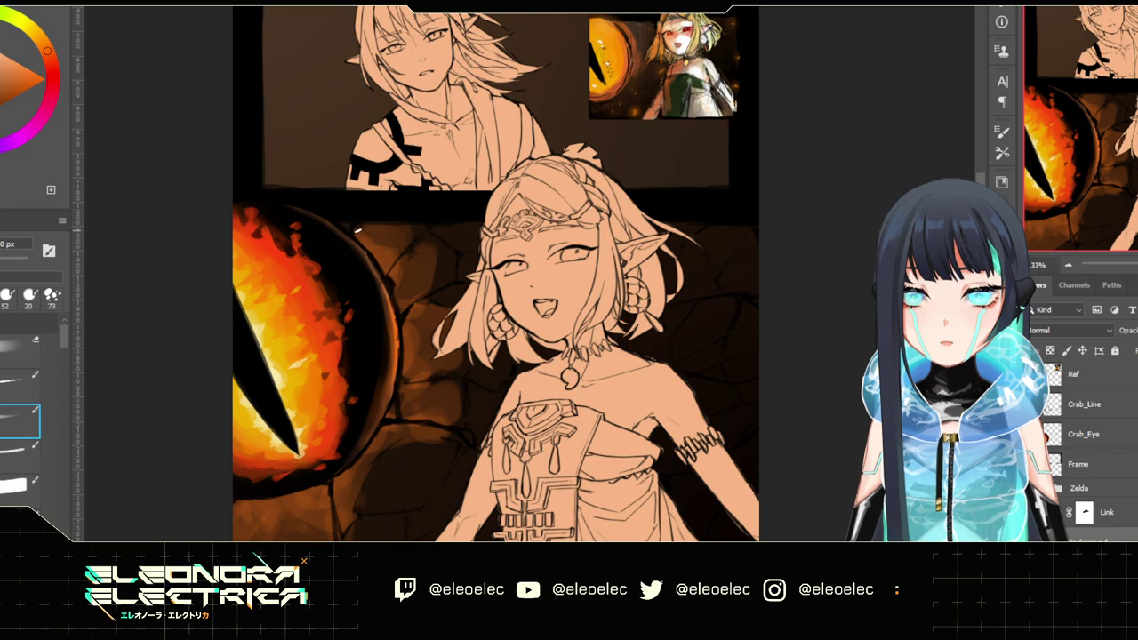
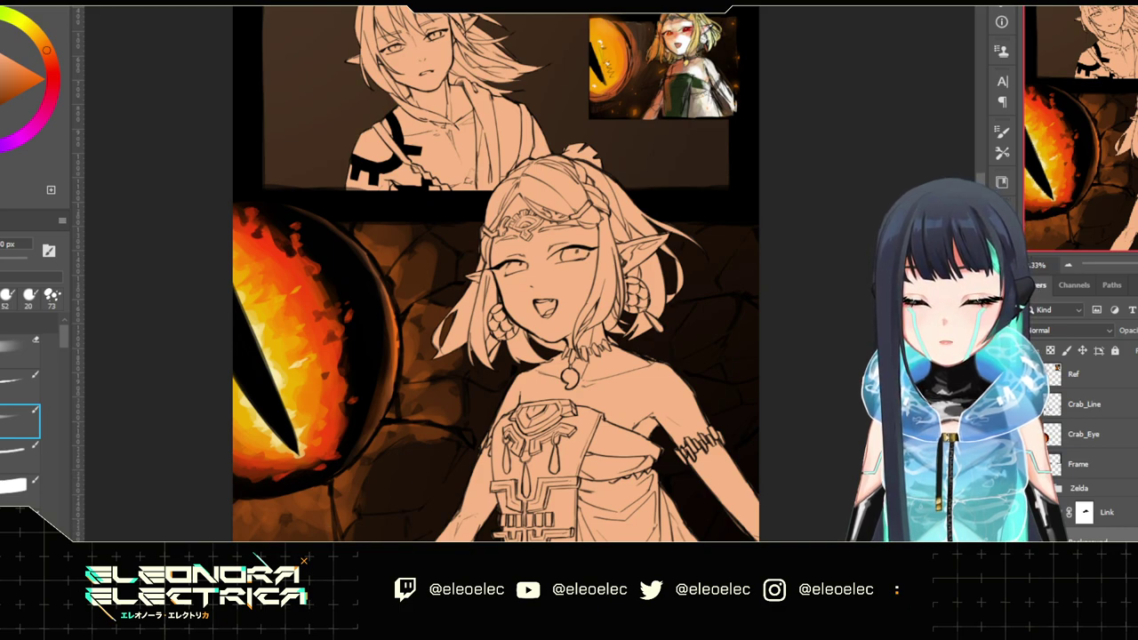
Add fine brown detail strokes to the stones around and below the eye, alternating between two brushes
click(20, 521)
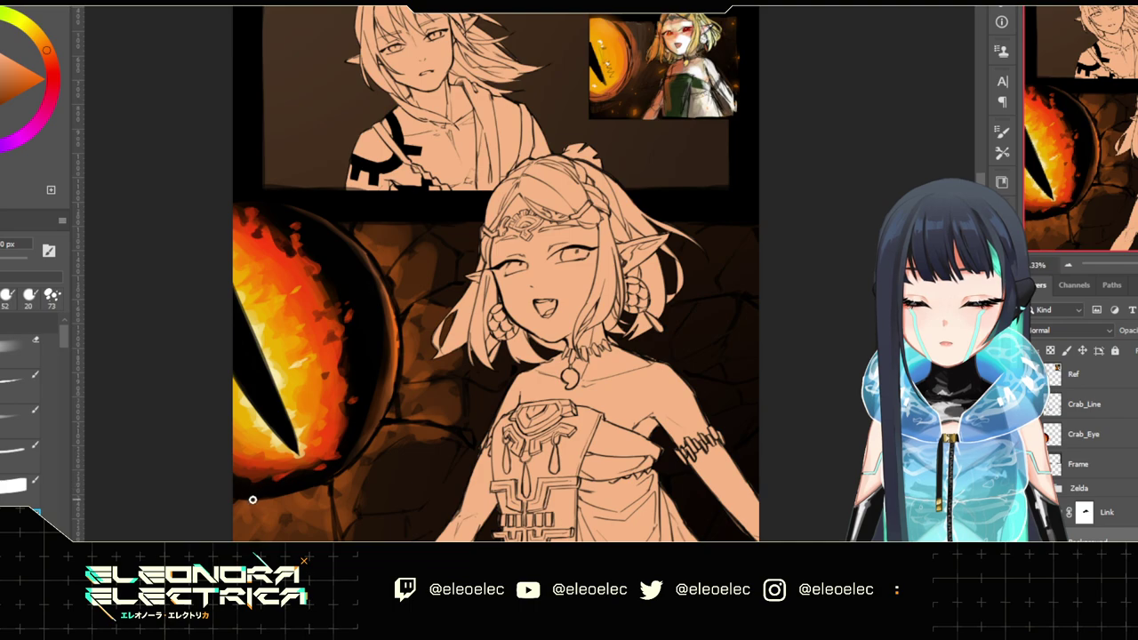
click(20, 422)
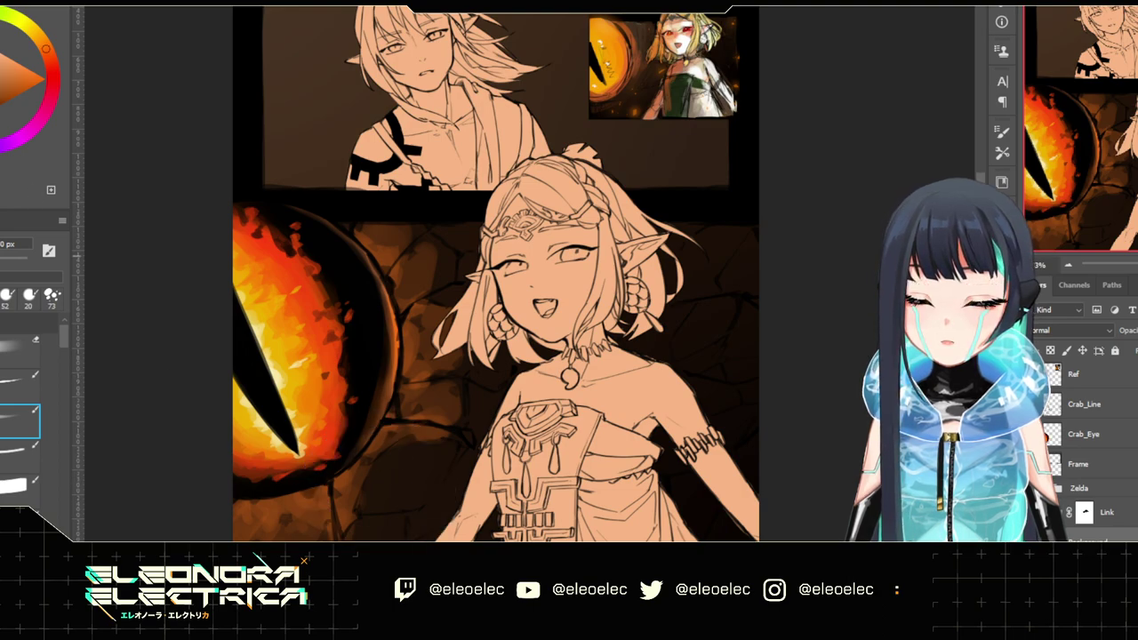
click(19, 520)
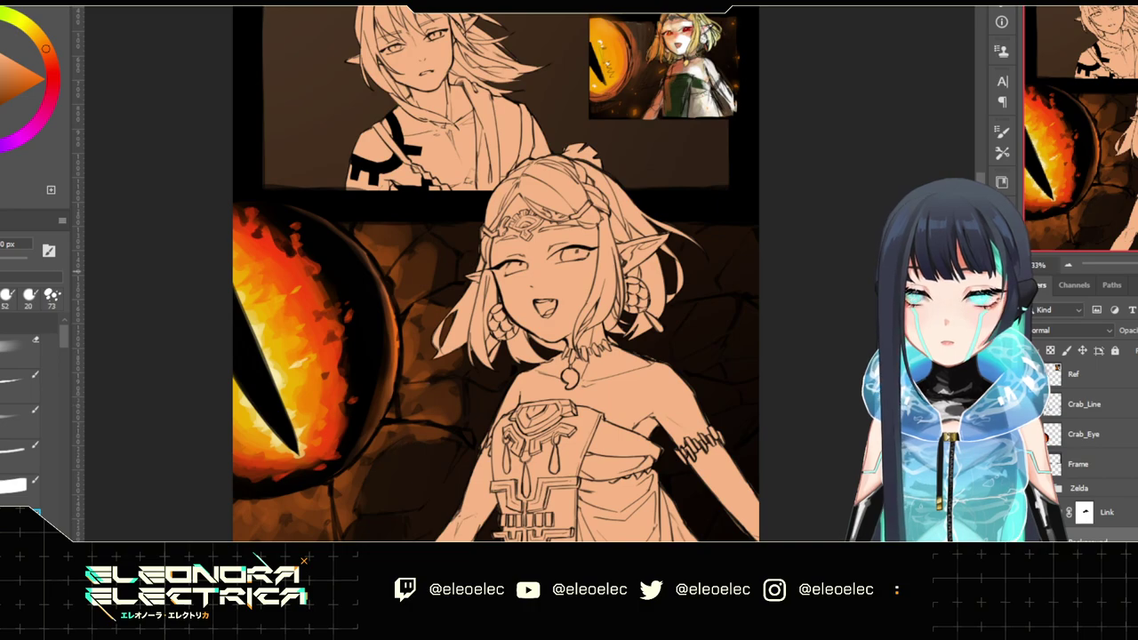
Isolate the dark stone between the eye and the girl's arm with the Lasso, shade it, and clear the selection
mouse_move(356, 514)
mouse_down()
mouse_move(376, 470)
mouse_move(437, 437)
mouse_move(470, 439)
mouse_up()
key(ctrl+d)
mouse_move(356, 515)
mouse_down()
mouse_move(389, 455)
mouse_move(434, 441)
mouse_move(471, 449)
mouse_move(444, 502)
mouse_move(400, 527)
mouse_up()
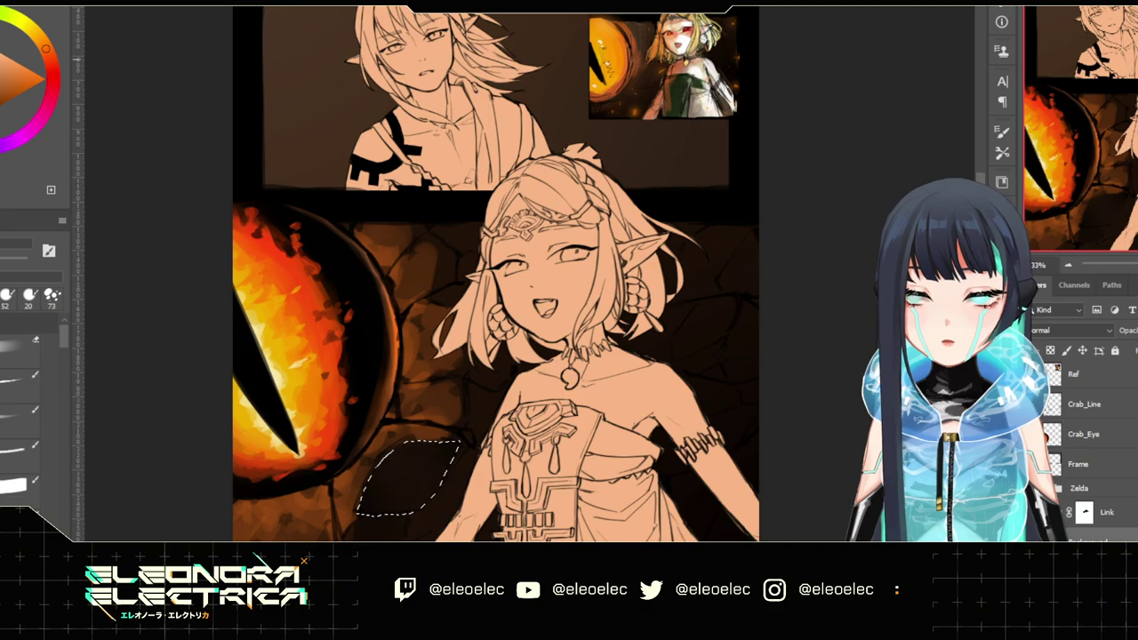
key(ctrl+d)
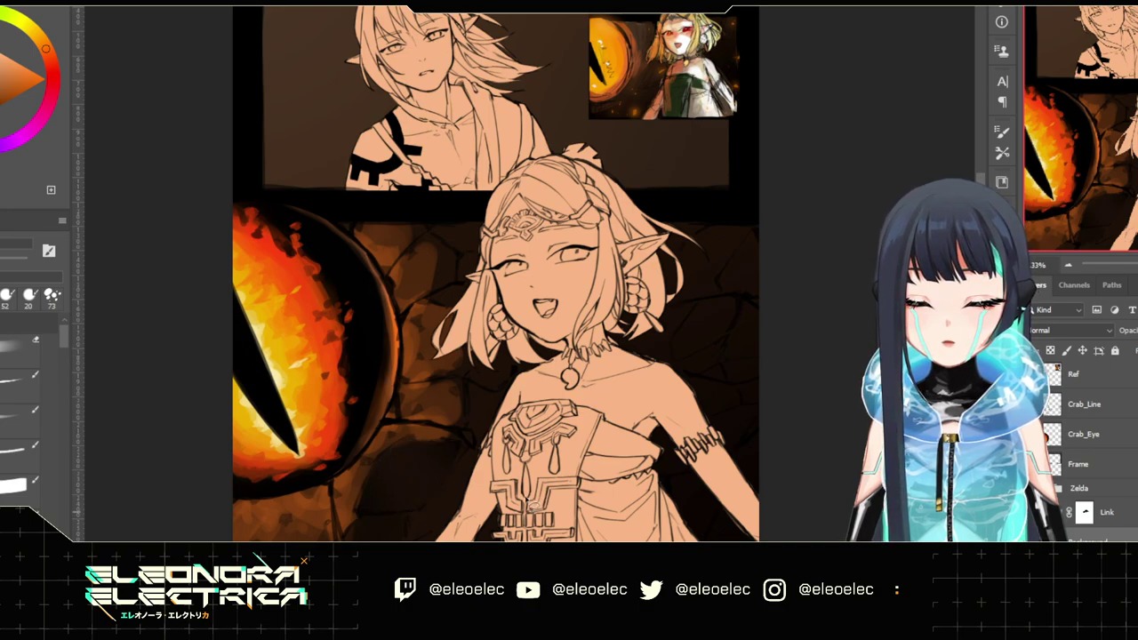
Deepen the dark stone beside the girl's arm and model the neighbouring stones up to her hair with sampled browns
click(18, 492)
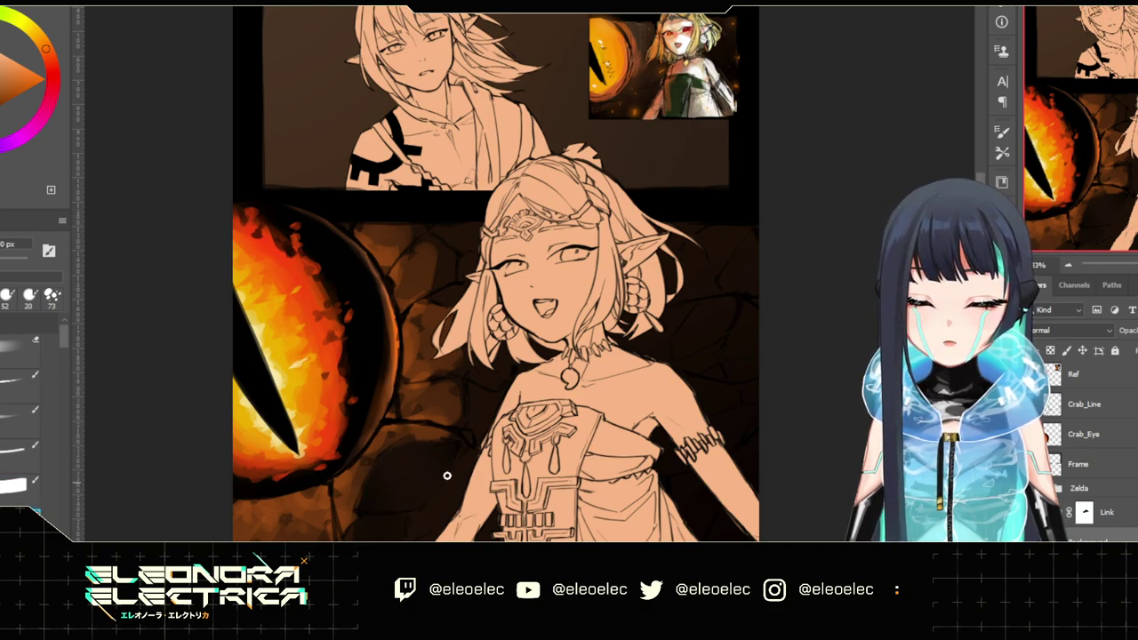
click(75, 416)
alt+click(354, 493)
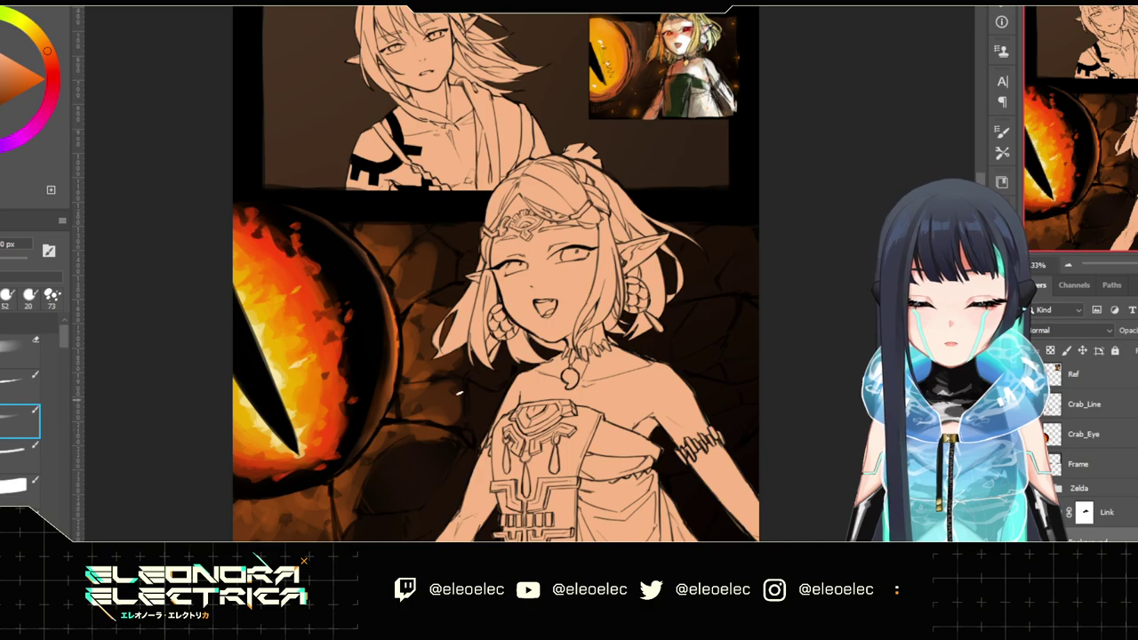
click(26, 523)
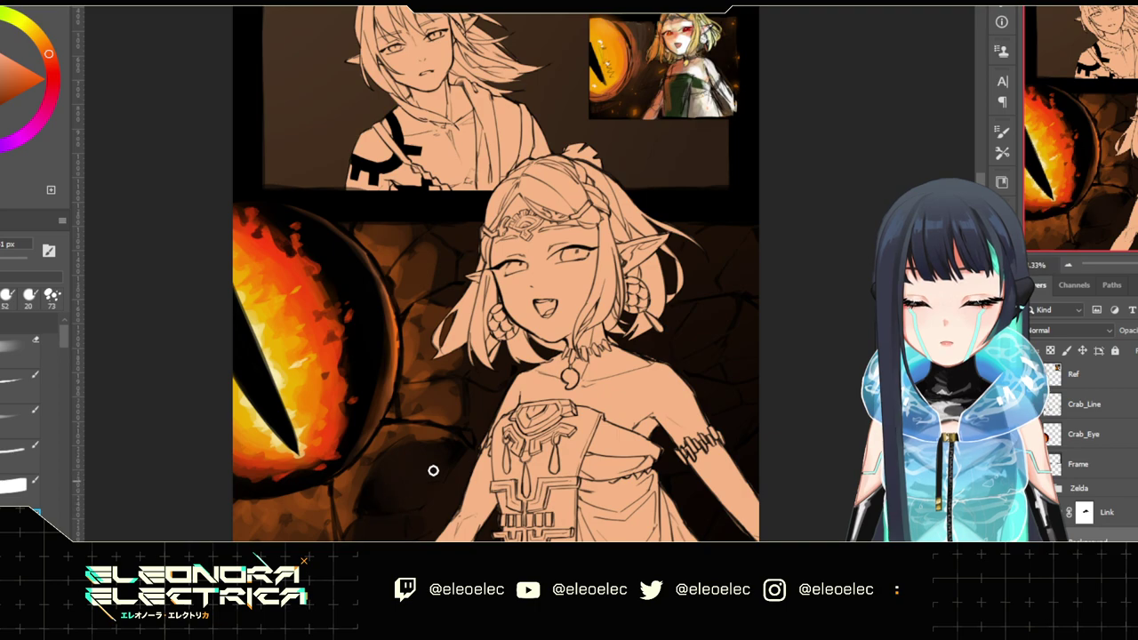
click(12, 258)
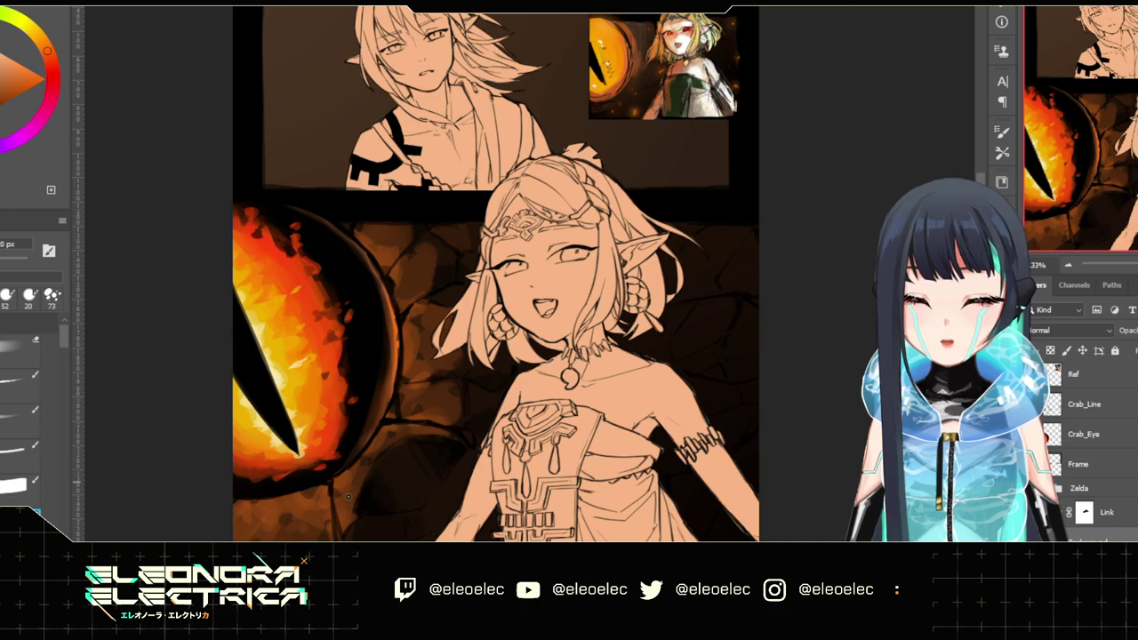
click(21, 420)
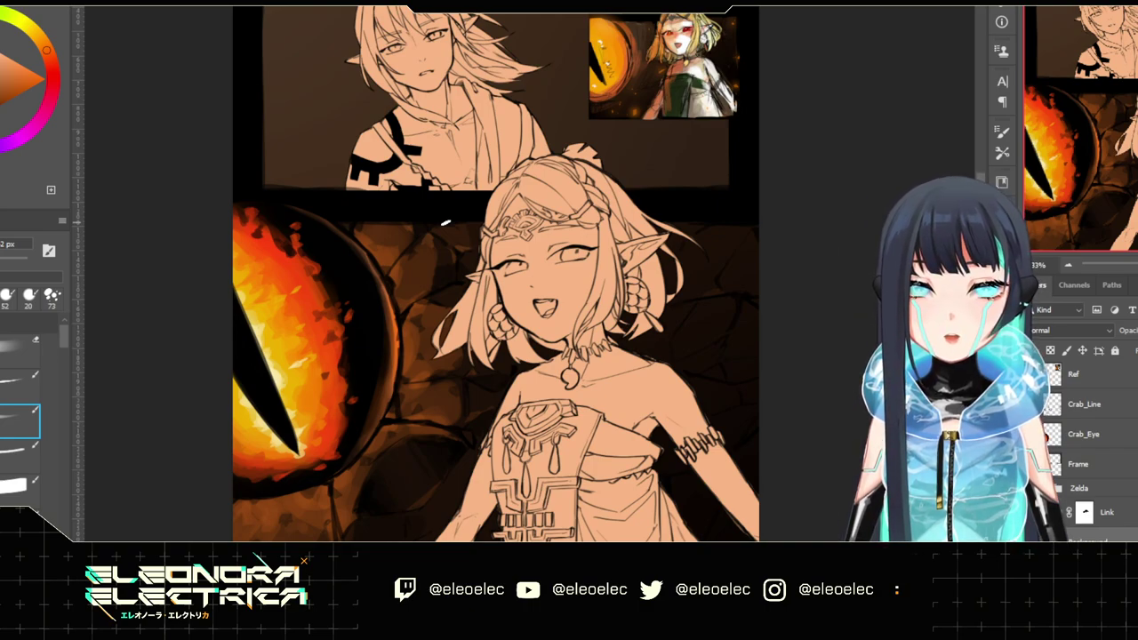
alt+click(430, 243)
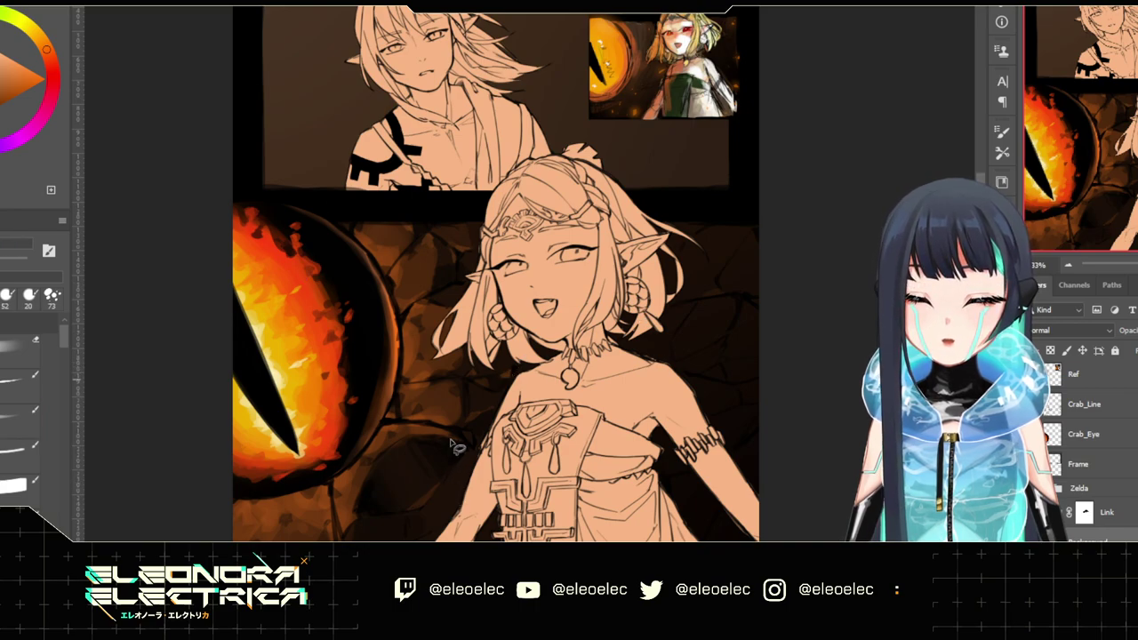
Lasso the part of the stone bordering the girl's arm, shade it with a sampled dark brown, and deselect
mouse_move(427, 514)
mouse_down()
mouse_move(477, 448)
mouse_move(476, 502)
mouse_move(441, 525)
mouse_move(429, 515)
mouse_up()
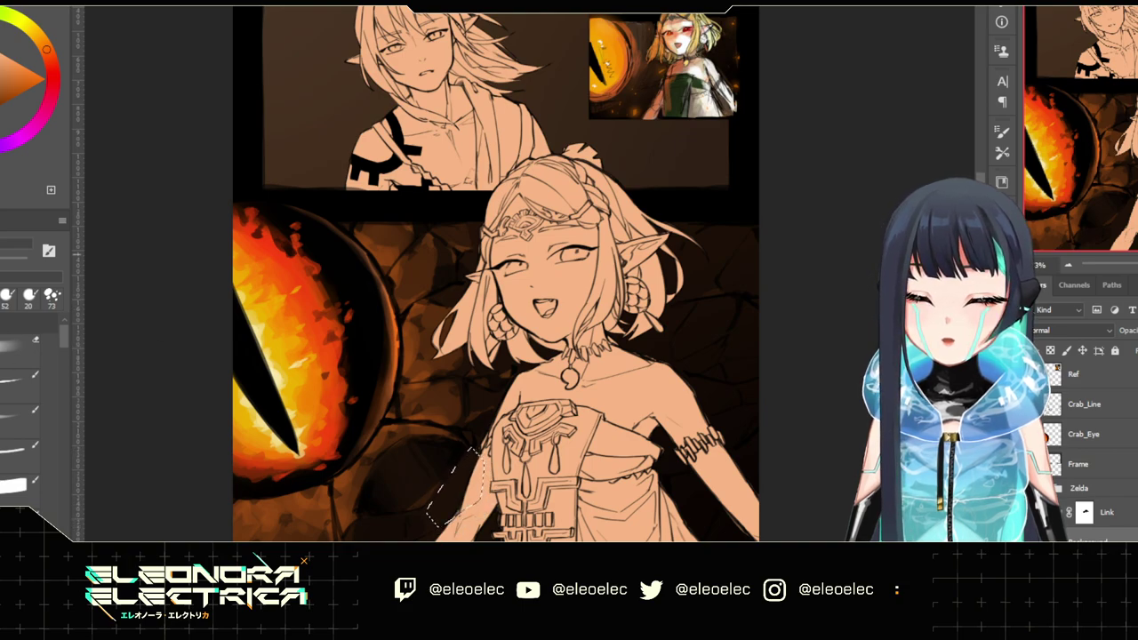
alt+click(451, 445)
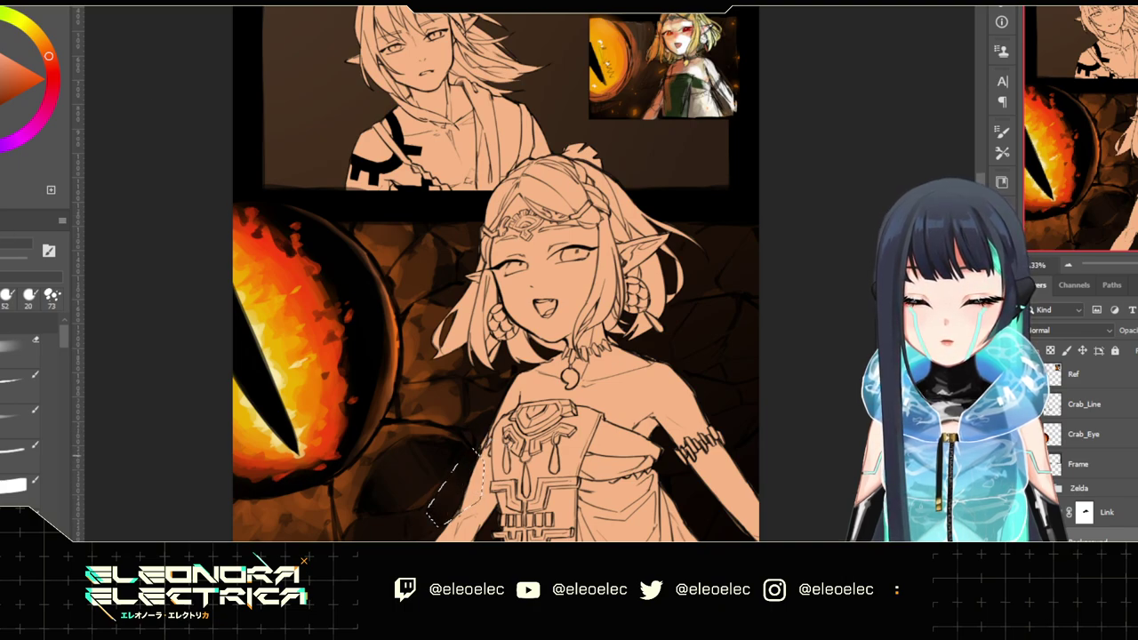
key(ctrl+d)
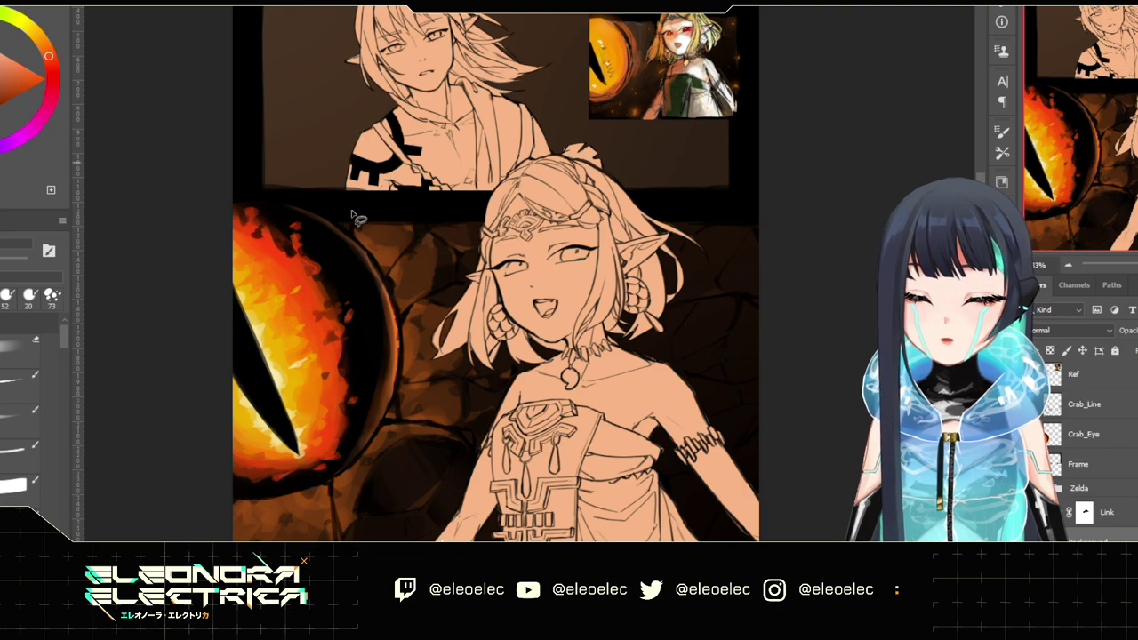
Lasso the inner face of the dark stone beside the girl's arm, add a soft warm glow inside it, and deselect
click(9, 429)
alt+click(422, 500)
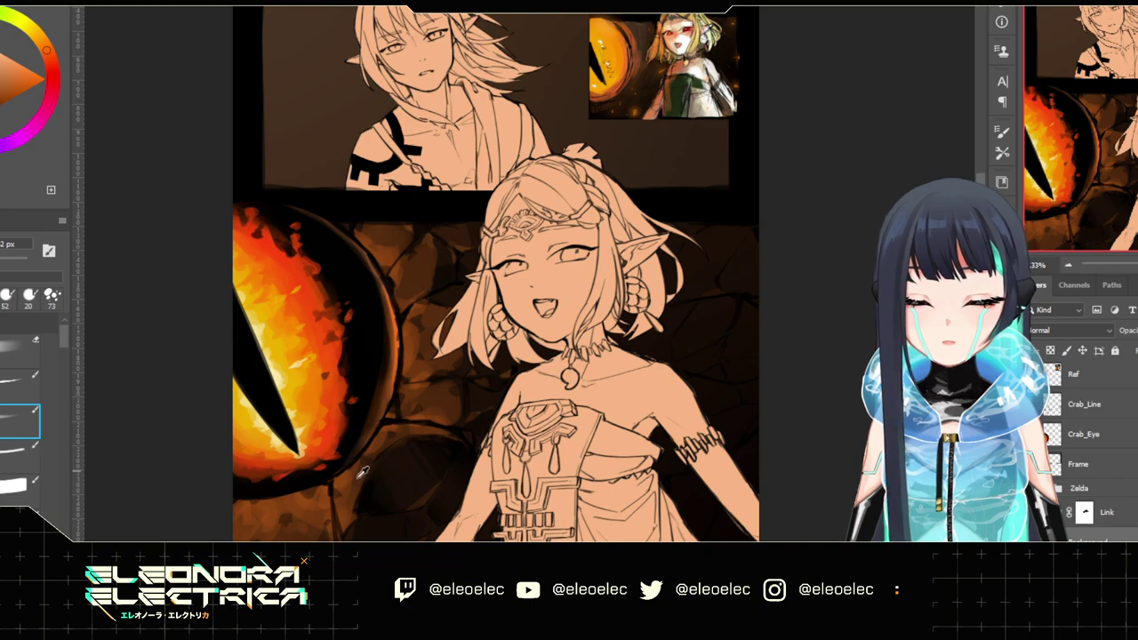
key(l)
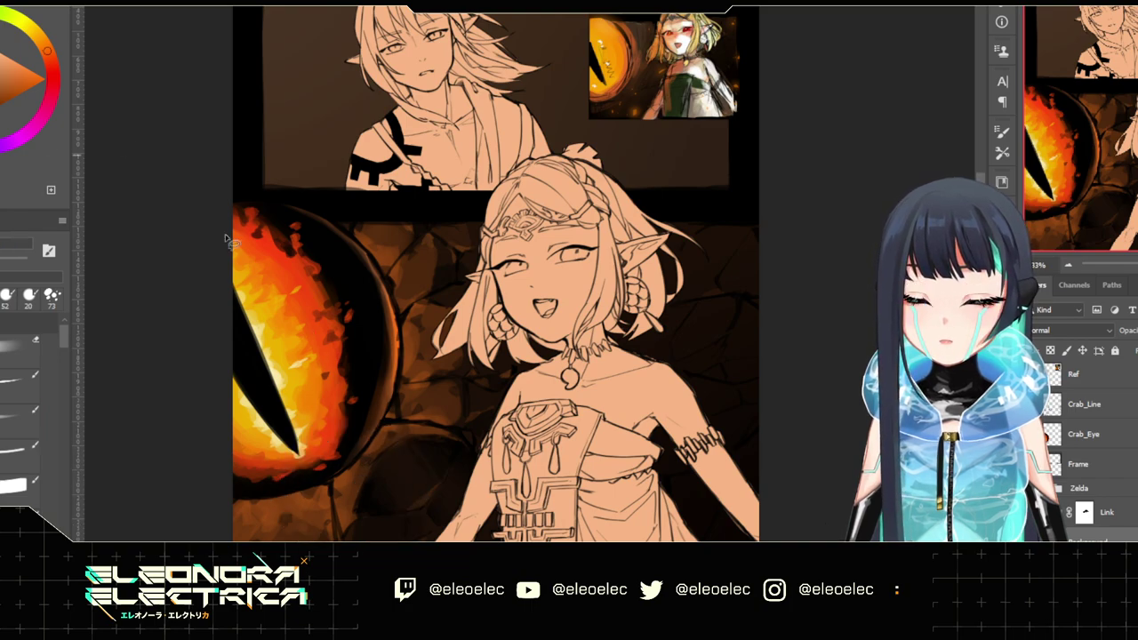
mouse_move(391, 513)
mouse_down()
mouse_move(415, 511)
mouse_move(459, 466)
mouse_move(397, 480)
mouse_move(369, 516)
mouse_move(427, 495)
mouse_move(450, 464)
mouse_up()
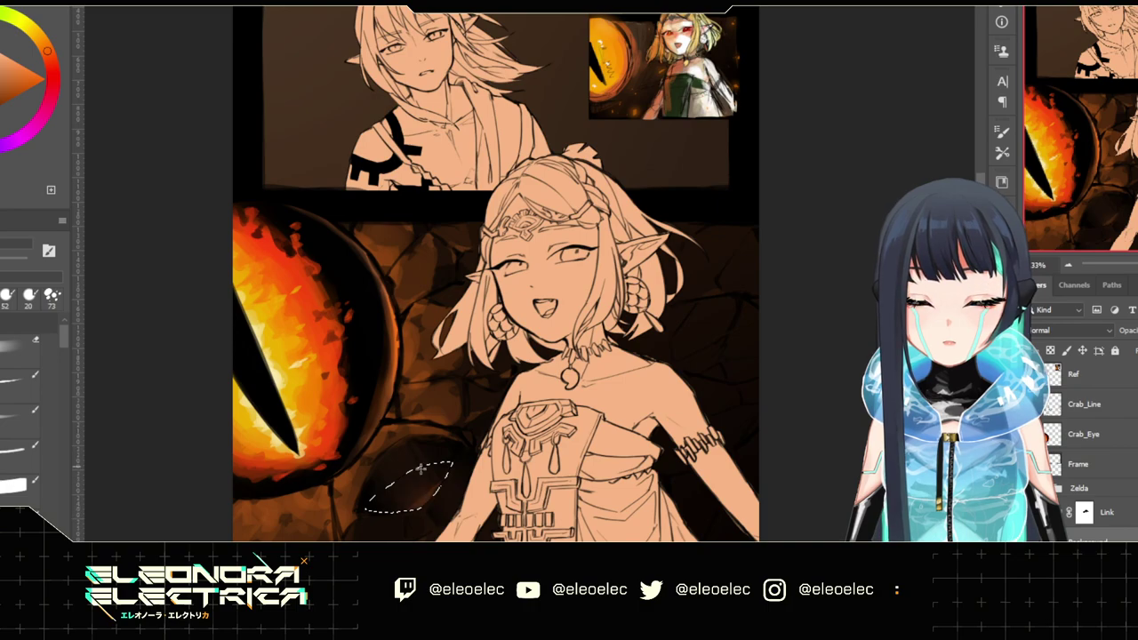
key(ctrl+d)
key(l)
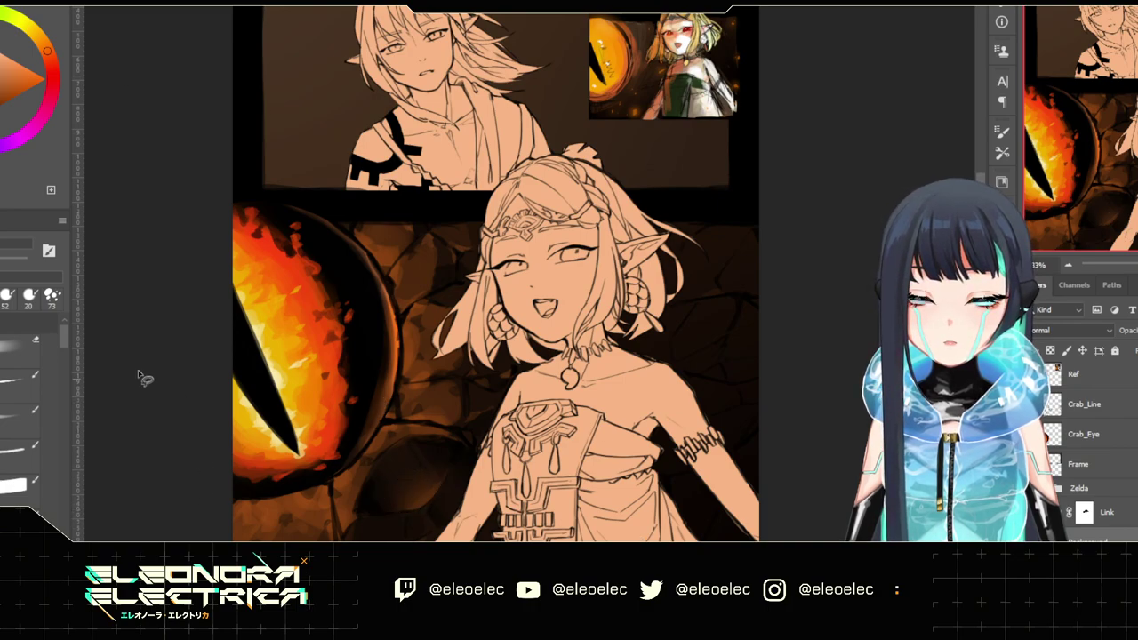
Paint brown light and shading on the stones behind the girl's ear and shoulder, using a colour sampled near the eye
click(26, 416)
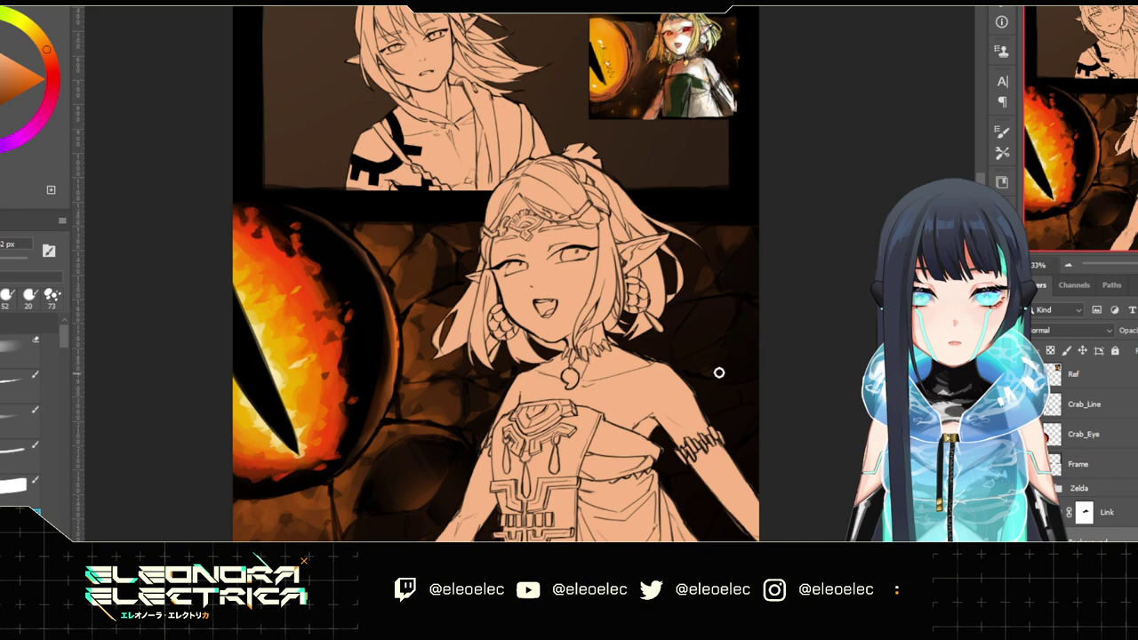
alt+click(411, 383)
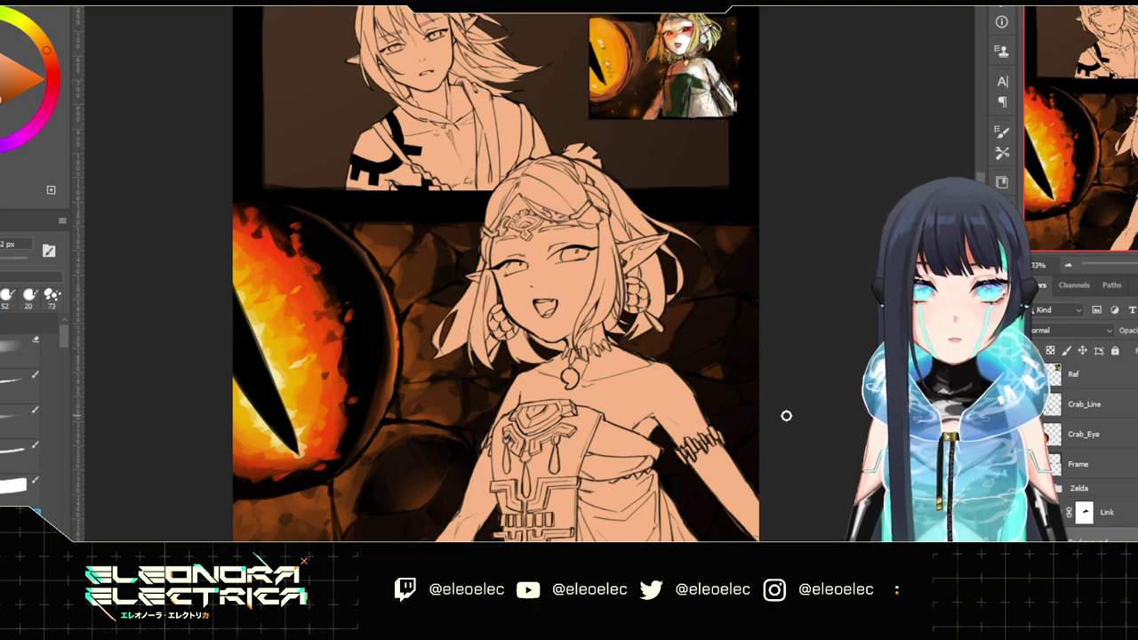
key(e)
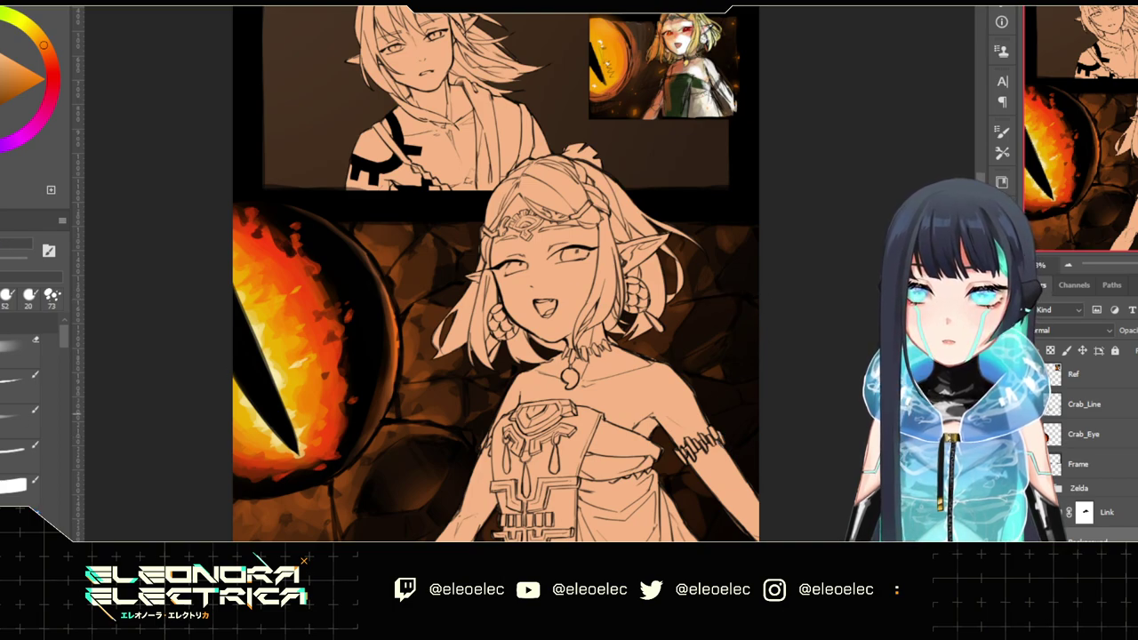
Lasso the stone above the girl's far shoulder, fill it with a soft brown glow, and deselect
mouse_move(707, 302)
mouse_down()
mouse_move(740, 299)
mouse_move(729, 330)
mouse_move(667, 361)
mouse_up()
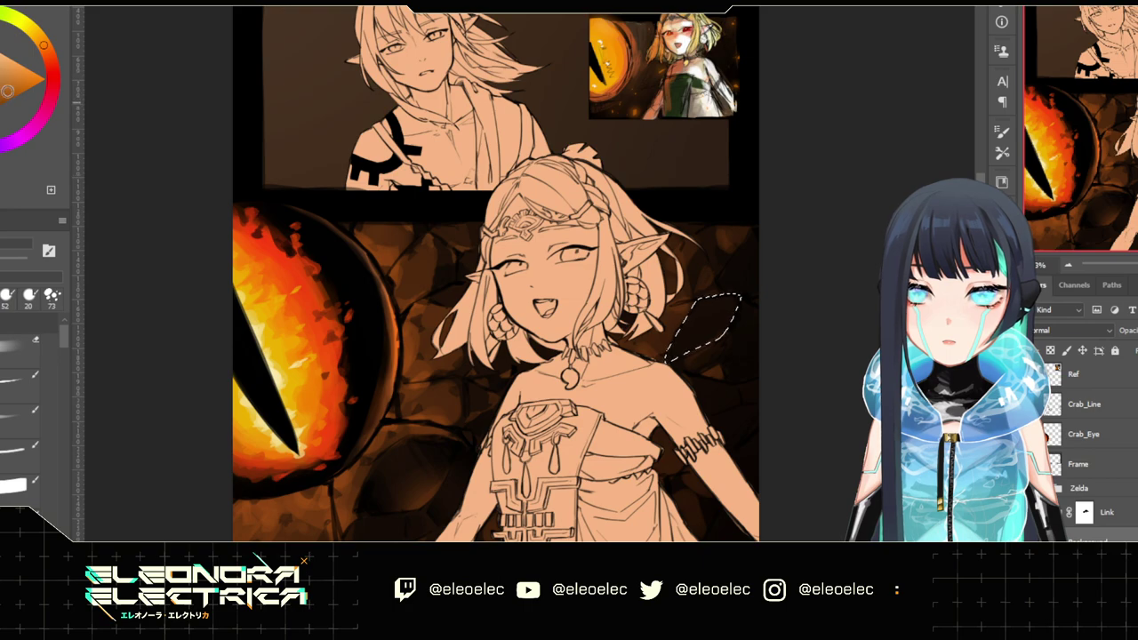
drag(780, 304, 630, 386)
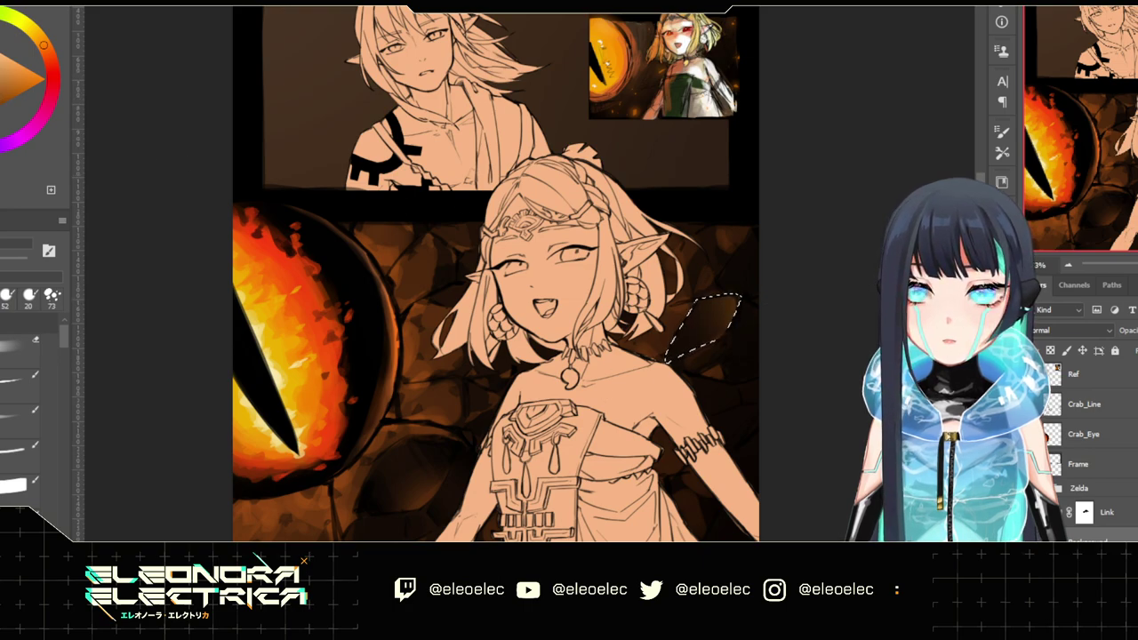
key(ctrl+d)
click(22, 418)
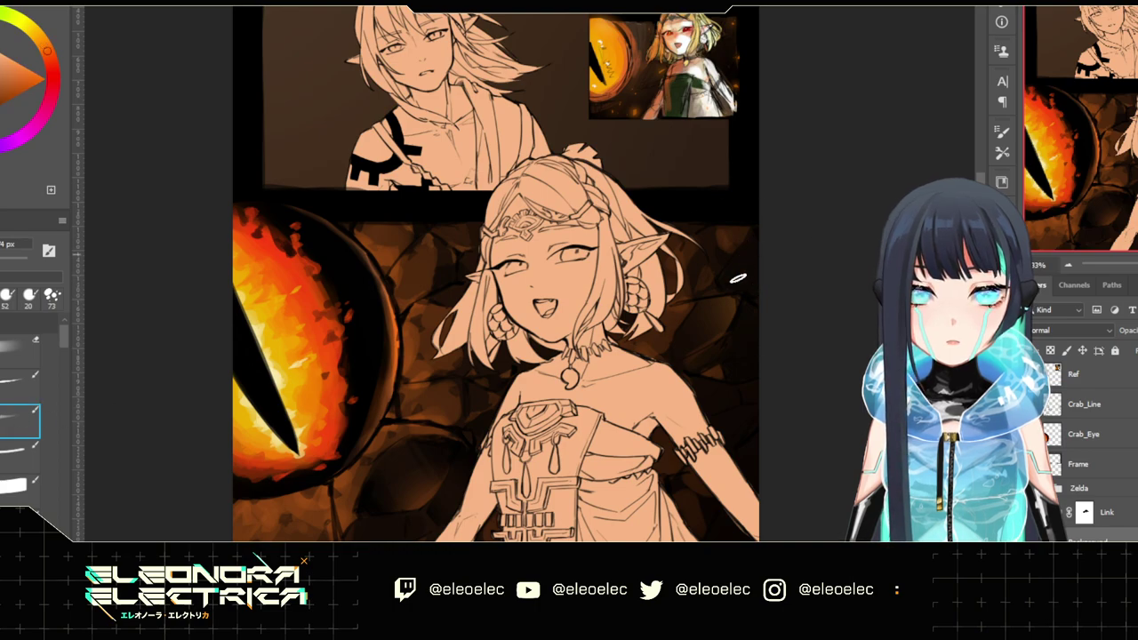
Touch up the stones beside the girl's far shoulder with a sampled brown and adjust their hue and saturation
alt+click(723, 362)
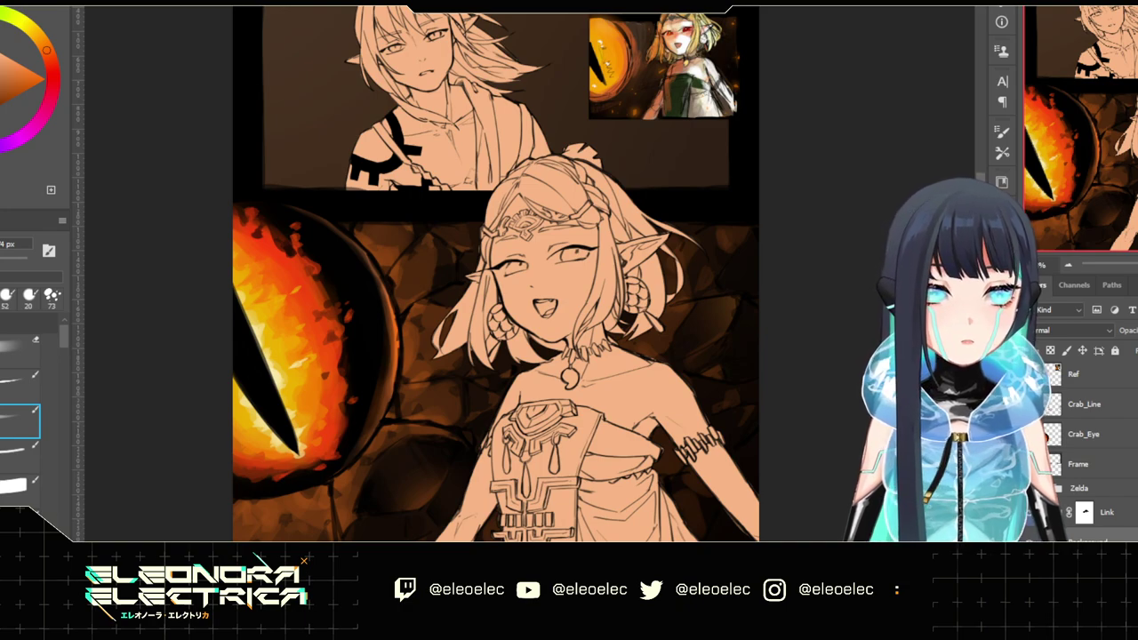
drag(578, 329, 580, 352)
scroll(691, 356, down, 1)
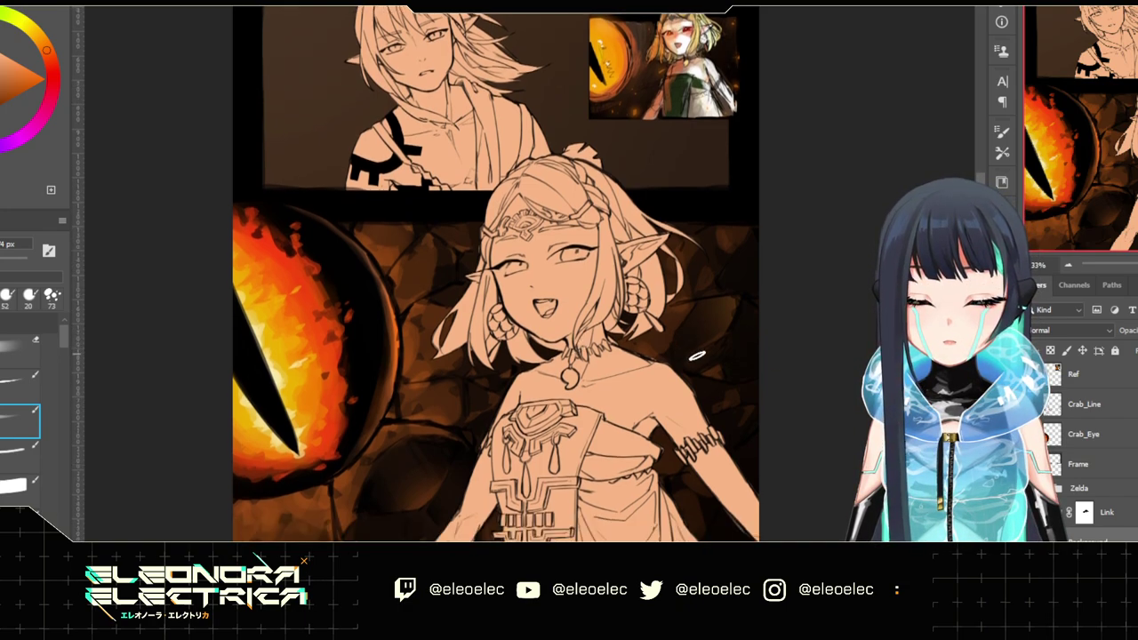
key(ctrl+u)
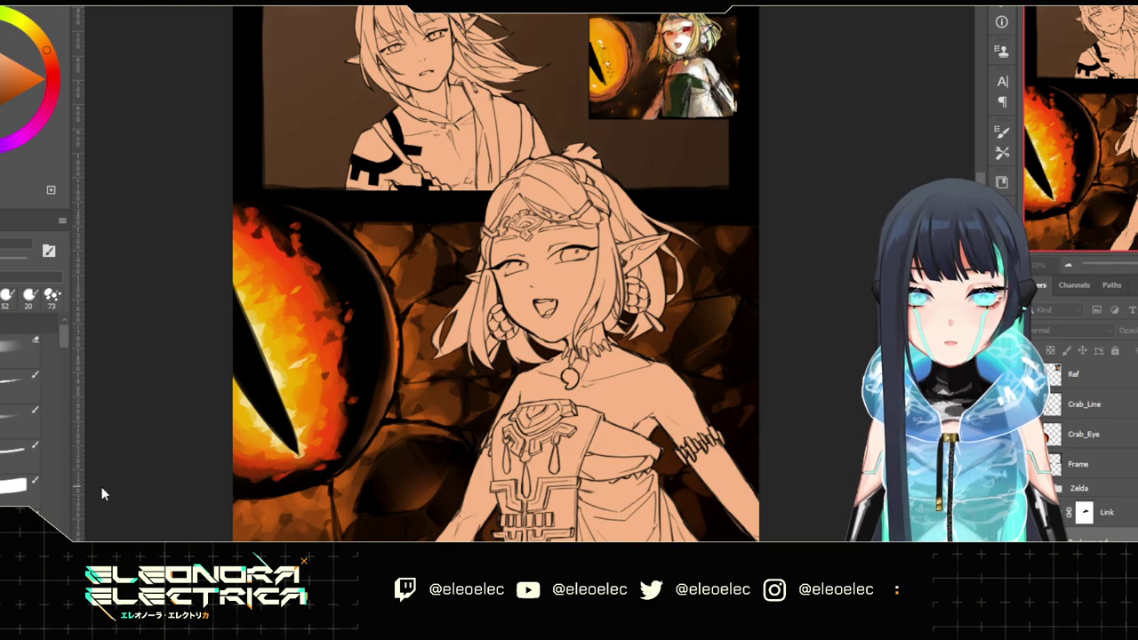
click(19, 421)
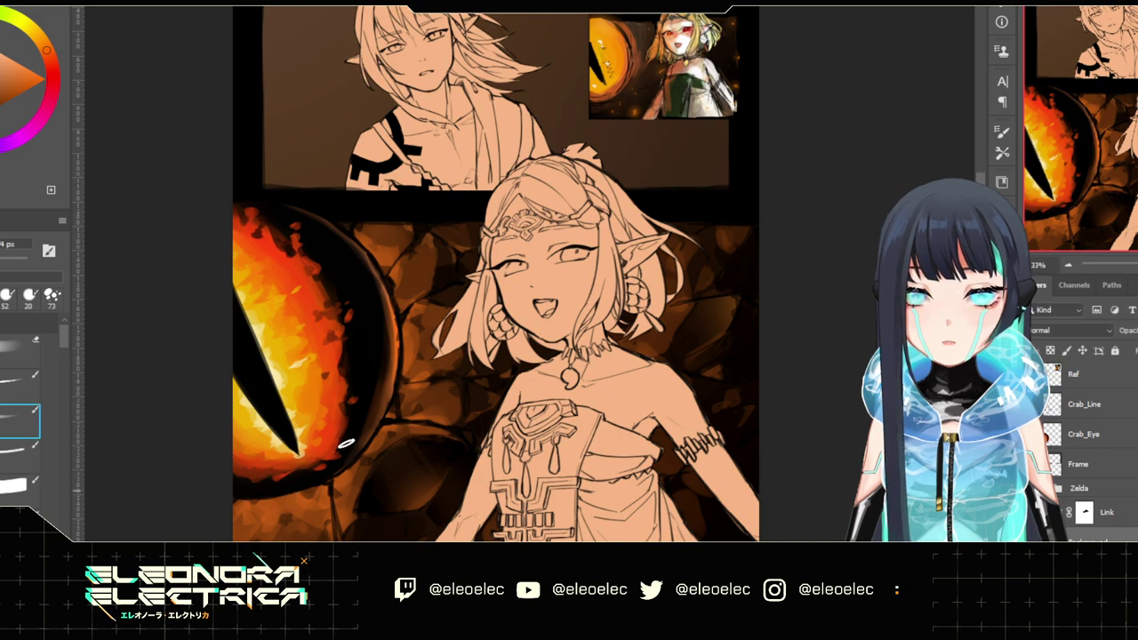
Examine the balance of both panels of the illustration against the colour reference
scroll(545, 328, up, 2)
scroll(495, 274, up, 1)
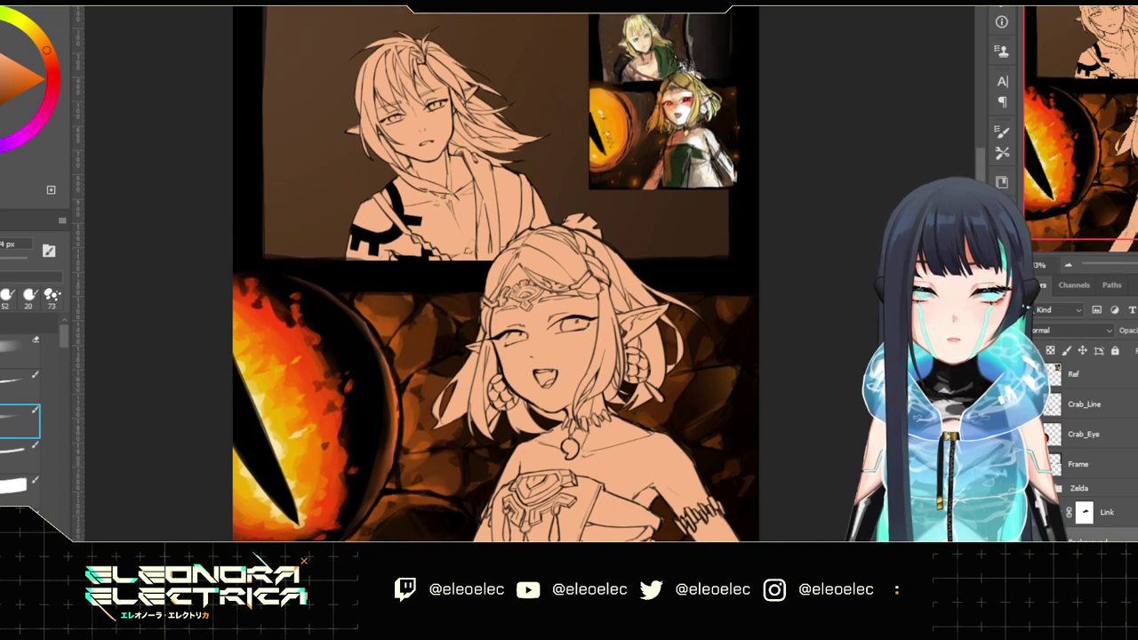
scroll(373, 191, down, 2)
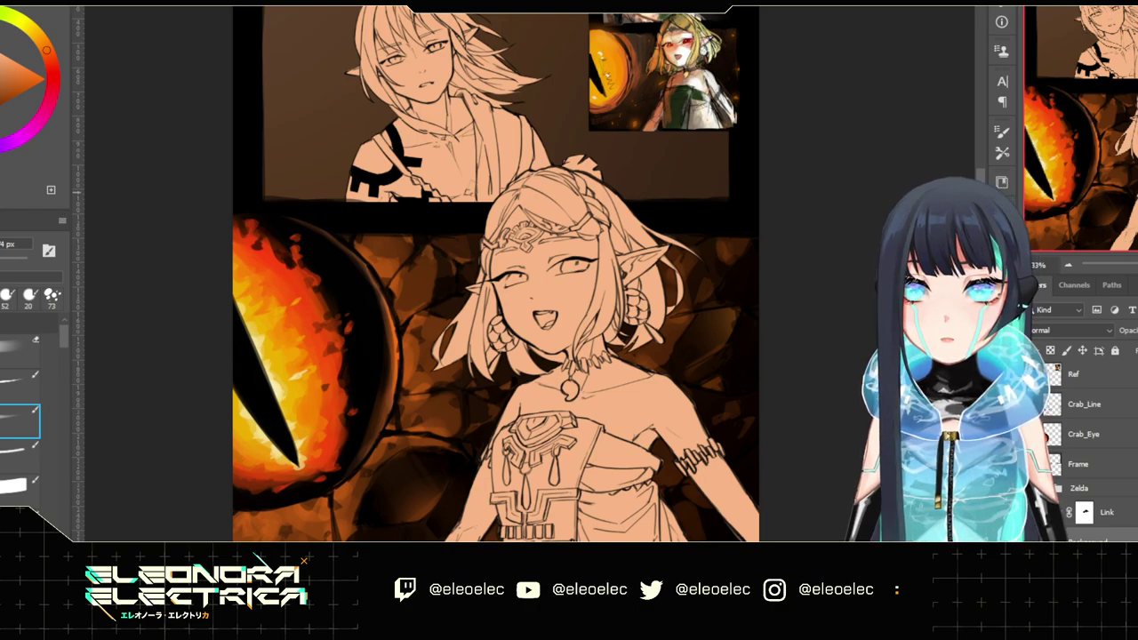
scroll(591, 243, up, 1)
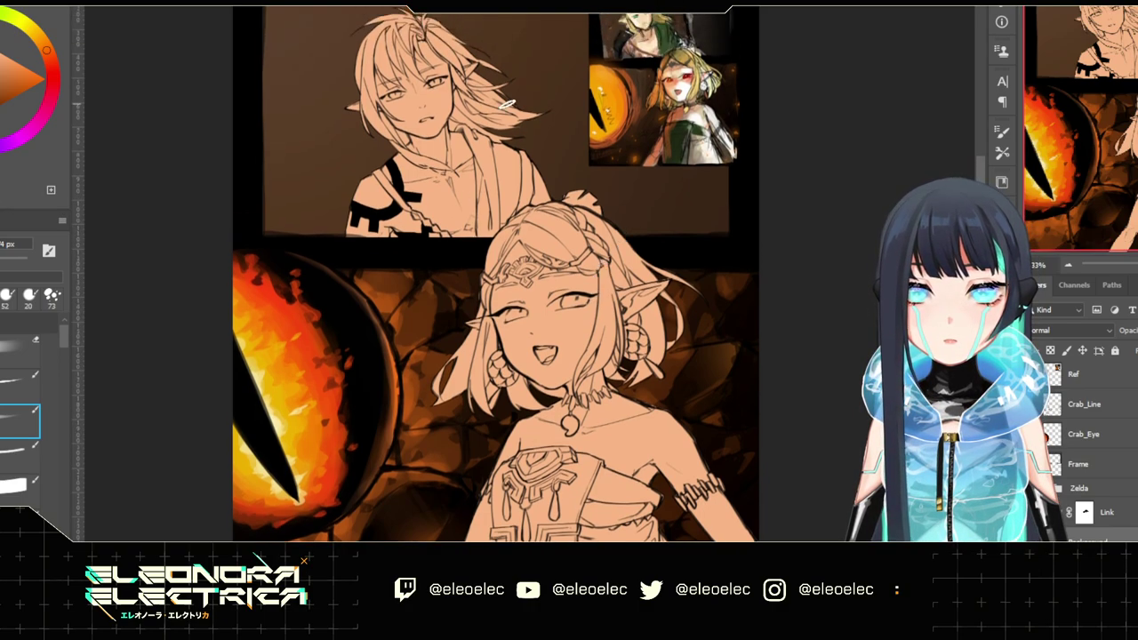
click(1069, 265)
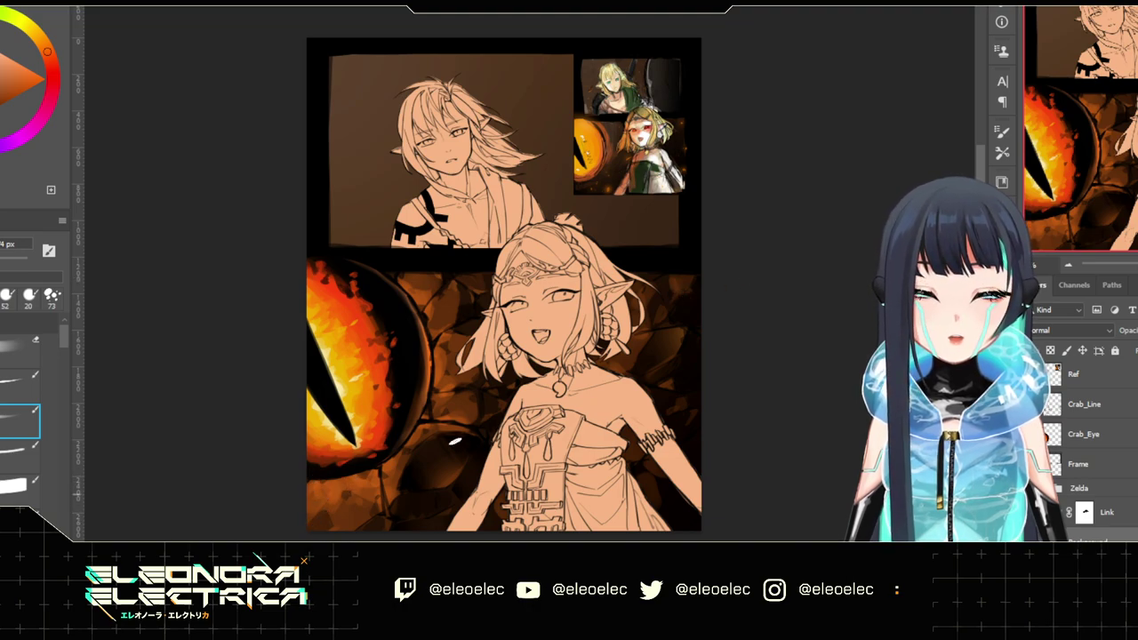
scroll(475, 383, up, 2)
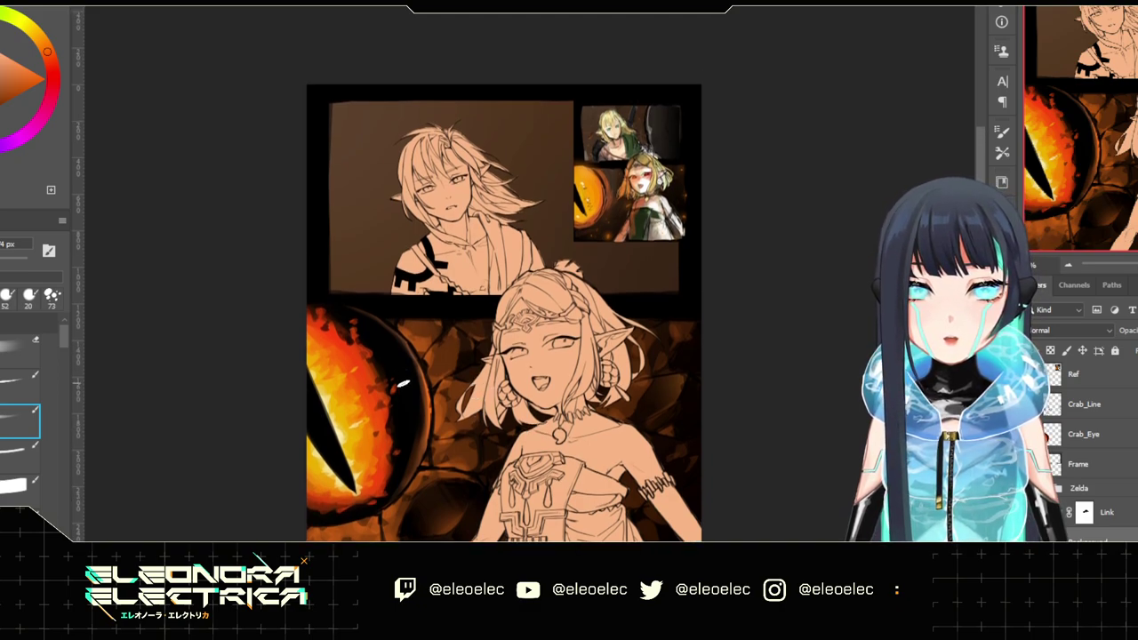
scroll(391, 367, down, 2)
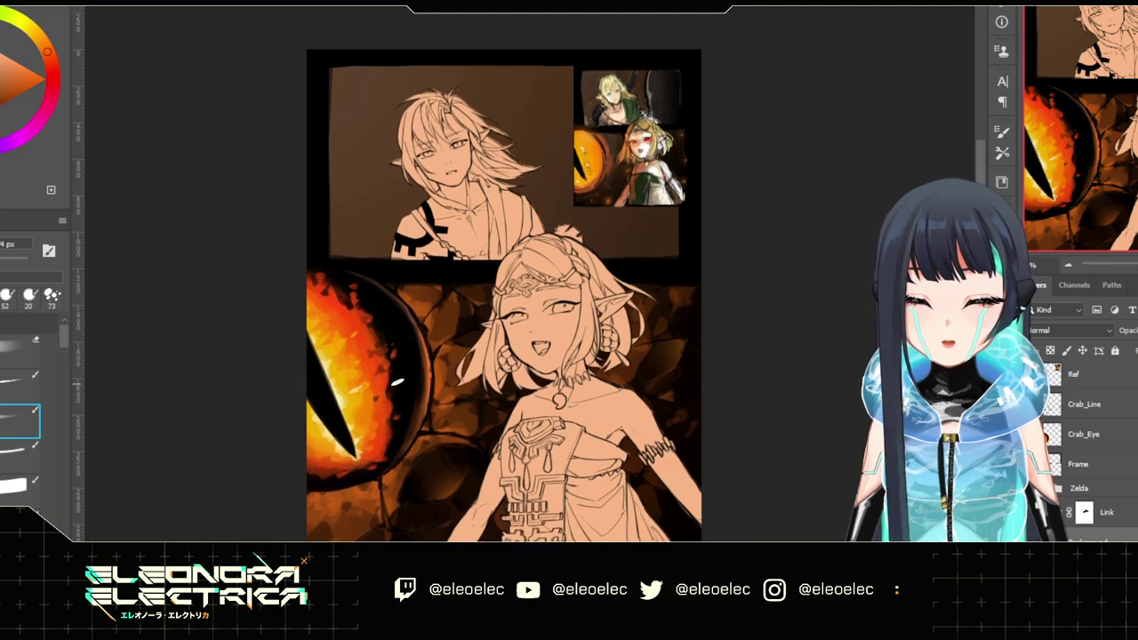
scroll(409, 360, up, 2)
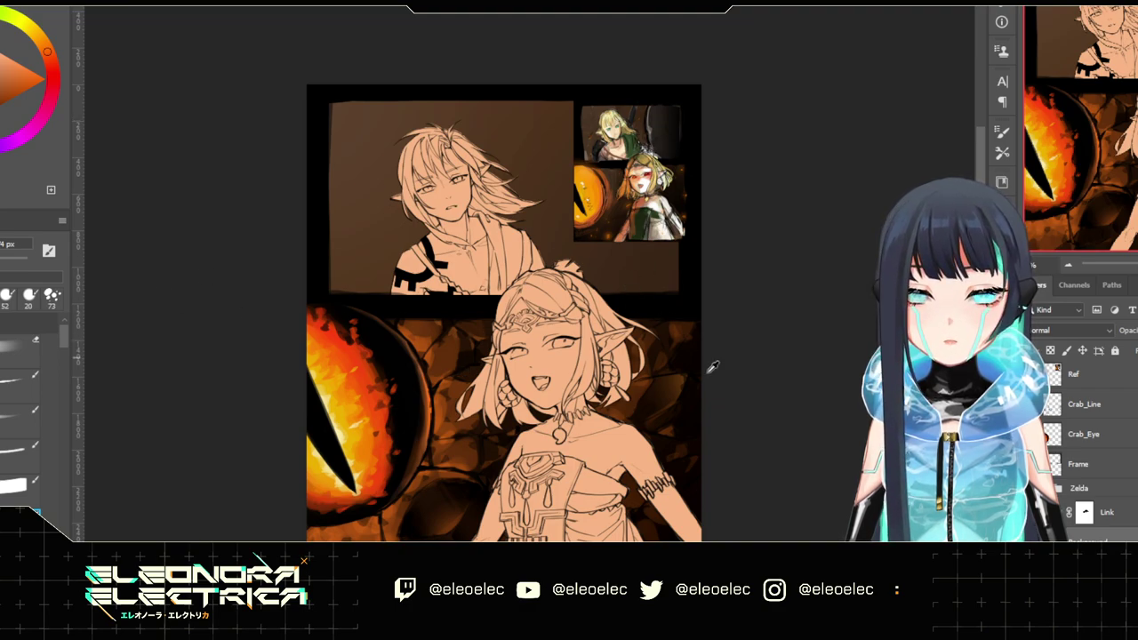
Try dark, soft shading strokes on the brown background behind the boy, and undo them
mouse_move(367, 275)
mouse_down()
mouse_move(428, 217)
mouse_move(363, 286)
mouse_move(404, 266)
mouse_move(382, 286)
mouse_move(422, 233)
mouse_up()
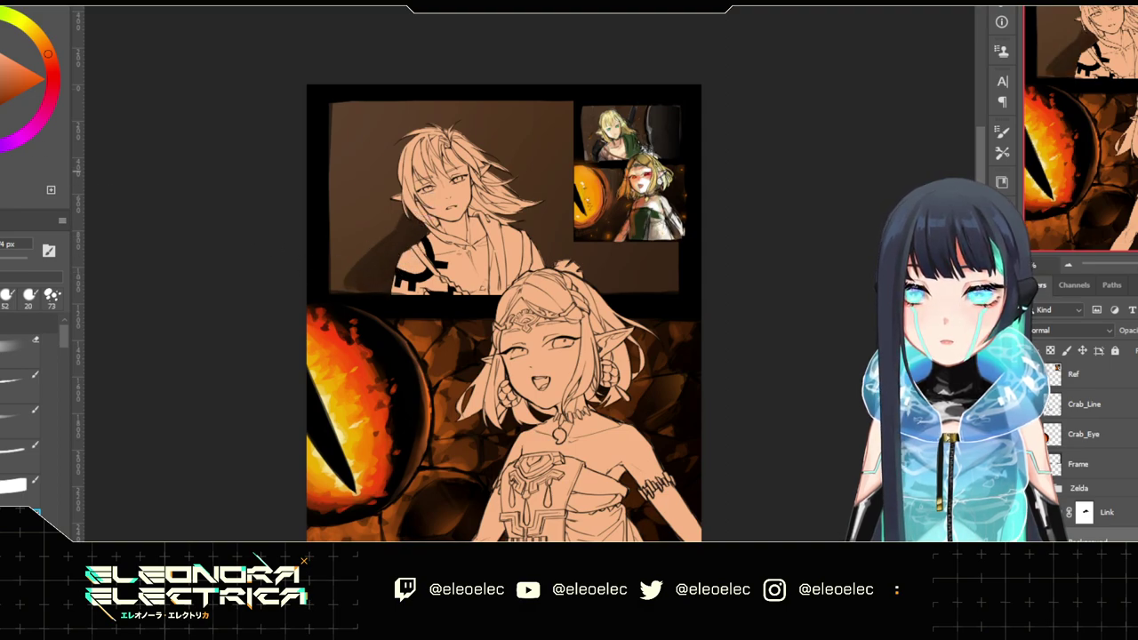
mouse_move(385, 245)
mouse_down()
mouse_move(400, 209)
mouse_move(343, 251)
mouse_move(321, 224)
mouse_up()
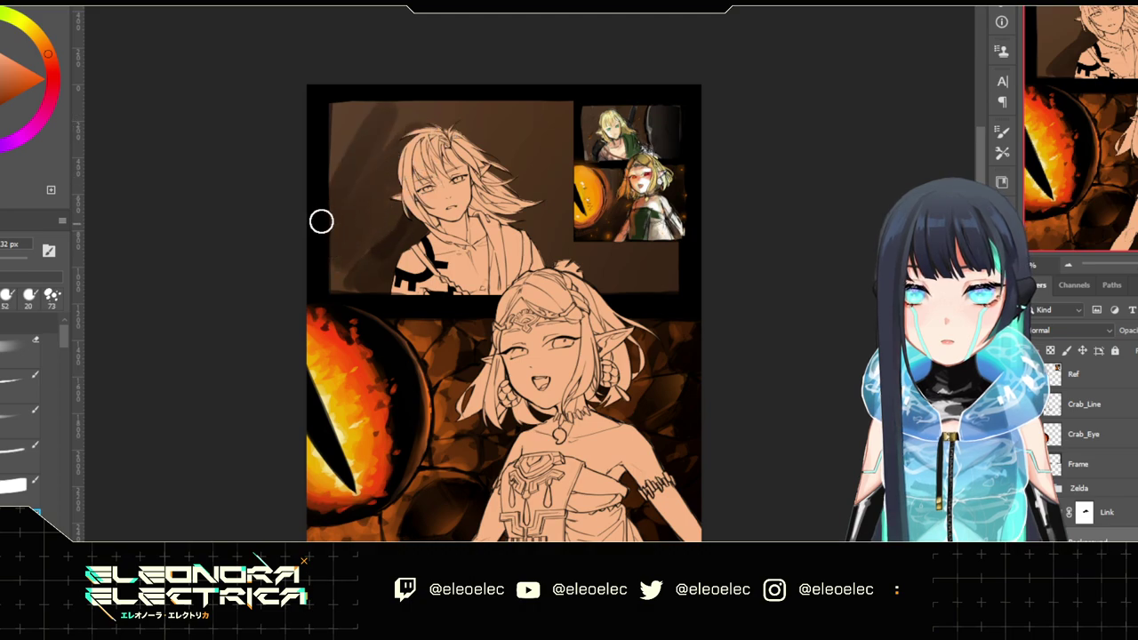
key(ctrl+z)
key(ctrl+z)
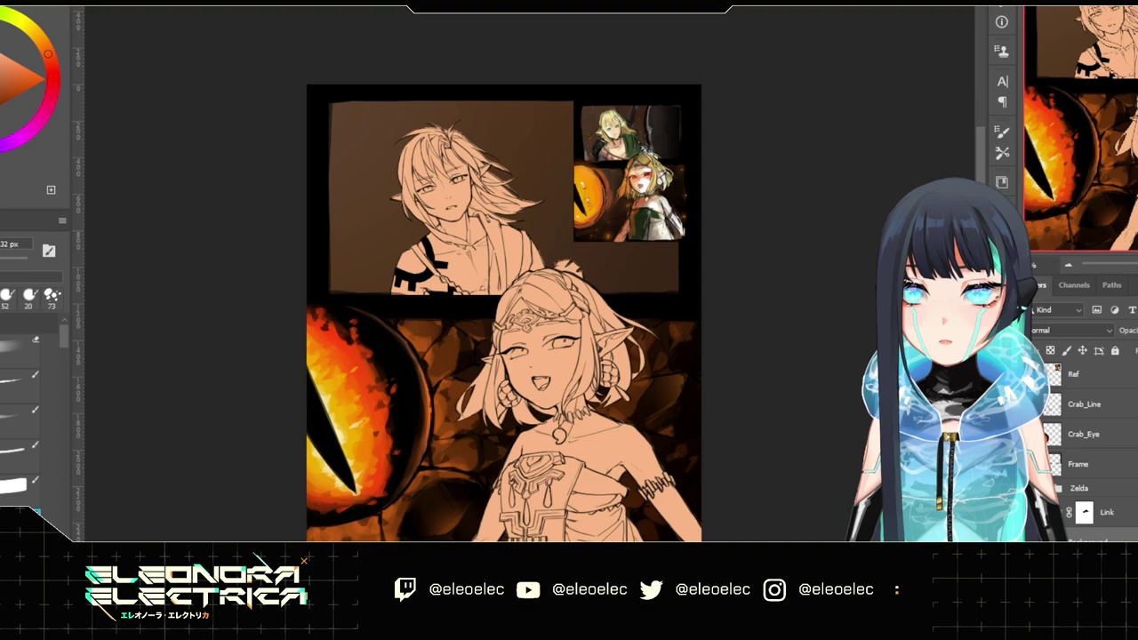
Inspect the boy's plain background and the painted stones behind the girl more closely
scroll(748, 227, up, 1)
key(ctrl+plus)
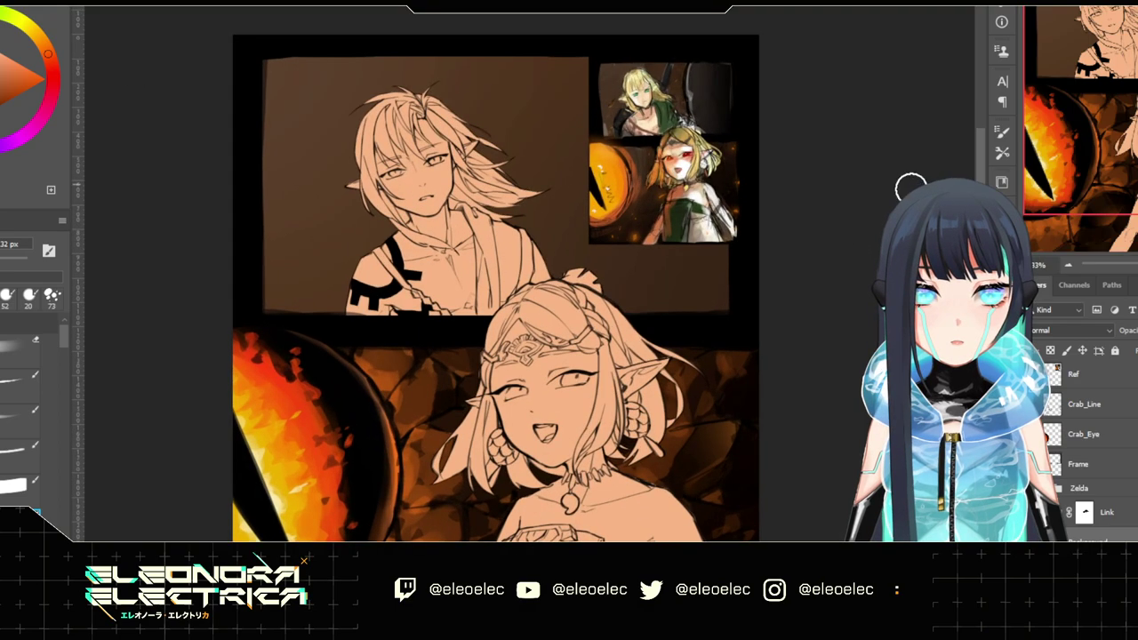
scroll(777, 258, up, 3)
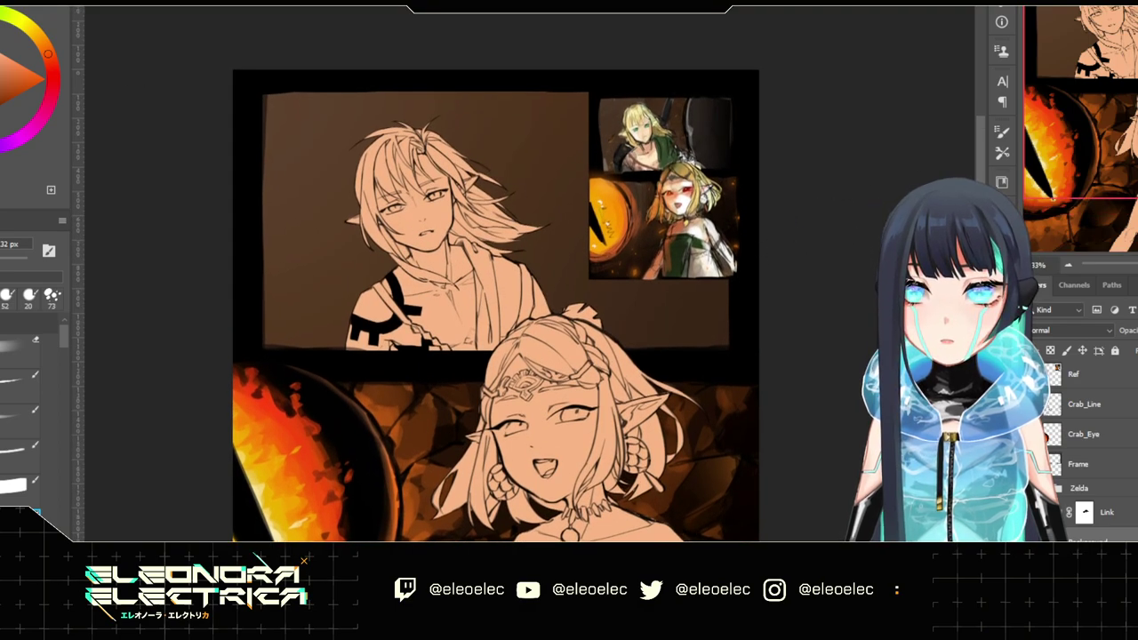
scroll(828, 264, down, 9)
scroll(828, 264, up, 3)
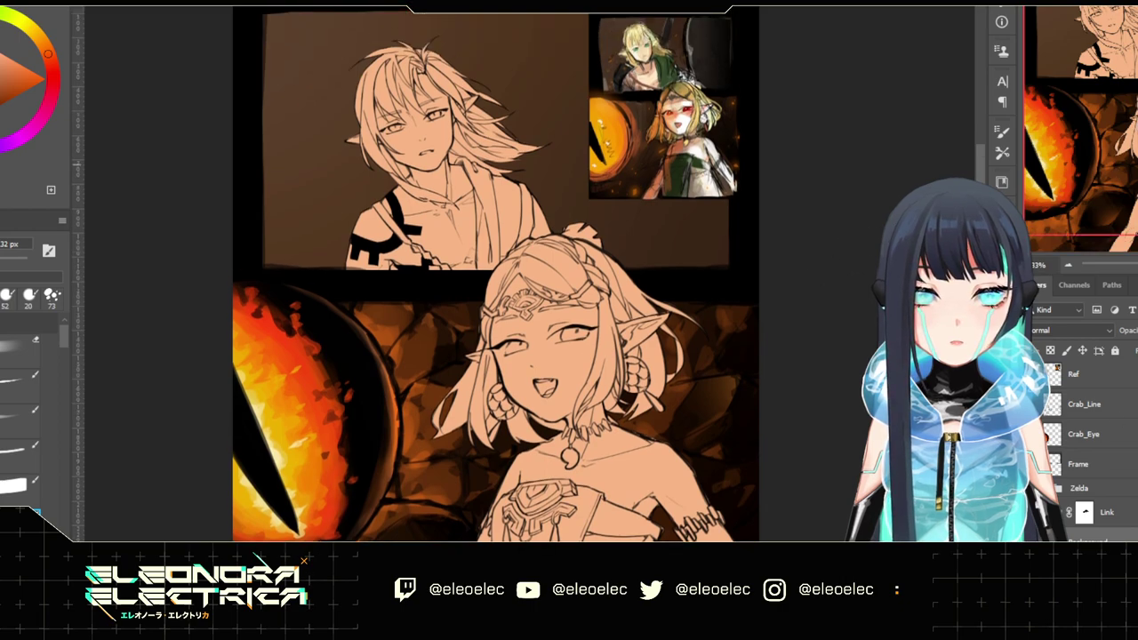
scroll(494, 293, up, 1)
drag(233, 9, 818, 292)
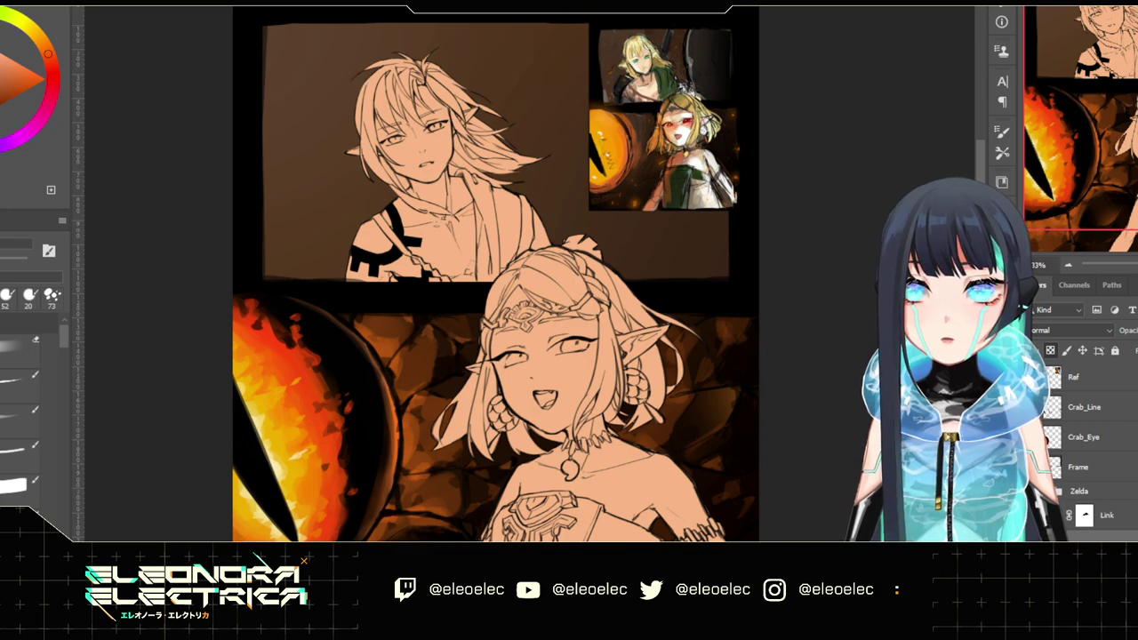
scroll(516, 199, down, 2)
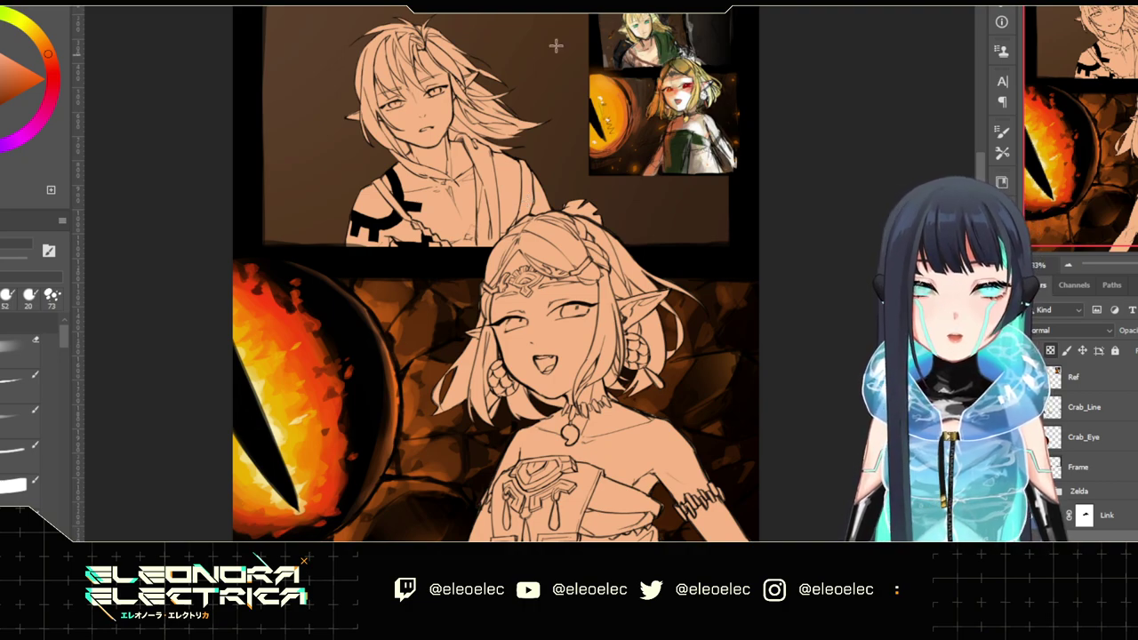
scroll(440, 165, down, 2)
scroll(457, 169, up, 1)
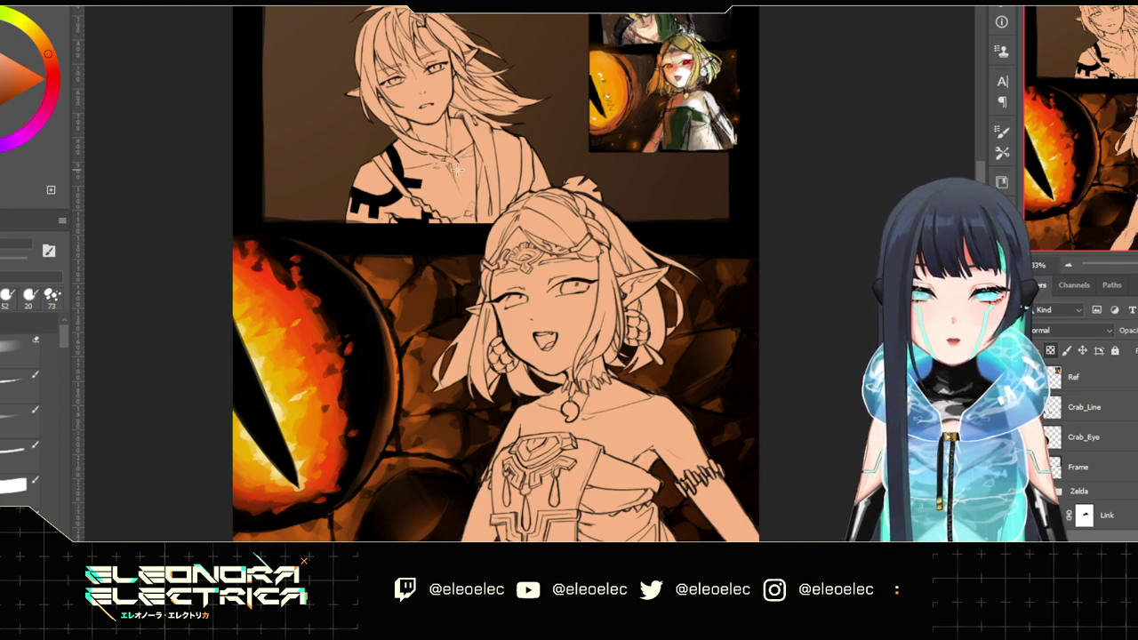
Paint a small 3 px touch-up in a sampled stone brown near the frame above the girl's far ear
click(17, 422)
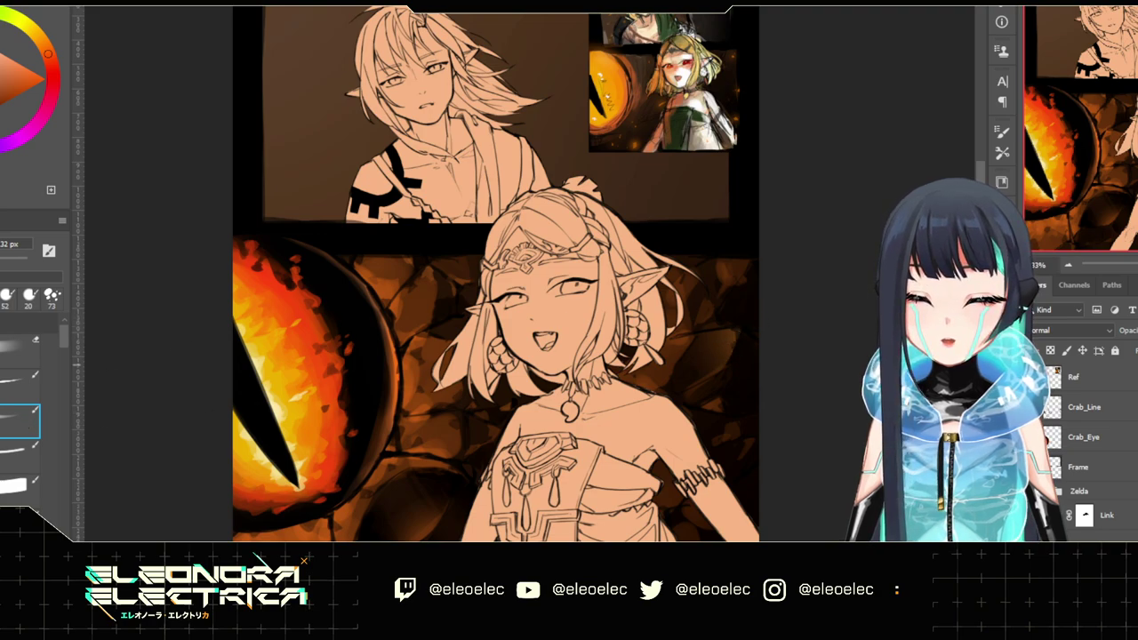
alt+click(717, 391)
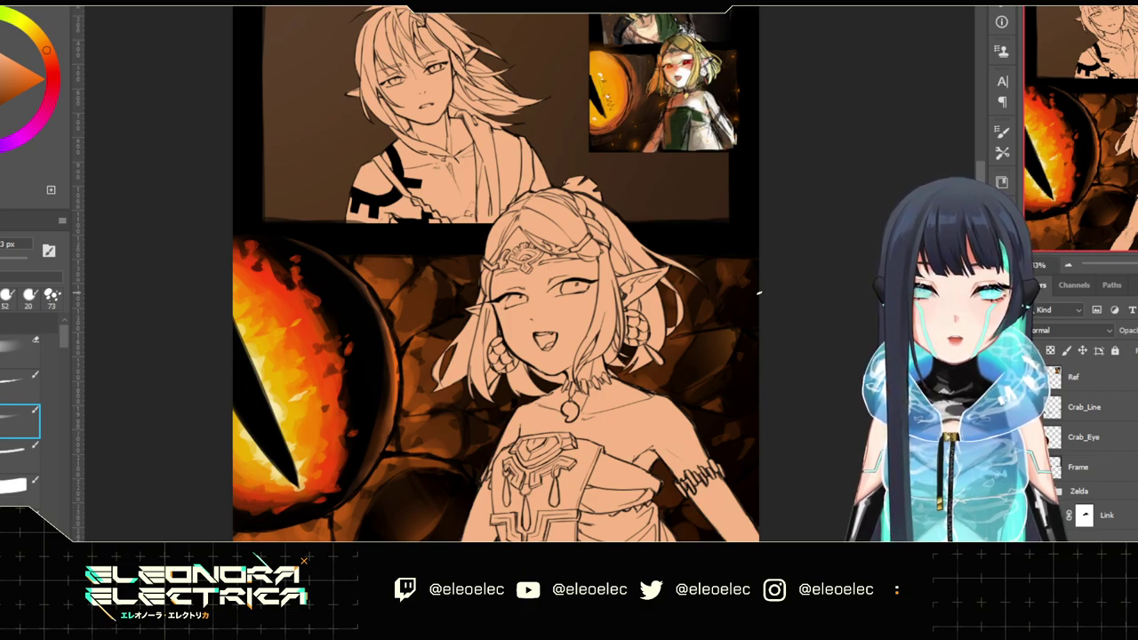
drag(739, 240, 734, 252)
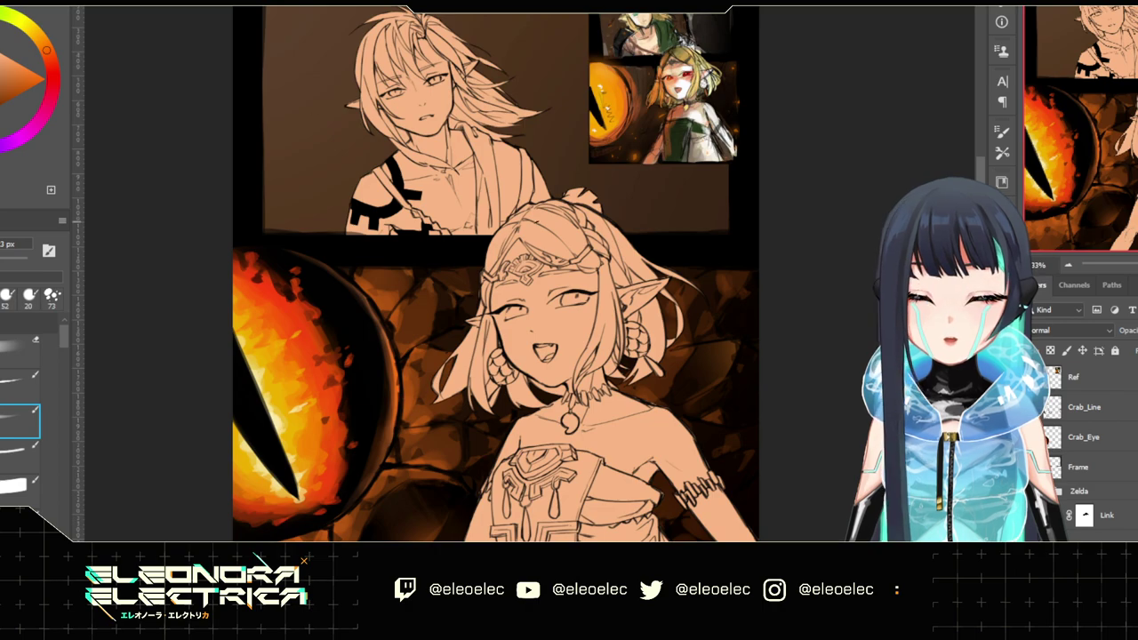
Lock the active layer completely against further edits
scroll(495, 274, up, 3)
scroll(495, 274, down, 1)
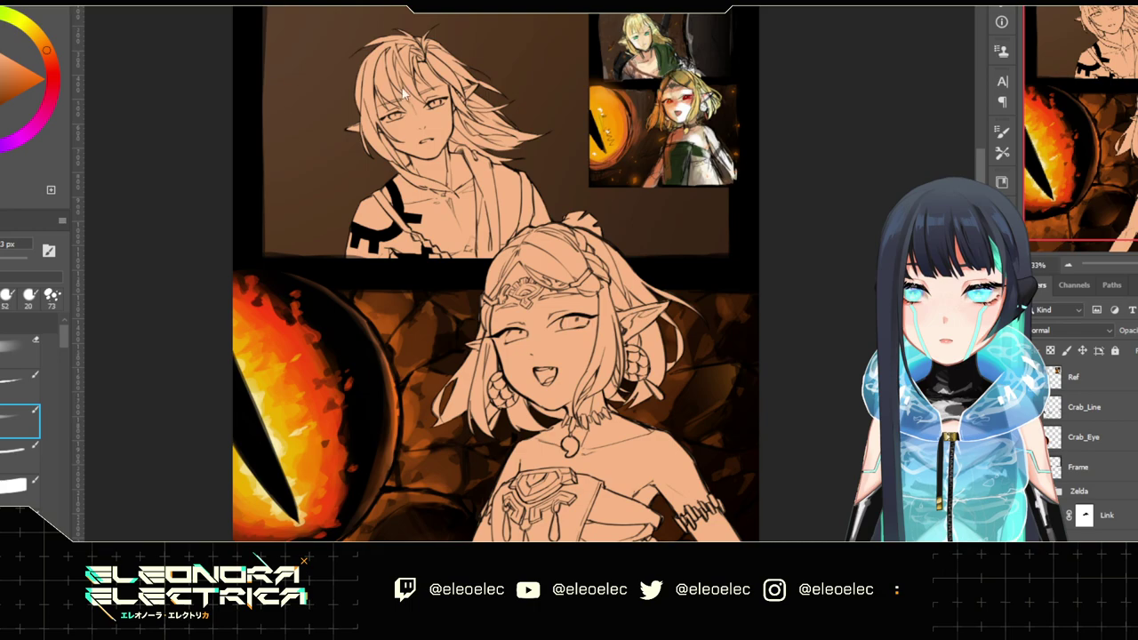
scroll(496, 274, down, 2)
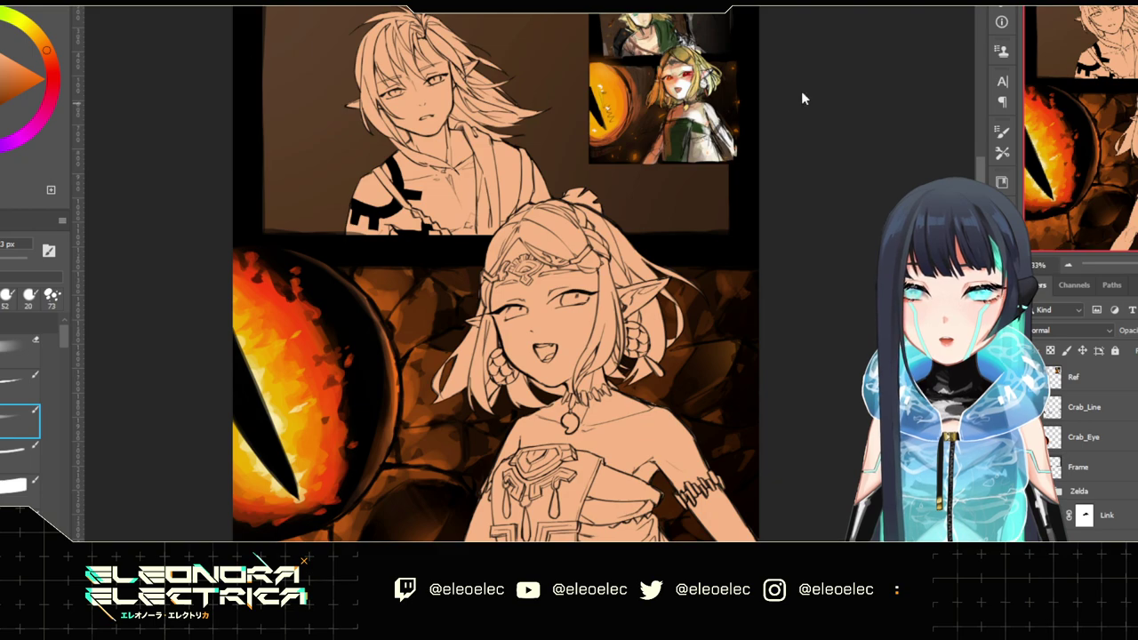
scroll(778, 187, up, 2)
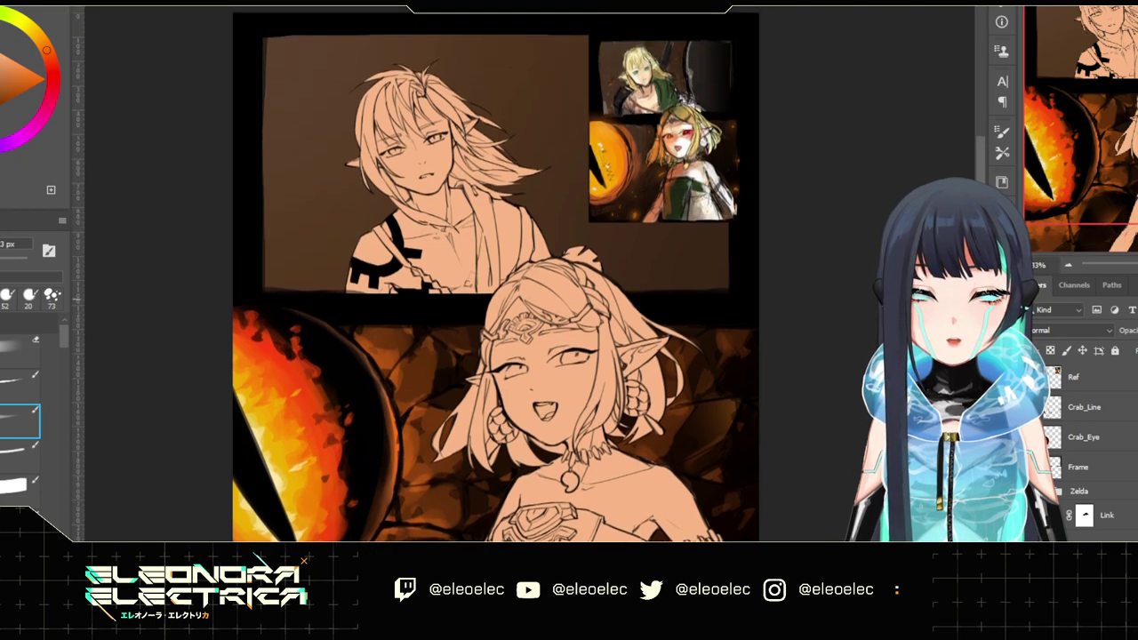
key(ctrl+plus)
scroll(531, 273, up, 2)
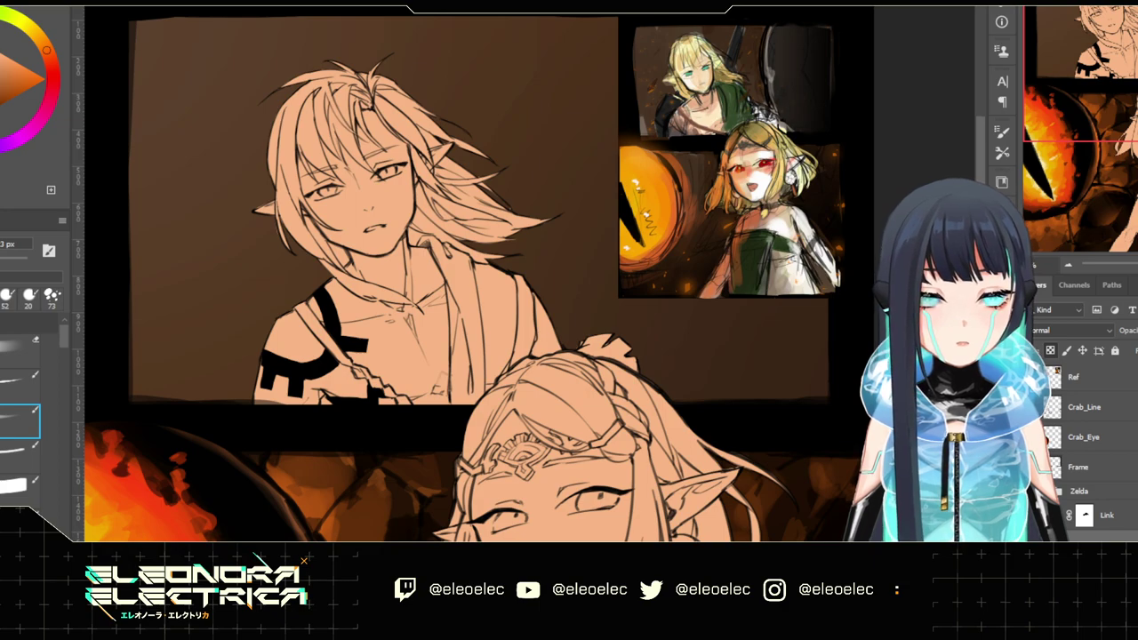
click(1115, 350)
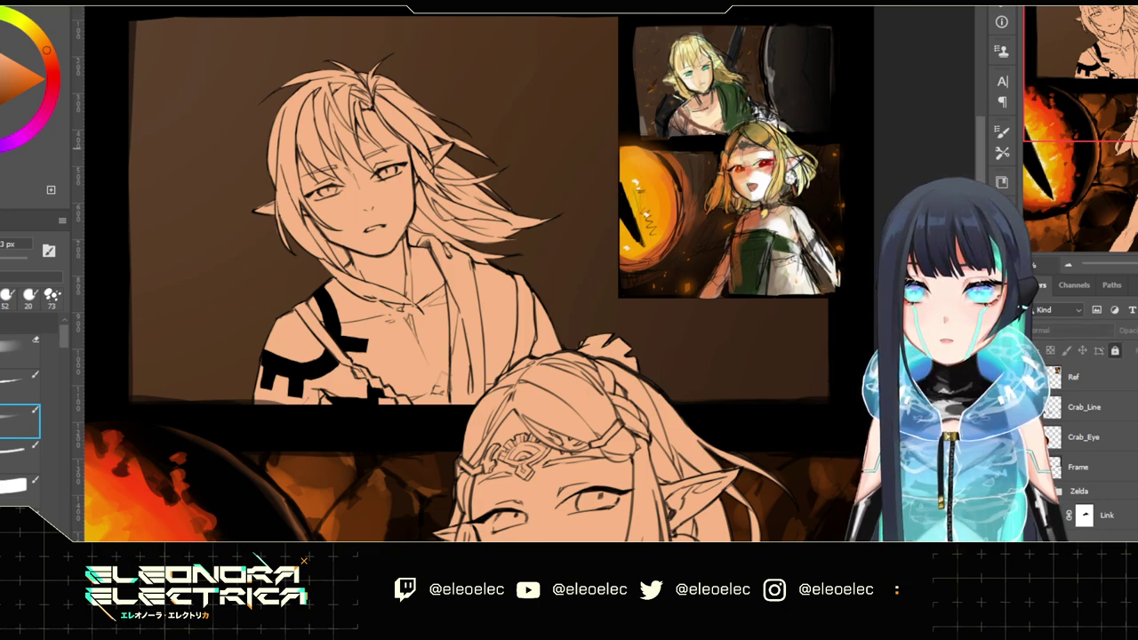
click(1065, 266)
Group the Crab_Line and Crab_Eye layers and name the group "Crab"
scroll(560, 343, up, 2)
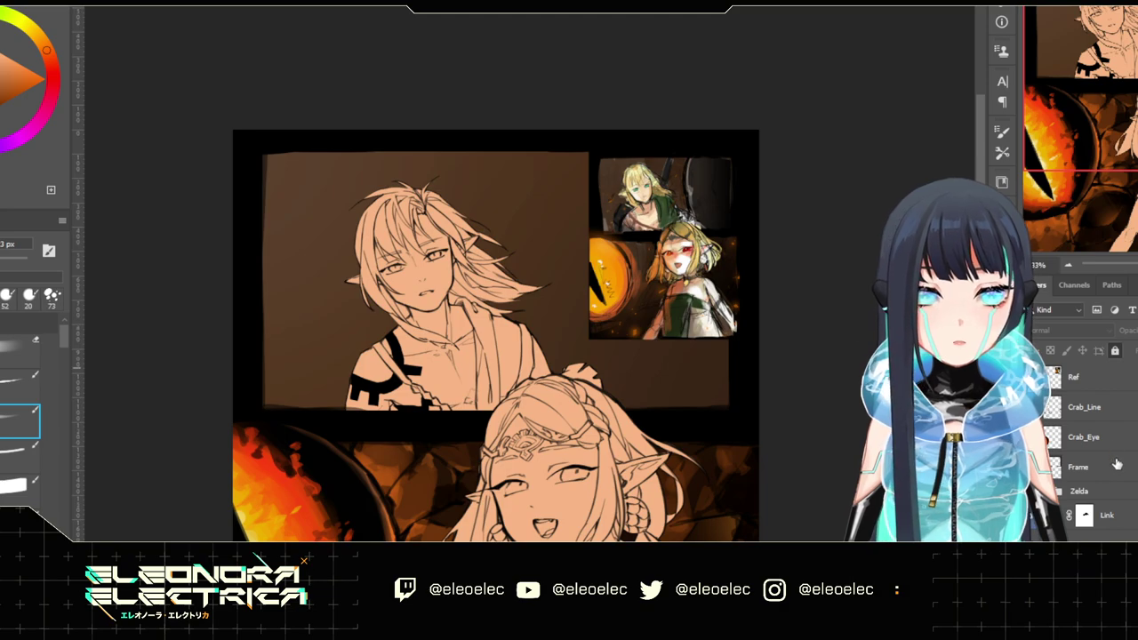
click(1122, 411)
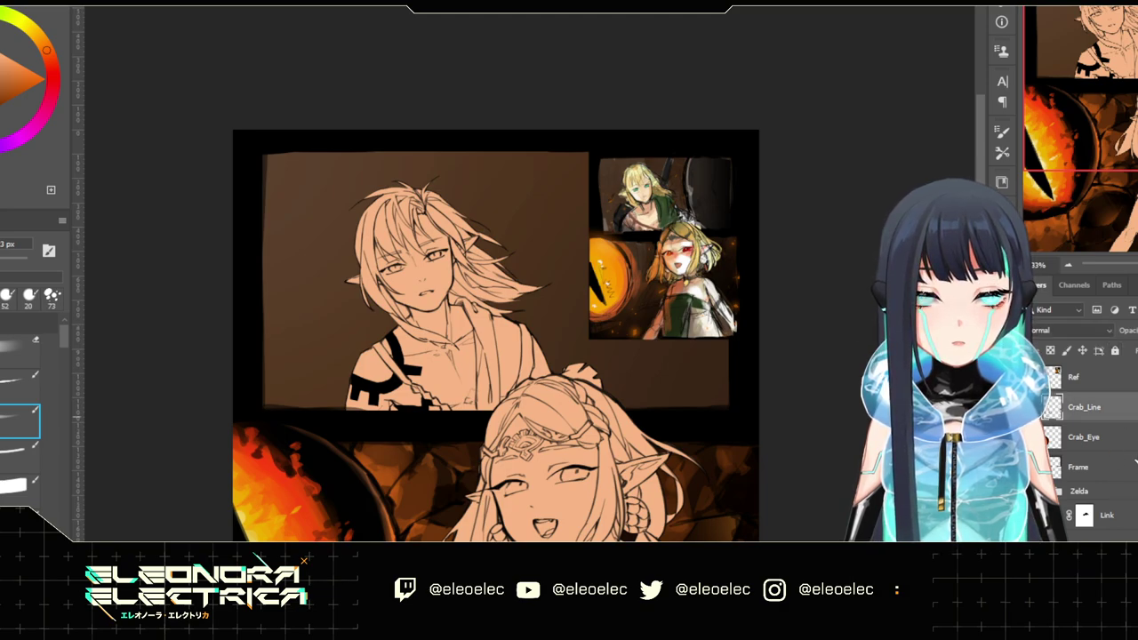
shift+click(1135, 444)
key(ctrl+g)
double_click(1099, 402)
text(Crab)
key(Return)
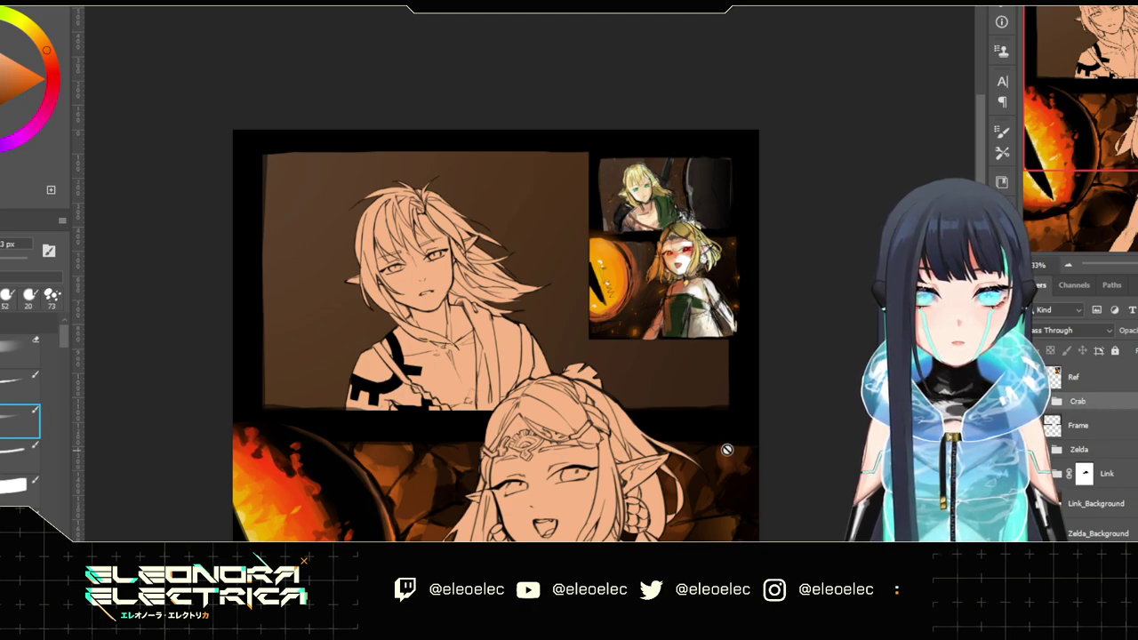
Sketch the first dark stone cracks behind the boy on a new layer with an 8 px brush, and place that layer below the Link group
scroll(764, 444, down, 3)
scroll(787, 434, down, 1)
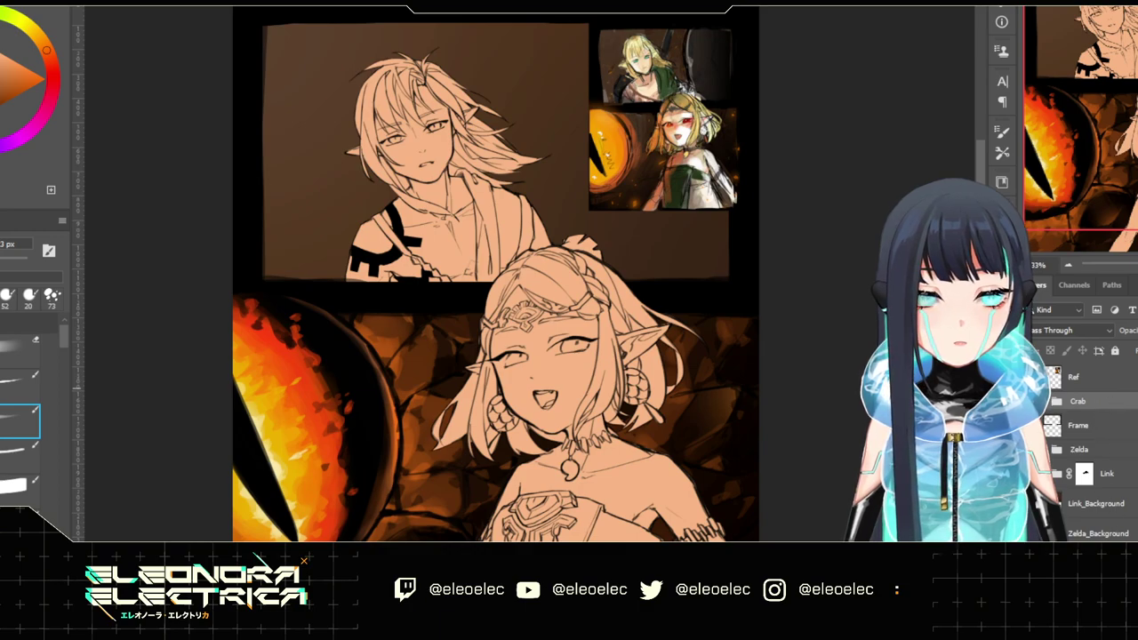
click(1112, 426)
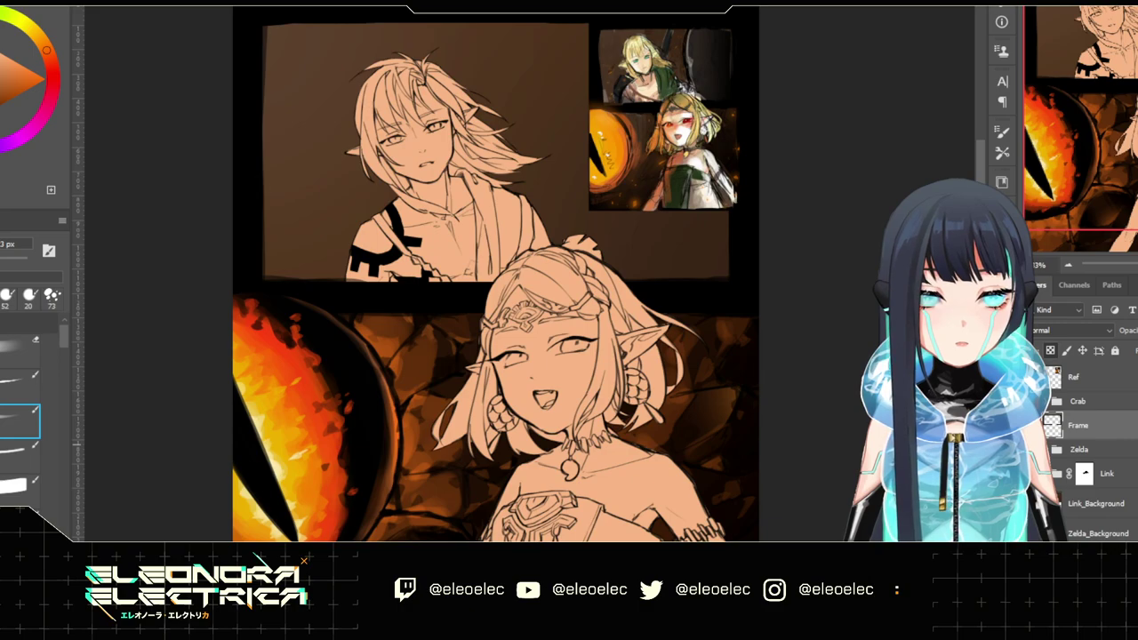
key(ctrl+shift+alt+n)
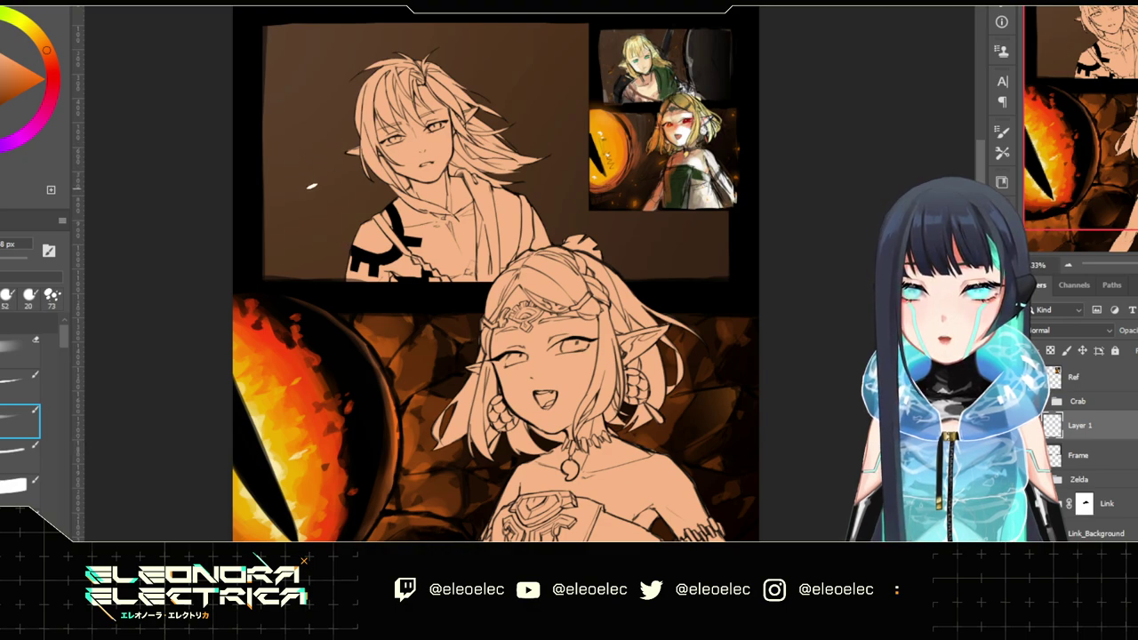
mouse_move(279, 183)
mouse_down()
mouse_move(342, 252)
mouse_move(331, 239)
mouse_up()
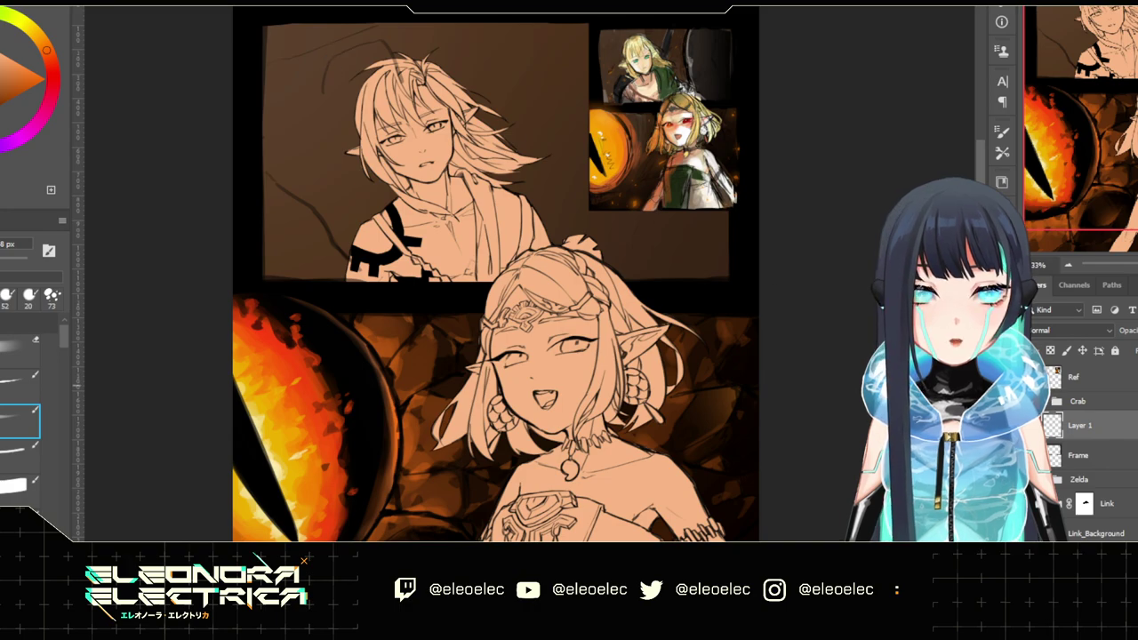
drag(1095, 425, 1080, 489)
drag(324, 91, 362, 120)
drag(1103, 473, 1105, 518)
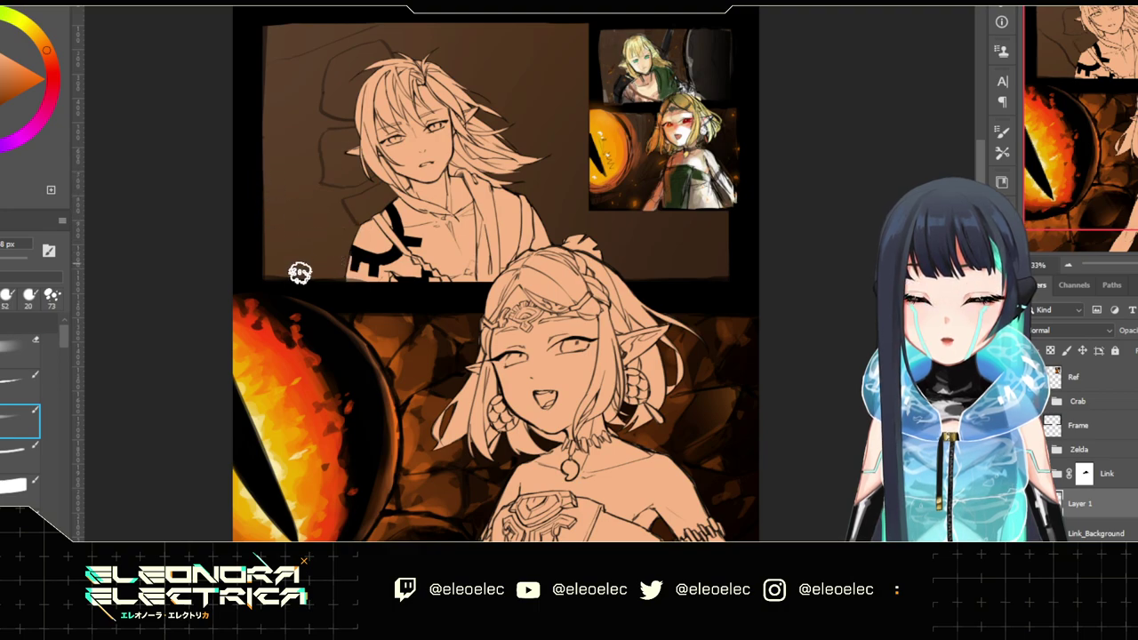
Extend the stone outlines across the whole wall behind the boy, with the Ref layer hidden to reach the covered corner
key(e)
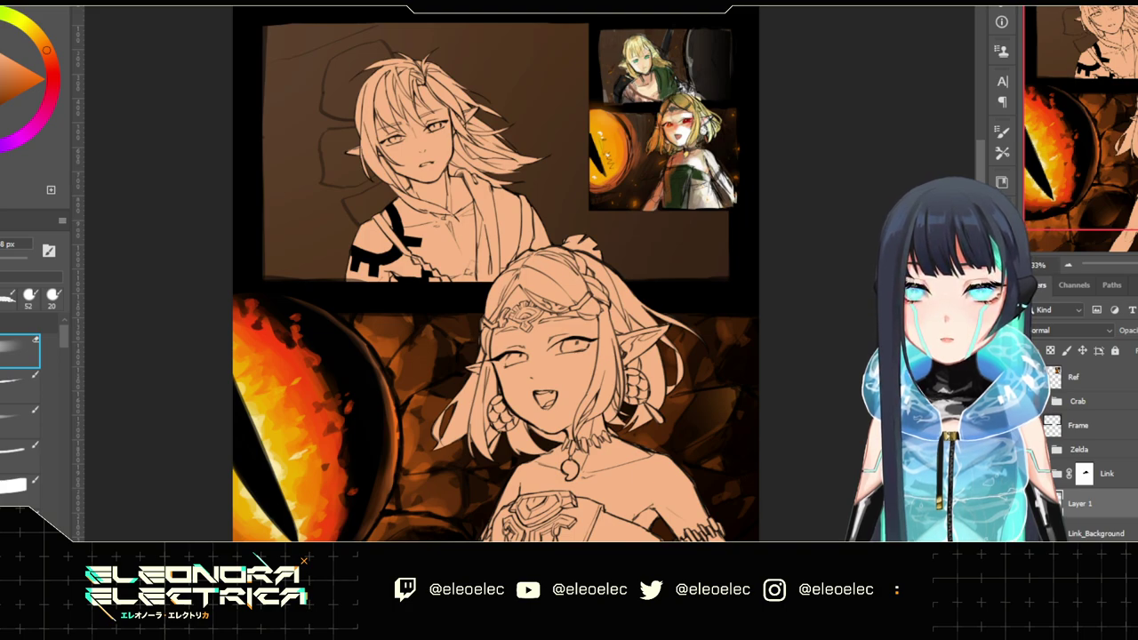
key(b)
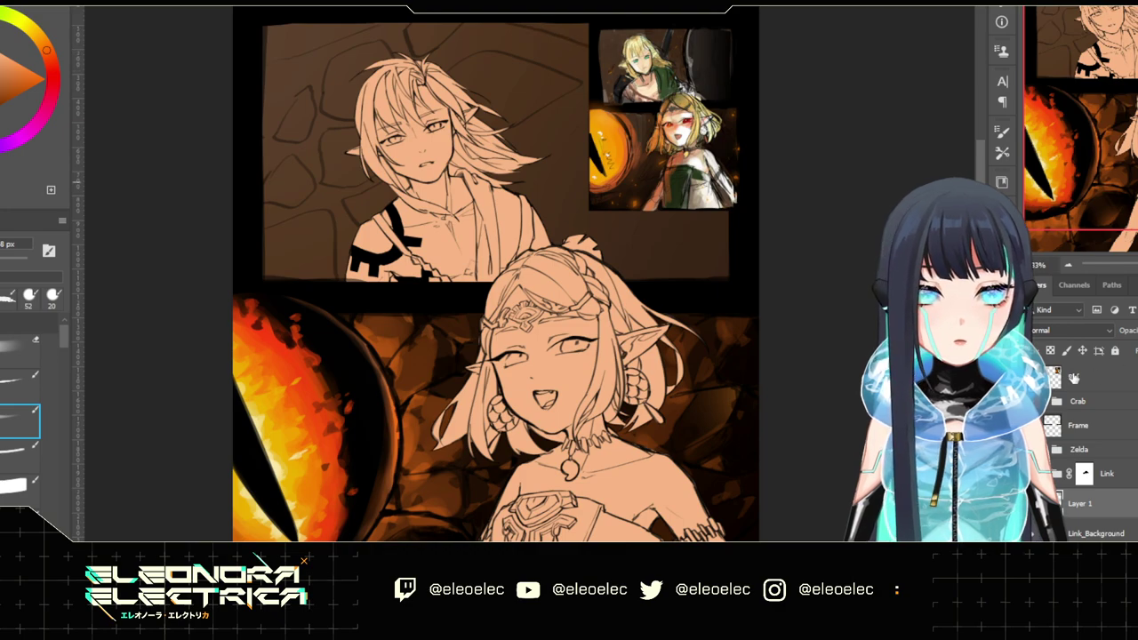
click(1037, 377)
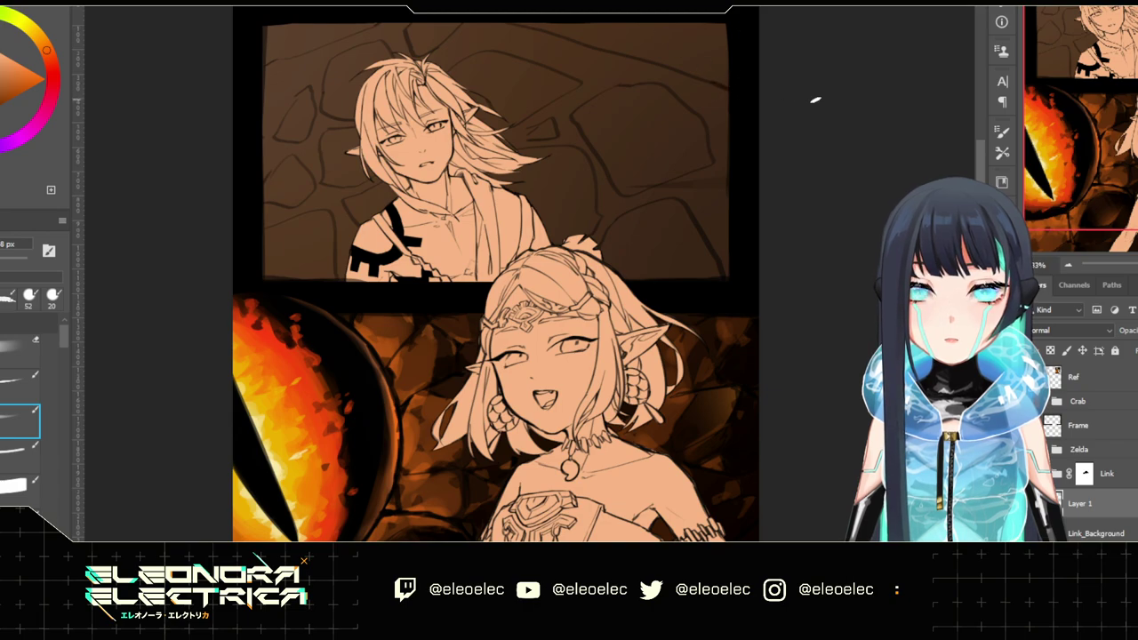
On a new layer, sketch the curved near edge and ring fastening of a large figure on the right side of the boy's panel
key(ctrl+shift+alt+n)
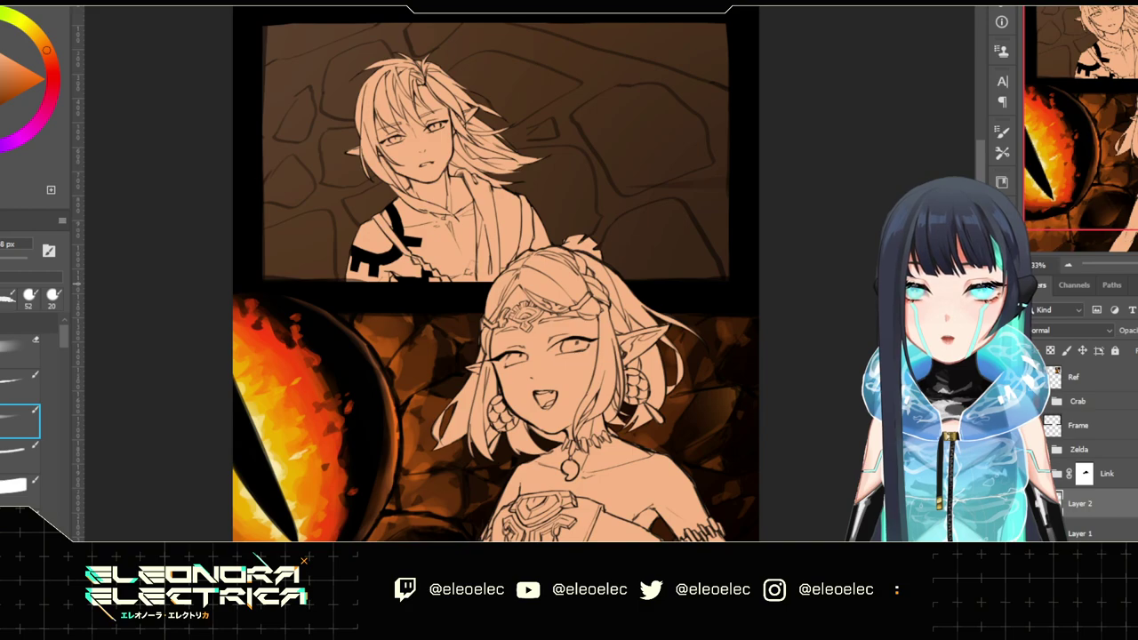
drag(559, 21, 569, 163)
key(ctrl+z)
mouse_move(629, 23)
mouse_down()
mouse_move(609, 115)
mouse_move(603, 192)
mouse_up()
key(ctrl+z)
mouse_move(618, 24)
mouse_down()
mouse_move(606, 173)
mouse_move(604, 160)
mouse_up()
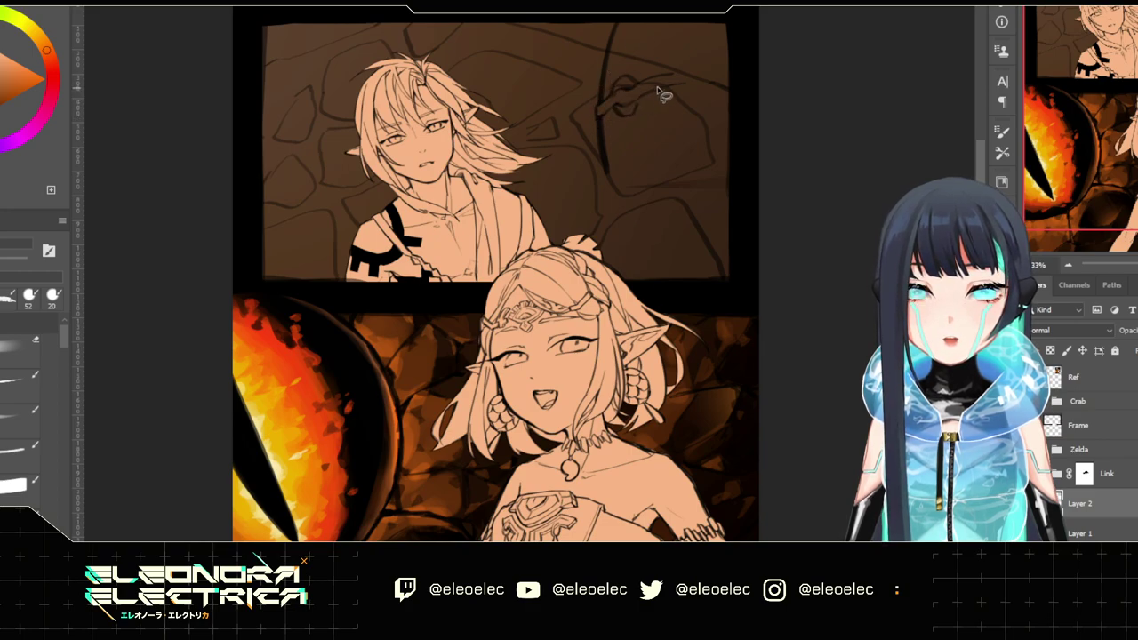
Add the figure's strap and, with a 6 px brush, its curved lower edge, then tidy a small stretch of that edge using lasso selections
click(18, 425)
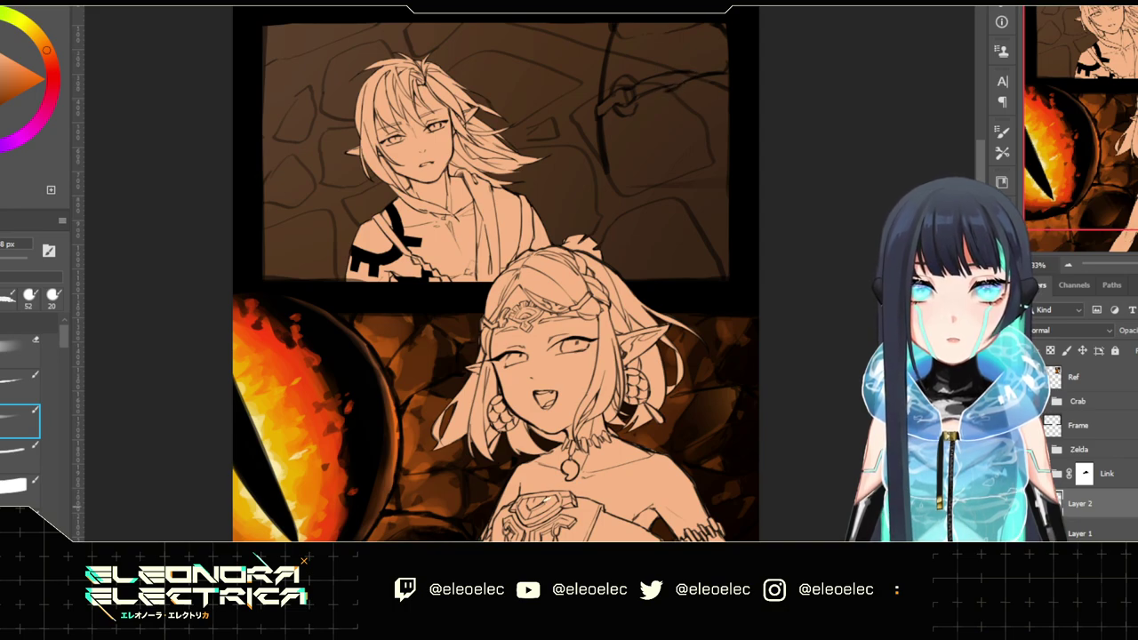
key([)
key([)
mouse_move(608, 183)
mouse_down()
mouse_move(654, 208)
mouse_move(728, 207)
mouse_up()
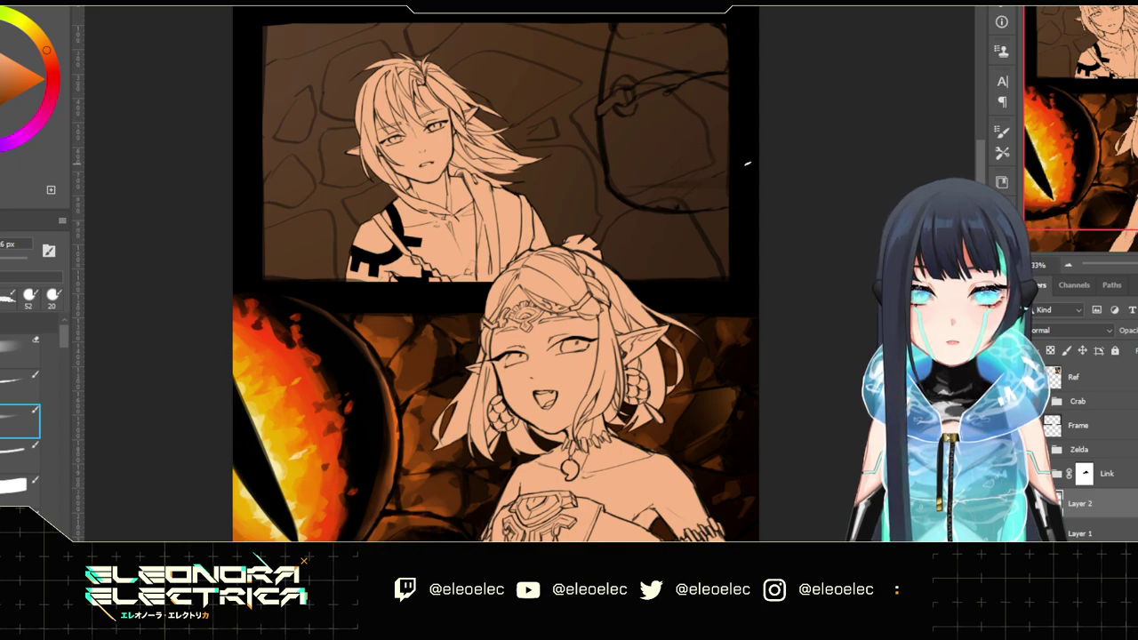
key(l)
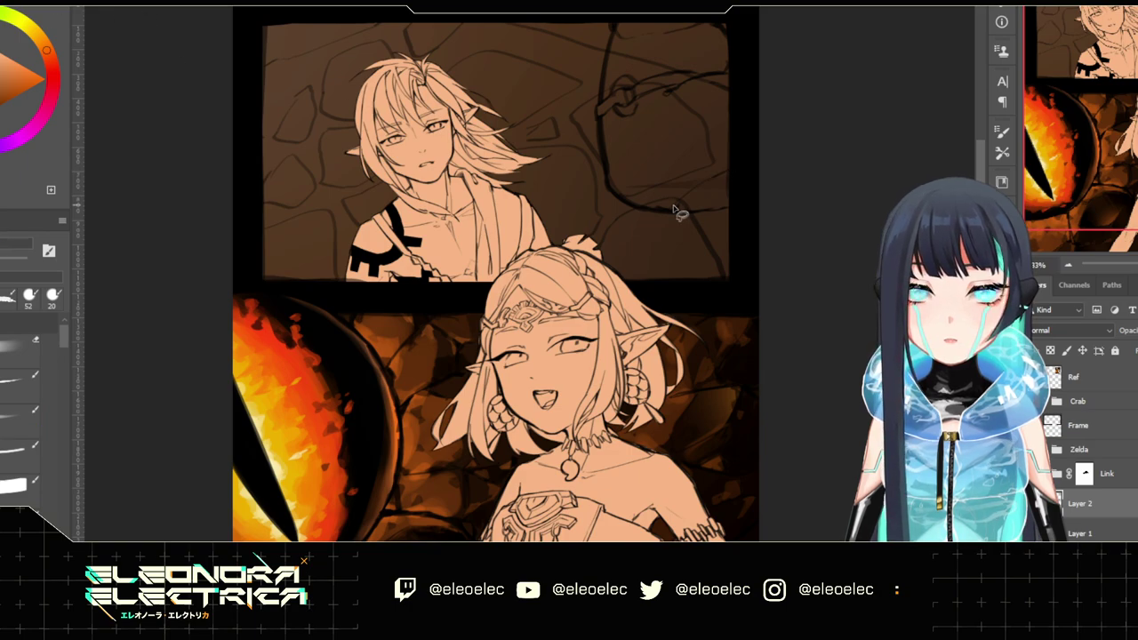
drag(646, 203, 684, 208)
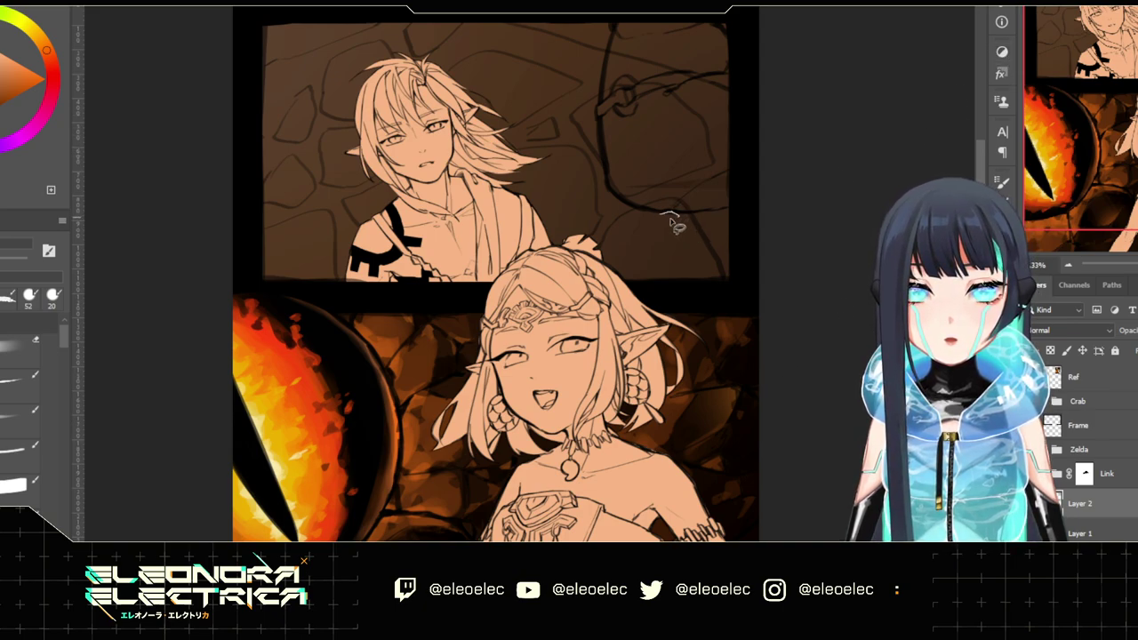
mouse_move(691, 197)
mouse_down()
mouse_move(672, 203)
mouse_move(694, 210)
mouse_up()
key(ctrl+d)
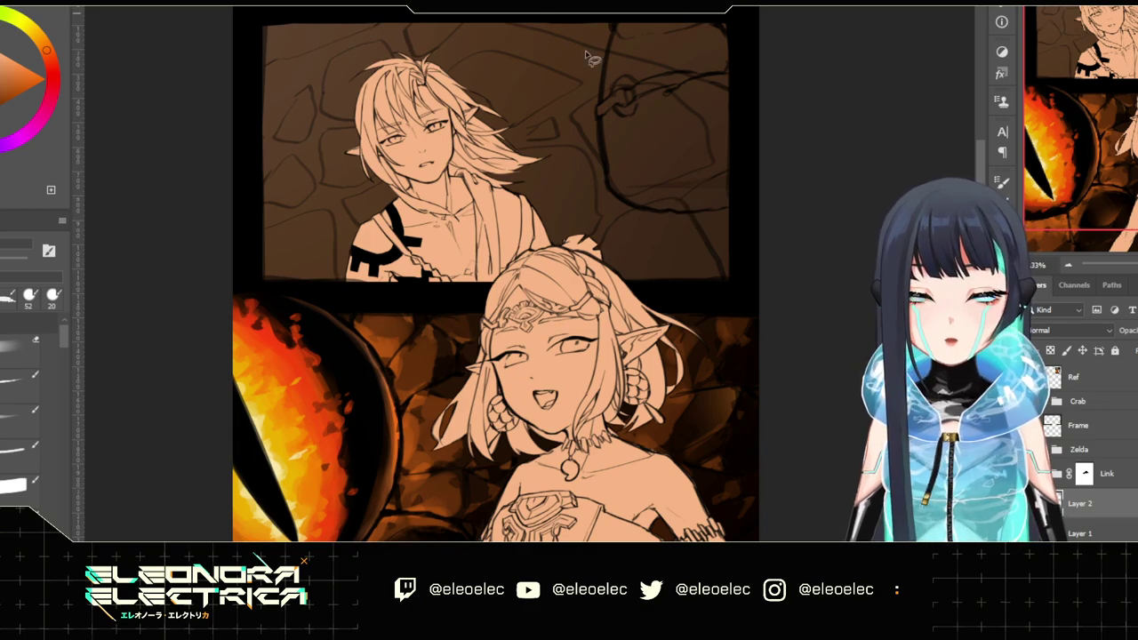
Free-transform the large figure's sketch, enlarging it slightly and shifting it closer to the boy
key(ctrl+t)
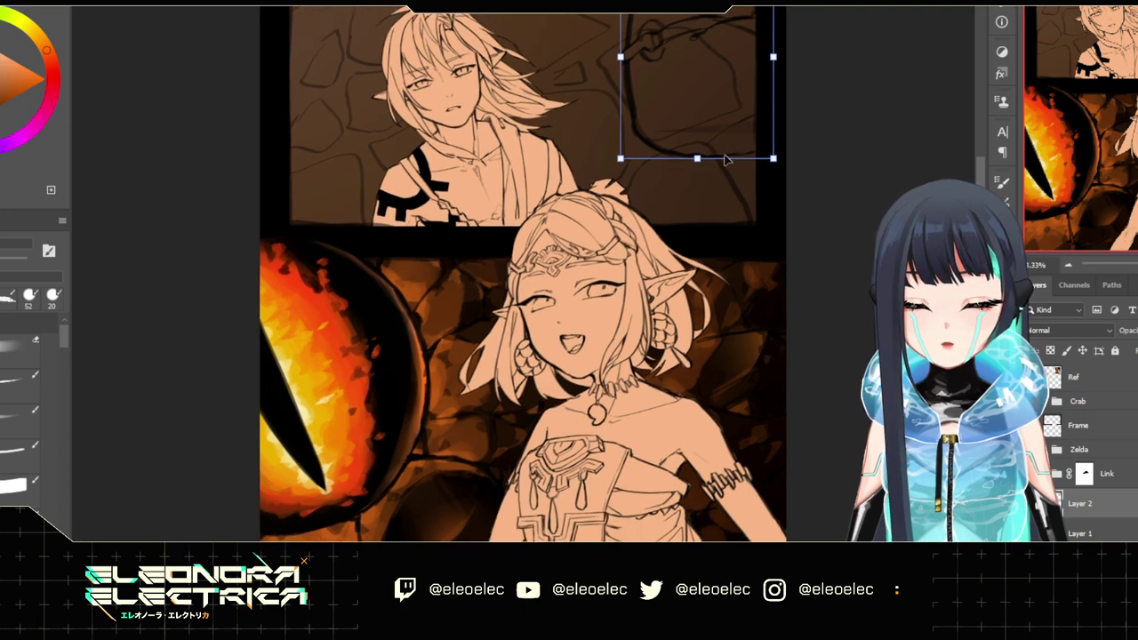
mouse_move(697, 159)
mouse_down()
mouse_move(697, 177)
mouse_move(689, 148)
mouse_move(673, 142)
mouse_up()
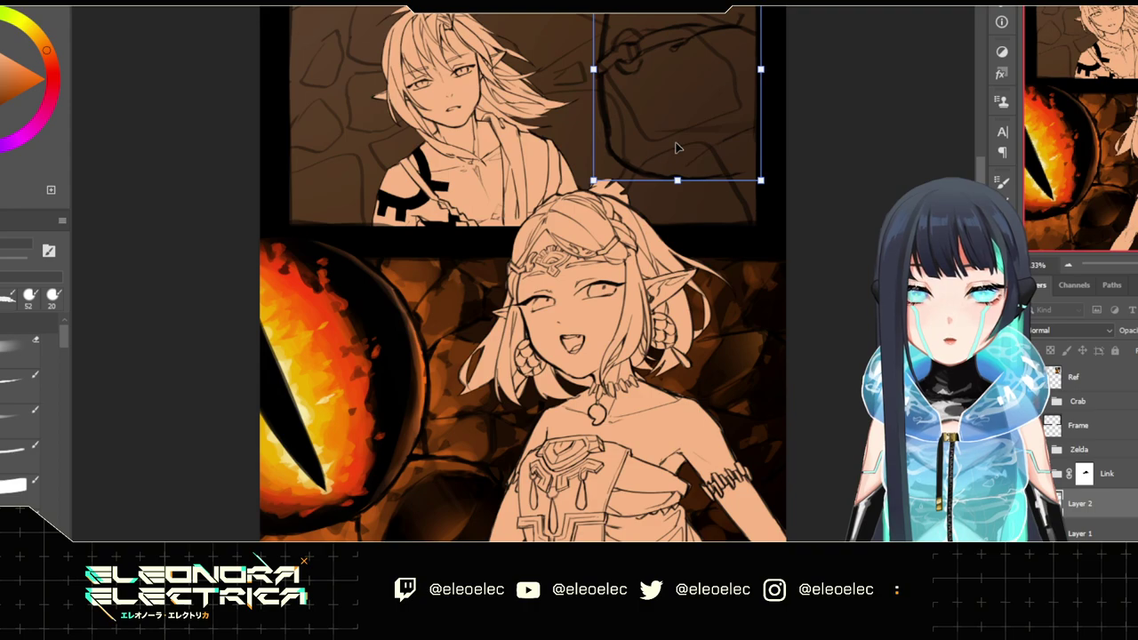
scroll(713, 134, down, 2)
scroll(712, 139, up, 5)
key(Return)
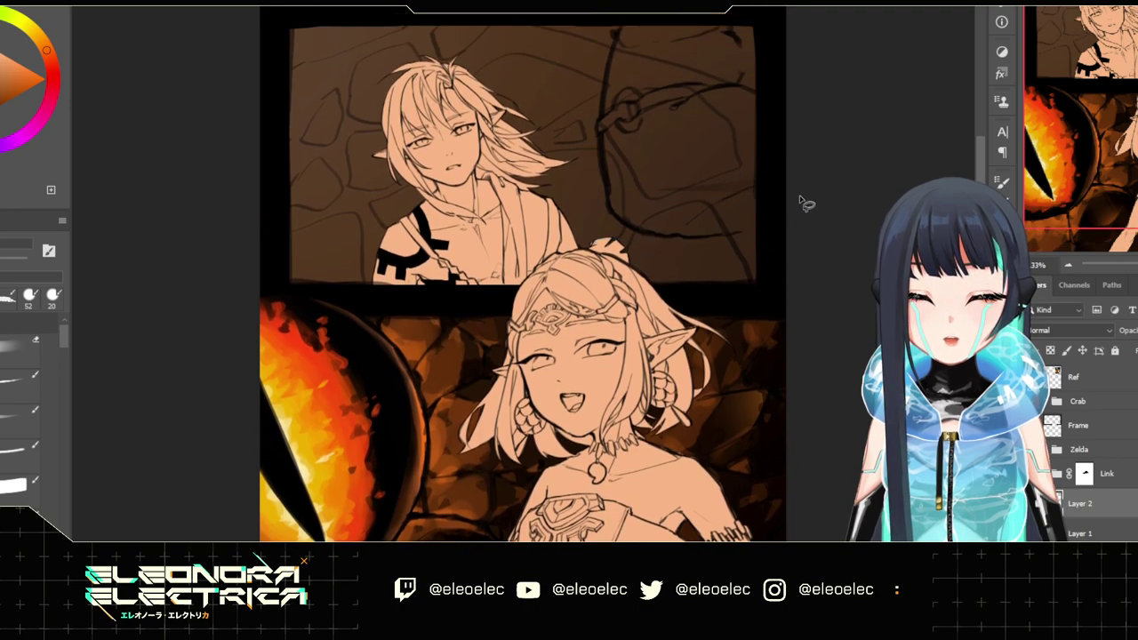
Sketch the large figure's inner contours and lower body, then add Layer 3 directly beneath Layer 2 for its base fill
key(b)
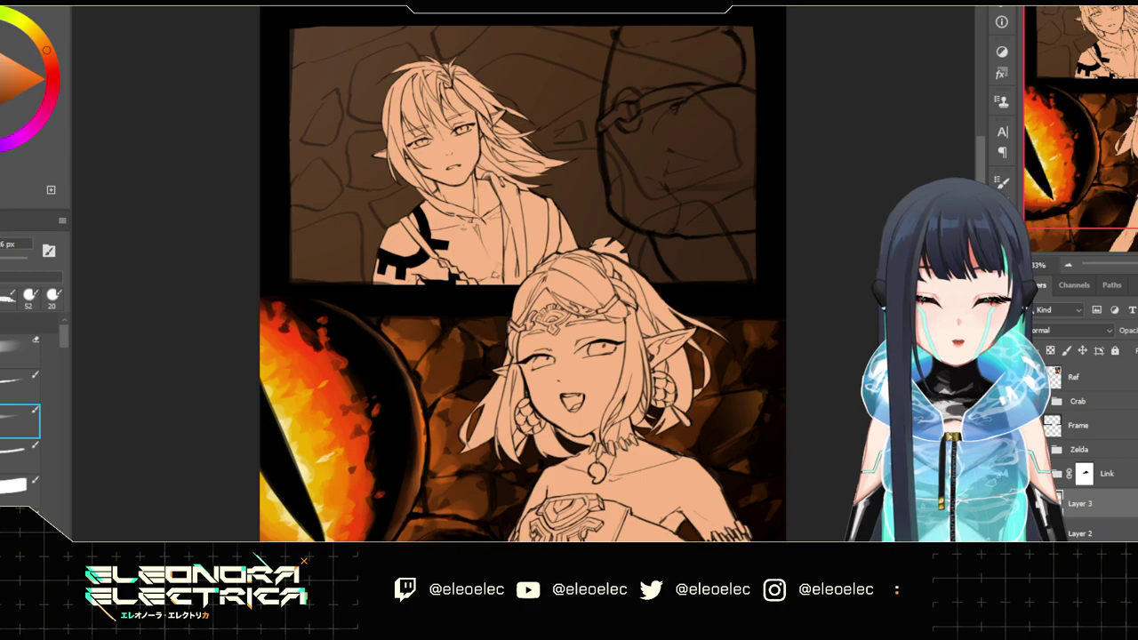
key(ctrl+bracketleft)
key(l)
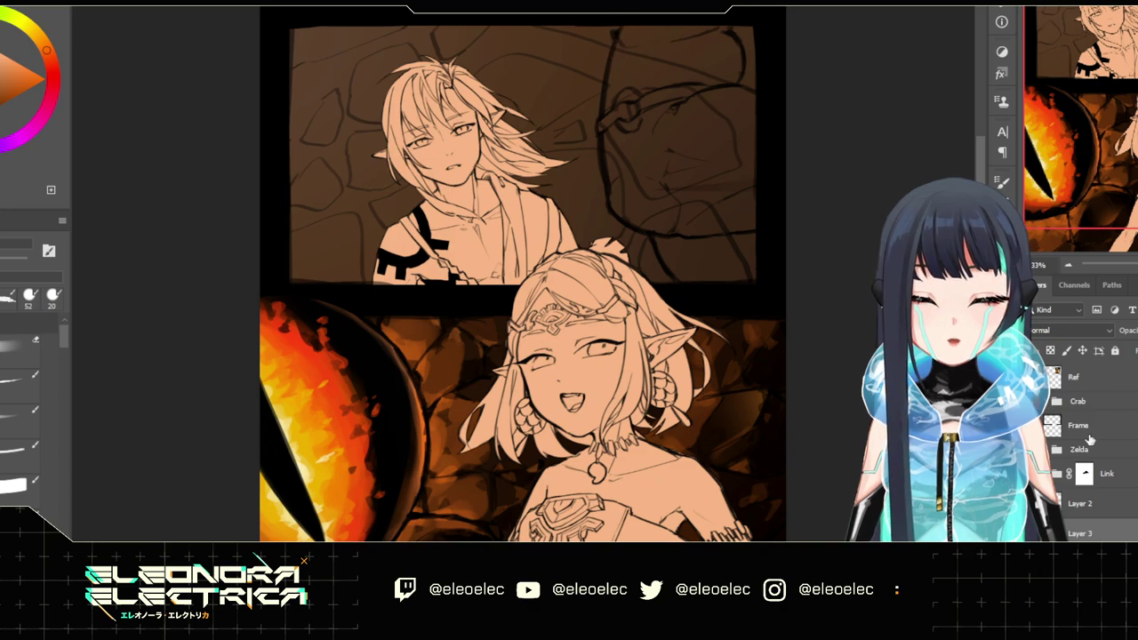
click(1072, 503)
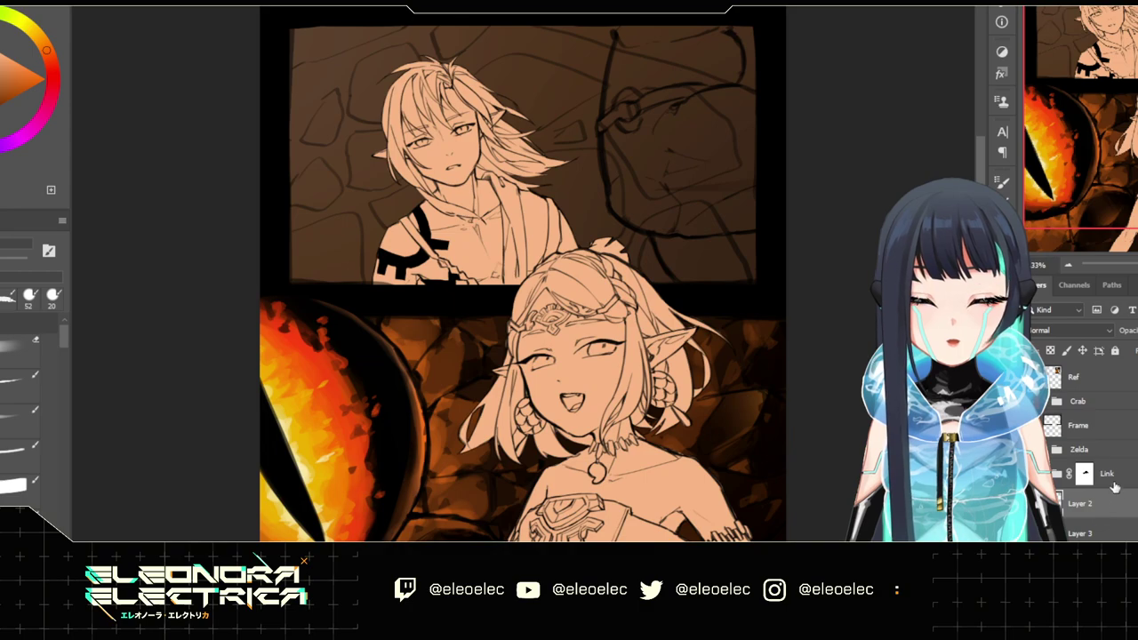
click(1094, 533)
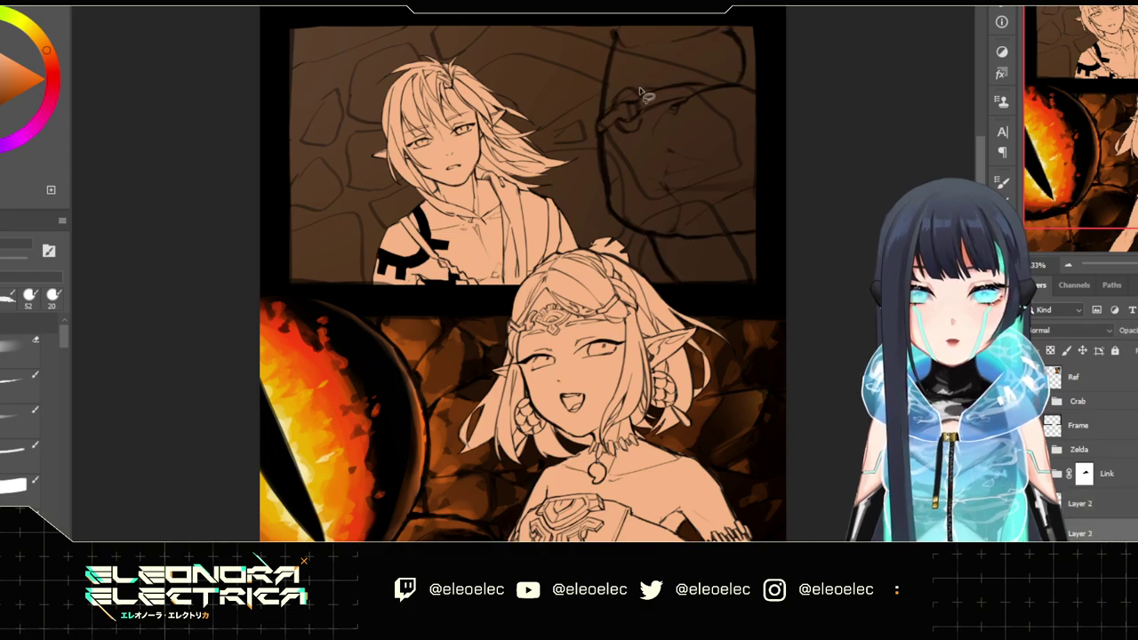
Lasso the large figure's silhouette on Layer 3, fill it with flat grey, and patch the fill along its lower and near edges
mouse_move(612, 22)
mouse_down()
mouse_move(605, 201)
mouse_move(670, 273)
mouse_move(710, 287)
mouse_move(787, 256)
mouse_move(760, 13)
mouse_up()
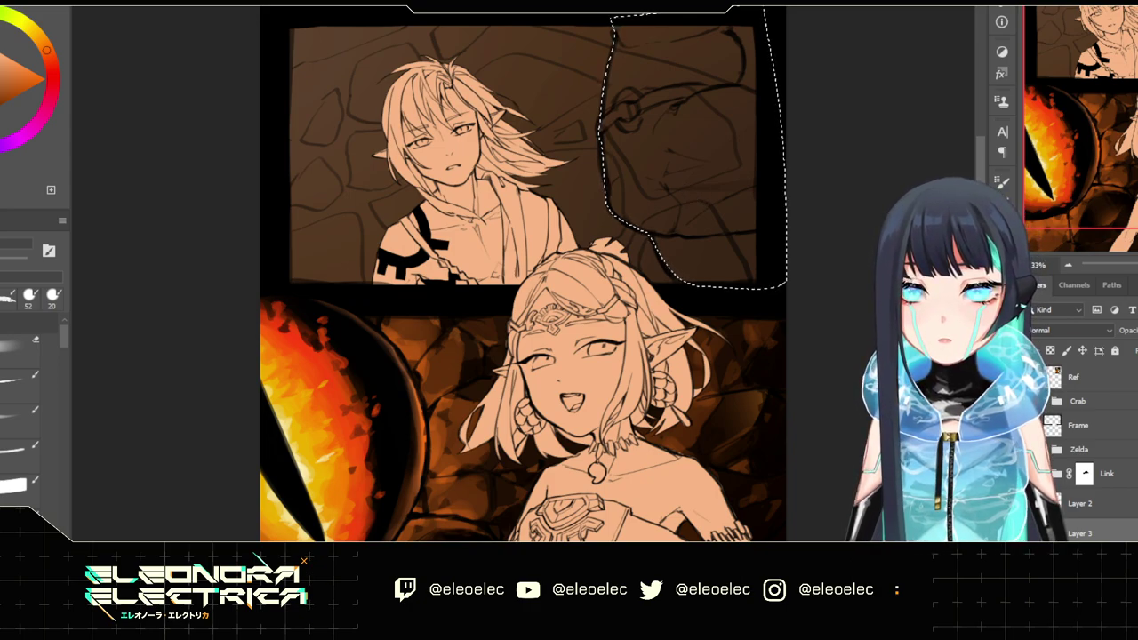
key(alt+BackSpace)
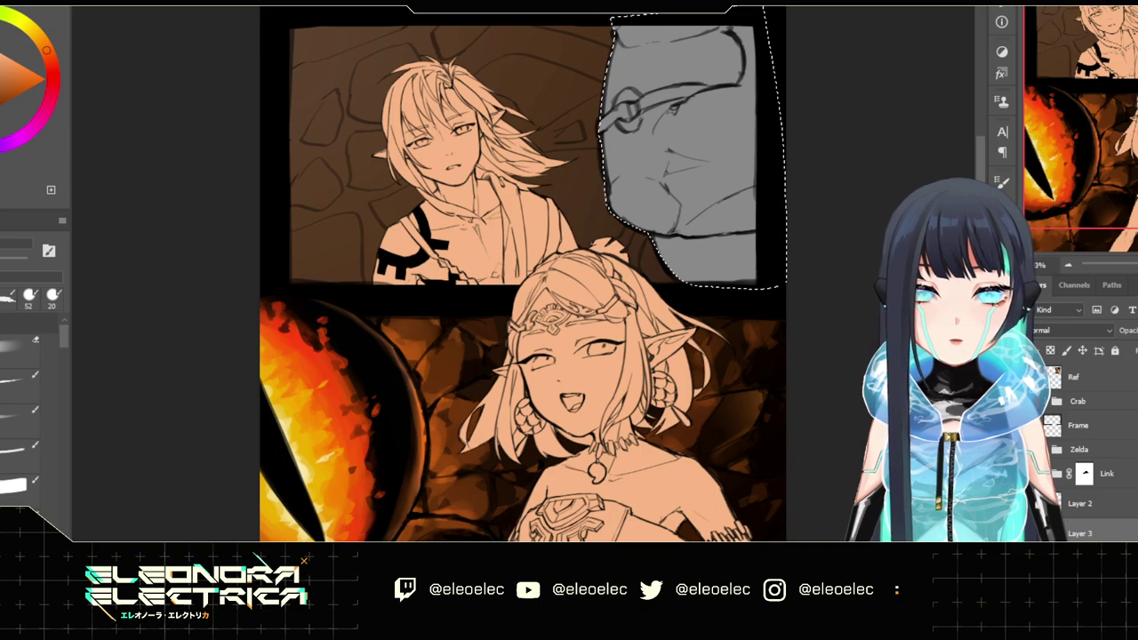
key(ctrl+d)
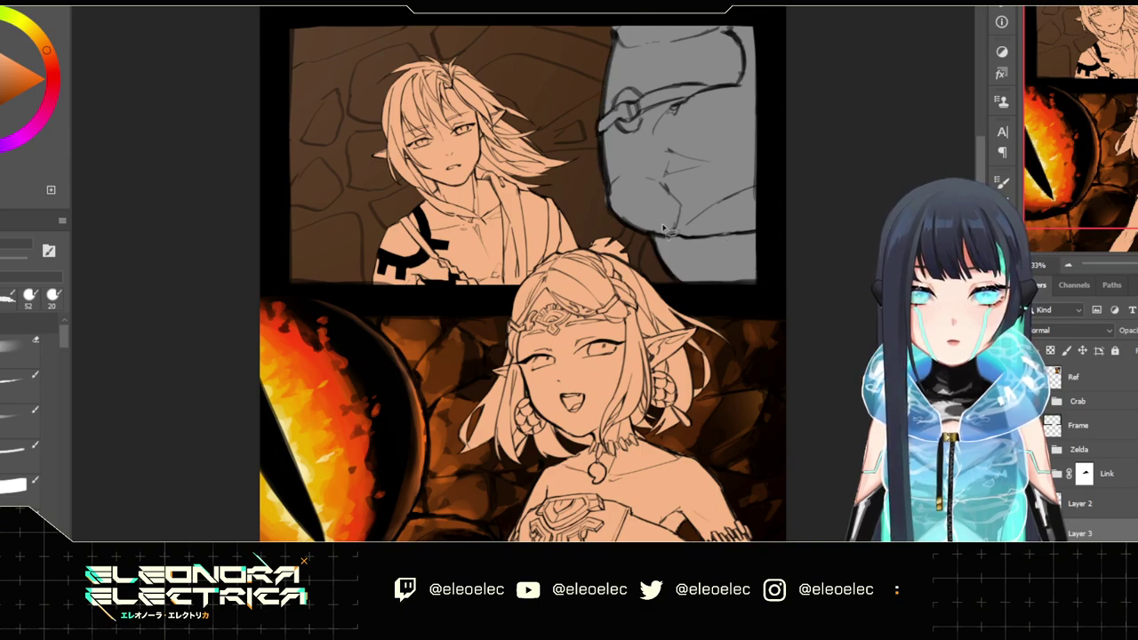
mouse_move(638, 278)
mouse_down()
mouse_move(672, 288)
mouse_move(728, 275)
mouse_up()
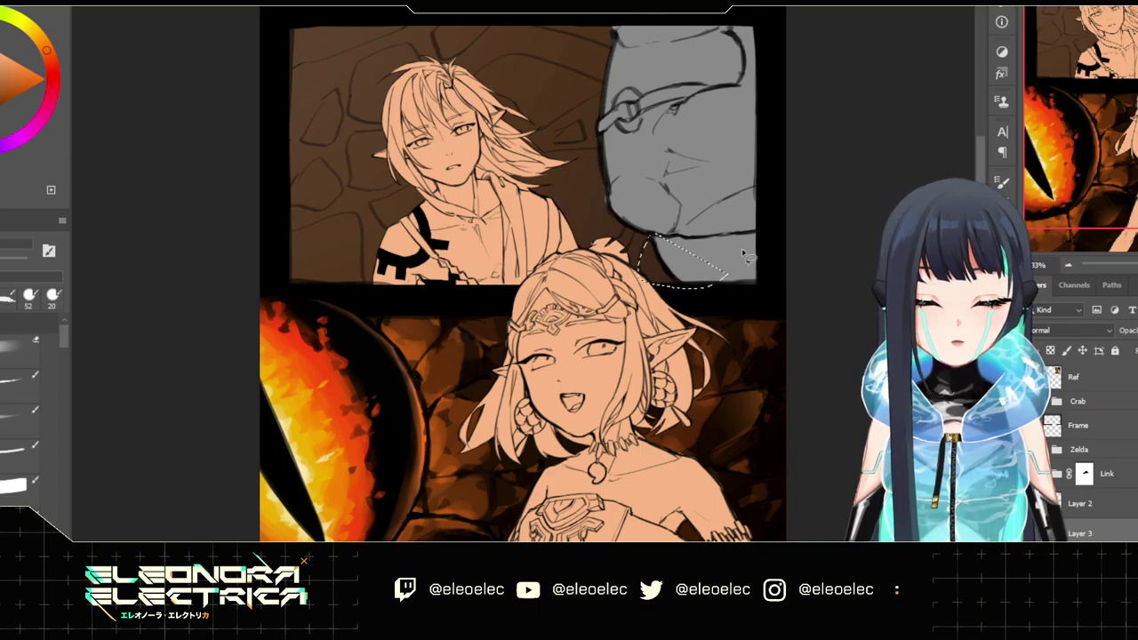
key(ctrl+d)
mouse_move(603, 180)
mouse_down()
mouse_move(609, 208)
mouse_move(600, 203)
mouse_move(607, 176)
mouse_up()
key(ctrl+d)
Strengthen the large figure's outlines on Layer 2 and refine its contours with the 6 px brush
click(1121, 516)
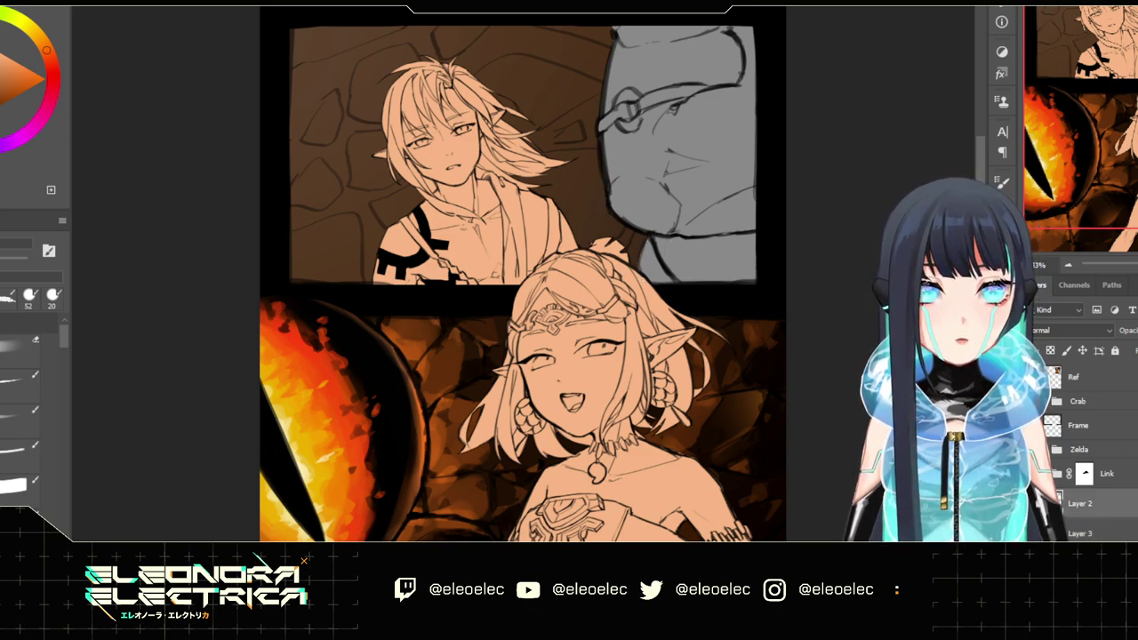
key(ctrl+j)
key(ctrl+z)
click(5, 387)
click(4, 423)
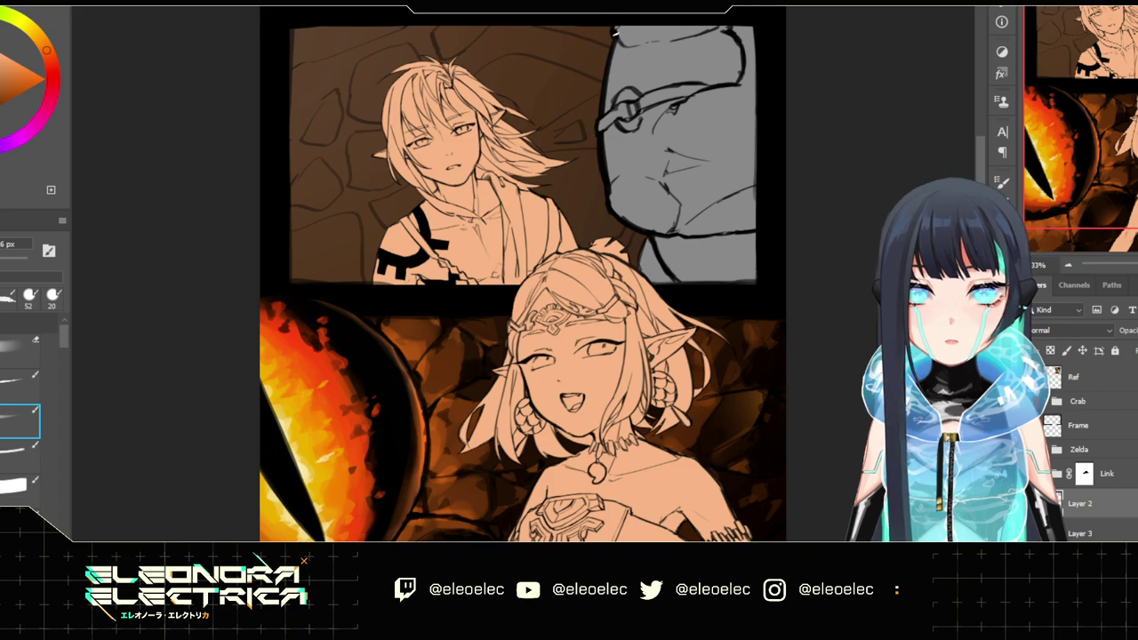
scroll(617, 49, up, 1)
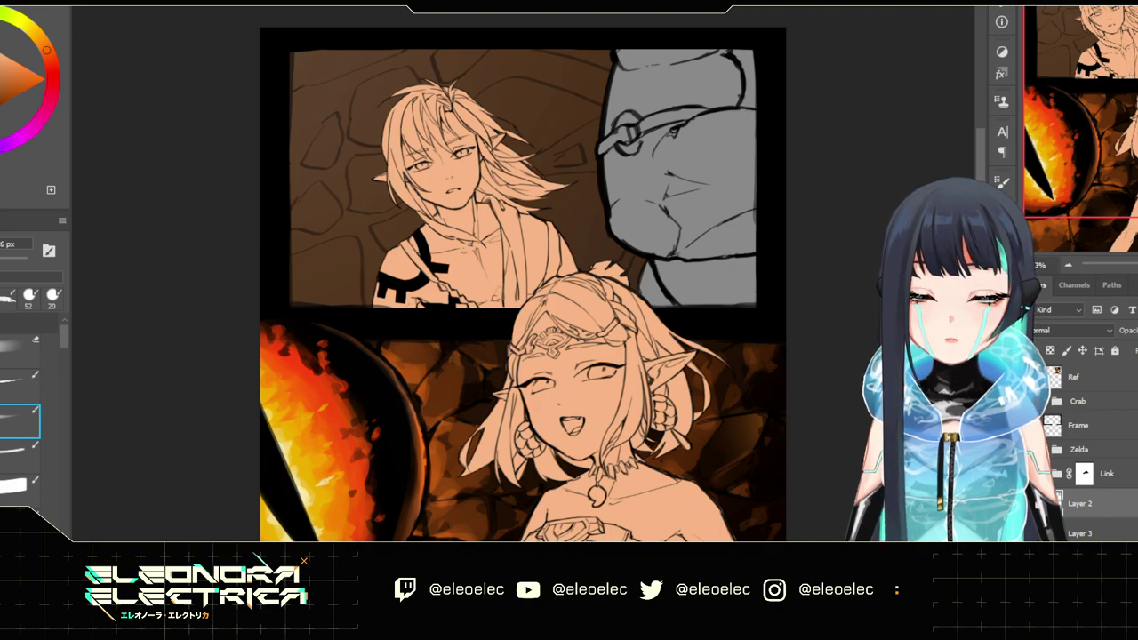
Draw the large figure's far vertical contour beside the frame, correct it with the eraser, and add short hatching lines along it
mouse_move(752, 110)
mouse_down()
mouse_move(744, 171)
mouse_move(743, 144)
mouse_move(749, 206)
mouse_up()
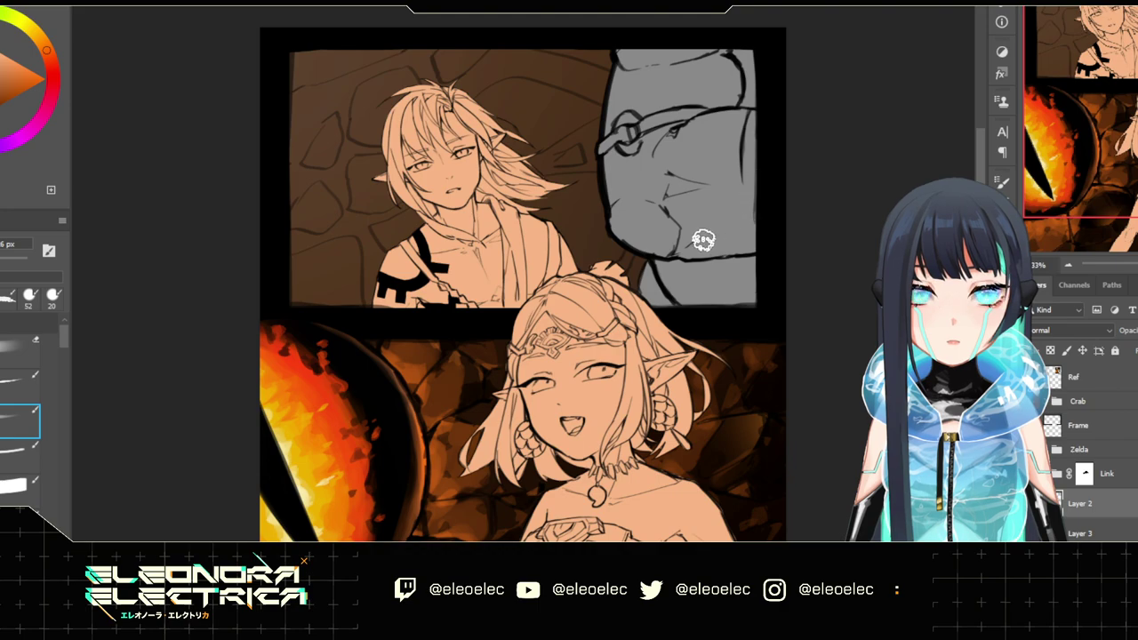
key(e)
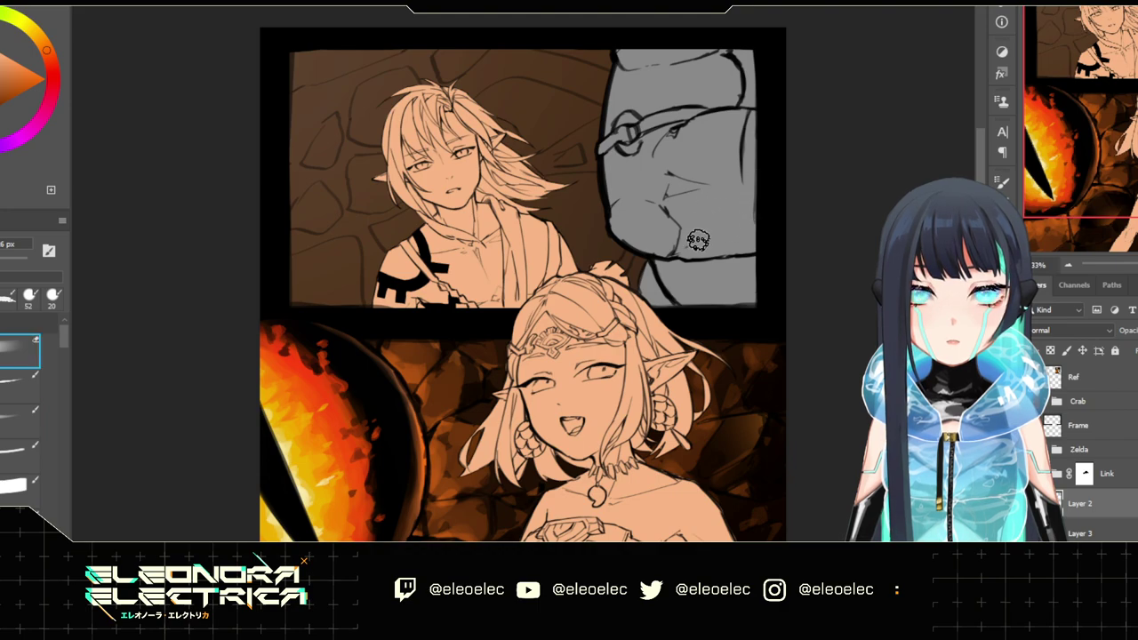
drag(743, 206, 757, 238)
key(b)
drag(743, 177, 756, 233)
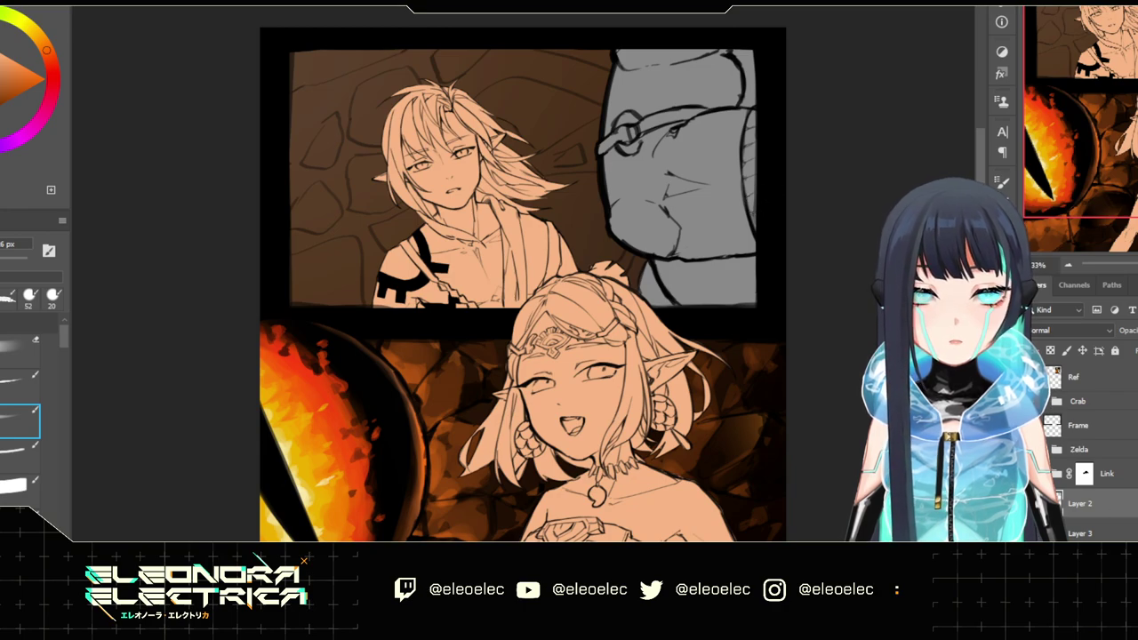
Rename Layer 2 as Gororo_Line and Layer 3 as Gororo_Base
double_click(1083, 504)
text(G)
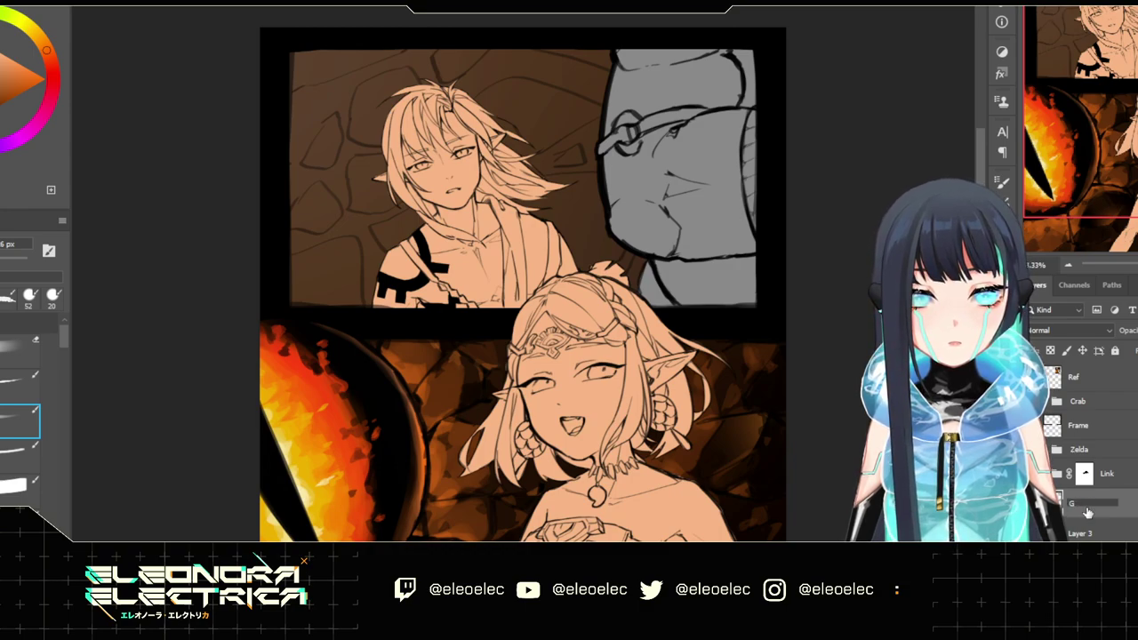
key(BackSpace)
text(Gororo)
key(Return)
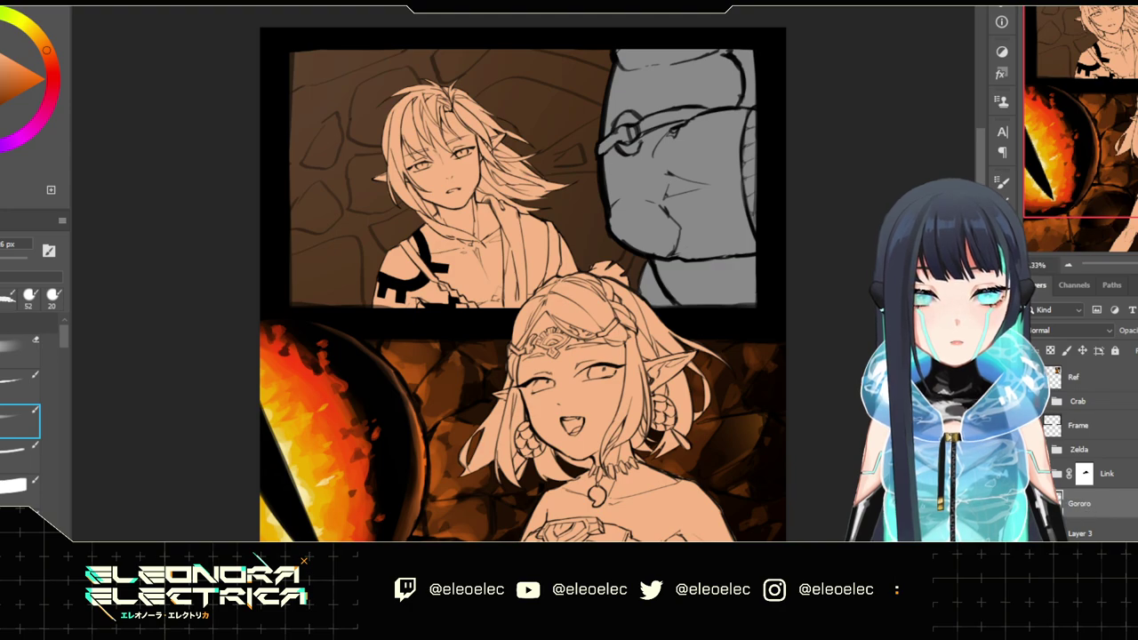
double_click(1092, 505)
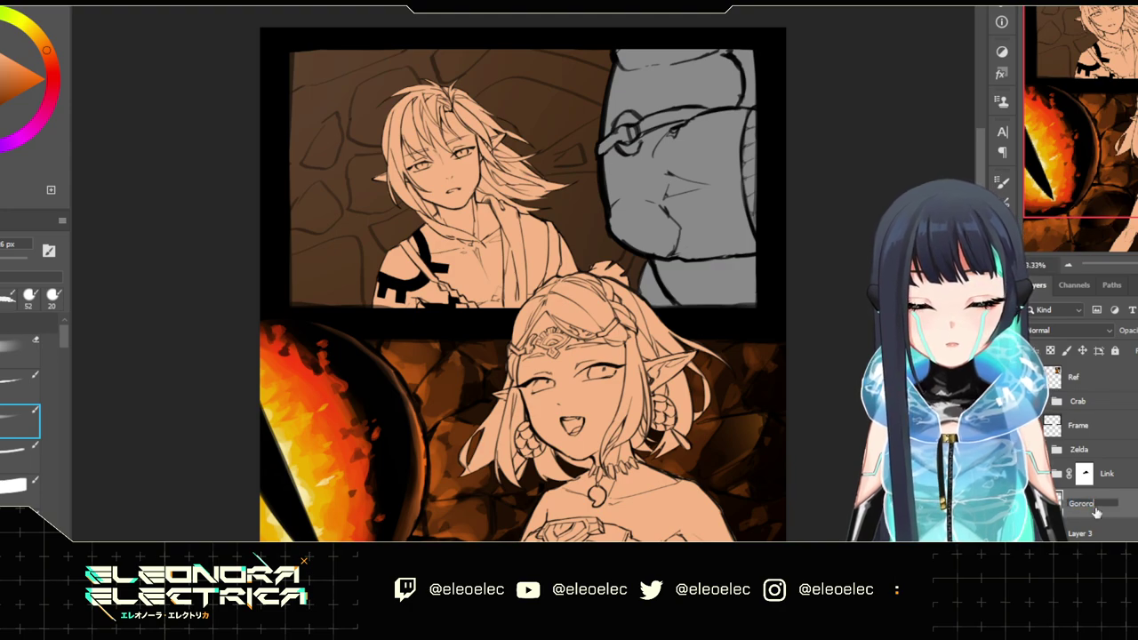
text(_Line)
key(Return)
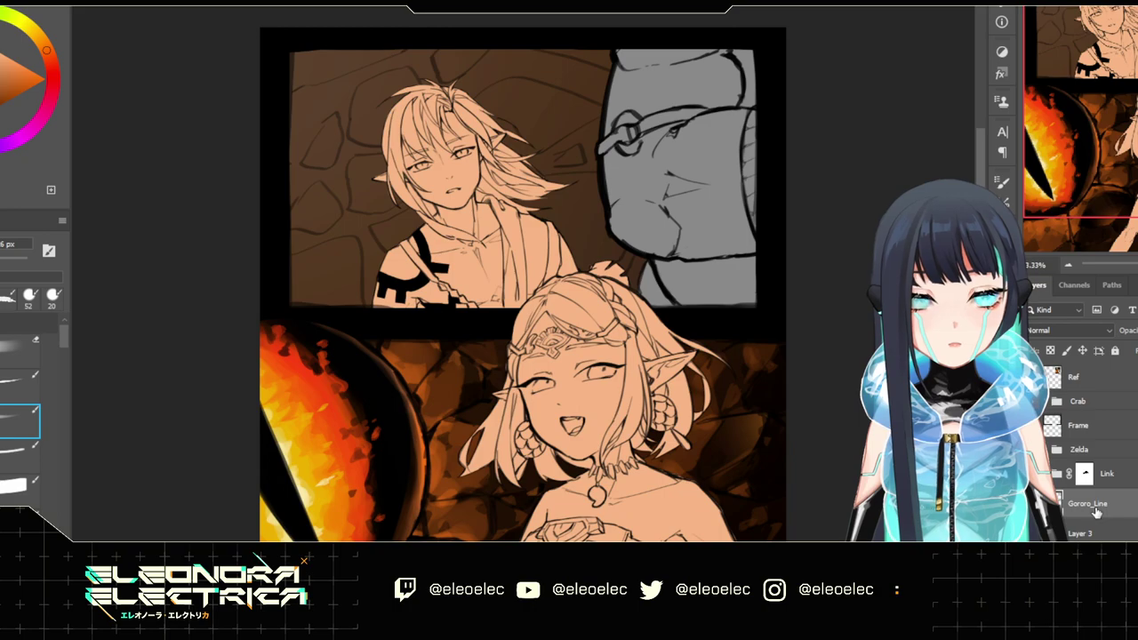
double_click(1083, 534)
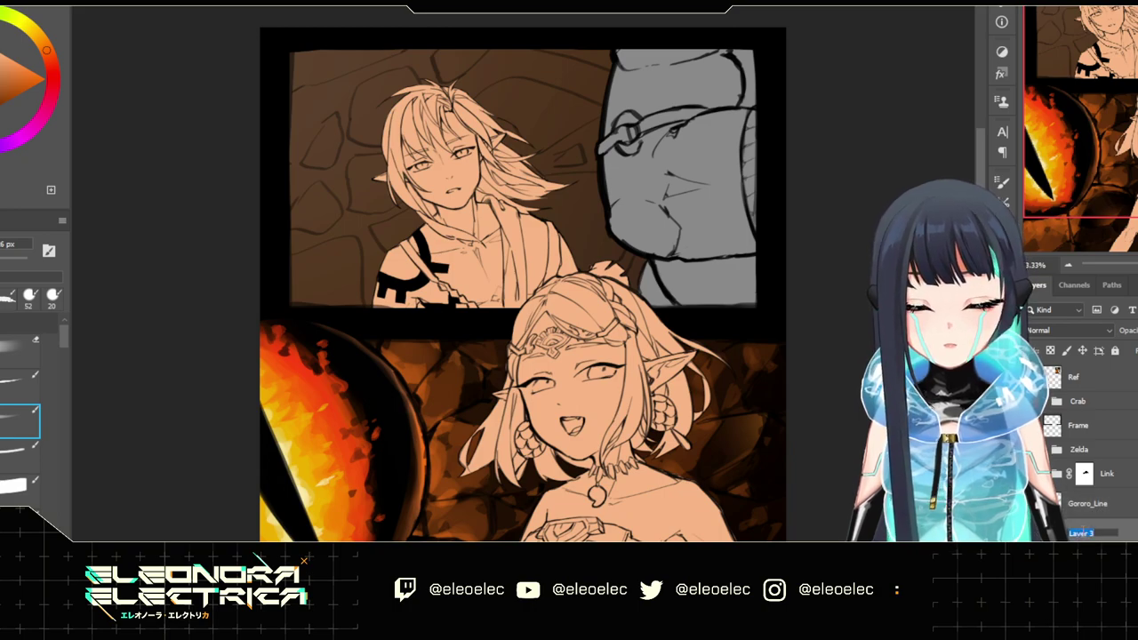
text(Gororo_Base)
key(Return)
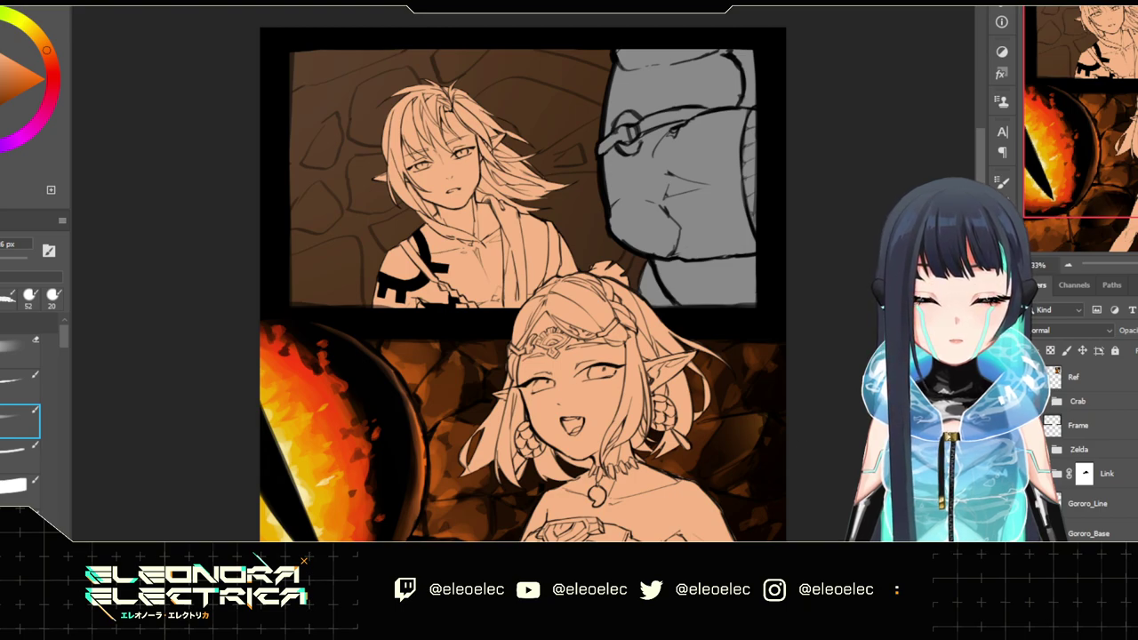
On Gororo_Line, redraw the short inner contour beneath the figure's strap as a thin curve beside the ring
click(1087, 504)
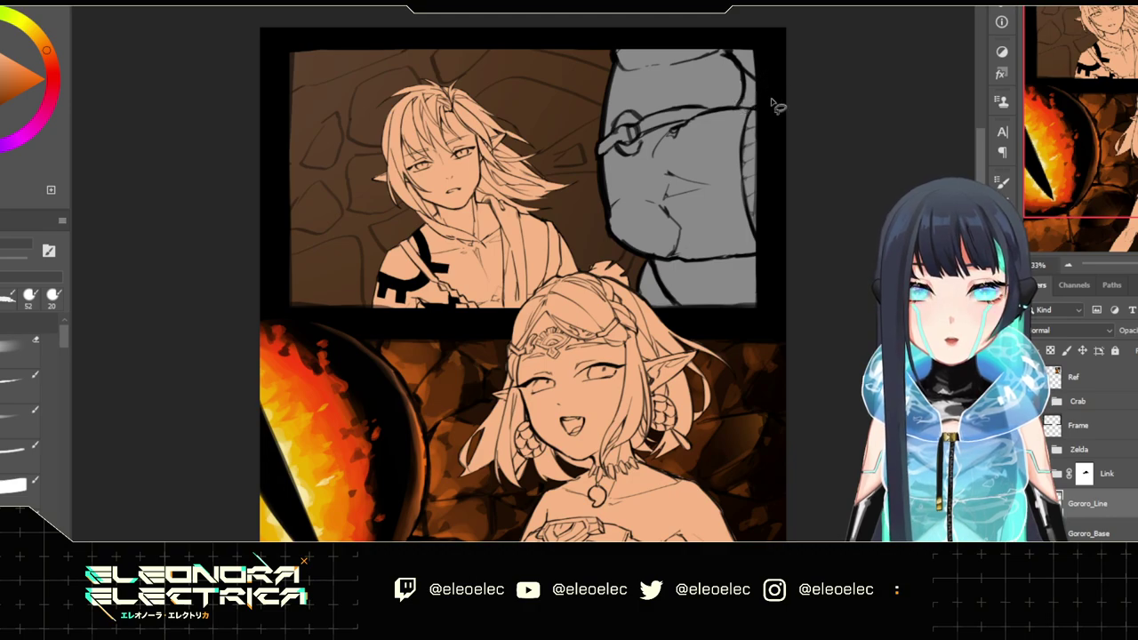
click(14, 411)
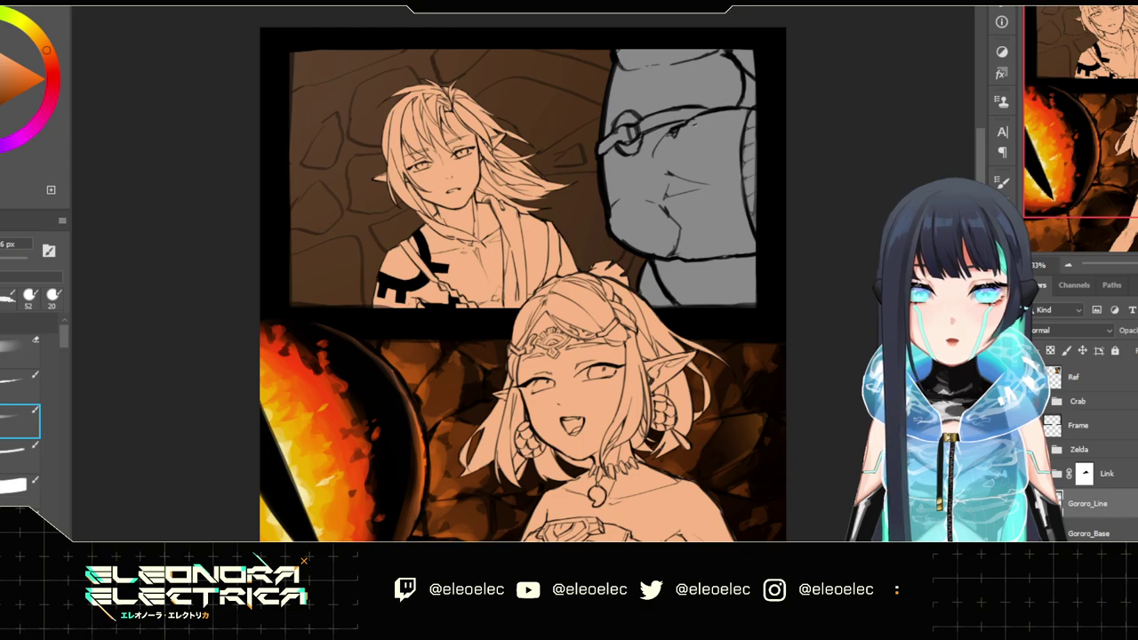
drag(675, 129, 665, 134)
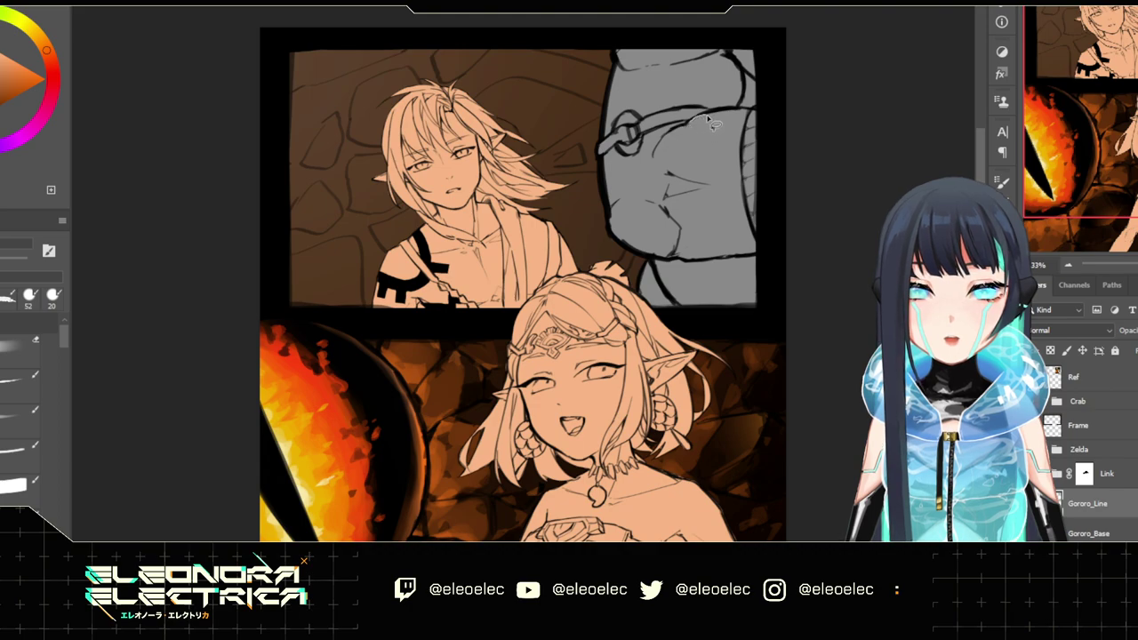
click(20, 420)
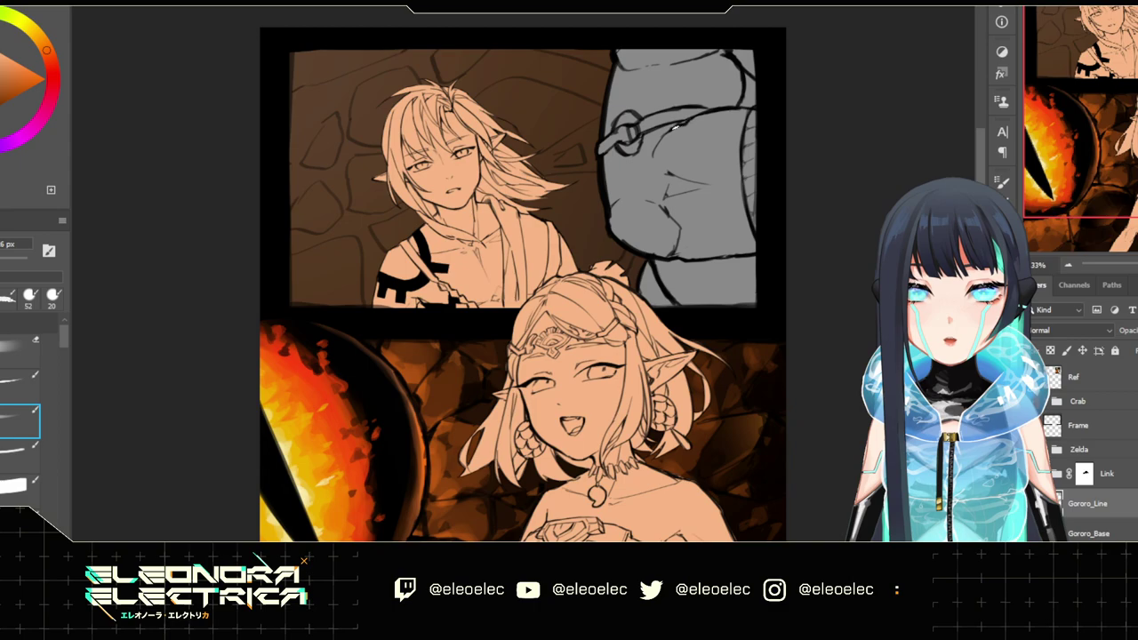
key(l)
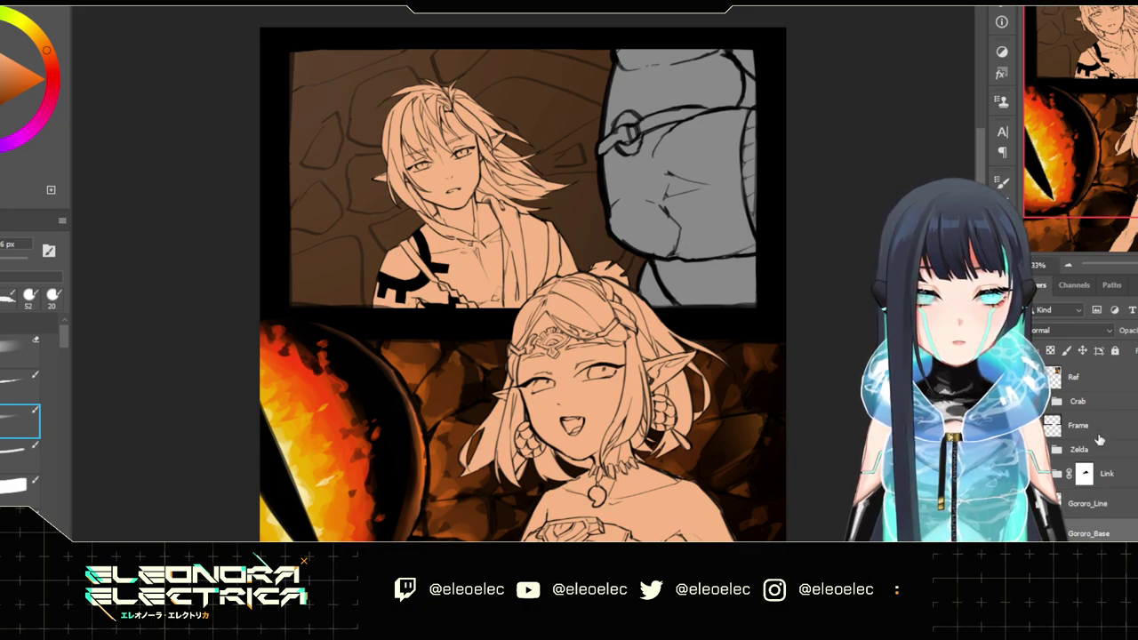
Lock transparent pixels on Gororo_Base, sample an orange-brown from the monster eye, and paint it over the whole grey figure
click(1121, 534)
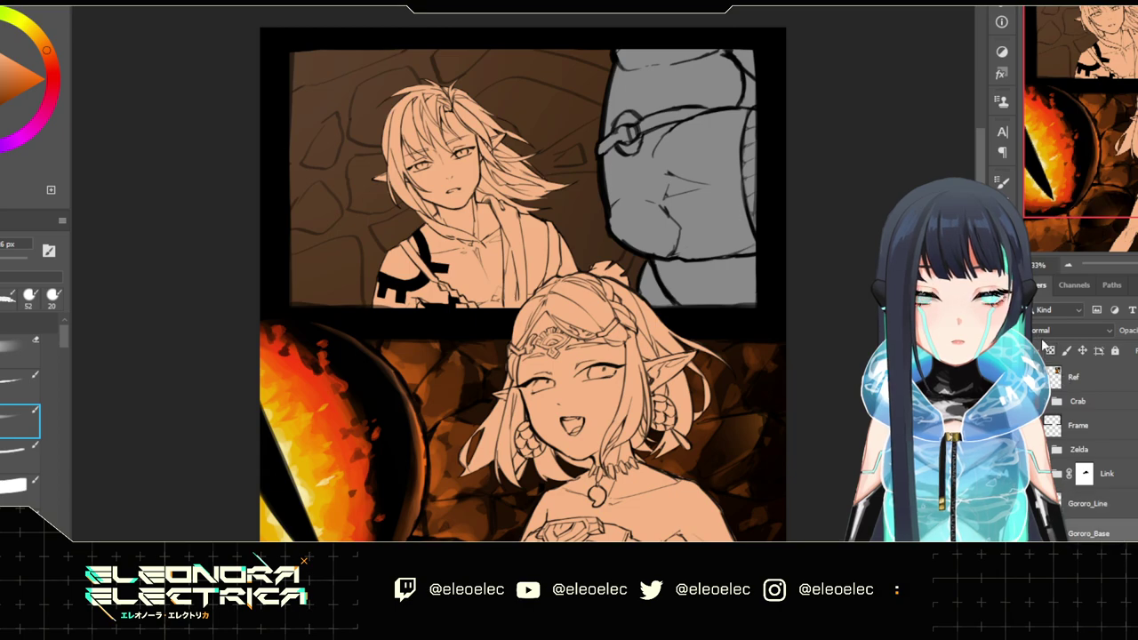
click(52, 297)
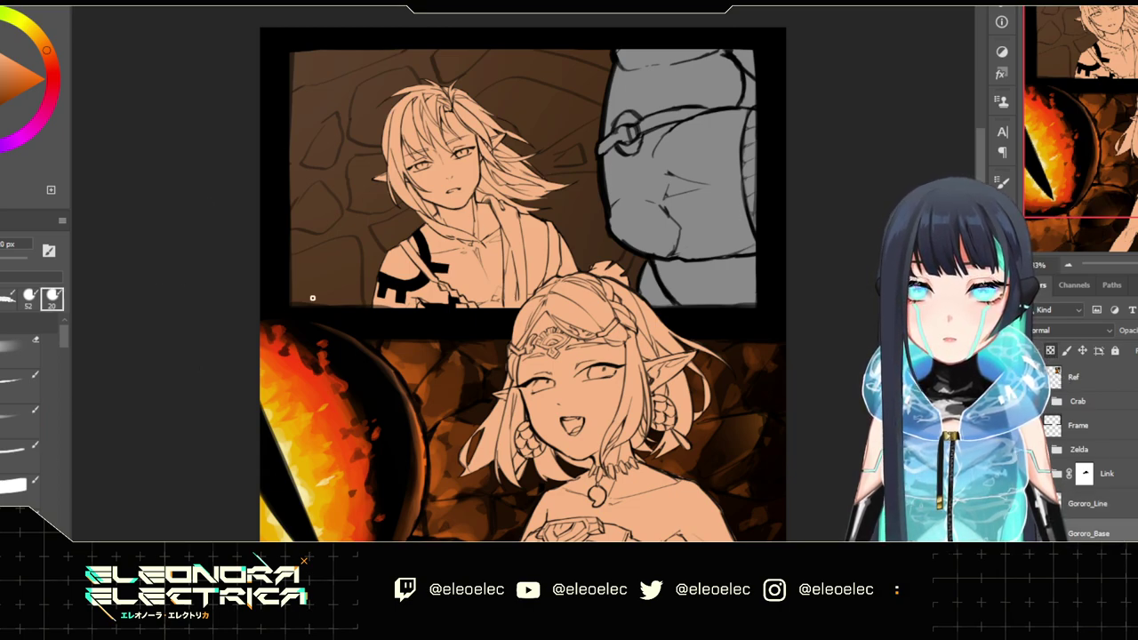
alt+click(327, 502)
alt+click(344, 513)
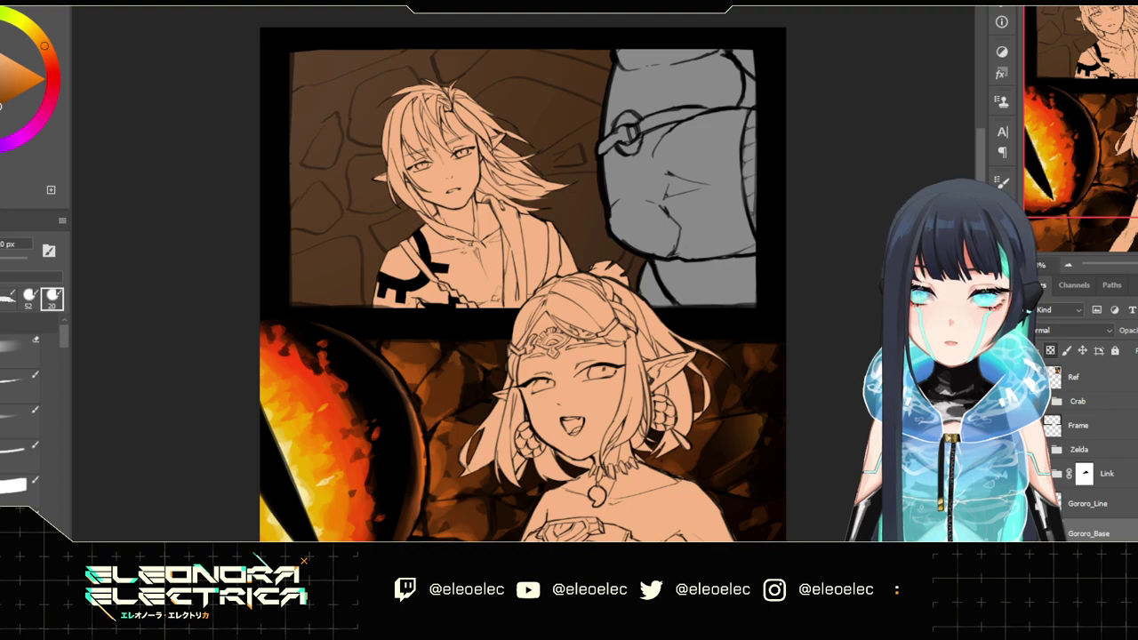
click(16, 485)
click(3, 263)
mouse_move(608, 56)
mouse_down()
mouse_move(657, 111)
mouse_move(737, 134)
mouse_move(634, 264)
mouse_move(651, 324)
mouse_move(724, 326)
mouse_up()
Darken the large figure's orange-brown base to a deep brown with a Hue/Saturation adjustment
key(ctrl+u)
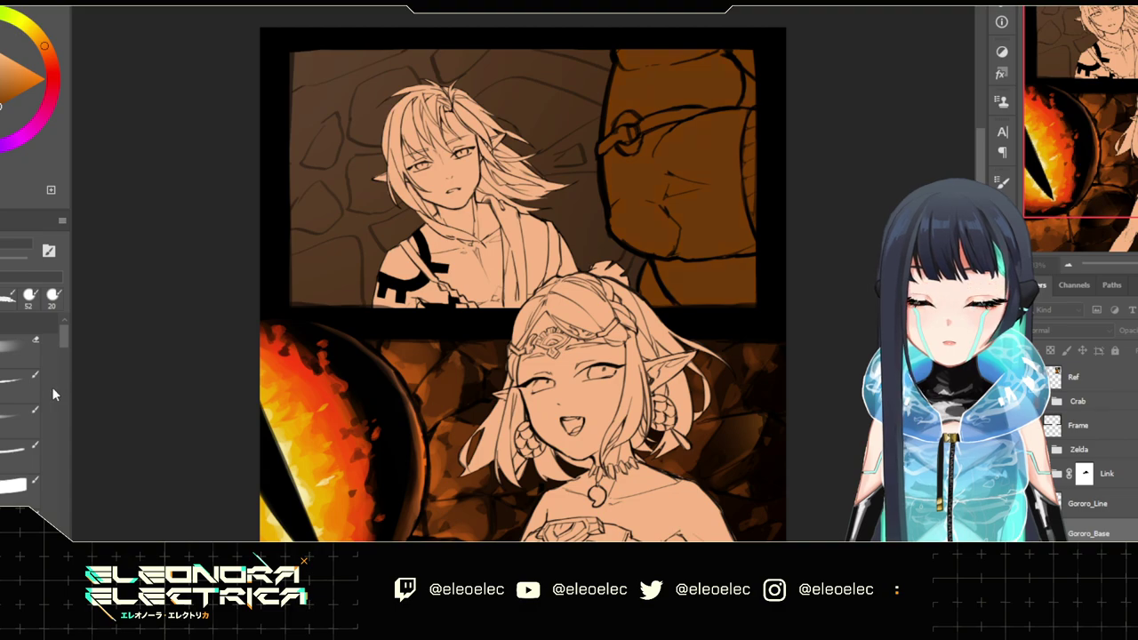
drag(66, 423, 30, 426)
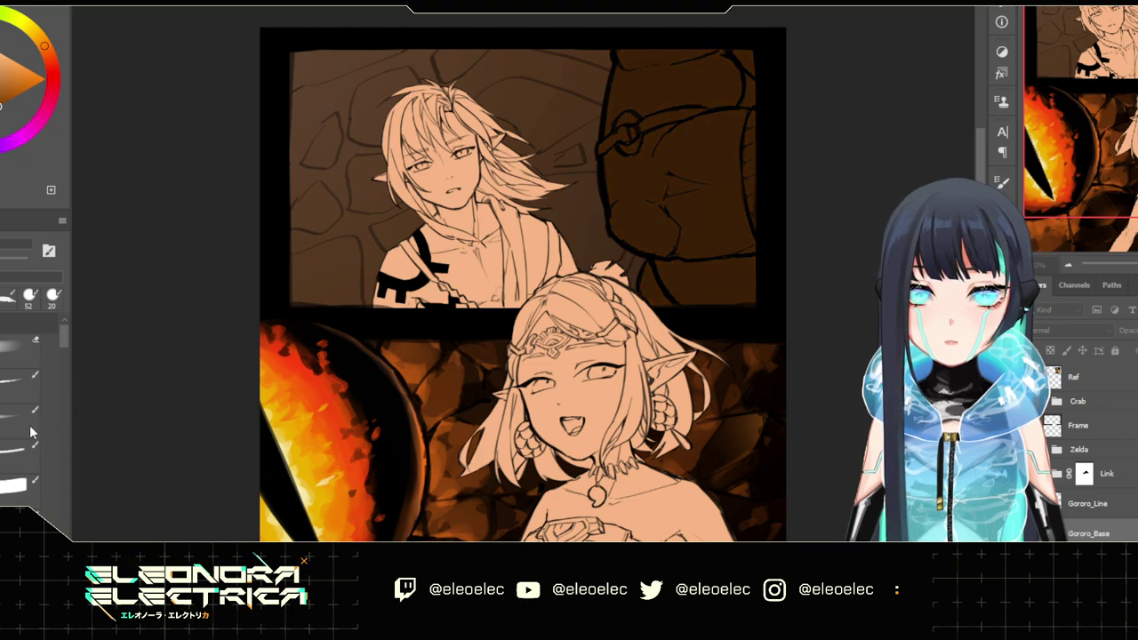
click(241, 275)
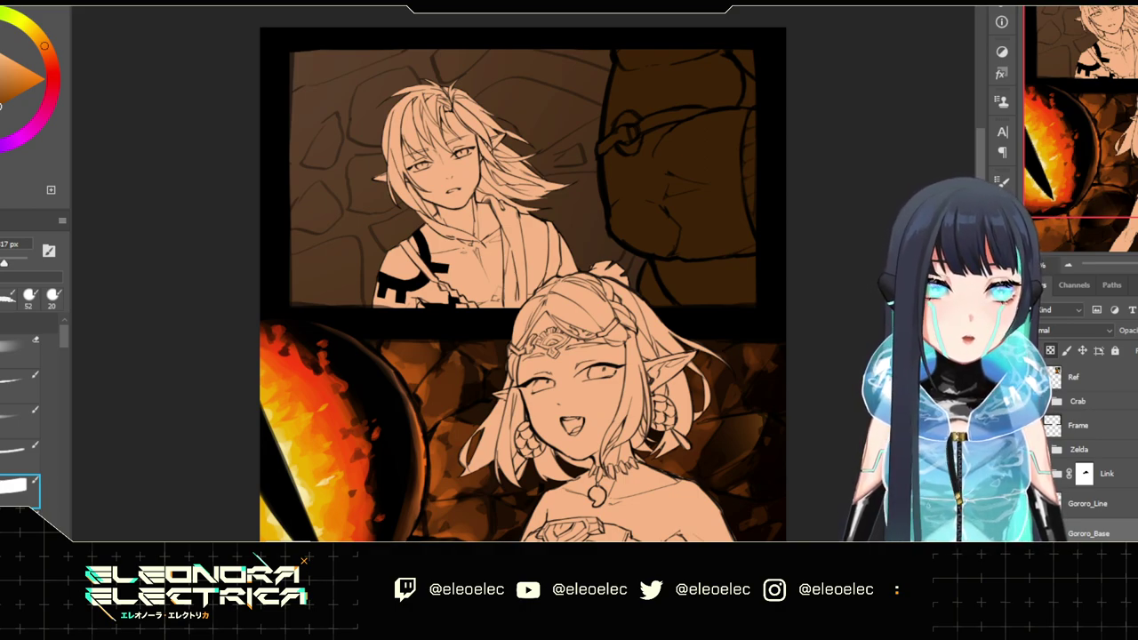
Paint lighter orange-brown areas on the large figure's upper section and along the bulge below the strap
key(bracketleft)
key(bracketleft)
key(bracketleft)
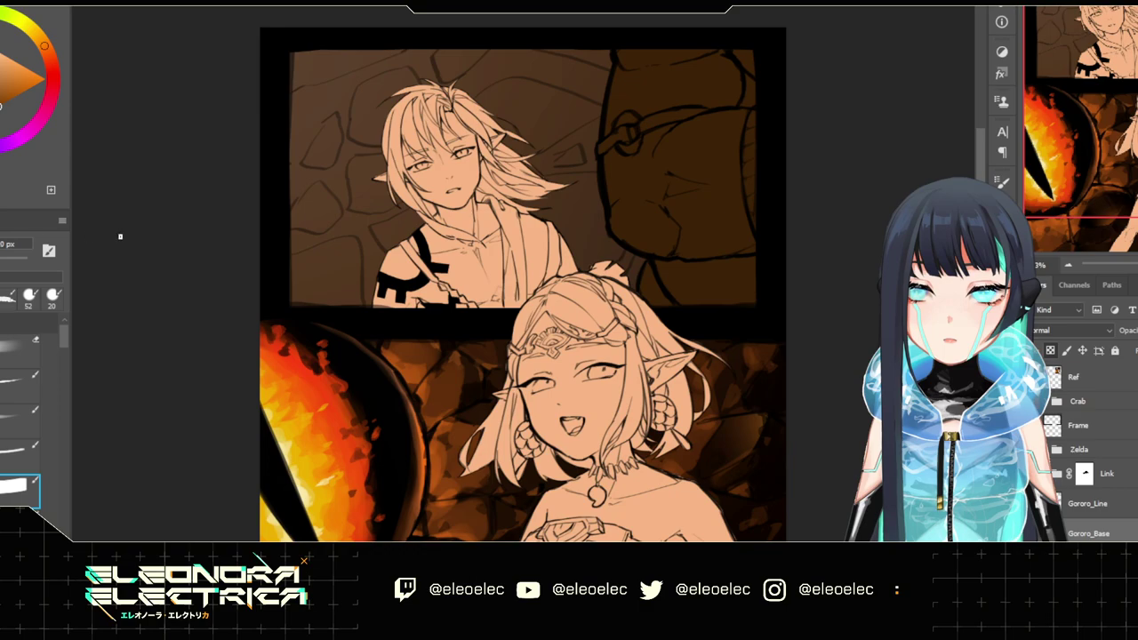
key(period)
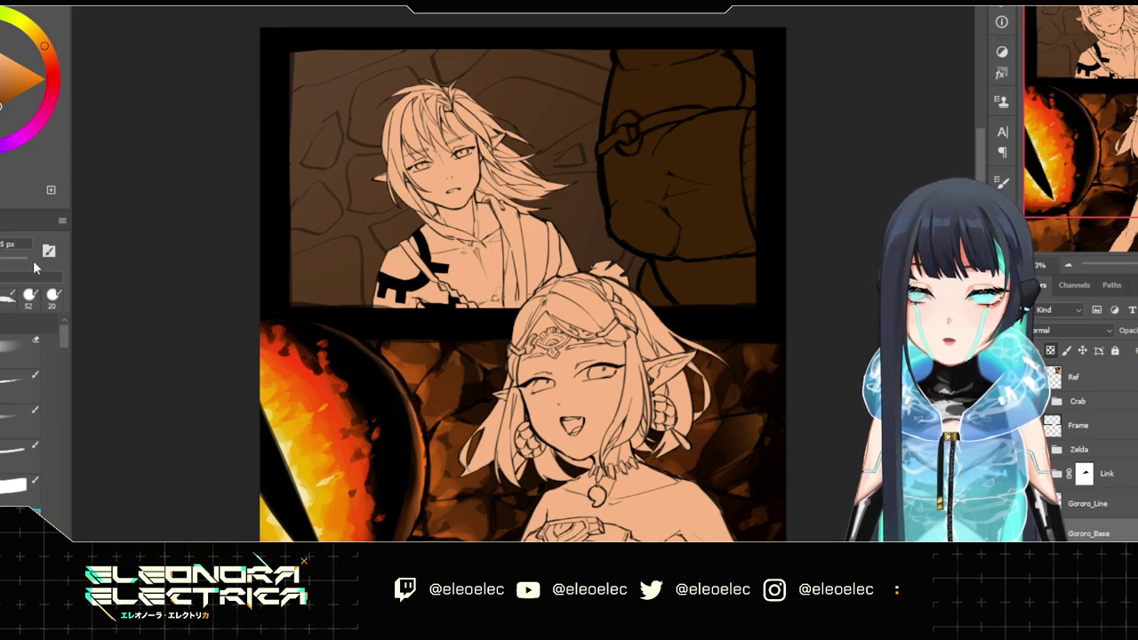
key(bracketleft)
click(16, 74)
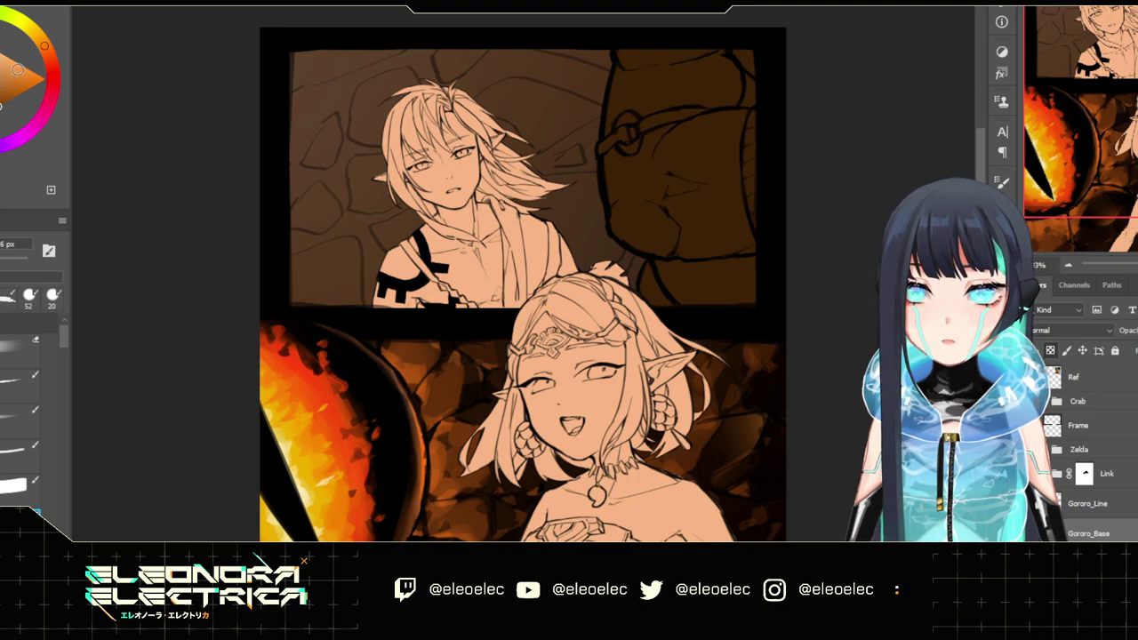
mouse_move(716, 112)
mouse_down()
mouse_move(671, 154)
mouse_move(707, 163)
mouse_move(696, 152)
mouse_move(703, 165)
mouse_move(705, 122)
mouse_move(681, 138)
mouse_move(691, 124)
mouse_move(652, 114)
mouse_move(661, 76)
mouse_move(628, 96)
mouse_move(630, 52)
mouse_move(659, 52)
mouse_move(630, 57)
mouse_move(638, 149)
mouse_move(625, 168)
mouse_move(645, 175)
mouse_move(635, 179)
mouse_move(685, 160)
mouse_move(640, 151)
mouse_move(742, 114)
mouse_move(710, 144)
mouse_move(714, 128)
mouse_move(637, 136)
mouse_move(668, 147)
mouse_move(735, 122)
mouse_move(643, 168)
mouse_move(665, 167)
mouse_move(620, 171)
mouse_move(662, 43)
mouse_move(671, 88)
mouse_move(661, 113)
mouse_move(681, 120)
mouse_move(693, 42)
mouse_up()
click(12, 90)
mouse_move(627, 164)
mouse_down()
mouse_move(693, 158)
mouse_move(726, 137)
mouse_move(660, 159)
mouse_up()
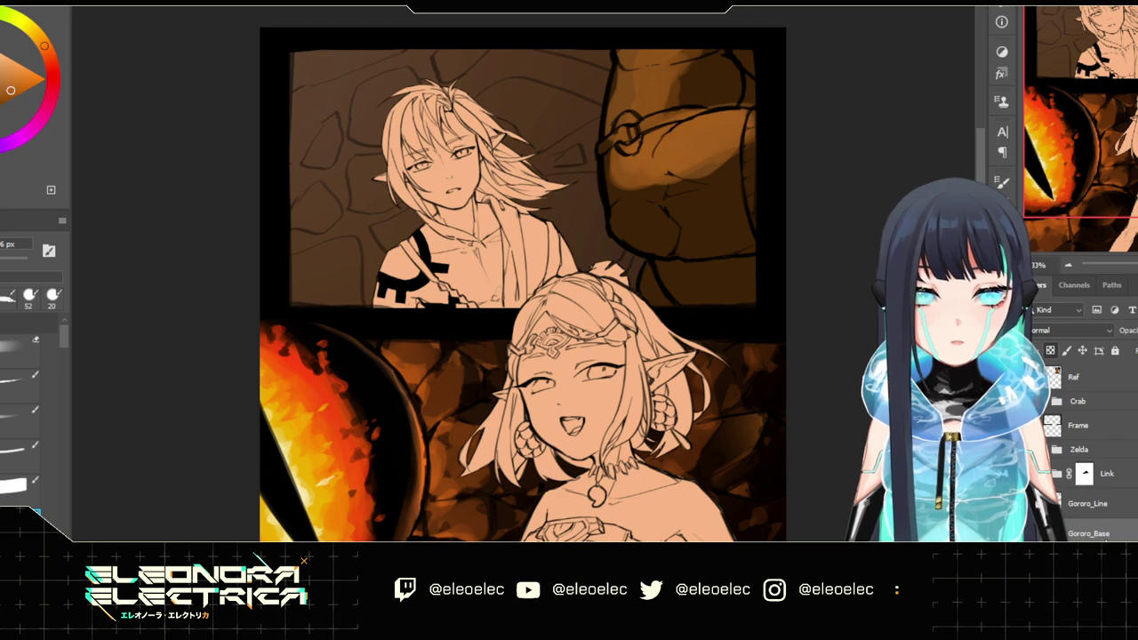
Select Gororo_Line and Gororo_Base together and scale the large figure up slightly toward the boy
click(1089, 506)
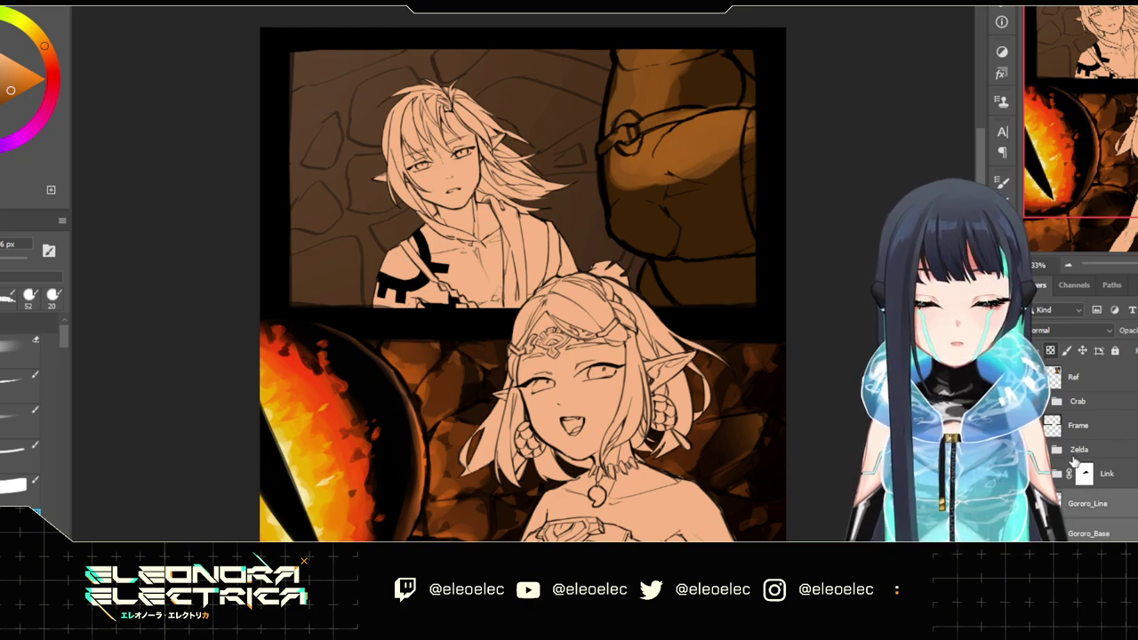
key(ctrl+t)
drag(595, 311, 582, 327)
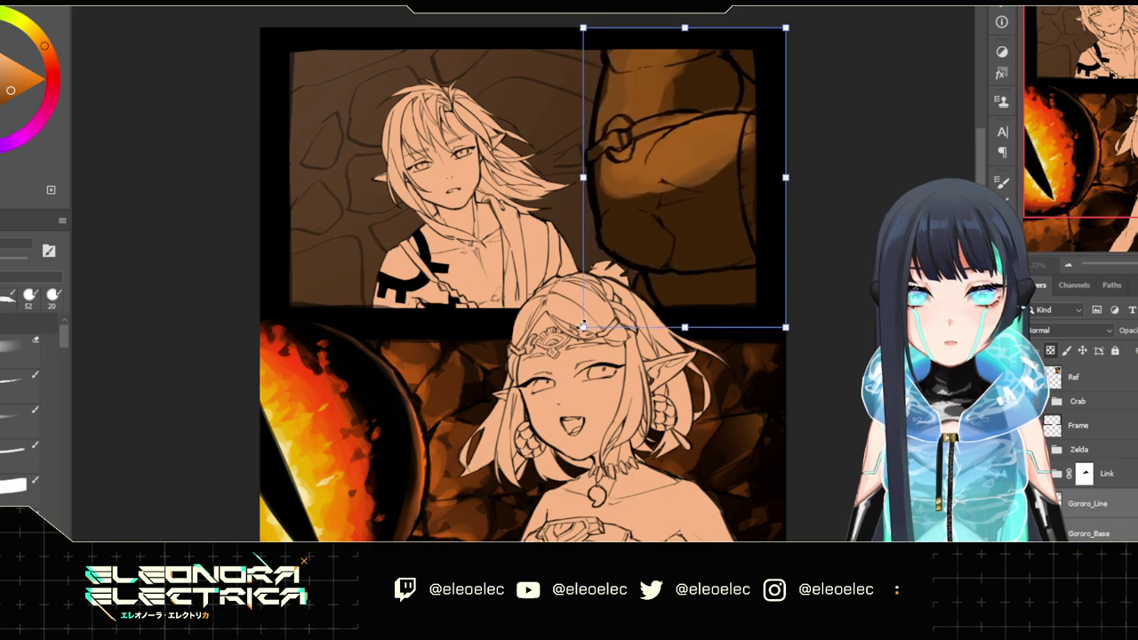
drag(667, 263, 667, 264)
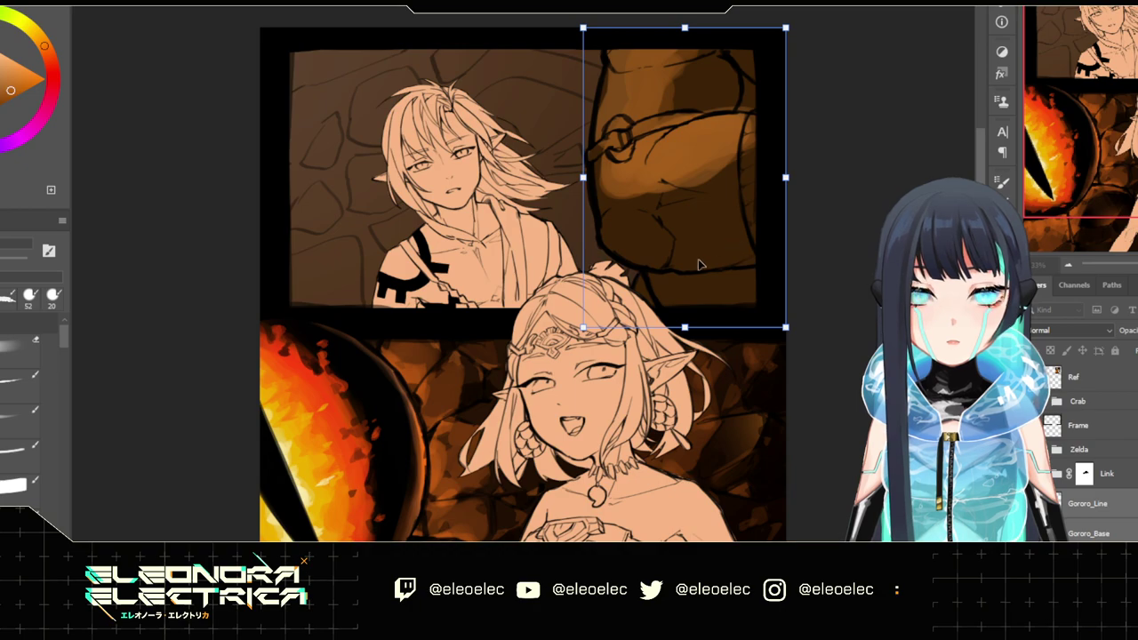
drag(587, 329, 594, 316)
key(Return)
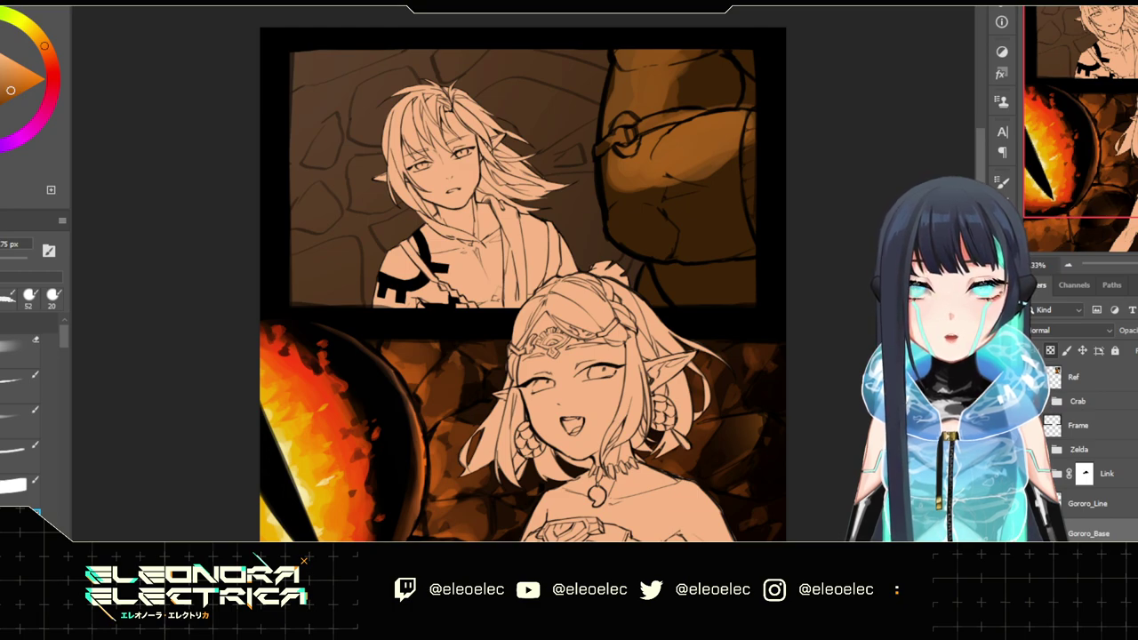
Sample a dark brown and paint shadows over the large figure's lower body, upper far side, and the area around the strap
alt+click(641, 201)
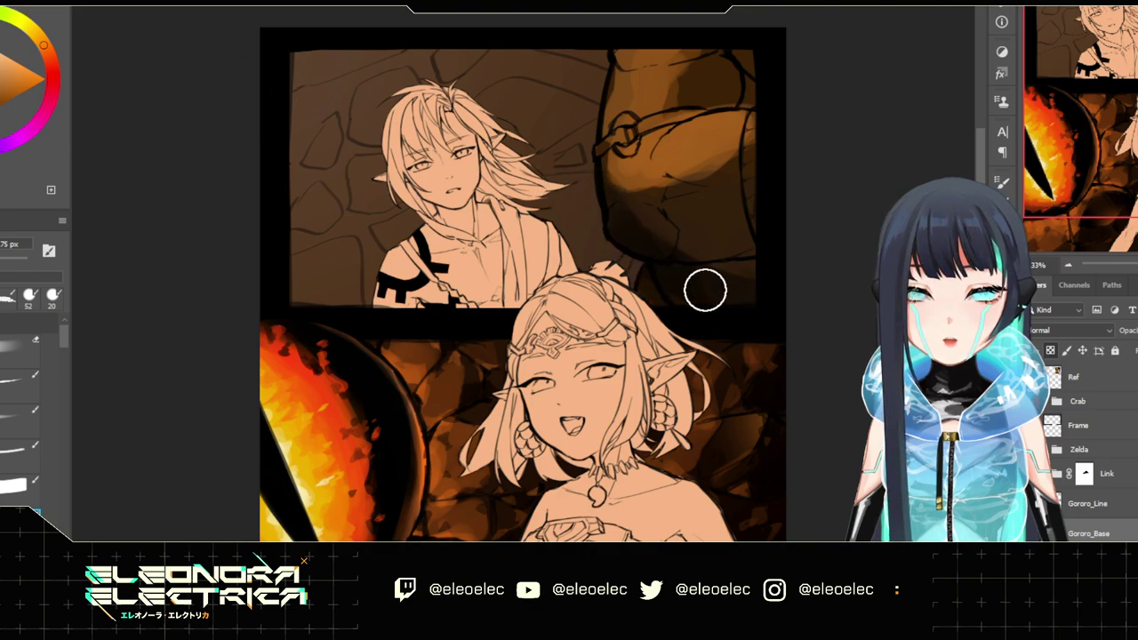
drag(682, 230, 623, 179)
mouse_move(737, 62)
mouse_down()
mouse_move(762, 59)
mouse_move(747, 48)
mouse_up()
mouse_move(617, 158)
mouse_down()
mouse_move(773, 173)
mouse_move(687, 182)
mouse_move(669, 217)
mouse_move(739, 216)
mouse_move(635, 203)
mouse_move(661, 235)
mouse_move(750, 206)
mouse_move(708, 214)
mouse_move(702, 203)
mouse_move(785, 207)
mouse_move(720, 217)
mouse_move(708, 207)
mouse_move(729, 166)
mouse_move(608, 179)
mouse_move(701, 209)
mouse_move(729, 198)
mouse_up()
mouse_move(670, 130)
mouse_down()
mouse_move(653, 145)
mouse_move(661, 121)
mouse_up()
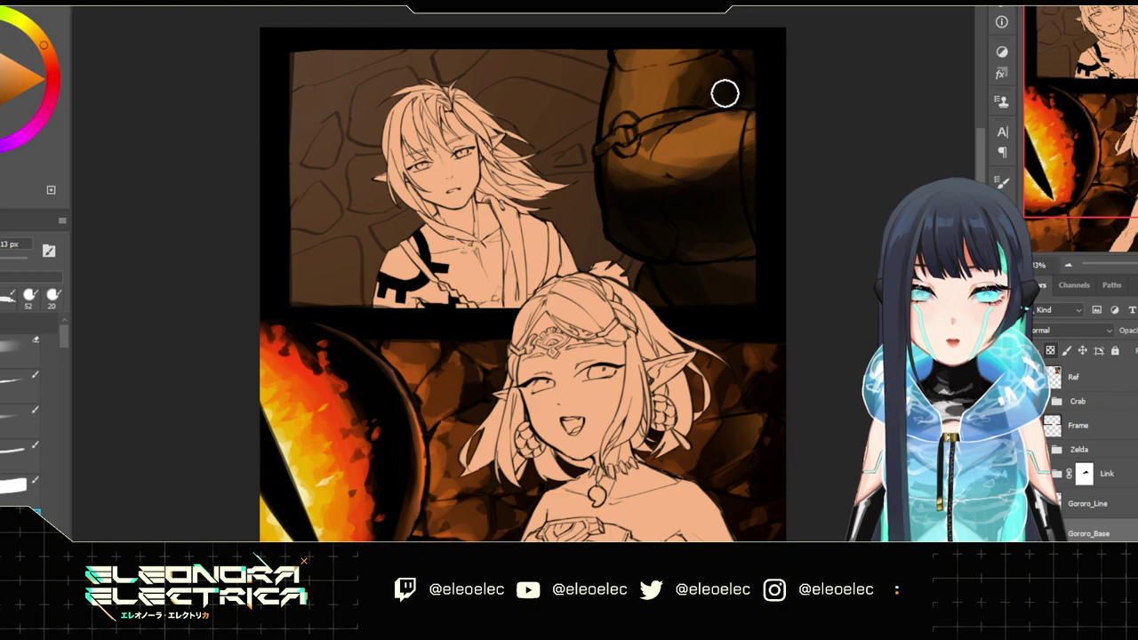
Sample the figure's orange-brown and repaint lighter tones on the bulge below the strap and on the upper section
alt+click(713, 132)
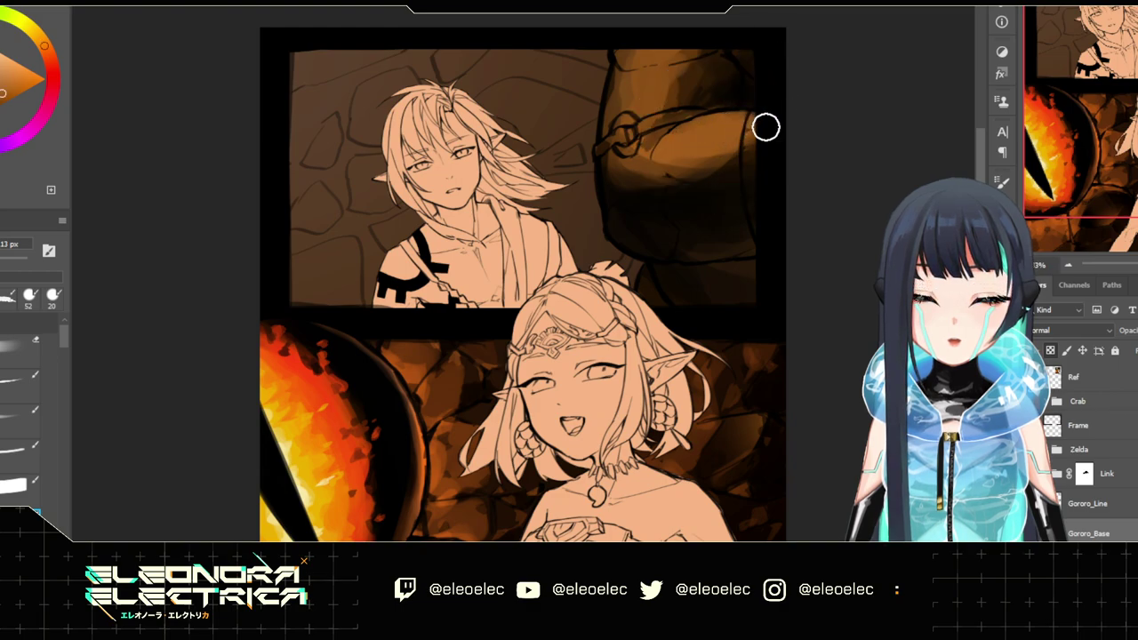
mouse_move(688, 151)
mouse_down()
mouse_move(773, 163)
mouse_move(730, 173)
mouse_move(723, 151)
mouse_move(752, 147)
mouse_move(748, 161)
mouse_move(718, 165)
mouse_up()
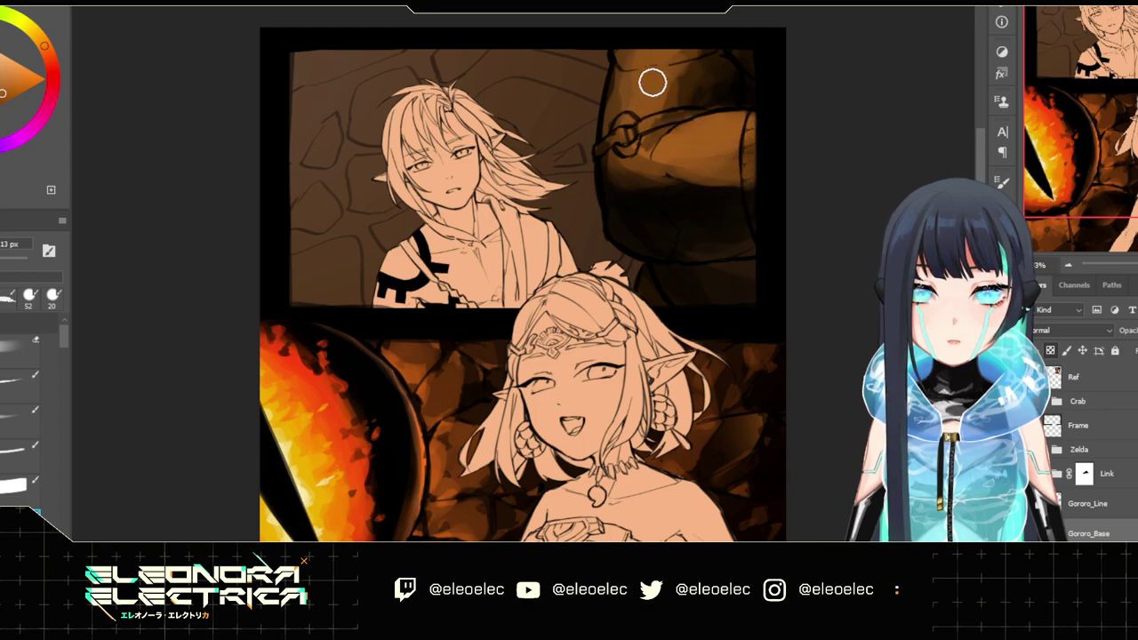
mouse_move(658, 82)
mouse_down()
mouse_move(673, 105)
mouse_move(680, 90)
mouse_move(665, 106)
mouse_move(658, 92)
mouse_move(632, 97)
mouse_move(655, 116)
mouse_move(653, 80)
mouse_move(635, 93)
mouse_move(663, 118)
mouse_move(639, 148)
mouse_move(600, 141)
mouse_up()
Model the folds below the strap with sampled dark and mid browns, undoing a stray stroke and blending shadow into the lower body
alt+click(632, 184)
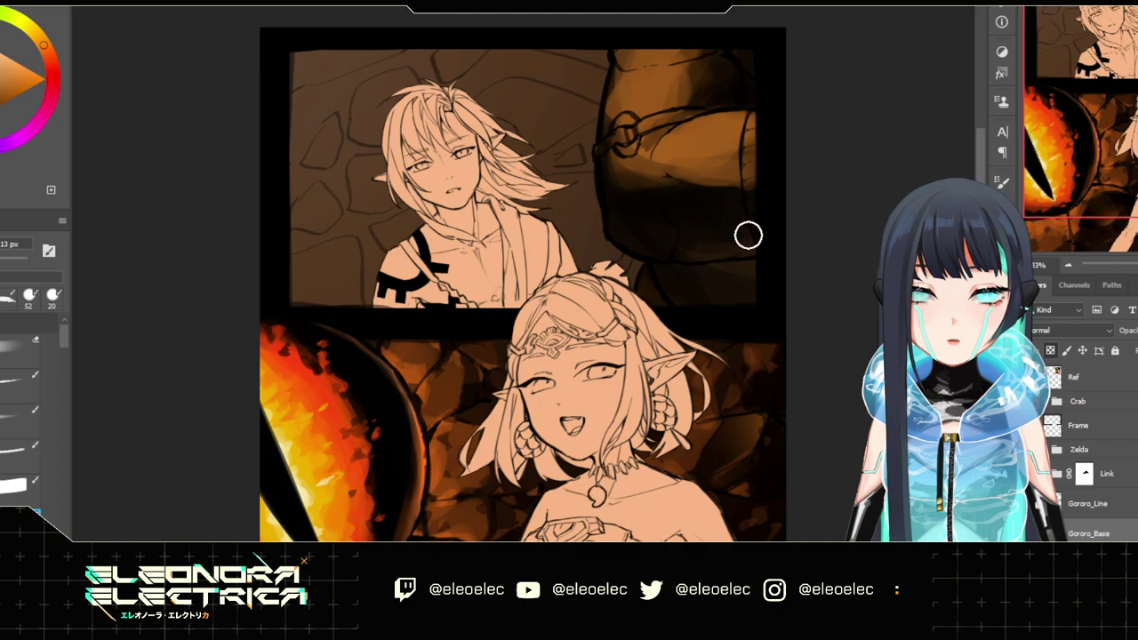
mouse_move(649, 133)
mouse_down()
mouse_move(677, 120)
mouse_move(707, 182)
mouse_move(681, 120)
mouse_move(750, 104)
mouse_move(669, 135)
mouse_move(690, 129)
mouse_move(663, 158)
mouse_move(696, 178)
mouse_move(670, 152)
mouse_move(708, 162)
mouse_move(700, 222)
mouse_move(669, 193)
mouse_move(687, 208)
mouse_move(750, 183)
mouse_move(704, 171)
mouse_move(646, 179)
mouse_move(646, 190)
mouse_move(632, 173)
mouse_move(651, 182)
mouse_move(631, 179)
mouse_move(646, 206)
mouse_move(670, 195)
mouse_move(727, 203)
mouse_move(725, 212)
mouse_move(703, 208)
mouse_move(750, 207)
mouse_up()
alt+click(692, 137)
key(ctrl+z)
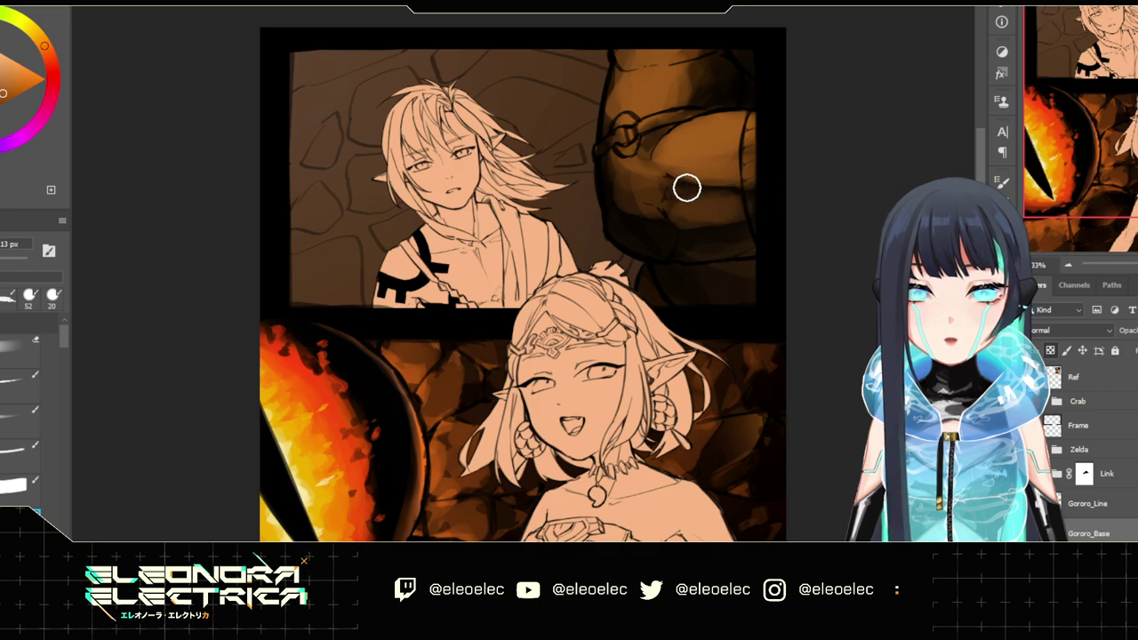
alt+click(648, 218)
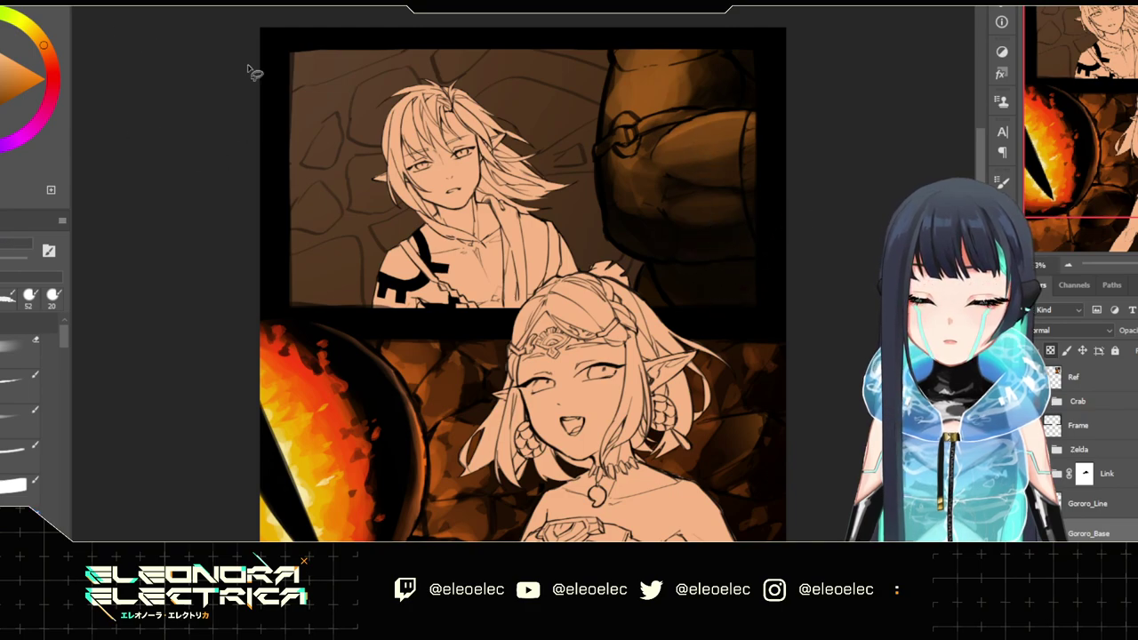
Lasso the figure's lower body below the bulge, brighten it with a gradient of the sampled orange-brown, and deselect
mouse_move(628, 257)
mouse_down()
mouse_move(763, 255)
mouse_move(762, 186)
mouse_move(731, 170)
mouse_move(600, 198)
mouse_up()
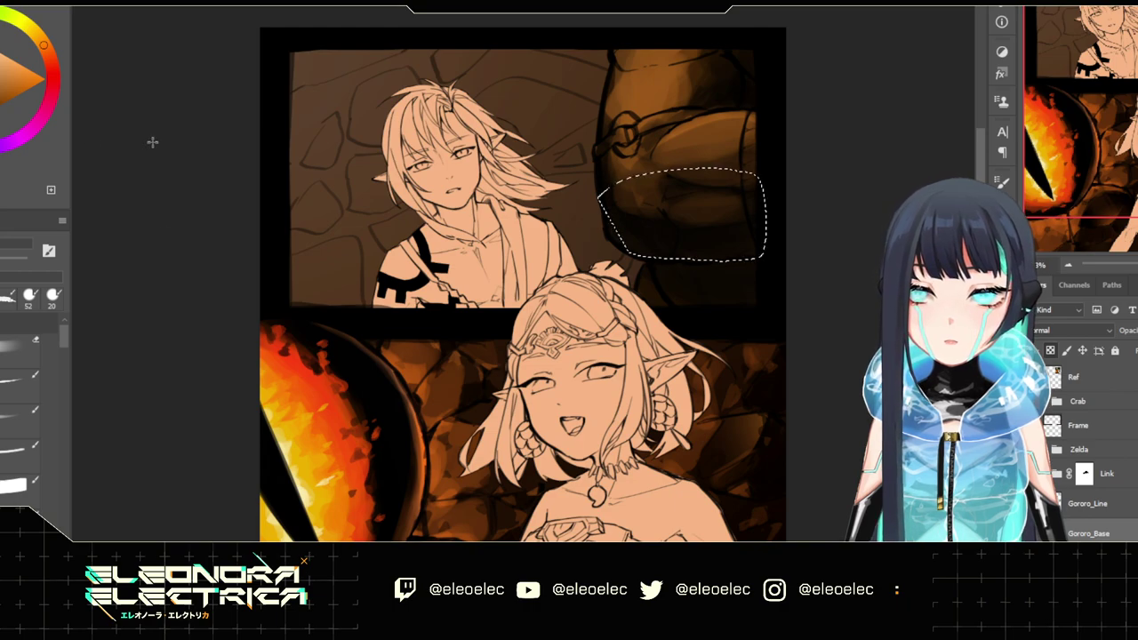
alt+click(703, 121)
drag(800, 333, 718, 239)
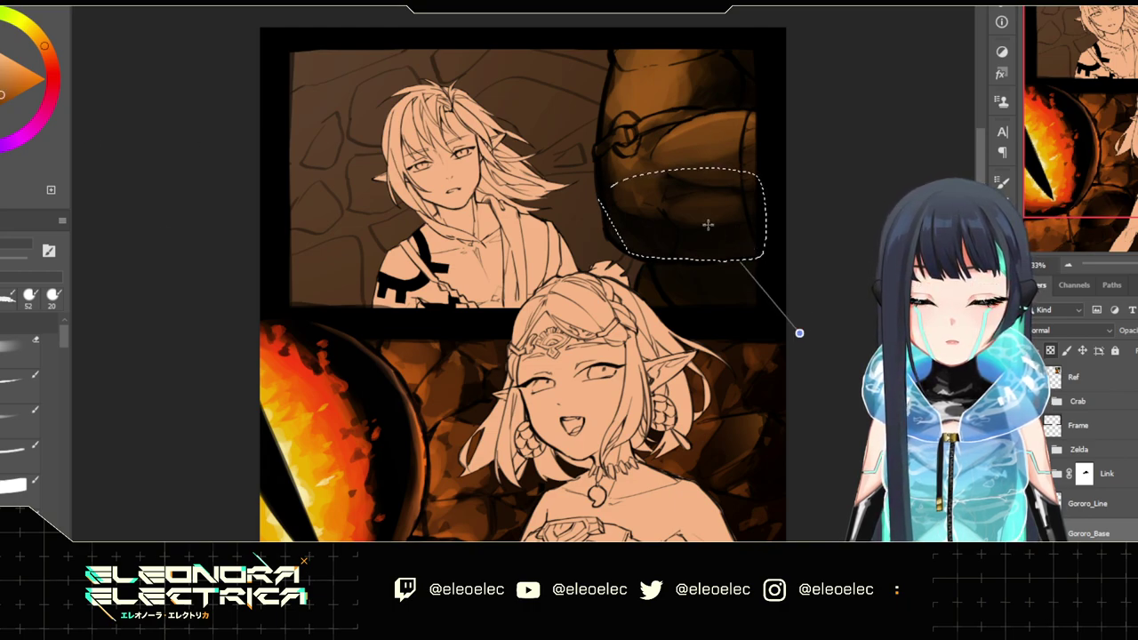
key(ctrl+d)
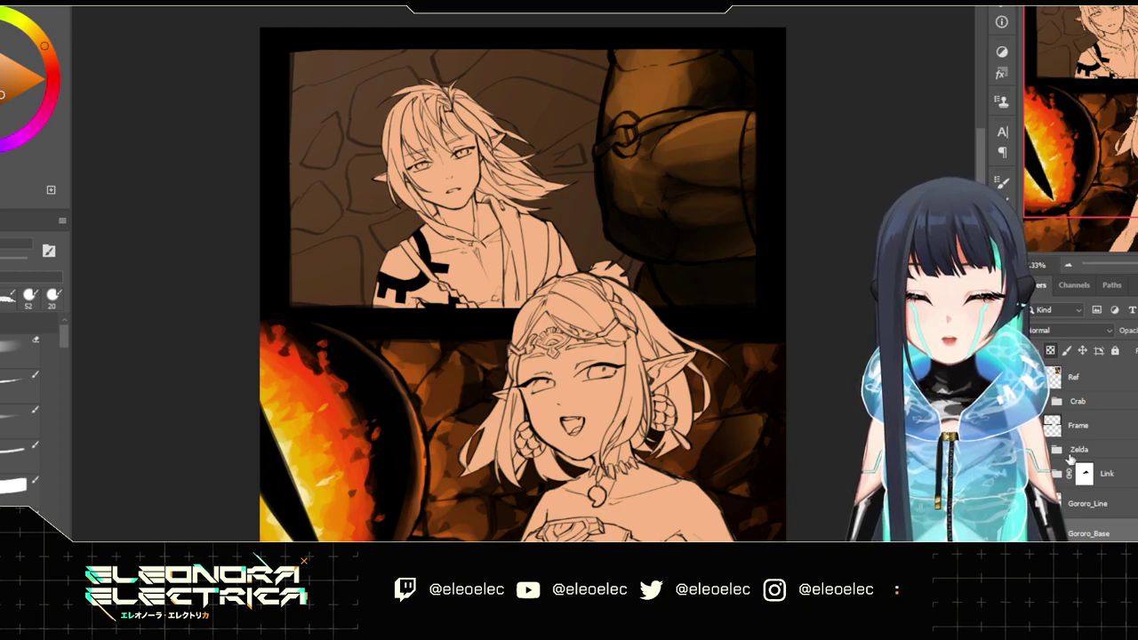
Lasso the figure's lower body and release the selection, and shift the whole figure's colour toward a redder orange-brown
mouse_move(591, 205)
mouse_down()
mouse_move(598, 233)
mouse_move(654, 260)
mouse_move(752, 254)
mouse_move(649, 153)
mouse_up()
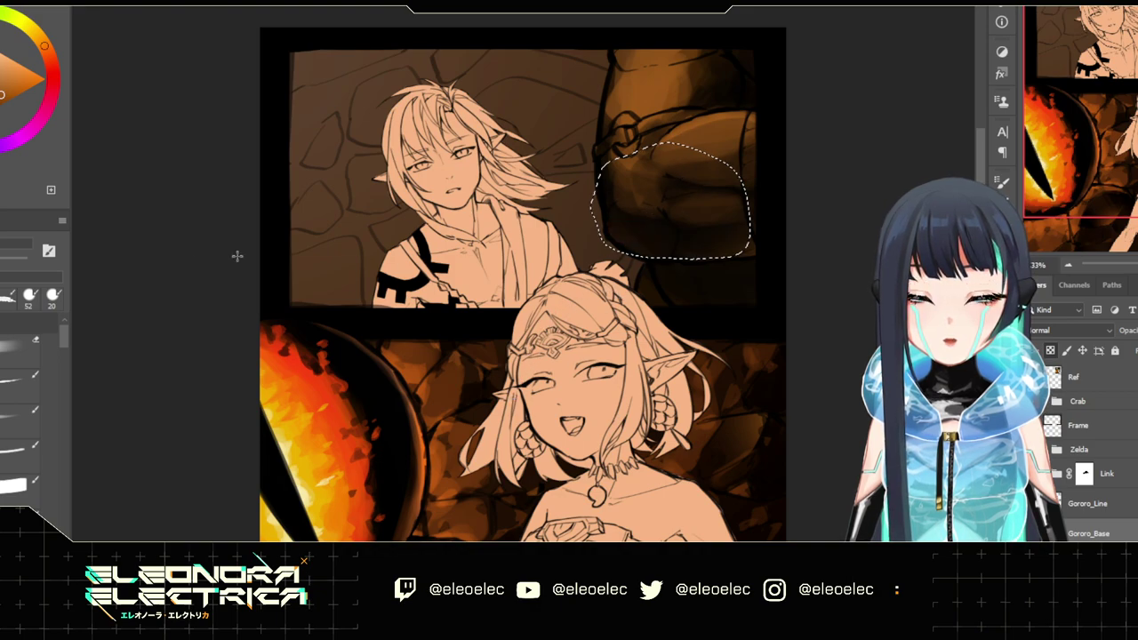
key(ctrl+d)
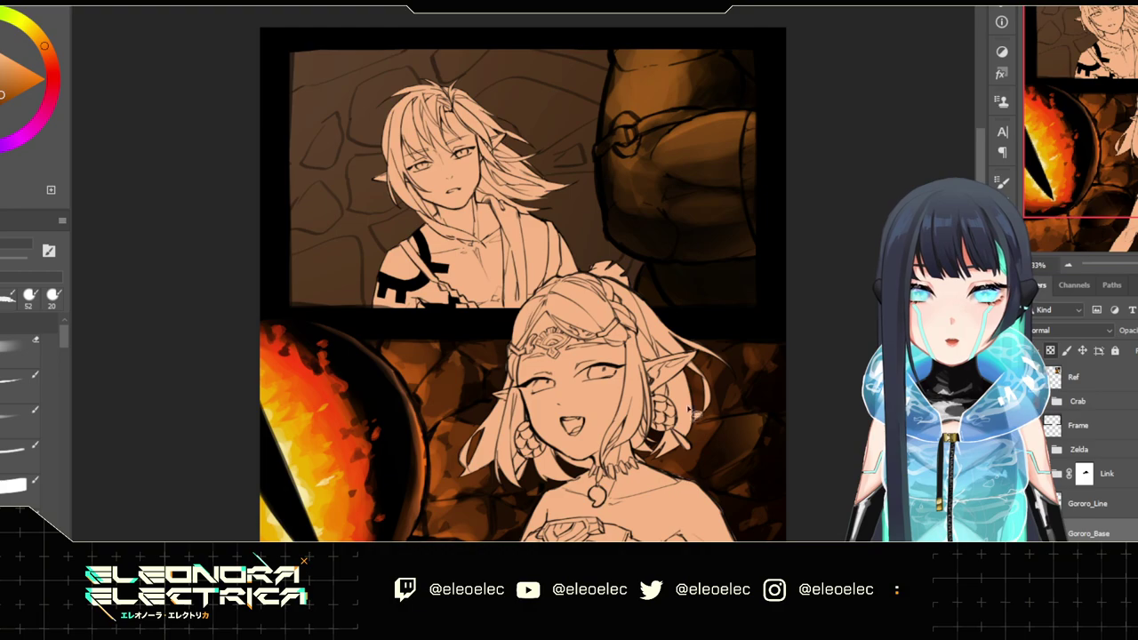
click(19, 486)
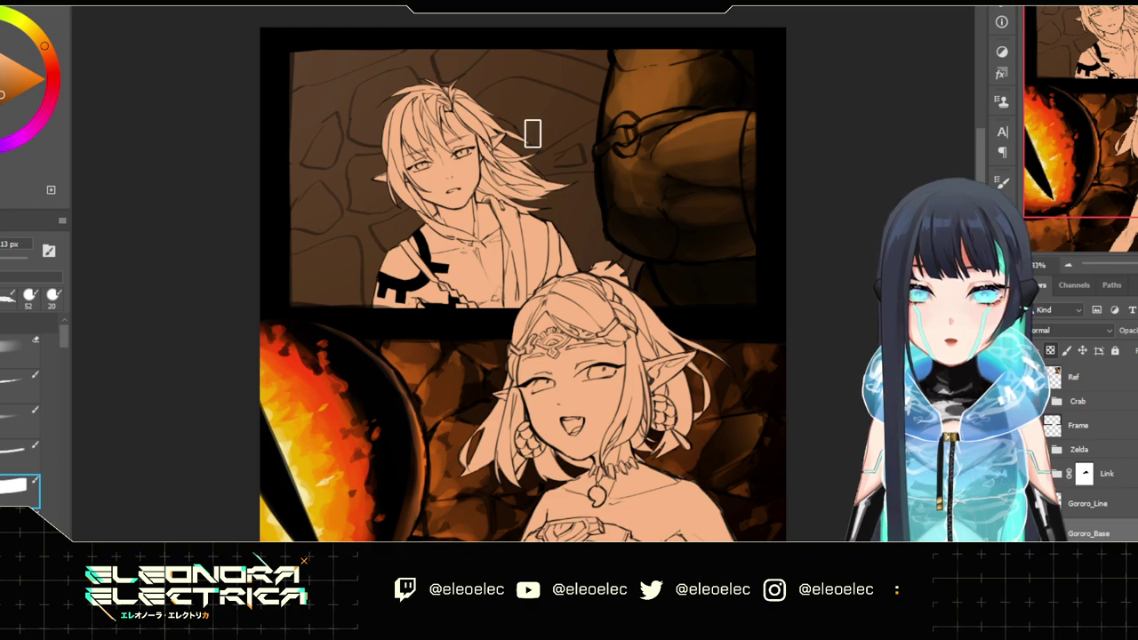
alt+click(451, 358)
mouse_move(63, 350)
mouse_down()
mouse_move(44, 352)
mouse_move(58, 353)
mouse_up()
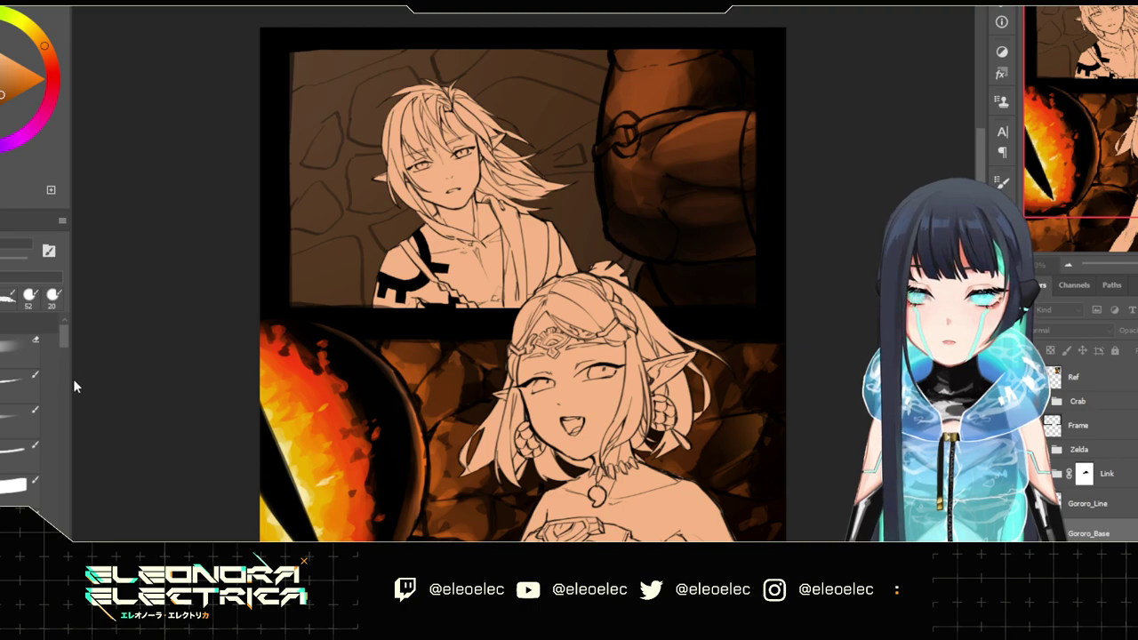
Paint dark brown shadows over the figure's upper section above the strap with a larger brush, undoing a stray stroke
click(13, 484)
click(52, 296)
drag(605, 97, 612, 115)
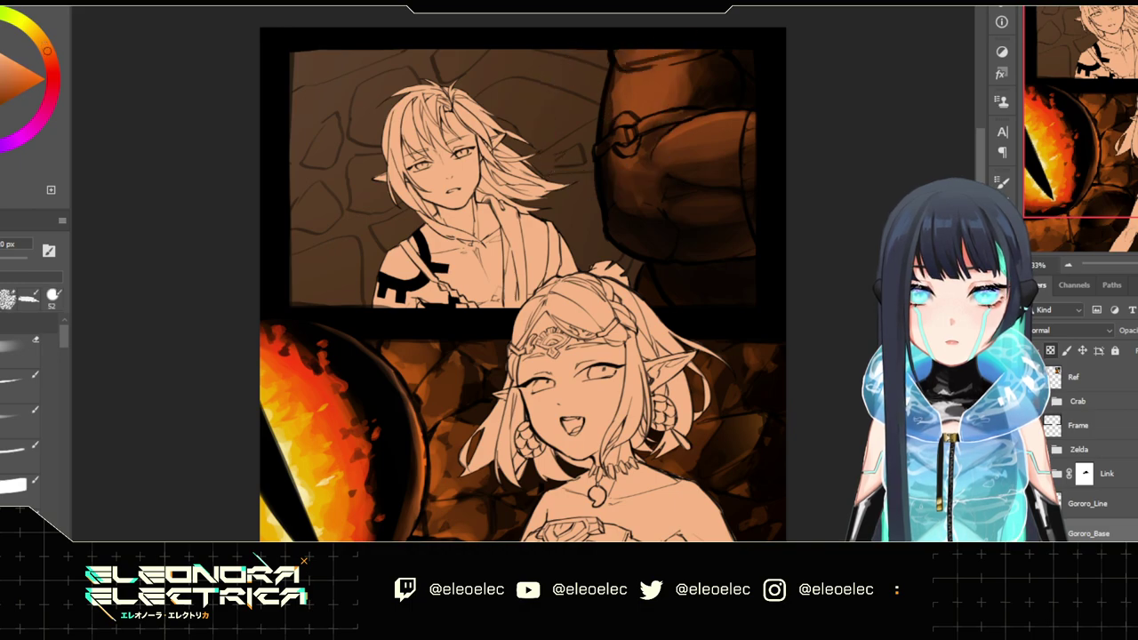
key(])
drag(680, 57, 643, 68)
key(ctrl+z)
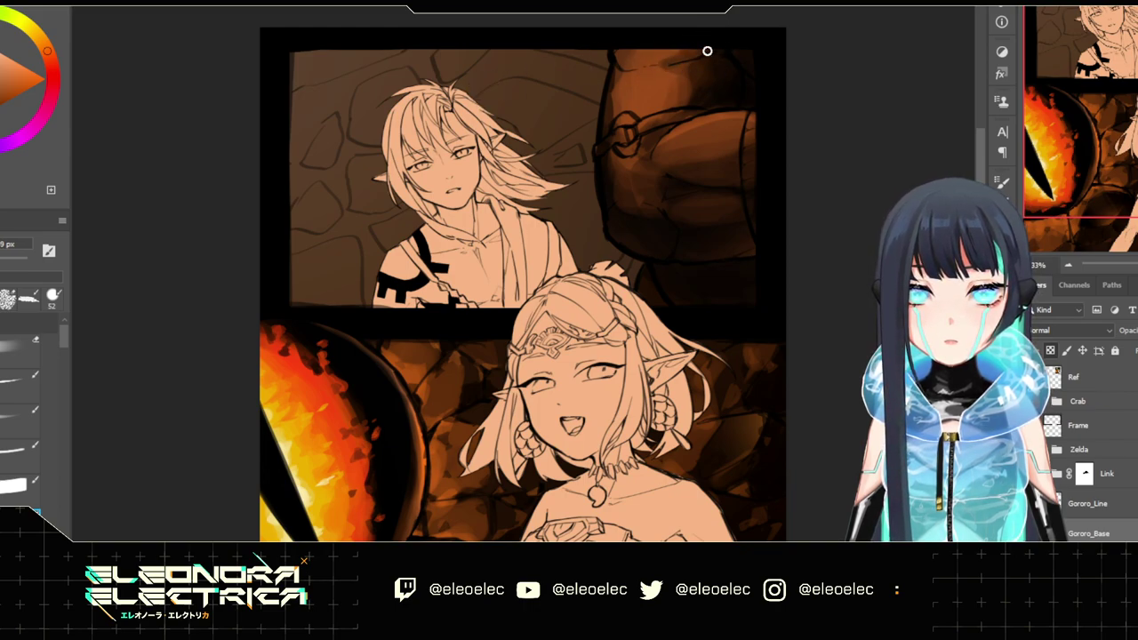
Paint the figure's strap near-black and fill its round buckle with shaded dark grey
alt+click(657, 76)
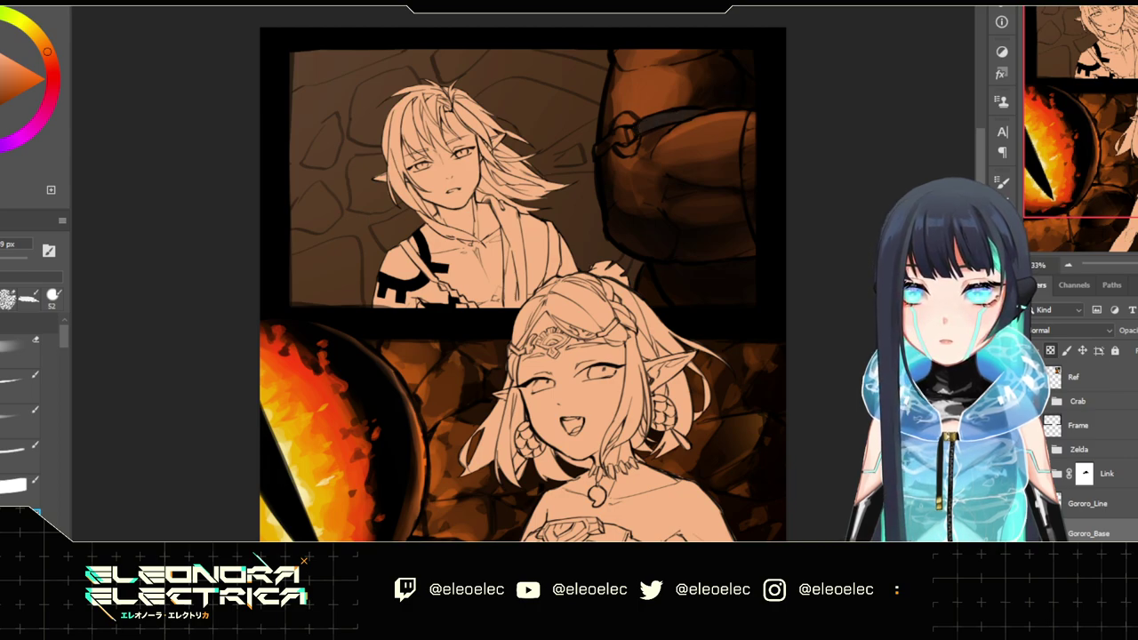
mouse_move(678, 116)
mouse_down()
mouse_move(634, 128)
mouse_move(667, 119)
mouse_up()
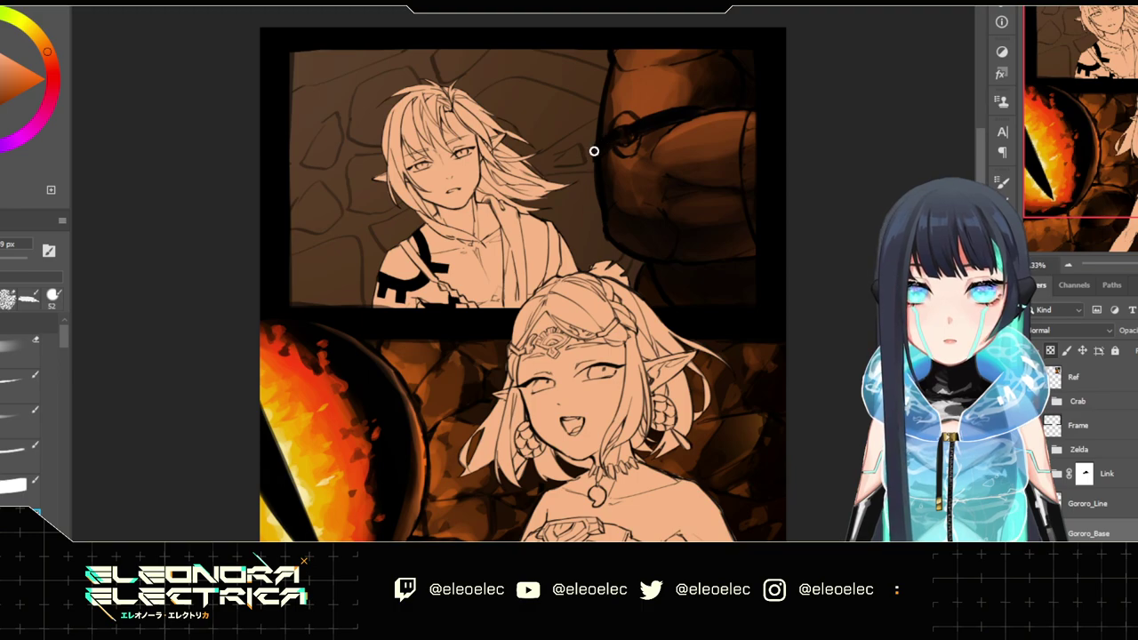
drag(616, 133, 621, 123)
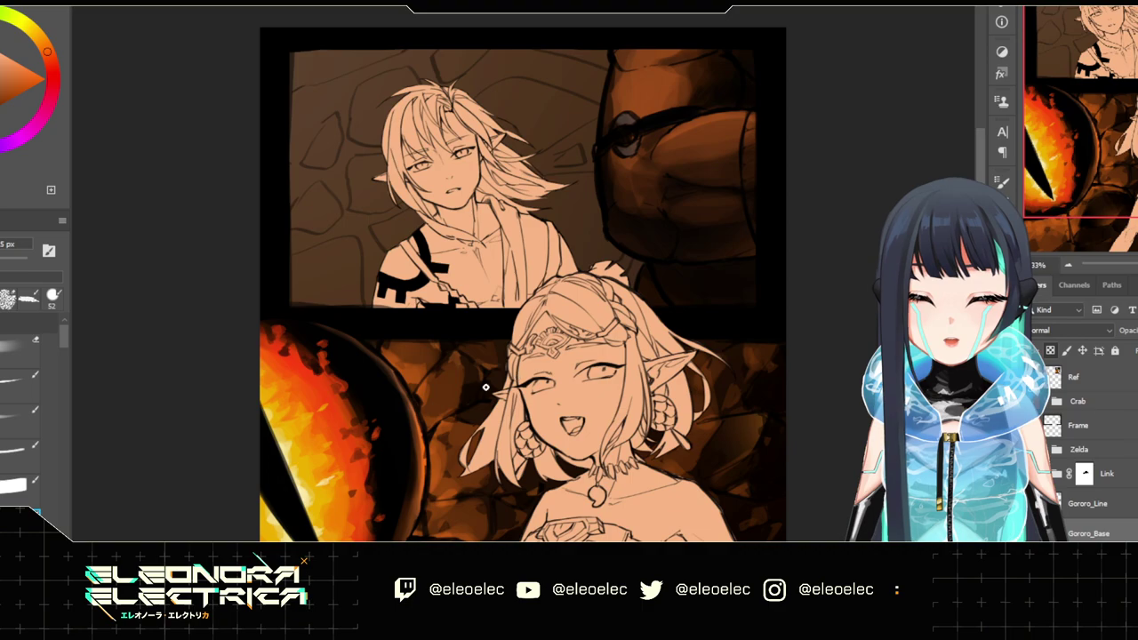
alt+click(625, 163)
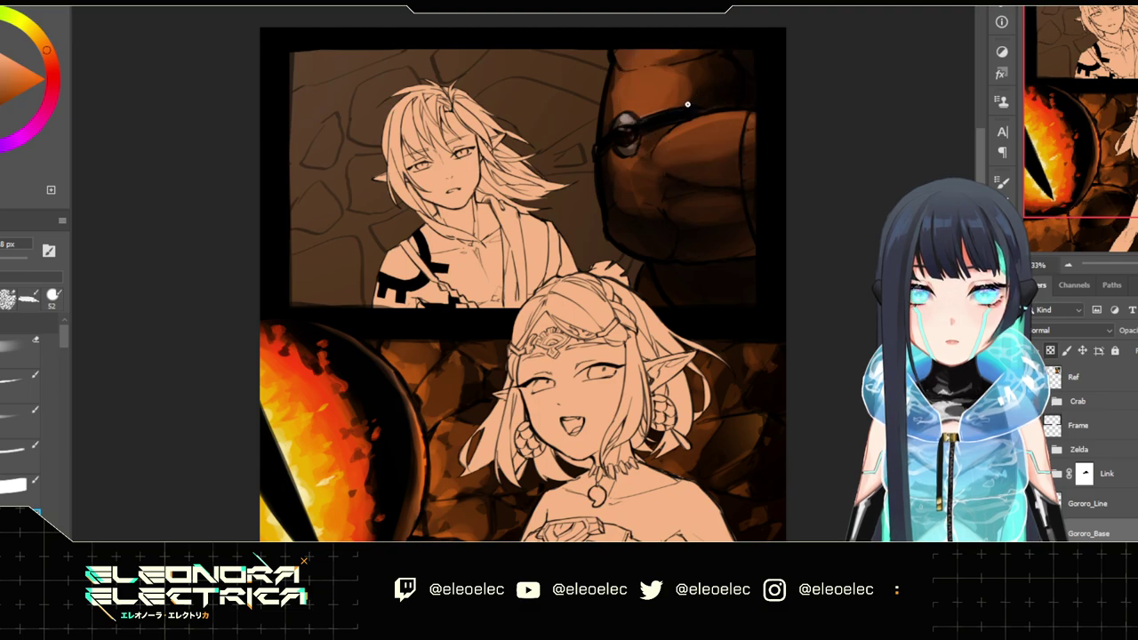
Sample the figure's orange-brown and refine the surface above the strap with an enlarged tapered brush
click(19, 422)
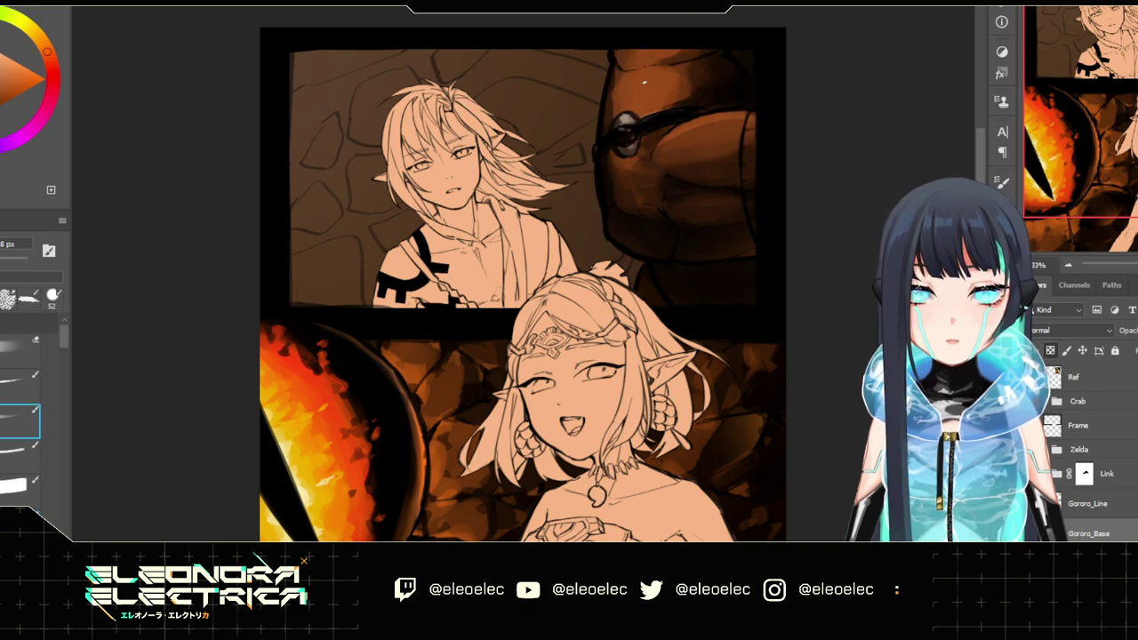
key(bracketright)
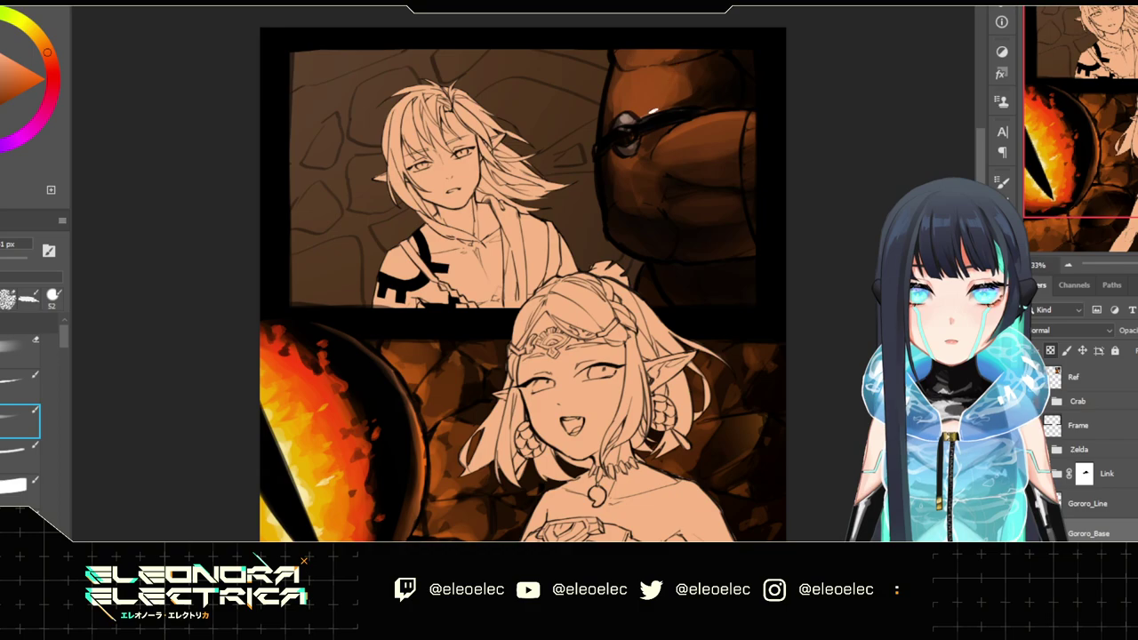
alt+click(657, 85)
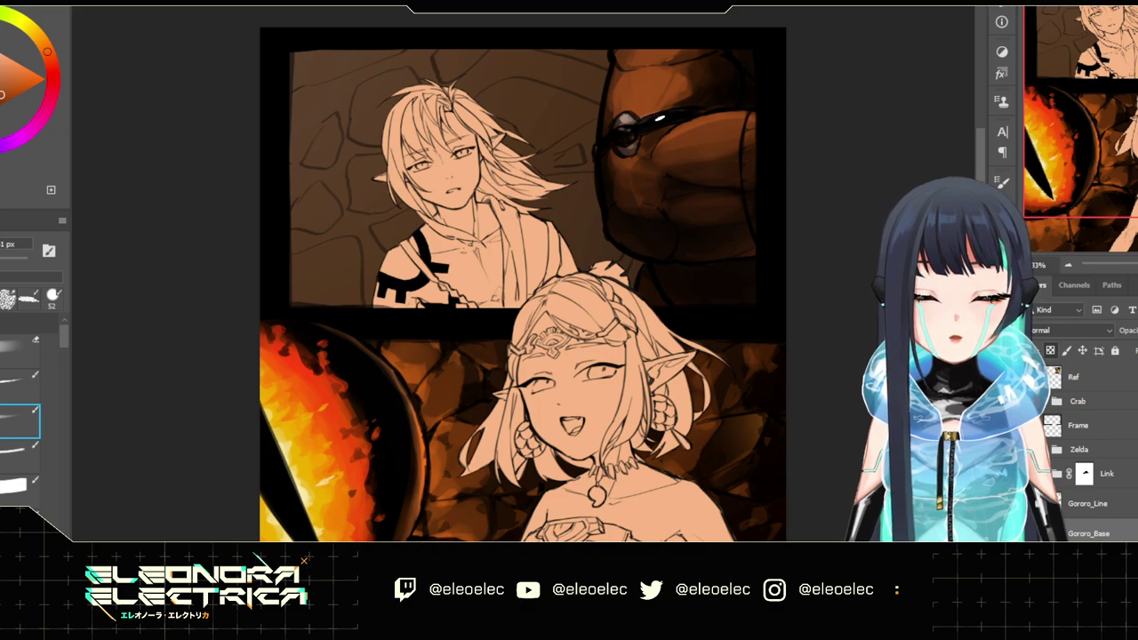
Model the folds beneath the strap with lighter orange-brown patches and touch up the tones on the bulge
scroll(666, 124, down, 2)
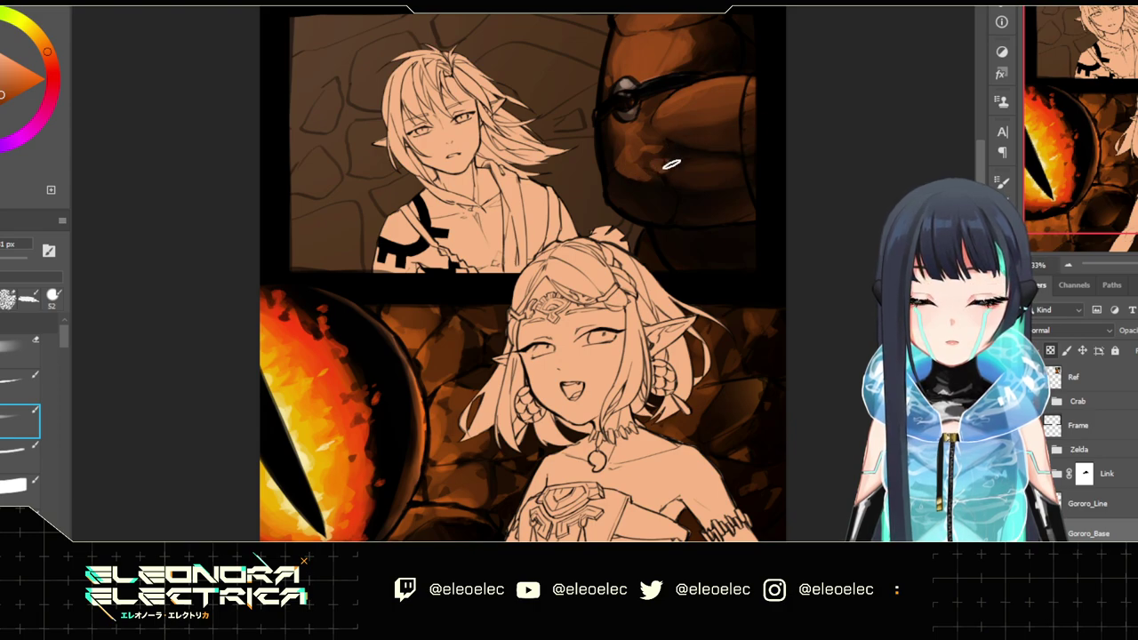
scroll(18, 409, down, 5)
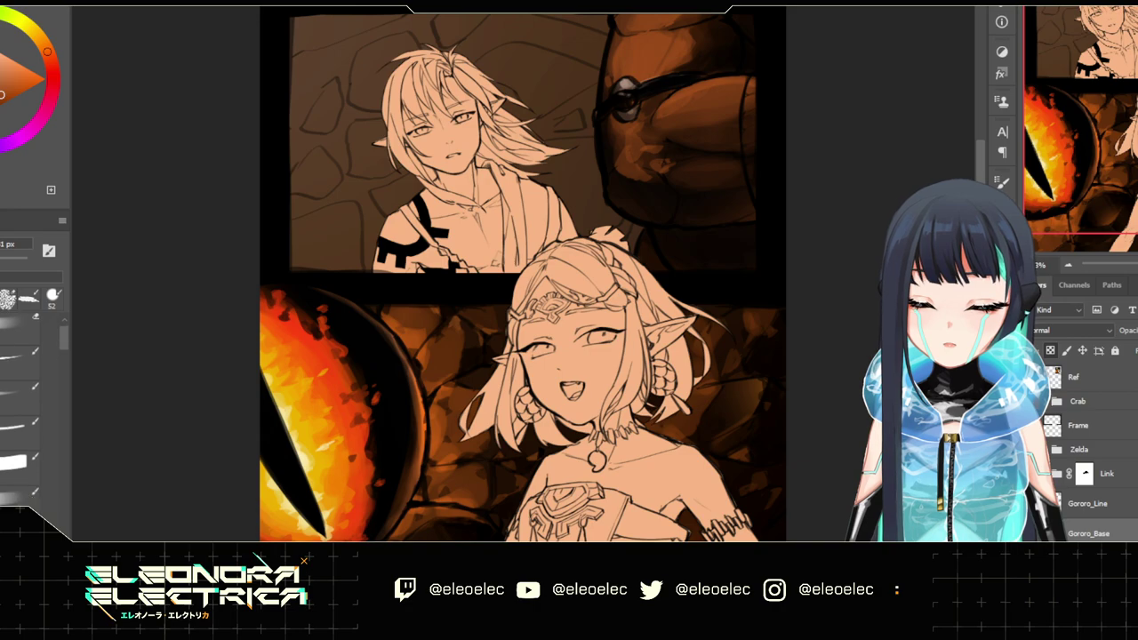
scroll(18, 410, down, 3)
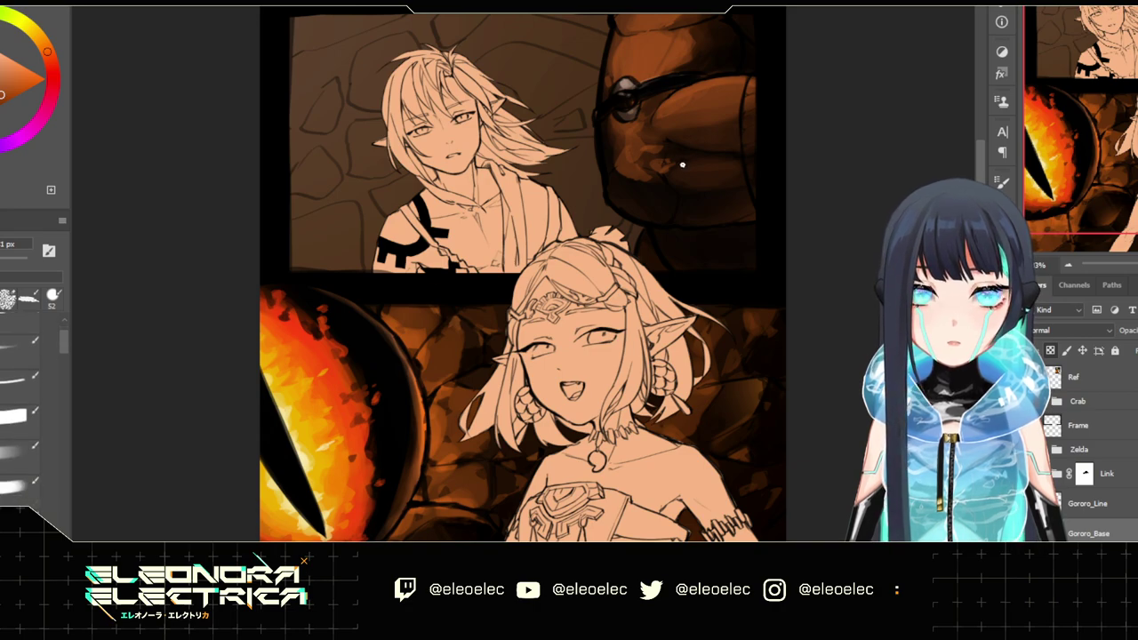
drag(661, 165, 674, 161)
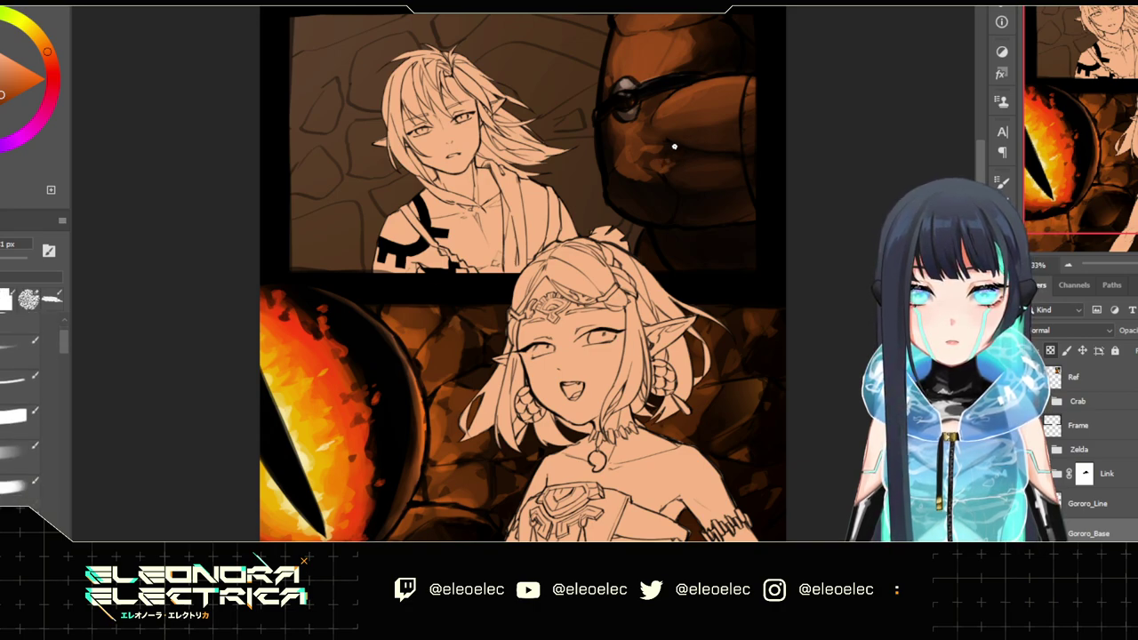
click(2, 258)
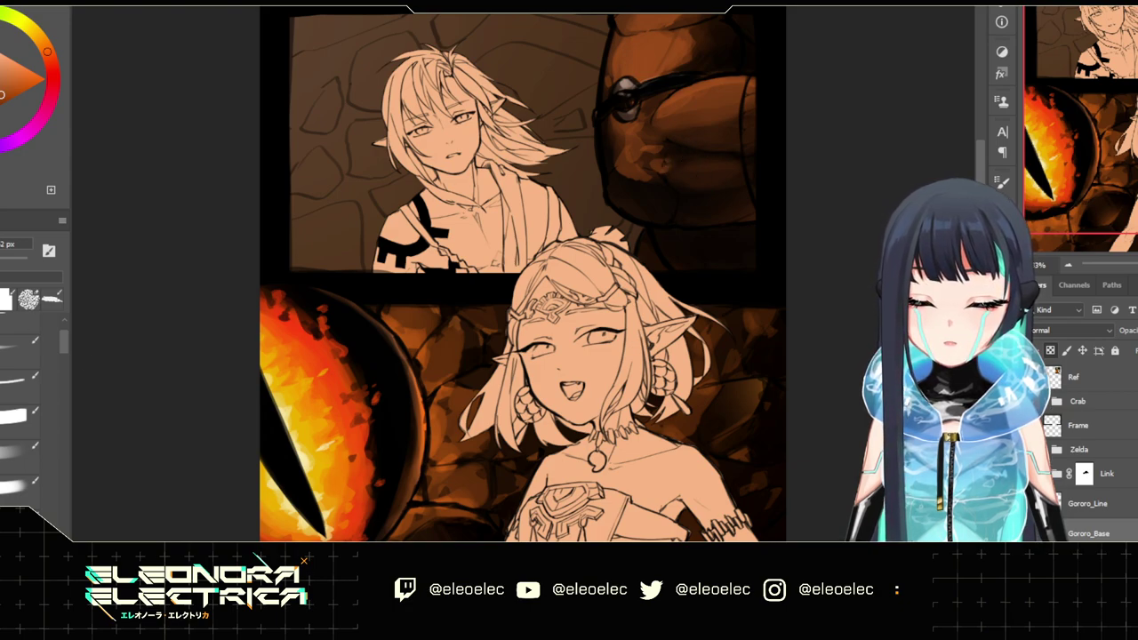
click(18, 354)
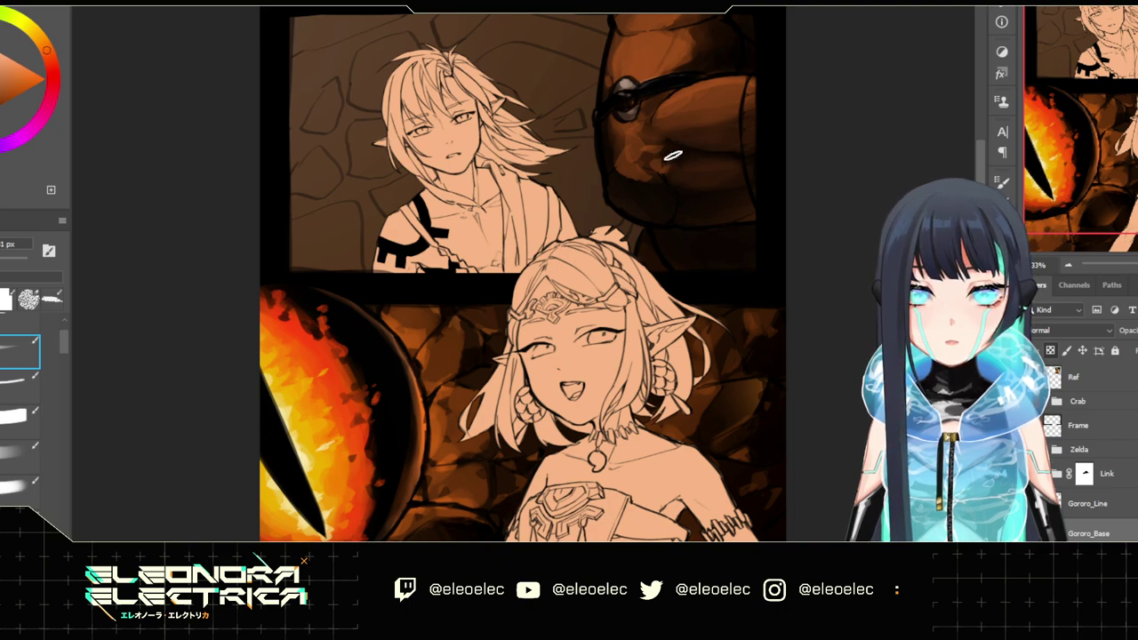
click(11, 258)
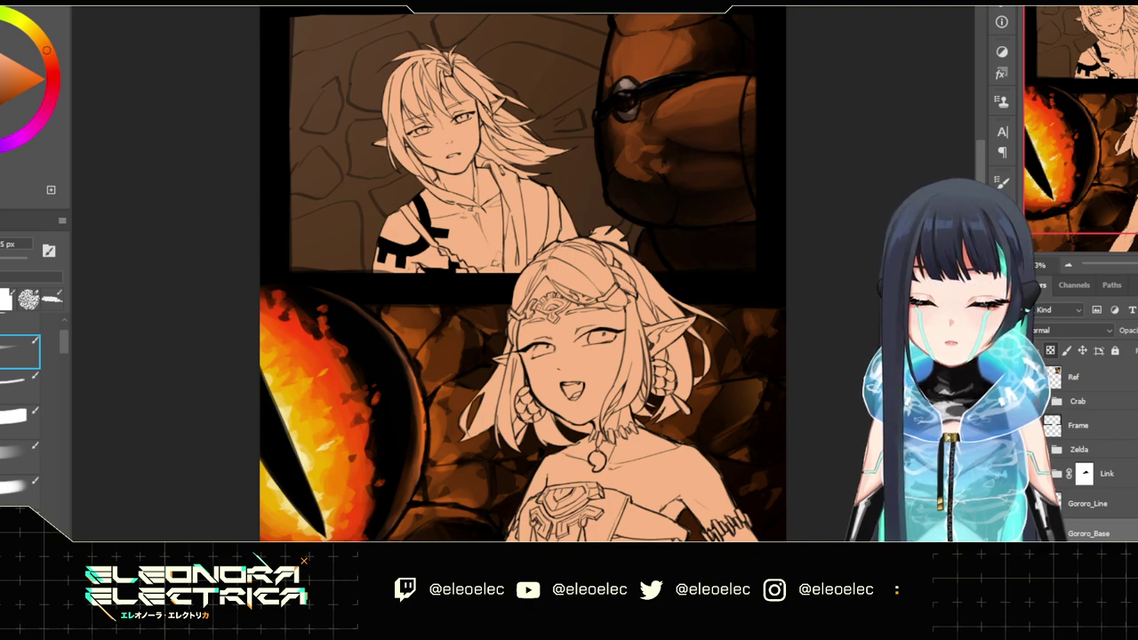
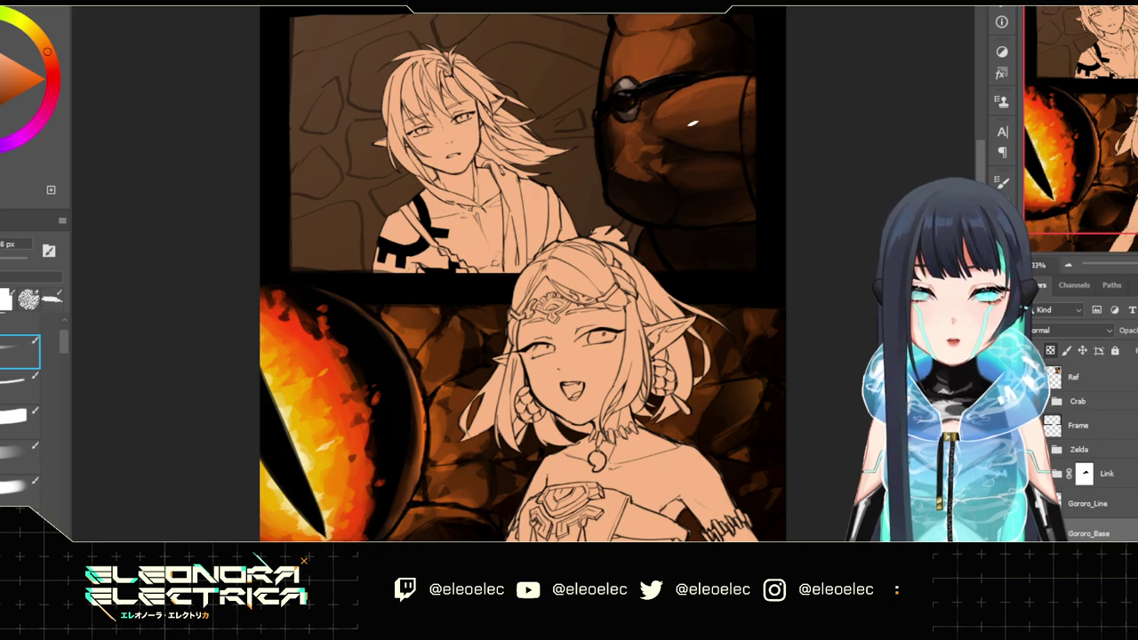
drag(680, 103, 691, 98)
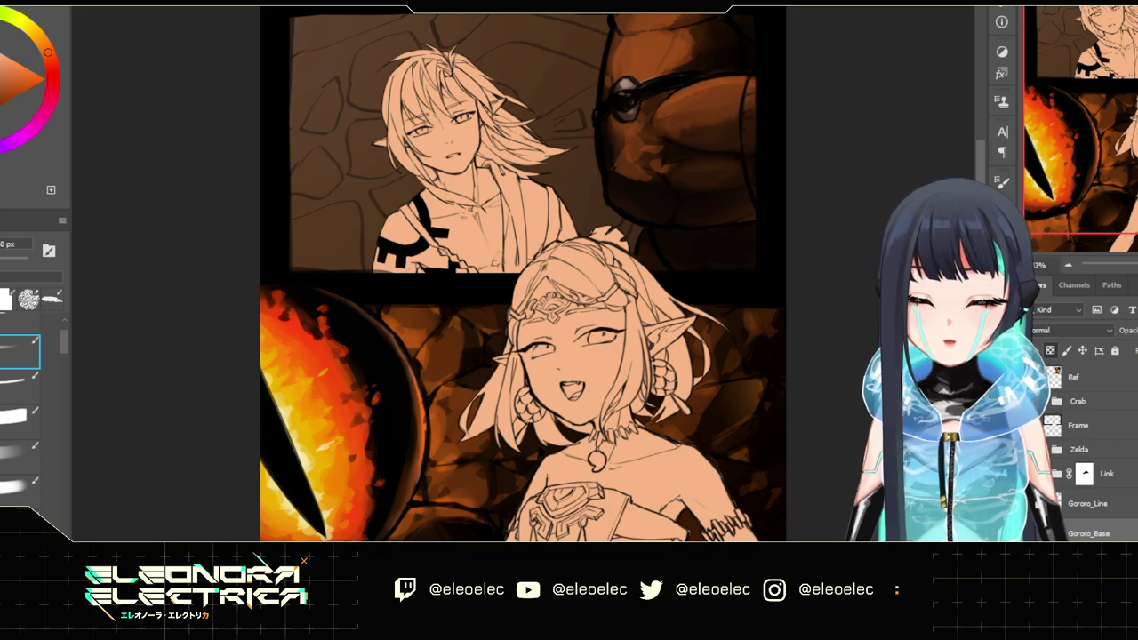
Show the Ref layer to sample its dark green, hide it again, and paint green onto the area beneath the figure's body
click(19, 457)
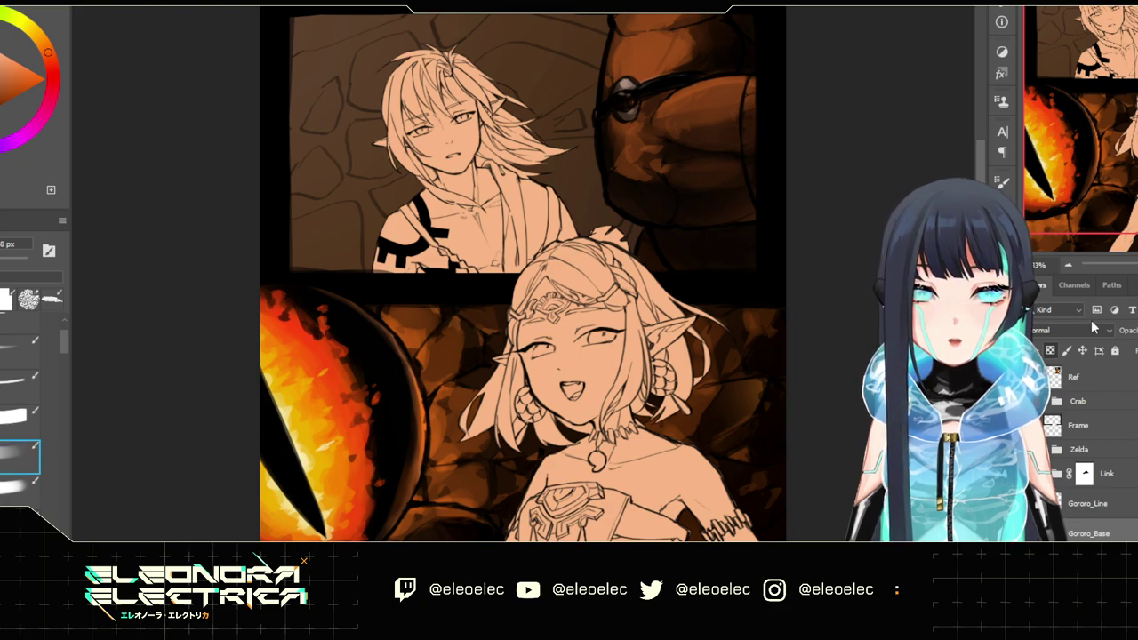
click(1034, 377)
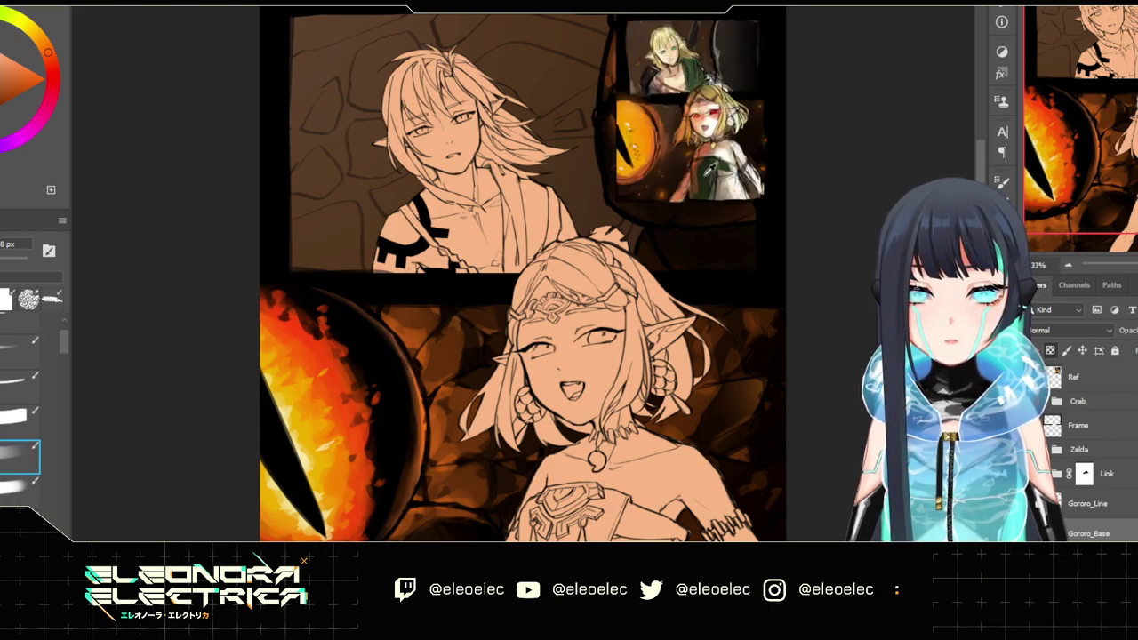
alt+click(707, 174)
click(1035, 377)
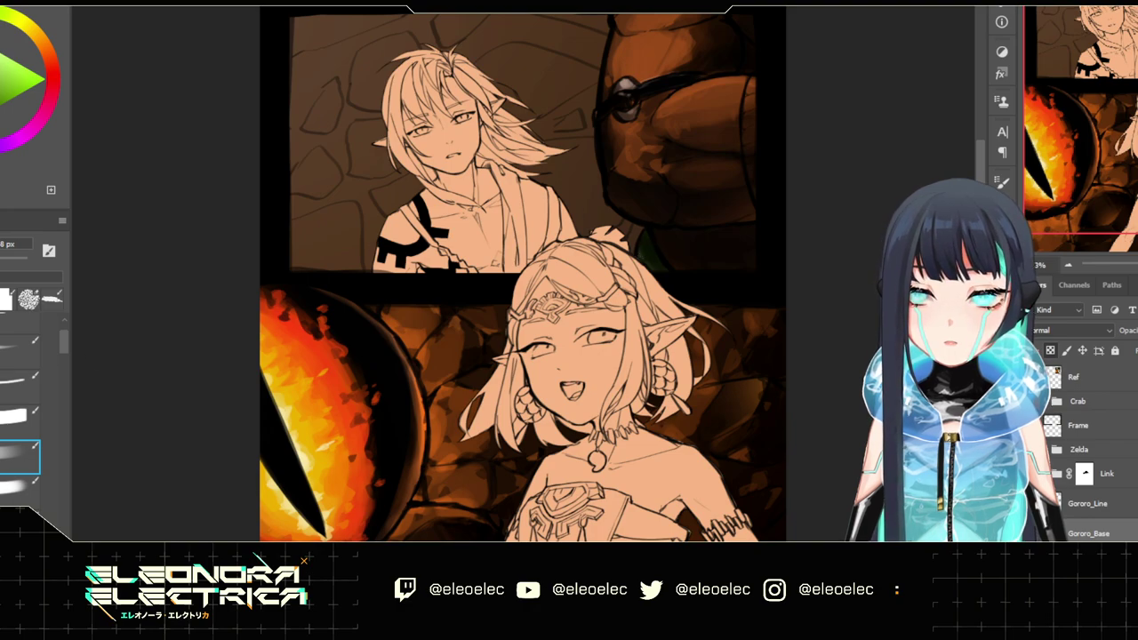
Sample orange-browns from the figure's upper section and touch up its lit surface
click(19, 352)
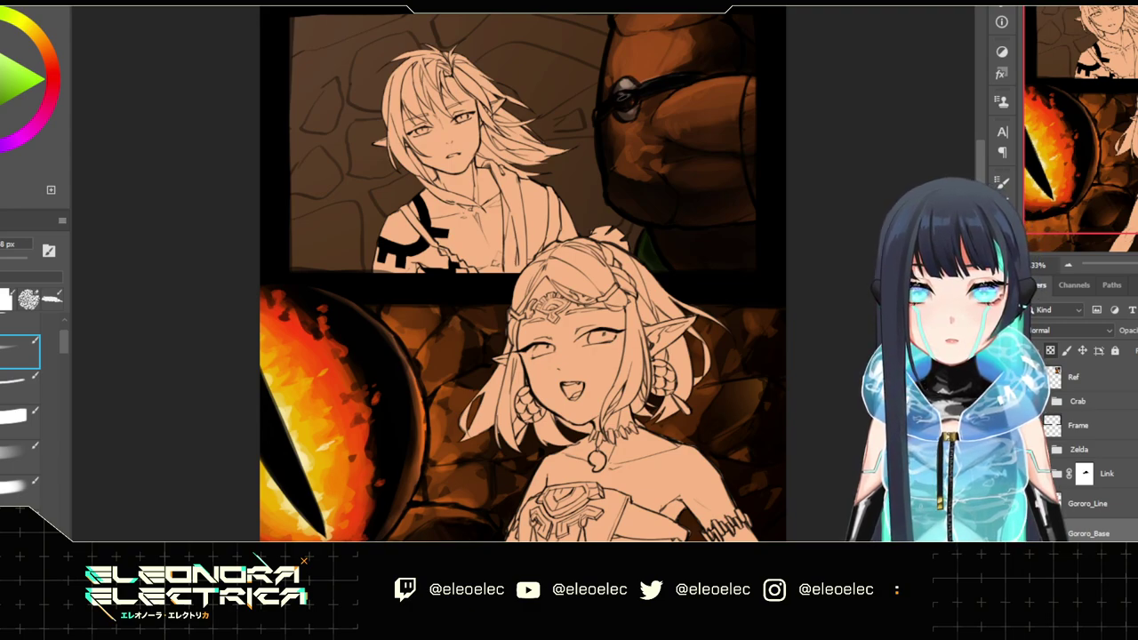
alt+click(643, 49)
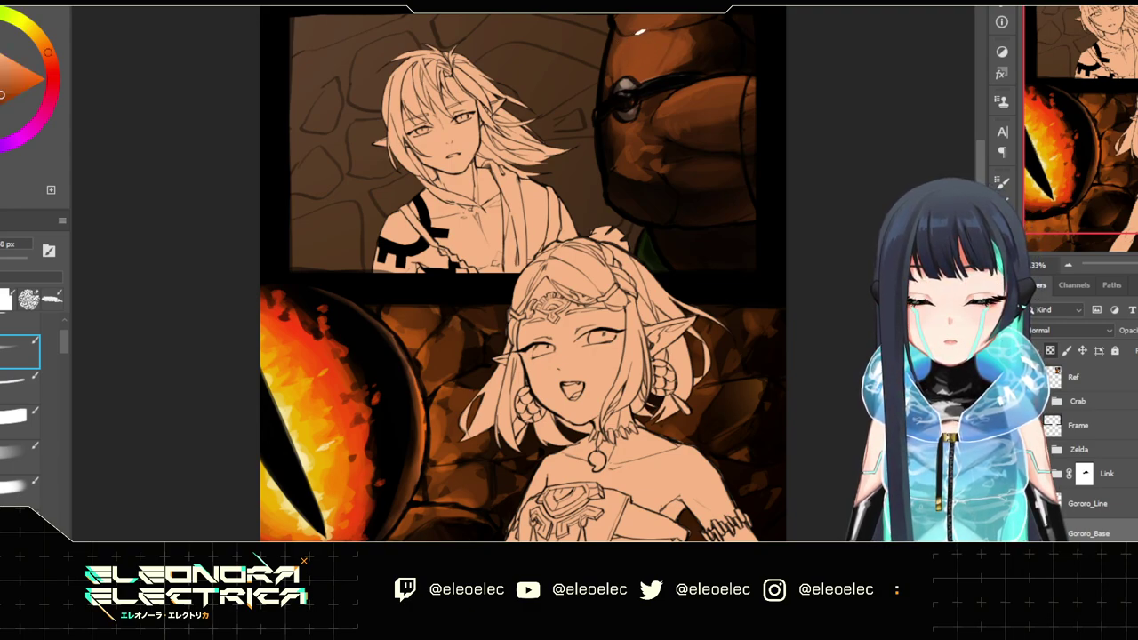
alt+click(639, 46)
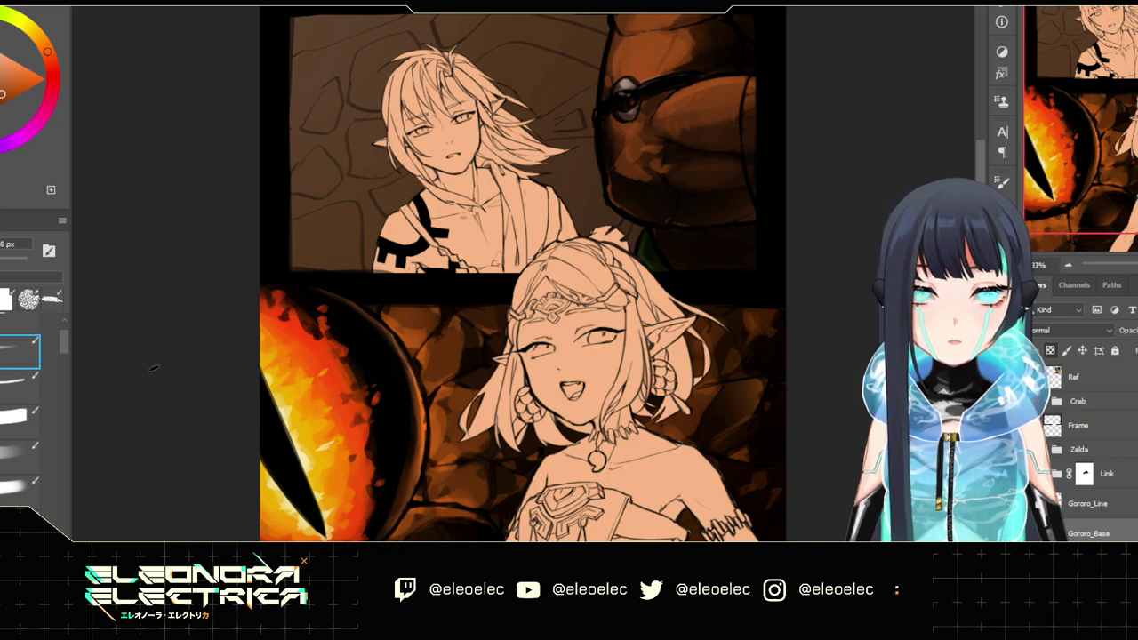
Paint dark shading and short near-black strokes along the figure's far edge beside the bulge, undoing and redoing the last change
click(21, 476)
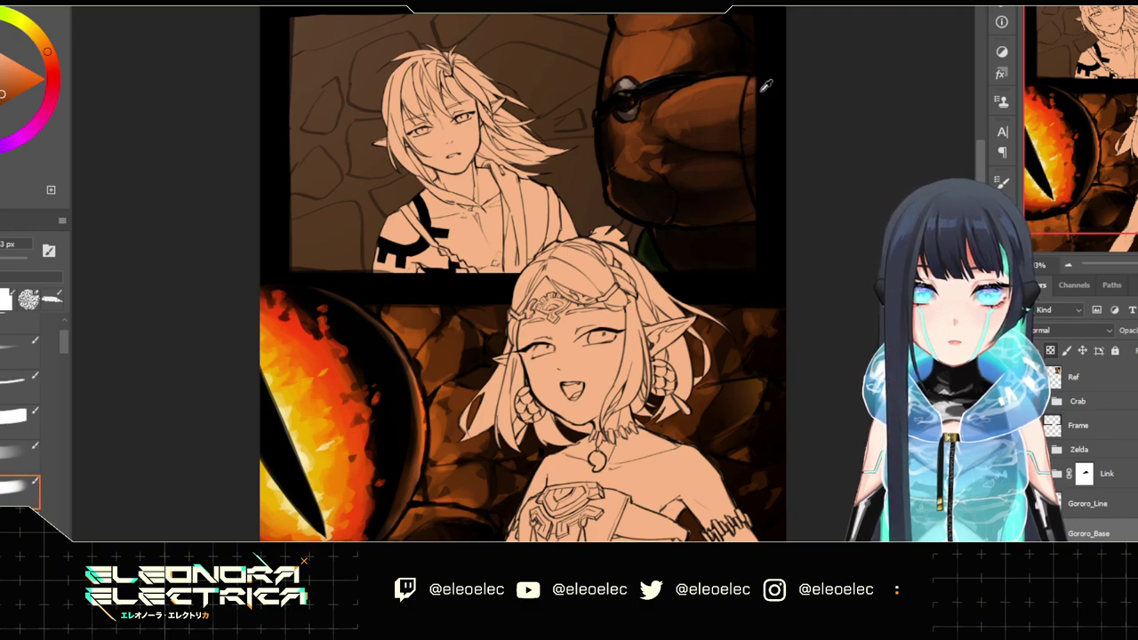
alt+click(692, 71)
mouse_move(755, 84)
mouse_down()
mouse_move(748, 117)
mouse_move(759, 83)
mouse_up()
click(16, 464)
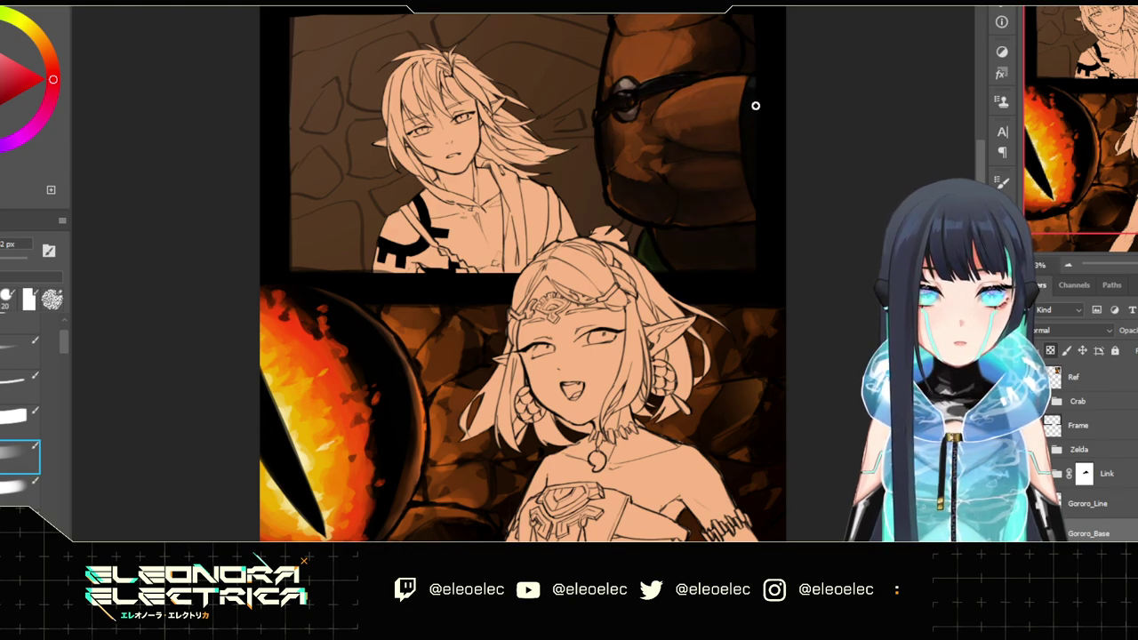
key(ctrl+z)
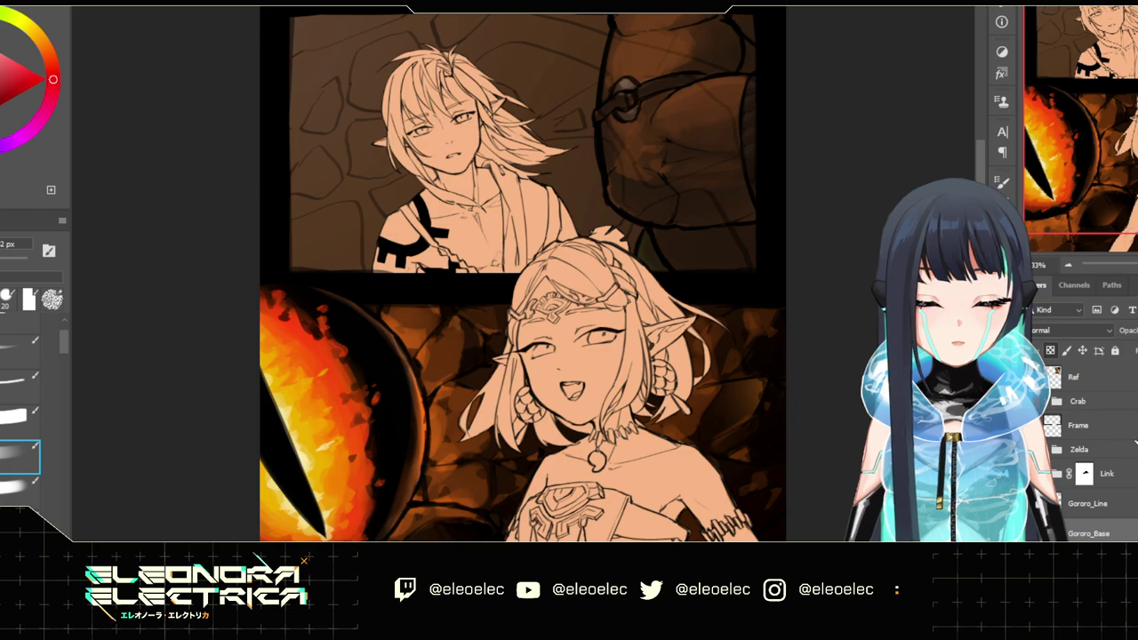
key(ctrl+shift+z)
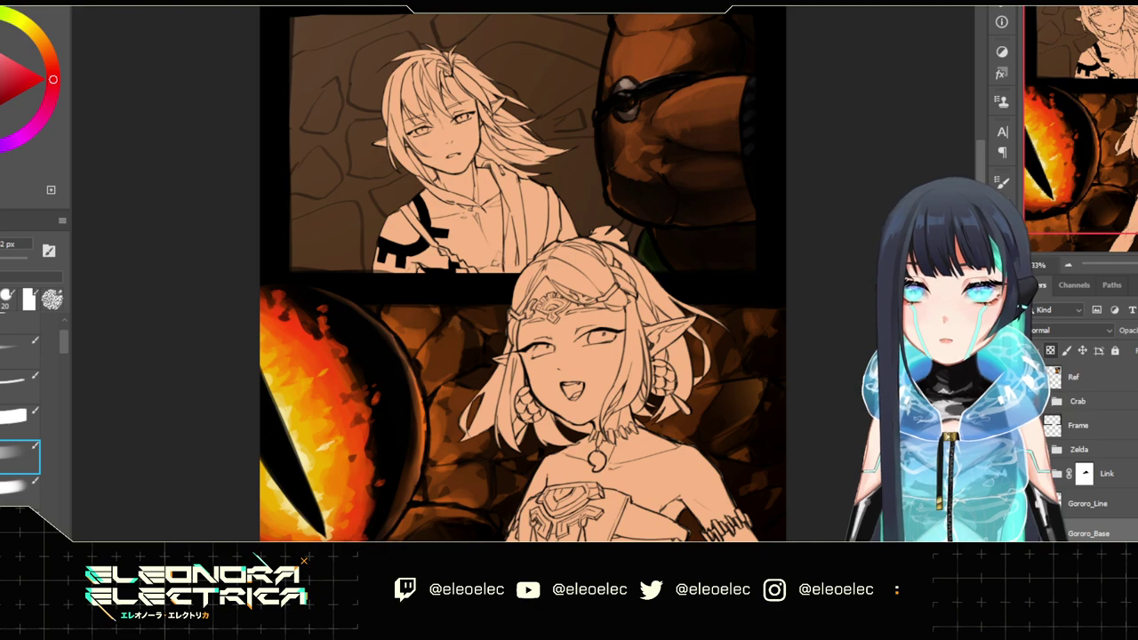
Sample the figure's orange-brown for the line art on the Gororo_Line layer and return to the Gororo_Base layer
click(1069, 265)
click(1068, 264)
scroll(772, 201, up, 5)
scroll(772, 201, down, 2)
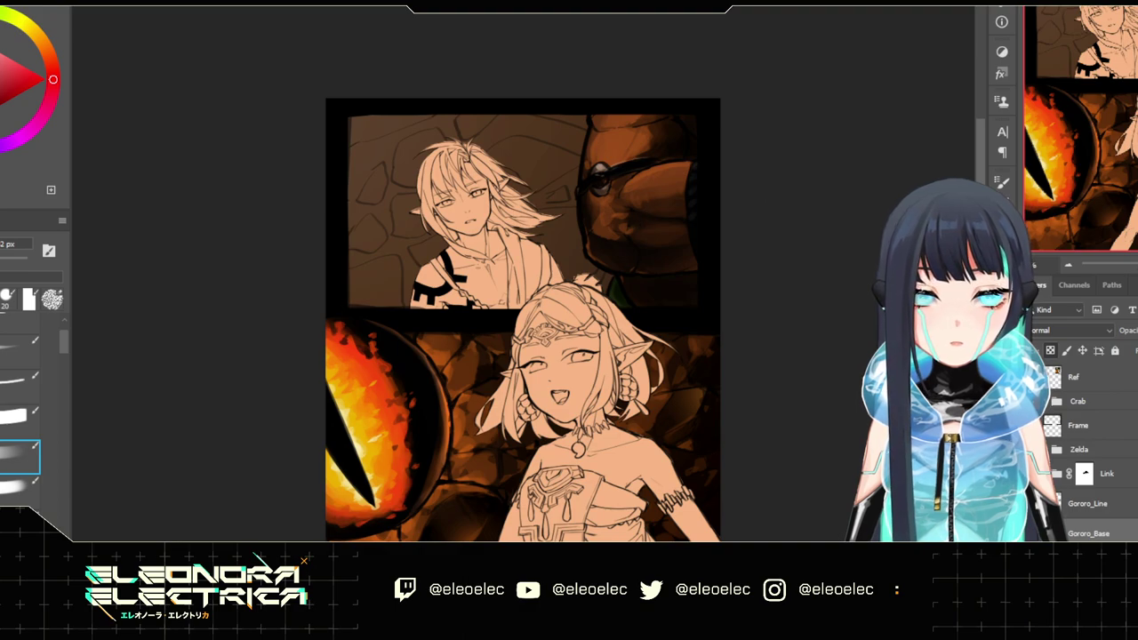
click(1123, 499)
alt+click(630, 206)
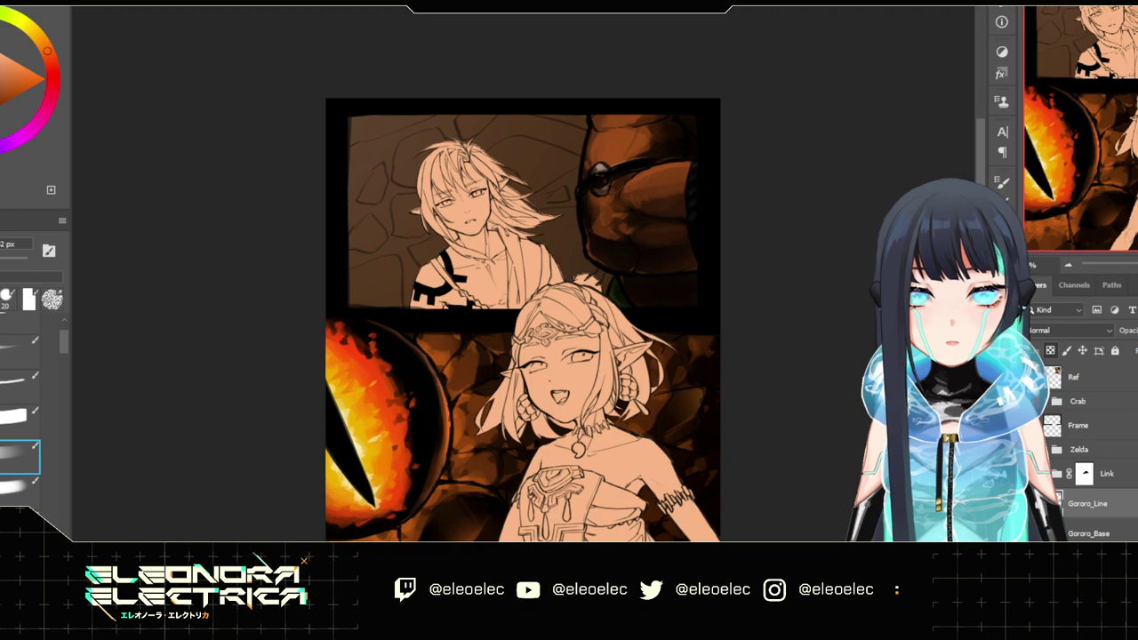
key(alt+bracketleft)
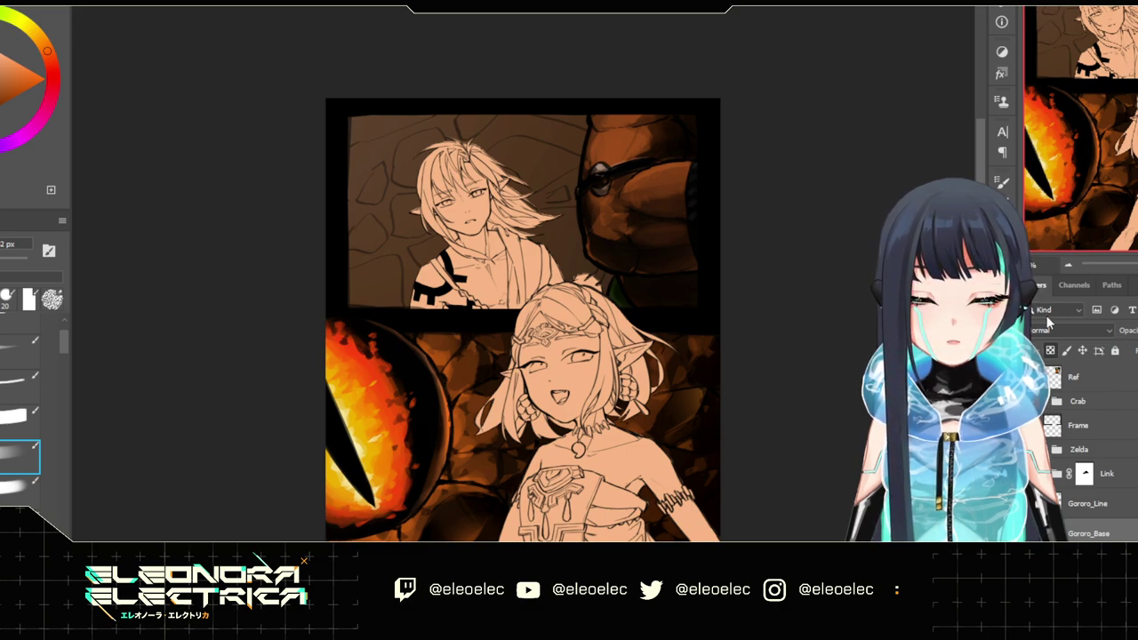
Group the Gororo_Line and Gororo_Base layers and name the group Goro
click(1098, 504)
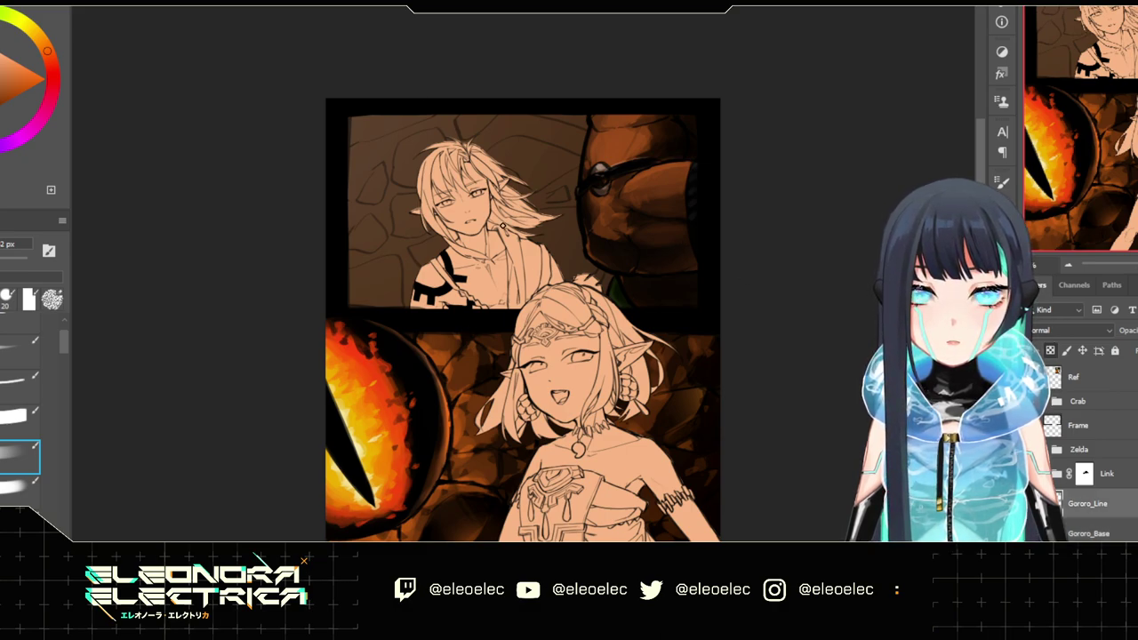
scroll(586, 266, down, 1)
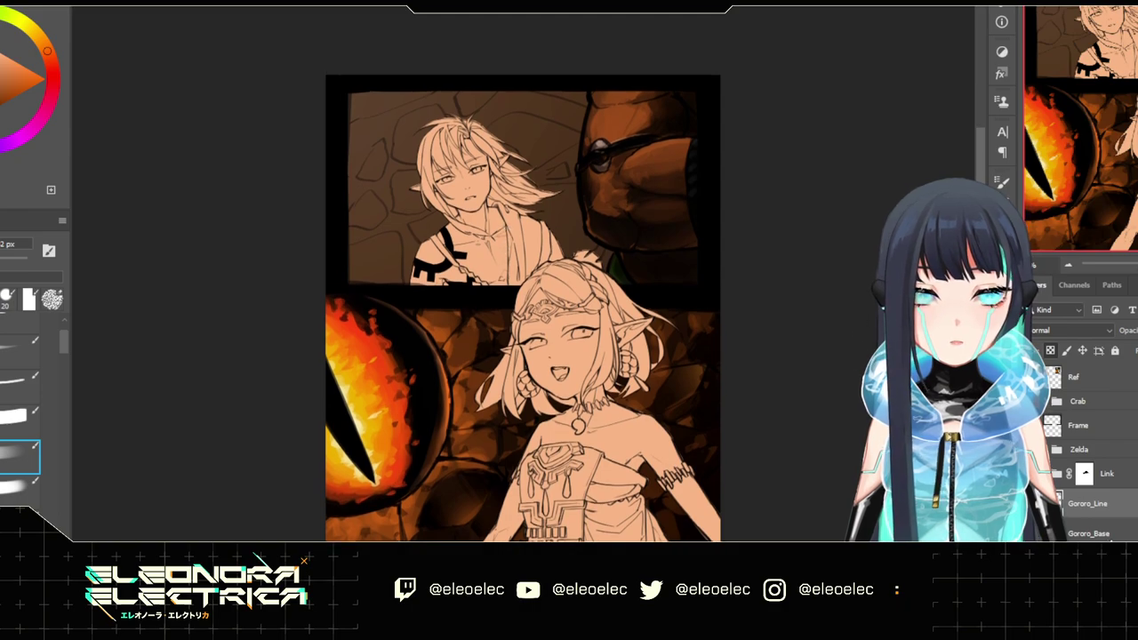
key(ctrl+g)
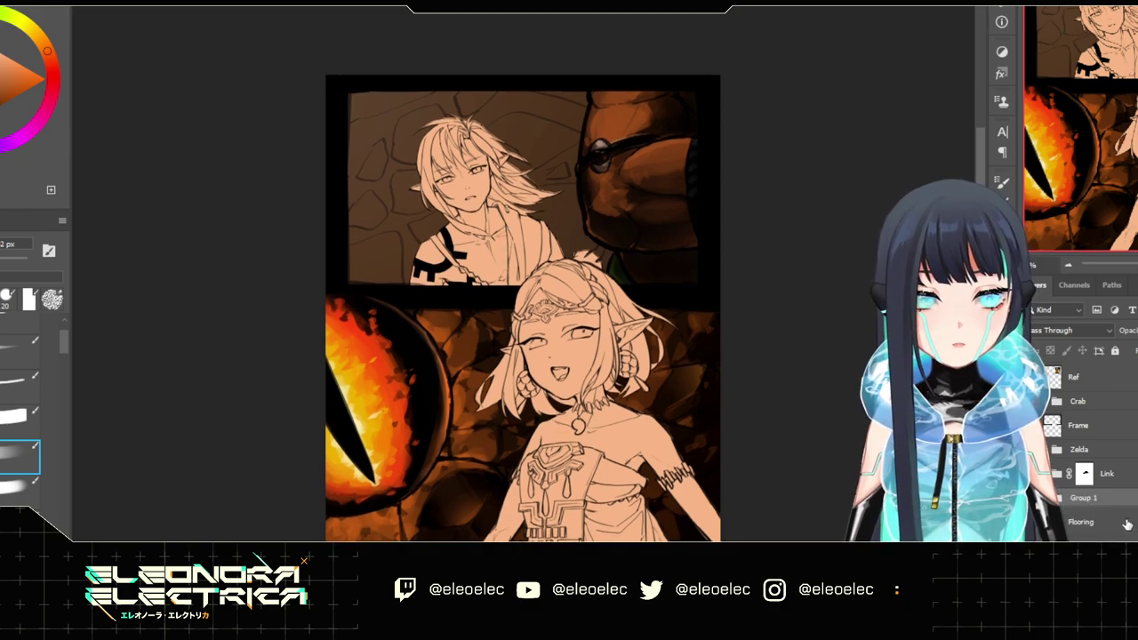
double_click(1085, 497)
text(Goro)
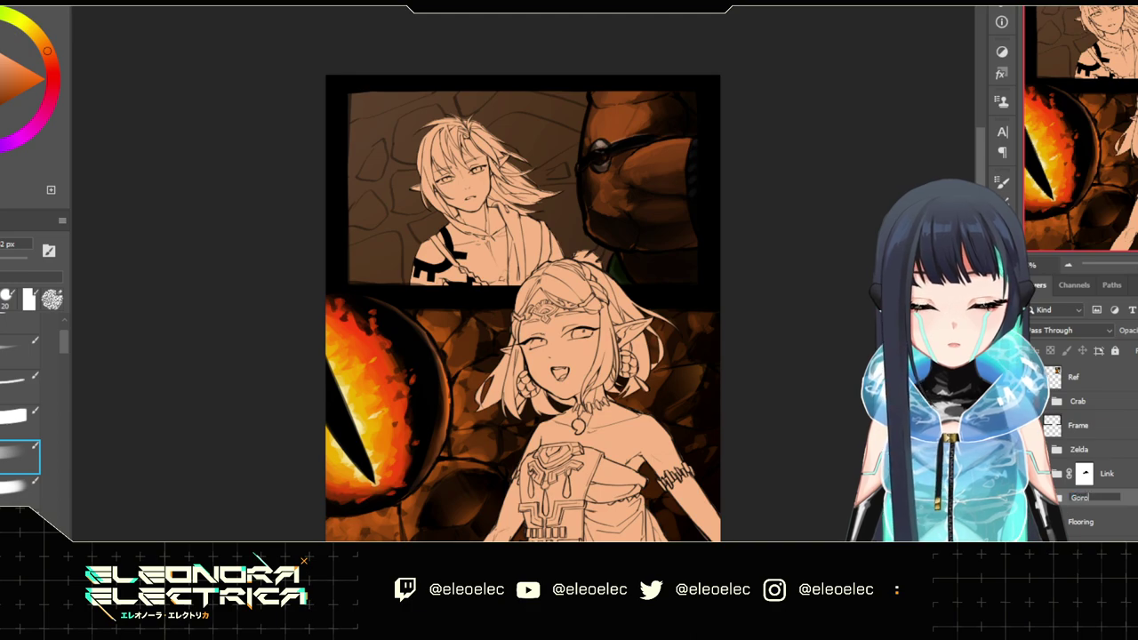
key(Return)
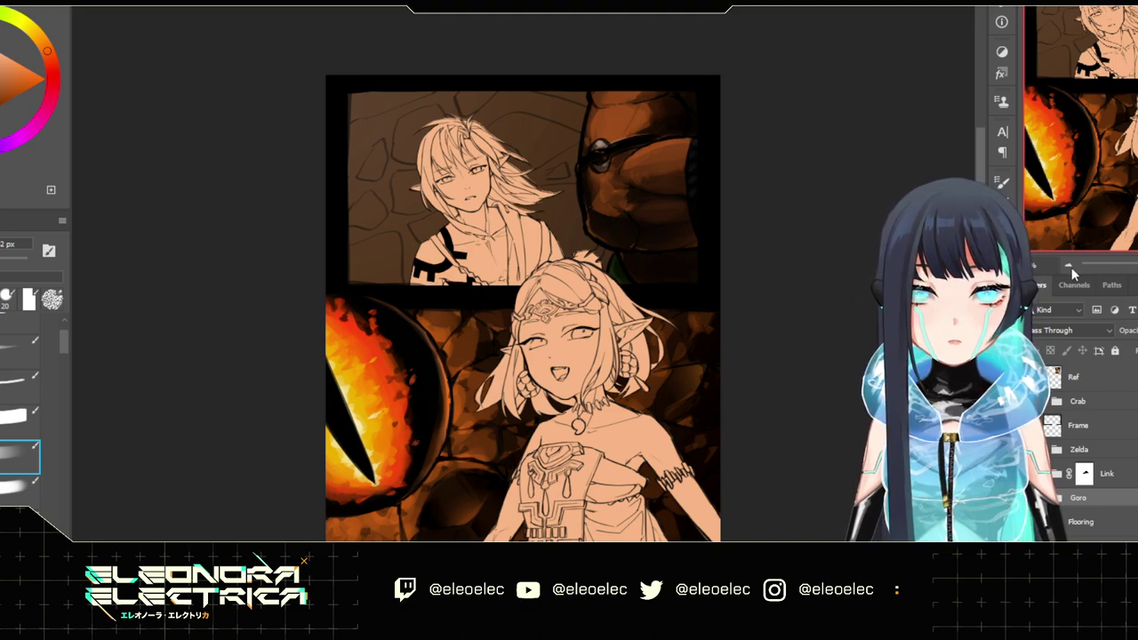
Open the Goro group, try a hue and saturation adjustment on its Gororo_Base layer, and reselect the soft brush preset
key(ctrl+plus)
drag(491, 226, 490, 277)
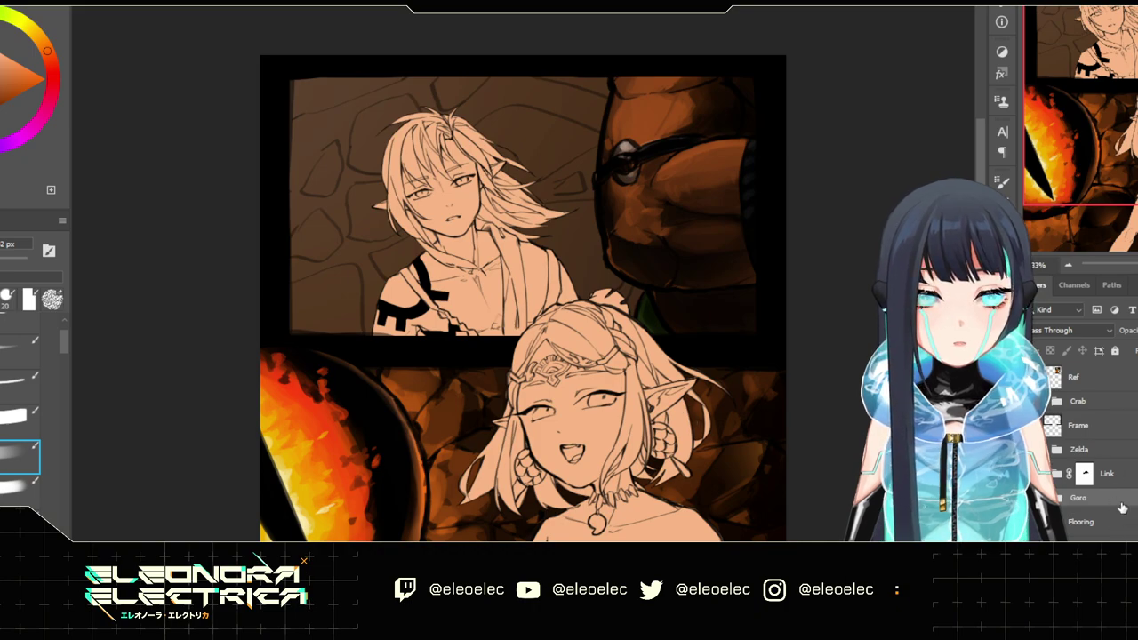
click(1043, 498)
click(1103, 537)
key(ctrl+u)
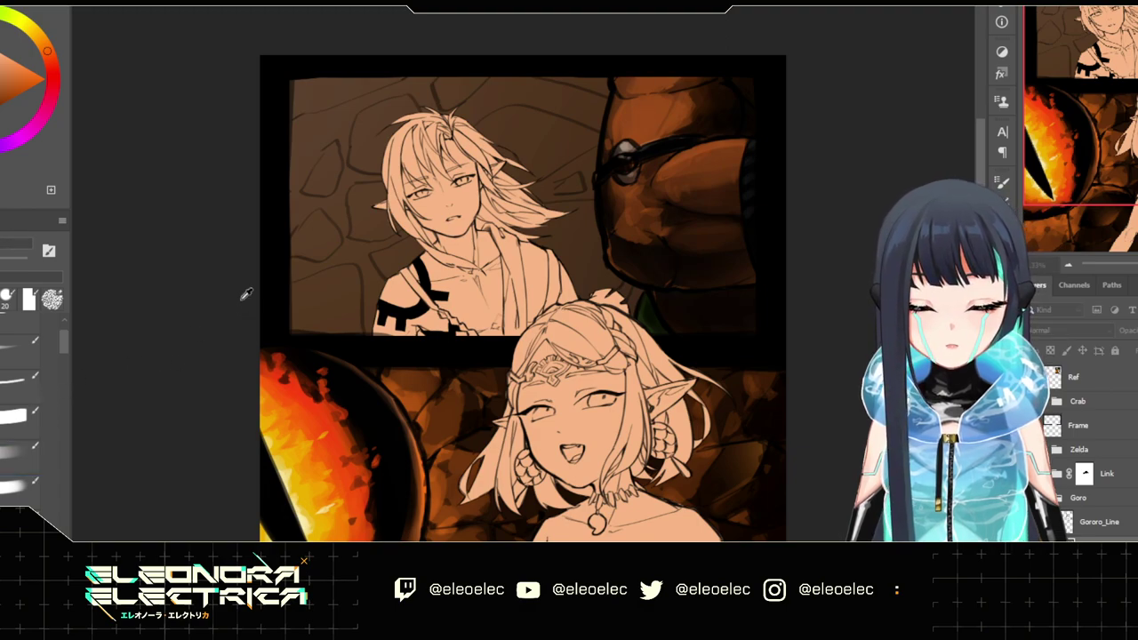
click(69, 482)
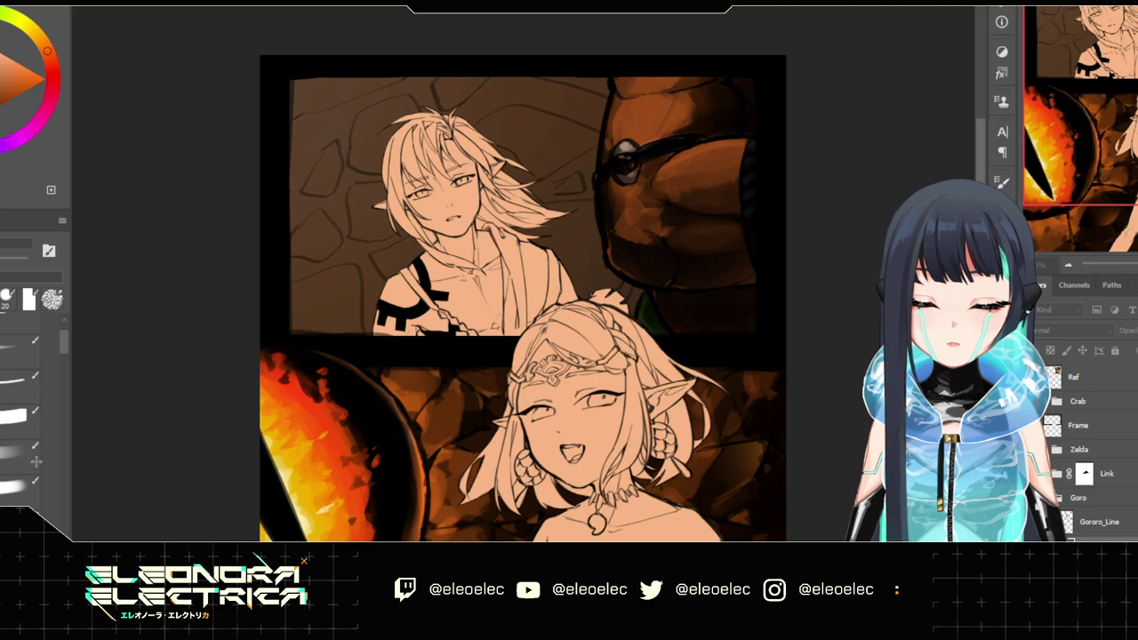
key(ctrl+z)
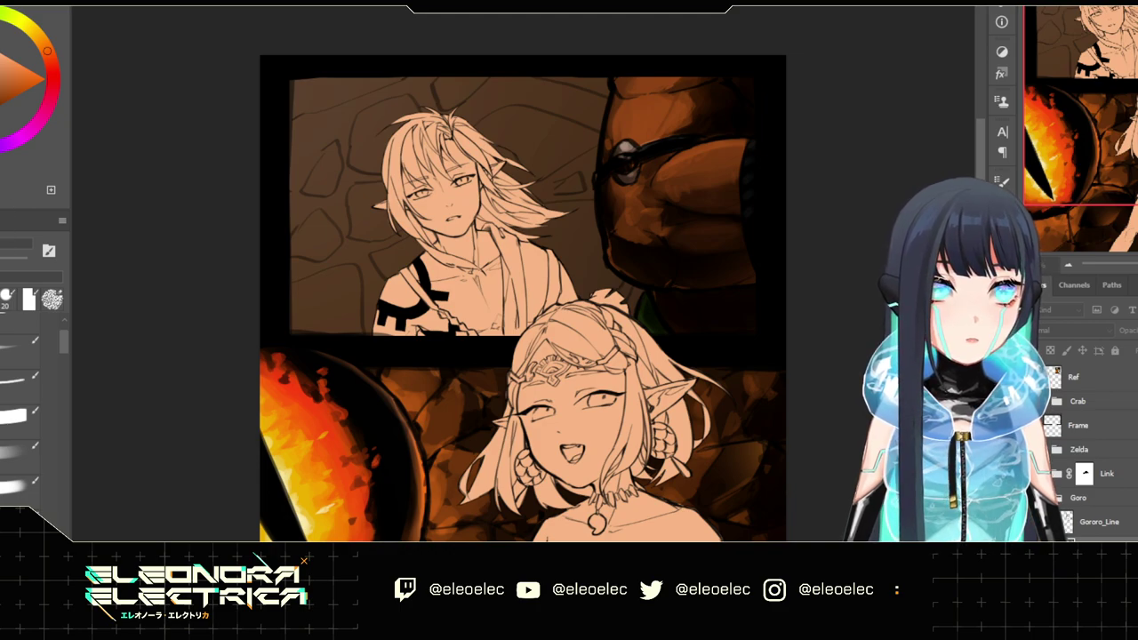
click(20, 457)
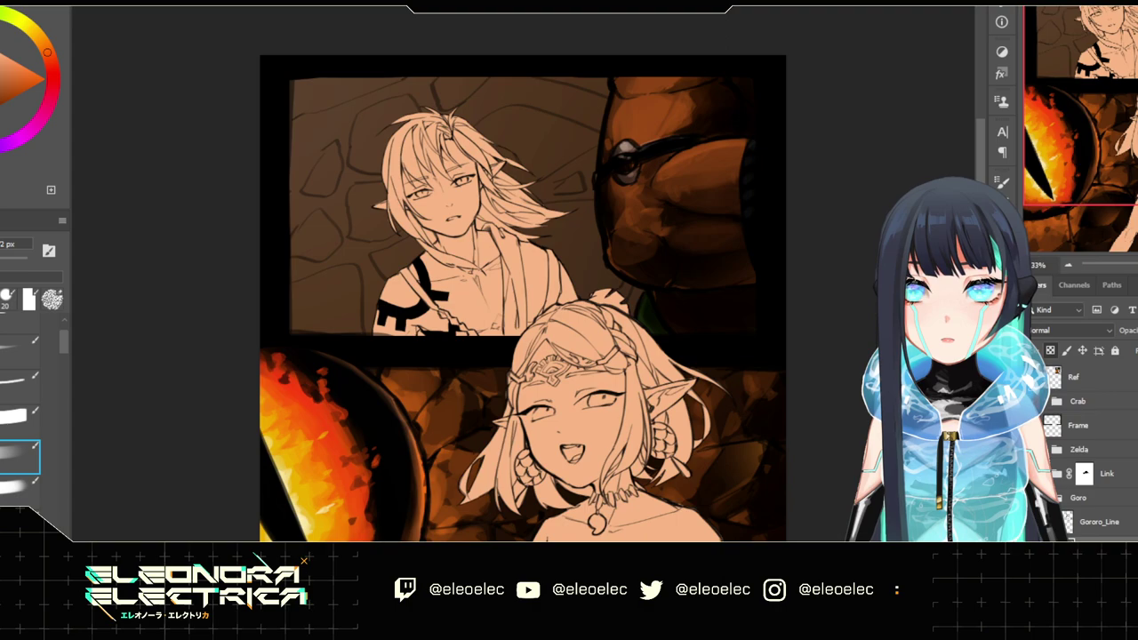
Collapse the Goro group and rename the Flooring layer as Flooring_Line
scroll(662, 203, down, 1)
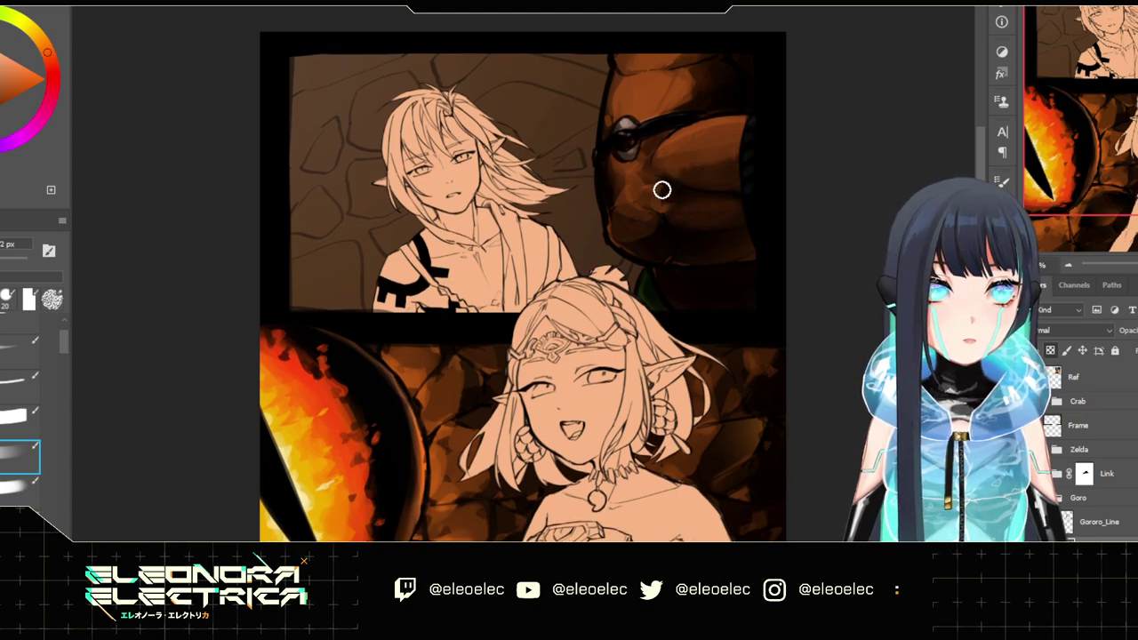
scroll(659, 190, down, 2)
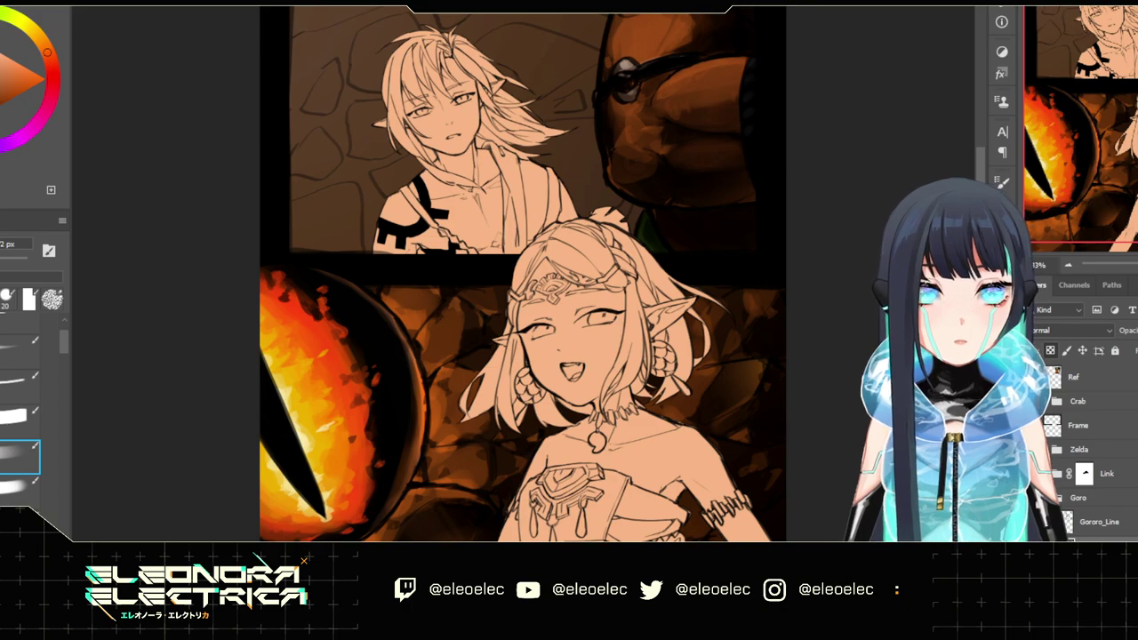
click(1071, 262)
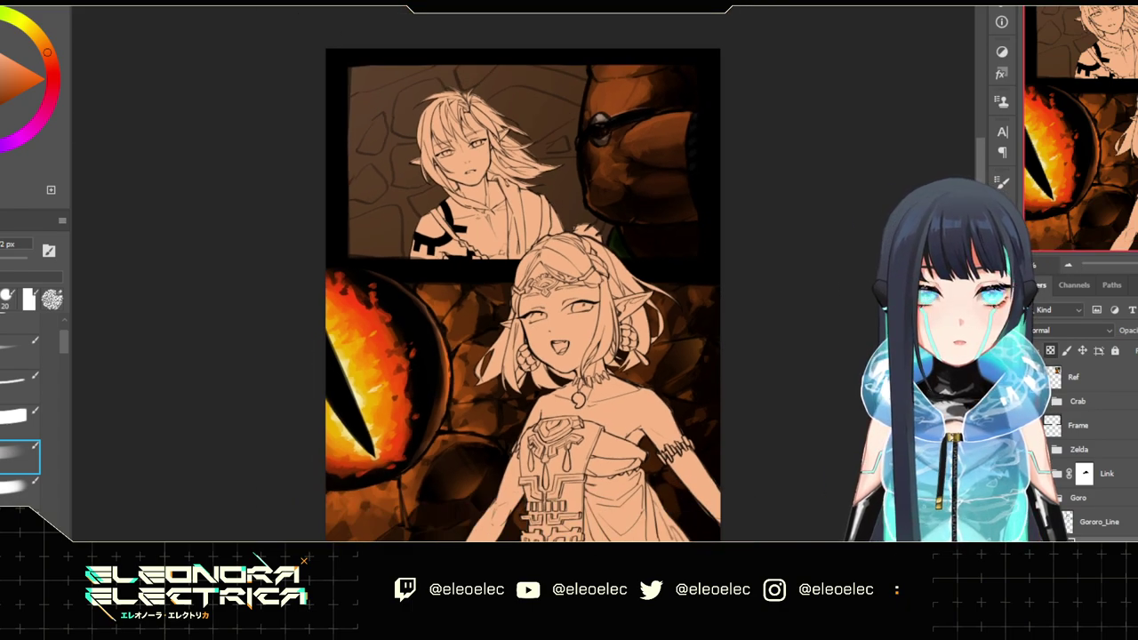
key(ctrl+plus)
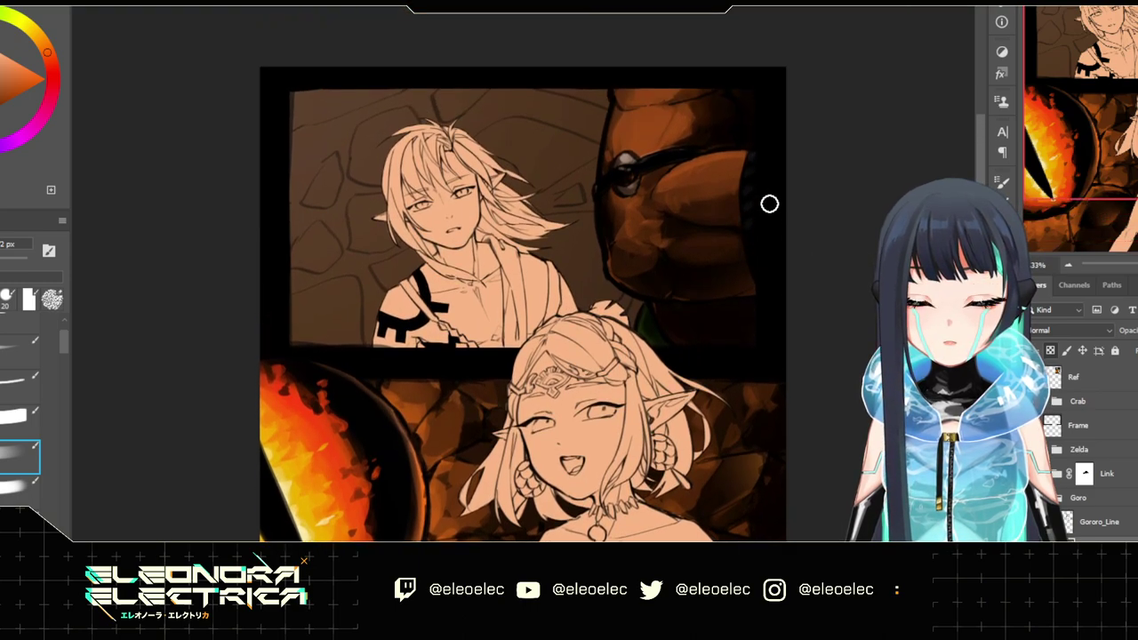
click(1044, 498)
click(1092, 528)
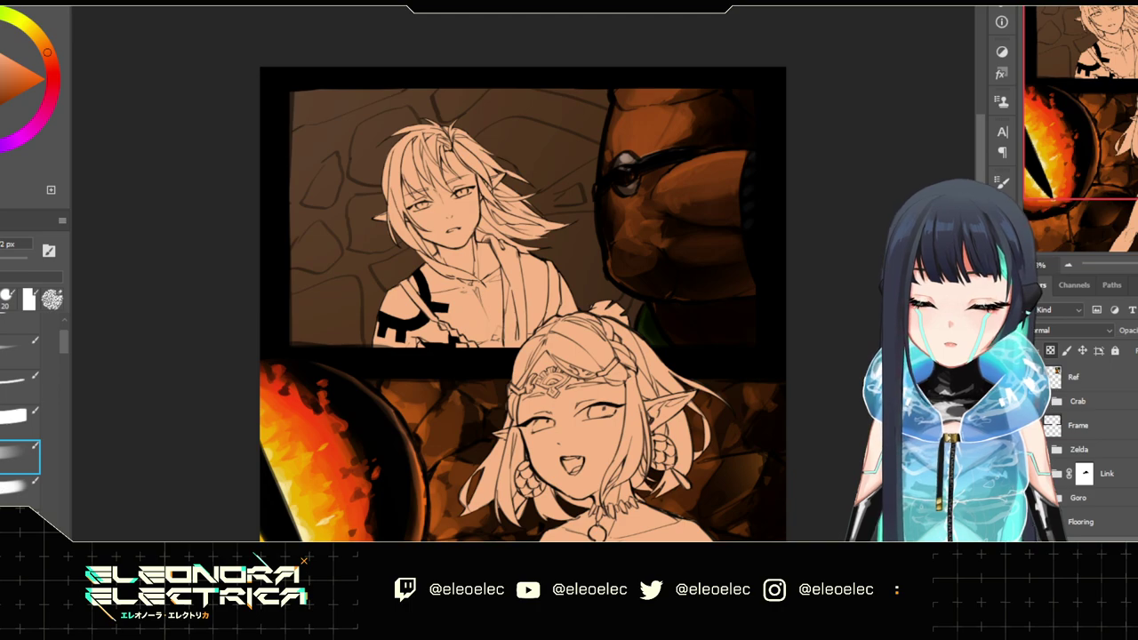
click(18, 489)
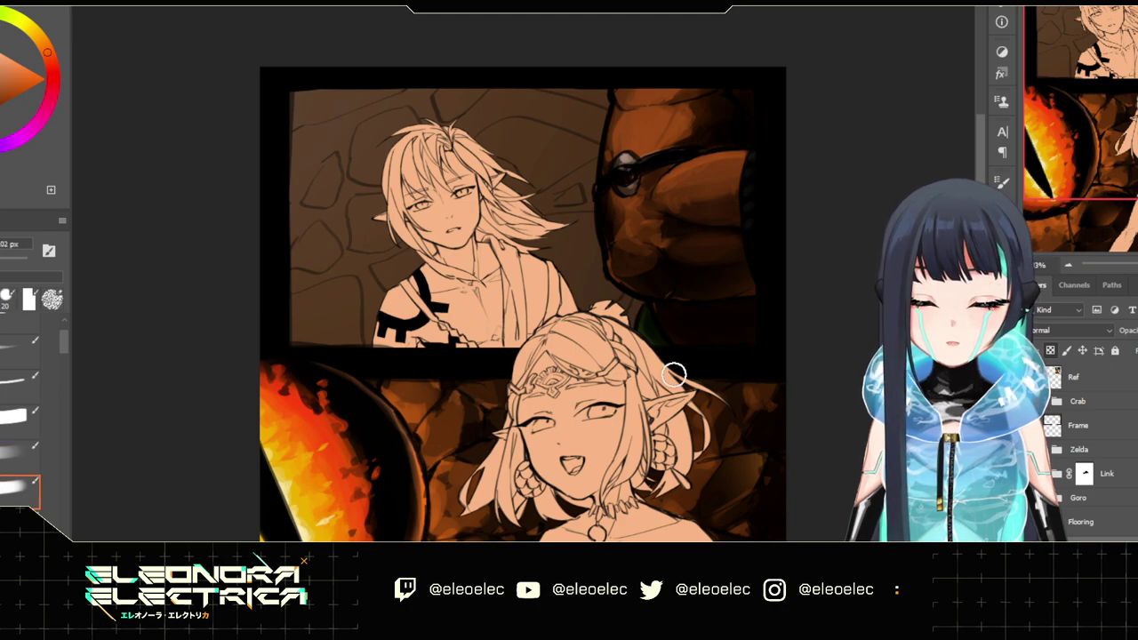
double_click(1081, 523)
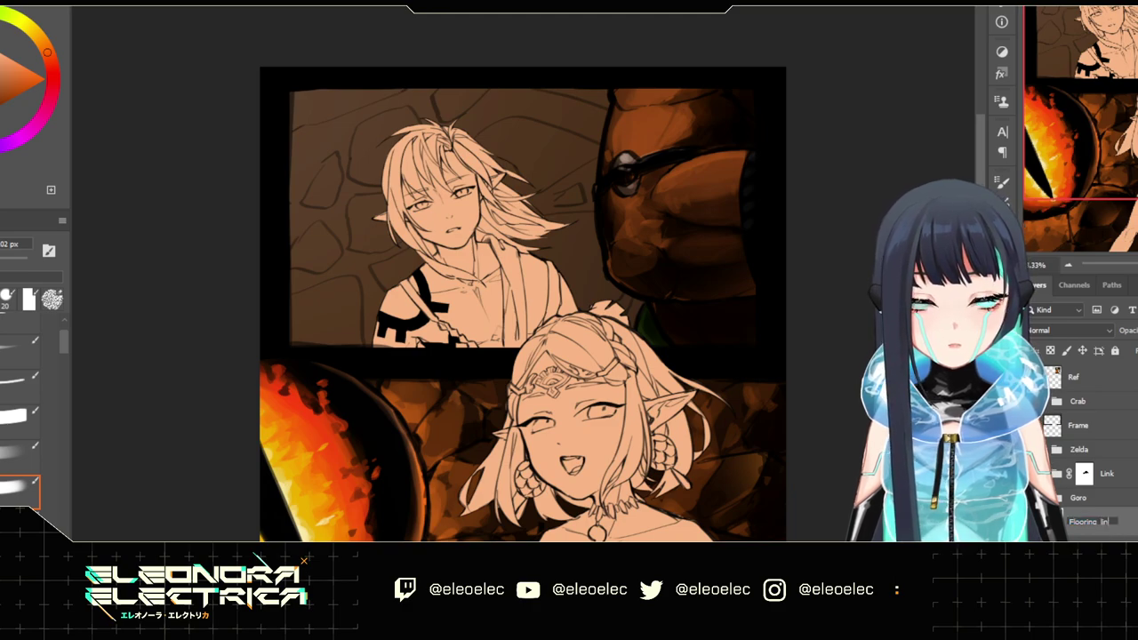
text(_Line)
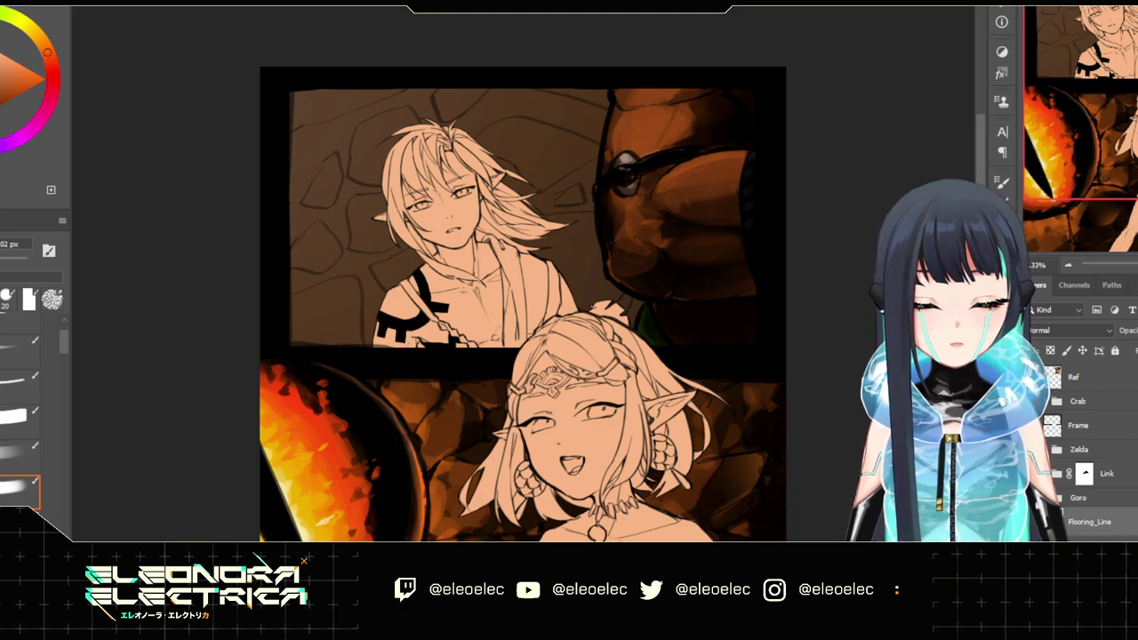
Add a layer beneath Flooring_Line, duplicate the line layer to strengthen the wall's stone outlines, and name the result Flooring_Line
click(1082, 545)
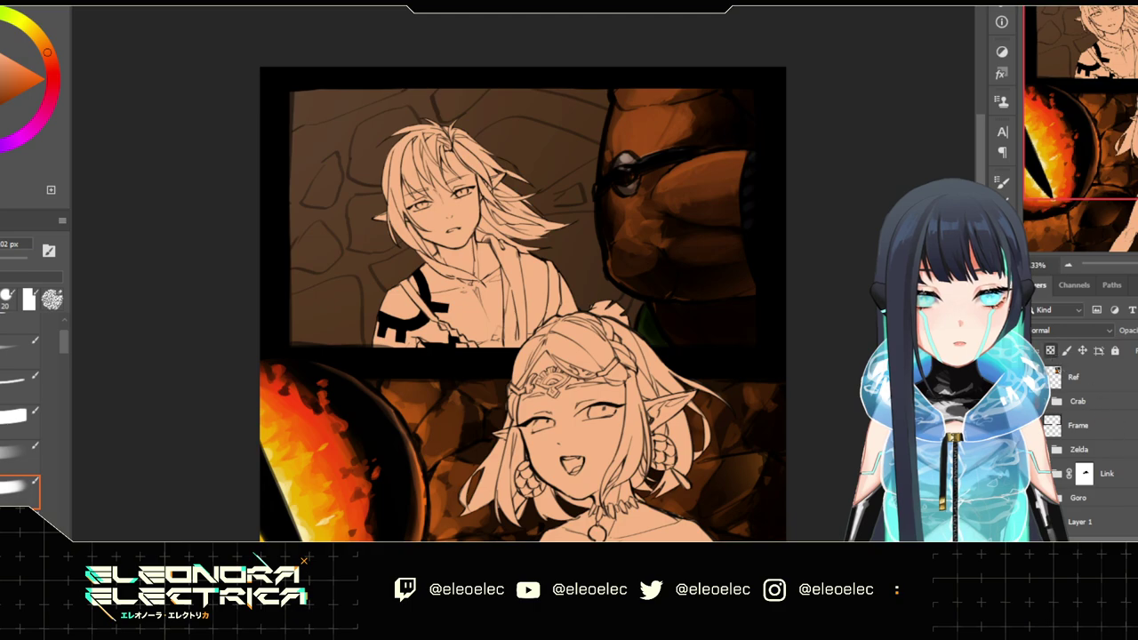
drag(1082, 539, 1082, 510)
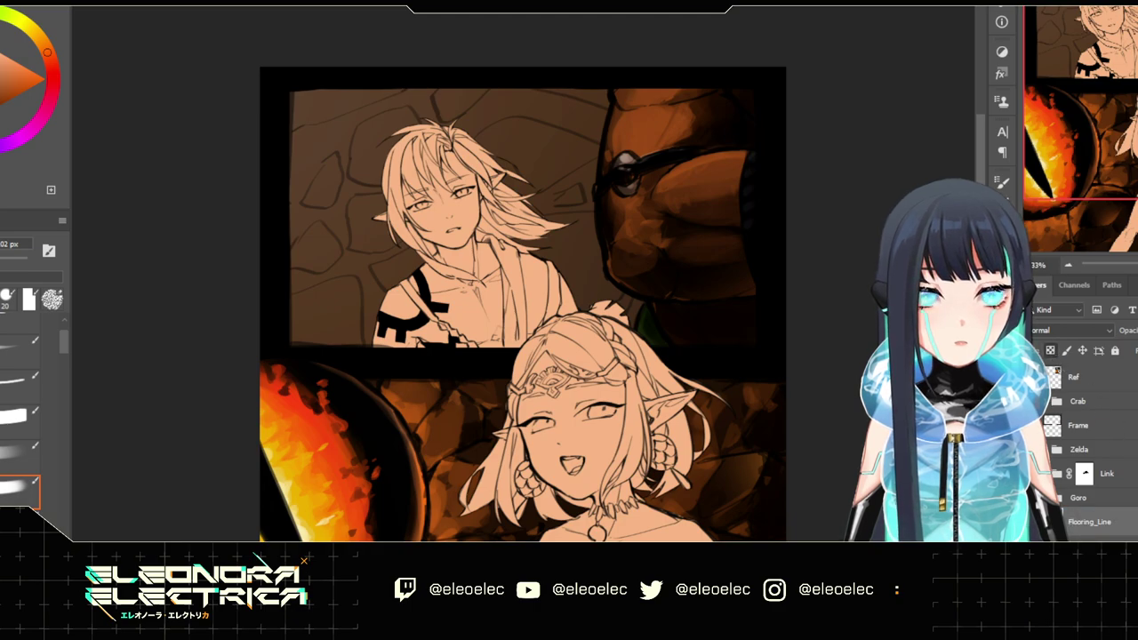
key(ctrl+j)
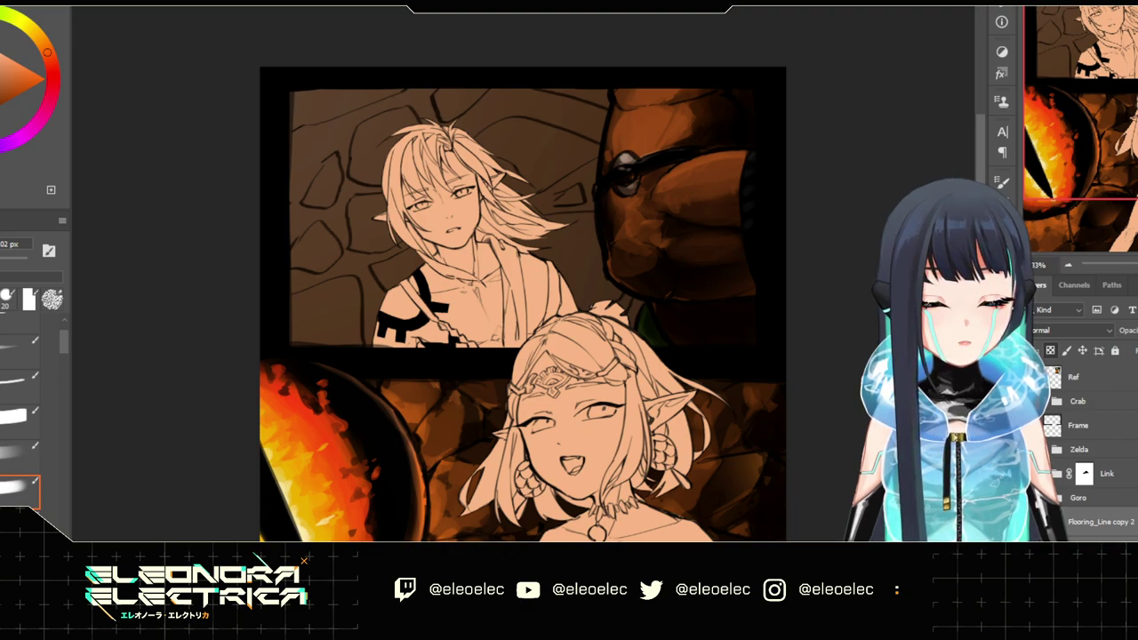
double_click(1129, 524)
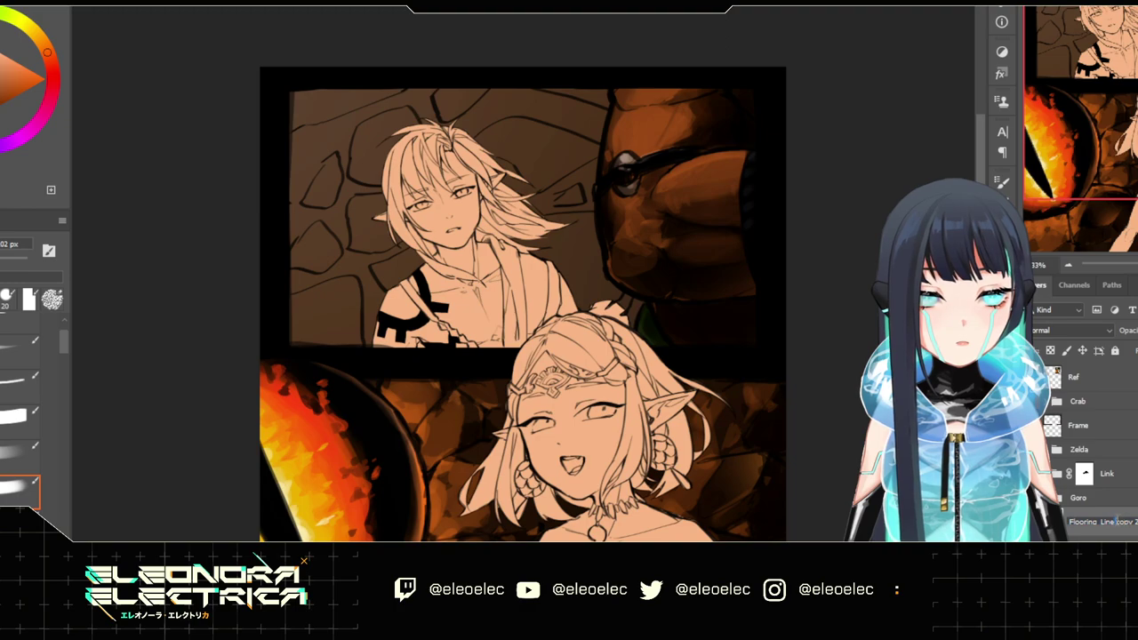
key(Return)
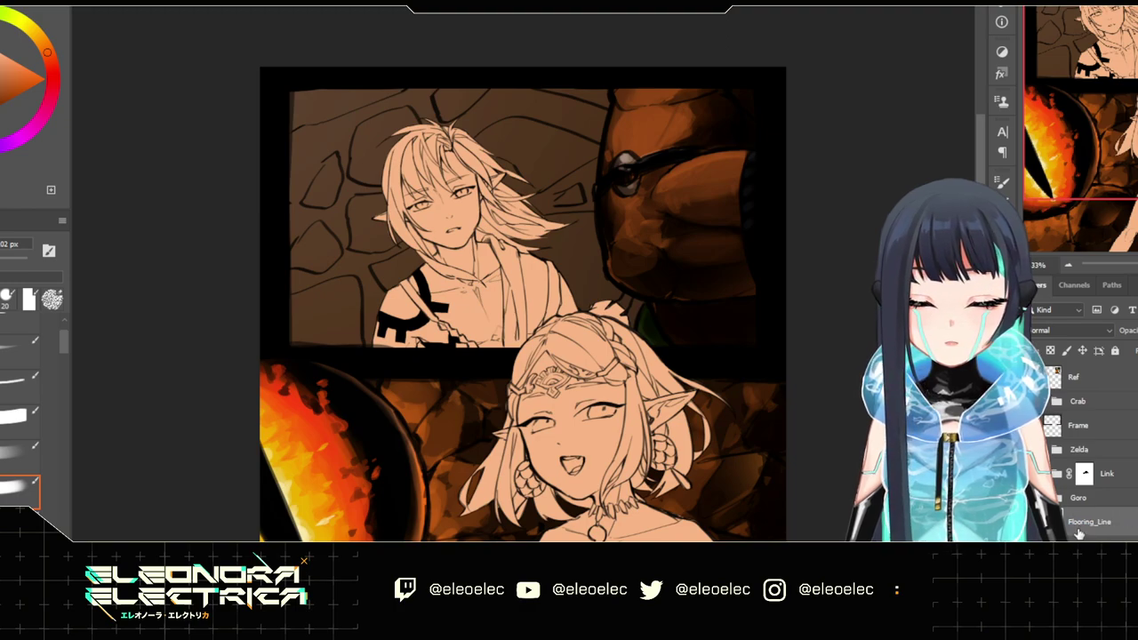
key(alt+[)
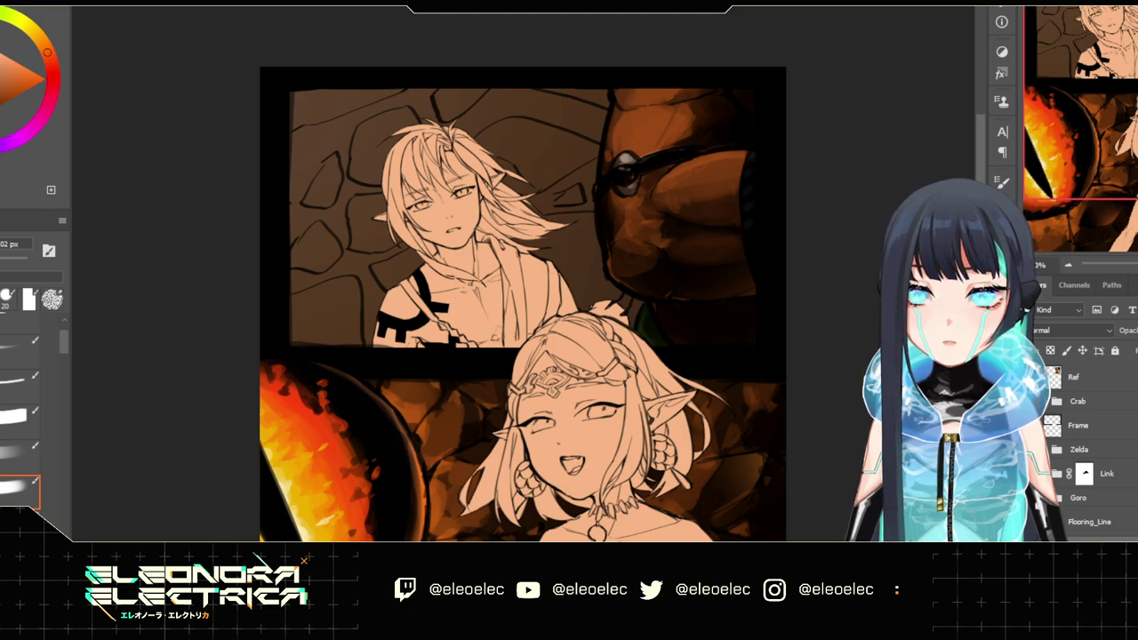
Try broad black strokes over the stone wall behind the upper panel's character
drag(282, 167, 467, 94)
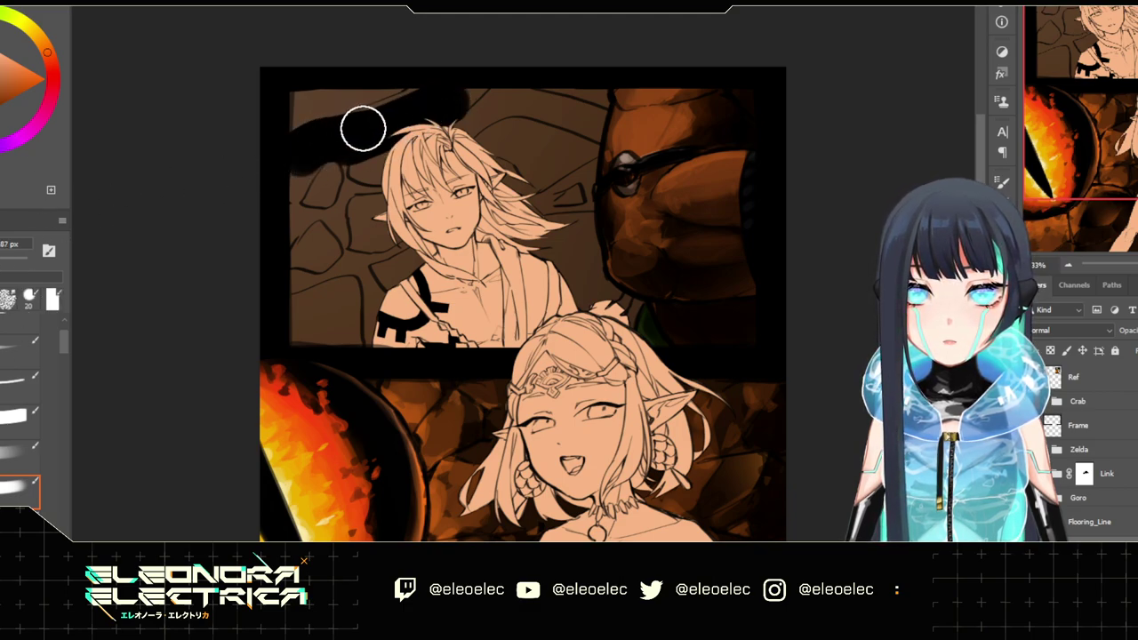
key(ctrl+z)
drag(283, 169, 458, 96)
key(ctrl+z)
mouse_move(346, 142)
mouse_down()
mouse_move(311, 142)
mouse_move(463, 91)
mouse_up()
mouse_move(284, 207)
mouse_down()
mouse_move(479, 136)
mouse_move(355, 249)
mouse_move(396, 266)
mouse_move(526, 198)
mouse_move(304, 226)
mouse_up()
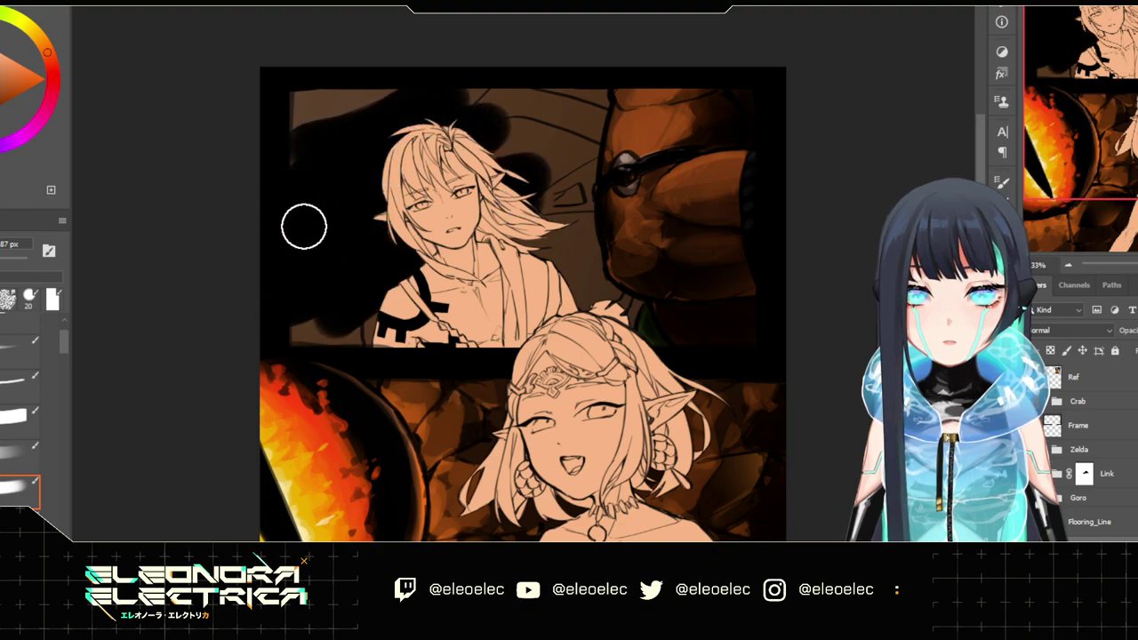
Cover the upper panel's stone wall with a flat dark brown base beneath the line art
mouse_move(433, 118)
mouse_down()
mouse_move(392, 147)
mouse_move(442, 109)
mouse_move(313, 122)
mouse_up()
mouse_move(504, 112)
mouse_down()
mouse_move(304, 215)
mouse_move(286, 202)
mouse_move(333, 149)
mouse_move(429, 103)
mouse_move(255, 177)
mouse_move(467, 127)
mouse_up()
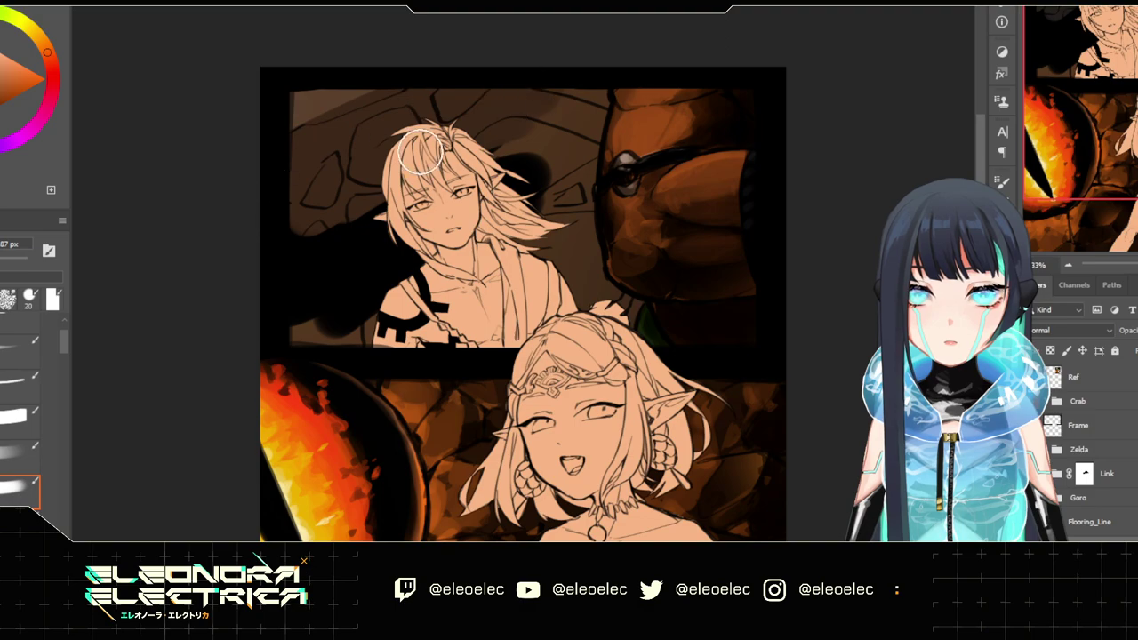
key(ctrl+z)
key(ctrl+z)
key(ctrl+z)
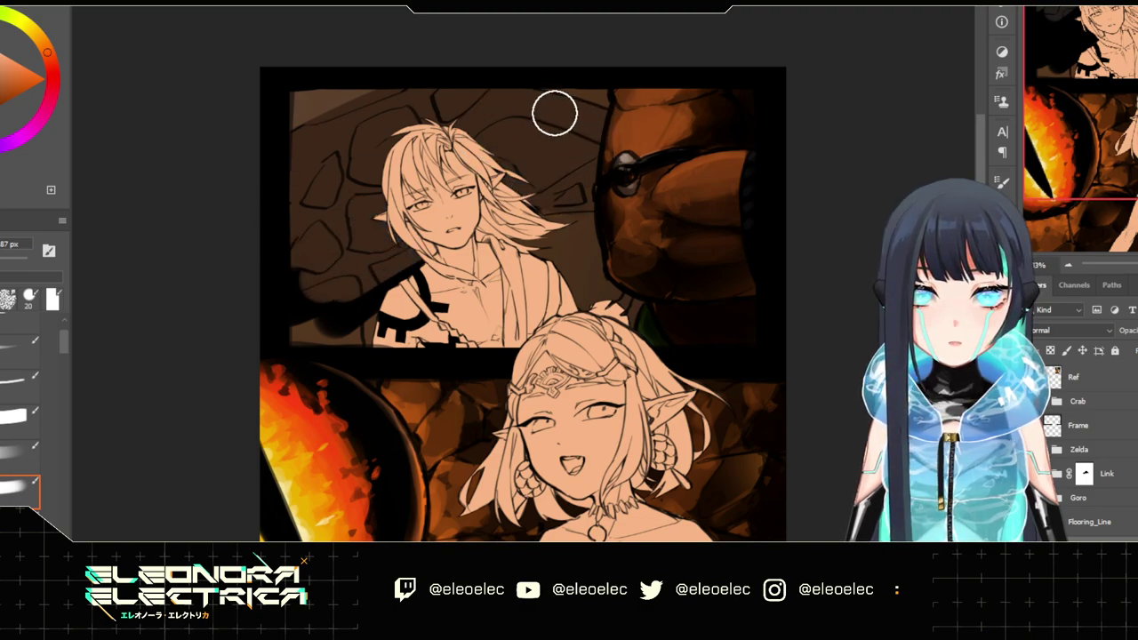
key(ctrl+z)
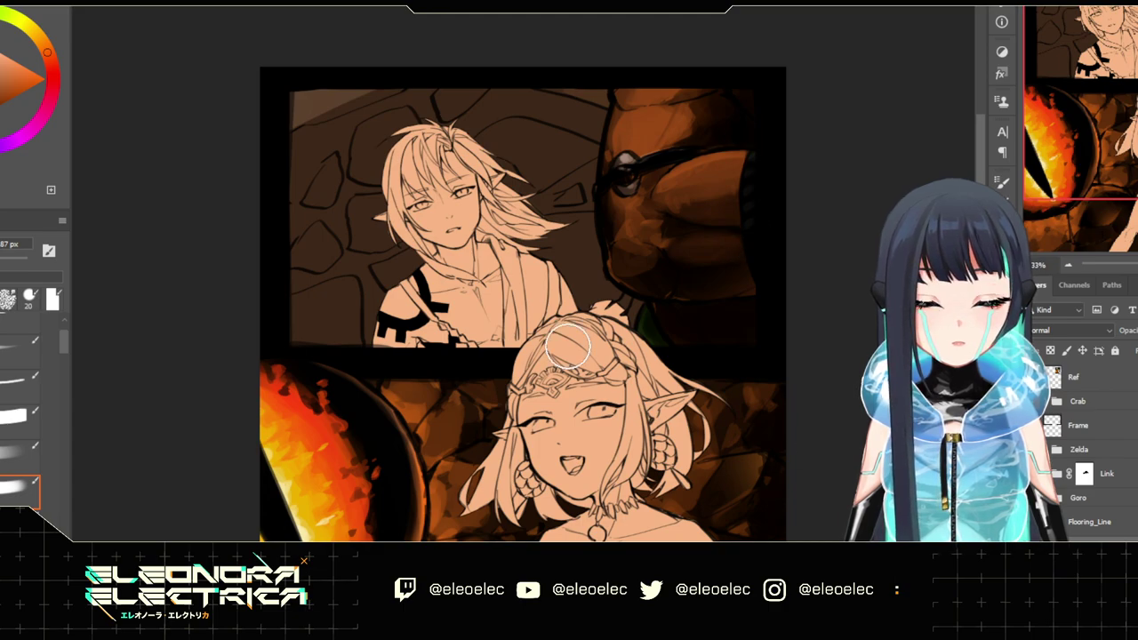
Paint the wall's stones around the upper character dark grey, keeping the brown gaps between them
mouse_move(275, 111)
mouse_down()
mouse_move(357, 83)
mouse_move(330, 93)
mouse_move(311, 52)
mouse_move(361, 89)
mouse_move(267, 98)
mouse_move(337, 73)
mouse_move(311, 99)
mouse_move(308, 89)
mouse_move(375, 77)
mouse_up()
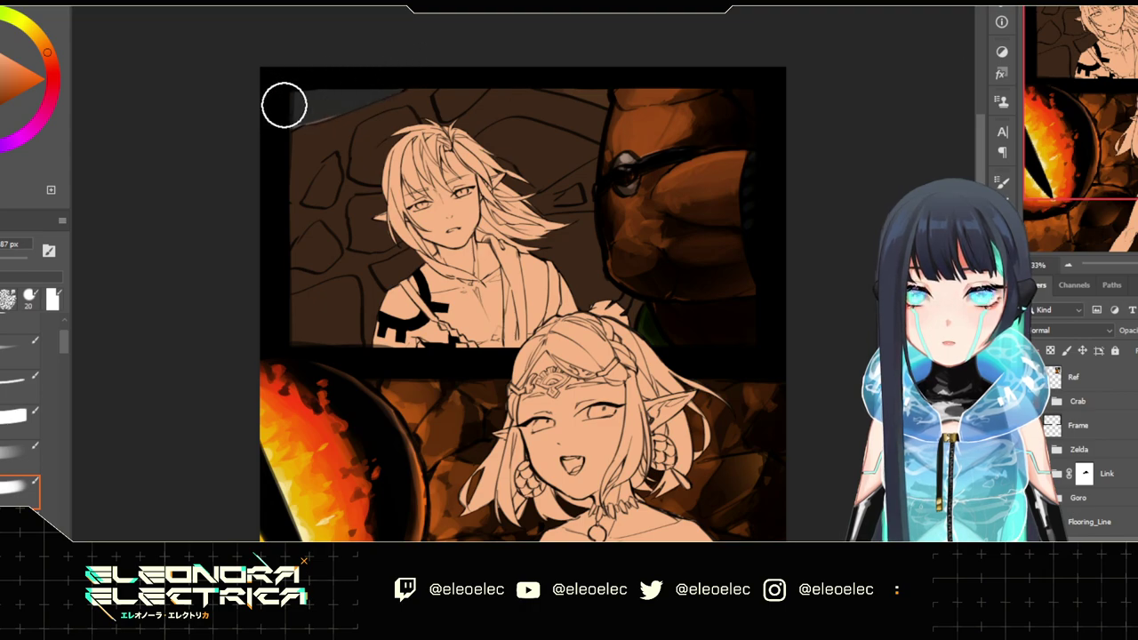
drag(568, 68, 629, 86)
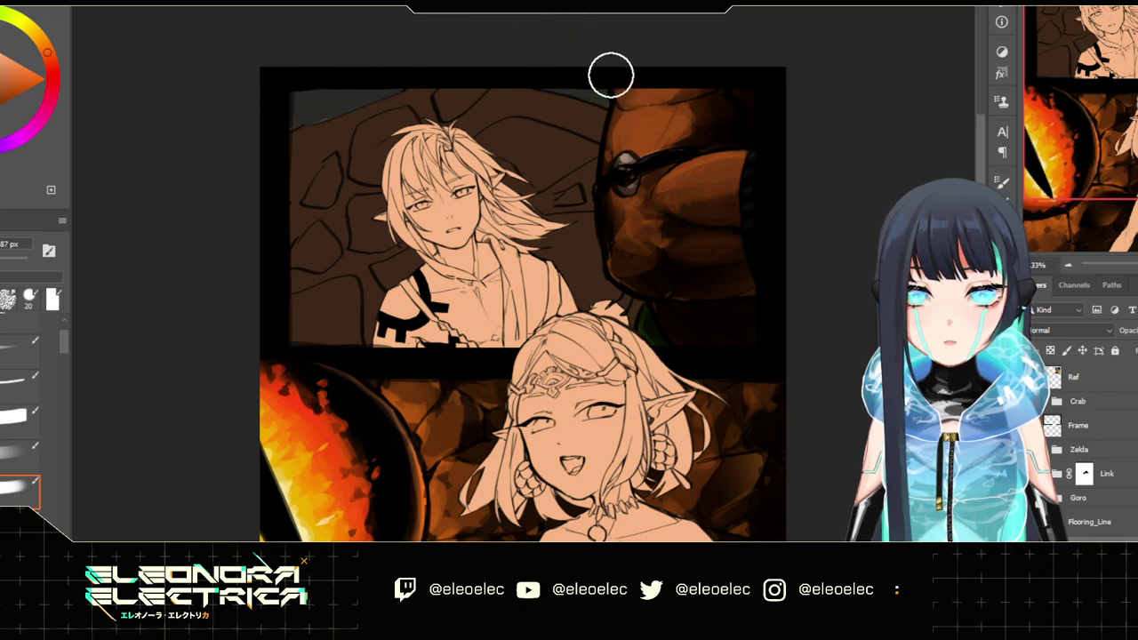
mouse_move(292, 125)
mouse_down()
mouse_move(321, 110)
mouse_move(362, 168)
mouse_move(365, 129)
mouse_move(387, 138)
mouse_move(392, 166)
mouse_move(369, 177)
mouse_up()
click(13, 257)
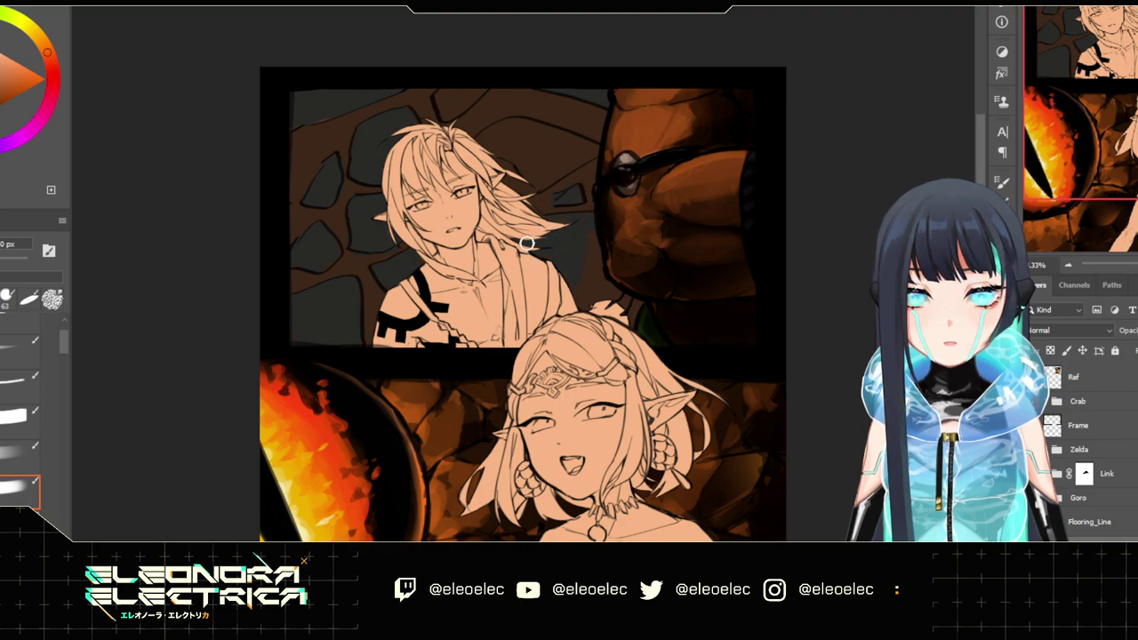
Fill the remaining stones between the upper character and the large figure with dark grey, and switch to a smaller brush
click(18, 258)
mouse_move(607, 272)
mouse_down()
mouse_move(596, 234)
mouse_move(611, 259)
mouse_move(603, 301)
mouse_up()
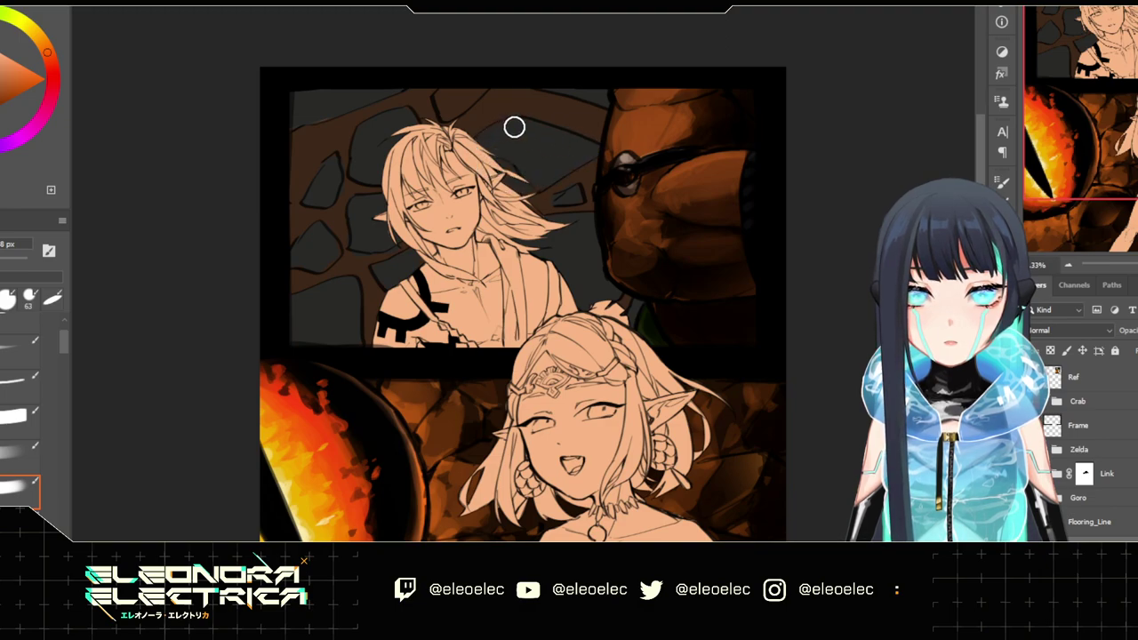
key(l)
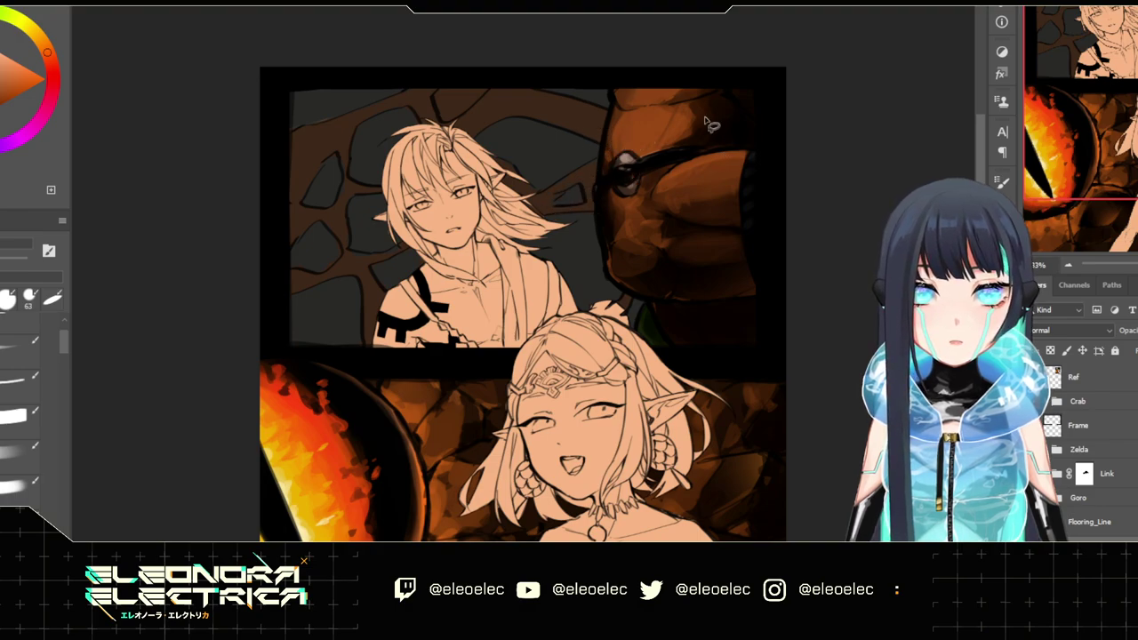
click(18, 486)
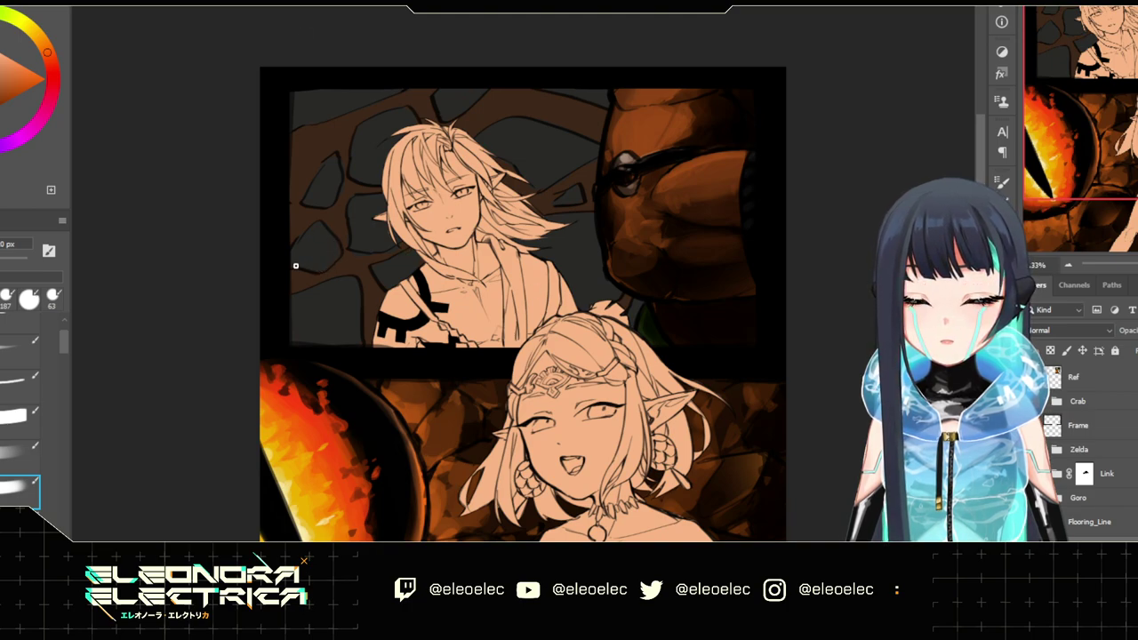
key(l)
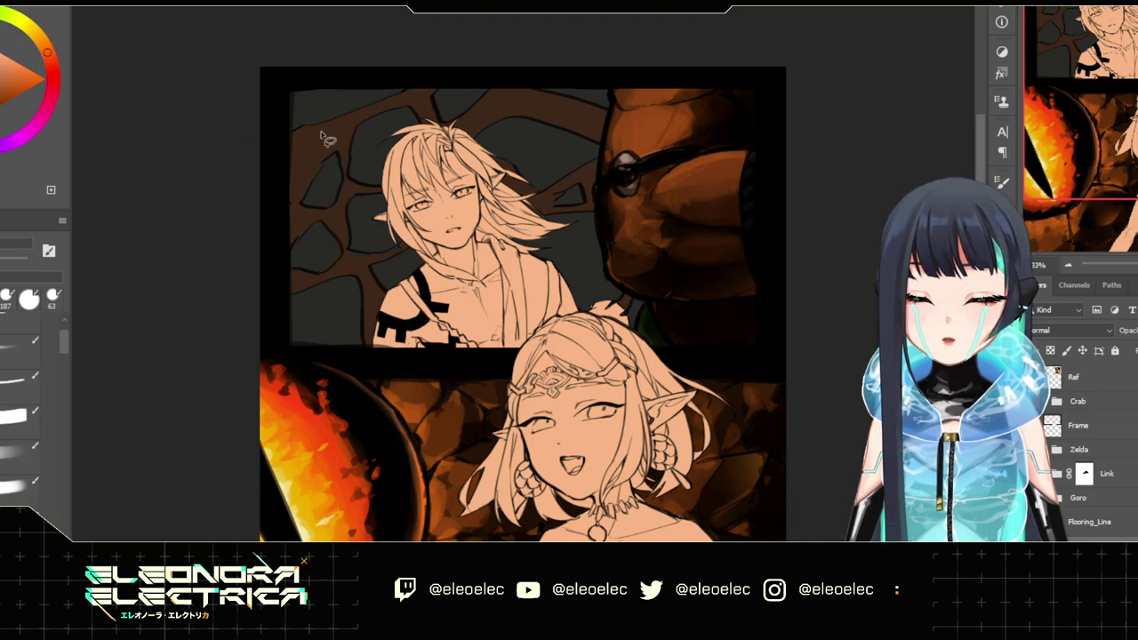
mouse_move(349, 230)
mouse_down()
mouse_move(347, 248)
mouse_move(345, 229)
mouse_move(367, 260)
mouse_move(399, 241)
mouse_up()
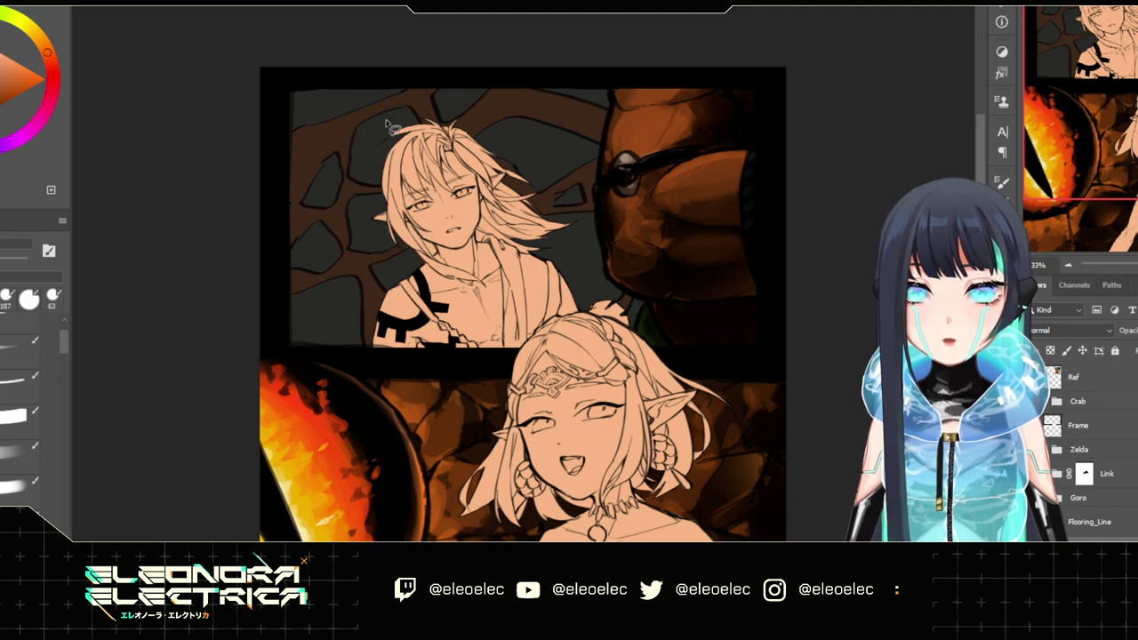
click(18, 457)
key(bracketleft)
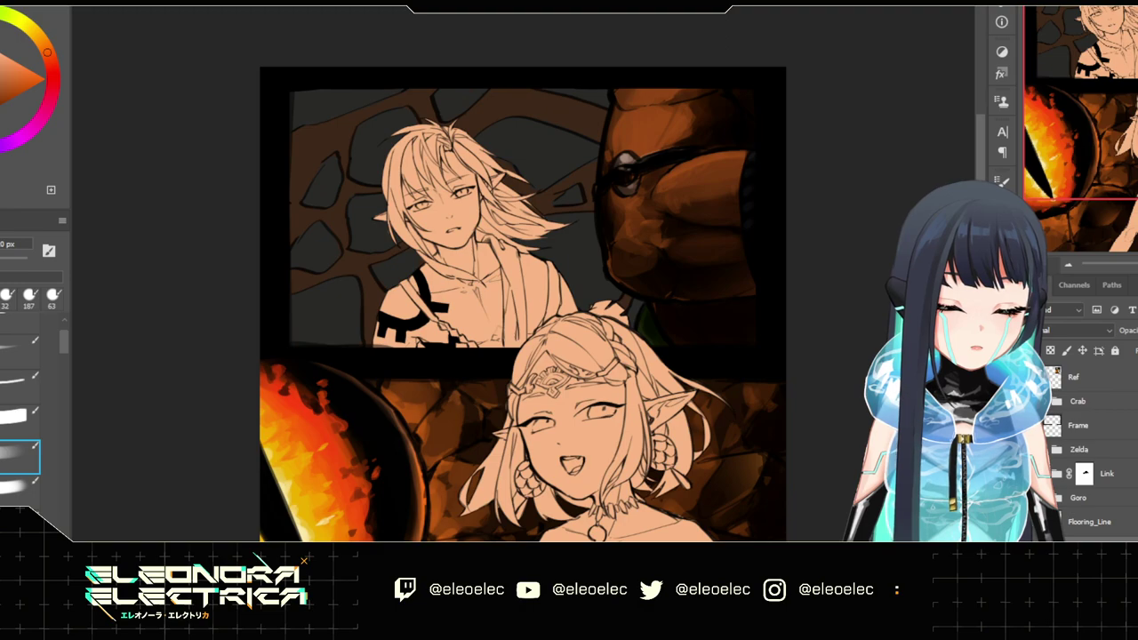
scroll(744, 186, down, 1)
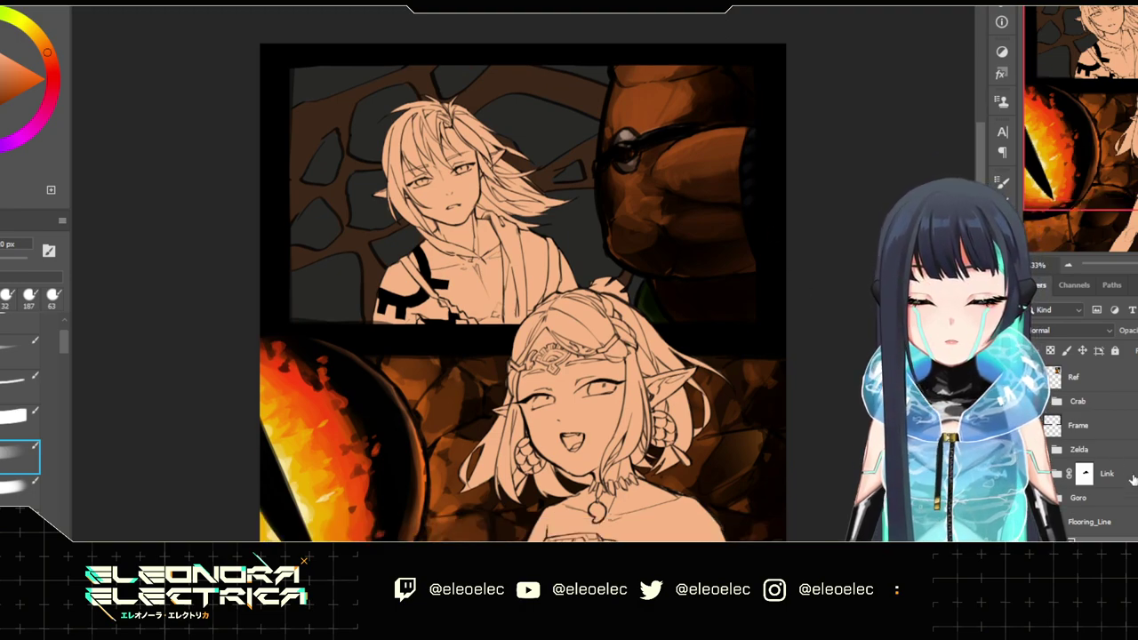
Try a colour adjustment on the layers of the upper panel's stone wall and undo it
click(1113, 522)
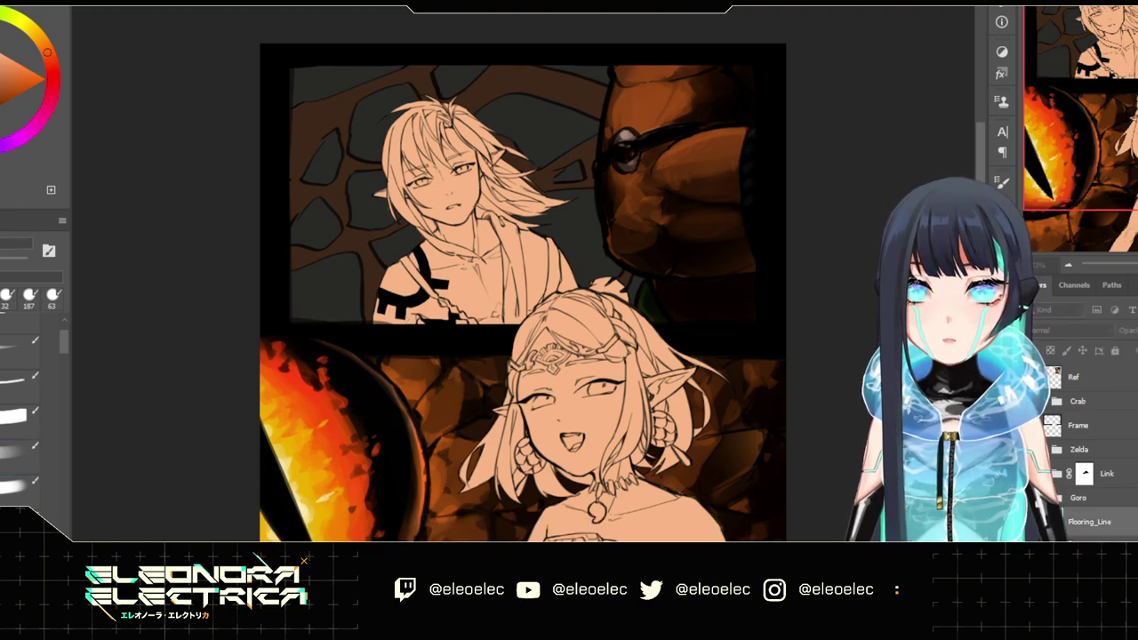
drag(71, 415, 67, 423)
click(284, 291)
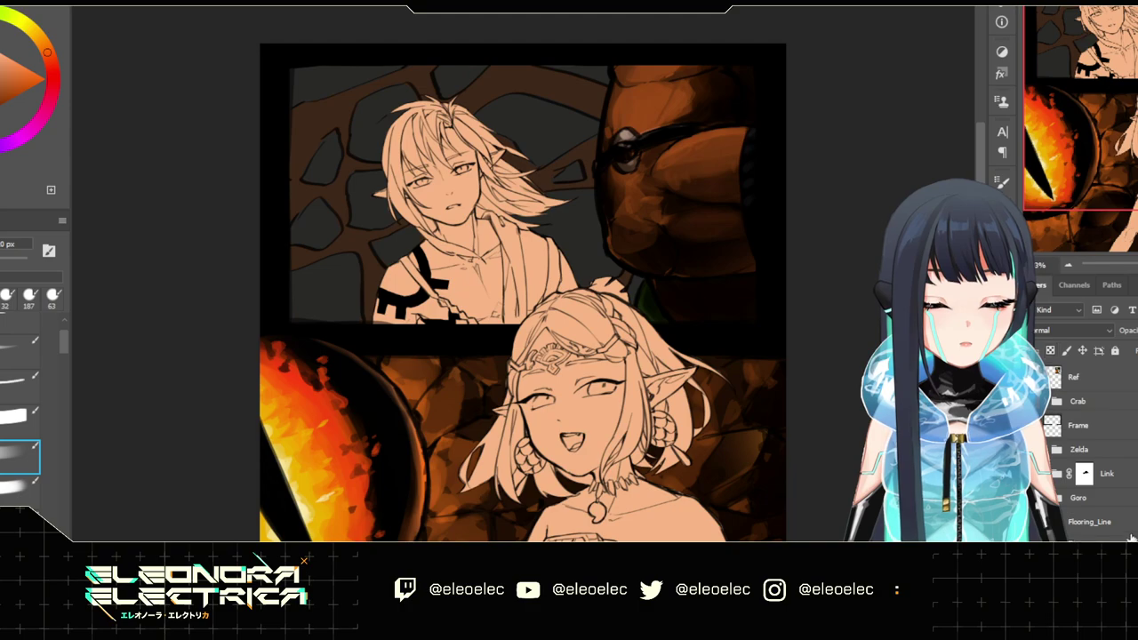
drag(523, 373, 534, 268)
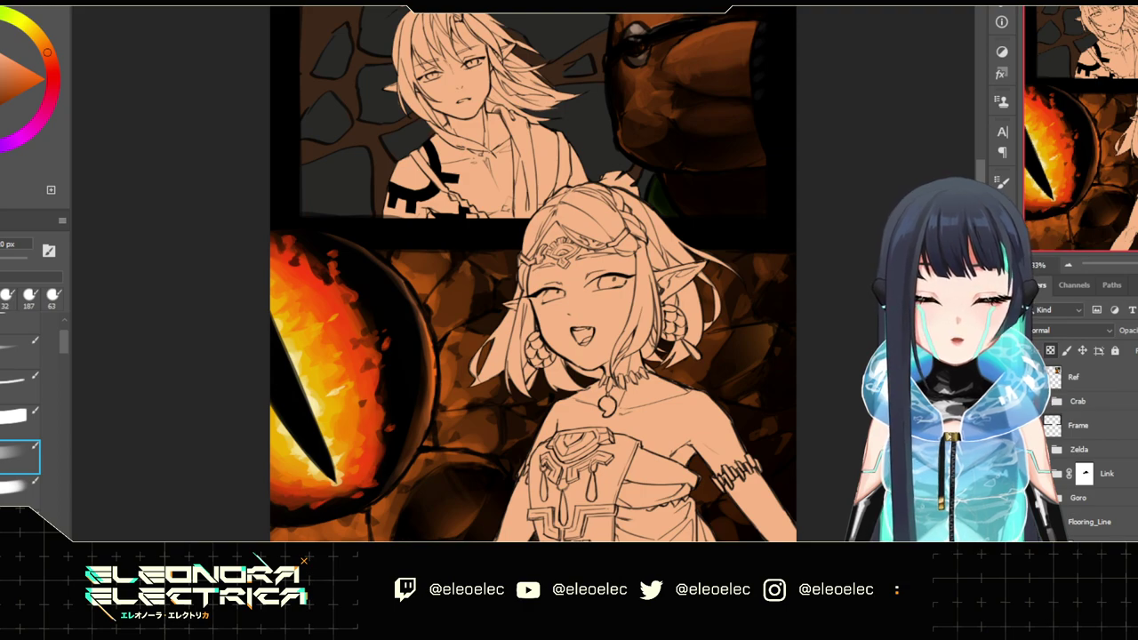
key(ctrl+z)
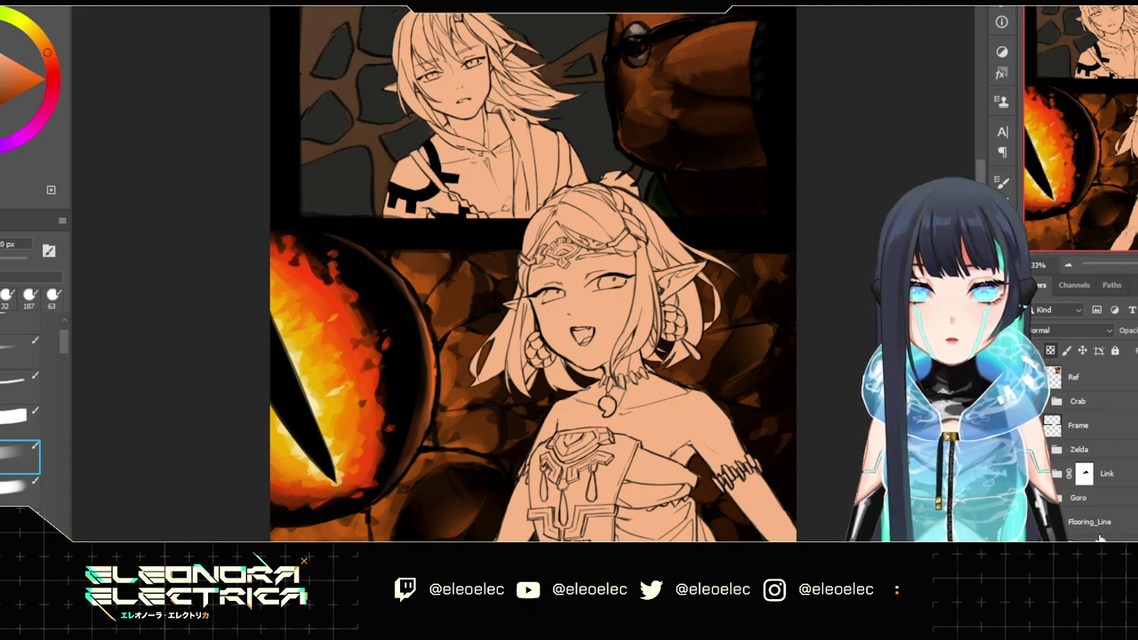
Shift the hue and saturation of the gaps between the upper wall's stones to a muted greyish brown
key(ctrl+s)
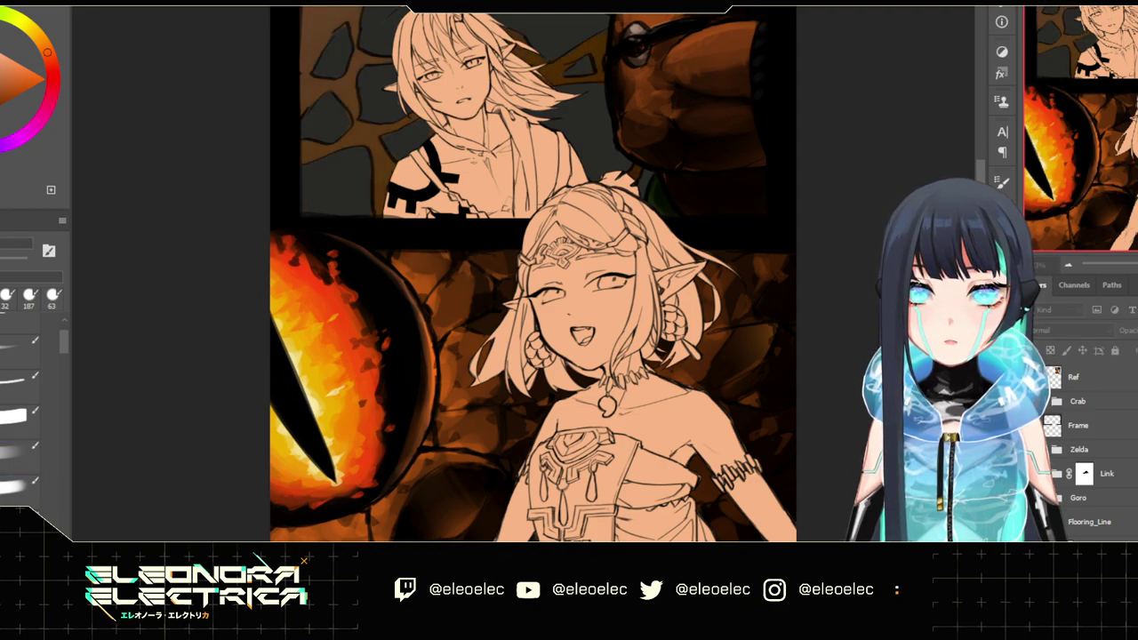
key(Return)
key(ctrl+u)
mouse_move(73, 422)
mouse_down()
mouse_move(36, 418)
mouse_move(58, 422)
mouse_up()
click(245, 301)
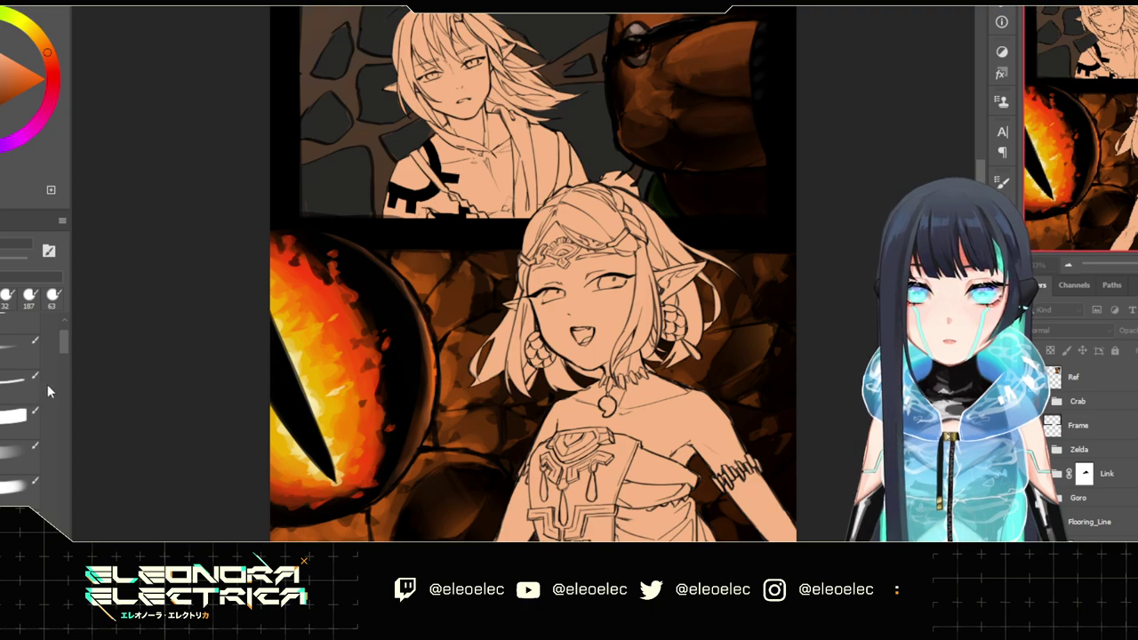
click(233, 279)
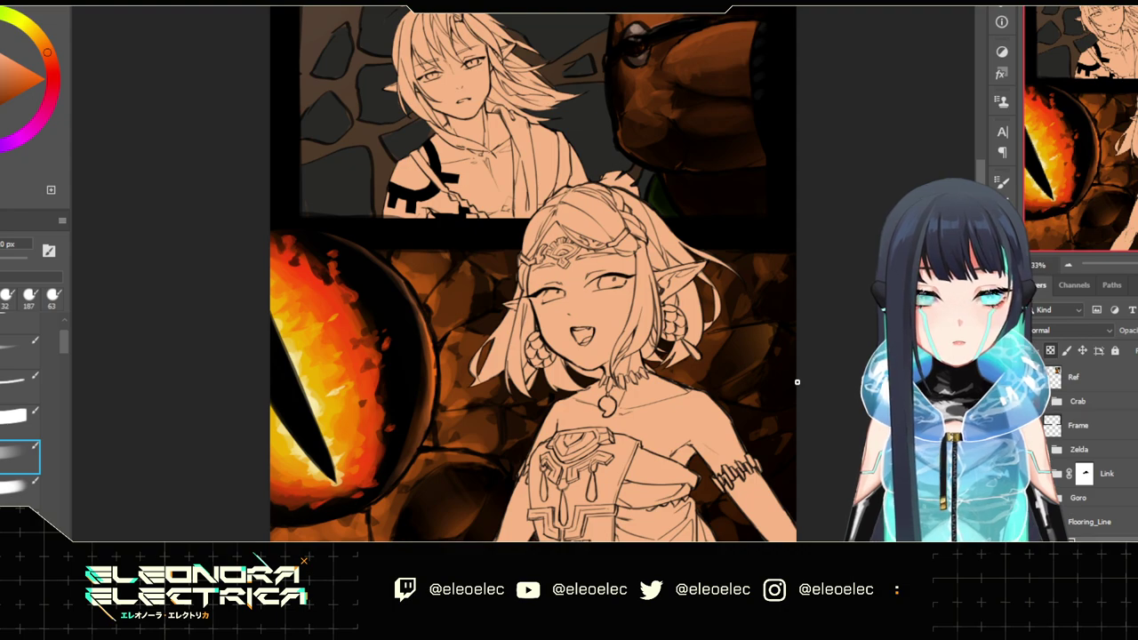
Choose the soft brush with an orange paint colour and adjust its size for the upper panel's wall
click(9, 487)
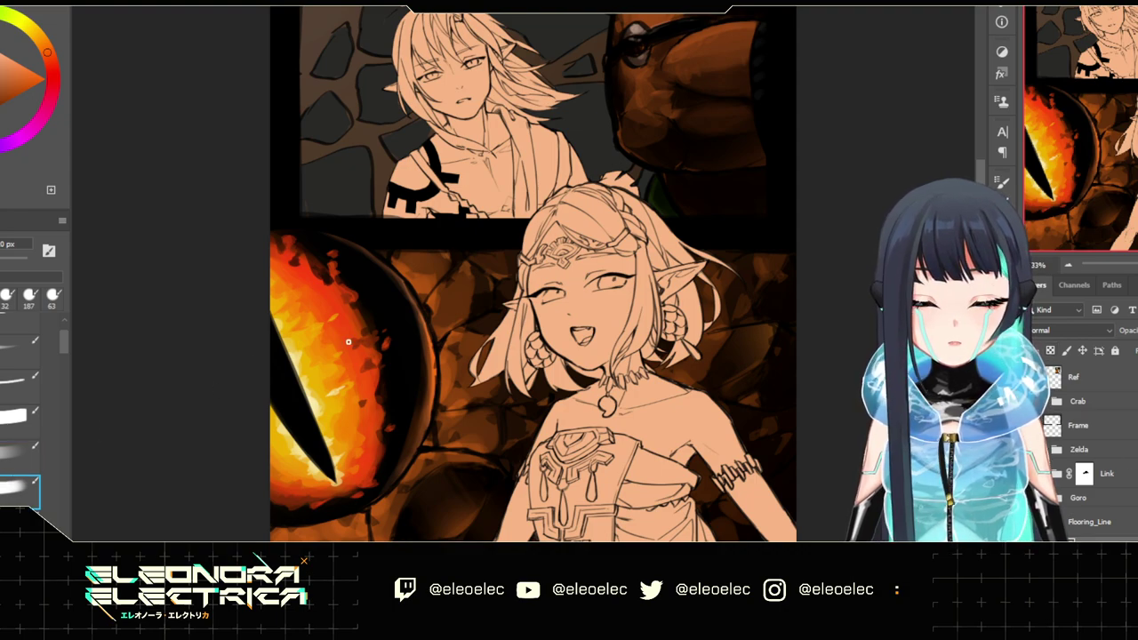
click(8, 256)
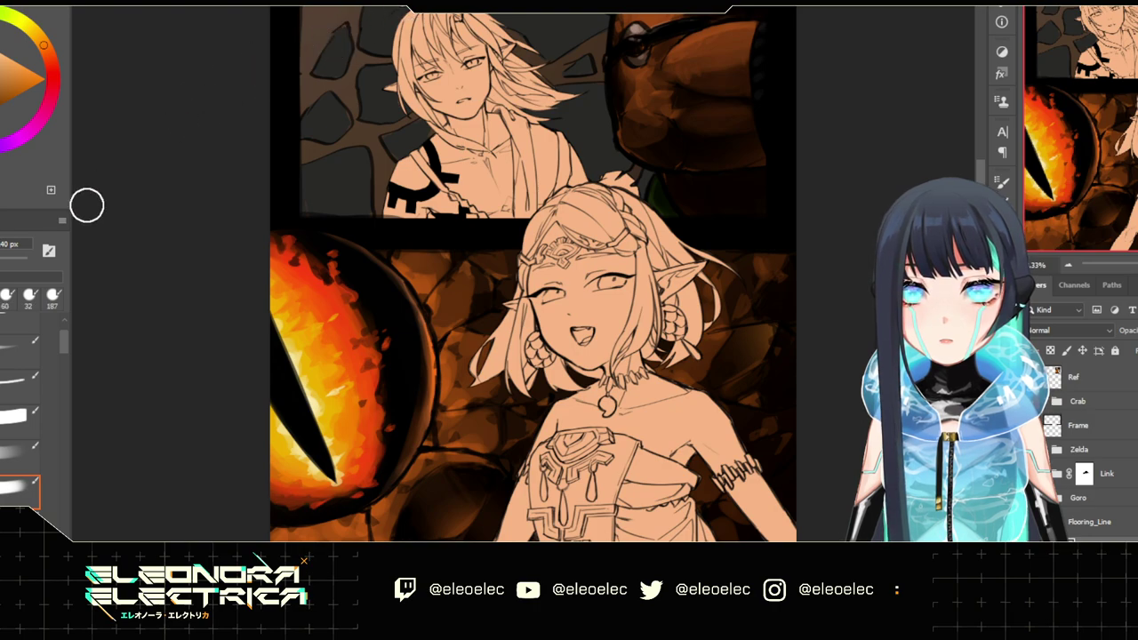
click(2, 256)
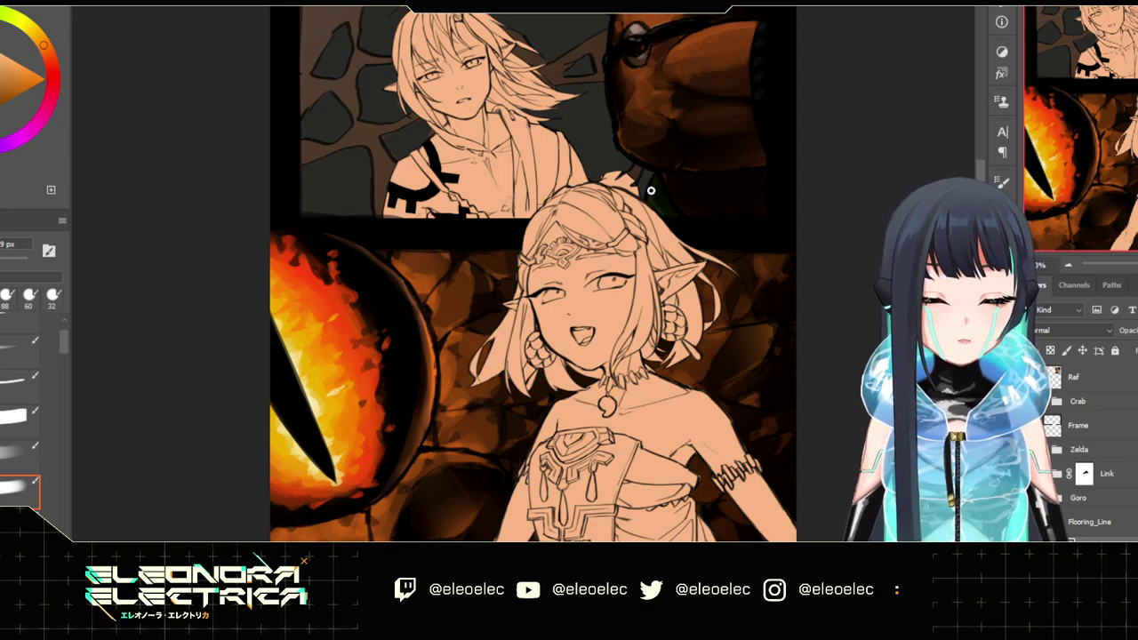
scroll(560, 258, up, 2)
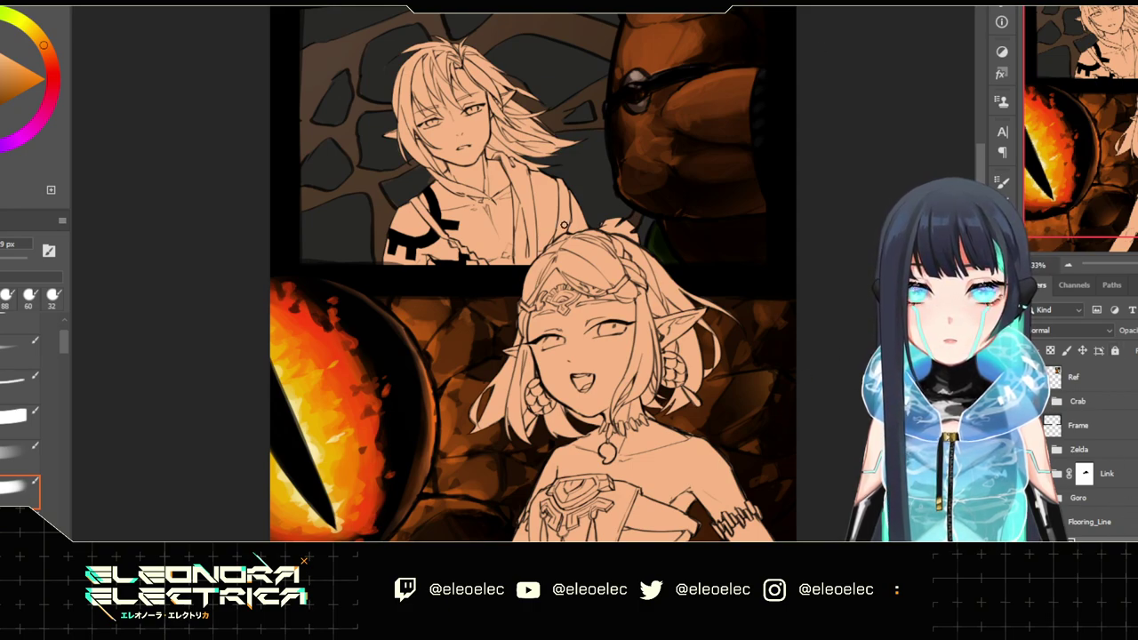
key(bracketright)
key(bracketright)
key(bracketright)
key(bracketright)
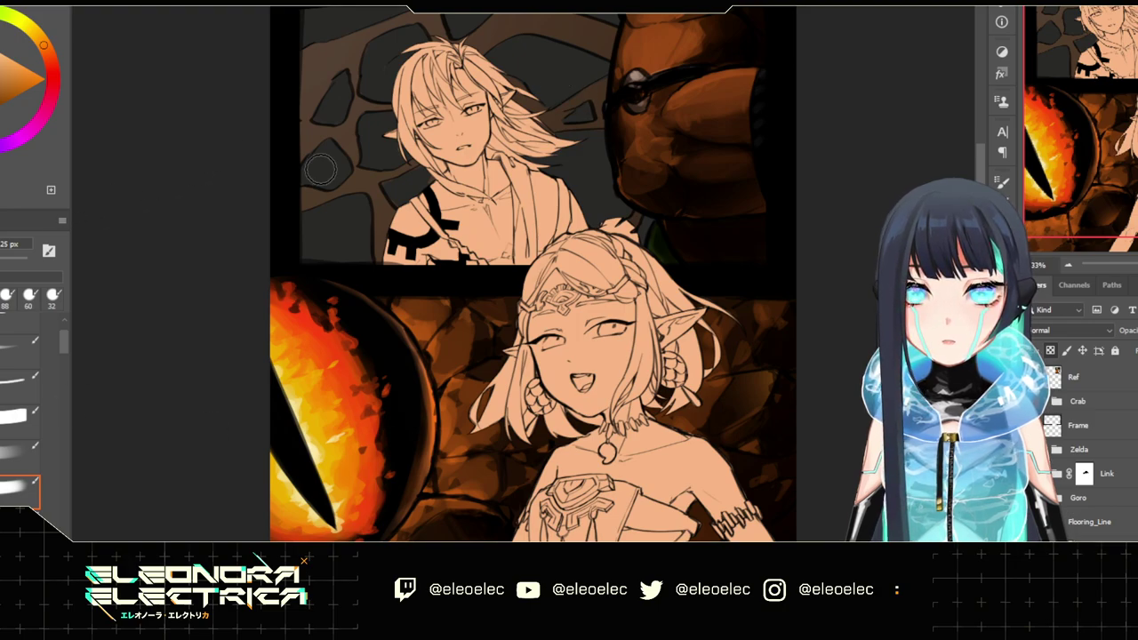
Apply warm brown gradients across the gaps between the stones behind the upper panel's character
key(i)
click(2, 80)
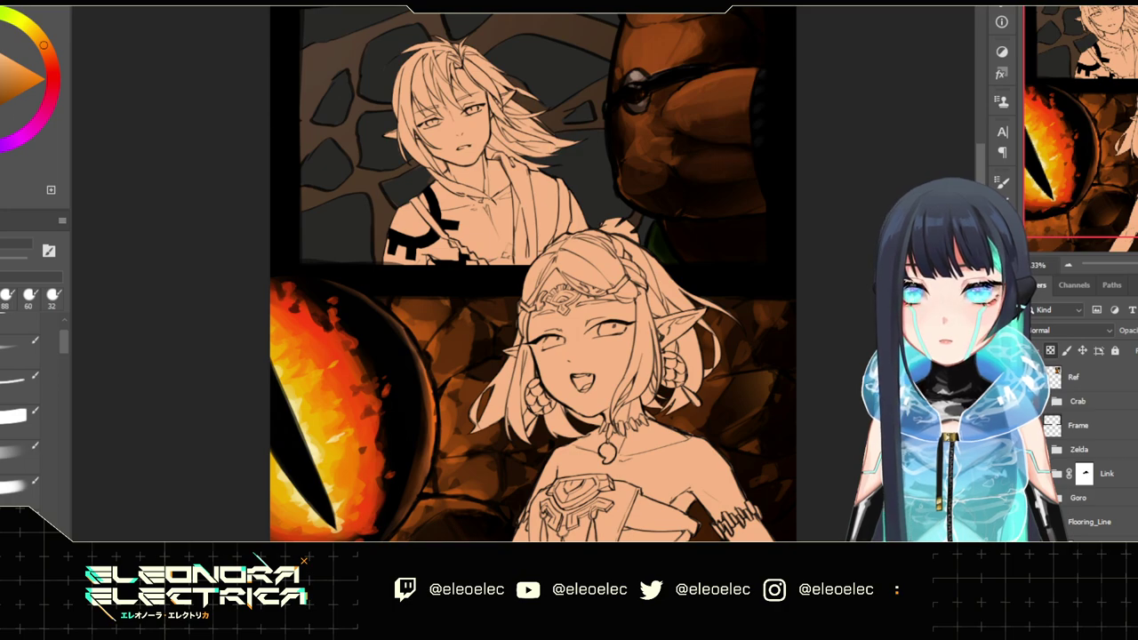
drag(821, 167, 402, 24)
drag(685, 213, 424, 18)
drag(517, 228, 353, 122)
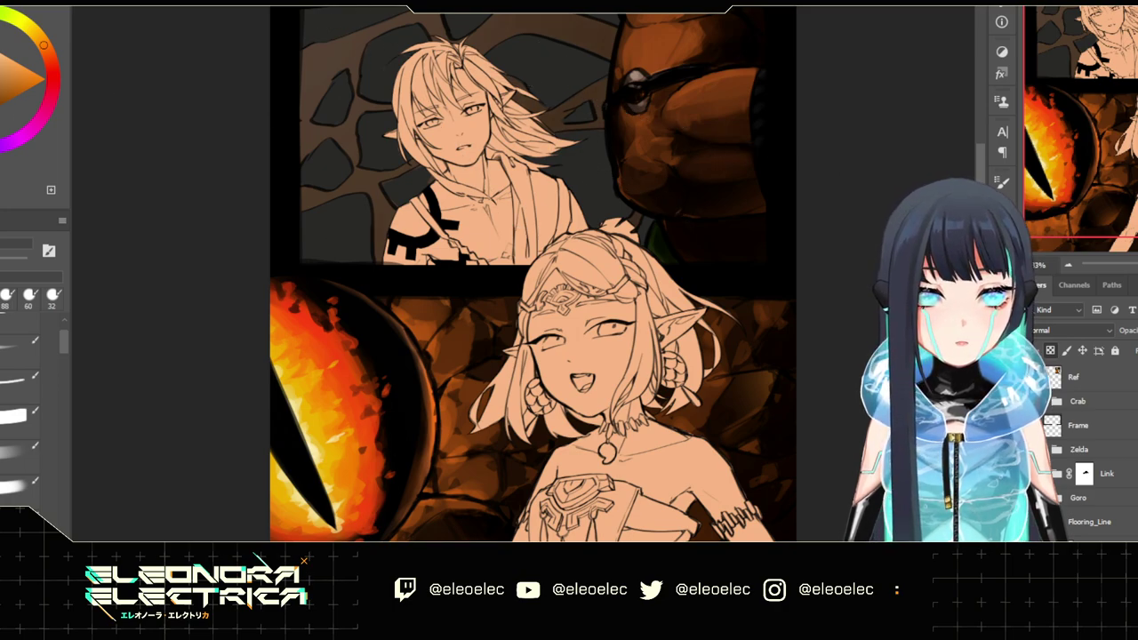
drag(386, 280, 395, 127)
drag(346, 309, 371, 125)
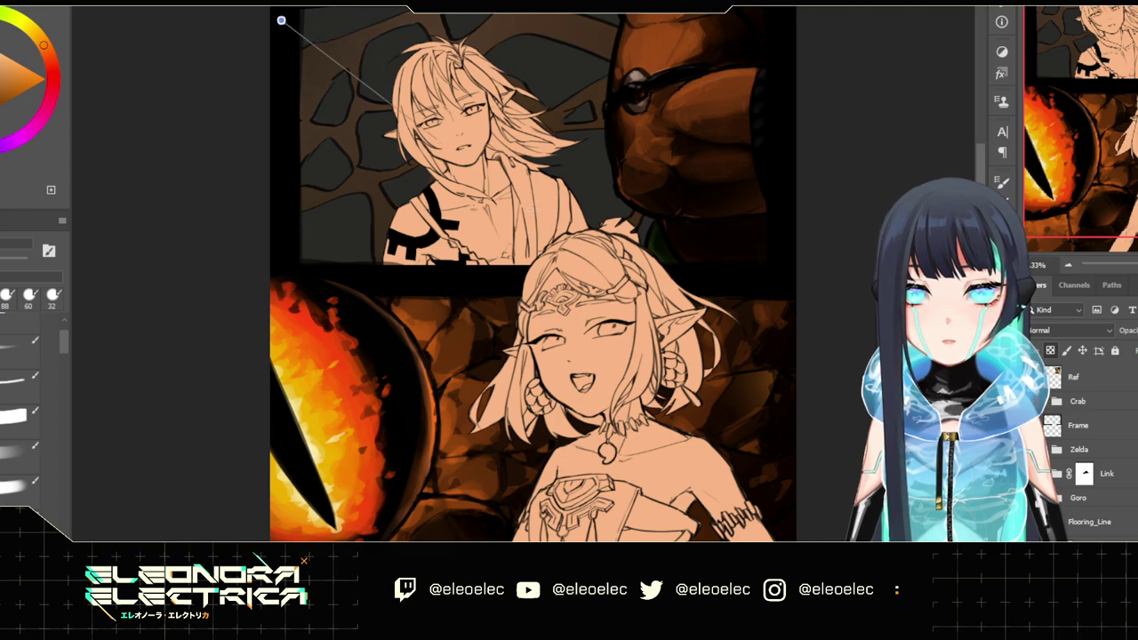
Try diagonal gradients across the upper panel on the Flooring_Line layer and the layer beneath it, undoing each one
click(1122, 521)
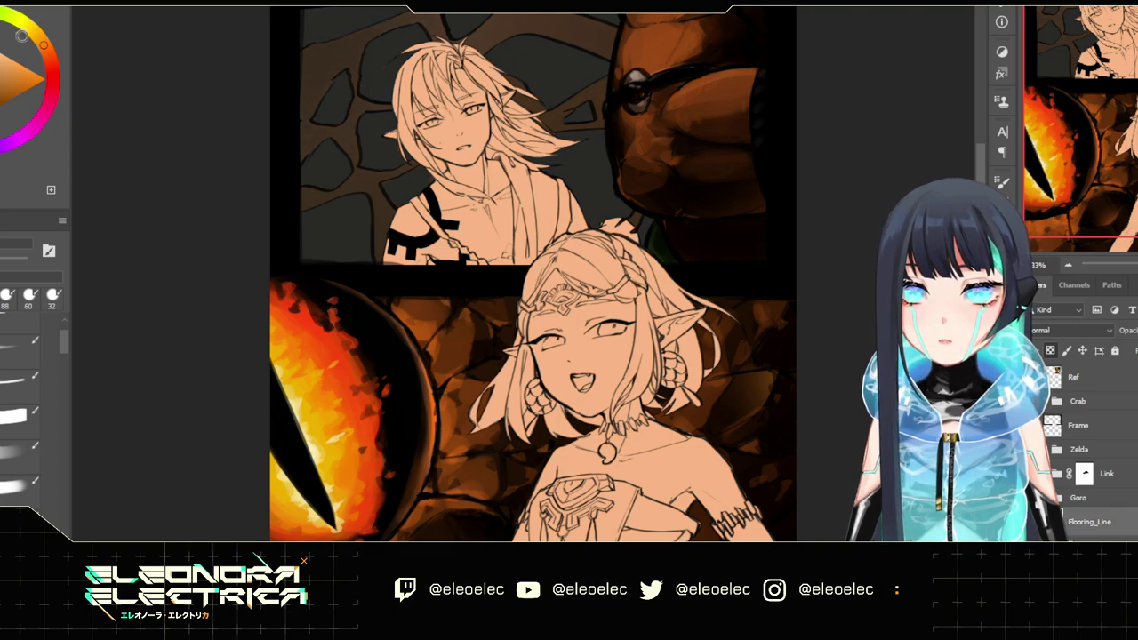
drag(327, 43, 480, 121)
key(ctrl+z)
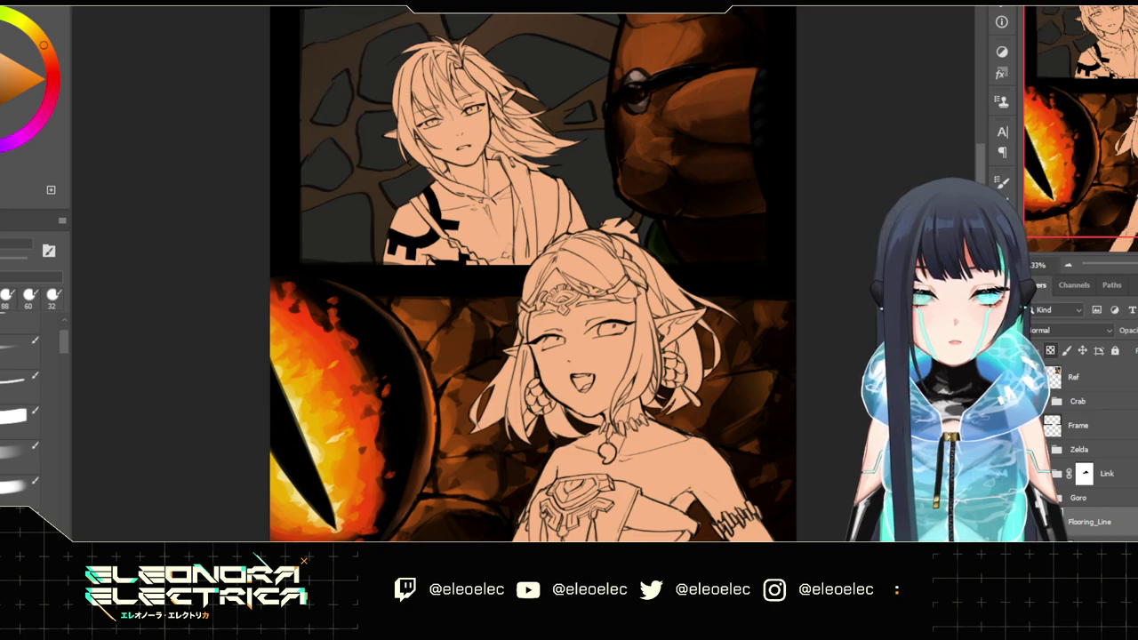
click(1105, 537)
drag(258, 36, 646, 187)
key(ctrl+z)
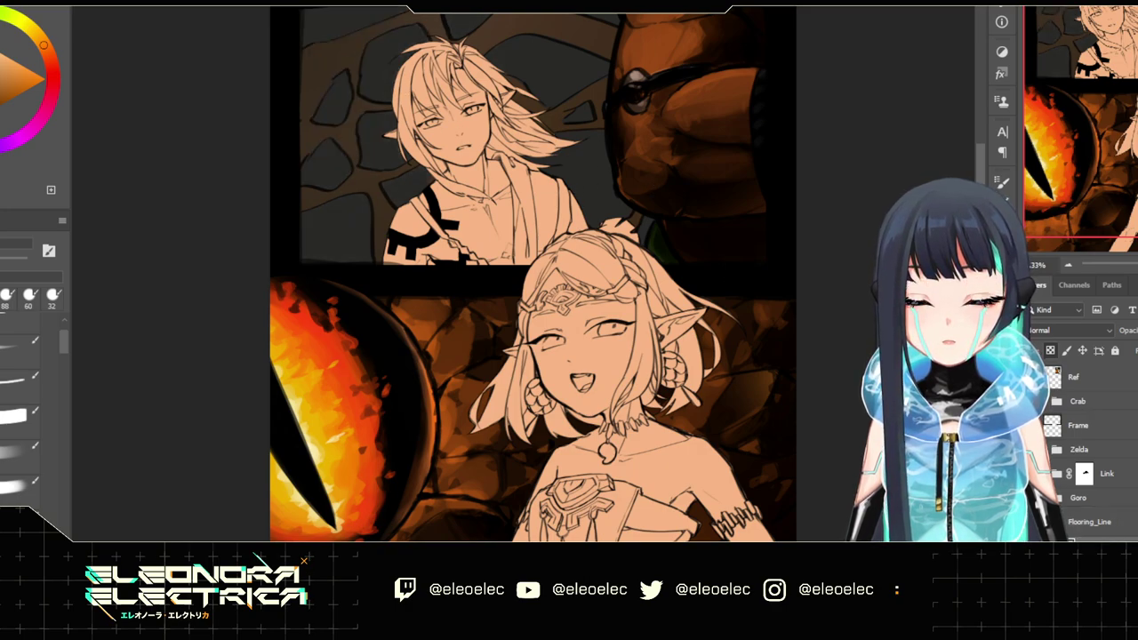
Lighten the upper wall's dark stones with a pale grey gradient that is brightest near the panel's lower-left corner
drag(494, 310, 432, 23)
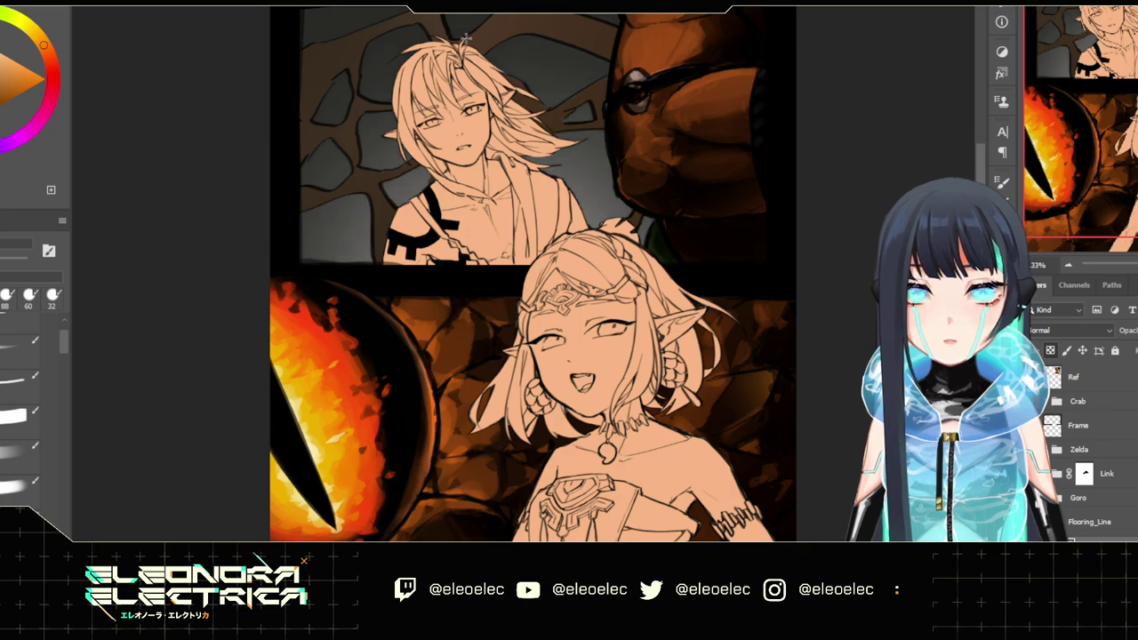
key(ctrl+shift+z)
key(ctrl+z)
drag(192, 145, 489, 127)
key(ctrl+z)
drag(173, 350, 490, 58)
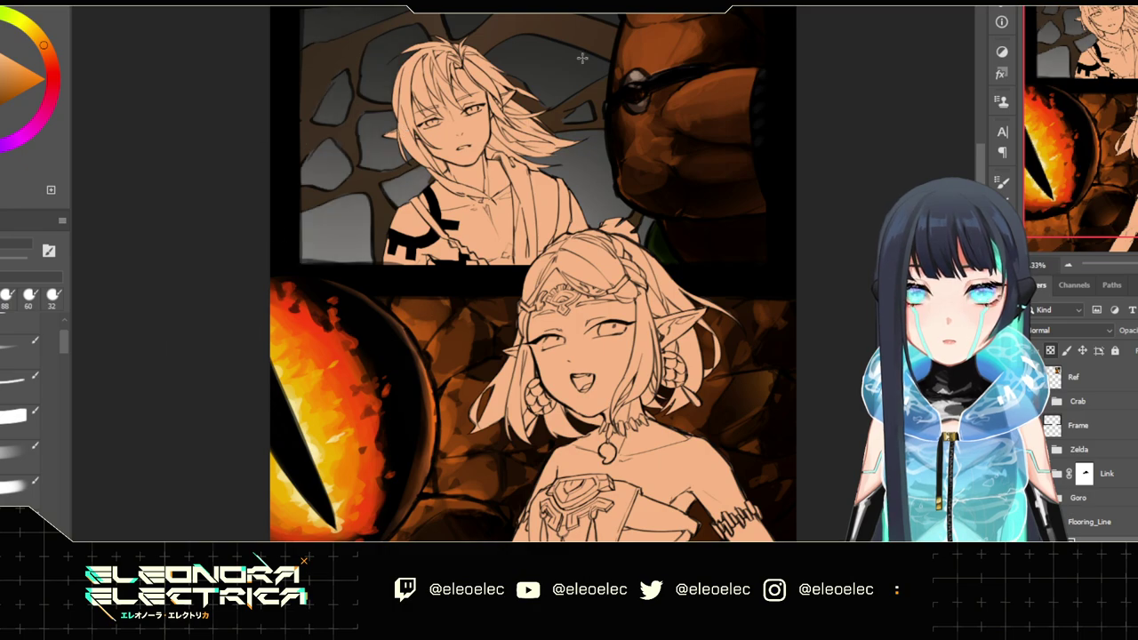
key(ctrl+z)
drag(253, 343, 353, 194)
key(ctrl+shift+z)
key(ctrl+shift+z)
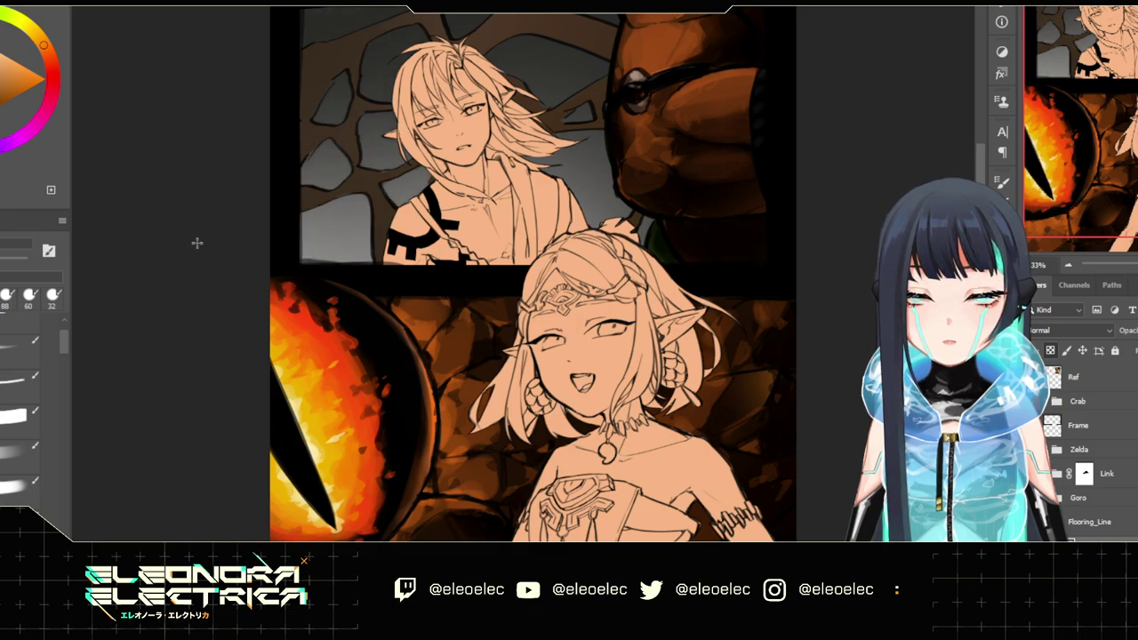
Tint the stones left of the upper character with a yellow gradient sampled from the eye, and the stones to his right blue
alt+click(332, 401)
drag(104, 343, 441, 177)
drag(201, 380, 491, 61)
drag(364, 400, 492, 28)
drag(227, 11, 343, 50)
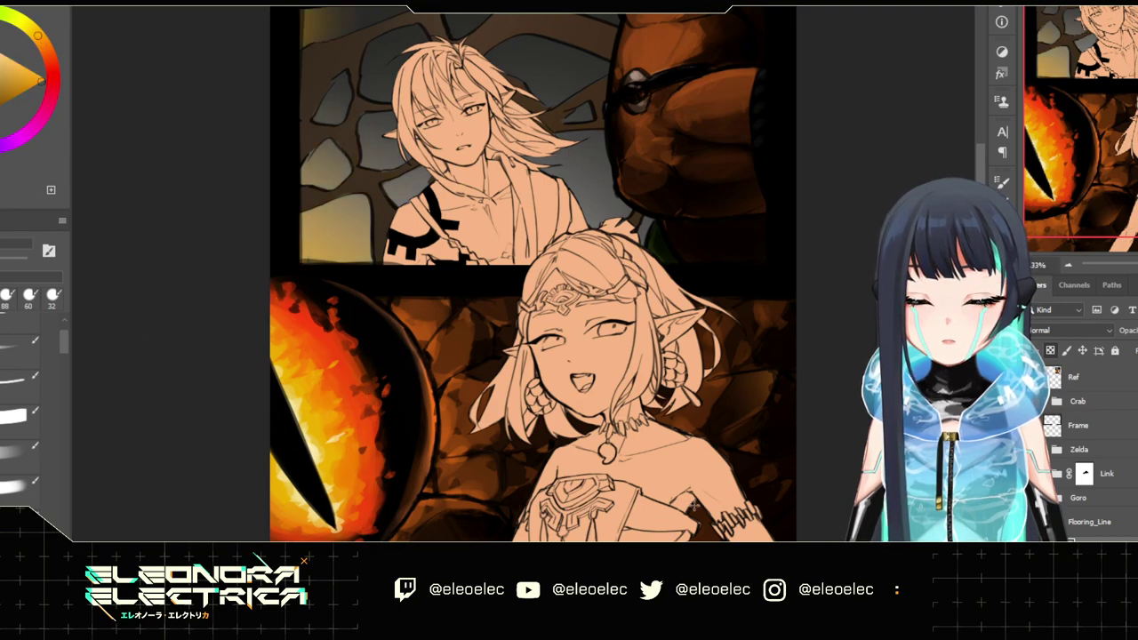
key(x)
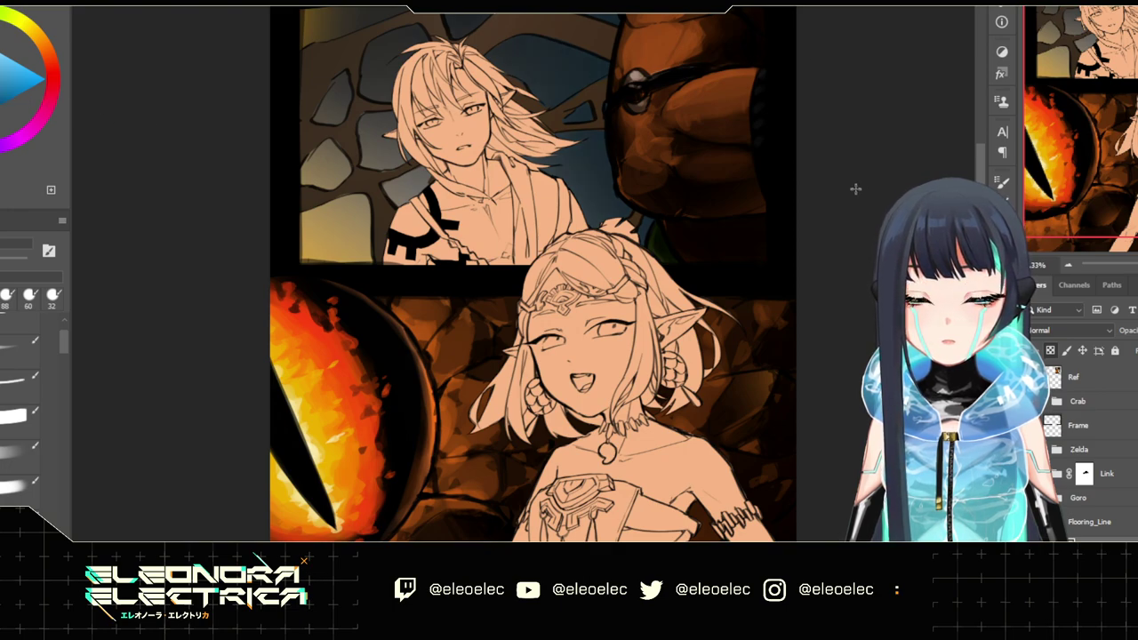
Examine the wall's new yellow and blue lighting against the whole two-panel illustration at different zoom levels
key(f)
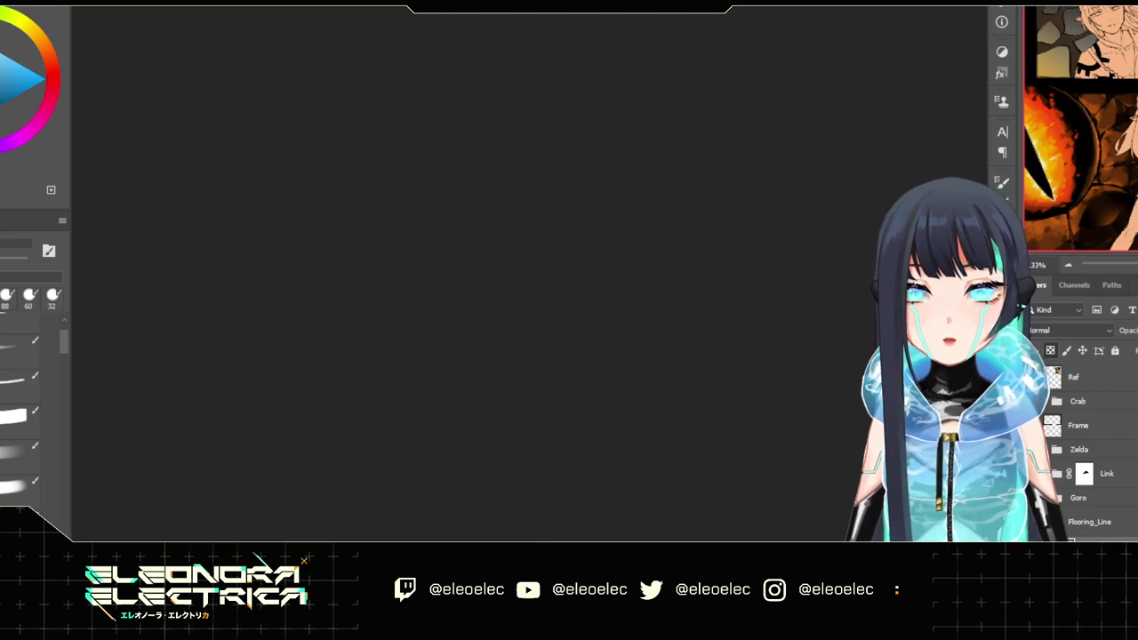
key(f)
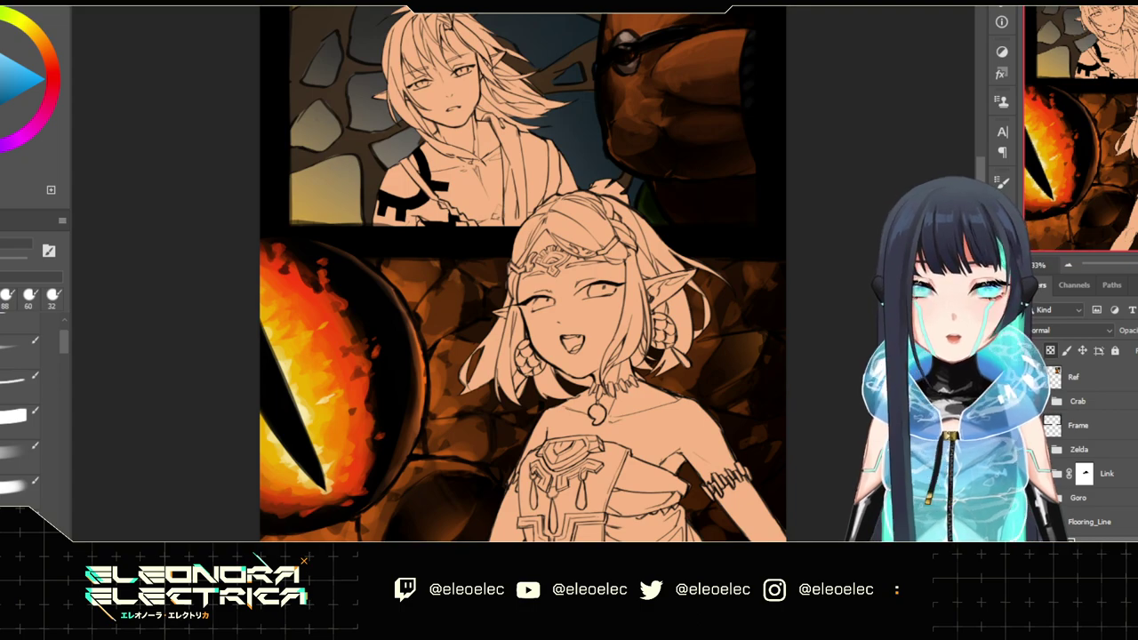
scroll(735, 200, up, 2)
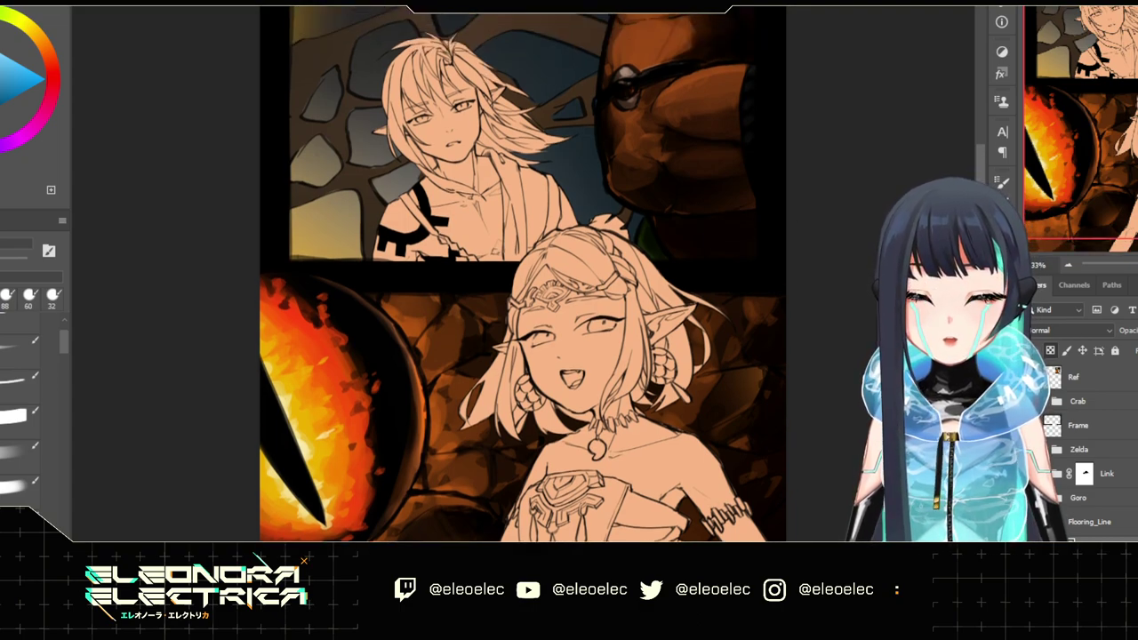
click(1067, 267)
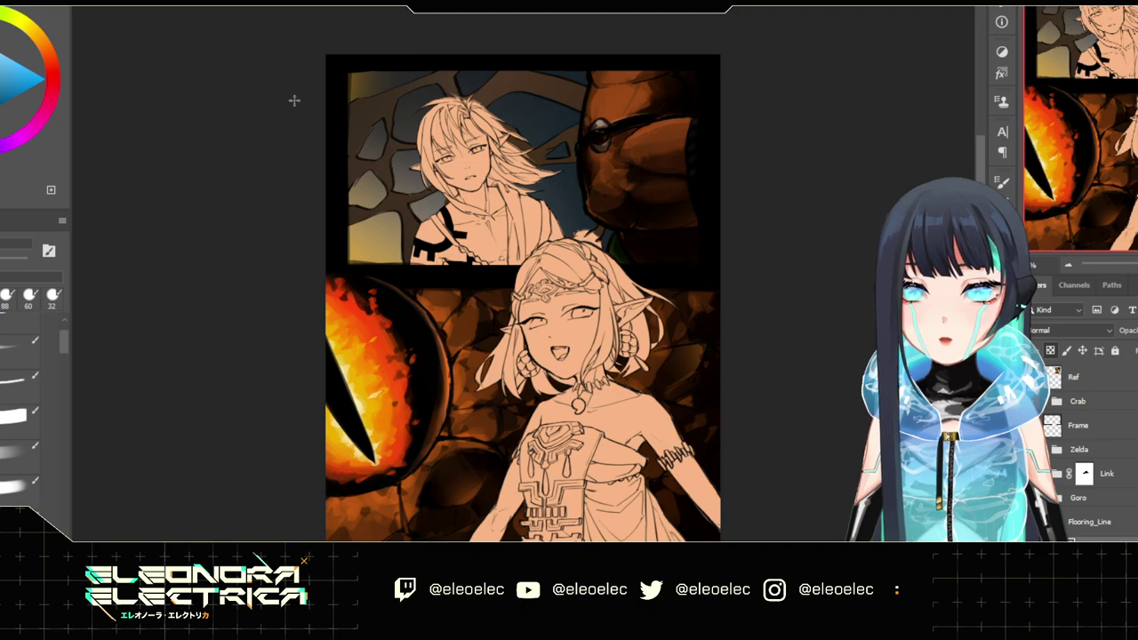
scroll(643, 234, down, 4)
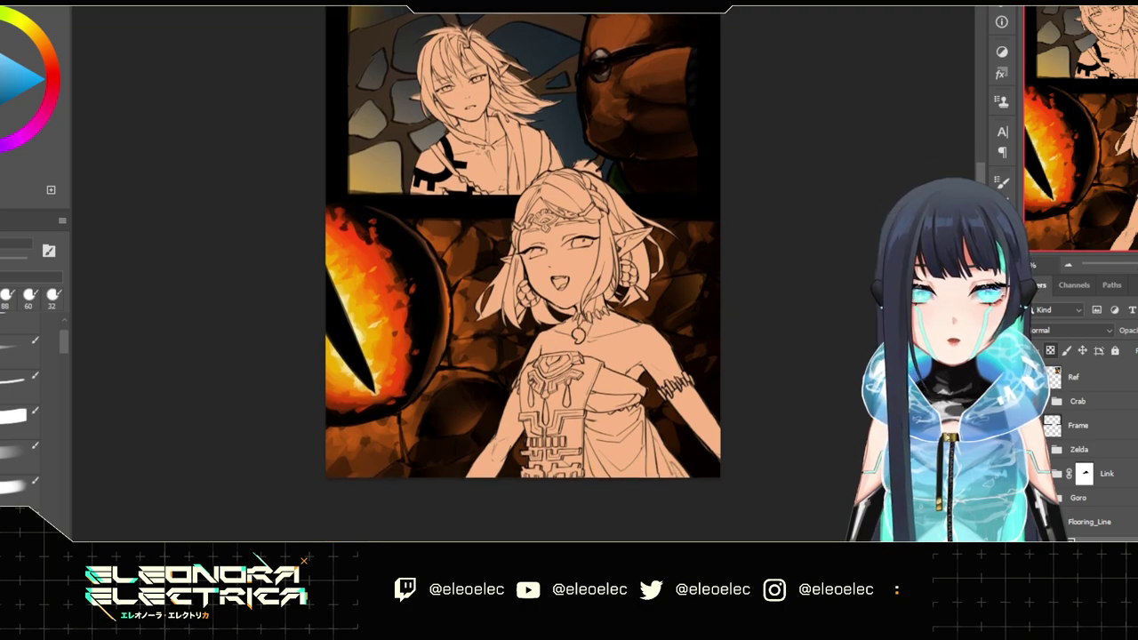
key(ctrl+plus)
scroll(611, 153, up, 2)
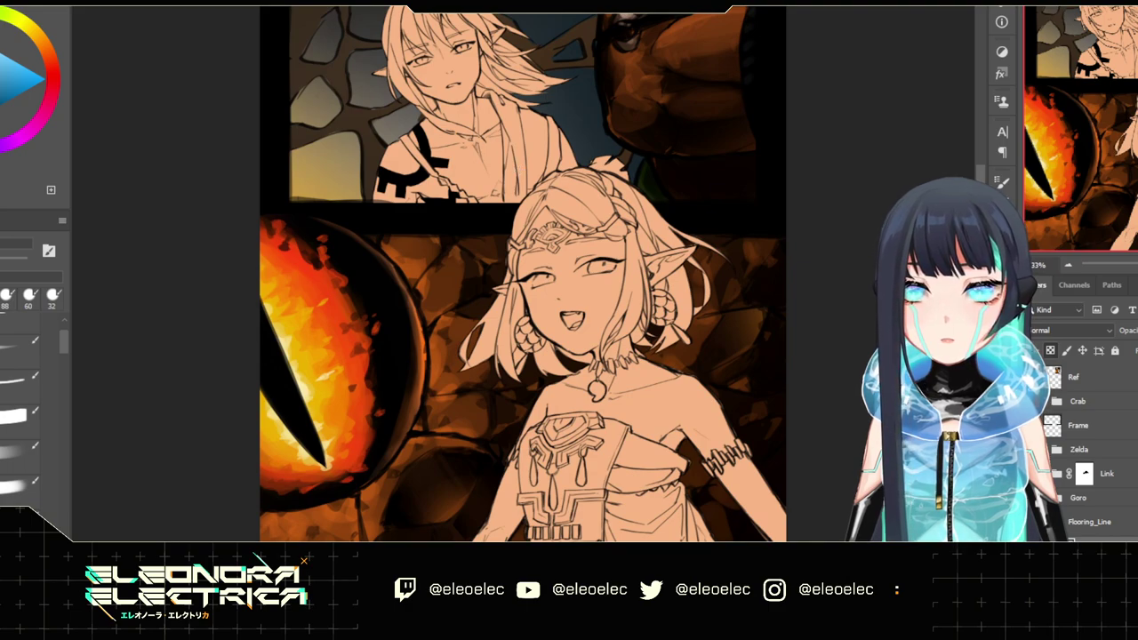
scroll(825, 151, up, 2)
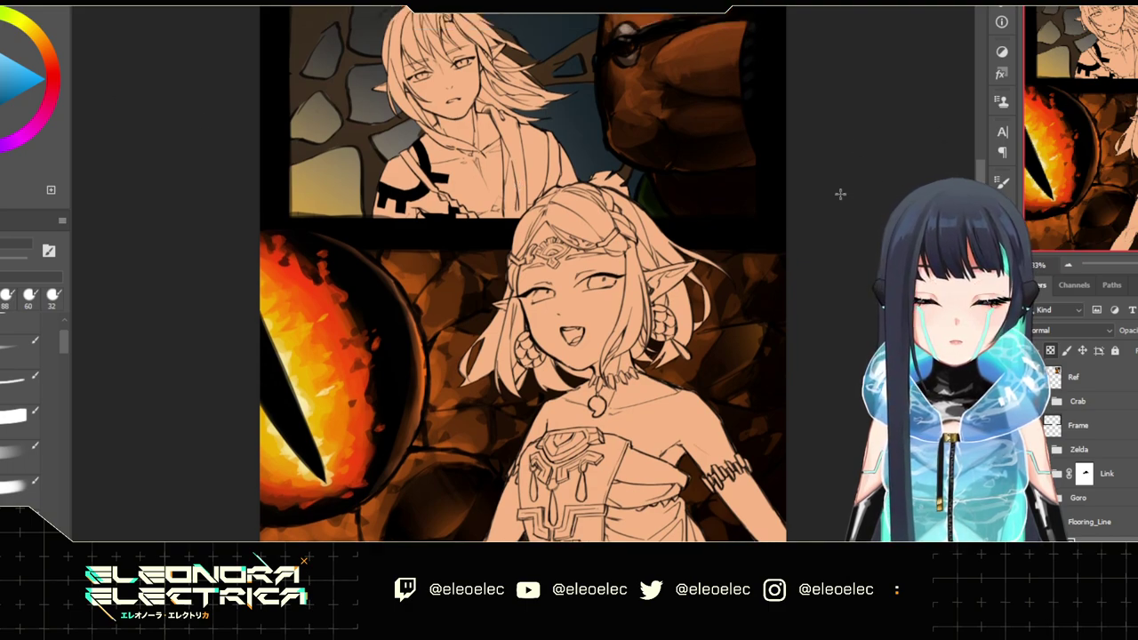
scroll(879, 183, up, 2)
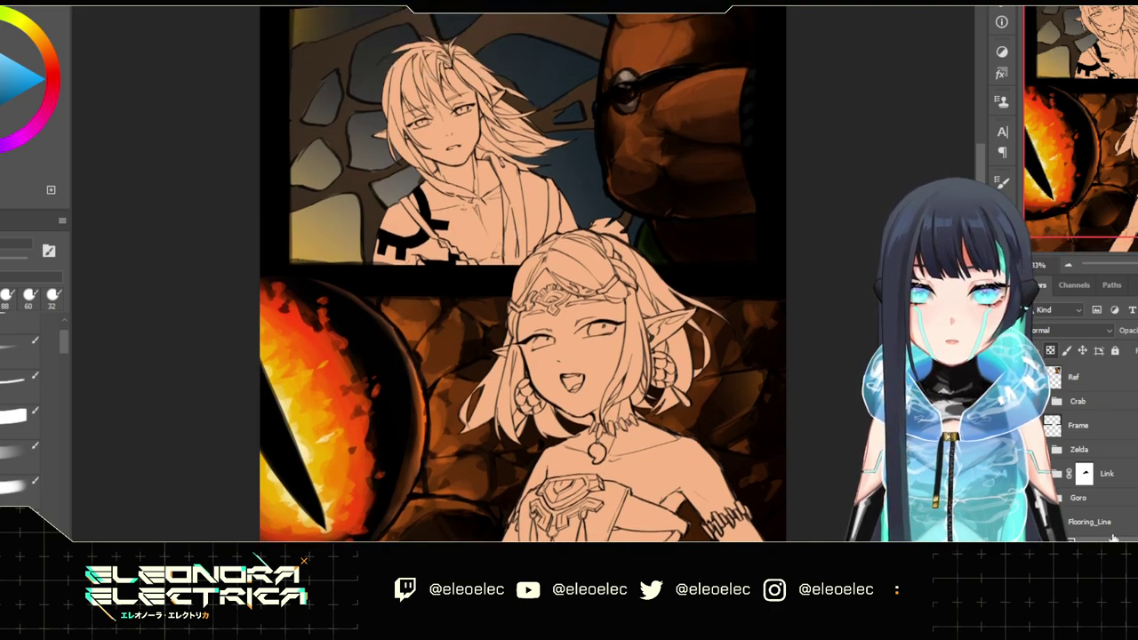
Check the illustration against the Ref layer's colour sketch, then hide the reference again
click(18, 487)
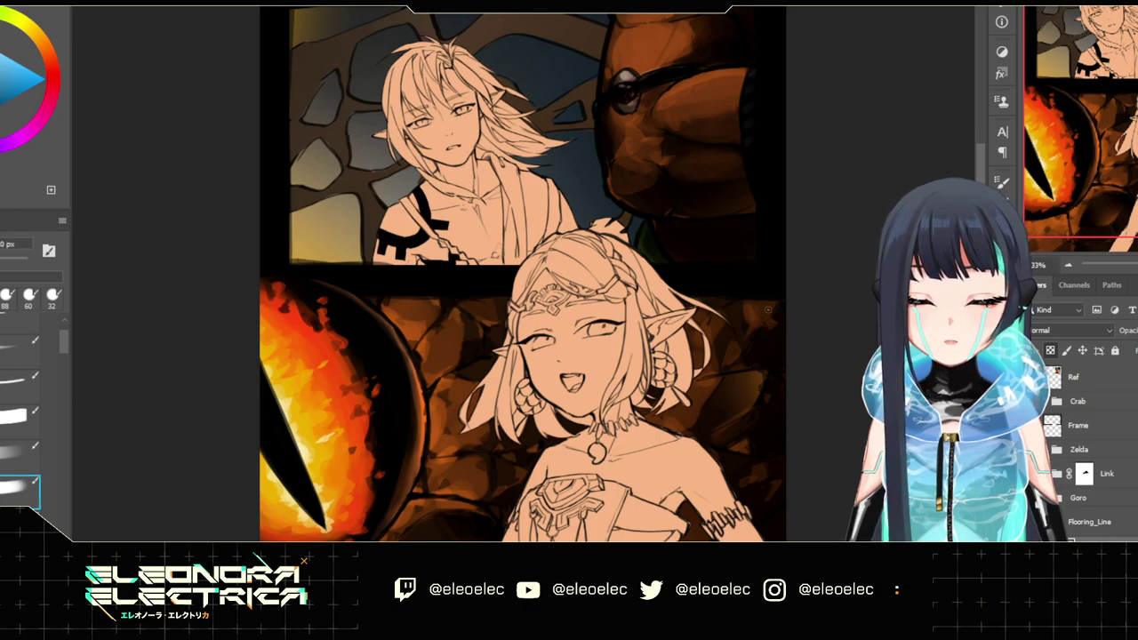
click(1034, 377)
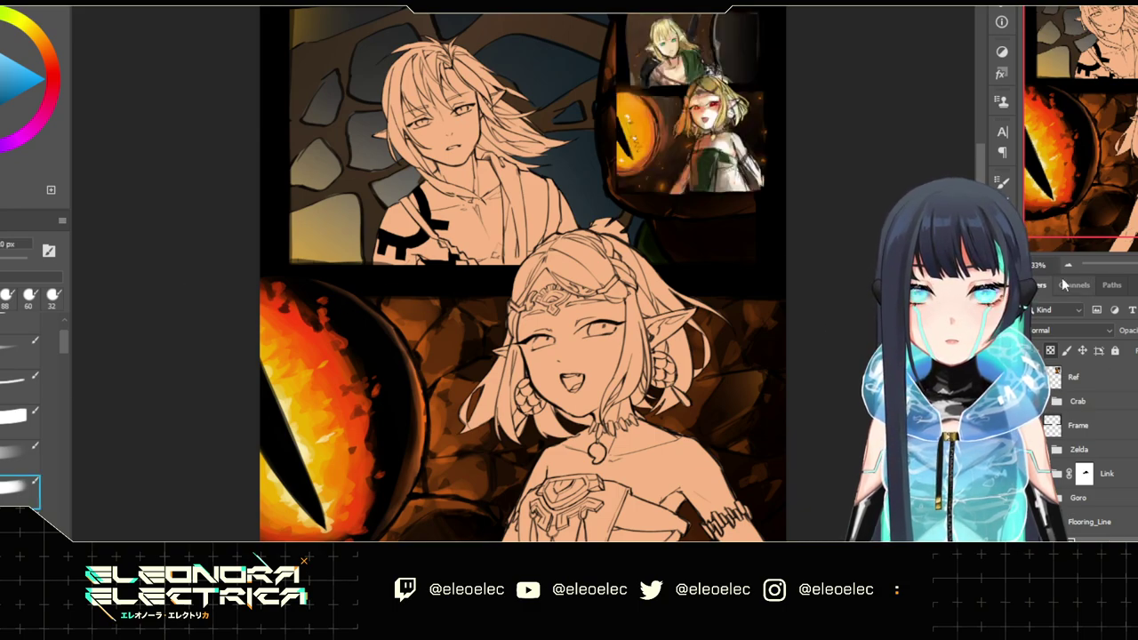
key(ctrl+z)
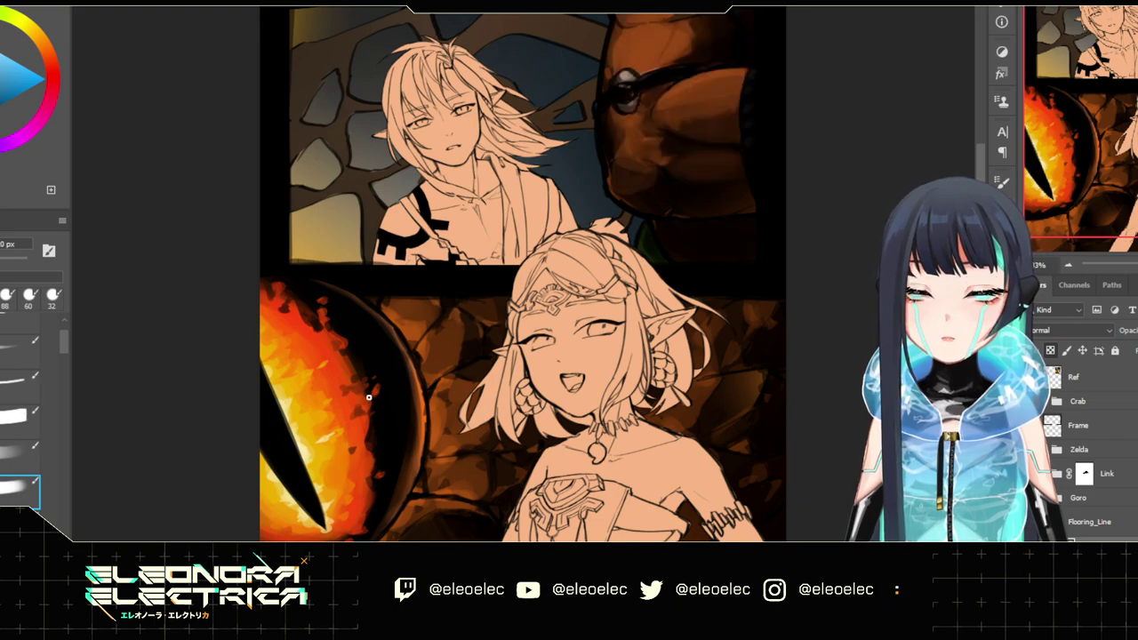
Try a larger brush stroke on the upper wall's large lower-left stone in a dark red sampled from the eye's rim
alt+click(378, 450)
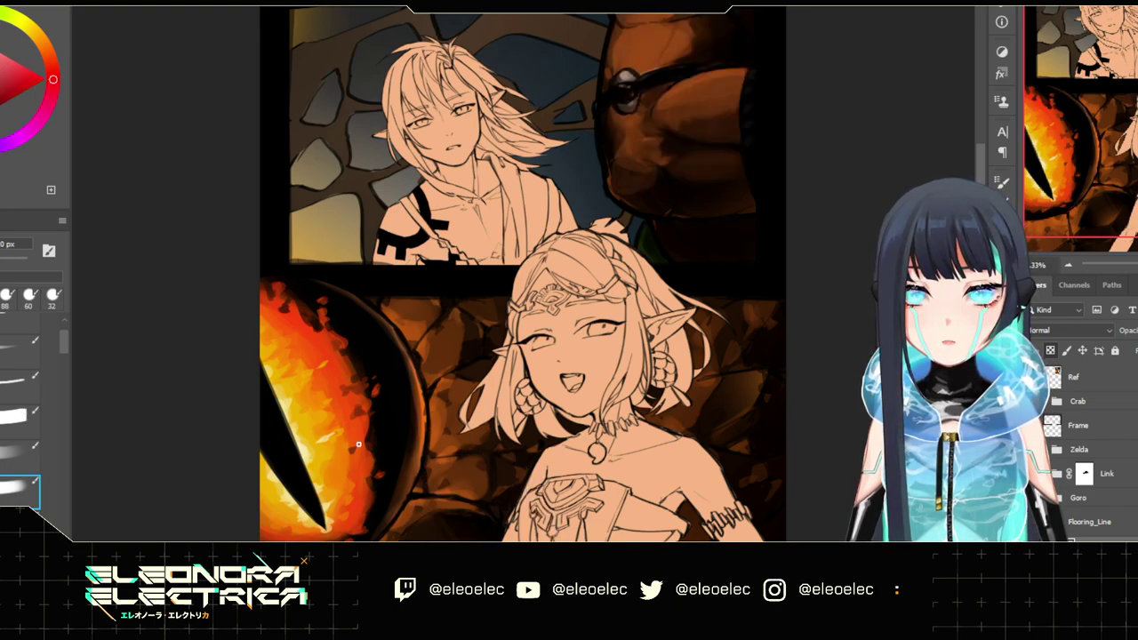
key([)
mouse_move(328, 208)
mouse_down()
mouse_move(336, 254)
mouse_move(338, 209)
mouse_up()
key(ctrl+z)
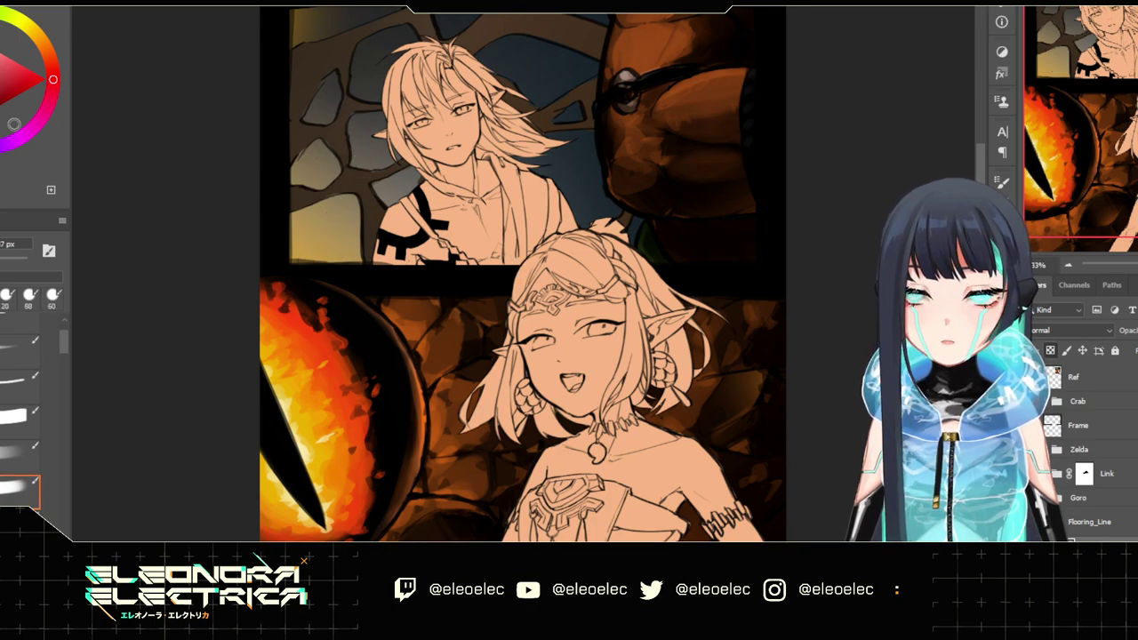
Shade the upper wall's large lower-left stone with a softer brush, using a dark brown sampled beside the eye
key(b)
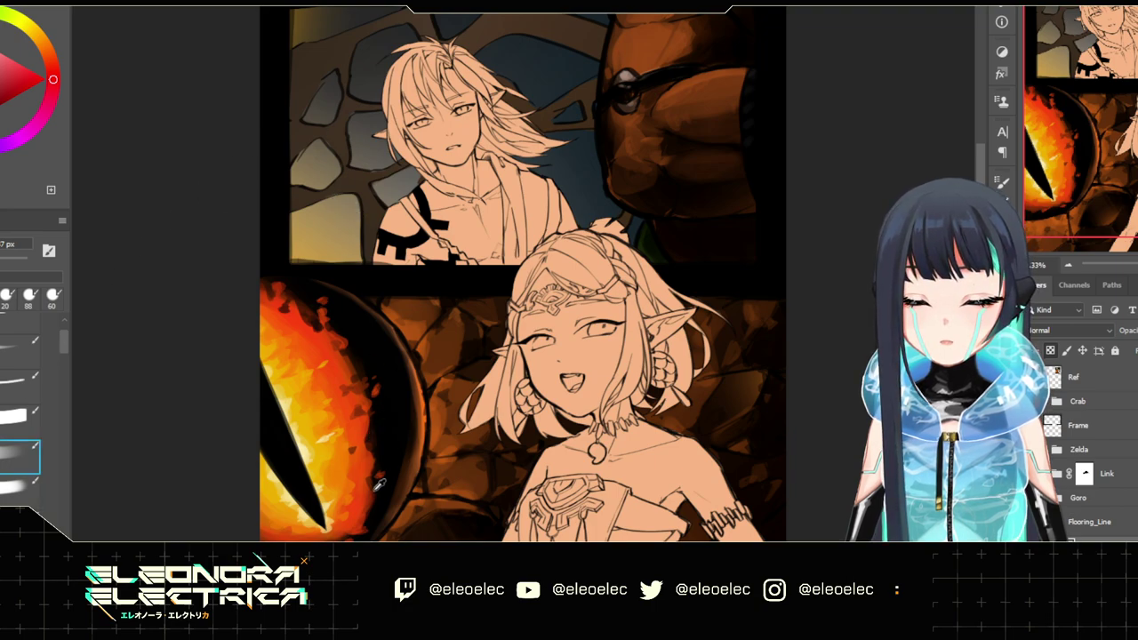
alt+click(422, 525)
mouse_move(356, 210)
mouse_down()
mouse_move(352, 257)
mouse_move(339, 228)
mouse_move(350, 199)
mouse_move(333, 209)
mouse_move(345, 257)
mouse_move(351, 192)
mouse_move(323, 180)
mouse_move(329, 221)
mouse_move(311, 244)
mouse_move(334, 231)
mouse_move(315, 256)
mouse_up()
key(ctrl+z)
mouse_move(399, 240)
mouse_down()
mouse_move(367, 191)
mouse_move(361, 246)
mouse_move(356, 204)
mouse_move(351, 218)
mouse_move(318, 196)
mouse_move(326, 213)
mouse_move(348, 204)
mouse_move(343, 193)
mouse_move(350, 235)
mouse_move(334, 268)
mouse_up()
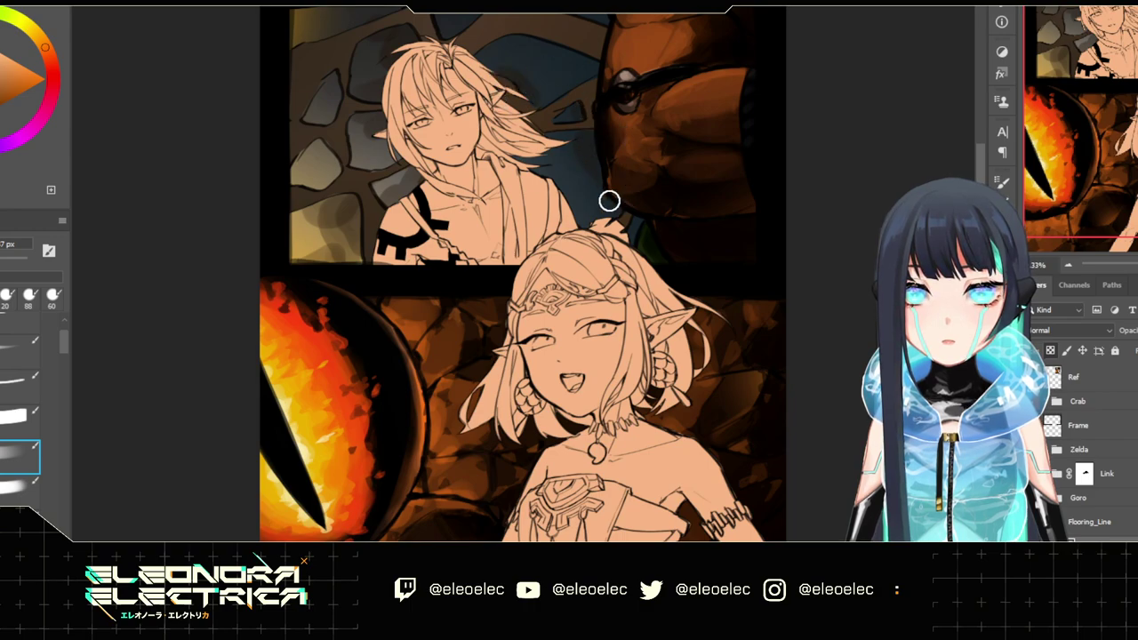
Mute the upper wall's yellow and blue stones to darker greys with colour adjustments, and darken the mortar between them
key(ctrl+s)
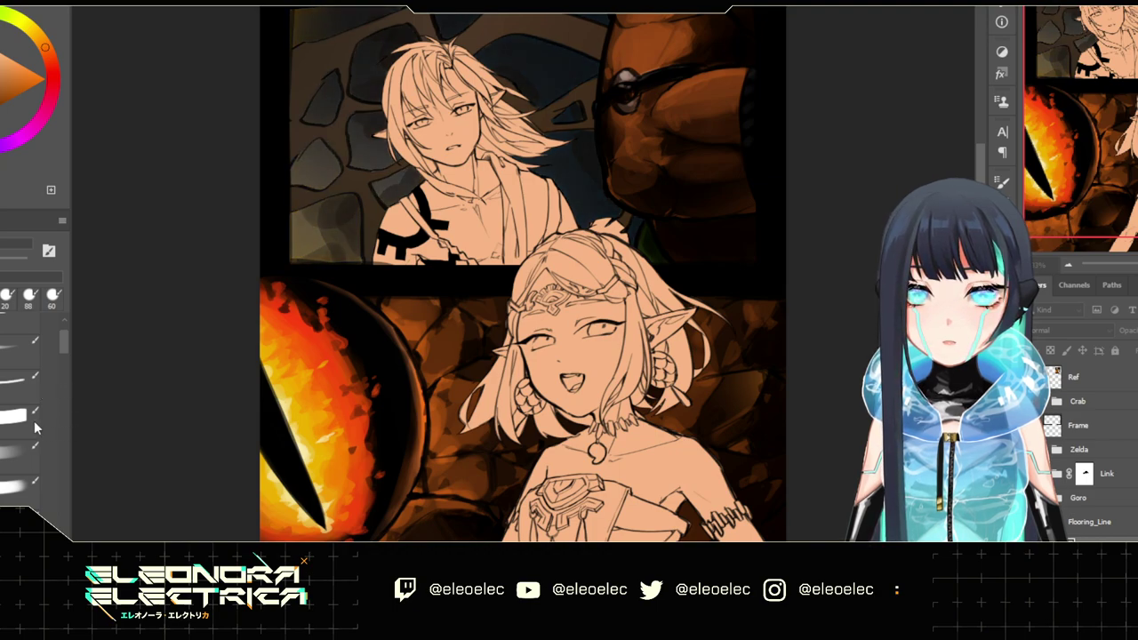
drag(34, 423, 41, 422)
click(153, 335)
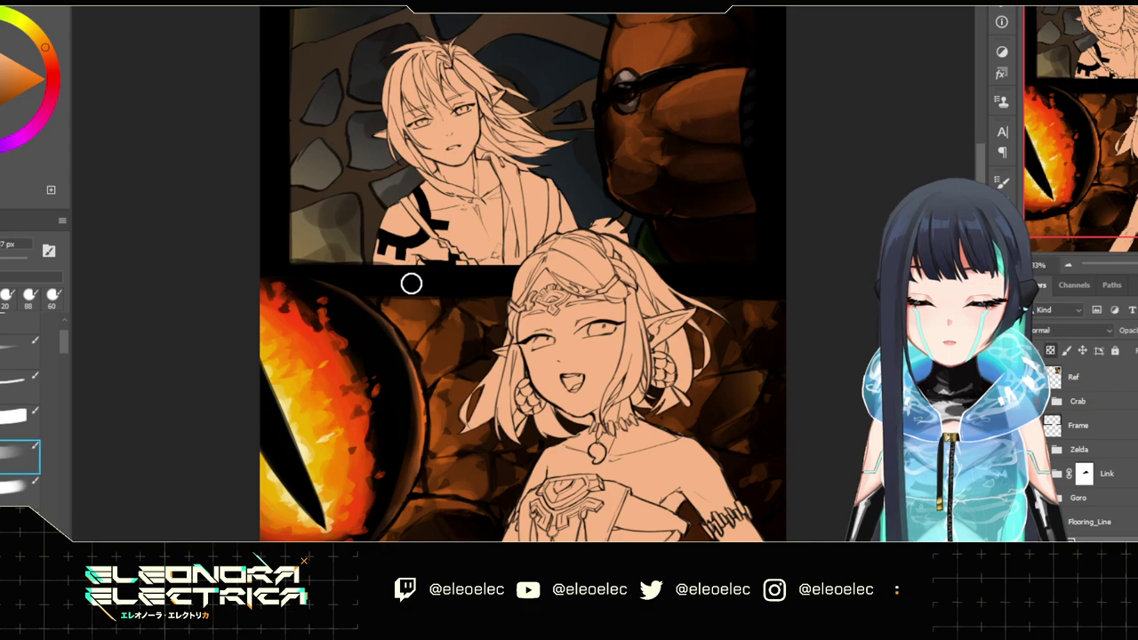
key(ctrl+t)
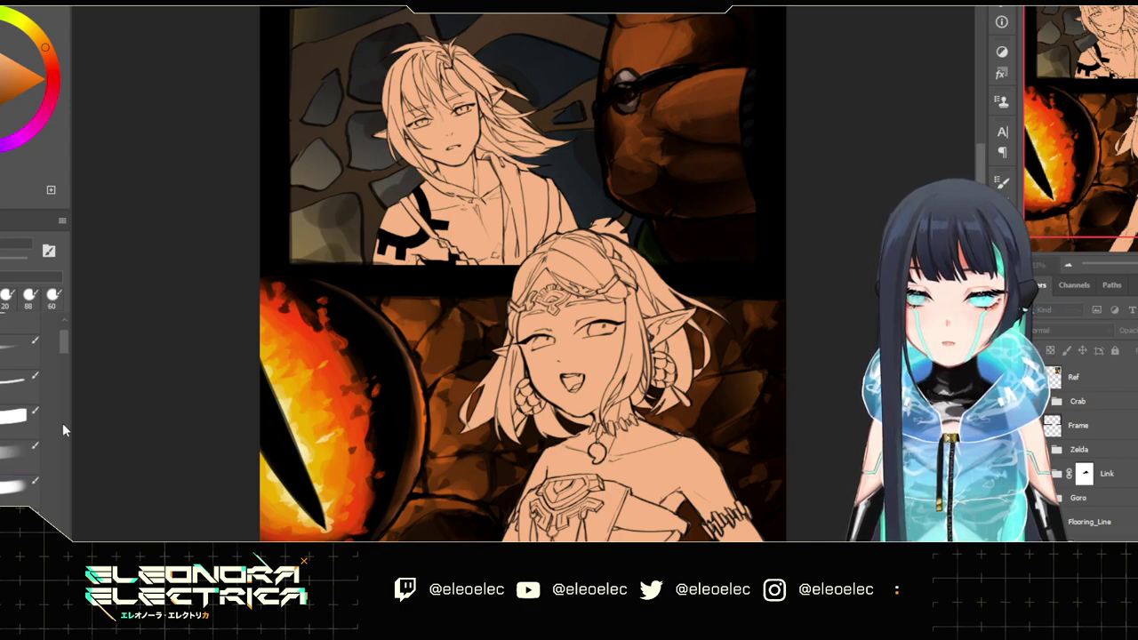
mouse_move(35, 423)
mouse_down()
mouse_move(5, 422)
mouse_move(29, 424)
mouse_up()
key(Return)
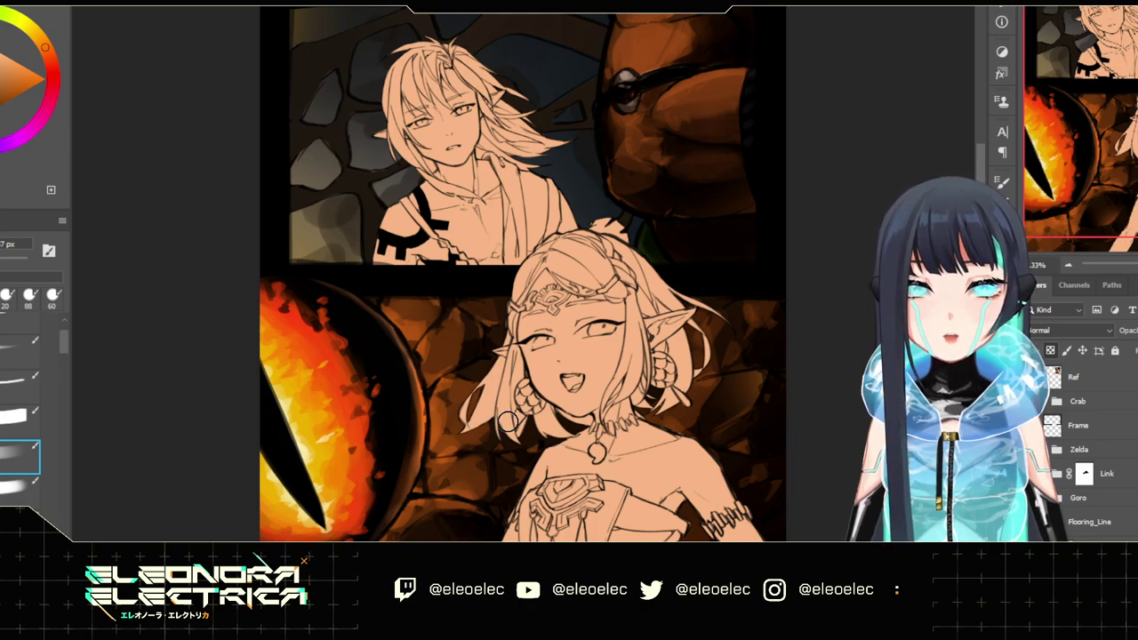
Paint faceted light and shadow on the upper wall's stones with tones sampled from the stones themselves
alt+click(316, 222)
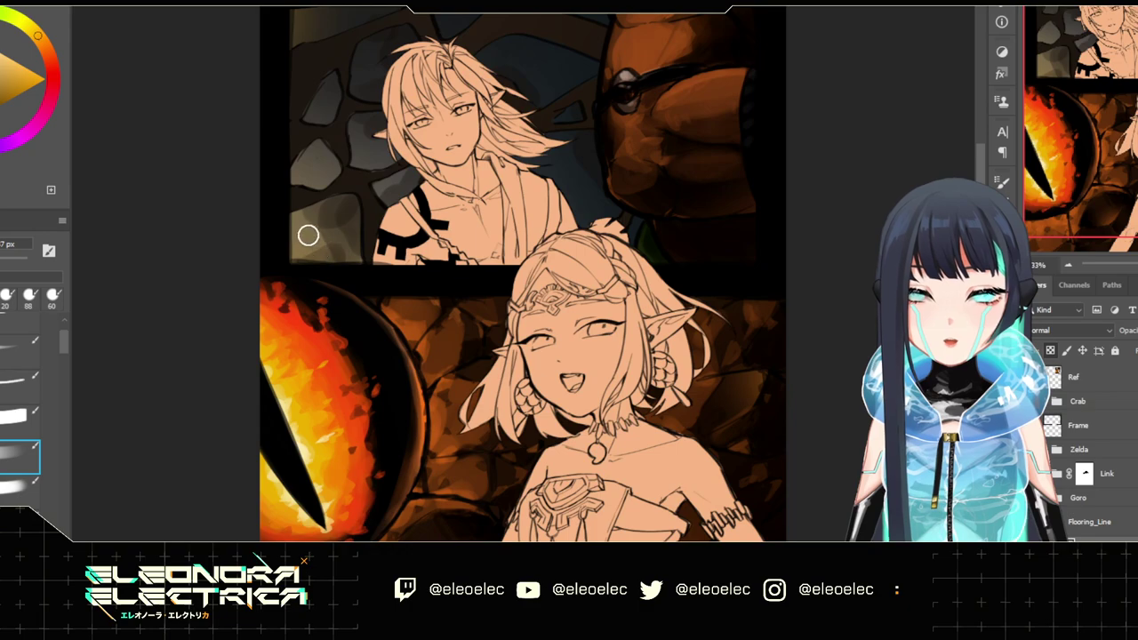
alt+click(346, 212)
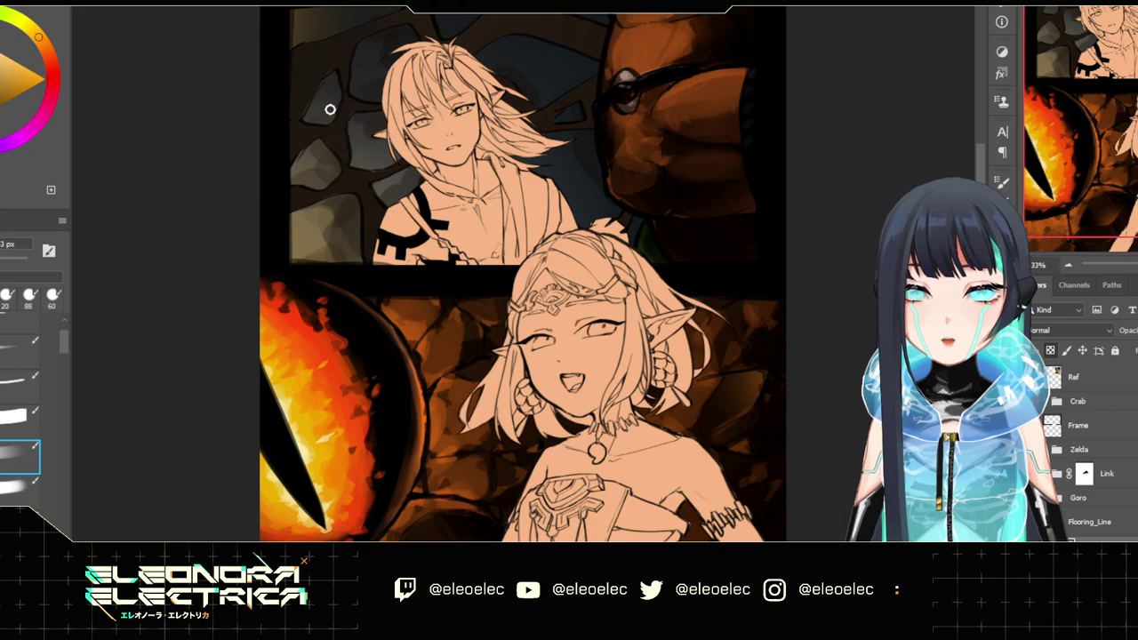
alt+click(366, 62)
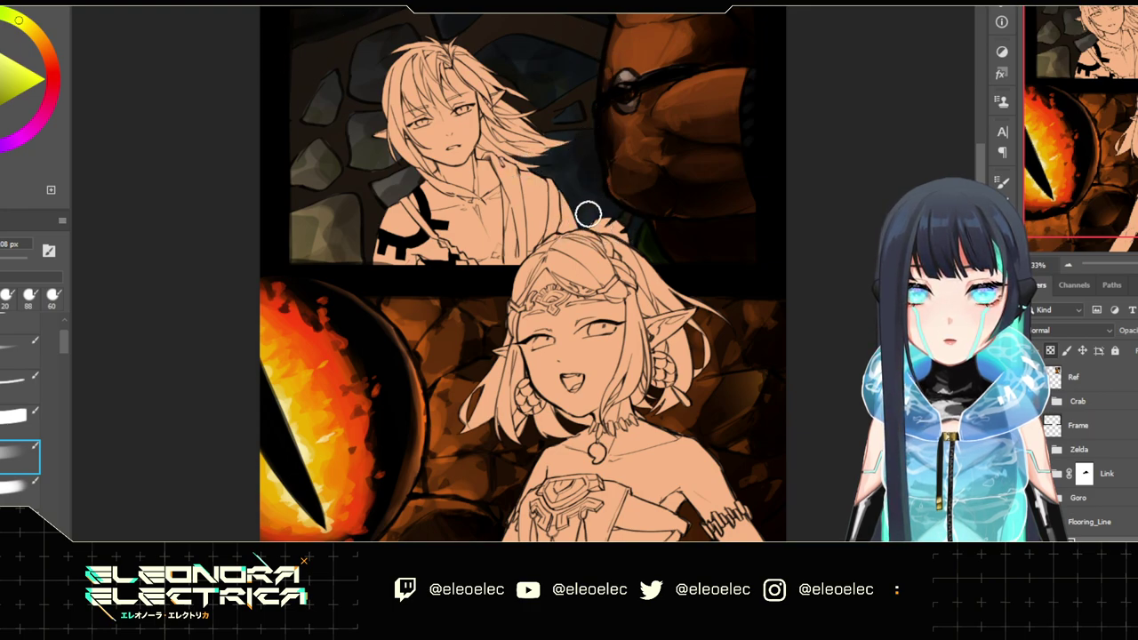
key(e)
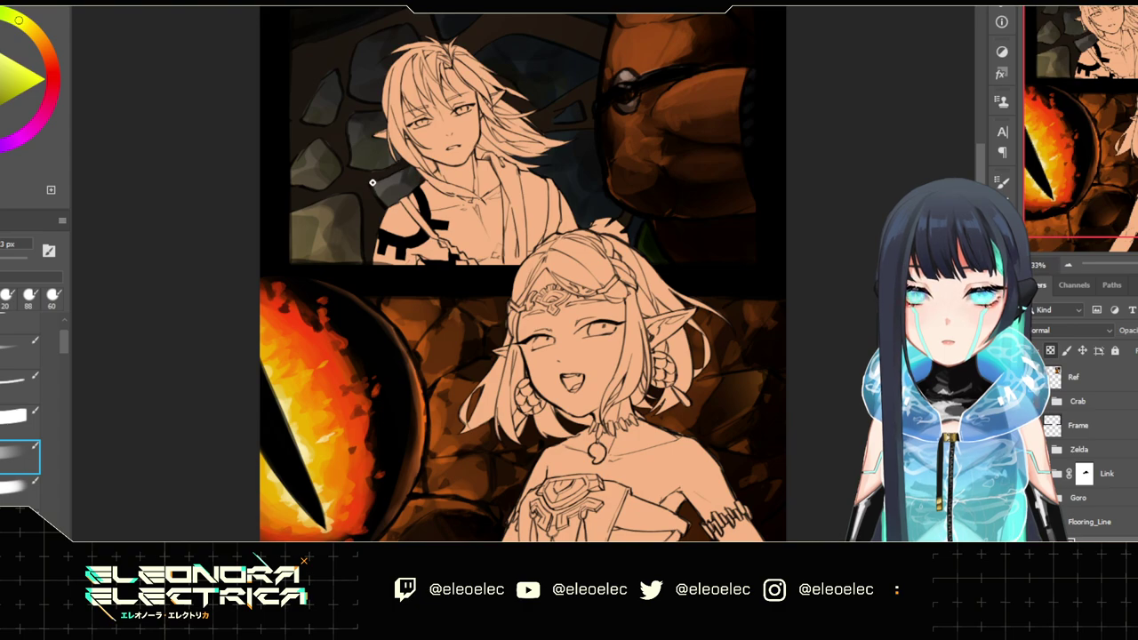
alt+click(326, 200)
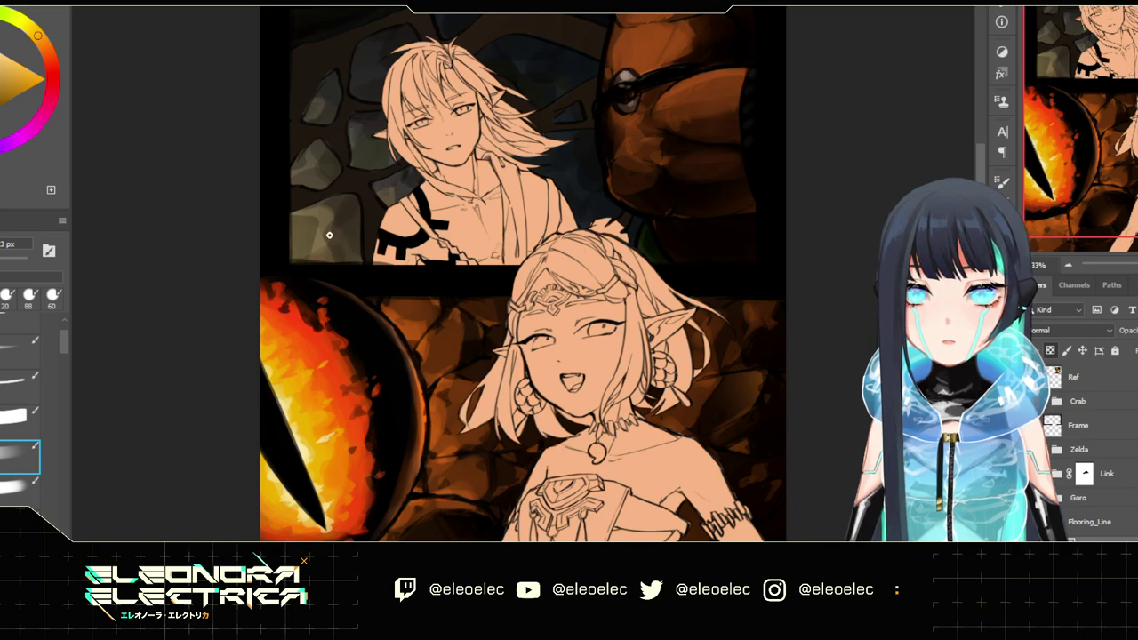
alt+click(325, 105)
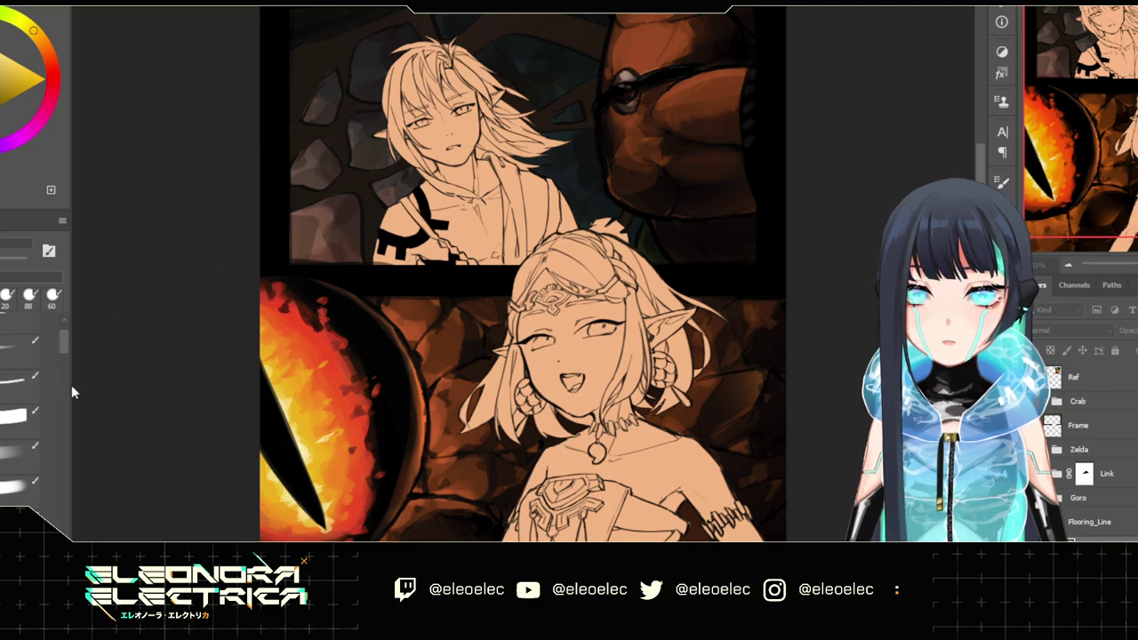
Shift the upper wall's stones to a warm reddish brown with colour adjustments
key(period)
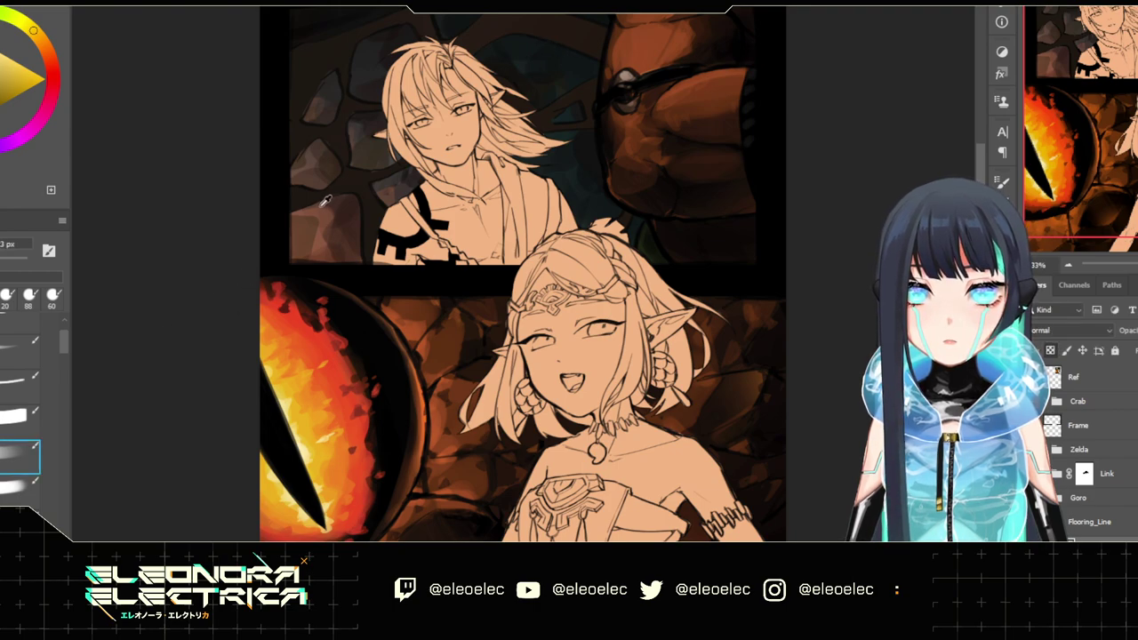
alt+click(398, 127)
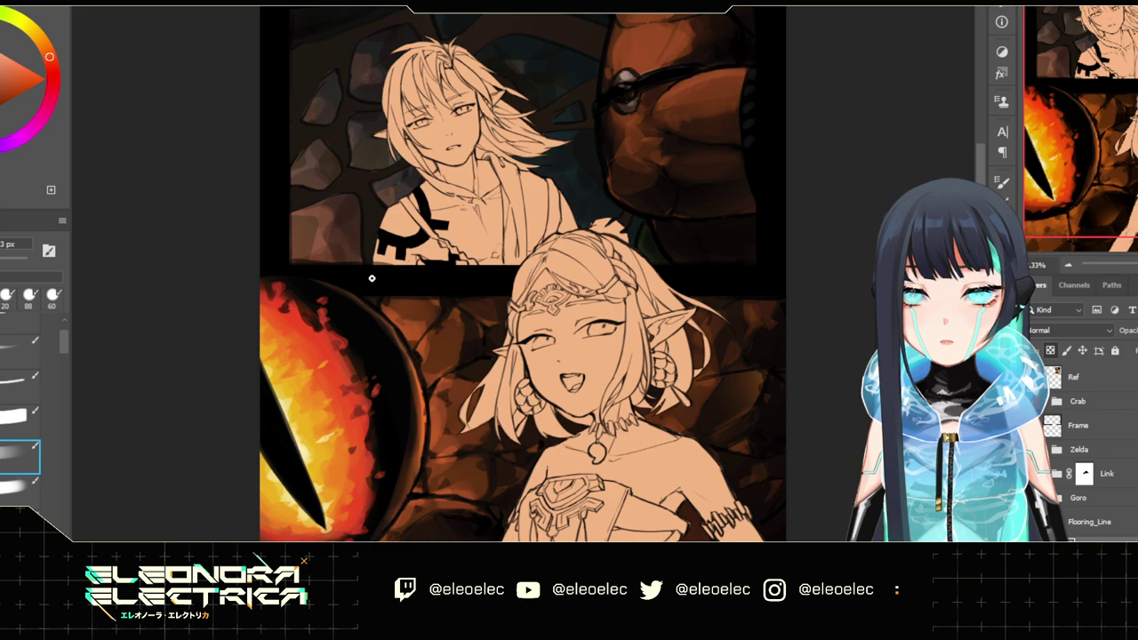
key(ctrl+s)
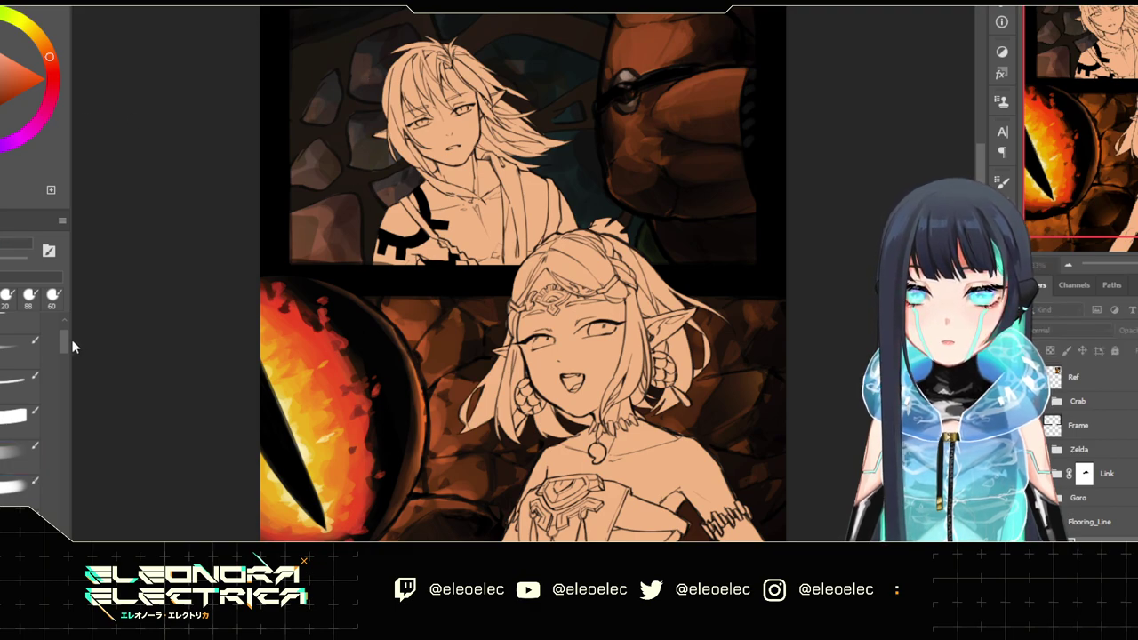
drag(69, 350, 74, 348)
click(139, 294)
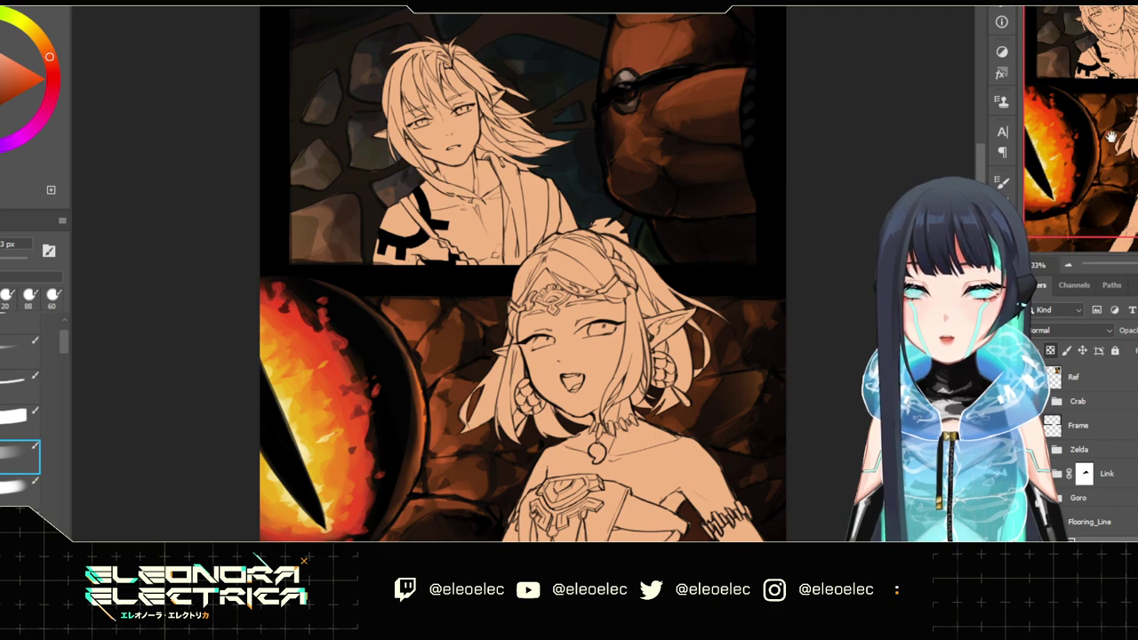
Refine the facets of the large lower-left stone with sampled browns, and deepen the whole upper wall to warm near-black tones
alt+click(322, 216)
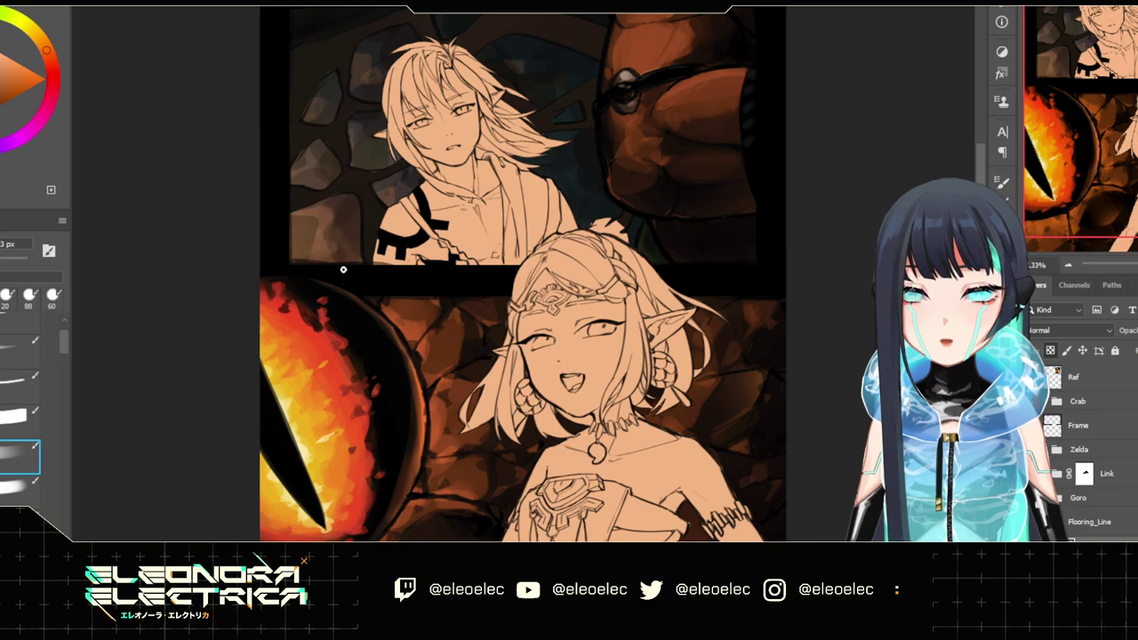
alt+click(305, 229)
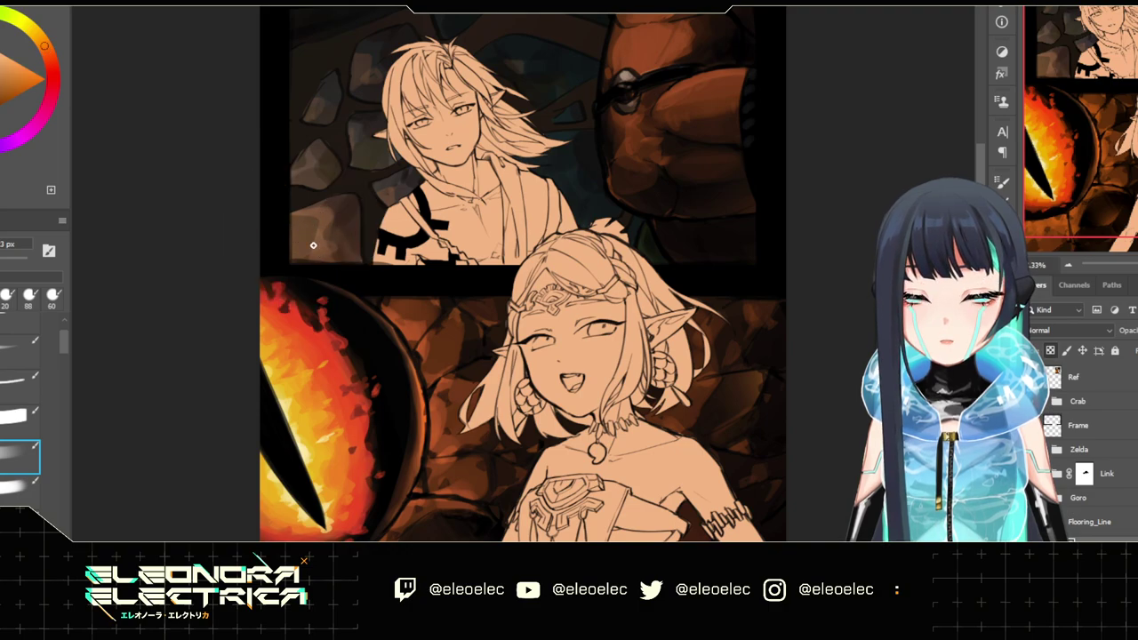
alt+click(316, 157)
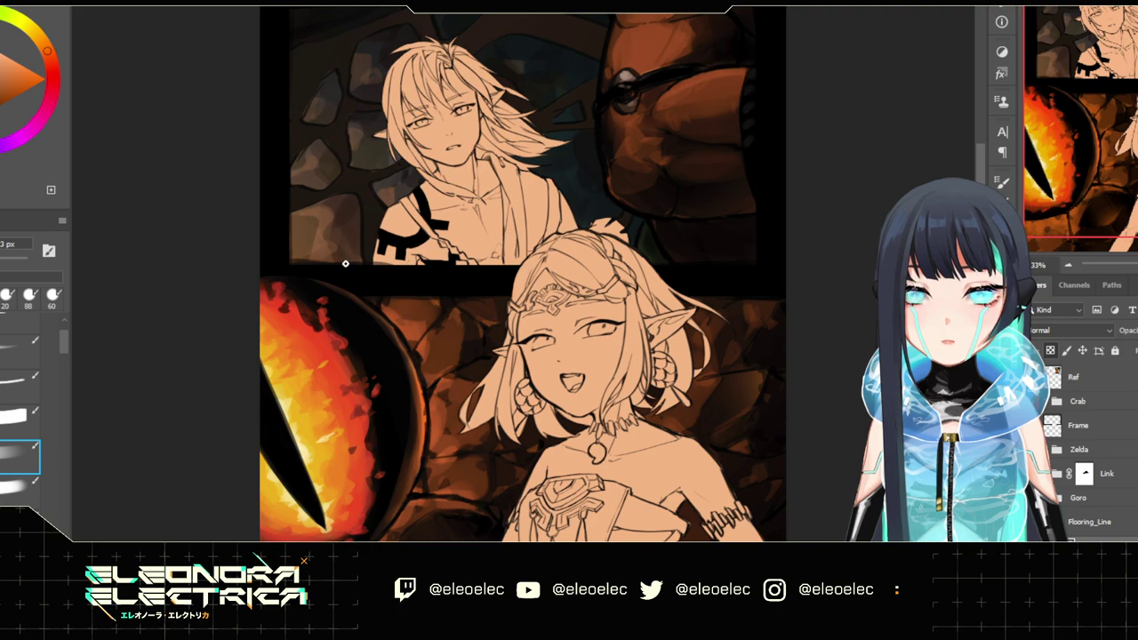
alt+click(339, 216)
alt+click(344, 245)
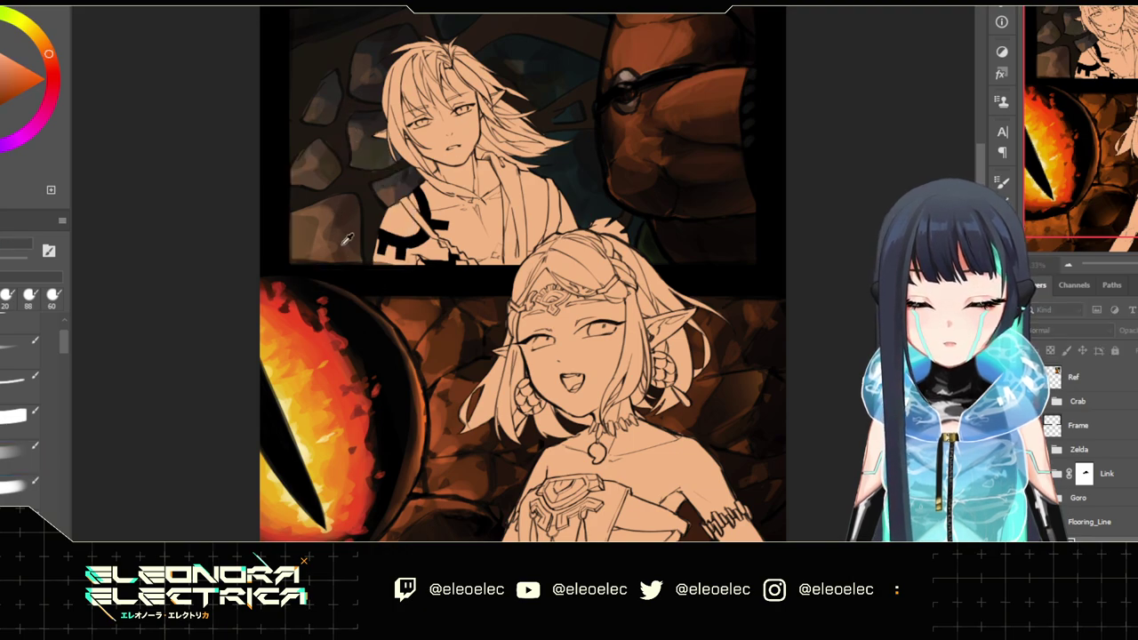
key(alt+BackSpace)
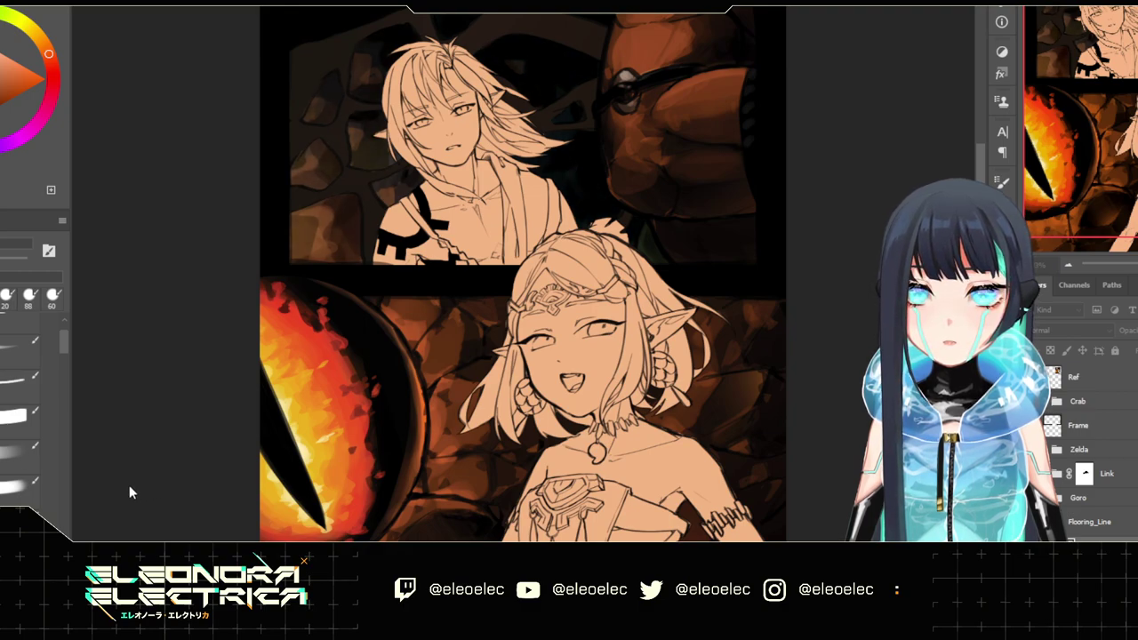
key(Return)
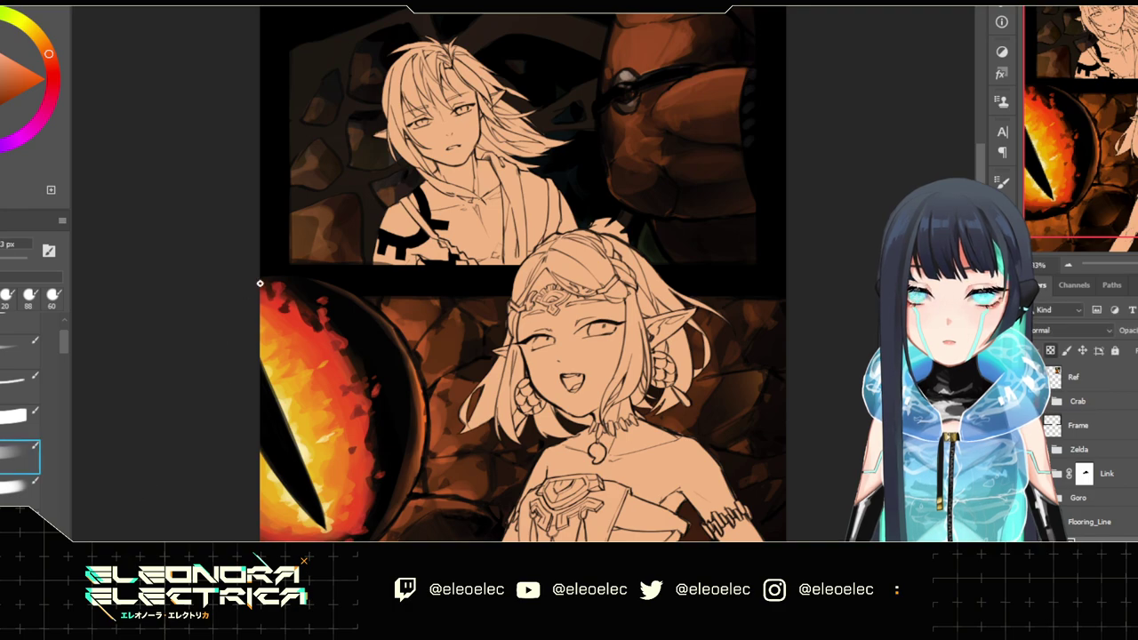
Paint brown facets on the stones left of the upper character with tones sampled from the wall and the lower panel's rocks
alt+click(316, 209)
alt+click(411, 335)
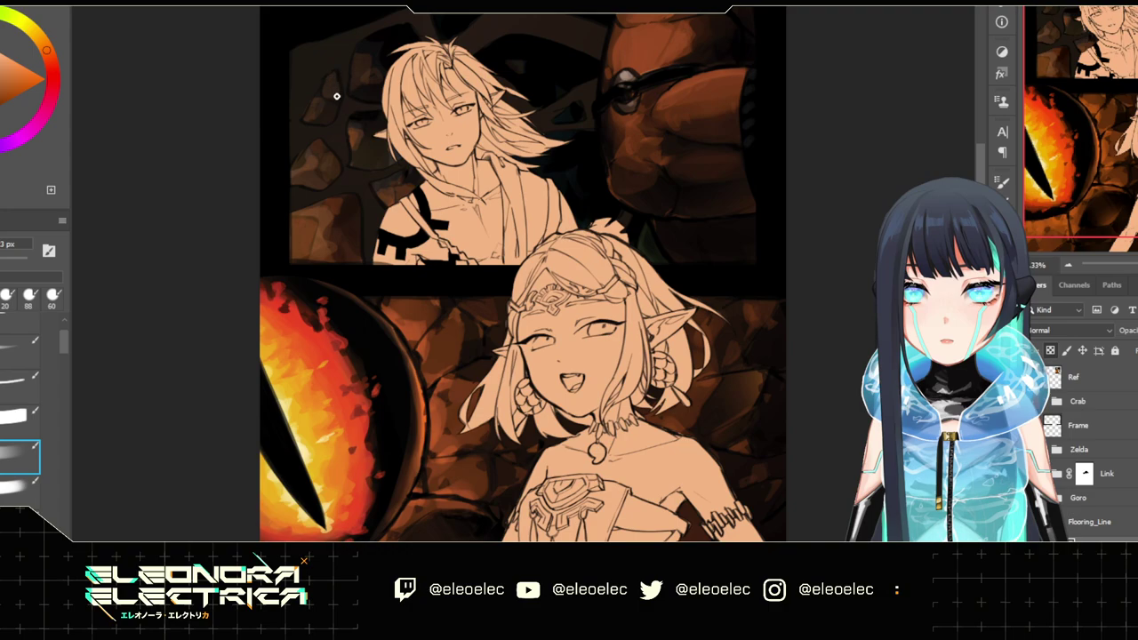
alt+click(347, 197)
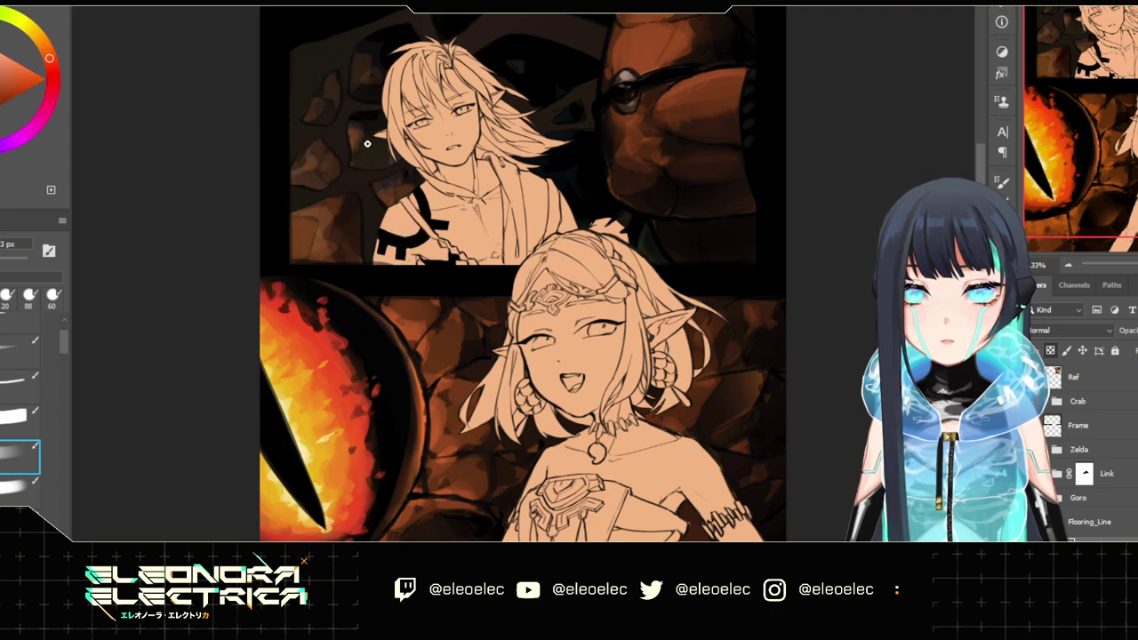
alt+click(466, 342)
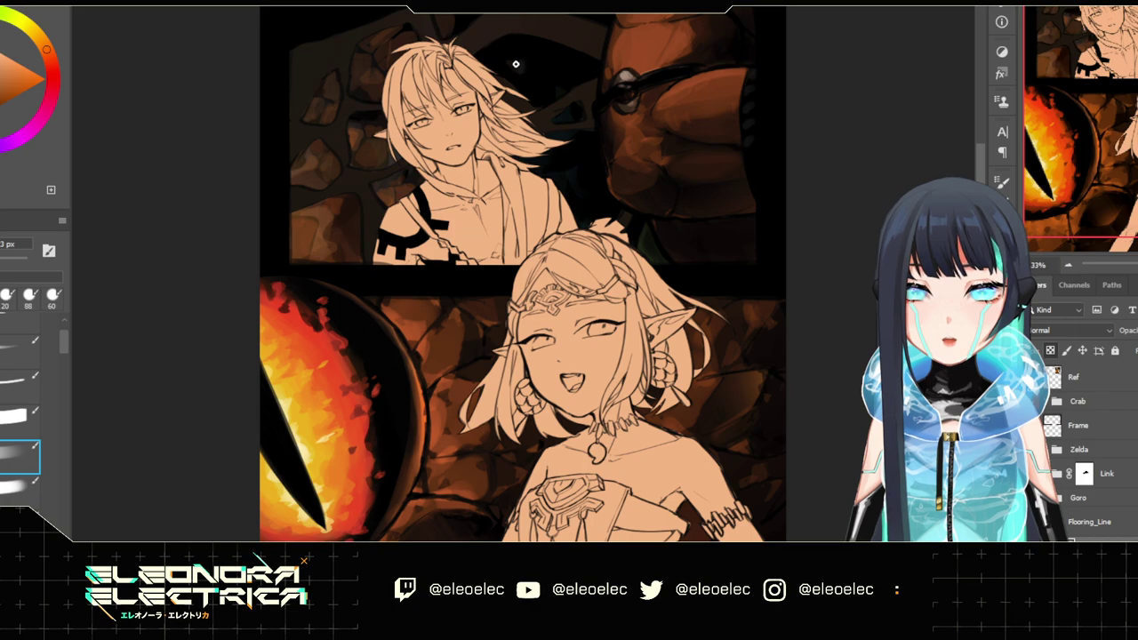
Paint brown faceted stones over the dark area between the upper character and the brown creature, adjusting the brush size
click(2, 257)
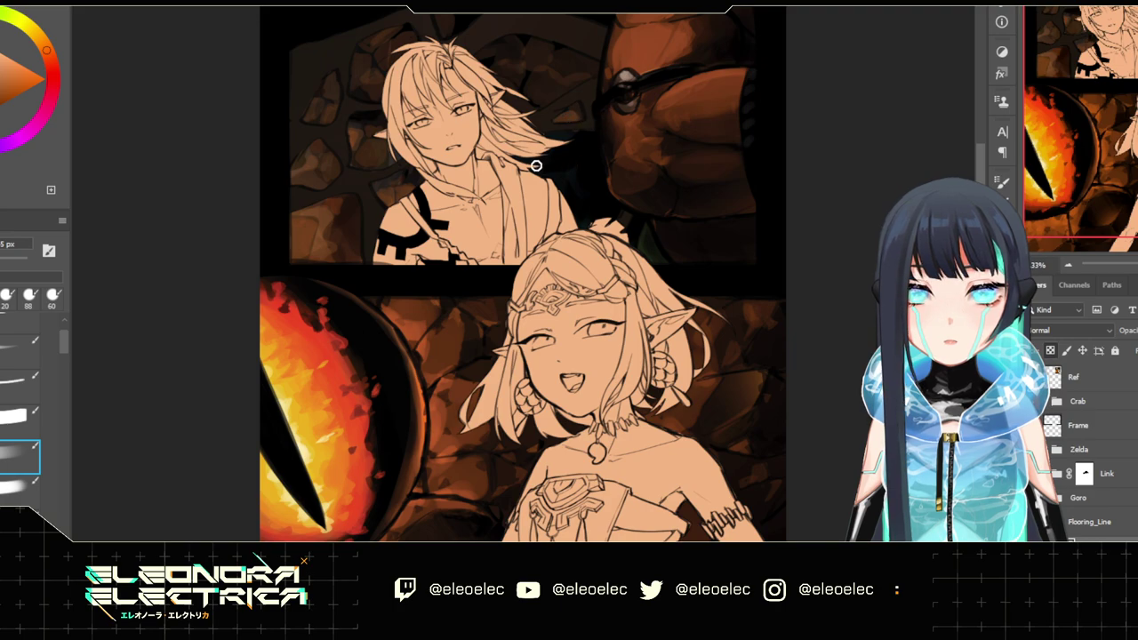
key(ctrl+z)
click(9, 258)
mouse_move(577, 191)
mouse_down()
mouse_move(589, 175)
mouse_move(577, 199)
mouse_up()
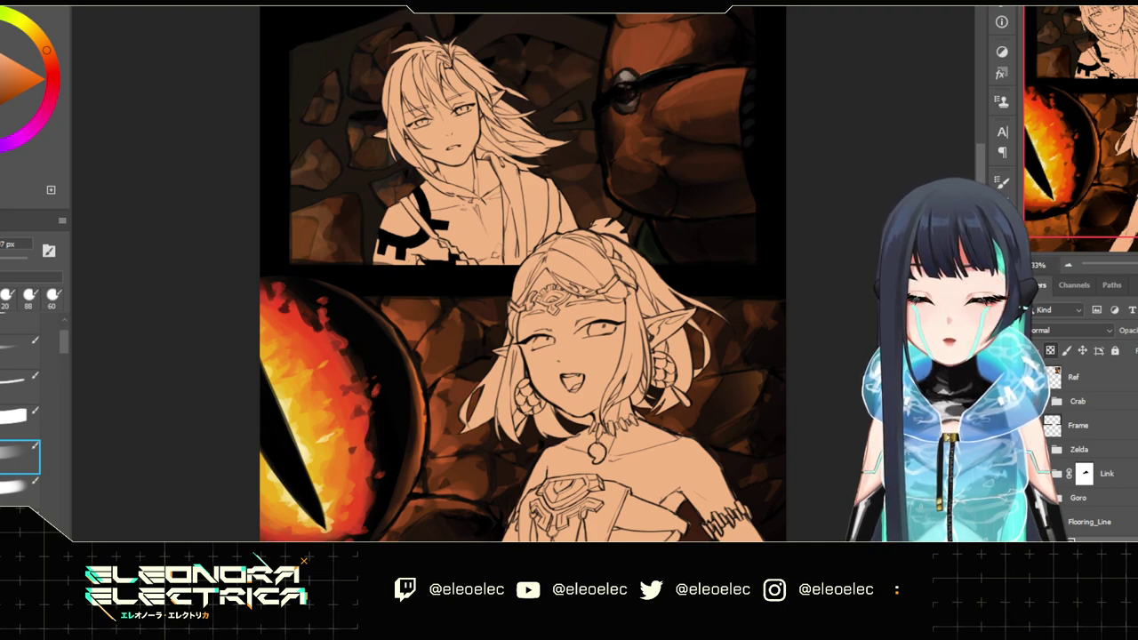
Refine the dark brown stones between the upper character's hair and the creature with a fine brush and sampled wall tones
click(20, 351)
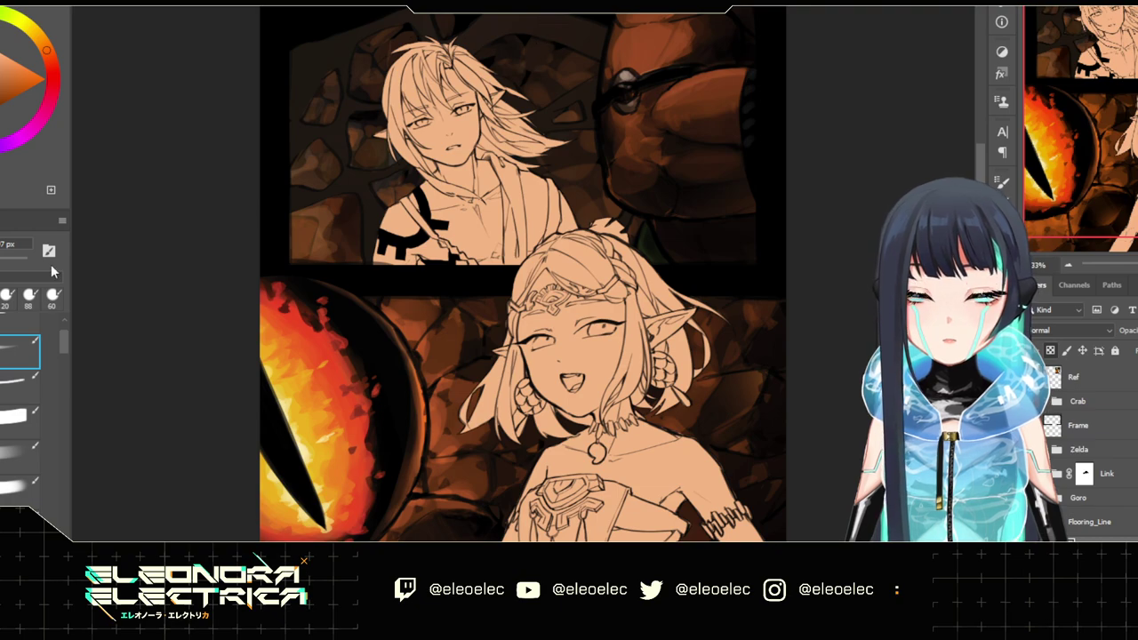
alt+click(537, 90)
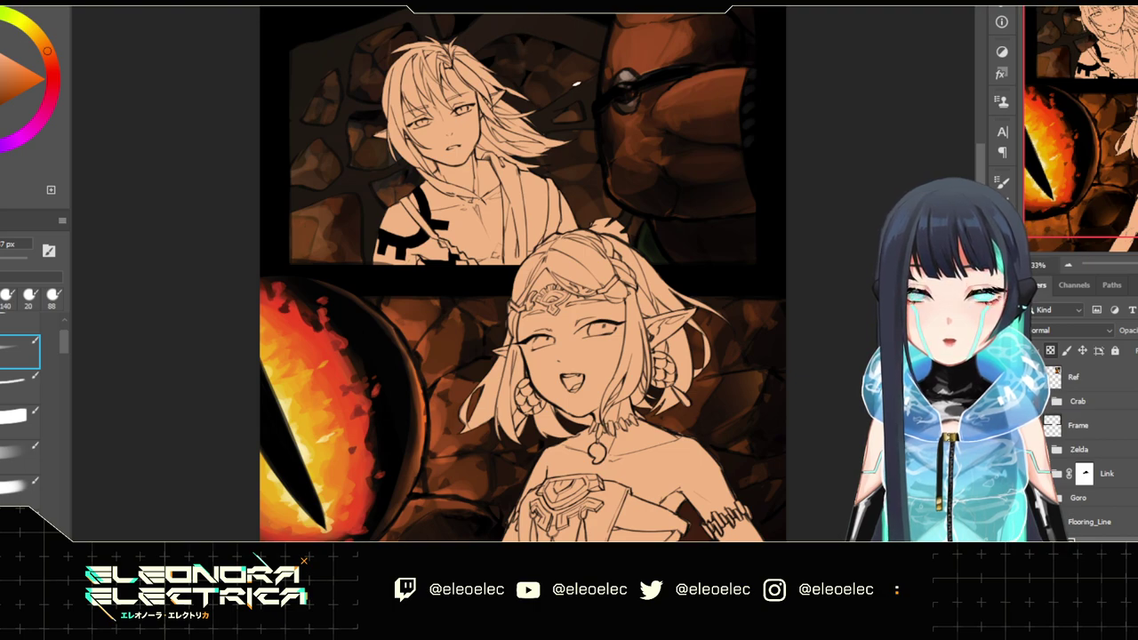
alt+click(529, 66)
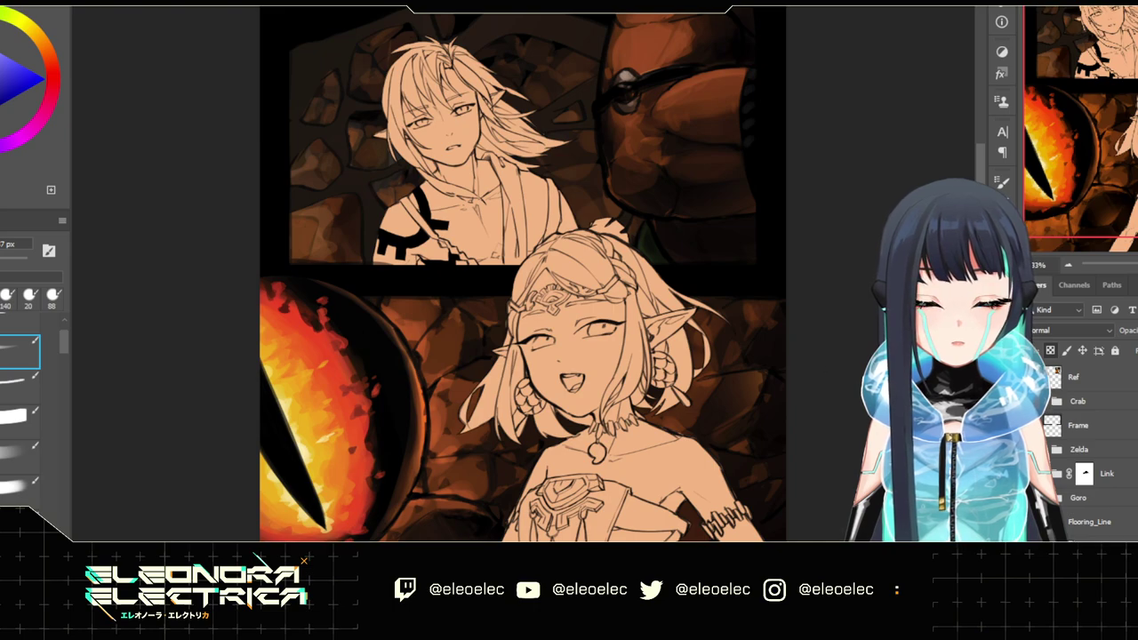
key(ctrl+t)
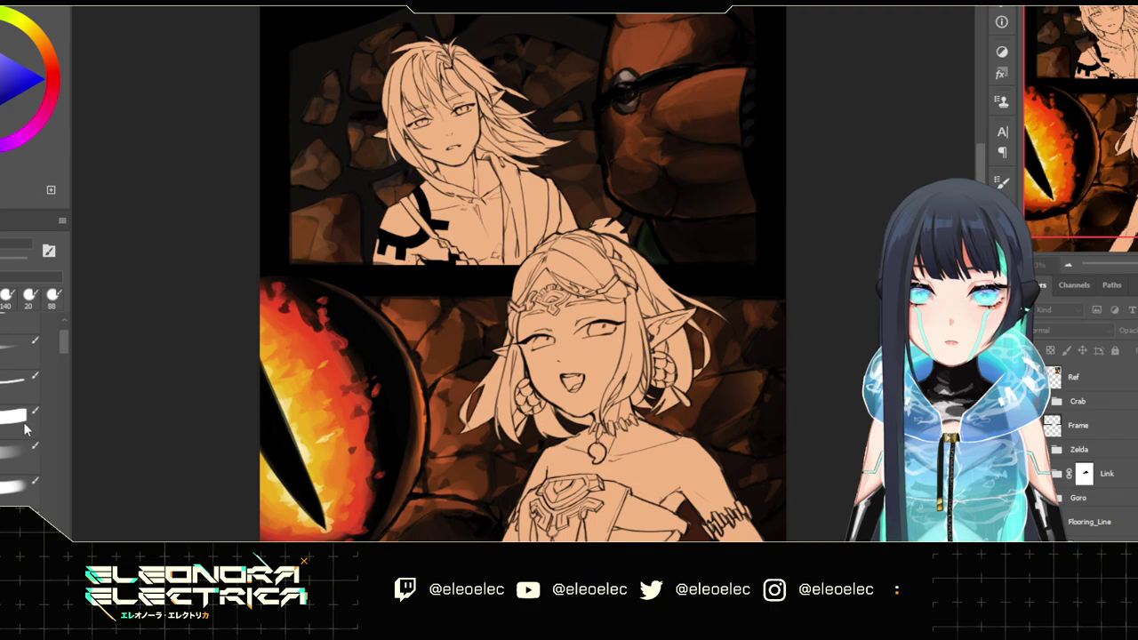
key(Return)
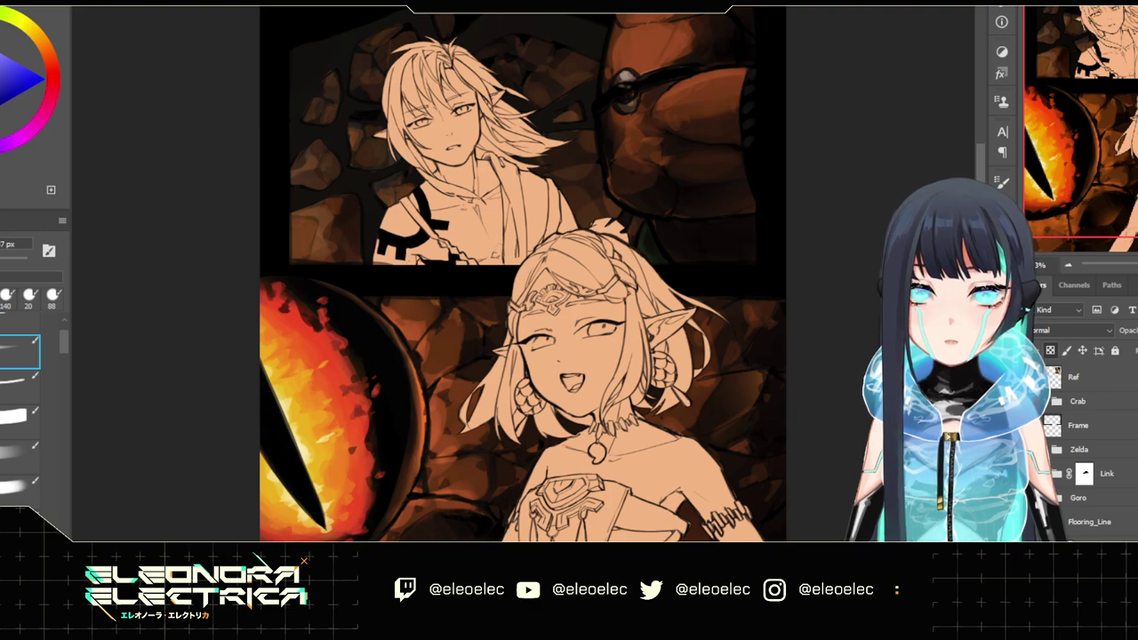
Stipple fine brown speckles over the dark gaps of the upper-left wall with a spatter brush and a sampled stone colour
scroll(27, 409, down, 5)
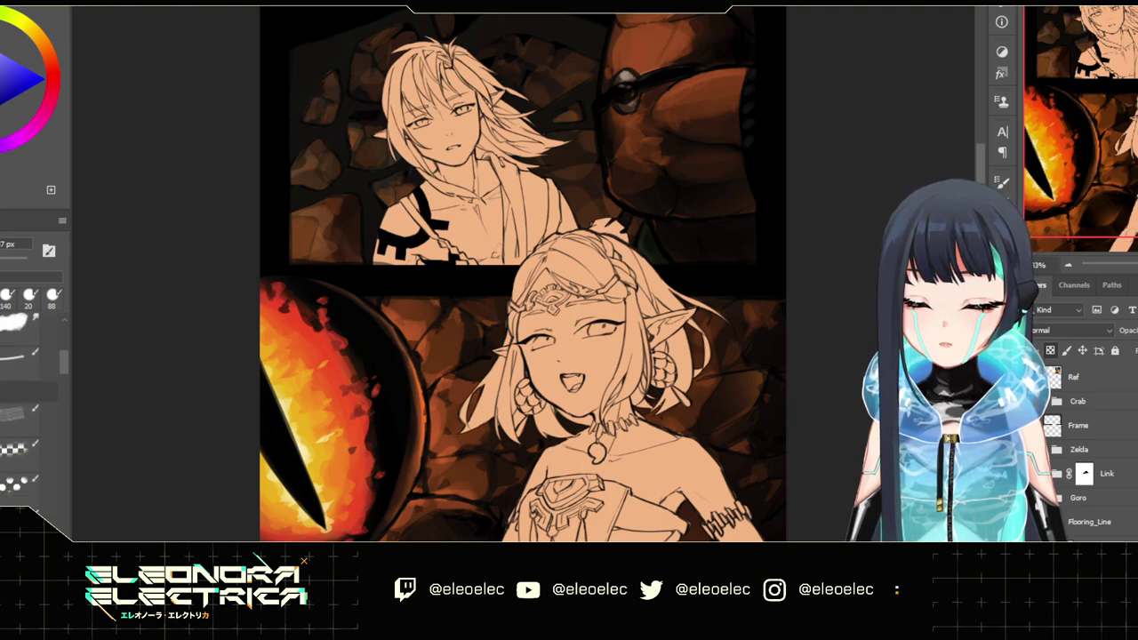
scroll(22, 409, down, 2)
click(19, 419)
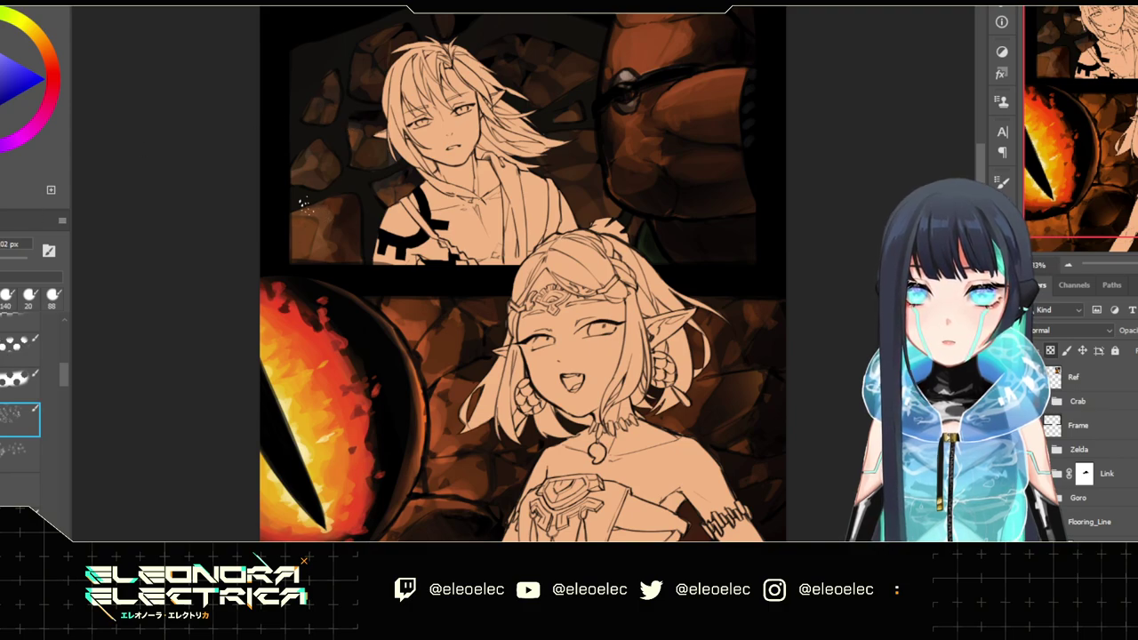
alt+click(325, 210)
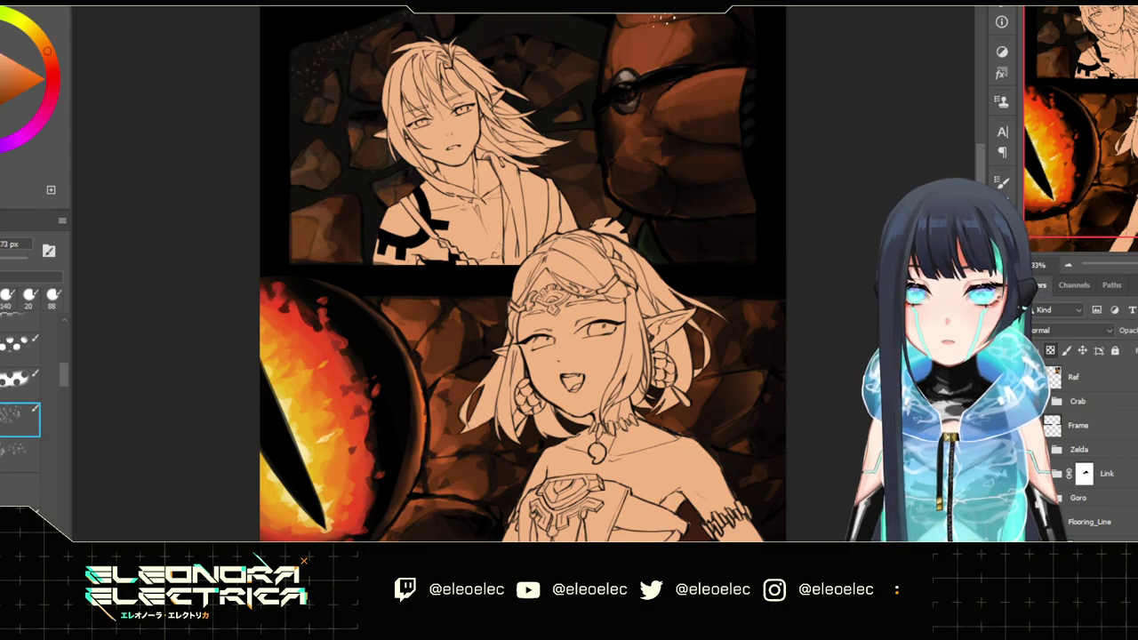
key([)
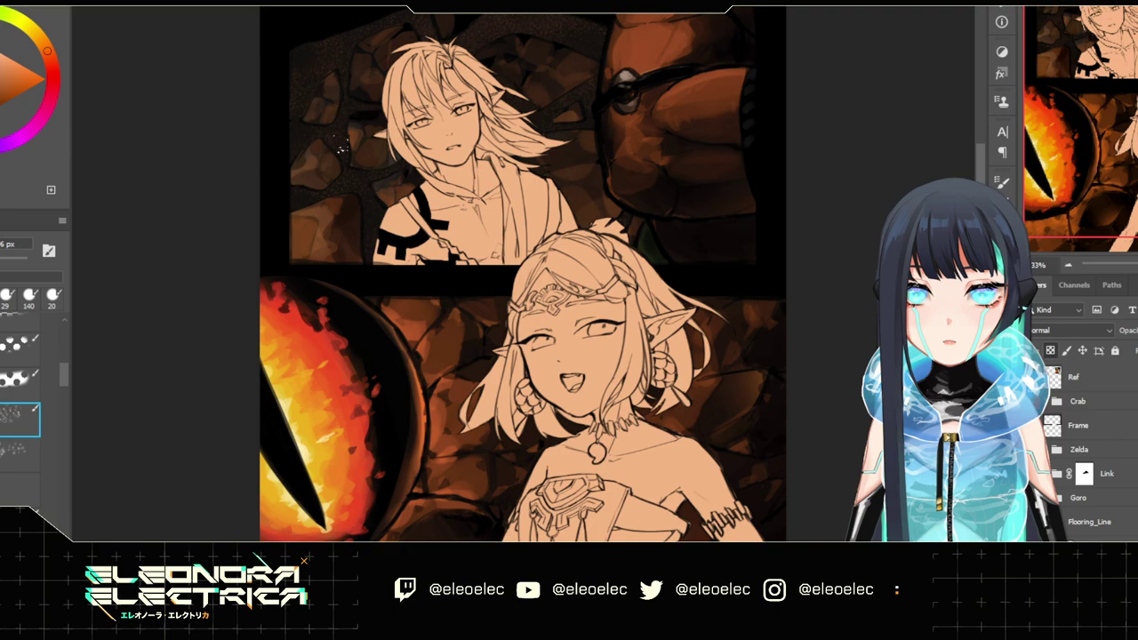
Examine the overall balance of both panels with the whole illustration in view
key(v)
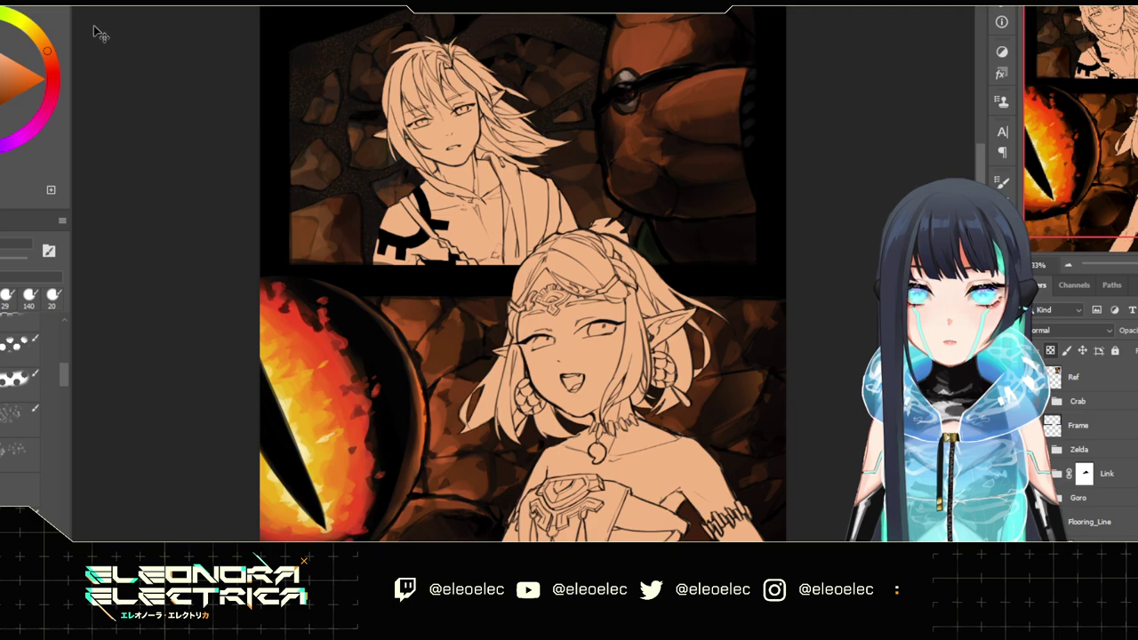
drag(487, 8, 347, 9)
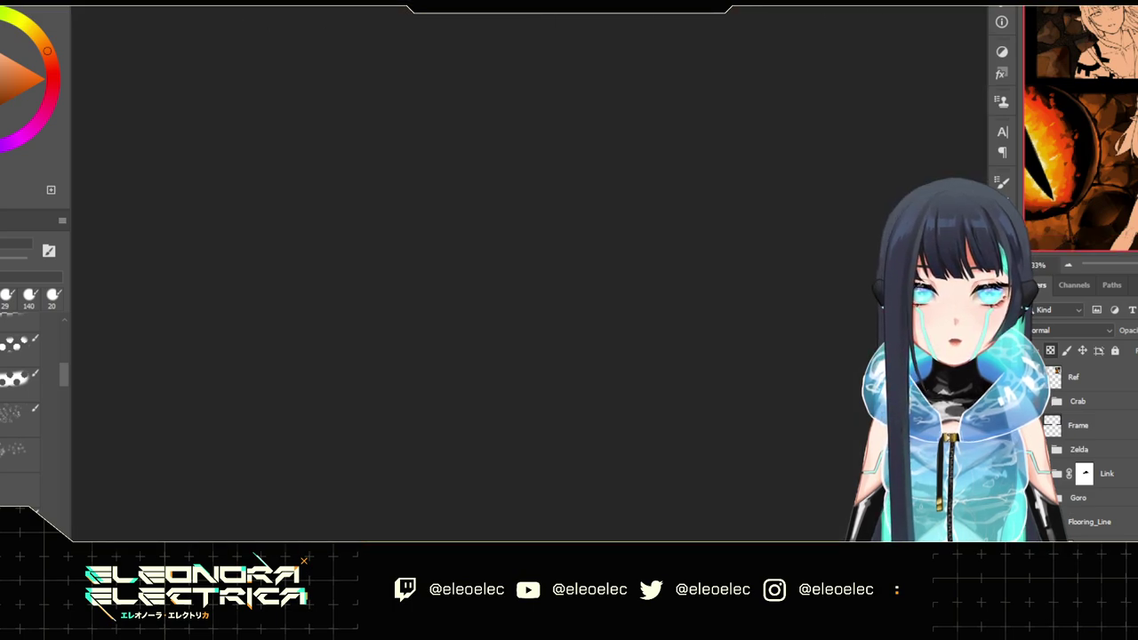
drag(341, 9, 342, 4)
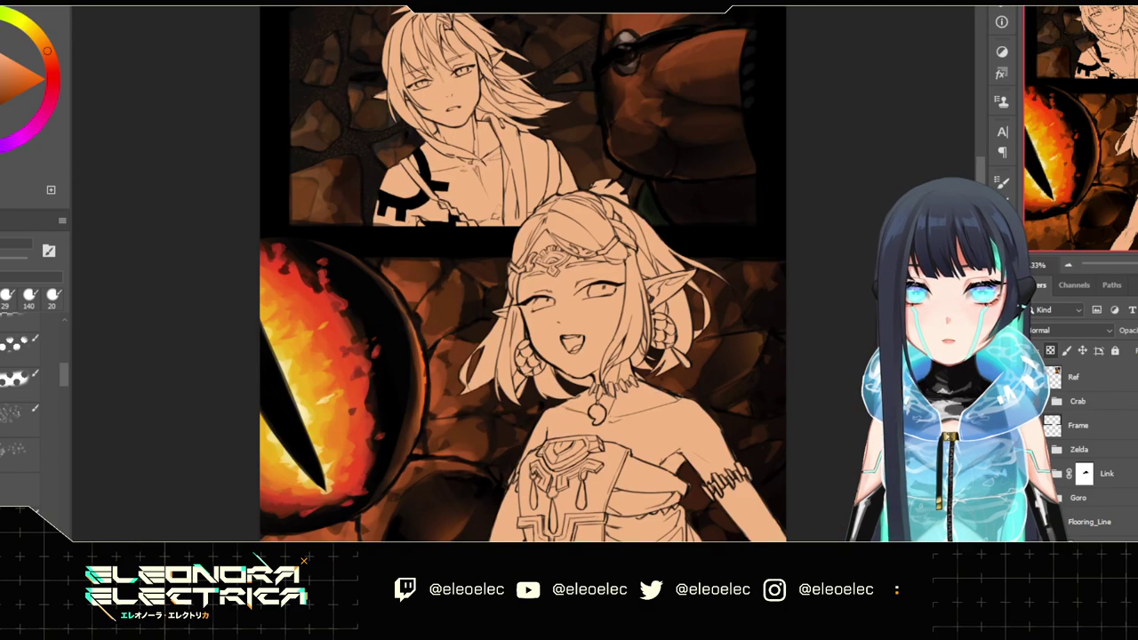
key(ctrl+minus)
key(ctrl+minus)
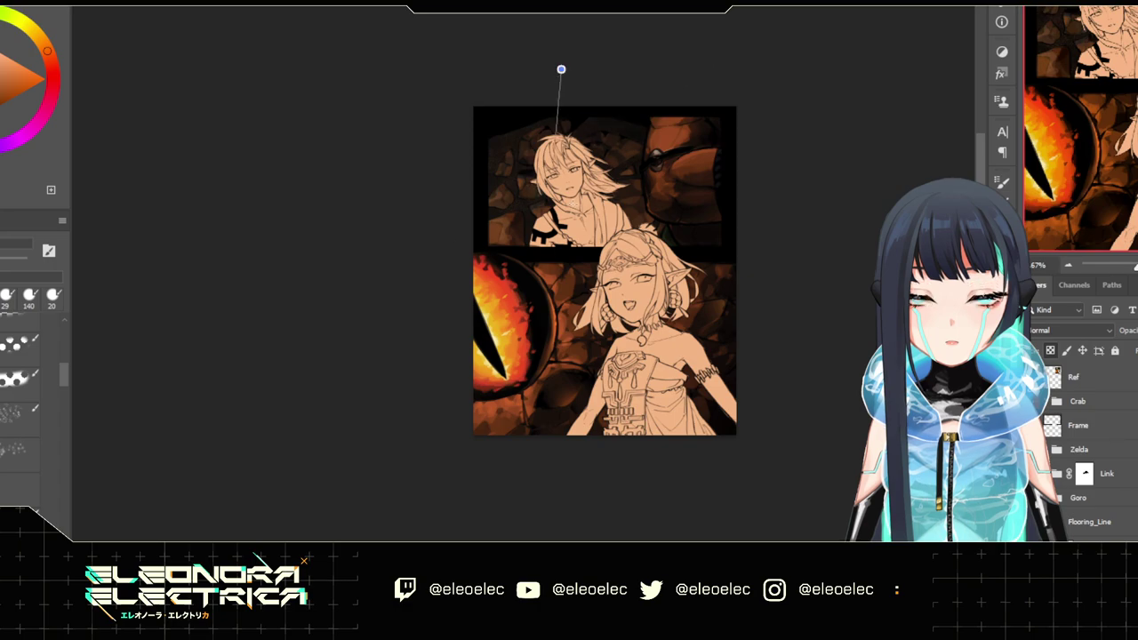
key(ctrl+plus)
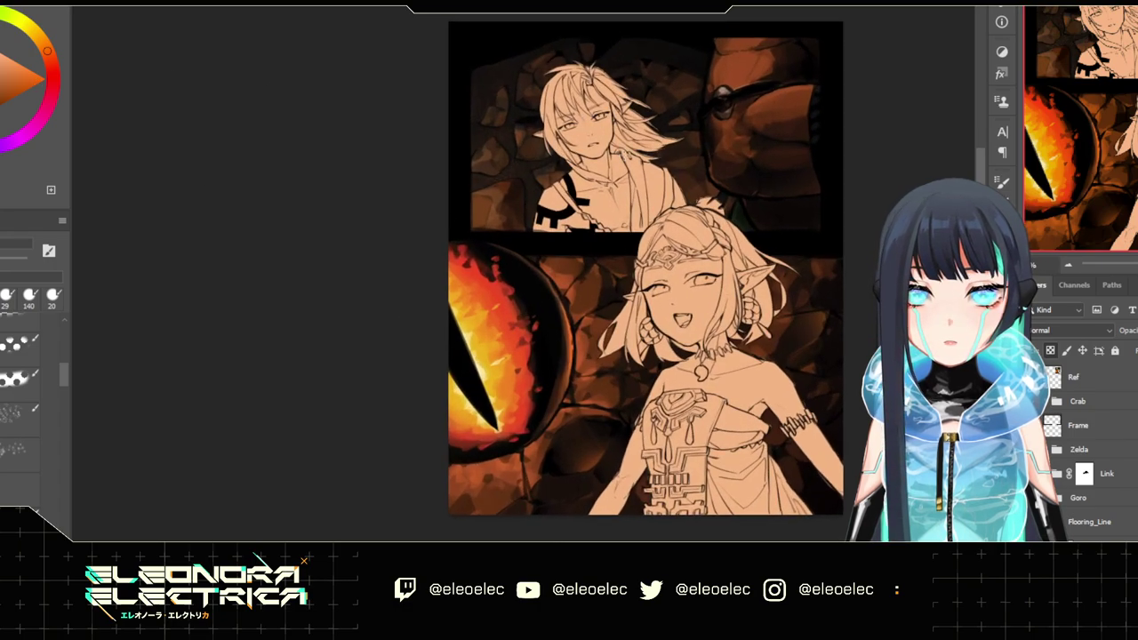
click(483, 330)
key(ctrl+z)
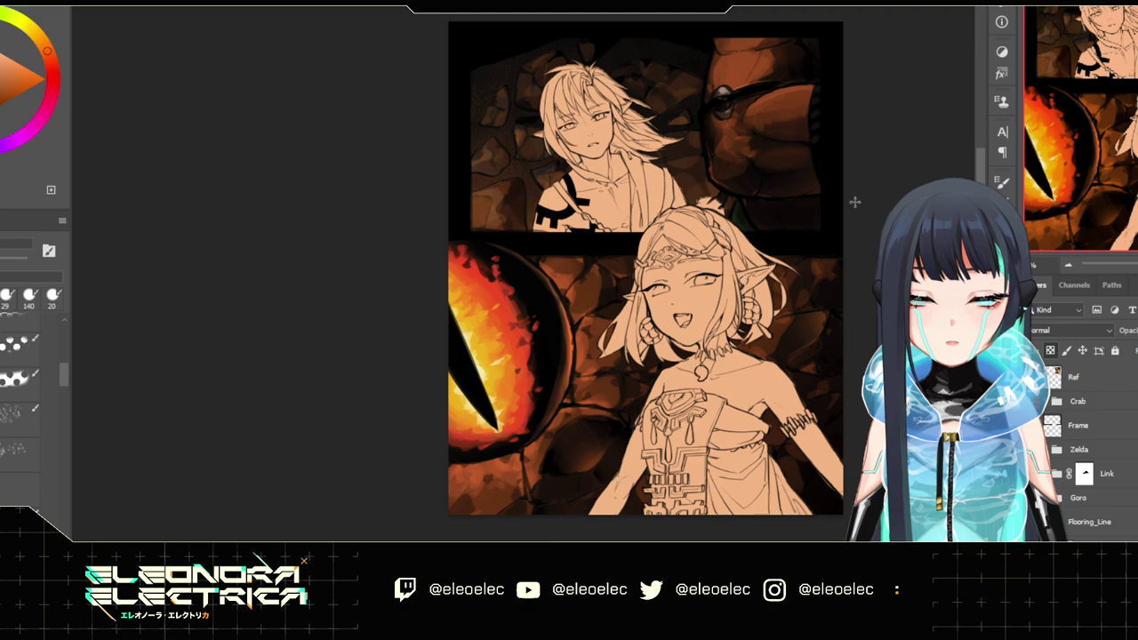
scroll(349, 231, up, 2)
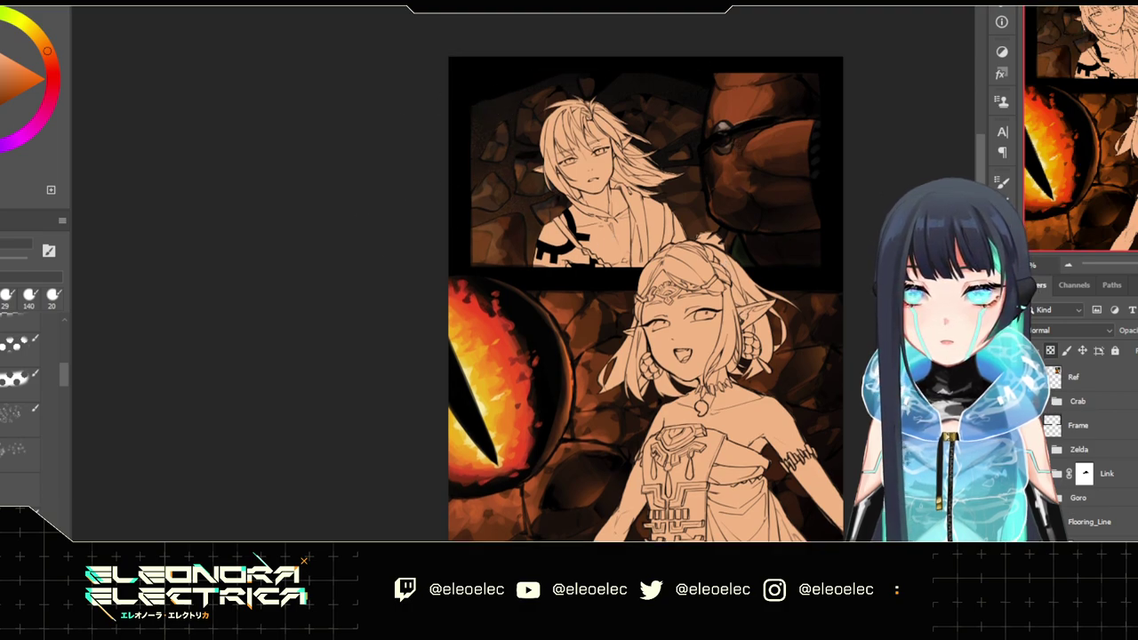
drag(427, 70, 537, 148)
drag(567, 28, 571, 227)
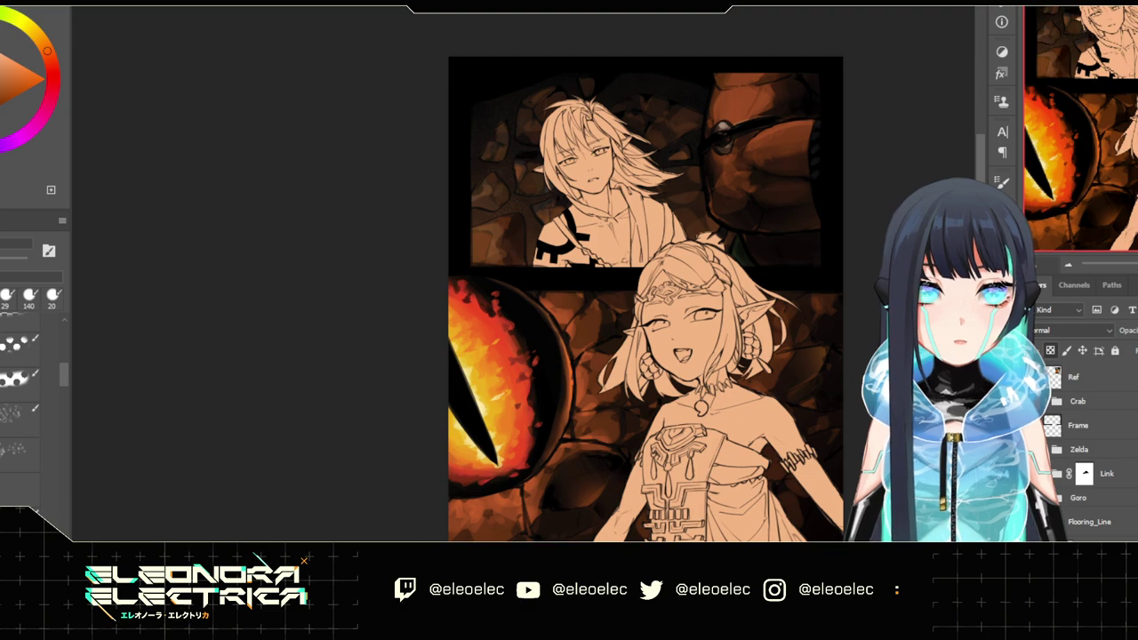
key(ctrl+plus)
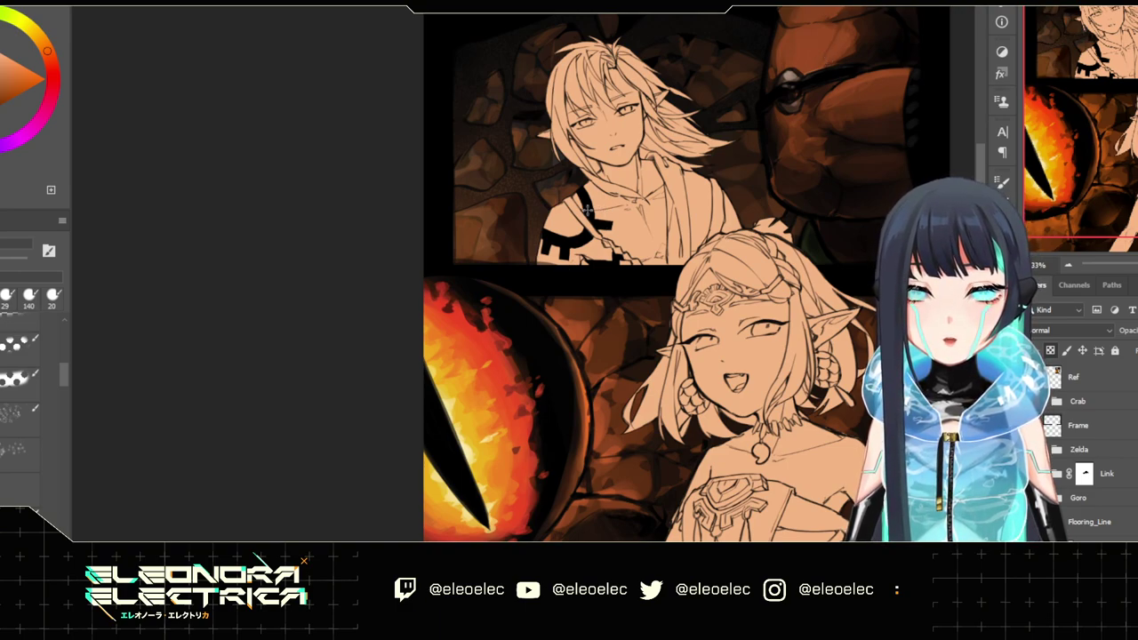
Speckle the stones left of the upper character with the spatter brush, using dark and brown tones sampled from the wall
scroll(588, 209, up, 2)
scroll(51, 394, up, 2)
scroll(52, 397, up, 2)
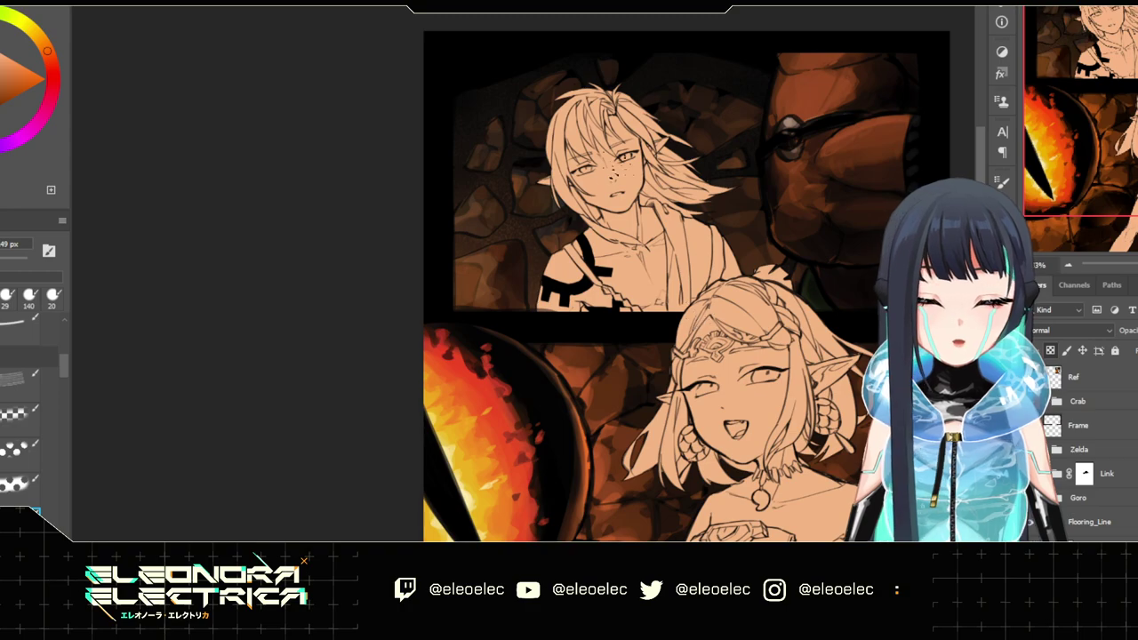
alt+click(510, 61)
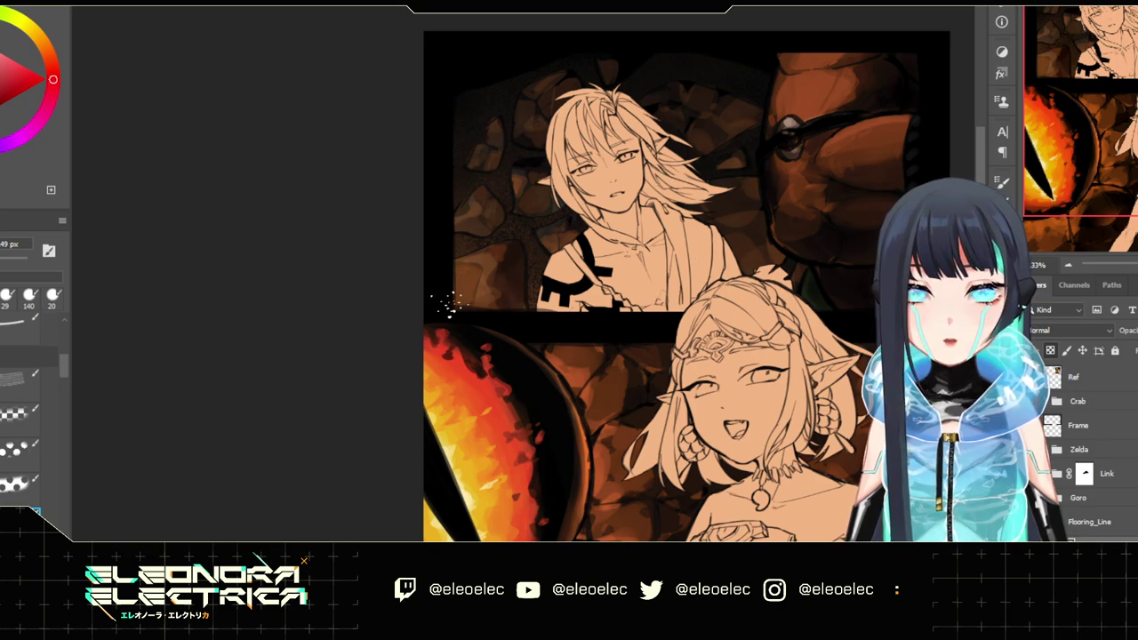
alt+click(513, 270)
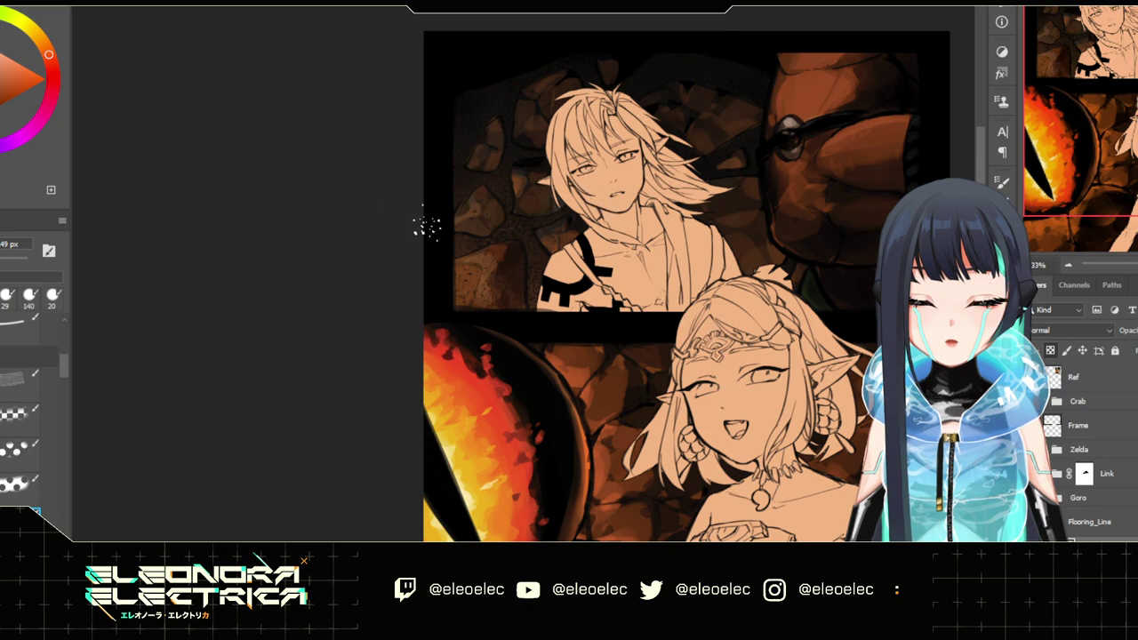
alt+click(509, 183)
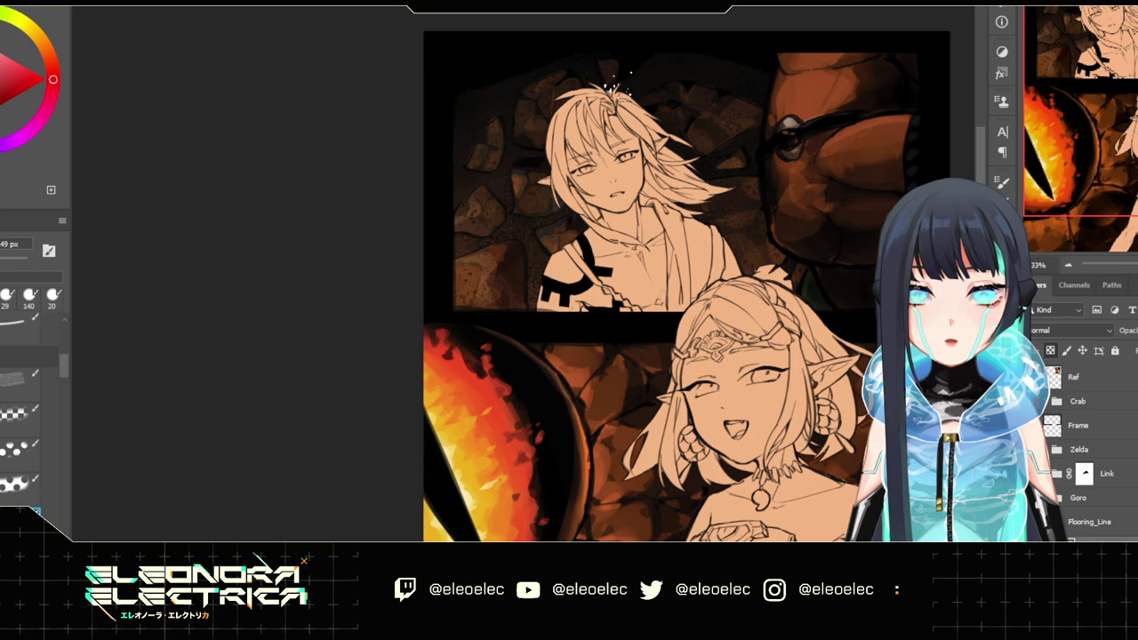
Darken the stones along the upper part of the wall with a different brush and a dark tone sampled beside the character
drag(64, 364, 64, 329)
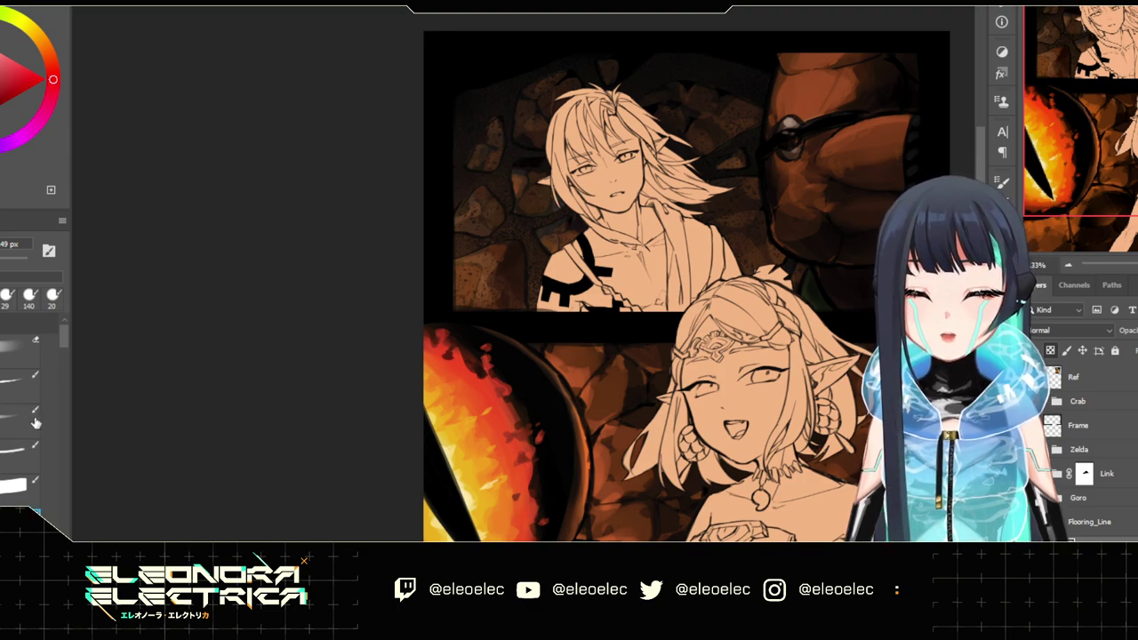
click(35, 423)
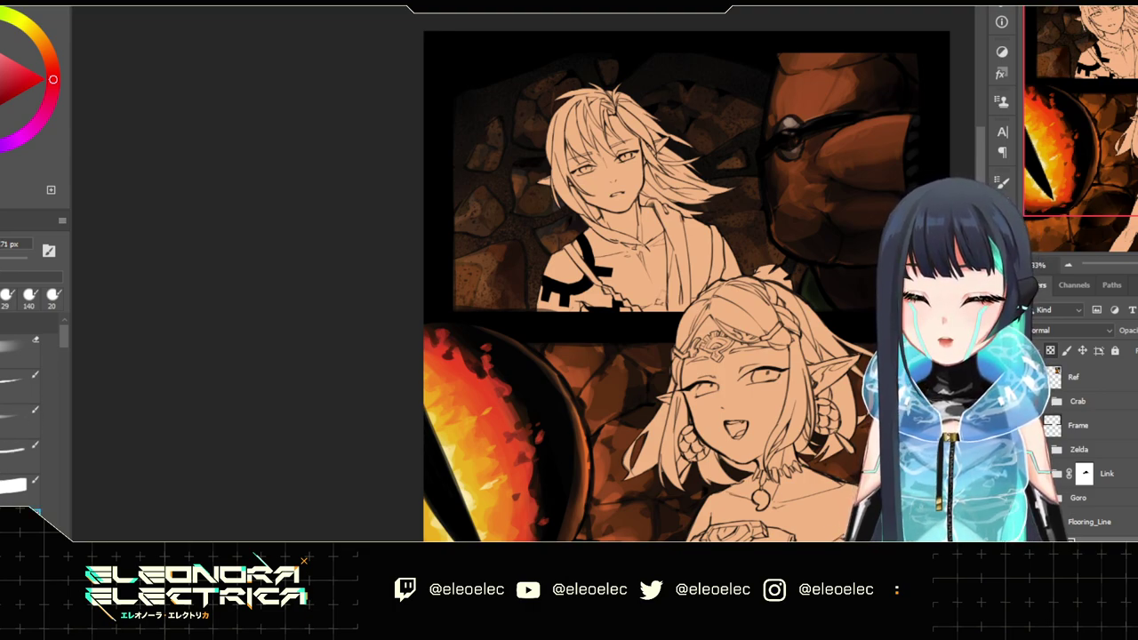
alt+click(524, 166)
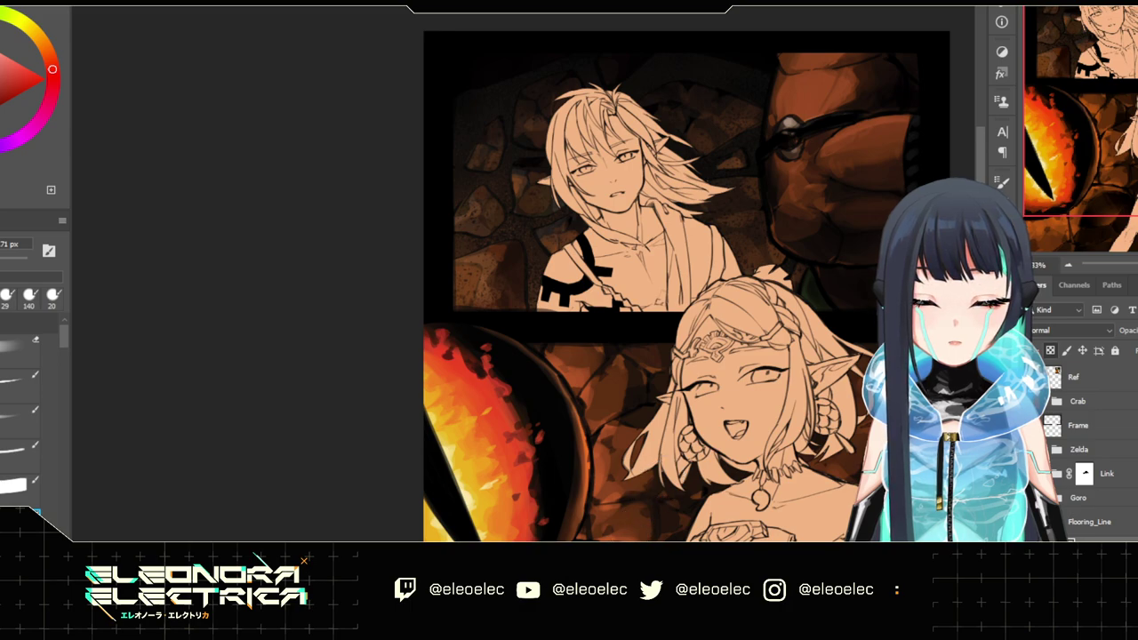
Refine the edges and facets of the upper wall's stones with a small brush and a brown sampled from the lower-left stone
scroll(569, 287, right, 3)
scroll(569, 287, left, 1)
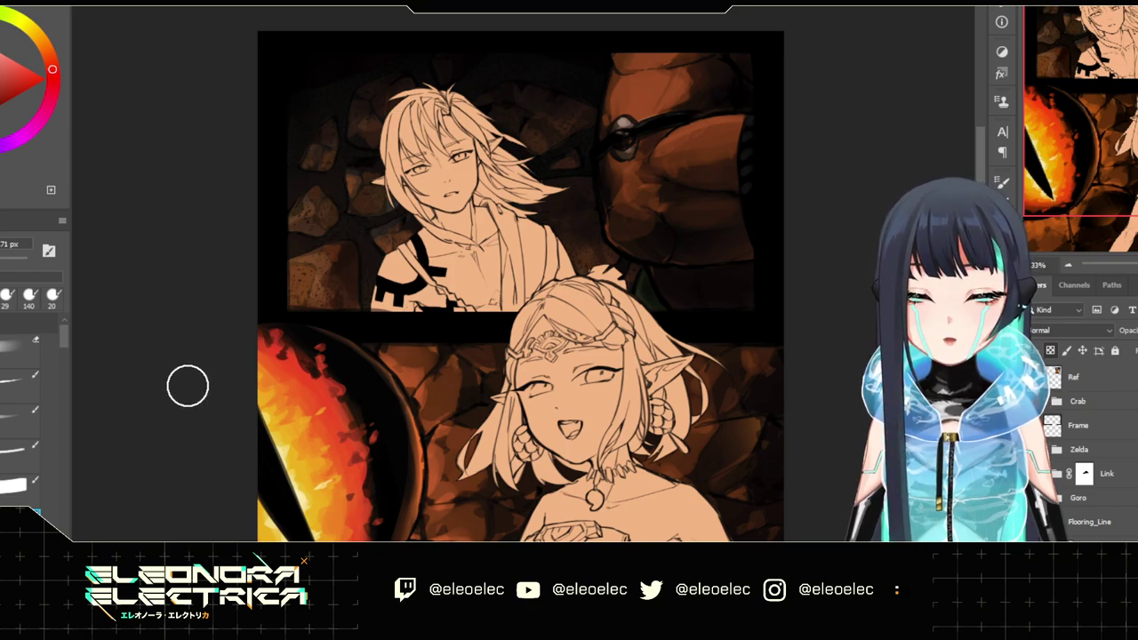
click(20, 420)
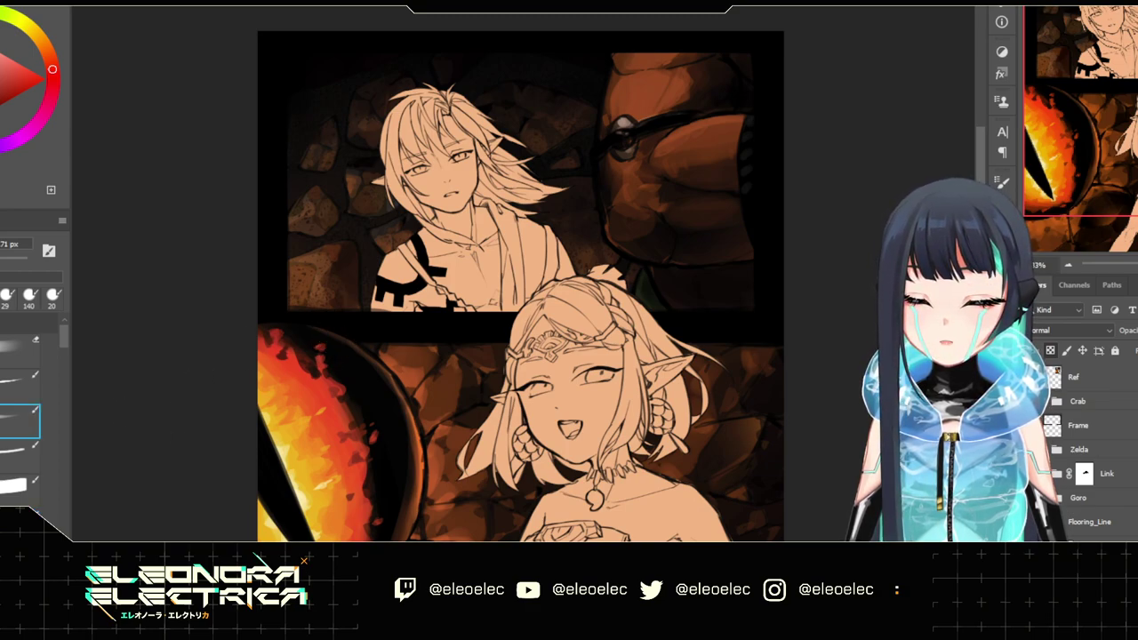
alt+click(318, 254)
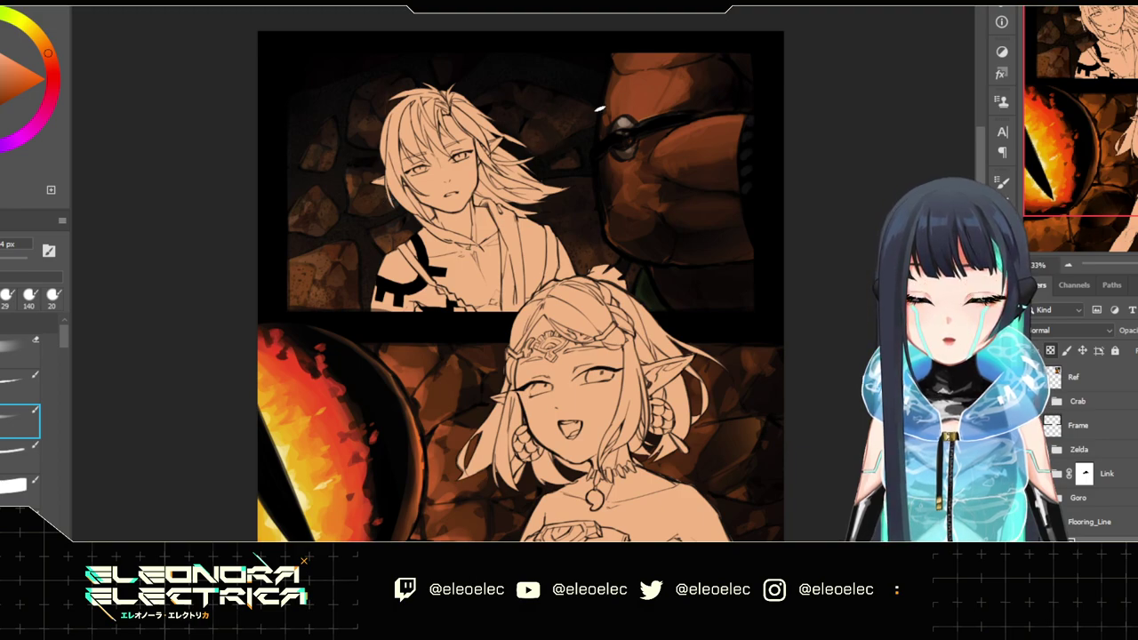
key([)
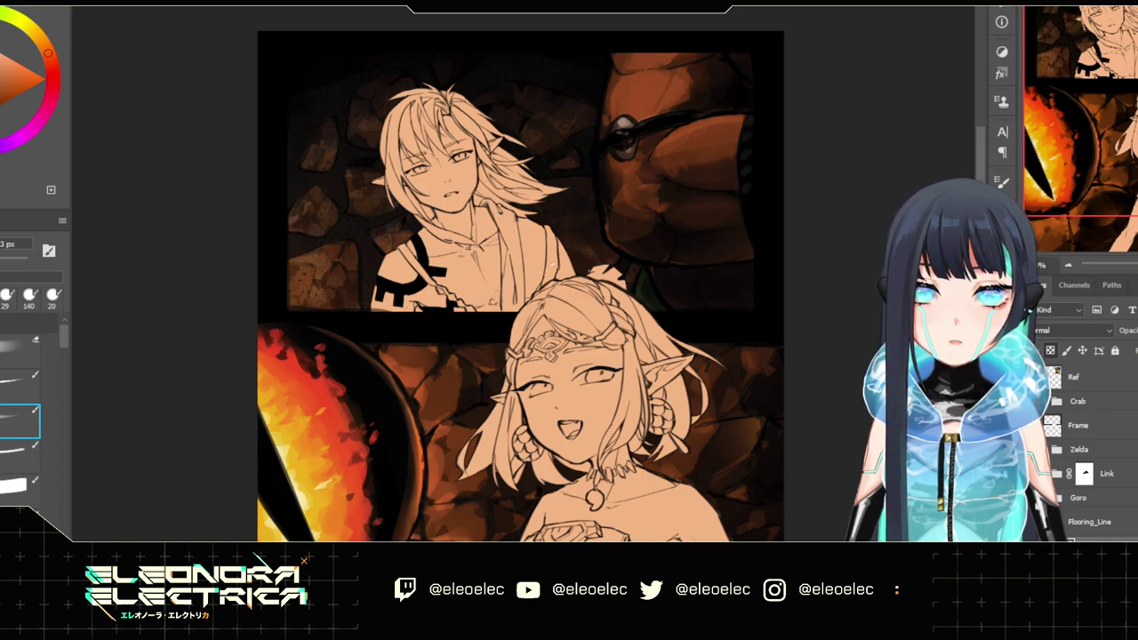
scroll(521, 284, down, 3)
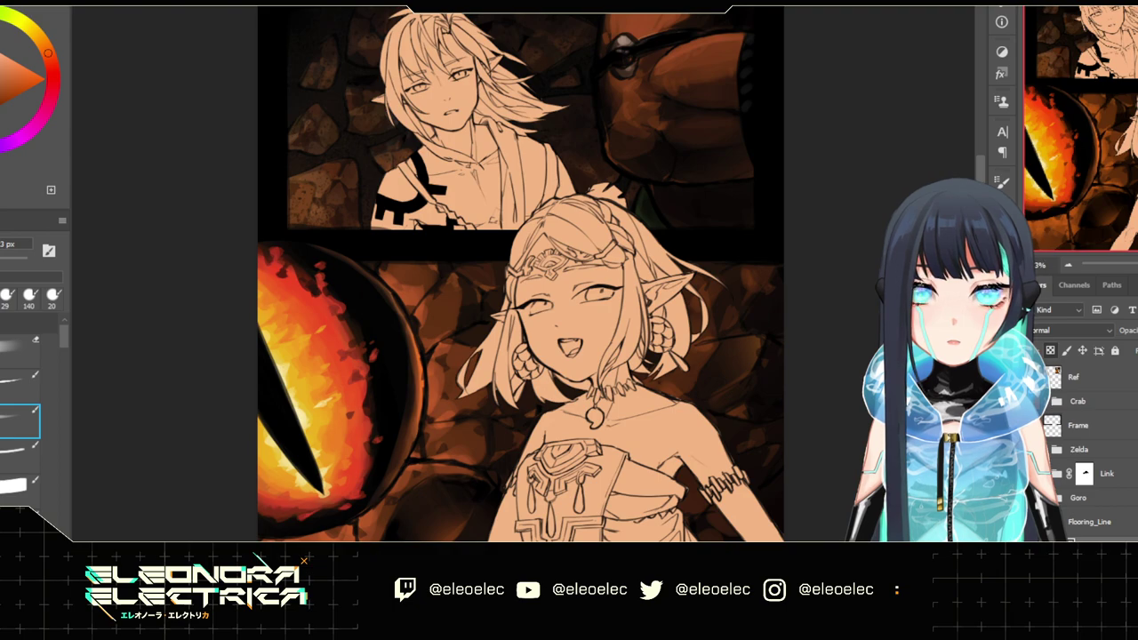
scroll(520, 276, up, 2)
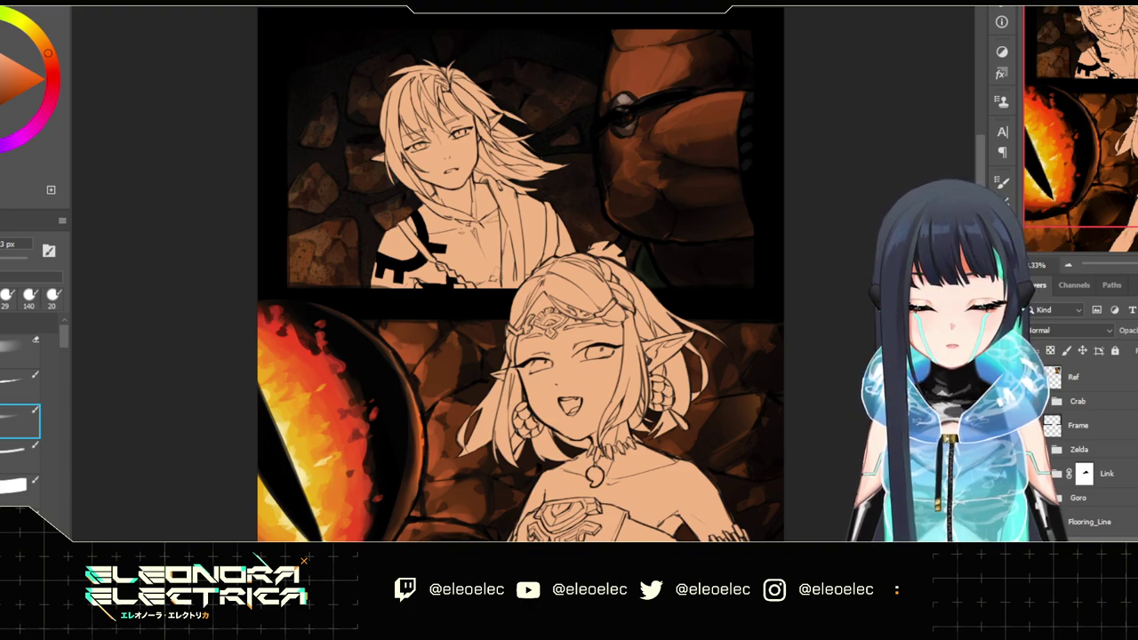
Look through the brush library for a textured brush suited to the stone wall
mouse_move(65, 336)
mouse_down()
mouse_move(63, 544)
mouse_move(58, 519)
mouse_up()
click(32, 443)
scroll(59, 525, down, 2)
click(15, 472)
scroll(62, 494, up, 2)
click(21, 410)
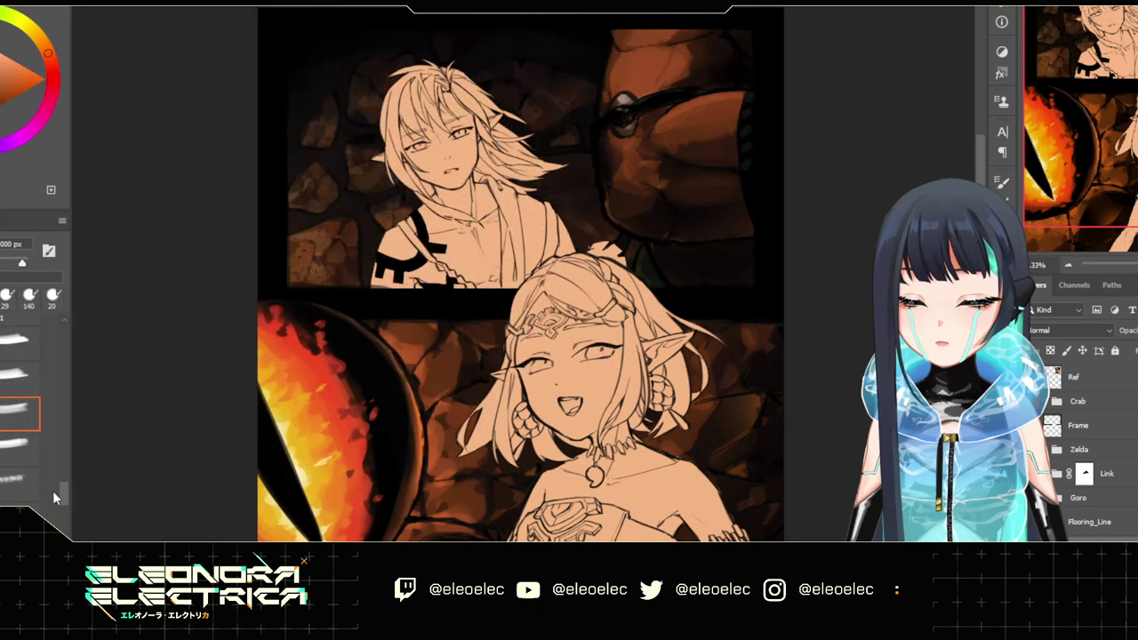
scroll(64, 497, down, 2)
click(22, 460)
click(22, 495)
scroll(63, 511, down, 3)
click(19, 452)
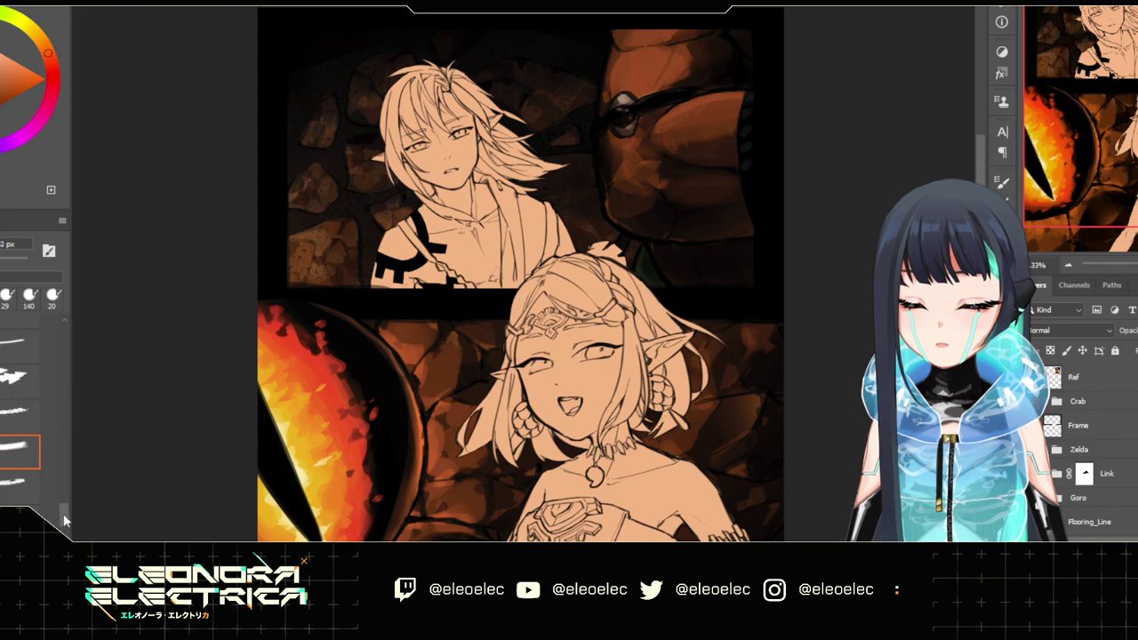
drag(64, 518, 65, 529)
scroll(64, 523, down, 3)
Try textured brushes from the brush library on the stones left of the upper character
drag(63, 523, 64, 469)
click(20, 394)
click(318, 199)
drag(334, 150, 356, 201)
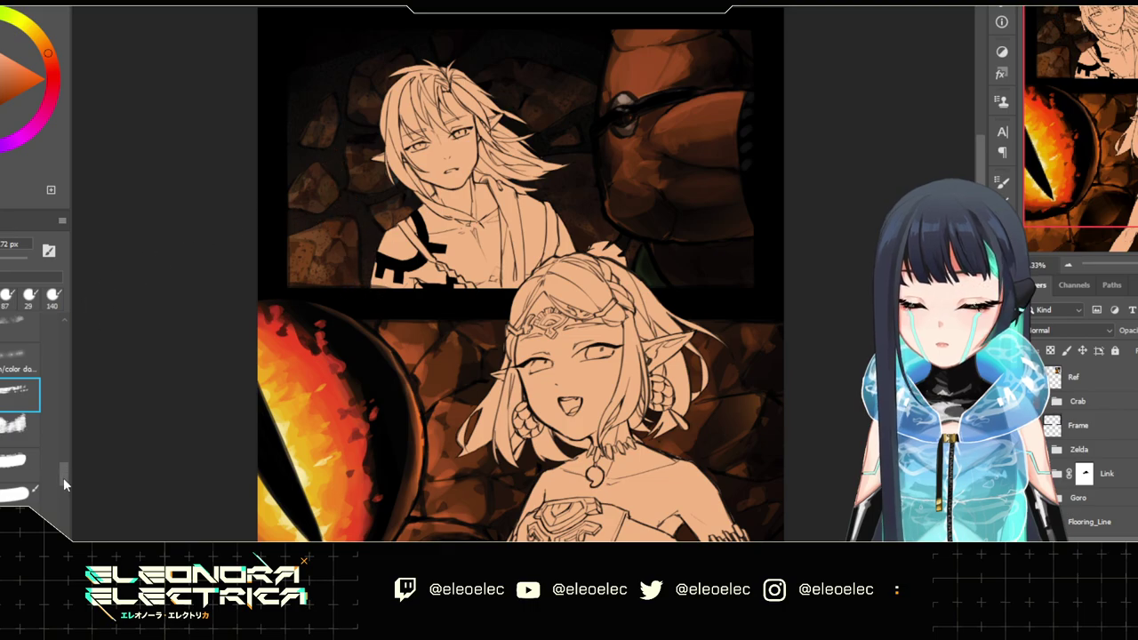
scroll(64, 486, down, 3)
click(20, 387)
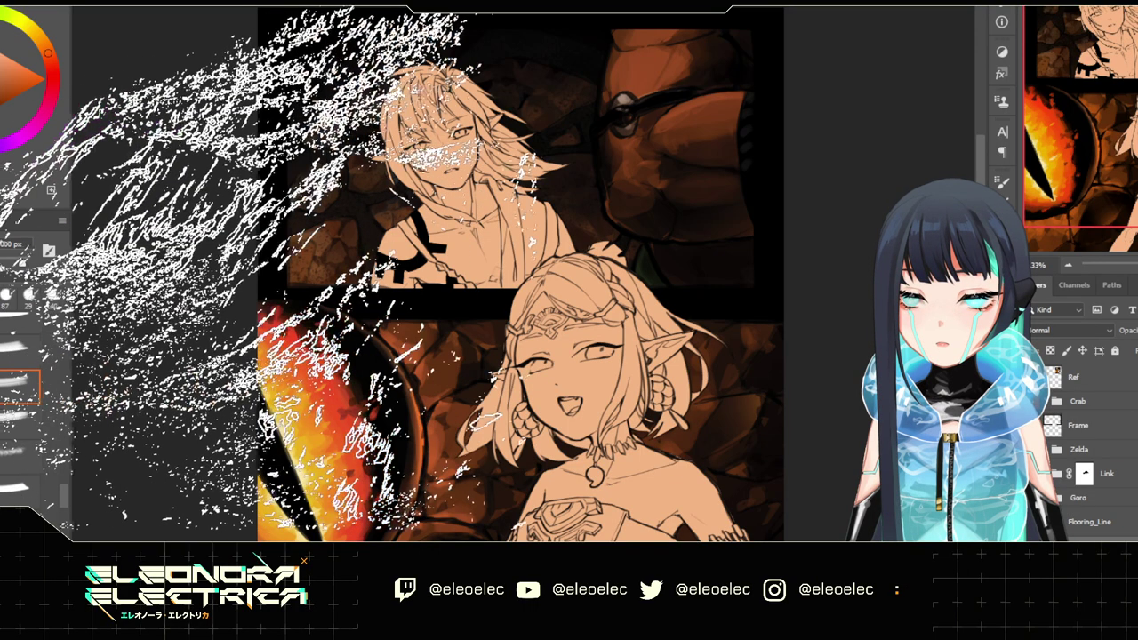
Break the upper wall's stones into finer facets on the Rock_polish layer with a small rough brush and a tone sampled left of the character
drag(66, 493, 65, 522)
click(18, 430)
key([)
alt+click(333, 164)
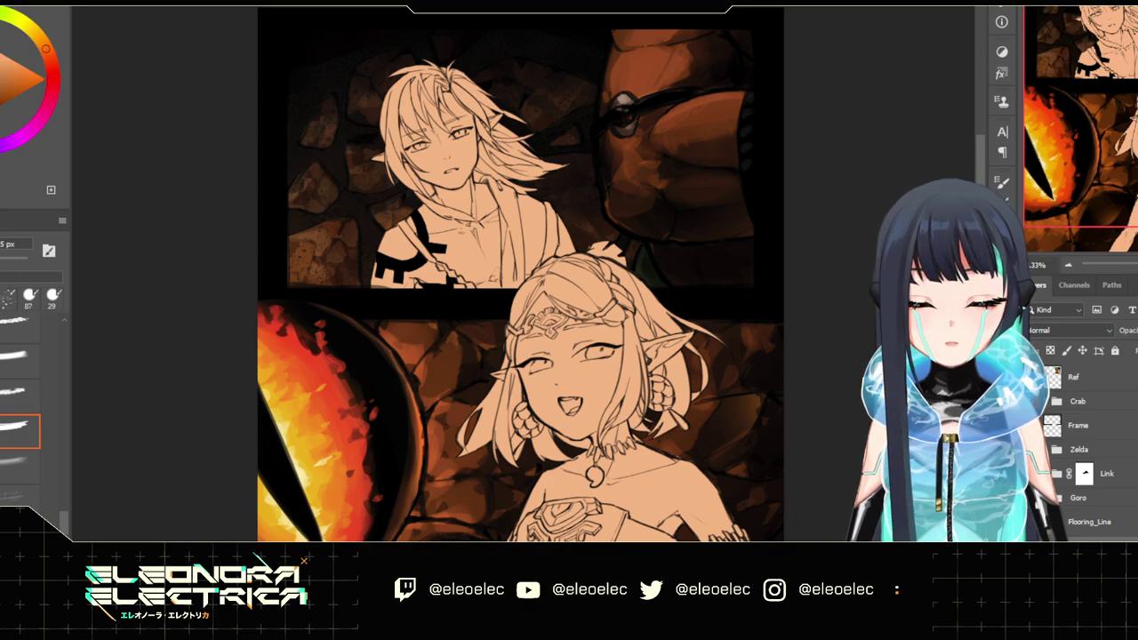
key(ctrl+])
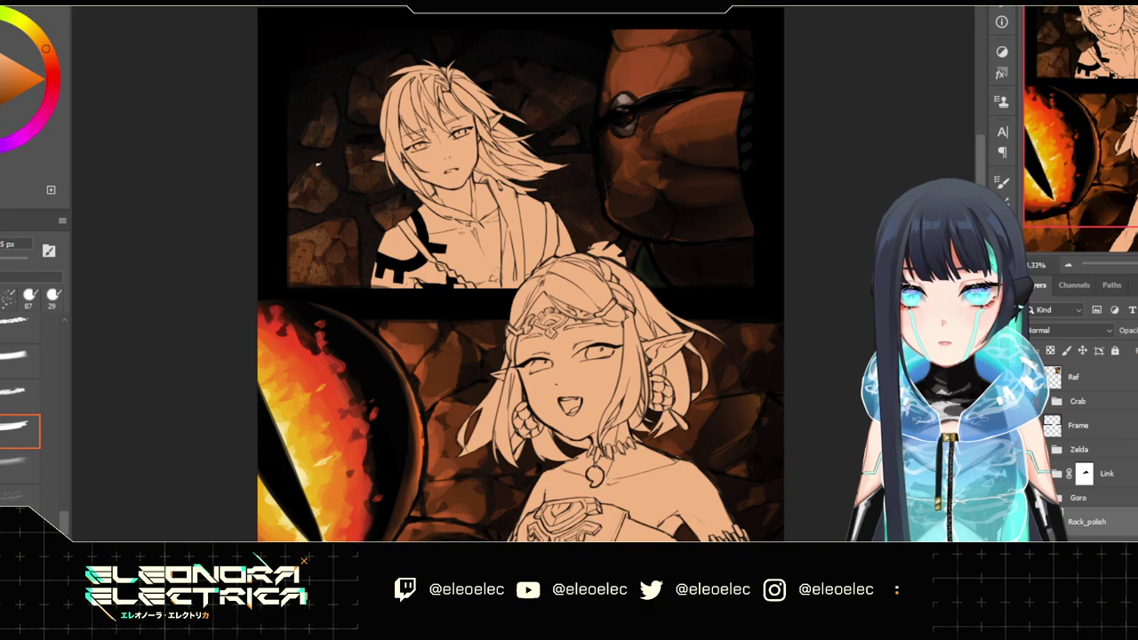
key([)
drag(326, 165, 335, 173)
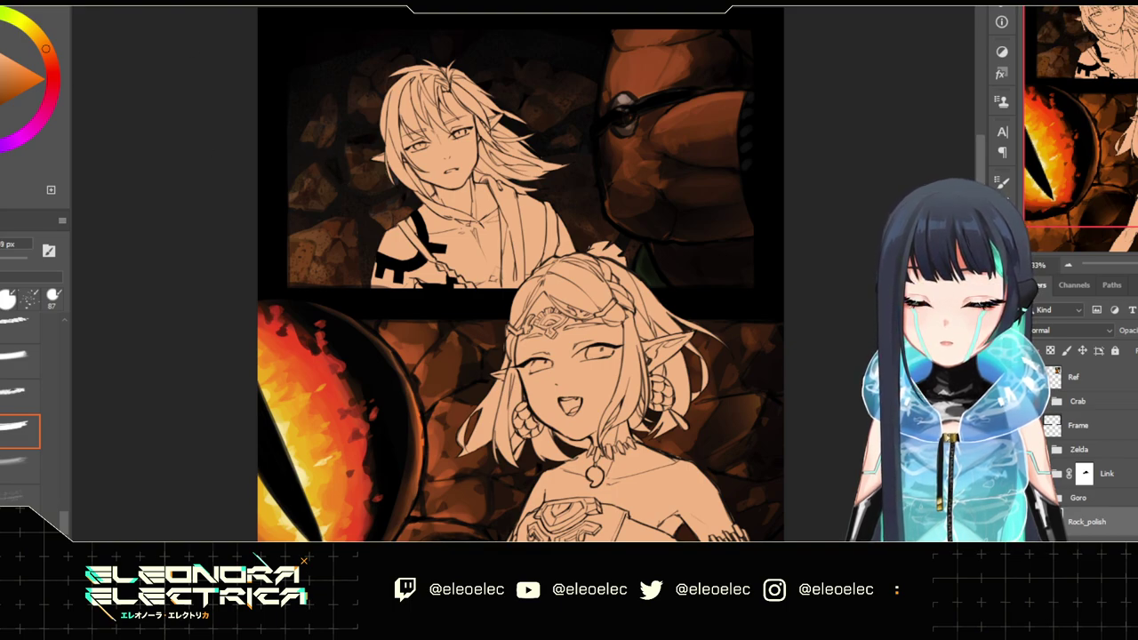
drag(320, 160, 346, 186)
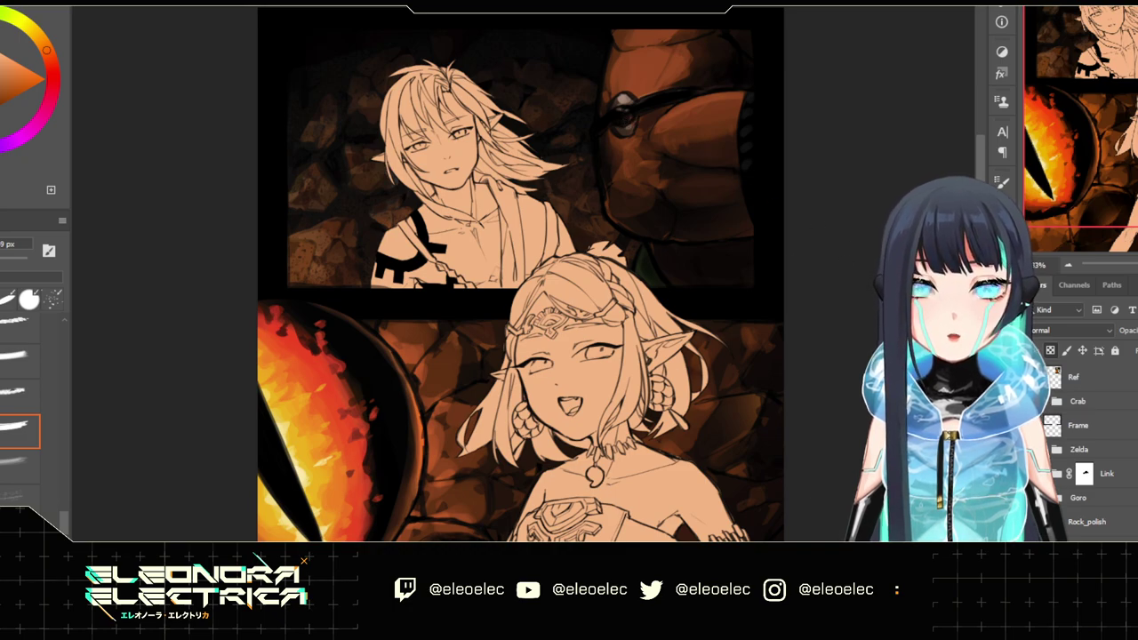
Group the Rock_polish, Flooring_Line, Rocks and Link_Background layers into a group named Flooring
click(1099, 522)
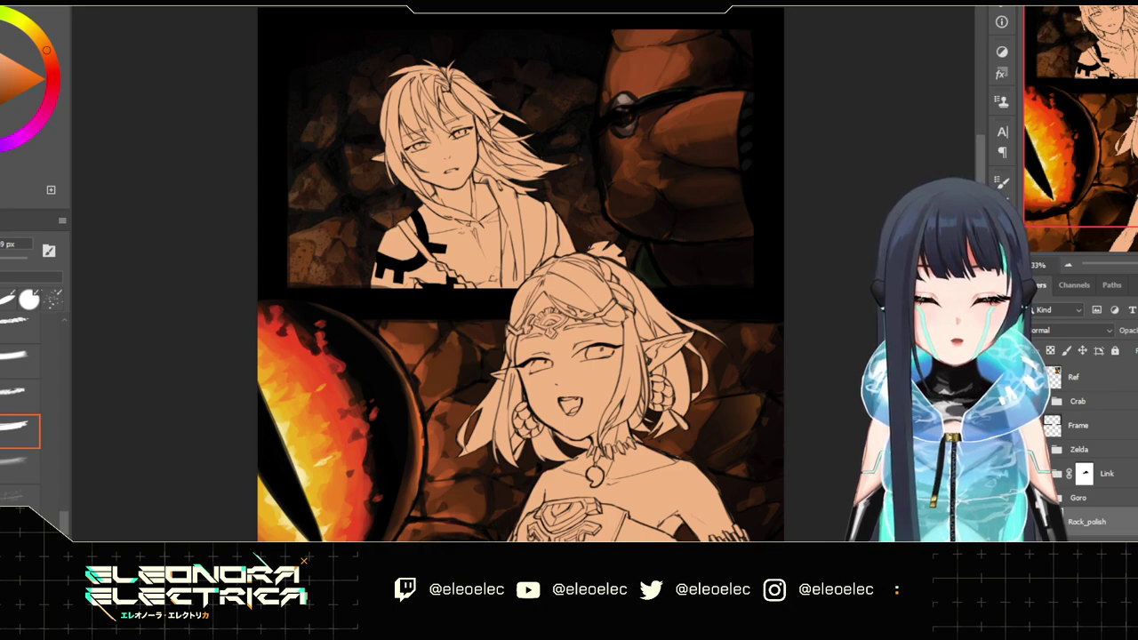
click(1044, 498)
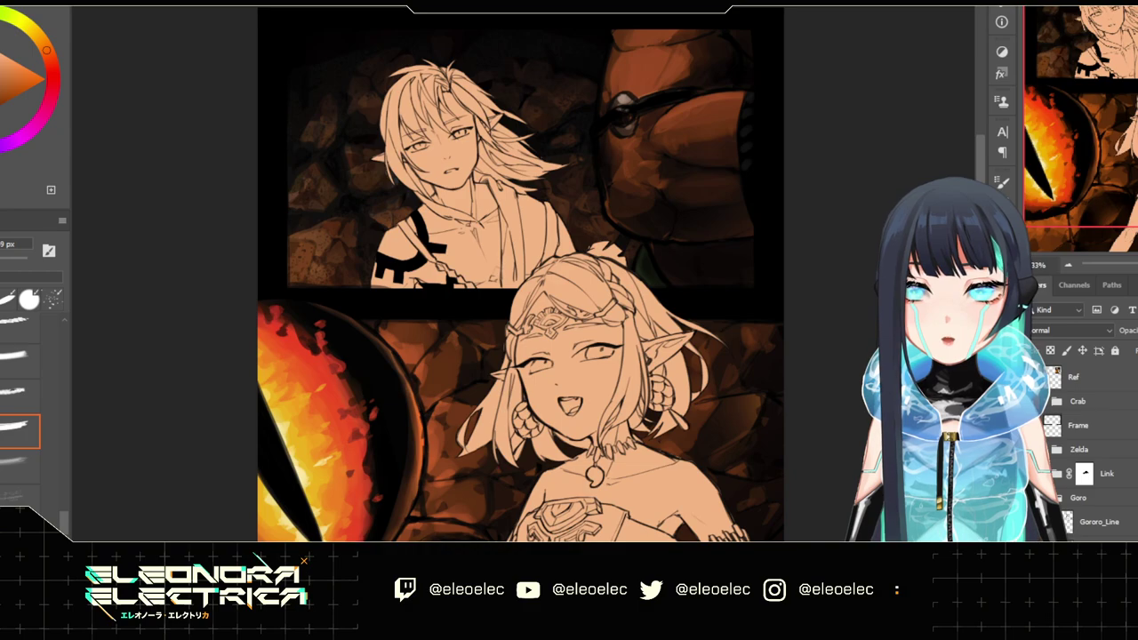
scroll(1101, 505, down, 2)
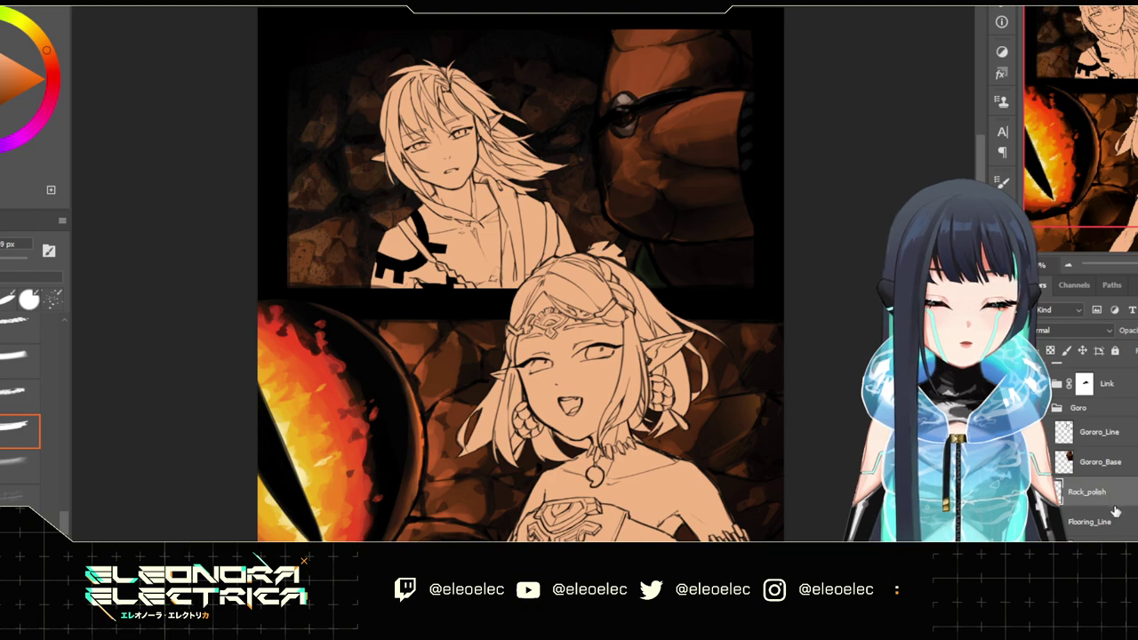
scroll(1116, 506, down, 1)
shift+click(1075, 521)
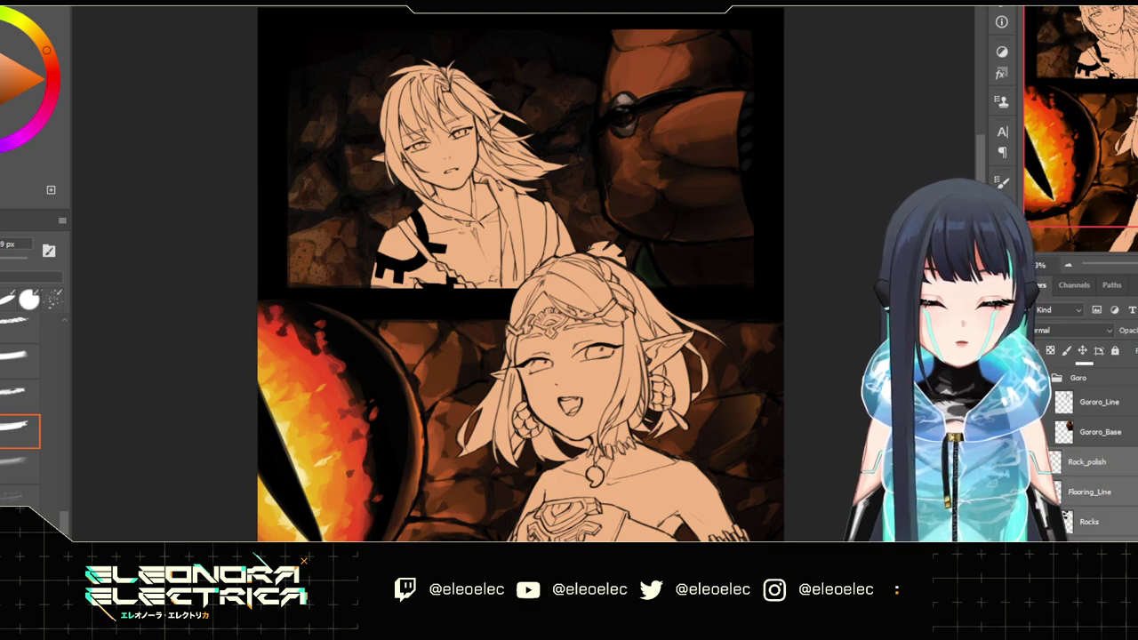
key(ctrl+g)
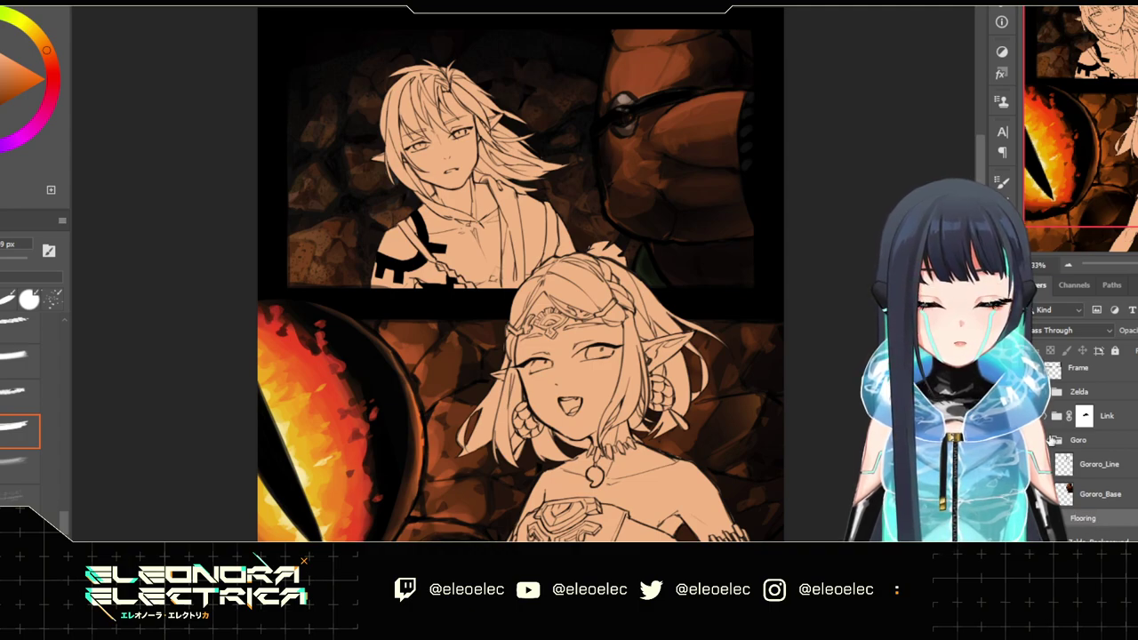
Expand the Flooring group and check what the Link_Background layer contains by switching its visibility
scroll(1050, 449, up, 2)
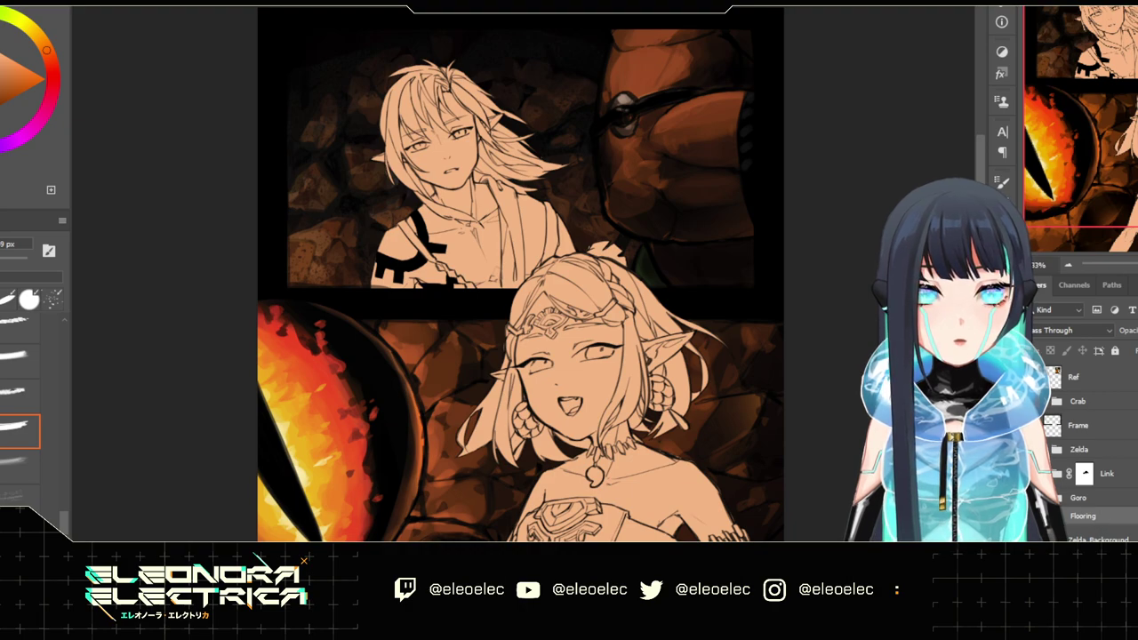
click(1043, 516)
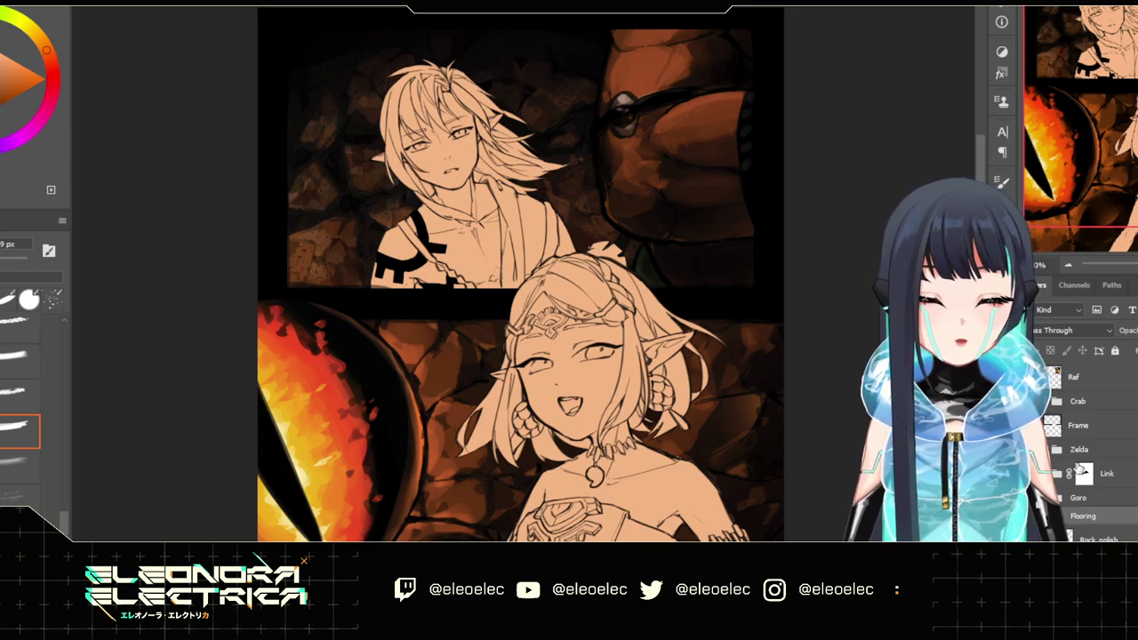
scroll(1104, 472, down, 3)
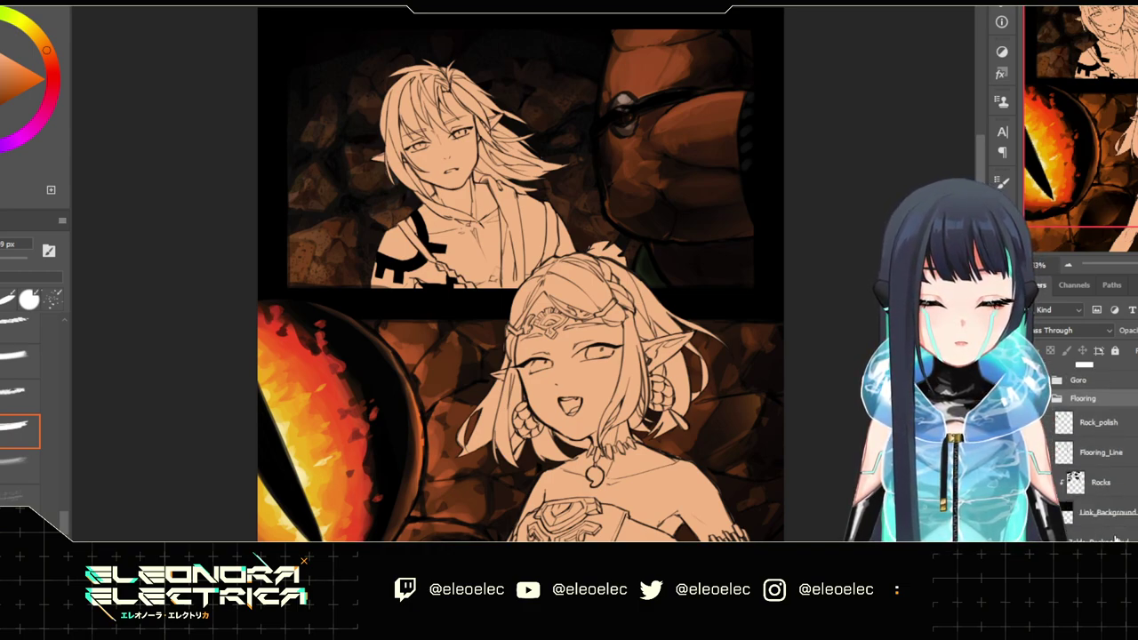
click(1112, 532)
click(1109, 513)
click(1026, 512)
click(1026, 512)
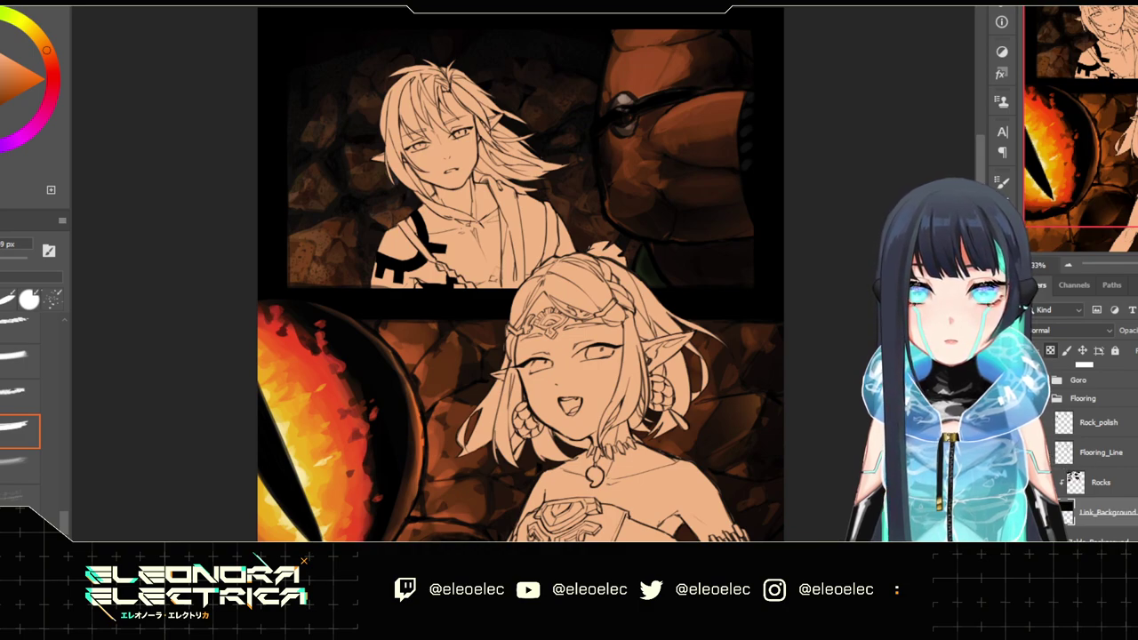
Paint small brown stones along the wall's dark left and upper edges on the Rock_polish layer, using tones sampled from the wall
click(1127, 479)
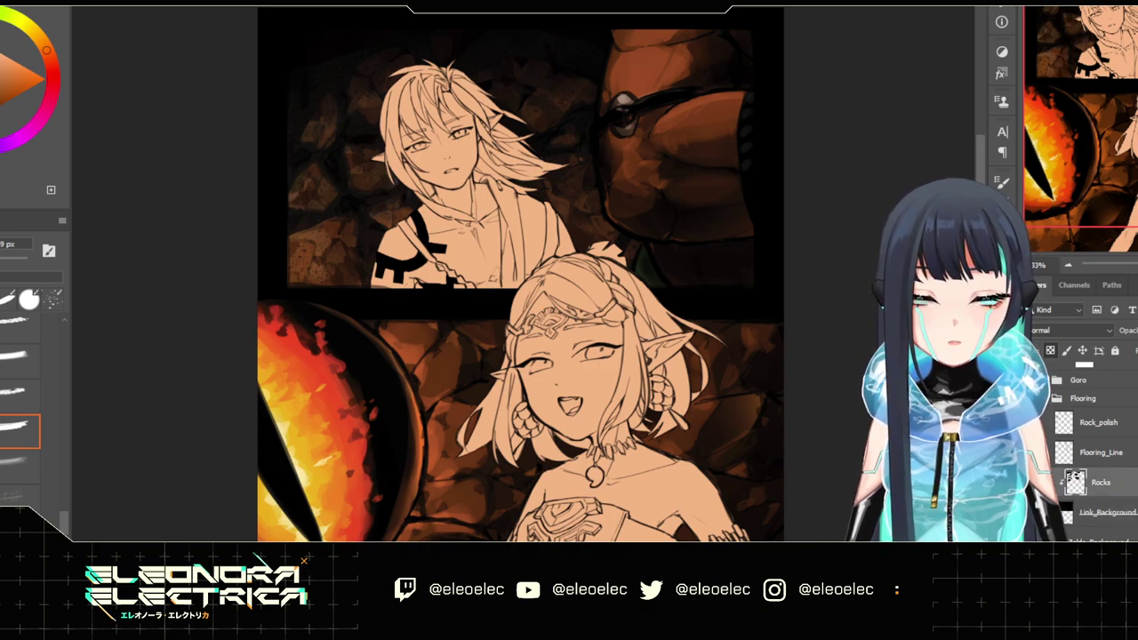
click(1101, 420)
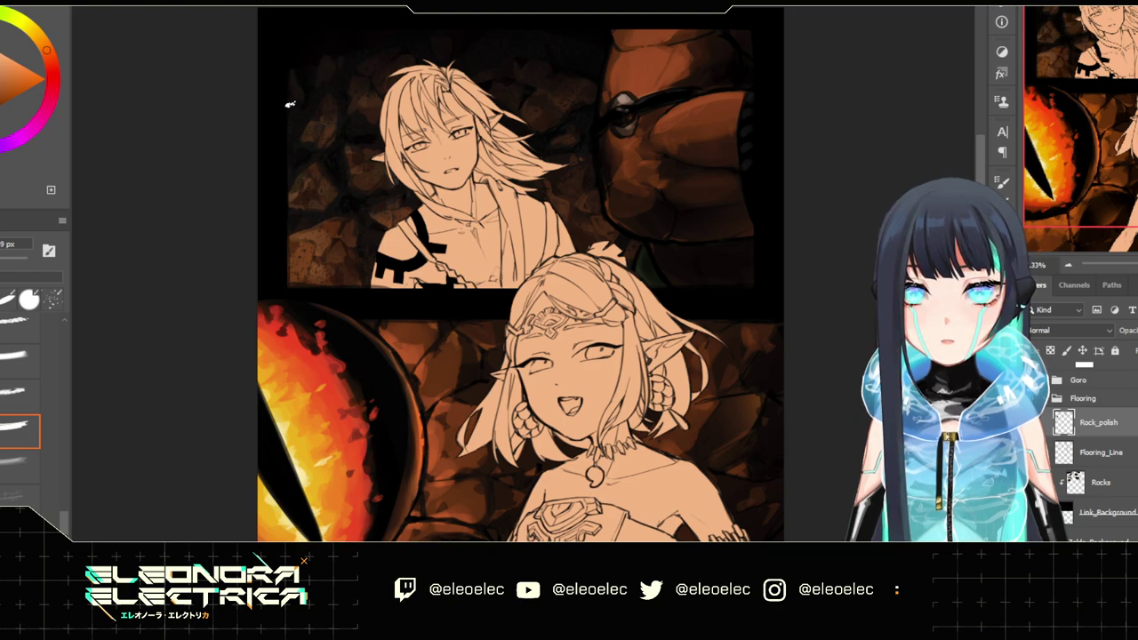
alt+click(325, 231)
drag(303, 111, 291, 88)
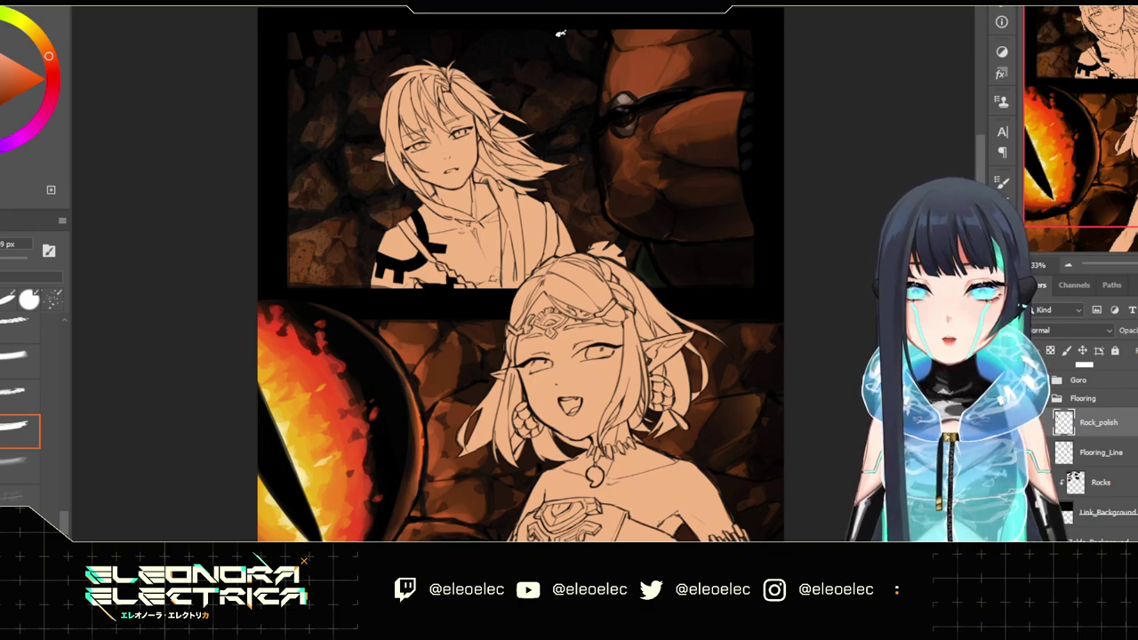
alt+click(544, 82)
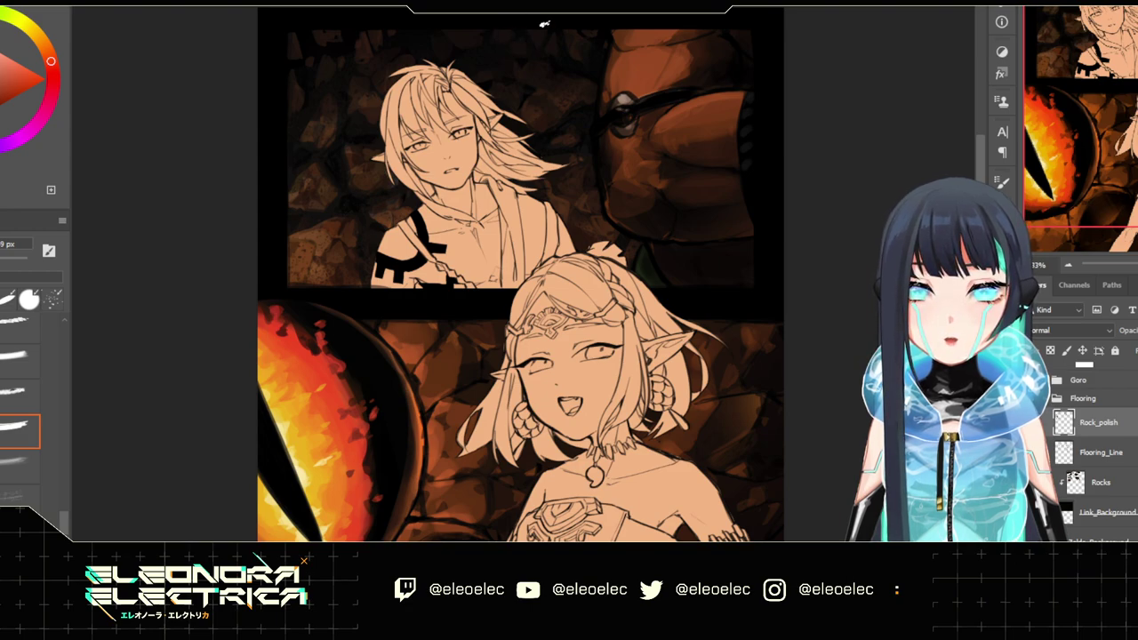
alt+click(370, 30)
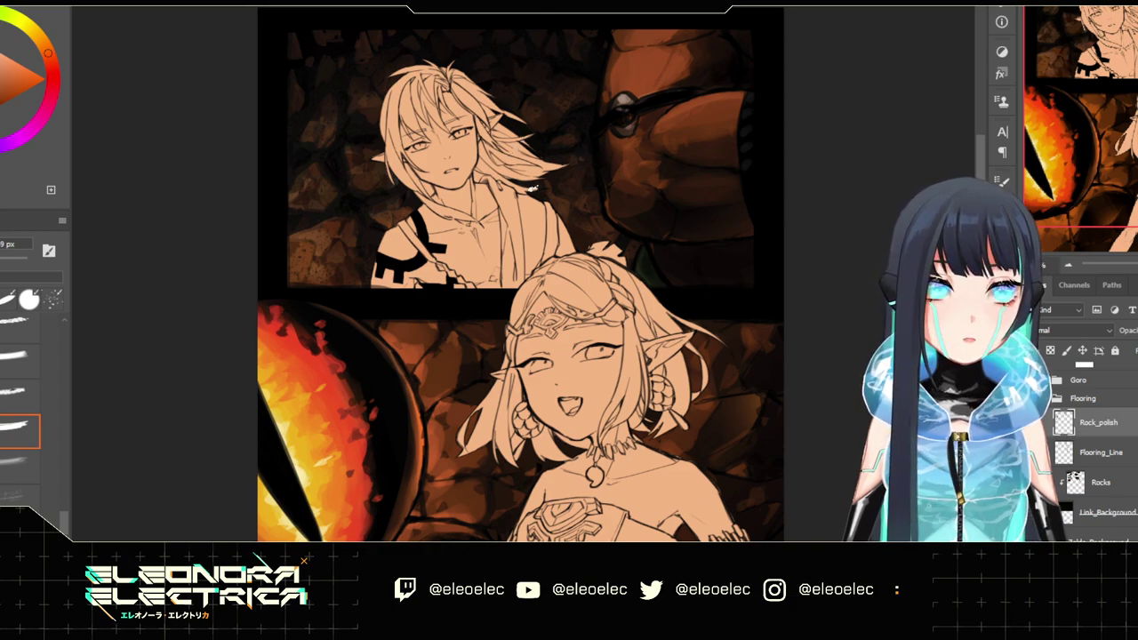
Collapse the Flooring group and review both panels of the illustration as a whole
scroll(534, 188, up, 1)
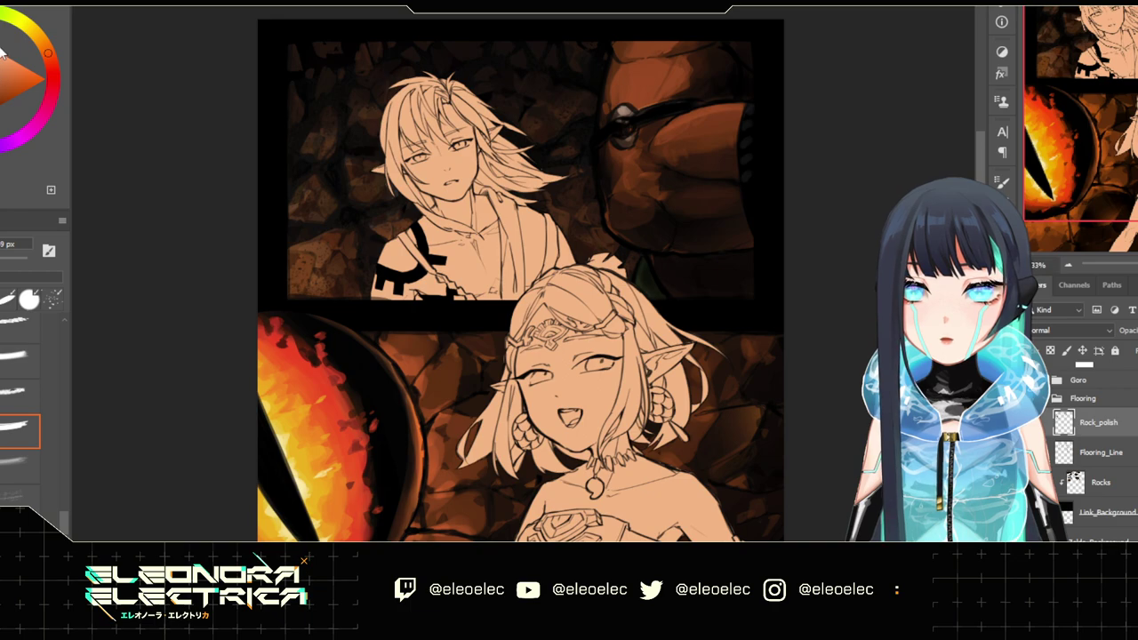
click(1076, 398)
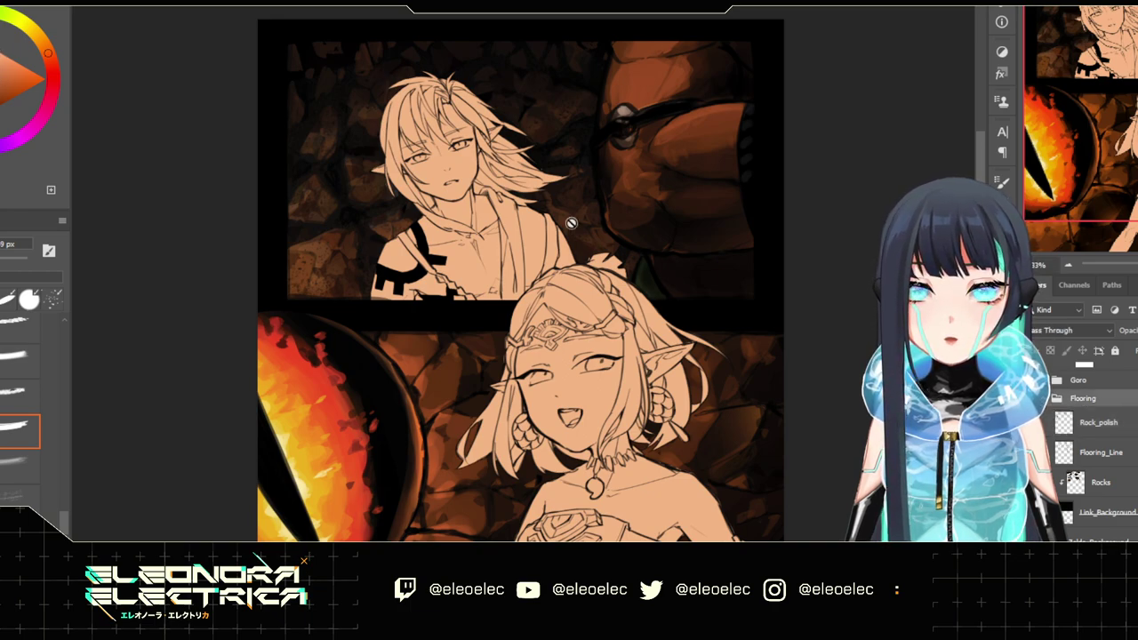
click(1045, 399)
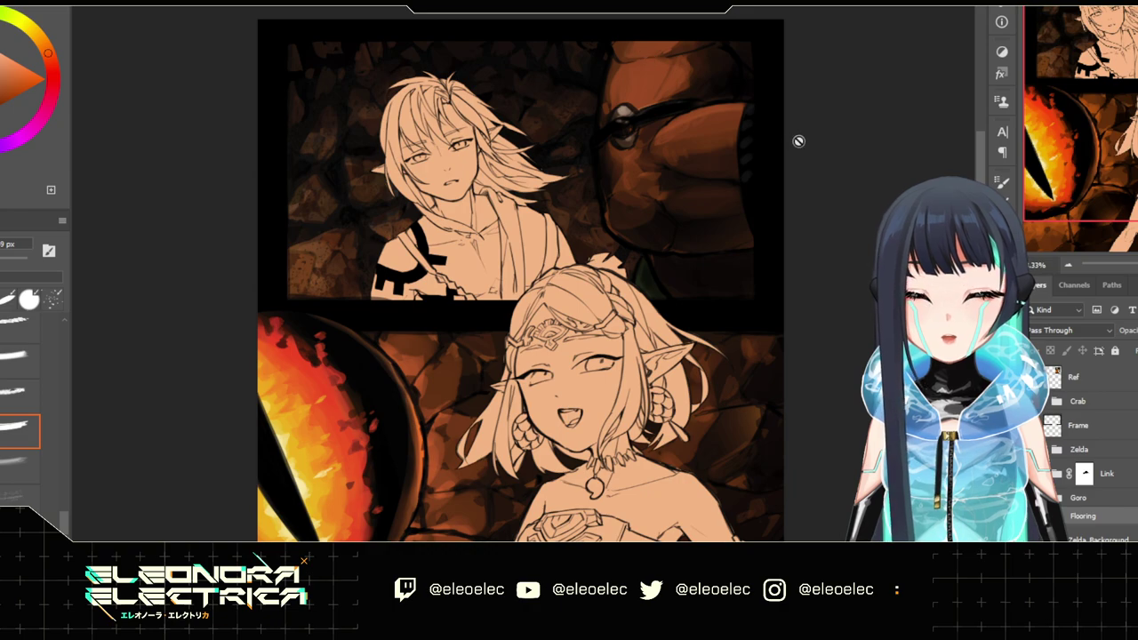
scroll(791, 145, down, 1)
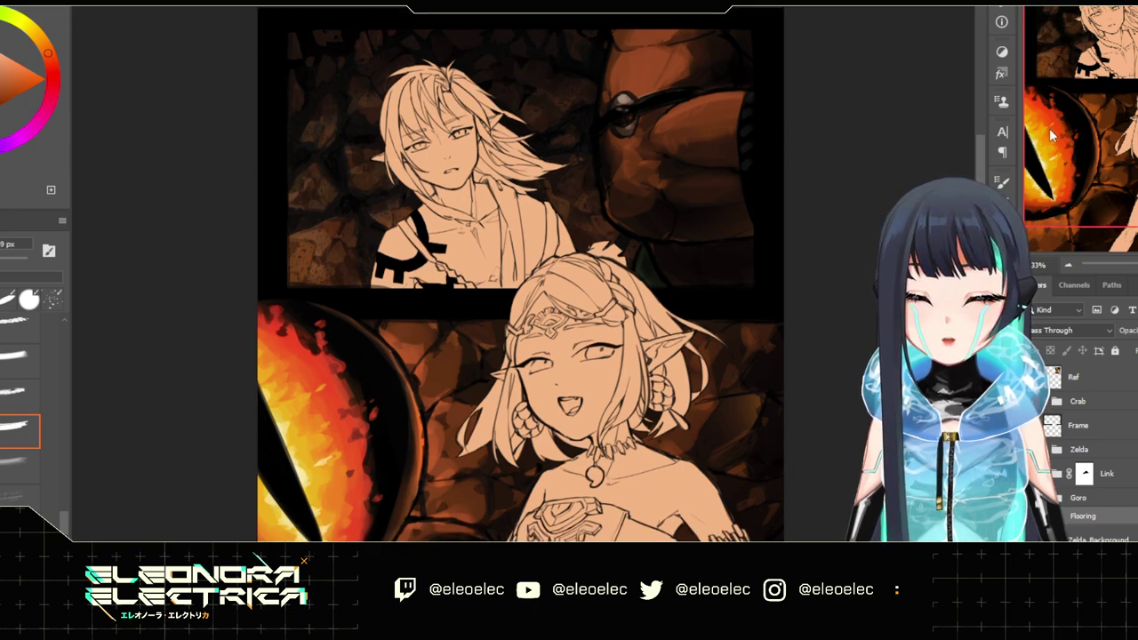
drag(1051, 130, 1051, 155)
click(1071, 265)
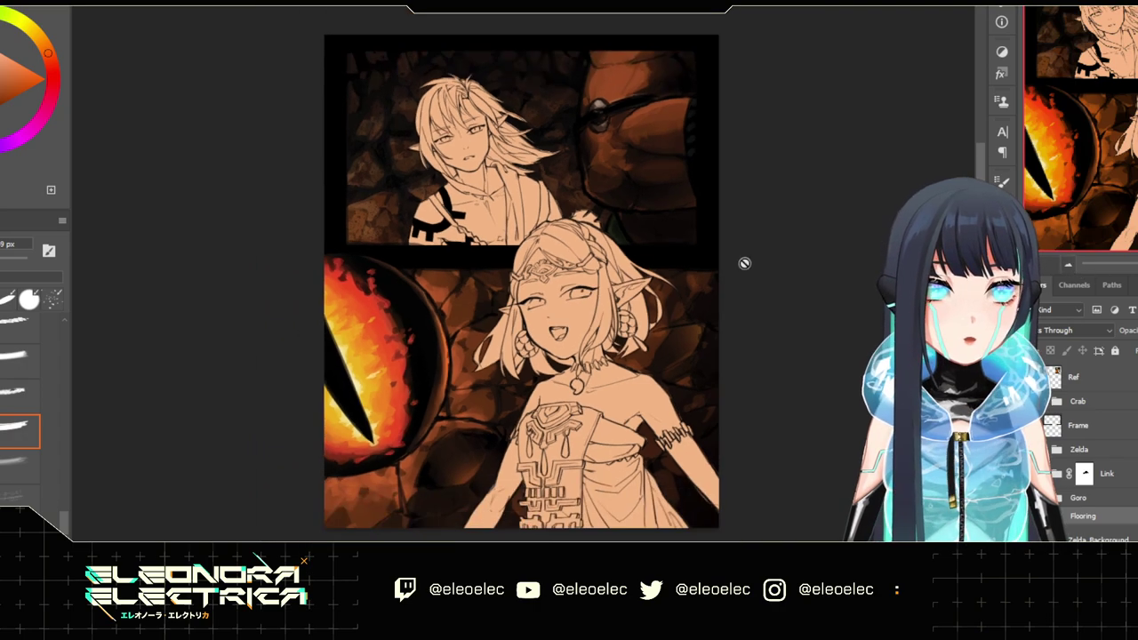
scroll(813, 254, up, 2)
scroll(801, 252, down, 4)
scroll(801, 252, up, 11)
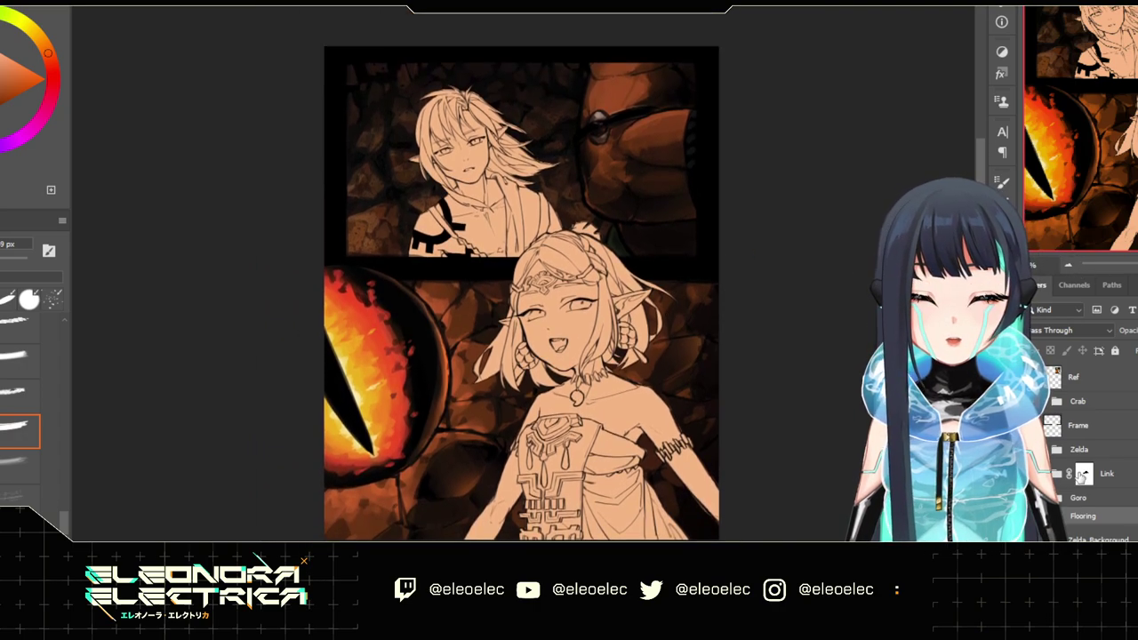
Select the Frame layer and compare the painted backgrounds with the reference image by showing and hiding the Ref layer
click(1094, 430)
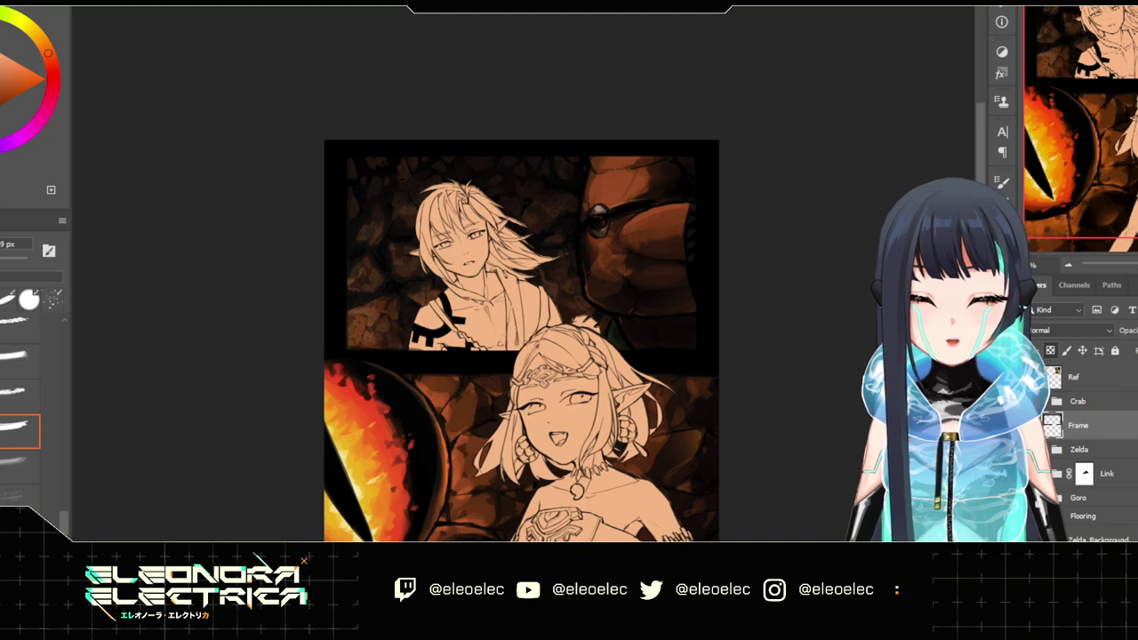
key(ctrl+plus)
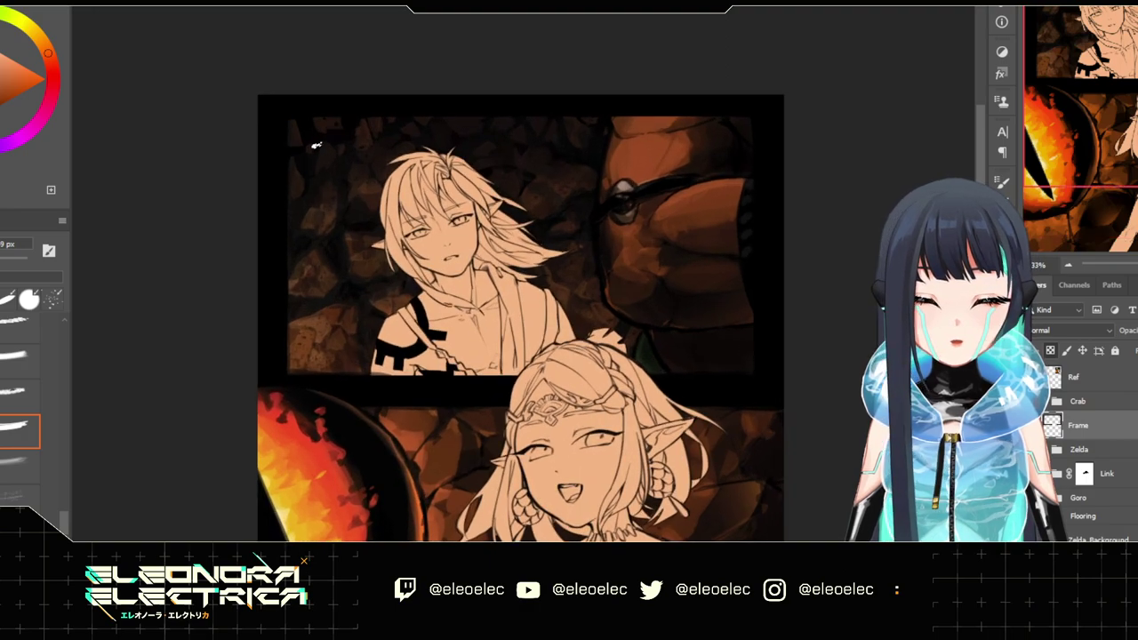
scroll(809, 310, down, 3)
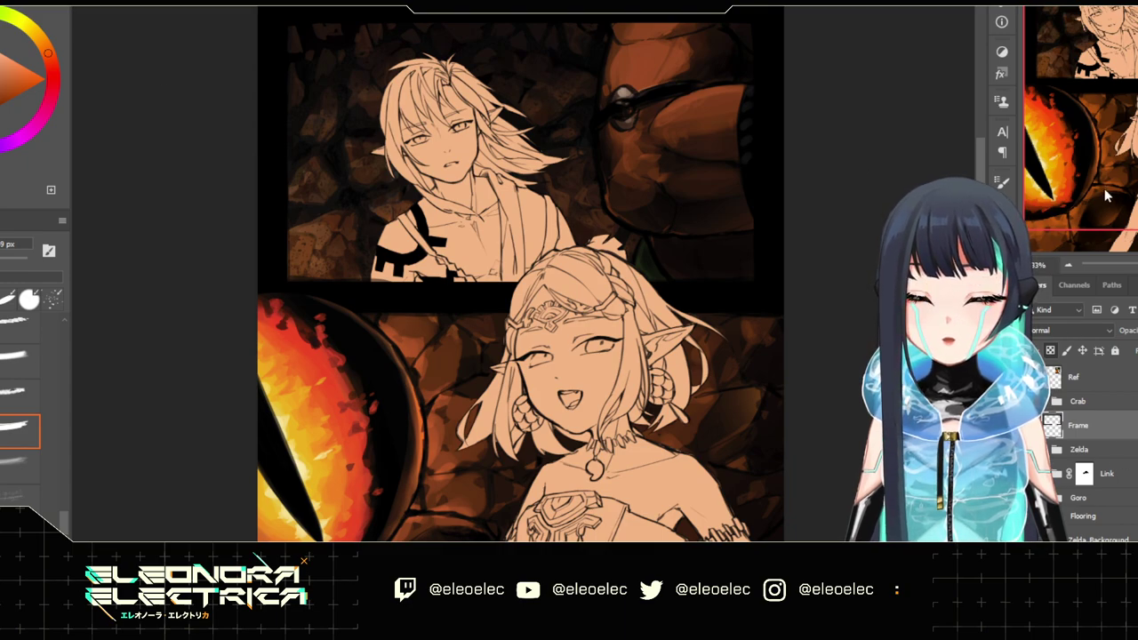
drag(1105, 191, 1104, 212)
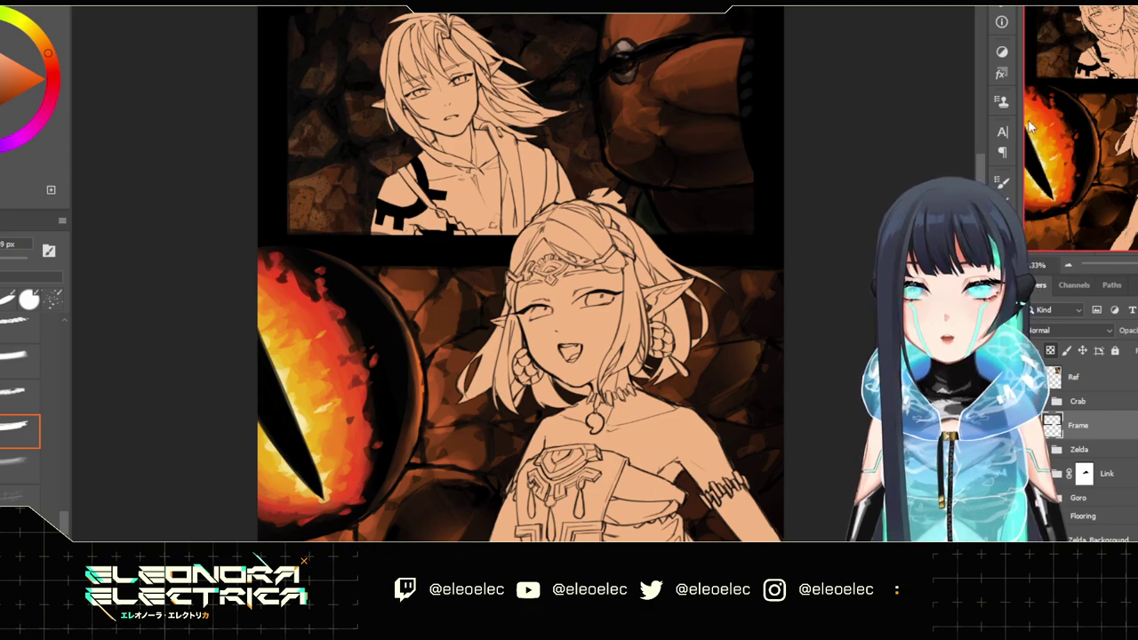
scroll(821, 298, down, 1)
click(1066, 267)
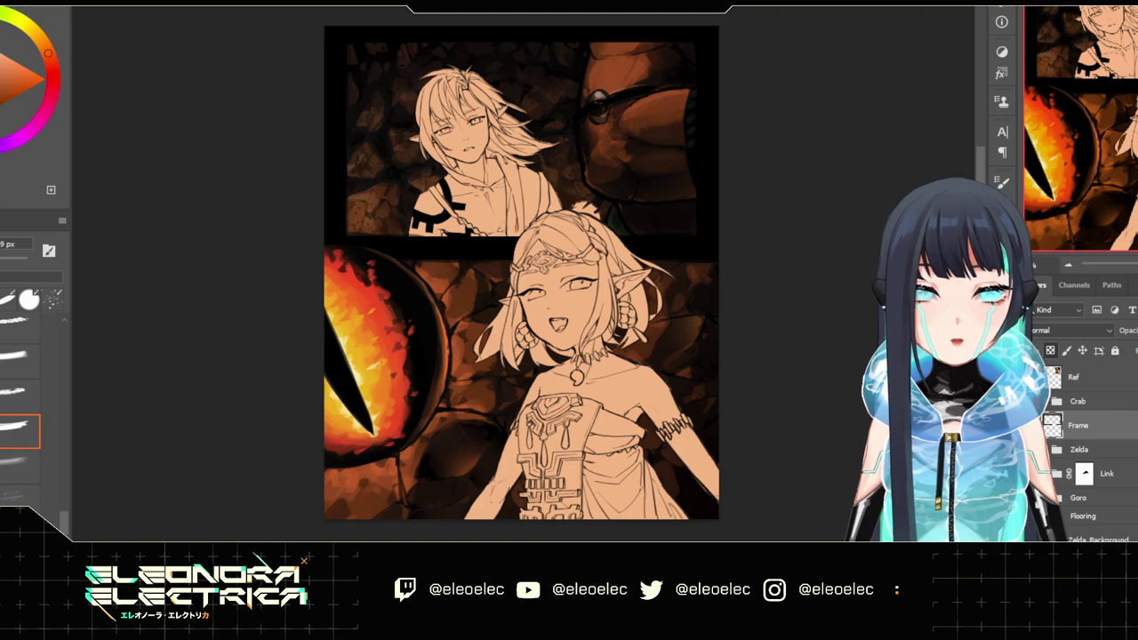
click(1035, 377)
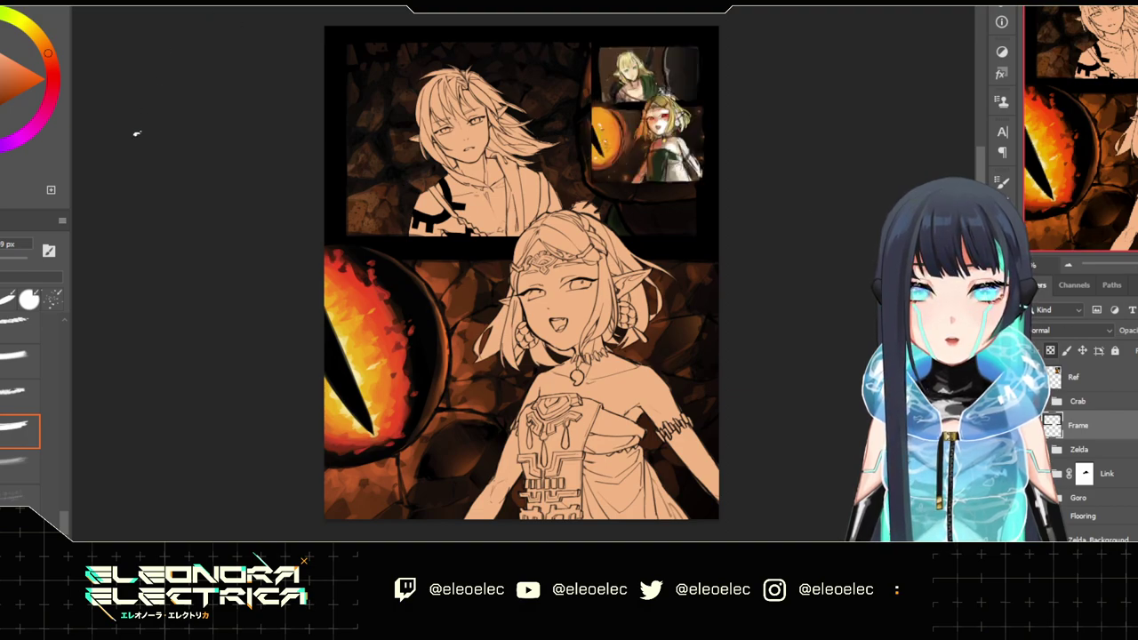
click(1034, 377)
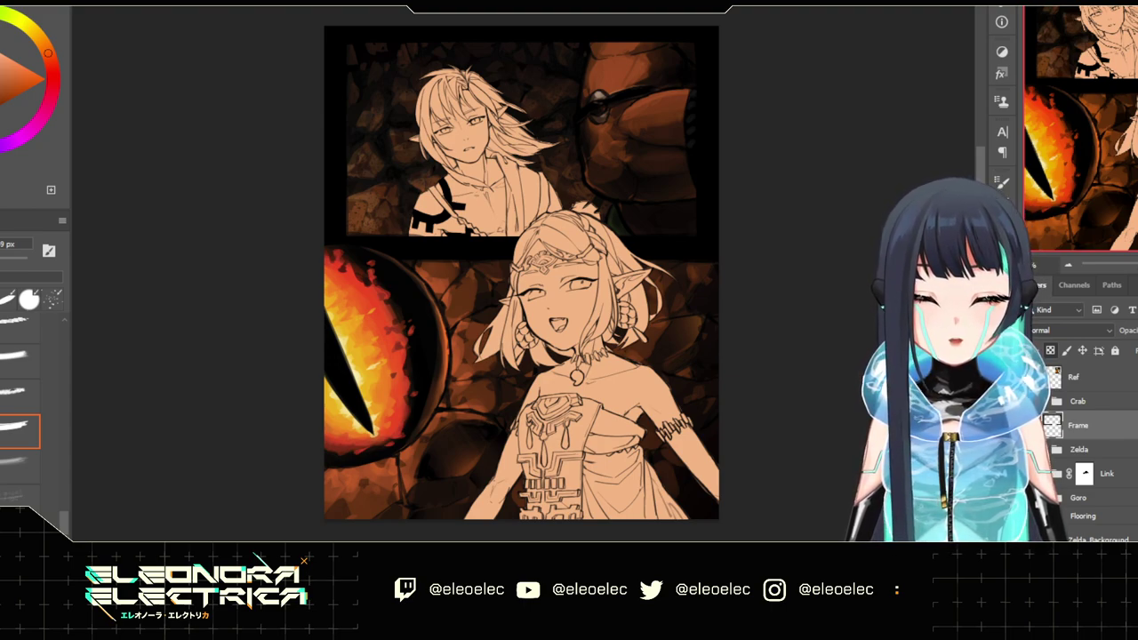
Group all the illustration's layers from Ref down through the background layers, leaving out Archive and Background
click(1126, 377)
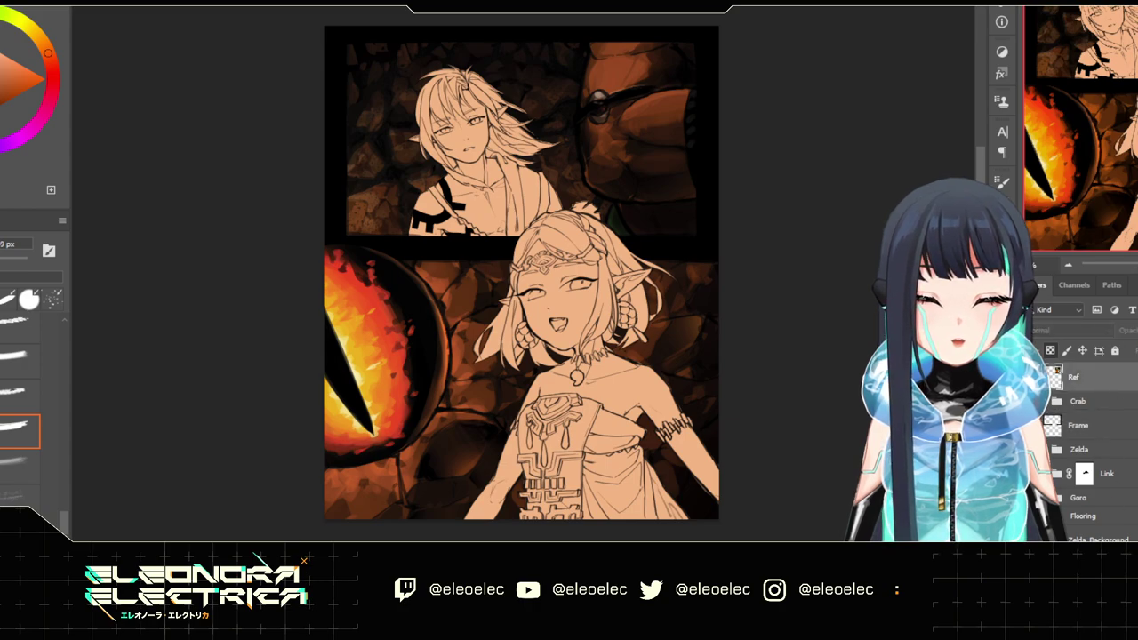
shift+click(1122, 537)
key(ctrl+g)
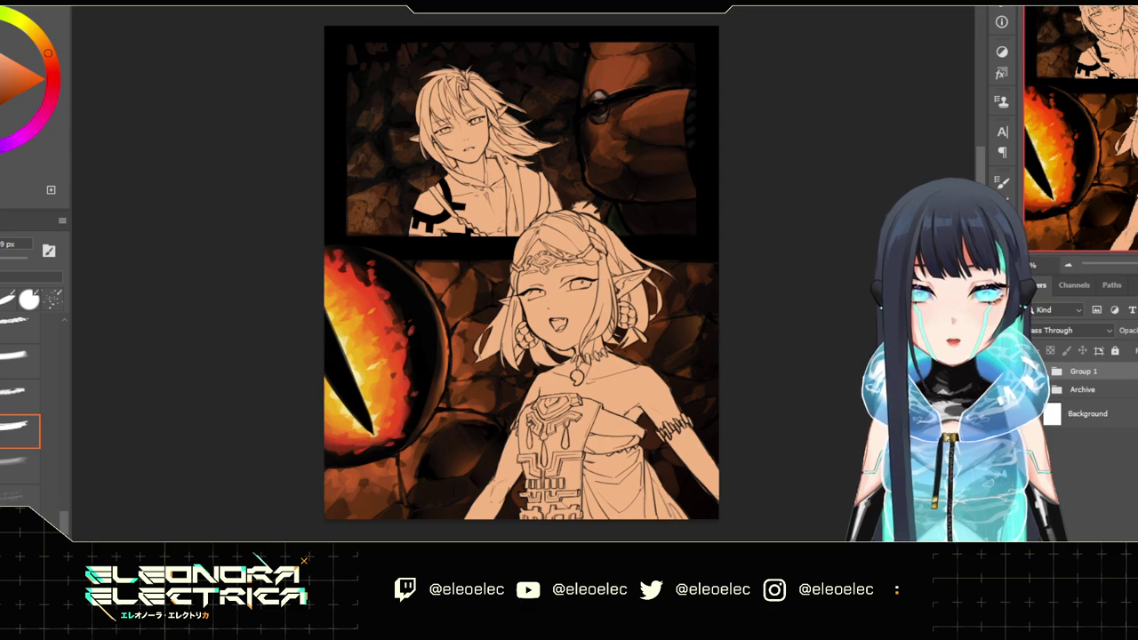
Compare the painting with the archived color sketch by switching the new group's visibility, and expand the group
click(1034, 370)
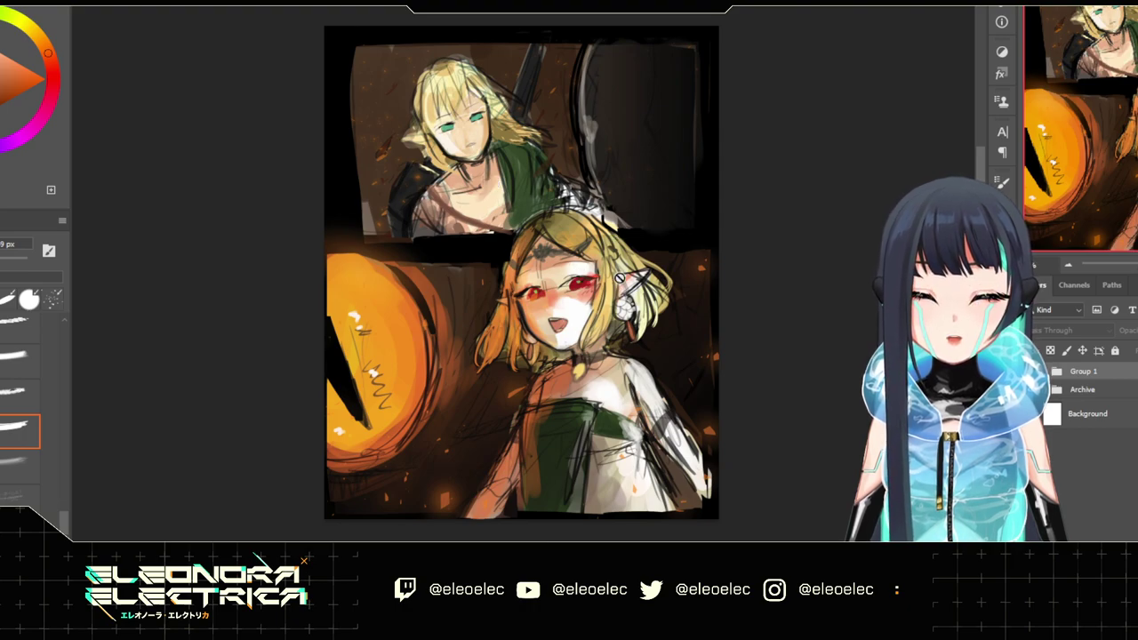
click(1032, 371)
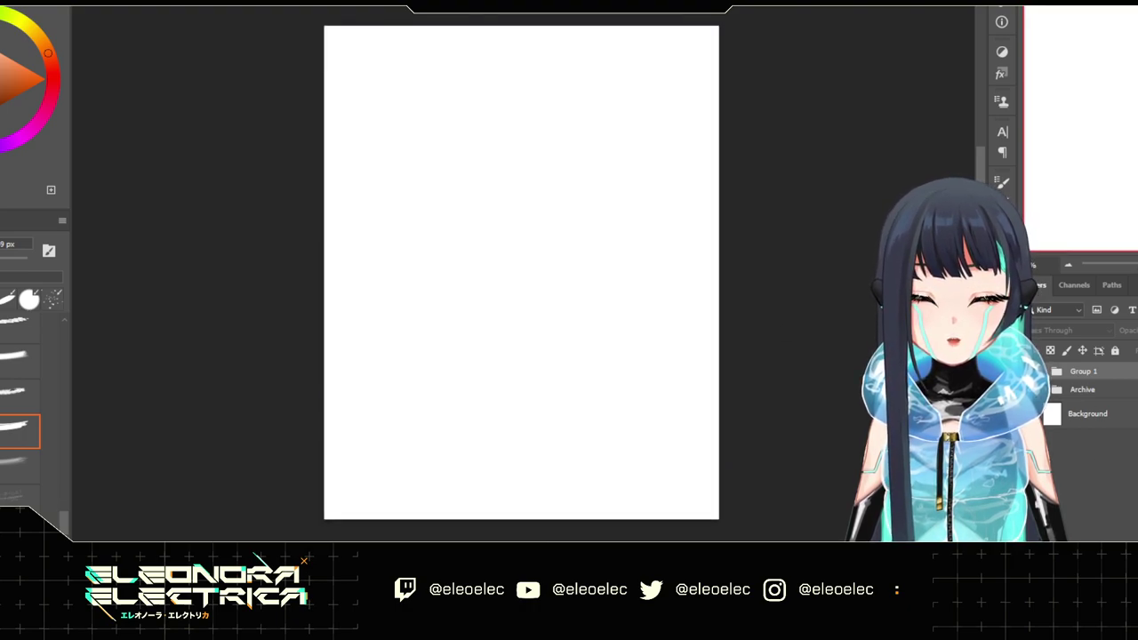
click(1032, 371)
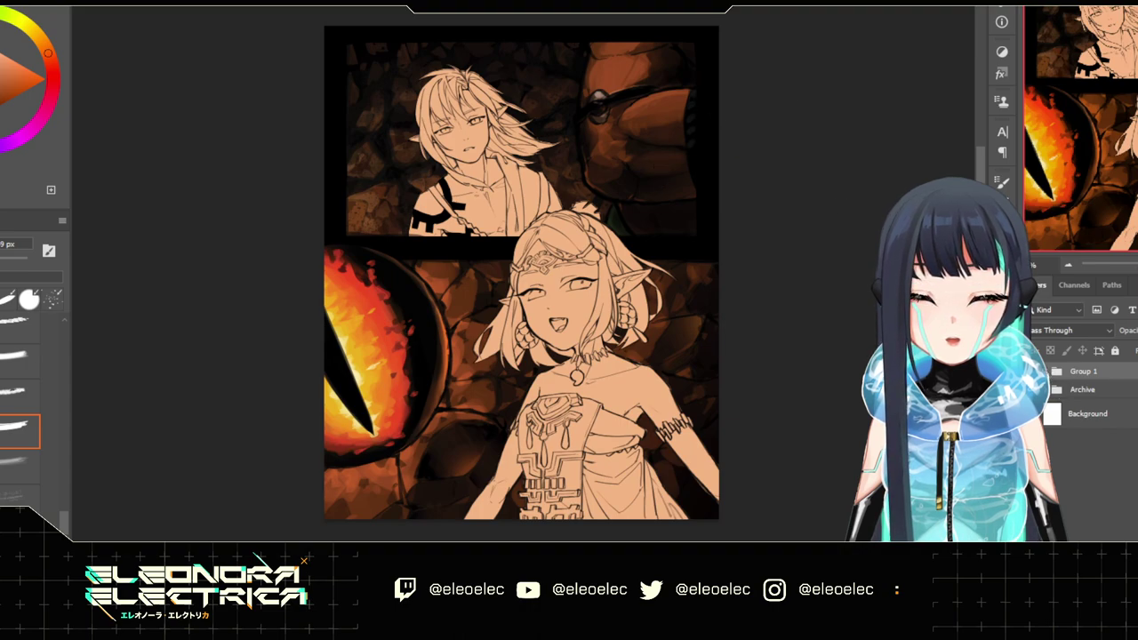
click(1045, 371)
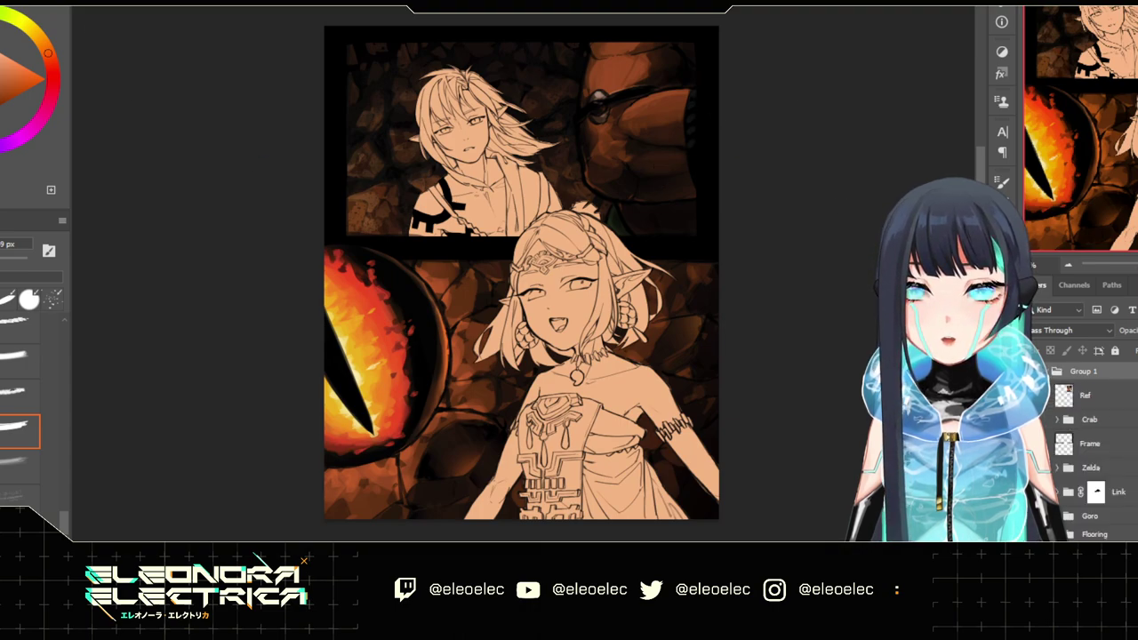